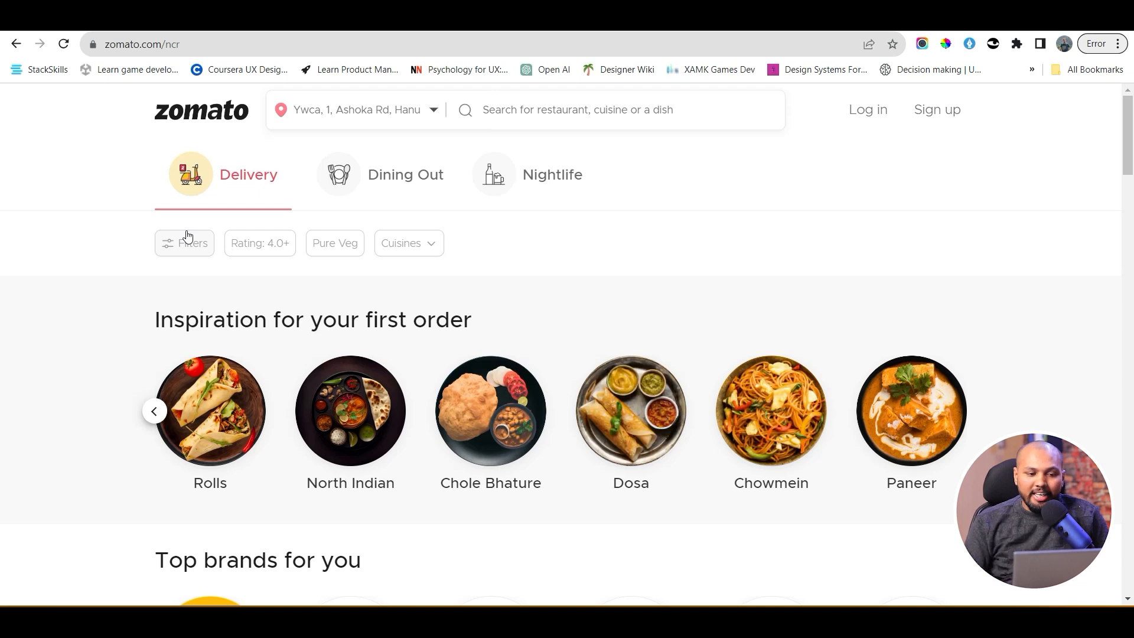
Switch to Figma and draw a horizontal frame about 193 × 64 on the Playground page
key("alt+Tab")
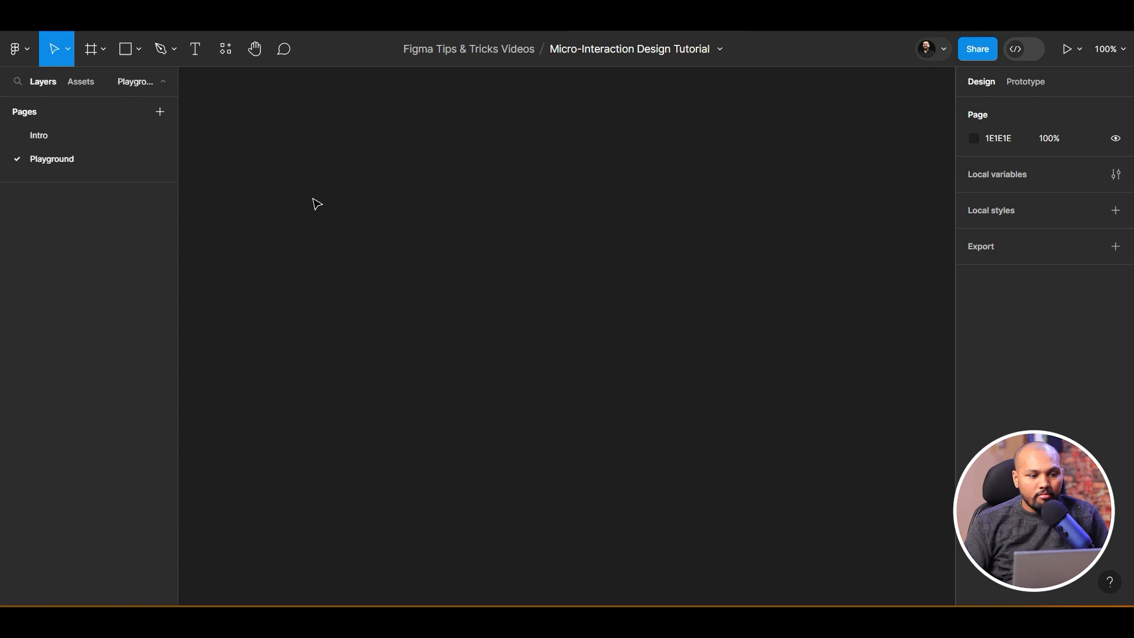
left_click(104, 50)
left_click(99, 85)
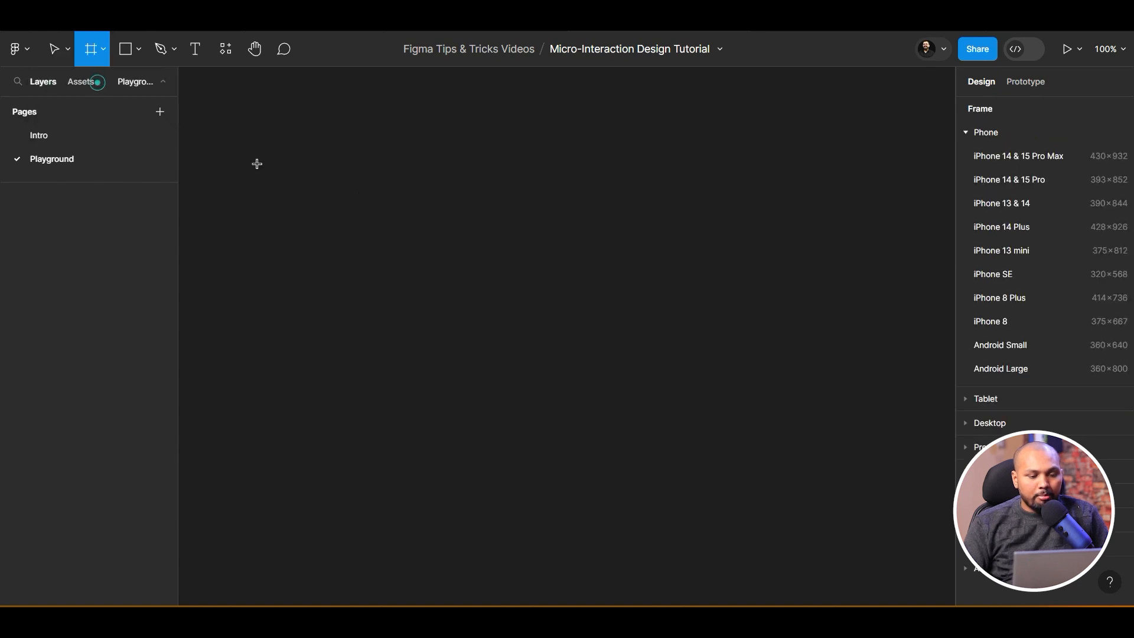
left_click_drag(256, 169, 400, 216)
Examine the Filters button on the Zomato page in the browser and return to the Figma file
key("alt+Tab")
key("alt+Tab")
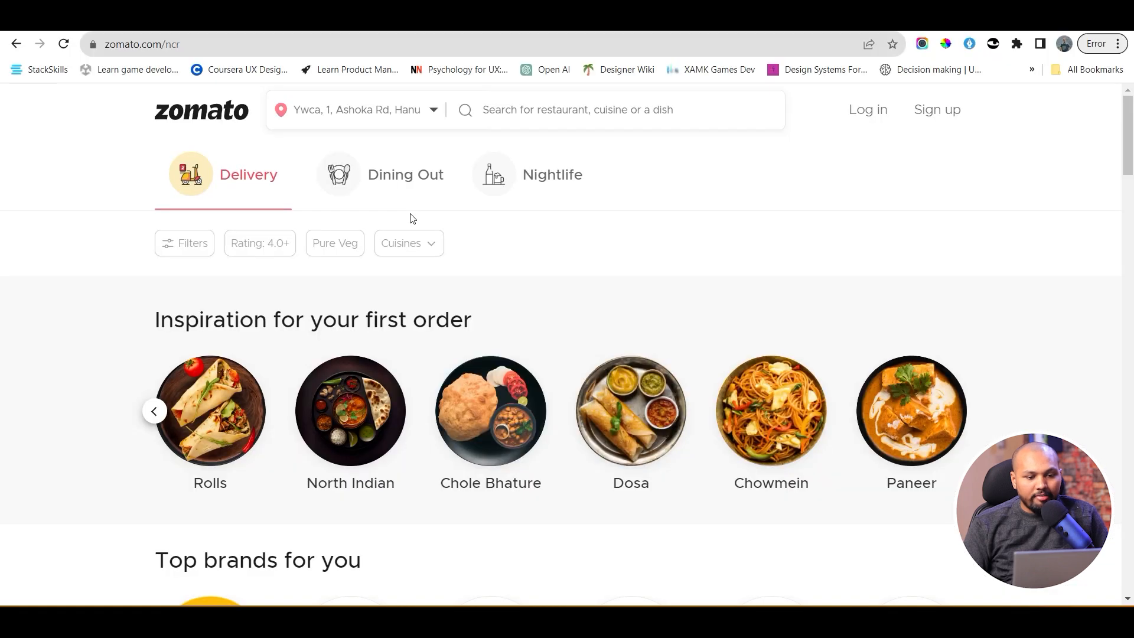
key("alt+Tab")
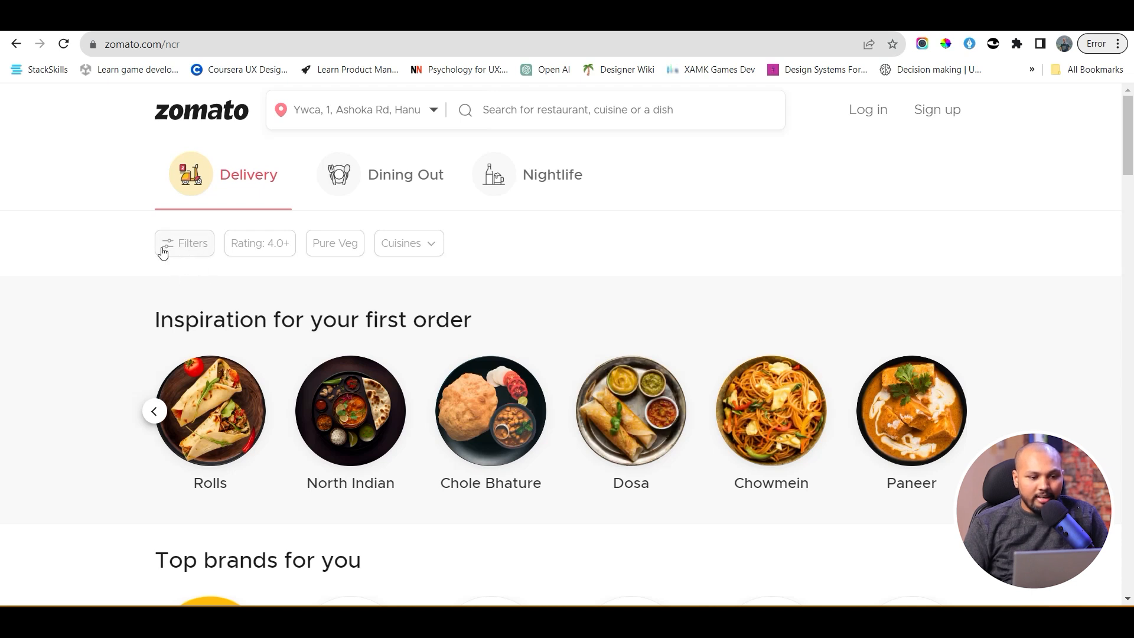
key("alt+Tab")
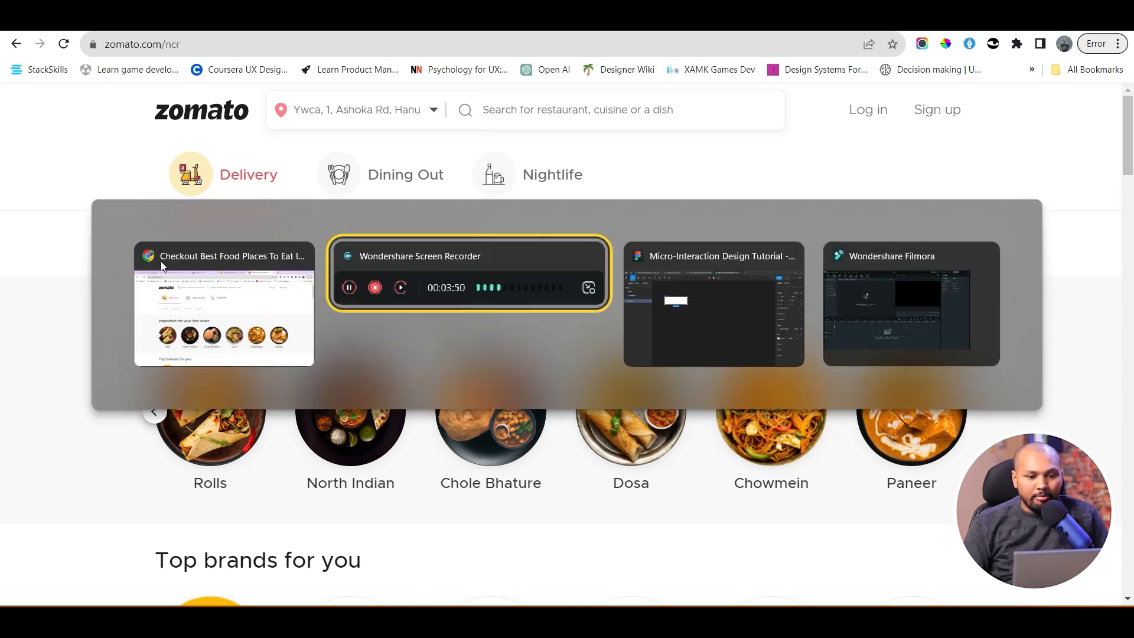
key("alt+Tab")
key("alt+Tab")
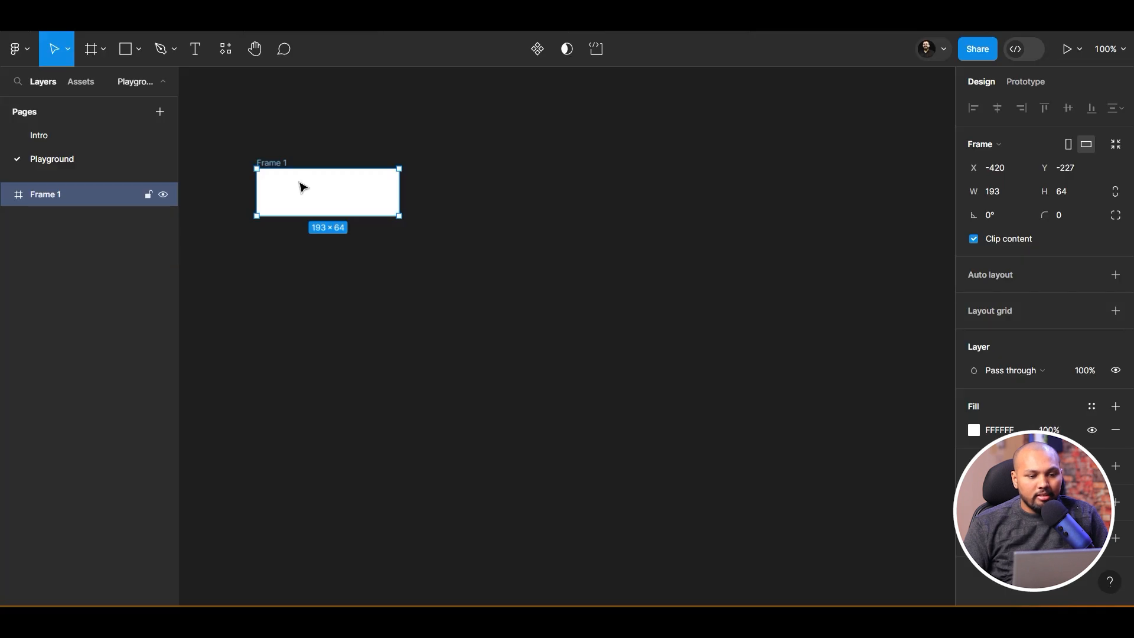
Add a text layer reading "Filter" inside the frame
scroll(278, 183, "up", 5)
left_click_drag(341, 248, 374, 286)
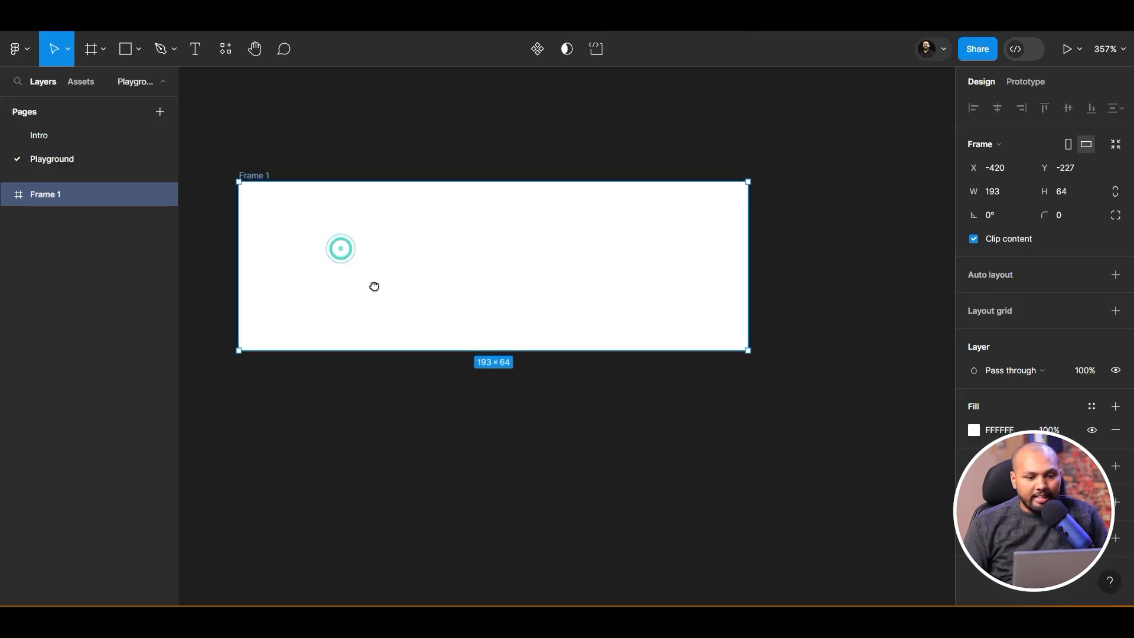
left_click(195, 50)
left_click(466, 239)
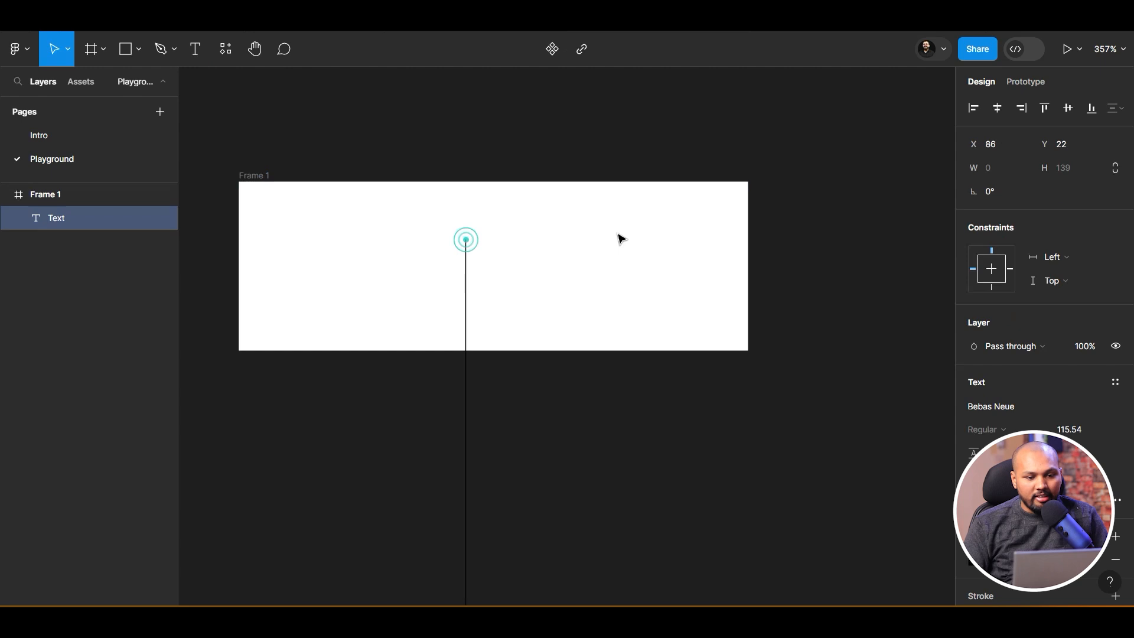
type("Filter")
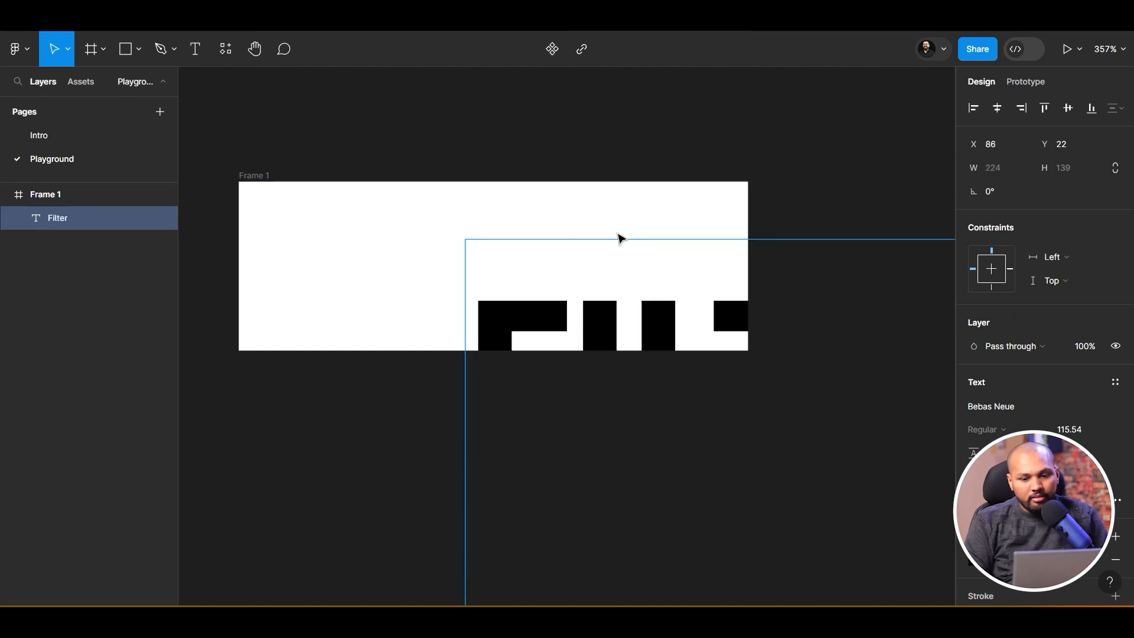
key("Escape")
Set the Filter text's font size to 36 and reposition it to about X 80, Y 11 in the frame
scroll(401, 499, "down", 5)
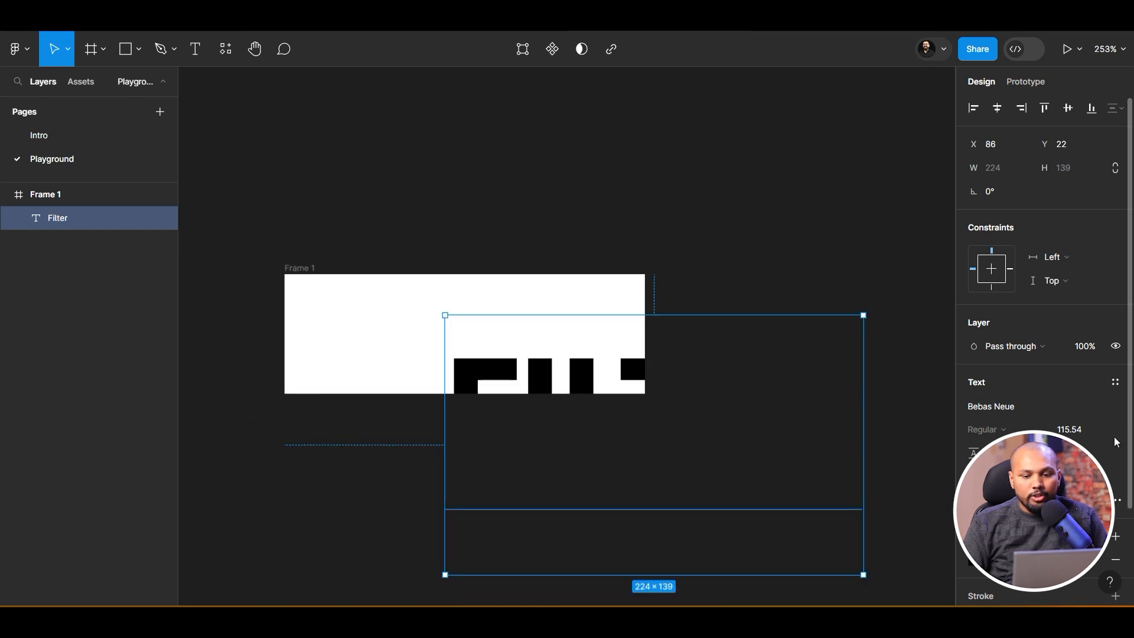
left_click(1108, 433)
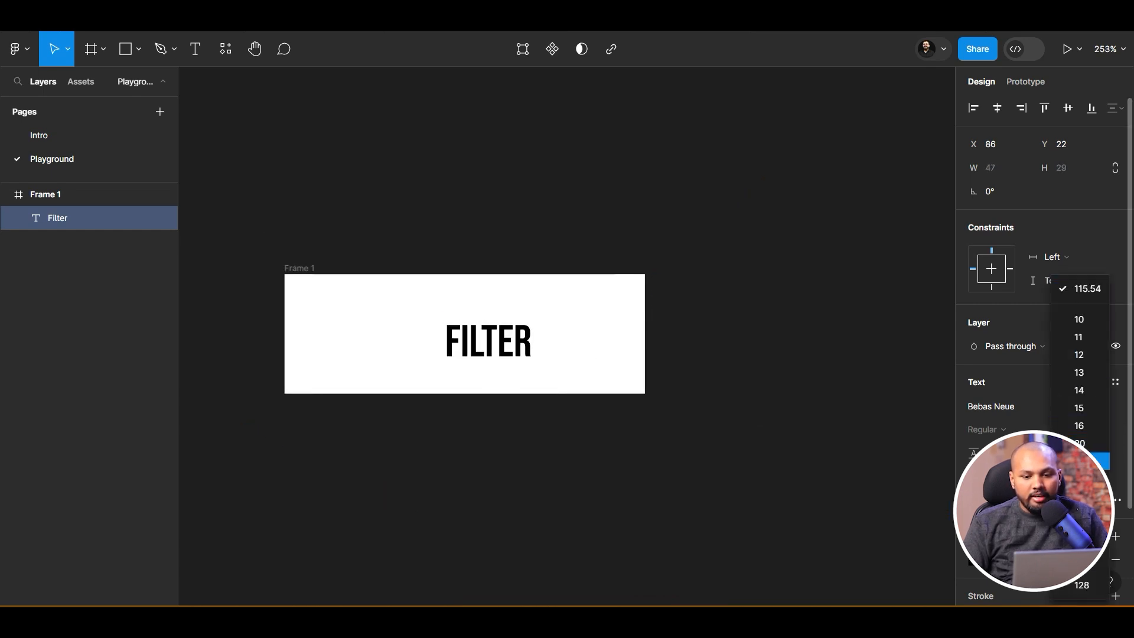
left_click(1099, 460)
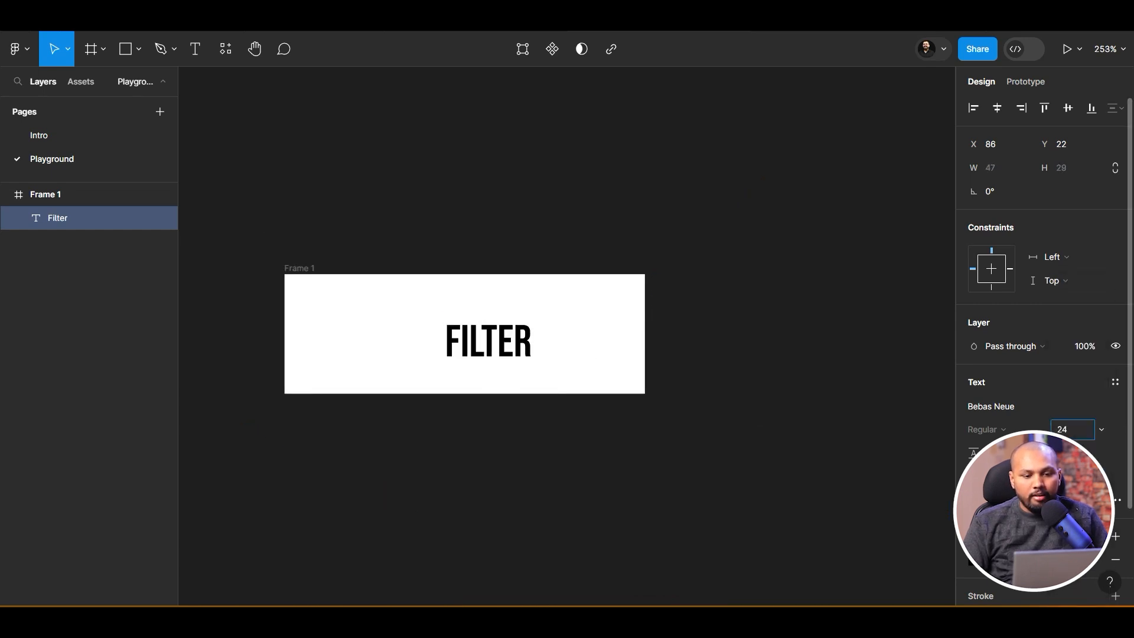
left_click(1105, 433)
left_click(1093, 464)
left_click_drag(538, 372, 530, 357)
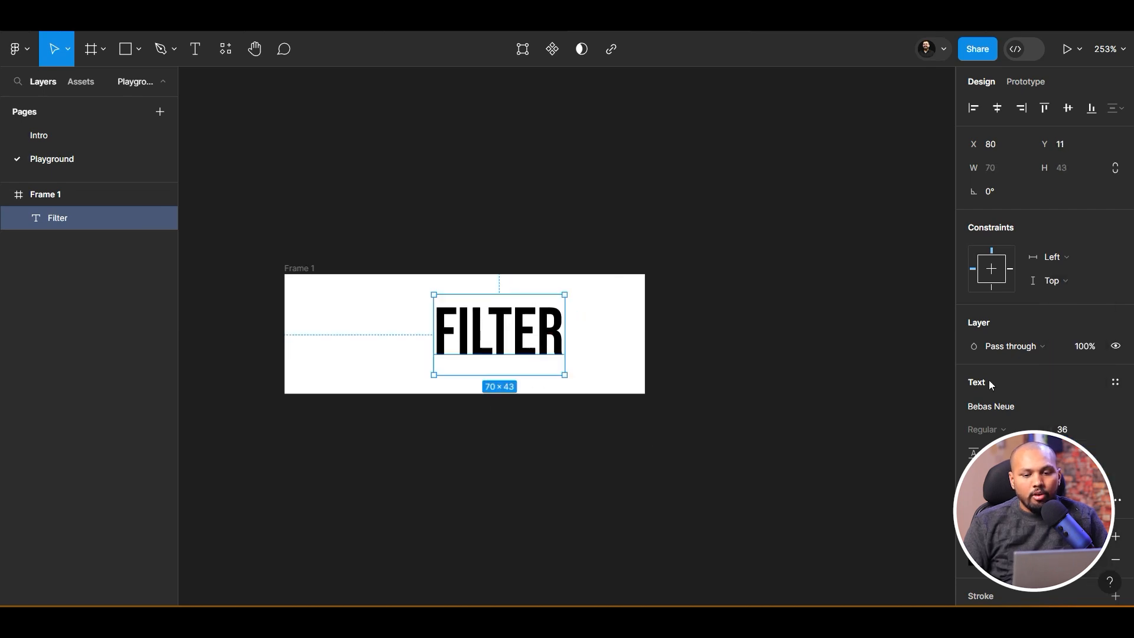
Change the Filter text's font to Manrope
left_click(1004, 407)
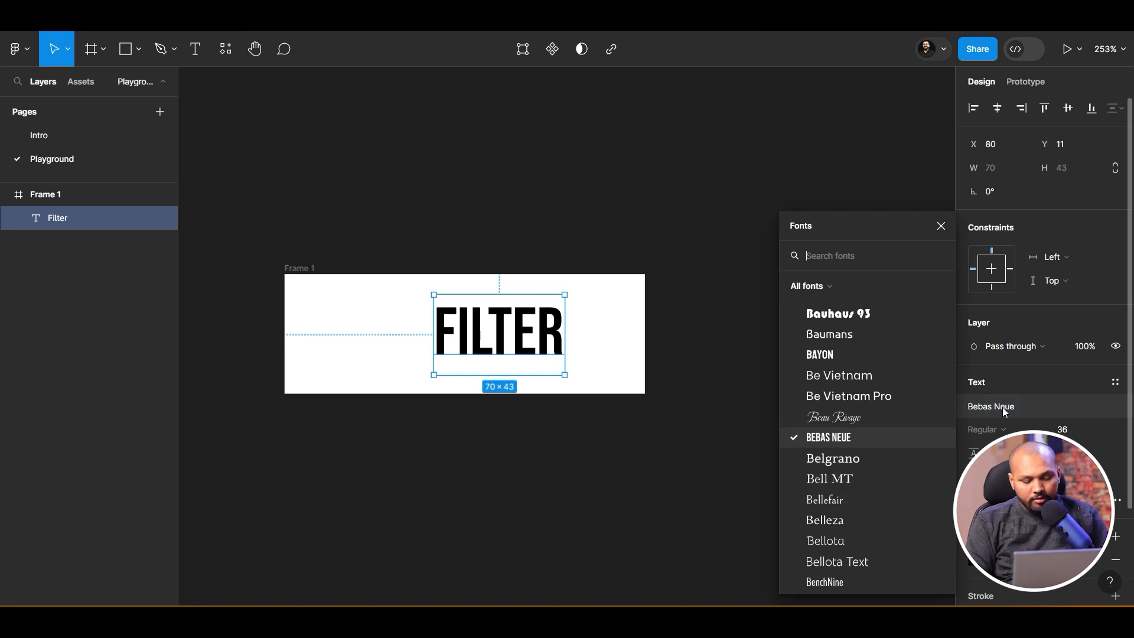
type("Manr")
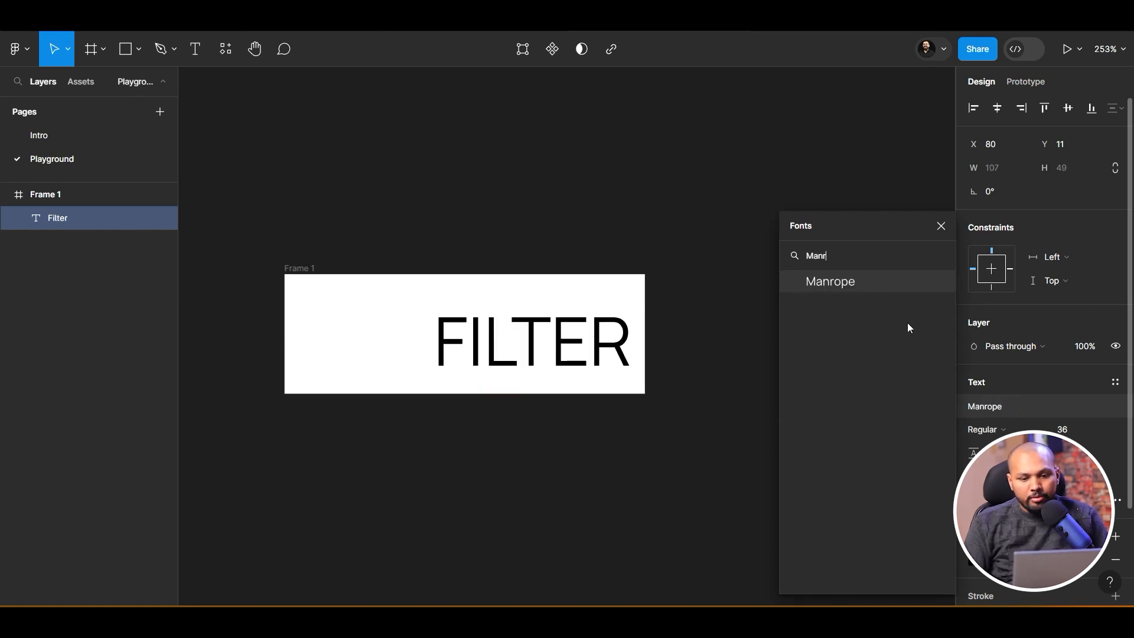
left_click(870, 289)
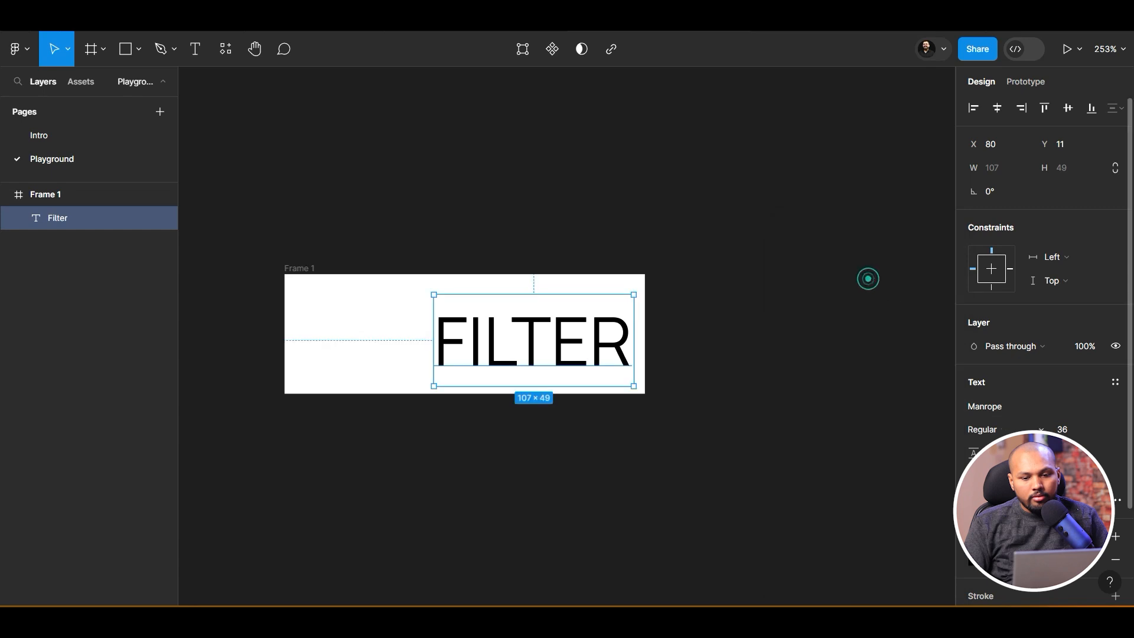
Set the Filter text to title case and shift it to about X 78, Y 8 in the frame
left_click(1116, 500)
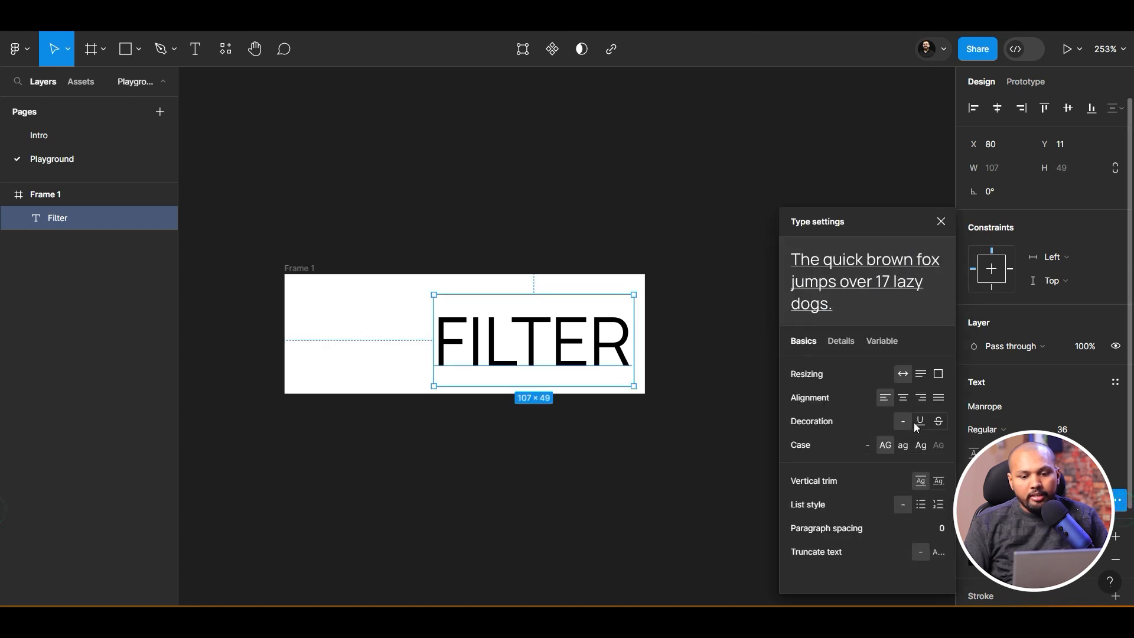
left_click(919, 446)
left_click(478, 333)
left_click_drag(483, 329, 475, 334)
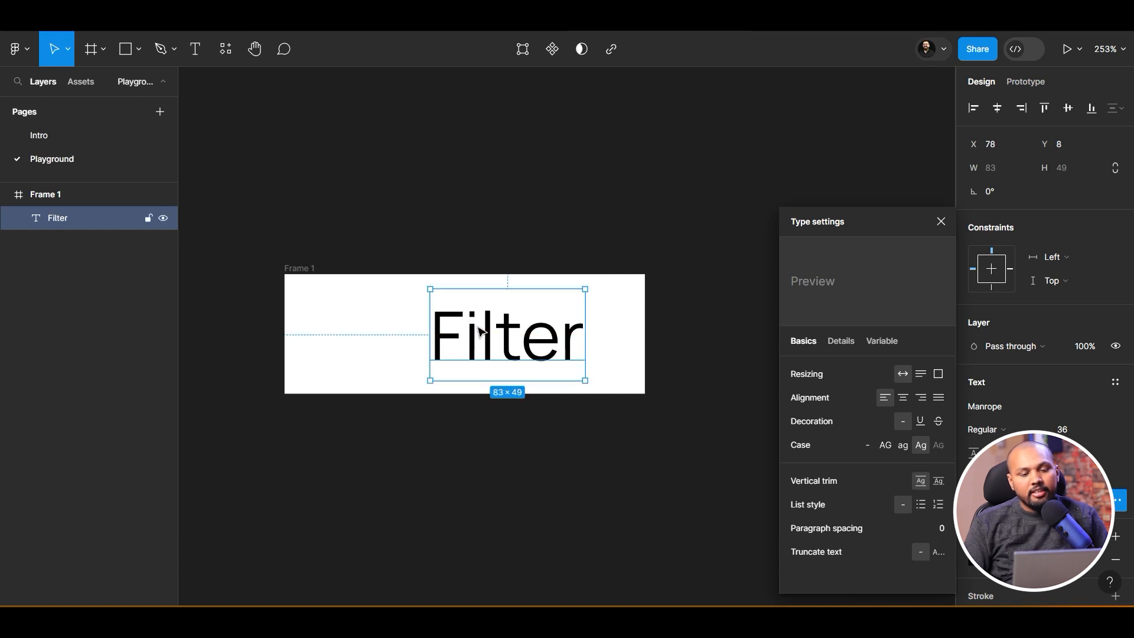
Compare the frame with the shape of the Filters button on the Zomato page, and return to Figma
left_click(614, 182)
key("alt+Tab")
key("alt+Tab")
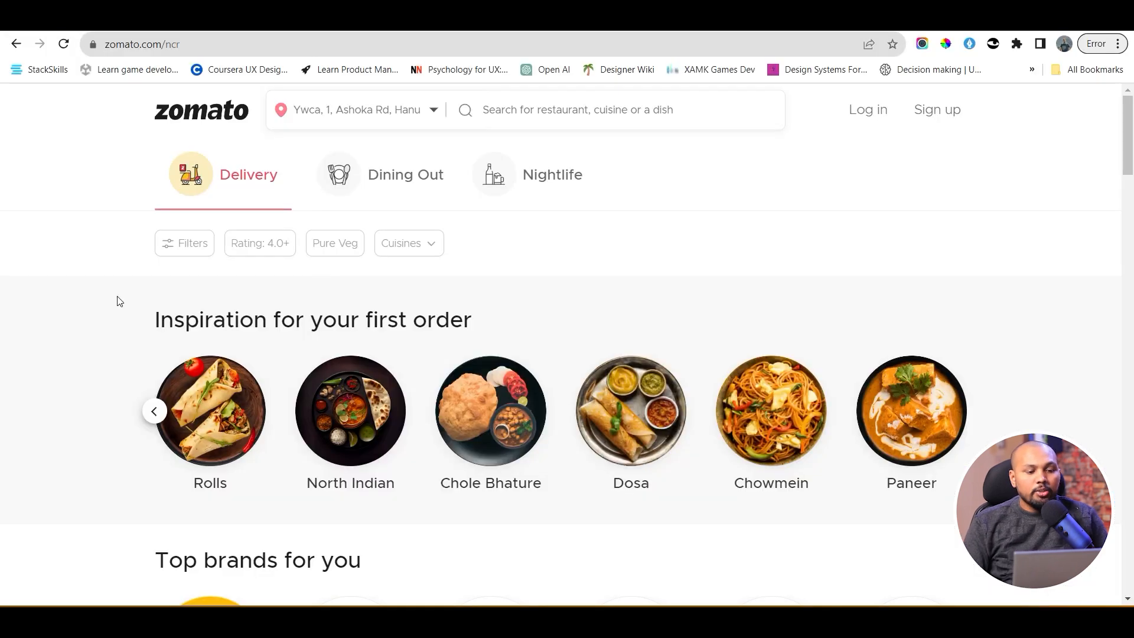
key("alt+Tab")
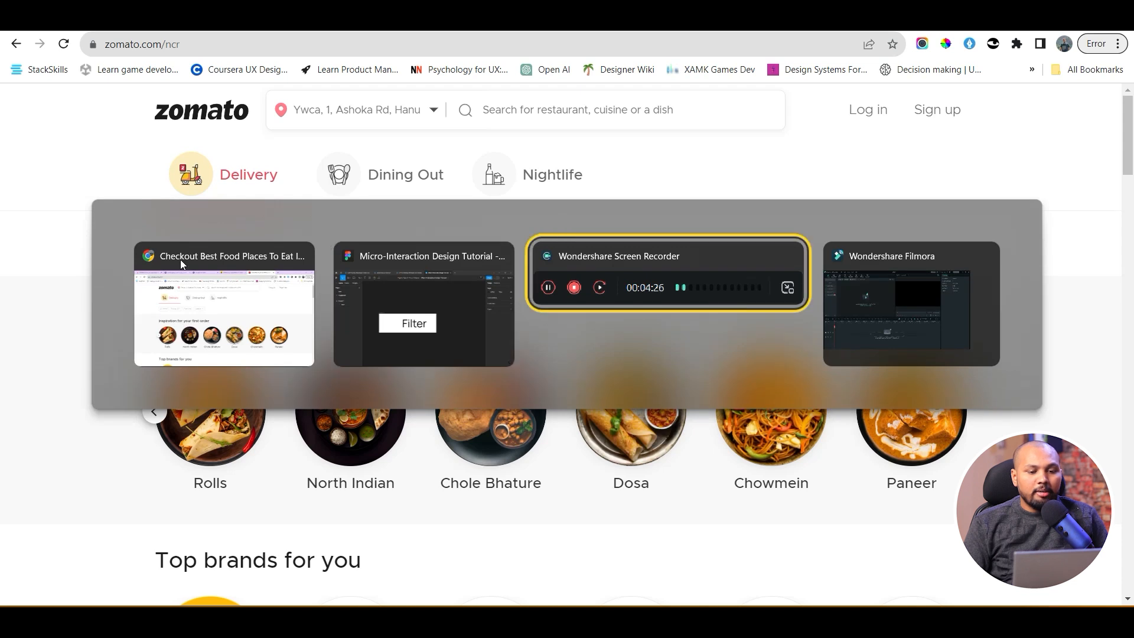
key("alt+shift+Tab")
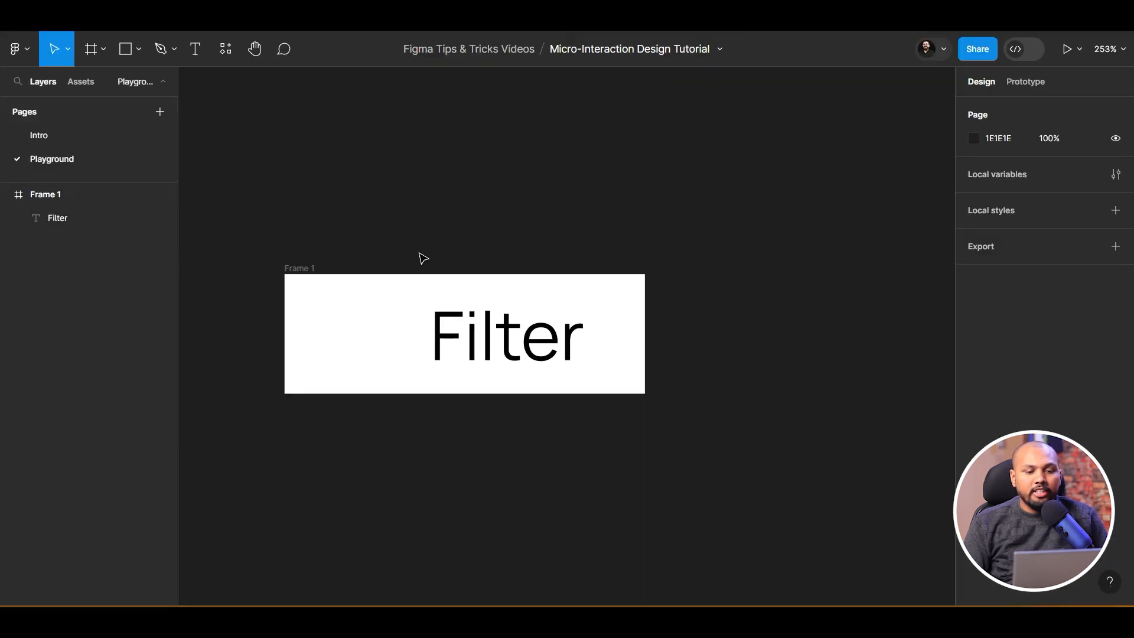
Set each of the frame's four individual corner radii to 8
left_click(299, 269)
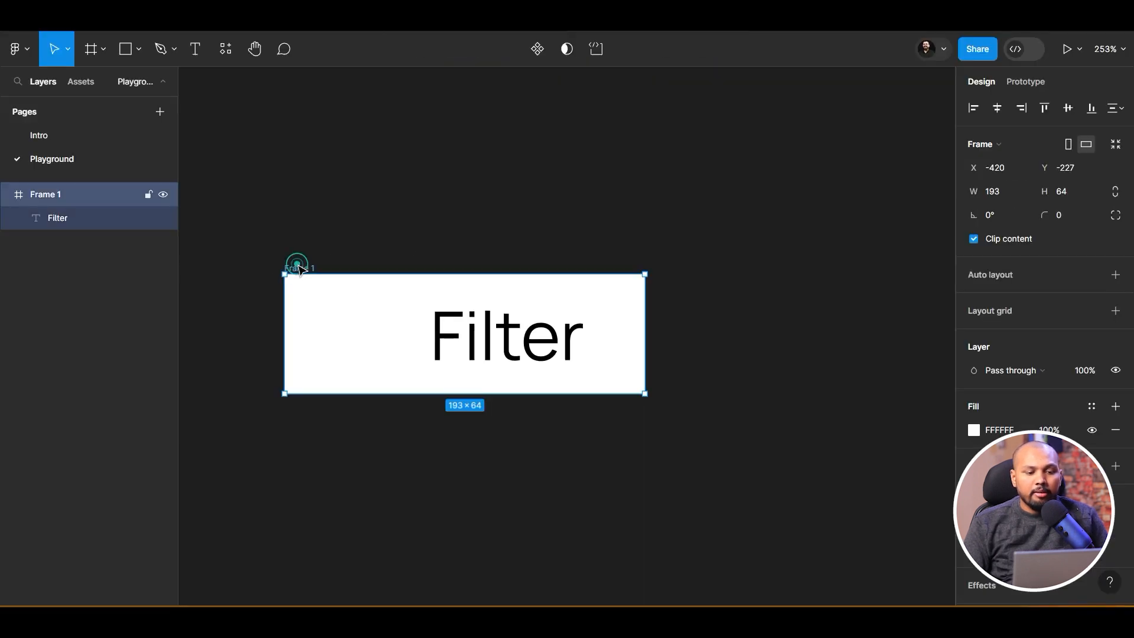
left_click(1116, 217)
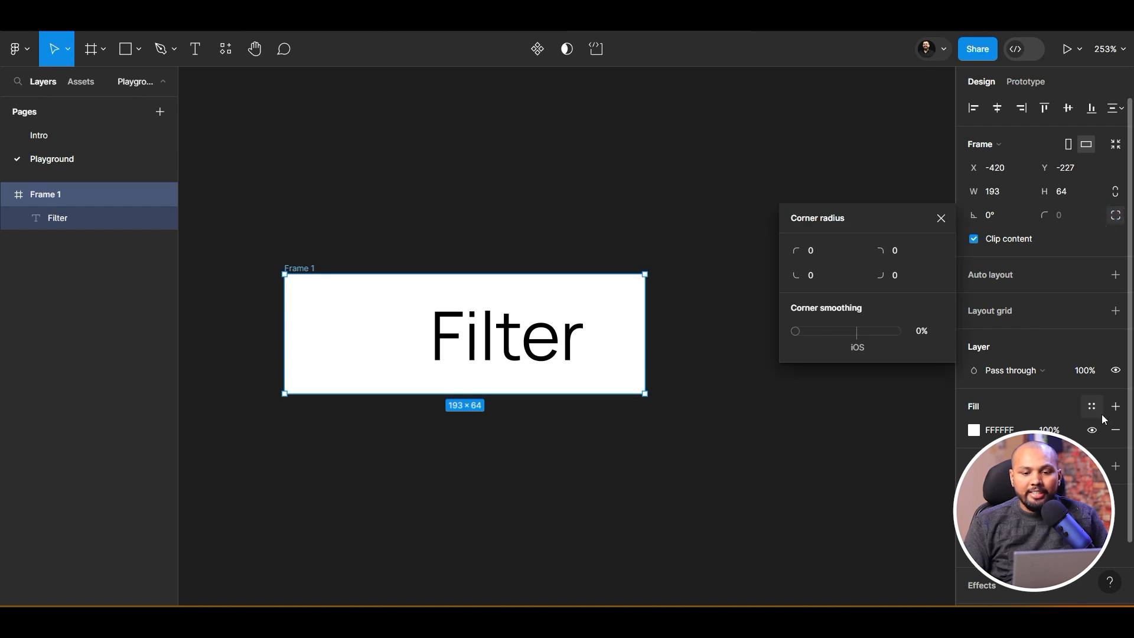
left_click(823, 256)
type("8")
key("Return")
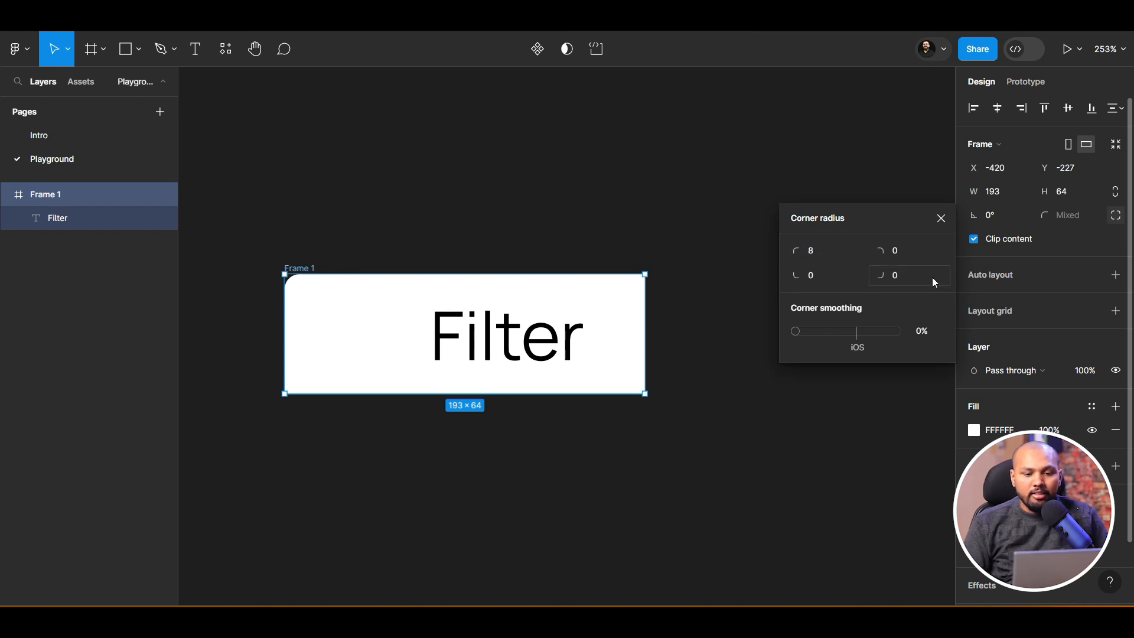
left_click(907, 252)
type("8")
left_click(817, 278)
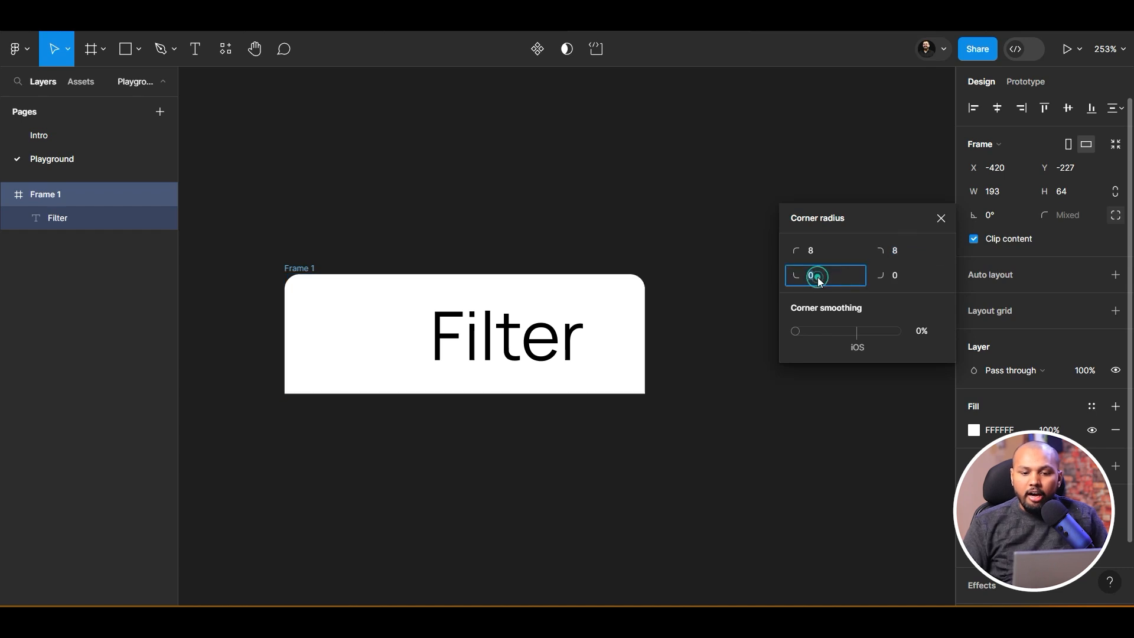
type("8")
left_click(899, 281)
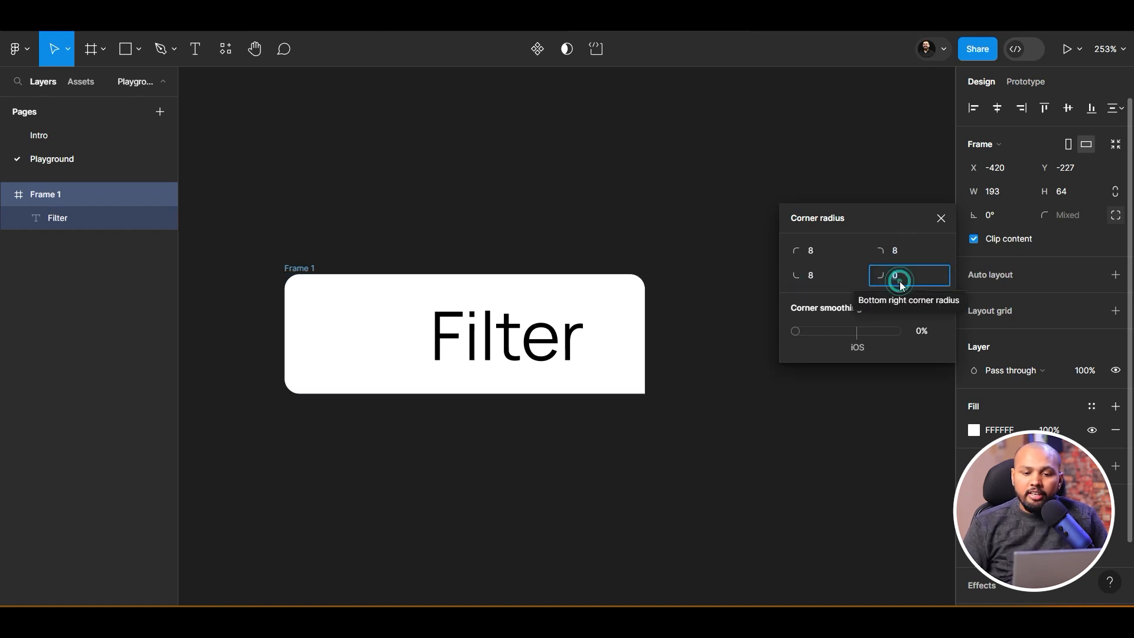
type("8")
left_click(842, 300)
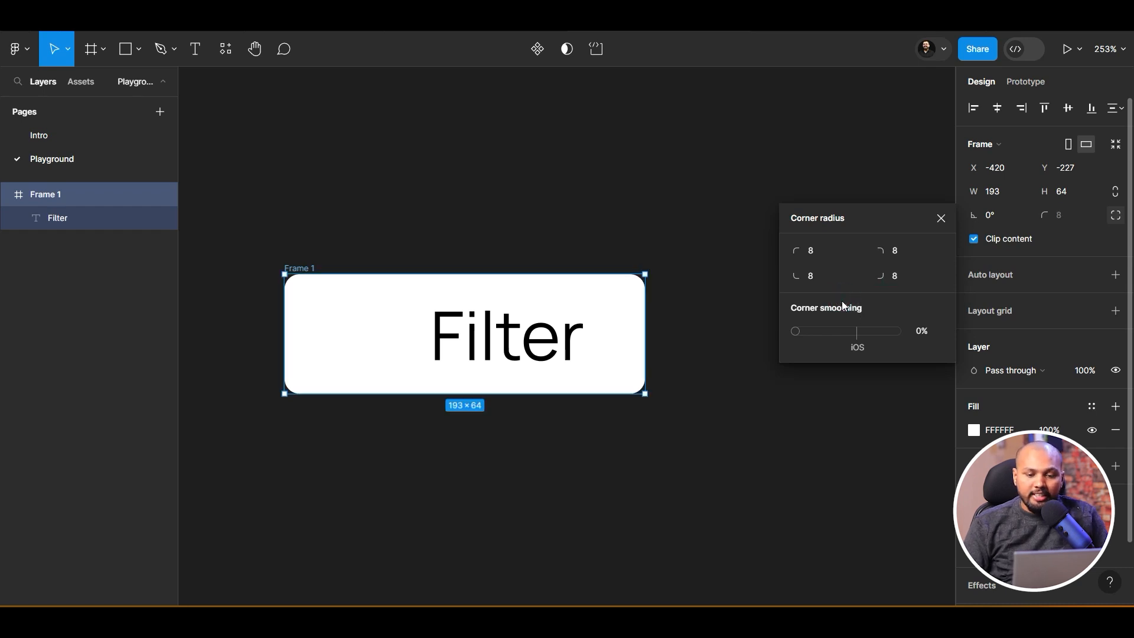
left_click(941, 218)
Try a corner radius of 12 on the frame, undo it, and leave Clip content turned off
left_click(1080, 216)
type("12")
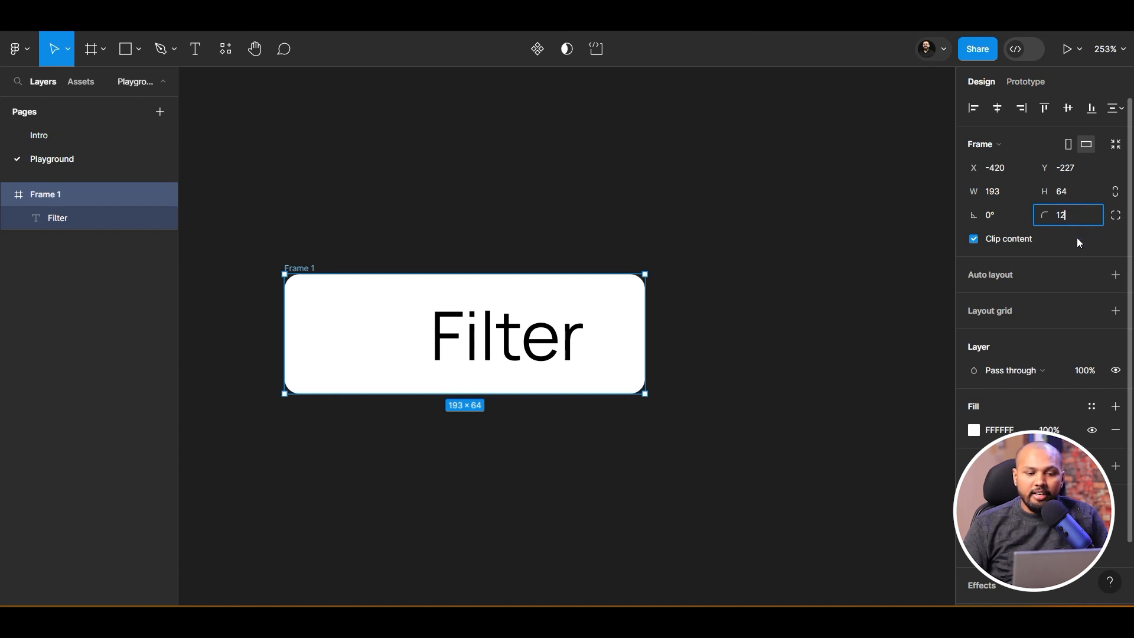
left_click(1076, 238)
key("ctrl+z")
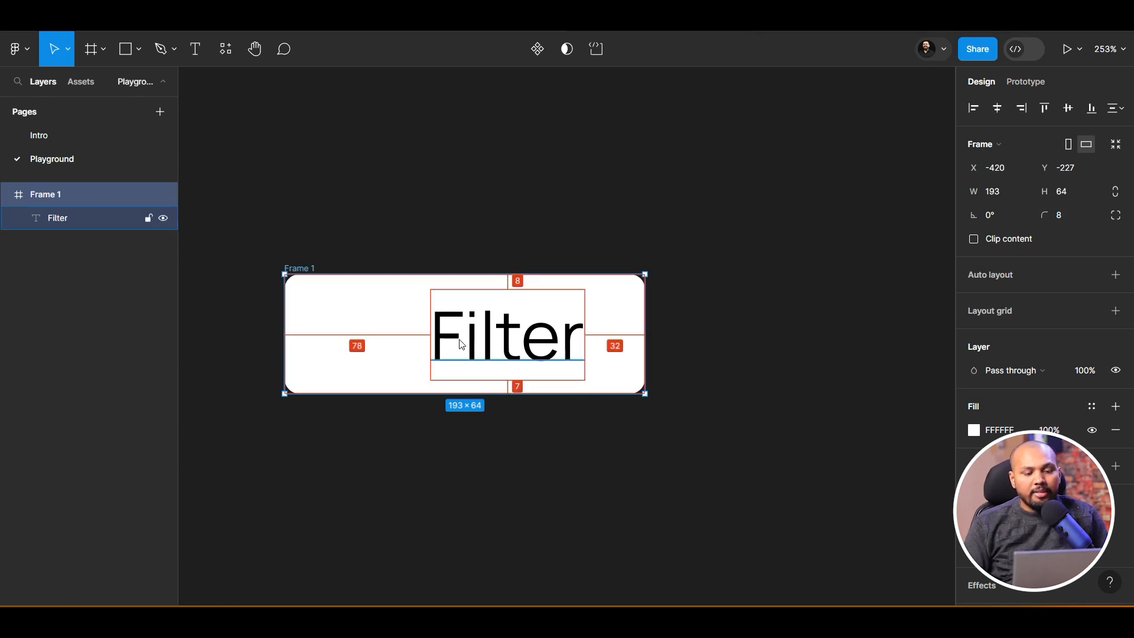
Check the icon of the Filters button on the Zomato page, return to Figma, and open the Iconify plugin
key("alt+Tab")
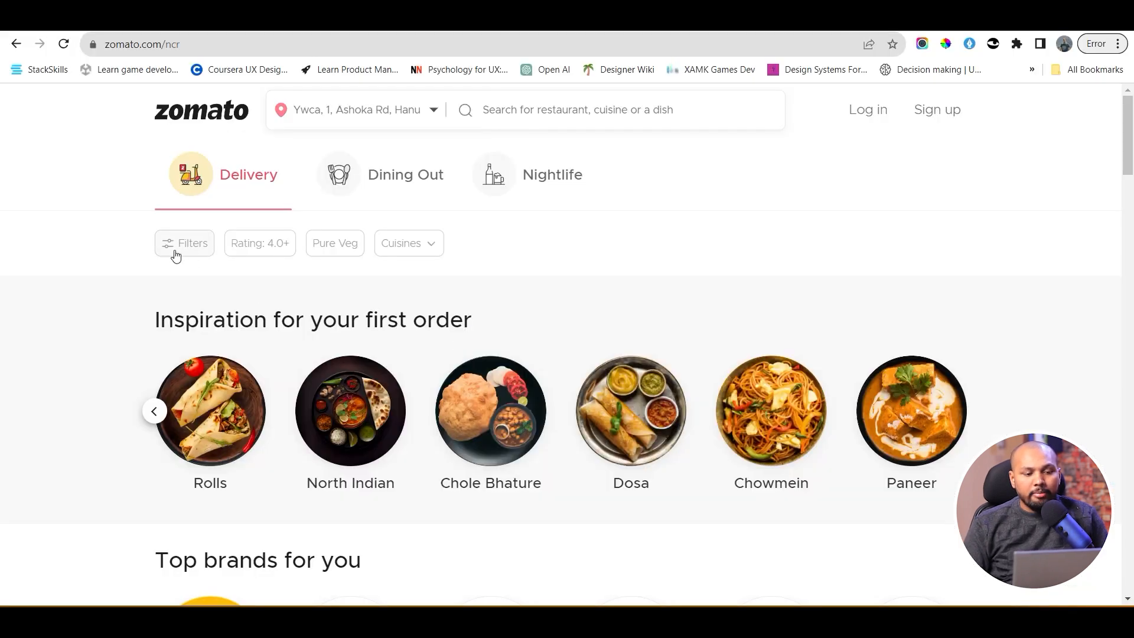
key("alt+Tab")
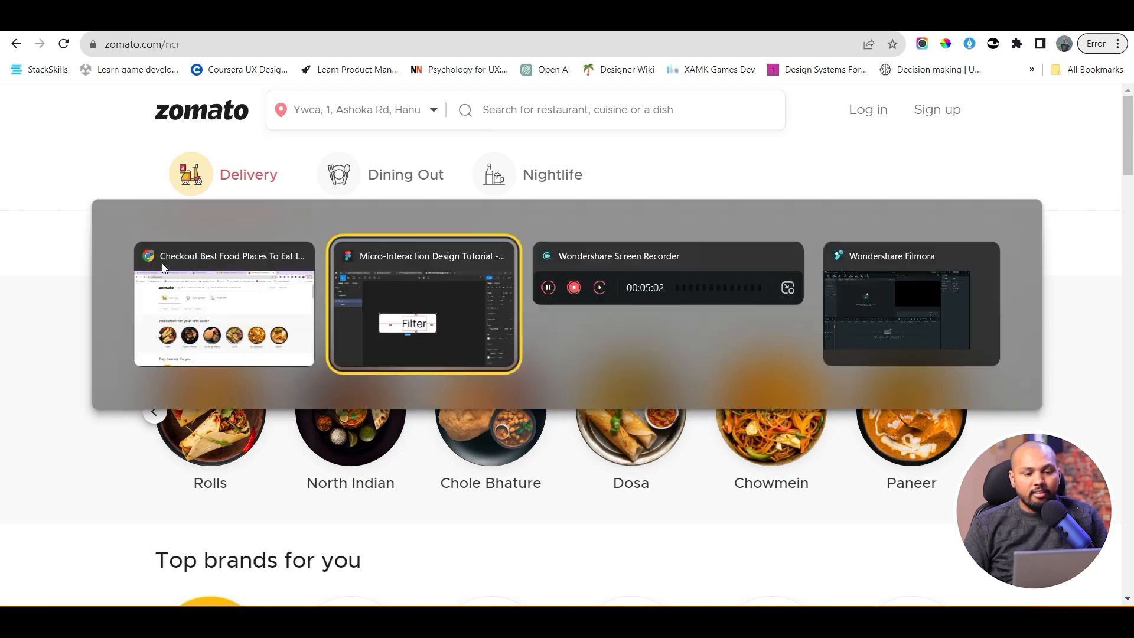
right_click(587, 178)
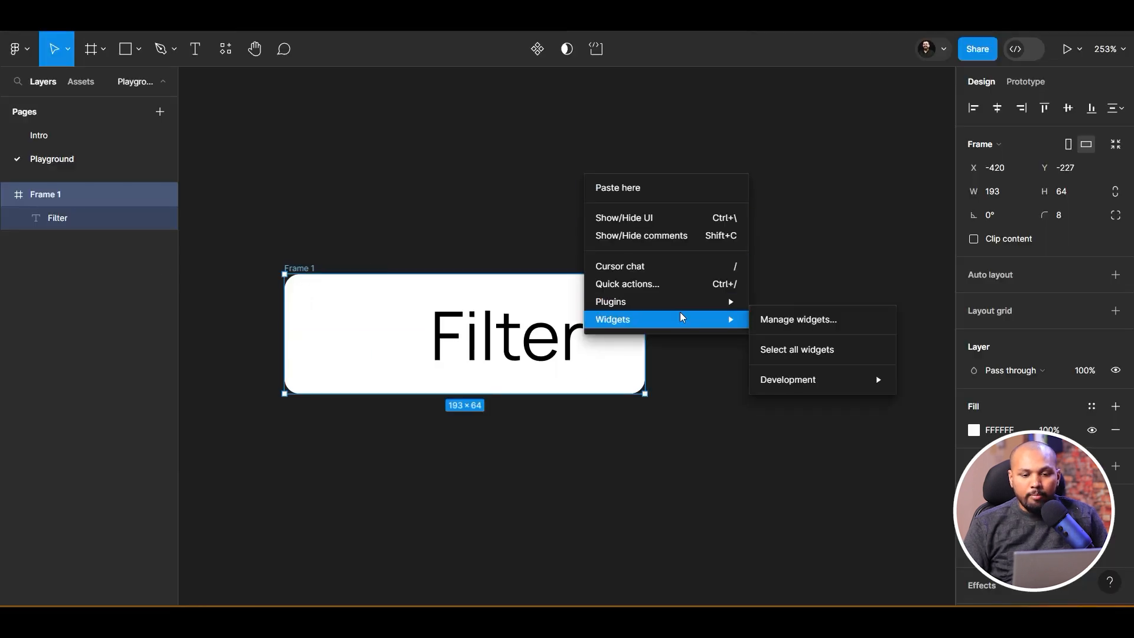
mouse_move(697, 303)
left_click(802, 336)
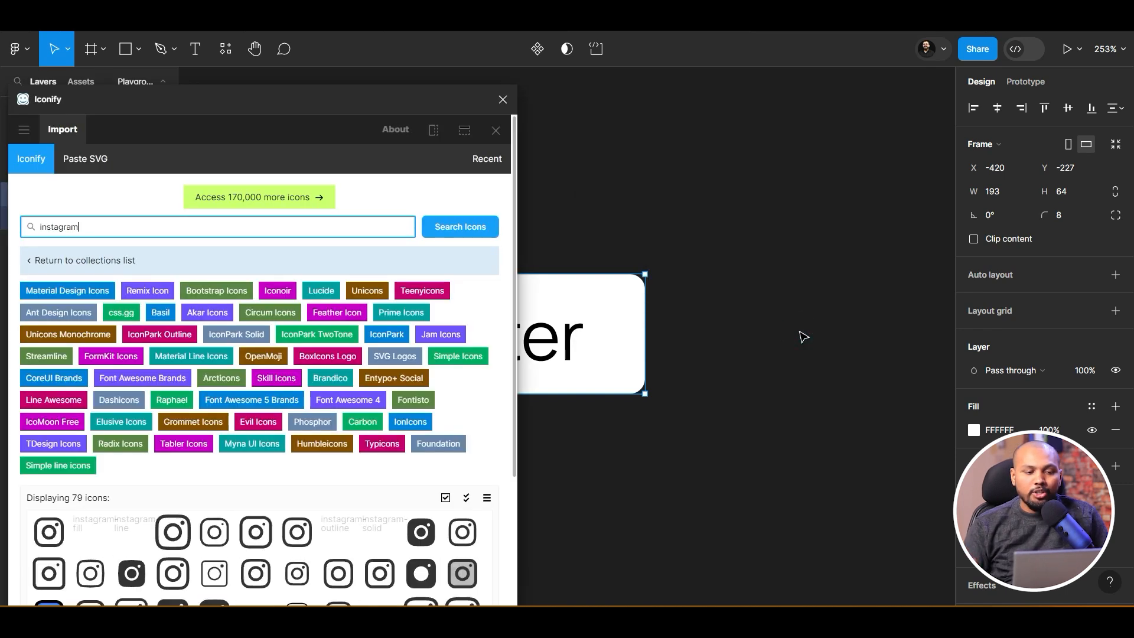
Replace the existing Iconify search term with Filter and search for matching icons
double_click(137, 229)
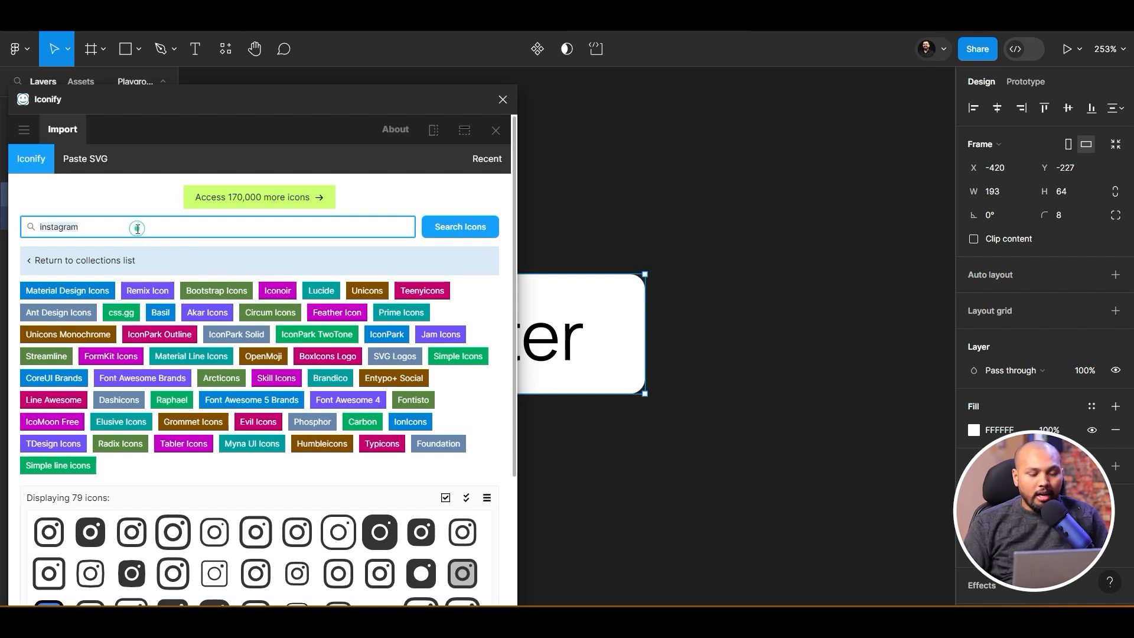
key("BackSpace")
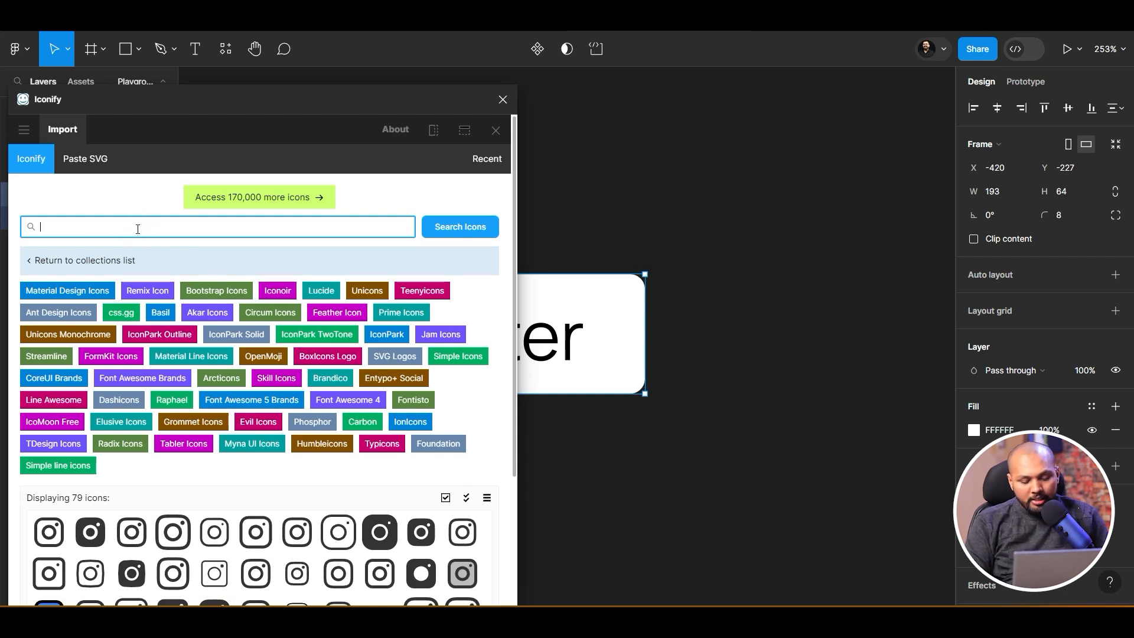
type("fILTER")
key("BackSpace")
key("BackSpace")
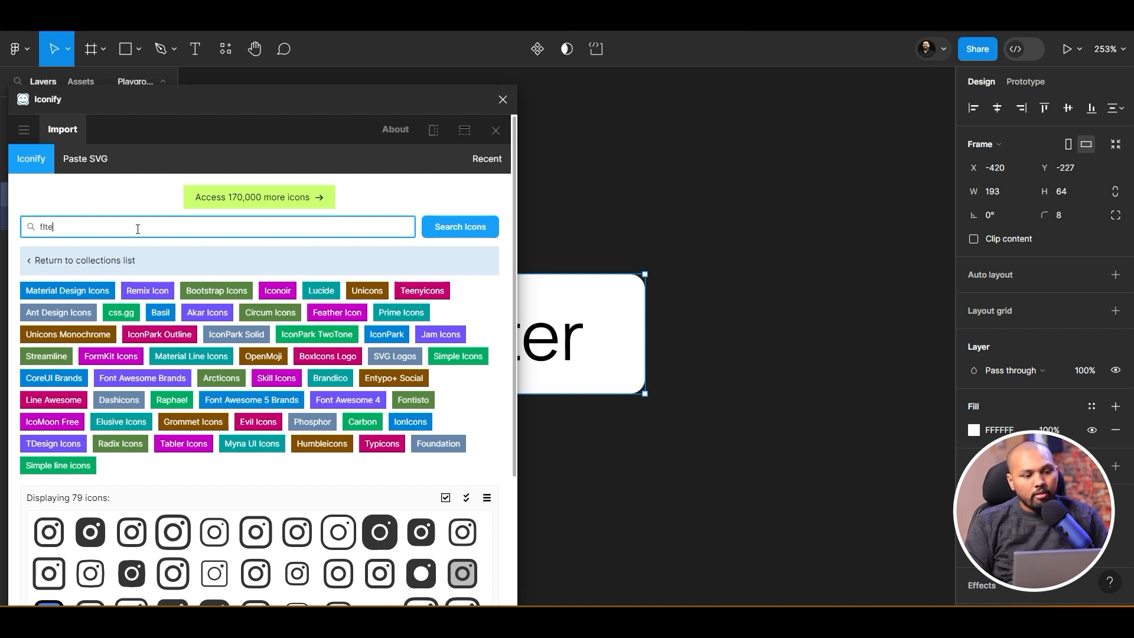
type("r")
double_click(138, 229)
type("Filter")
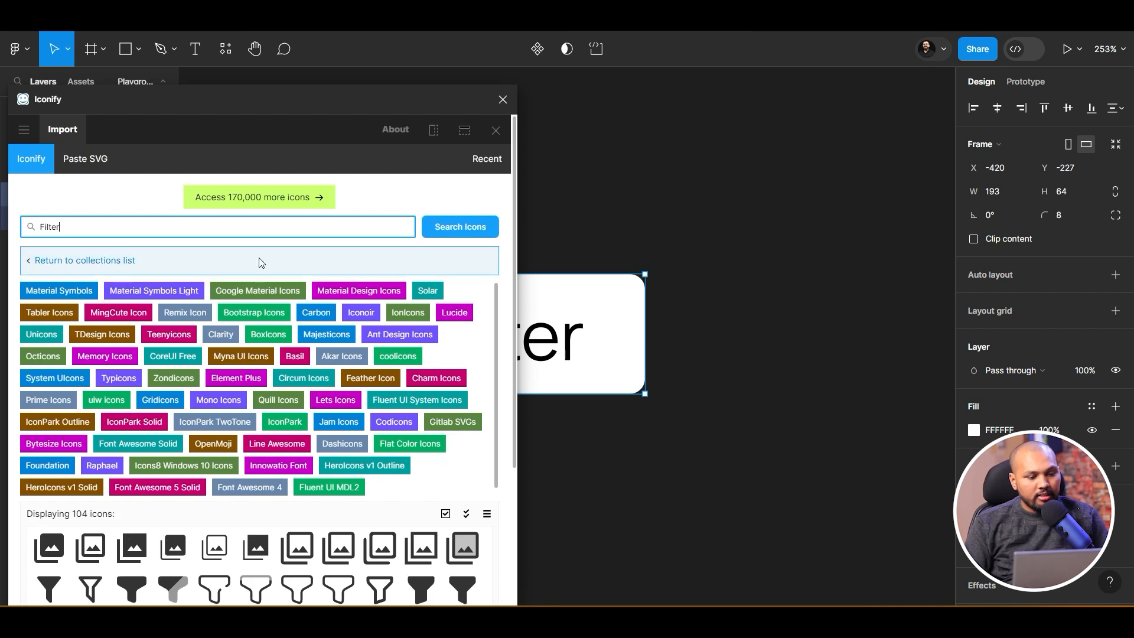
Import the lets-icons:filter sliders icon from the second page of results into the frame, and close Iconify
scroll(260, 266, "down", 3)
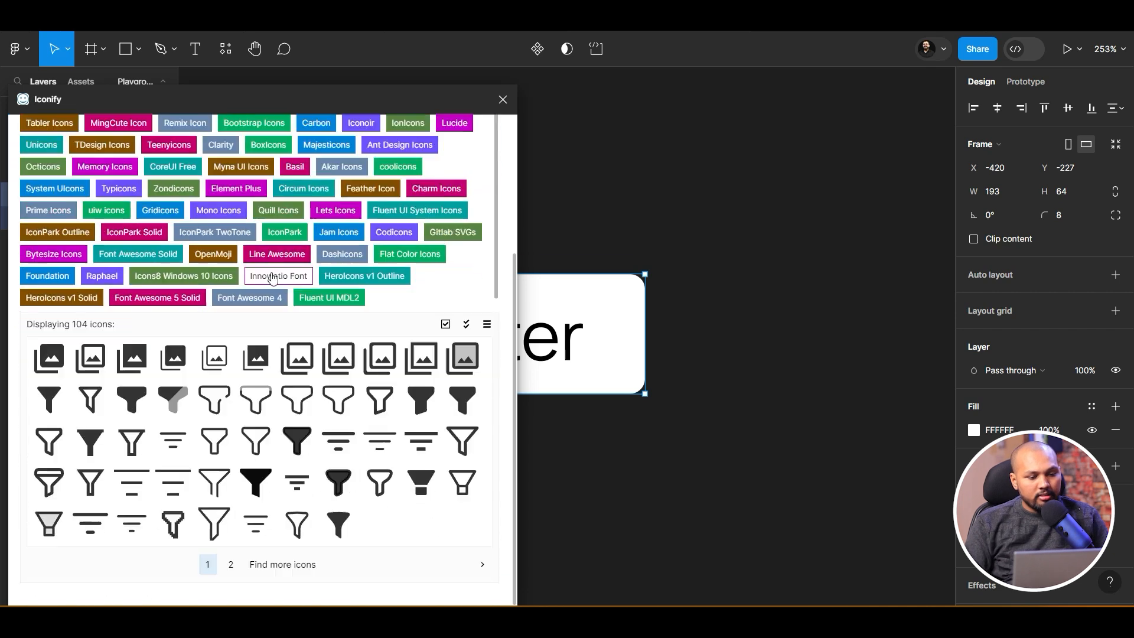
left_click(231, 564)
left_click(131, 399)
left_click_drag(215, 399, 602, 337)
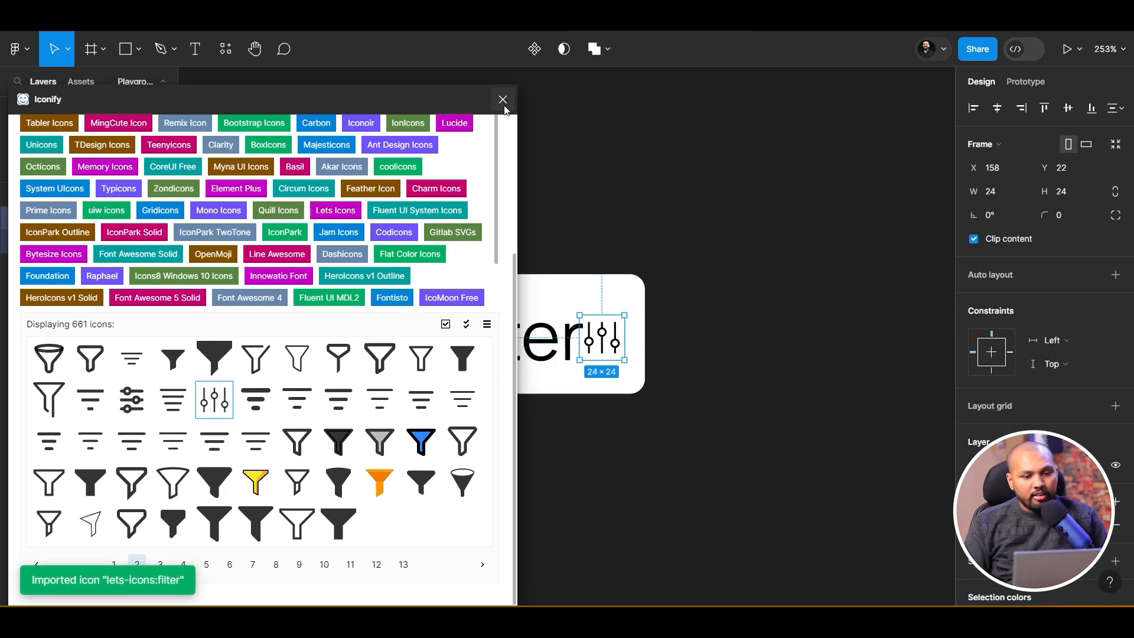
left_click(503, 100)
Rotate the sliders icon 90°, move it to the left of the Filter text, and scale it to 32 × 32
left_click_drag(627, 363, 635, 272)
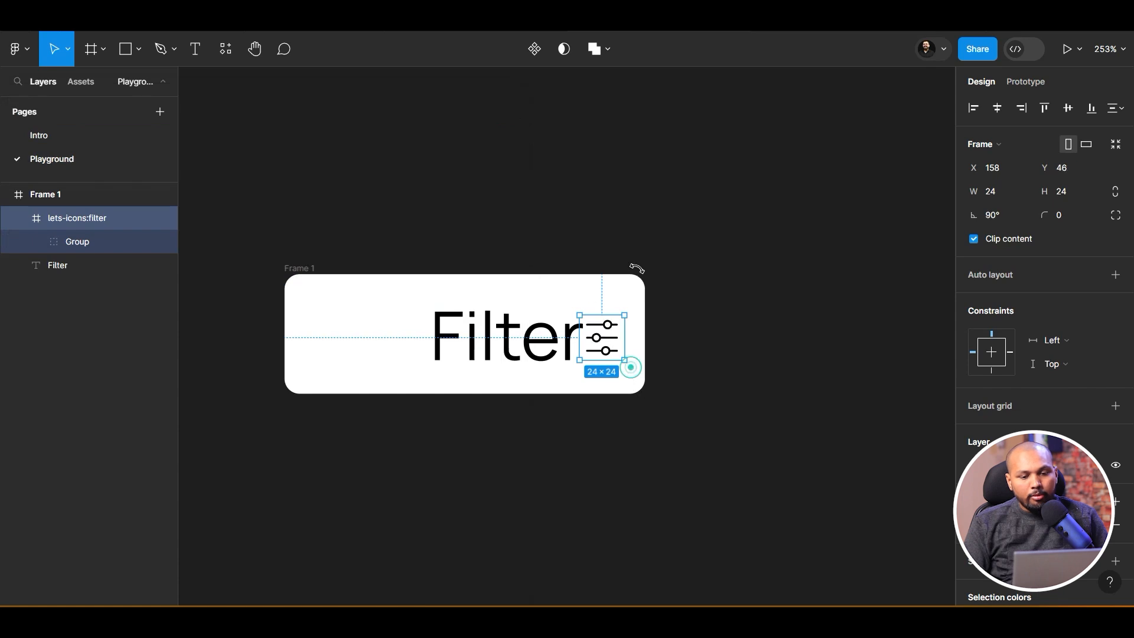
left_click_drag(614, 339, 370, 347)
key("k")
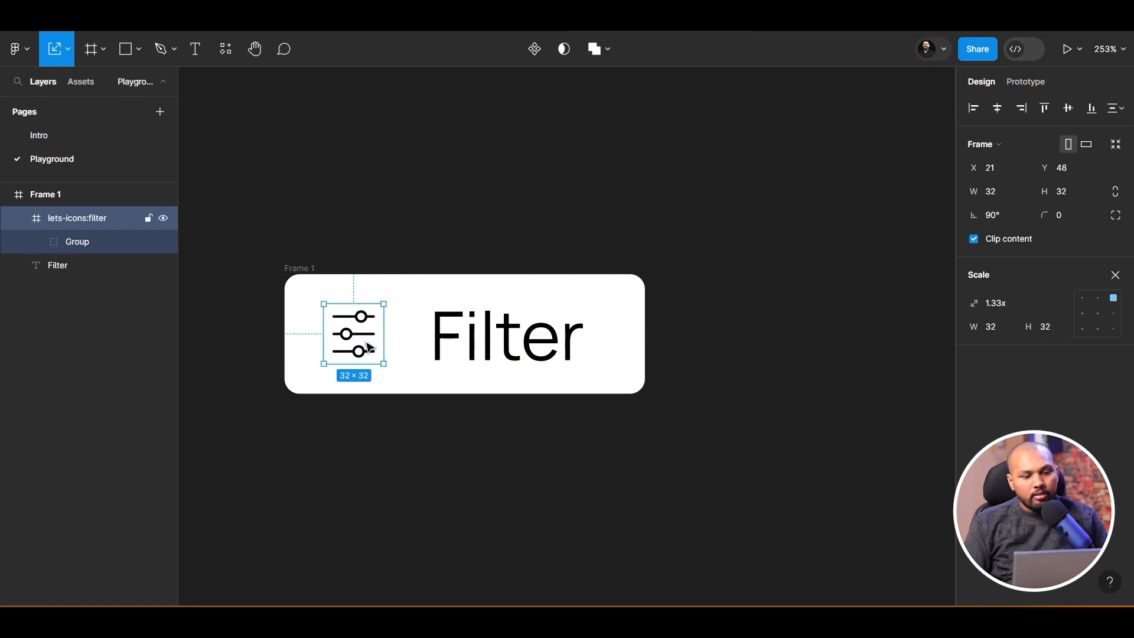
Wrap the icon and the Filter text in a horizontal auto layout with a spacing of 8, centred in the frame
left_click(478, 331, "shift")
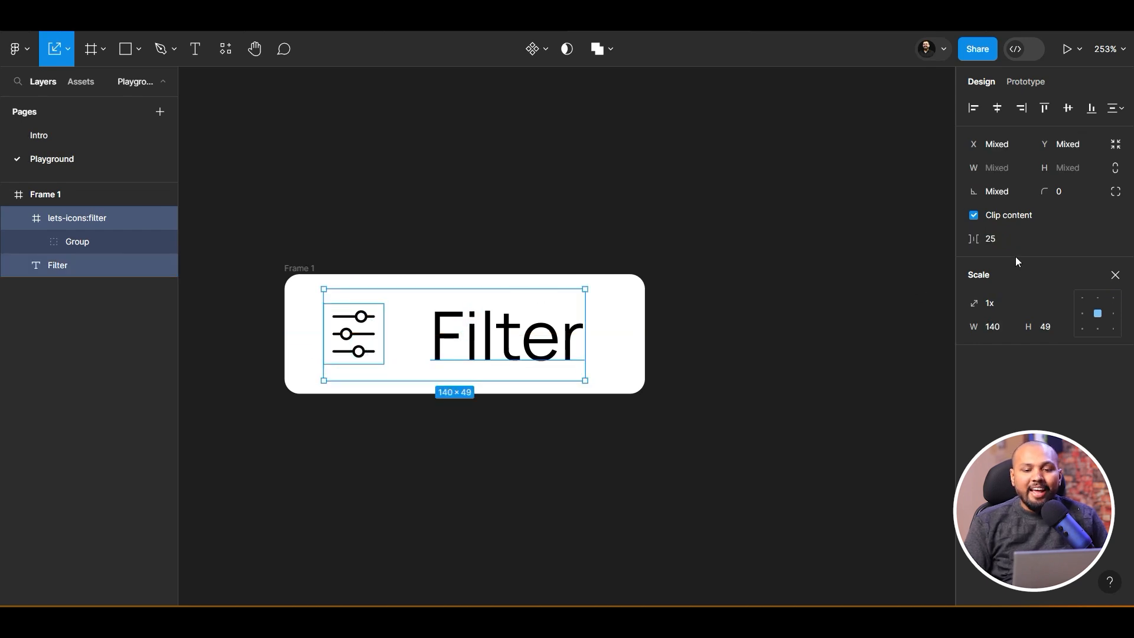
left_click(1114, 276)
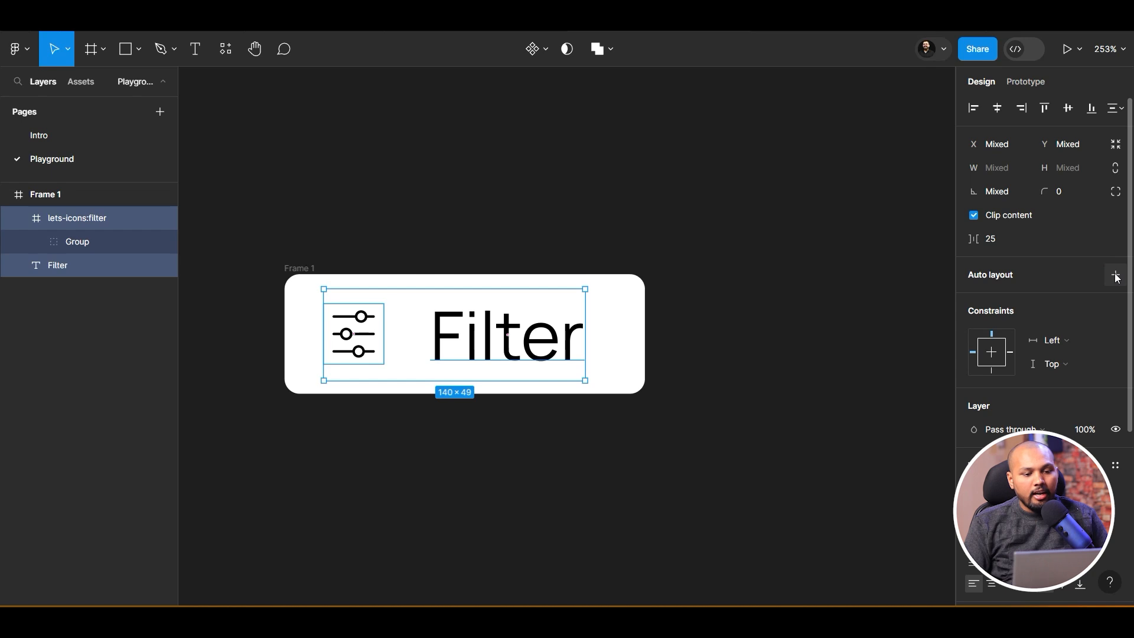
left_click(1115, 274)
left_click(994, 349)
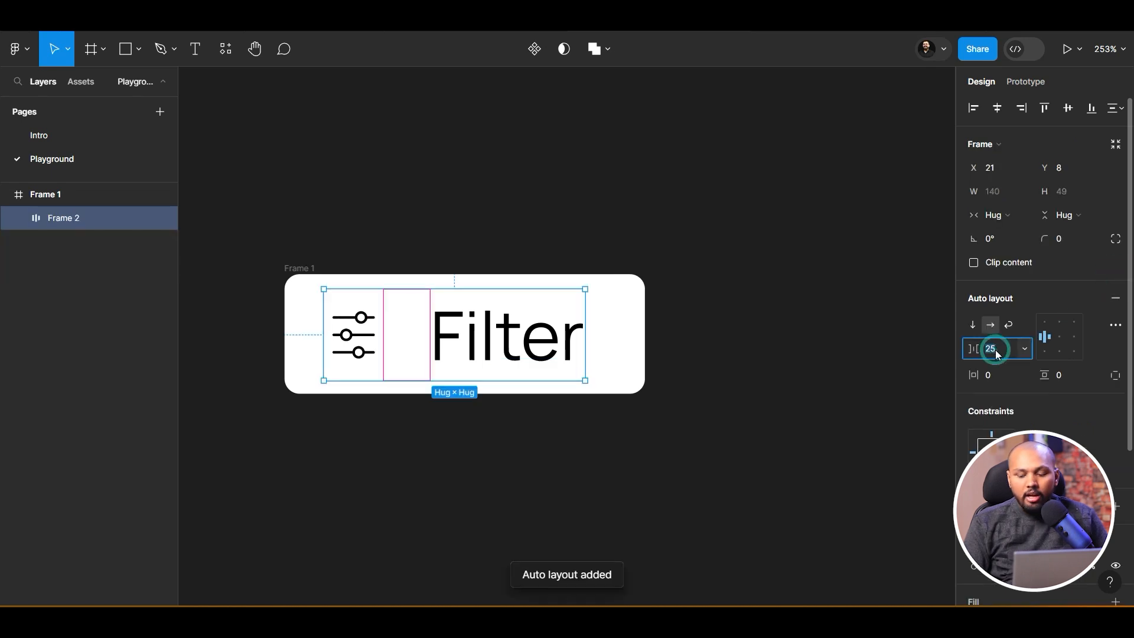
type("8")
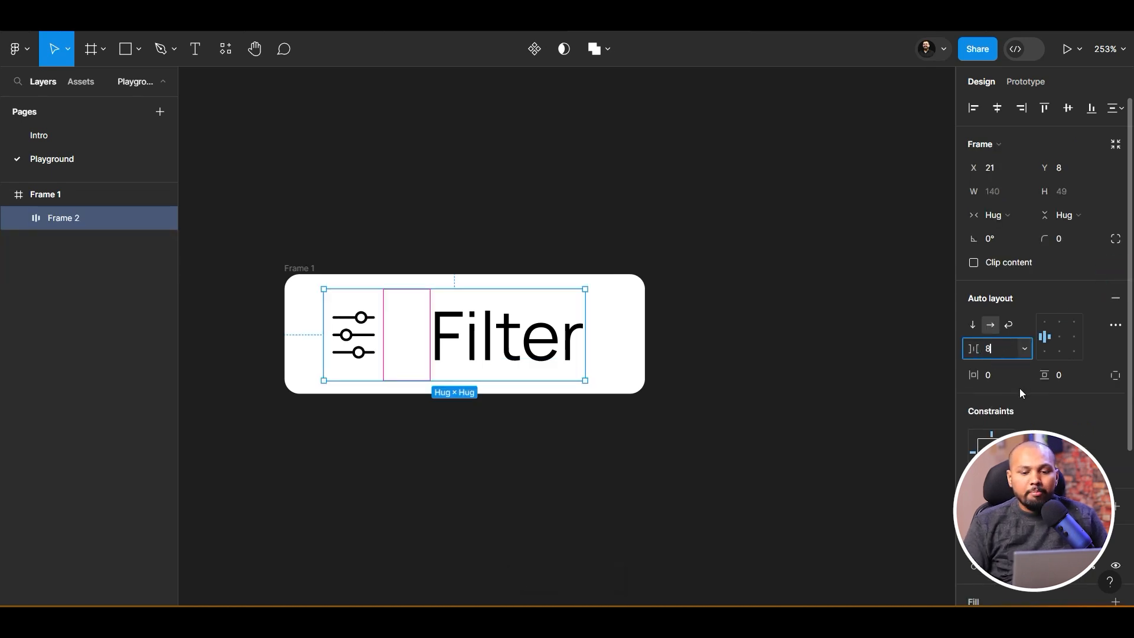
key("Return")
key("Escape")
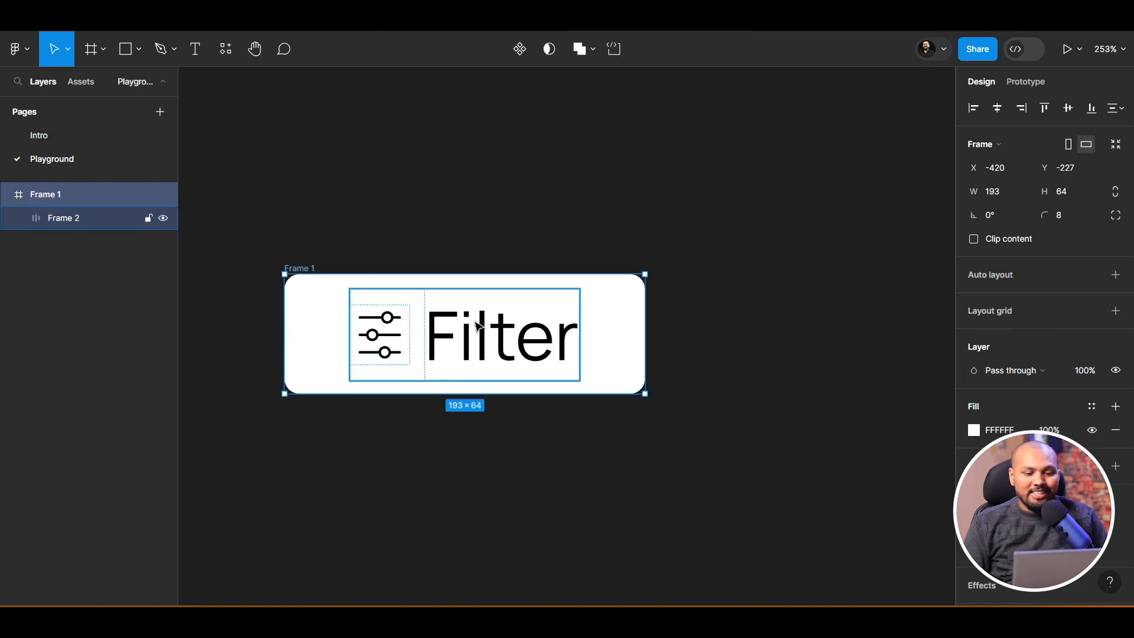
Apply auto layout to the outer frame with a horizontal padding of 20 and a vertical padding of 8
left_click(1116, 274)
left_click(1001, 380)
type("2")
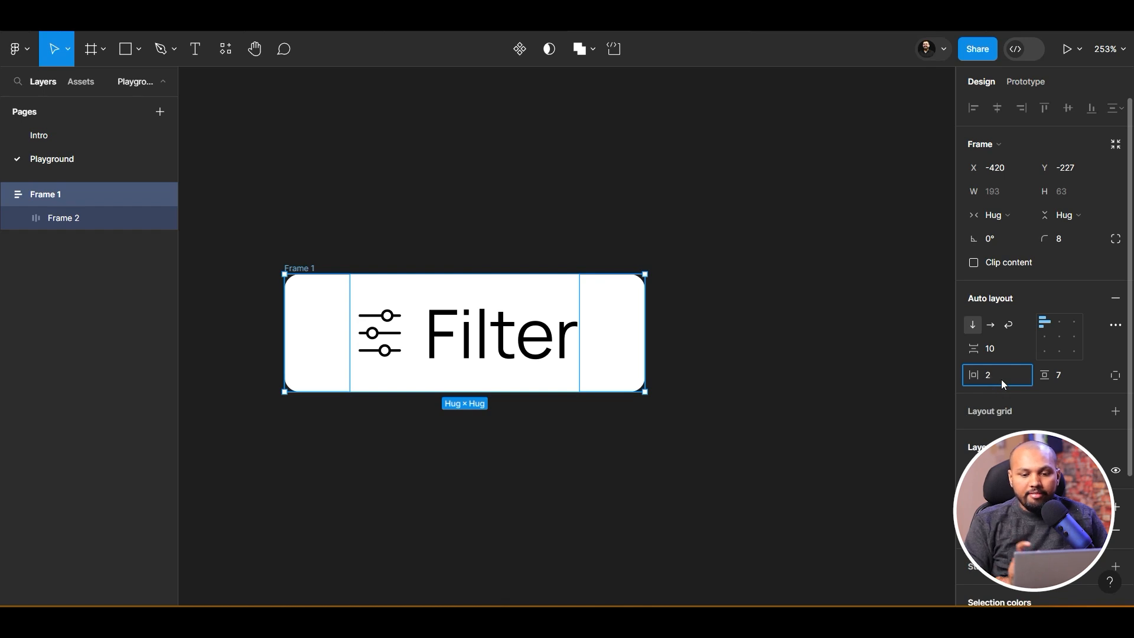
type("0")
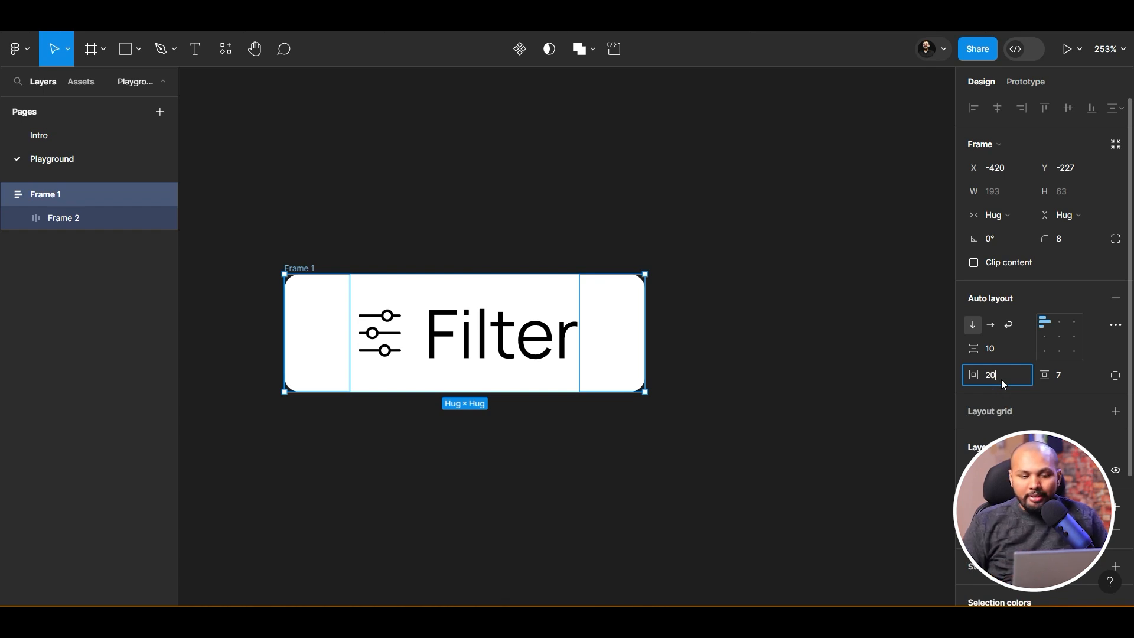
key("Return")
left_click(1059, 378)
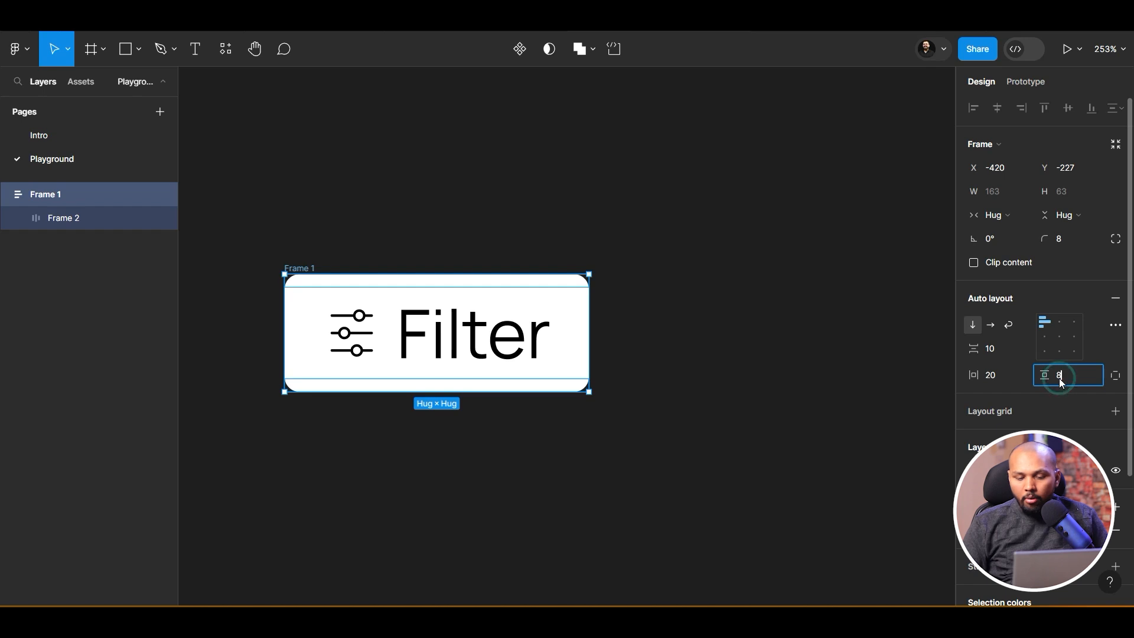
type("8")
key("Return")
left_click(703, 435)
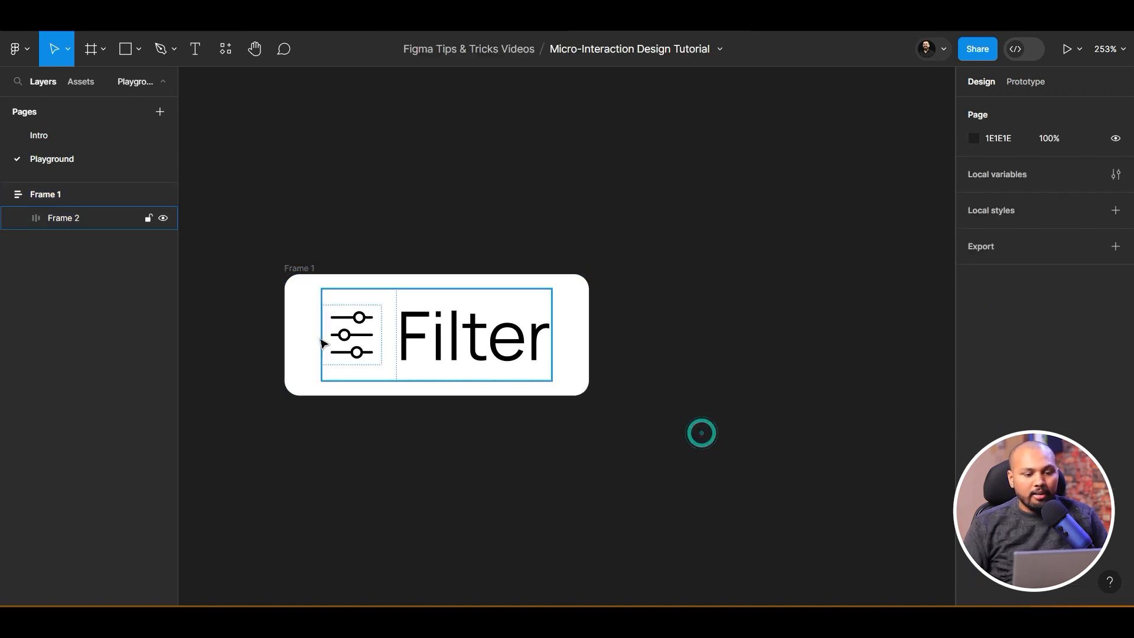
Remove the auto layout from the outer white frame
left_click(299, 267)
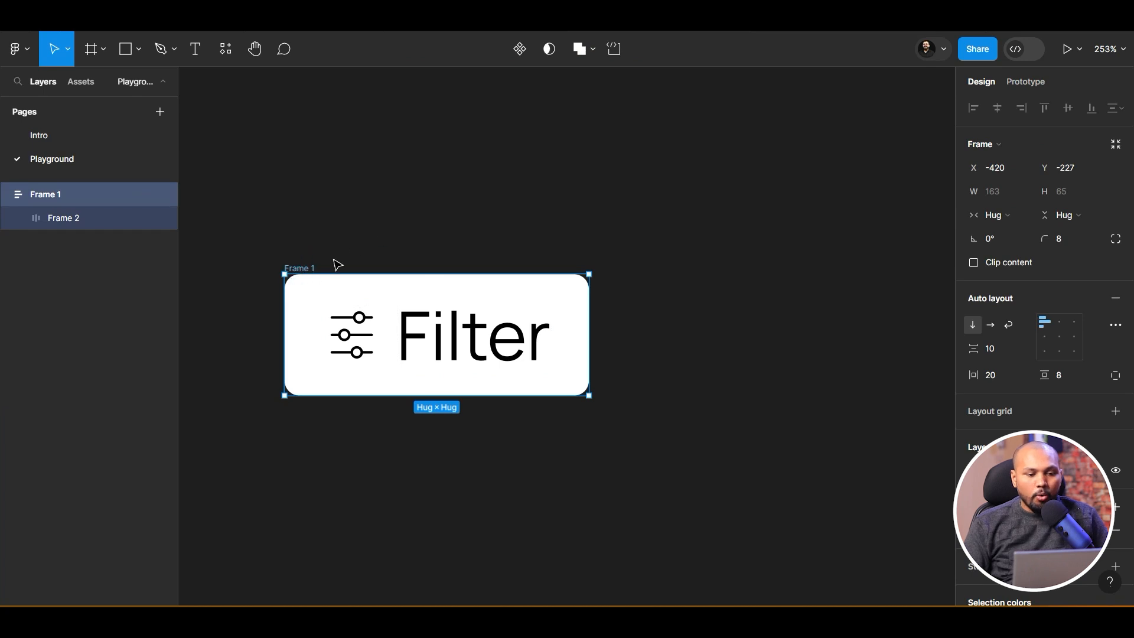
left_click(1118, 301)
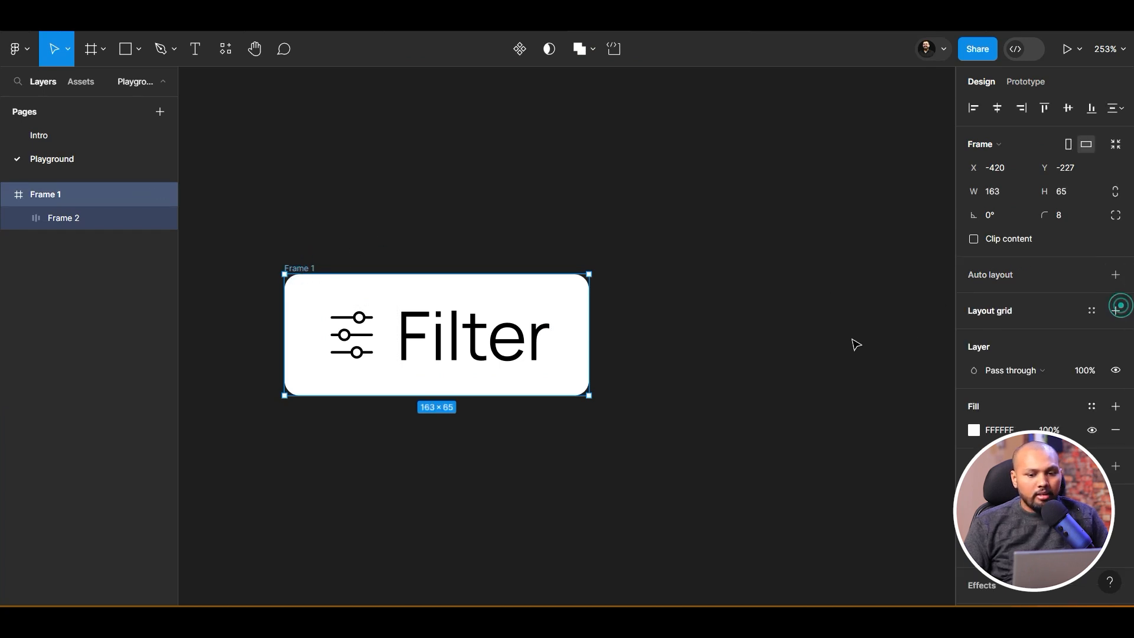
left_click(715, 365)
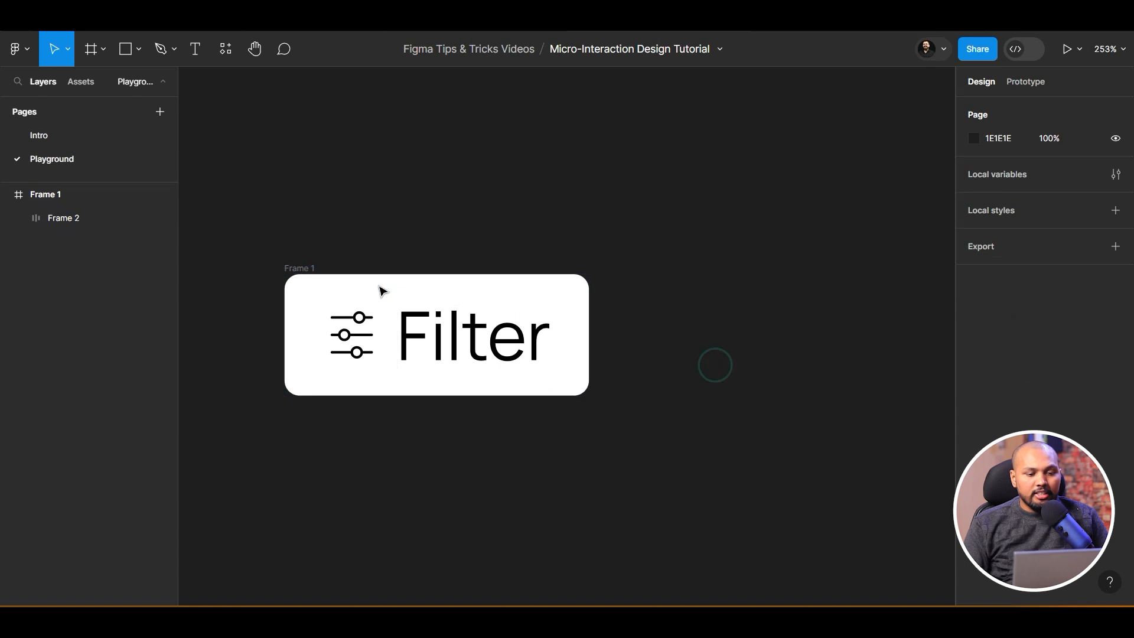
Compare the colours with Zomato's Filters button, and recolour the icon and the Filter text to grey 787878
key("alt+Tab")
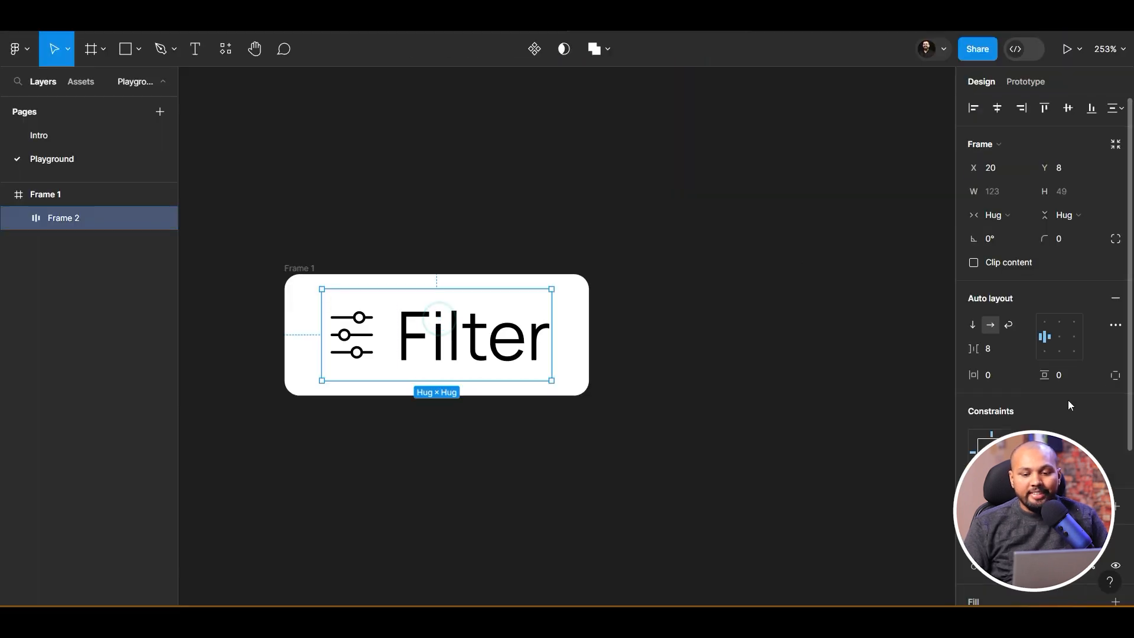
scroll(1069, 402, "down", 4)
left_click(974, 478)
left_click_drag(851, 324, 701, 322)
left_click(682, 411)
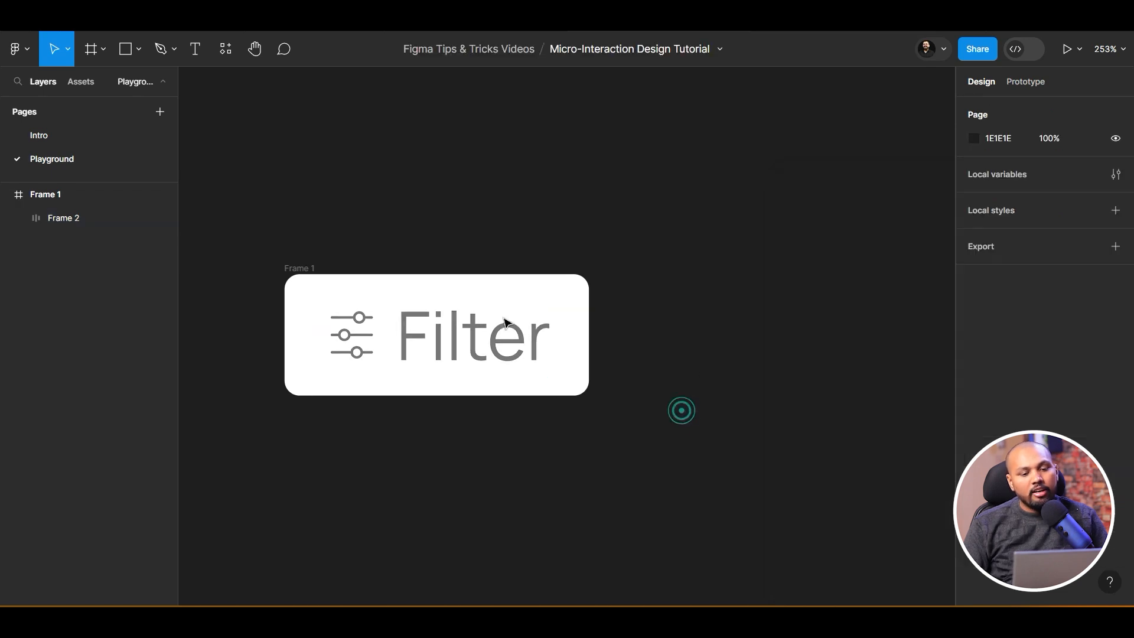
left_click(289, 268)
right_click(708, 93)
left_click(642, 147)
left_click(642, 147)
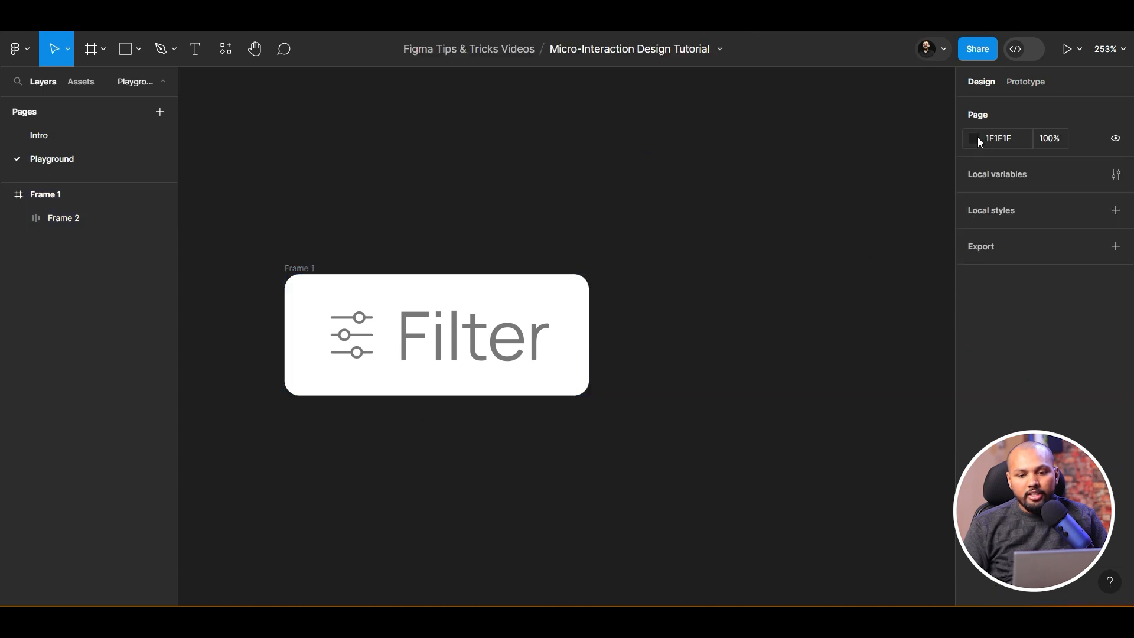
Set the page background colour to light grey D8D8D8
left_click(974, 138)
left_click_drag(843, 249, 752, 190)
left_click(631, 195)
scroll(378, 424, "up", 2)
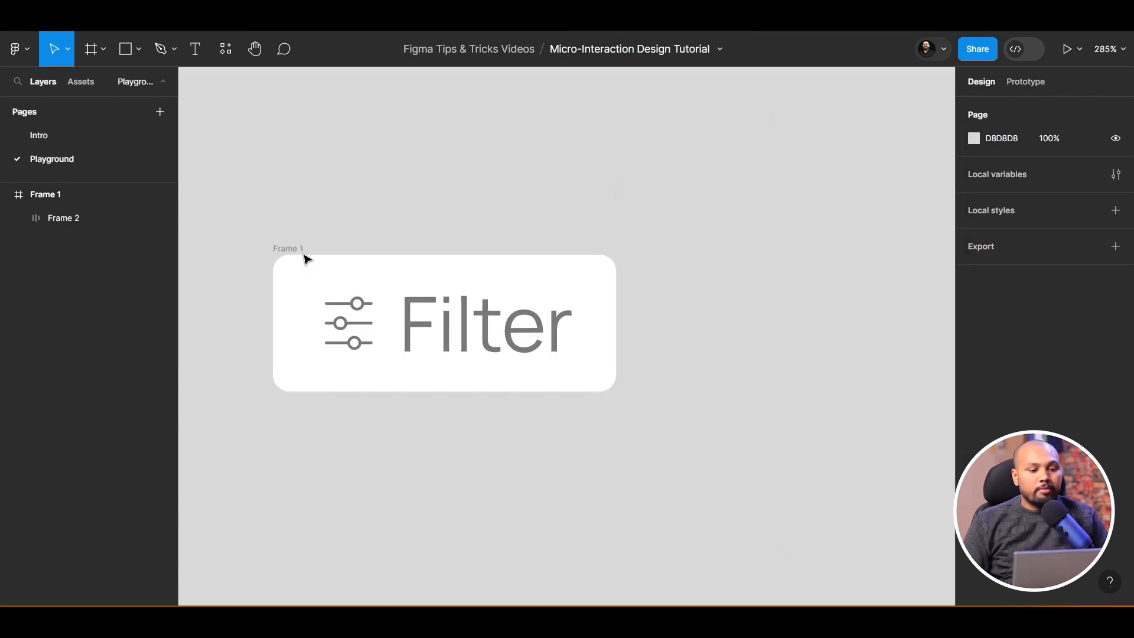
Rename the outer button frame as Filter-btn
left_click(292, 249)
double_click(290, 249)
key("BackSpace")
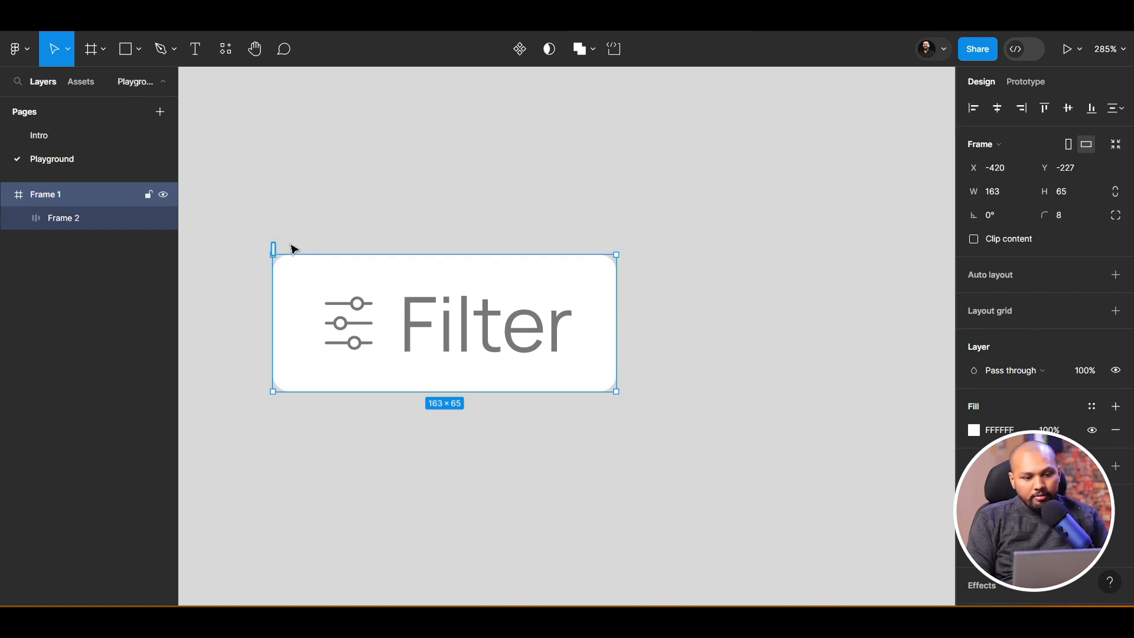
key("BackSpace")
type("Filter-btn")
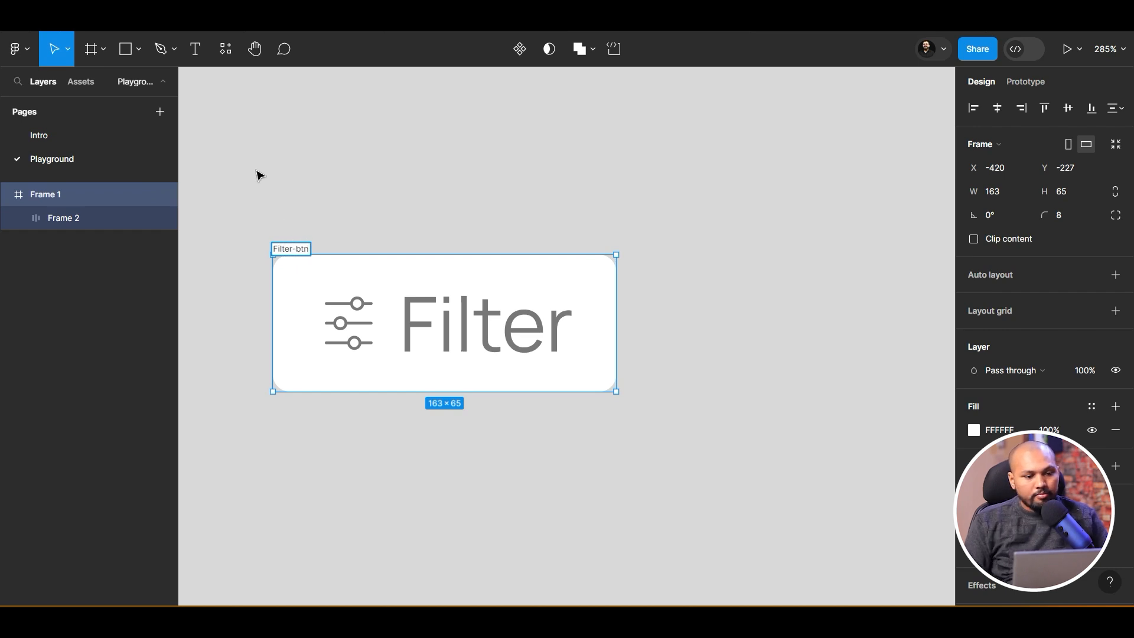
left_click(255, 169)
Create a component from the Filter-btn frame
left_click(286, 249)
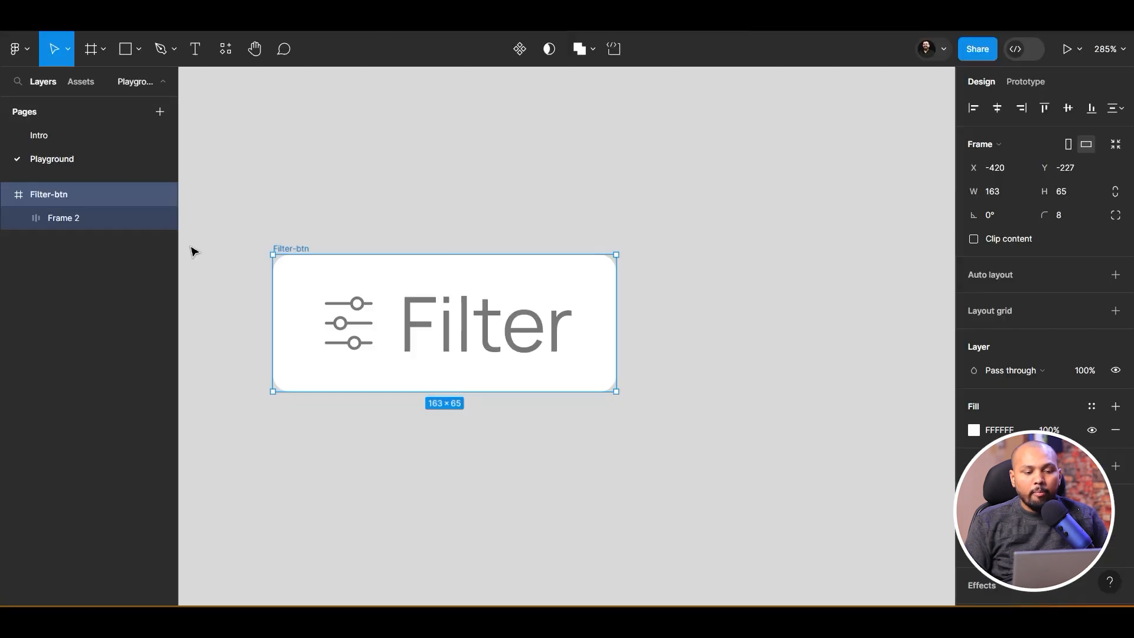
left_click(374, 204)
left_click(303, 250)
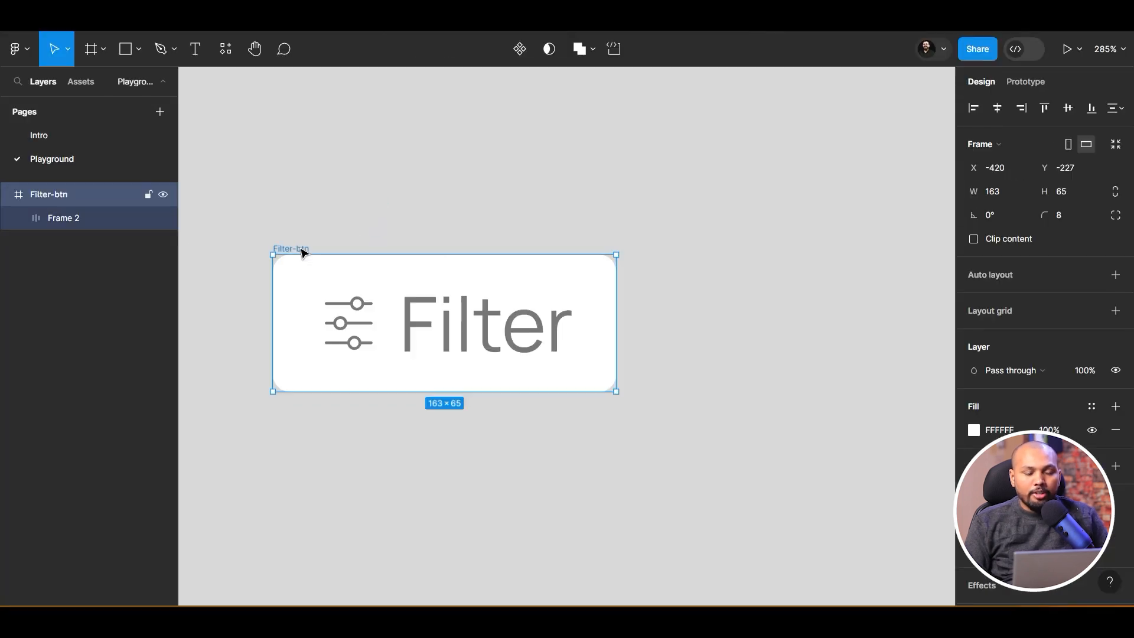
left_click(521, 49)
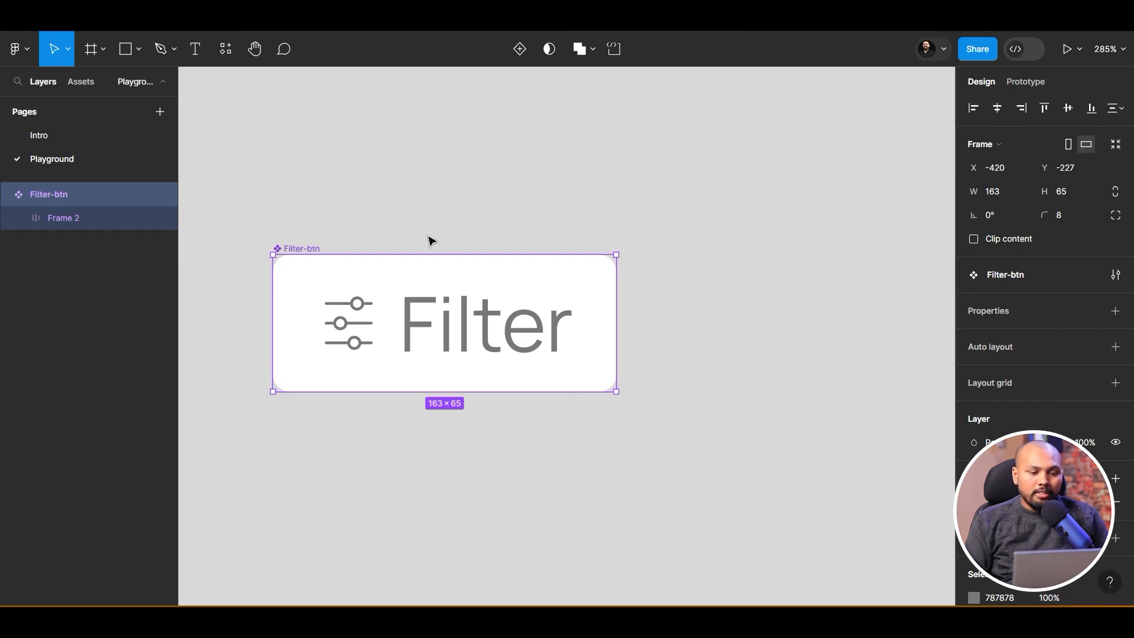
Review the Filters button on the Zomato page once more, and return to Figma
key("alt+Tab")
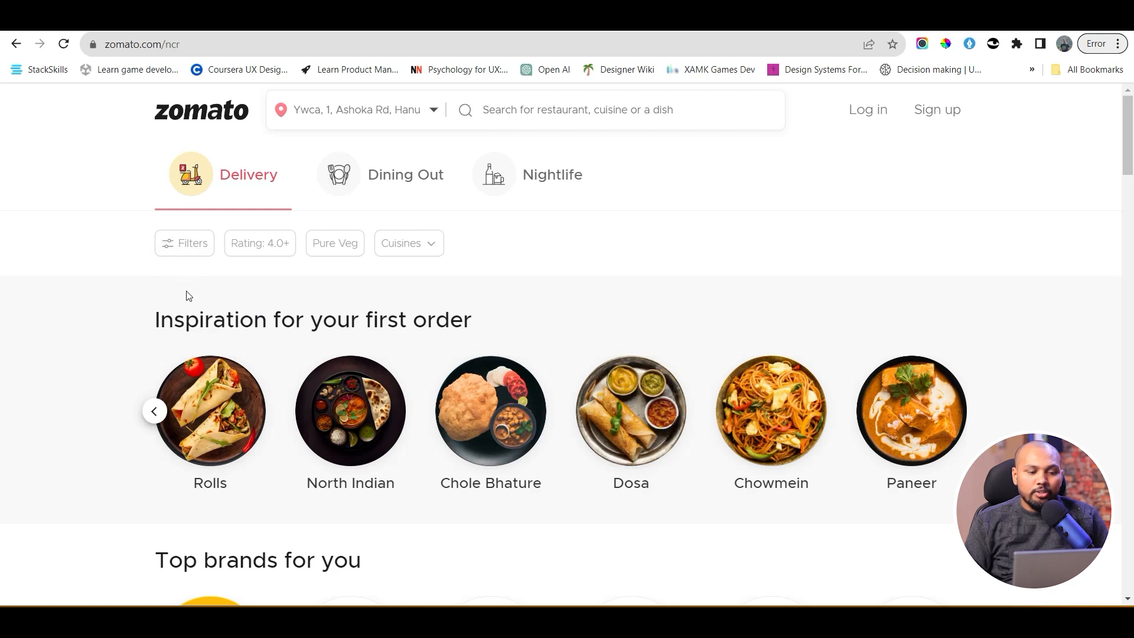
key("alt+Tab")
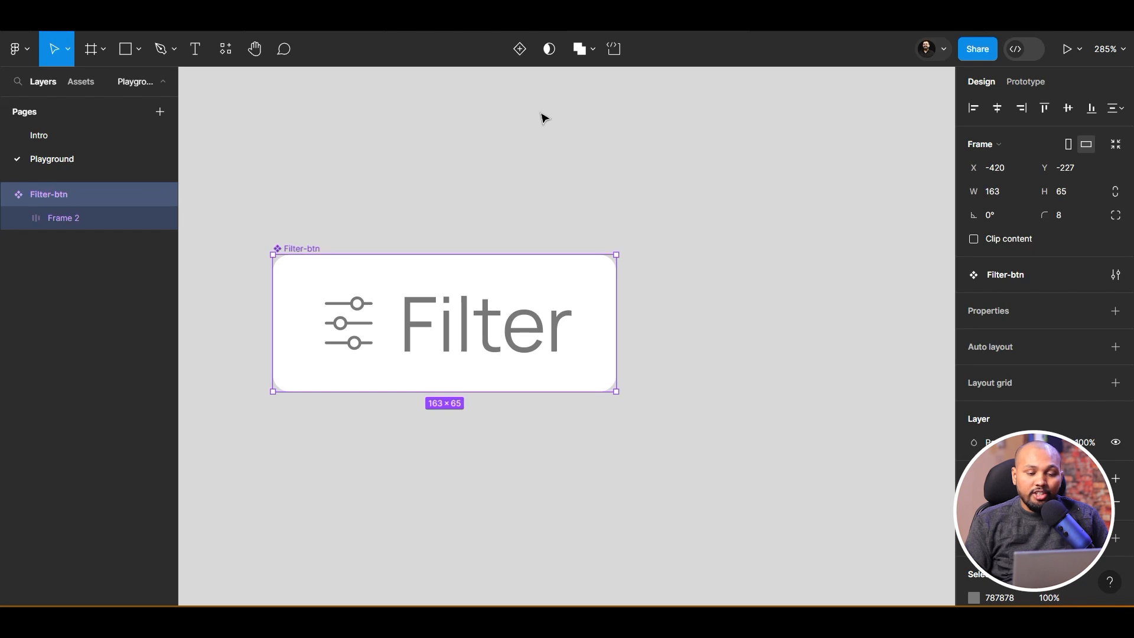
Add a second variant to the Filter-btn component
left_click(492, 179)
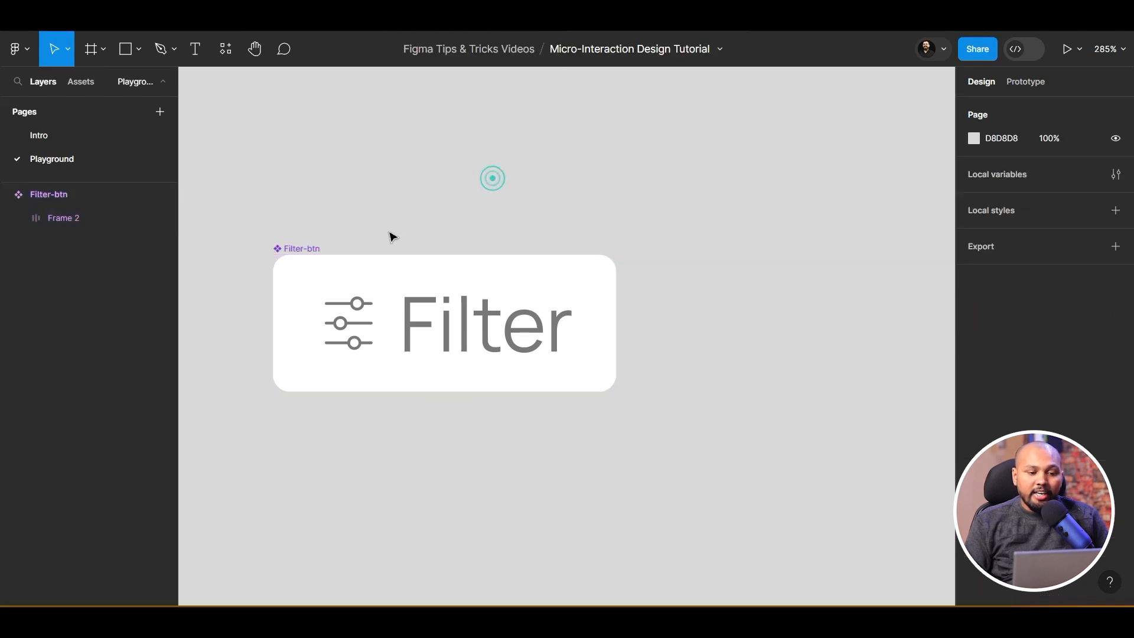
left_click(308, 254)
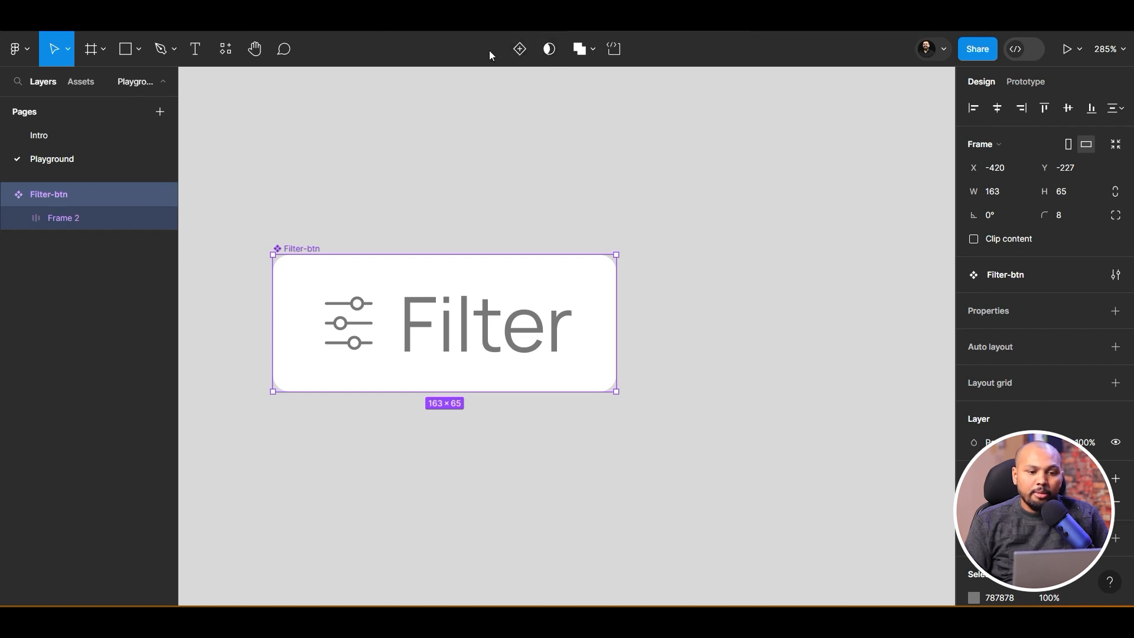
left_click(525, 49)
scroll(789, 268, "down", 3)
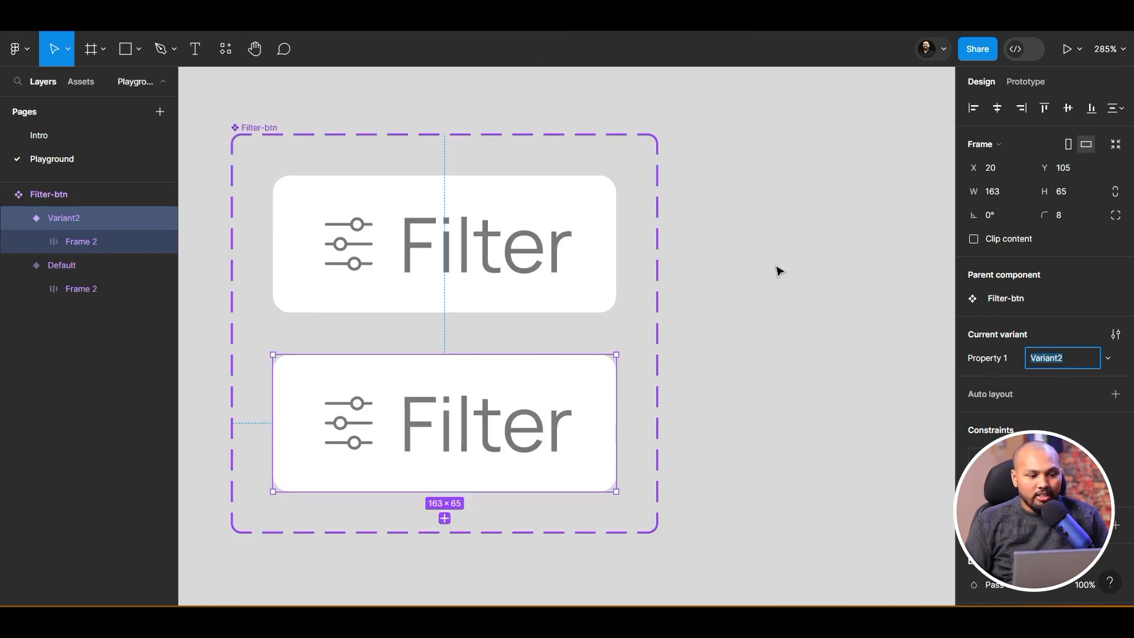
Rename the original variant as State=Default and the second variant as State=Hover
left_click(552, 249)
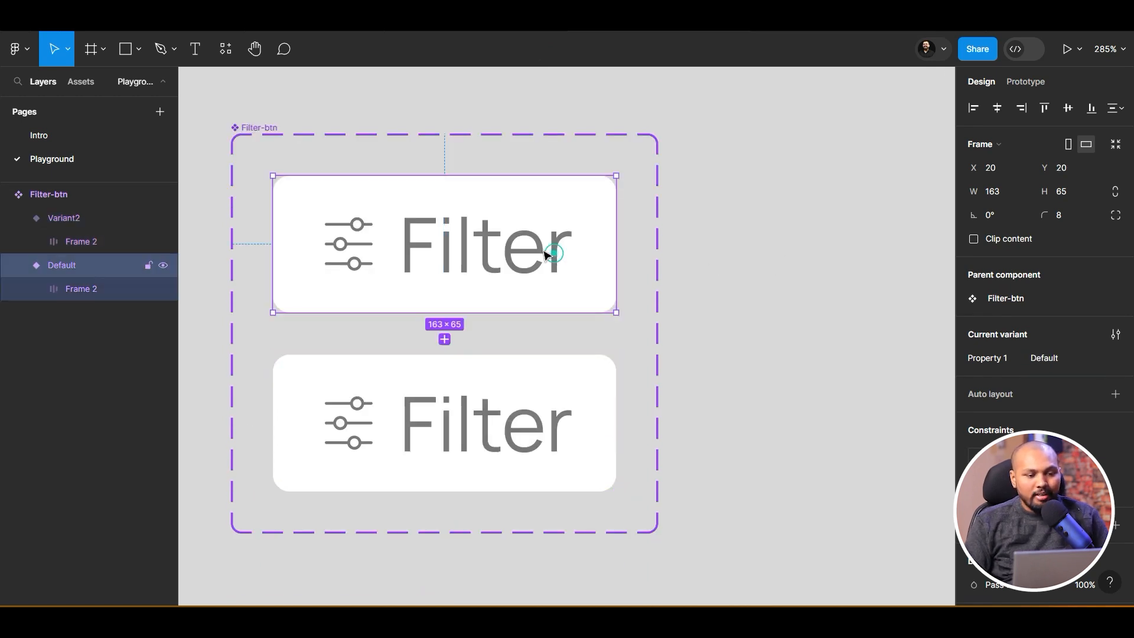
double_click(68, 272)
key("BackSpace")
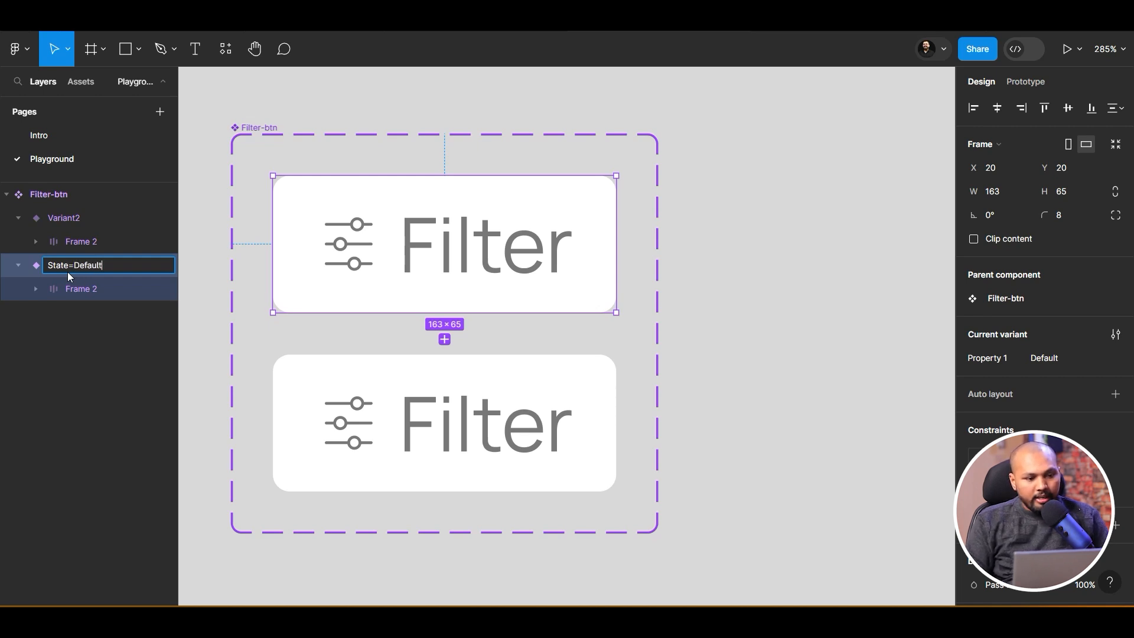
left_click(392, 366)
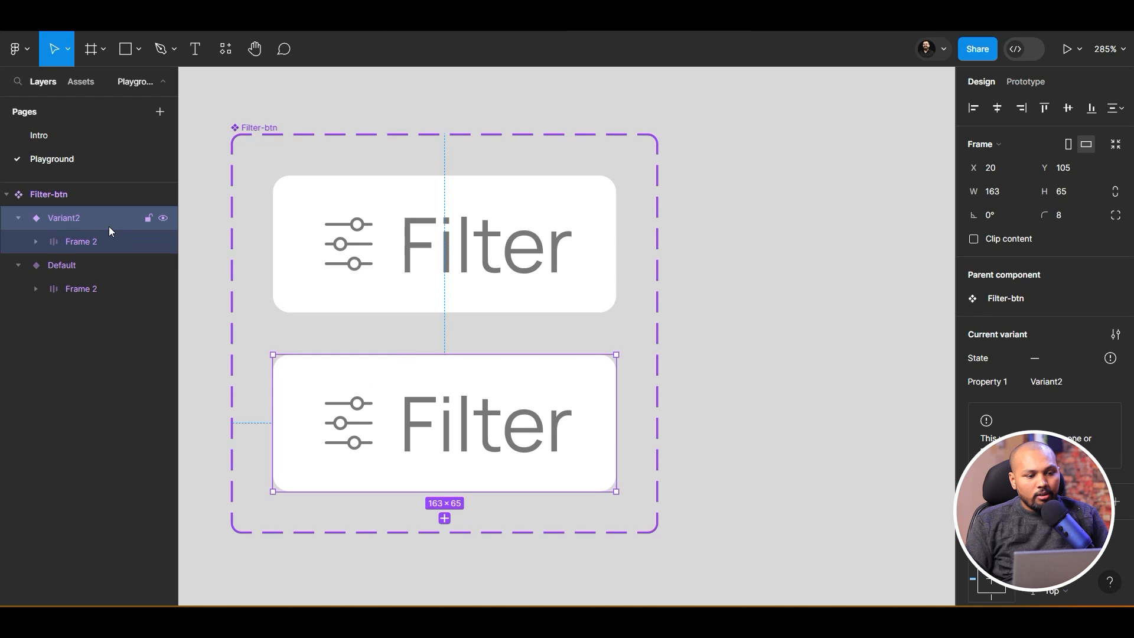
double_click(87, 218)
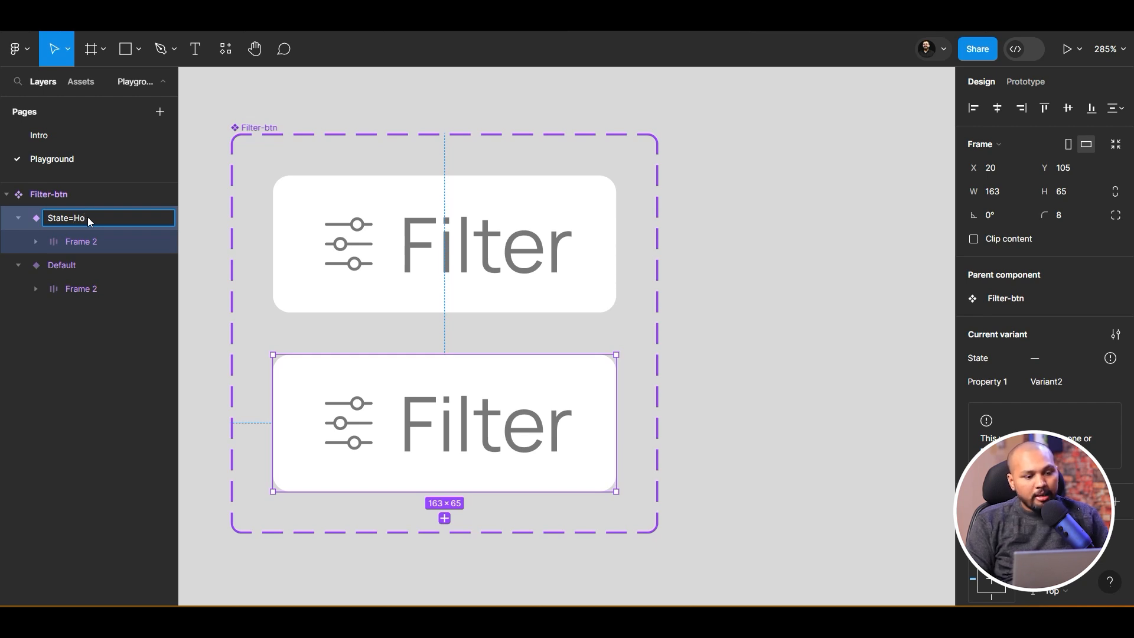
type("State=Hover")
left_click(208, 270)
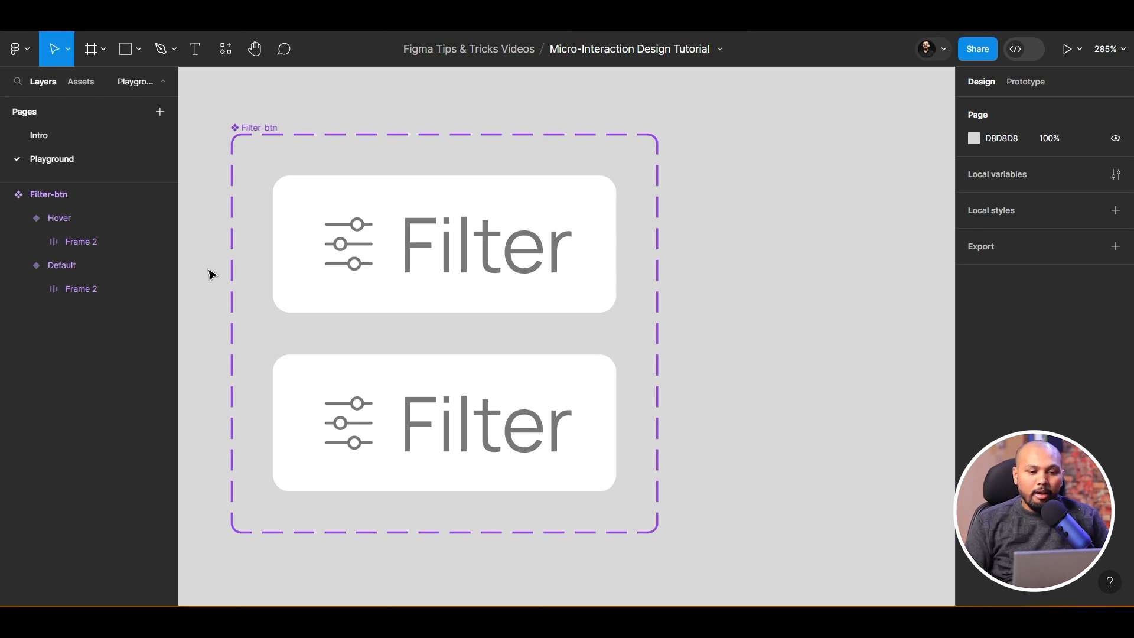
Change the Hover variant's fill to grey CCCCCC
scroll(337, 364, "down", 5)
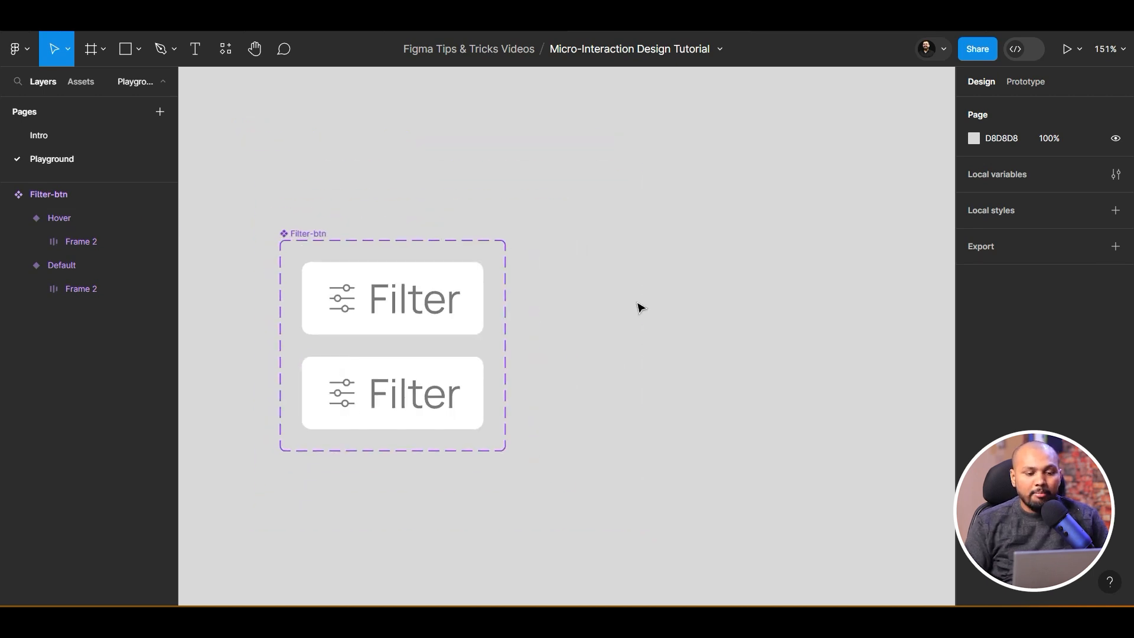
left_click_drag(587, 341, 597, 329)
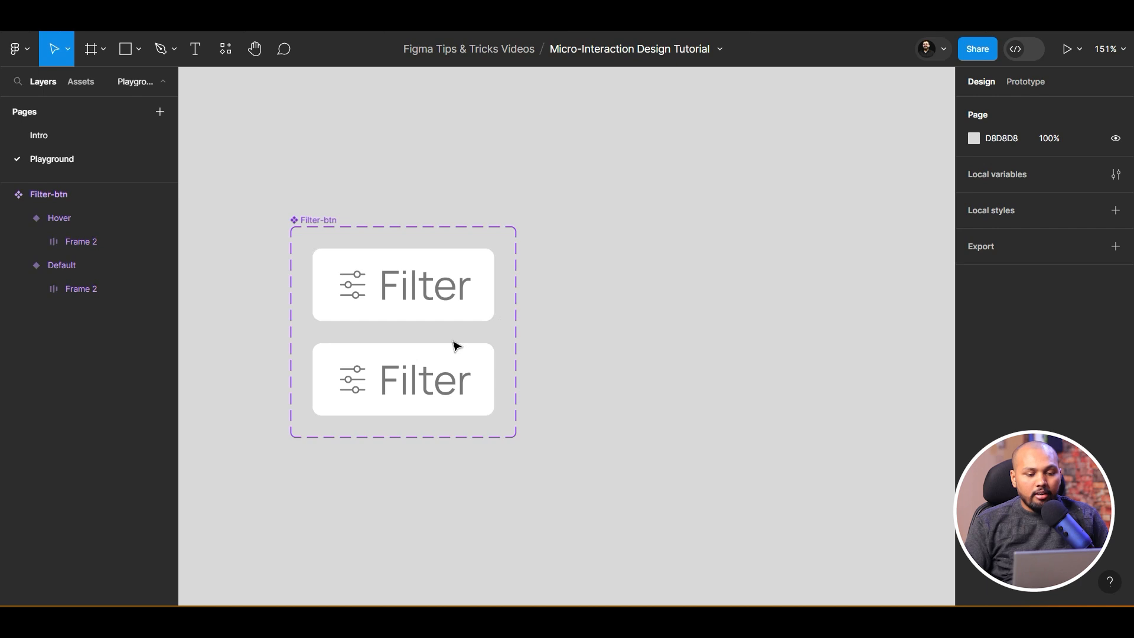
scroll(455, 346, "up", 3)
left_click(428, 357)
scroll(1053, 304, "down", 3)
scroll(1054, 304, "down", 3)
left_click(974, 360)
left_click_drag(809, 273, 769, 264)
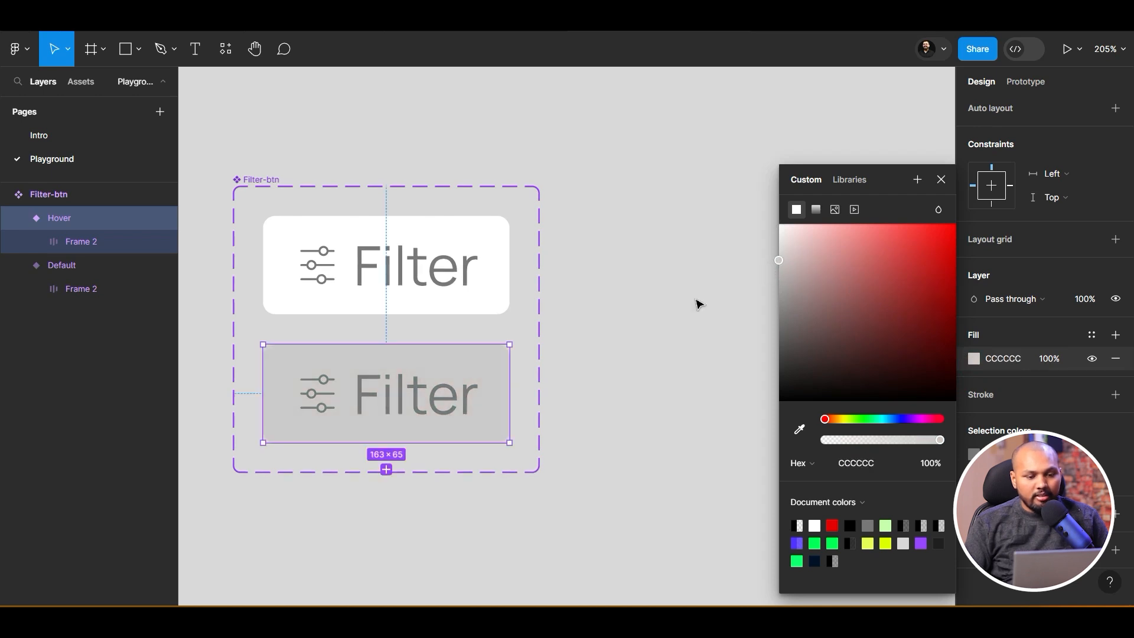
left_click(601, 304)
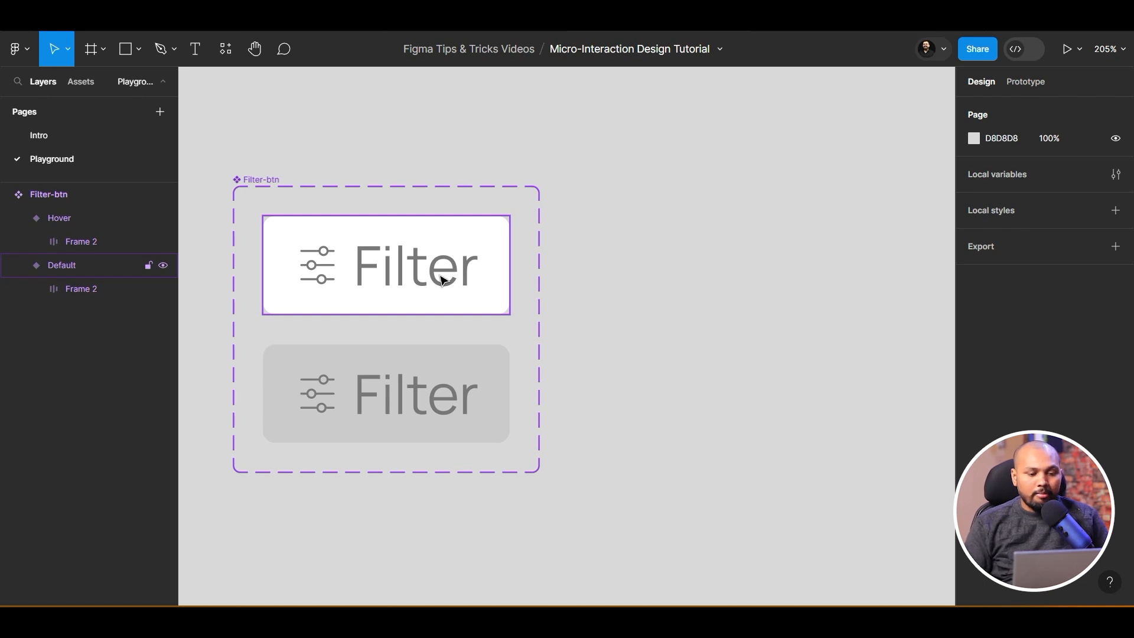
Add a prototype interaction to the Default variant with While hovering as its trigger
left_click(450, 294)
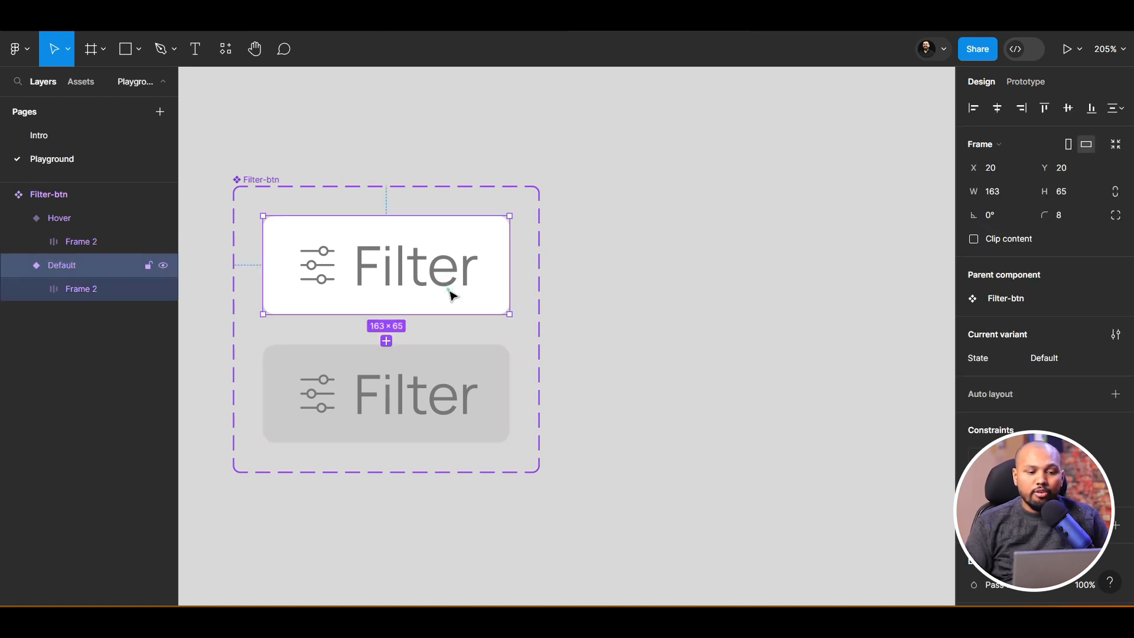
left_click(666, 153)
left_click(424, 232)
left_click(1026, 82)
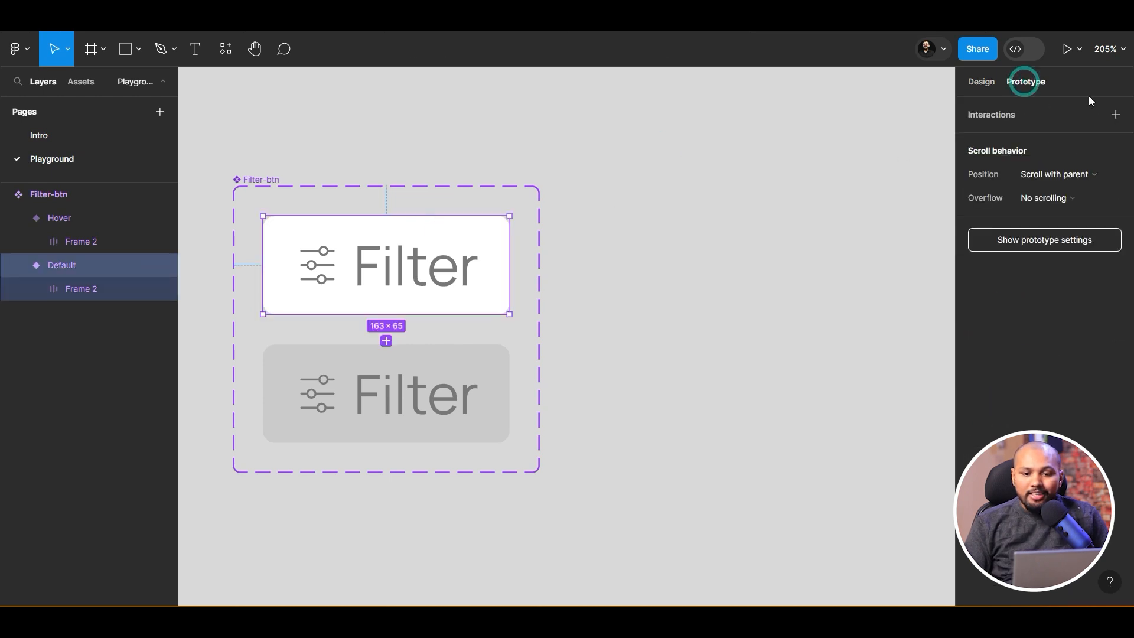
left_click(1116, 114)
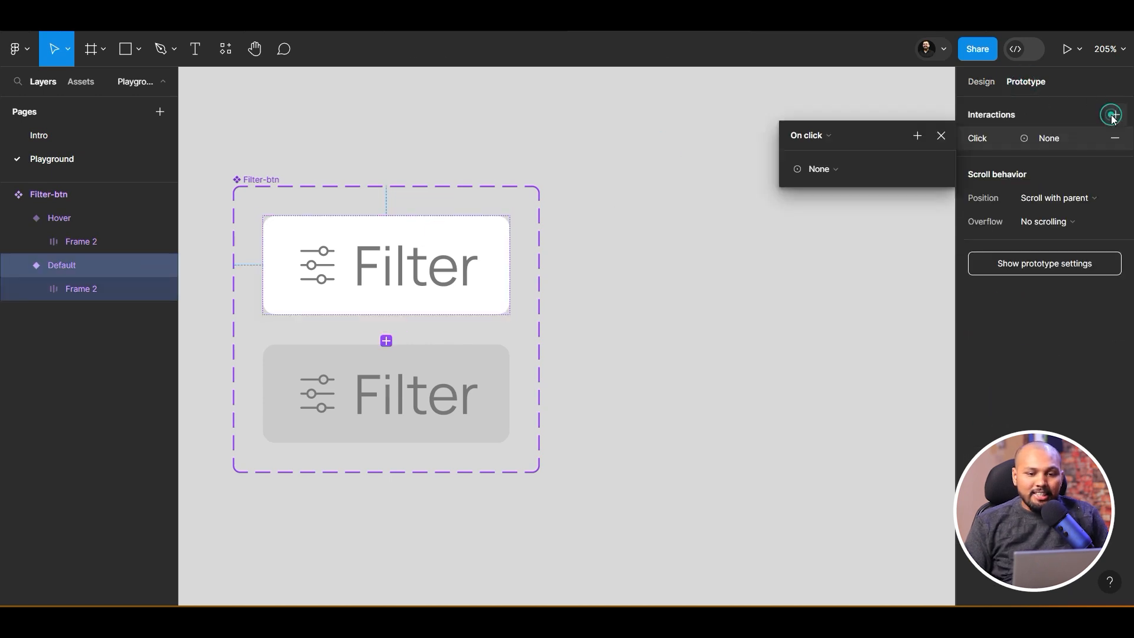
left_click(846, 137)
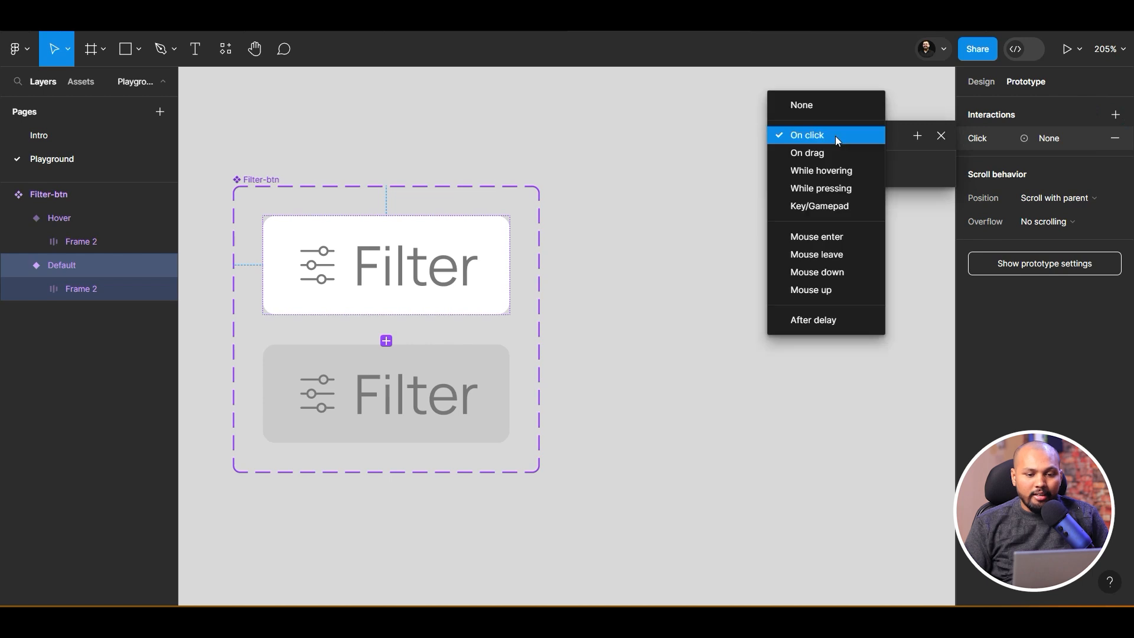
left_click(845, 167)
Set the hovering interaction's action to Change to, with the Hover state as target
left_click(846, 171)
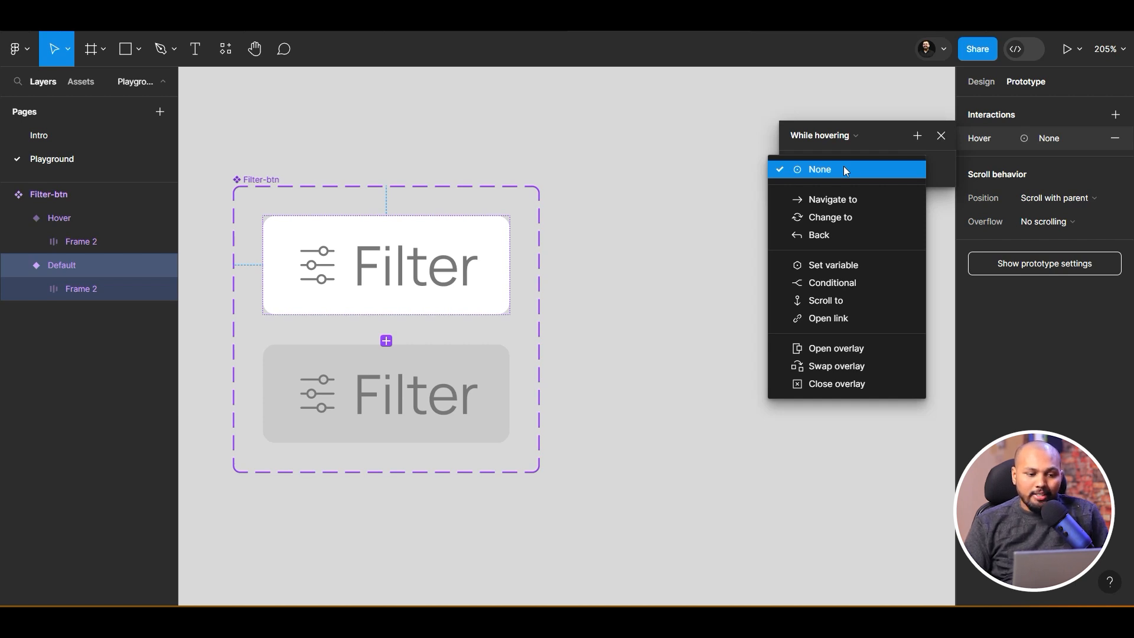
left_click(827, 216)
left_click(885, 188)
left_click(895, 207)
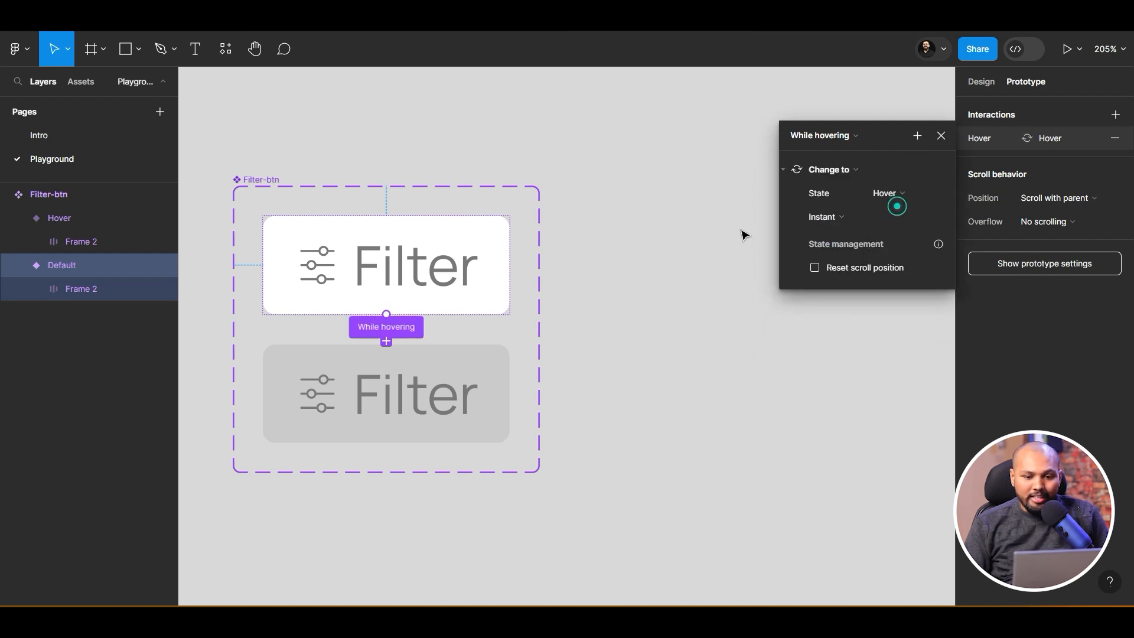
Animate the hover transition with Smart animate, Ease in and out easing and a 250 ms duration
left_click(843, 214)
left_click(842, 210)
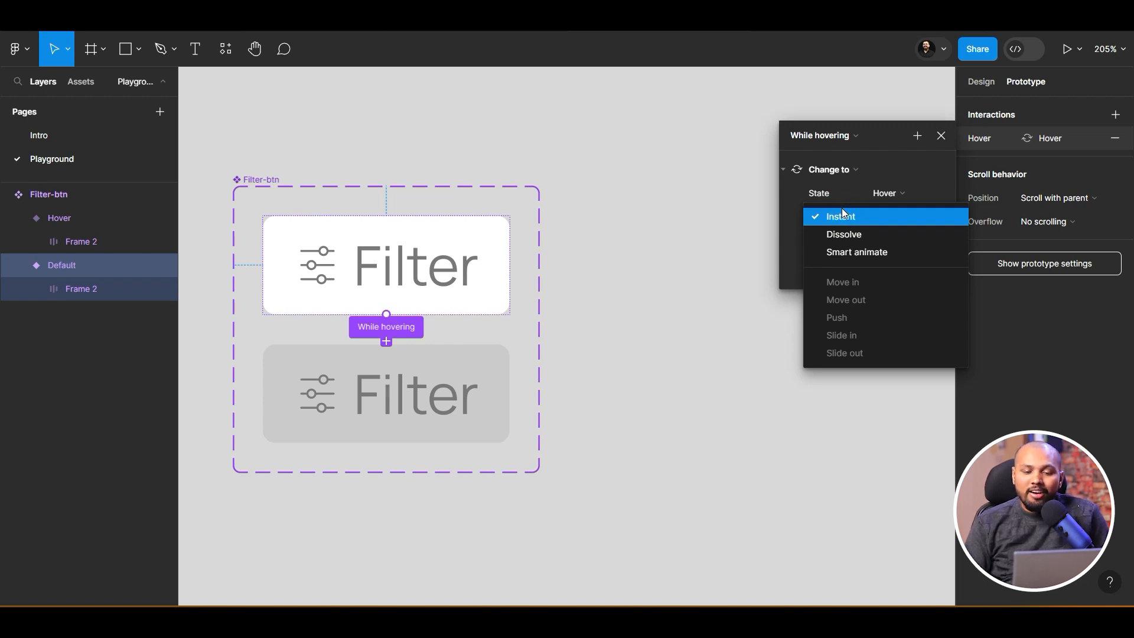
left_click(853, 252)
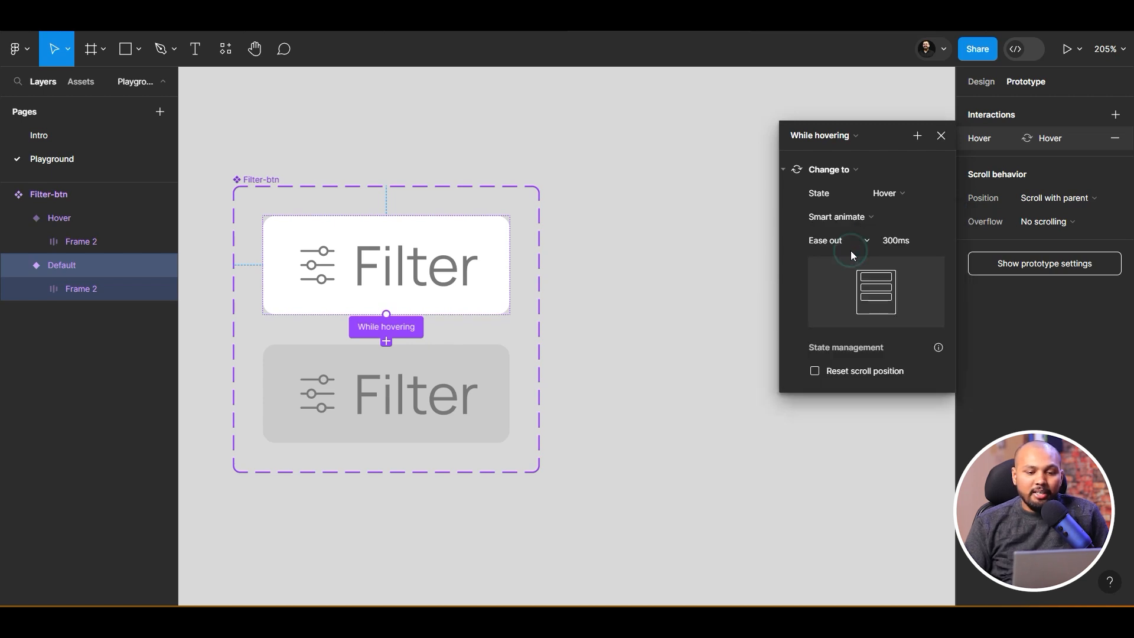
left_click(850, 243)
left_click(862, 254)
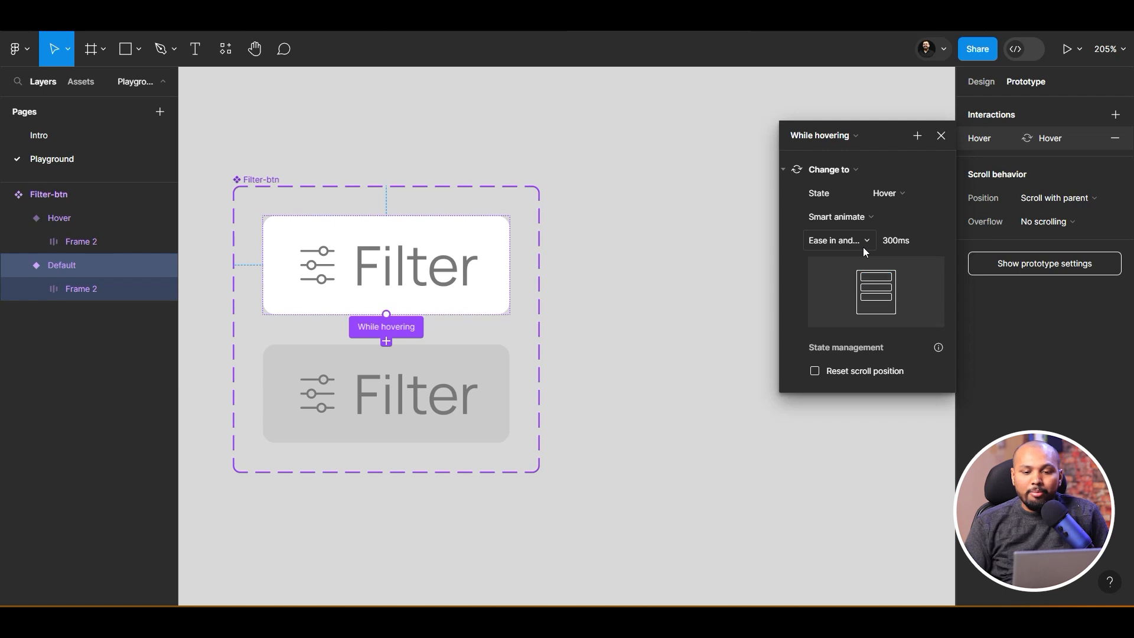
left_click(899, 242)
type("25")
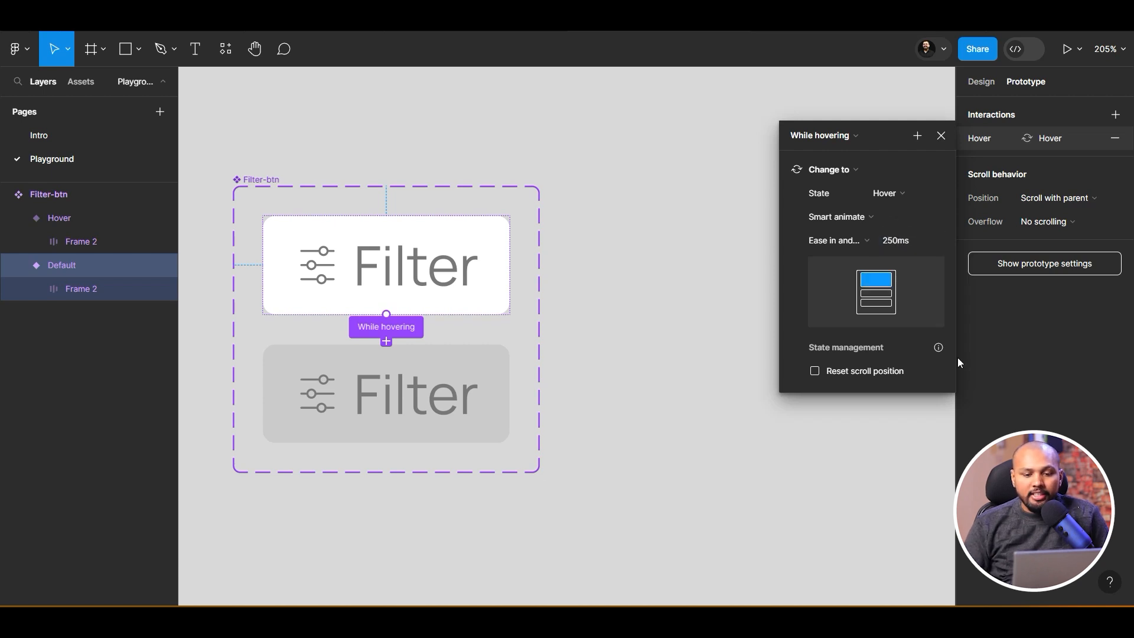
left_click(940, 136)
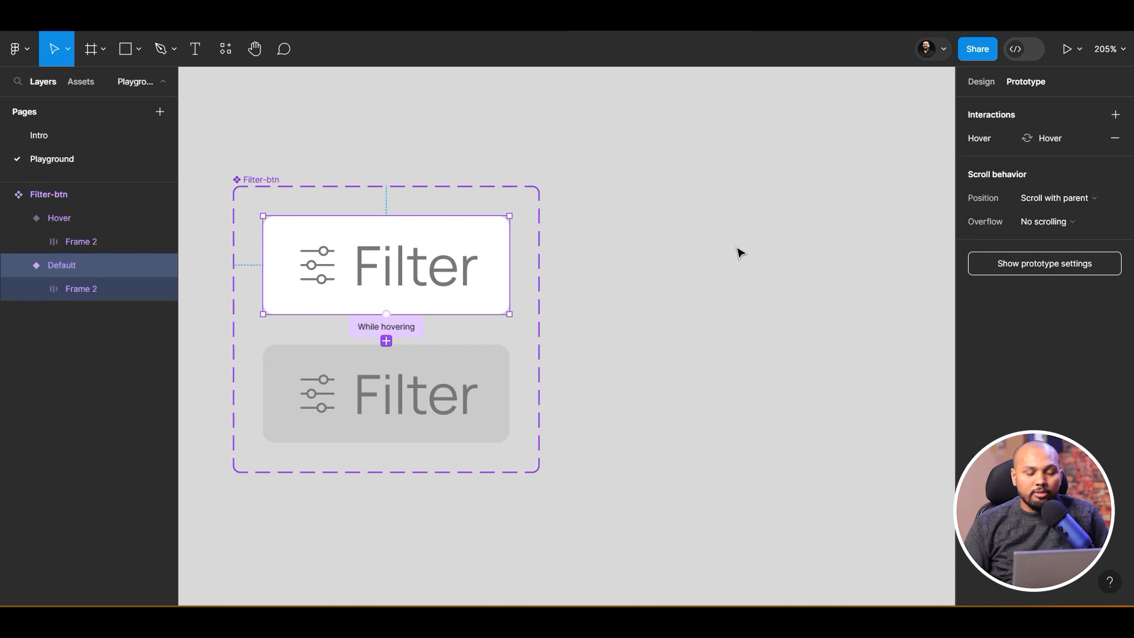
Add an iPhone 13 & 14 frame of 390 × 844 beside the Filter-btn component set
scroll(736, 248, "down", 5)
left_click_drag(713, 311, 463, 303)
left_click(474, 292)
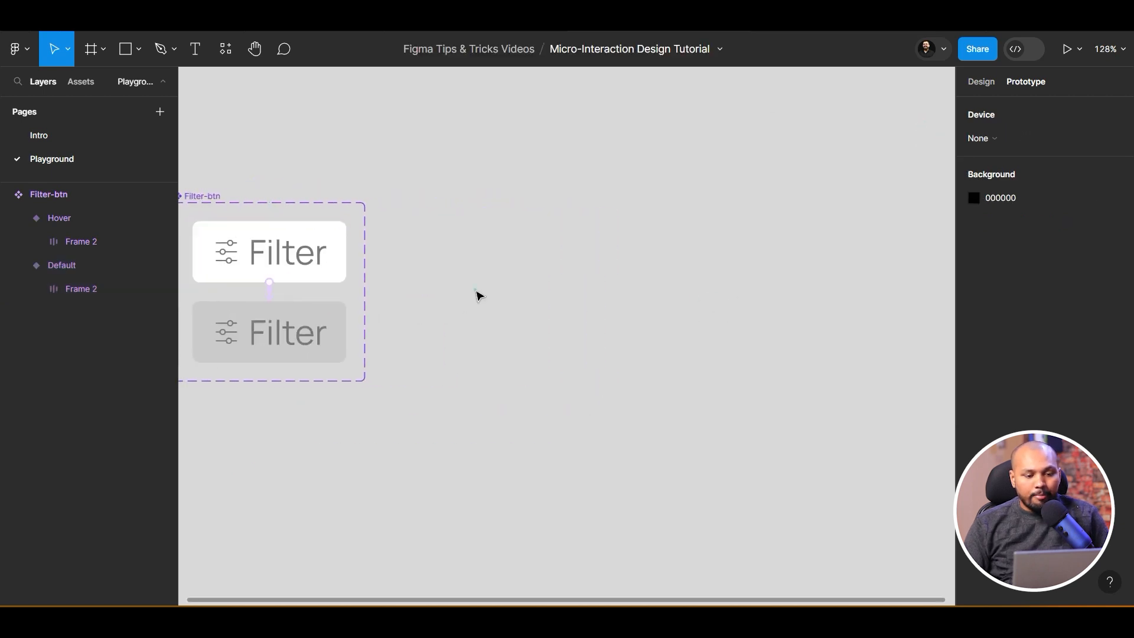
key("f")
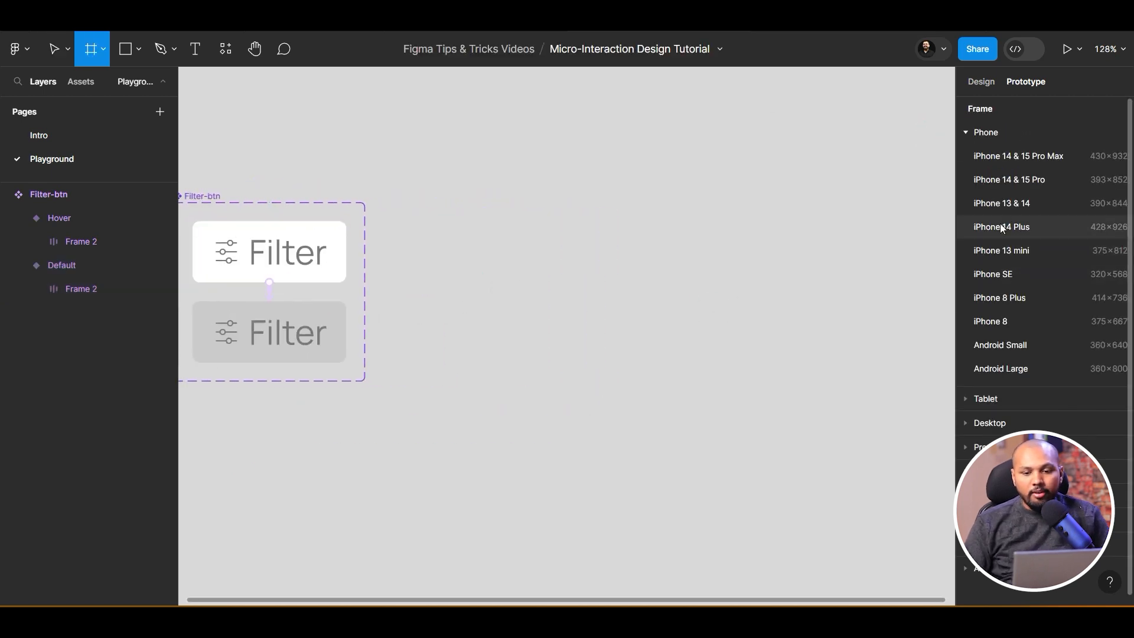
left_click(1005, 208)
left_click_drag(565, 238, 648, 256)
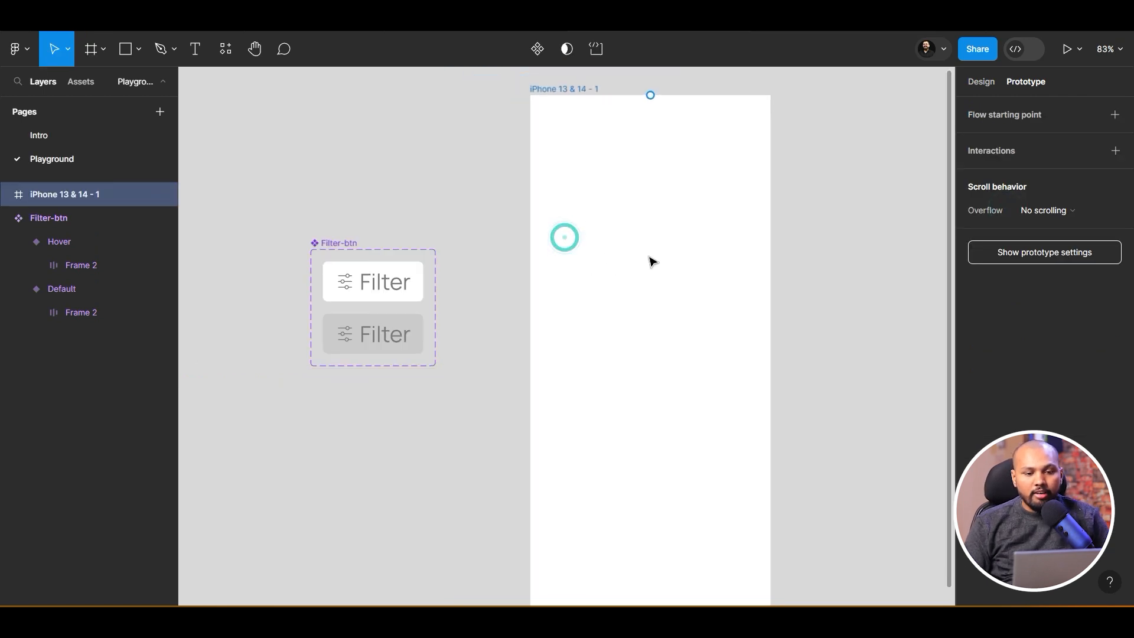
Move the Filter-btn component set so its top edge lines up with the phone frame at Y -498
left_click(981, 82)
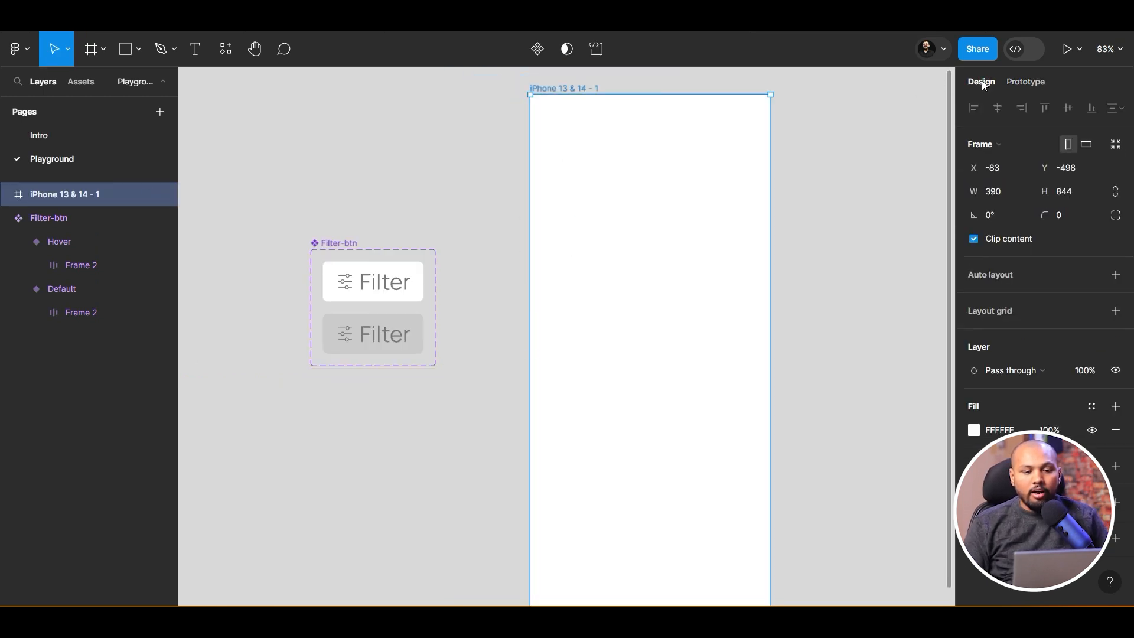
left_click_drag(353, 240, 340, 95)
left_click_drag(436, 313, 410, 342)
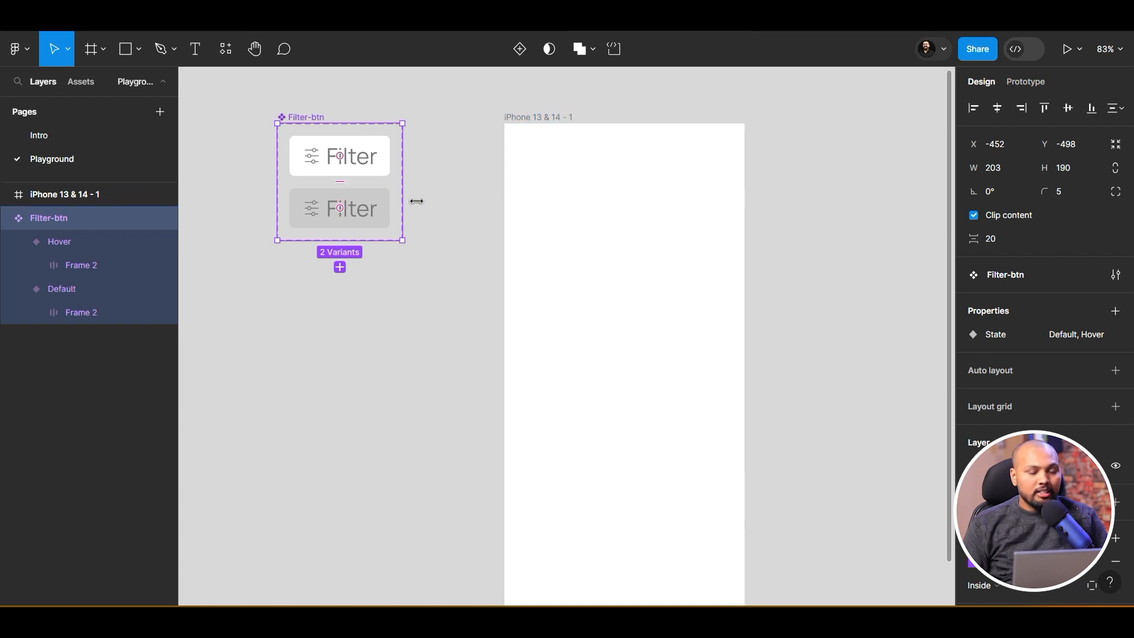
Set the iPhone frame's fill to bright green 21F60F
left_click(540, 117)
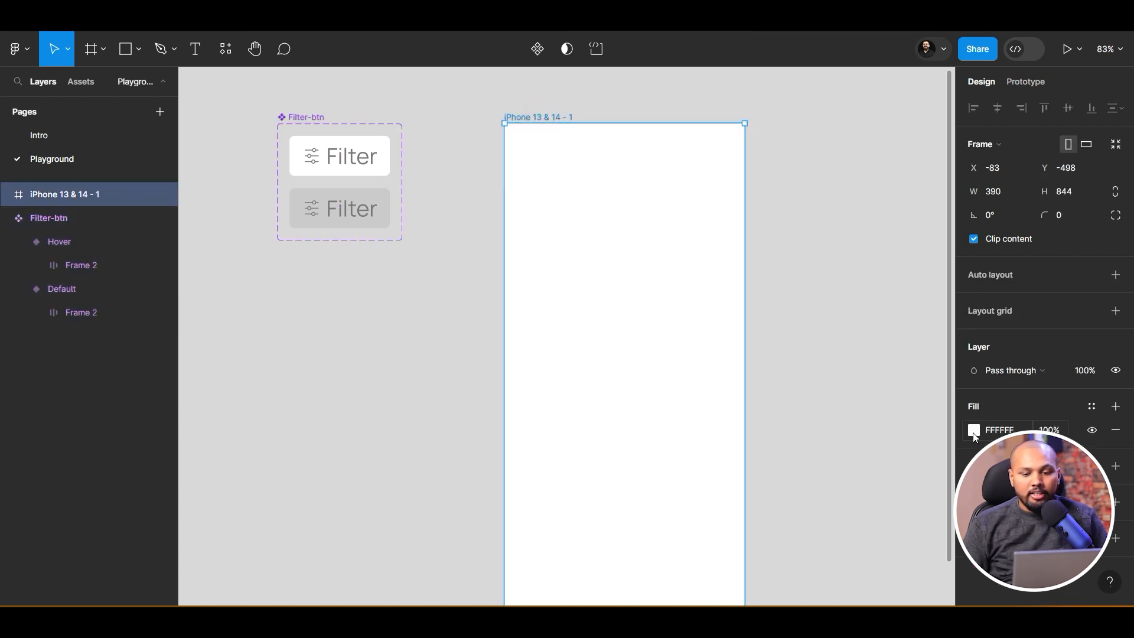
left_click(974, 431)
left_click_drag(898, 324, 1041, 136)
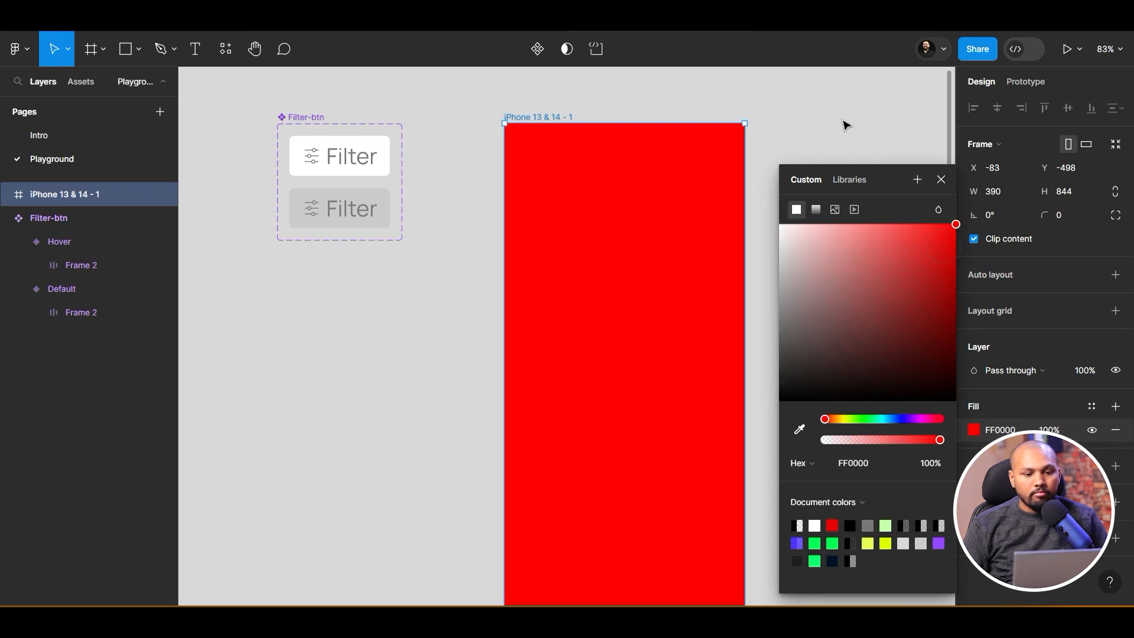
left_click(862, 419)
left_click_drag(920, 287, 905, 264)
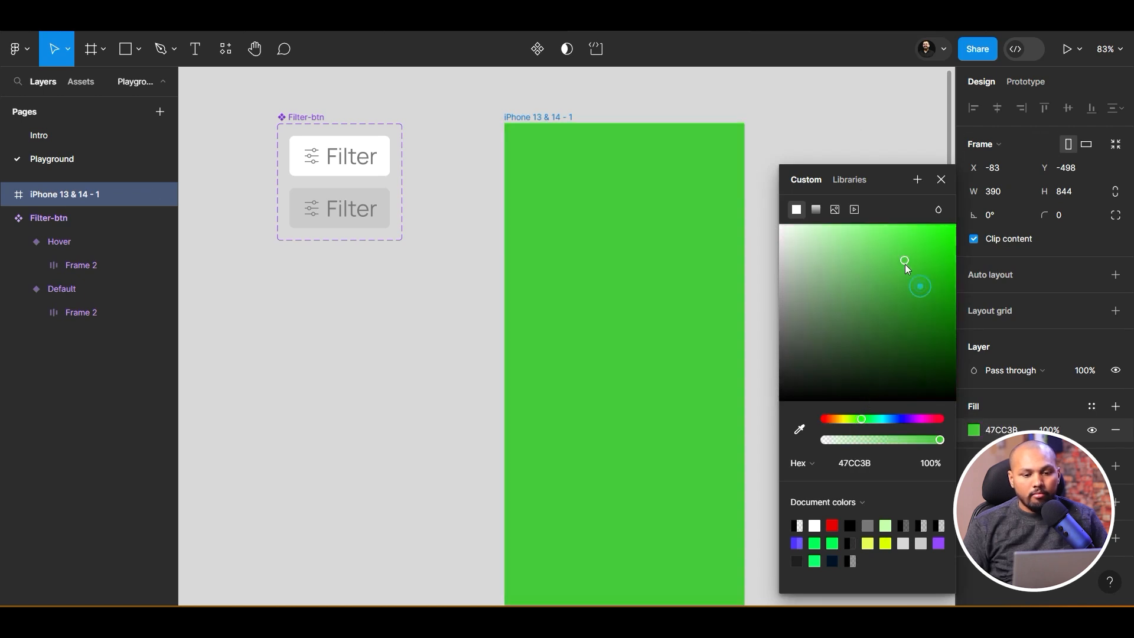
left_click(945, 232)
left_click(800, 128)
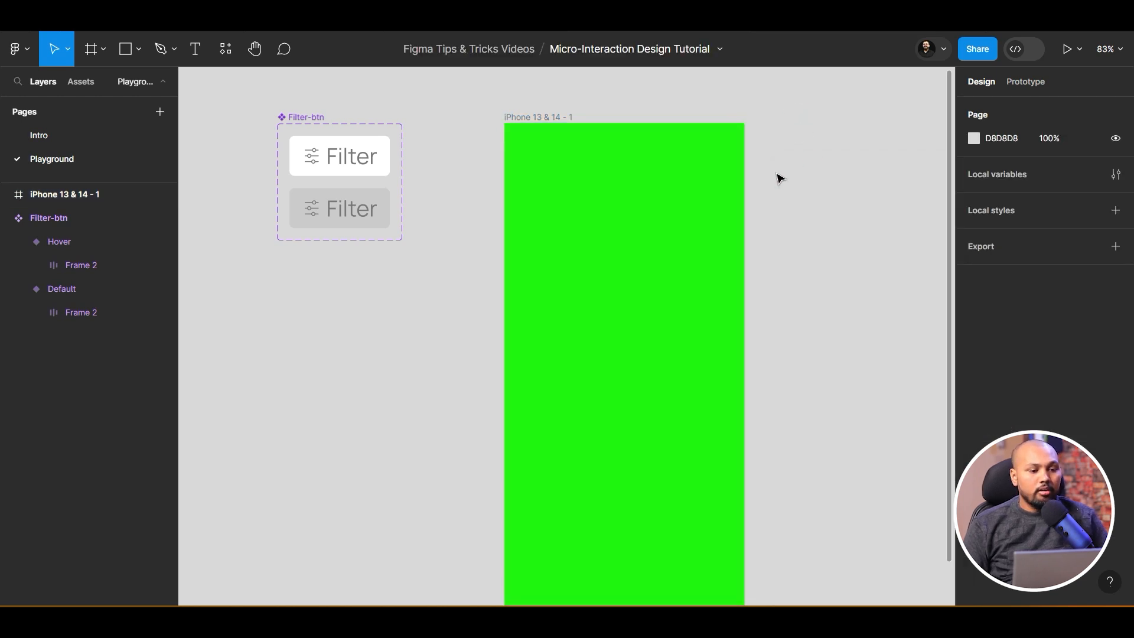
Place an instance of the Filter-btn component in the upper part of the green phone frame
left_click(82, 82)
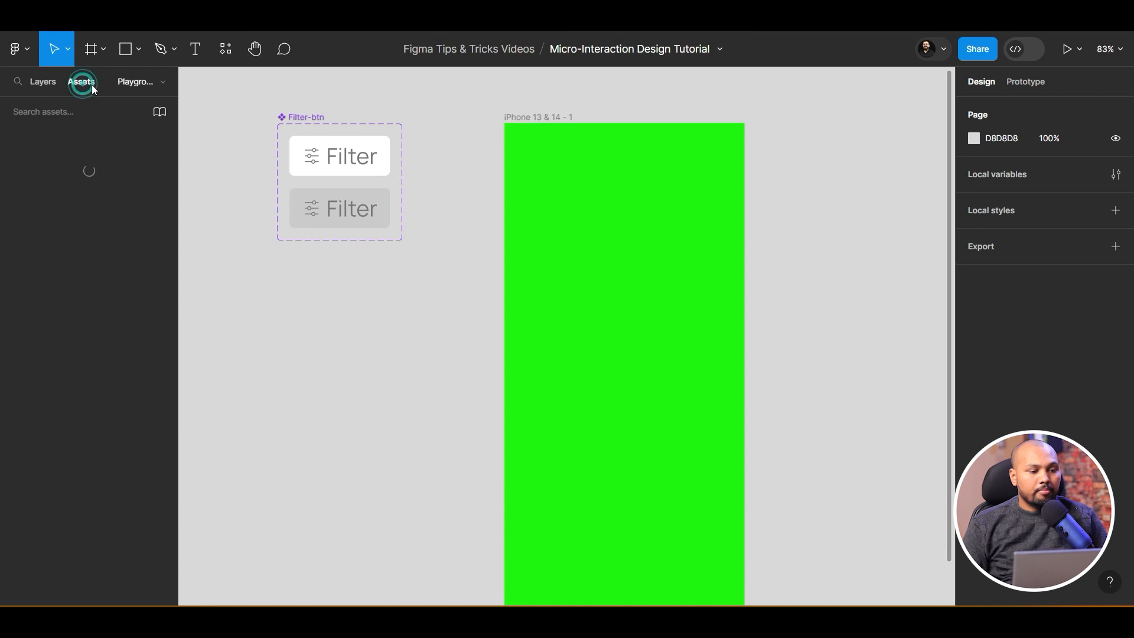
left_click_drag(37, 186, 638, 251)
left_click(827, 224)
left_click(832, 165)
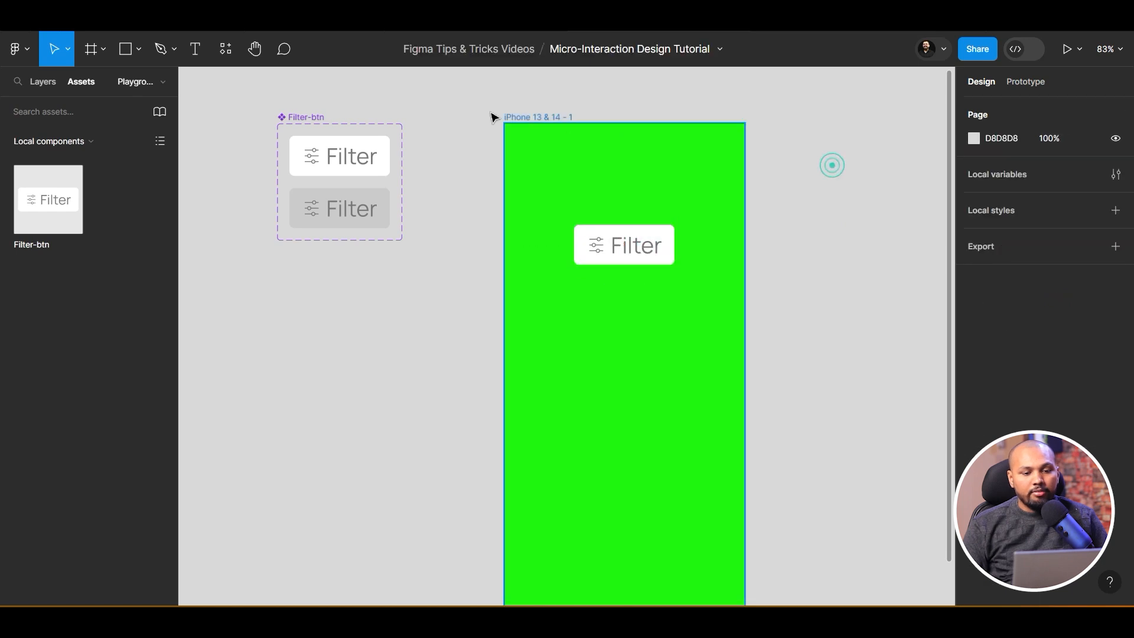
Preview the green iPhone frame as a prototype, check the Filter button's hover interaction, and close the preview
left_click(531, 117)
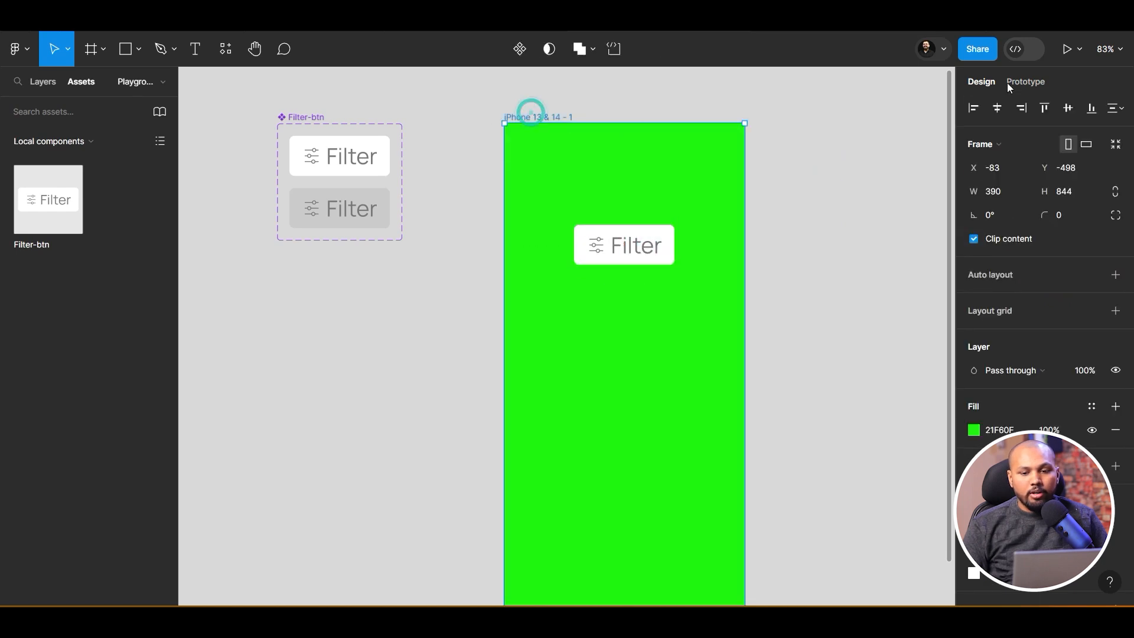
left_click(1068, 52)
key("ctrl+shift+Tab")
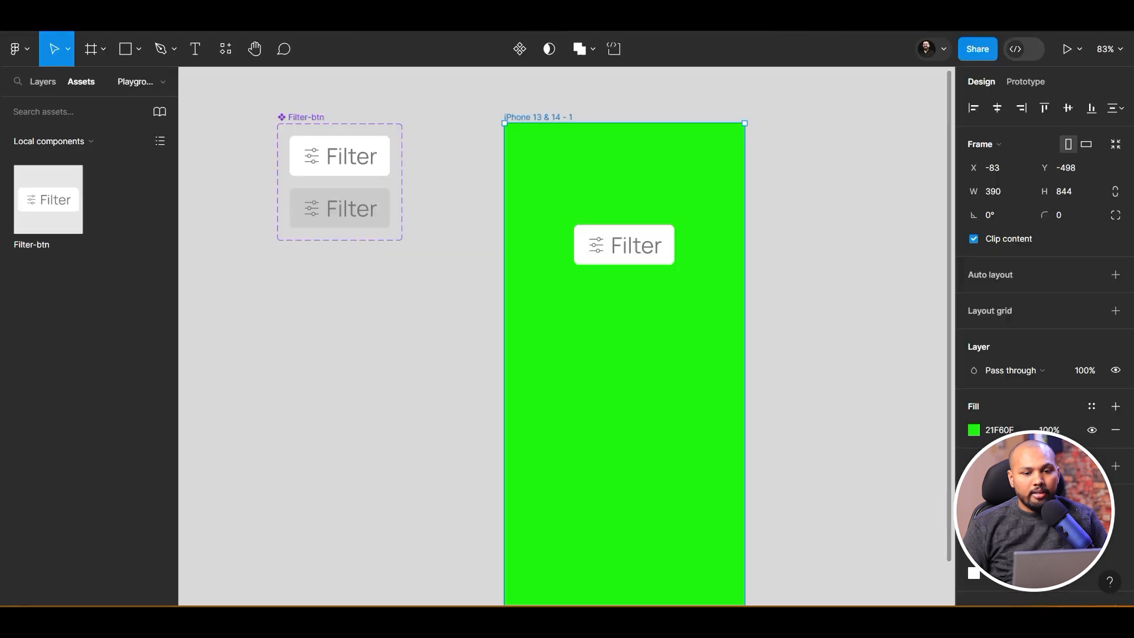
left_click(1082, 48)
left_click(1048, 101)
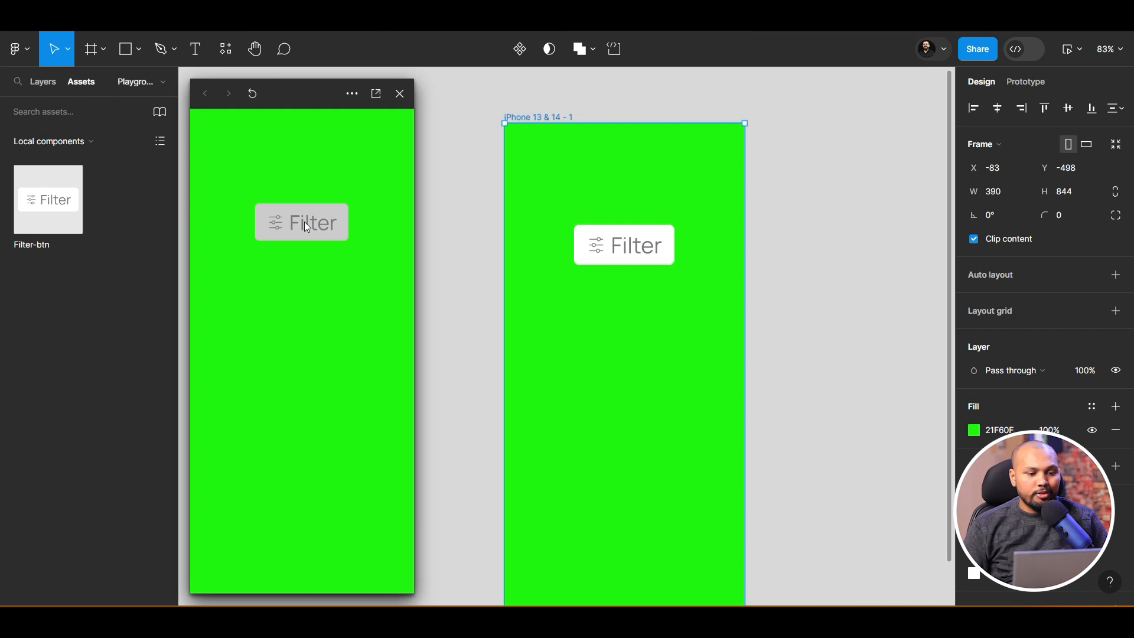
left_click(399, 93)
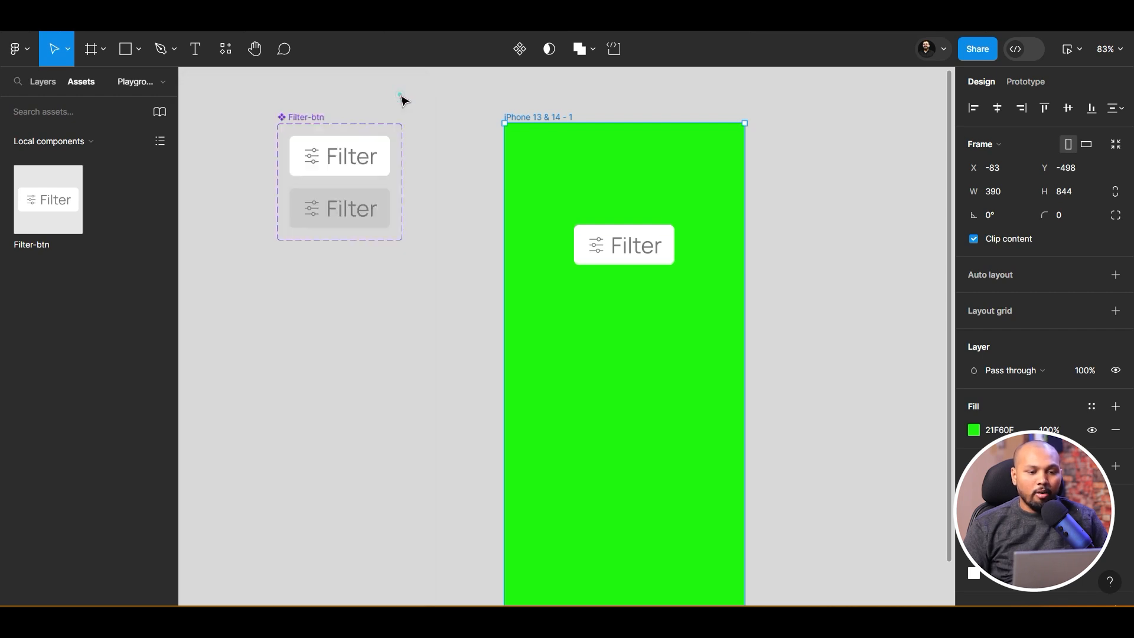
Switch to the Zomato page in the browser and examine how the "Inspiration for your first order" carousel slides both ways
key("alt+Tab")
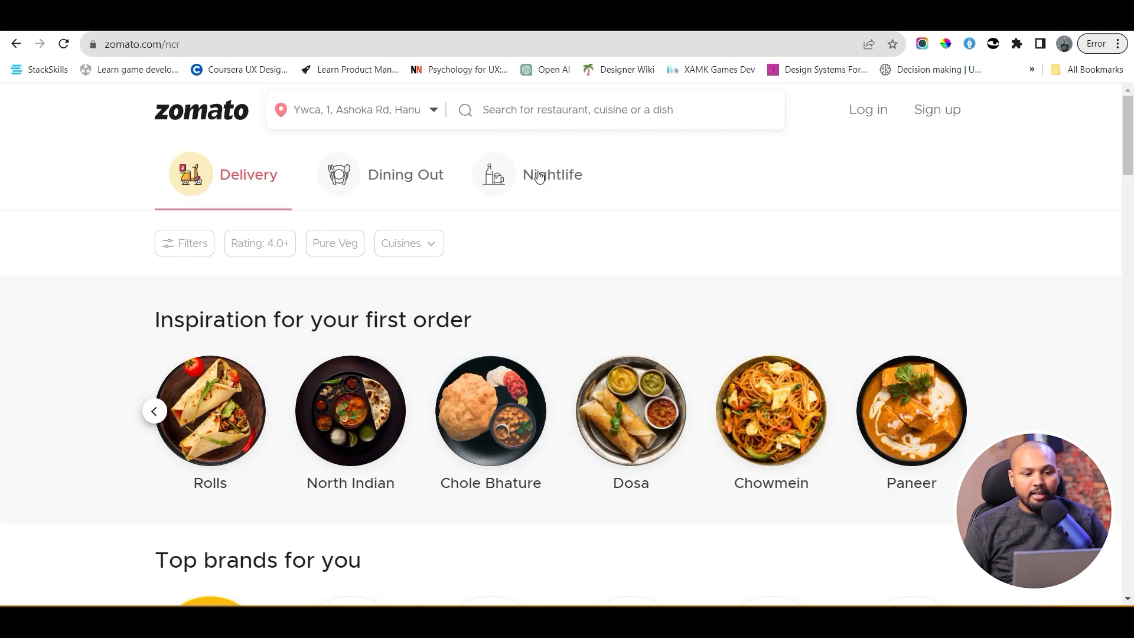
scroll(261, 362, "down", 1)
left_click(154, 339)
left_click(154, 338)
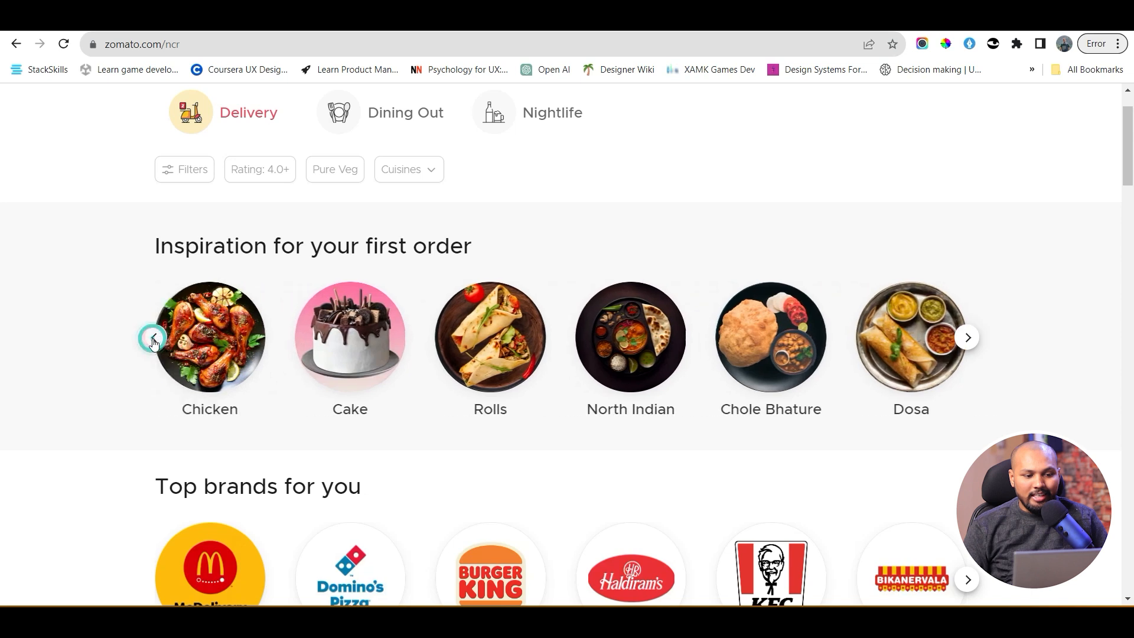
left_click(154, 338)
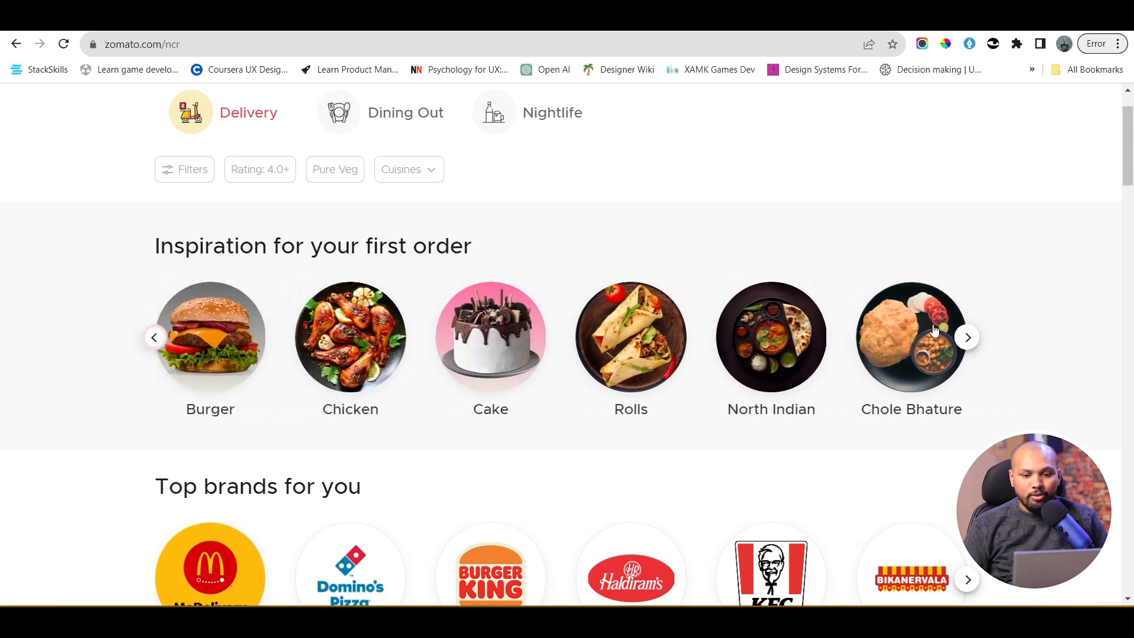
left_click(979, 341)
left_click(975, 342)
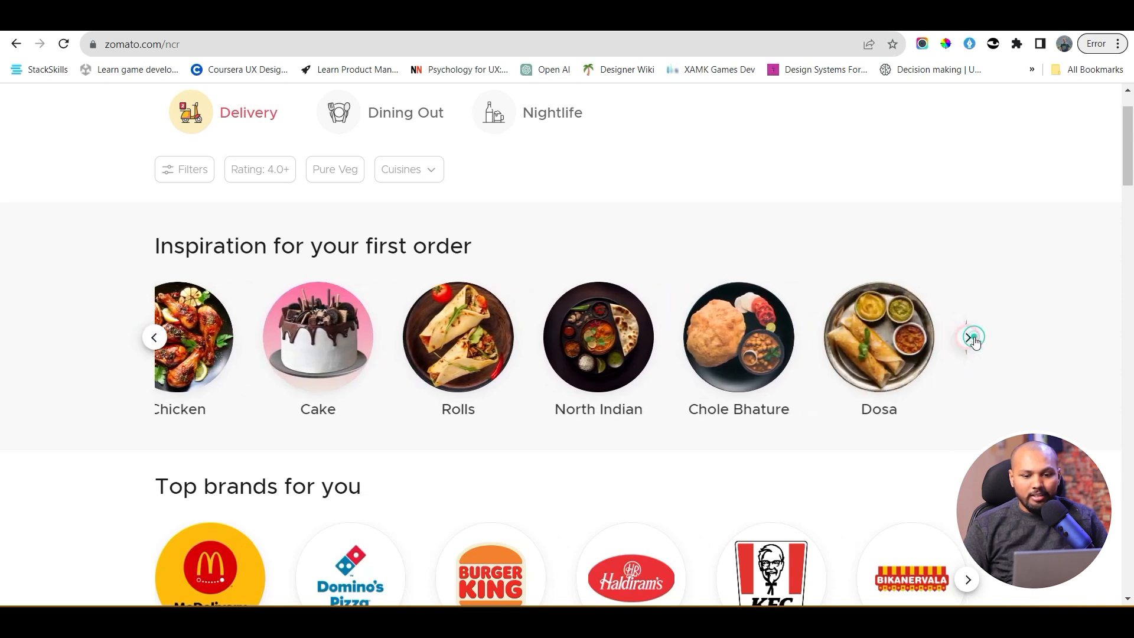
left_click(974, 342)
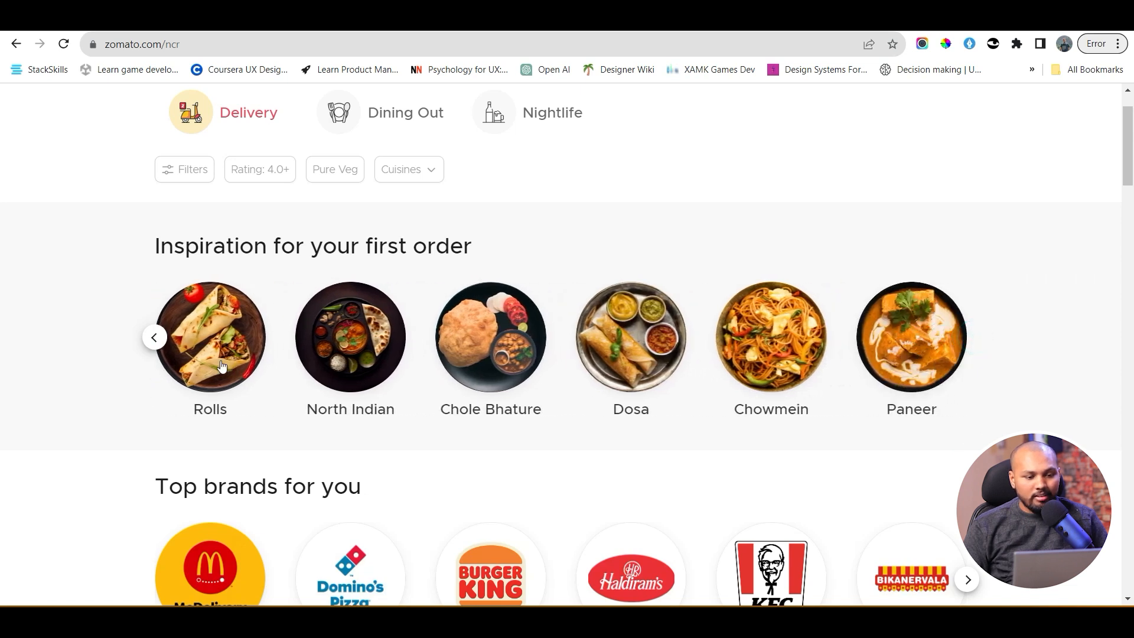
left_click(161, 339)
left_click(163, 340)
left_click(164, 340)
left_click(164, 340)
left_click(164, 340)
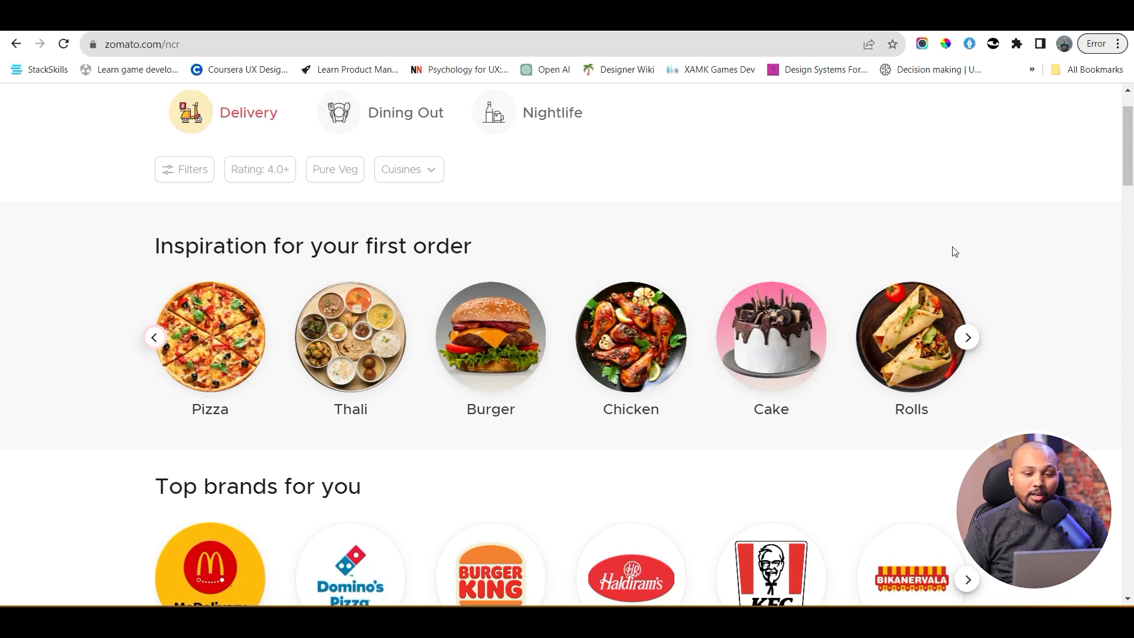
Return to Figma and draw a square frame about 344 × 344 on the empty canvas below the phone frame
key("alt+Tab")
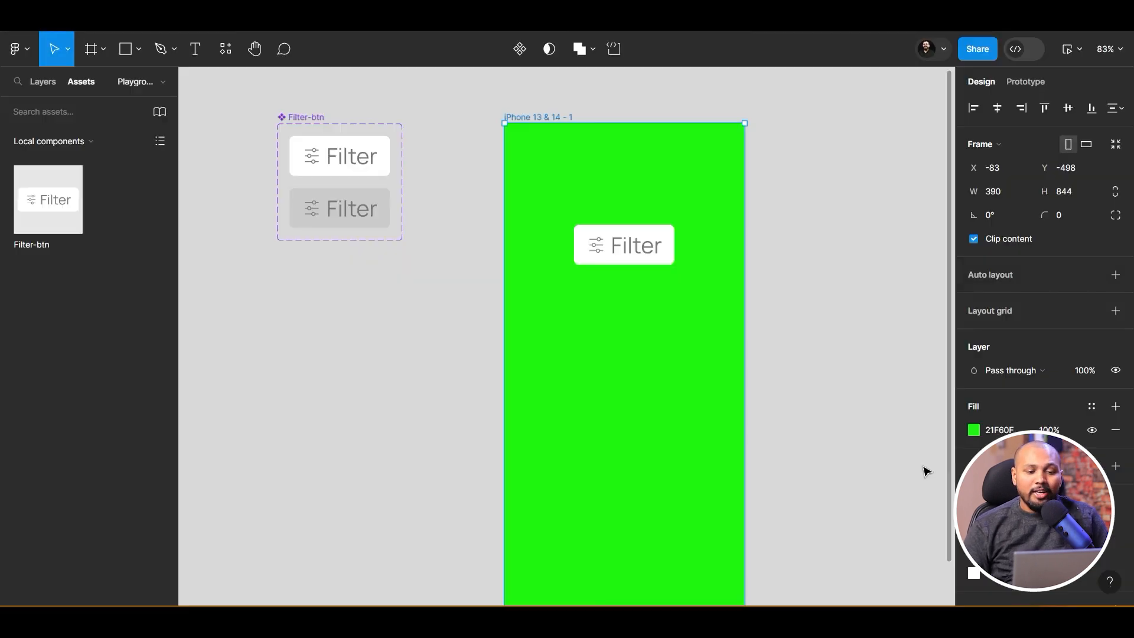
scroll(630, 459, "down", 3)
scroll(819, 477, "down", 7)
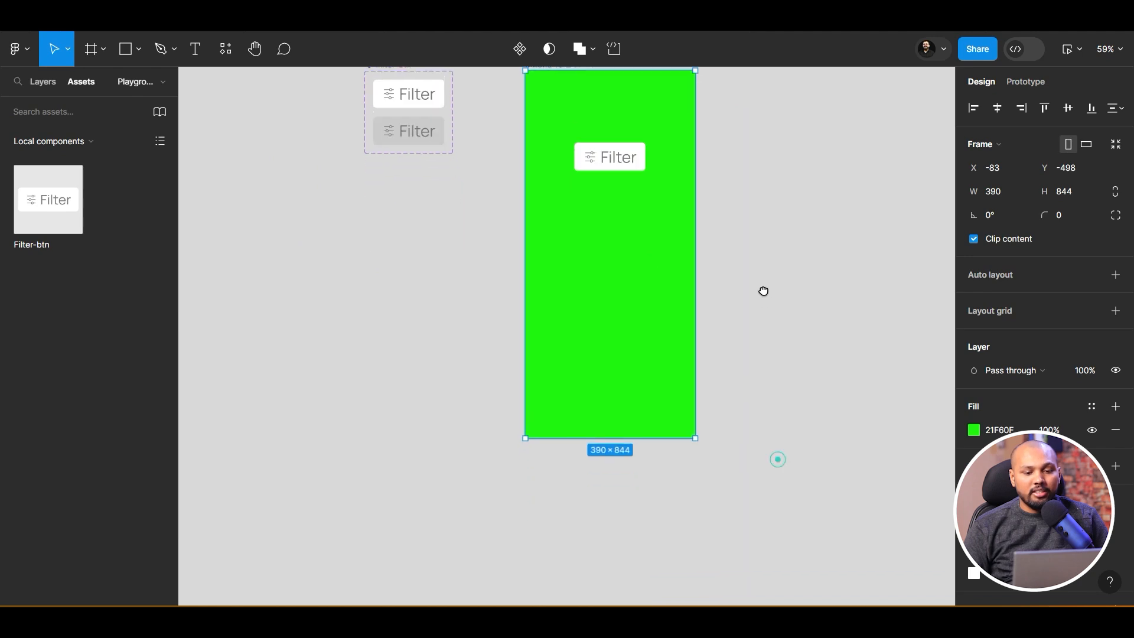
scroll(676, 394, "down", 2)
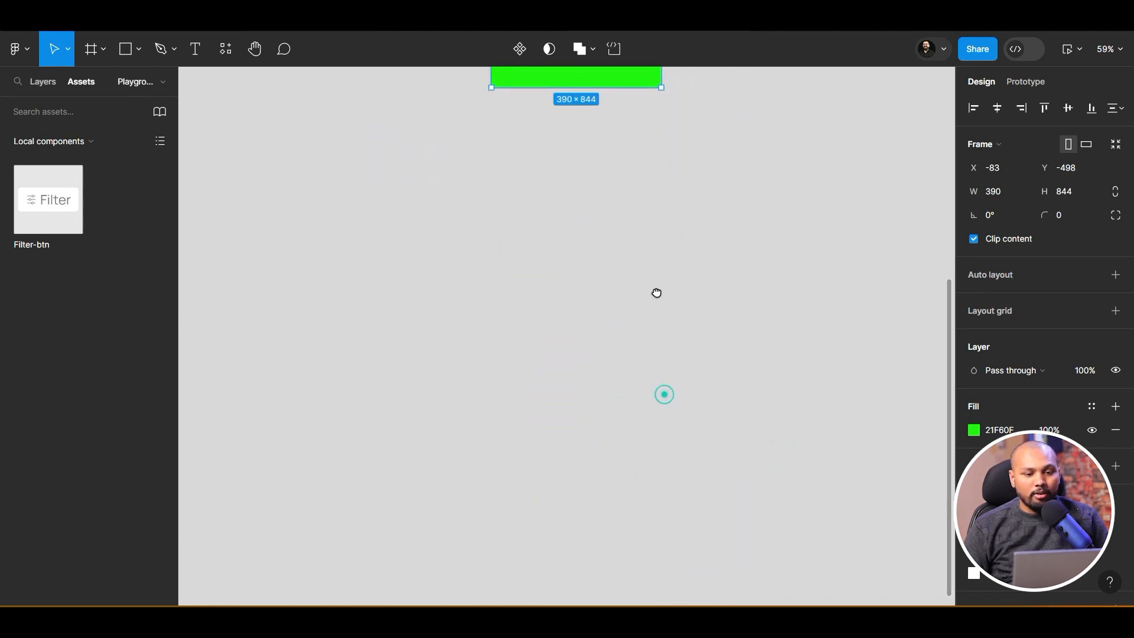
key("alt+Tab")
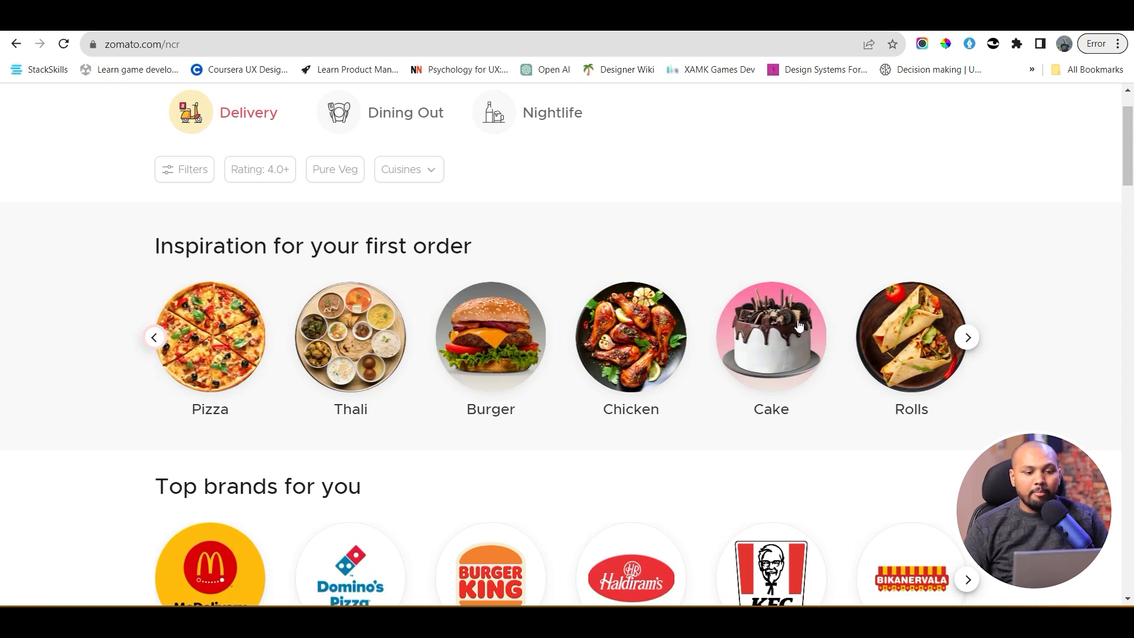
key("alt+Tab")
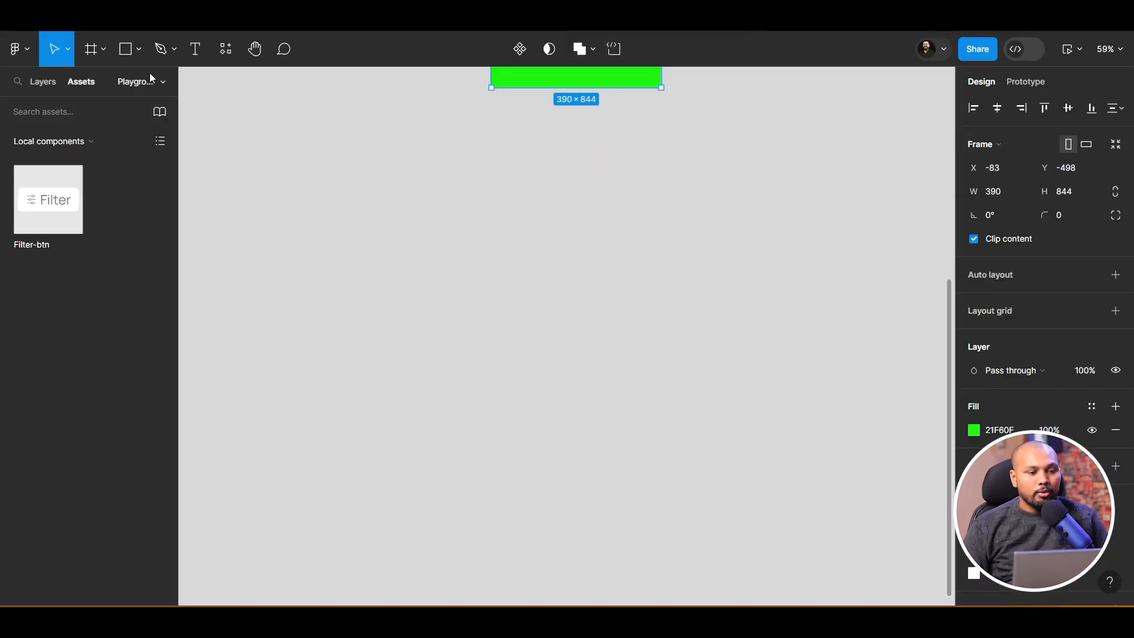
left_click(104, 49)
left_click(98, 80)
left_click_drag(271, 270, 421, 421)
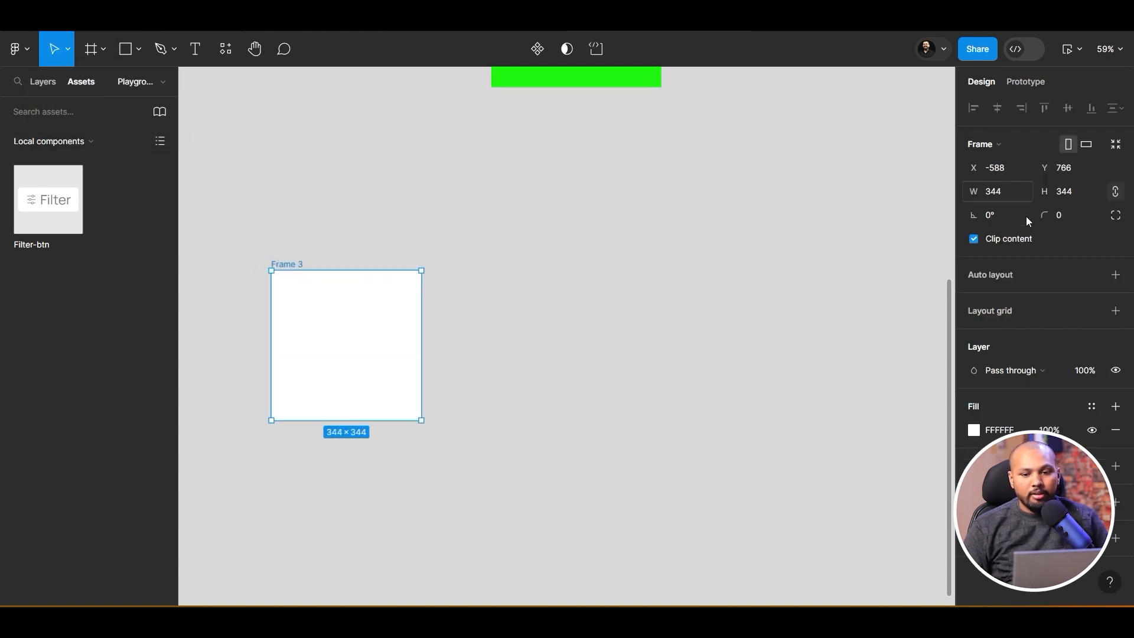
Make the new frame a circle by setting it to 320 × 320 with a corner radius of 320, and disable content clipping
type("320")
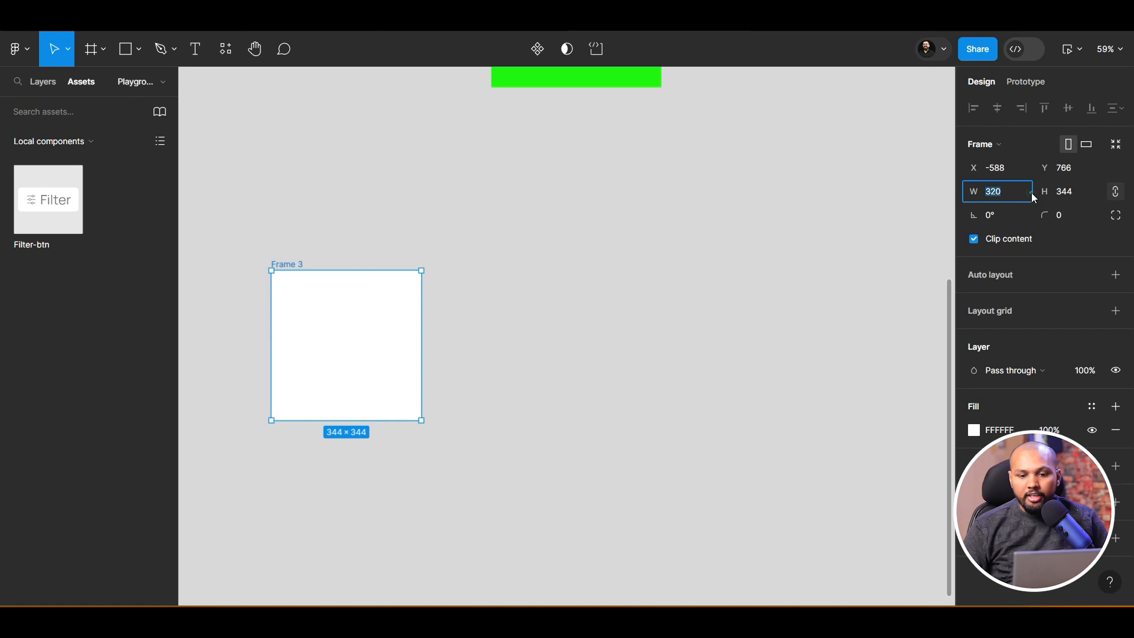
key("Tab")
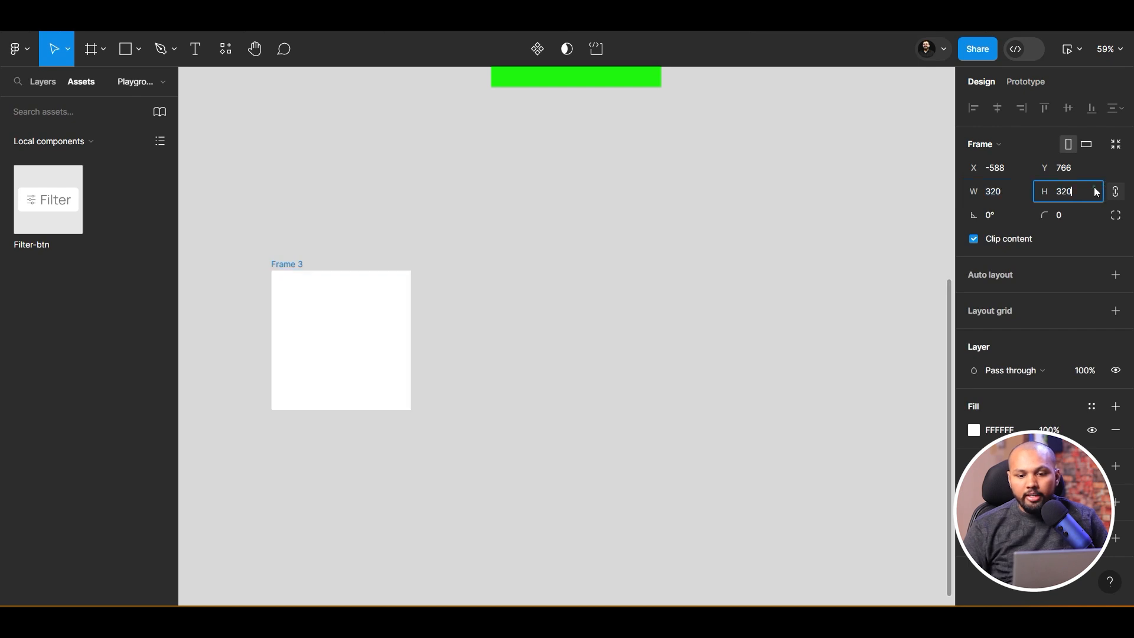
left_click(1079, 218)
type("320")
left_click(1116, 247)
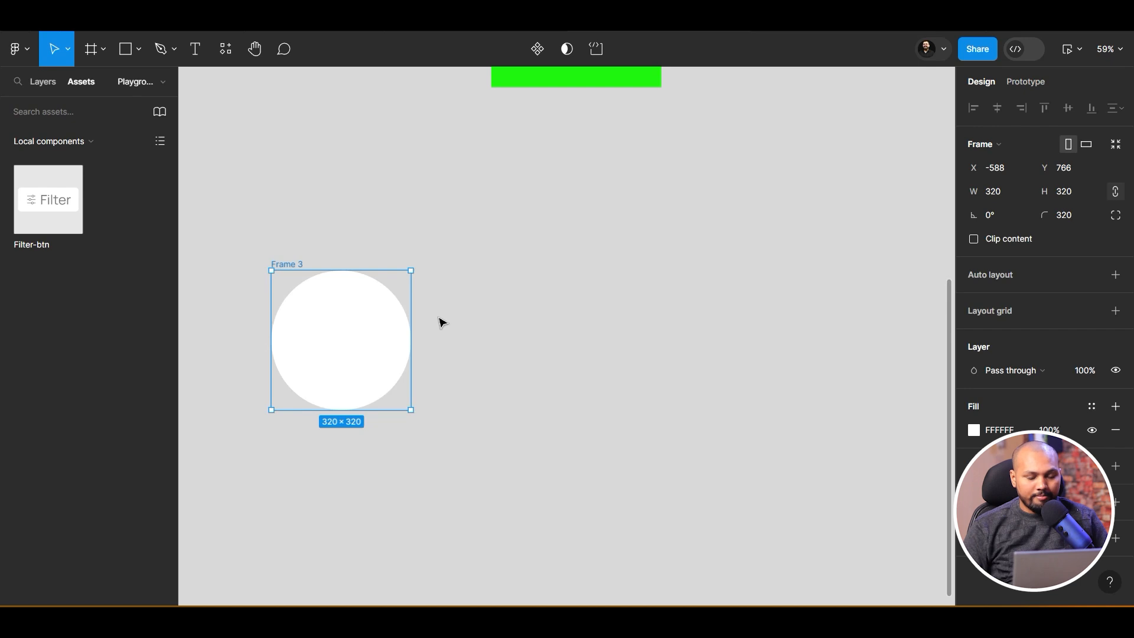
Run the Freepik plugin and search its photos for "burger"
right_click(329, 319)
mouse_move(460, 471)
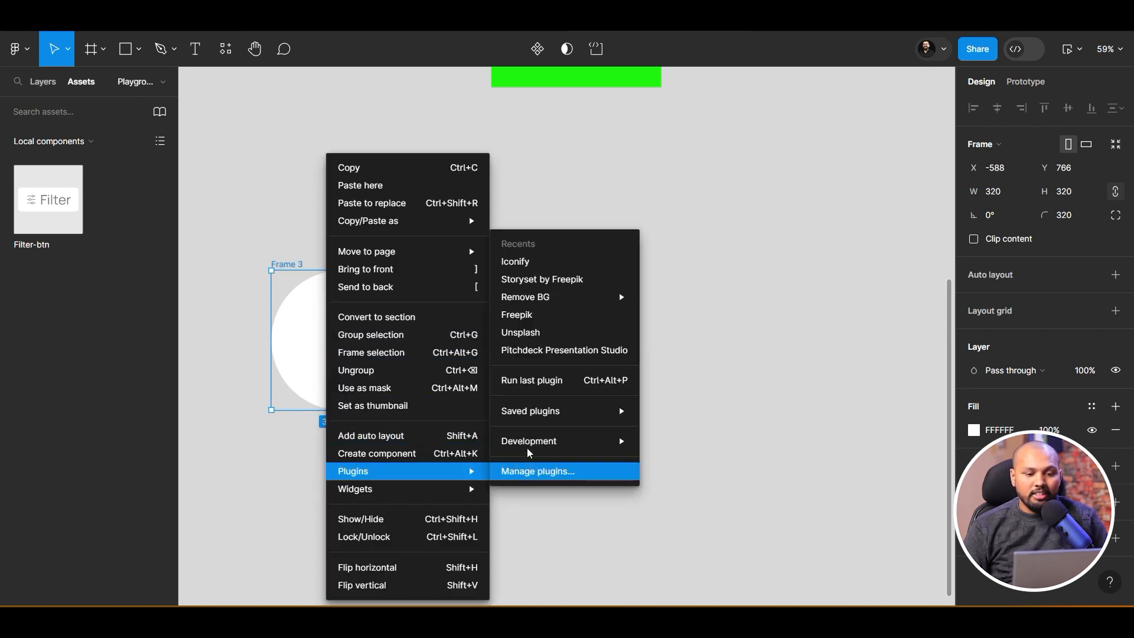
left_click(559, 317)
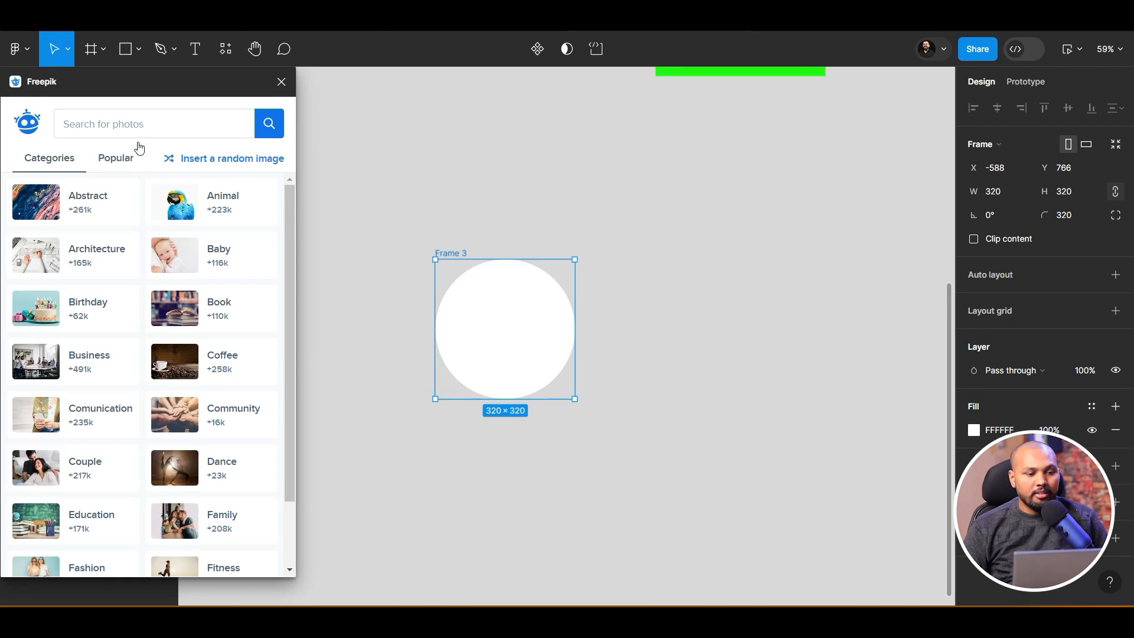
type("burger")
key("Return")
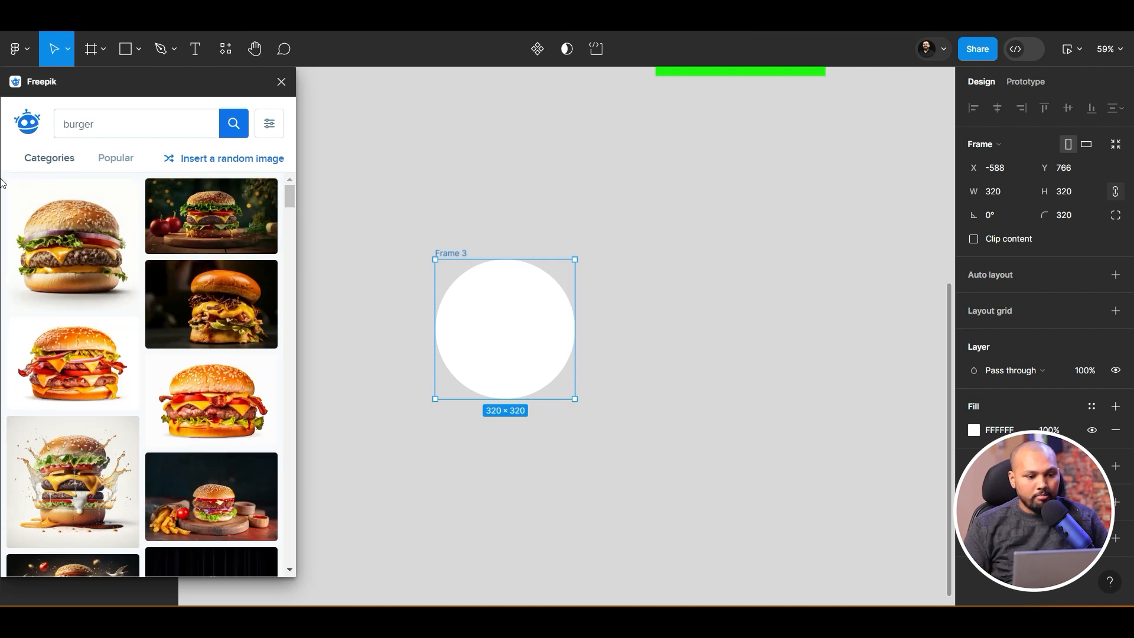
Insert the dark-background burger photo with tomatoes and put it inside the circular frame
left_click_drag(195, 212, 619, 288)
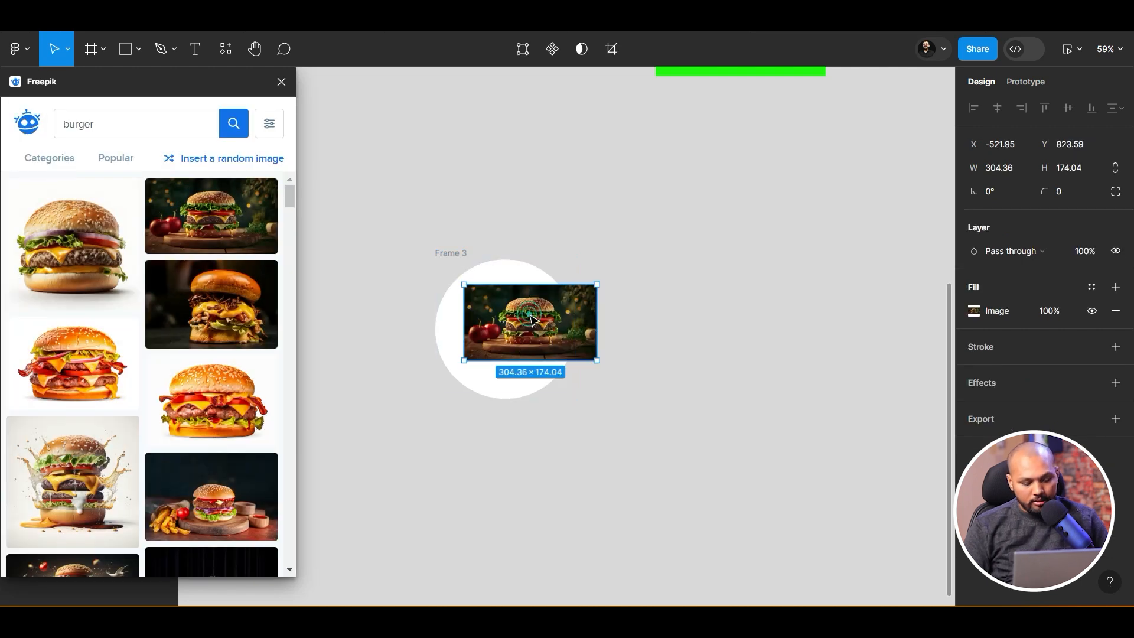
key("Delete")
left_click(453, 251)
key("ctrl+v")
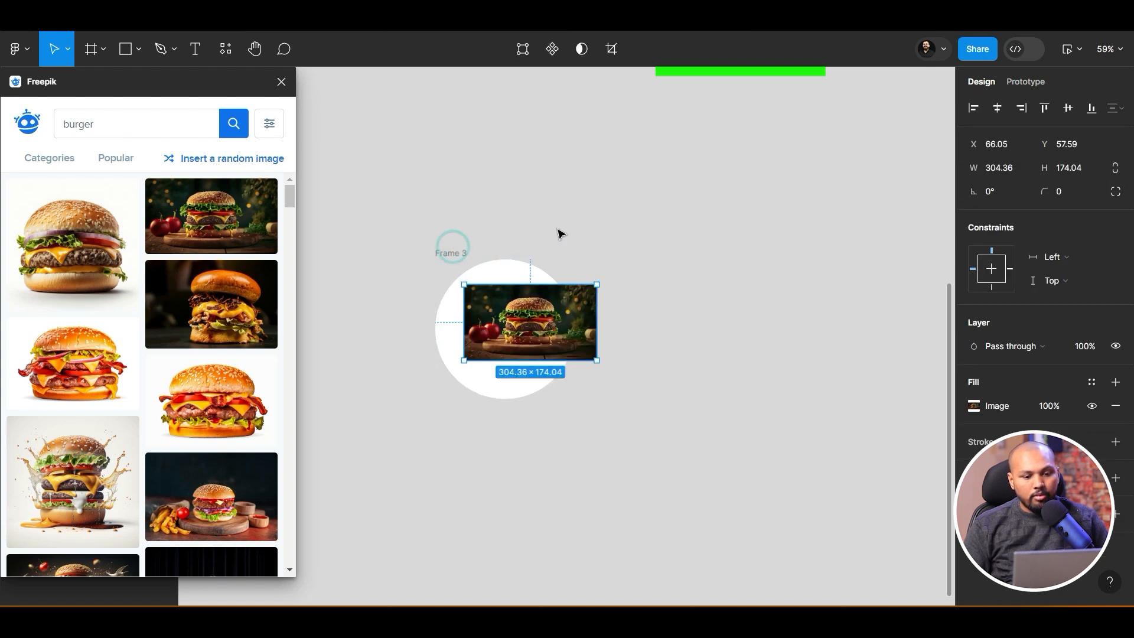
Scale the burger photo to about 572 × 327 so it covers the circle, and enable Clip content on the frame
left_click_drag(545, 332, 525, 427)
key("k")
key("Escape")
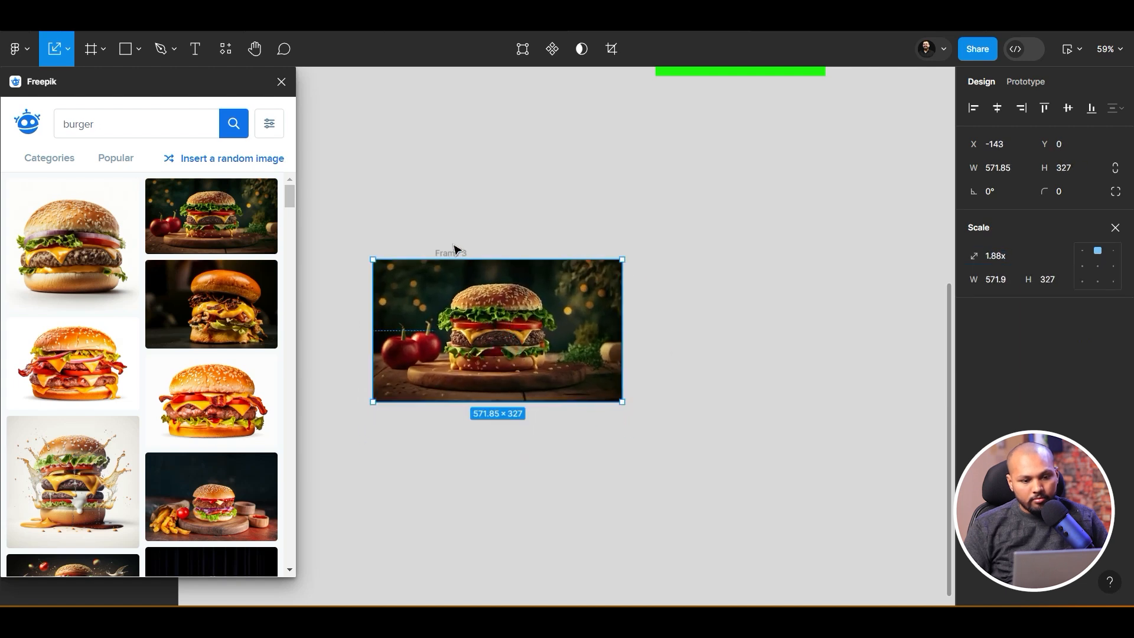
left_click(452, 253)
left_click(974, 239)
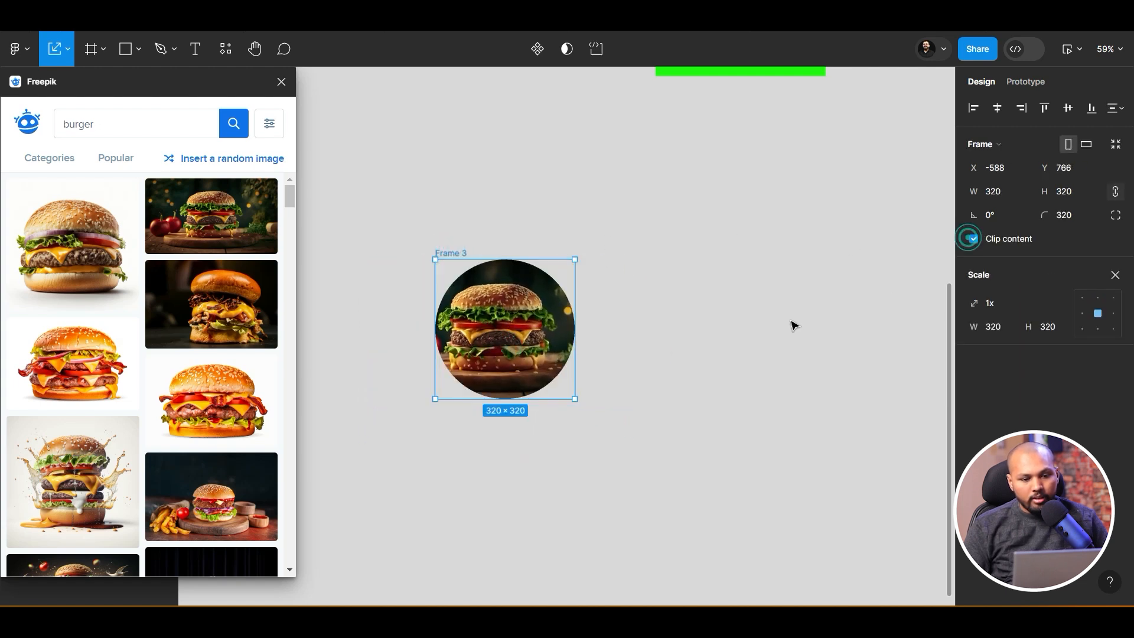
Centre the burger photo horizontally in the circular frame and reduce its height to 320
left_click(508, 342)
left_click_drag(508, 342, 514, 342)
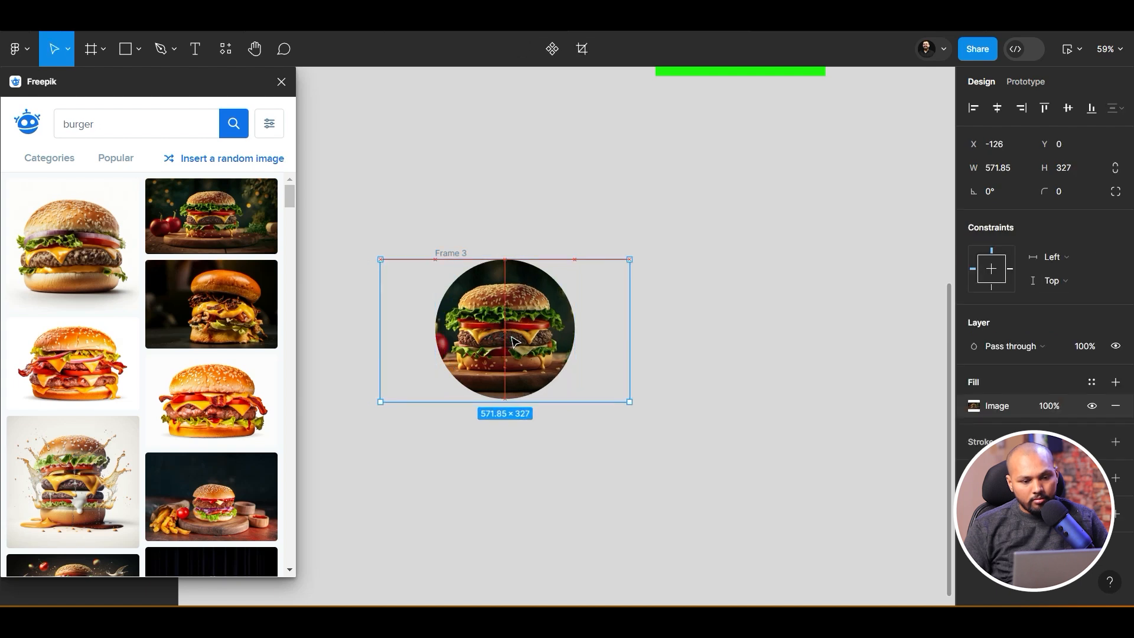
left_click_drag(561, 402, 558, 398)
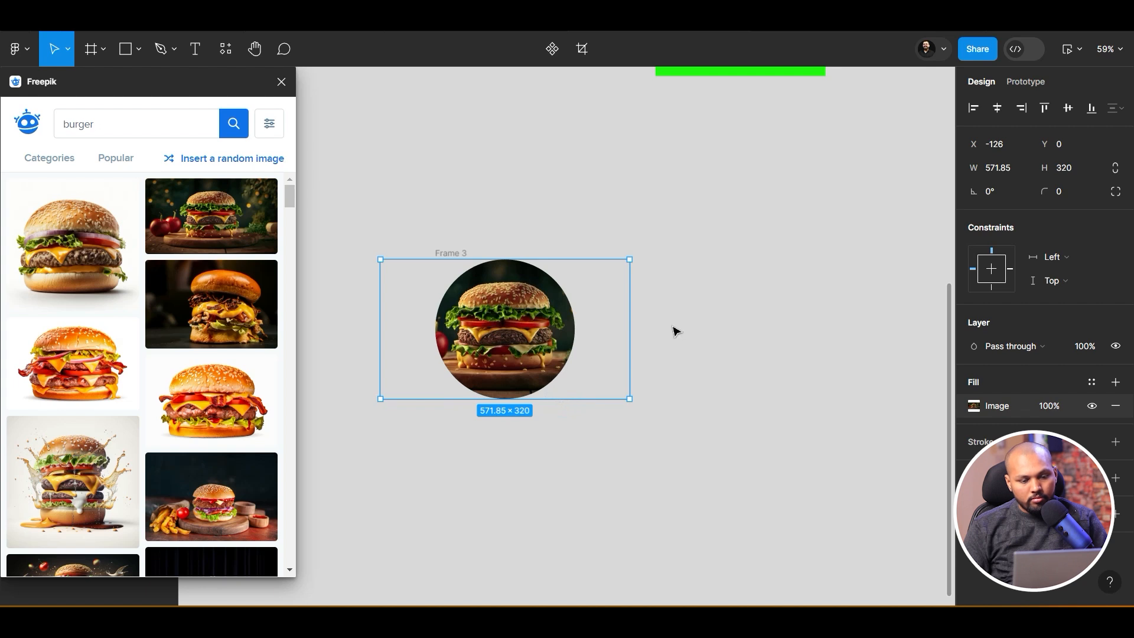
left_click(688, 354)
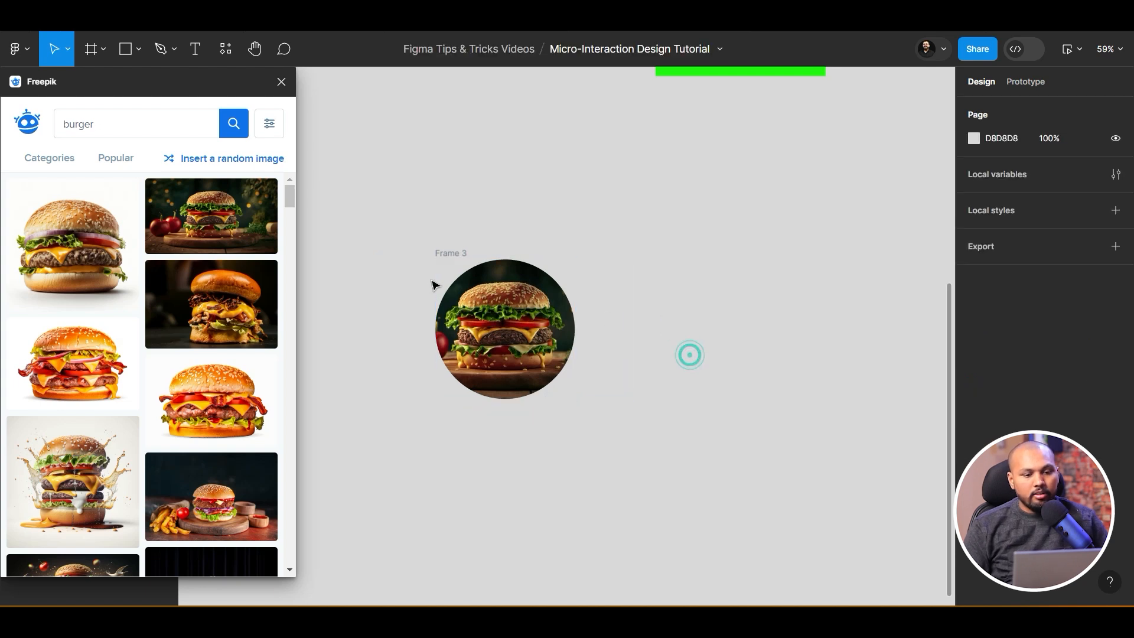
Close the Freepik plugin and add the text label "Burger" centred below the circular photo
left_click(447, 254)
key("alt+Tab")
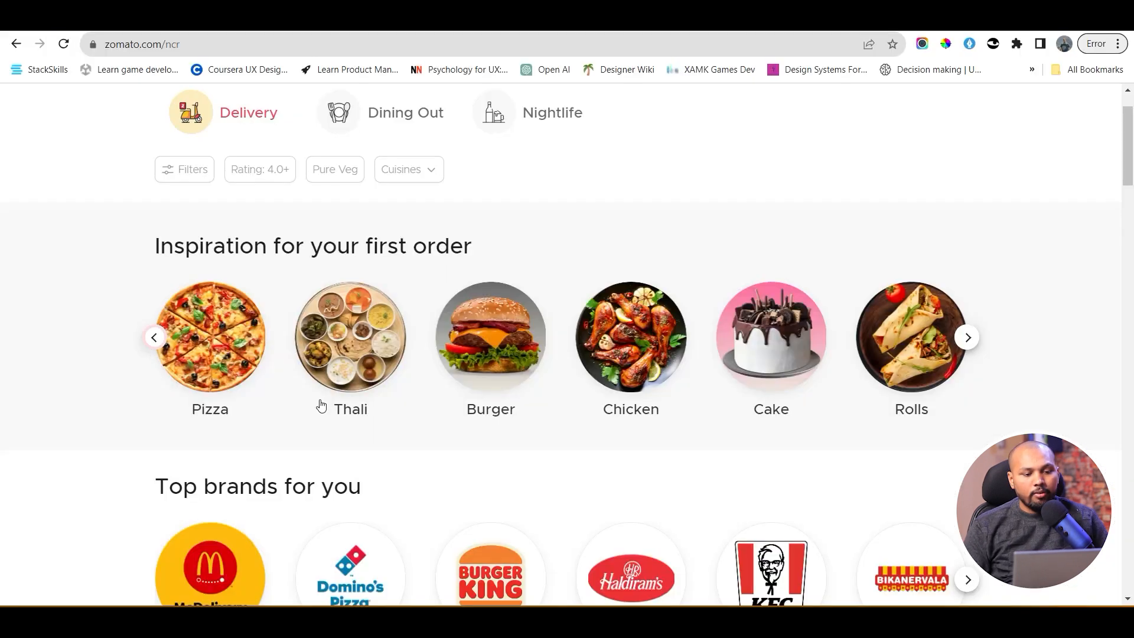
key("alt+Tab")
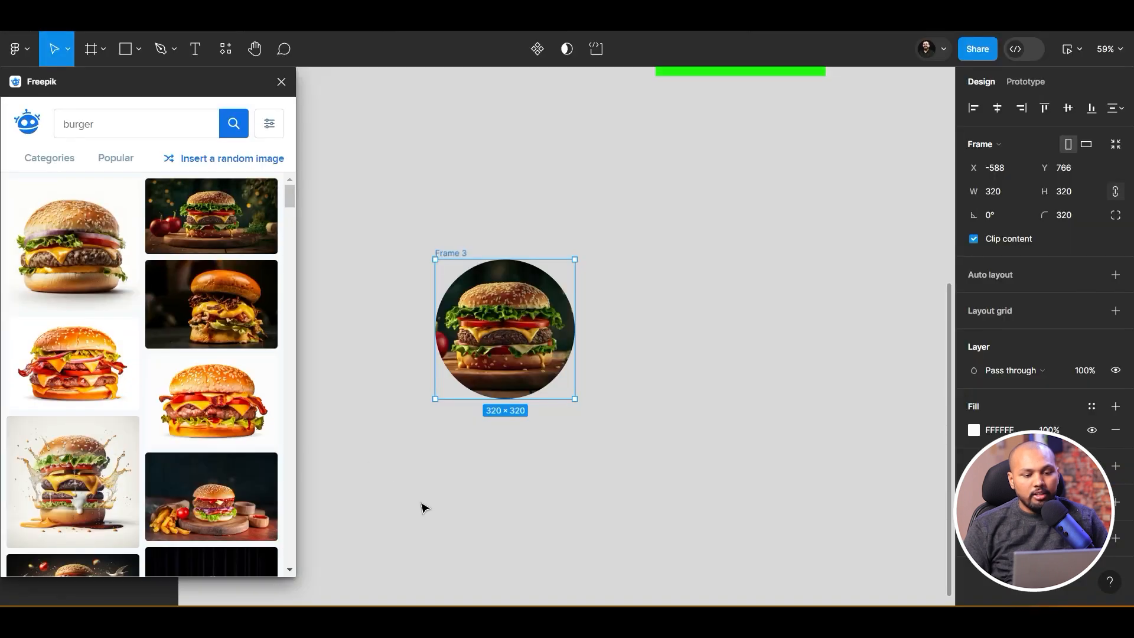
left_click(420, 500)
left_click(202, 51)
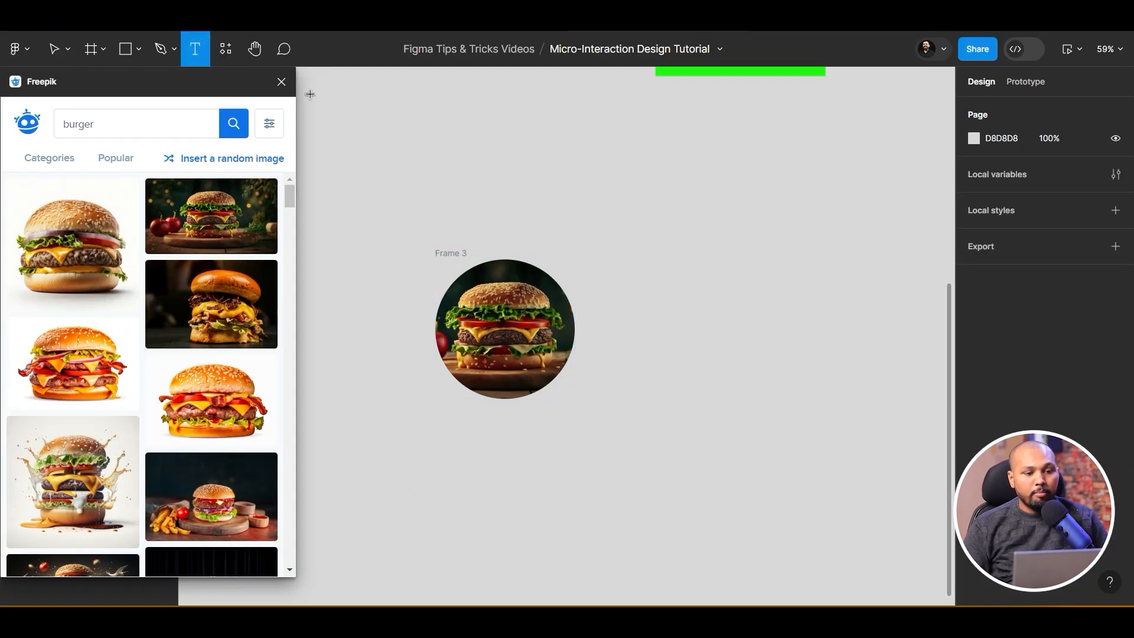
left_click(282, 82)
left_click(494, 425)
type("Burger")
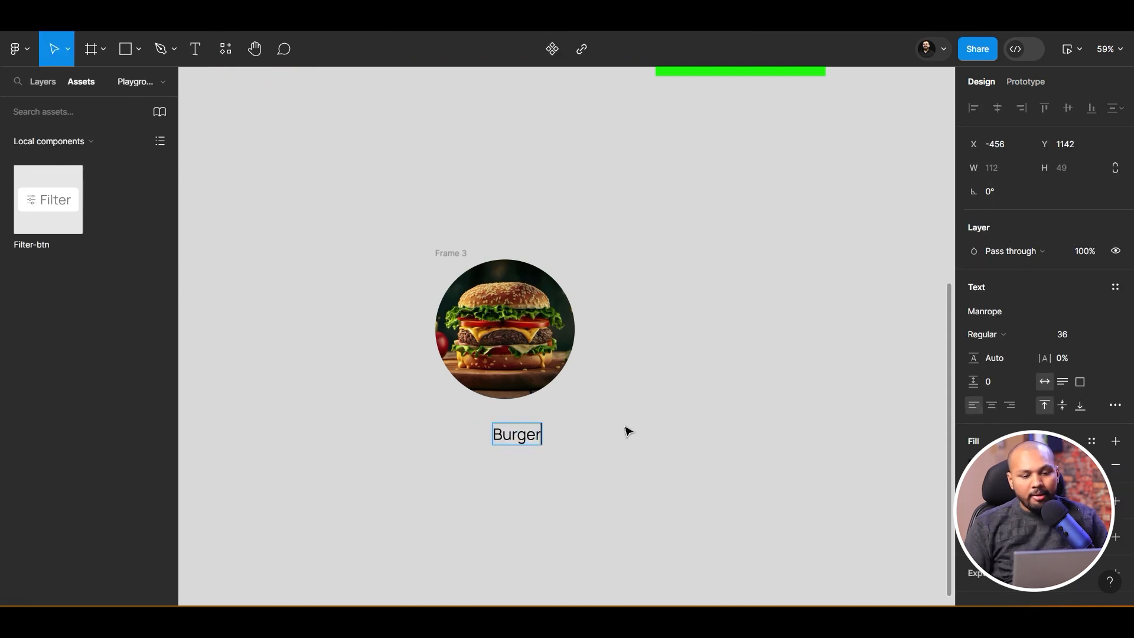
left_click(608, 456)
left_click_drag(522, 442, 509, 441)
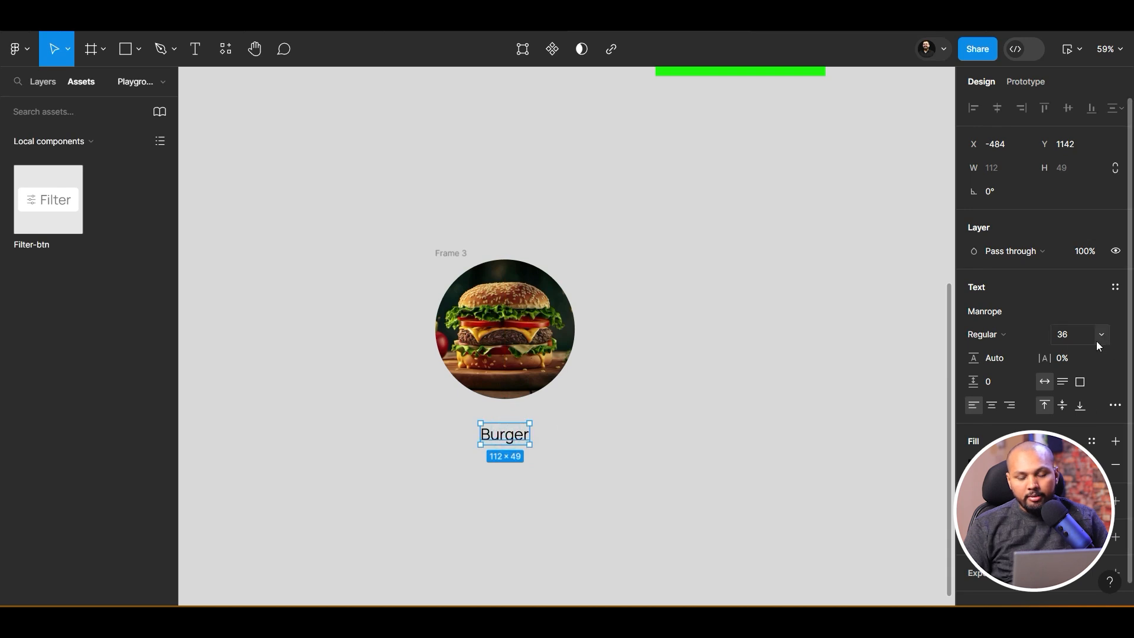
Set the font weight of the "Burger" label to SemiBold
left_click(1004, 334)
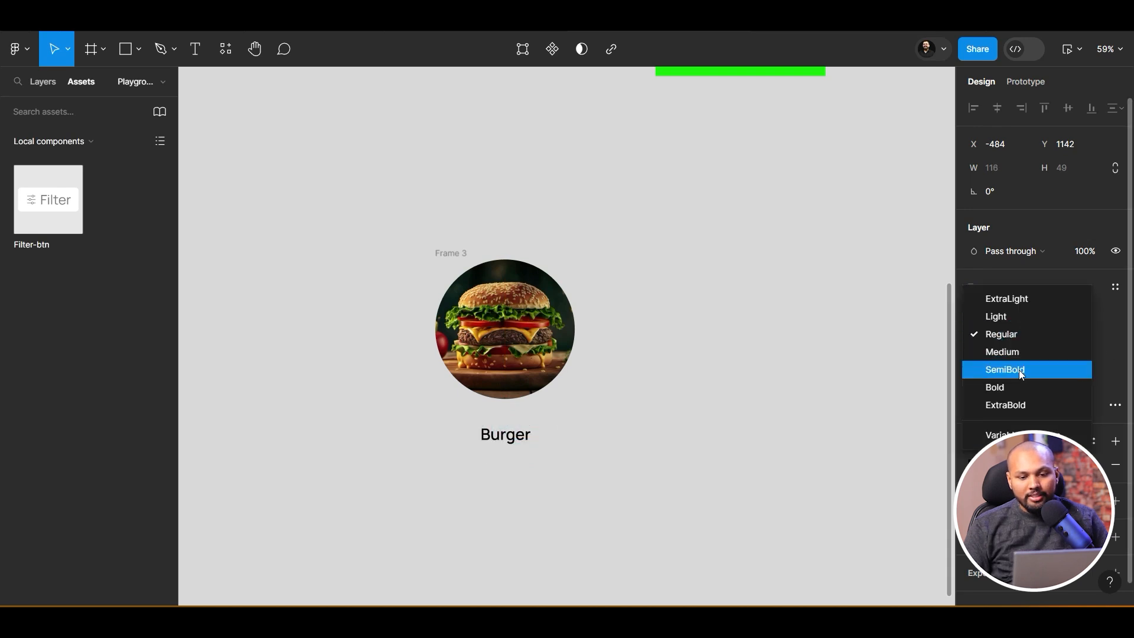
left_click(1023, 370)
left_click(660, 475)
Combine the circular photo frame and the "Burger" label in a vertical auto layout with 40 spacing
left_click(528, 360)
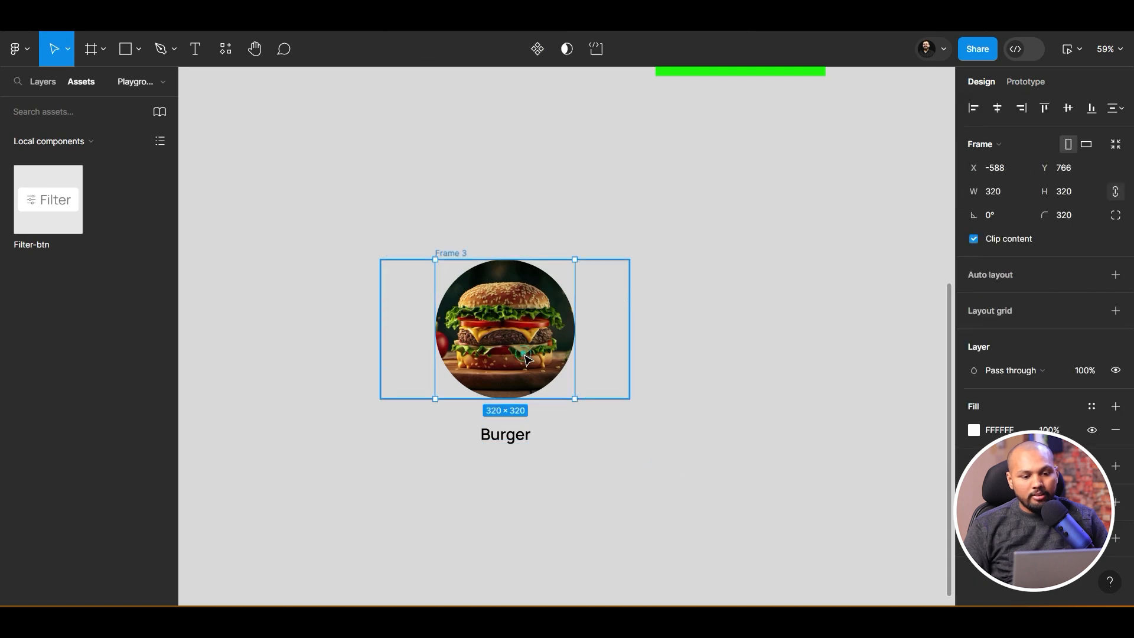
left_click(458, 223)
left_click(447, 245)
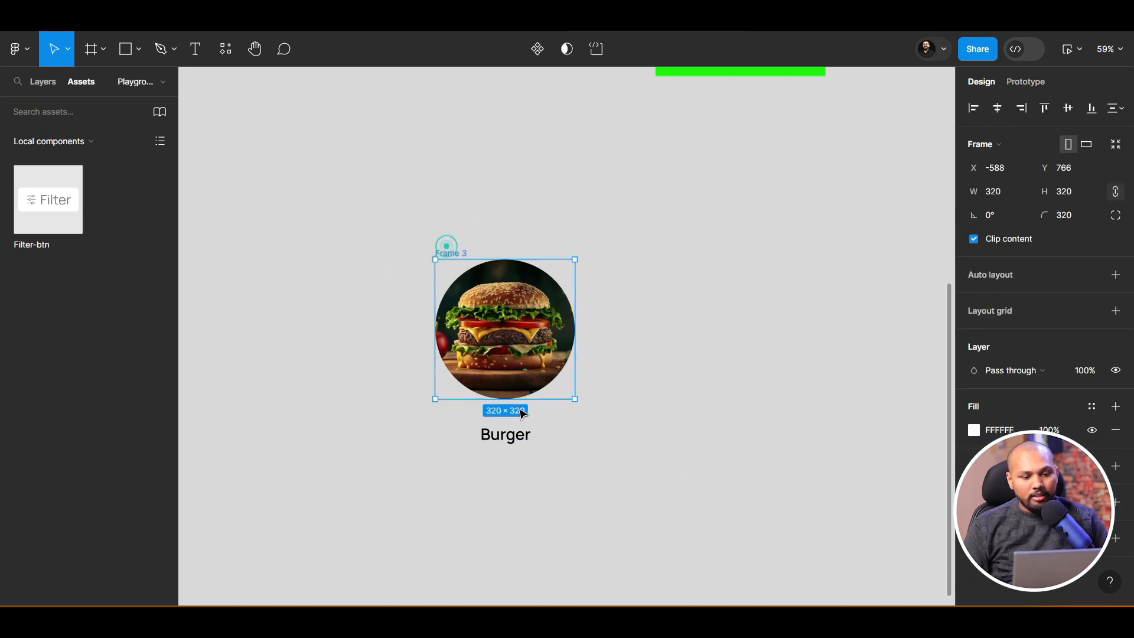
left_click(499, 446, "shift")
left_click(1114, 278)
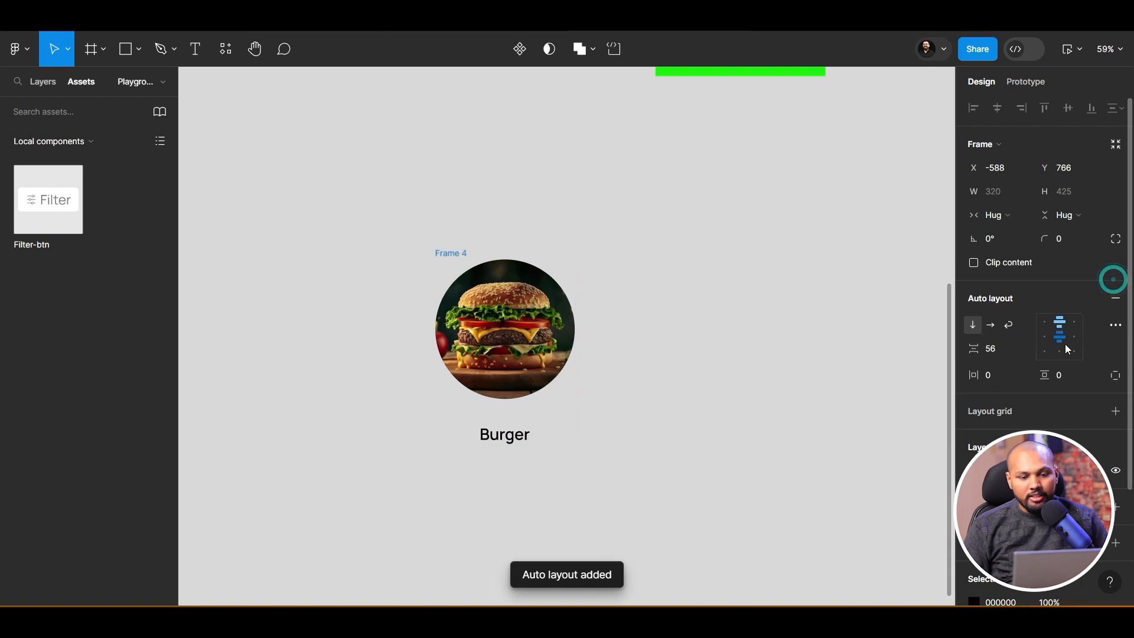
left_click(1009, 355)
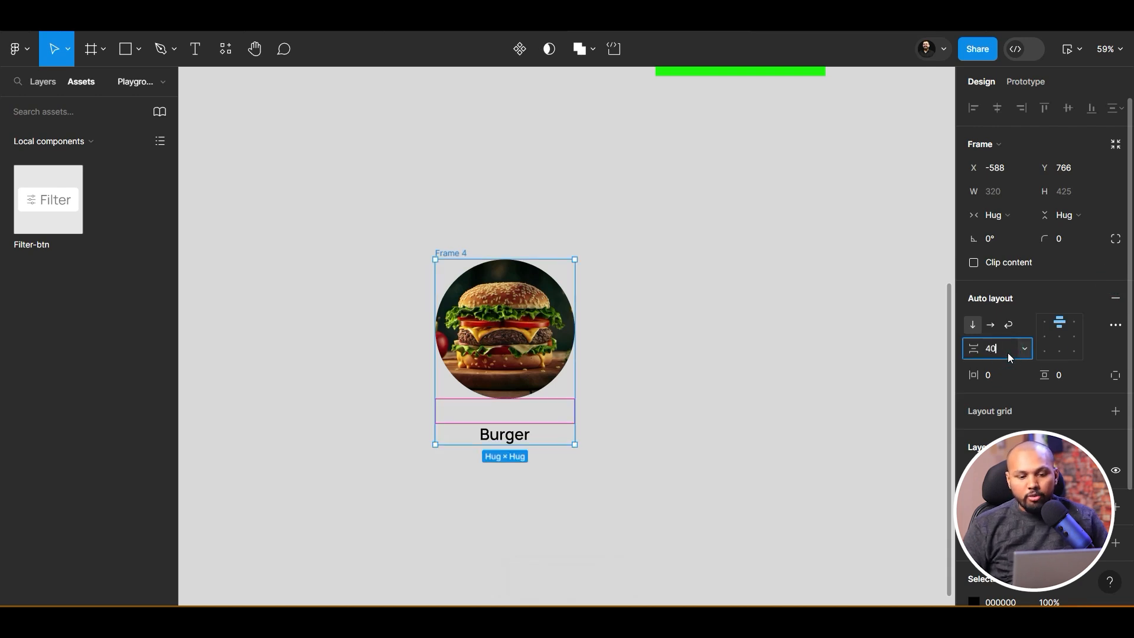
key("Return")
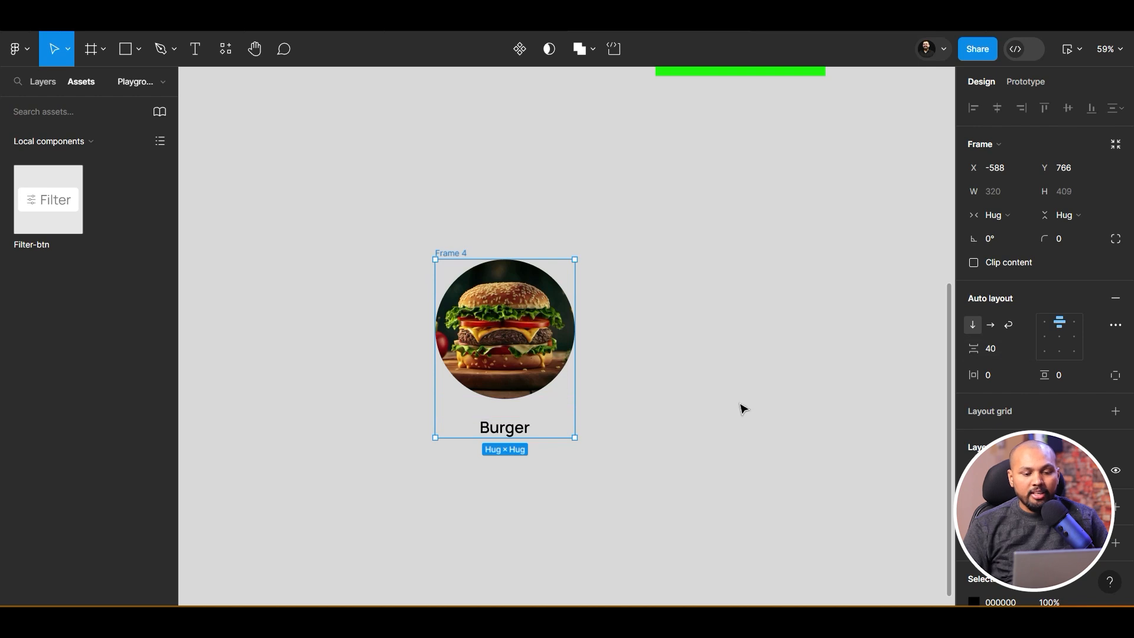
Rename the auto layout frame holding the burger photo and label as "Food"
scroll(743, 409, "right", 3)
double_click(375, 268)
key("BackSpace")
type("Food")
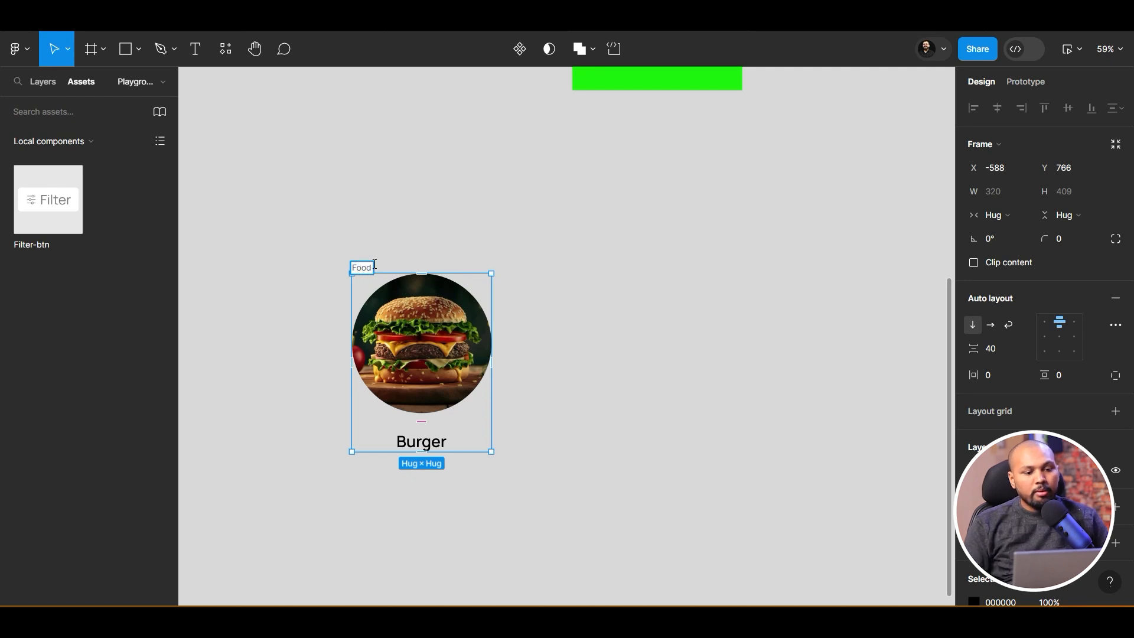
left_click(366, 199)
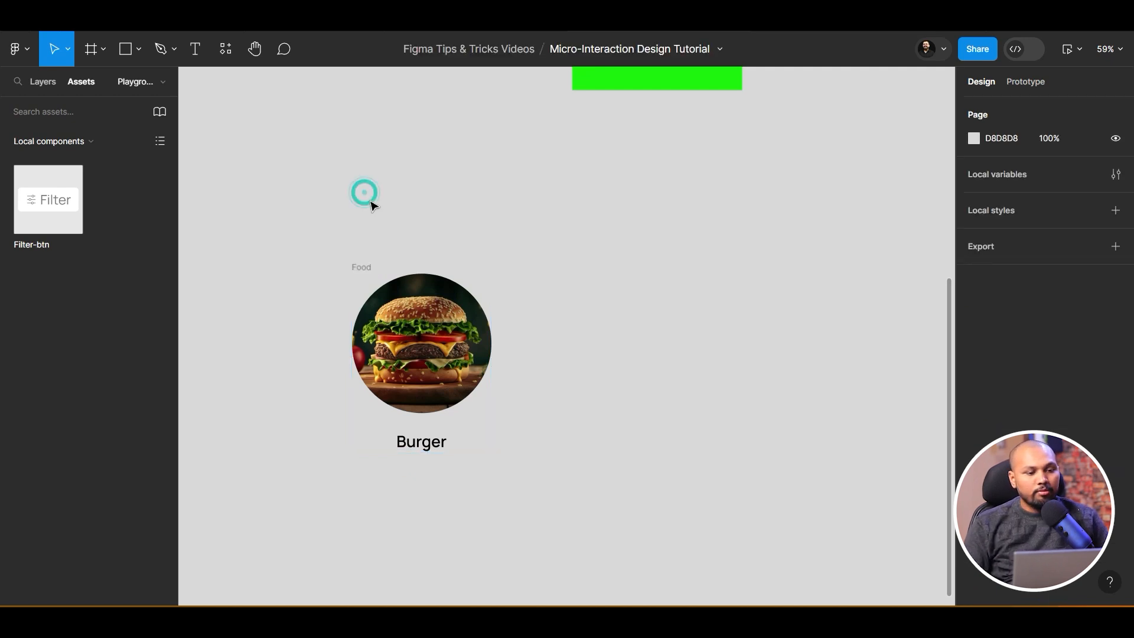
Show the layer list and check the row of food items on the Zomato page in the browser
left_click(37, 83)
key("alt+Tab")
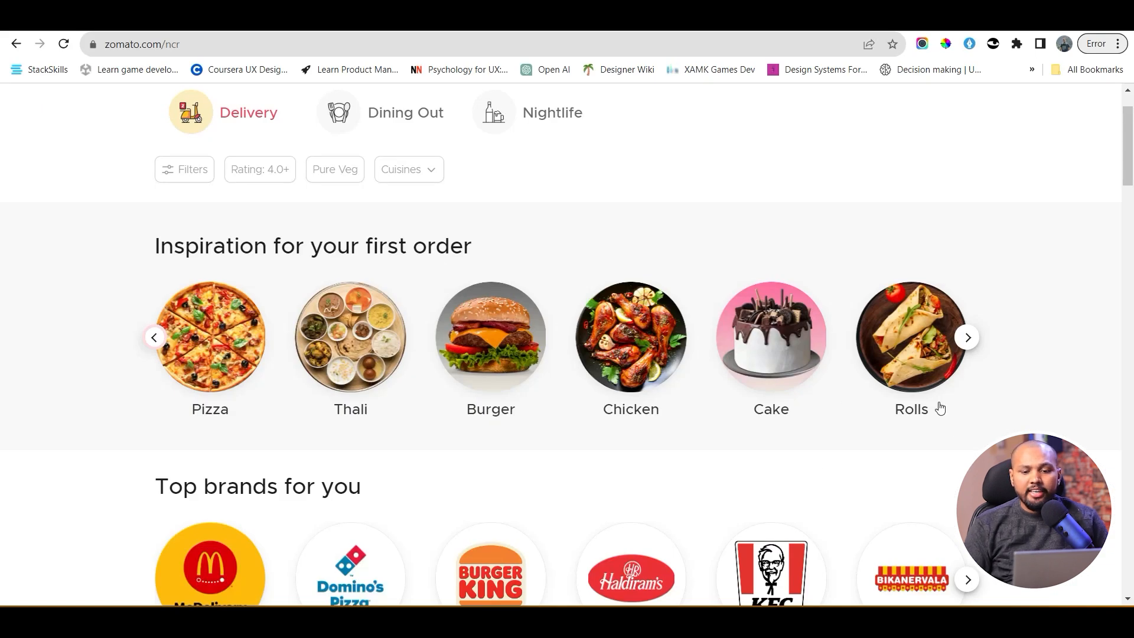
key("alt+Tab")
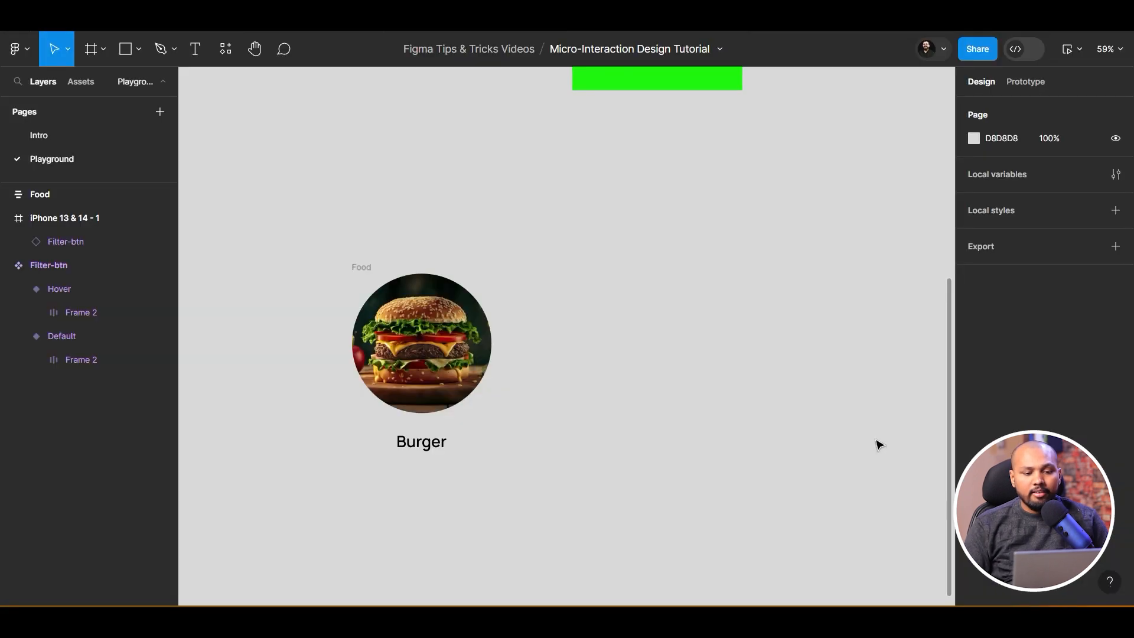
Duplicate the Food item five times to form an evenly spaced horizontal row of six
left_click(358, 272)
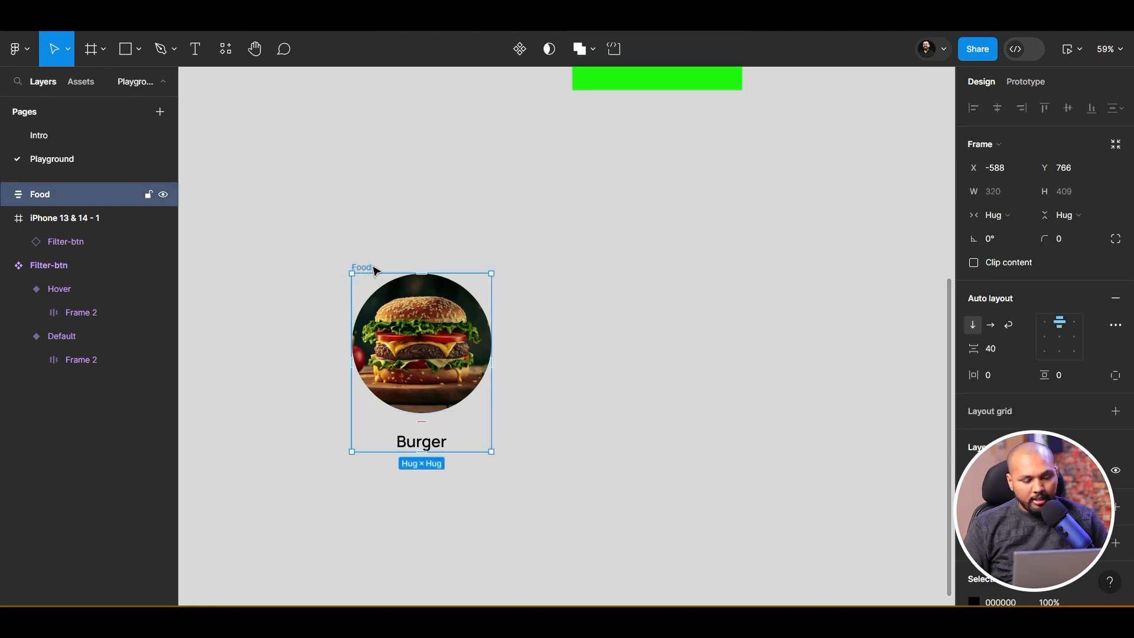
key("ctrl+d")
key("ctrl+d")
key("ctrl+d")
key("ctrl+d")
key("ctrl+d")
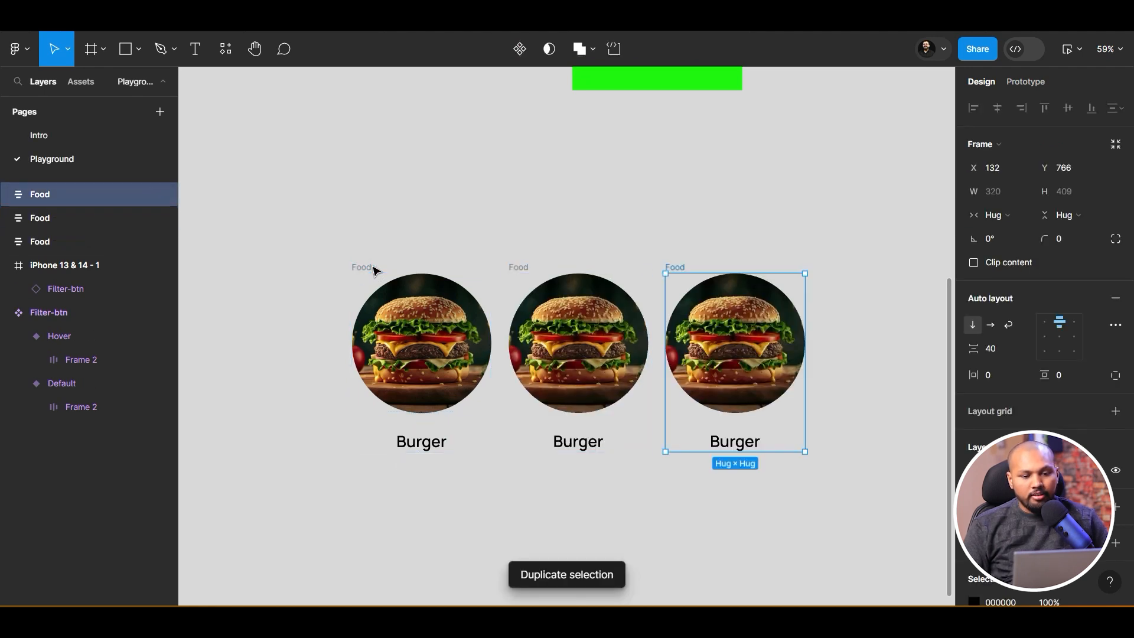
scroll(753, 326, "down", 1)
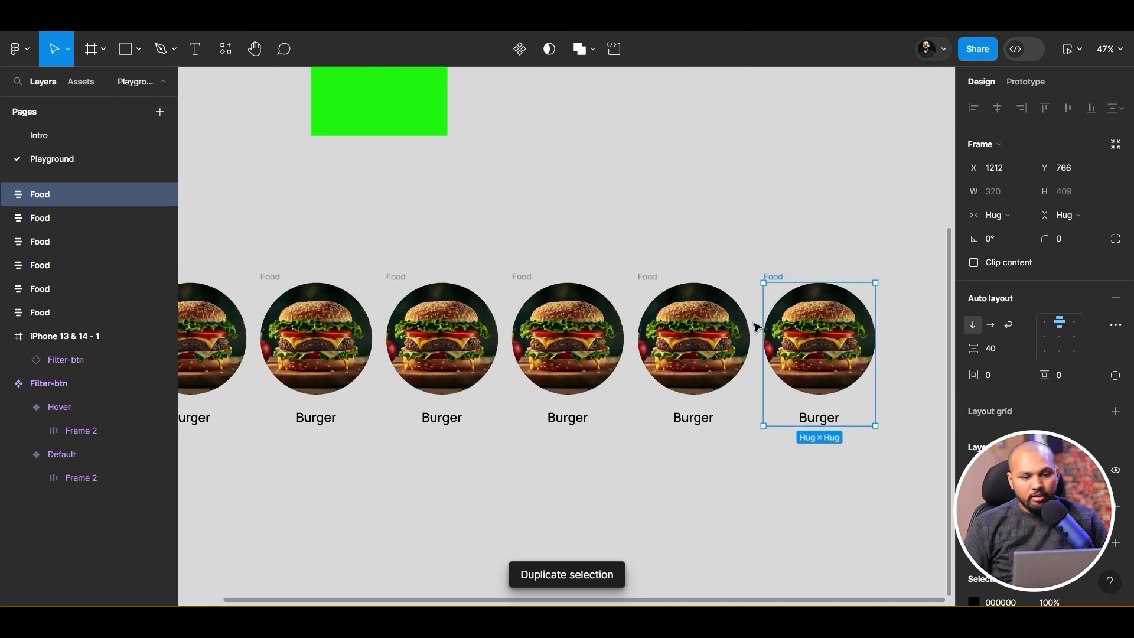
scroll(785, 487, "down", 3)
scroll(807, 498, "right", 3)
scroll(807, 498, "down", 1)
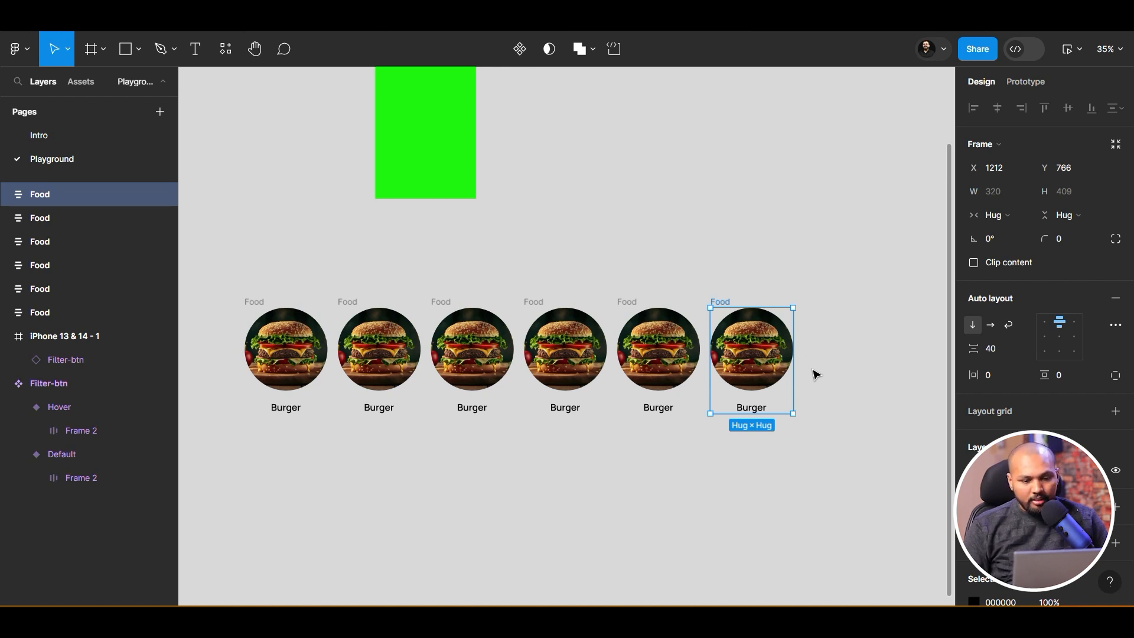
Undo the last duplicate, make it again and keep duplicating until the row holds ten Food items
key("ctrl+z")
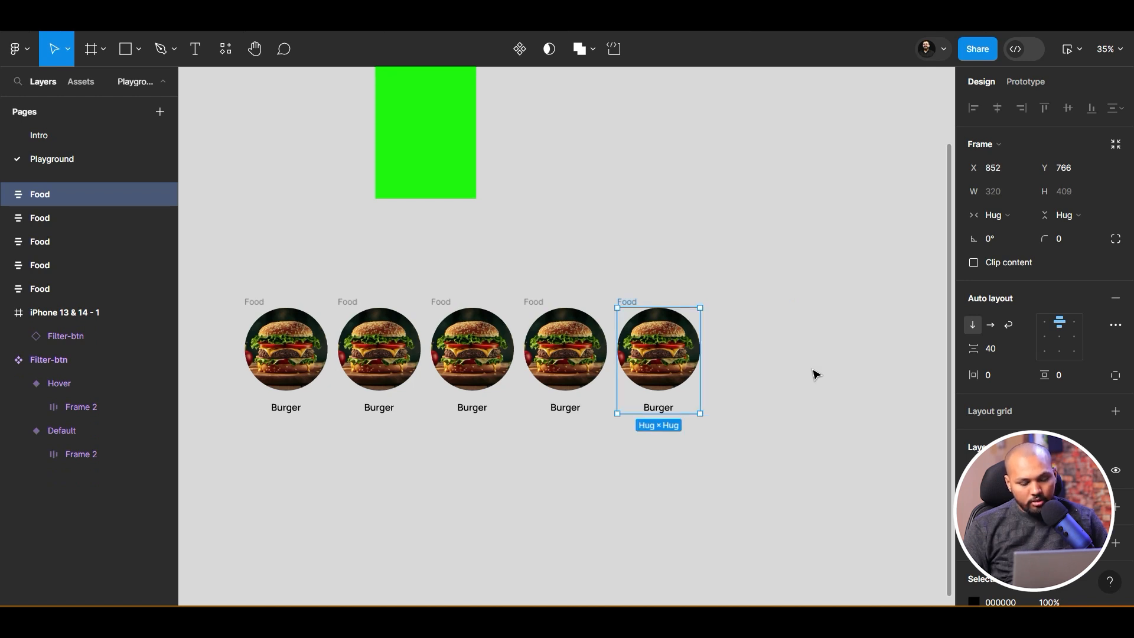
key("ctrl+d")
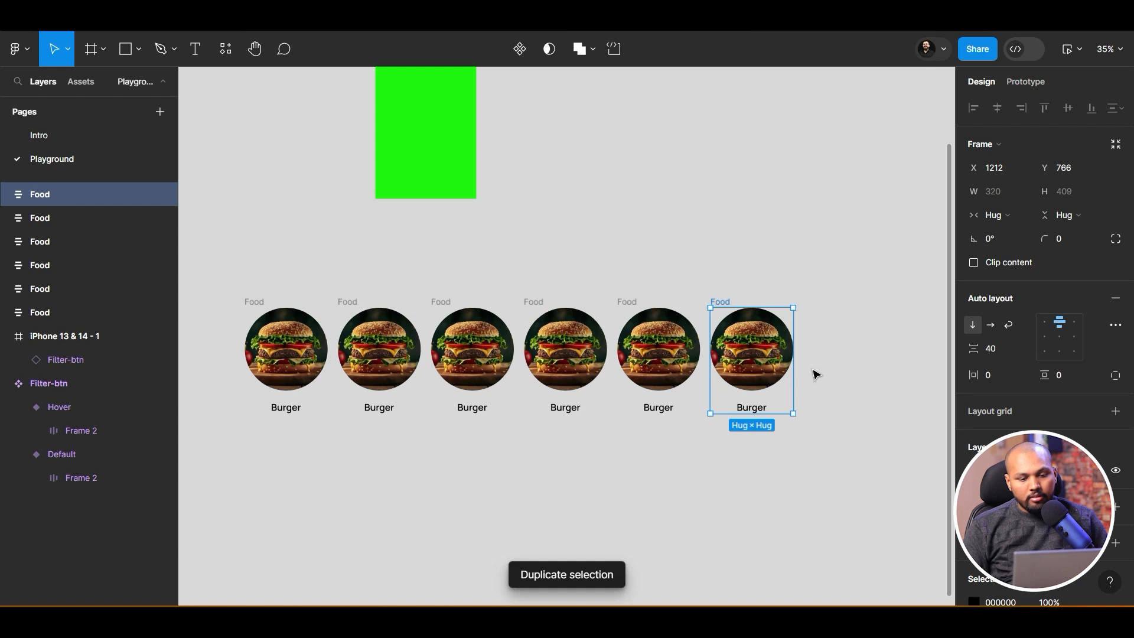
key("ctrl+d")
key("ctrl+d")
key("ctrl+d")
key("ctrl+d")
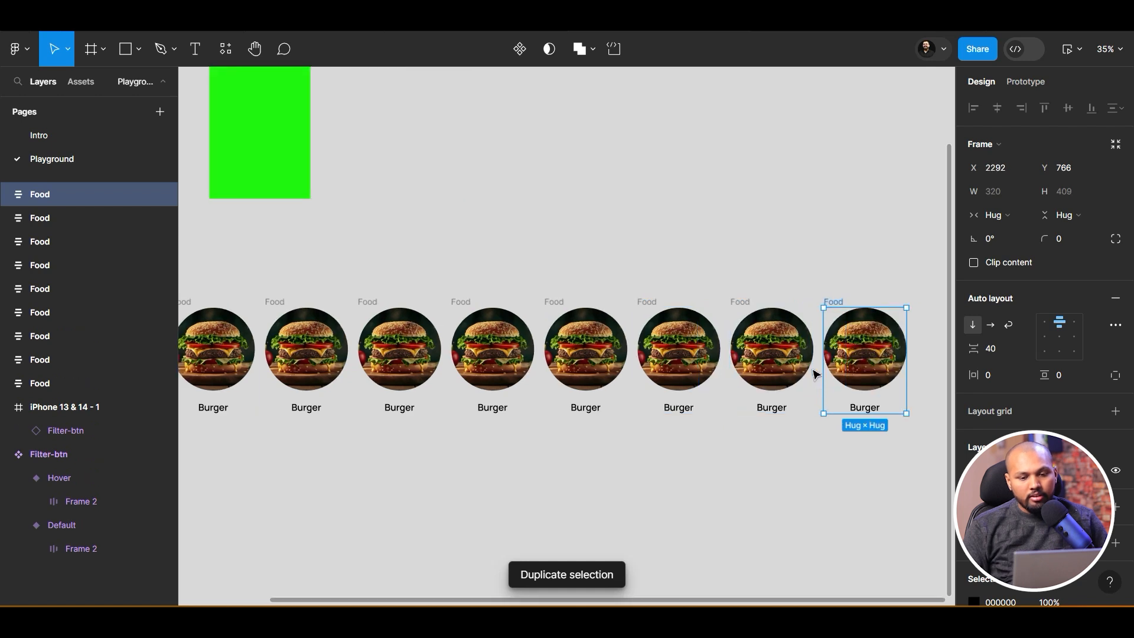
Select the burger photo in the second Food item and search the Freepik plugin for "Cake"
left_click_drag(514, 488, 630, 476)
left_click_drag(351, 455, 559, 471)
left_click(448, 341)
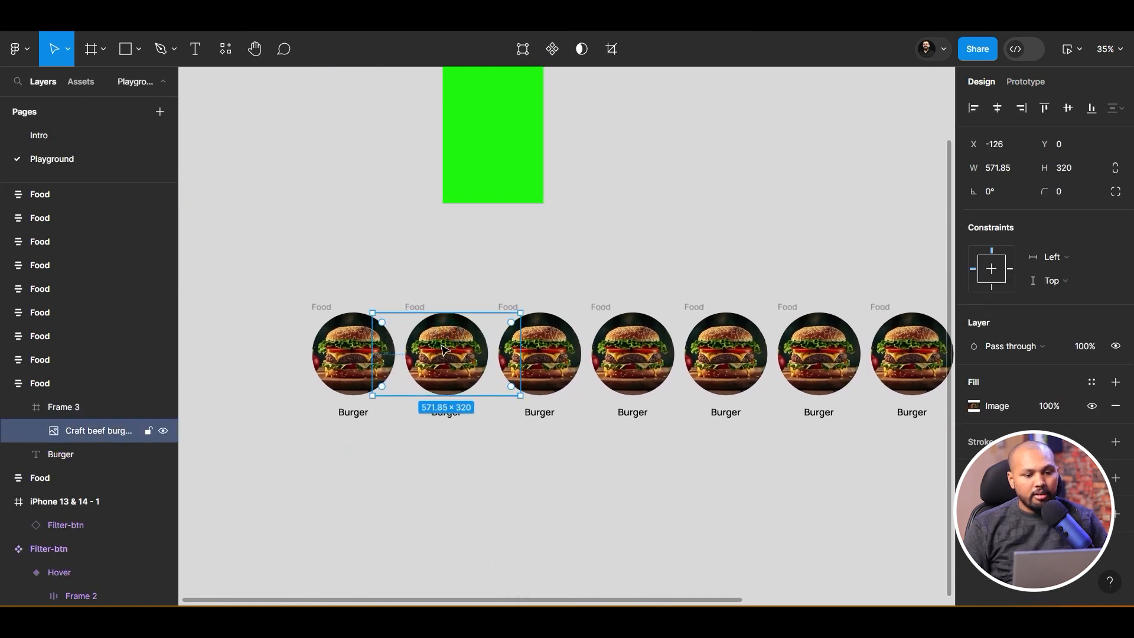
right_click(439, 350)
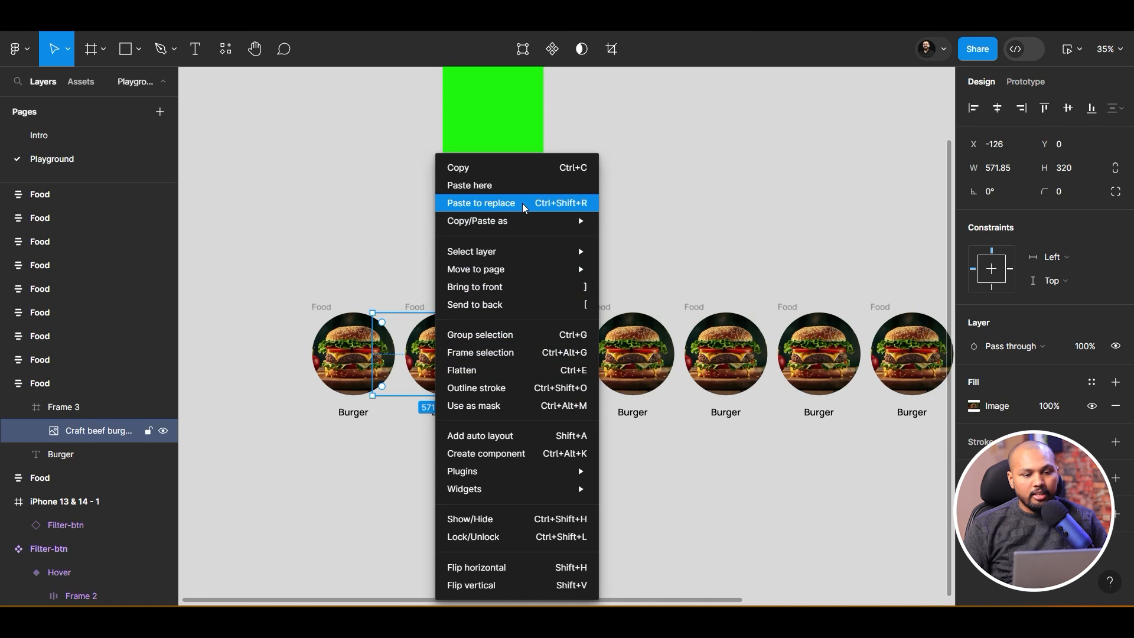
mouse_move(547, 471)
left_click(645, 270)
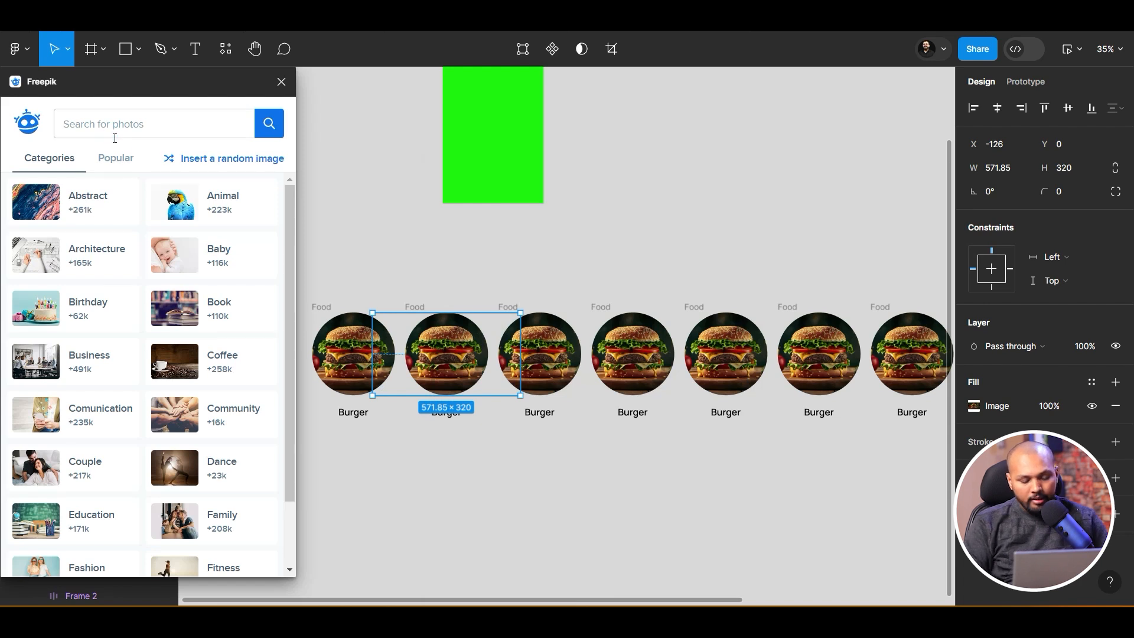
type("Cake")
key("Return")
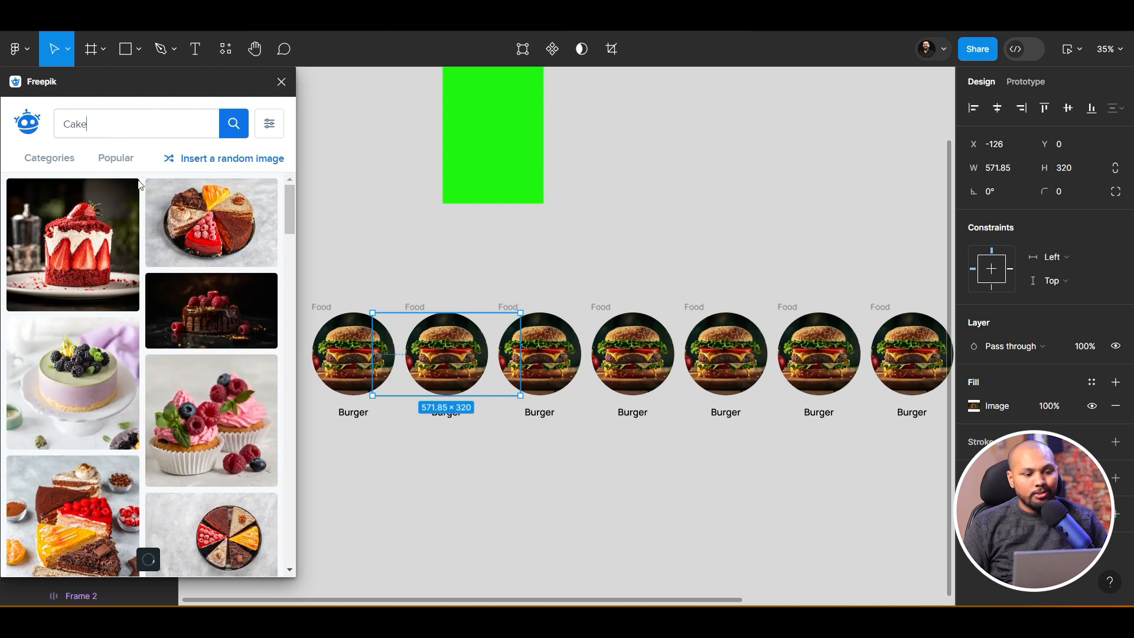
Try the strawberry cake, blackberry cake, macaron and chocolate cake photos in the second circle
left_click(69, 264)
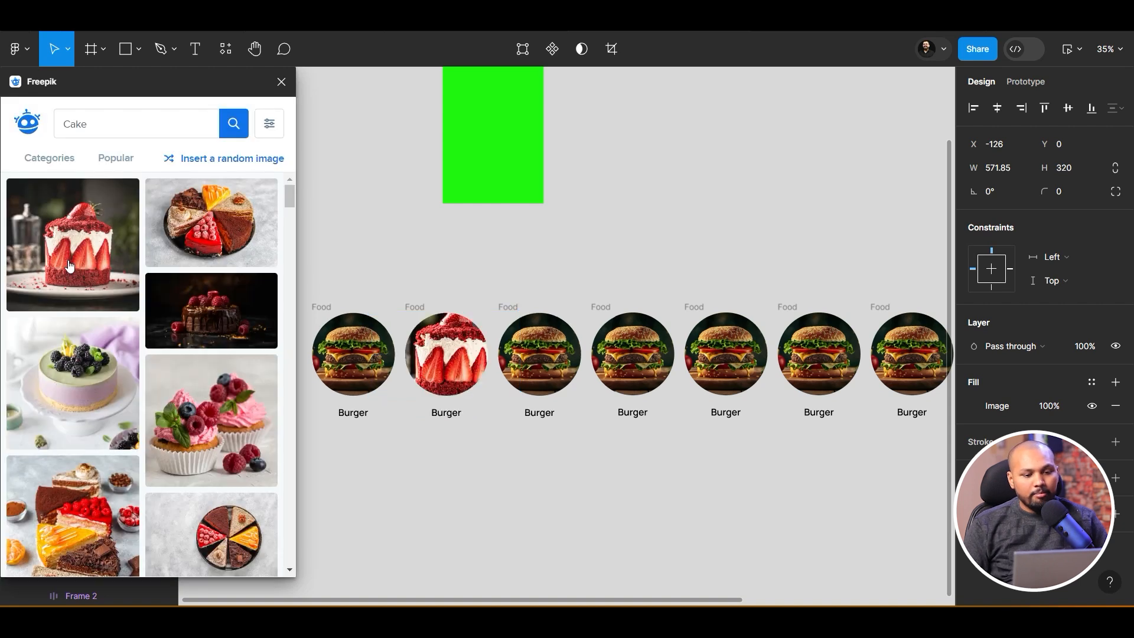
left_click(84, 377)
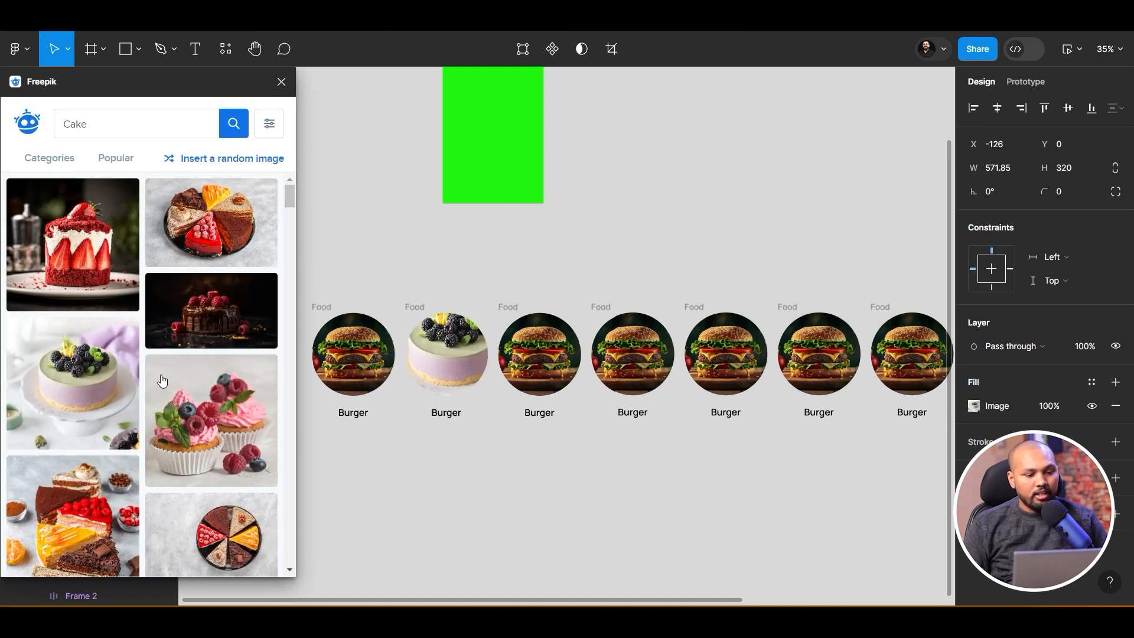
scroll(177, 423, "down", 5)
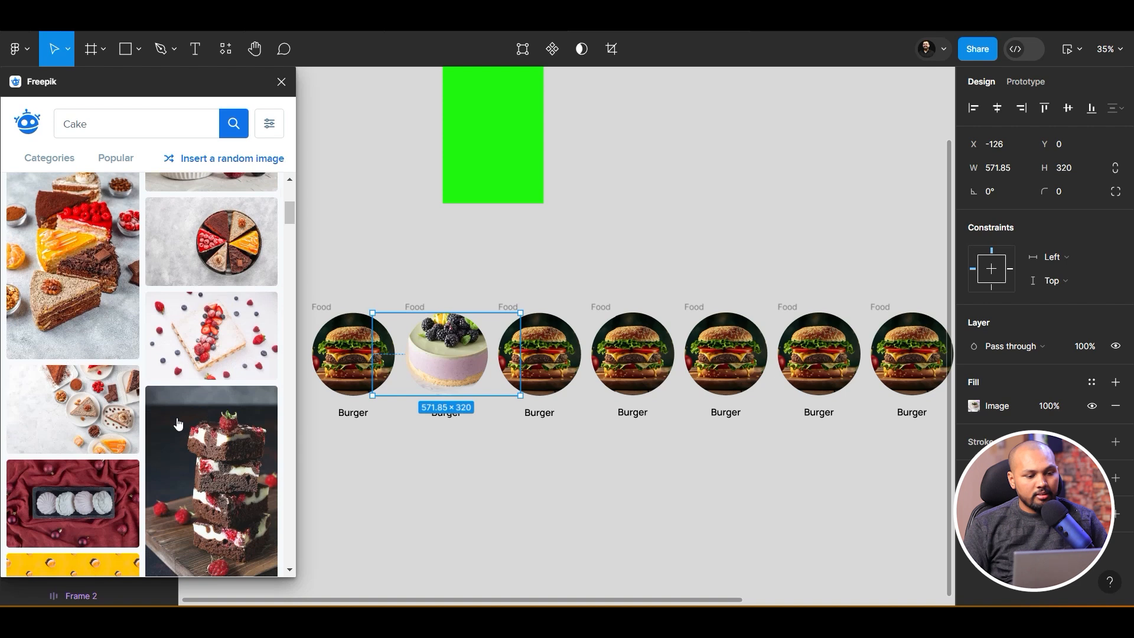
left_click(77, 500)
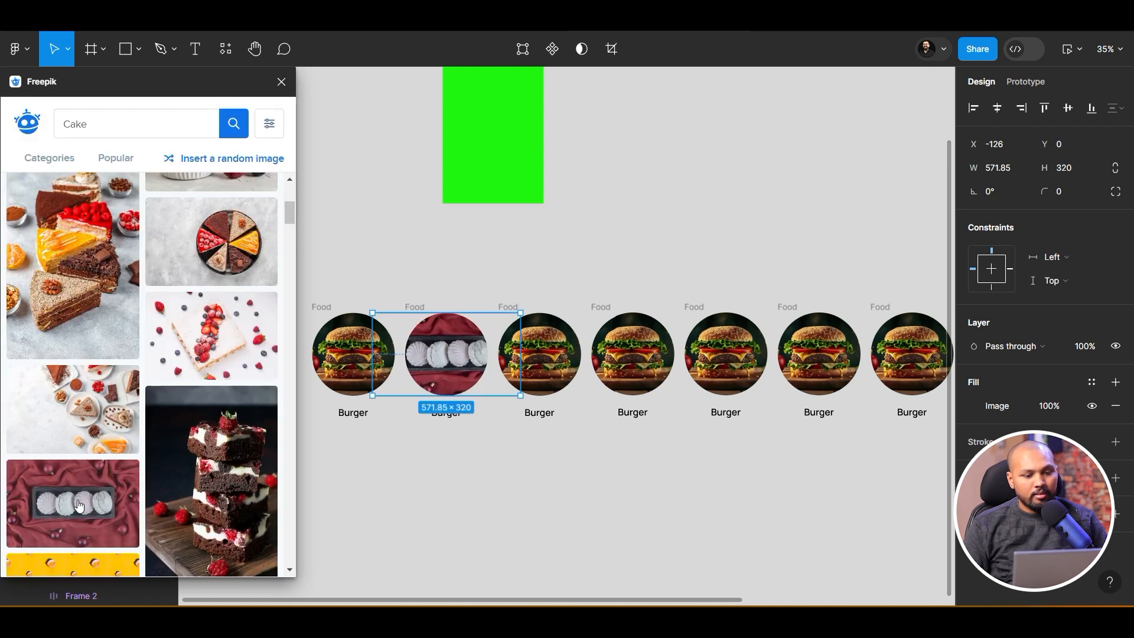
scroll(83, 502, "down", 4)
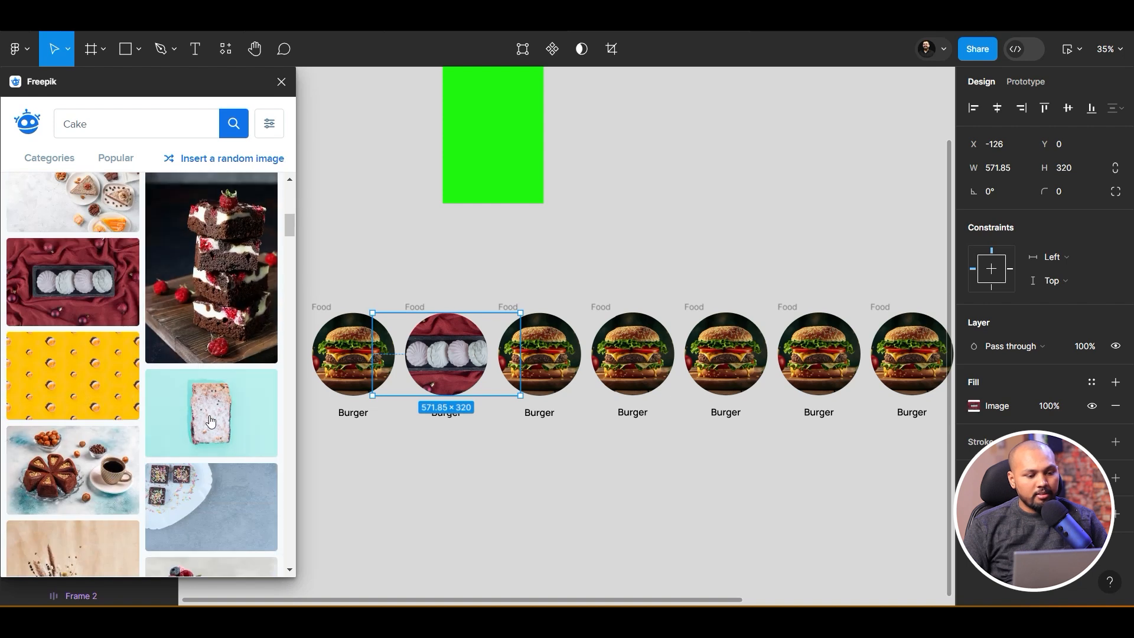
left_click(66, 476)
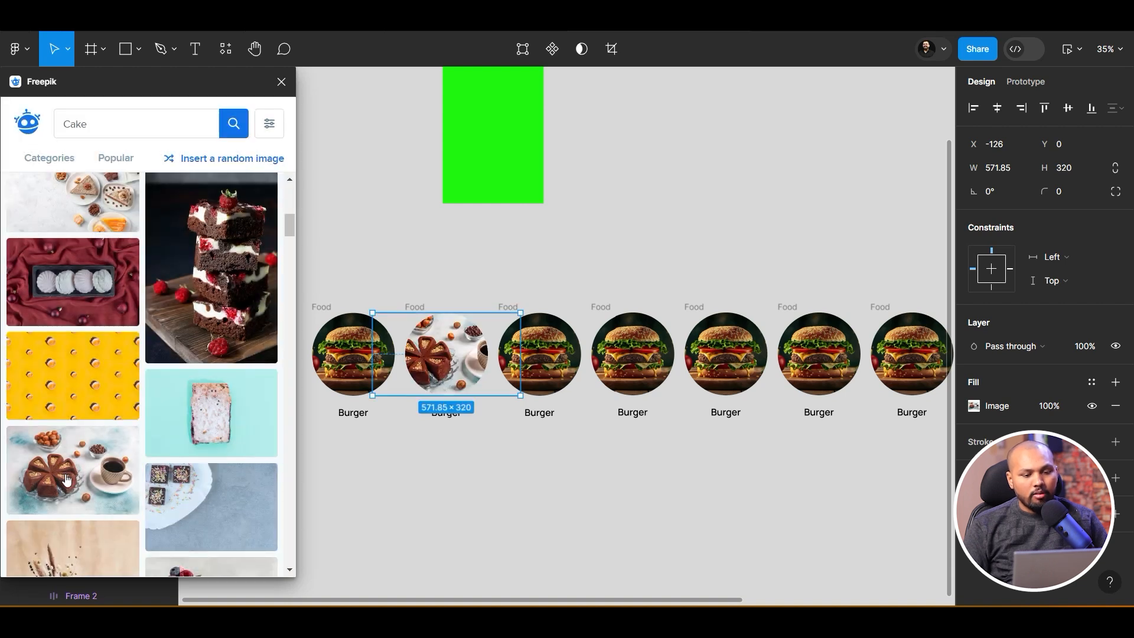
Fill the second circle with the photo of the chocolate-drip cake on a stand
scroll(132, 425, "down", 5)
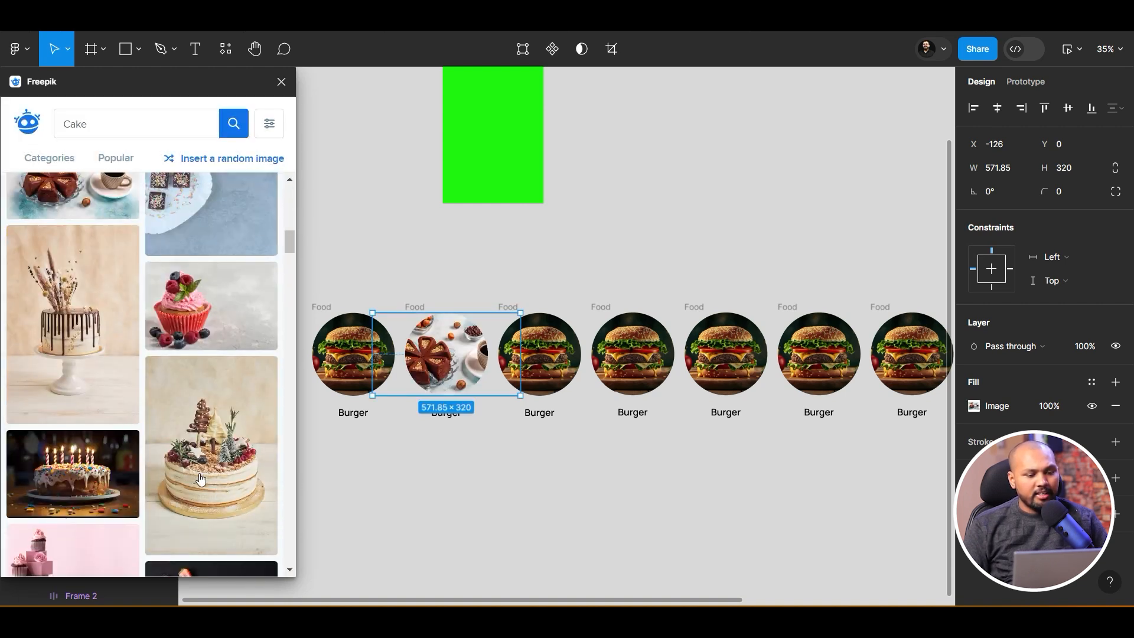
left_click(109, 327)
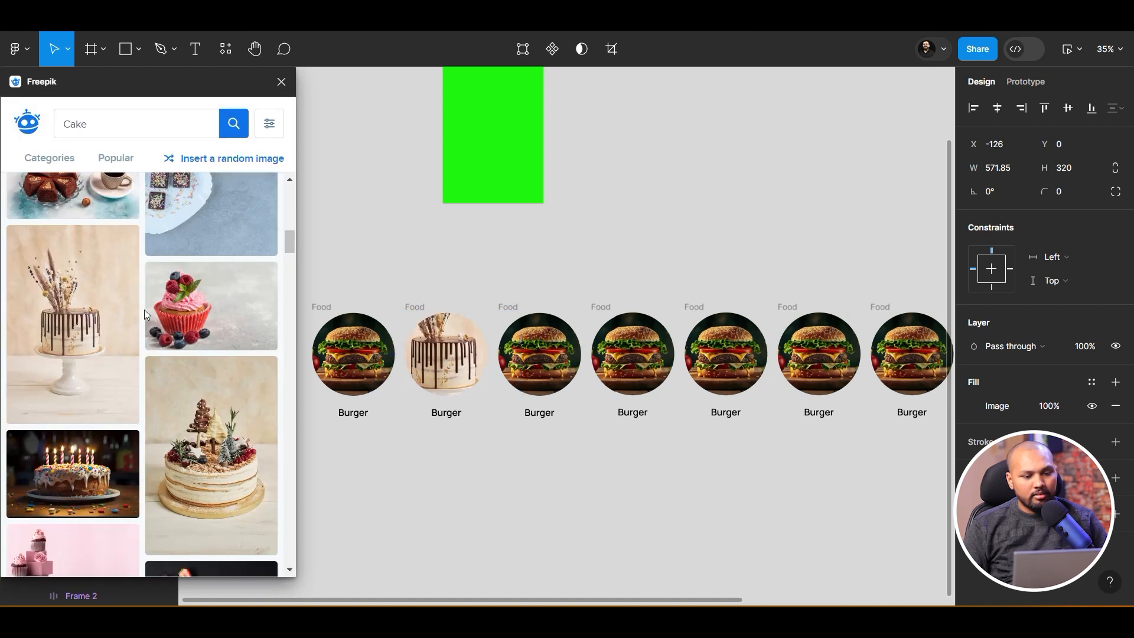
Search Freepik for "Noodles" and replace the third item's burger photo, trying the red bowl and then the dark bowl of noodles
left_click(544, 338)
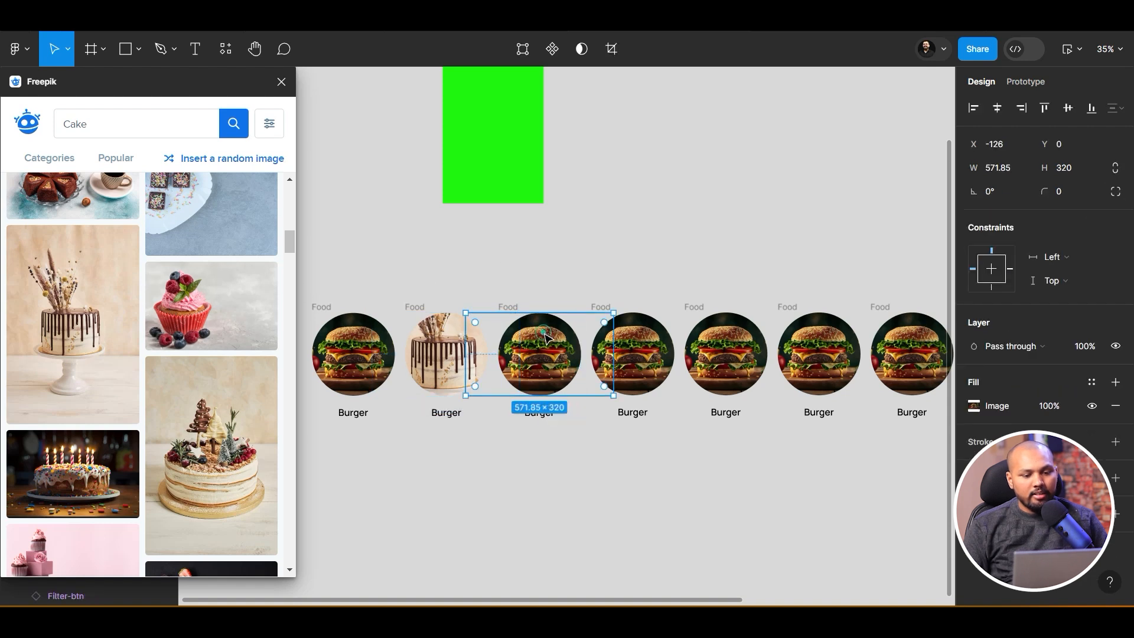
double_click(117, 123)
key("BackSpace")
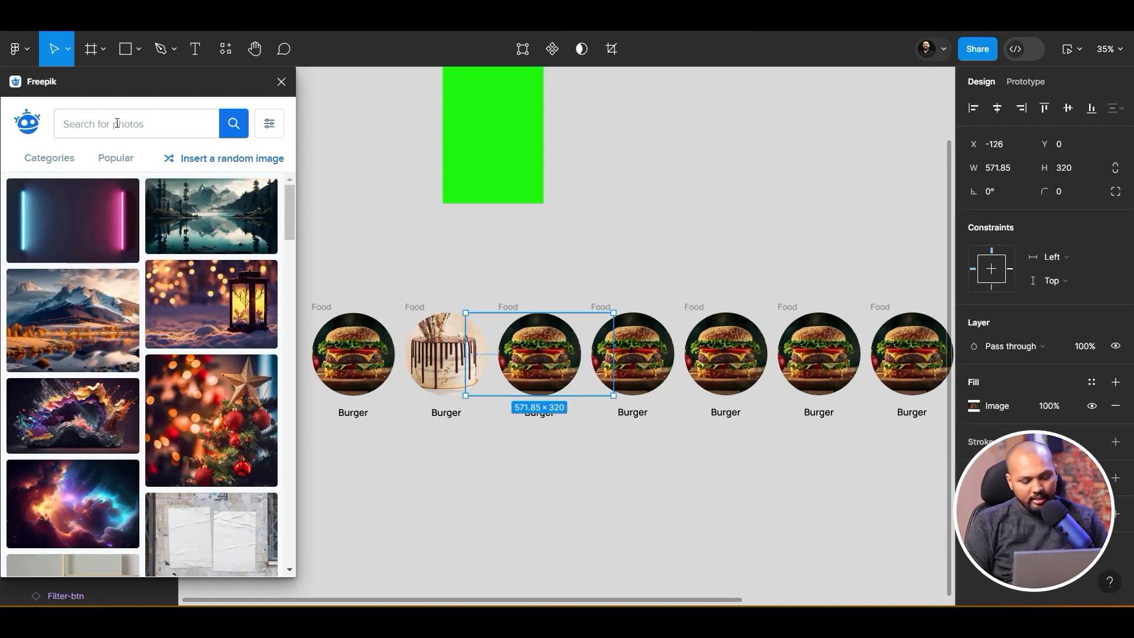
type("No")
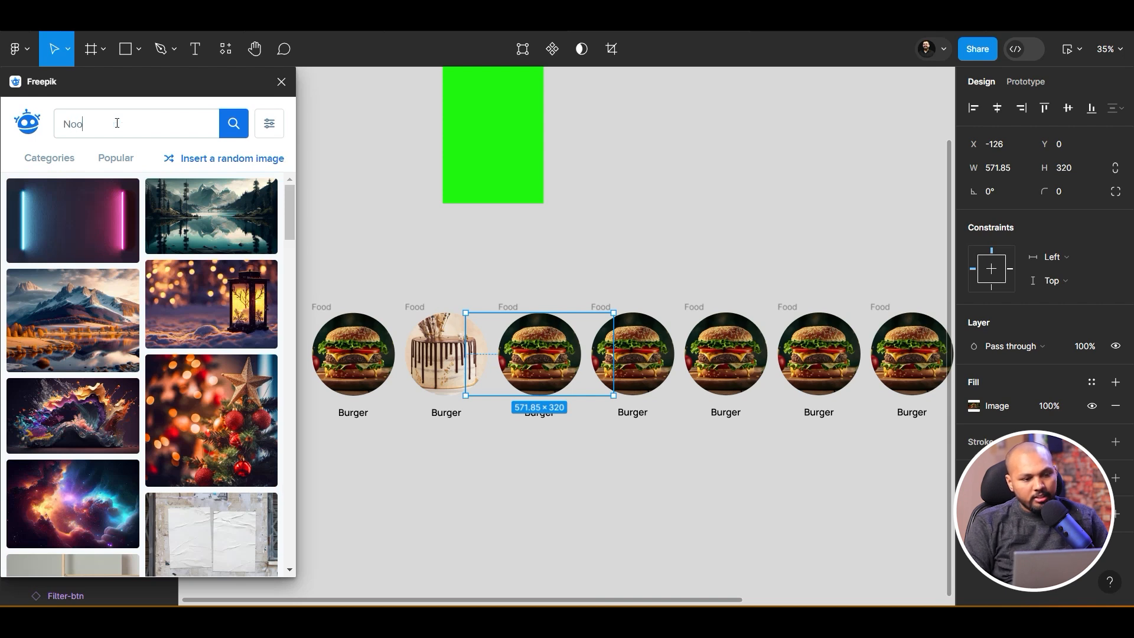
type("o")
key("BackSpace")
type("dles")
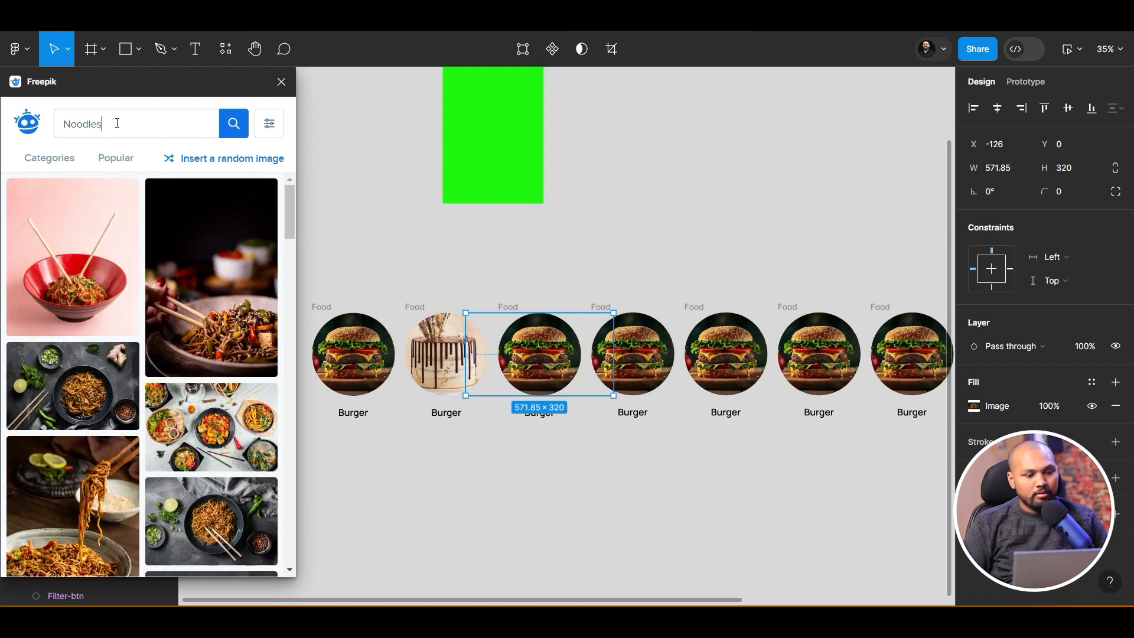
left_click(98, 260)
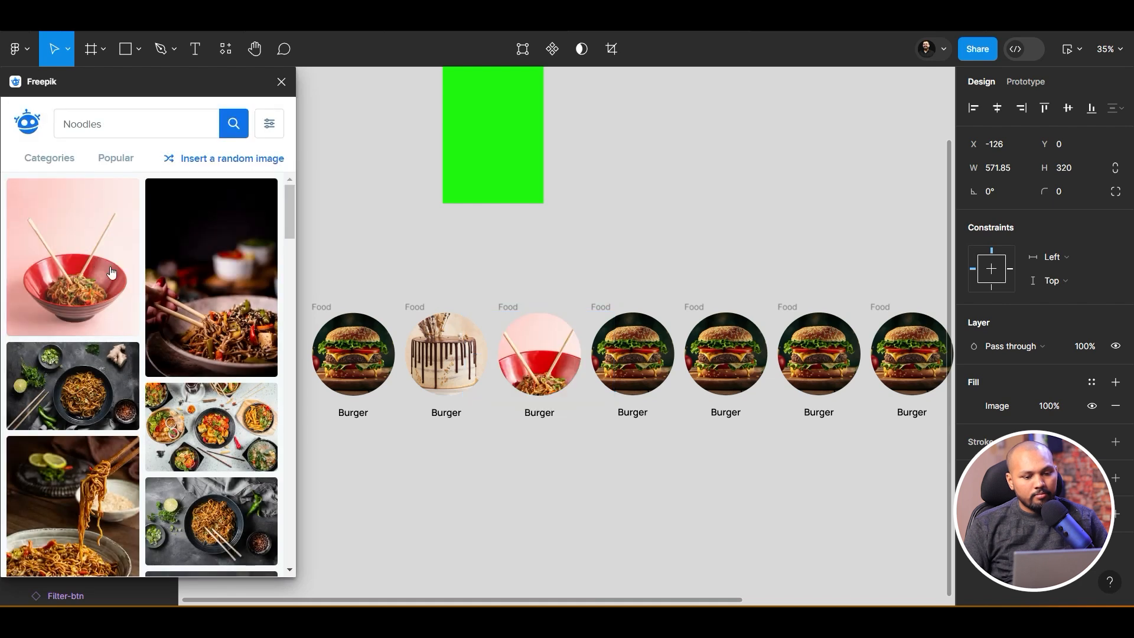
left_click(90, 396)
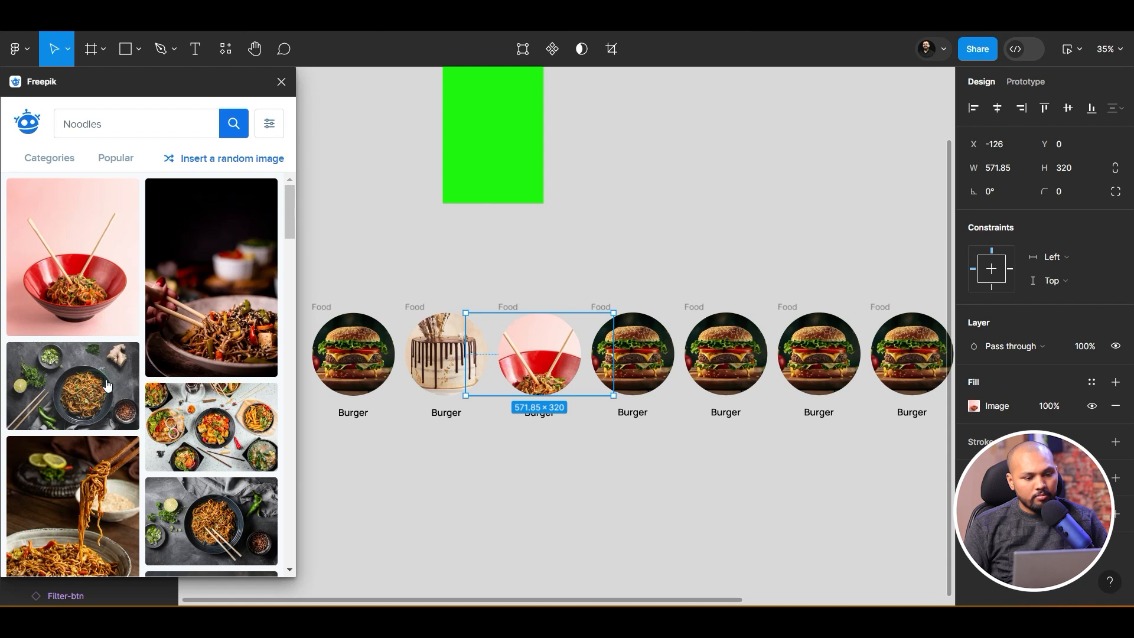
Fill the third circle with the photo of noodles in a dark bowl and select the fourth item's burger photo
left_click(112, 385)
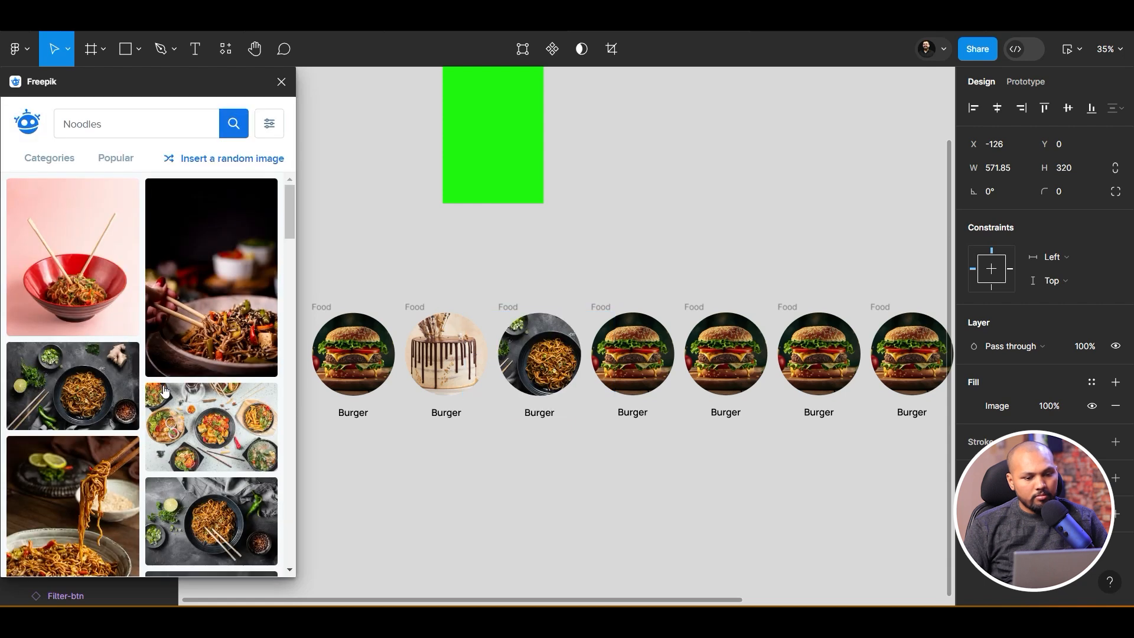
left_click(639, 361)
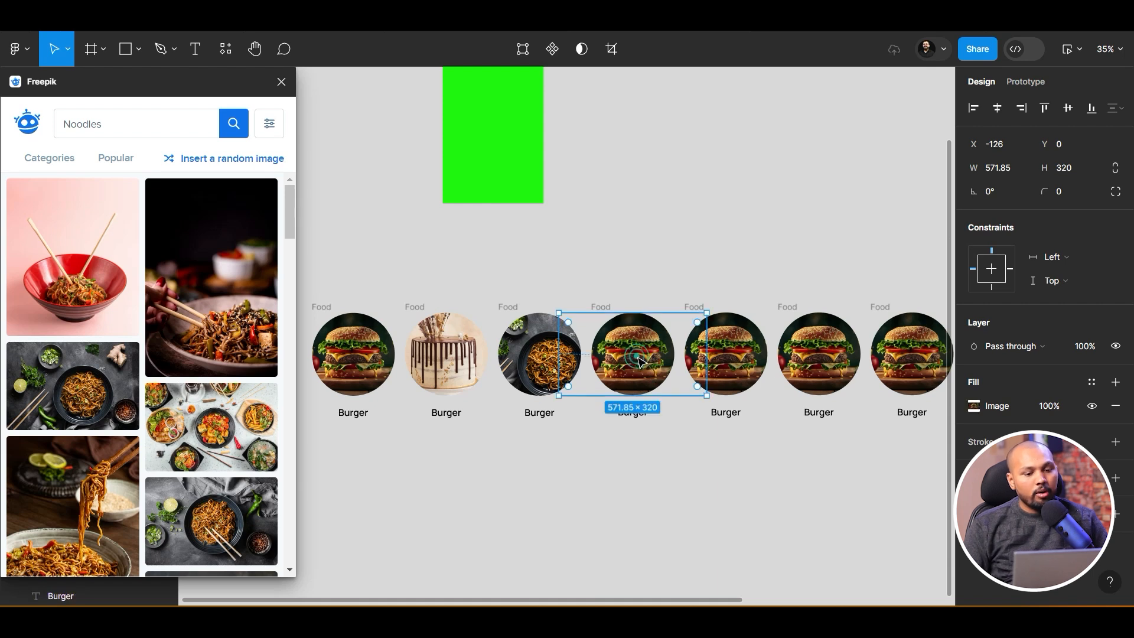
Search the Freepik plugin for "Chole"
double_click(119, 125)
key("BackSpace")
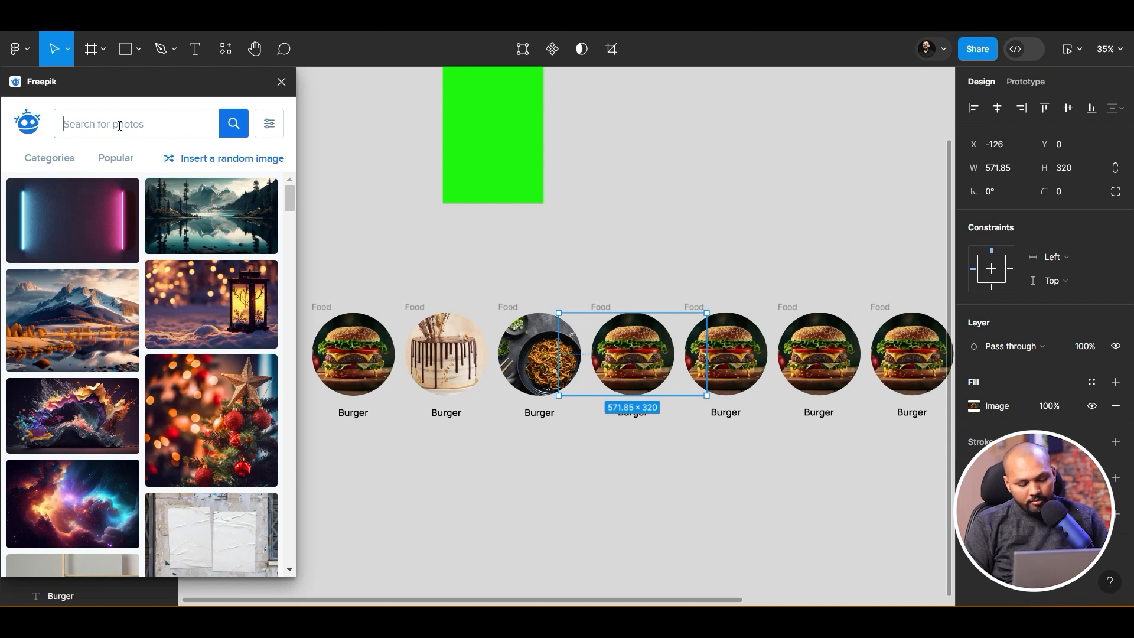
type("c")
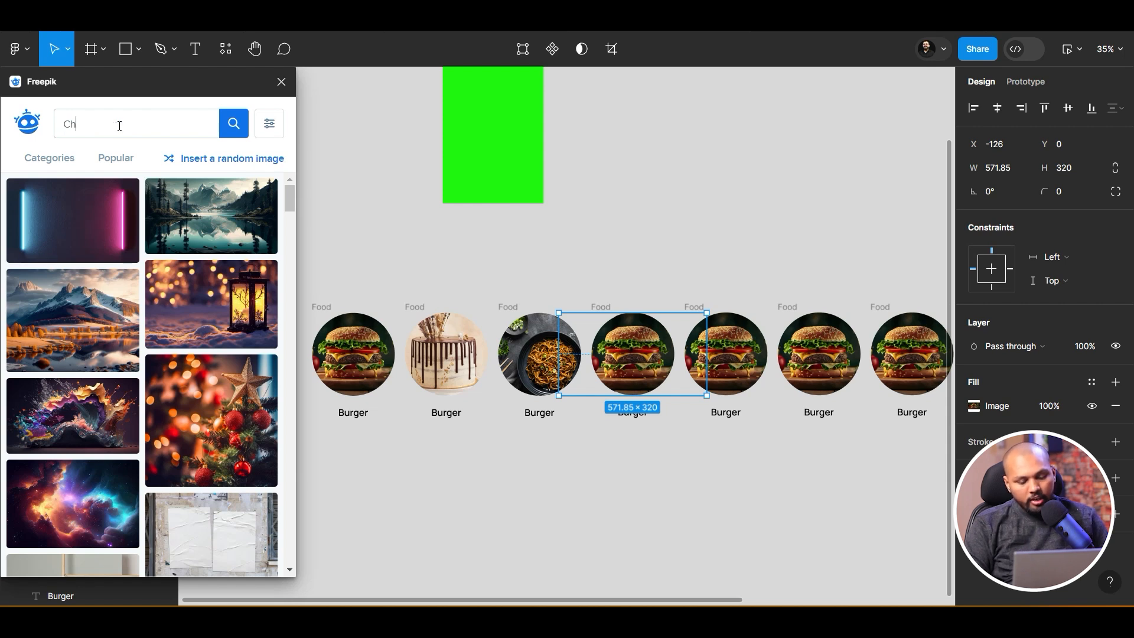
key("Return")
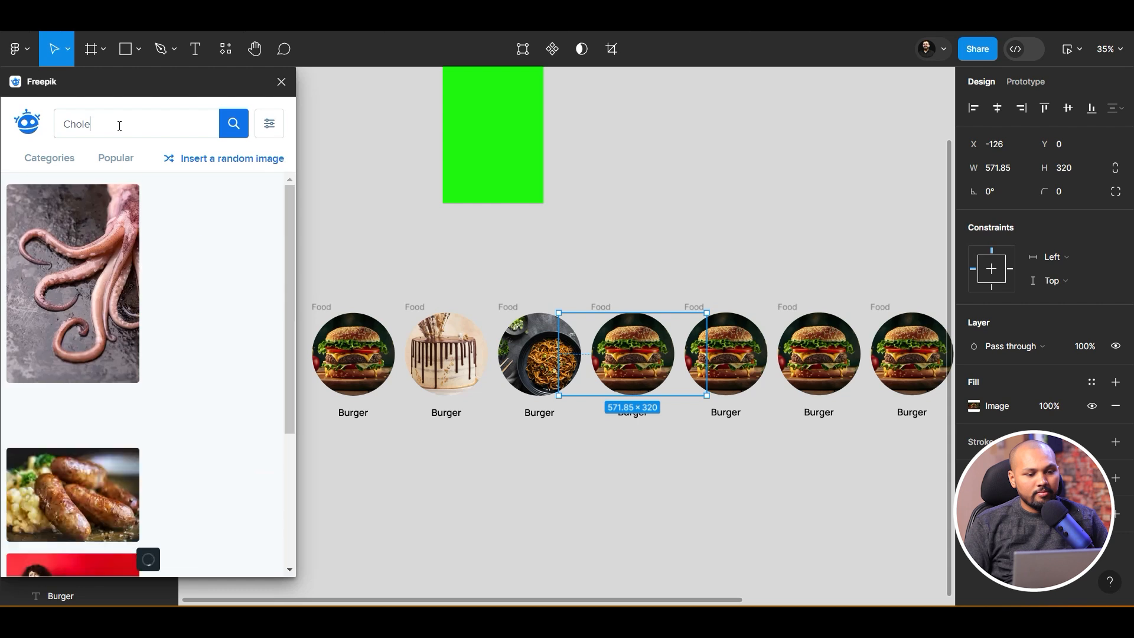
Search Freepik for "Food" and "Fast food" and look through the photos for a dish
key("ctrl+a")
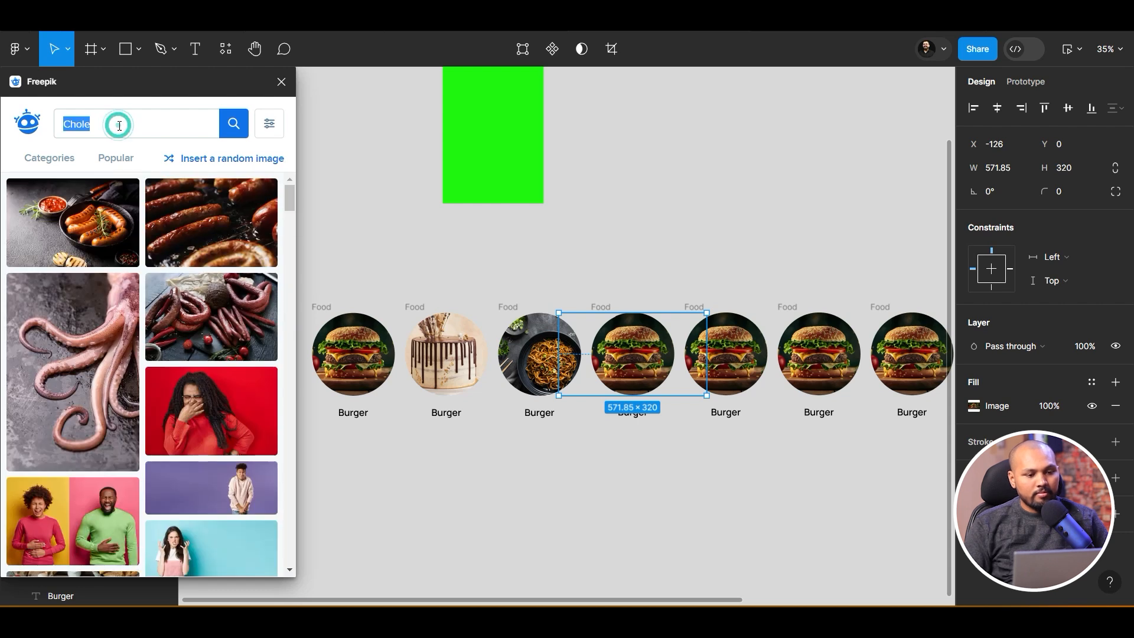
key("BackSpace")
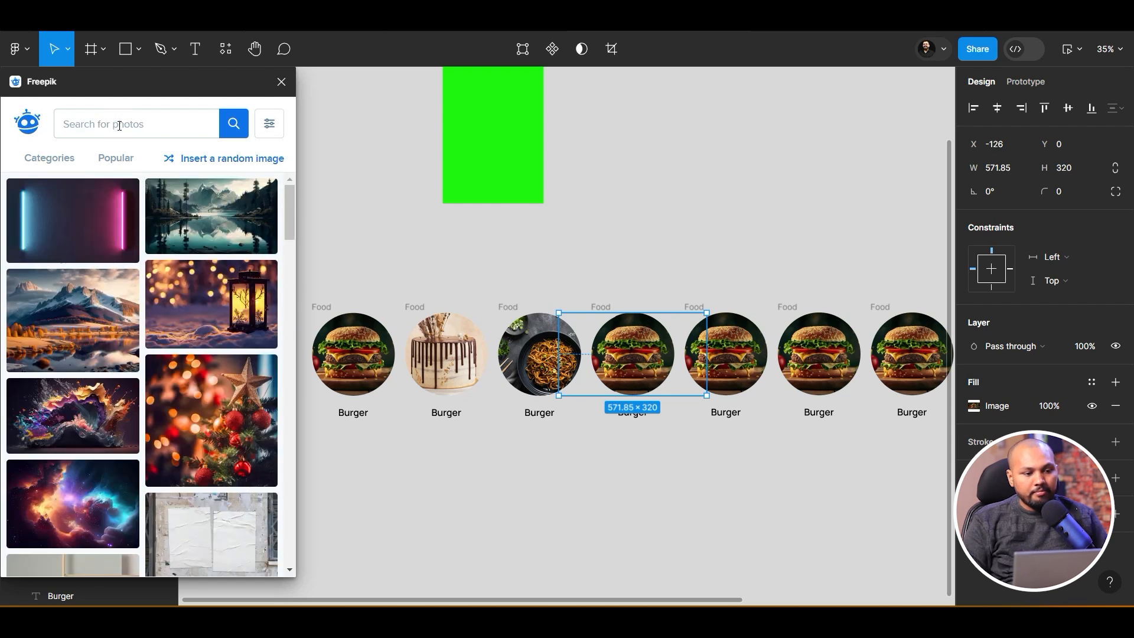
type("Food")
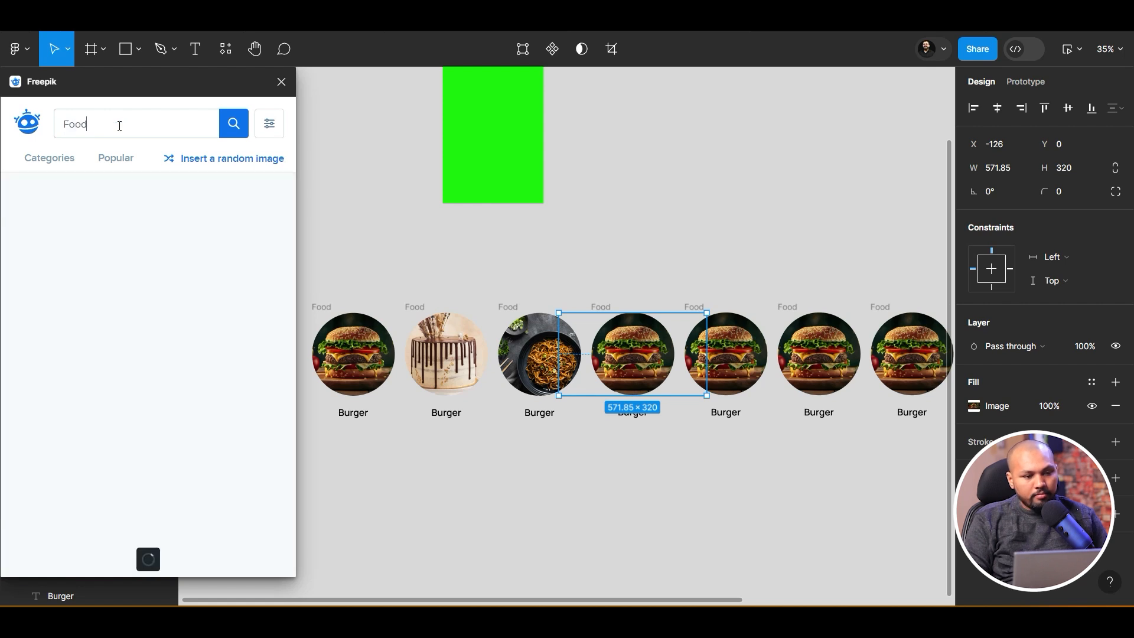
key("BackSpace")
type("ast")
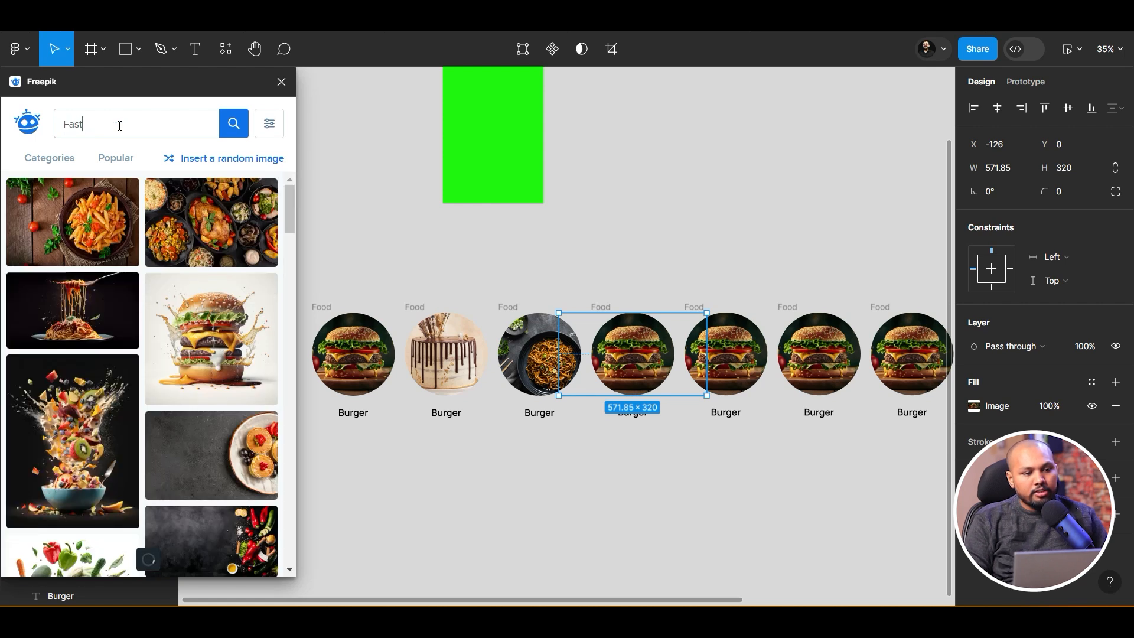
type(" food")
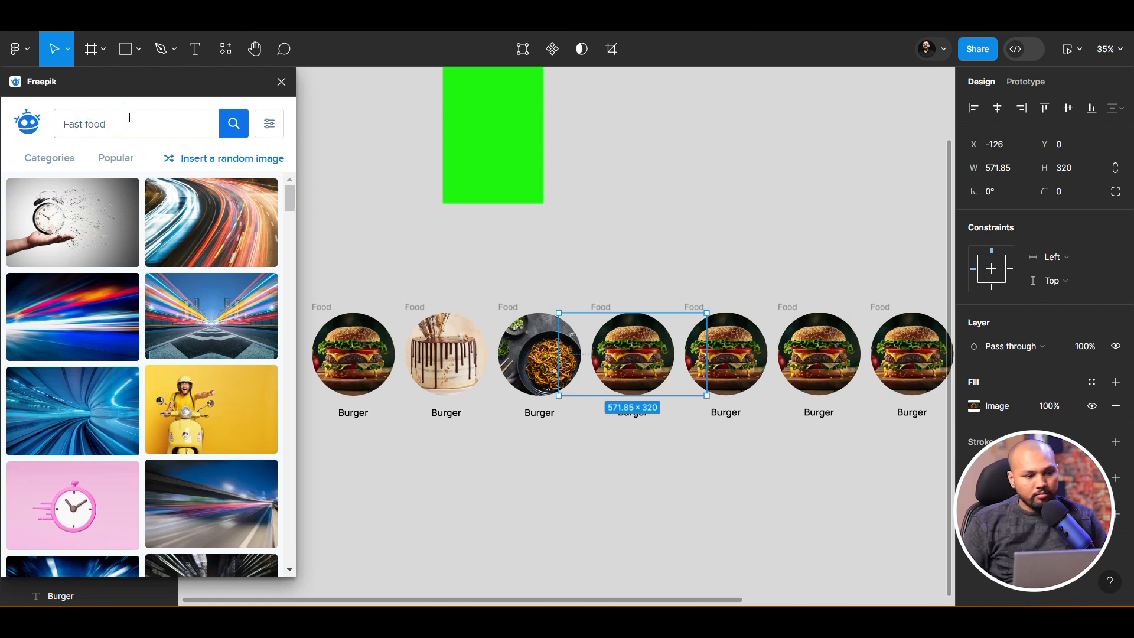
scroll(162, 379, "down", 5)
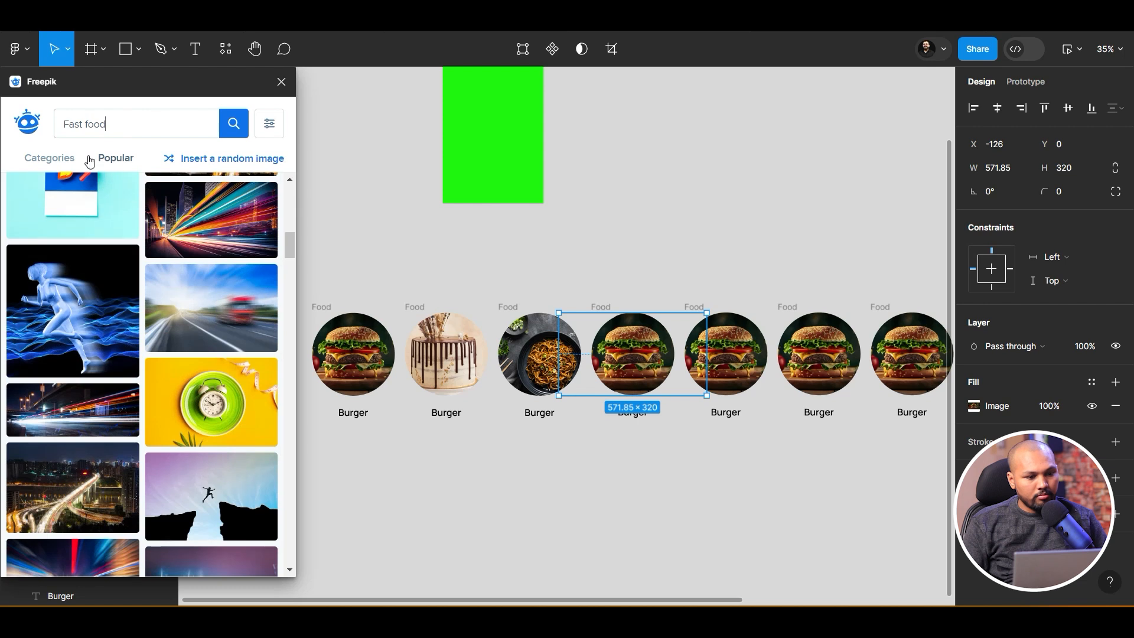
double_click(88, 126)
key("BackSpace")
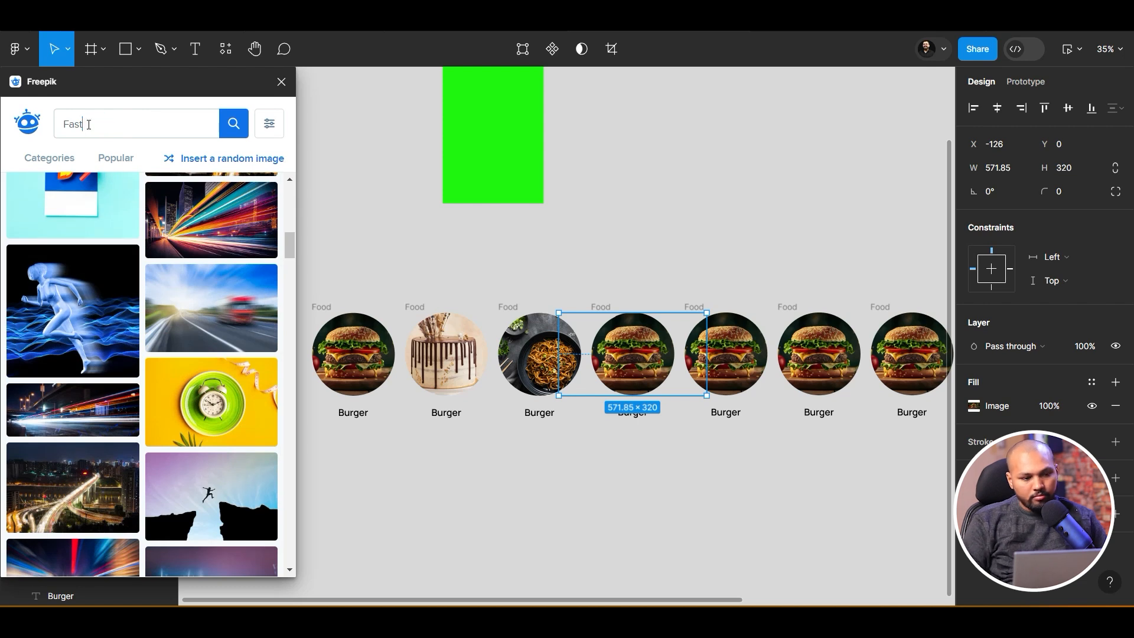
key("BackSpace")
type("FG")
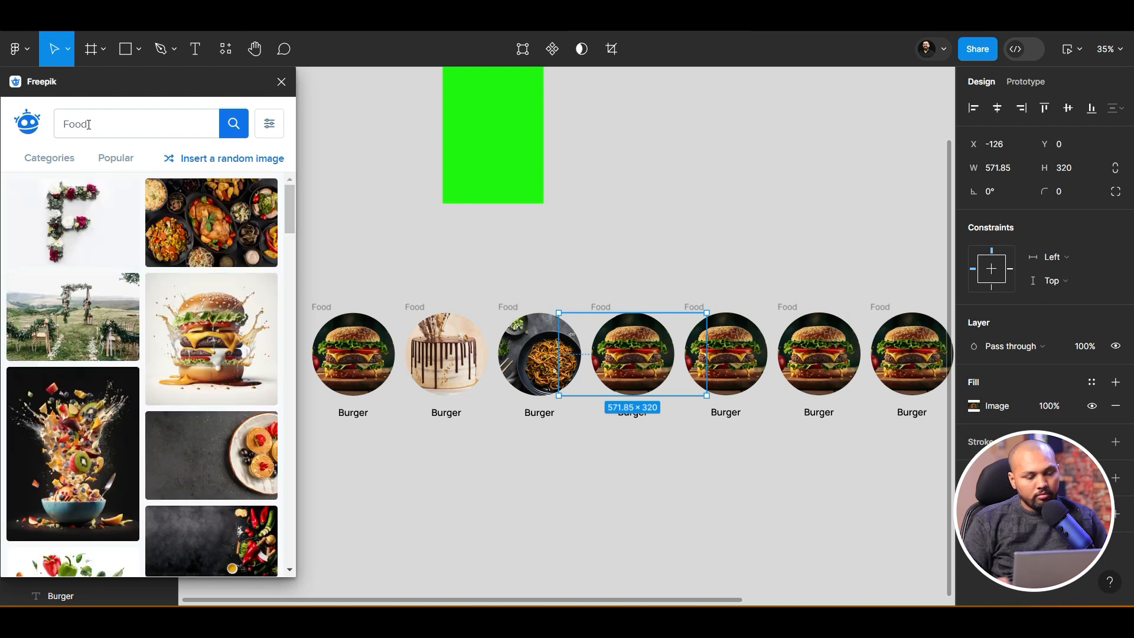
Search Freepik for "Chinese food" and try the red Chinese calligraphy photo in the fourth circle
double_click(107, 118)
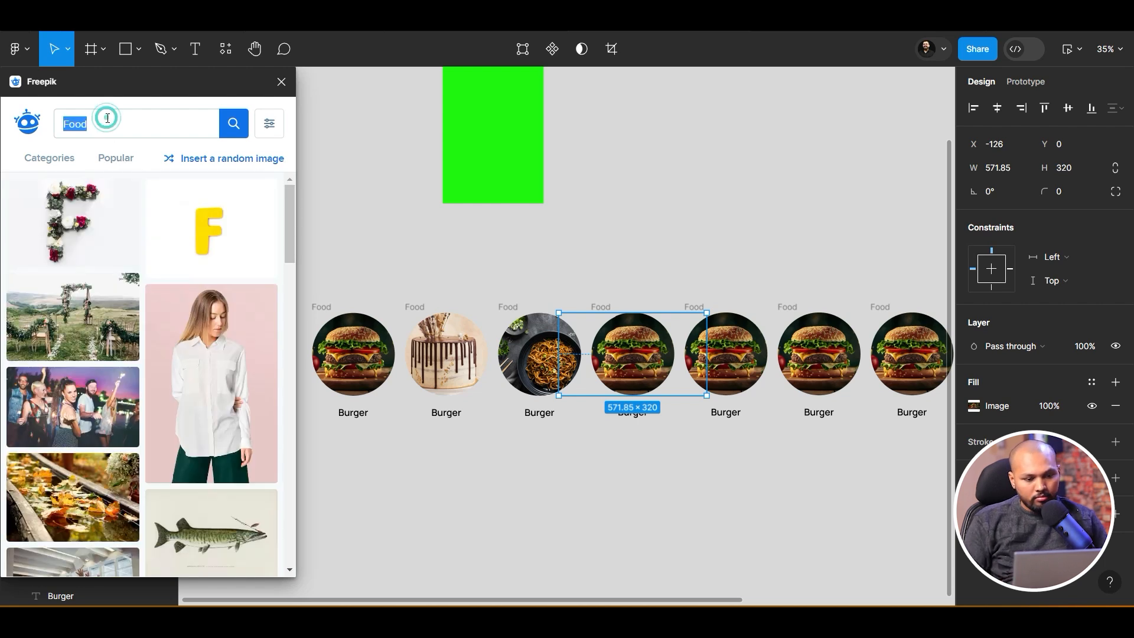
type("c")
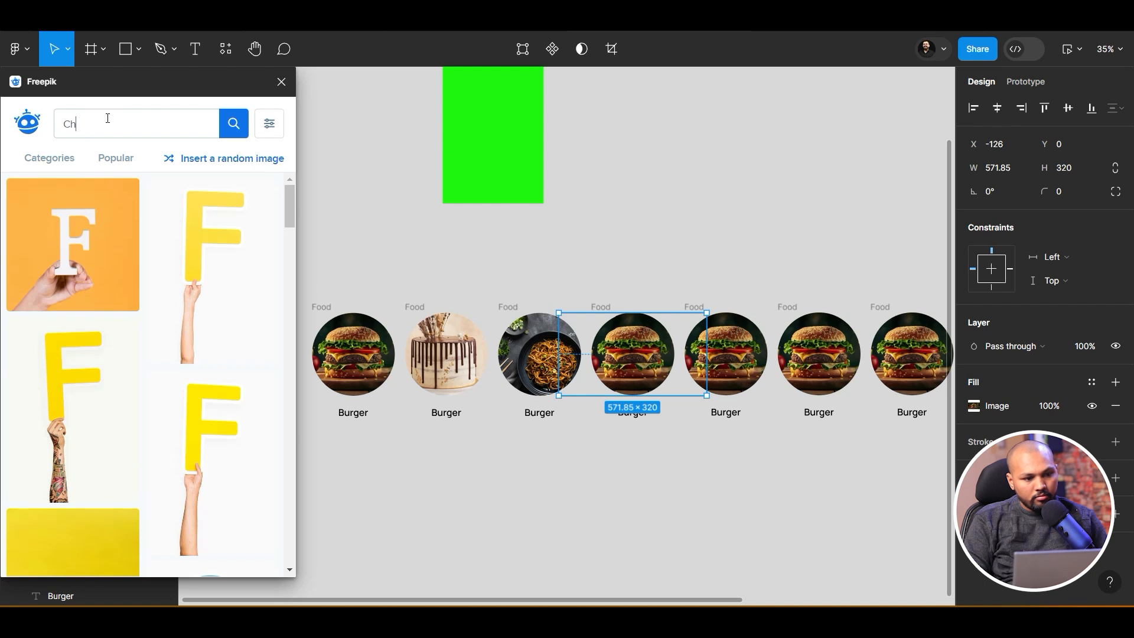
type("hinese food")
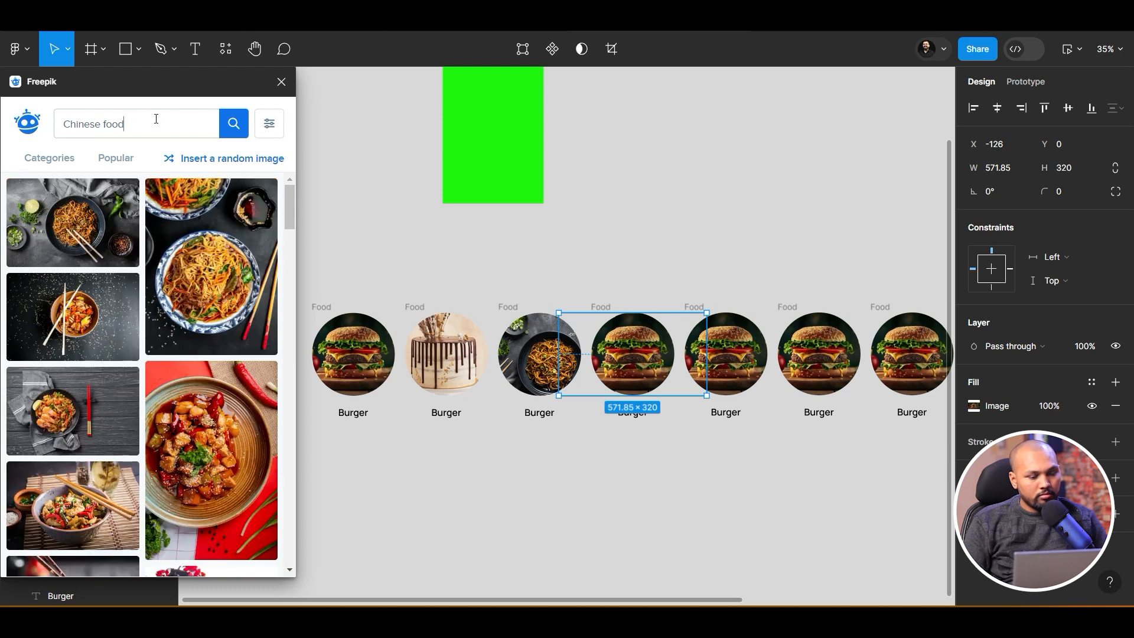
left_click(230, 294)
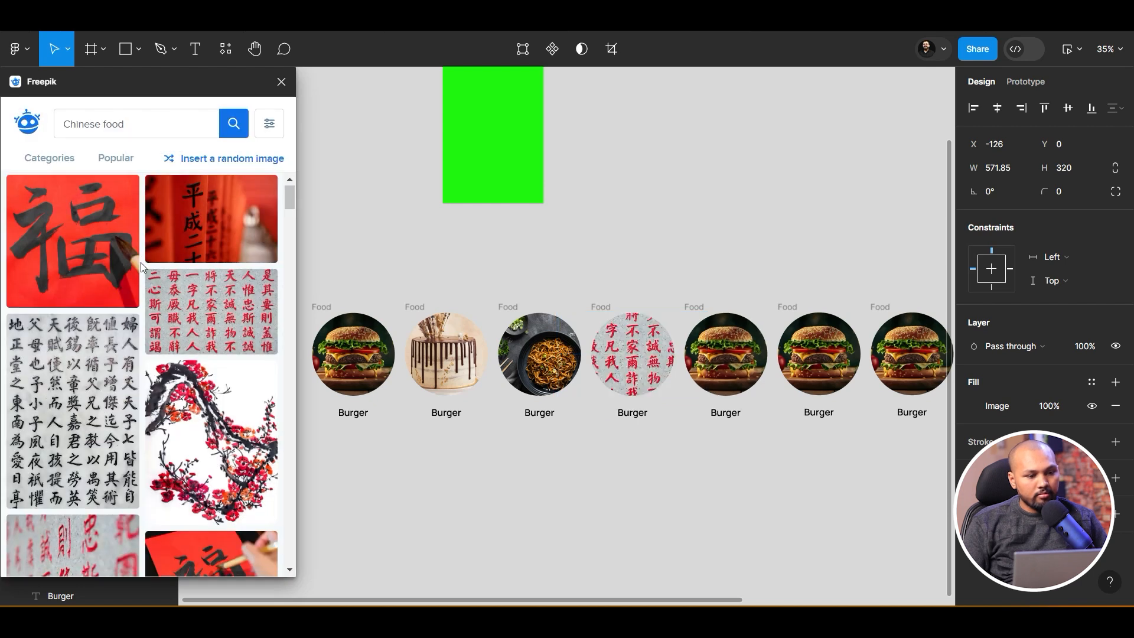
scroll(140, 263, "down", 3)
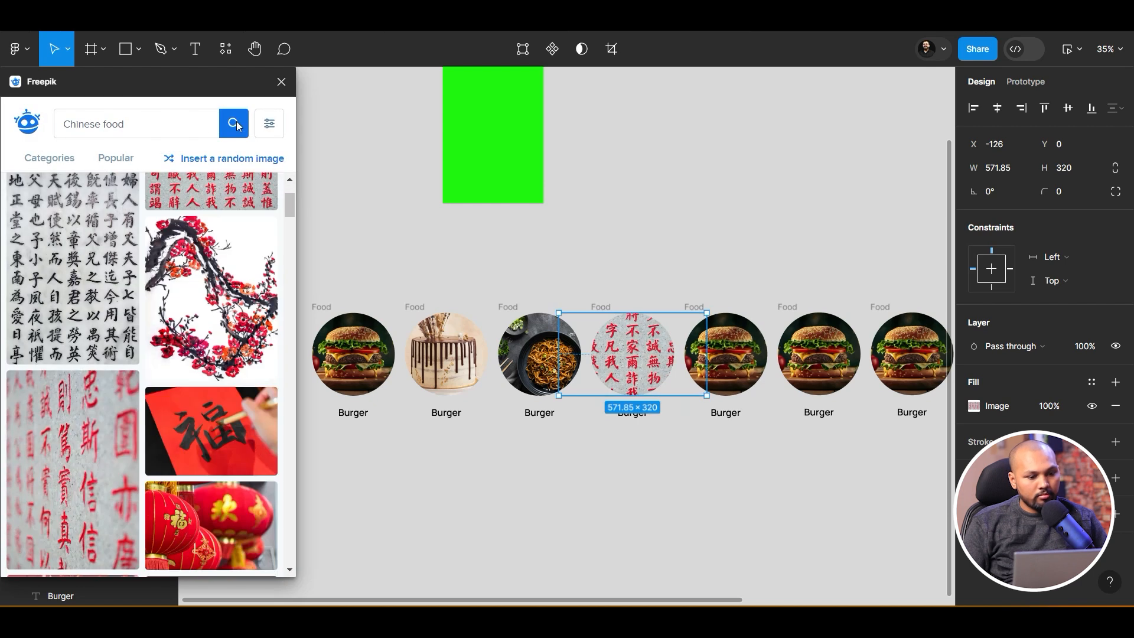
Search Freepik for "Chinese cousine" and fill the fourth circle with the noodles in a blue-and-white bowl
double_click(112, 123)
type("cu")
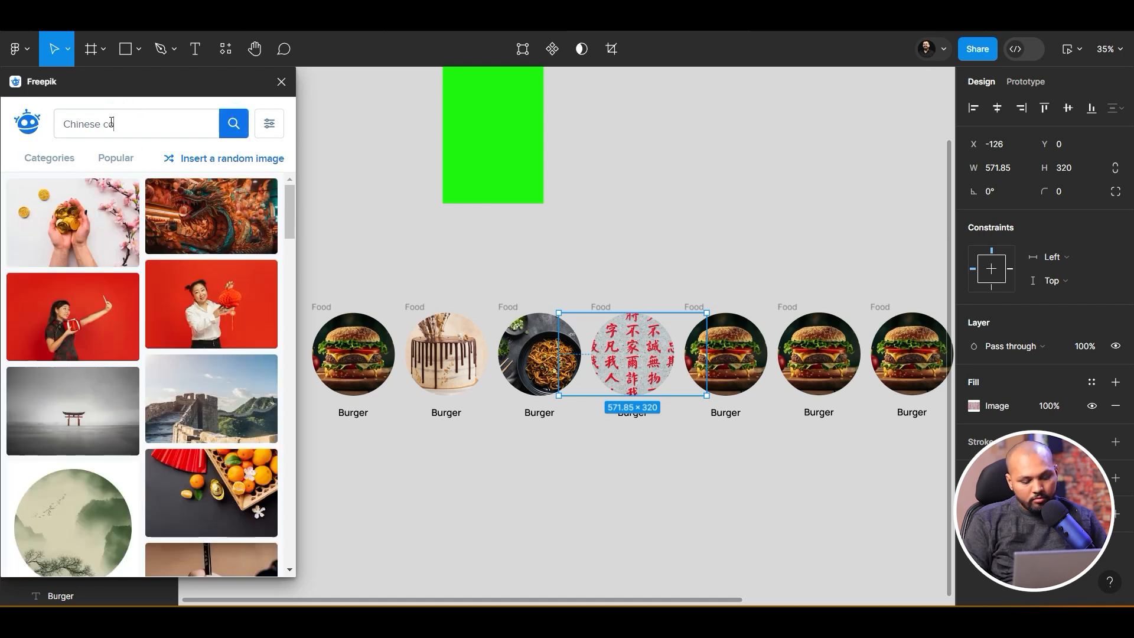
type("se")
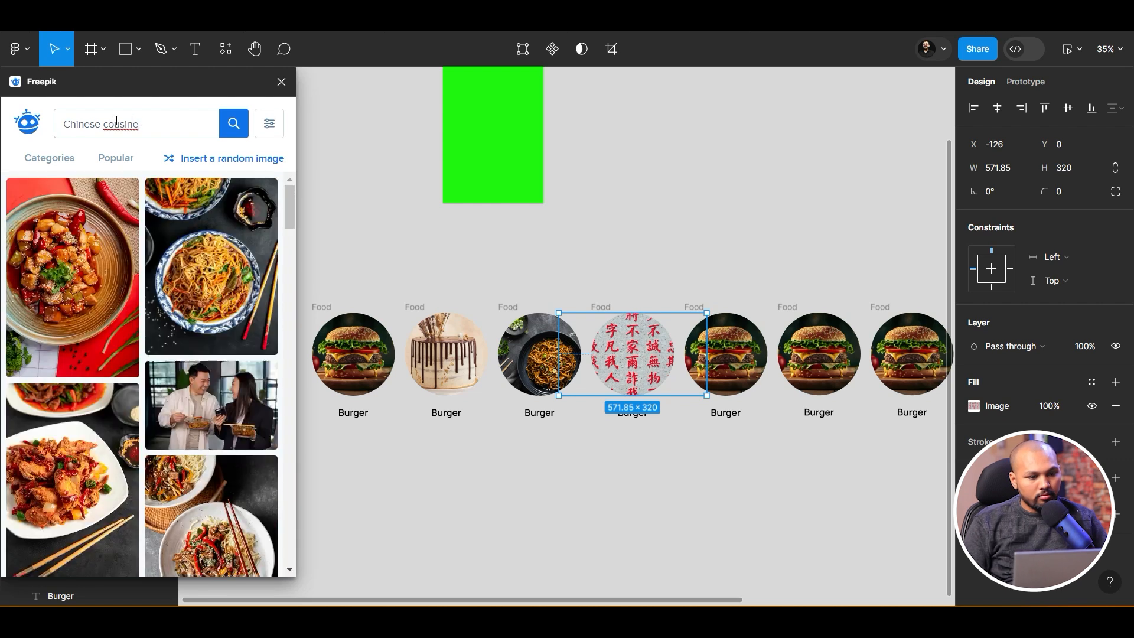
left_click(215, 284)
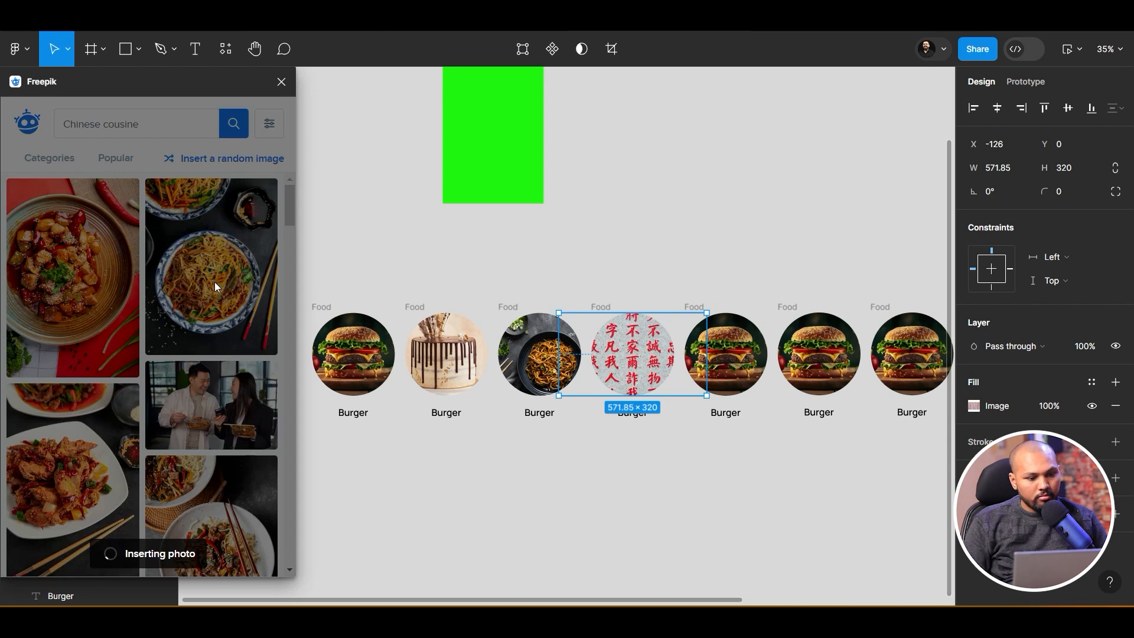
Replace the fifth item's burger photo with the white plate of stir-fried noodles and red peppers
left_click(731, 353)
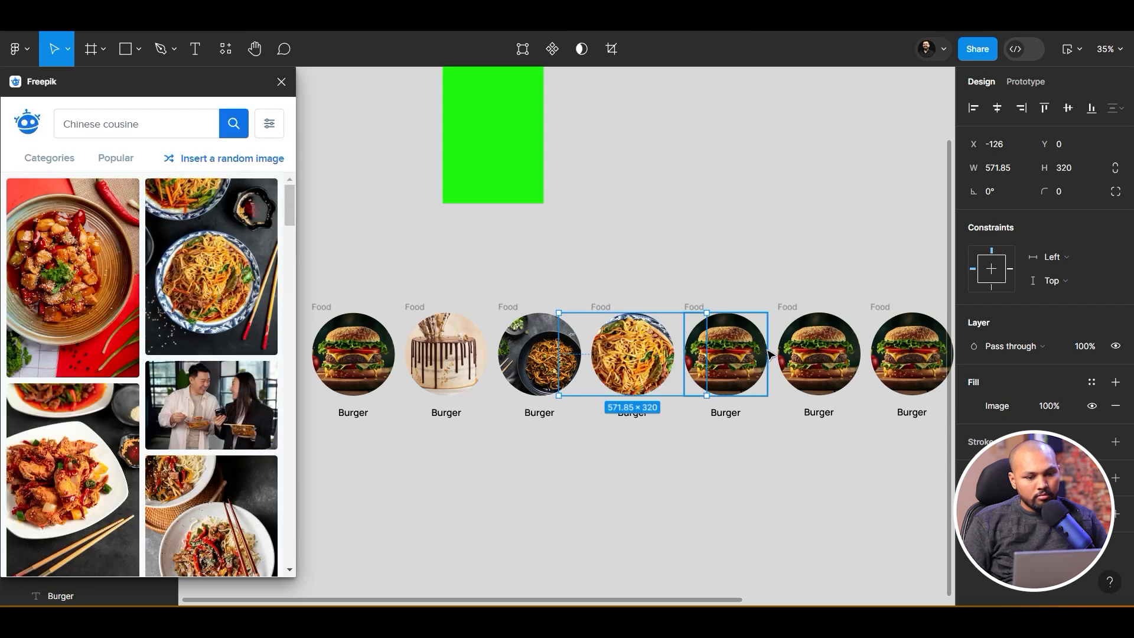
double_click(731, 352)
scroll(142, 502, "down", 3)
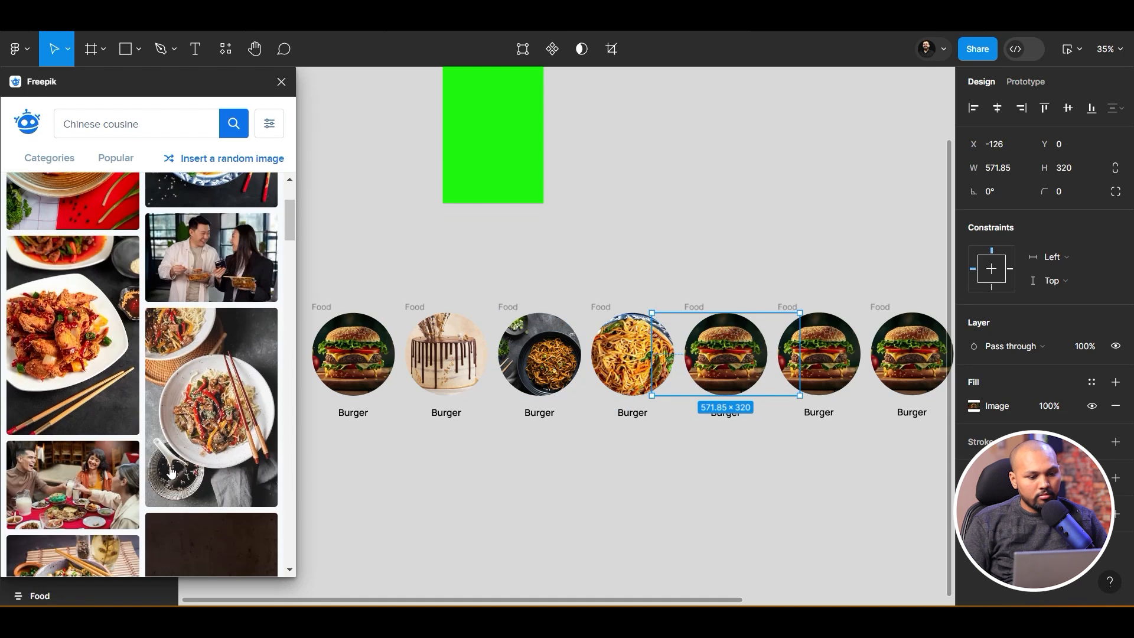
left_click(205, 394)
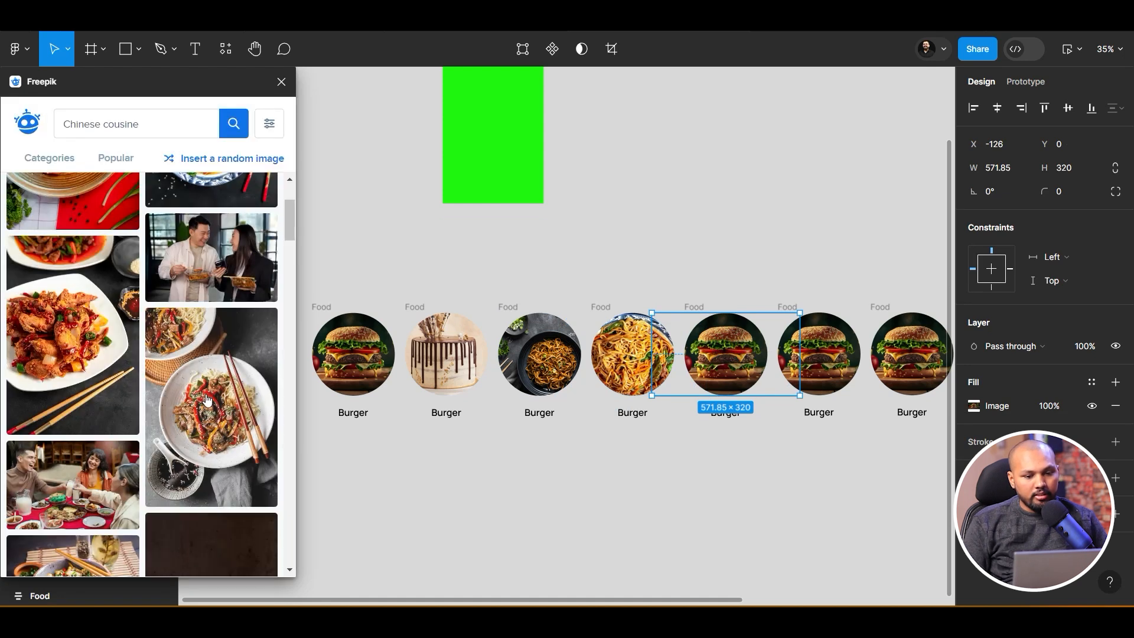
Replace the sixth item's burger photo with the fried rice dish served with red chopsticks
double_click(833, 354)
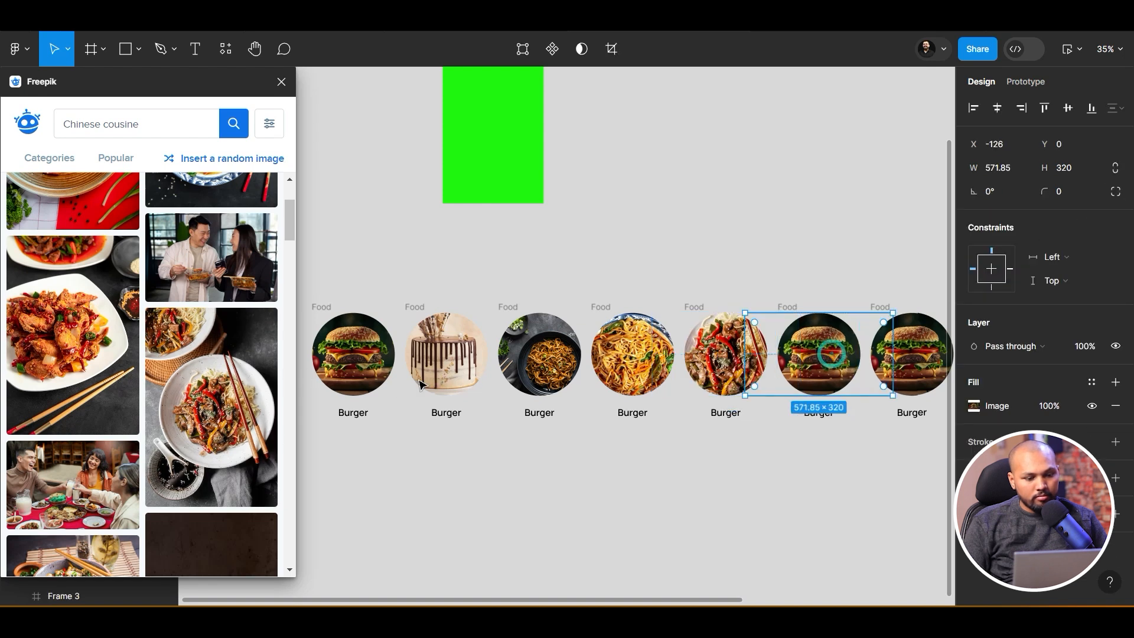
scroll(210, 395, "down", 10)
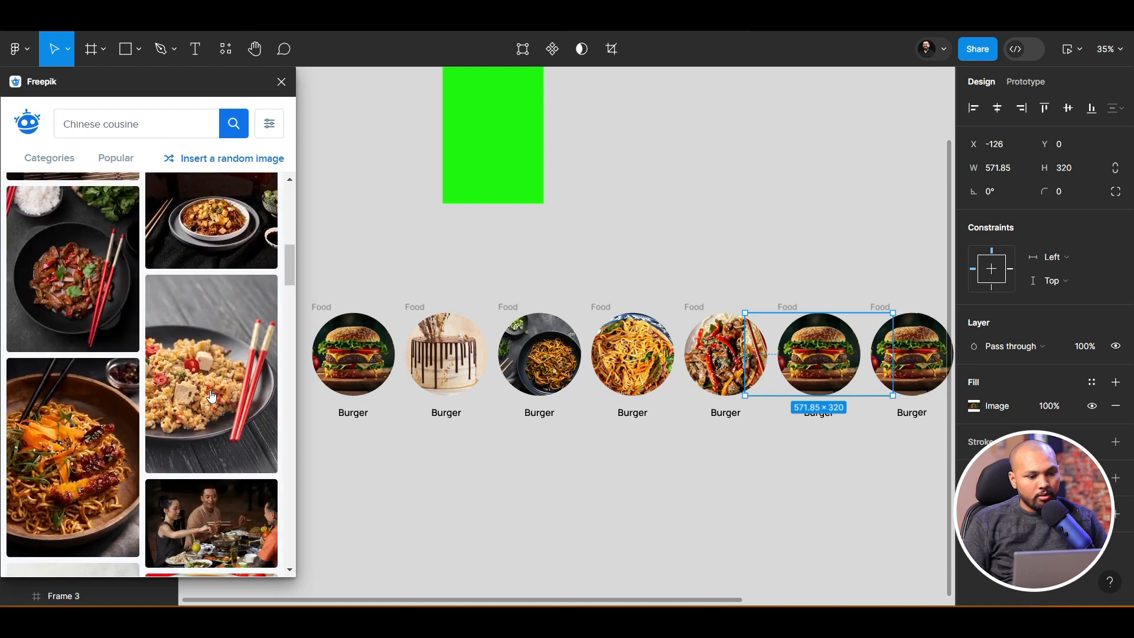
left_click(211, 395)
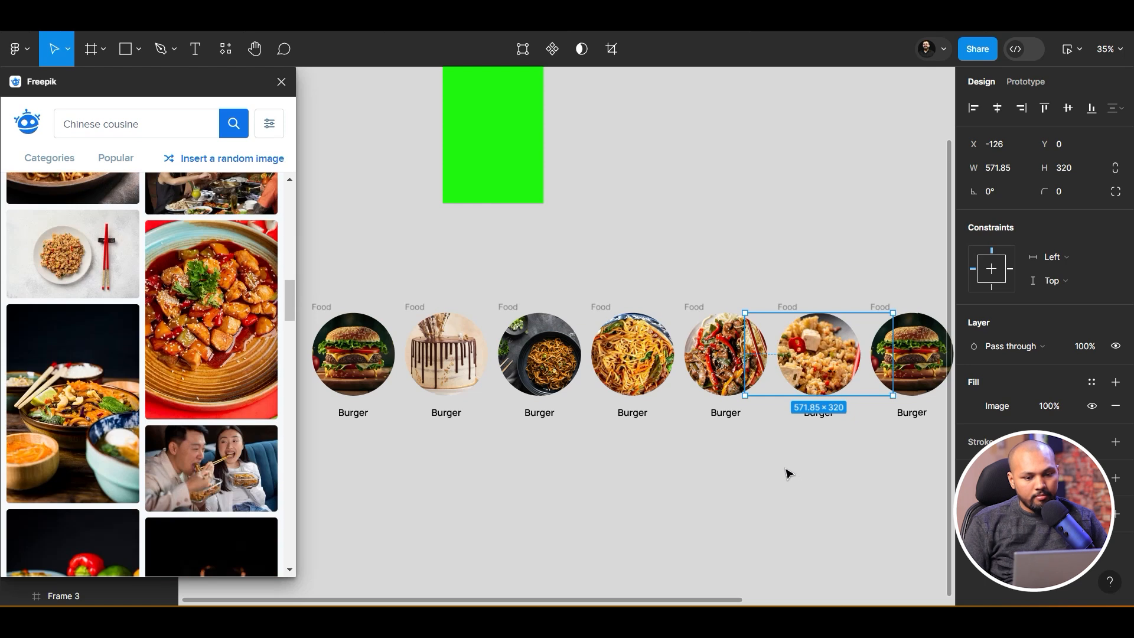
Replace the seventh item's burger photo with the plate of stir-fried green and yellow peppers
left_click(789, 472)
scroll(557, 481, "right", 5)
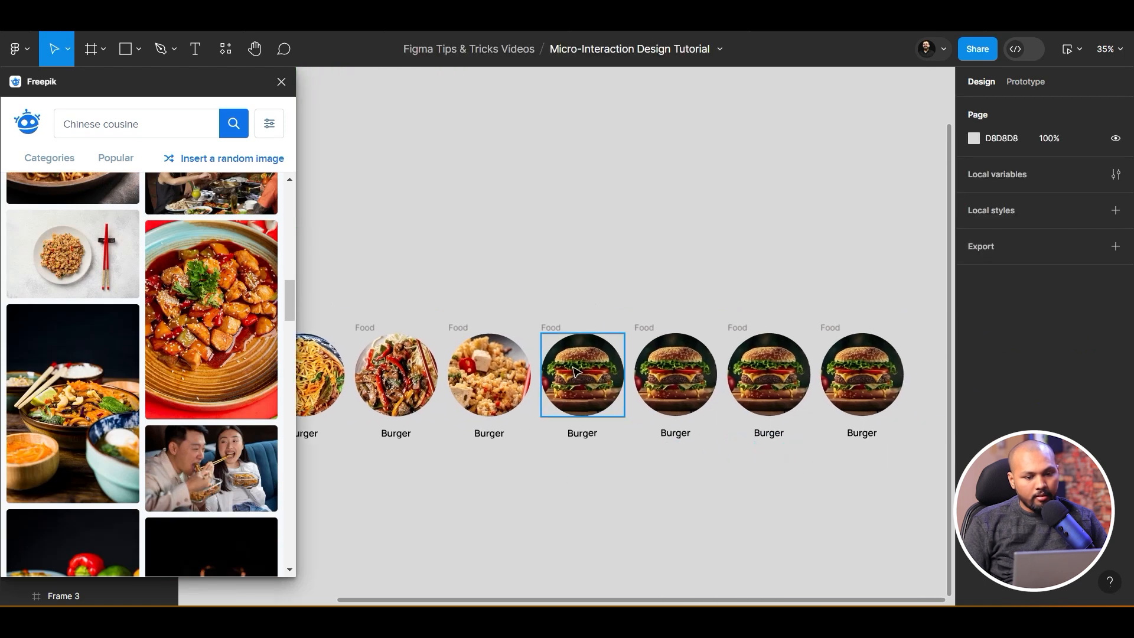
left_click(576, 371)
scroll(156, 413, "down", 5)
scroll(157, 436, "down", 3)
left_click(84, 431)
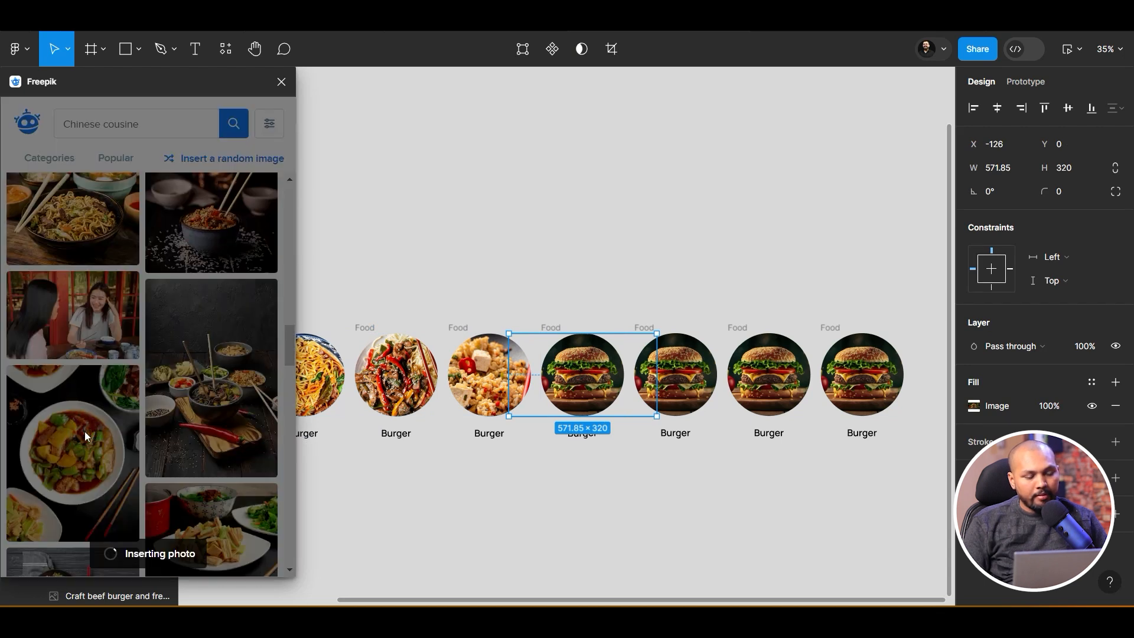
Replace the eighth item's burger photo with the white plate of pale sliced vegetables beside a patterned bowl
left_click(688, 381)
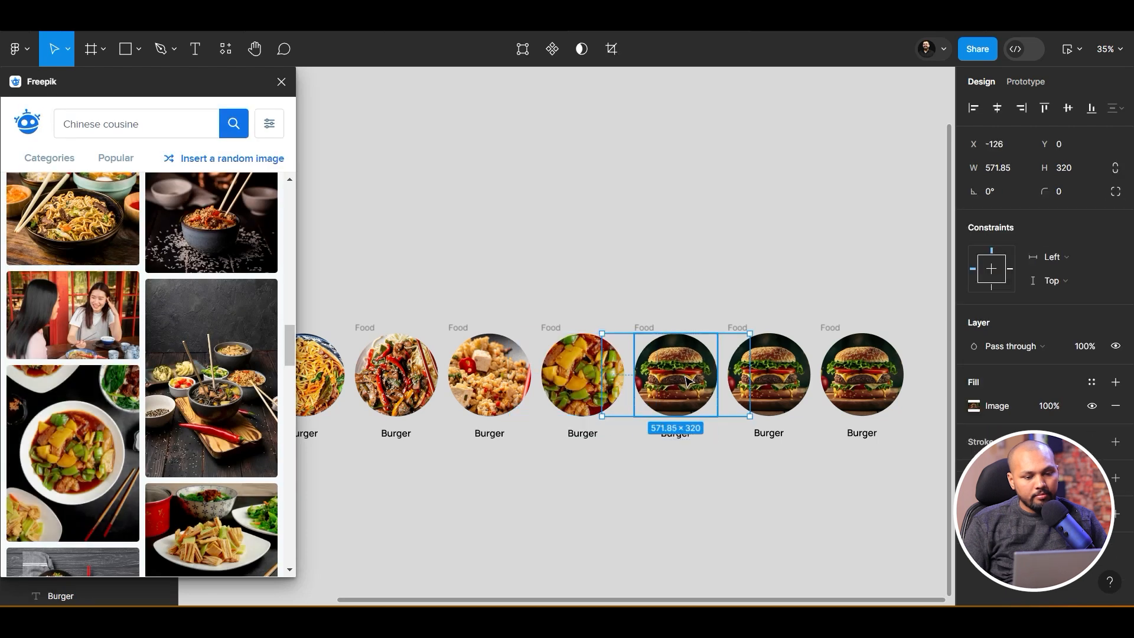
scroll(195, 384, "down", 3)
left_click(193, 381)
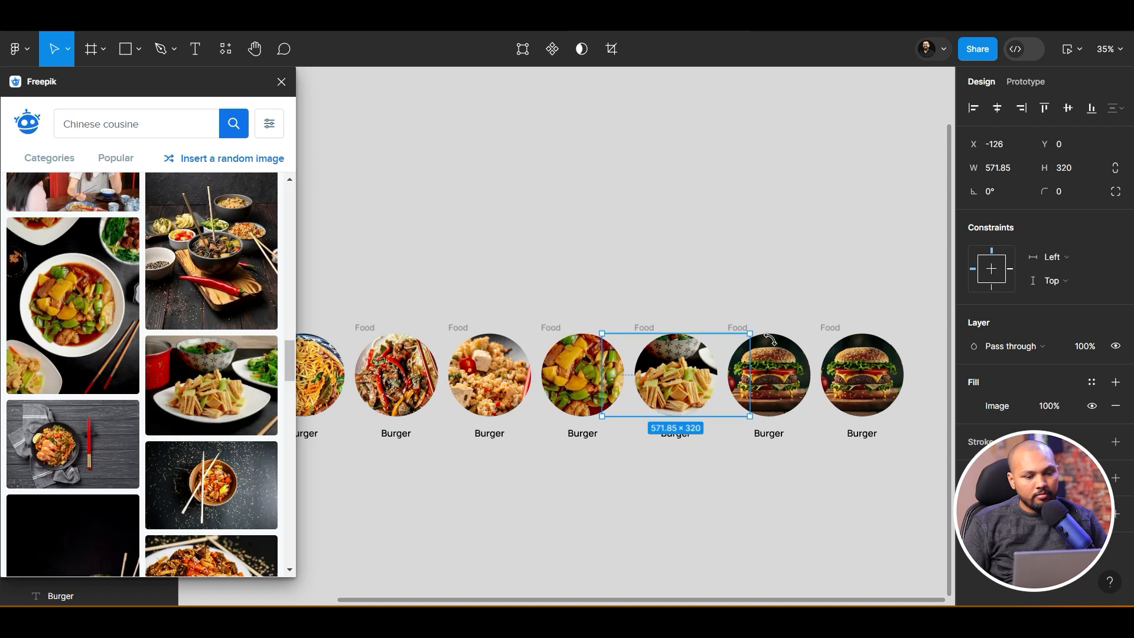
Replace the ninth item's burger photo with the glazed meat and red peppers in a white bowl
left_click(781, 359)
left_click(780, 360)
scroll(100, 396, "down", 5)
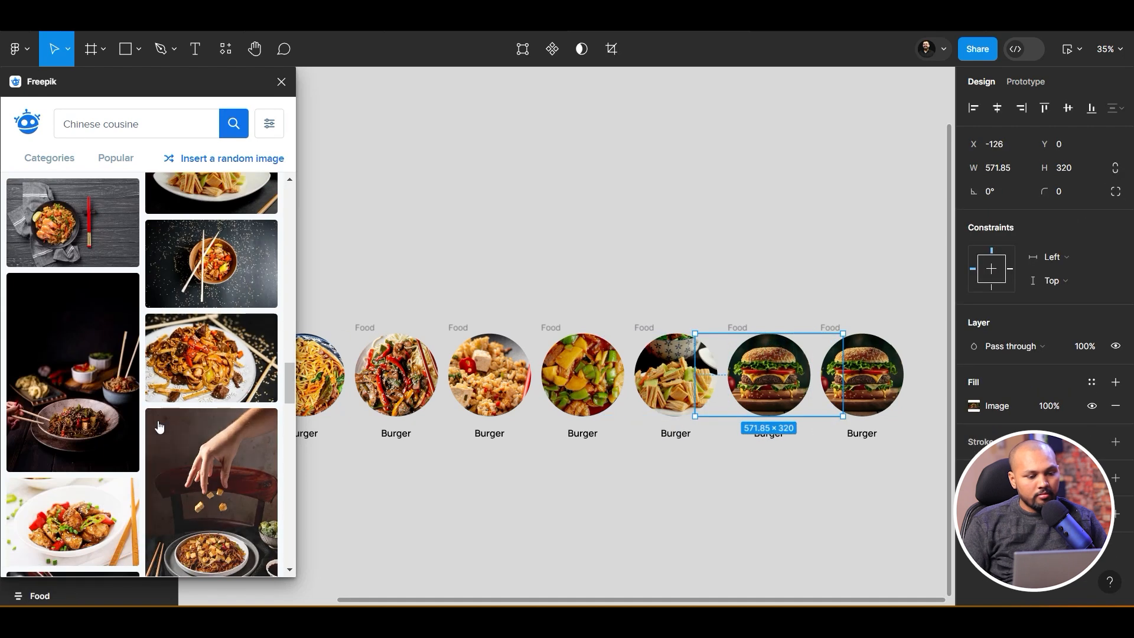
left_click(86, 356)
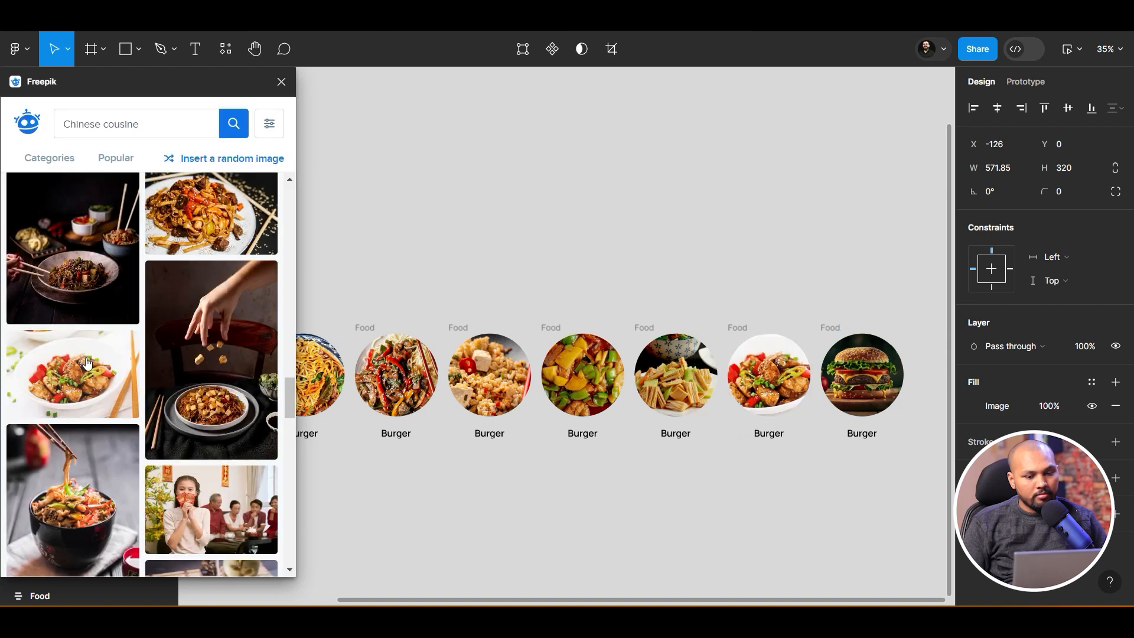
Replace the tenth item's burger photo with the tray of roasted chicken and vegetables held in both hands
left_click(851, 379)
left_click(848, 381)
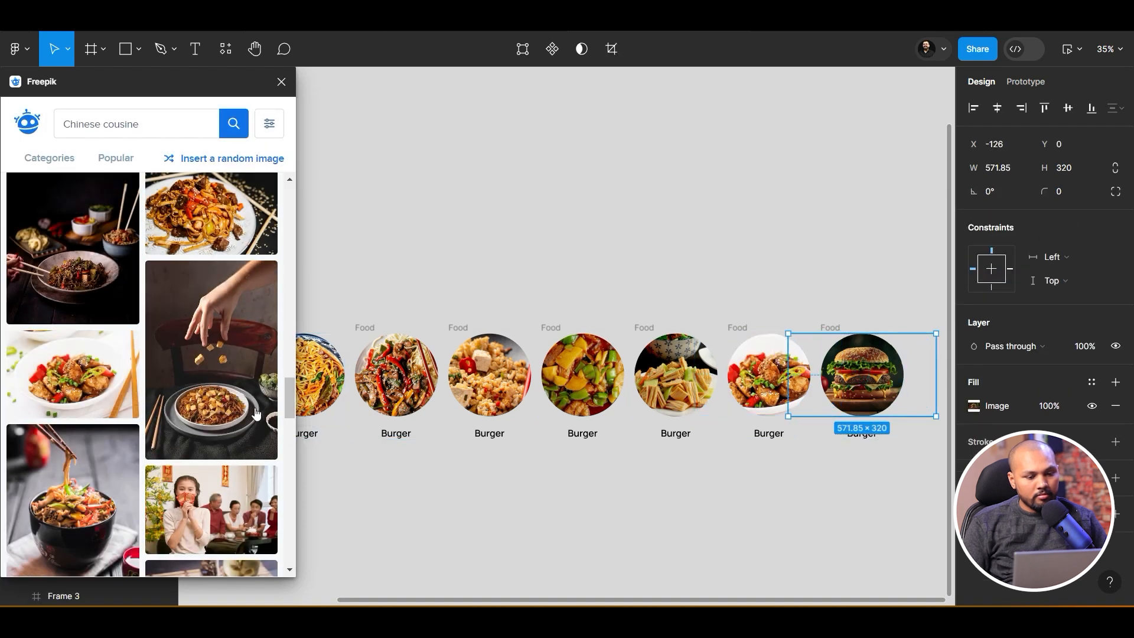
scroll(223, 422, "down", 4)
scroll(226, 444, "down", 3)
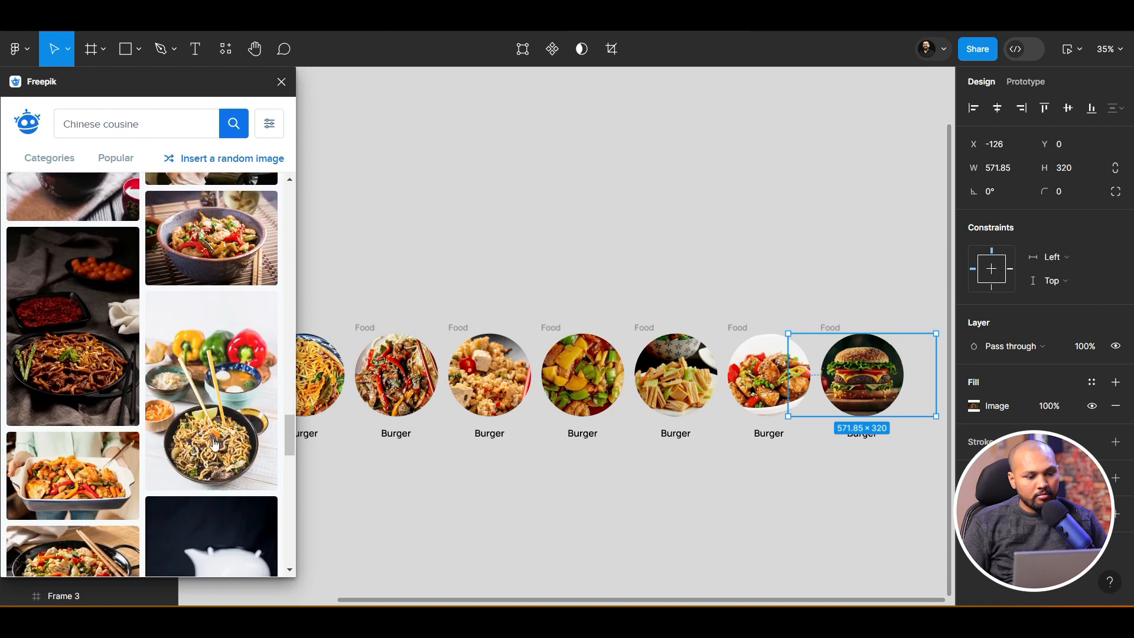
left_click(94, 465)
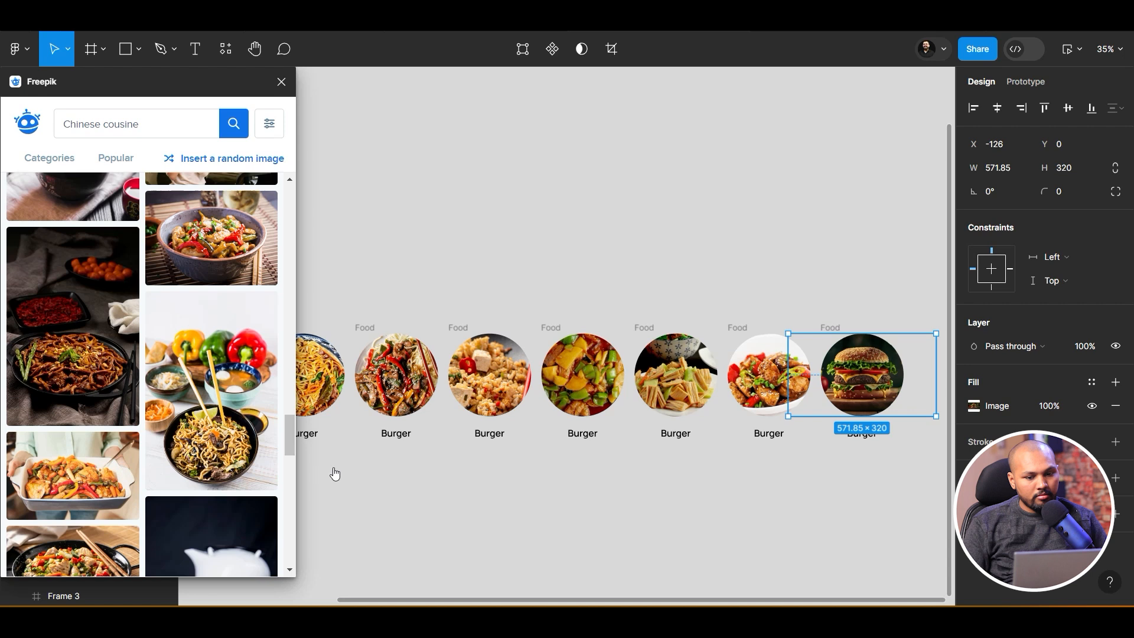
left_click(780, 504)
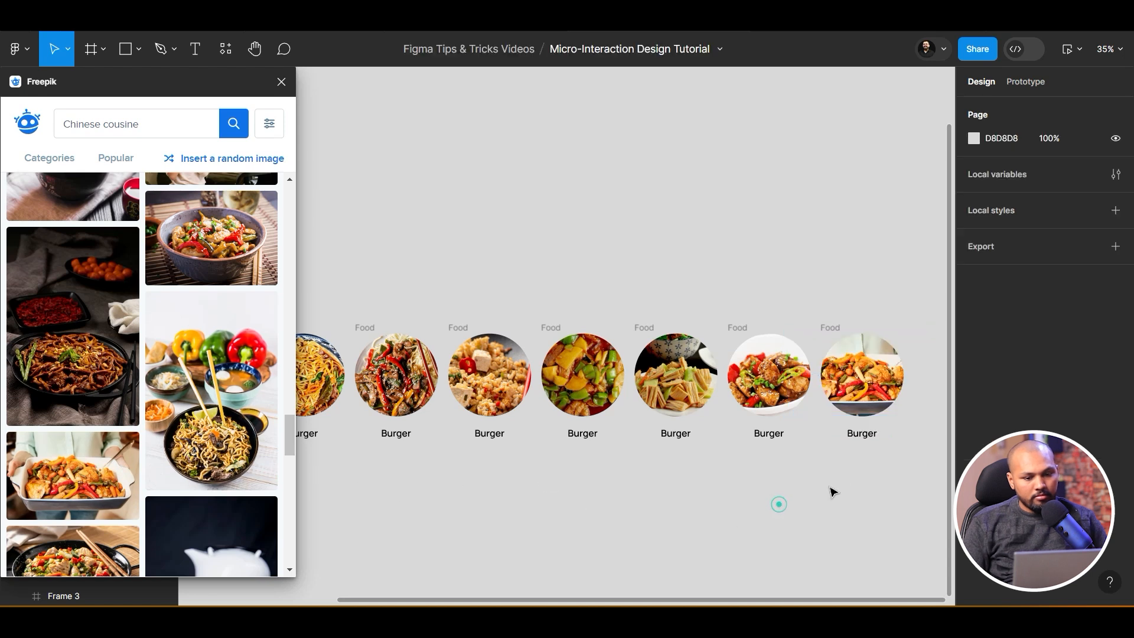
Wrap all ten food items in one horizontal auto layout frame with 40 spacing between items
scroll(850, 492, "down", 4)
left_click_drag(774, 511, 694, 479)
left_click_drag(363, 351, 886, 460)
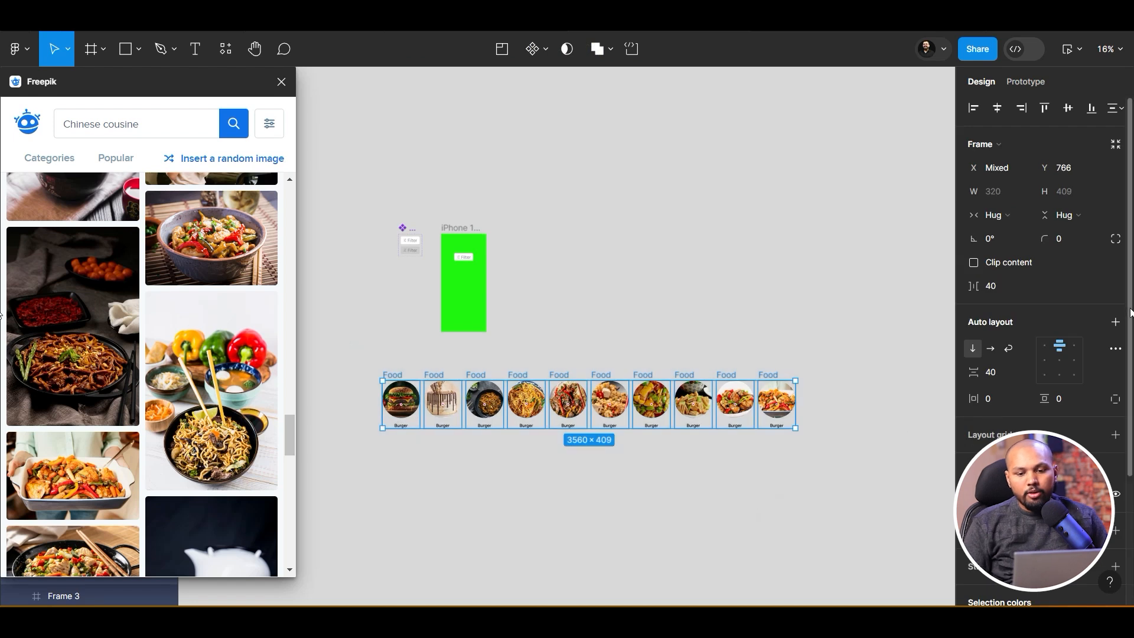
left_click(1116, 322)
left_click(1001, 350)
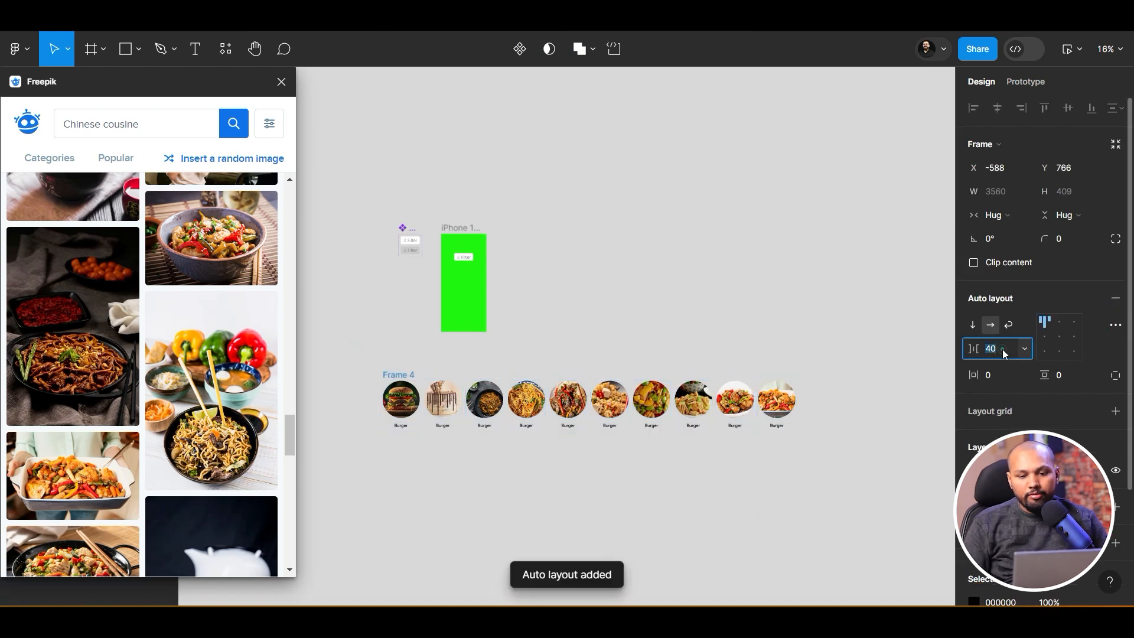
type("4")
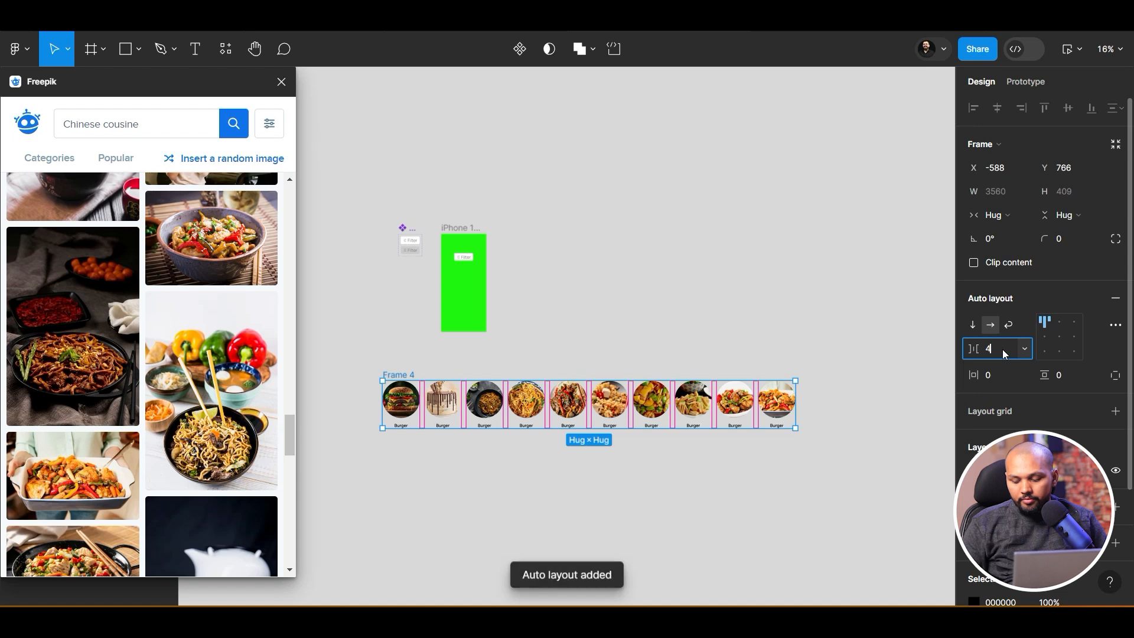
type("0")
key("Return")
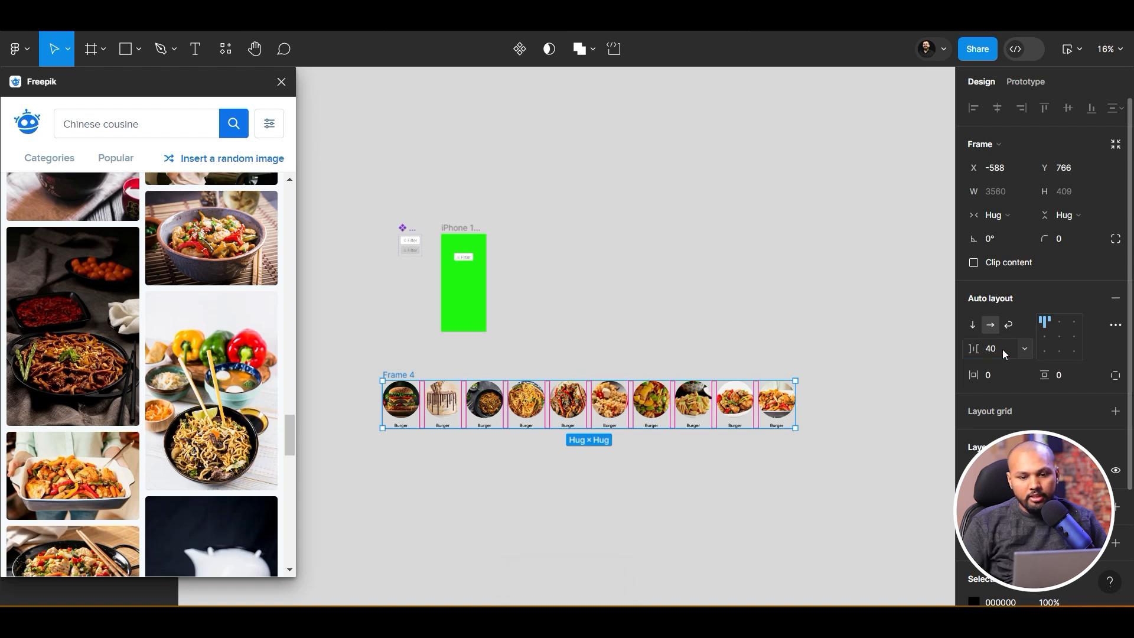
Remove auto layout from the frame that holds the ten food items
left_click(718, 511)
scroll(567, 458, "up", 3)
left_click_drag(446, 425, 576, 437)
left_click(407, 337)
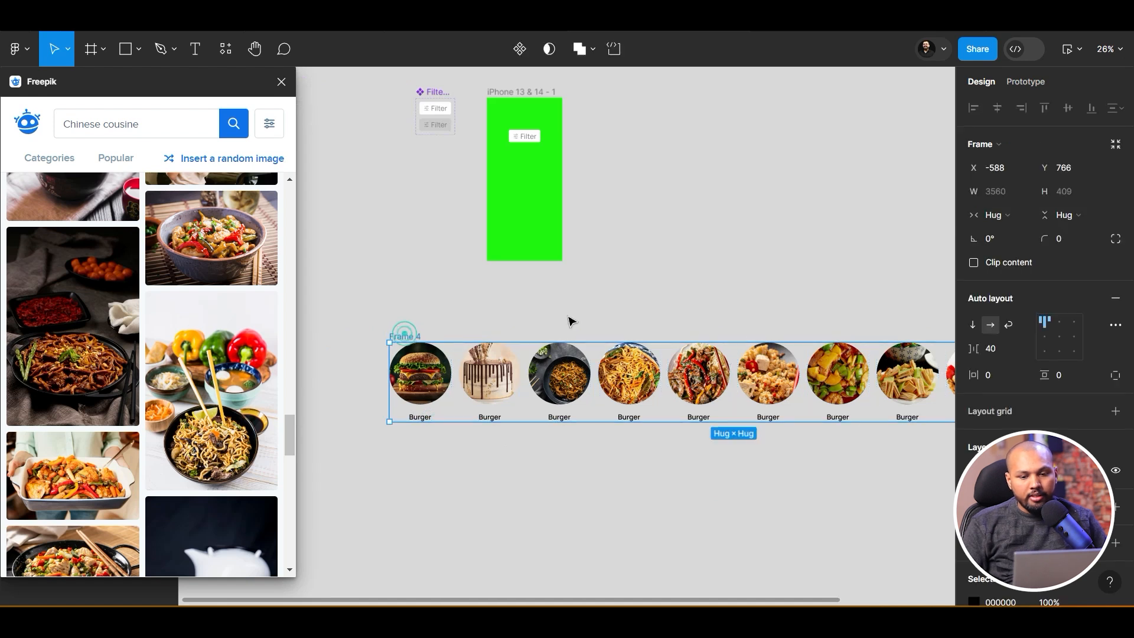
left_click(1114, 297)
Narrow the row's frame from both ends to a width of 2120, covering six food items
left_click_drag(703, 493, 540, 452)
scroll(889, 449, "down", 3)
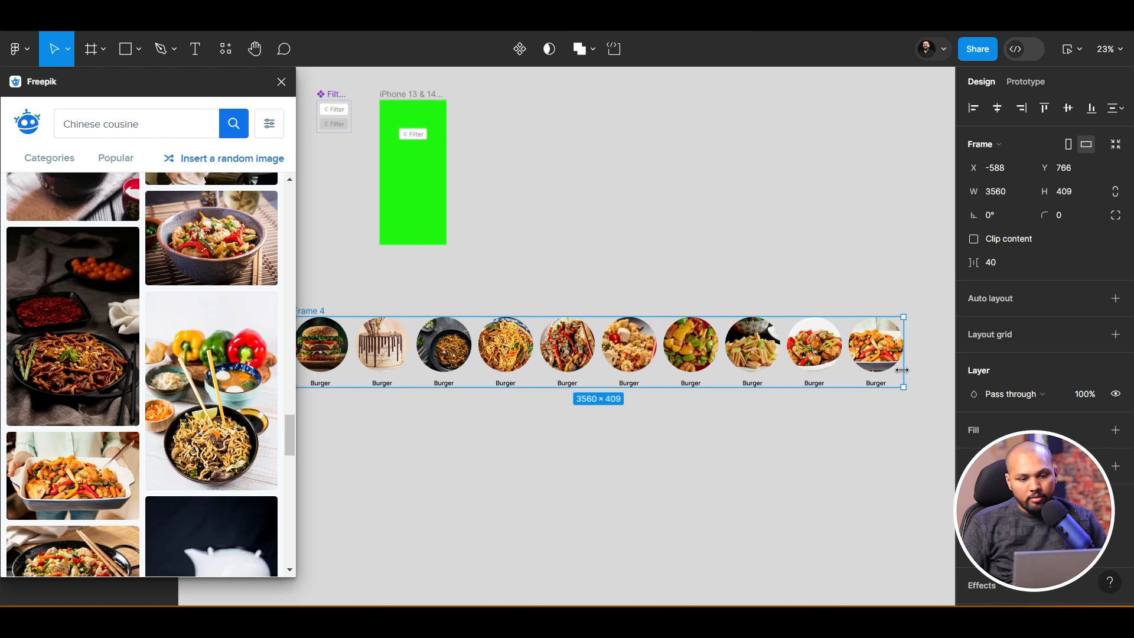
left_click_drag(900, 359, 782, 368)
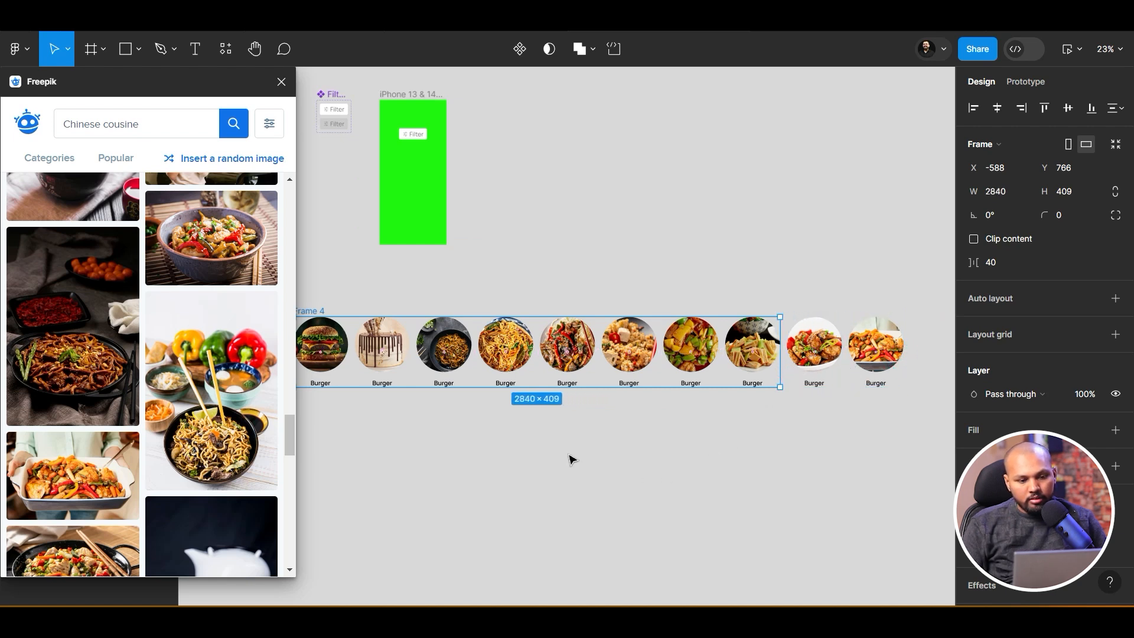
left_click_drag(543, 452, 610, 451)
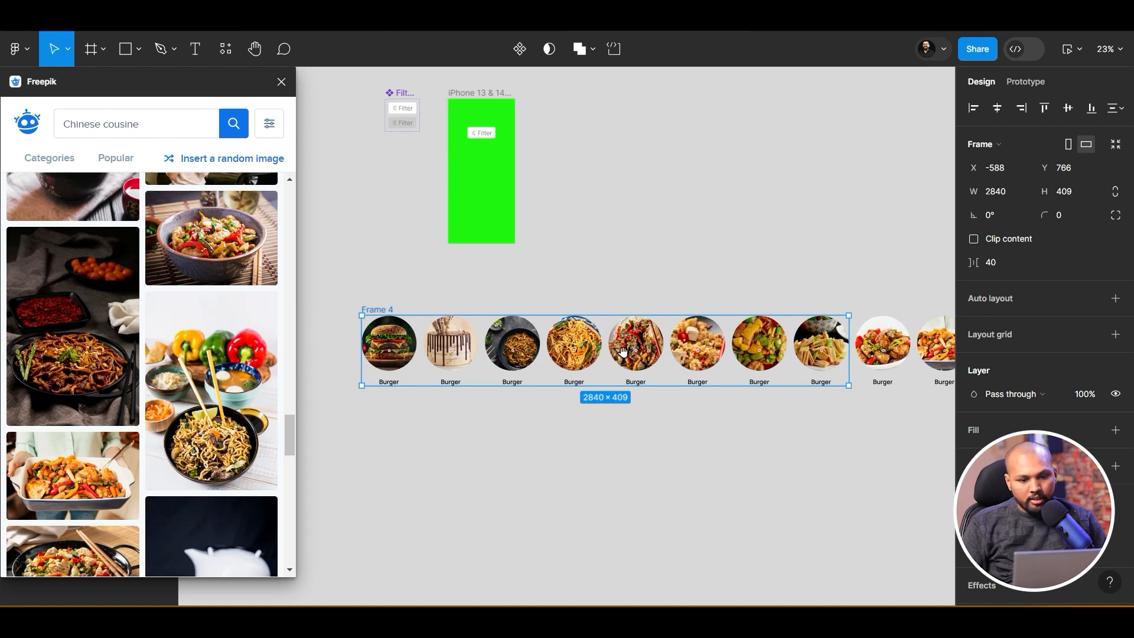
left_click_drag(362, 350, 484, 396)
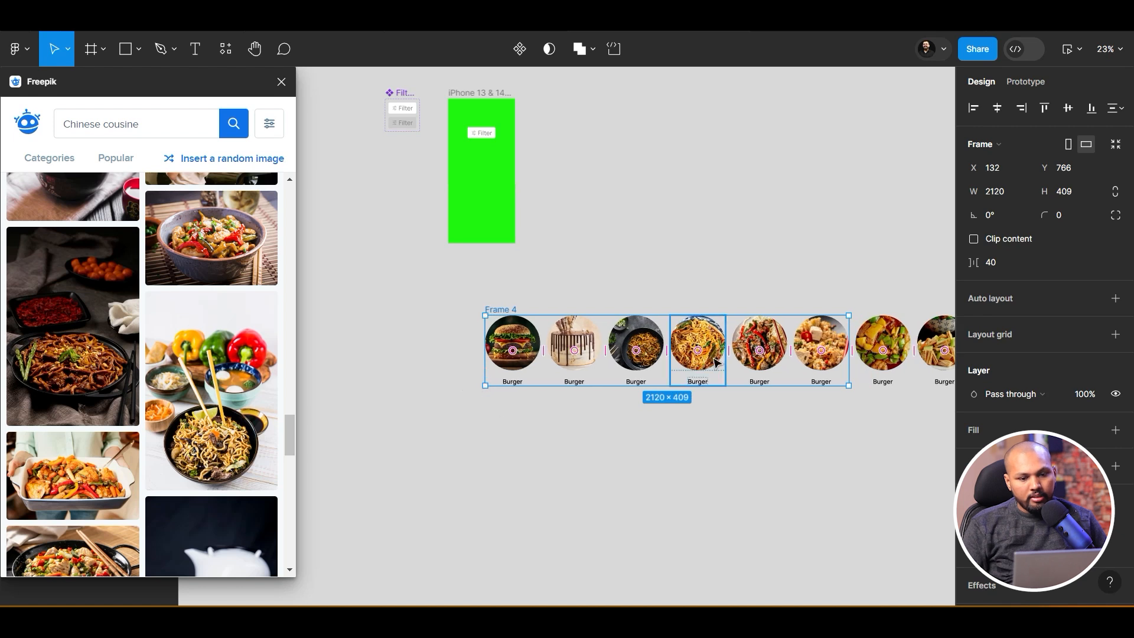
left_click(635, 444)
Wrap all ten food items in a nested frame inside Frame 4 and close the Freepik plugin
left_click(507, 365)
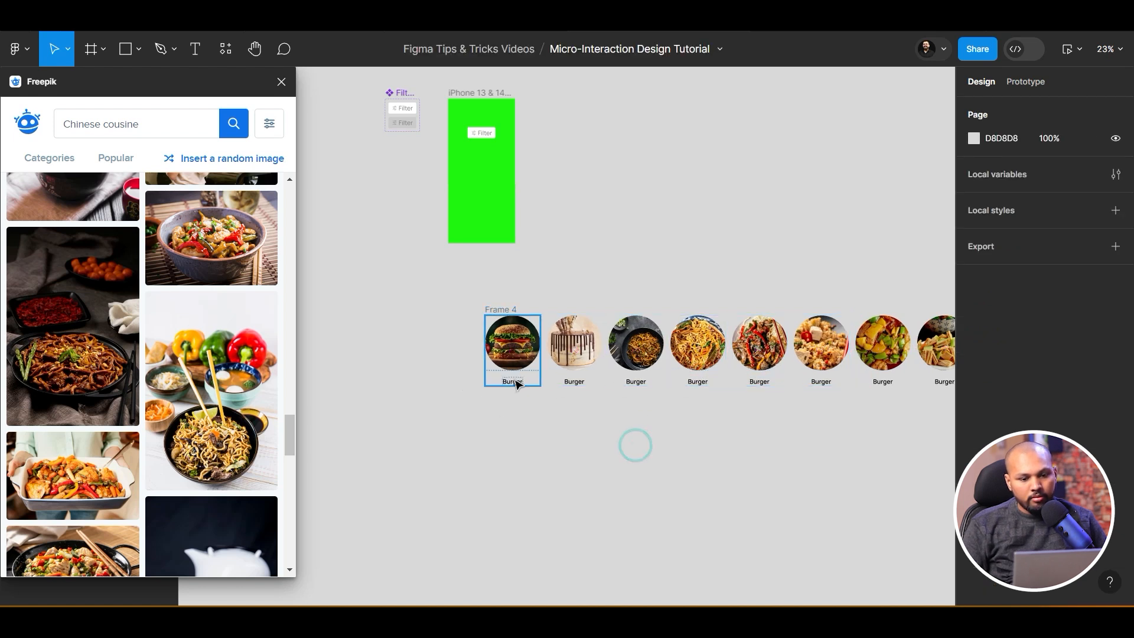
left_click(592, 354, "shift")
left_click(644, 351, "shift")
left_click(706, 351, "shift")
left_click(768, 351, "shift")
left_click(839, 347, "shift")
left_click(883, 347, "shift")
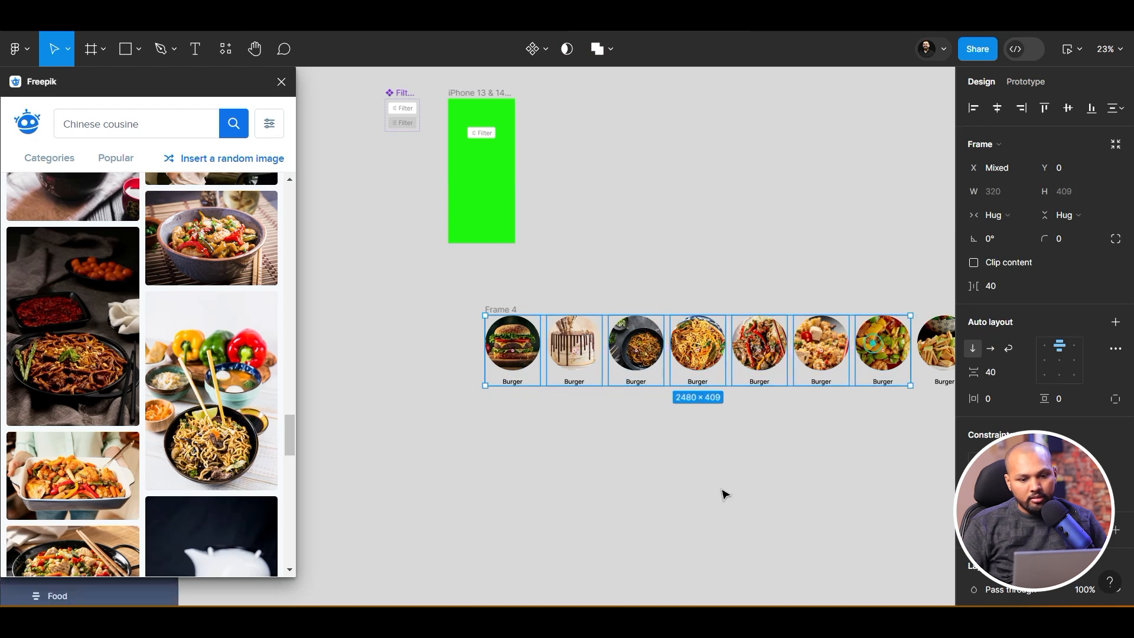
scroll(562, 550, "down", 3)
scroll(734, 469, "down", 3)
left_click(810, 422, "shift")
left_click(838, 422, "shift")
left_click(869, 429, "shift")
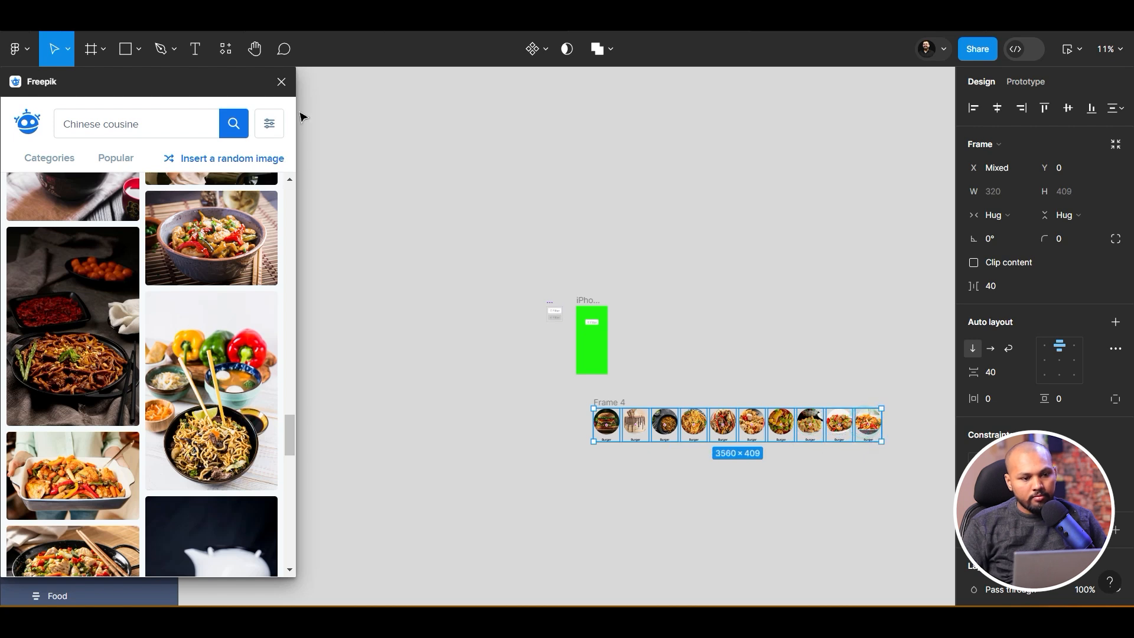
left_click(280, 83)
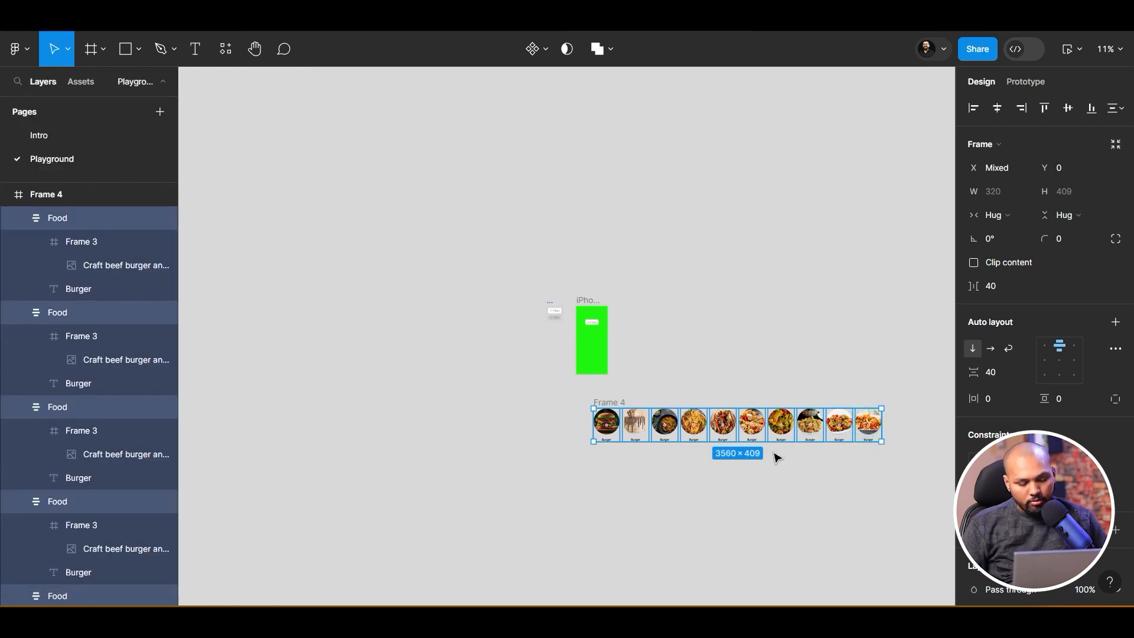
key("ctrl+alt+g")
Shift the nested row of ten items to X -720 so it is centred in Frame 4
scroll(776, 458, "up", 6)
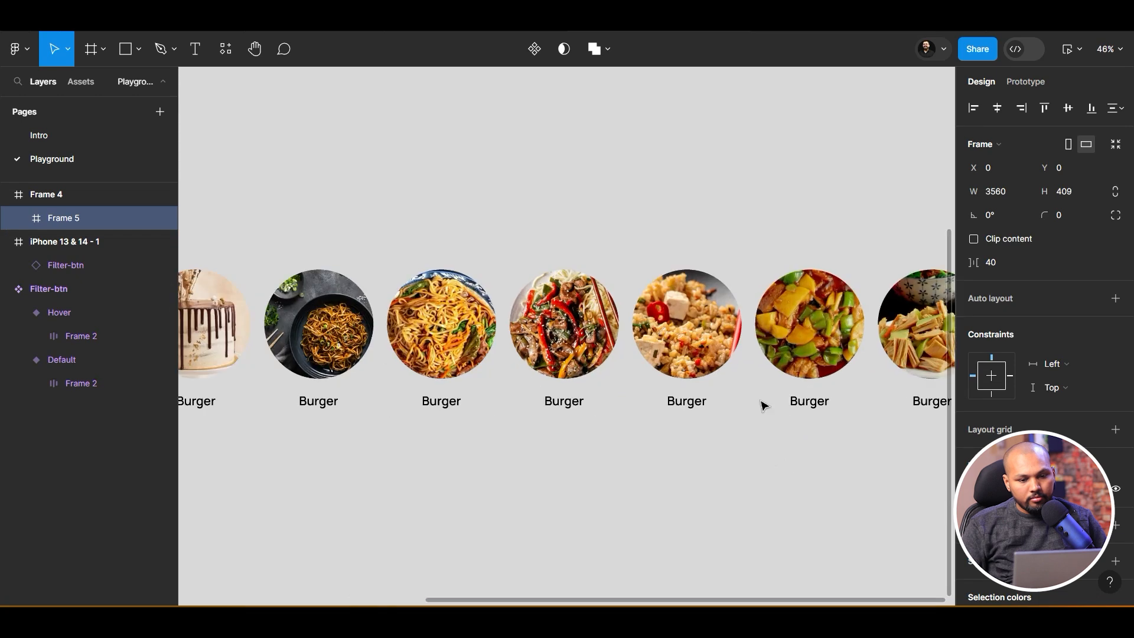
scroll(768, 404, "down", 3)
scroll(765, 401, "down", 2)
left_click_drag(752, 383, 651, 384)
Turn on content clipping for Frame 4
left_click(493, 345)
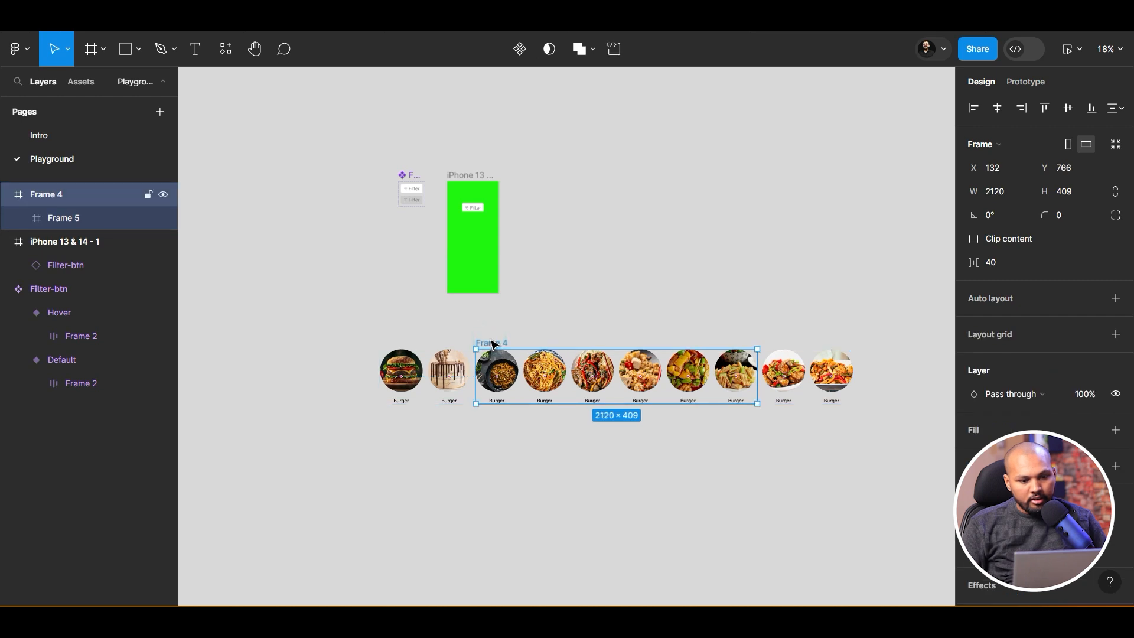
scroll(721, 523, "up", 3)
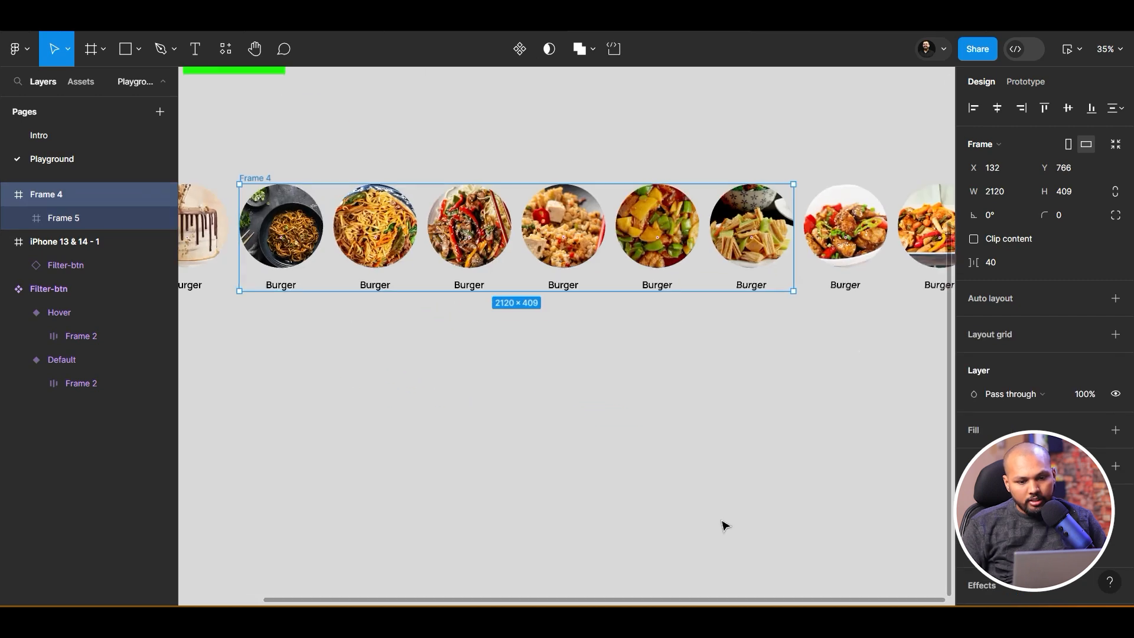
left_click(974, 238)
scroll(668, 449, "down", 5)
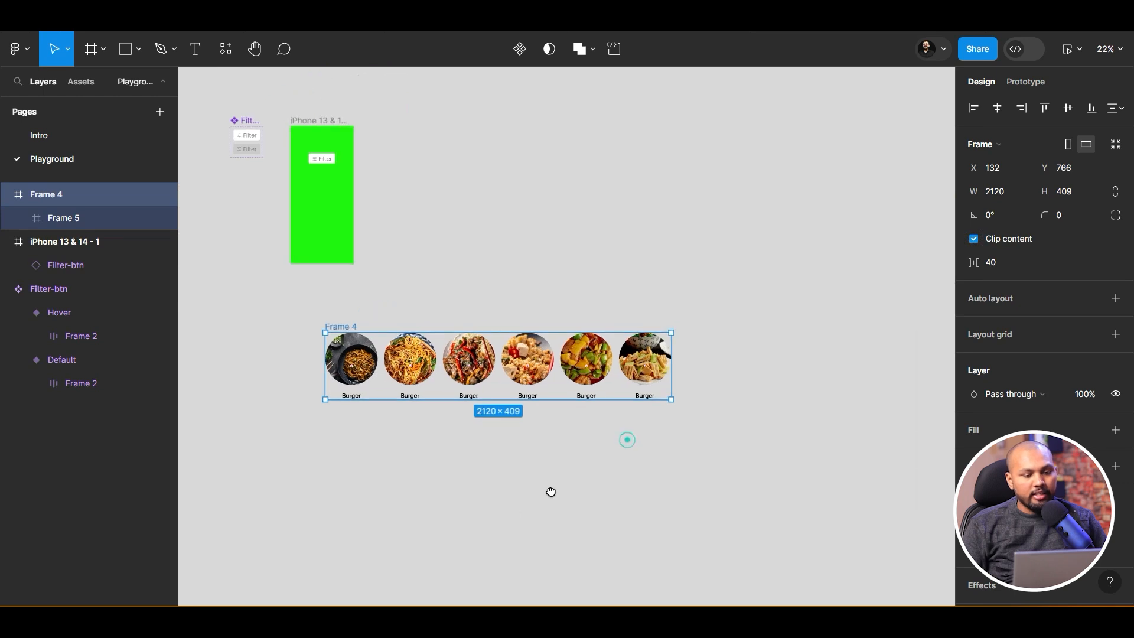
Compare the nested row with its outer frame by switching Frame 4's content clipping off and on again
left_click(59, 218)
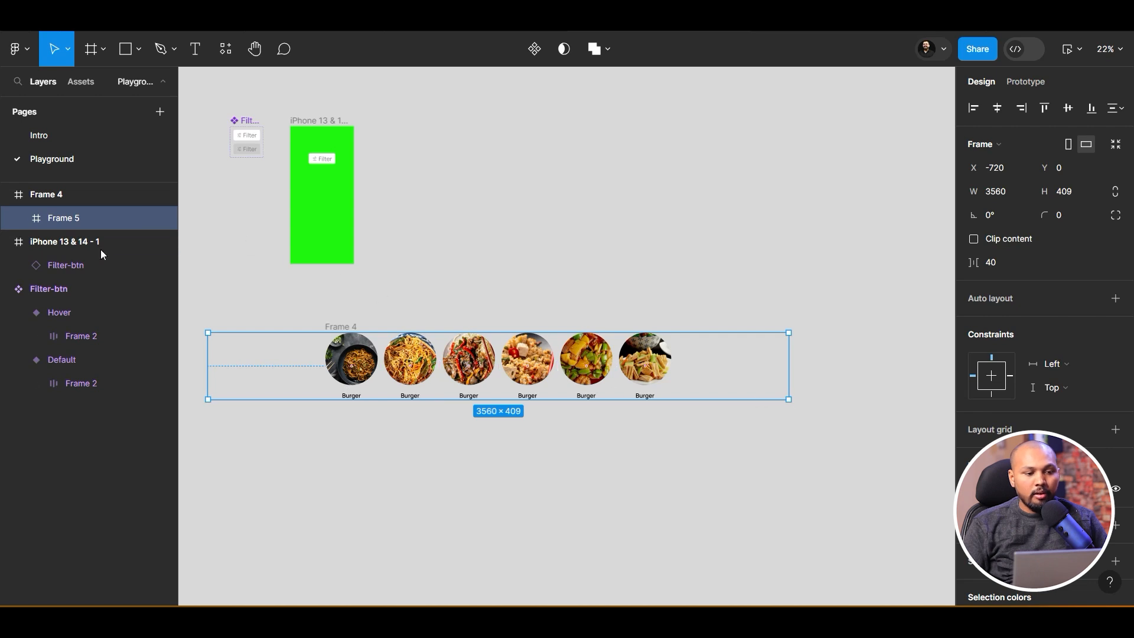
left_click(341, 321)
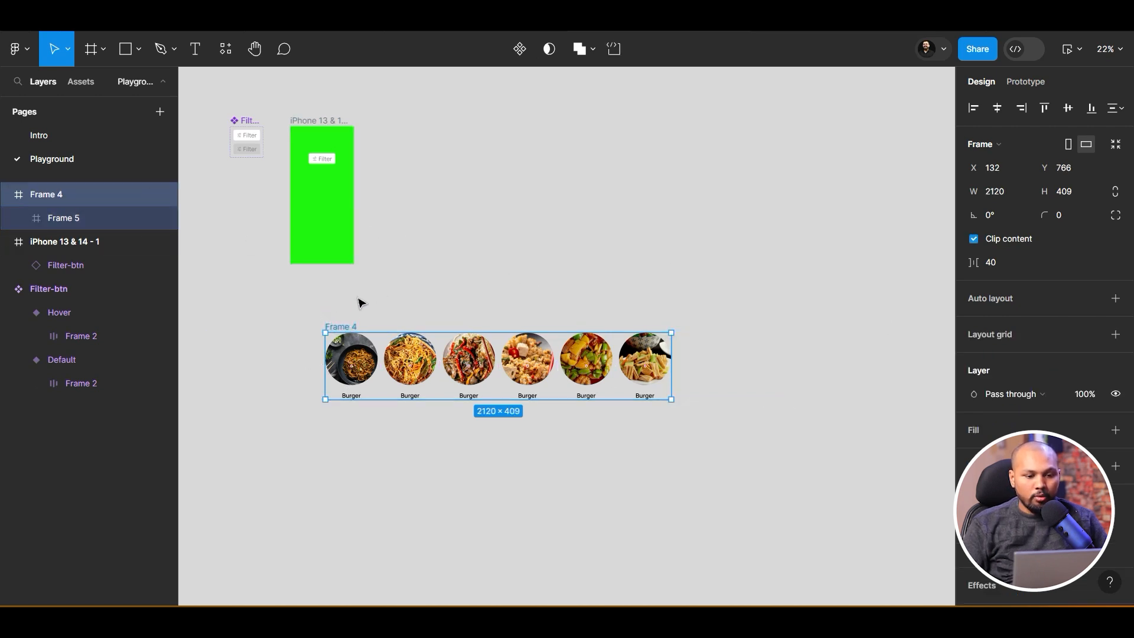
left_click(976, 247)
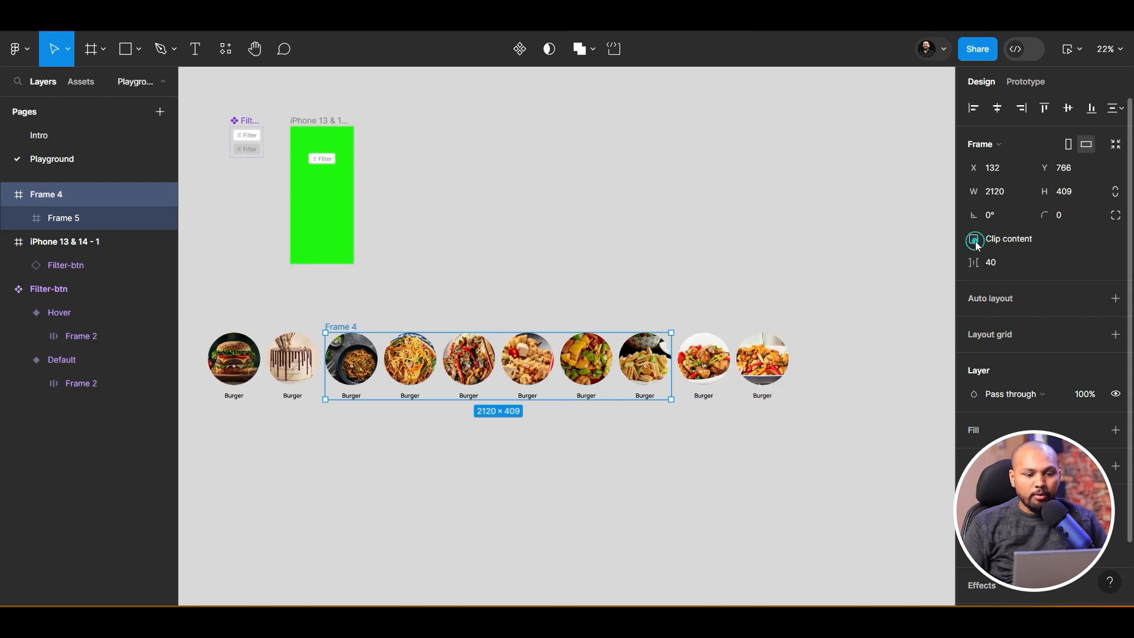
left_click(975, 247)
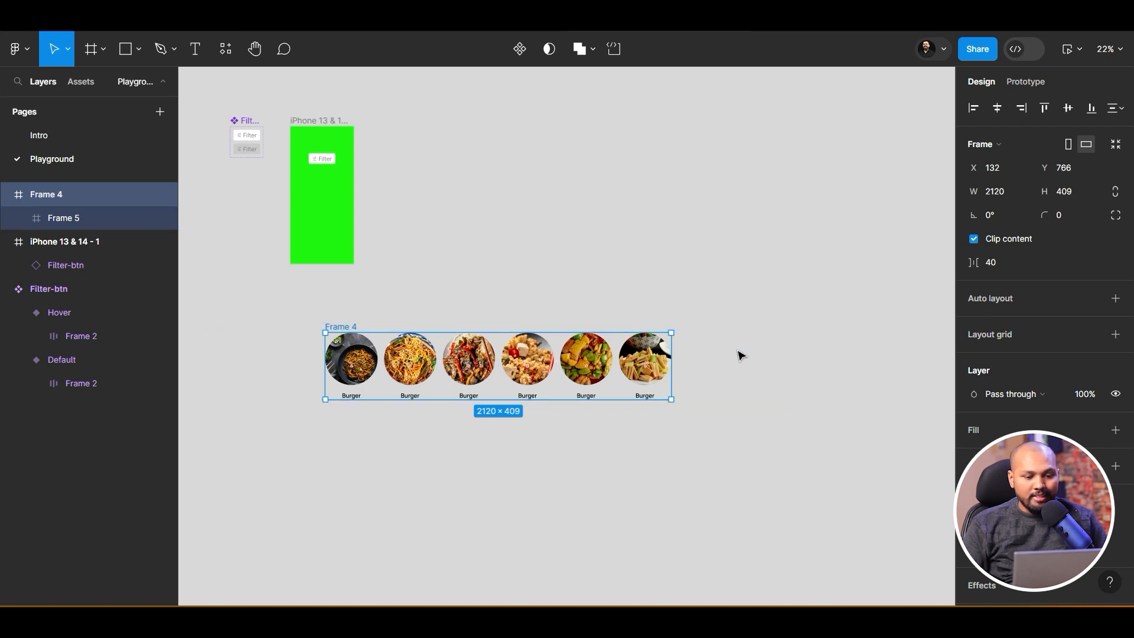
left_click(92, 217)
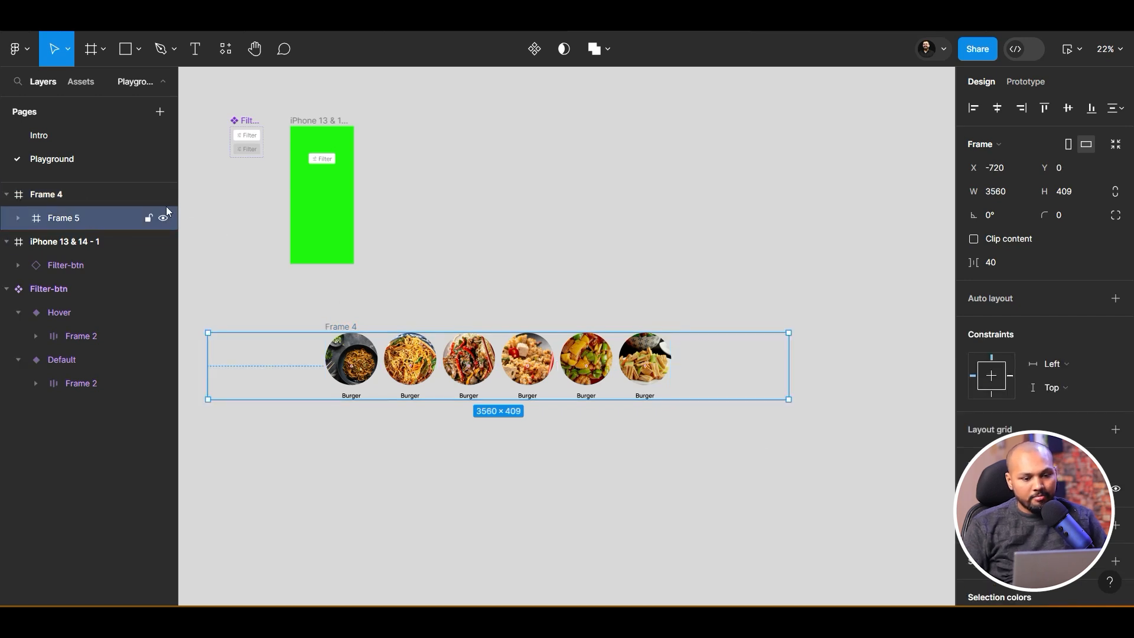
left_click(341, 326)
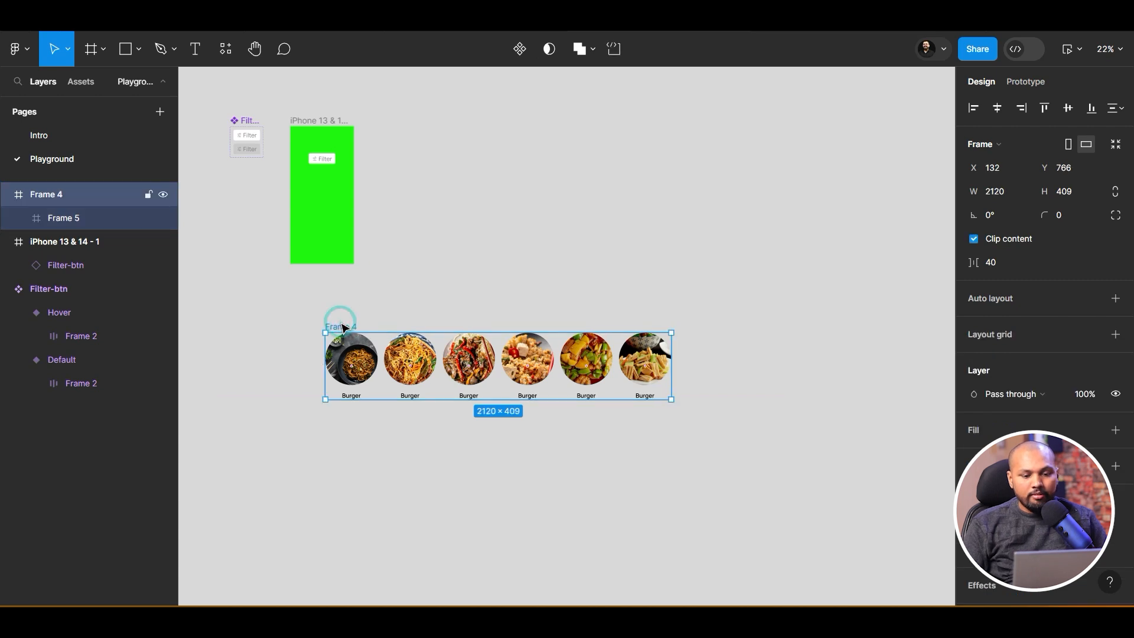
Switch to the Zomato page in the browser to examine the carousel's arrow buttons, and return to Figma
scroll(671, 408, "up", 3)
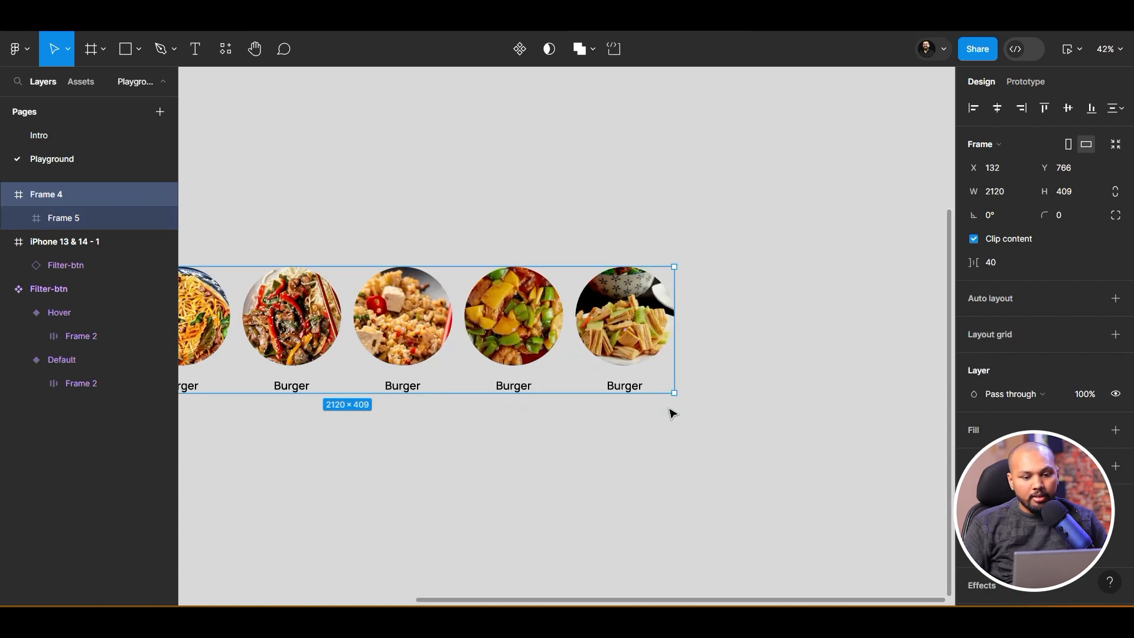
left_click_drag(475, 476, 583, 481)
key("alt+Tab")
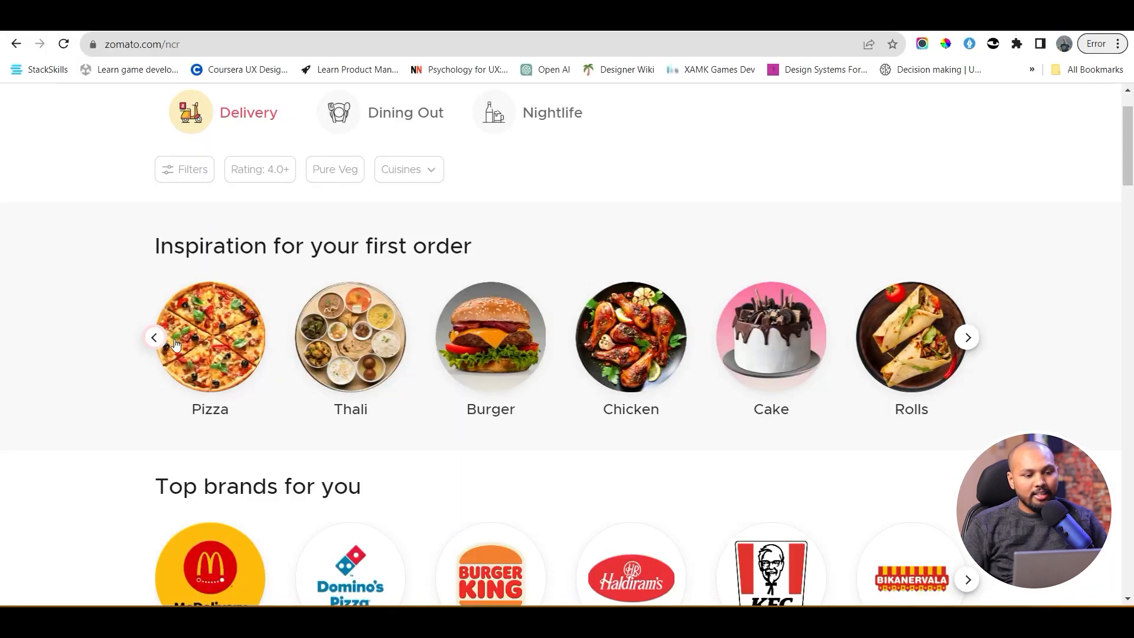
key("alt+Tab")
Draw a square frame of about 196 × 196 in the empty area above the food row
scroll(549, 421, "down", 3)
mouse_move(455, 455)
left_mouse_down()
mouse_move(511, 441)
mouse_move(465, 442)
left_mouse_up()
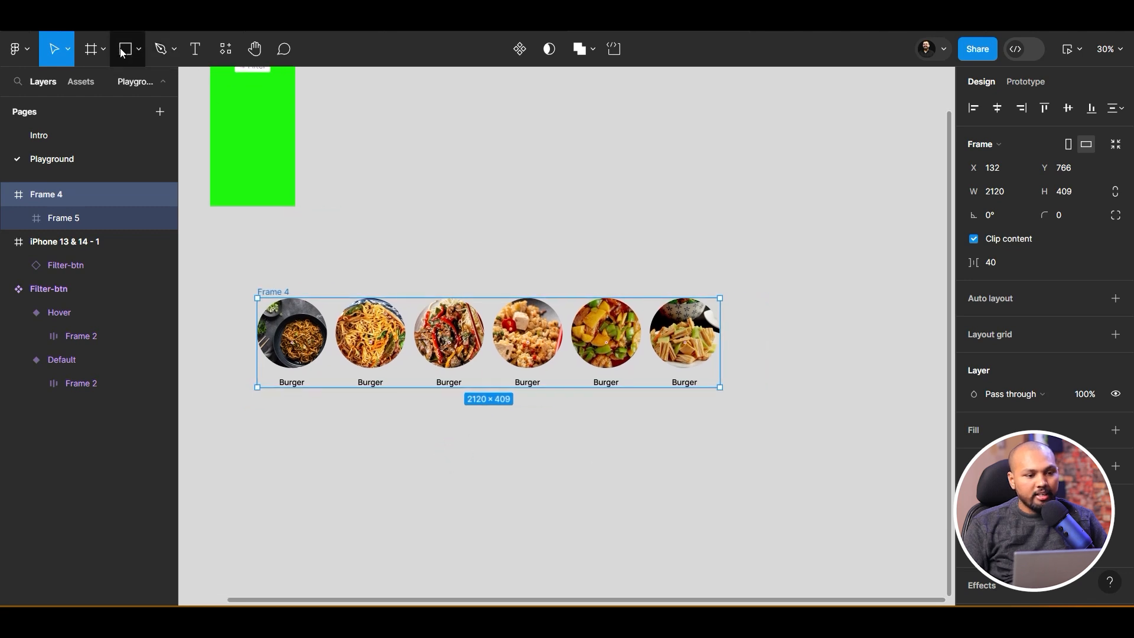
left_click(102, 49)
left_click(87, 86)
left_click_drag(584, 186, 627, 229)
Try sizes of 48 and 64 for the new square frame
left_click(993, 191)
type("4")
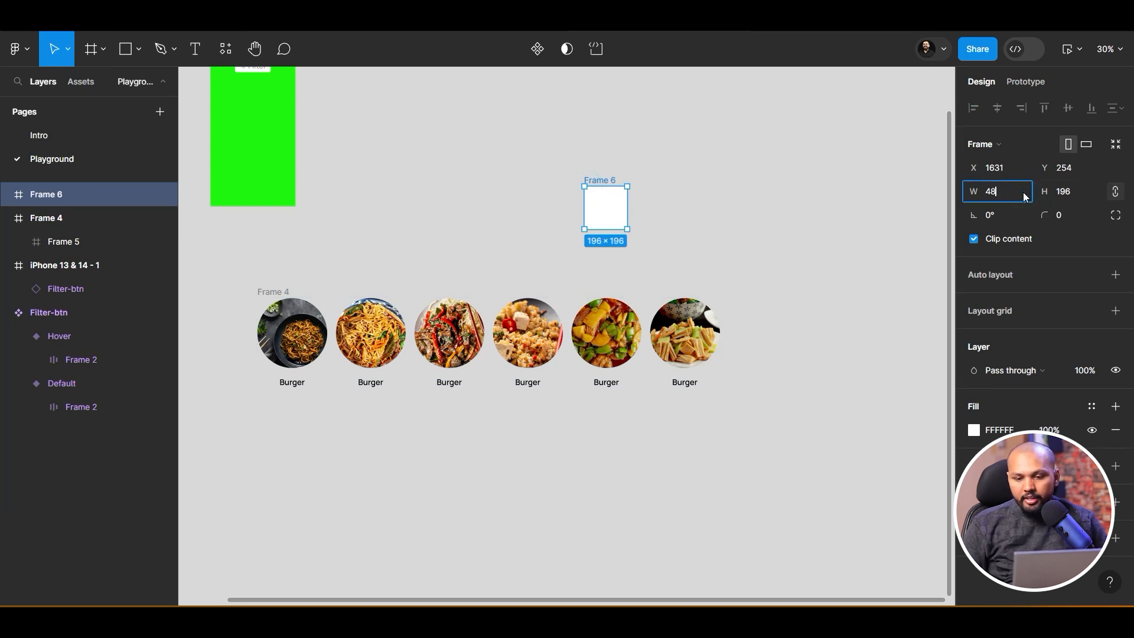
type("8")
key("Return")
left_click(1023, 192)
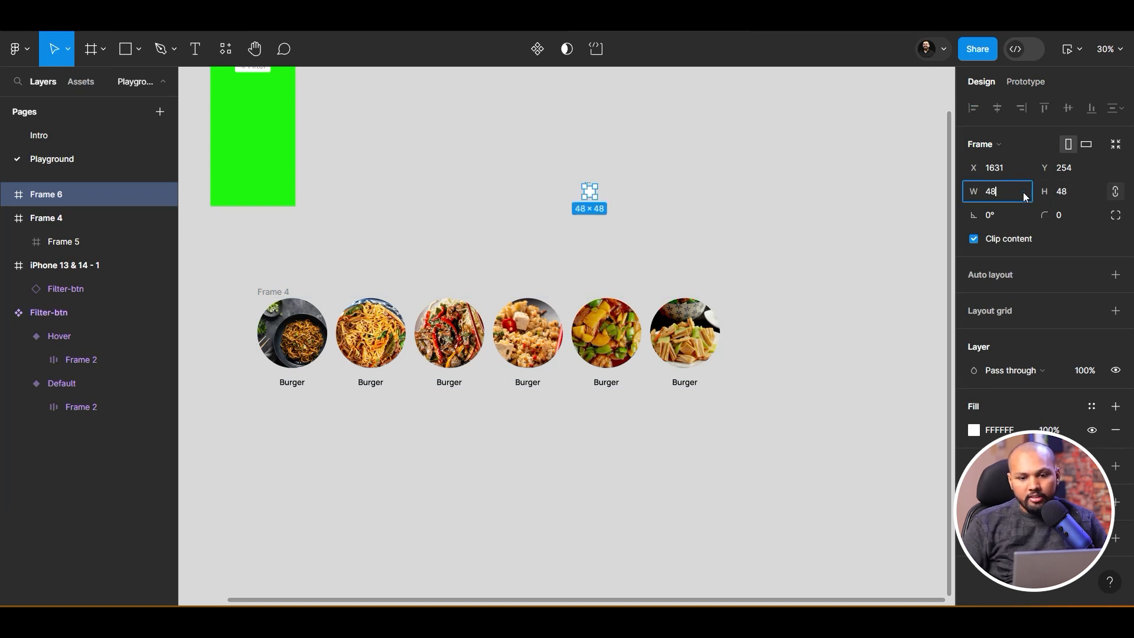
type("64")
key("Return")
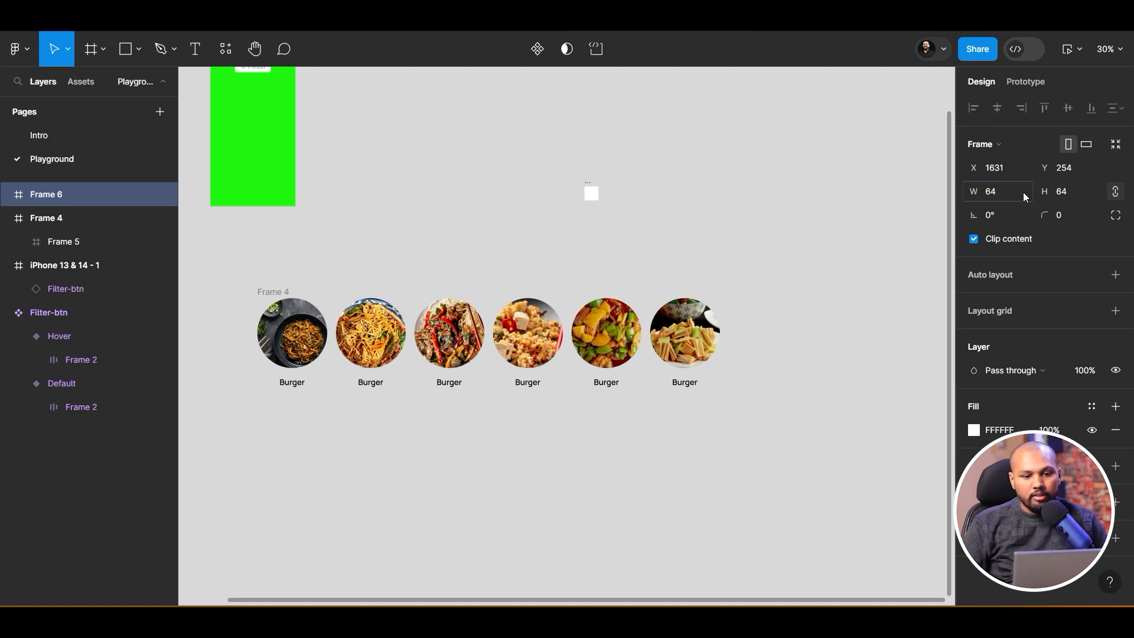
Set the square frame's size to 84 × 84
left_click(992, 193)
type("84")
key("Return")
Move the white square frame to the right end of the food row, level with the last photo
mouse_move(587, 173)
left_mouse_down()
mouse_move(748, 312)
mouse_move(626, 230)
left_mouse_up()
left_click(591, 137)
mouse_move(587, 178)
left_mouse_down()
mouse_move(720, 280)
mouse_move(718, 324)
left_mouse_up()
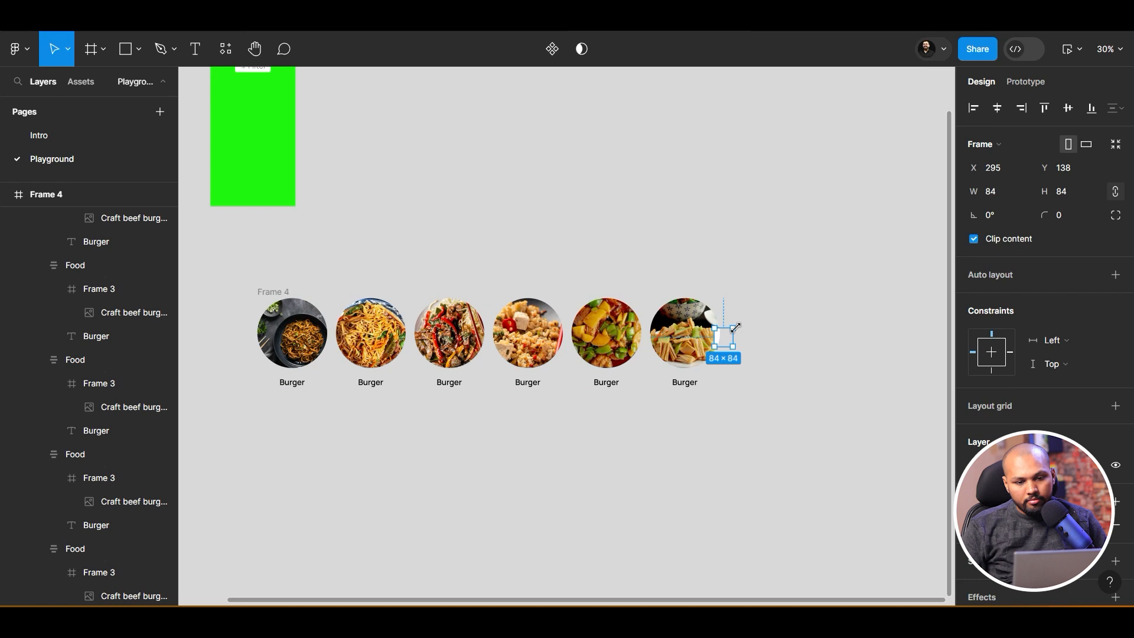
scroll(722, 325, "up", 5)
left_click_drag(704, 359, 734, 364)
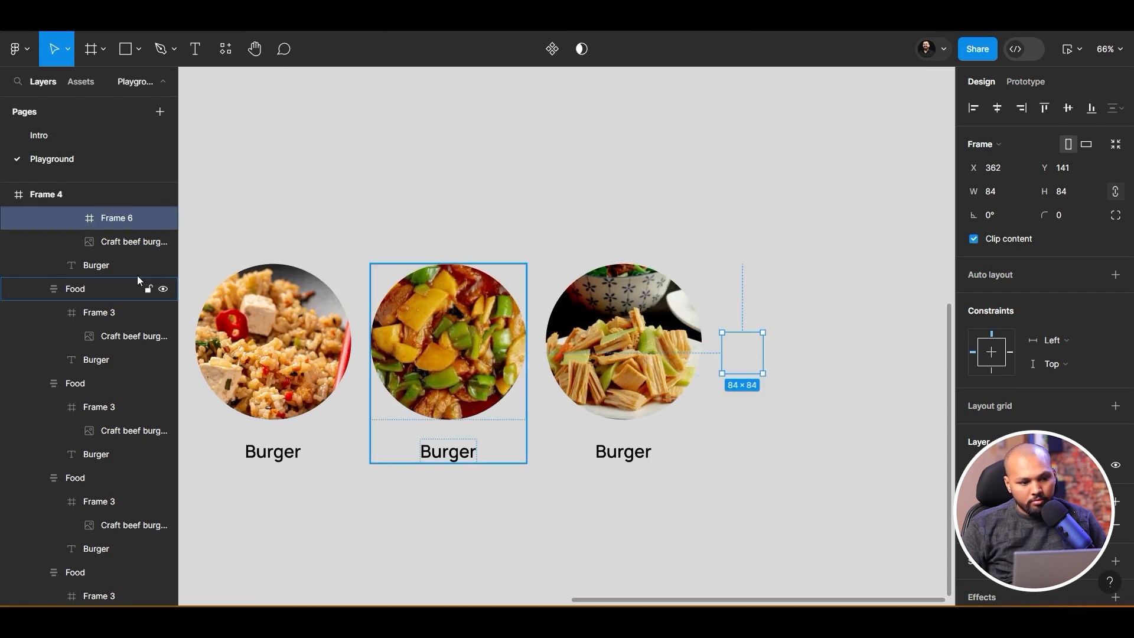
Cut the 84 × 84 frame out of the food item it is nested in
scroll(53, 227, "up", 4)
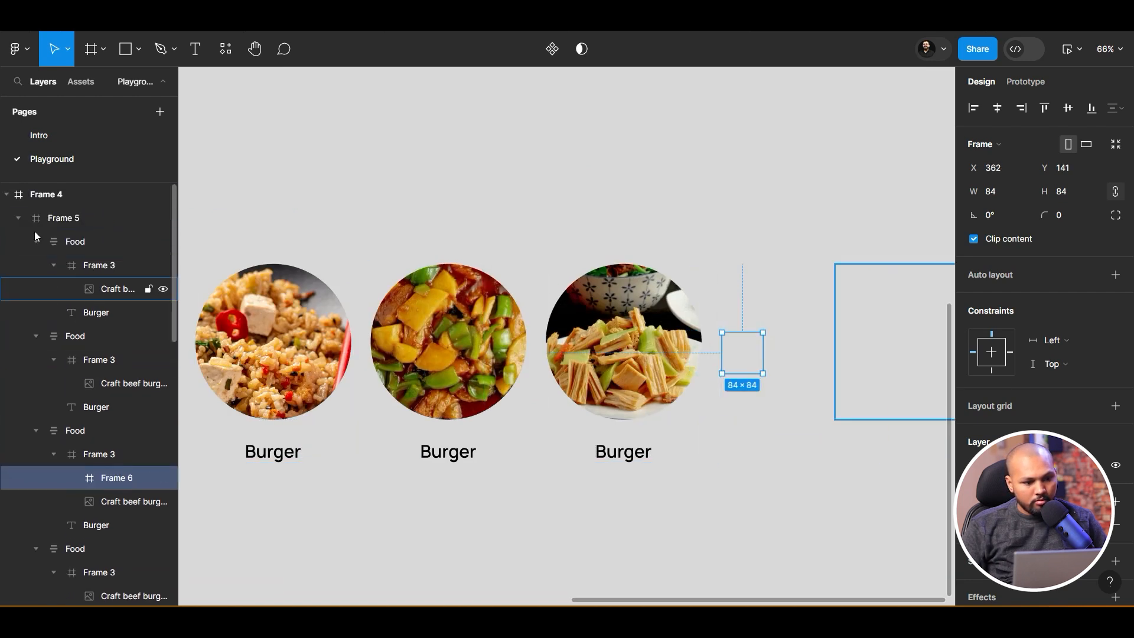
left_click_drag(729, 354, 678, 142)
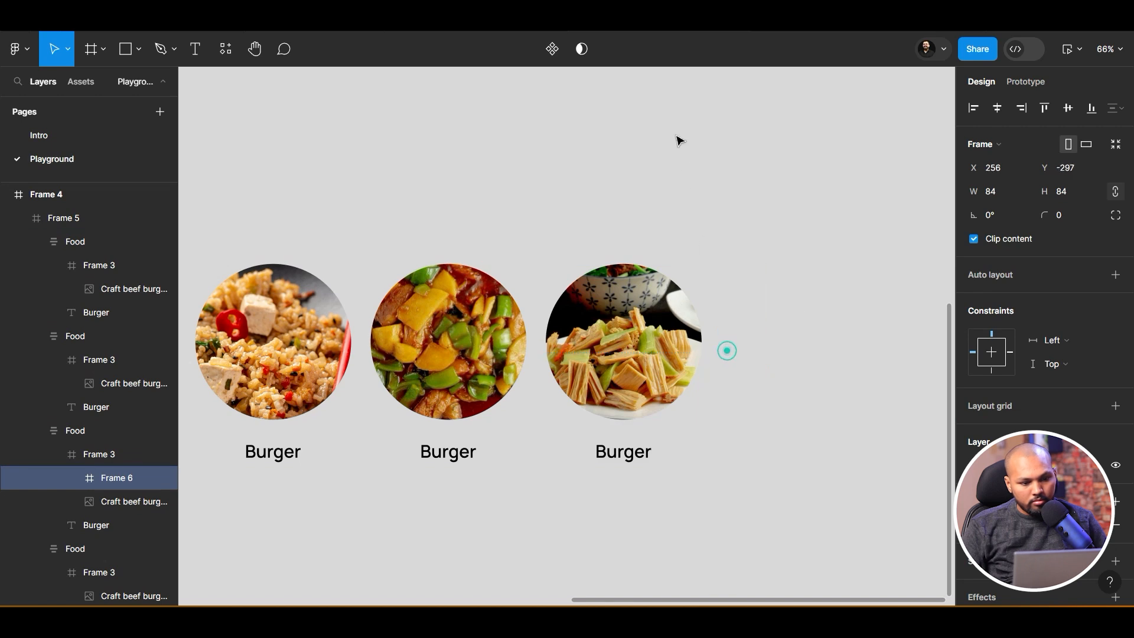
left_click(732, 179)
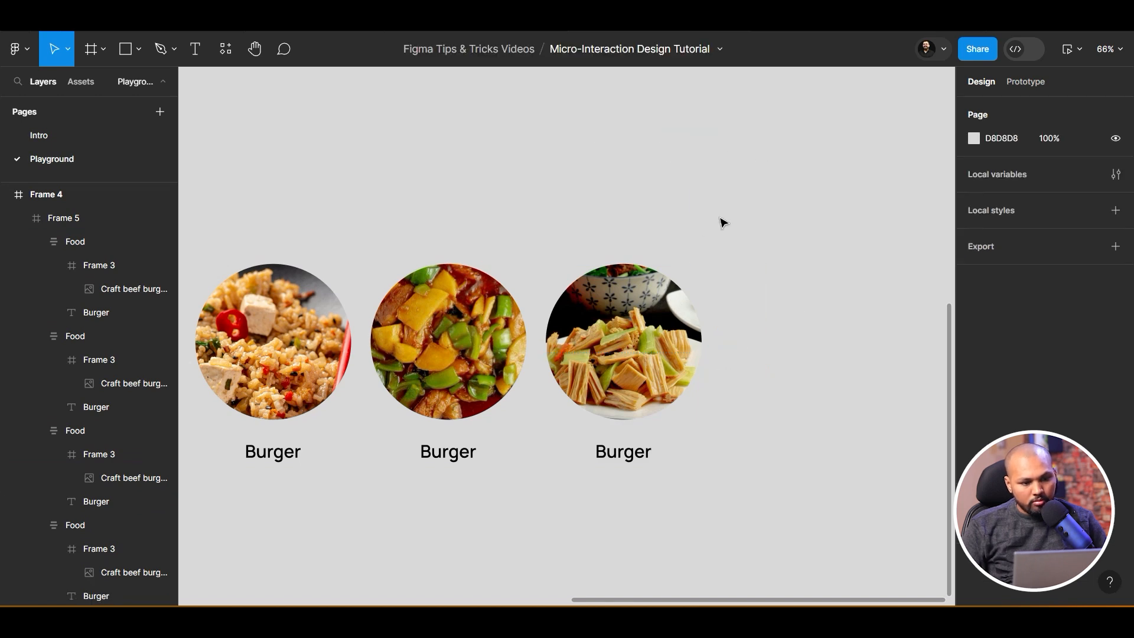
Rename Frame 5, the ten-item food row inside Frame 4, as Inner-layer
scroll(691, 222, "down", 5)
left_click(392, 246)
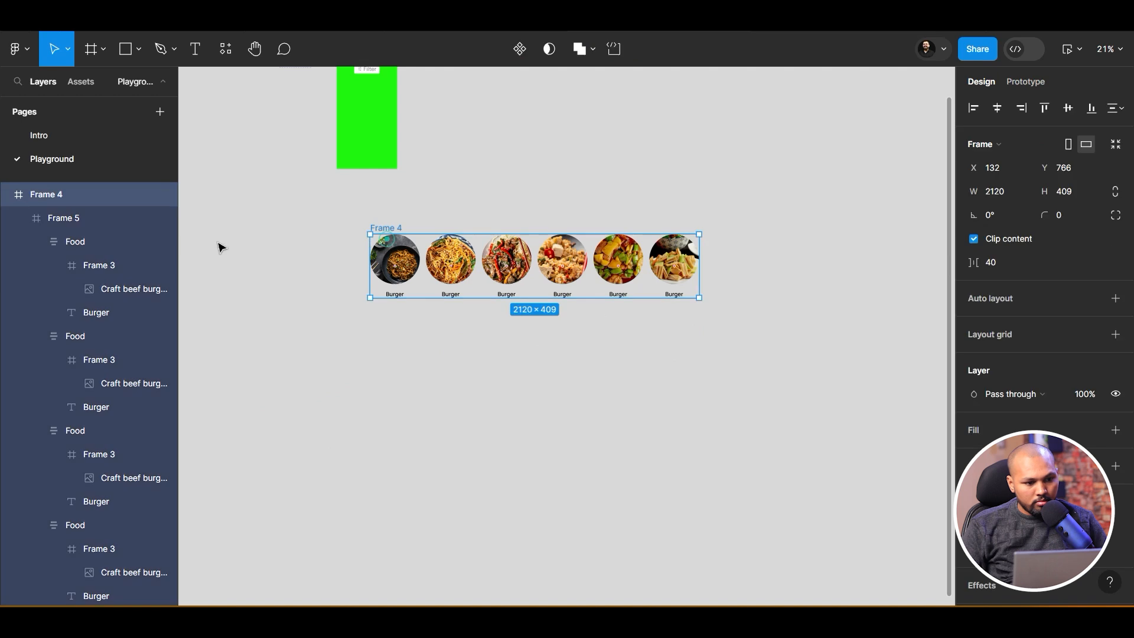
left_click(17, 217)
left_click(71, 218)
double_click(71, 219)
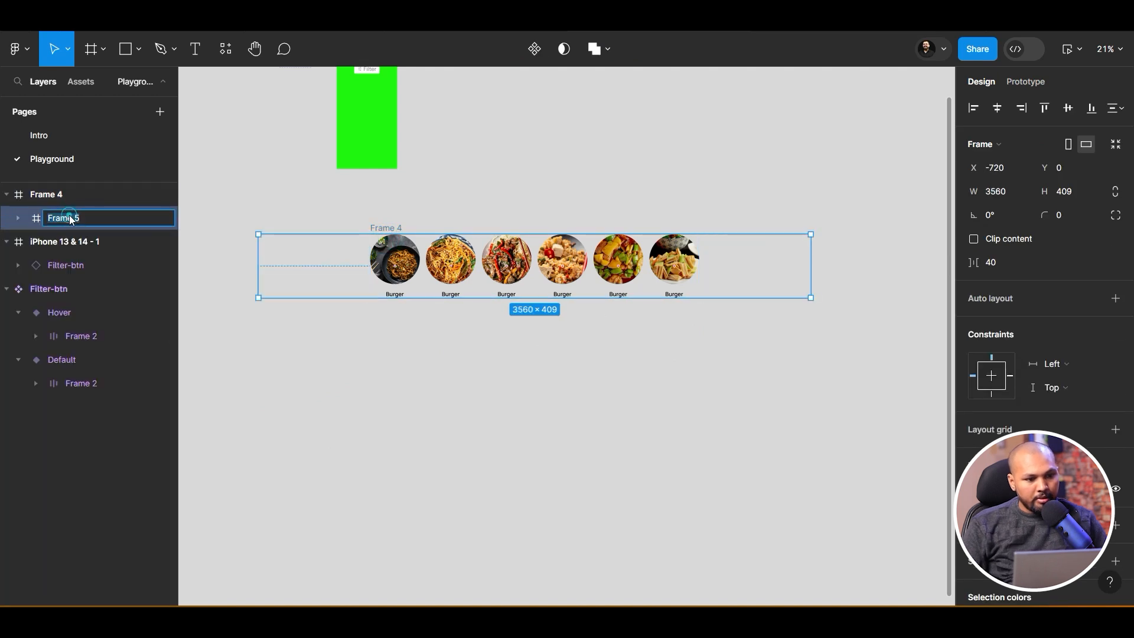
type("Inner")
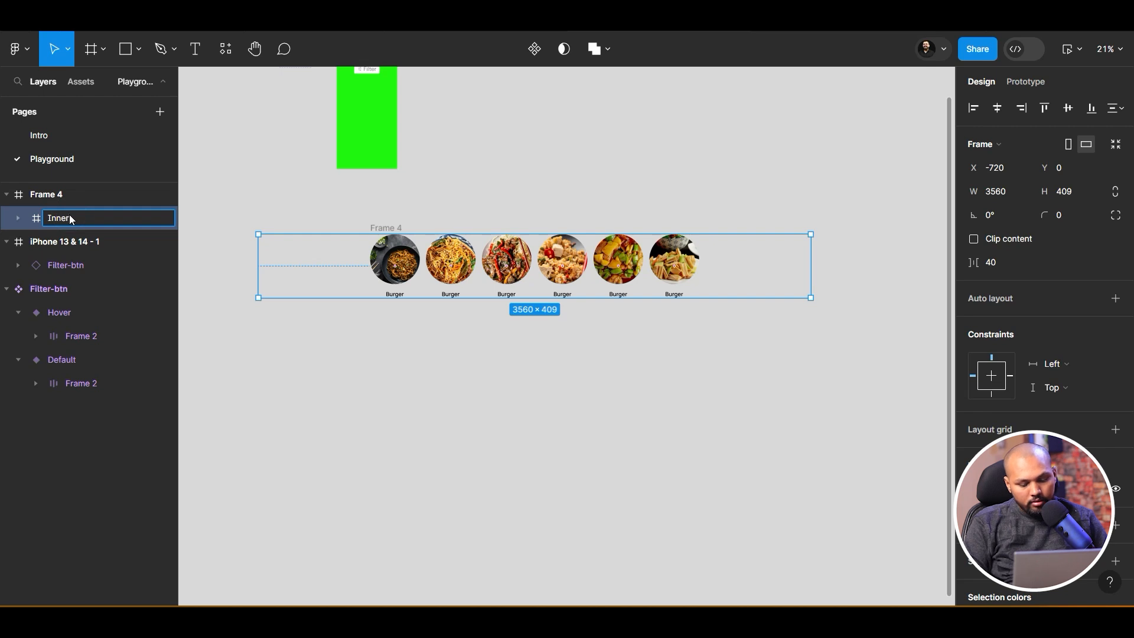
type("-layer")
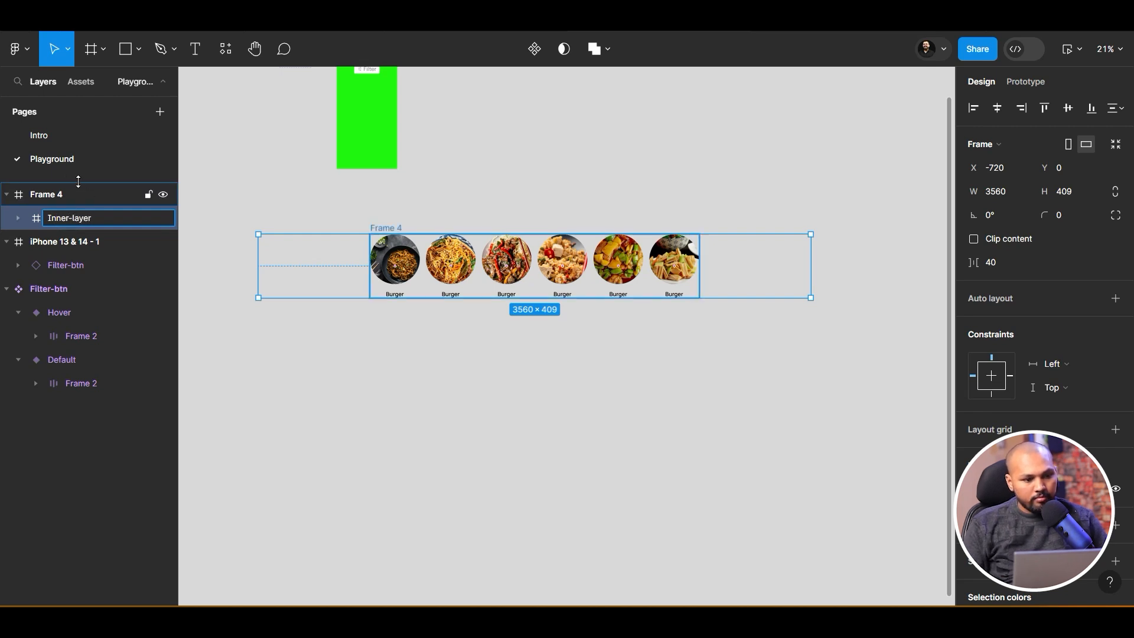
Paste the cut 84 × 84 frame directly into Frame 4 and rename it Icon
left_click(60, 192)
key("ctrl+v")
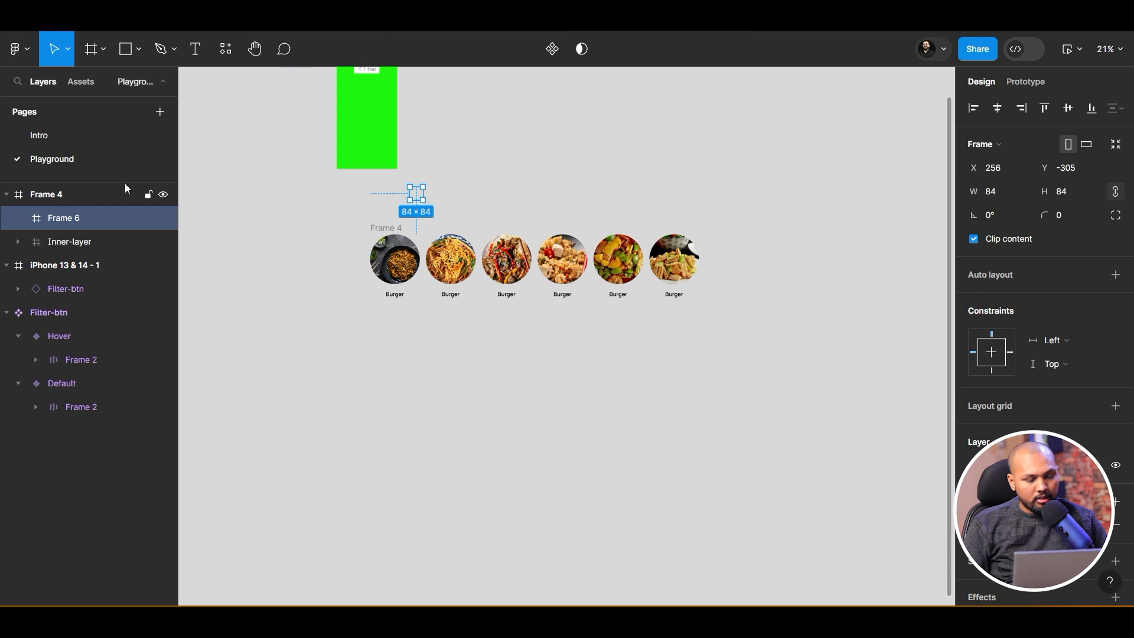
double_click(79, 216)
type("Icon")
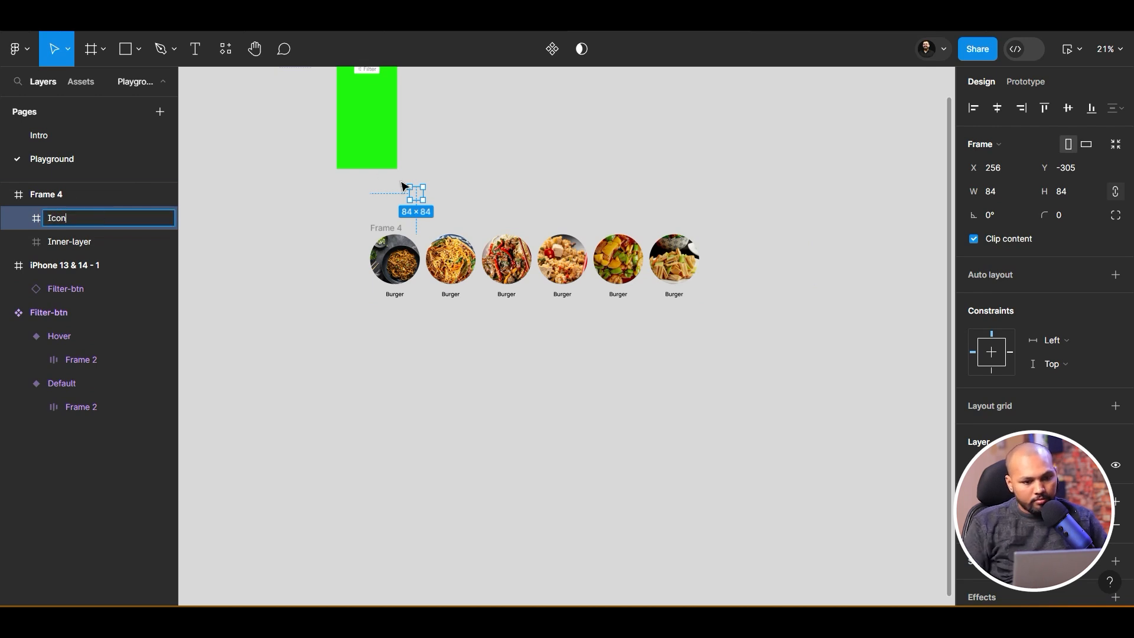
Move the Icon frame to the right end of the food row and lock Inner-layer
left_click_drag(417, 196, 709, 258)
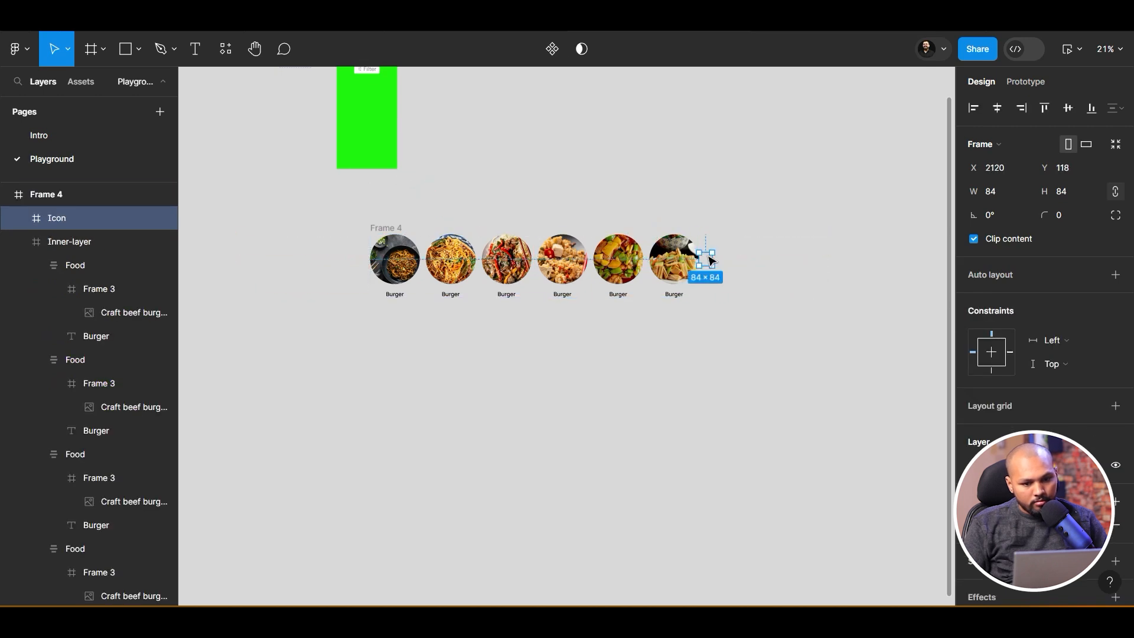
scroll(682, 258, "up", 1)
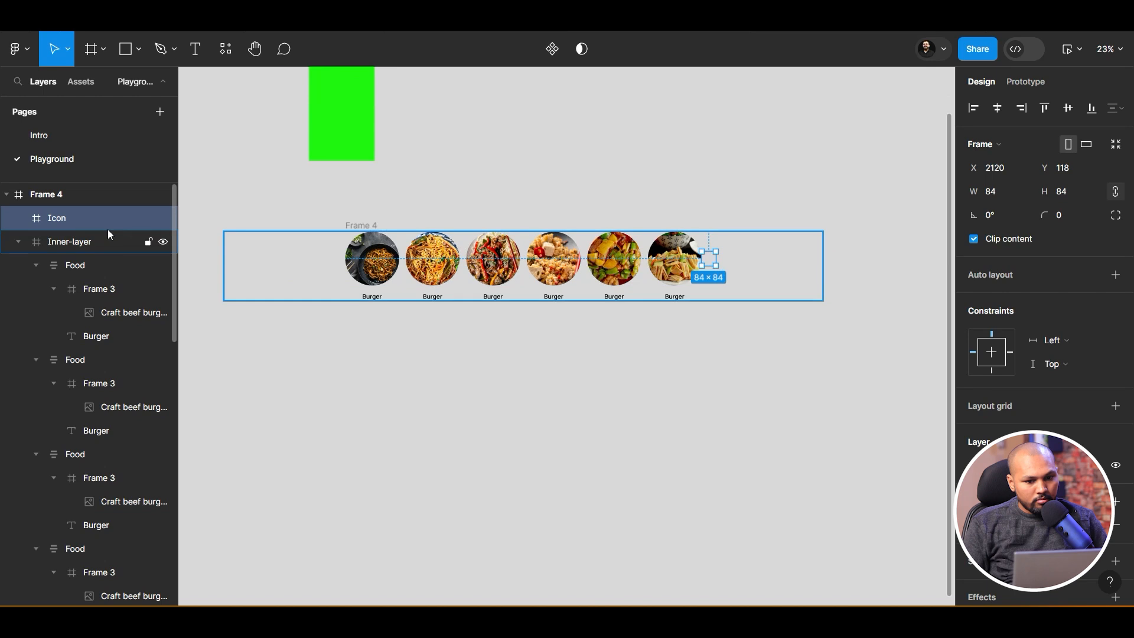
left_click(20, 239)
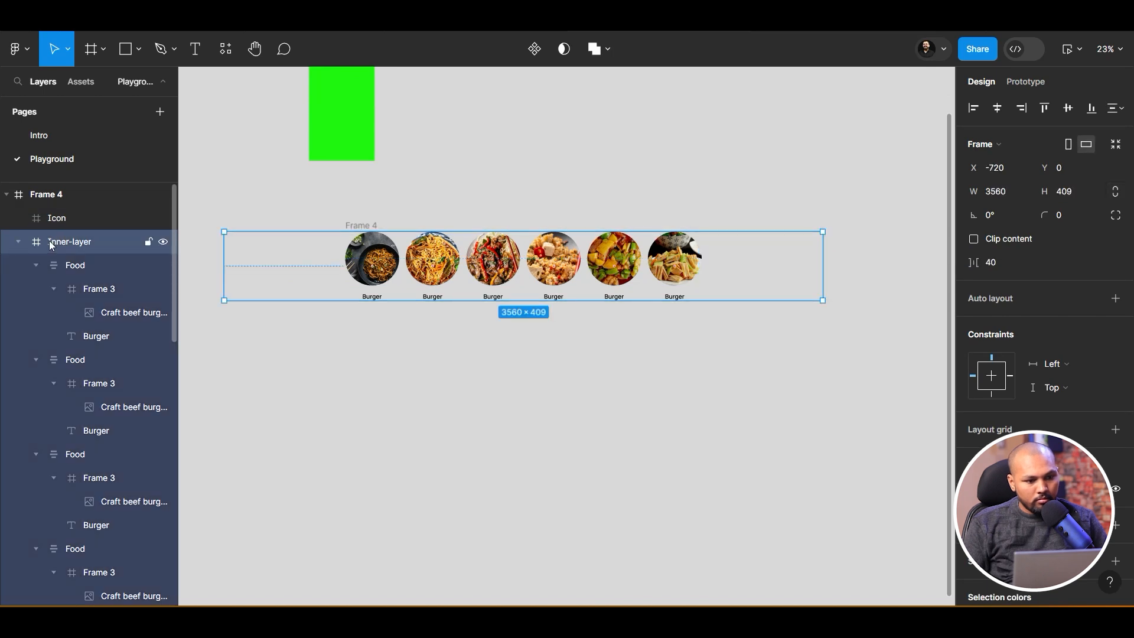
left_click(20, 239)
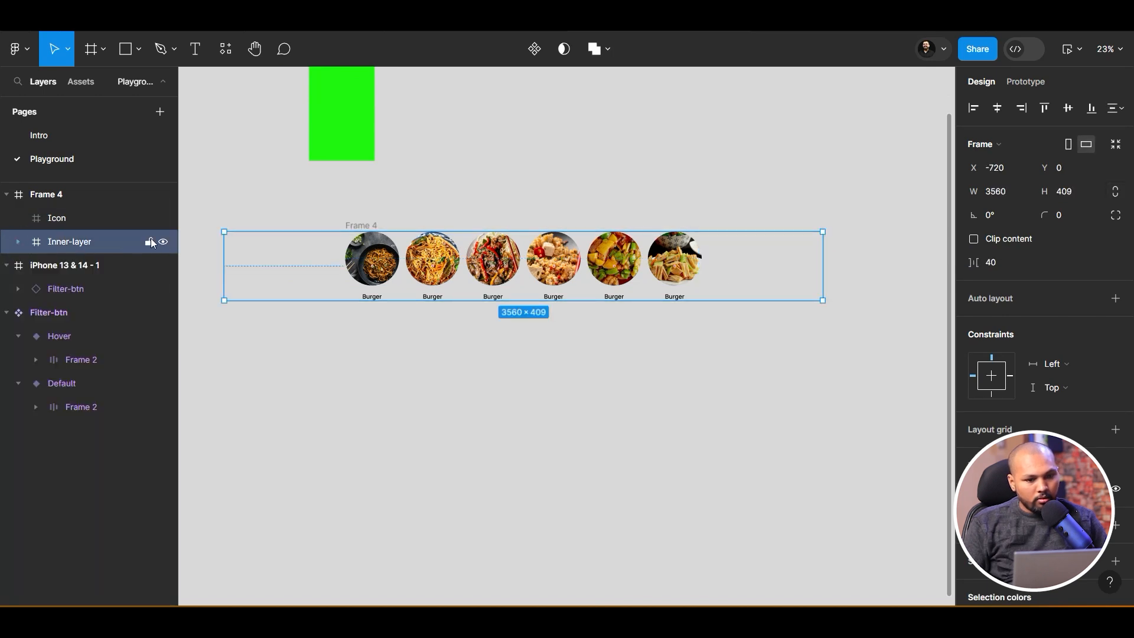
left_click(148, 241)
Take the Icon frame out of Frame 4 and centre it on the row's right edge, half overlapping the last photo
left_click(54, 222)
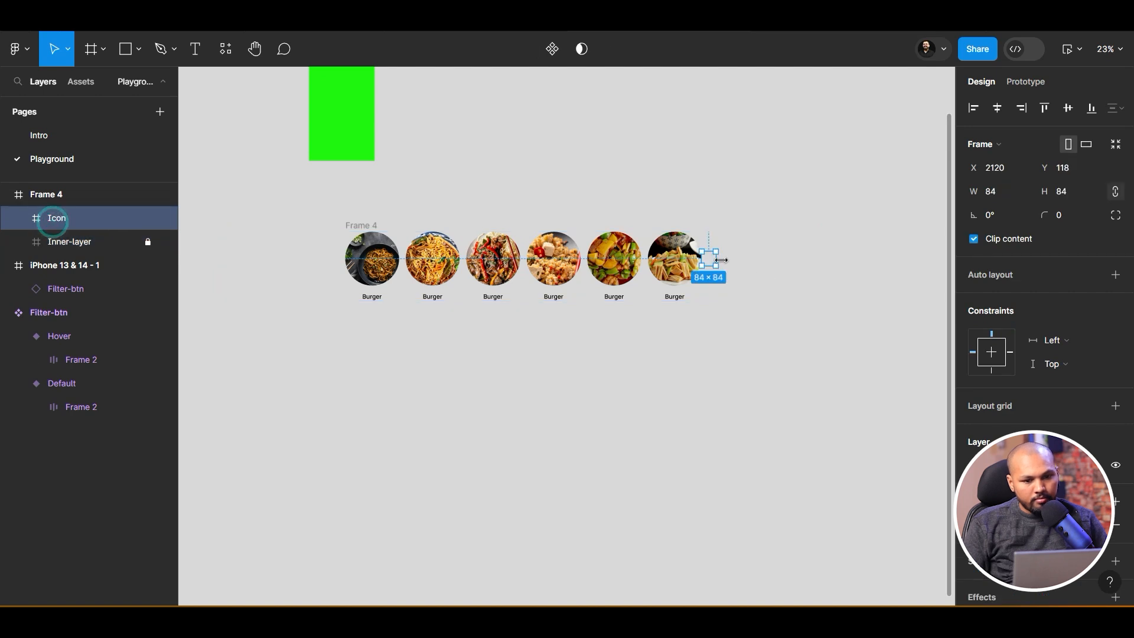
left_click_drag(700, 254, 701, 256)
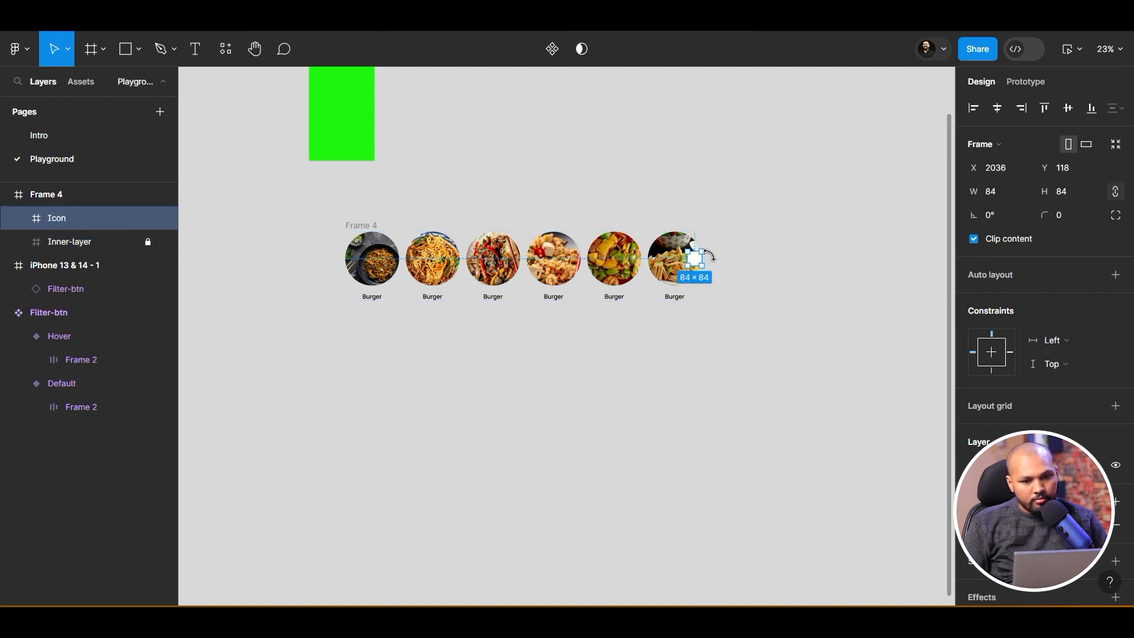
scroll(712, 258, "up", 6)
left_click_drag(632, 265, 660, 280)
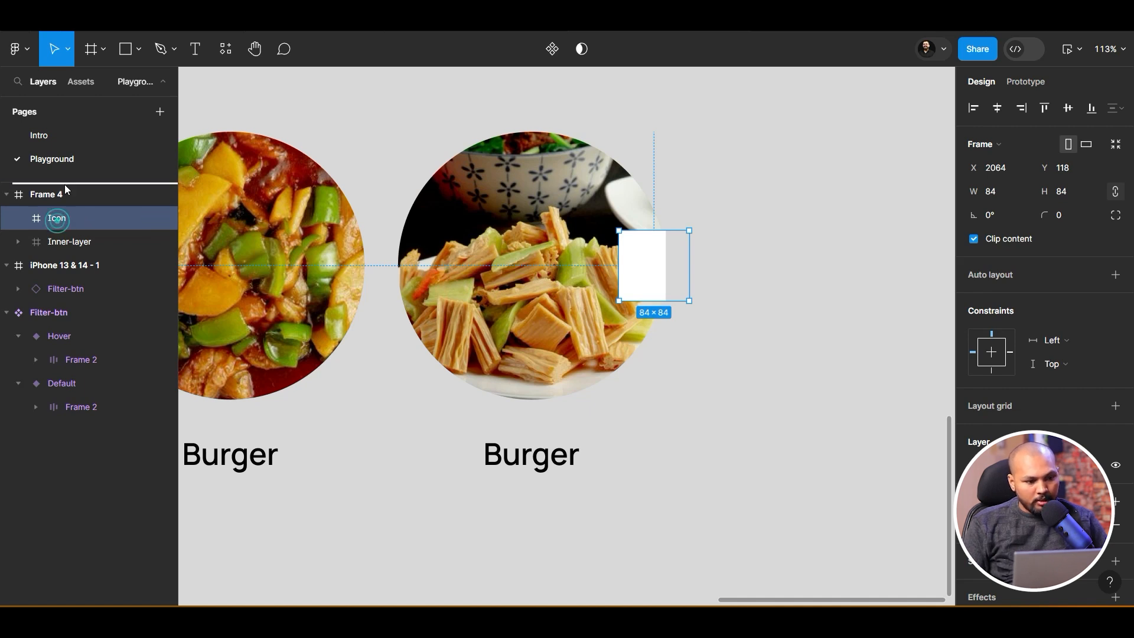
left_click_drag(65, 188, 65, 186)
mouse_move(656, 270)
left_mouse_down()
mouse_move(671, 279)
mouse_move(664, 272)
left_mouse_up()
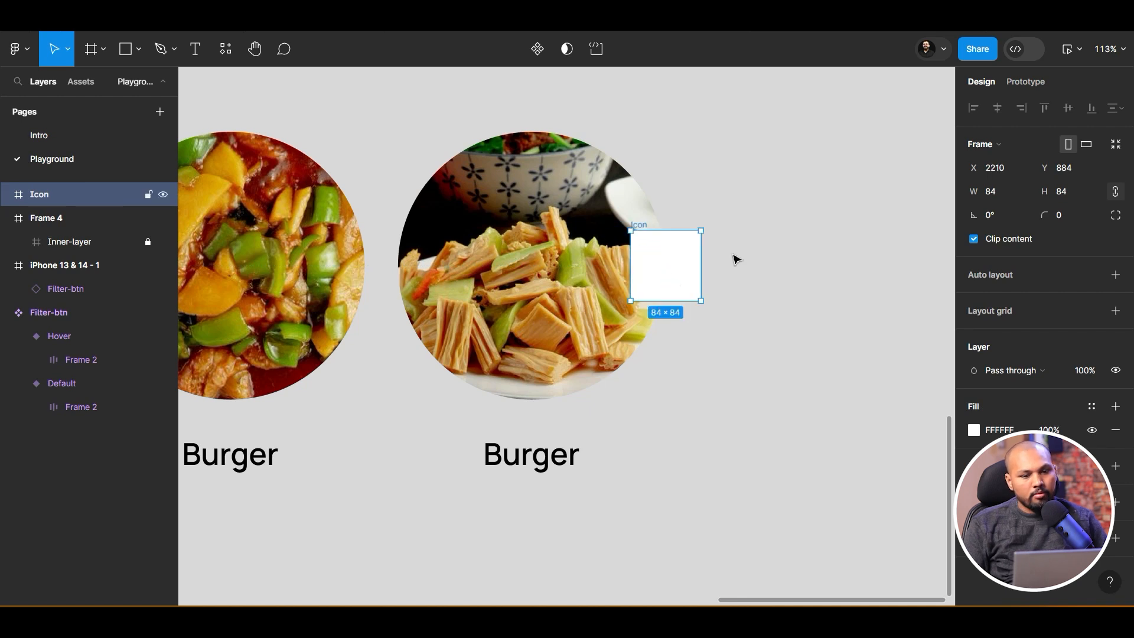
Give the Icon frame a corner radius of 84 and turn off its content clipping
left_click(1068, 214)
type("84")
left_click(1089, 235)
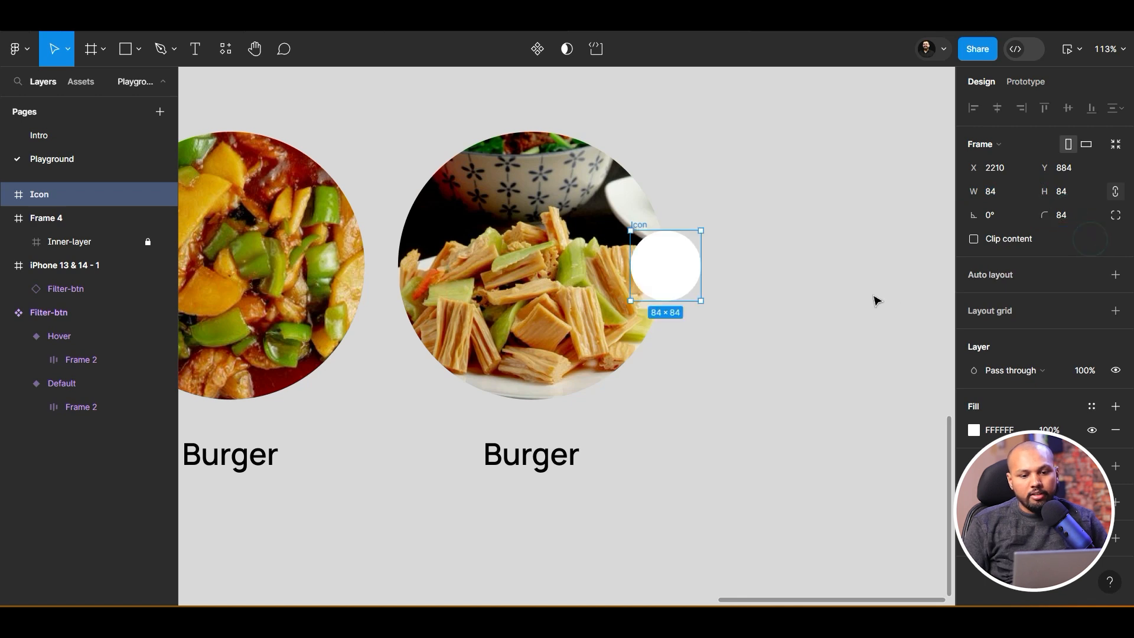
Search the Iconify plugin for caret and import the ph:caret-up-bold icon below the last food item
scroll(873, 299, "down", 3)
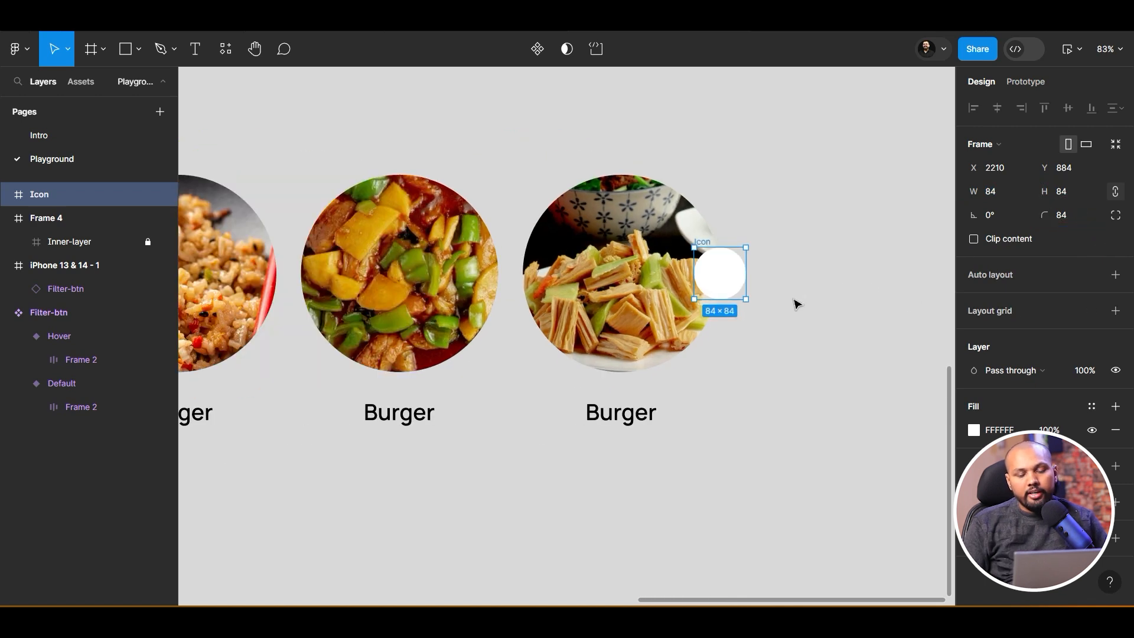
left_click_drag(689, 529, 677, 411)
right_click(578, 427)
mouse_move(626, 553)
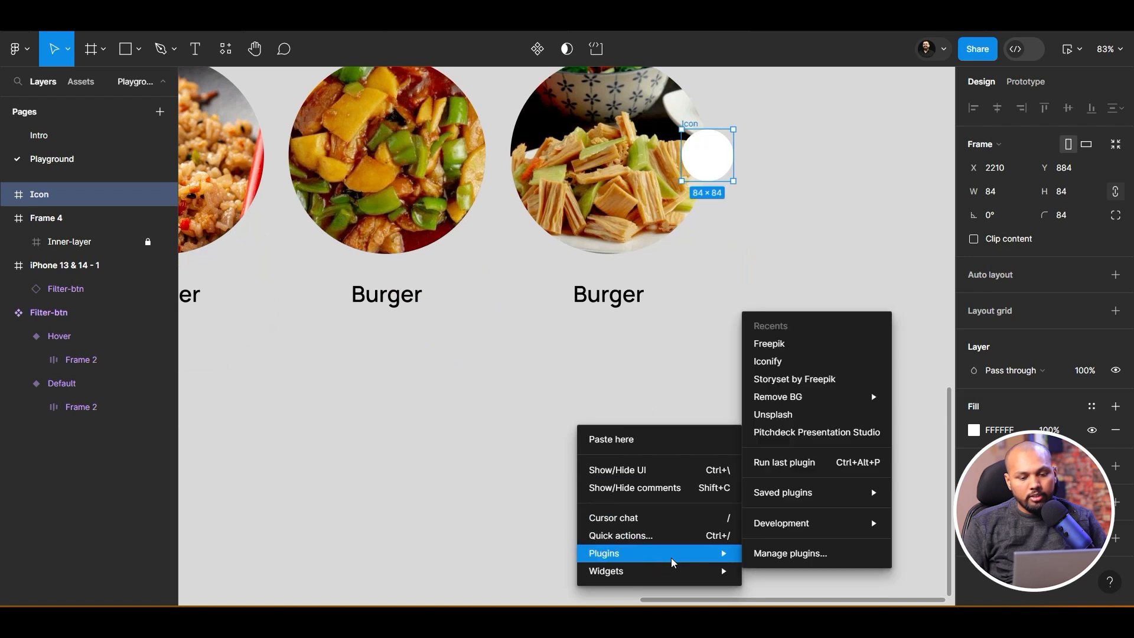
left_click(795, 361)
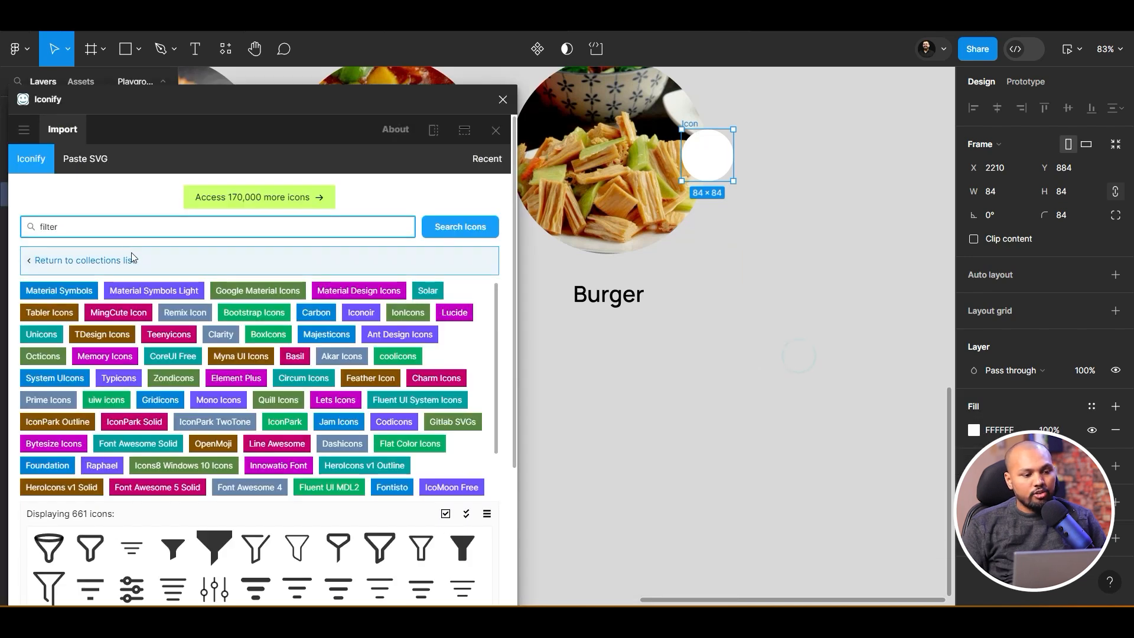
left_click(124, 231)
key("ctrl+a")
type("car")
key("Return")
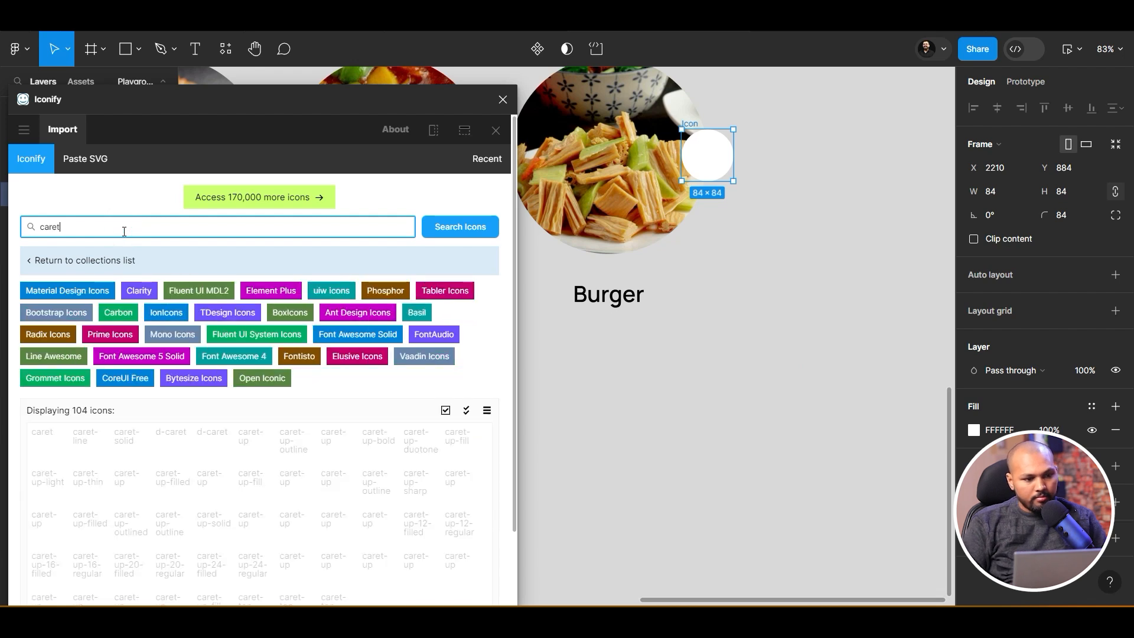
left_click_drag(375, 453, 683, 401)
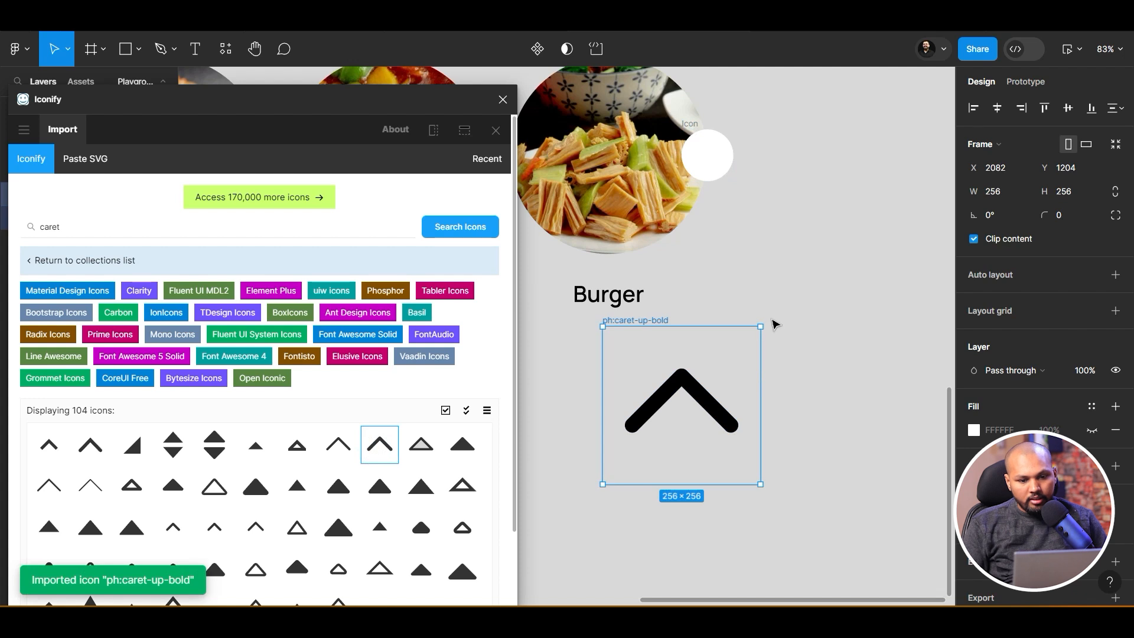
Rotate the caret icon to -90° so it points right and scale it to 31 × 31 inside the white circle
left_click_drag(768, 321, 707, 155)
key("k")
scroll(710, 191, "up", 5)
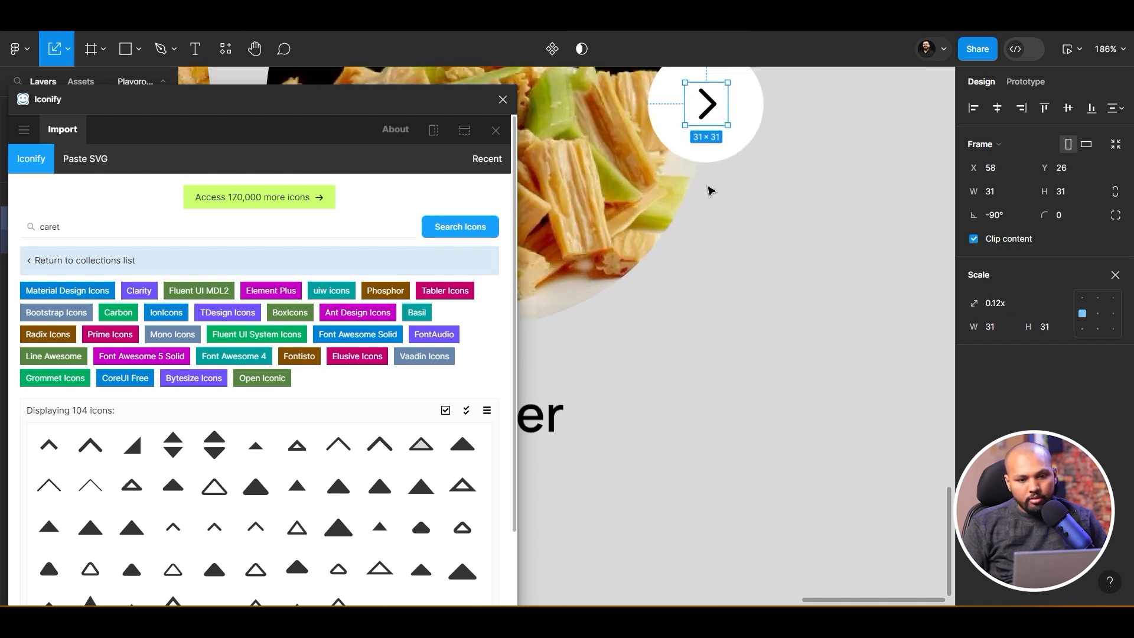
Scale the caret icon to 40 × 40, centred in the white circle, and close the Iconify plugin
left_click_drag(723, 202, 726, 362)
type("k0.16")
key("Return")
left_click_drag(721, 271, 720, 267)
scroll(851, 369, "down", 5)
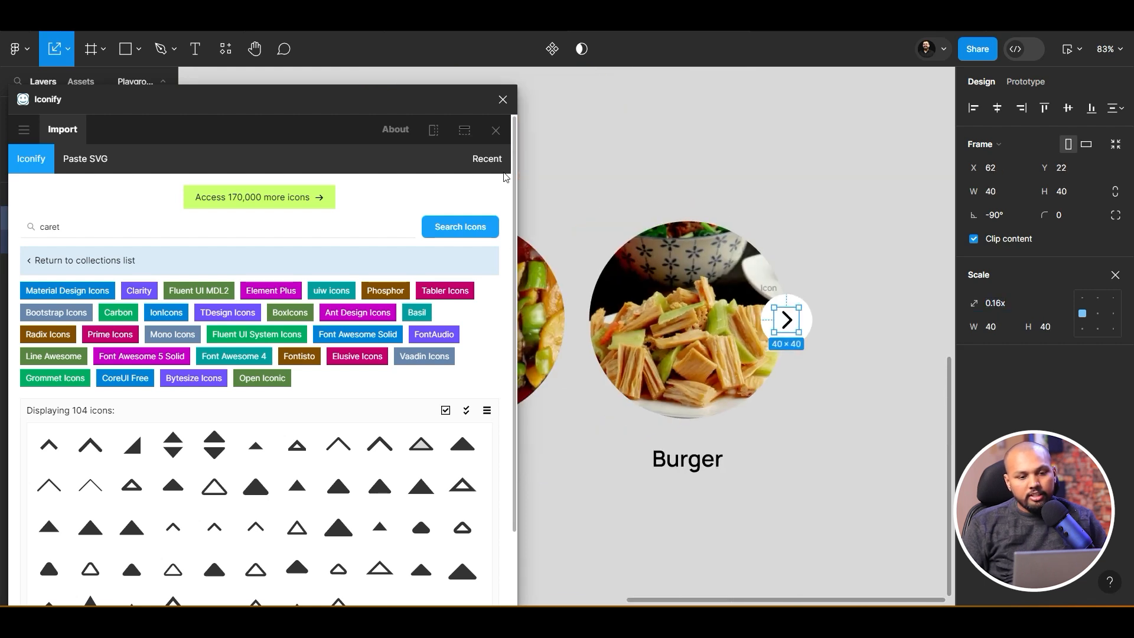
left_click(502, 100)
scroll(888, 425, "down", 5)
left_click(886, 429)
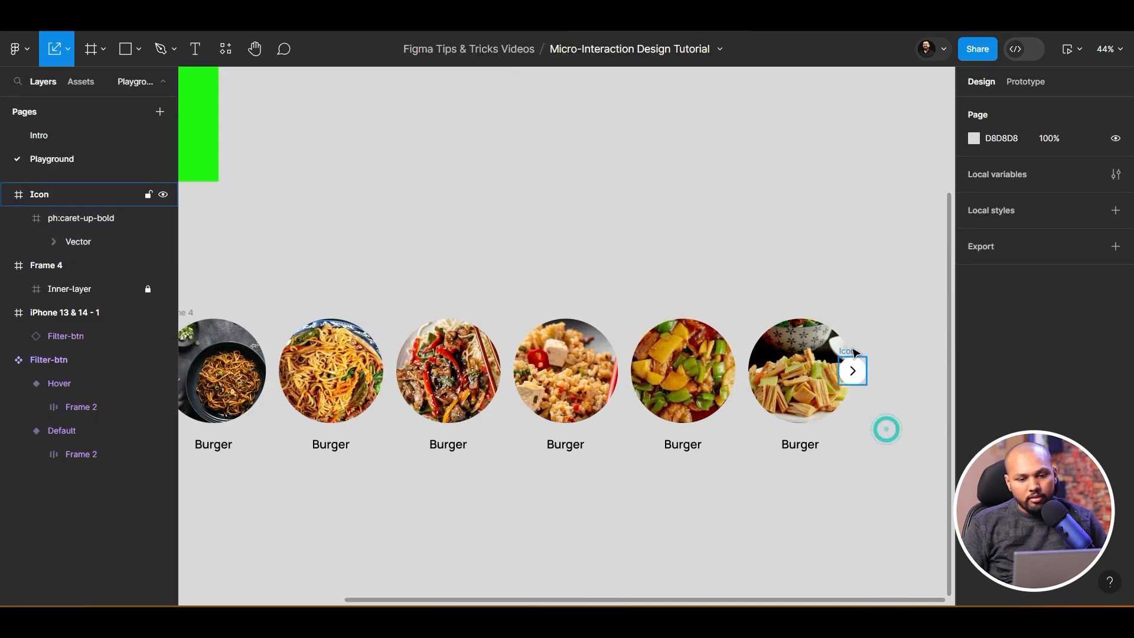
Duplicate the Icon button onto the food row's left edge, with its arrow pointing left
left_click(852, 350)
left_click_drag(849, 349, 376, 333)
left_click(518, 491)
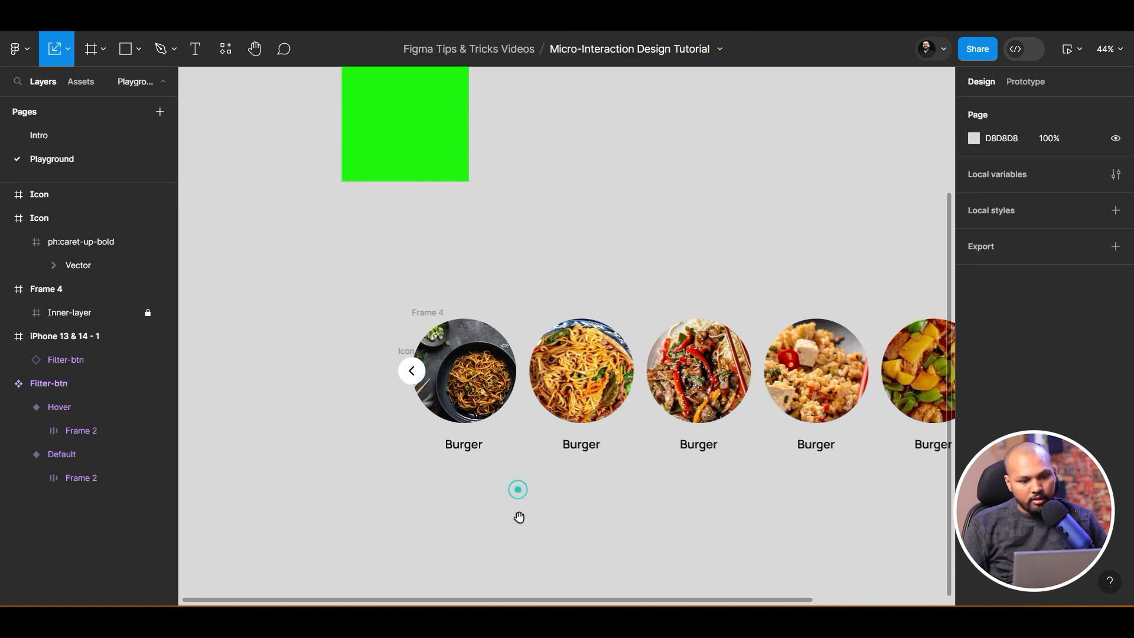
left_click_drag(519, 516, 375, 491)
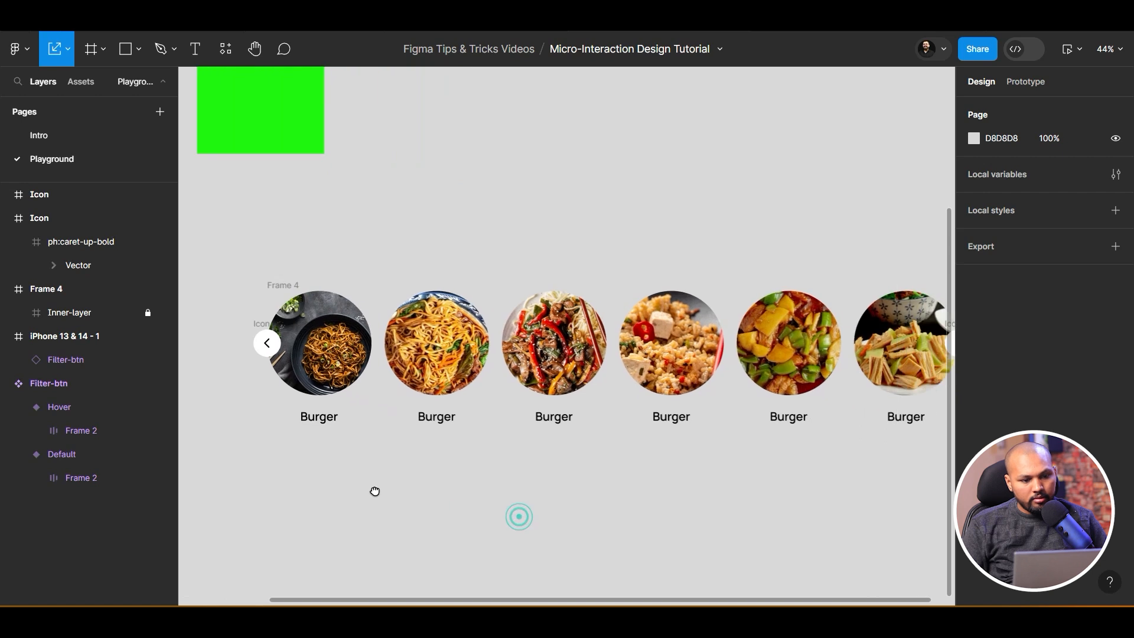
Rename Frame 4 as Outerlayer and collapse it and the expanded Icon frame in the layer list
left_click(272, 288)
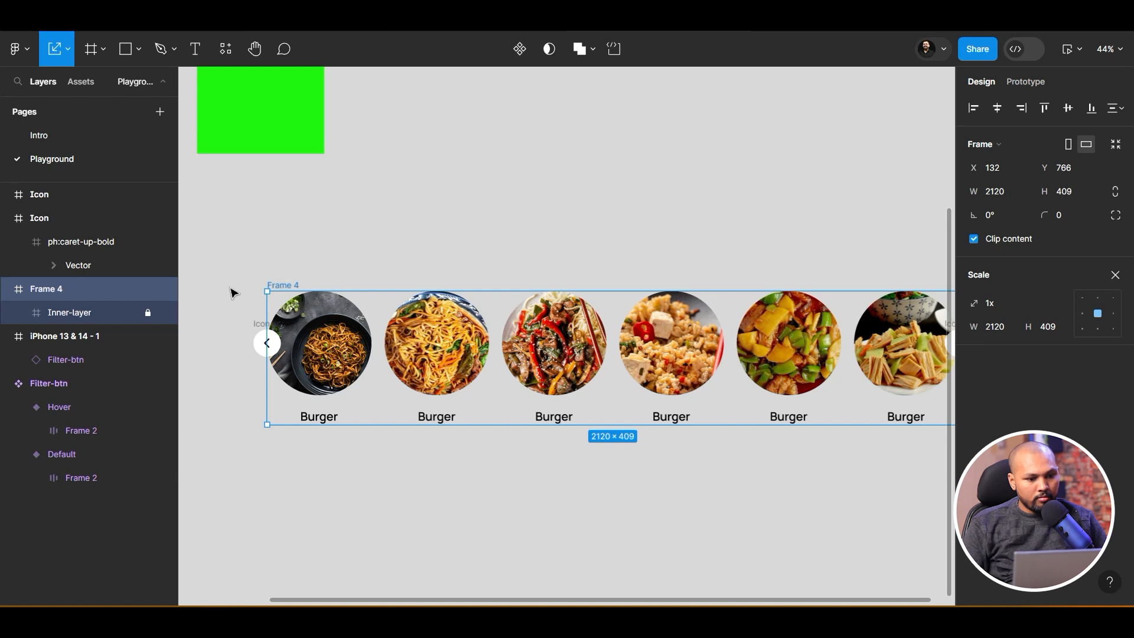
left_click(62, 311)
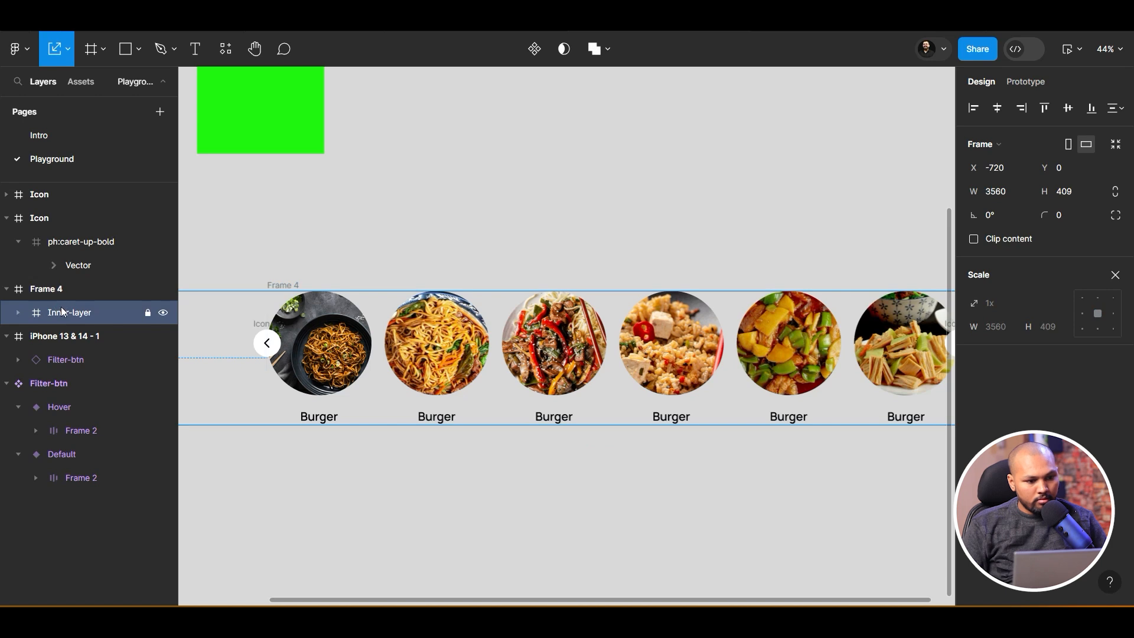
left_click(62, 294)
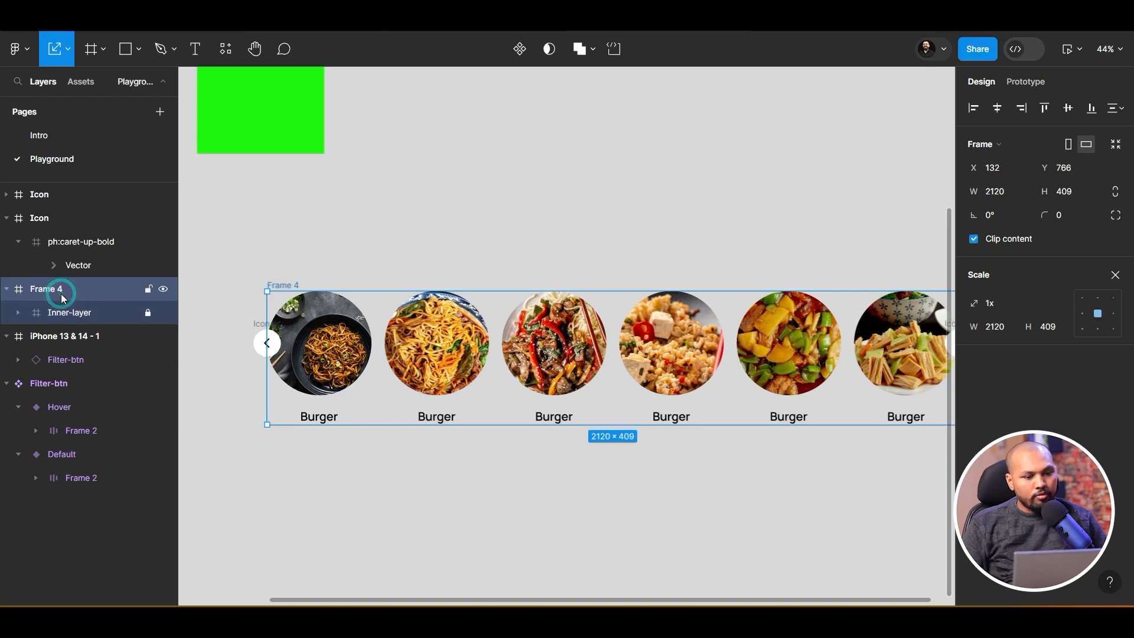
double_click(63, 291)
key("BackSpace")
type("Oute")
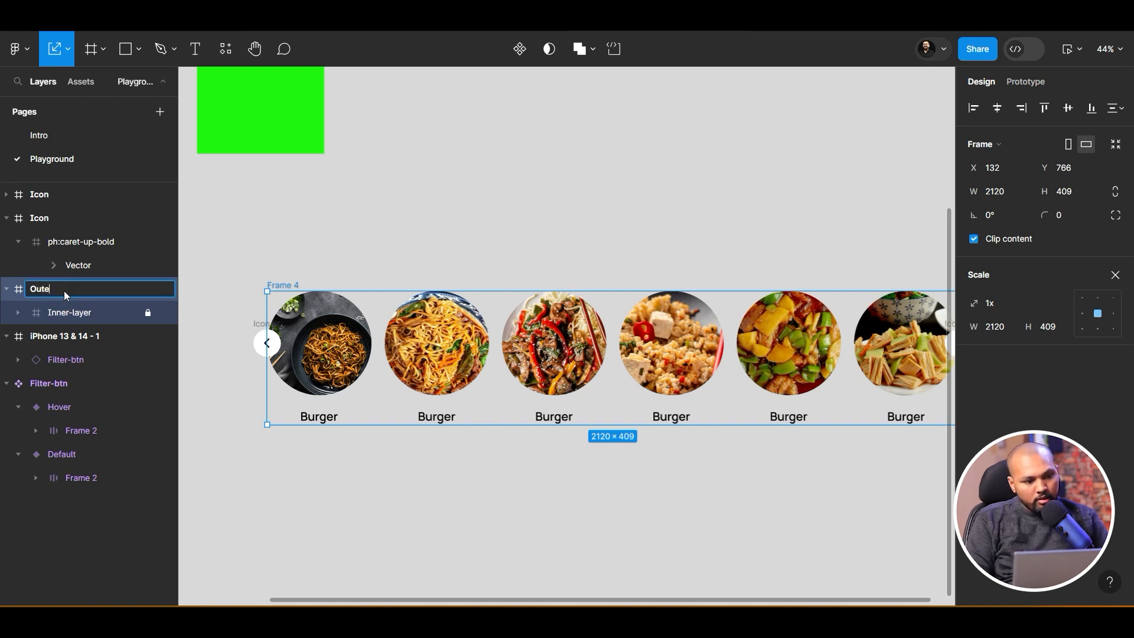
type("rlayer")
left_click(364, 238)
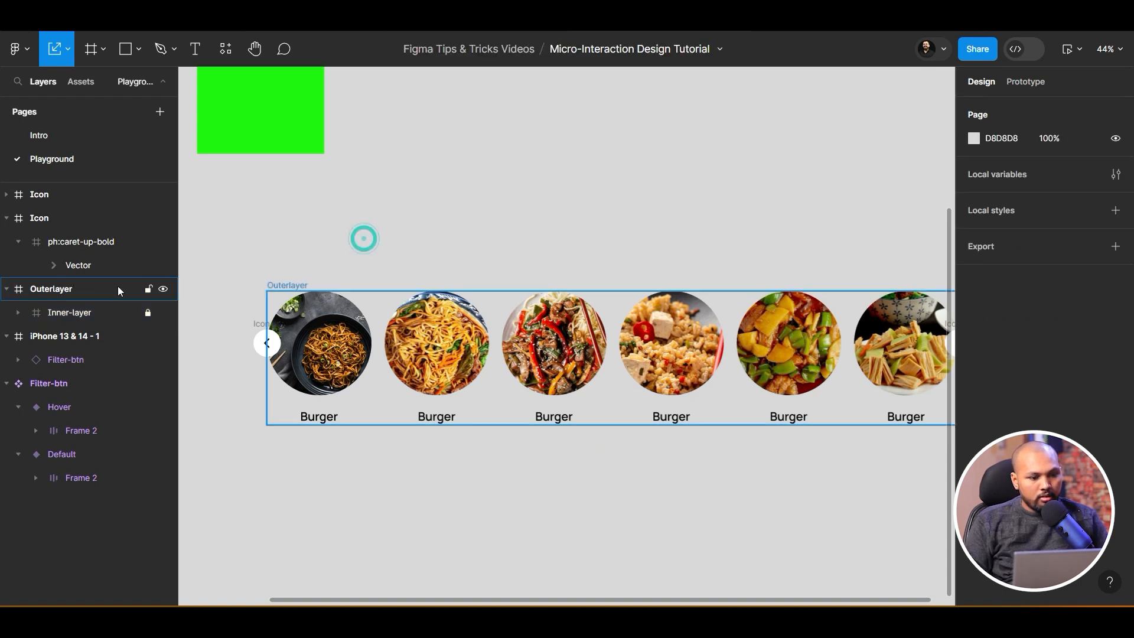
left_click(7, 289)
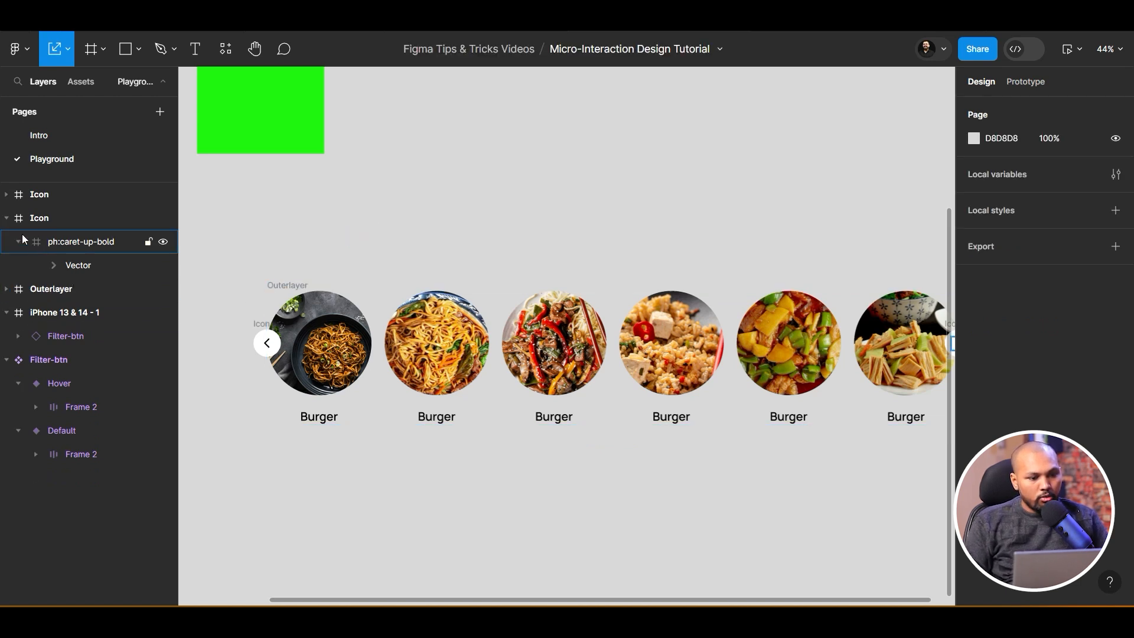
left_click(6, 219)
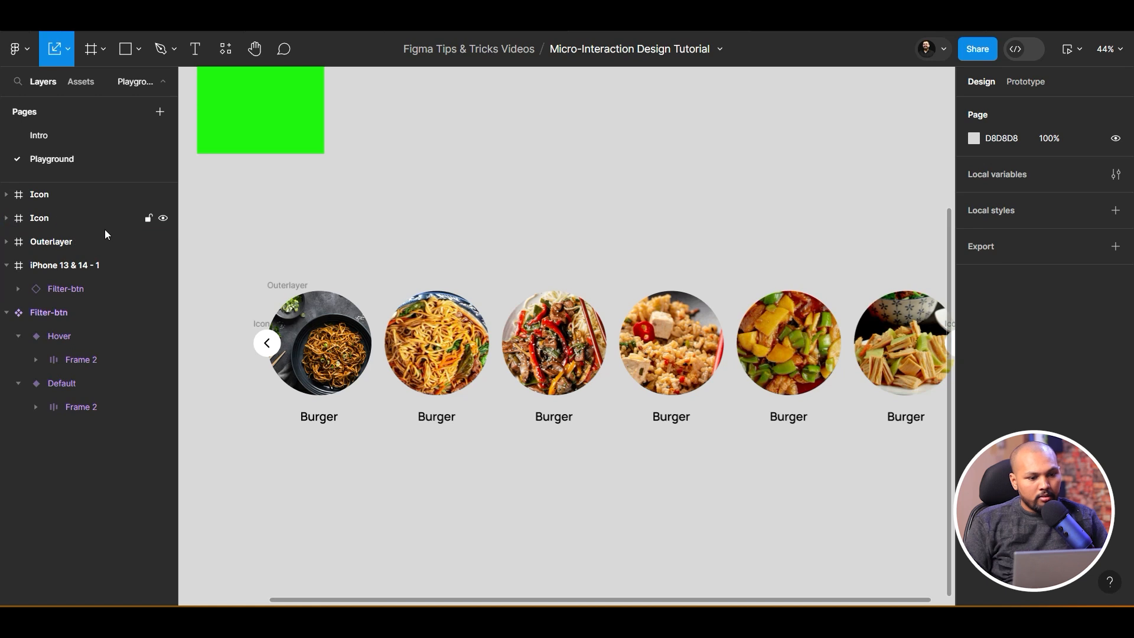
Rename the Icon frame with the left-pointing arrow as left-Icon
left_click(258, 324)
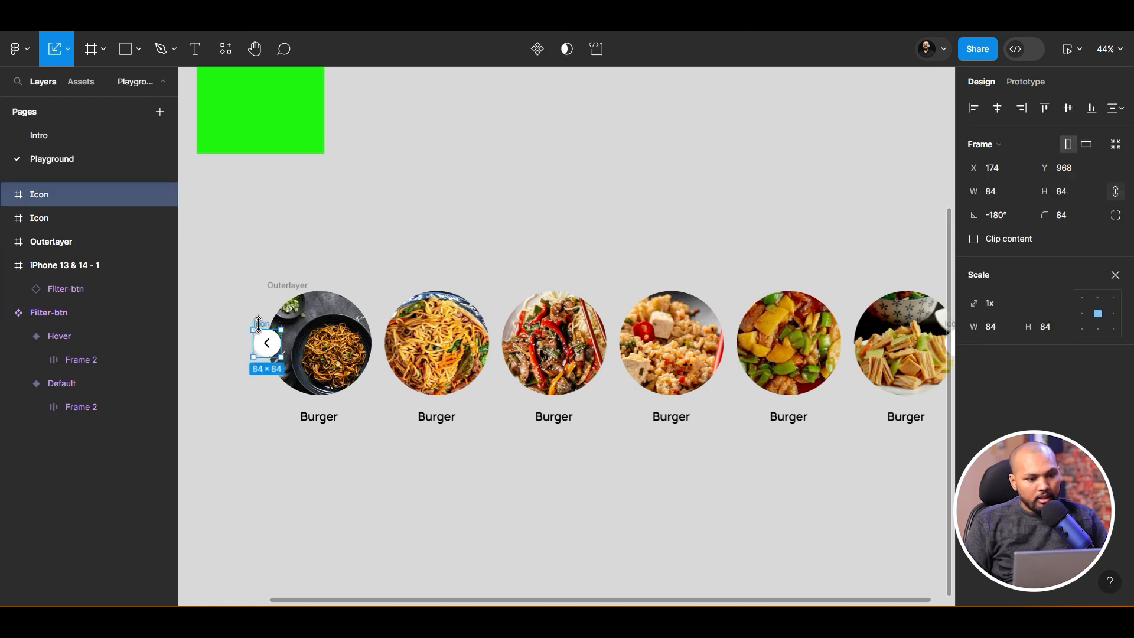
double_click(44, 196)
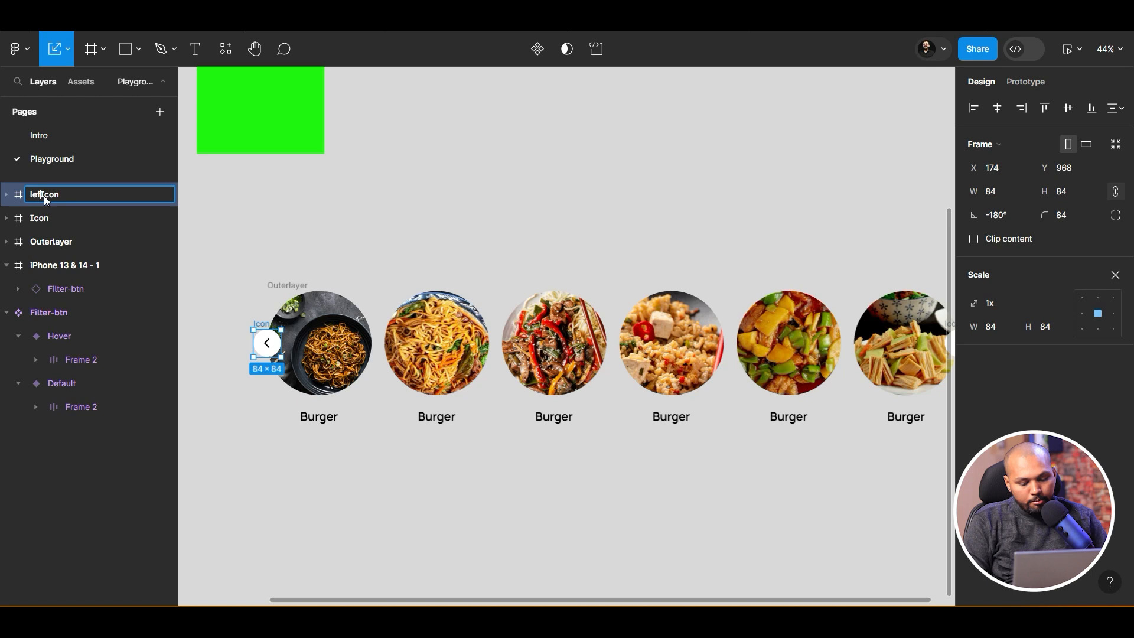
type("left-")
Rename the other Icon frame, with the right-pointing arrow, as Right-Icon
left_click(34, 222)
right_click(36, 224)
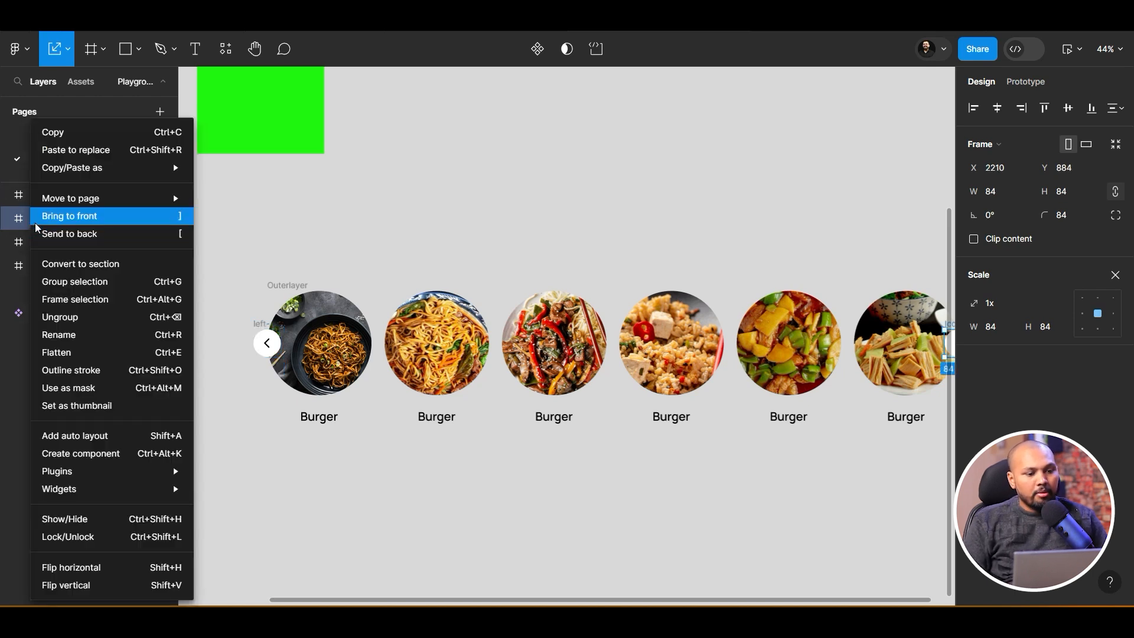
mouse_move(75, 206)
mouse_move(93, 165)
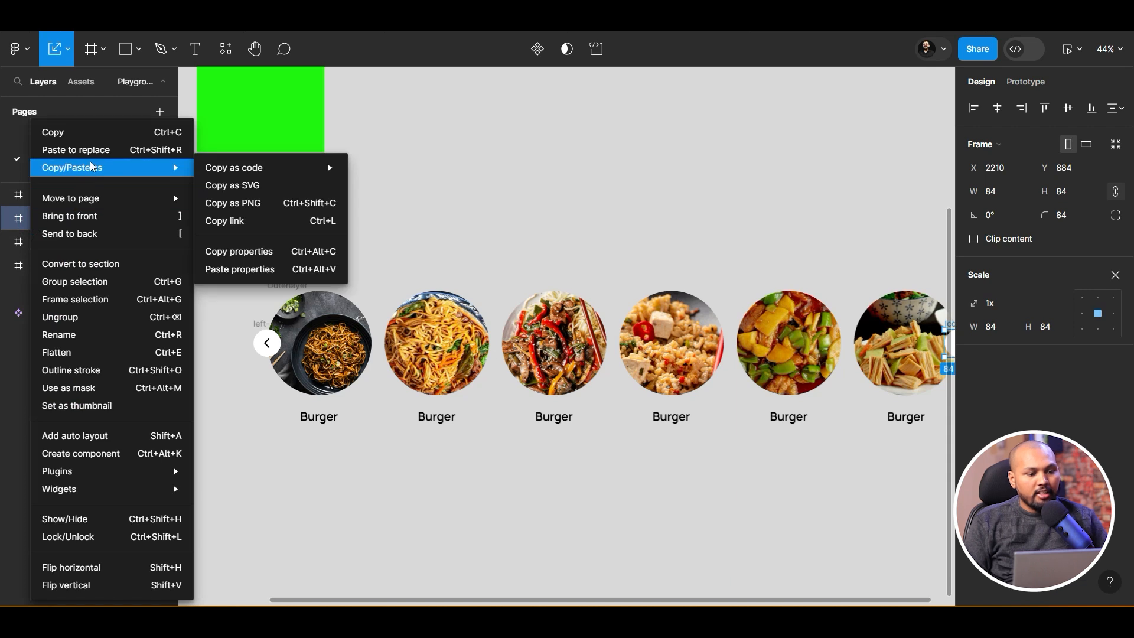
left_click(20, 219)
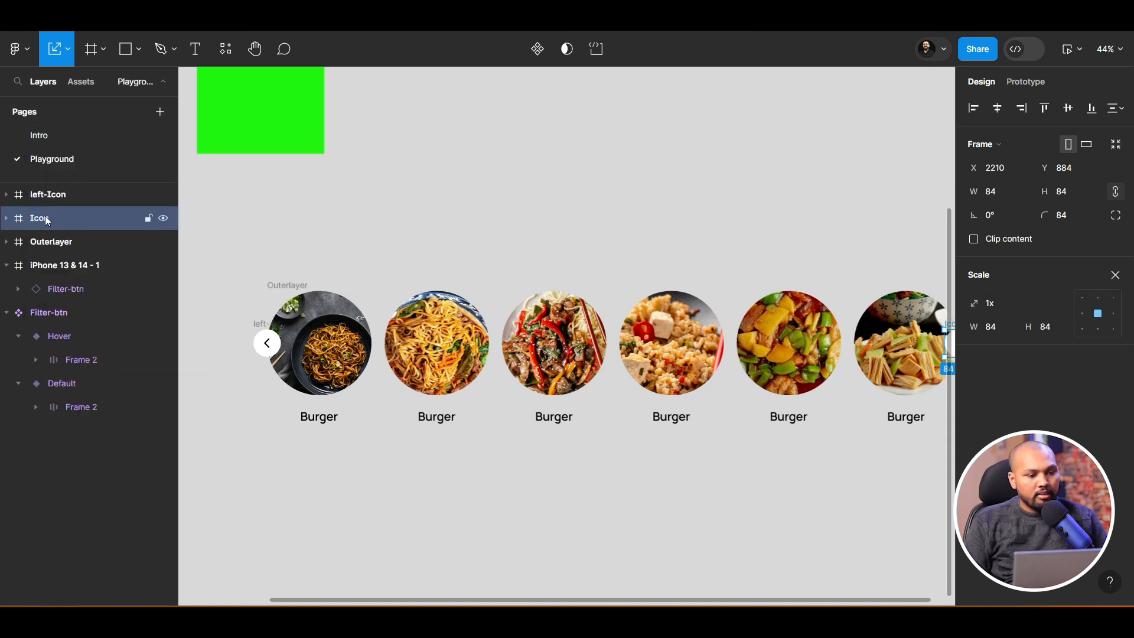
double_click(45, 218)
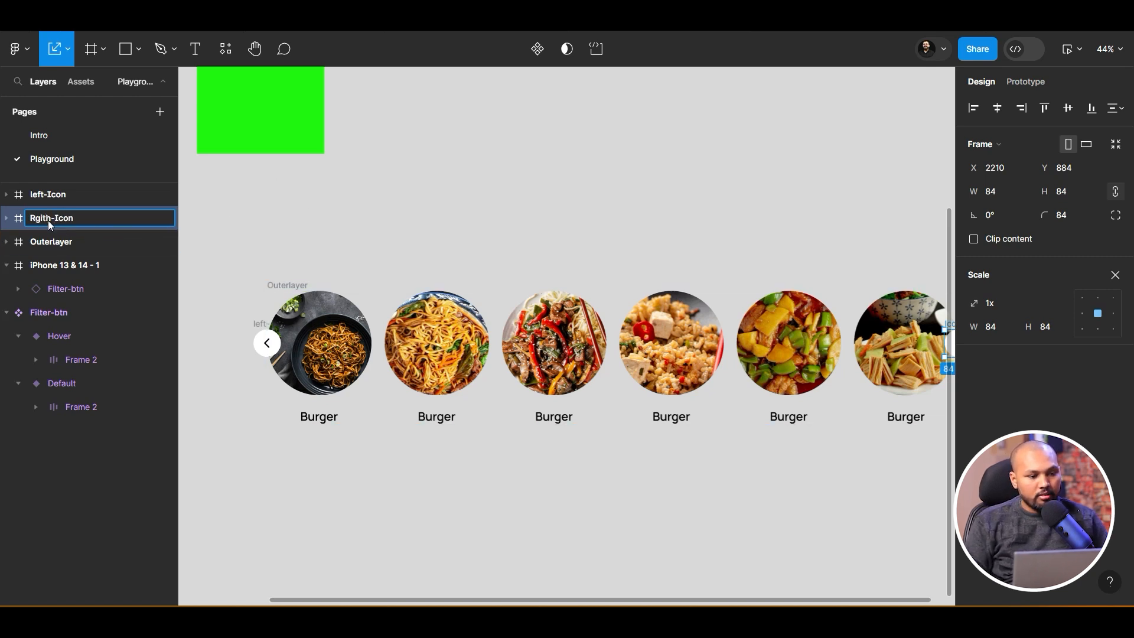
key("BackSpace")
key("BackSpace")
key("BackSpace")
key("BackSpace")
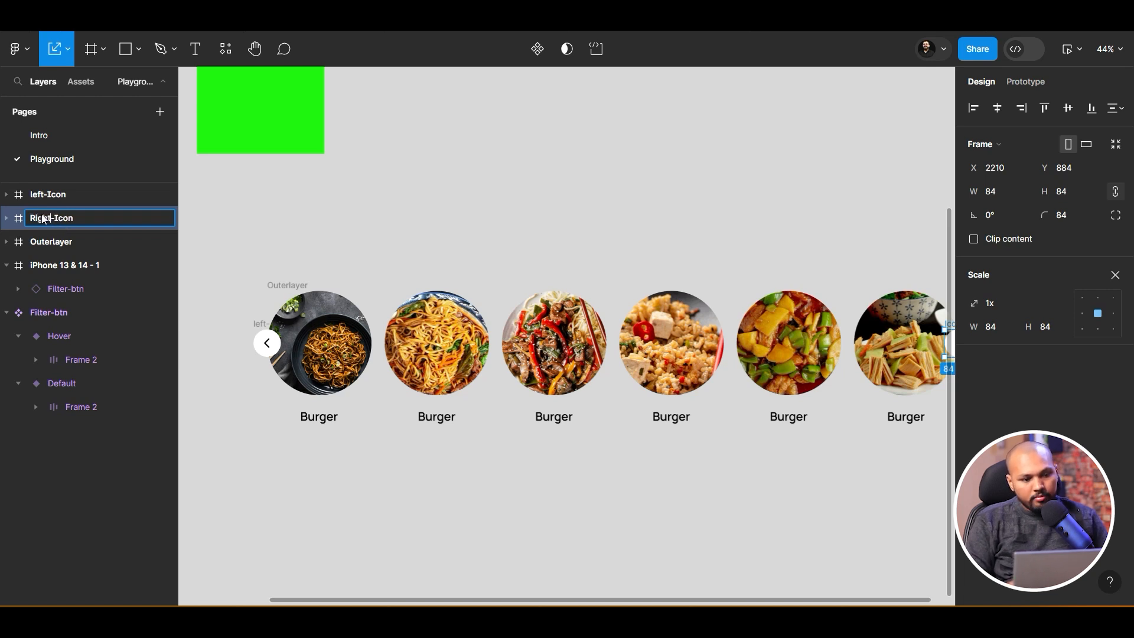
left_click(279, 209)
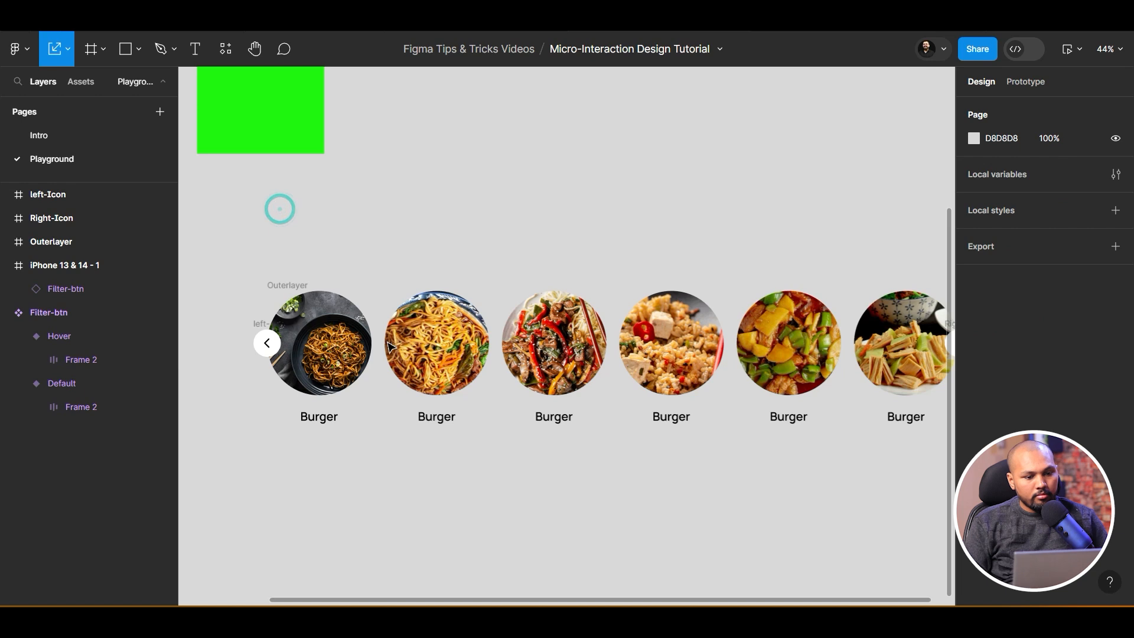
Wrap left-Icon, Right-Icon and Outerlayer together in a new frame and name it Slider
scroll(327, 401, "down", 3)
scroll(489, 447, "right", 2)
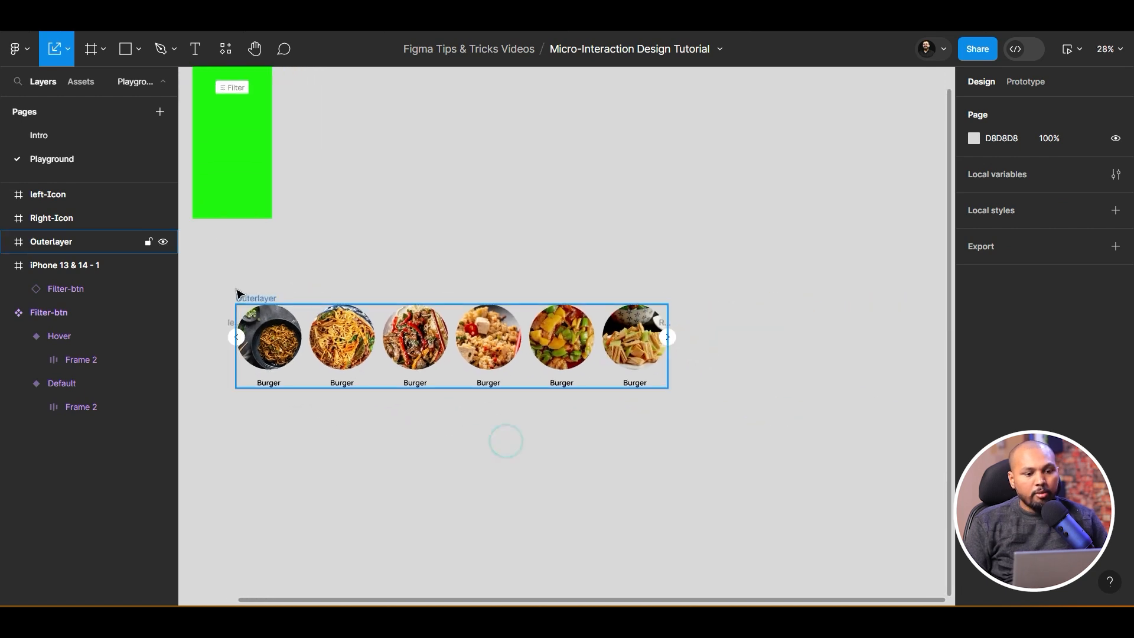
left_click_drag(224, 270, 812, 467)
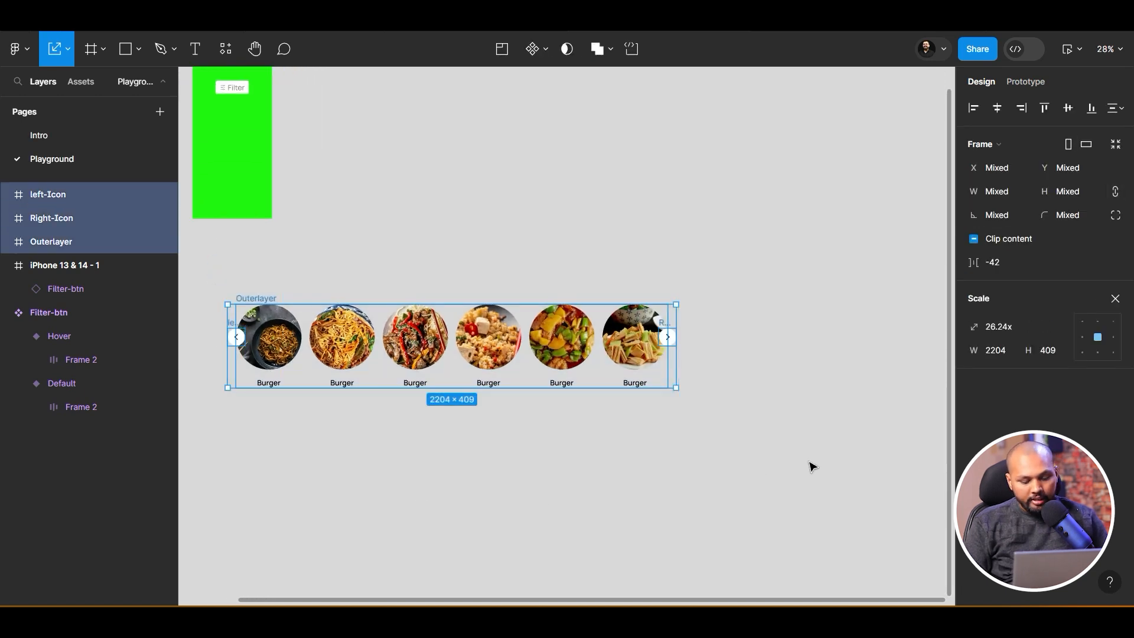
key("ctrl+alt+g")
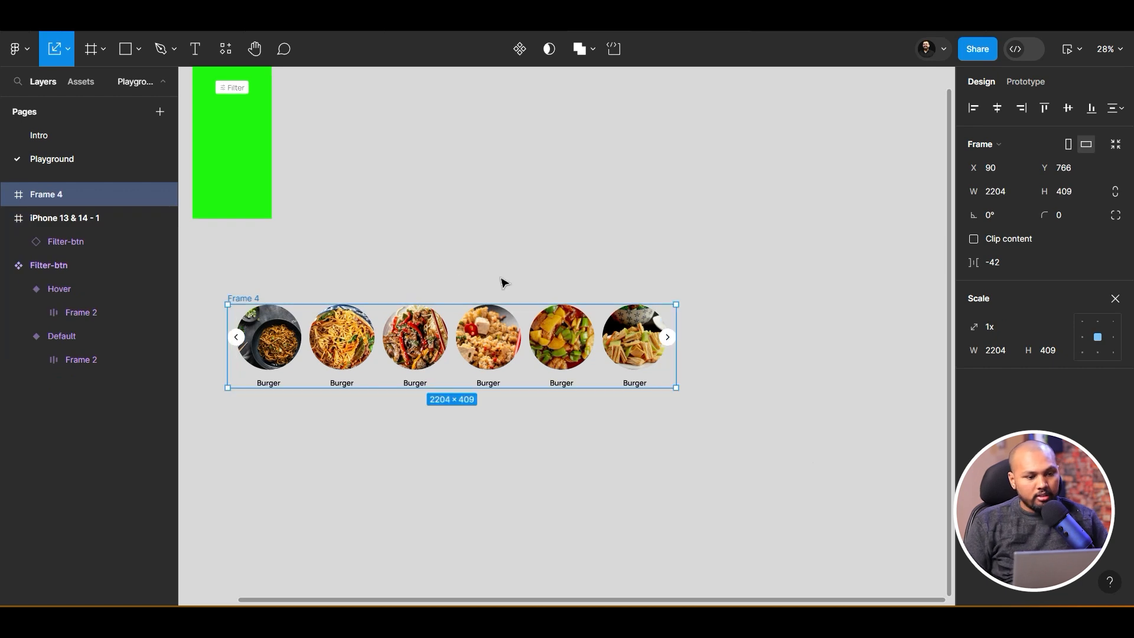
double_click(54, 197)
type("Slider")
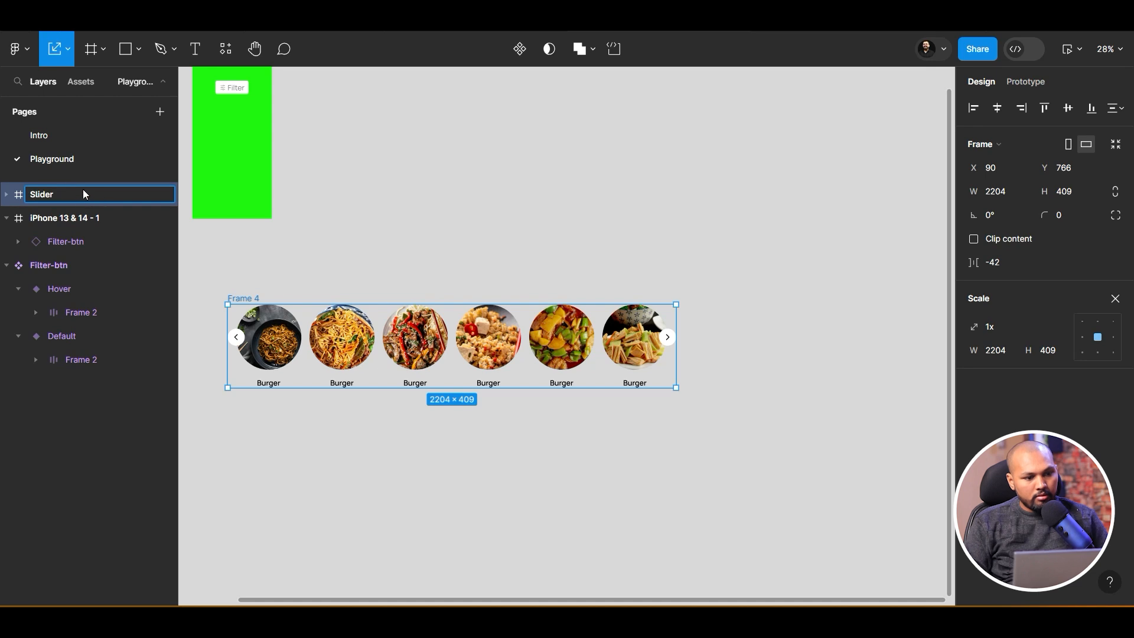
left_click(451, 252)
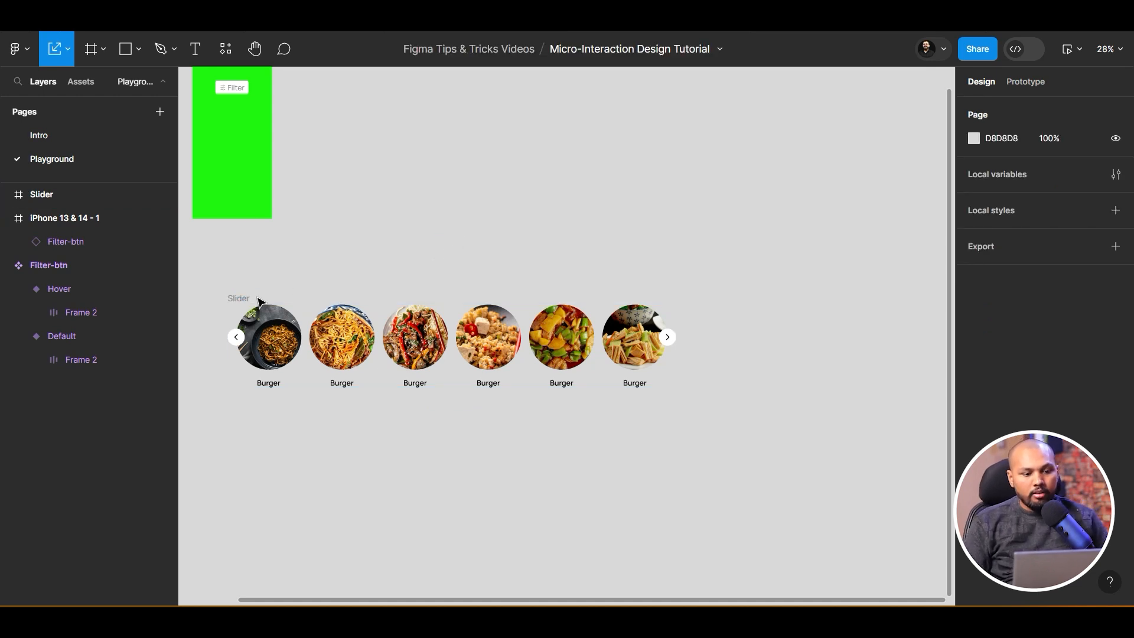
Turn the Slider frame into a component and add a second variant to it
left_click(239, 297)
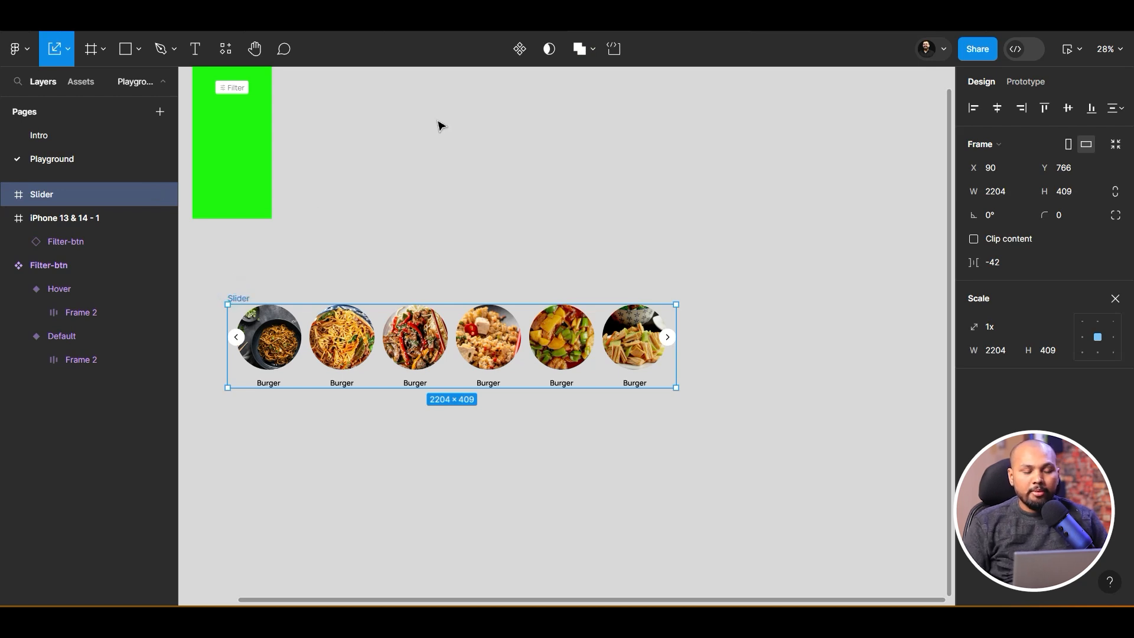
left_click(520, 48)
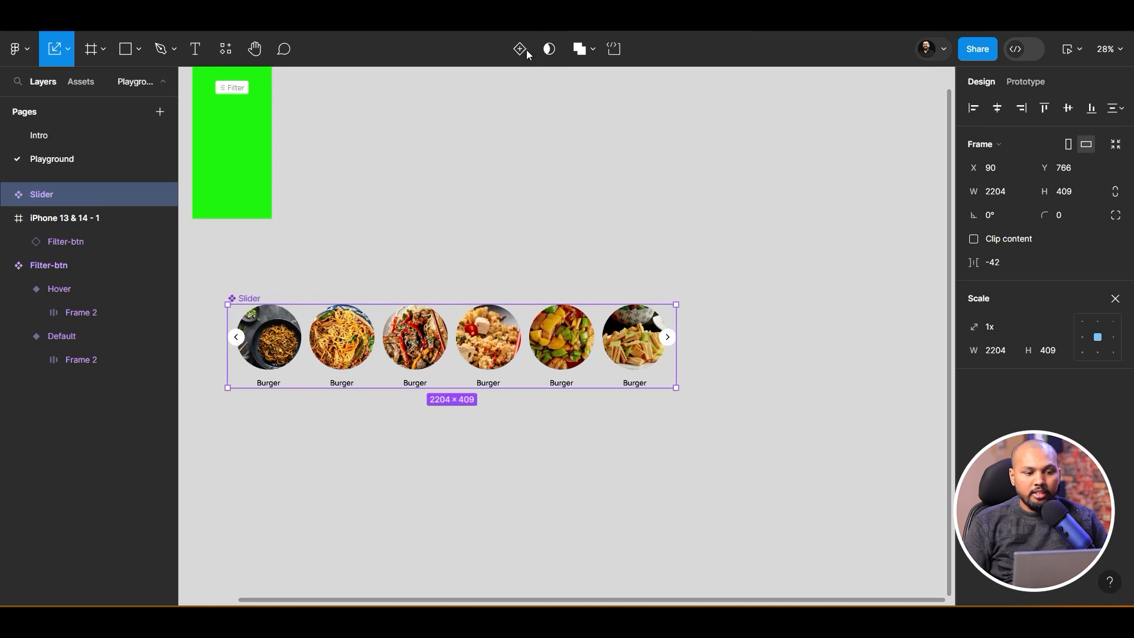
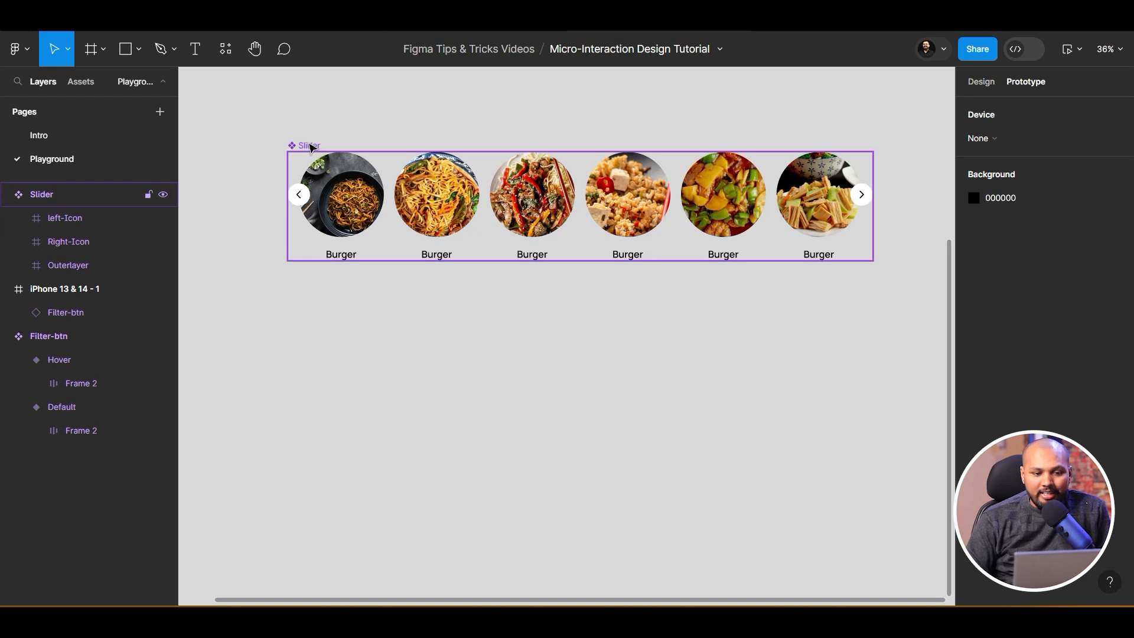
left_click(311, 145)
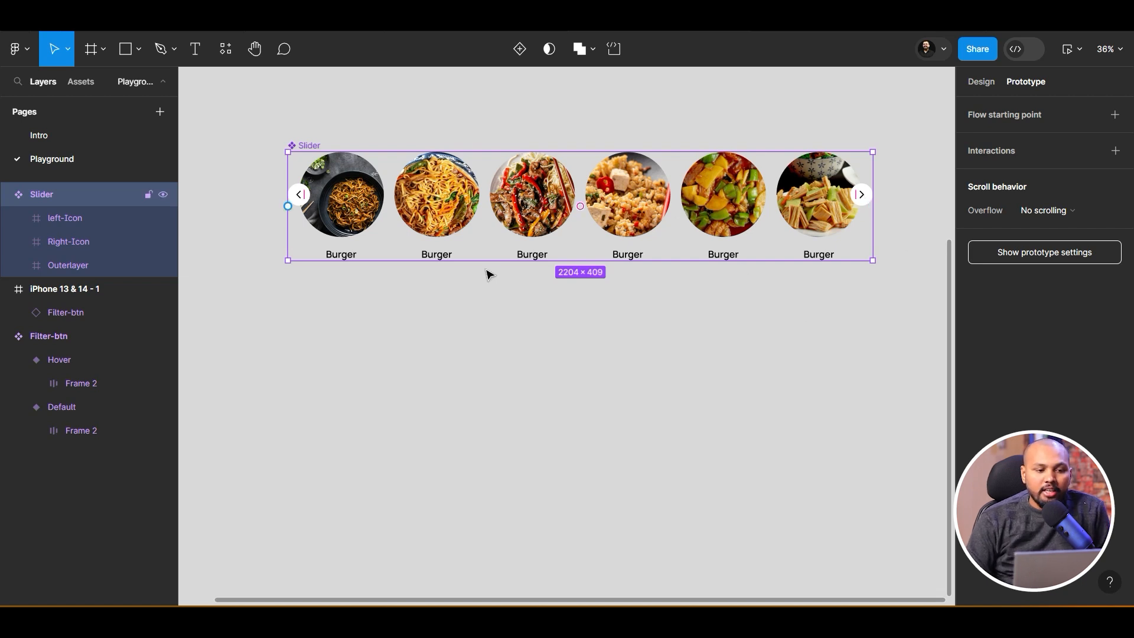
left_click(519, 53)
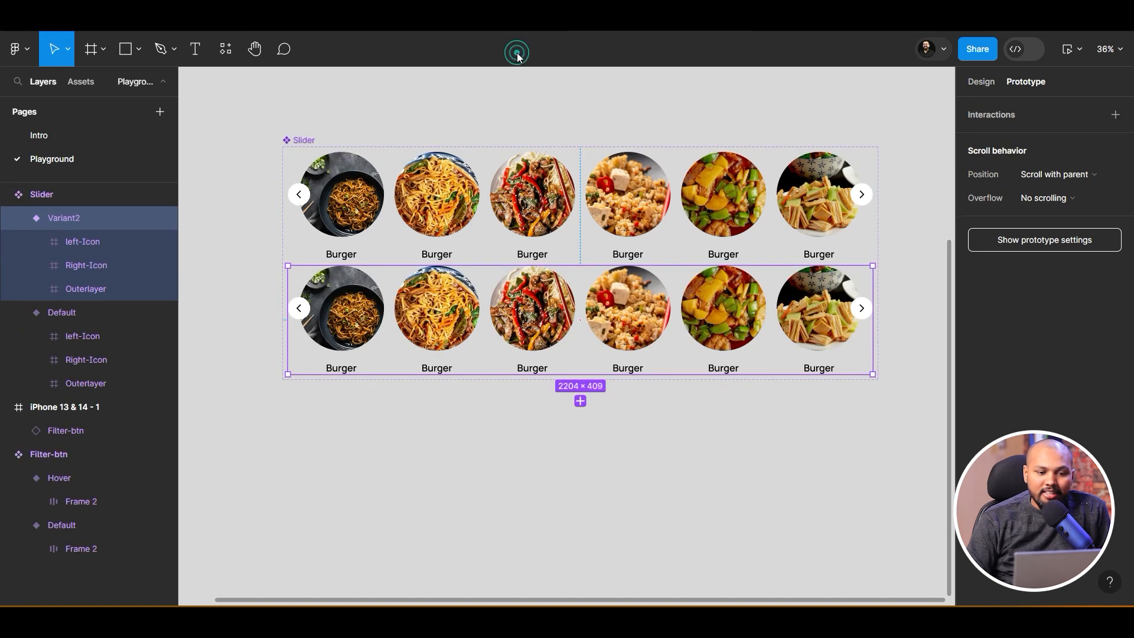
Unlock the Inner-layer inside the Outerlayer of Variant2
double_click(543, 292)
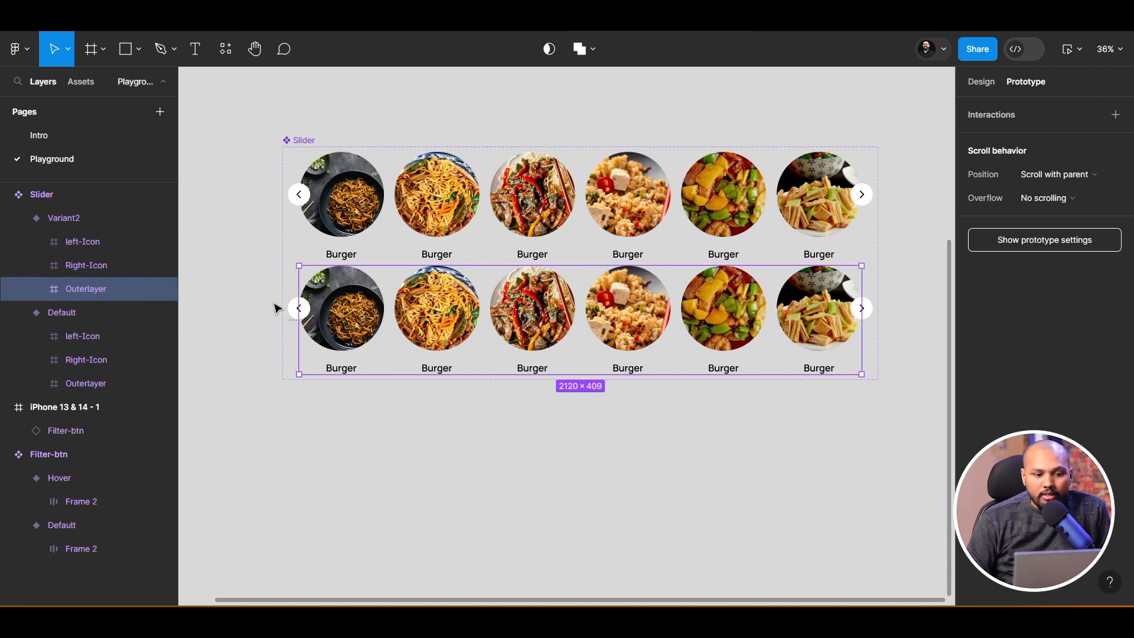
left_click(35, 289)
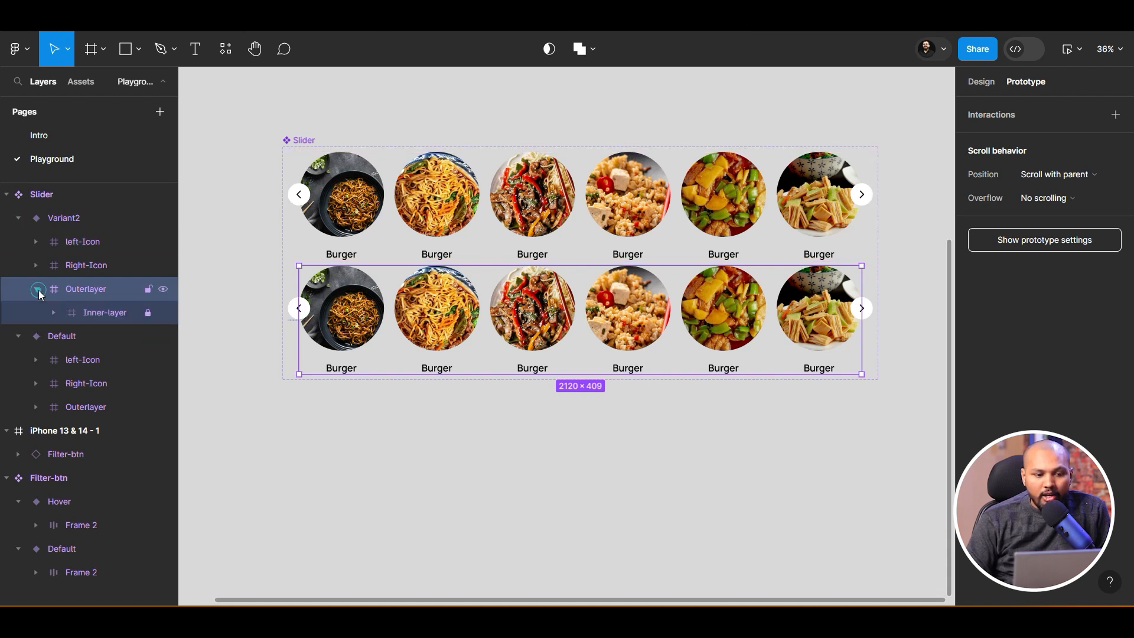
left_click(148, 312)
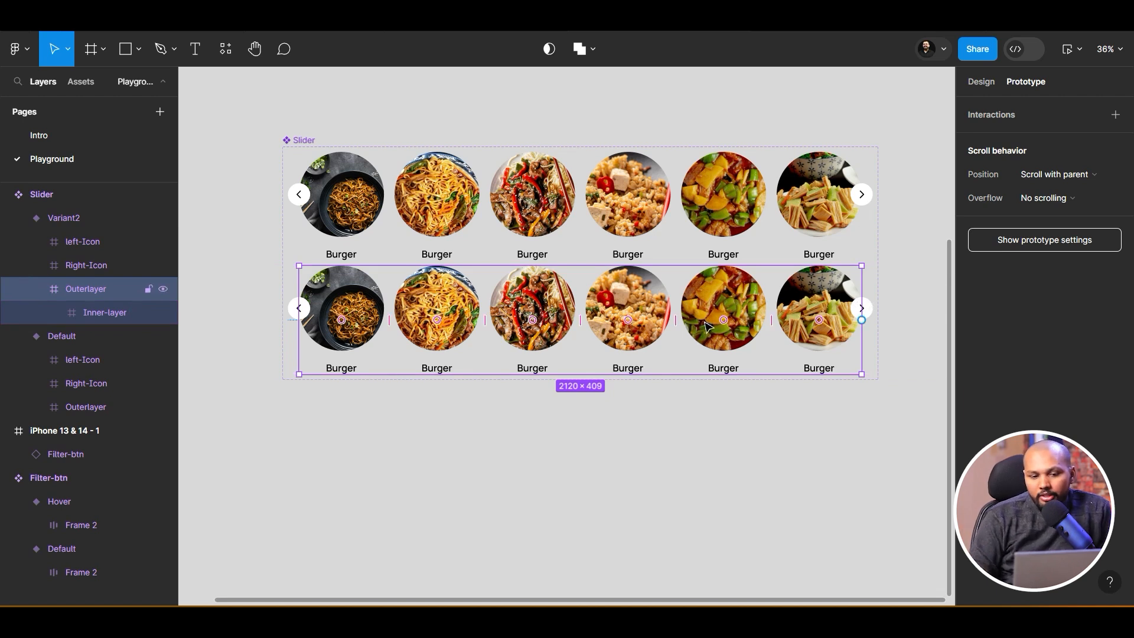
Shift Variant2's Inner-layer left by one food item, so its second dish lines up under the first dish of the Default variant
double_click(742, 330)
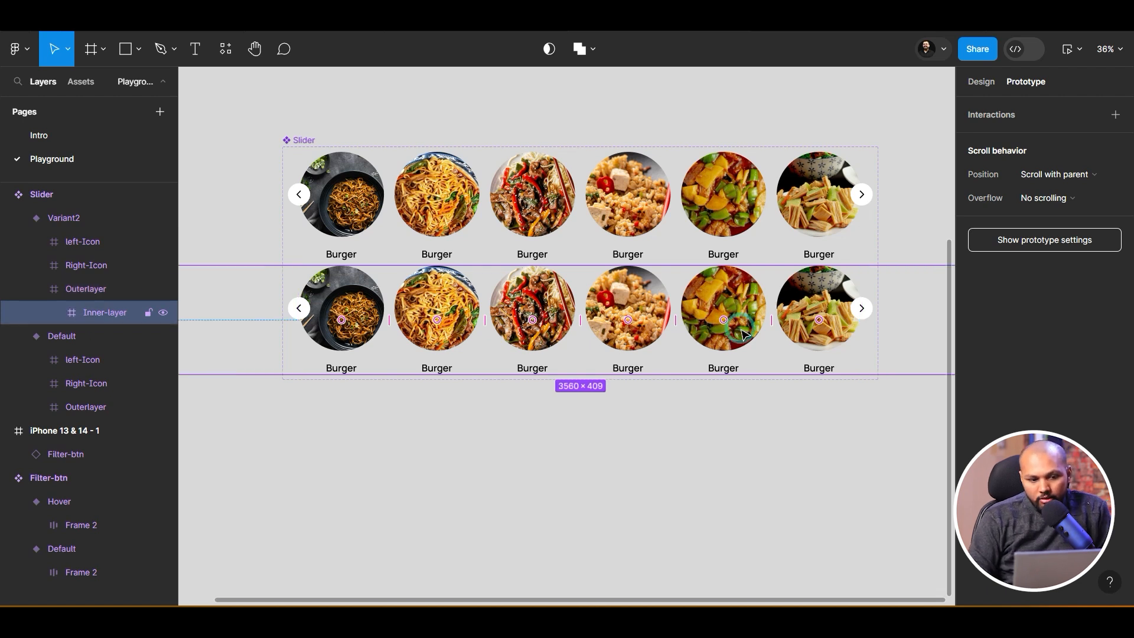
key("Left")
key("Left")
key("Left")
key("Left")
key("Left")
key("Left")
key("Left")
key("Left")
key("Left")
key("Left")
key("Left")
key("Left")
key("Left")
key("Left")
key("Left")
key("Left")
key("Left")
key("Left")
key("Left")
key("Left")
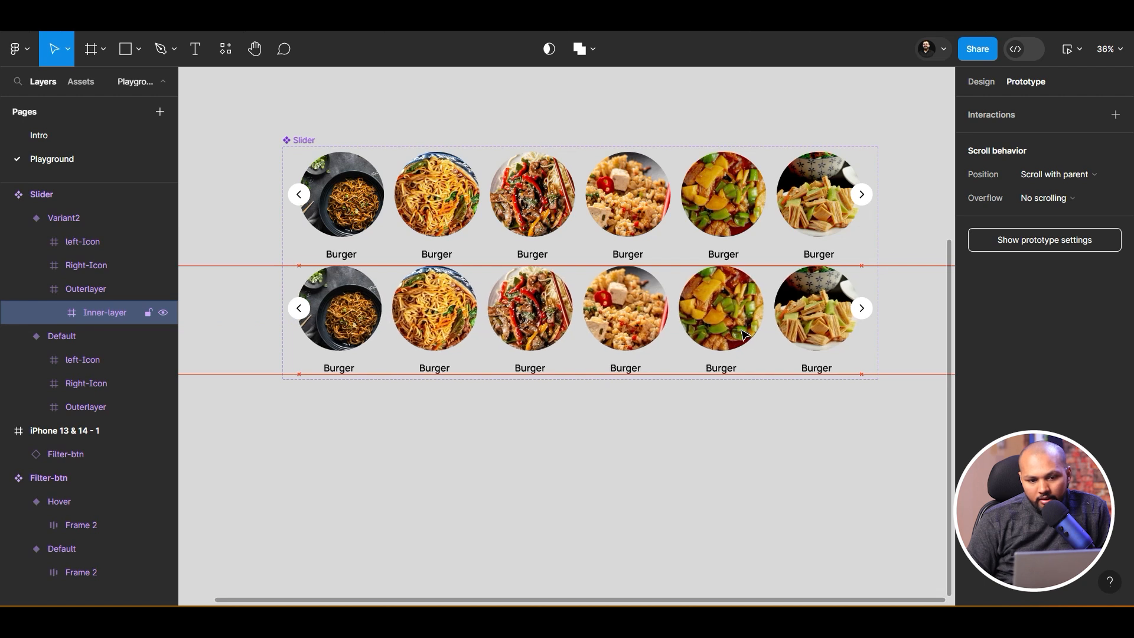
key("Left")
key("Left")
key("Left")
key("Left")
key("Left")
key("Left")
key("Left")
key("Left")
key("Left")
key("Left")
key("Left")
key("Left")
key("Left")
key("Left")
key("Left")
key("Left")
key("Left")
key("Left")
key("Left")
key("Left")
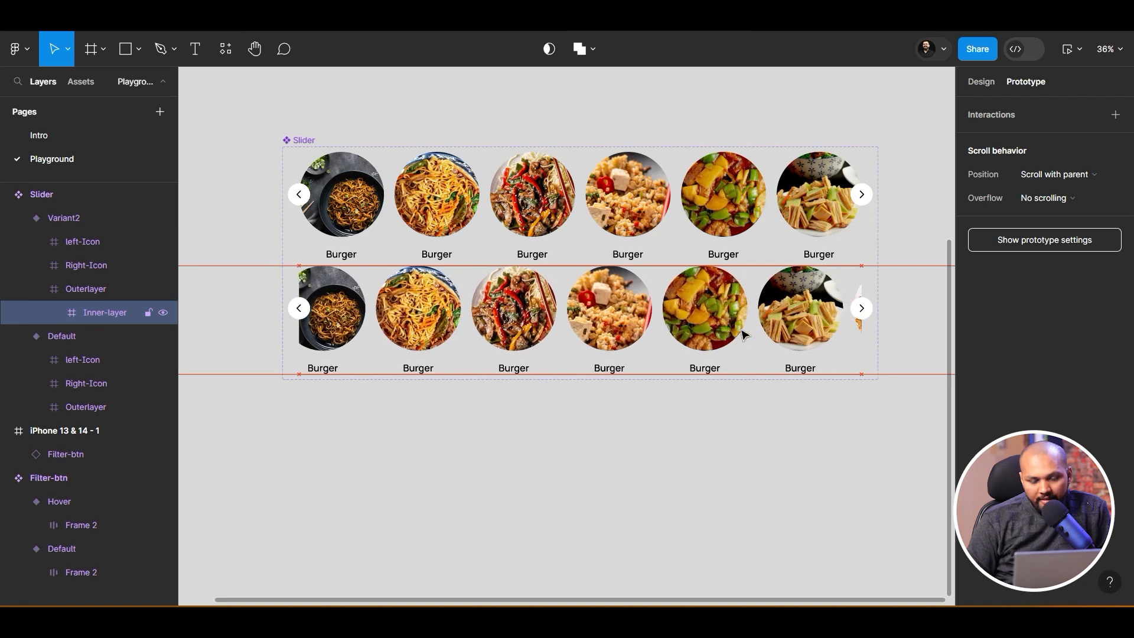
key("Left")
key("Left")
key("Left")
key("Left")
key("Left")
key("Left")
key("Left")
key("Left")
key("Left")
key("Left")
key("Left")
key("Left")
key("Left")
key("Left")
key("Left")
key("Left")
key("Left")
key("Left")
key("Left")
key("Left")
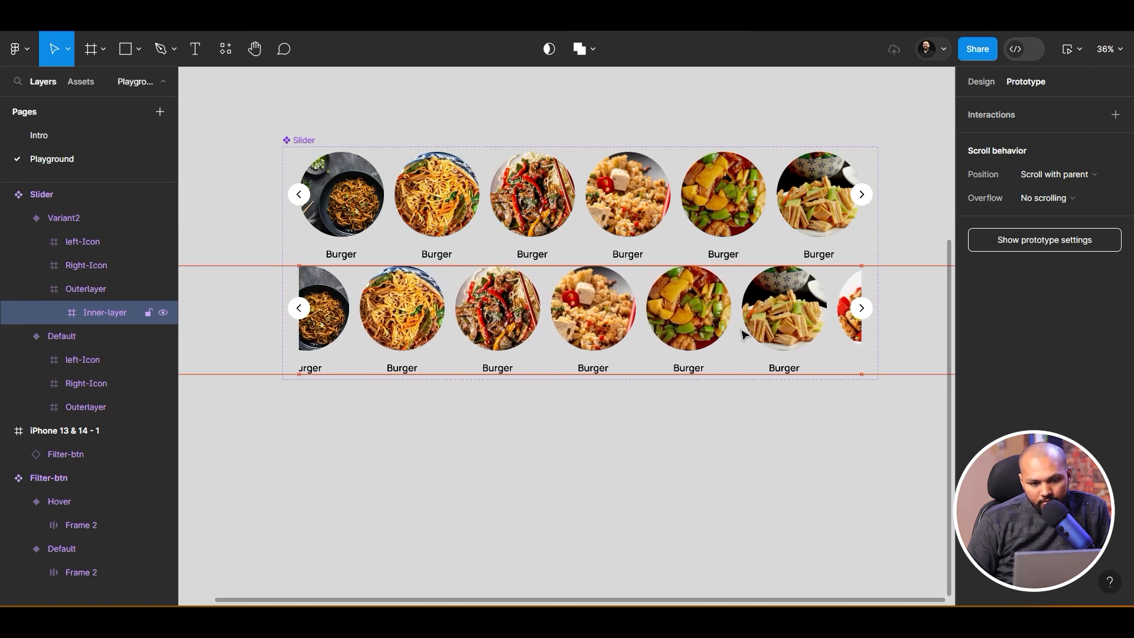
key("Left")
key("Left")
key("Left")
key("Left")
key("Left")
key("Left")
key("Left")
key("Left")
key("Left")
key("Left")
key("Left")
key("Left")
key("Left")
key("Left")
key("Left")
key("Left")
key("Left")
key("Left")
key("Left")
key("Left")
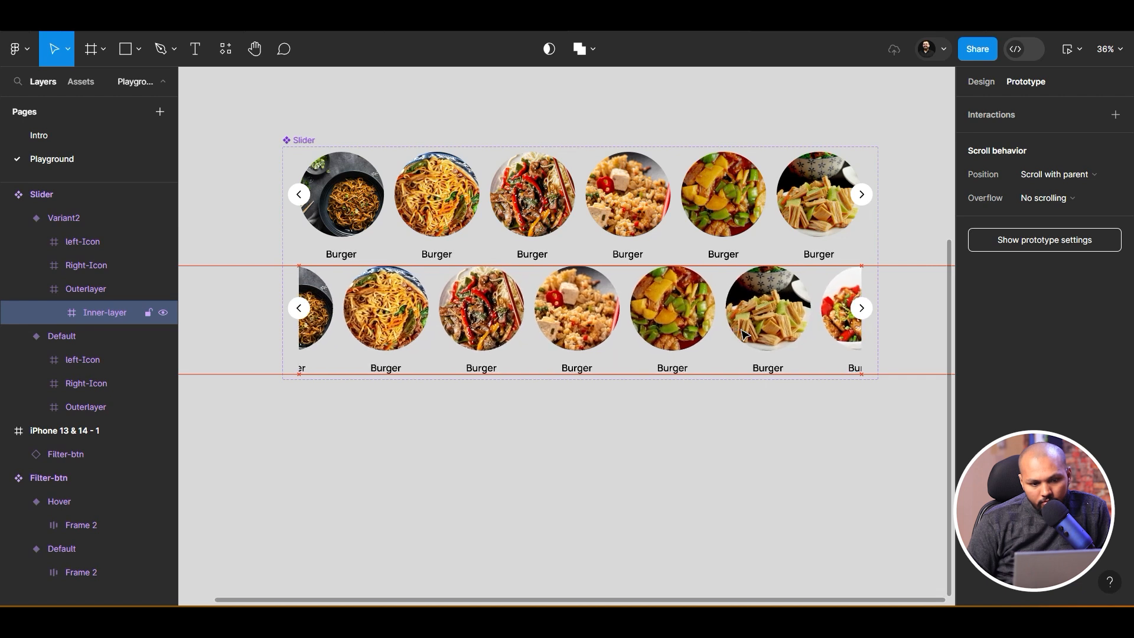
key("Left")
key("Left")
key("Left")
key("Left")
key("Left")
key("Left")
key("Left")
key("Left")
key("Left")
key("Left")
key("Left")
key("Left")
key("Left")
key("Left")
key("Left")
key("Left")
key("Left")
key("Left")
key("Left")
key("Left")
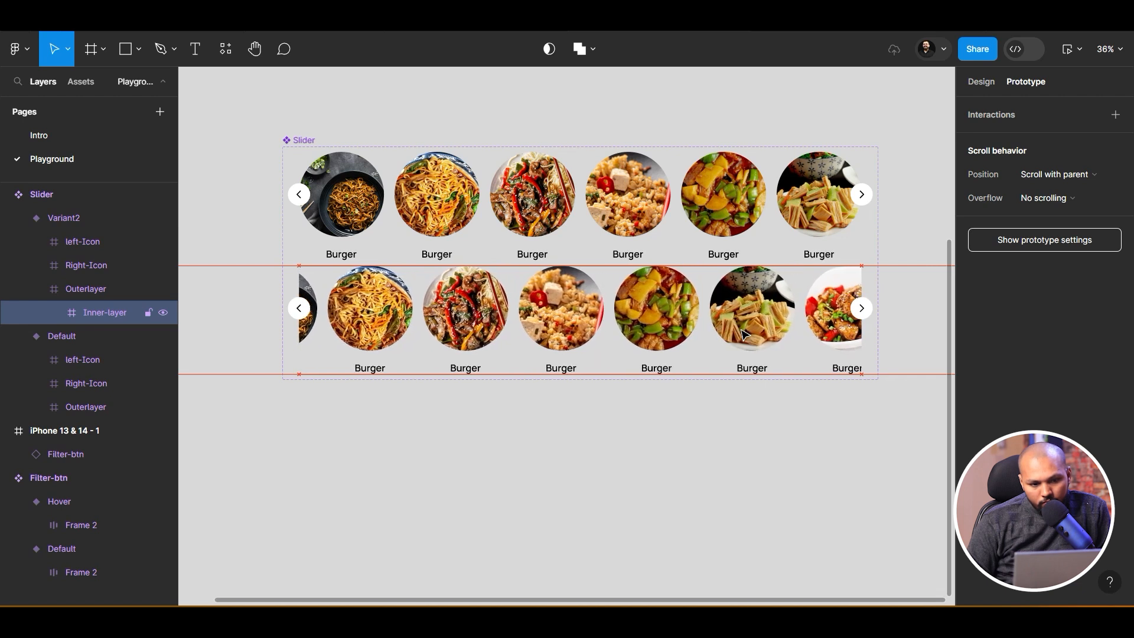
key("Left")
key("Left")
key("Left")
key("Left")
key("Left")
key("Left")
key("Left")
key("Left")
key("Left")
key("Left")
key("Left")
key("Left")
key("Left")
key("Left")
key("Left")
key("Left")
key("Left")
key("Left")
key("Left")
key("Left")
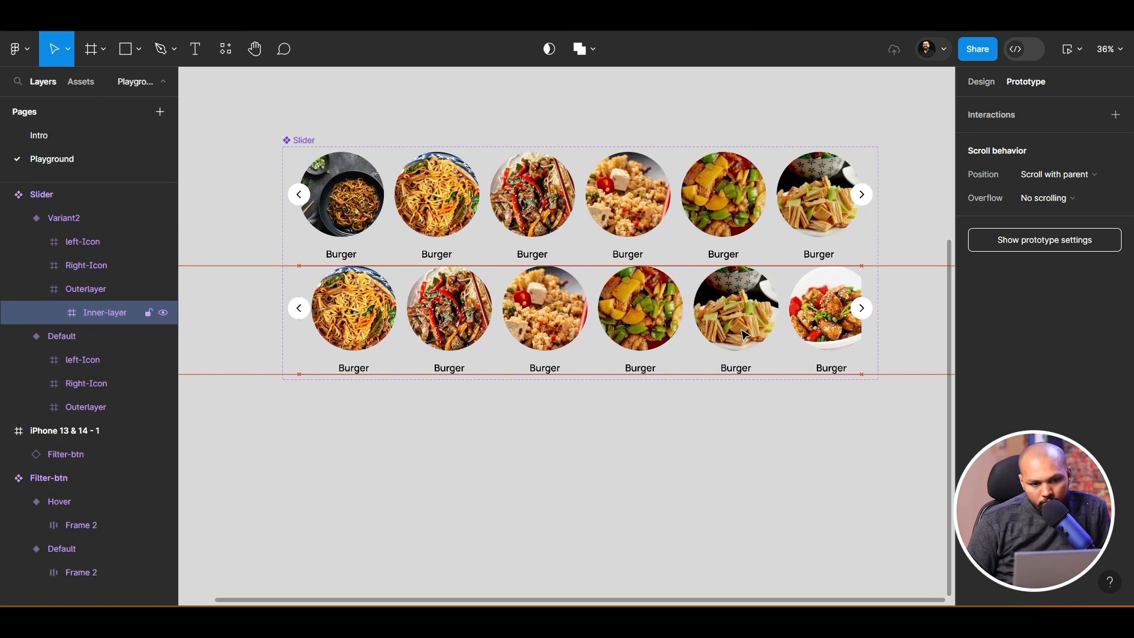
key("Left")
key("Left")
key("Left")
key("Left")
key("Left")
key("Left")
key("Left")
key("Left")
key("Left")
key("Left")
key("Left")
key("Left")
key("Left")
key("Left")
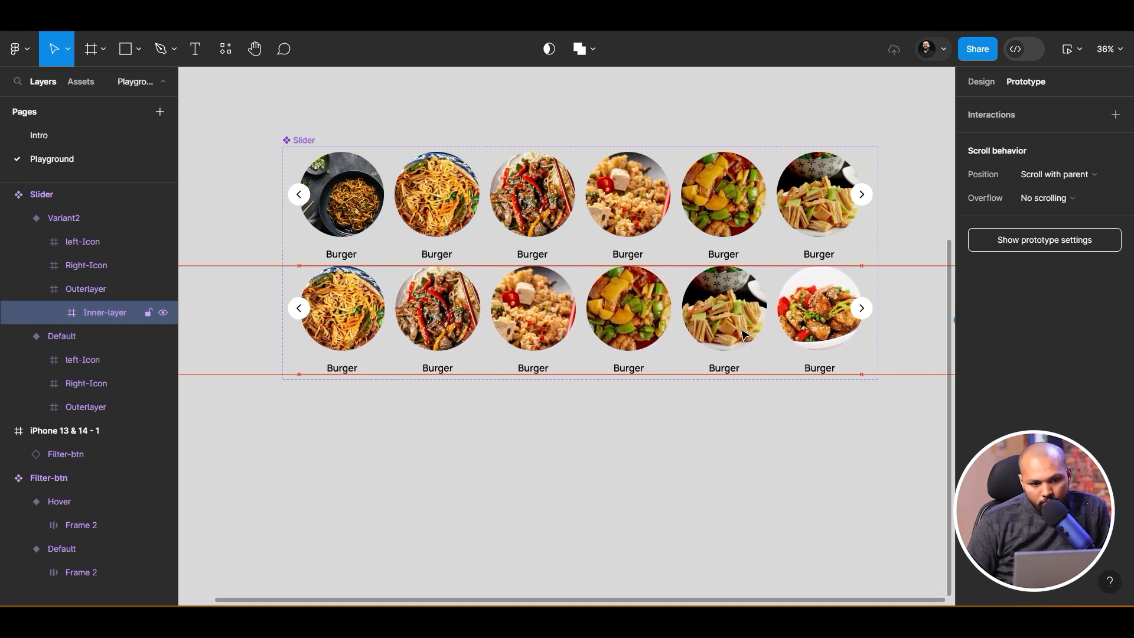
left_click(656, 418)
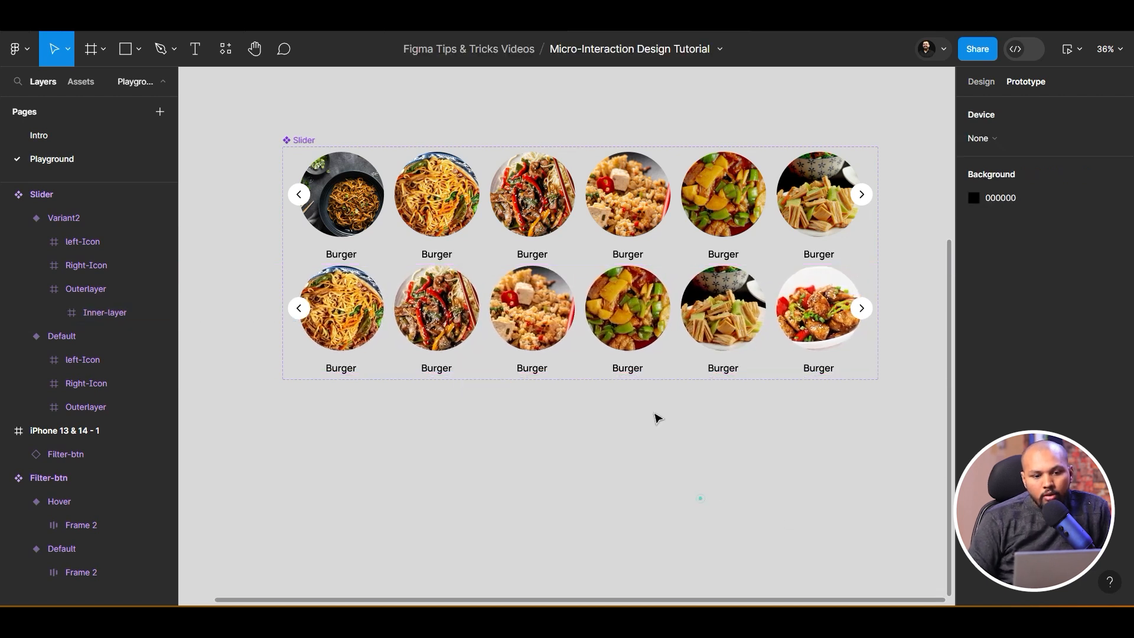
Add a third variant below Variant2 in the Slider component and select the Inner-layer inside its Outerlayer
left_click(622, 294)
left_click(580, 400)
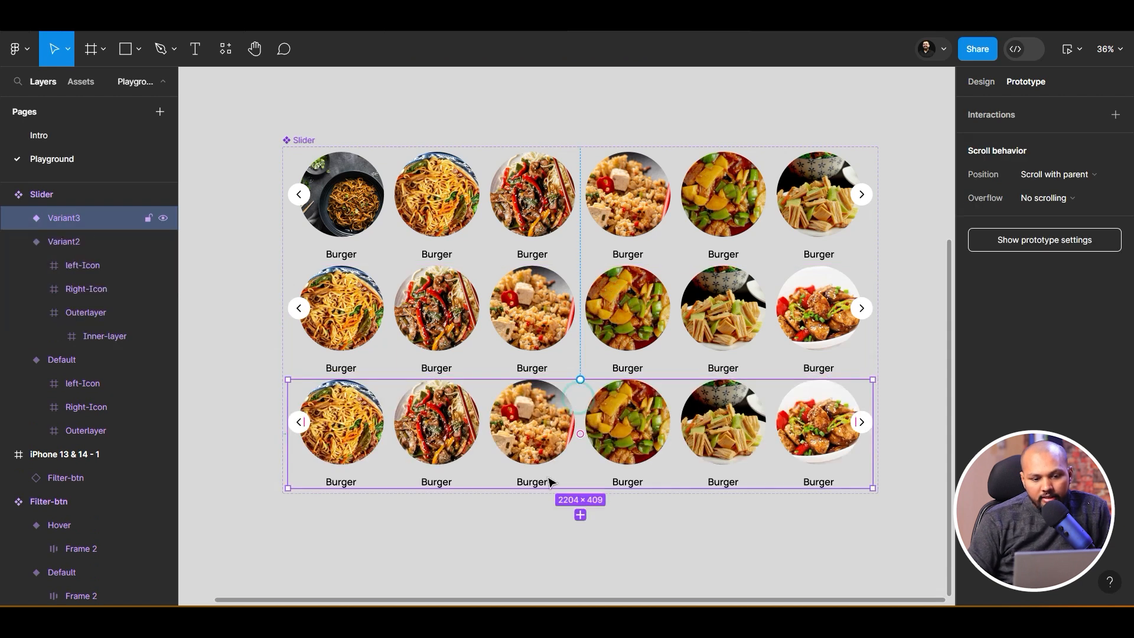
double_click(506, 456)
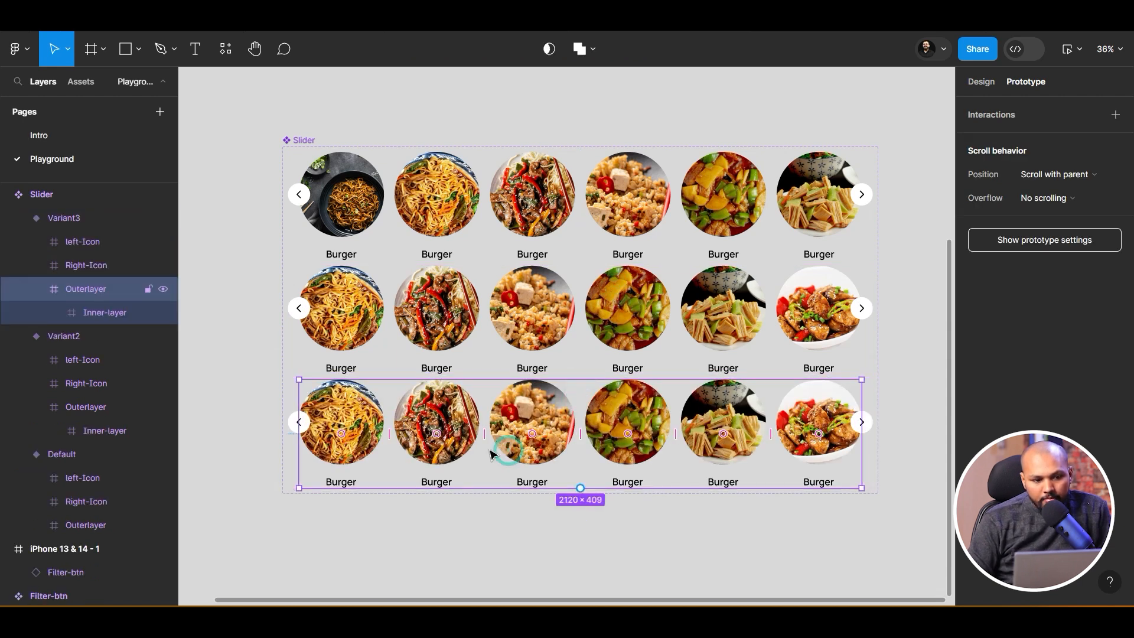
left_click(111, 311)
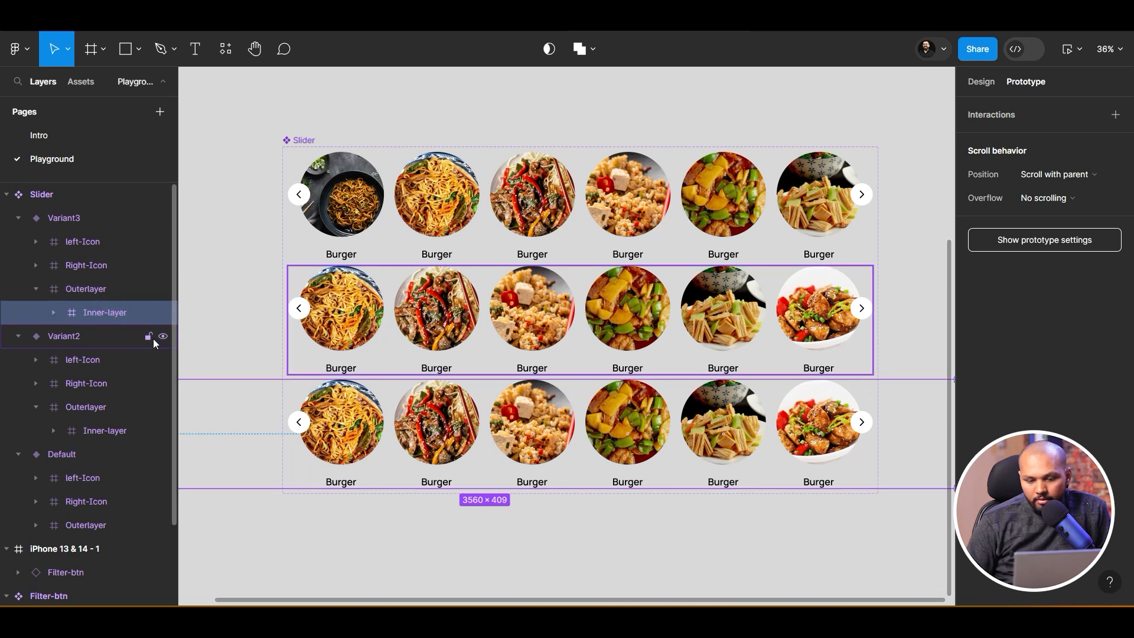
Shift Variant3's Inner-layer left by one food item, so its row starts one dish further along than Variant2
key("Left")
key("Left")
key("Left")
key("Left")
key("Left")
key("Left")
key("Left")
key("Left")
key("Left")
key("Left")
key("Left")
key("Left")
key("Left")
key("Left")
key("Left")
key("Left")
key("Left")
key("Left")
key("Left")
key("Left")
key("Left")
key("Left")
key("Left")
key("Left")
key("Left")
key("Left")
key("Left")
key("Left")
key("Left")
key("Left")
key("Left")
key("Left")
key("Left")
key("Left")
key("Left")
key("Left")
key("Left")
key("Left")
key("Left")
key("Left")
key("Left")
key("Left")
key("Left")
key("Left")
key("Left")
key("Left")
key("Left")
key("Left")
key("Left")
key("Left")
key("Left")
key("Left")
key("Left")
key("Left")
key("Left")
key("Left")
key("Left")
key("Left")
key("Left")
key("Left")
key("Left")
key("Left")
key("Left")
key("Left")
key("Left")
key("Left")
key("Left")
key("Left")
key("Left")
key("Left")
key("Left")
key("Left")
key("Left")
key("Left")
key("Left")
key("Left")
key("Left")
key("Left")
key("Left")
key("Left")
key("Left")
key("Left")
key("Left")
key("Left")
key("Left")
key("Left")
key("Left")
key("Left")
key("Left")
key("Left")
key("Left")
key("Left")
key("Left")
key("Left")
key("Left")
key("Left")
key("Left")
key("Left")
key("Left")
key("Left")
key("Left")
key("Left")
key("Left")
key("Left")
key("Left")
key("Left")
key("Left")
key("Left")
key("Left")
key("Left")
key("Left")
key("Left")
key("Left")
key("Left")
key("Left")
key("Left")
key("Left")
key("Left")
key("Left")
key("Left")
key("Left")
key("Left")
key("Left")
key("Left")
key("Left")
key("Left")
key("Left")
key("Left")
key("Left")
key("Left")
key("Left")
key("Left")
key("Left")
key("Left")
key("Left")
key("Left")
key("Left")
key("Left")
key("Left")
key("Left")
key("Left")
key("Left")
key("Left")
key("Left")
key("Left")
key("Left")
key("Left")
key("Left")
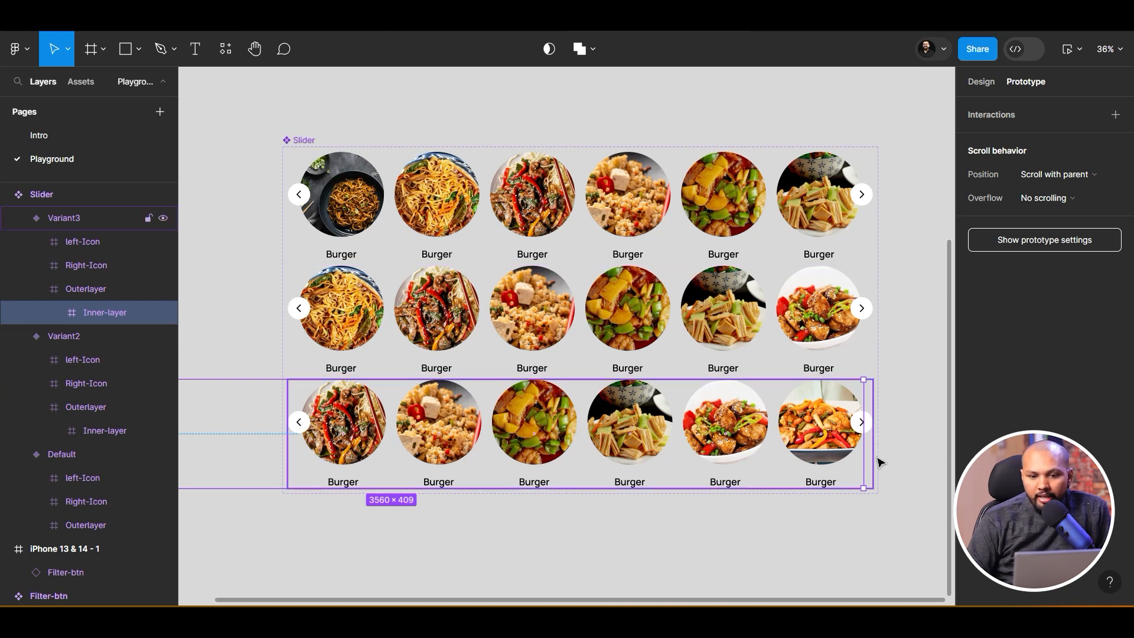
Add an on-click prototype interaction from the Default variant's Right-Icon that changes the slider to Variant2
left_click(861, 194)
left_click_drag(872, 195, 582, 263)
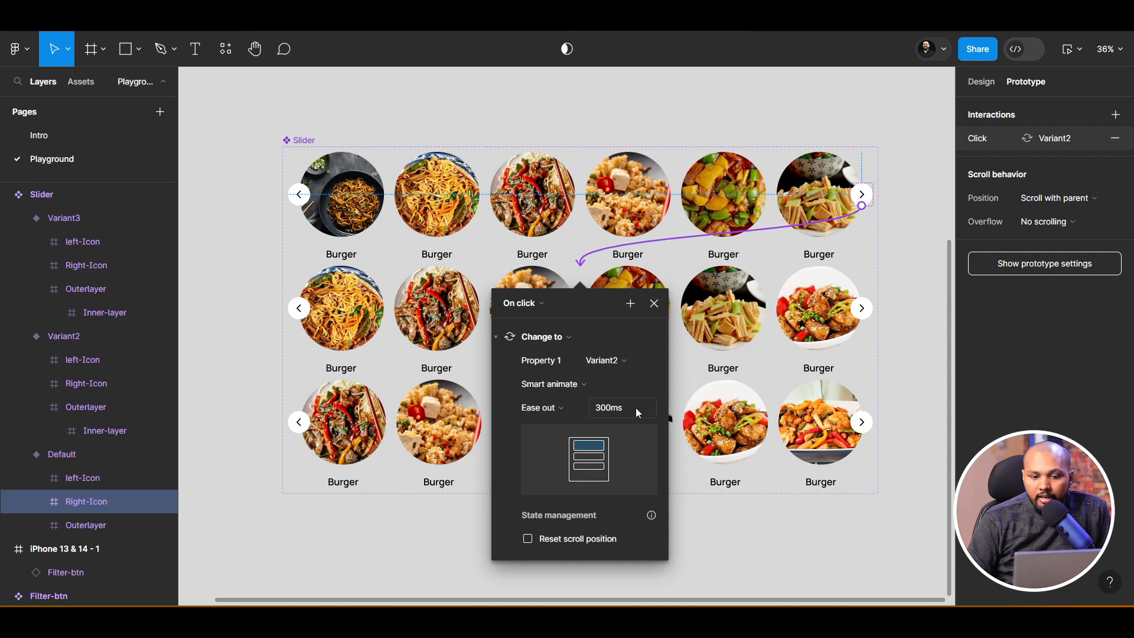
left_click(655, 304)
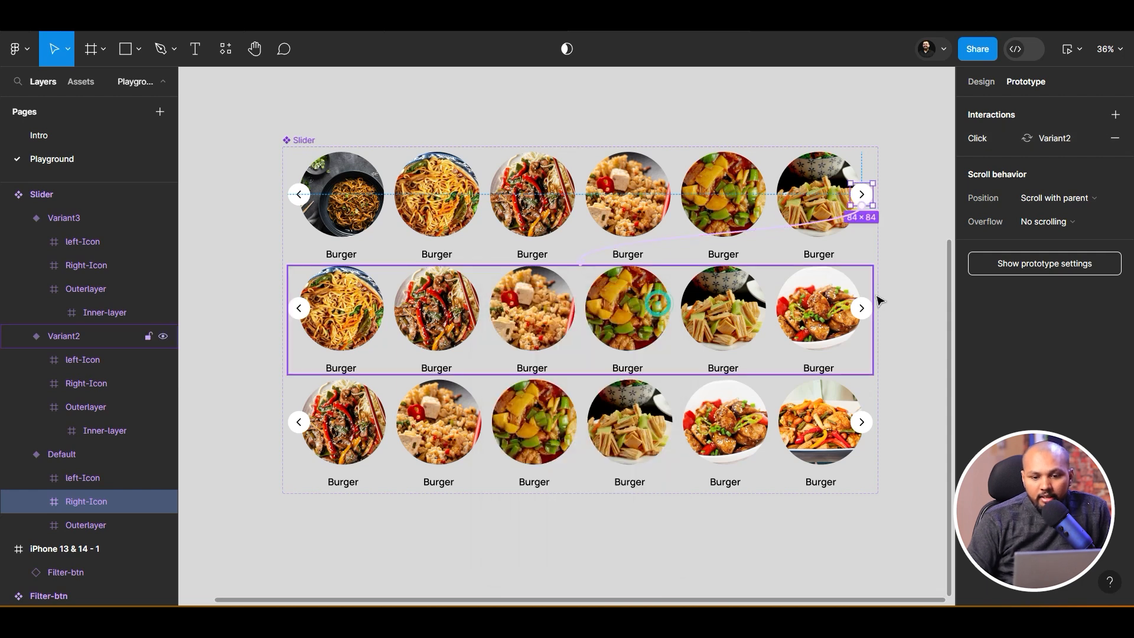
Connect Variant2's Right-Icon to Variant3 with an on-click prototype interaction
left_click(865, 311)
left_click_drag(875, 310, 867, 401)
left_click(653, 416)
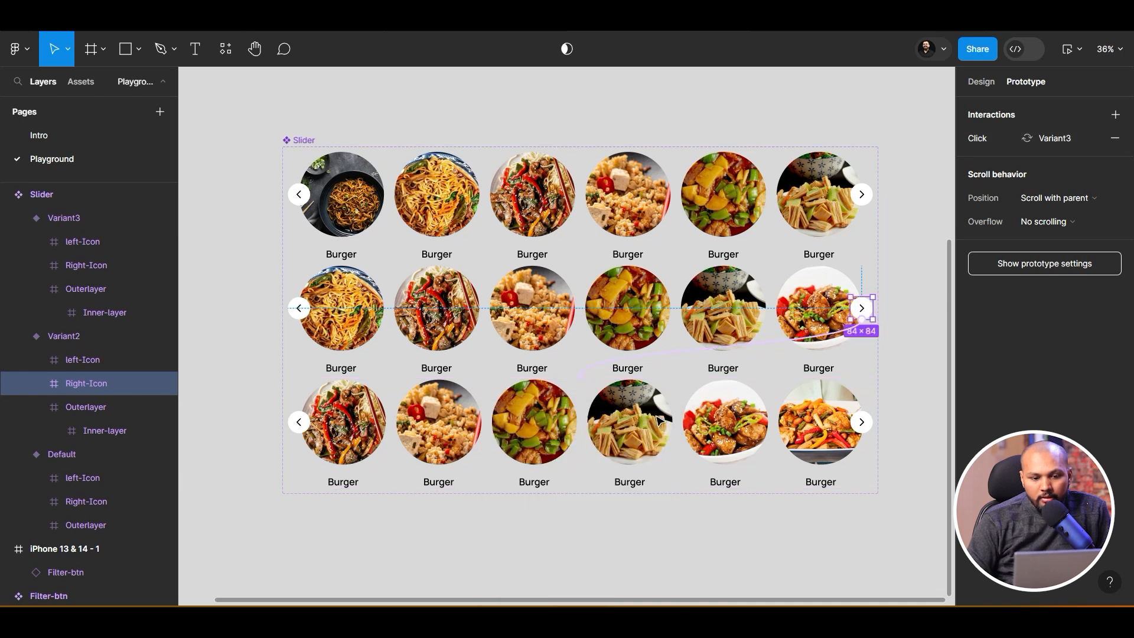
Duplicate the Default variant to add a fourth variant below Variant3 in the Slider component
scroll(522, 407, "down", 1)
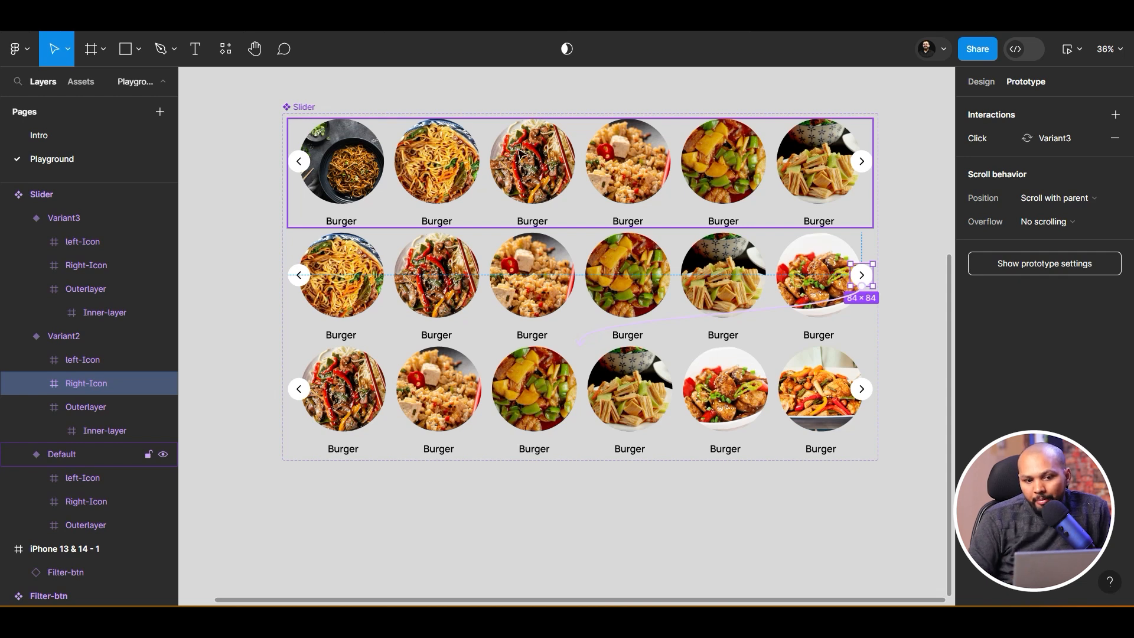
left_click(489, 177)
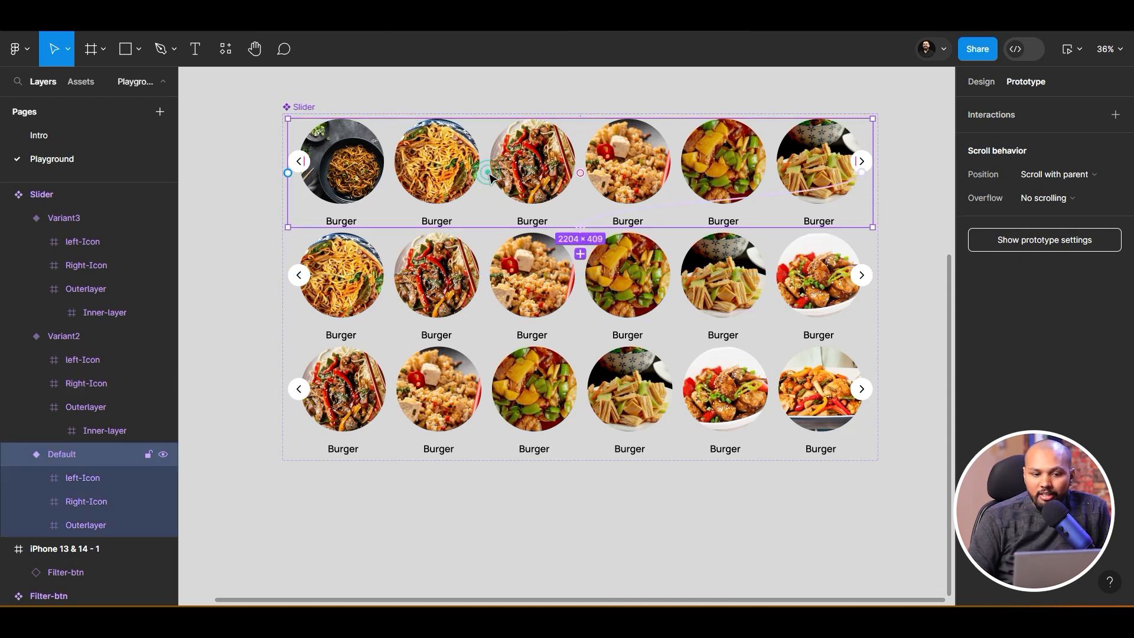
key("ctrl+d")
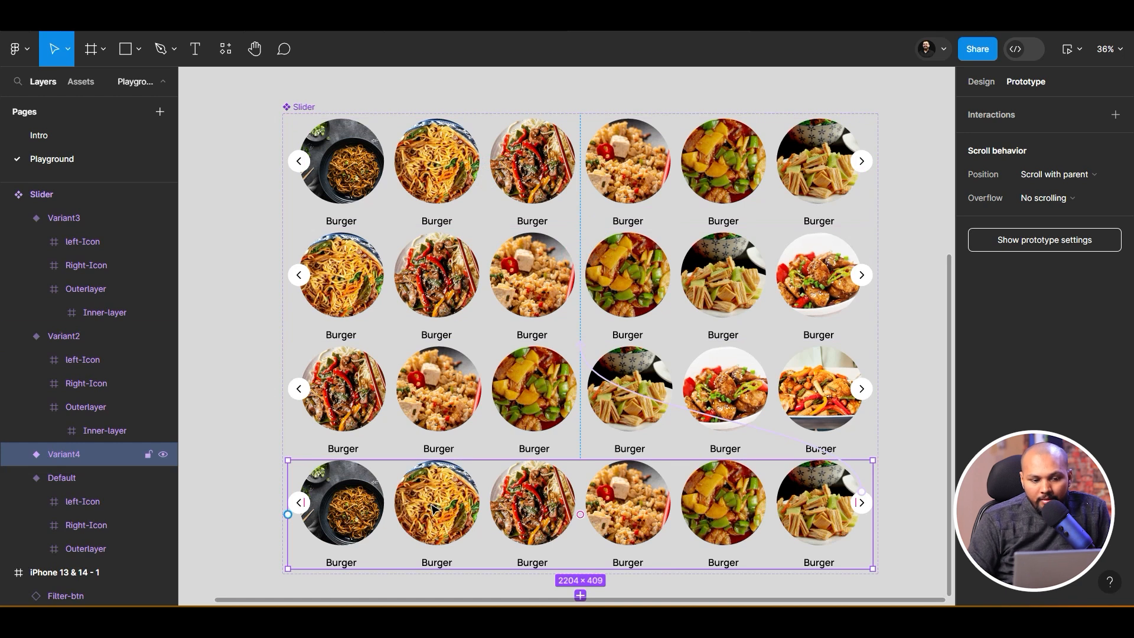
Shift Variant4's Inner-layer right by one food item, so its row starts with the cake ahead of the Default variant's first dish
left_click(18, 454)
left_click(36, 525)
left_click(105, 549)
left_click(148, 548)
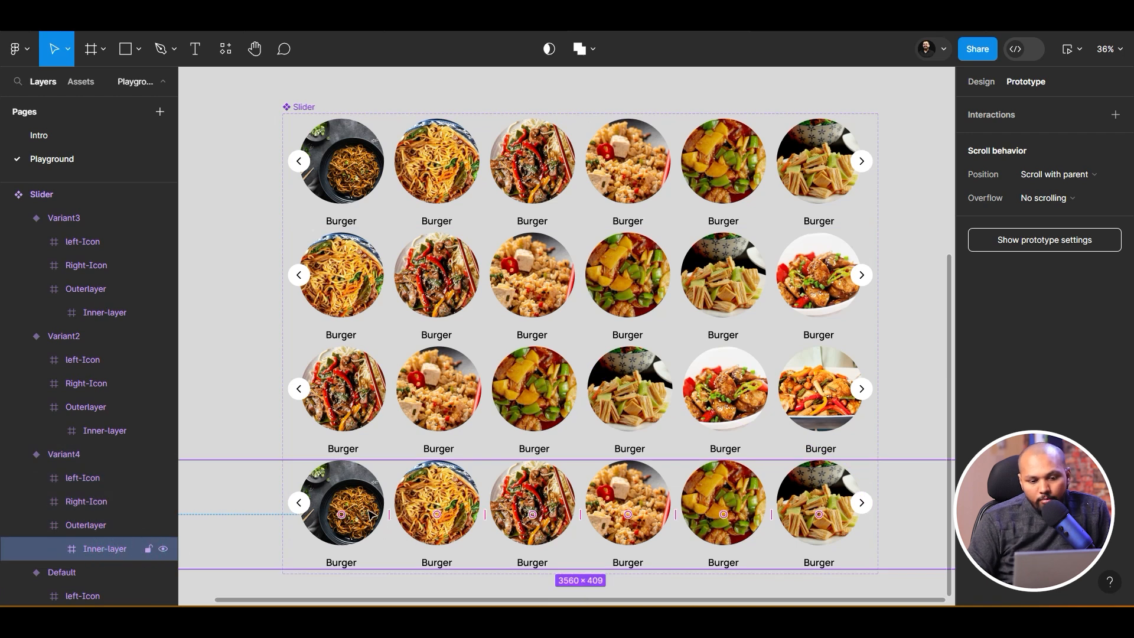
left_click_drag(371, 513, 476, 515)
scroll(471, 498, "down", 5)
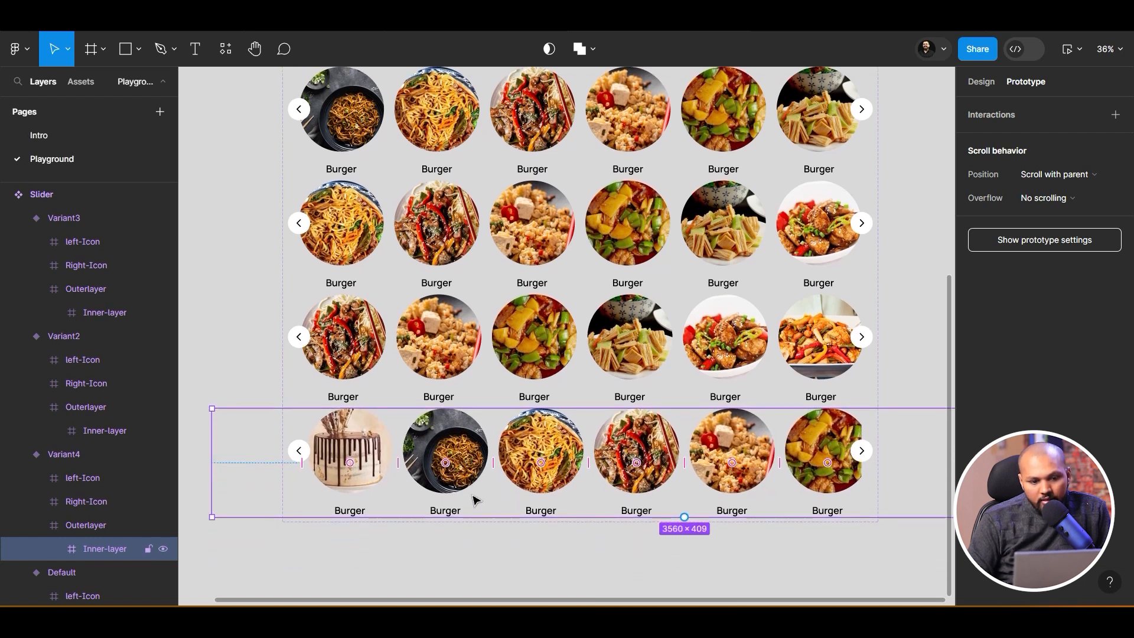
left_click(454, 444)
left_click(472, 295)
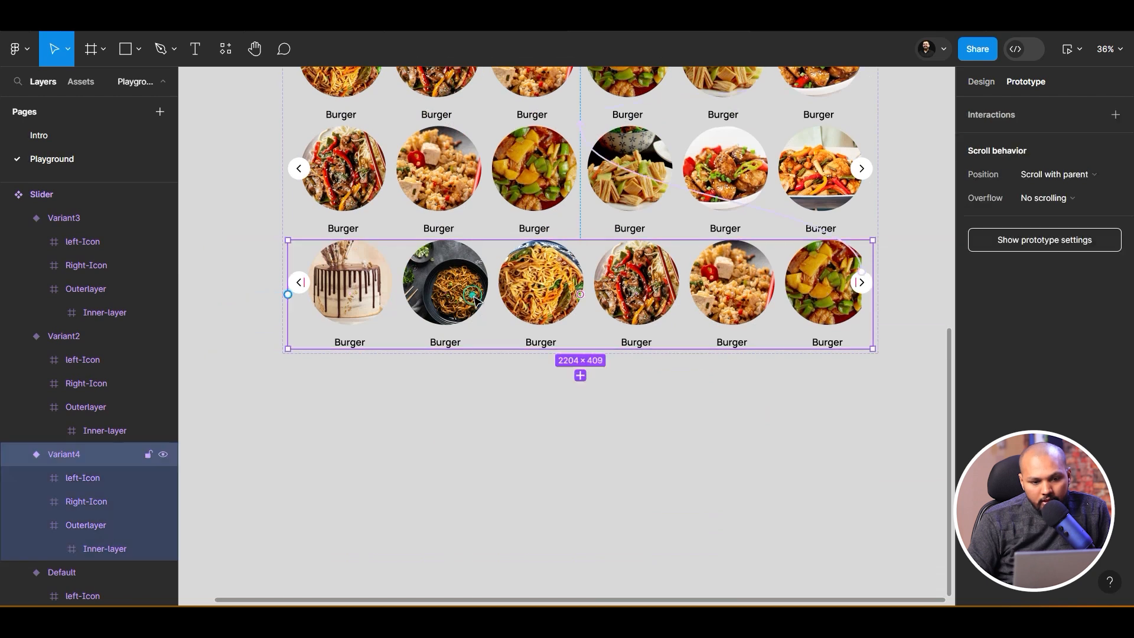
left_click(580, 376)
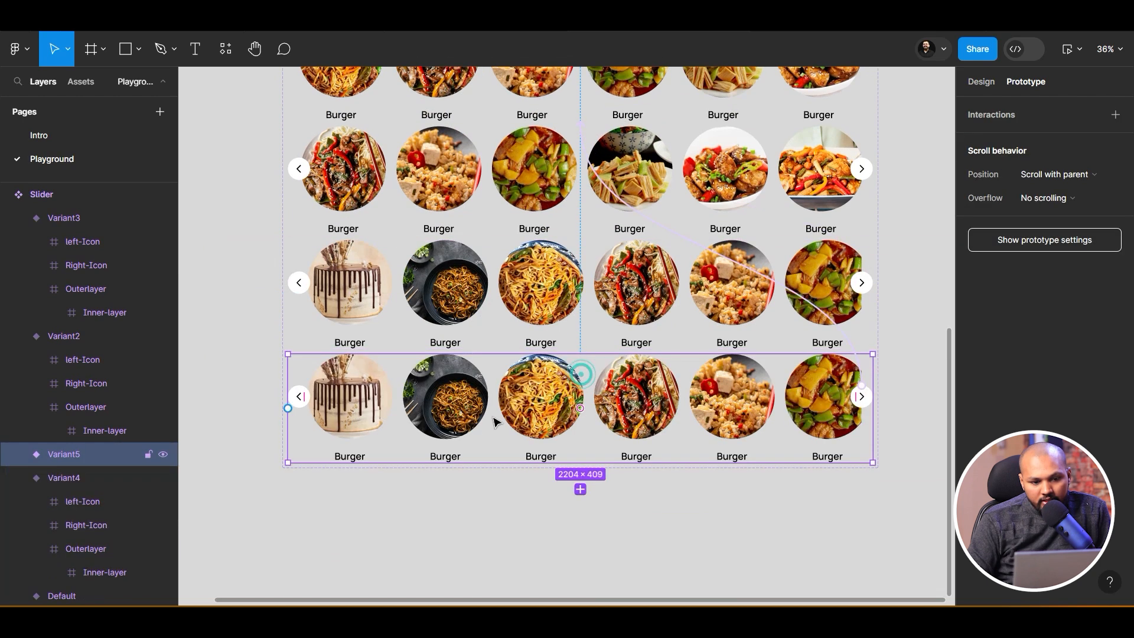
double_click(420, 419)
left_click_drag(424, 416, 537, 429)
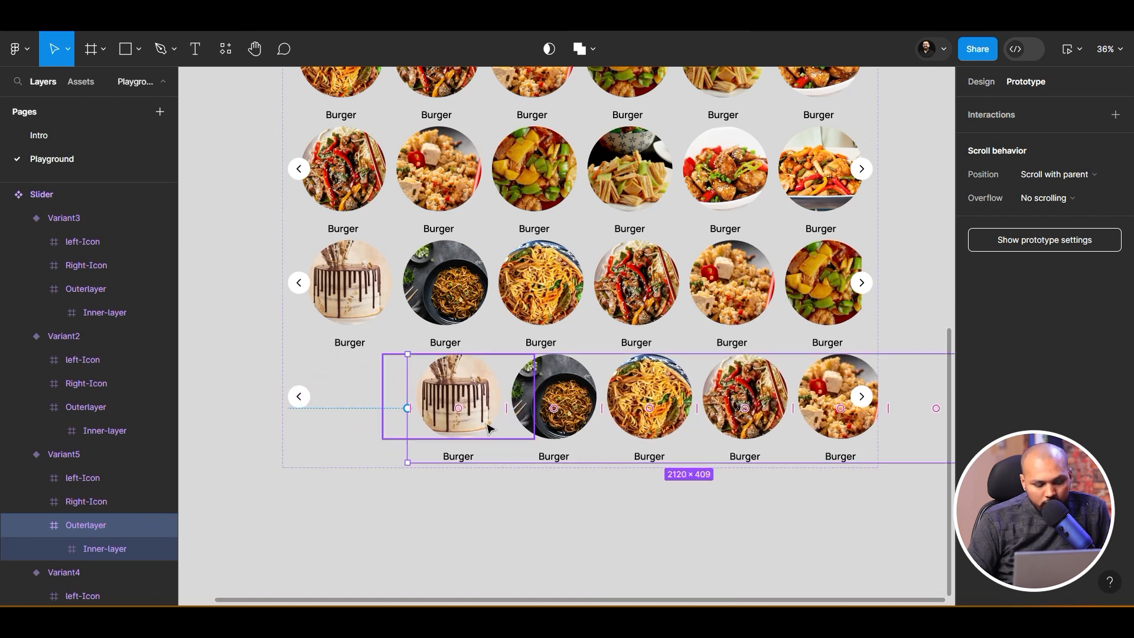
key("ctrl+z")
left_click(540, 528)
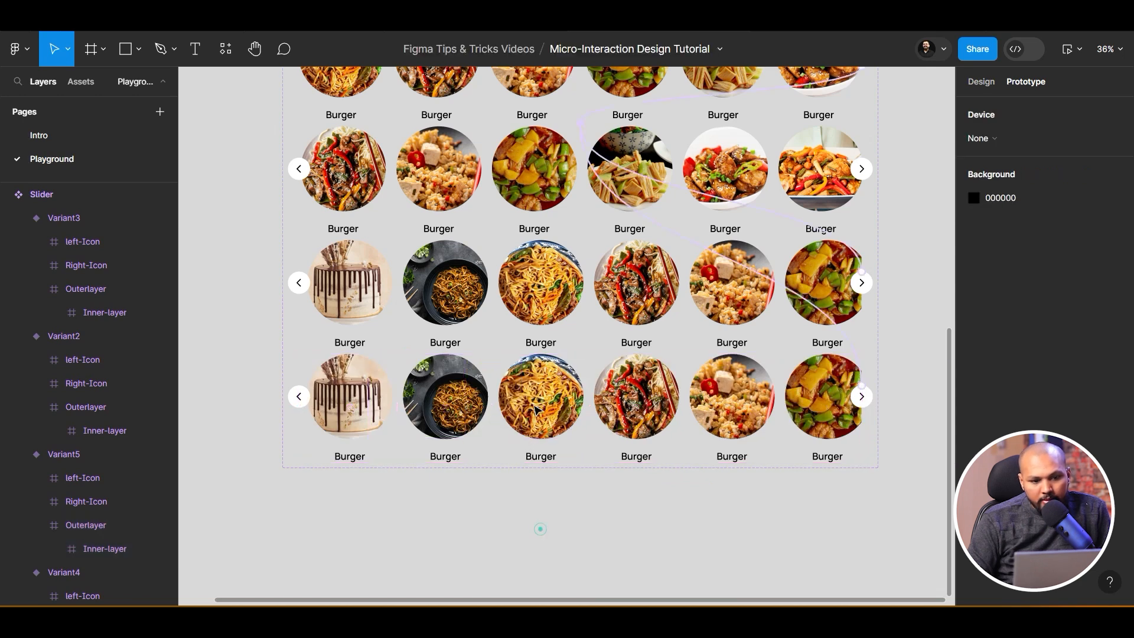
left_click(534, 402)
key("Delete")
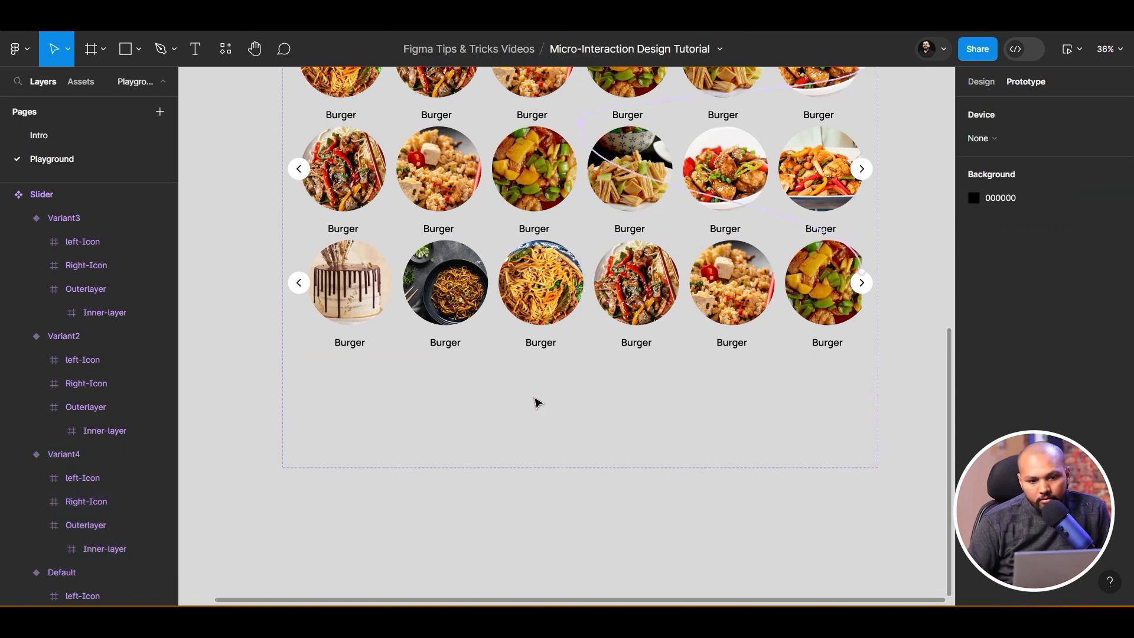
scroll(641, 387, "up", 2)
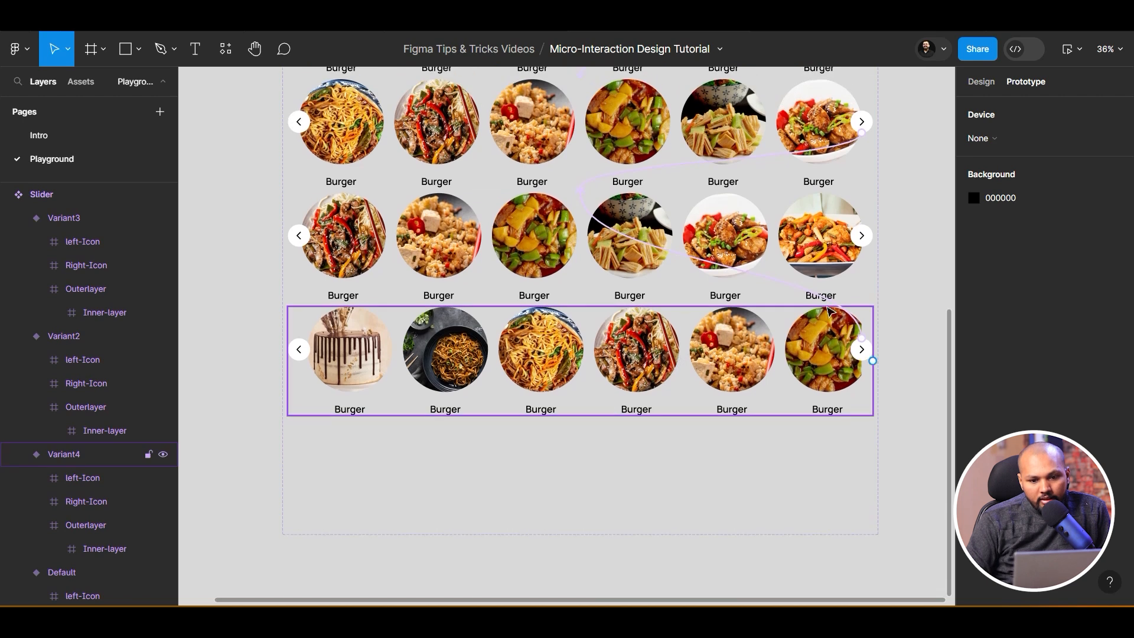
scroll(906, 318, "up", 1)
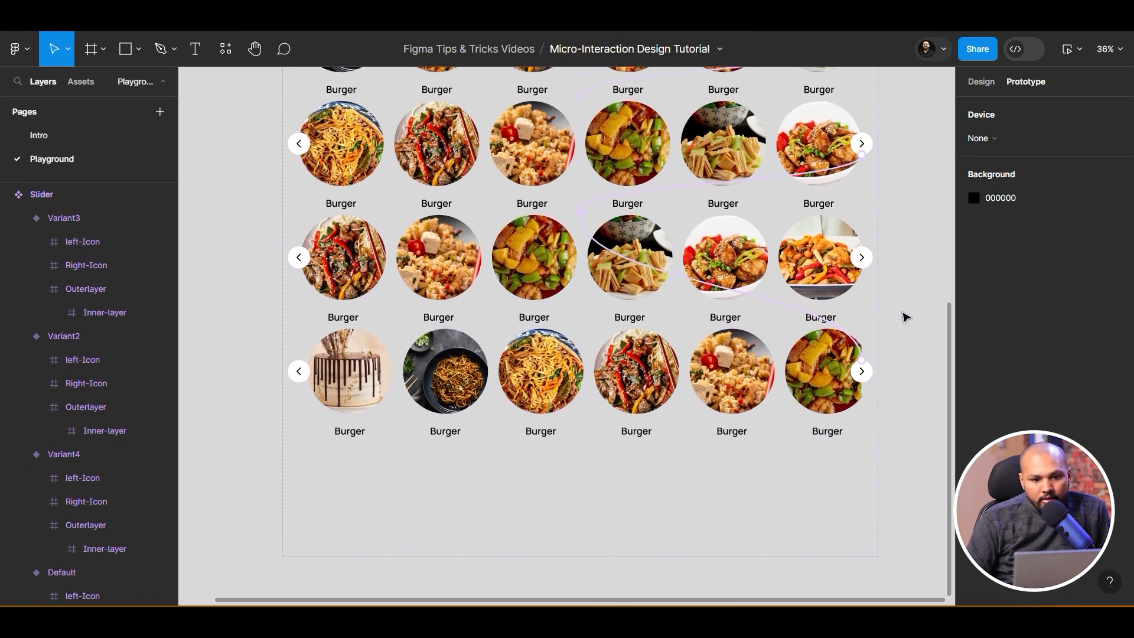
double_click(373, 384)
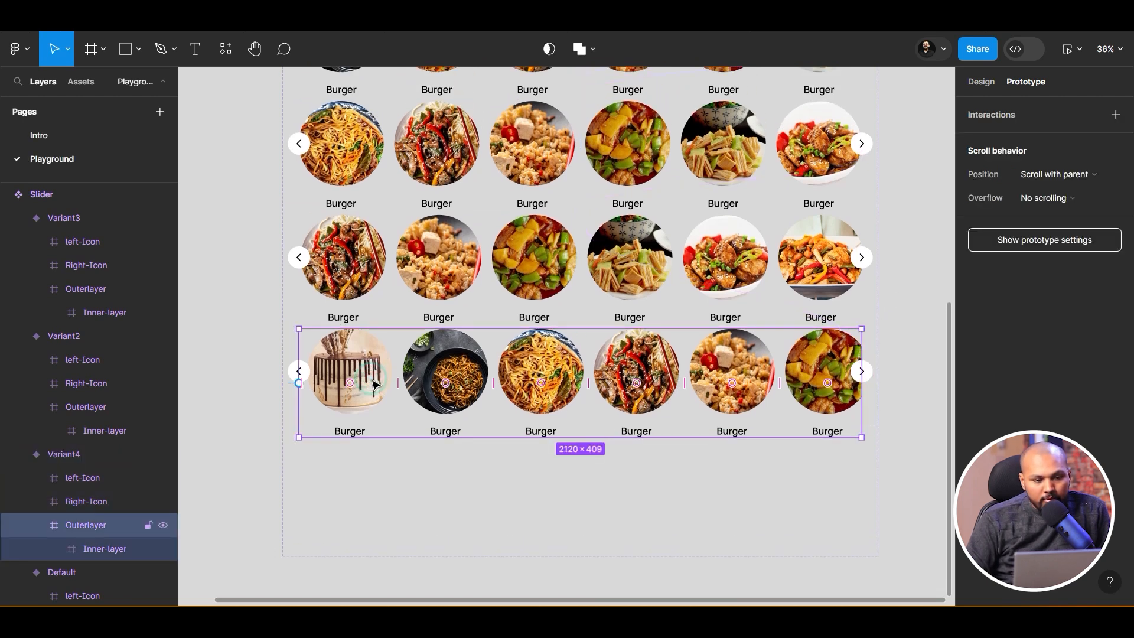
double_click(374, 384)
double_click(373, 384)
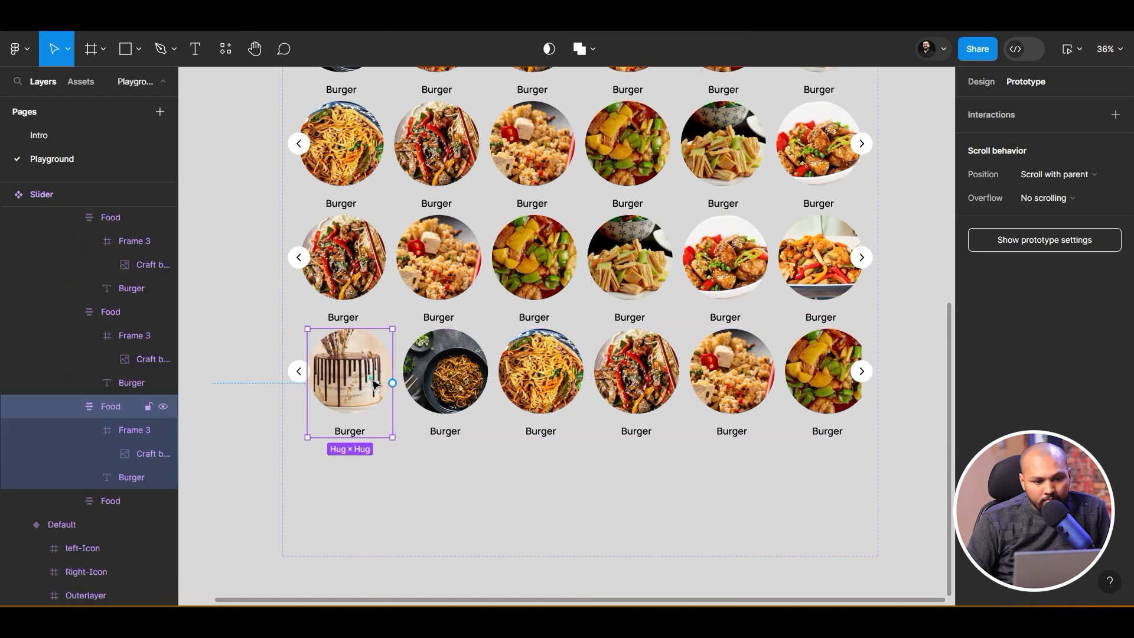
left_click(464, 519)
Connect the Default variant's left-Icon to Variant4 with an on-click Change to interaction, using Smart animate with Ease out
scroll(342, 220, "up", 5)
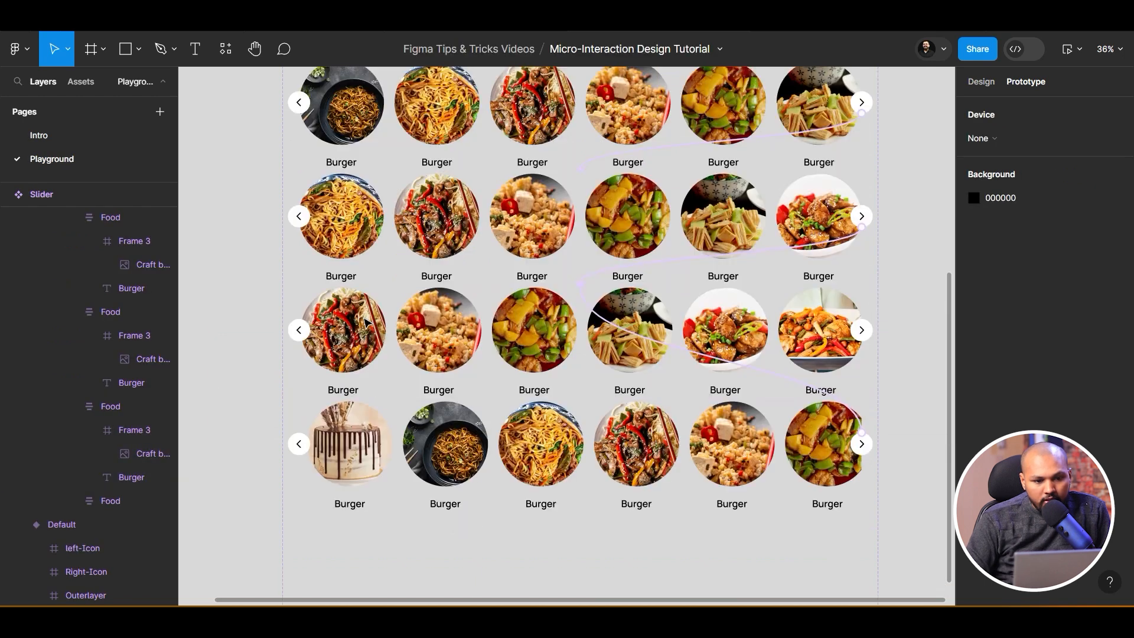
left_click(301, 204)
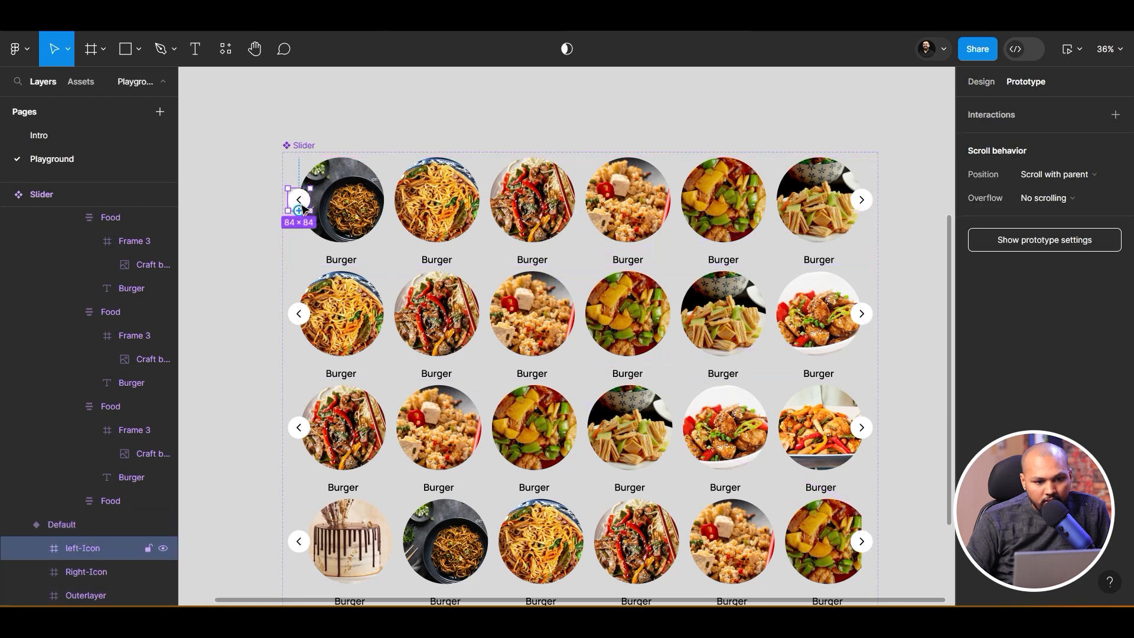
left_click_drag(299, 211, 420, 536)
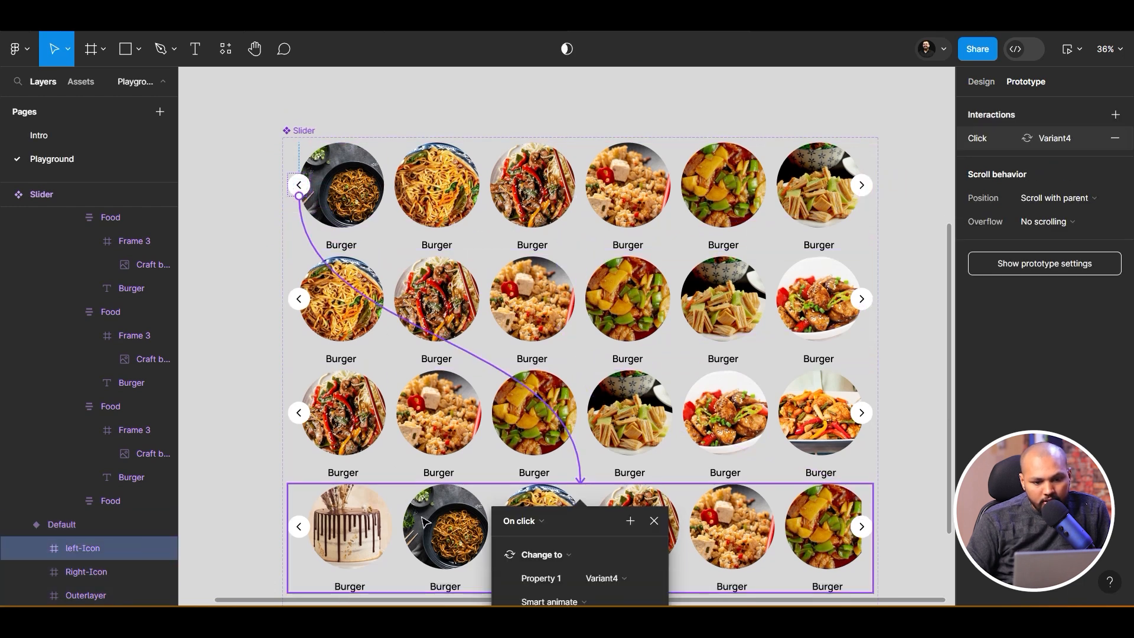
left_click(561, 458)
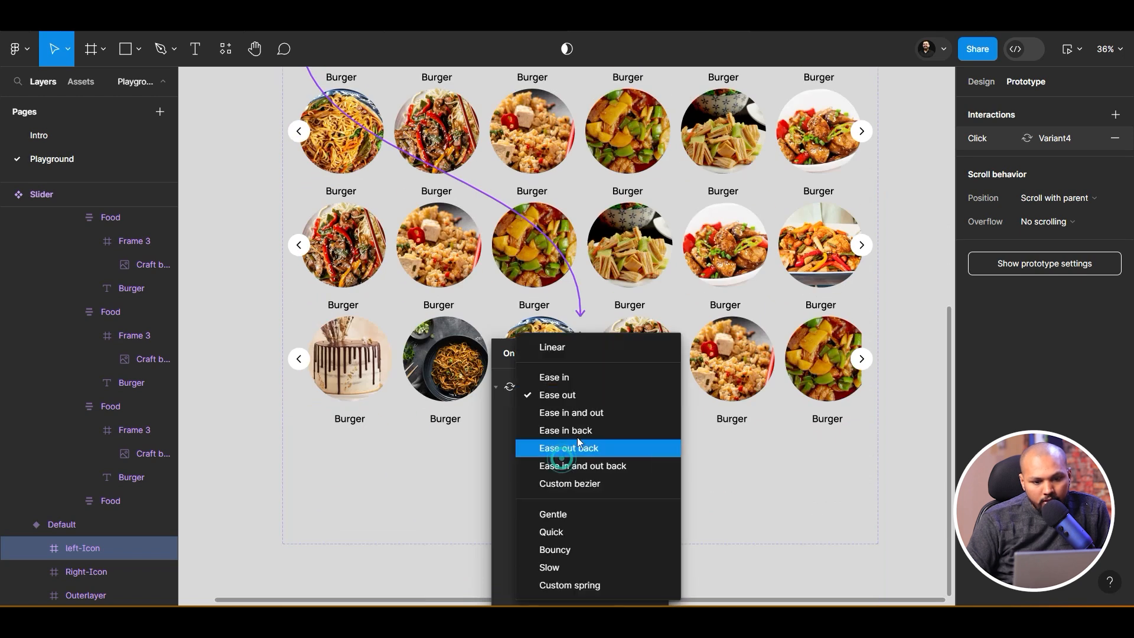
left_click(587, 391)
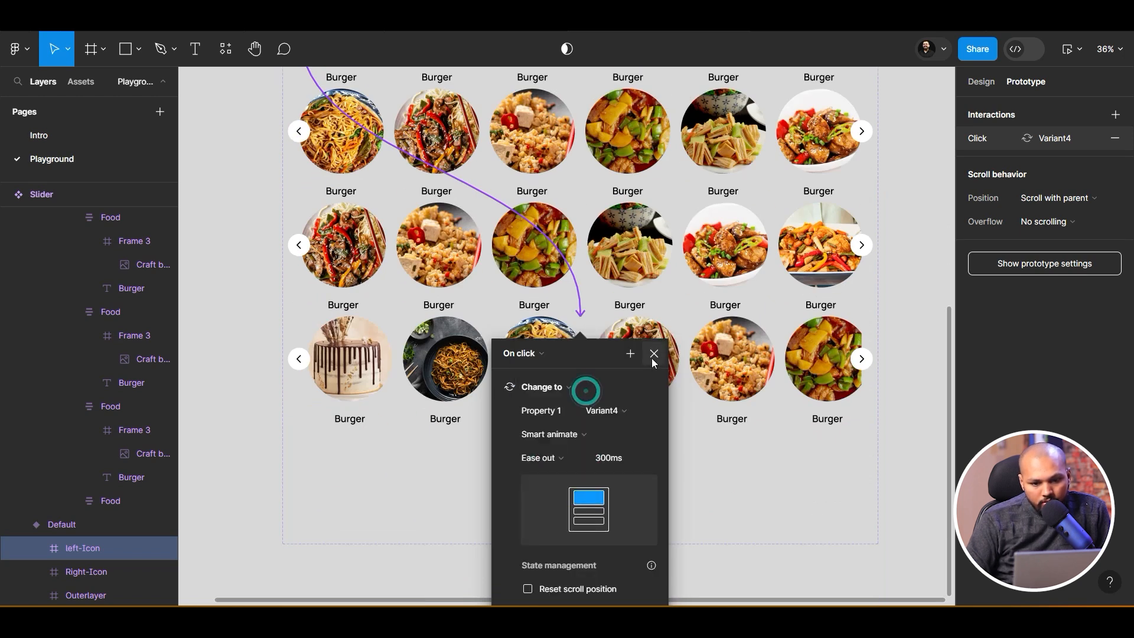
left_click(714, 351)
left_click(859, 365)
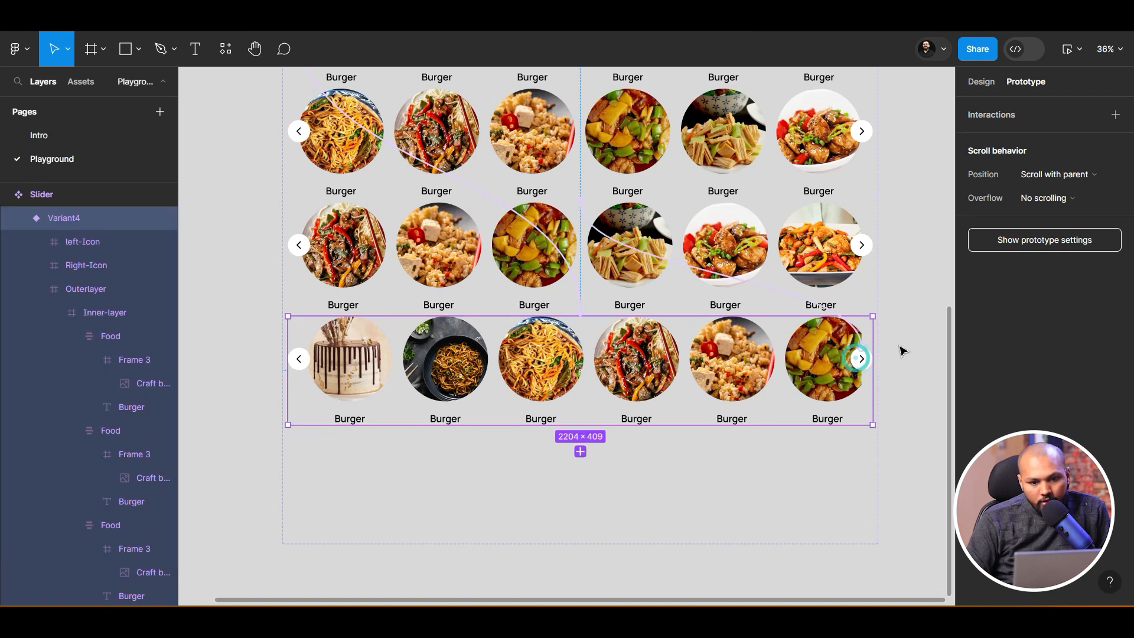
scroll(899, 400, "up", 4)
scroll(857, 431, "up", 6)
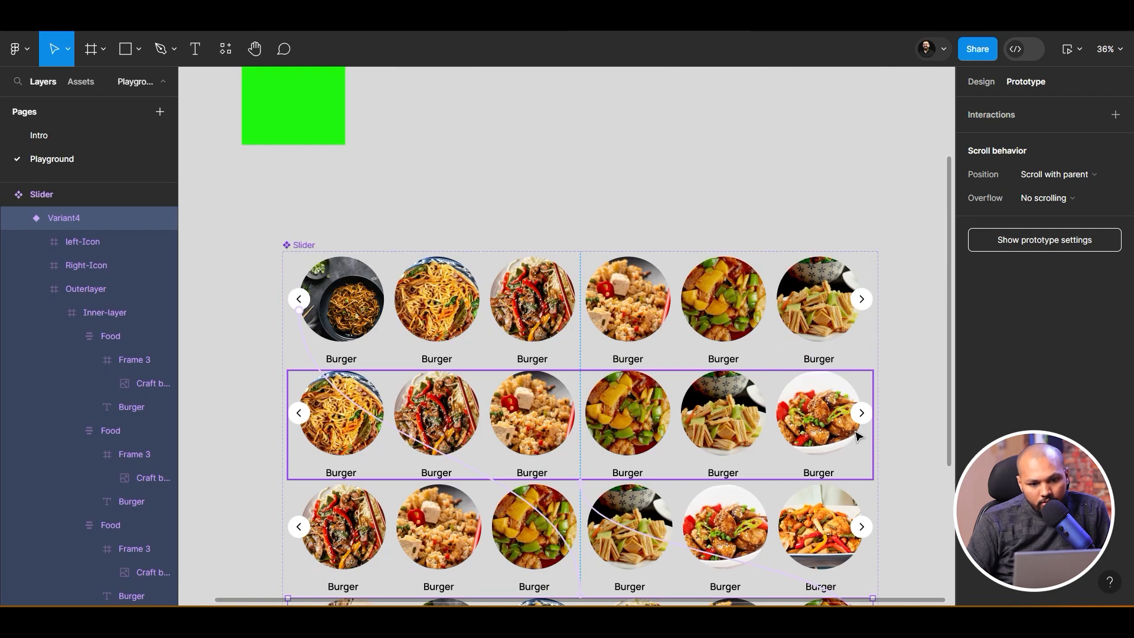
scroll(722, 410, "down", 8)
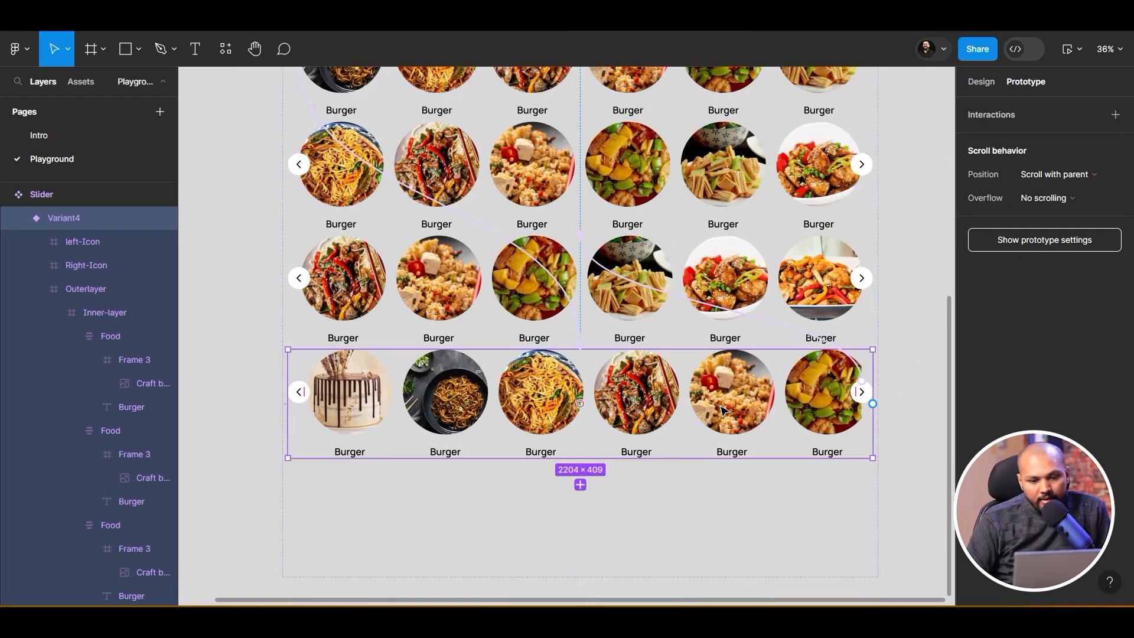
left_click(479, 515)
scroll(472, 508, "down", 5, "ctrl")
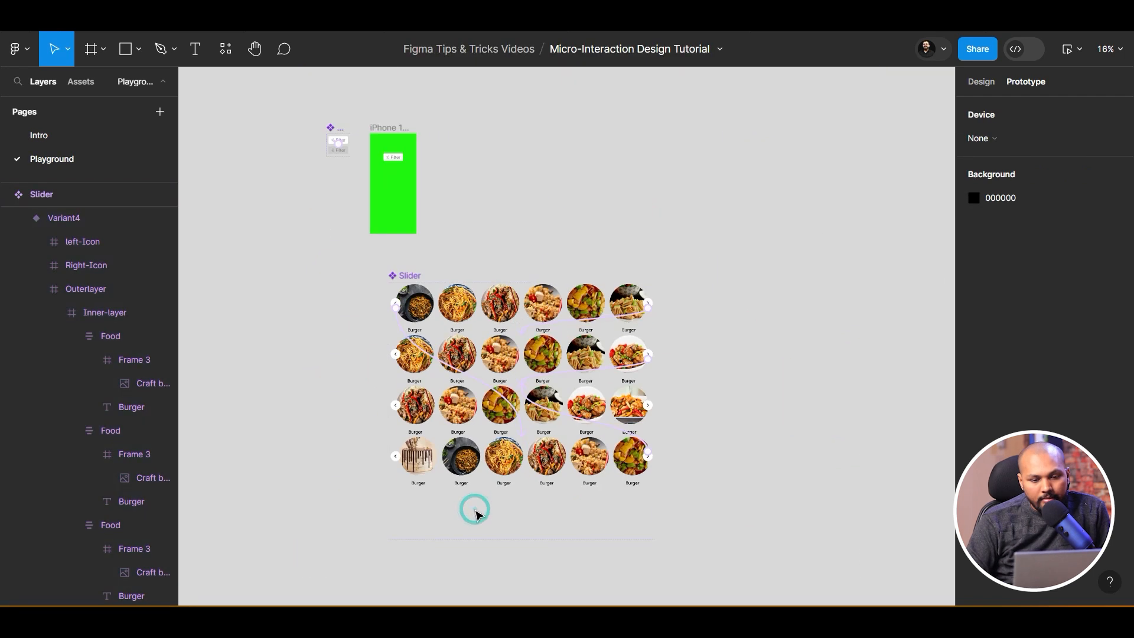
scroll(585, 406, "right", 1)
scroll(584, 407, "right", 3)
scroll(584, 407, "down", 1)
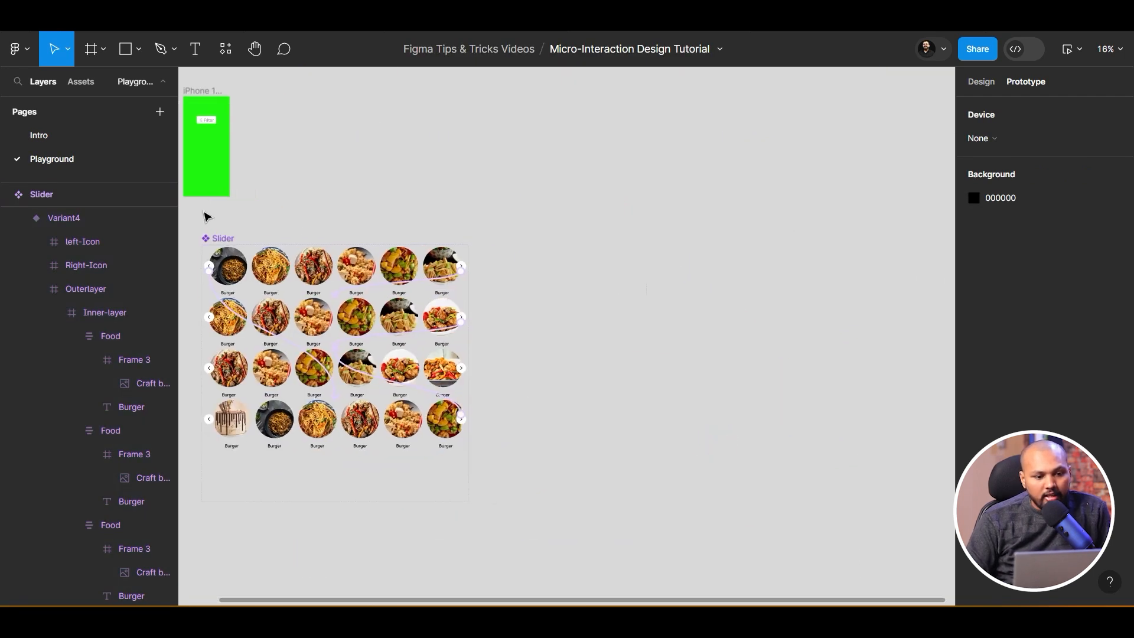
left_click(227, 238)
left_click(224, 238)
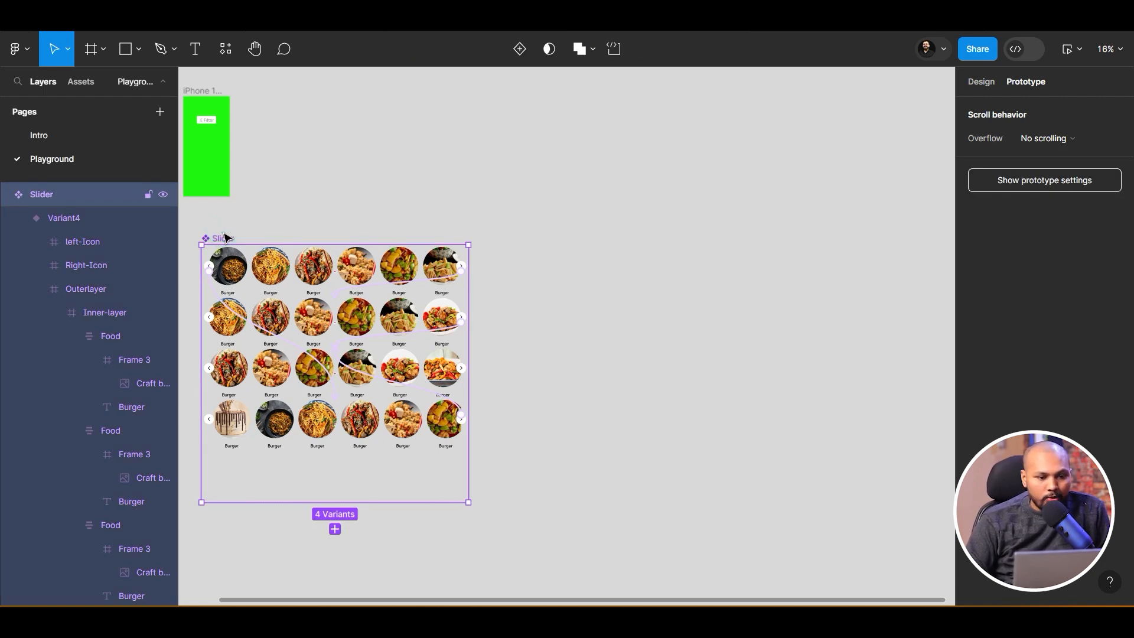
Add a 1440×1024 Desktop preset frame on the empty canvas beside the Slider component
left_click(305, 203)
scroll(305, 203, "right", 10)
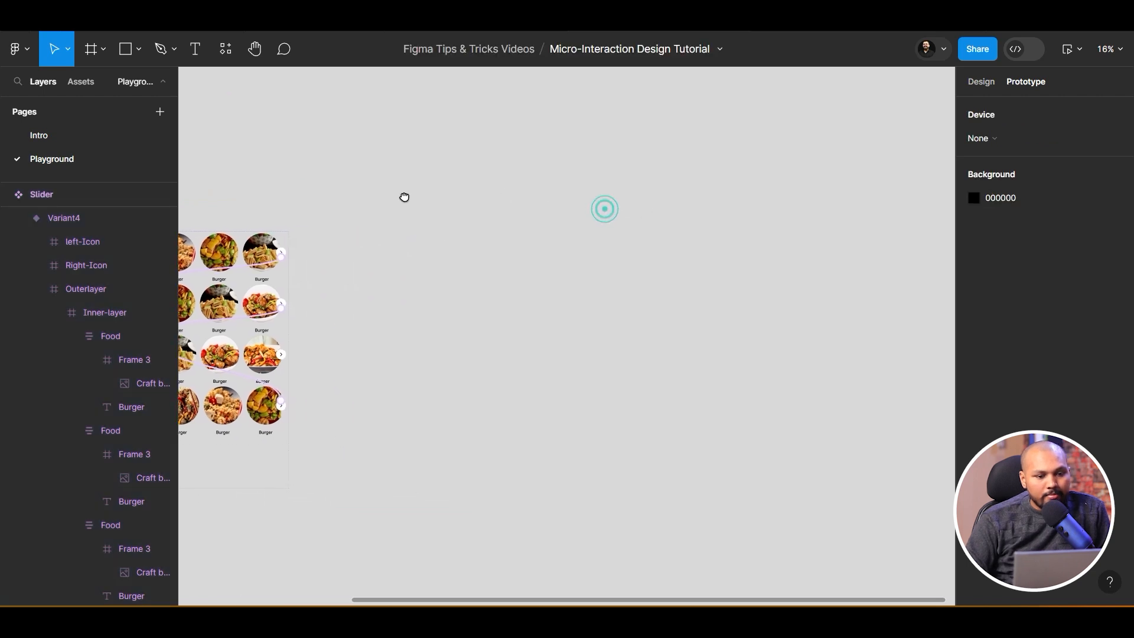
key("f")
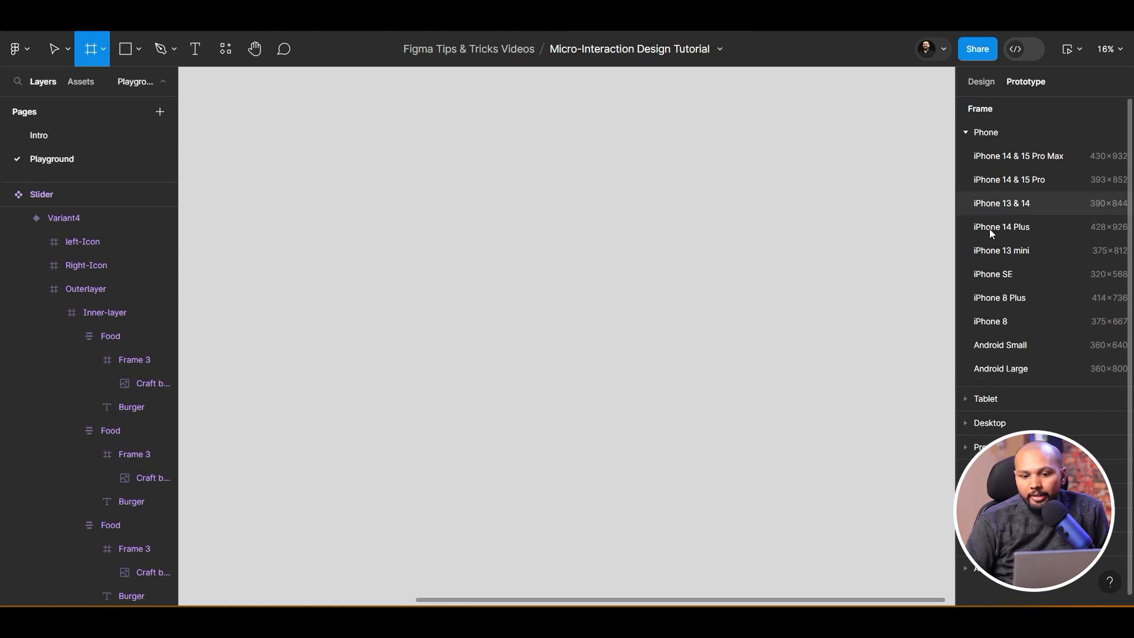
left_click(981, 425)
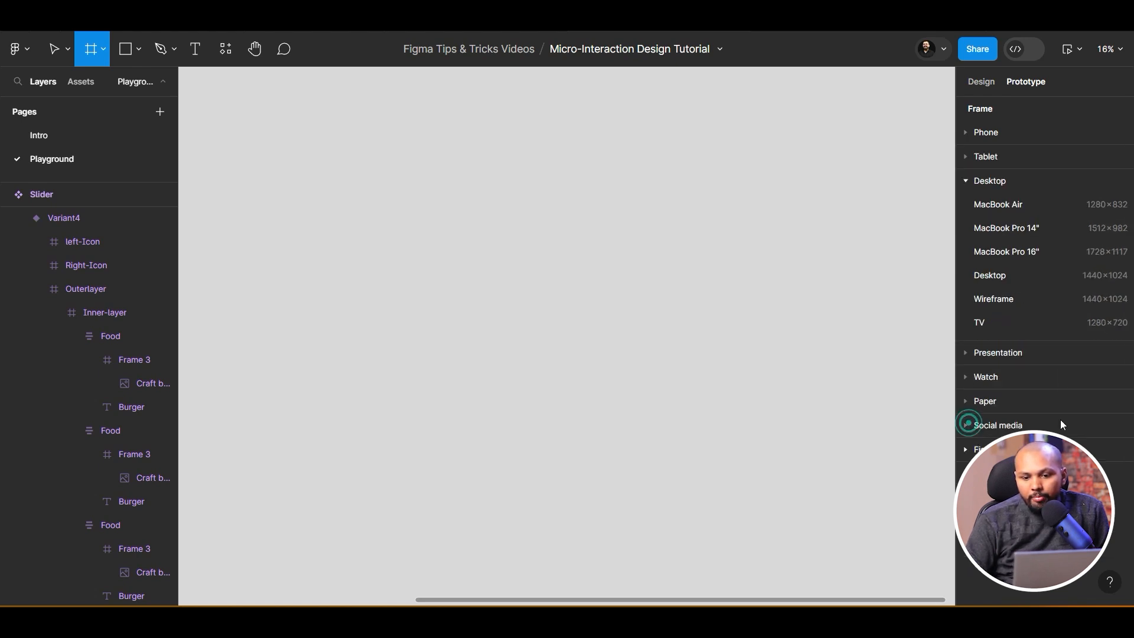
left_click(1040, 281)
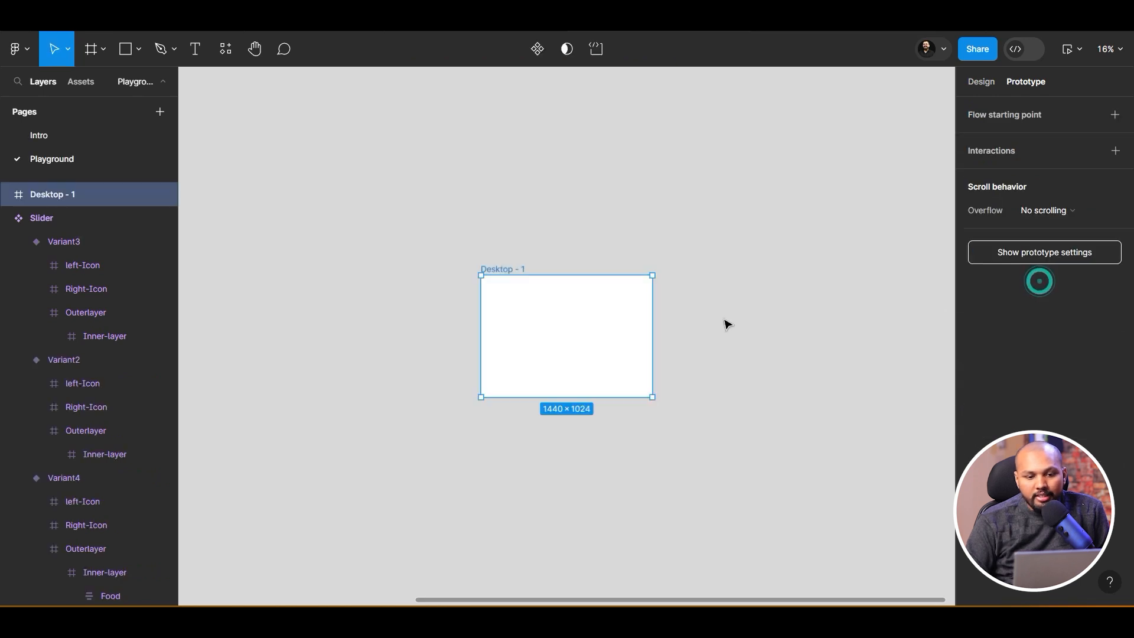
Place an instance of the Slider component in the Desktop - 1 frame and scale it down proportionally to fit the frame's width
scroll(564, 339, "up", 5)
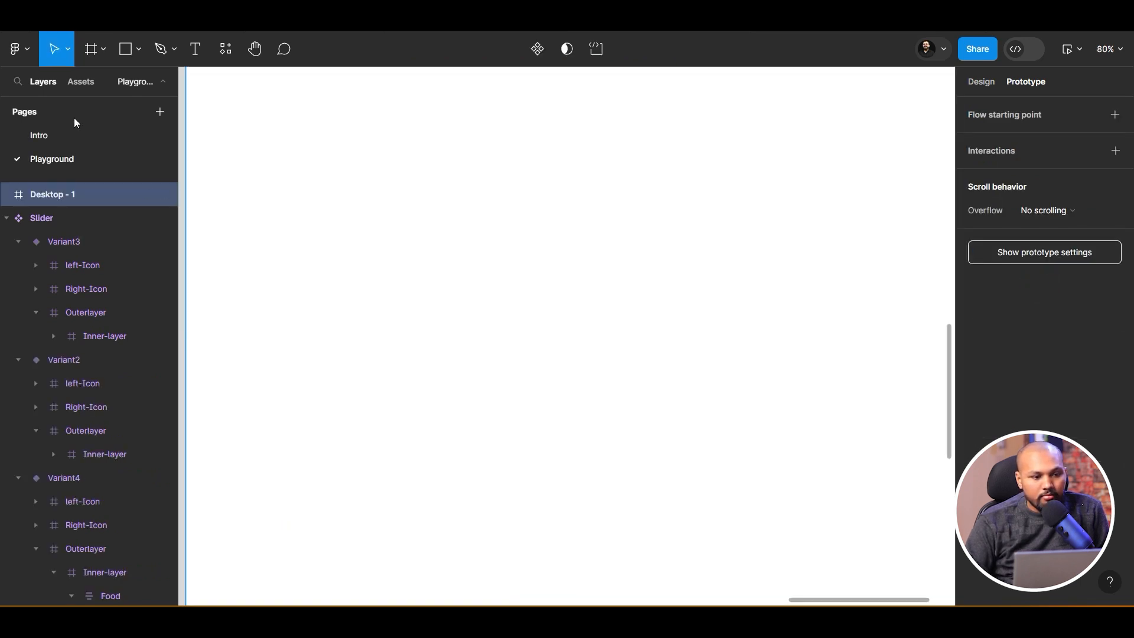
left_click(77, 84)
left_click_drag(130, 199, 484, 303)
scroll(488, 317, "down", 5)
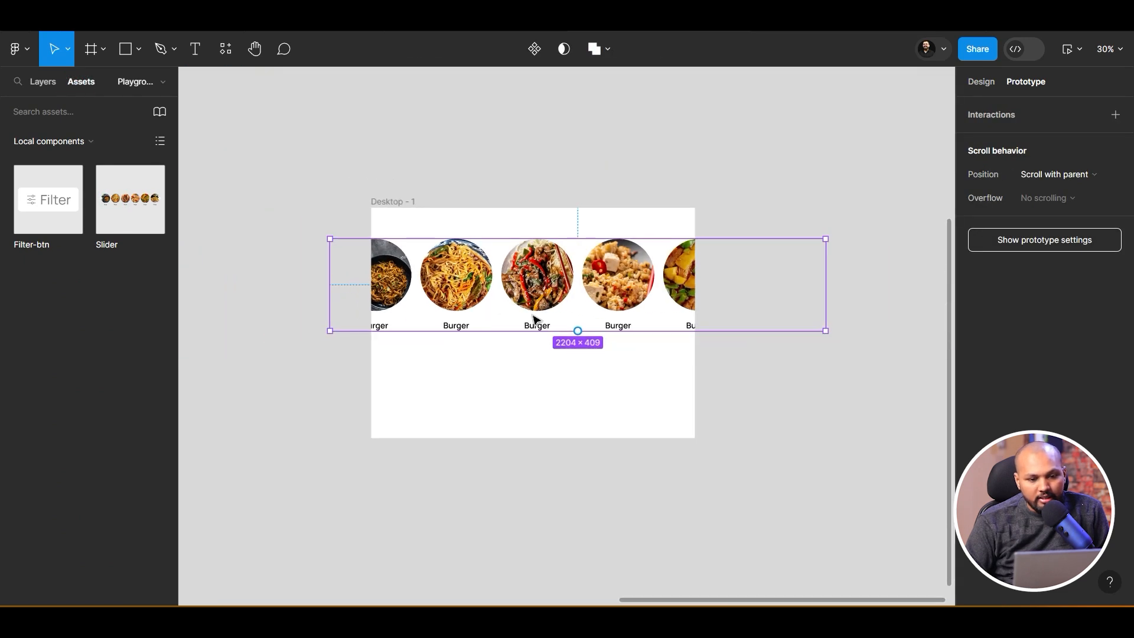
scroll(545, 333, "up", 3)
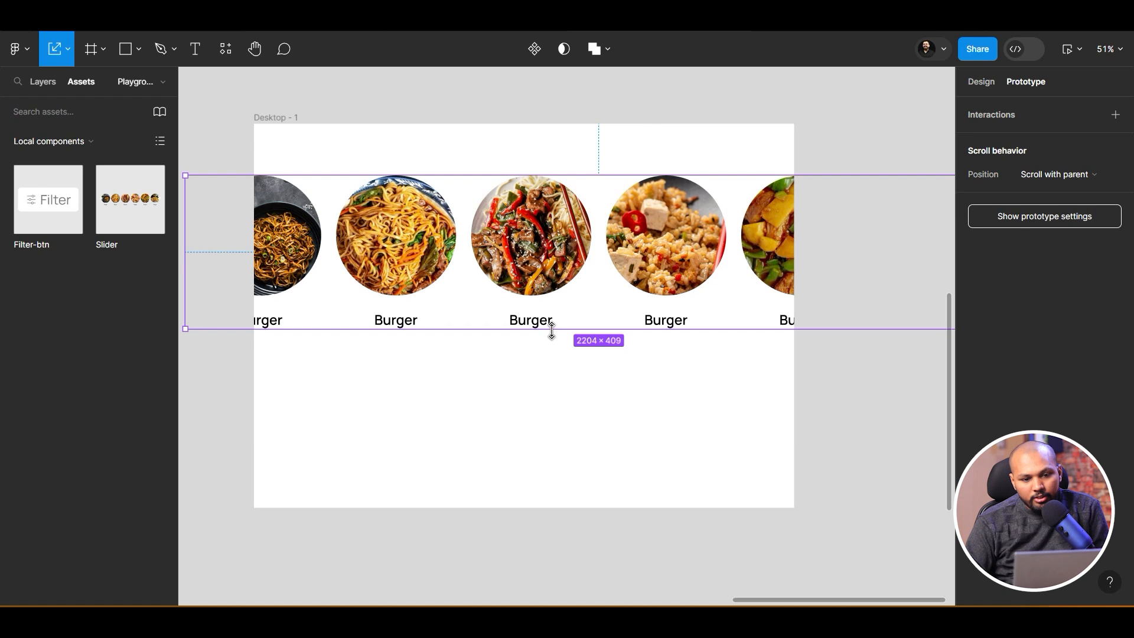
key("k")
left_click_drag(545, 334, 458, 287)
Change the Desktop - 1 frame's fill to light grey E3E3E3
left_click(277, 118)
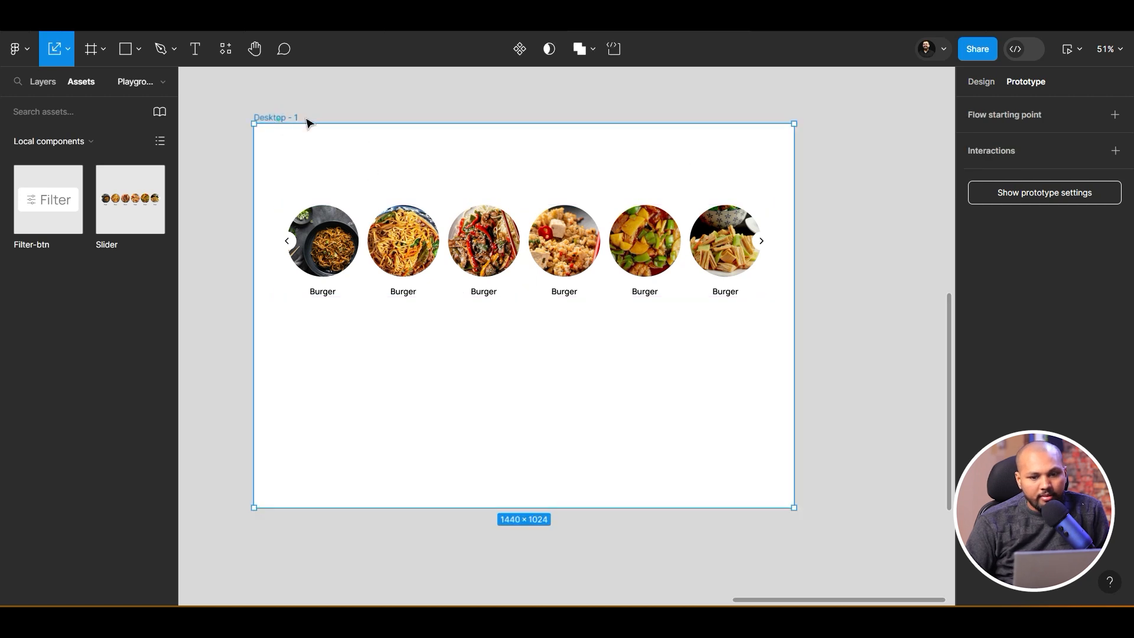
left_click(990, 86)
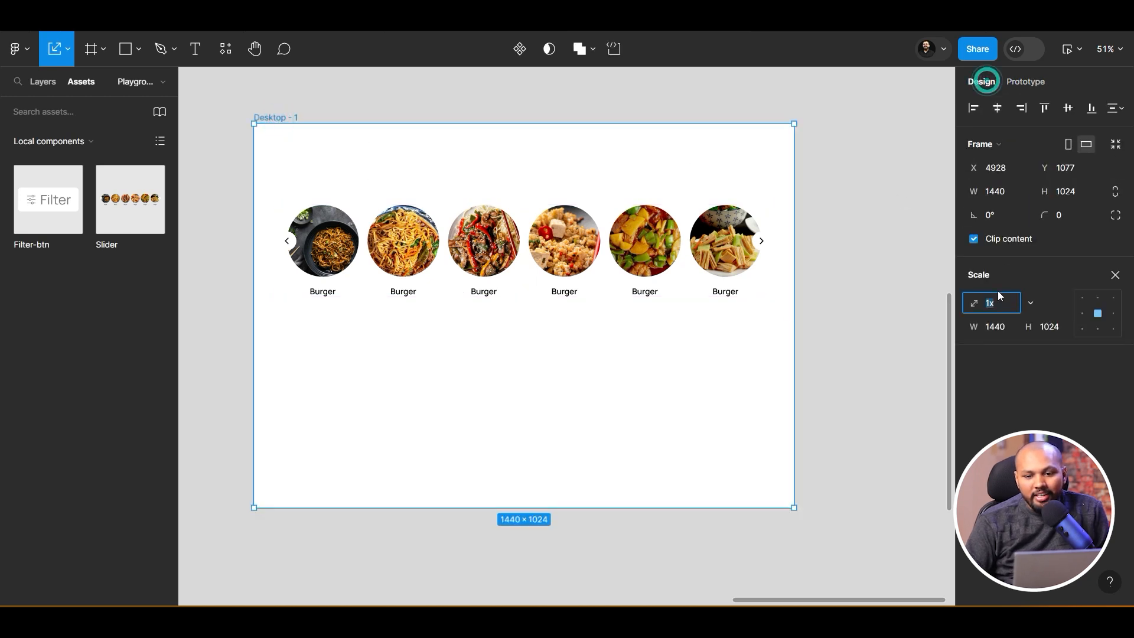
left_click(1107, 275)
left_click(974, 430)
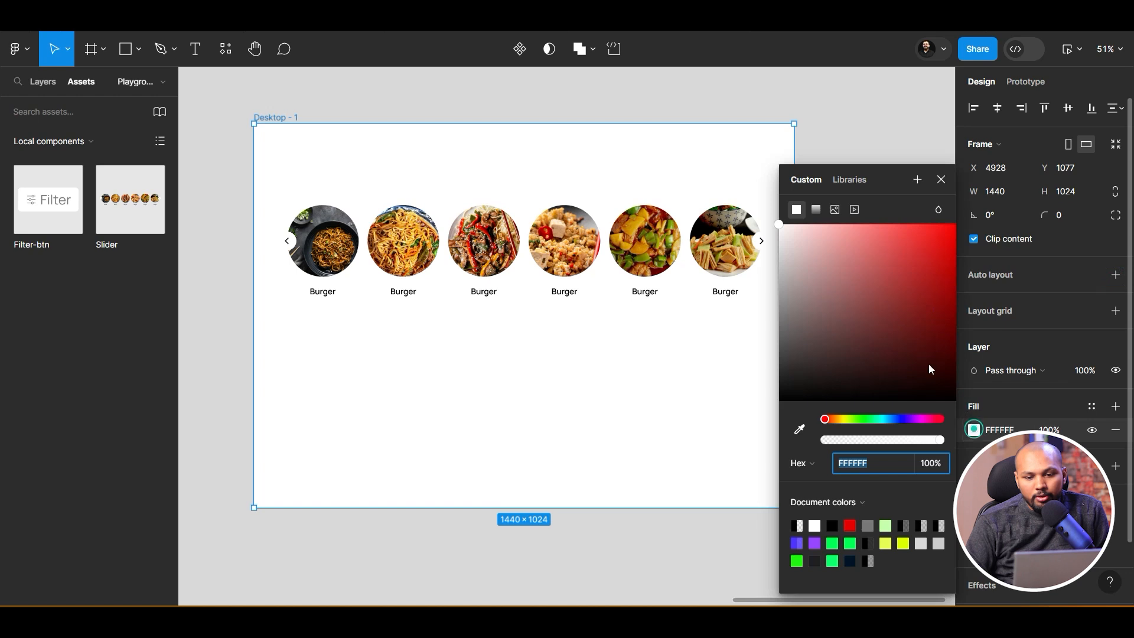
left_click_drag(819, 263, 757, 247)
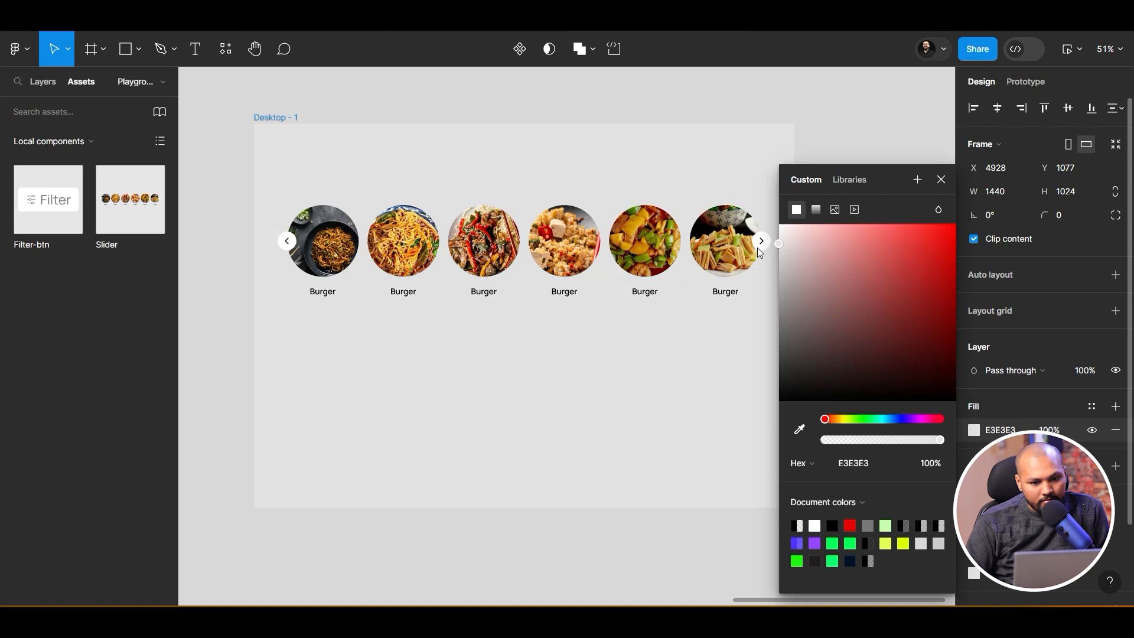
left_click(583, 382)
Present the Desktop - 1 frame as a prototype to preview the food slider
left_click(275, 117)
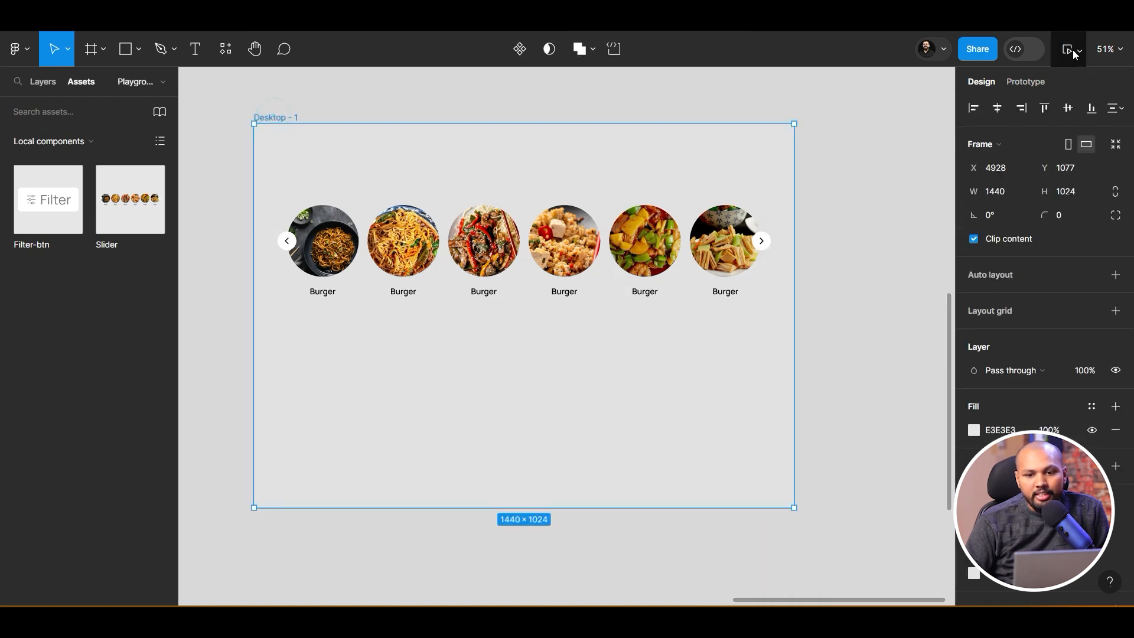
left_click(1076, 49)
left_click(1053, 84)
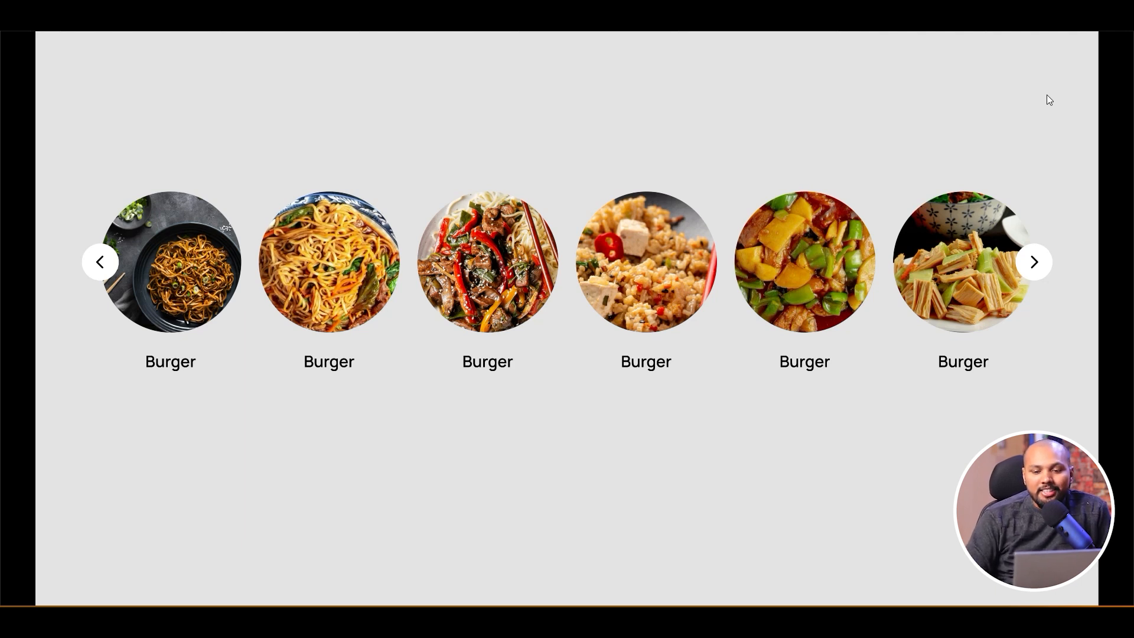
Advance the food carousel forward twice in the prototype preview to check the slide transitions
left_click(1035, 263)
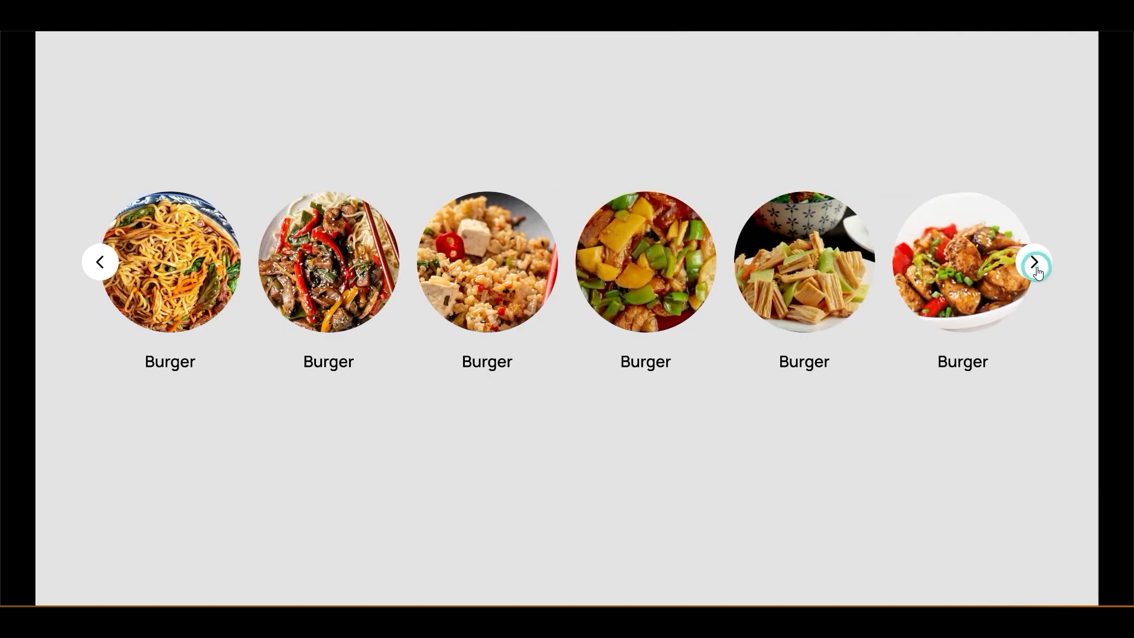
left_click(1036, 266)
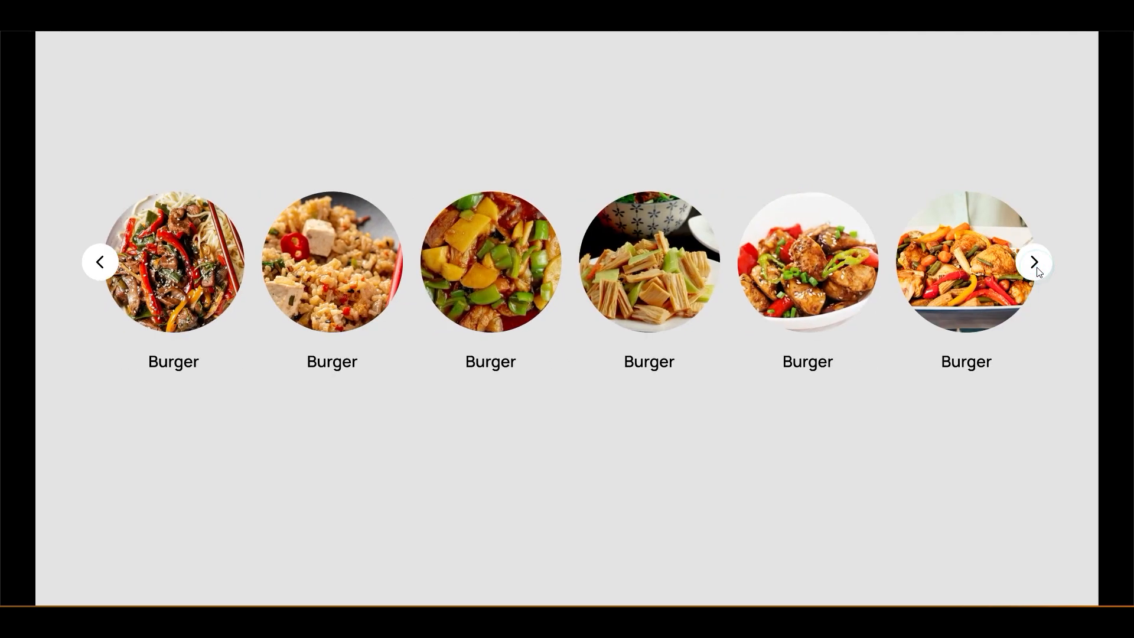
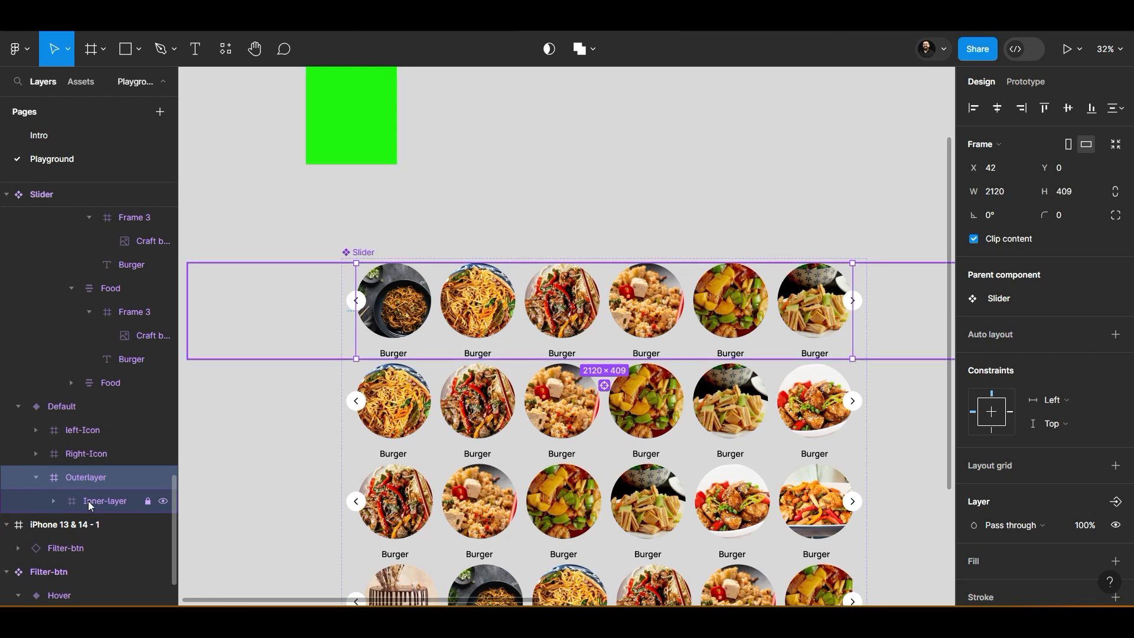
Turn off content clipping on the Outerlayer frame in the Slider's Default variant, and select the Default variant
left_click(985, 239)
left_click(980, 241)
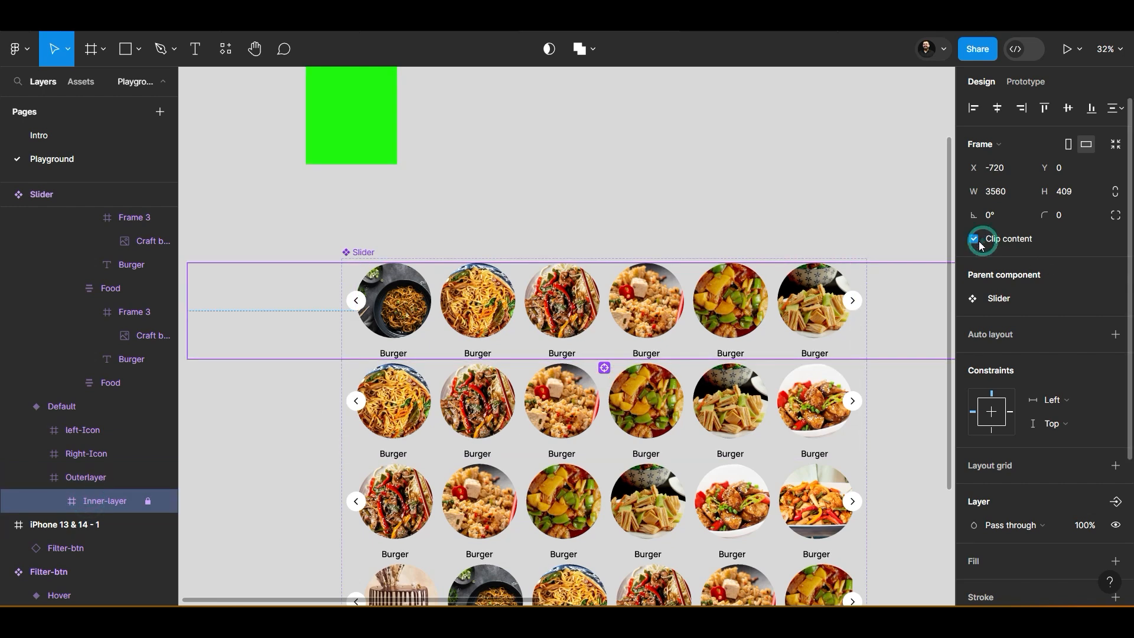
left_click(83, 477)
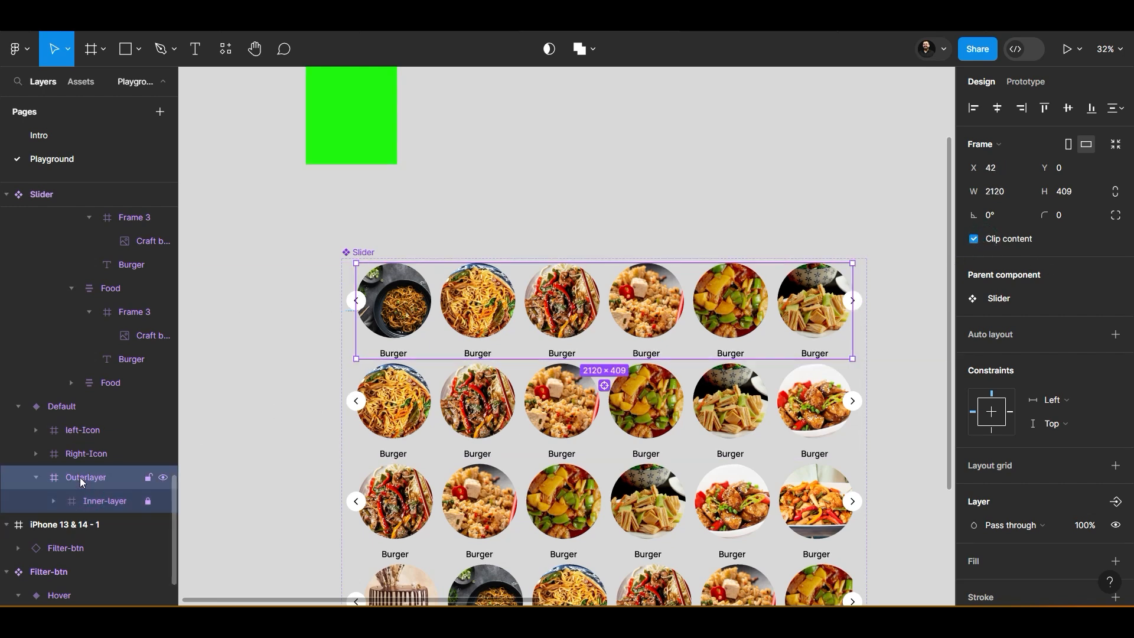
left_click(972, 240)
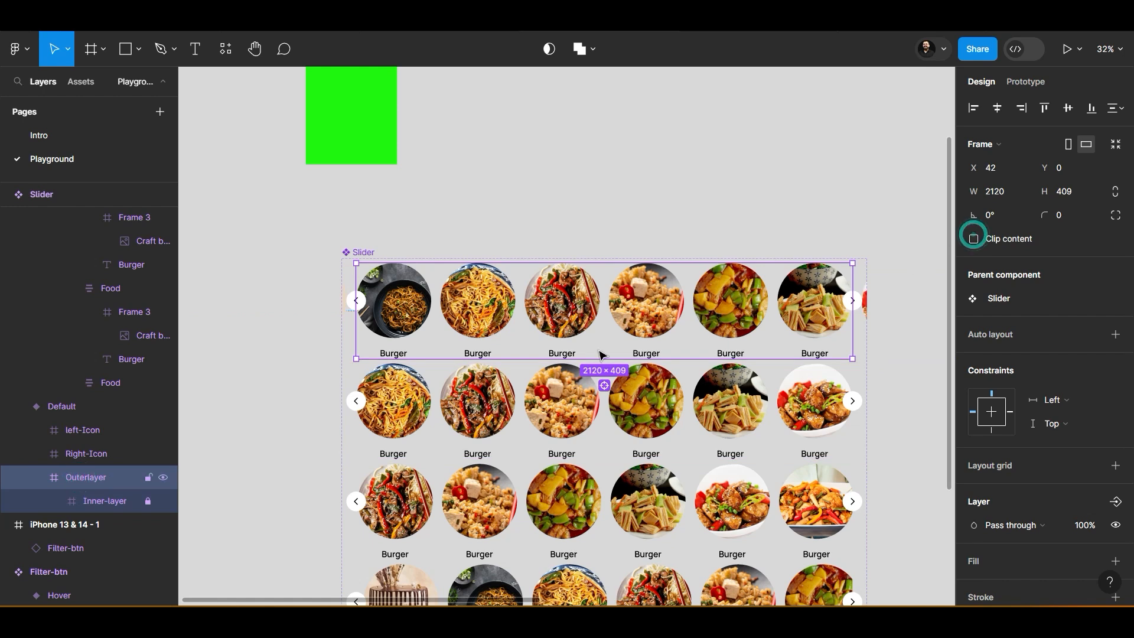
left_click(97, 456)
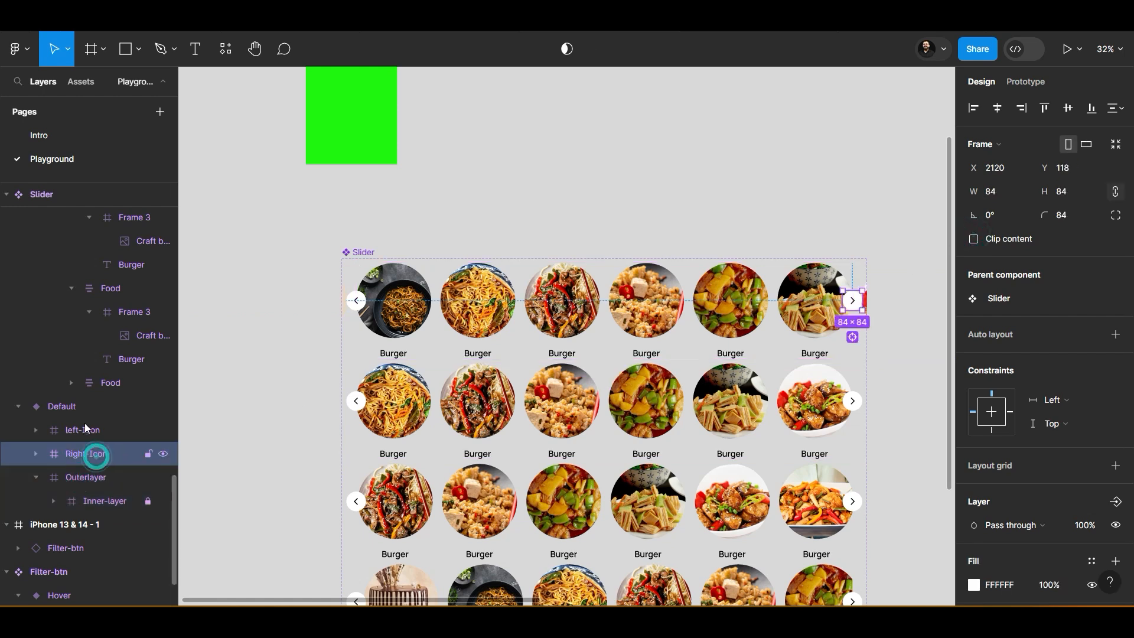
left_click(80, 400)
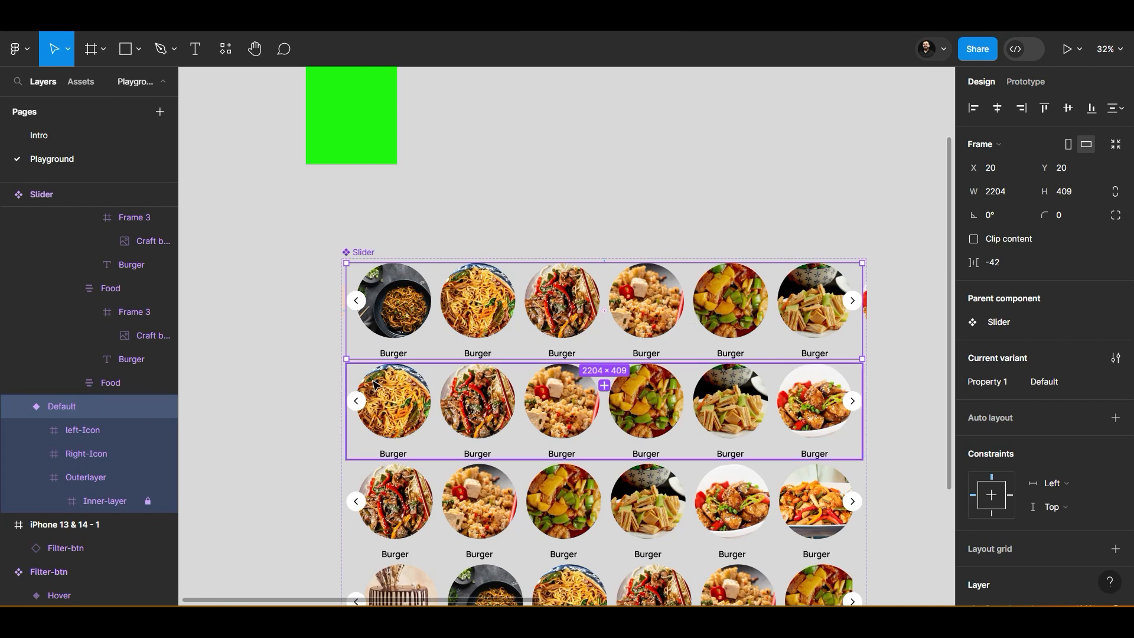
Undo the last three changes made to the Slider's Default variant
key("ctrl+z")
key("ctrl+z")
key("ctrl+z")
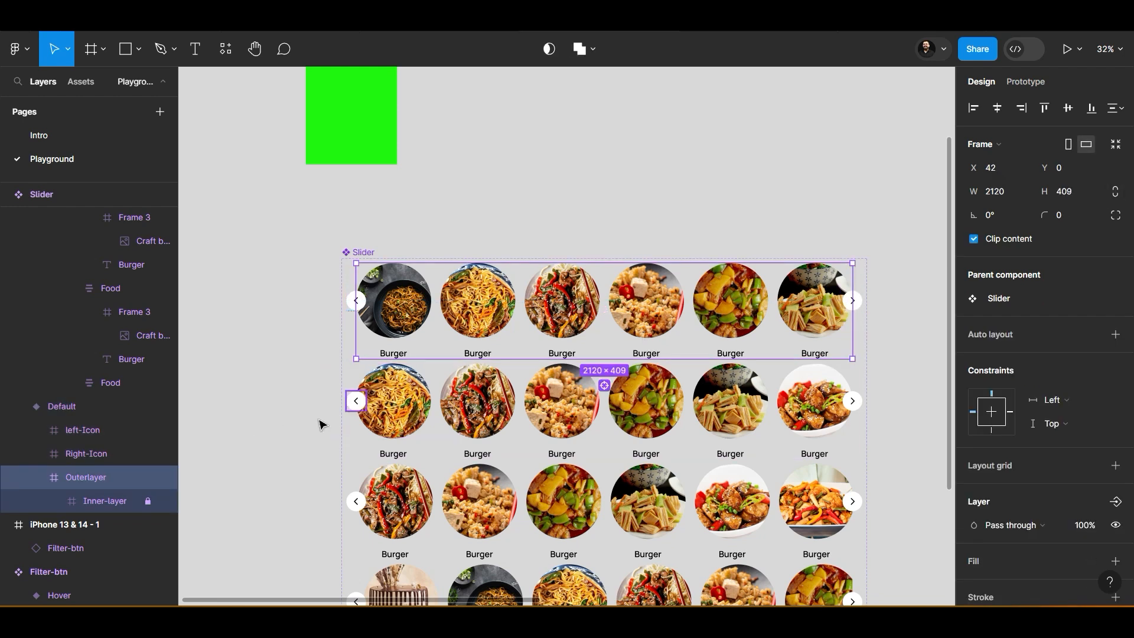
Unlock the Inner-layer in the Slider's Default variant, toggle its content clipping, and clear the selection
left_click(117, 502)
left_click(148, 502)
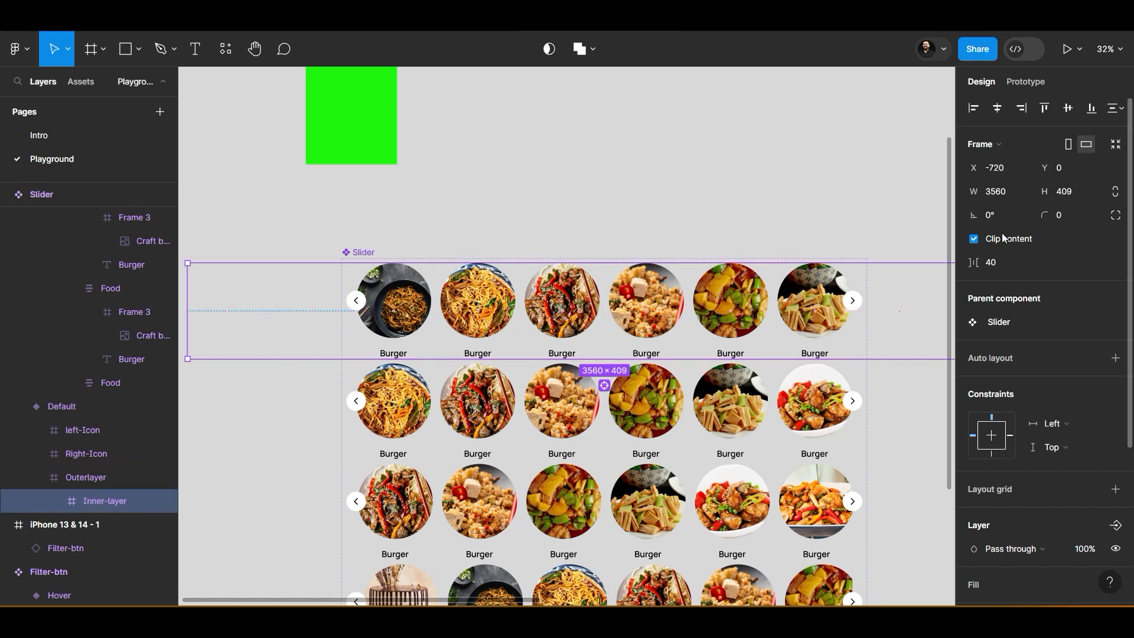
left_click(976, 240)
left_click(976, 240)
left_click(975, 240)
left_click(223, 385)
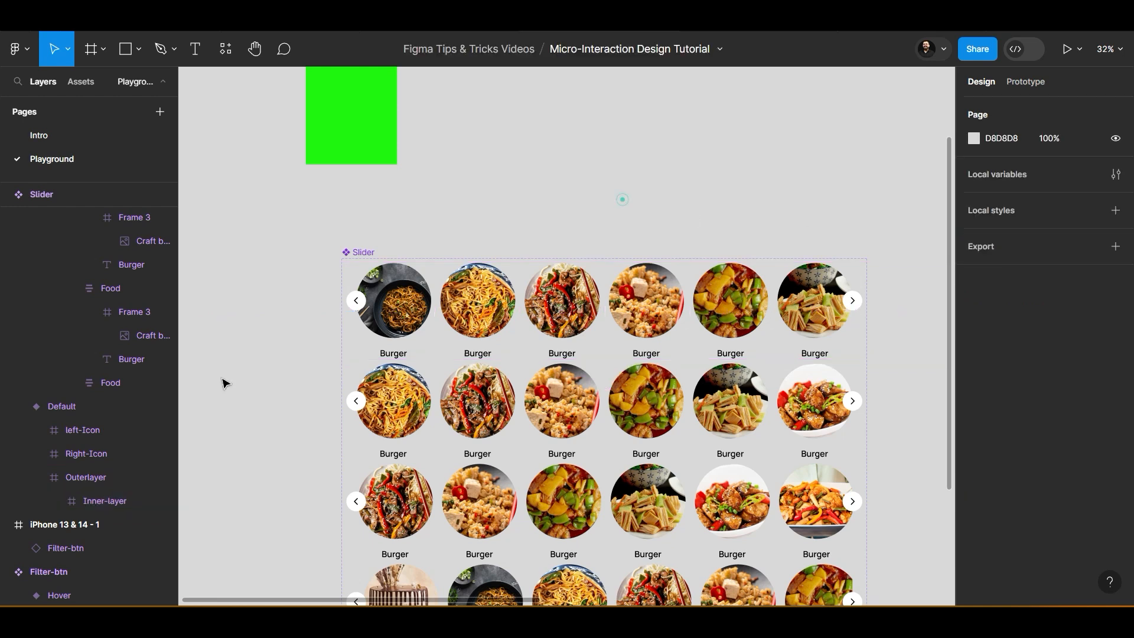
Collapse the Default variant's Outerlayer in the layer tree and clear the selection
left_click(86, 480)
left_click(36, 477)
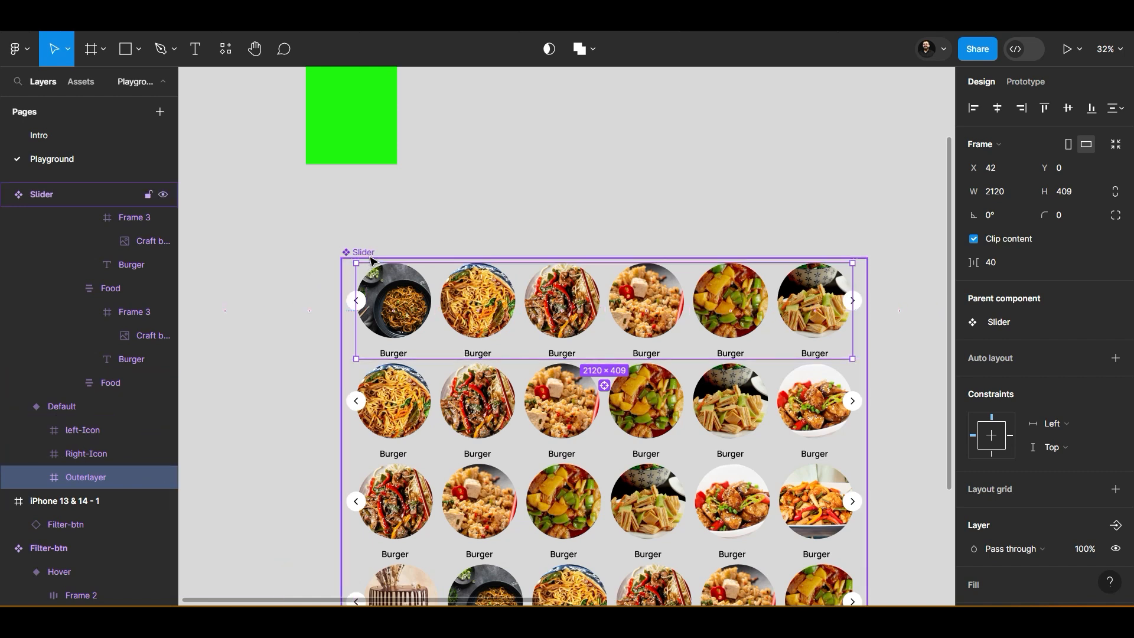
left_click(381, 177)
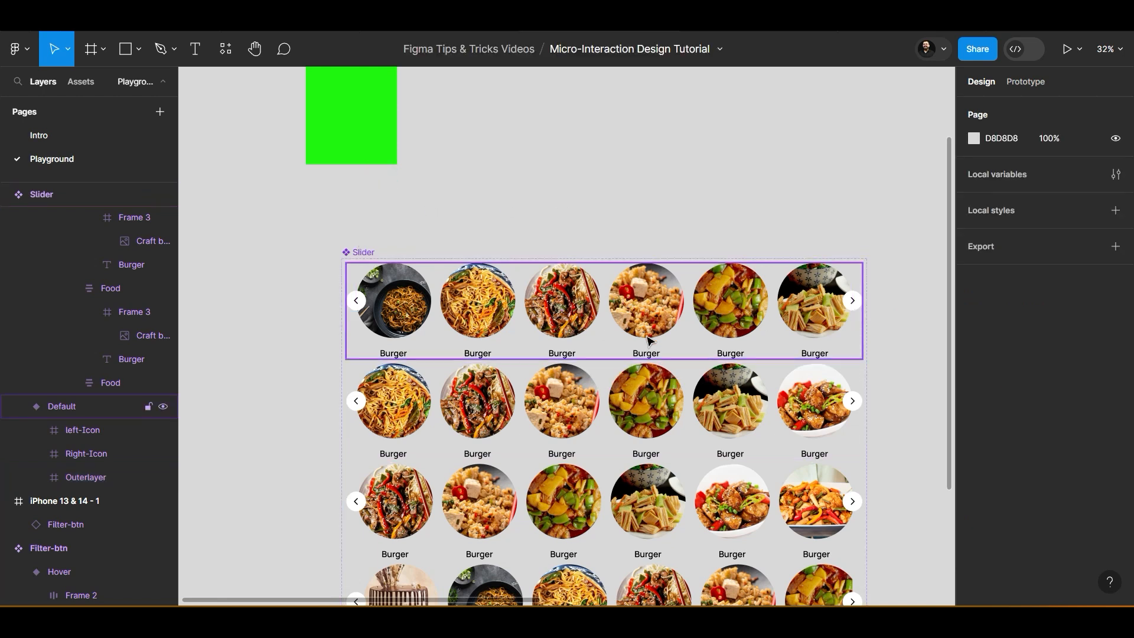
Inspect the prototype interaction on the Default variant's Right-Icon, including its trigger, its action and the available target variants
left_click(852, 298)
left_click(852, 300)
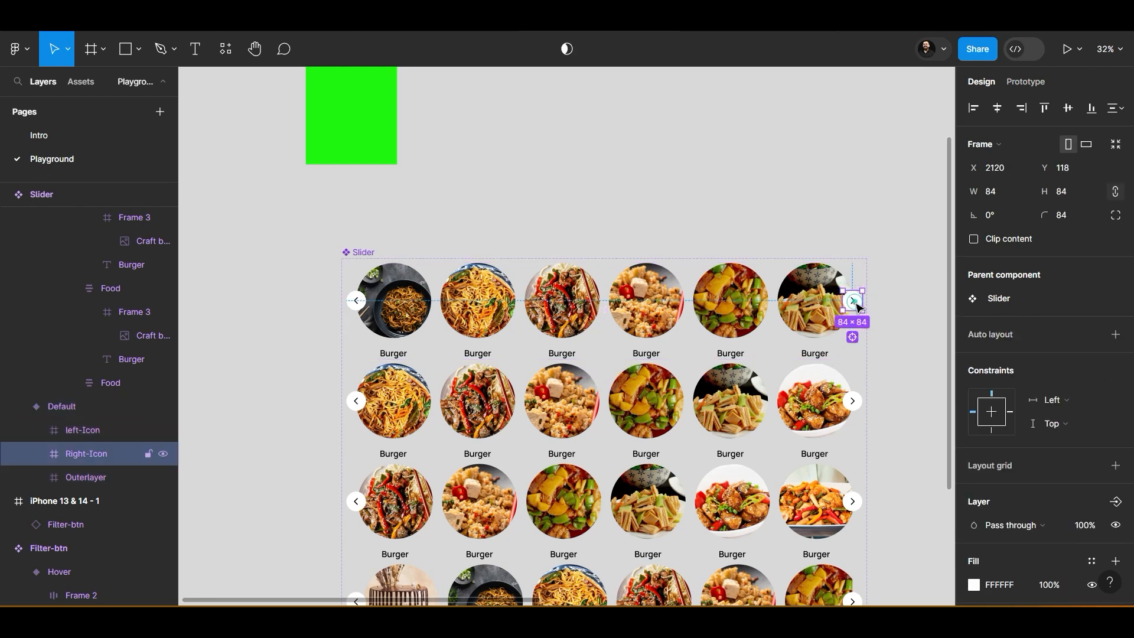
left_click(1041, 83)
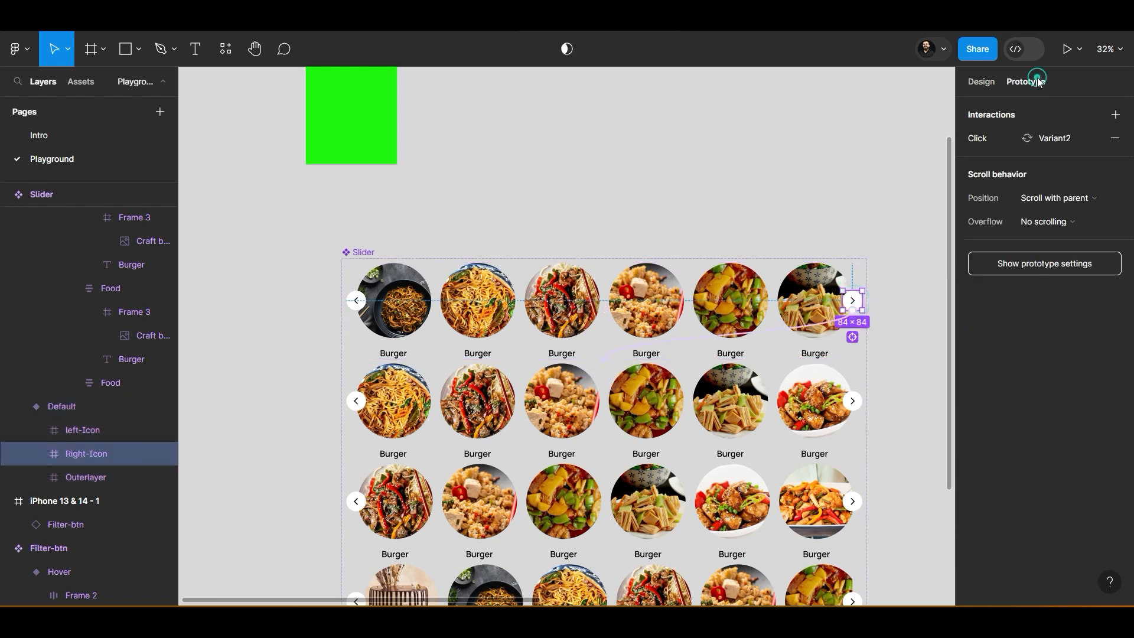
left_click(977, 139)
left_click(815, 143)
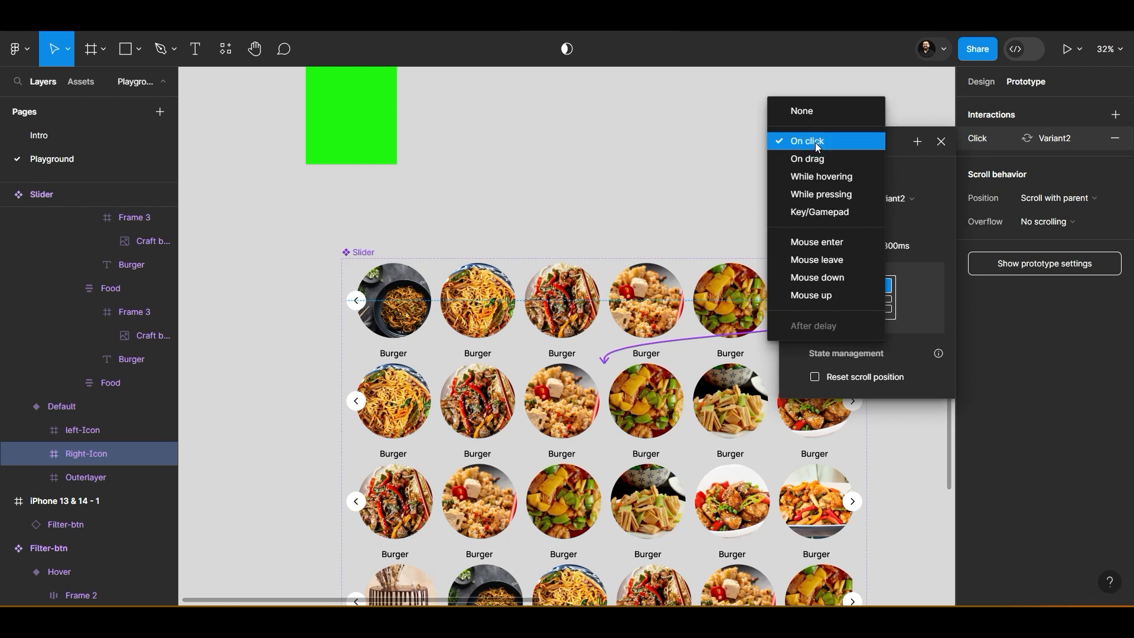
left_click(822, 140)
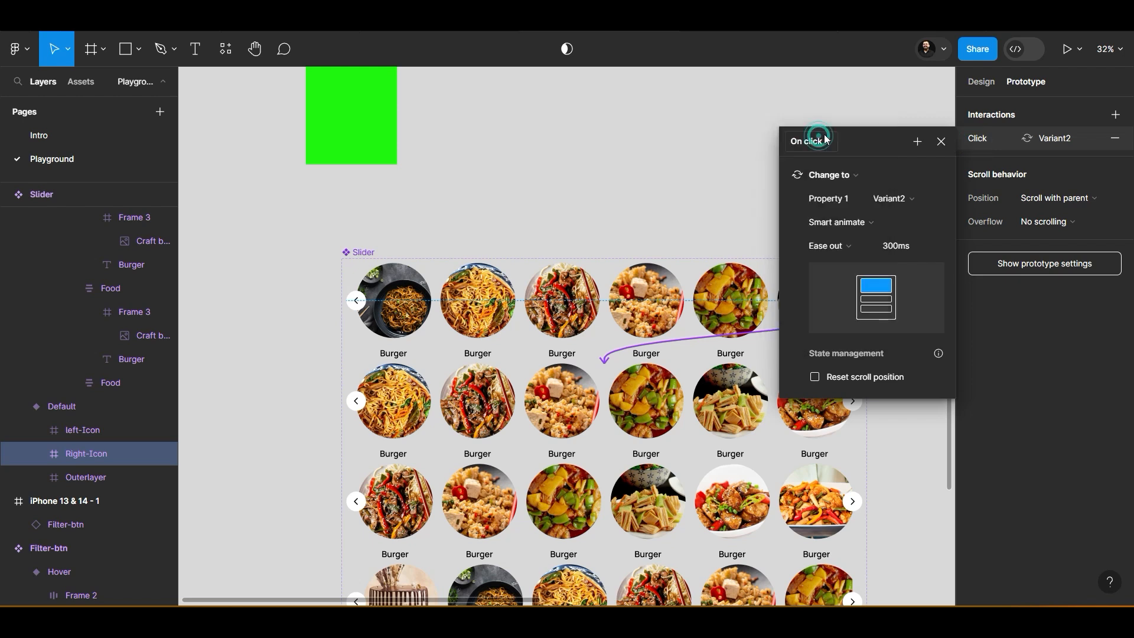
left_click(849, 176)
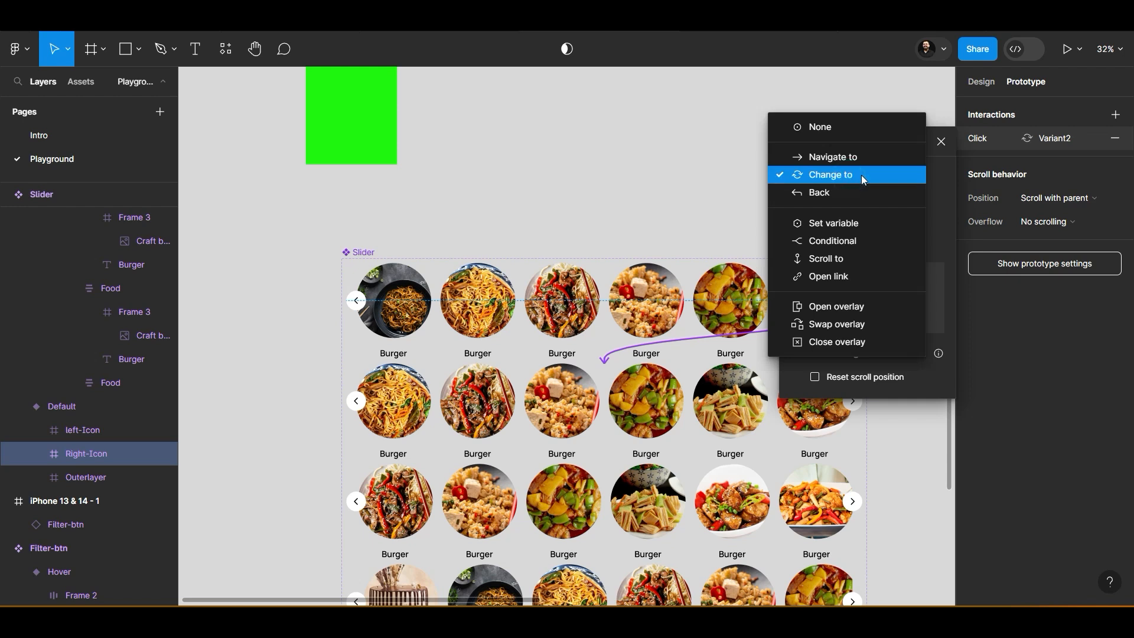
left_click(861, 175)
left_click(907, 201)
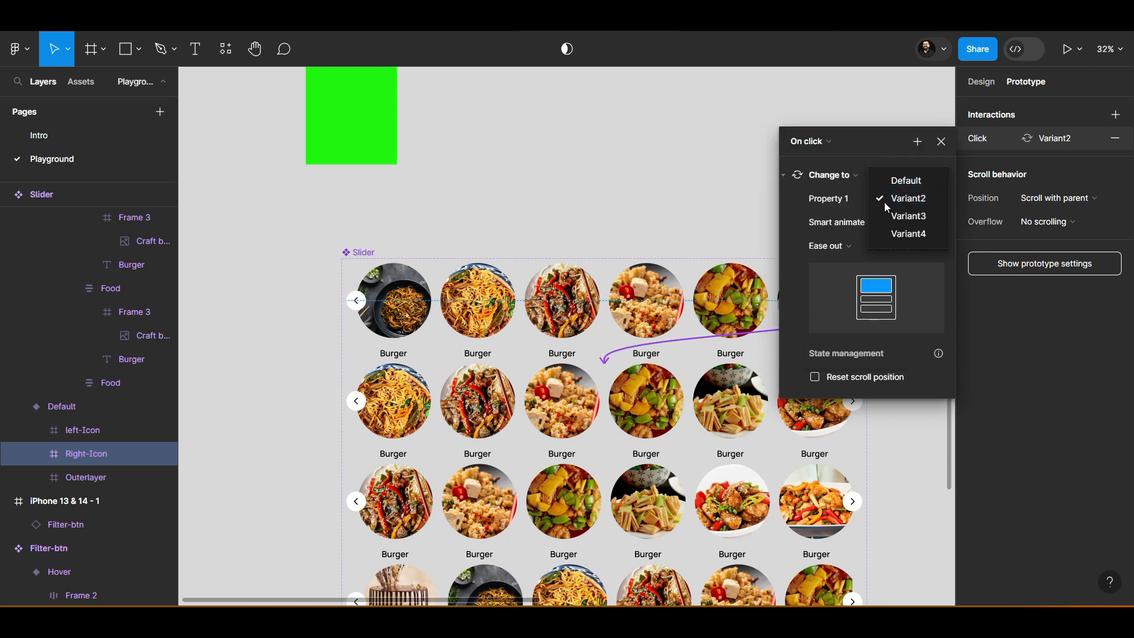
scroll(579, 505, "down", 3)
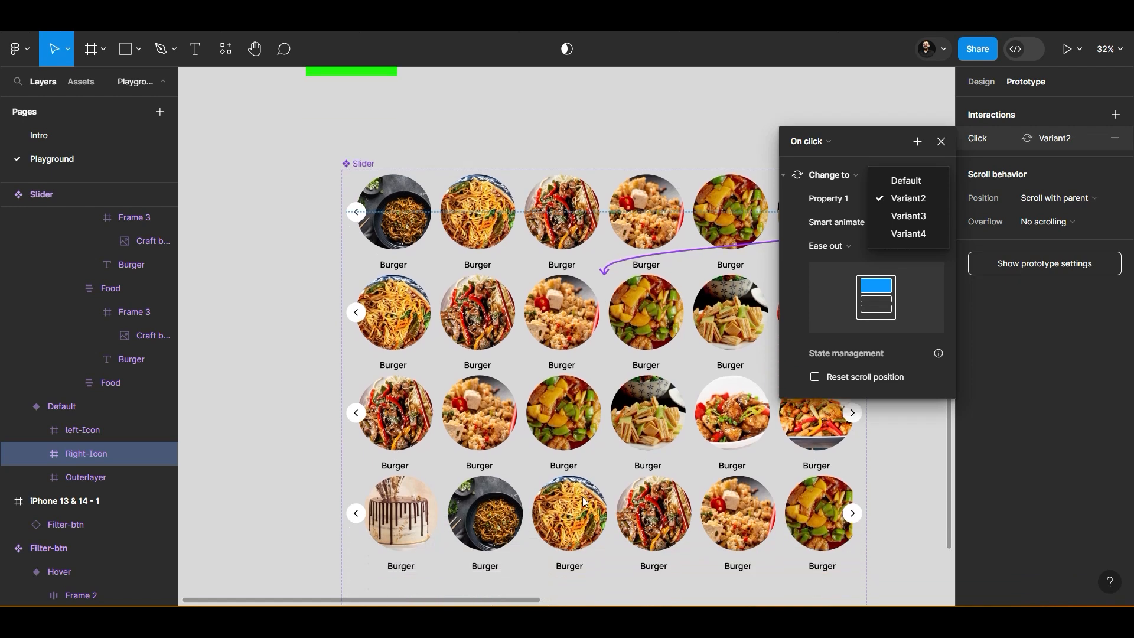
scroll(589, 497, "down", 2)
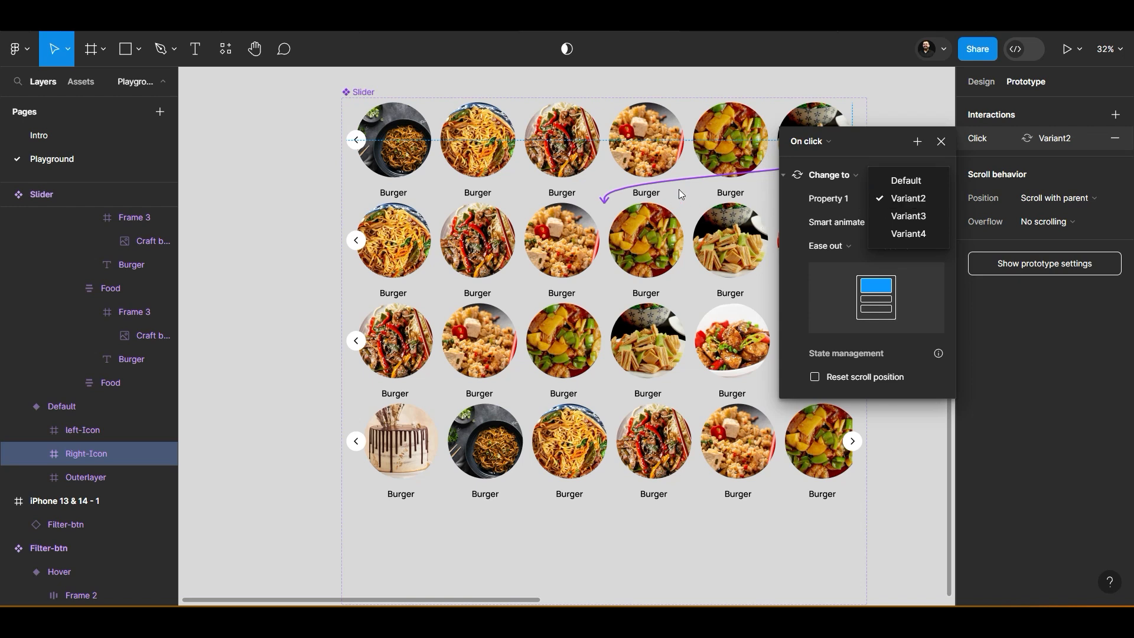
Check the click interactions of the right arrows in the Default variant, Variant2 and Variant3 of the Slider
left_click(546, 539)
left_click_drag(574, 538, 481, 554)
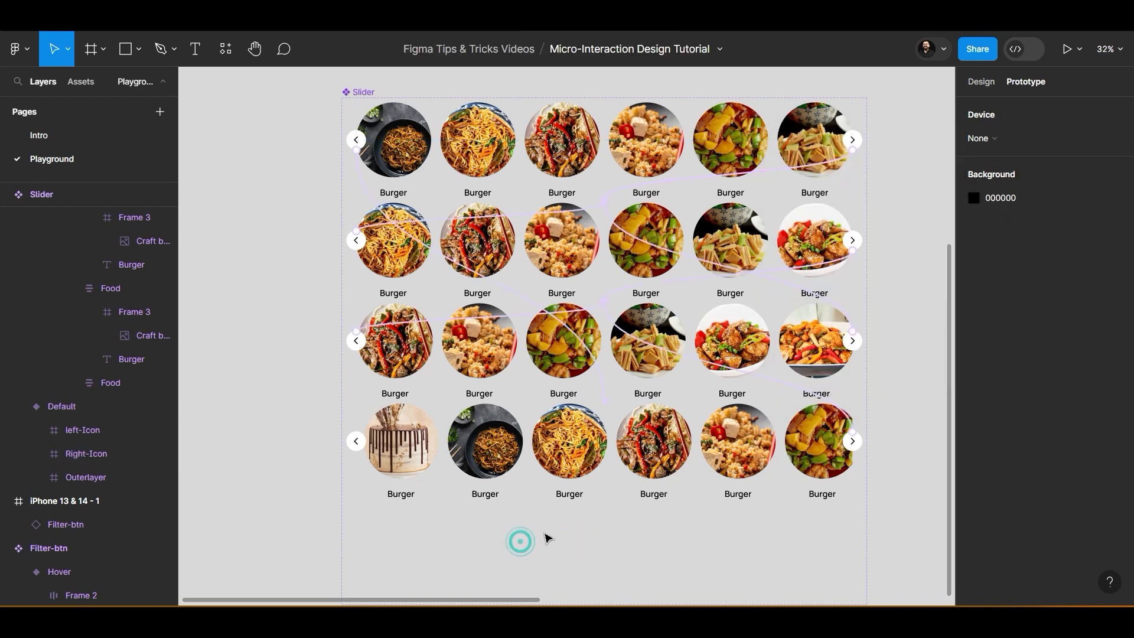
left_click_drag(587, 536, 446, 575)
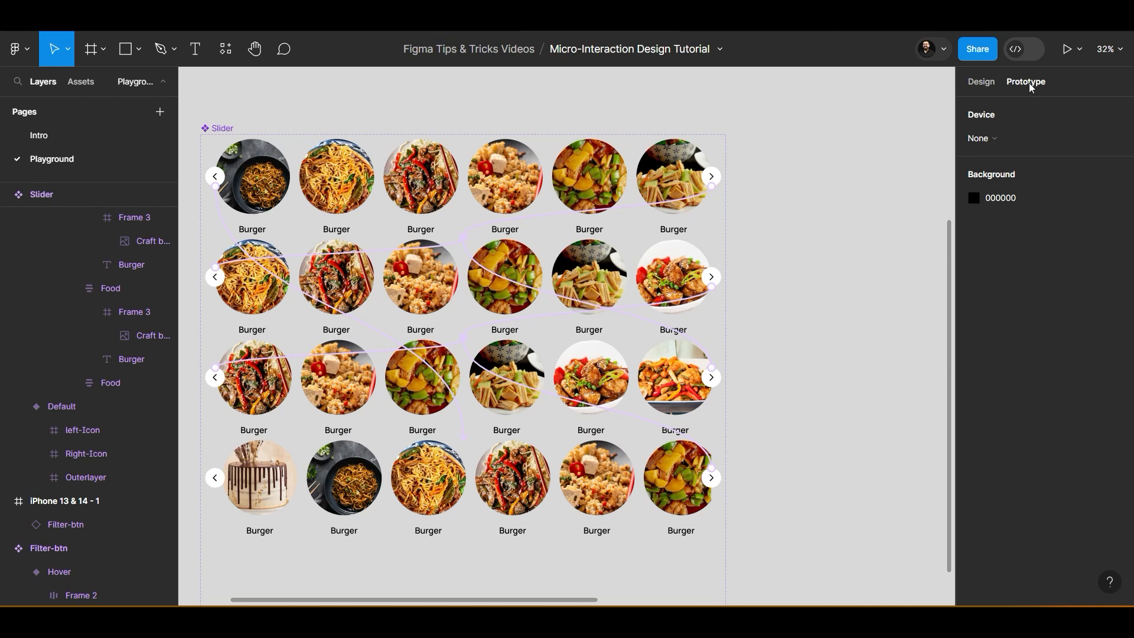
left_click(720, 181)
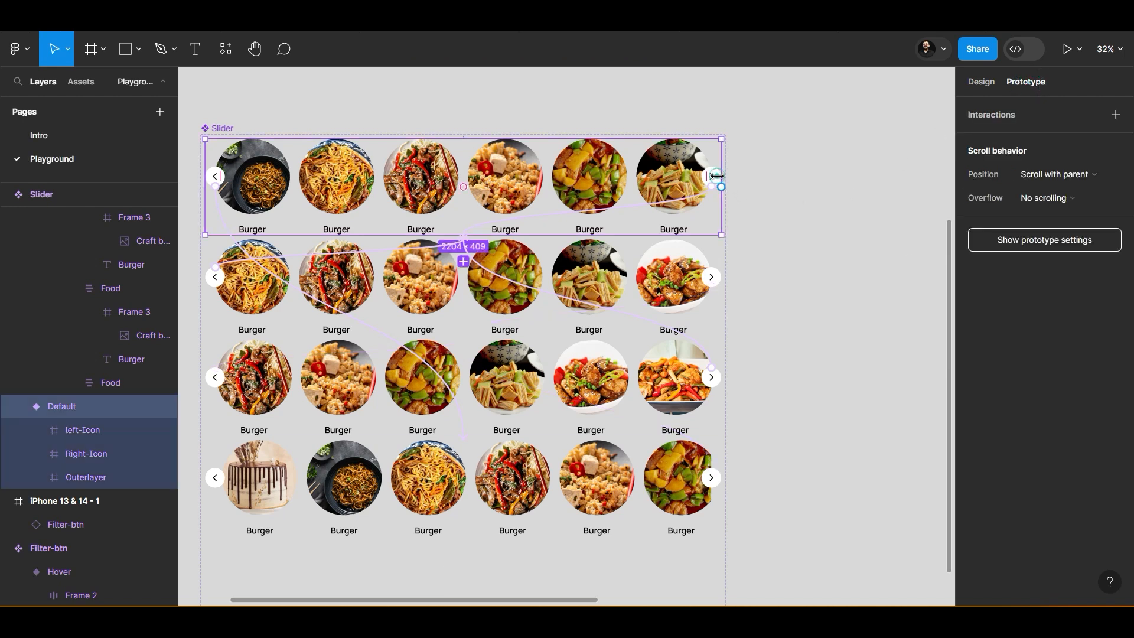
left_click(716, 177)
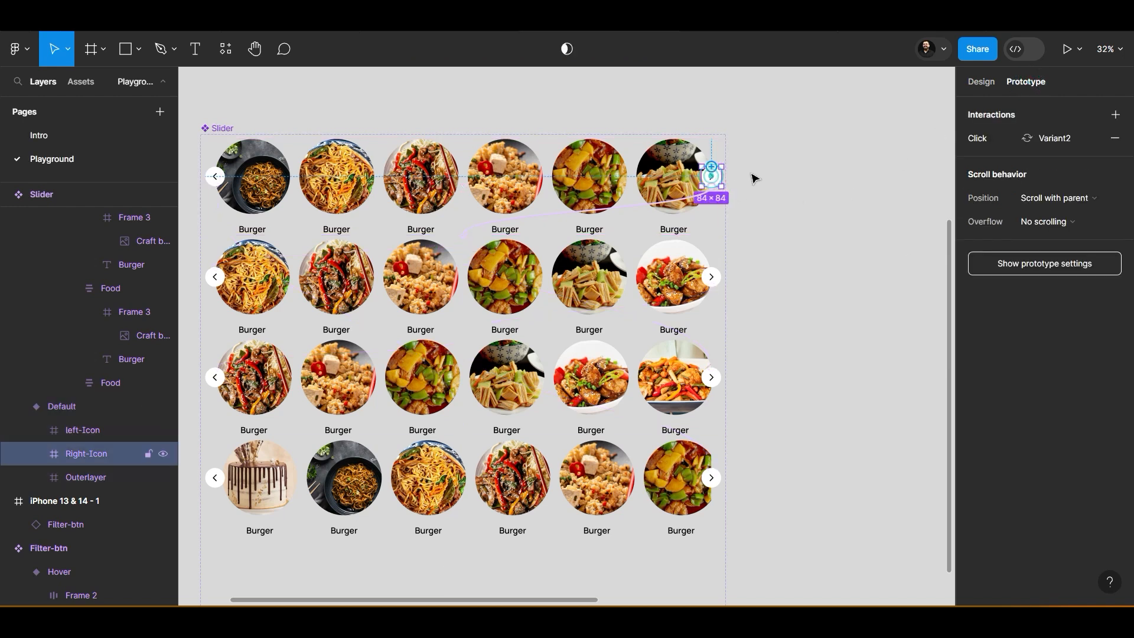
left_click(992, 141)
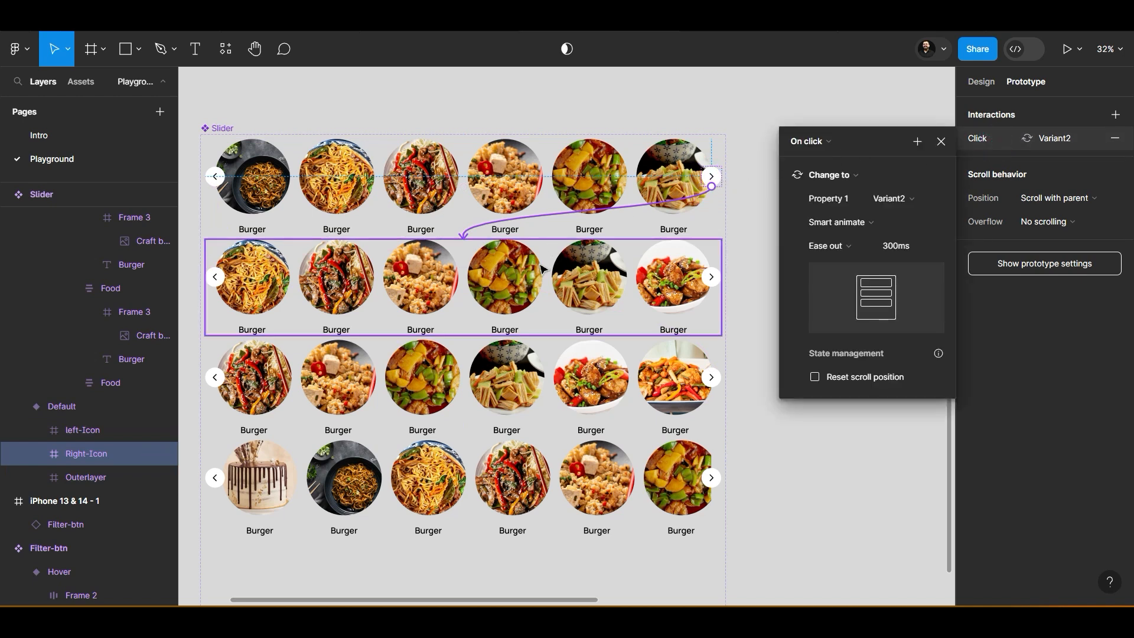
left_click(713, 280)
left_click(714, 281)
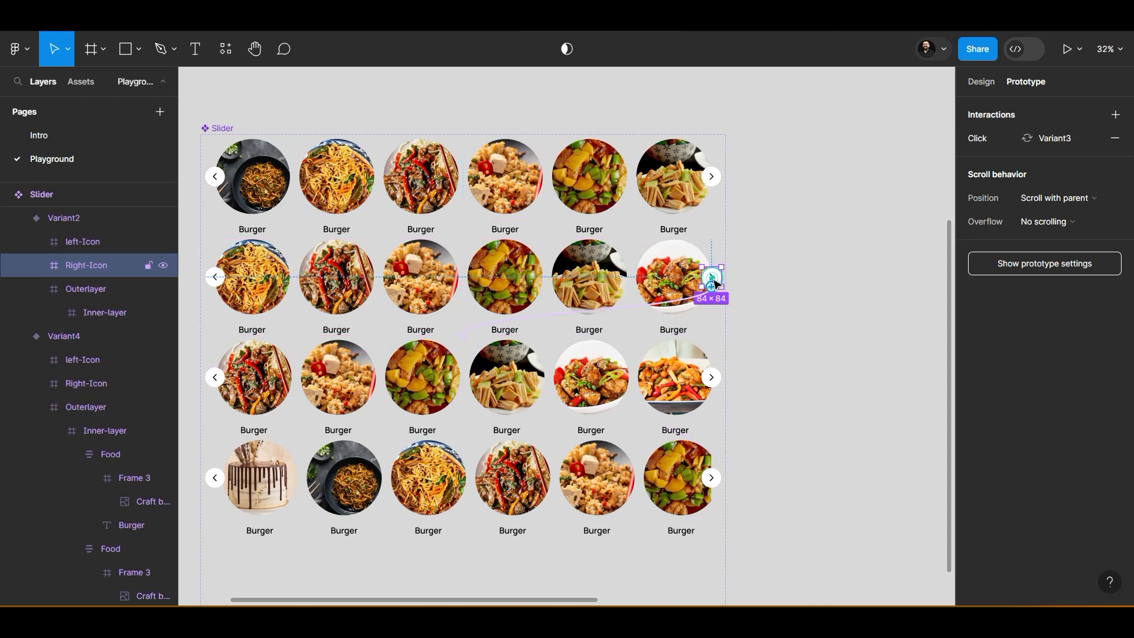
left_click(663, 301)
left_click(530, 374)
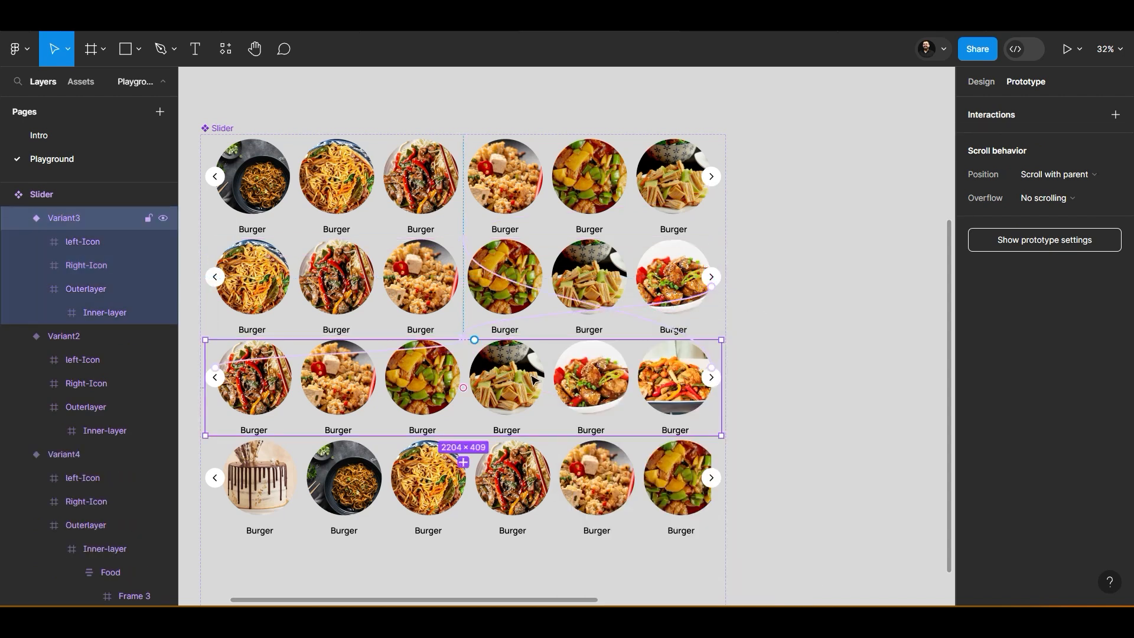
left_click(713, 379)
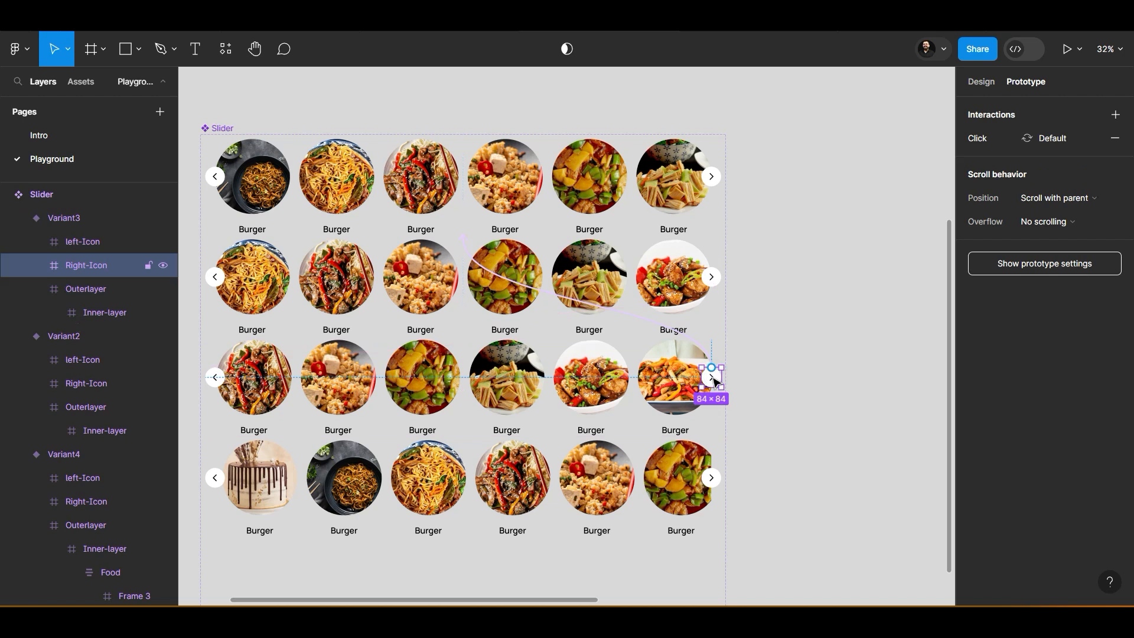
left_click(556, 298)
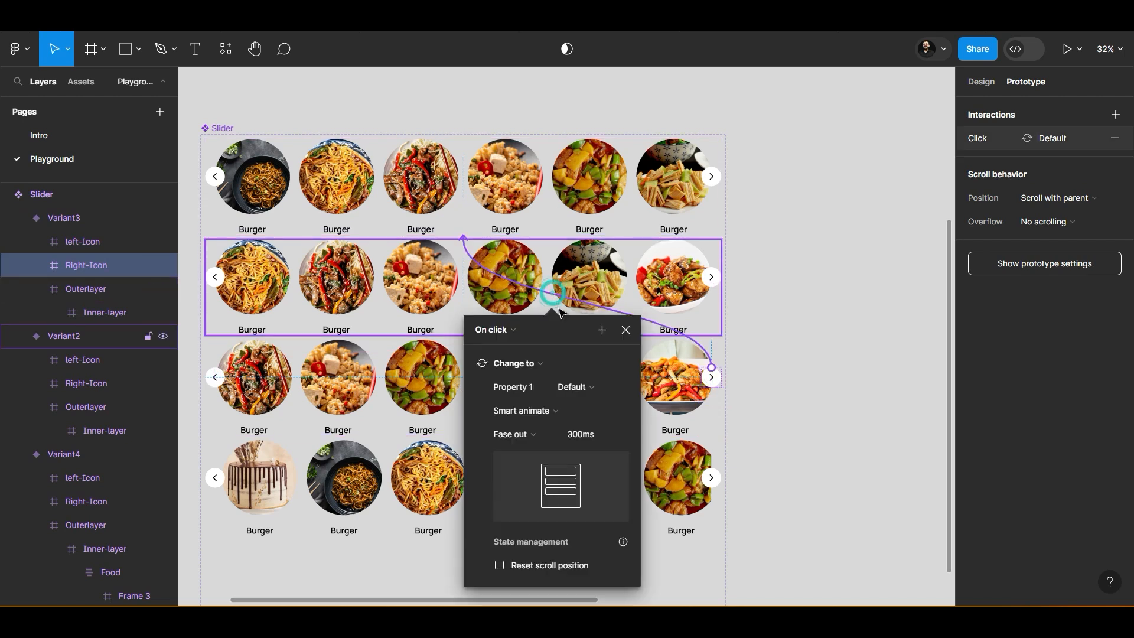
left_click(846, 292)
Check the click interactions of the left arrows in Variant3, Variant2 and the Default variant of the Slider
left_click(210, 378)
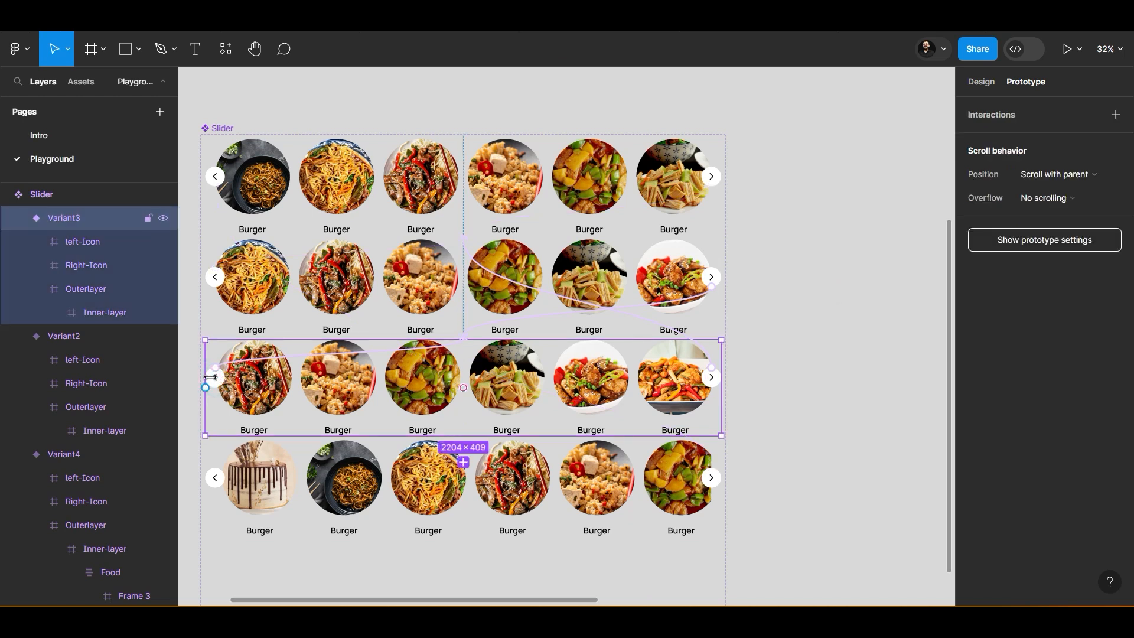
left_click(213, 378)
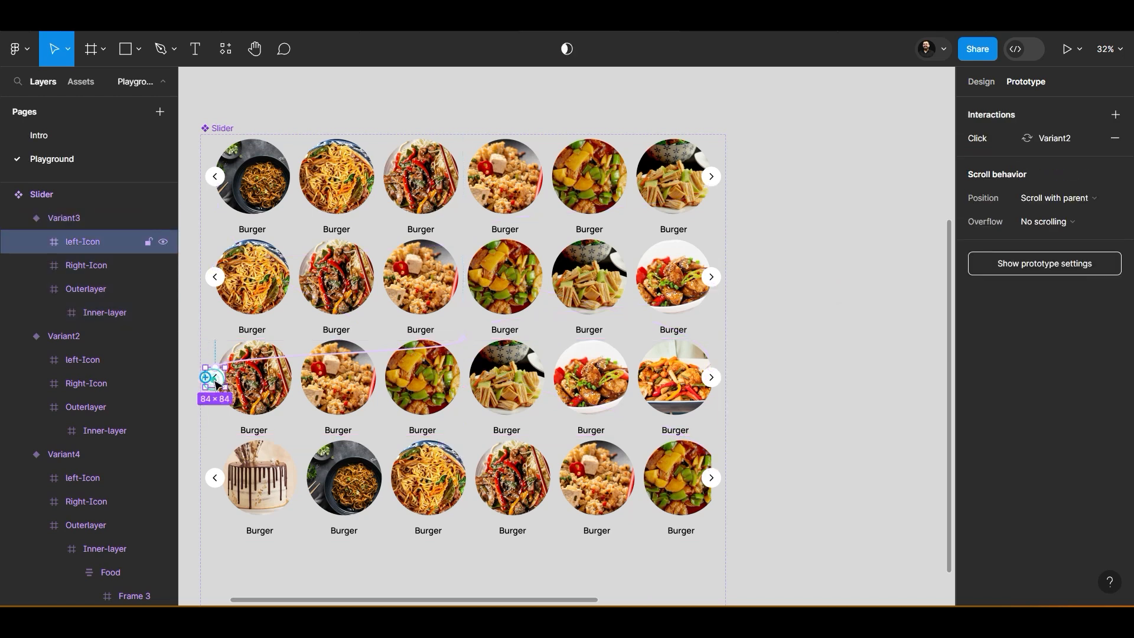
left_click(325, 358)
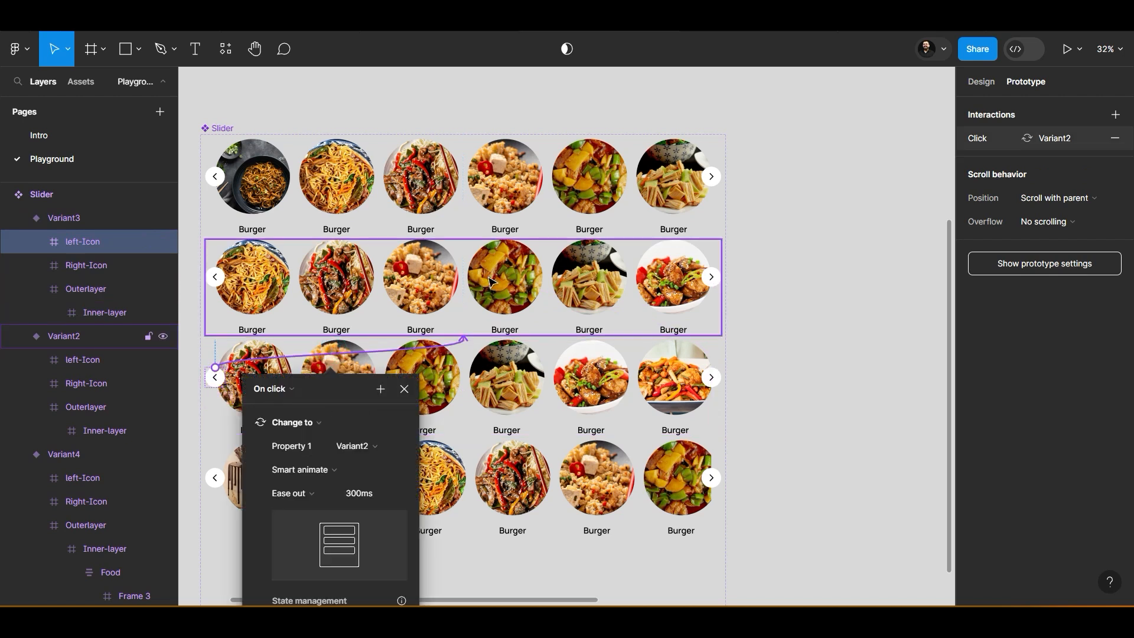
left_click(220, 280)
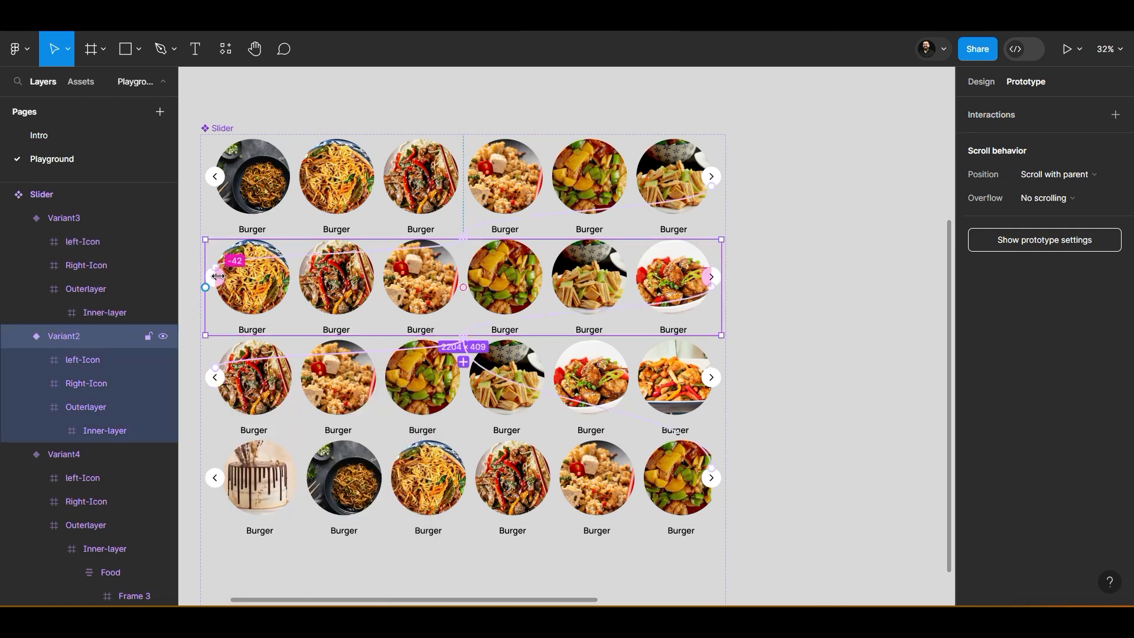
left_click(218, 276)
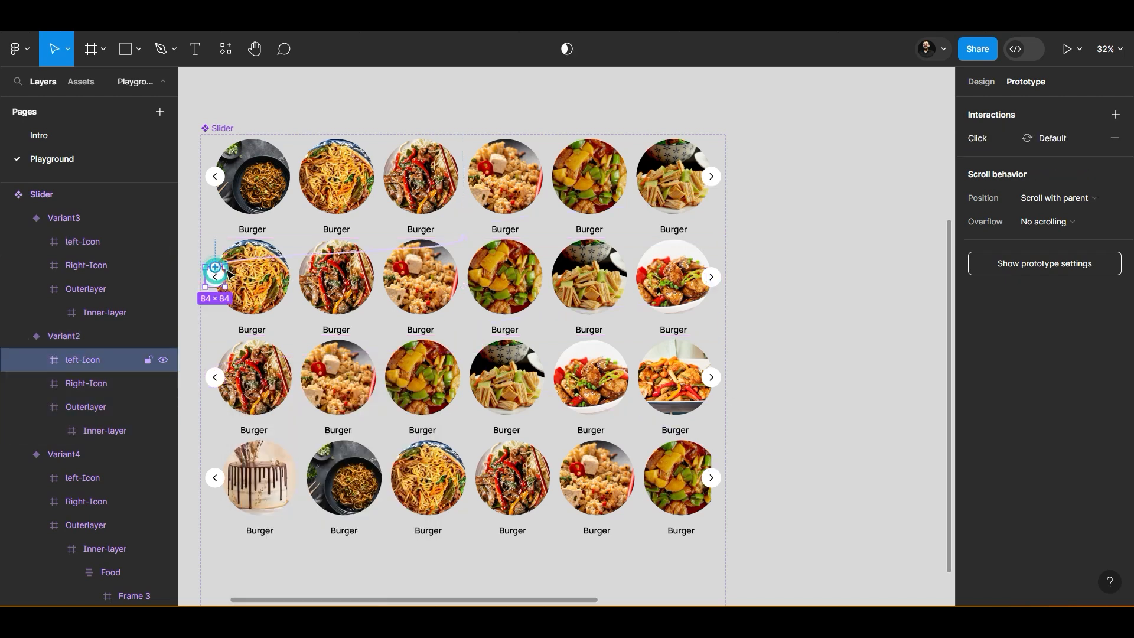
left_click(218, 177)
left_click_drag(215, 172, 465, 470)
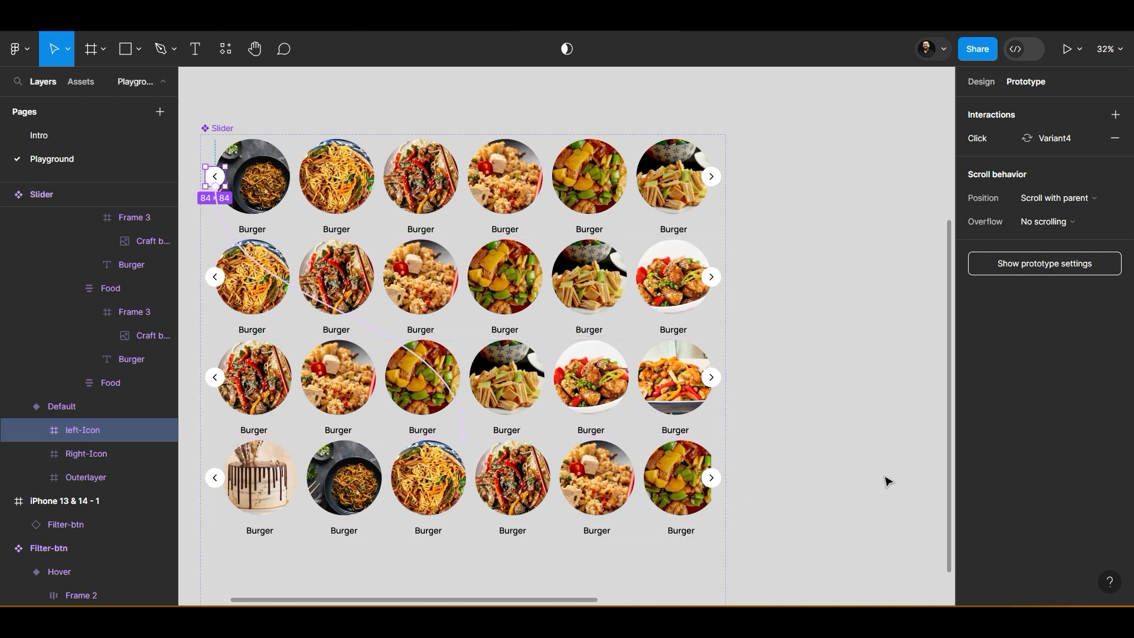
Return to the design settings and move the Slider component set beside the iPhone 13 & 14 - 1 frame, level with its upper edge
scroll(815, 452, "down", 3)
left_click(810, 425)
left_click_drag(842, 431, 727, 439)
left_click(990, 89)
left_click(791, 292)
scroll(720, 292, "down", 1)
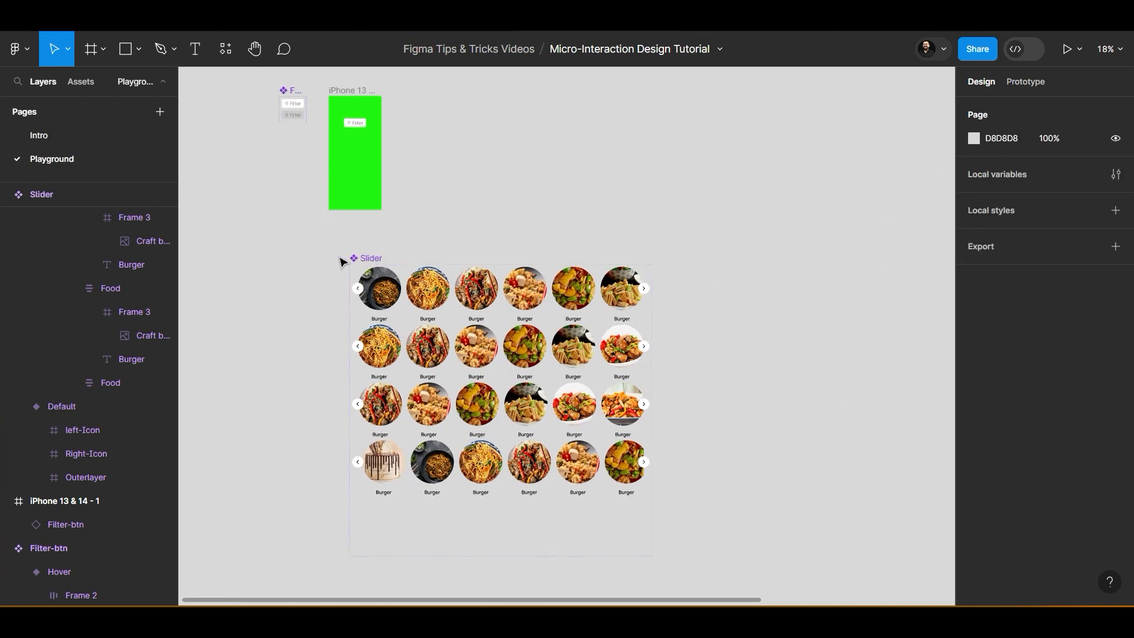
left_click_drag(366, 259, 420, 92)
left_click(345, 300)
left_click_drag(338, 305, 314, 415)
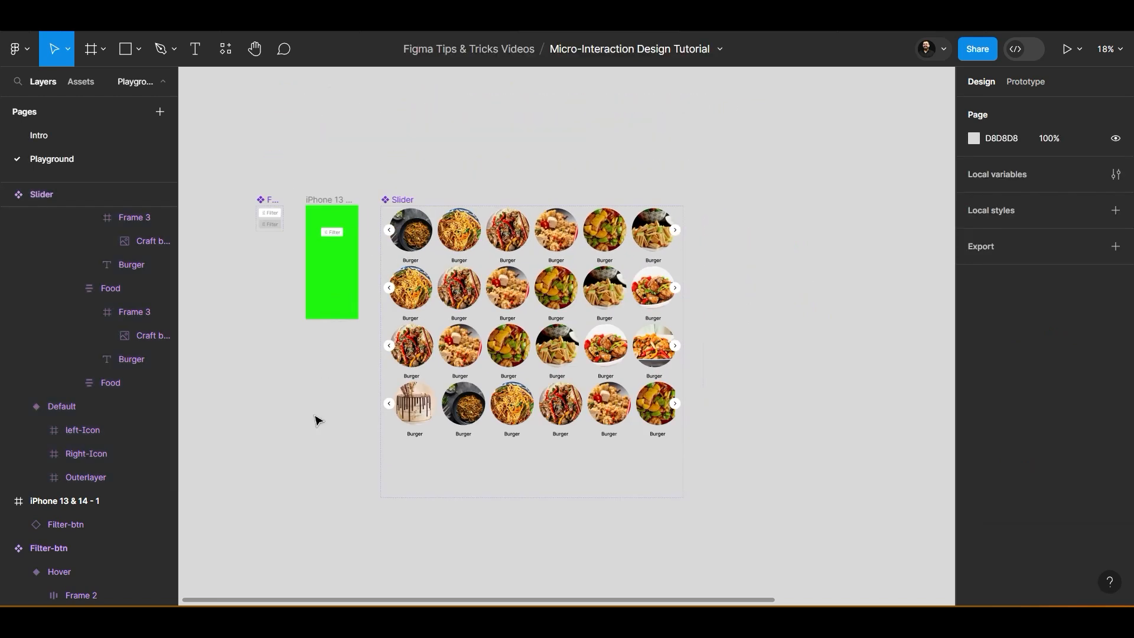
Switch to the Zomato page in the browser and examine how the "Top brands for you" carousel advances, along with the restaurant listings below it
key("alt+Tab")
scroll(1091, 307, "down", 4)
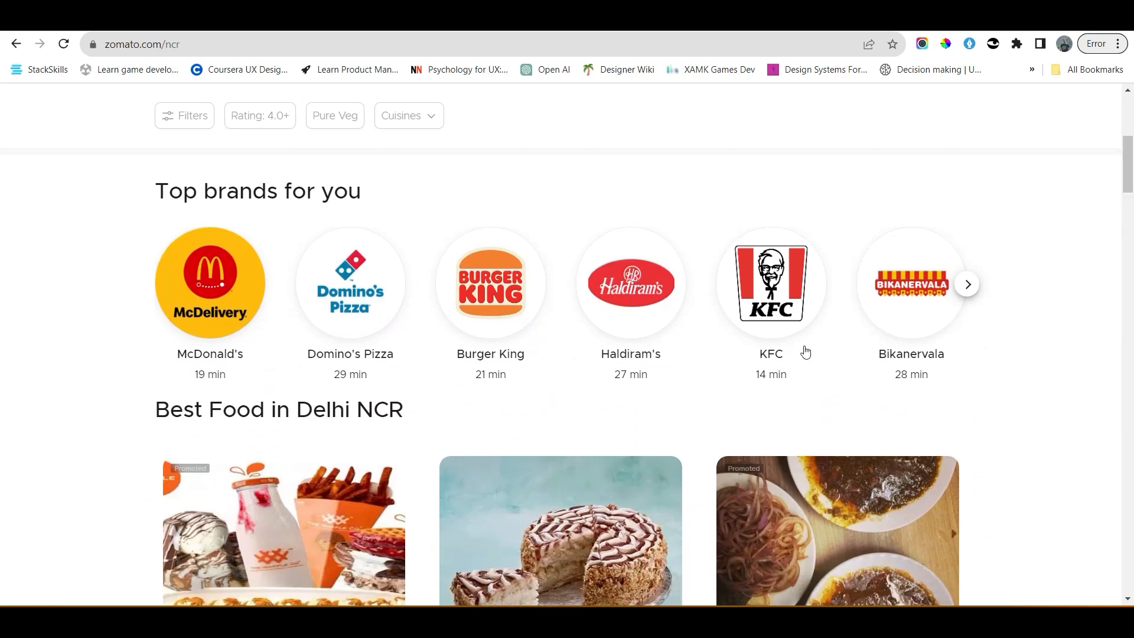
left_click(968, 286)
left_click(968, 286)
left_click(968, 286)
left_click(969, 287)
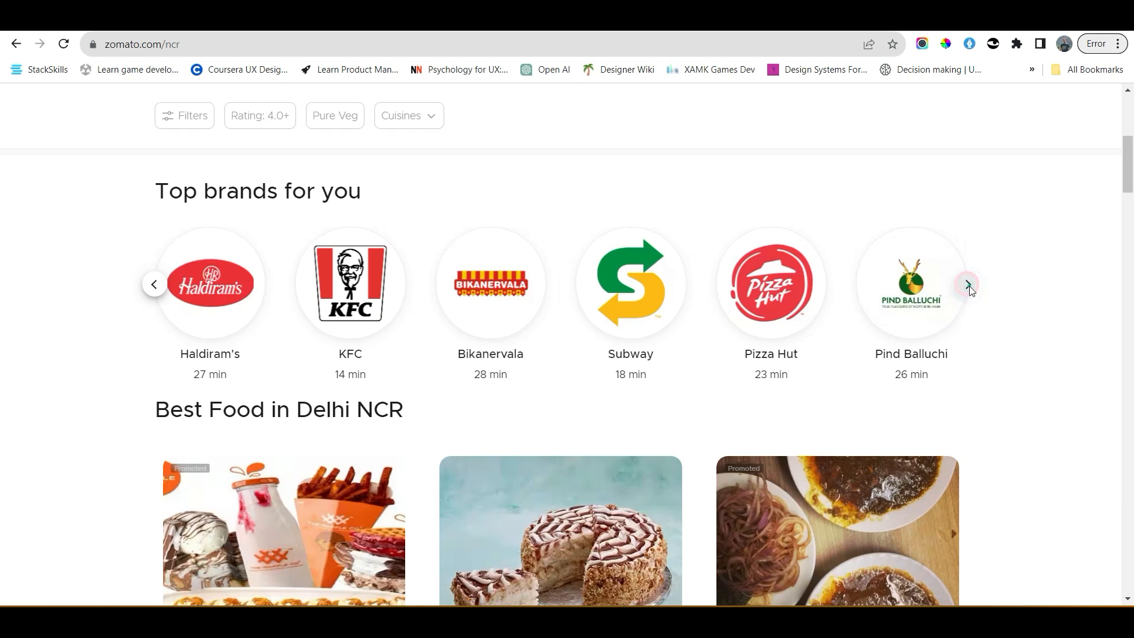
scroll(1024, 288, "down", 3)
scroll(1023, 287, "down", 2)
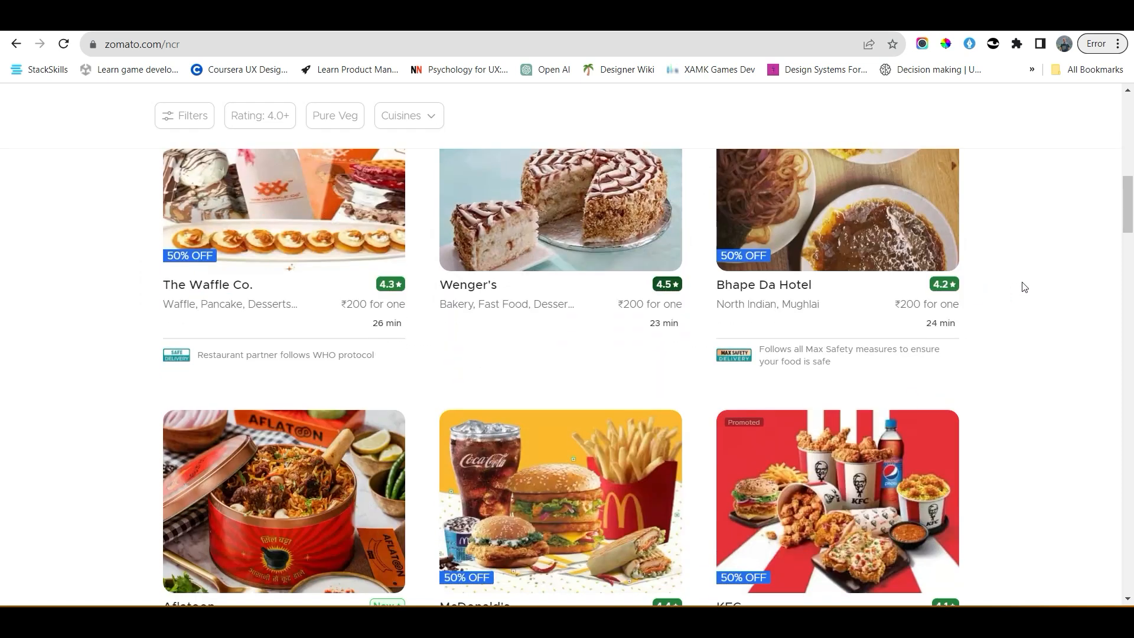
scroll(579, 319, "up", 3)
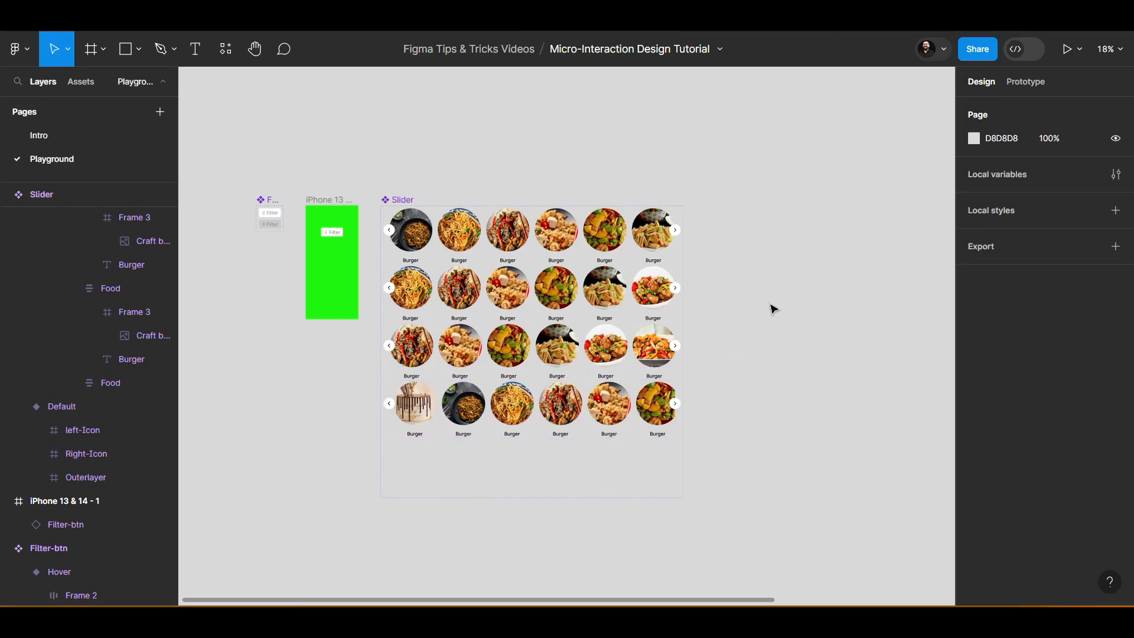
left_click_drag(729, 311, 830, 316)
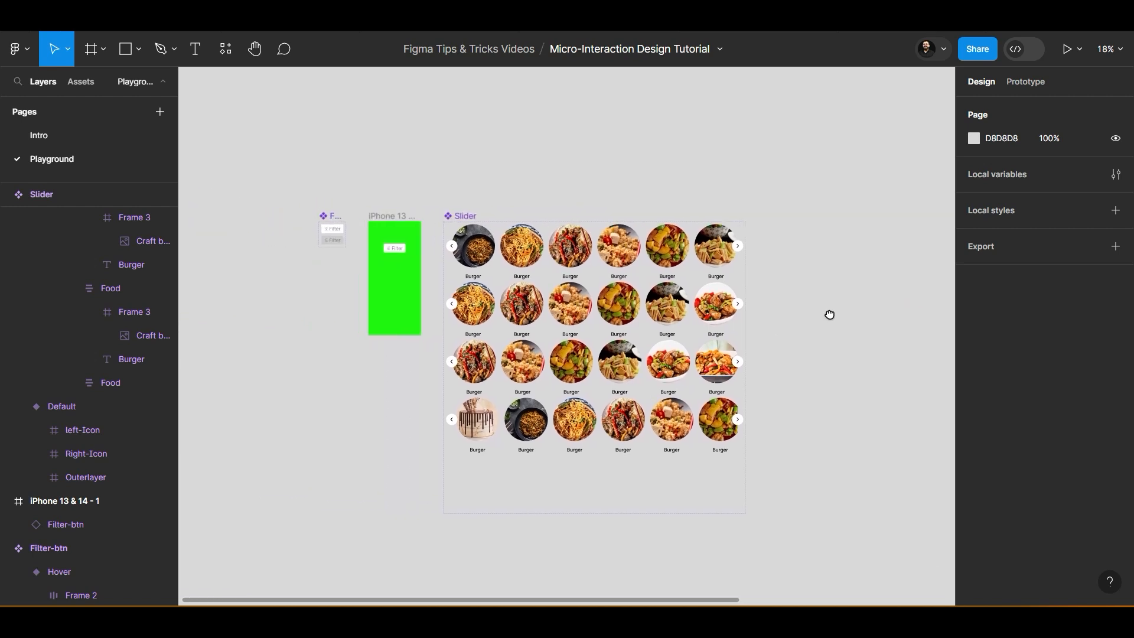
left_click(105, 53)
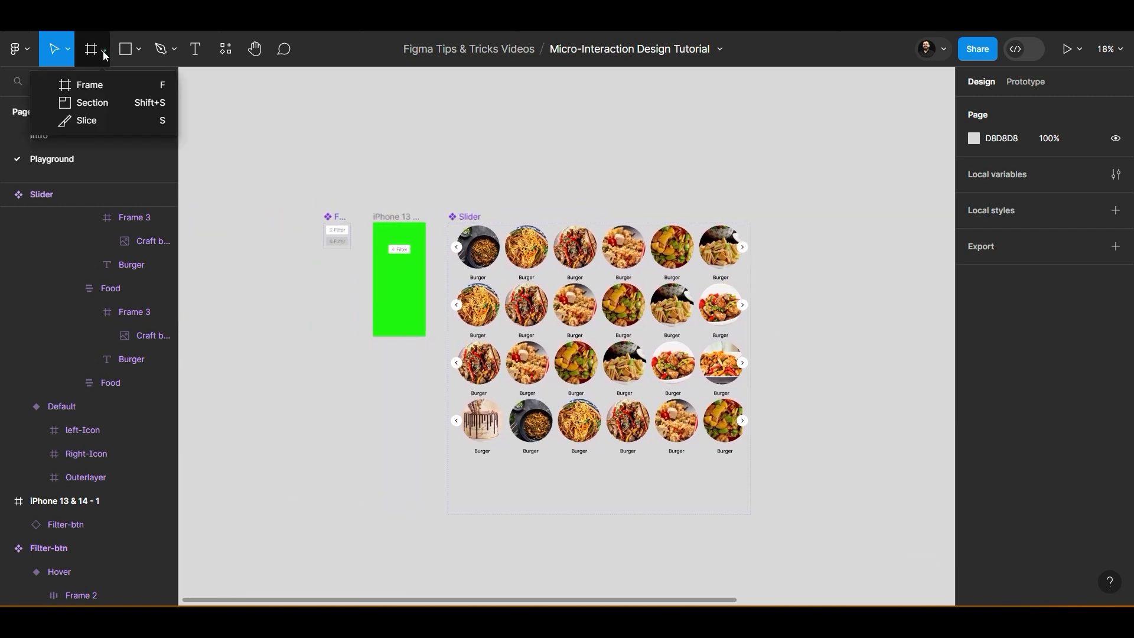
left_click(136, 84)
mouse_move(227, 217)
left_mouse_down()
mouse_move(285, 419)
mouse_move(216, 354)
mouse_move(263, 365)
mouse_move(359, 433)
mouse_move(589, 527)
left_mouse_up()
key("Delete")
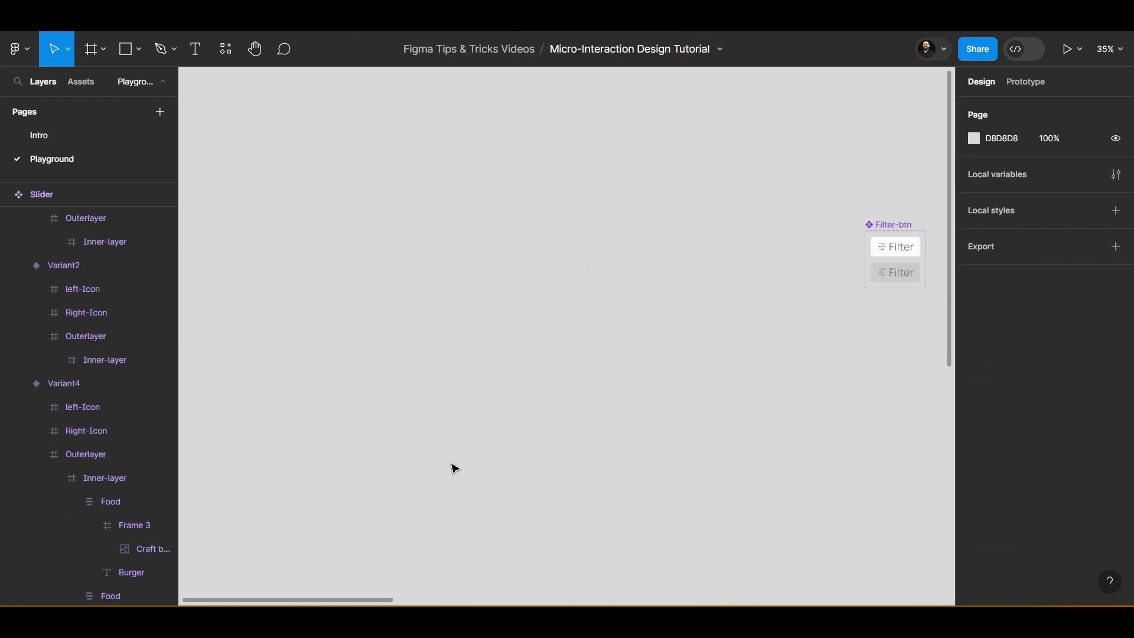
Draw a new square frame in the empty canvas area beside the Filter-btn component set and set its width to 400
scroll(454, 465, "up", 5)
key("f")
left_click_drag(379, 274, 500, 449)
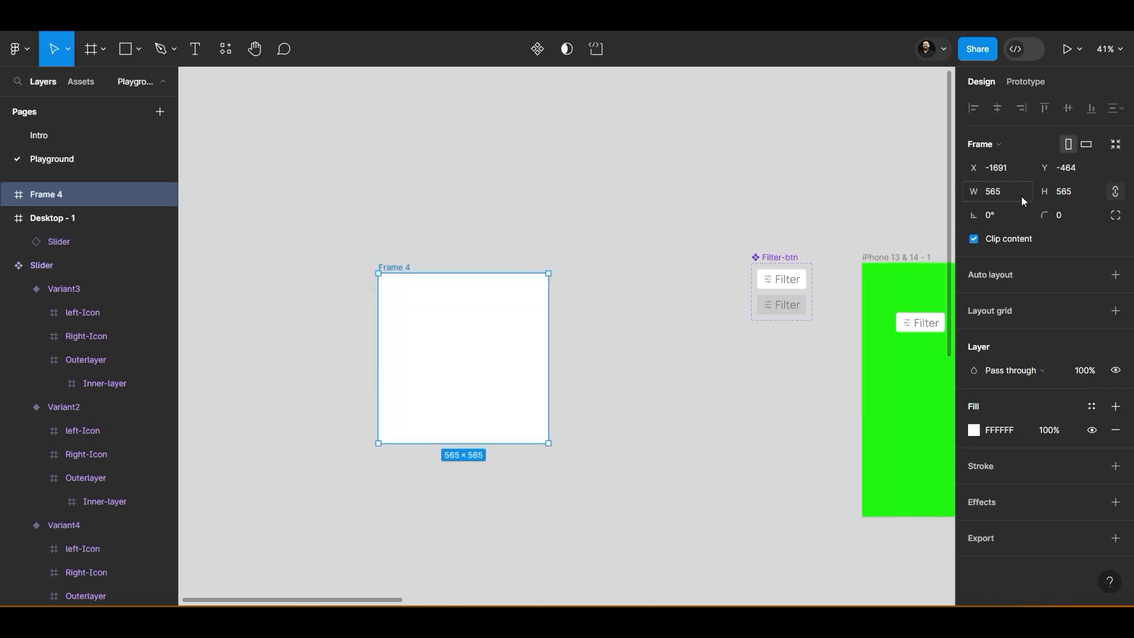
type("400")
key("Return")
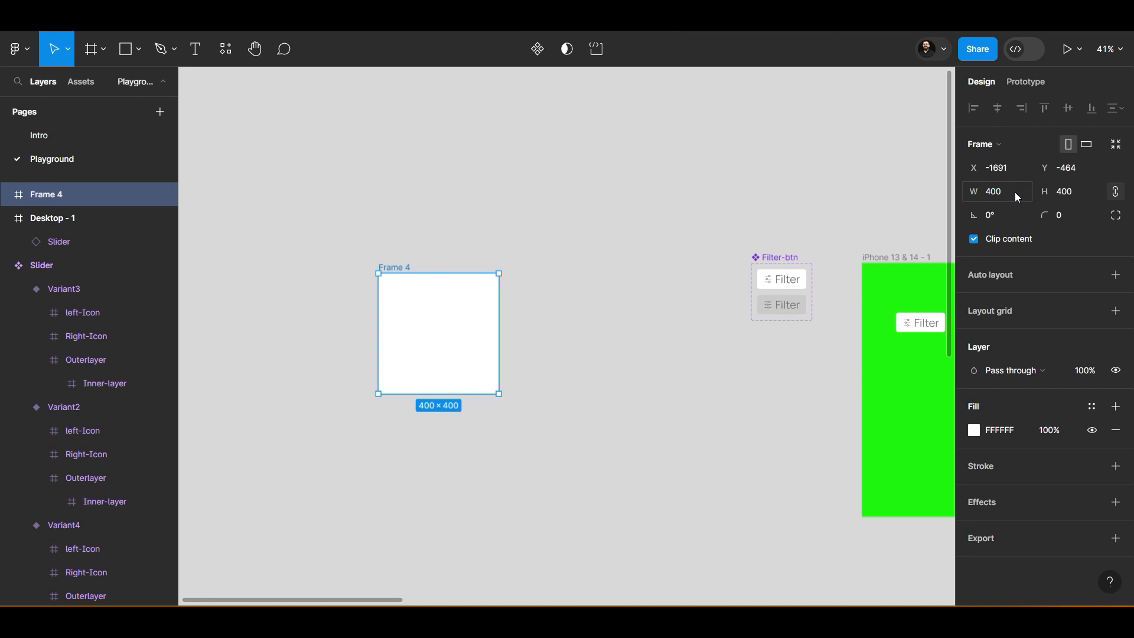
Set the height of the new frame to 600
left_click(1098, 198)
scroll(590, 377, "up", 5)
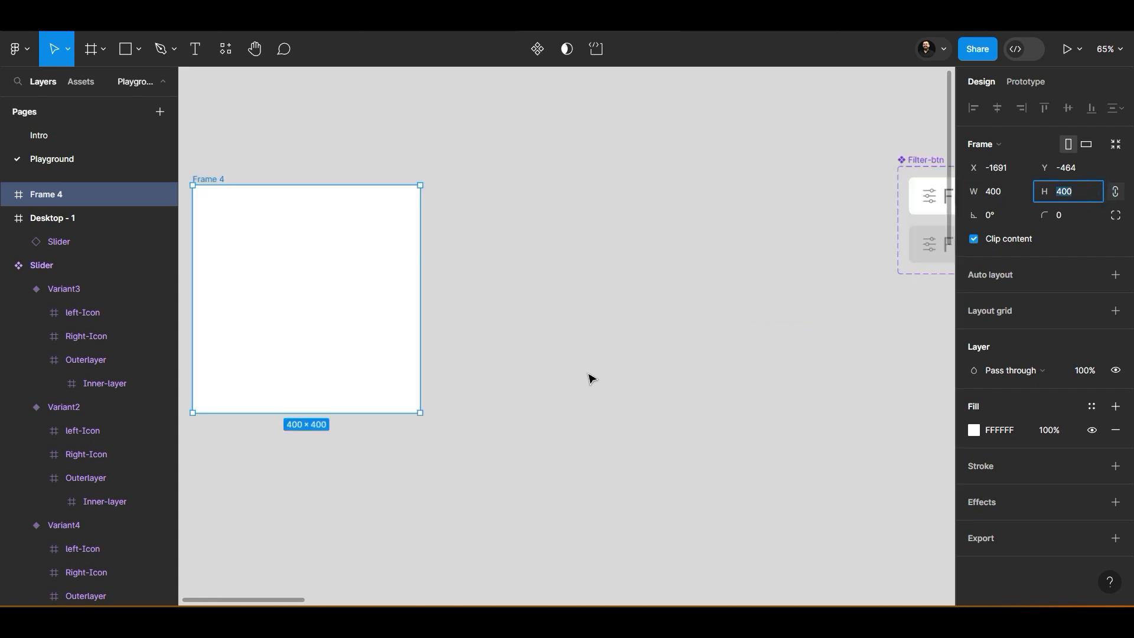
left_click_drag(540, 353, 673, 380)
scroll(499, 303, "down", 2)
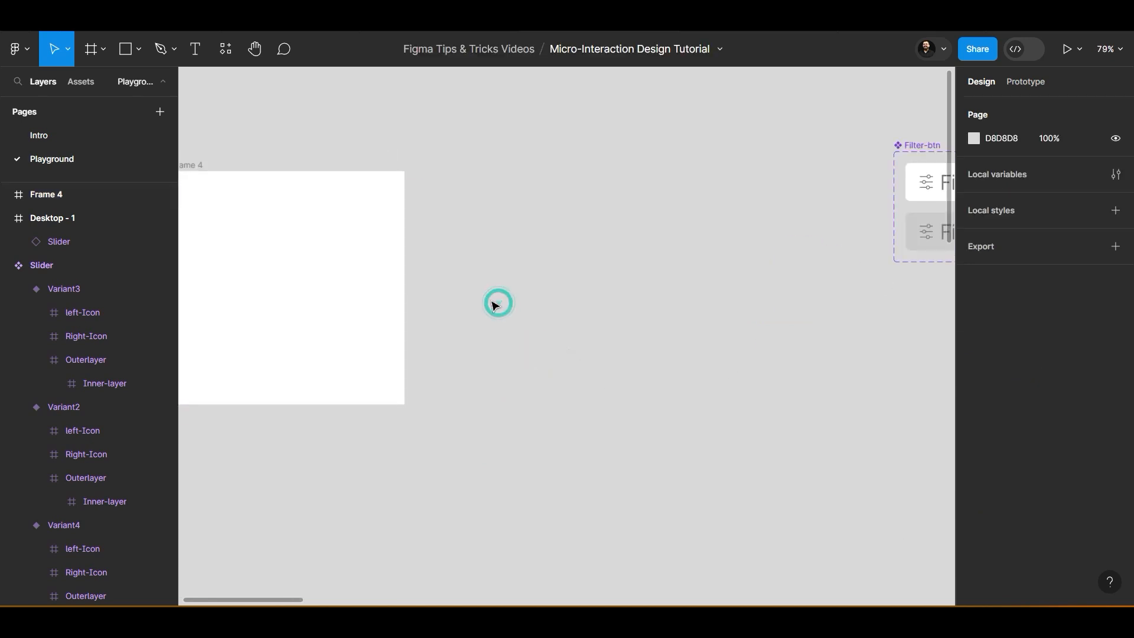
left_click_drag(474, 248, 657, 331)
left_click(514, 325)
left_click(1090, 191)
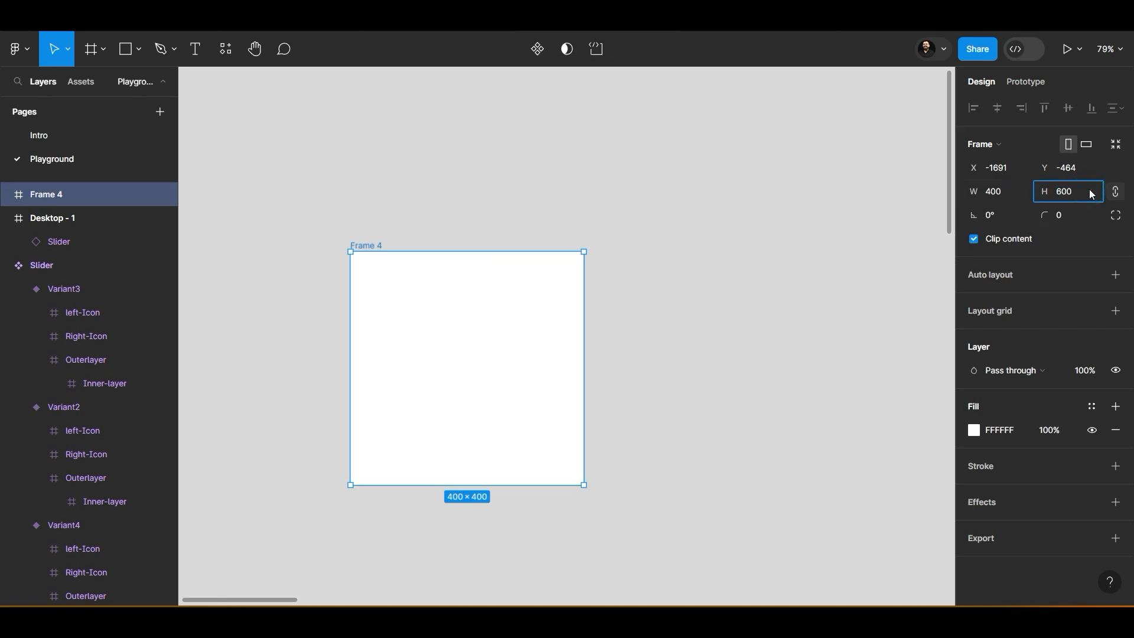
key("Return")
Resize the frame to 260 wide and 320 high, with its proportions unlocked for the height
left_click(996, 189)
type("25")
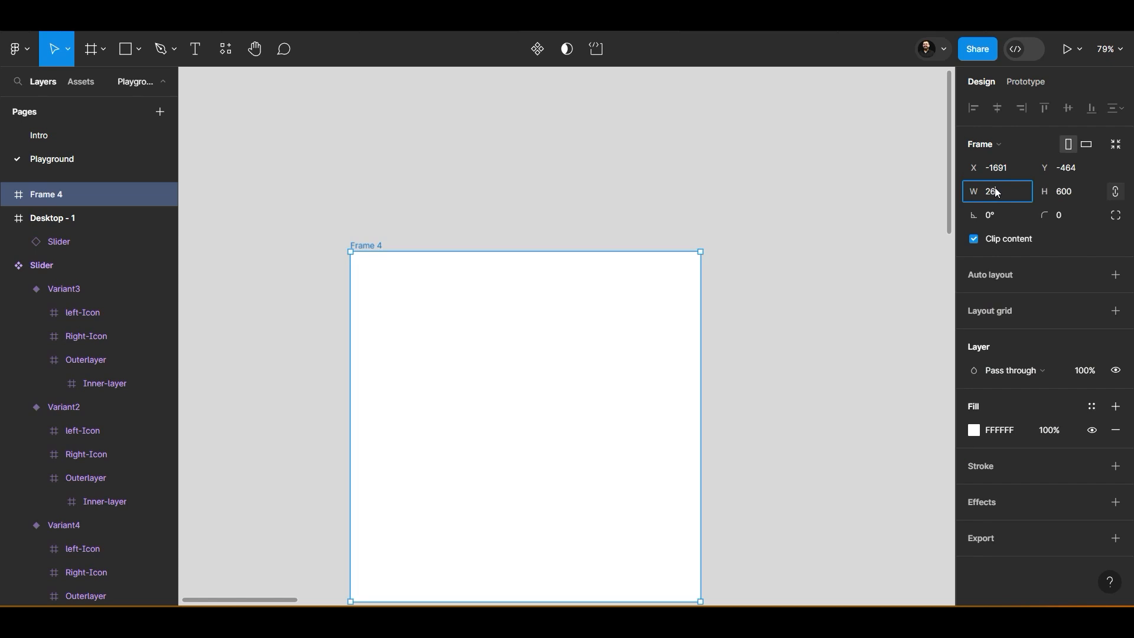
type("0")
key("Return")
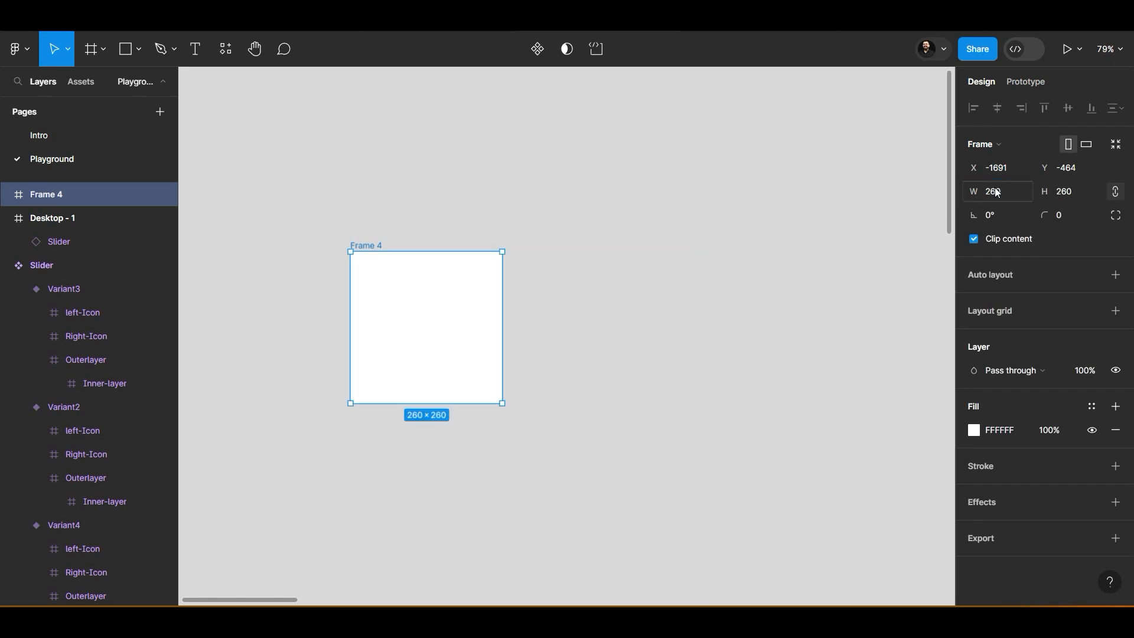
left_click(1089, 197)
type("320")
key("Return")
scroll(514, 217, "up", 3)
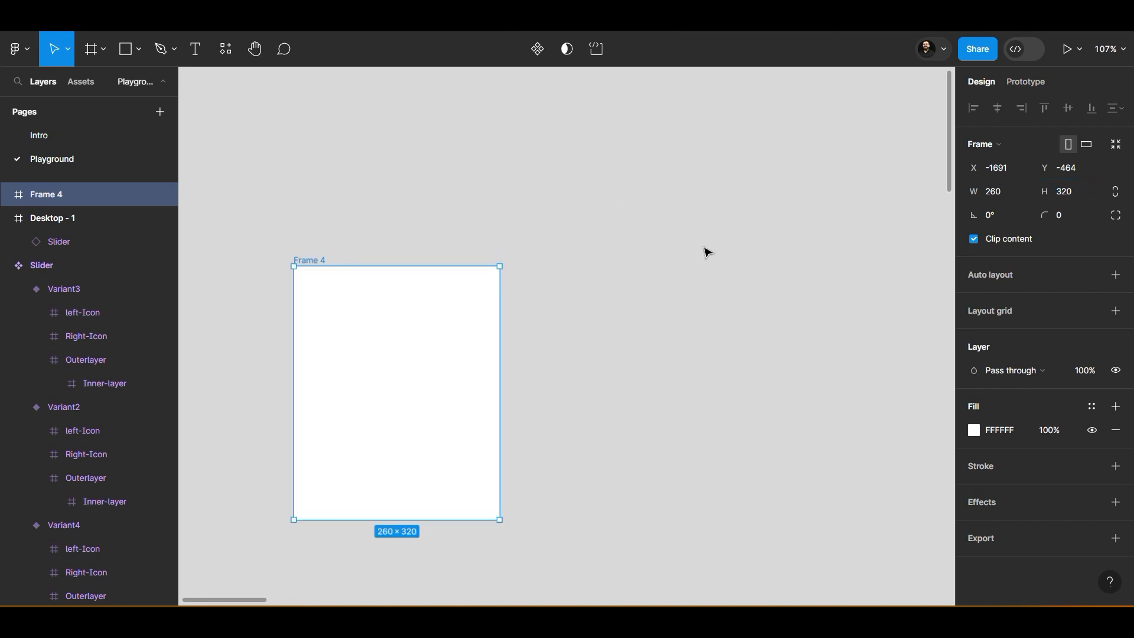
Check the restaurant card shape on the Zomato page, return to Figma and set the frame's corner radius to 24
key("alt+Tab")
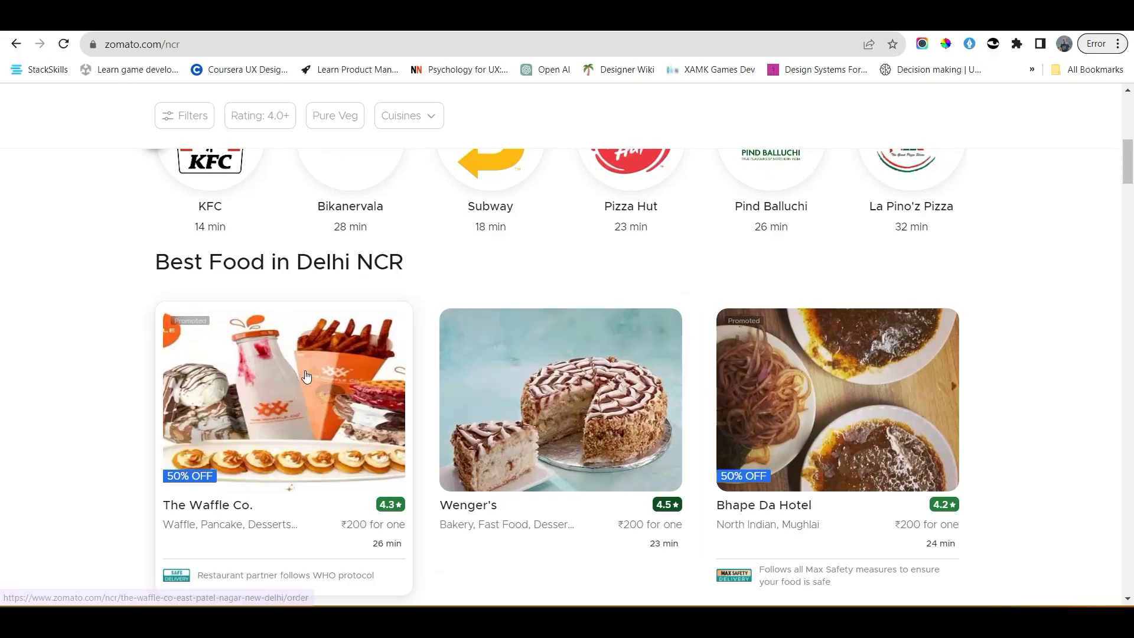
key("alt+Tab")
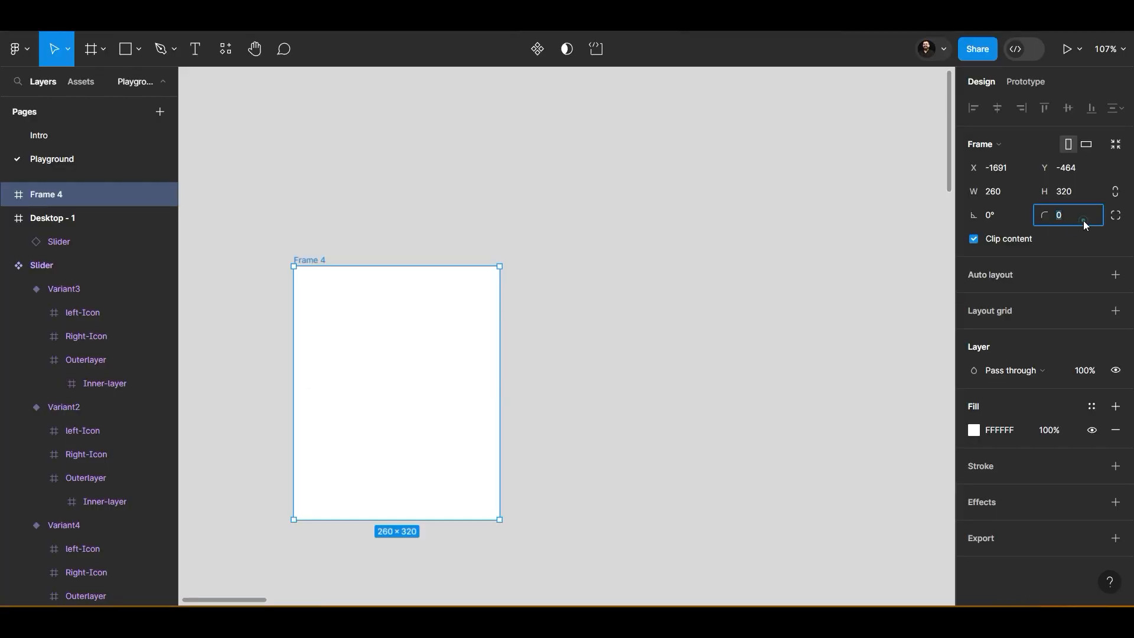
type("24")
key("Return")
Draw a rectangle about 229 × 178 in the upper part of the card frame as the image placeholder
left_click(136, 50)
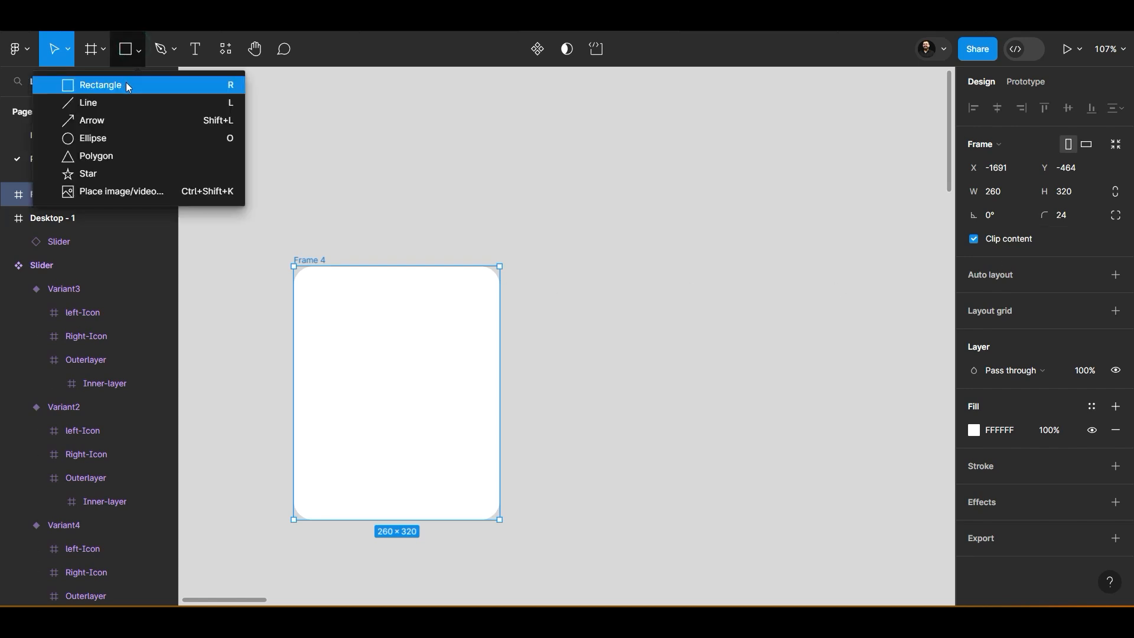
left_click(125, 83)
left_click_drag(329, 301, 453, 424)
mouse_move(329, 341)
left_mouse_down()
mouse_move(308, 326)
mouse_move(354, 285)
left_mouse_up()
left_click_drag(449, 325, 488, 324)
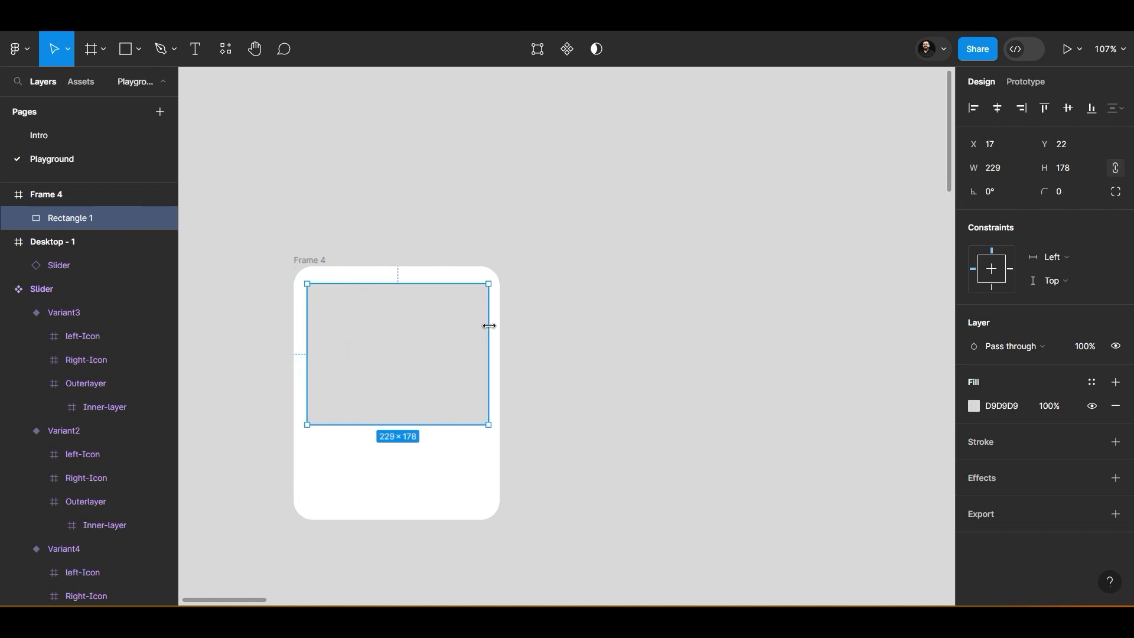
Set the rectangle's width to 228 with proportions locked and centre it horizontally in the card frame
left_click(997, 108)
left_click(1005, 167)
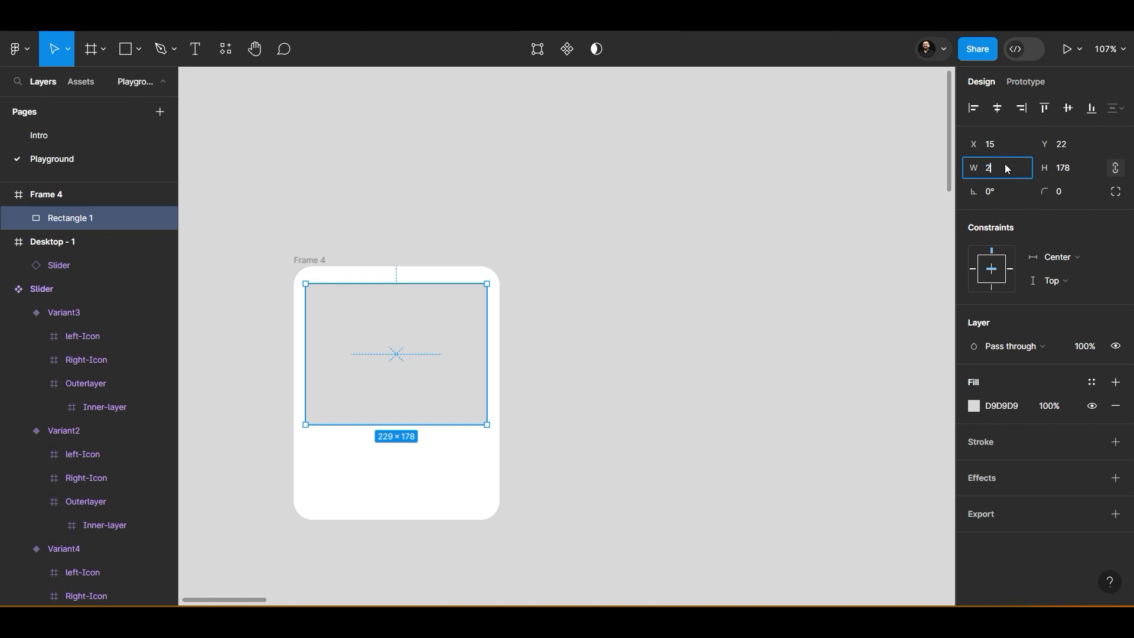
type("228")
key("Return")
left_click(998, 108)
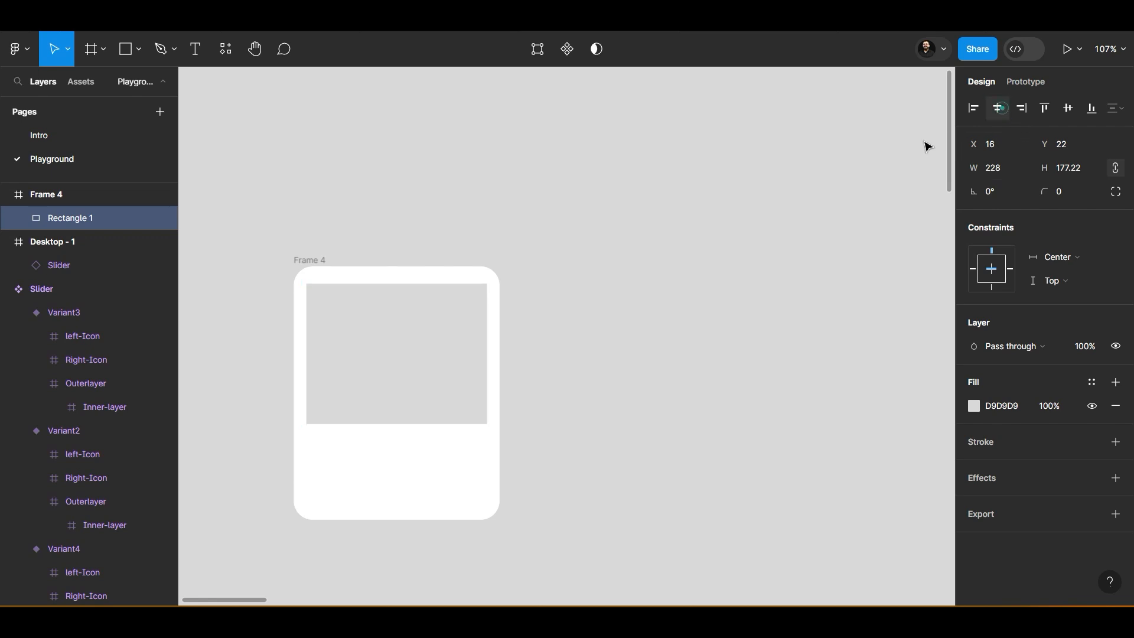
Nudge the rectangle up until its gap to the card's upper edge is 16, matching the side margins
key("alt")
key("Up")
key("alt")
key("Up")
key("Up")
key("Up")
key("Up")
key("Up")
key("Up")
key("alt")
key("Down")
left_click(622, 389)
Give the image placeholder rectangle a corner radius of 16
left_click(451, 349)
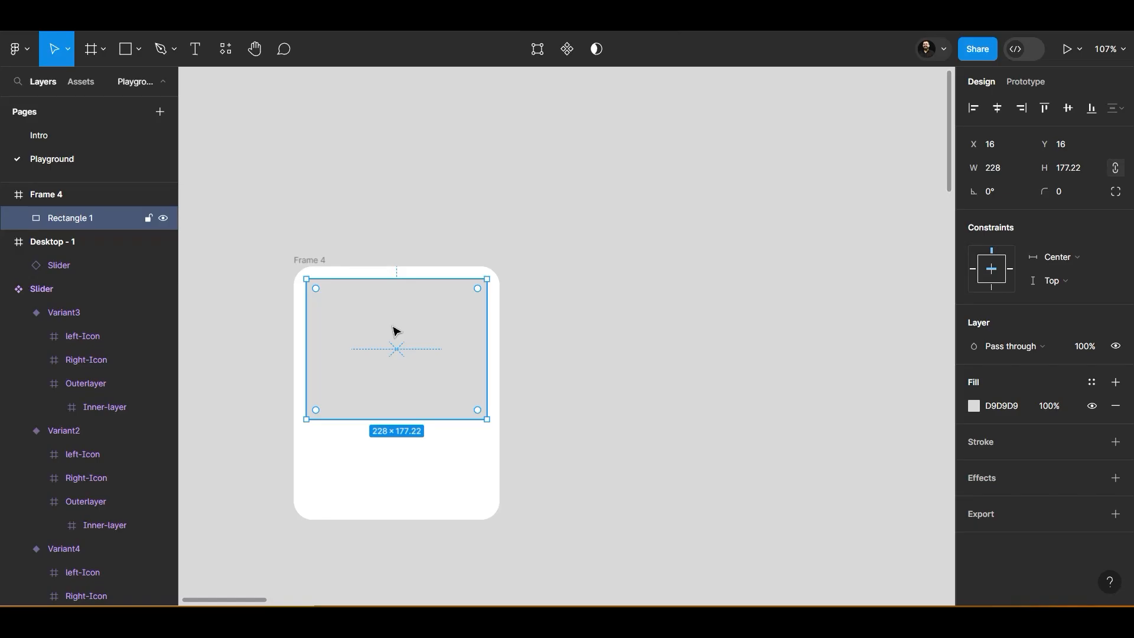
left_click(313, 260)
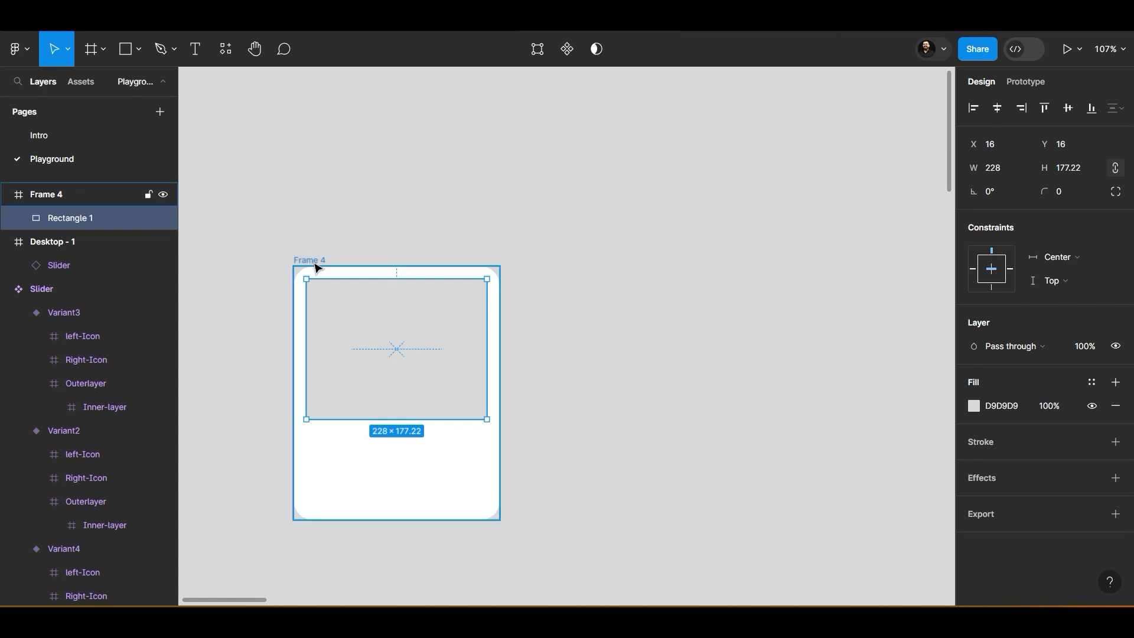
left_click(378, 310)
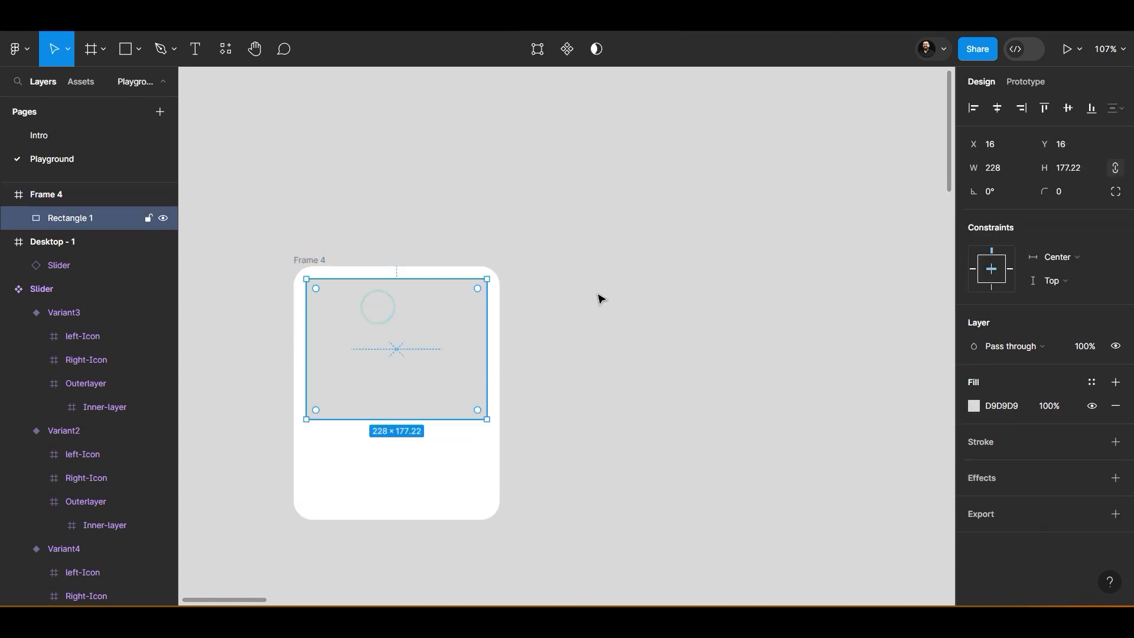
left_click(1073, 189)
type("1")
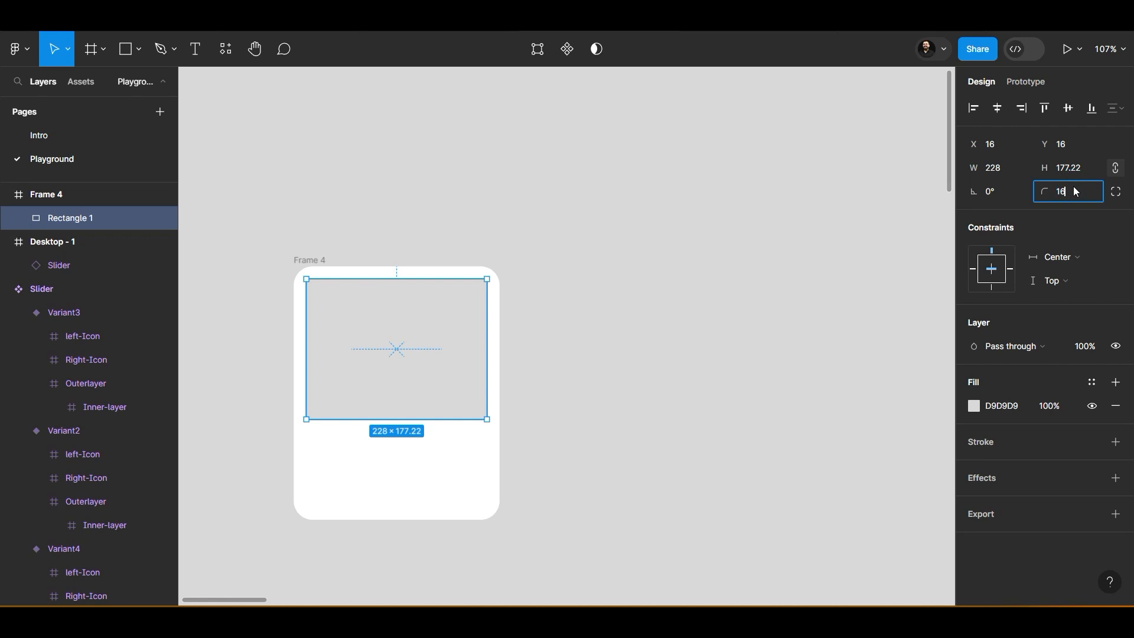
type("6")
left_click(835, 288)
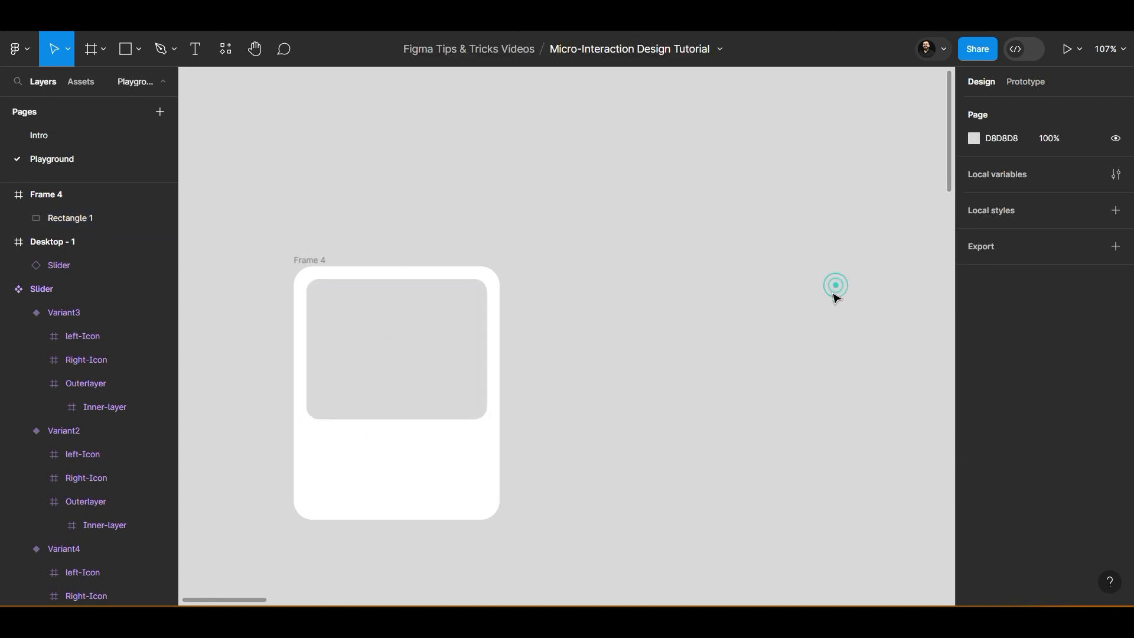
Run the Freepik plugin with the rounded rectangle selected
left_click(576, 348)
scroll(468, 357, "up", 3)
right_click(376, 342)
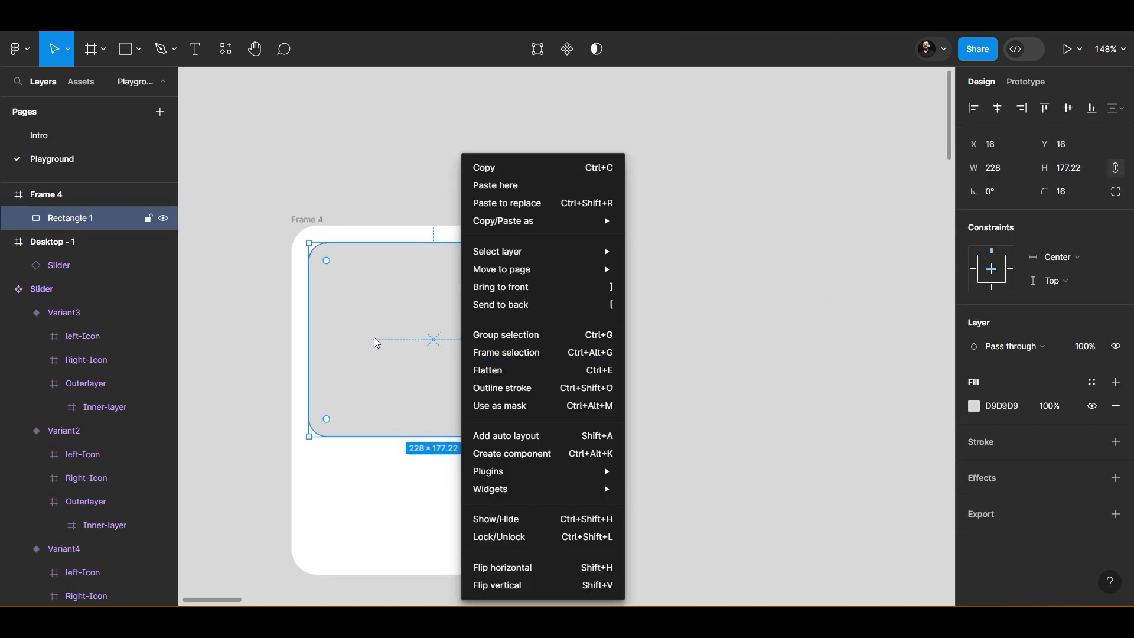
right_click(377, 343)
mouse_move(515, 468)
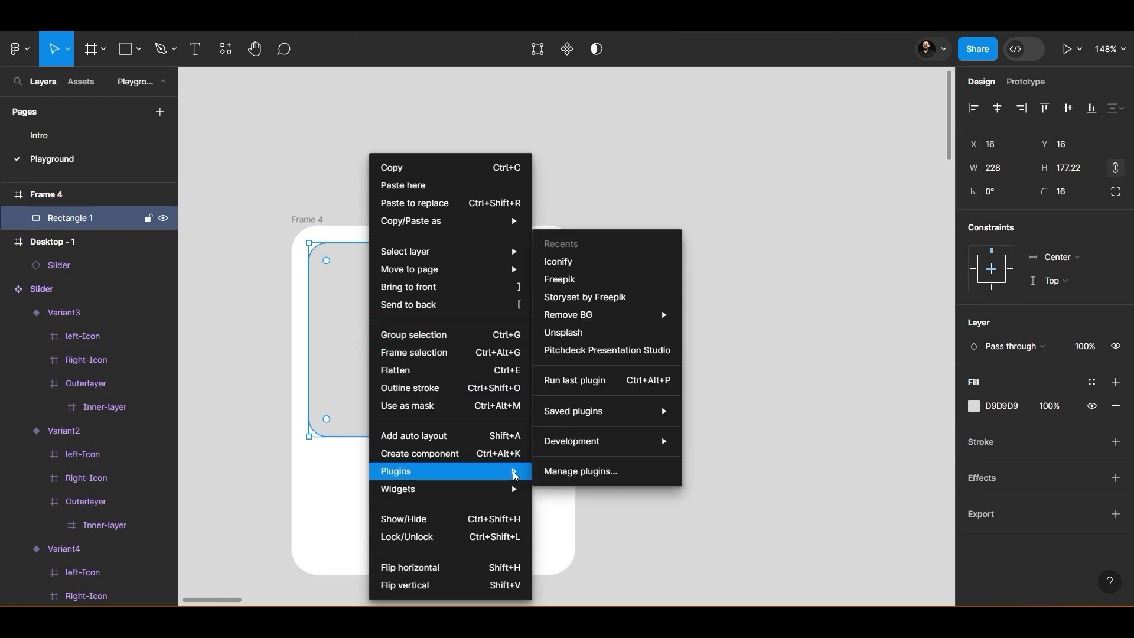
left_click(590, 279)
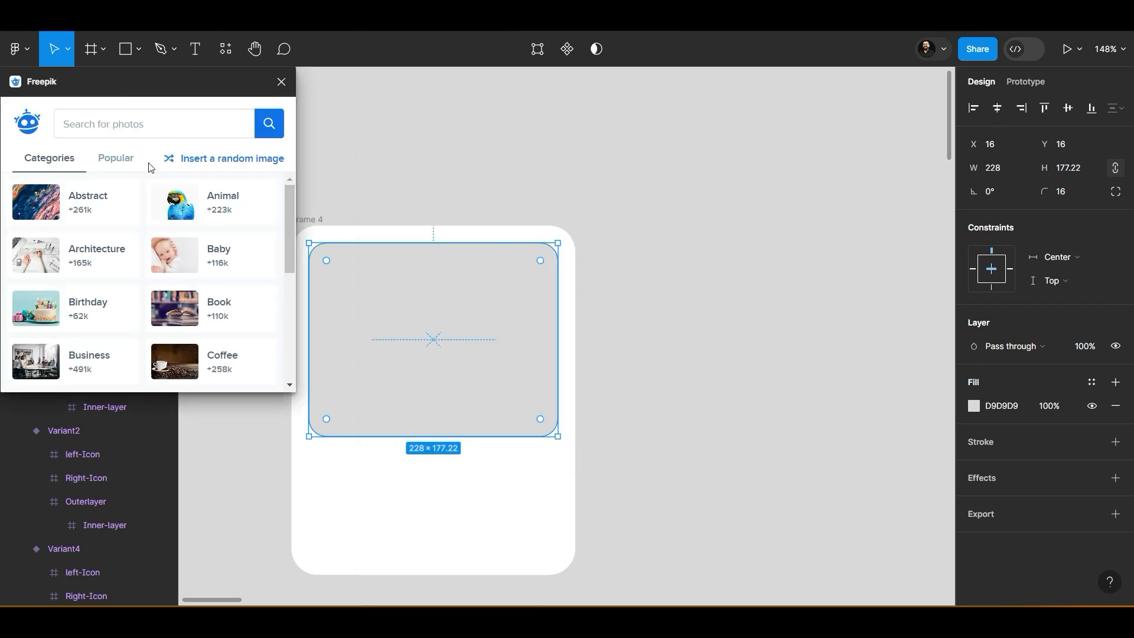
Search the Freepik photos for "burger", shortening the search term to "burge"
left_click(126, 128)
type("burger")
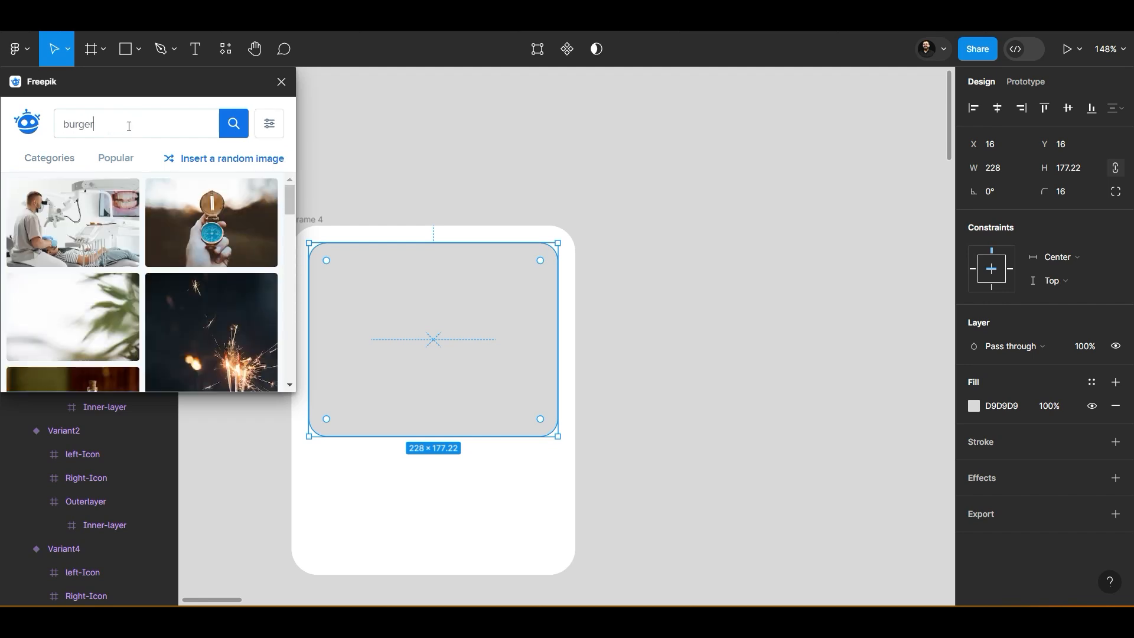
key("BackSpace")
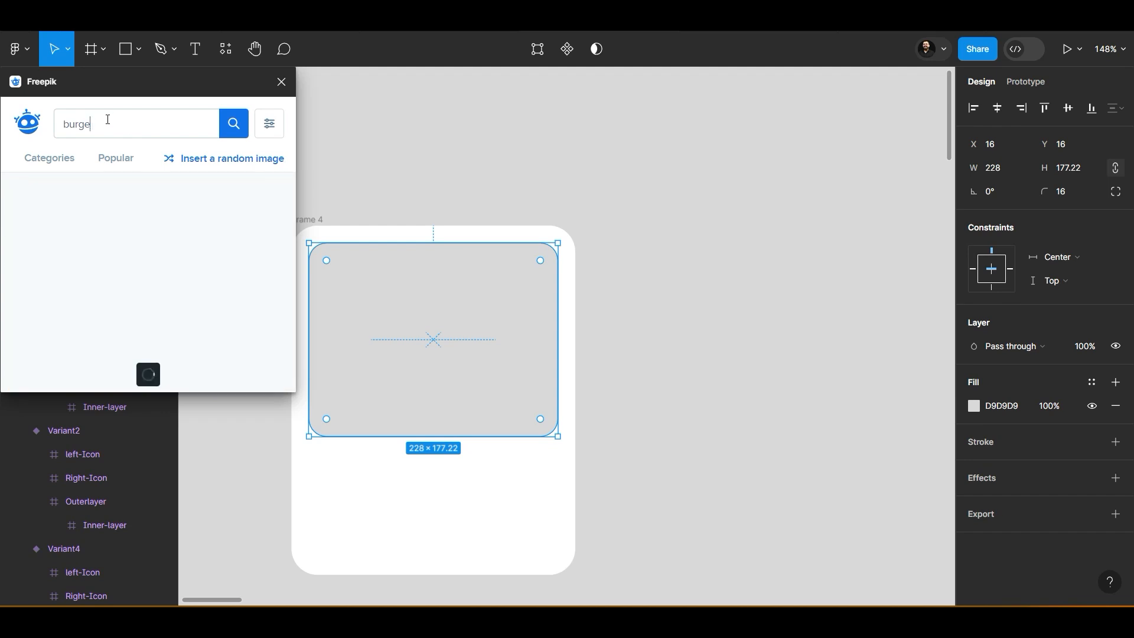
key("BackSpace")
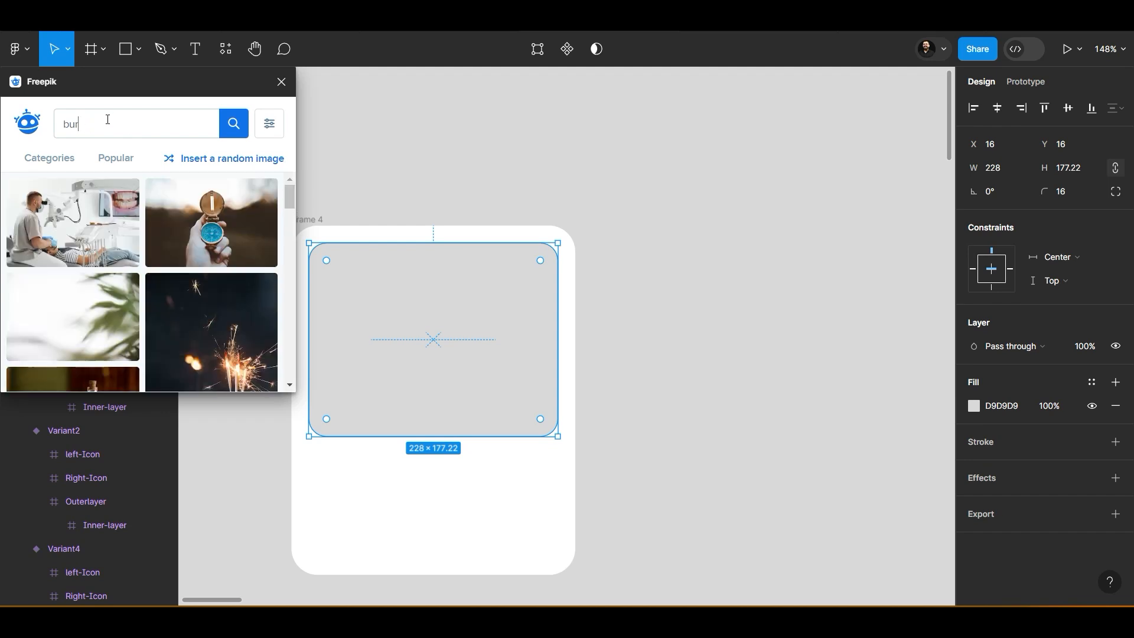
type("e")
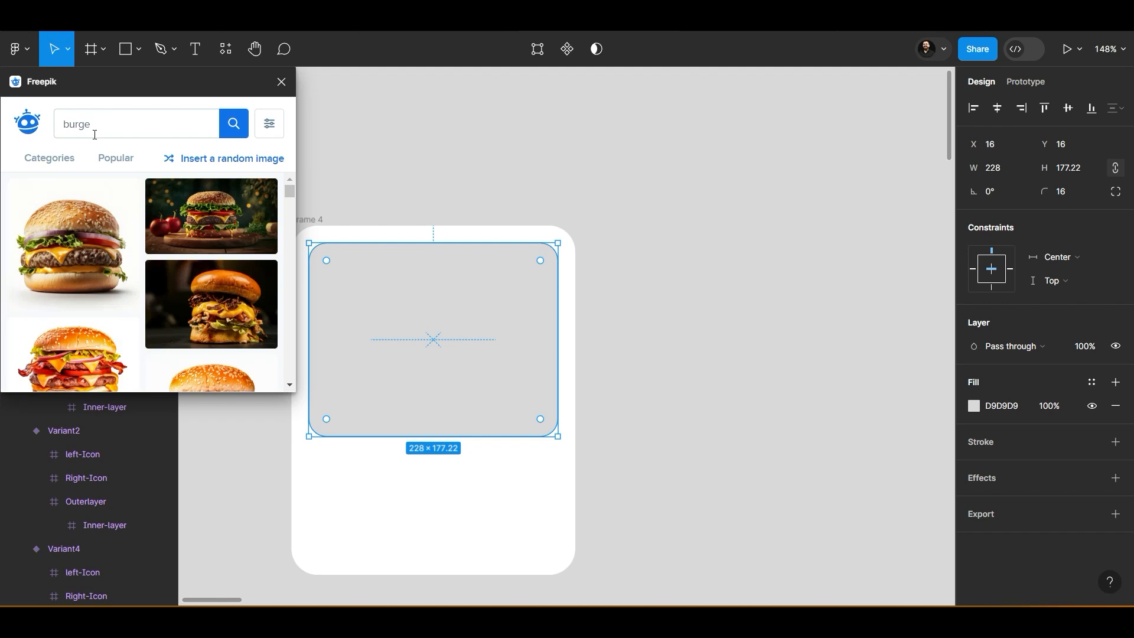
Fill the rounded rectangle with the dark-background cheeseburger photo, removing the trial white-background picture, and close the plugin
left_click_drag(77, 251, 473, 328)
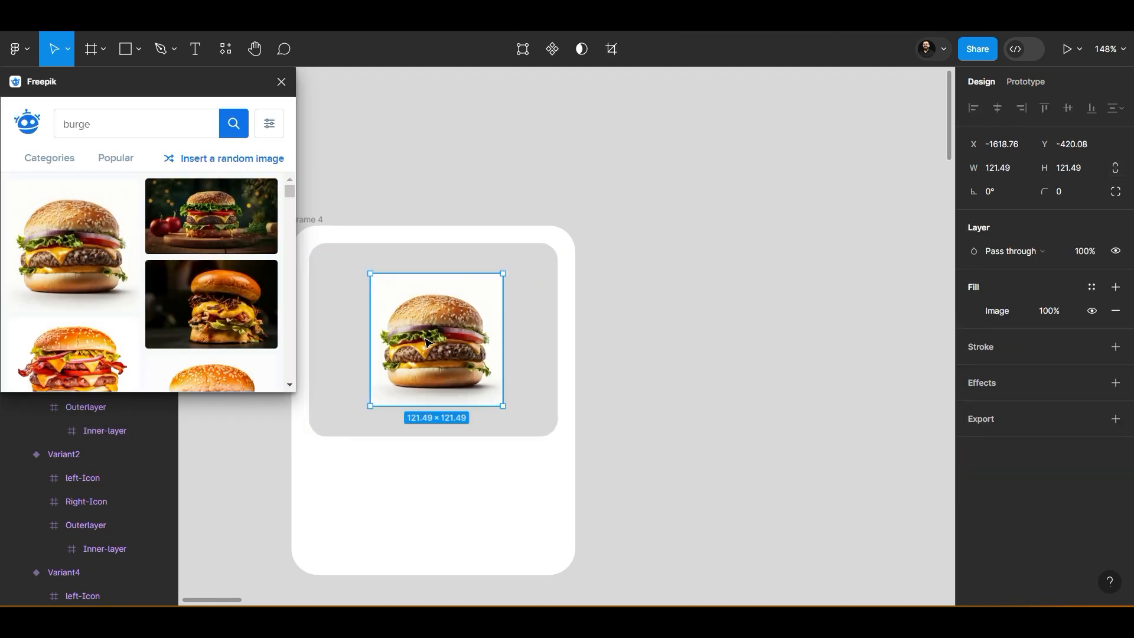
key("Delete")
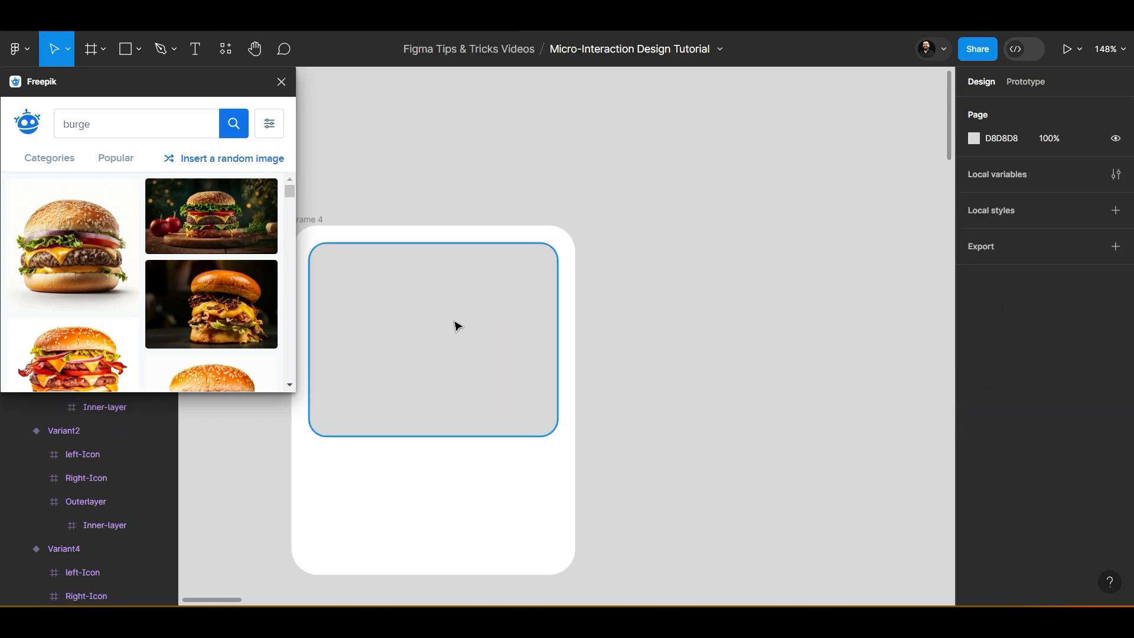
left_click(367, 307)
left_click(217, 300)
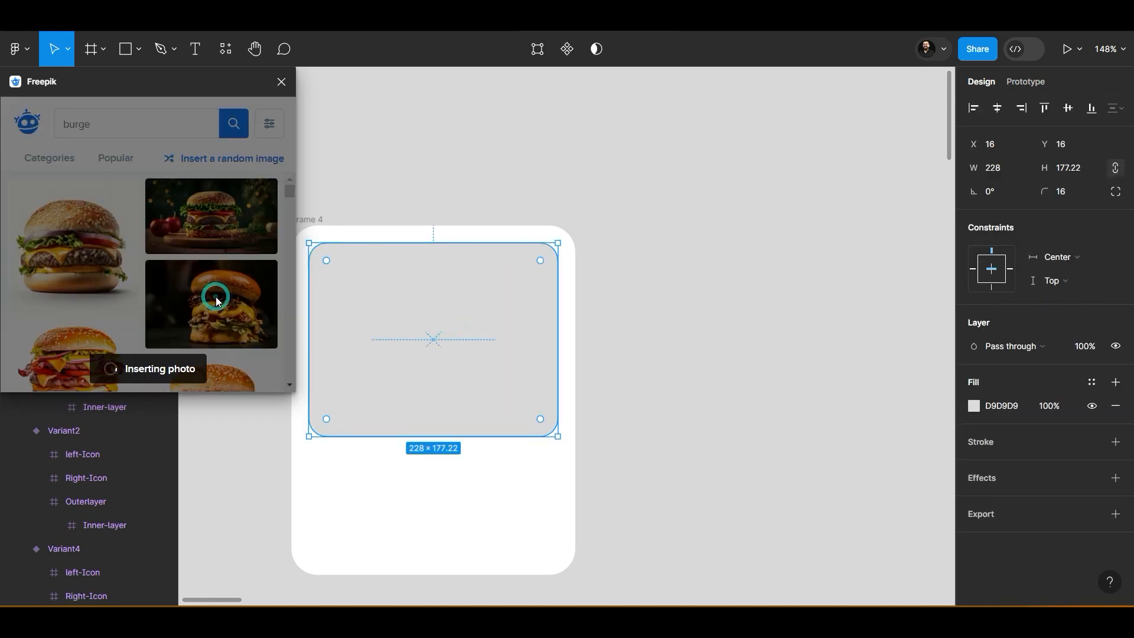
left_click(677, 277)
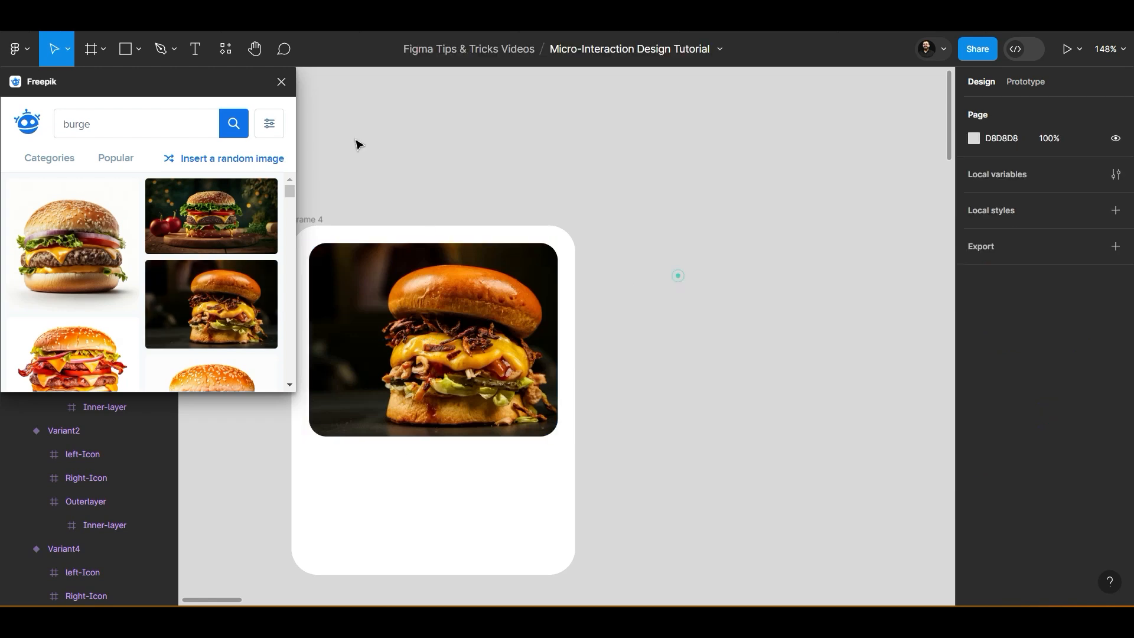
left_click(282, 81)
Switch to the Zomato page to examine the details below the restaurant card images, and return to the card frame in Figma
key("alt+Tab")
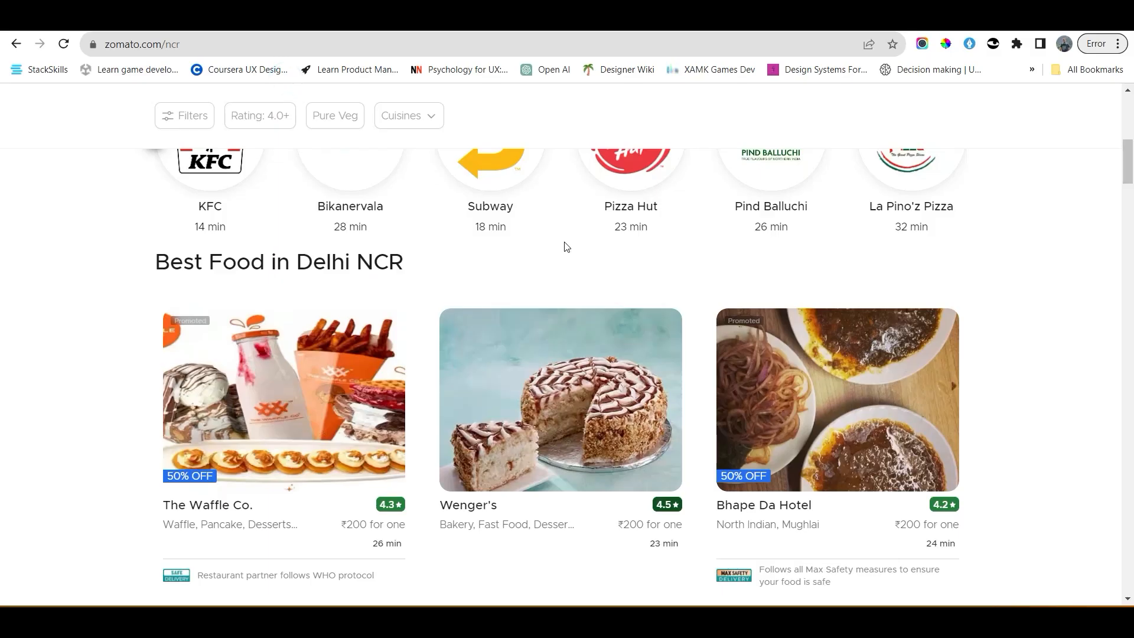
scroll(404, 316, "down", 1)
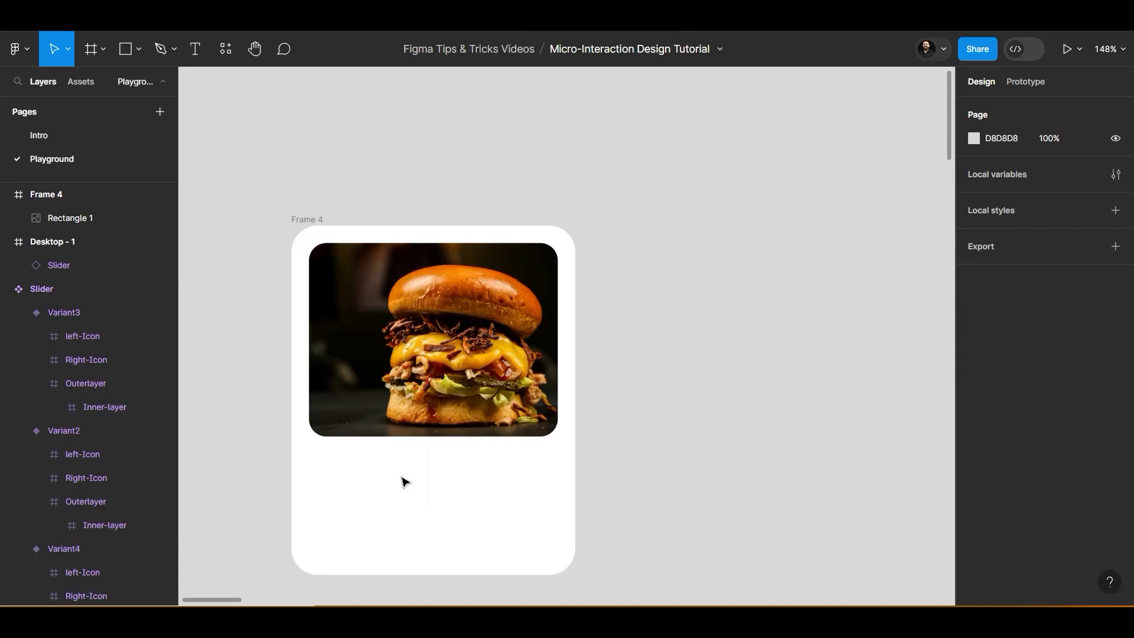
scroll(673, 412, "down", 1)
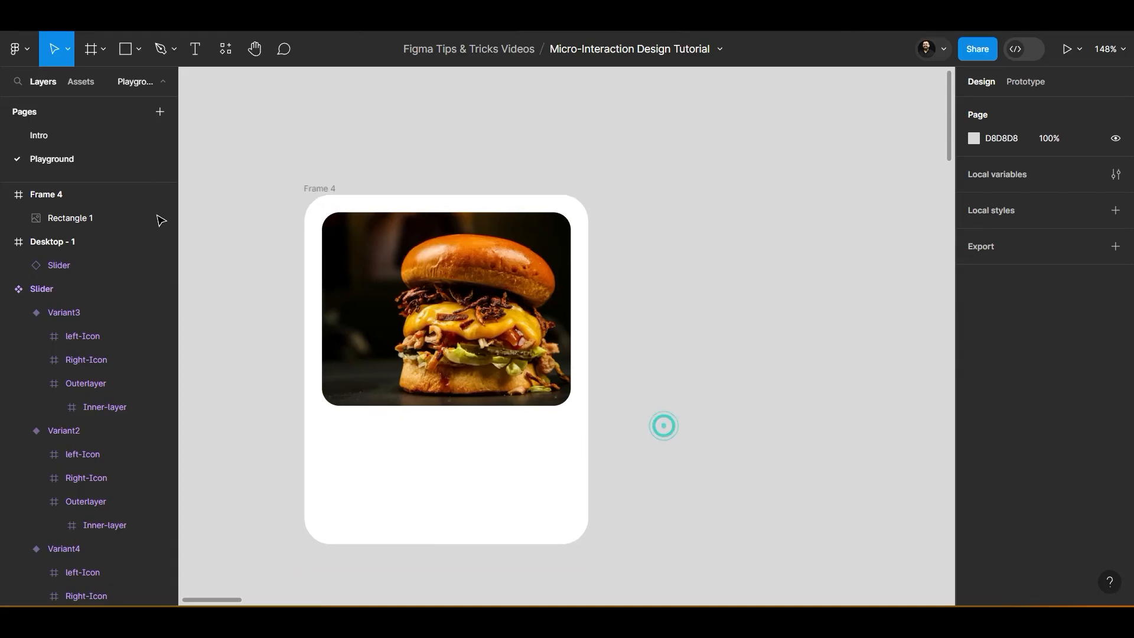
Add the text "Burger" in the white area below the burger image and set its font size to 24
left_click(195, 48)
left_click(335, 442)
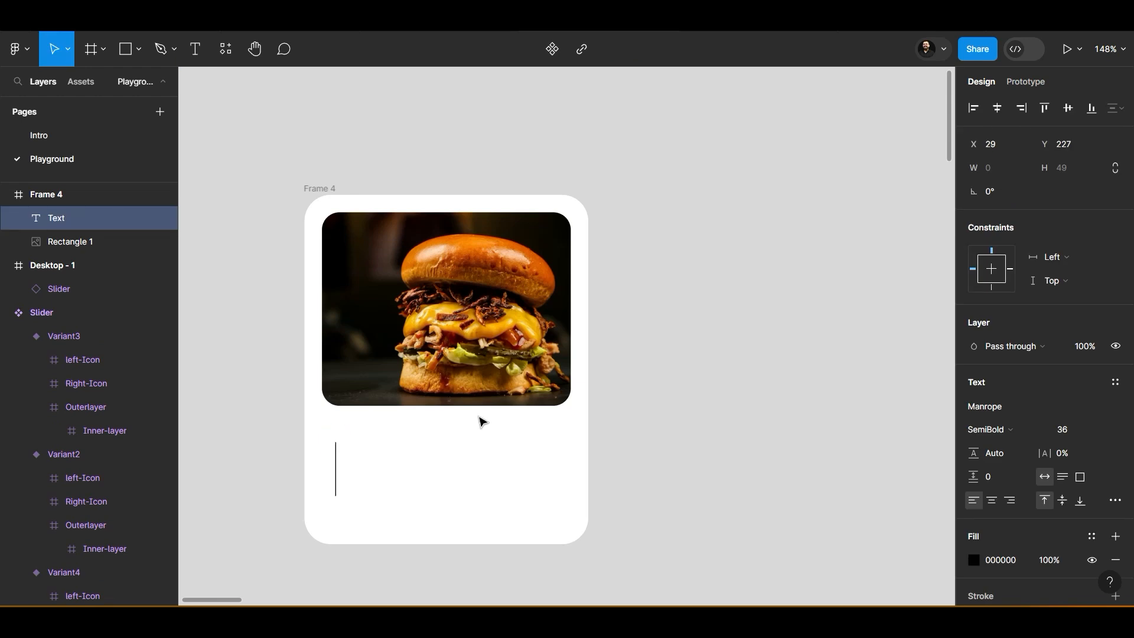
type("Burger")
left_click(508, 468)
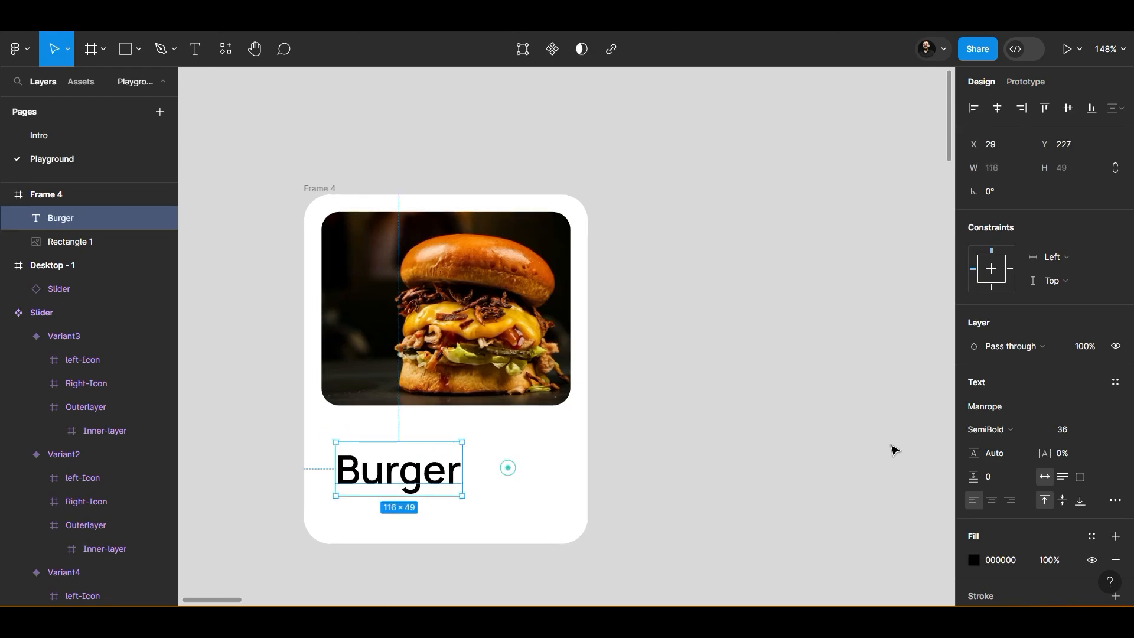
left_click(1102, 430)
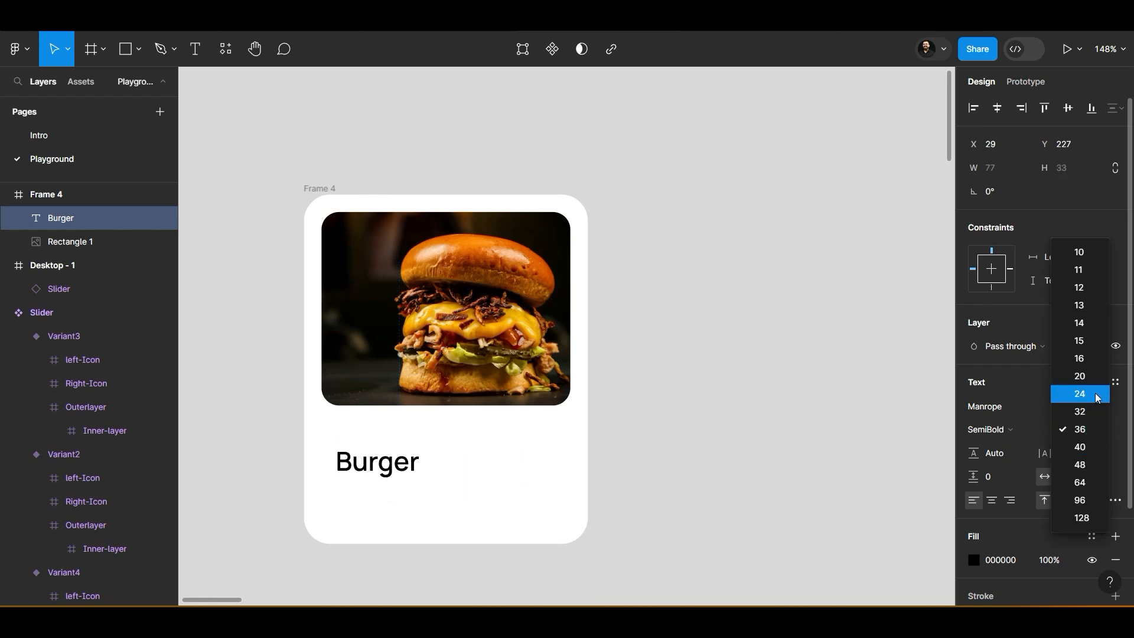
left_click(1079, 394)
Align the title with the image's left edge, duplicate it directly below, and set the copy to size 16 in Regular weight
mouse_move(378, 461)
left_mouse_down()
mouse_move(365, 438)
mouse_move(365, 478)
left_mouse_up()
left_click(1093, 429)
left_click(1102, 431)
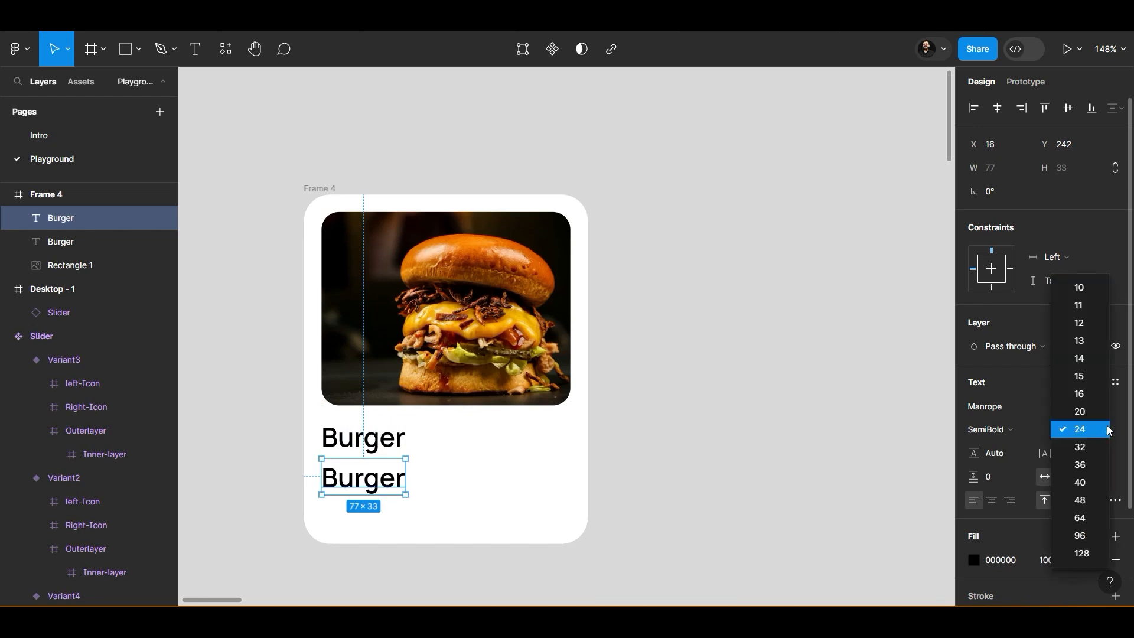
left_click(1095, 395)
left_click(1012, 431)
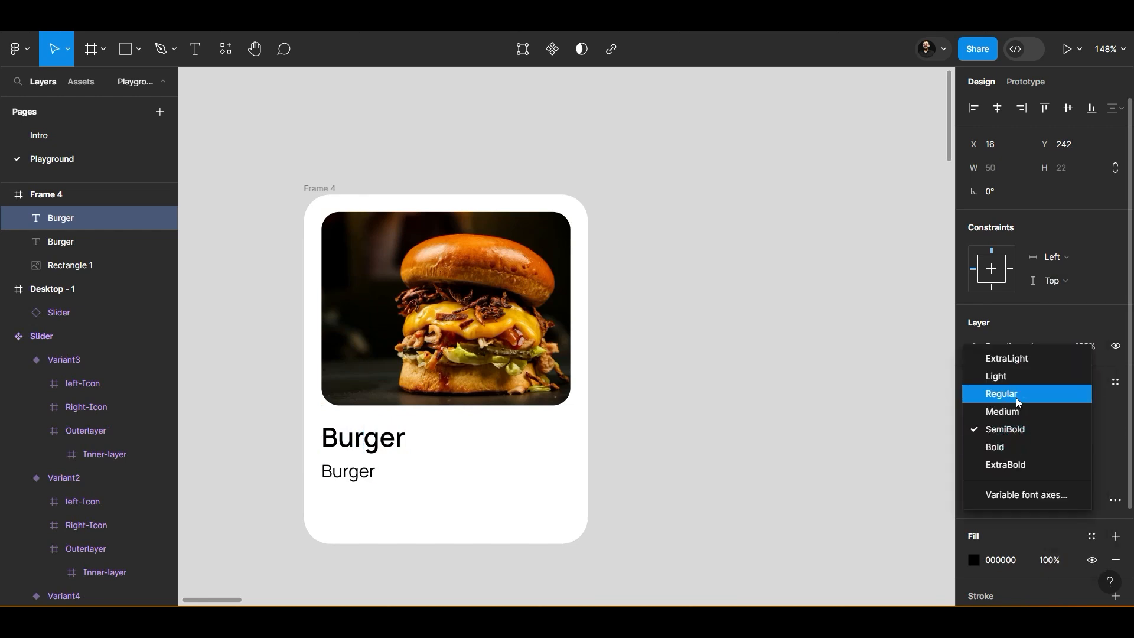
left_click(1016, 393)
Extend the smaller text below the title so that it reads "Burgers, Noodles"
double_click(346, 476)
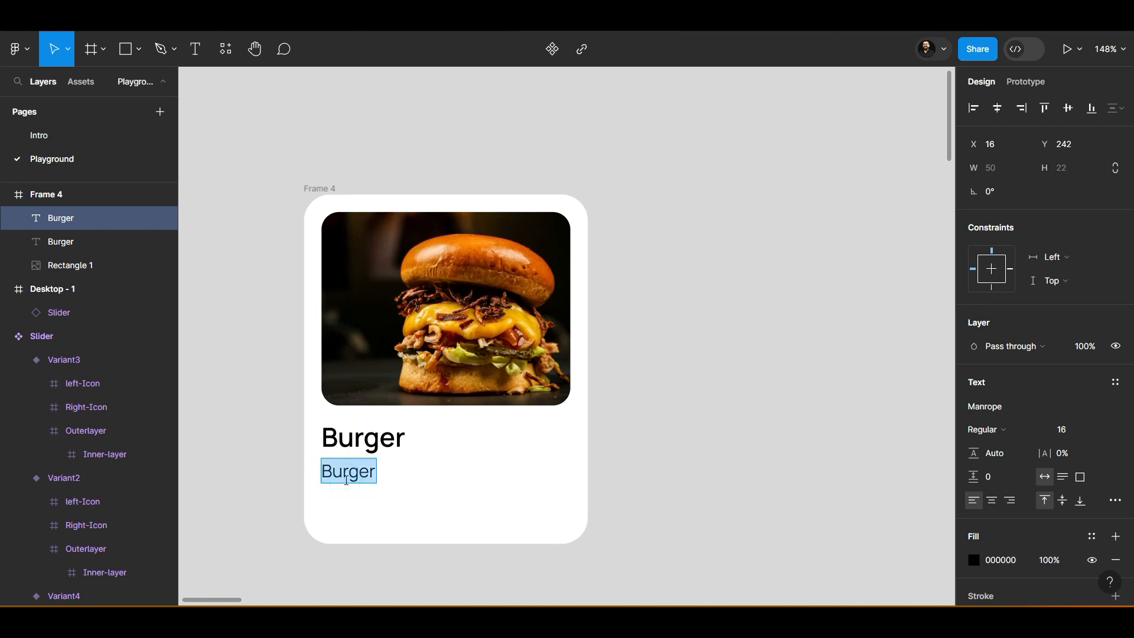
key("Right")
type("s")
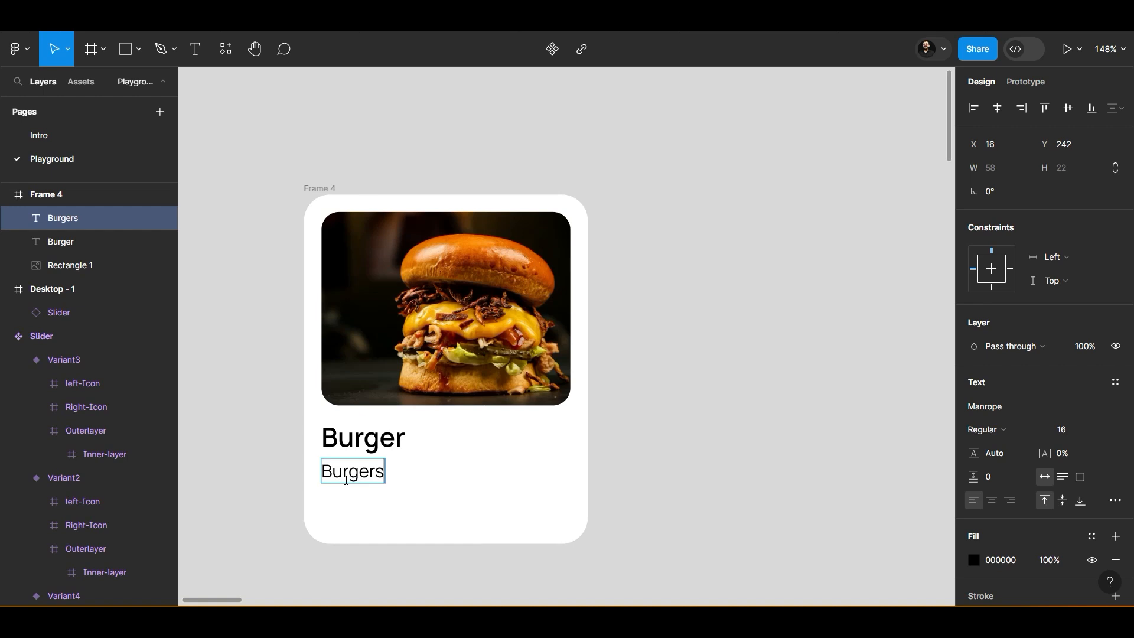
type(", Noo")
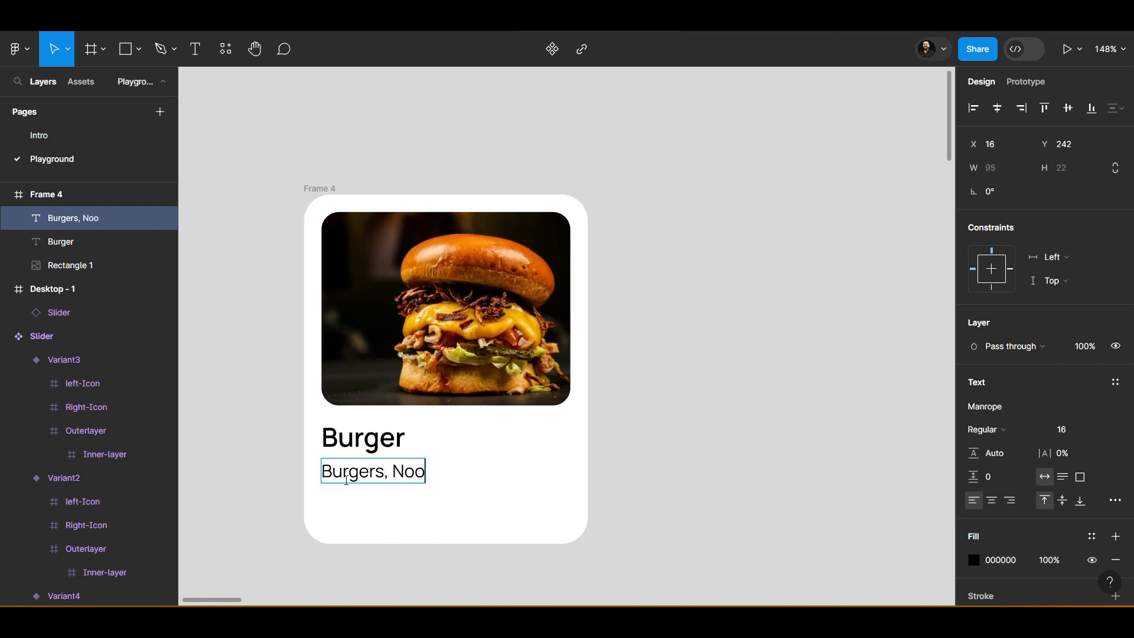
type("dles")
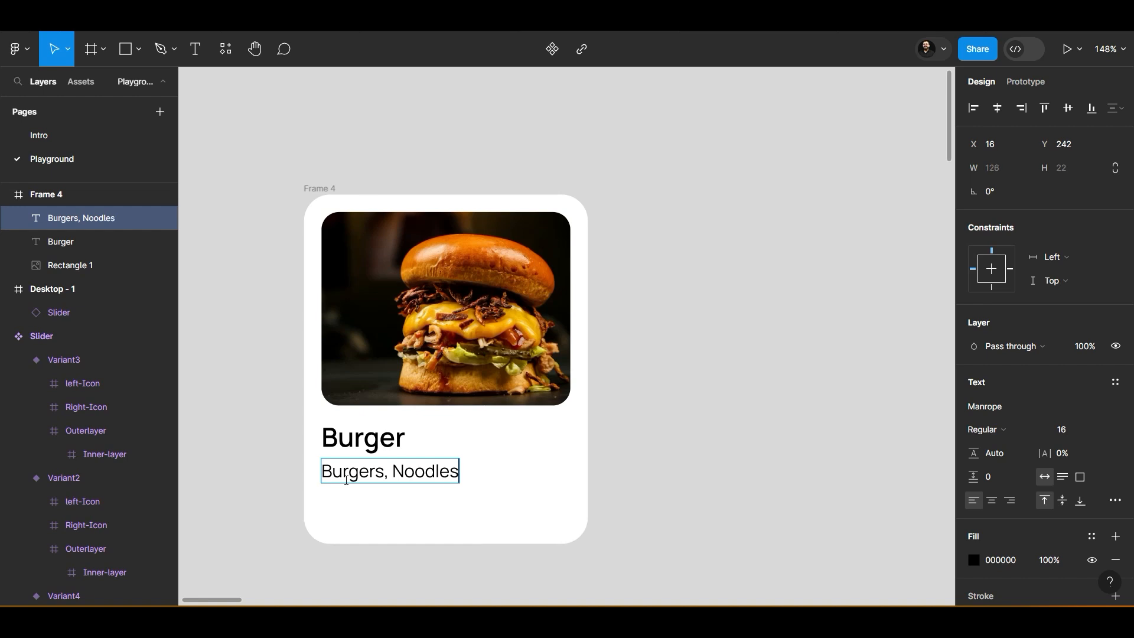
Insert "Chintu" before the title word so that it reads "Chintu Burger"
double_click(334, 438)
left_click(336, 438)
type("Chintu")
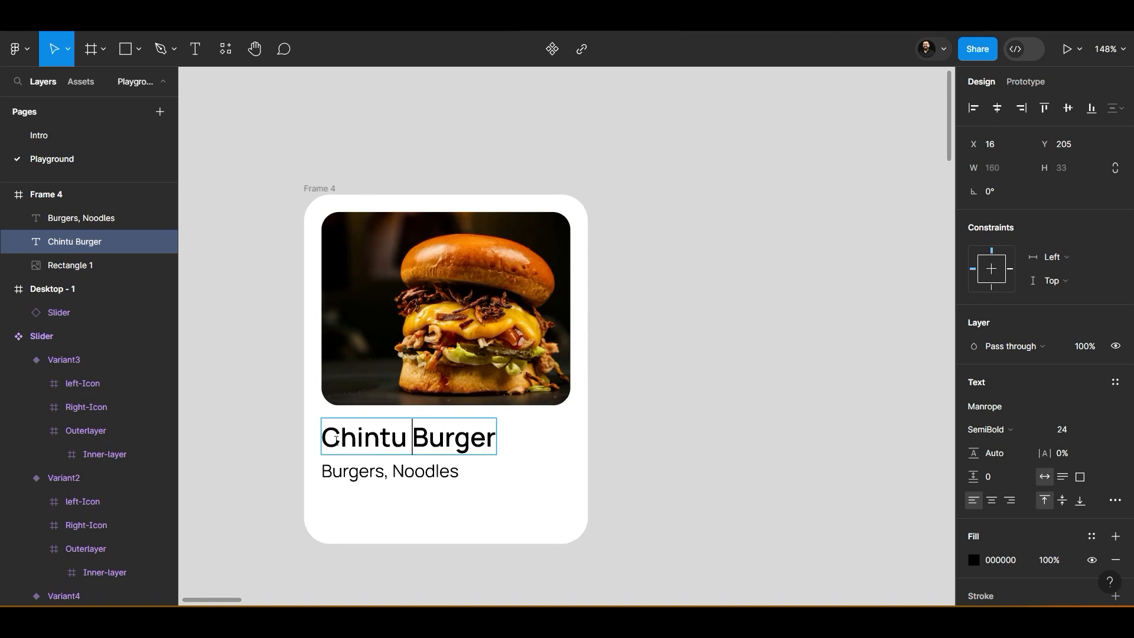
key("Escape")
Scale the title and subtitle together down to about 98 wide with the Scale tool
left_click(451, 480, "shift")
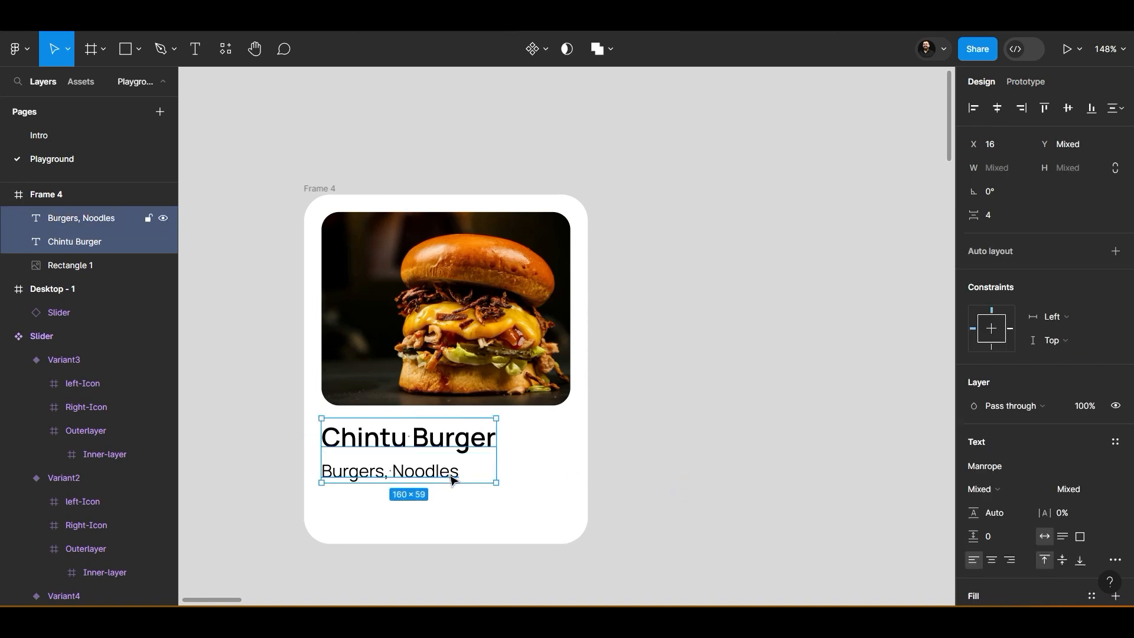
key("k")
left_click_drag(466, 482, 384, 449)
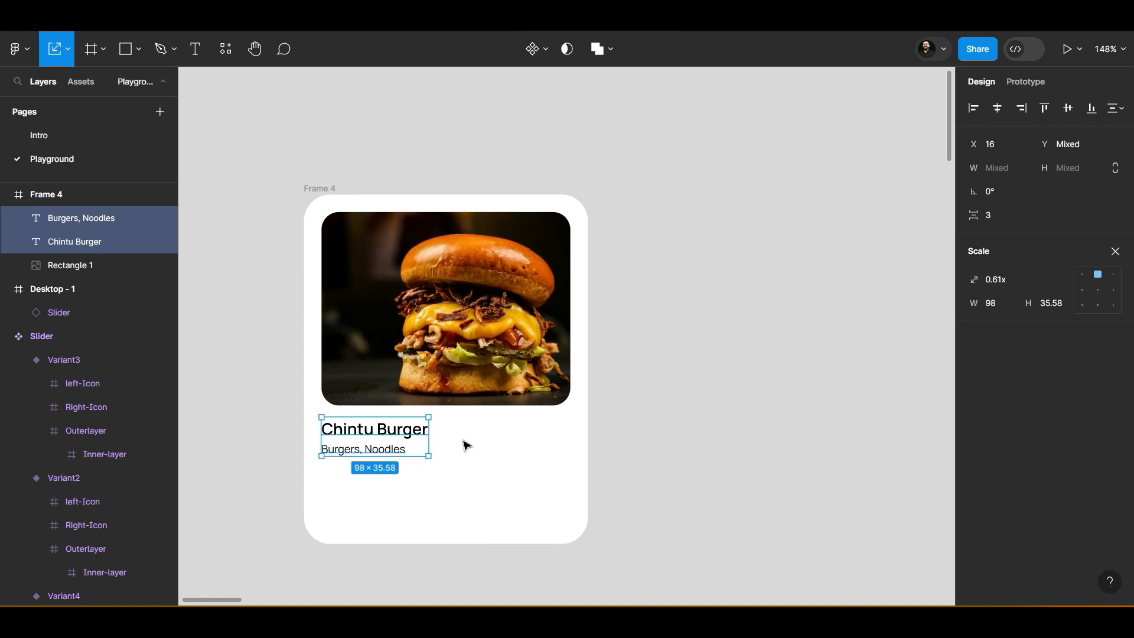
left_click(464, 442)
Check the rating badges on the Zomato cards, and draw a frame about 49 × 11 in Figma, level with the title at the image's right edge
key("alt+Tab")
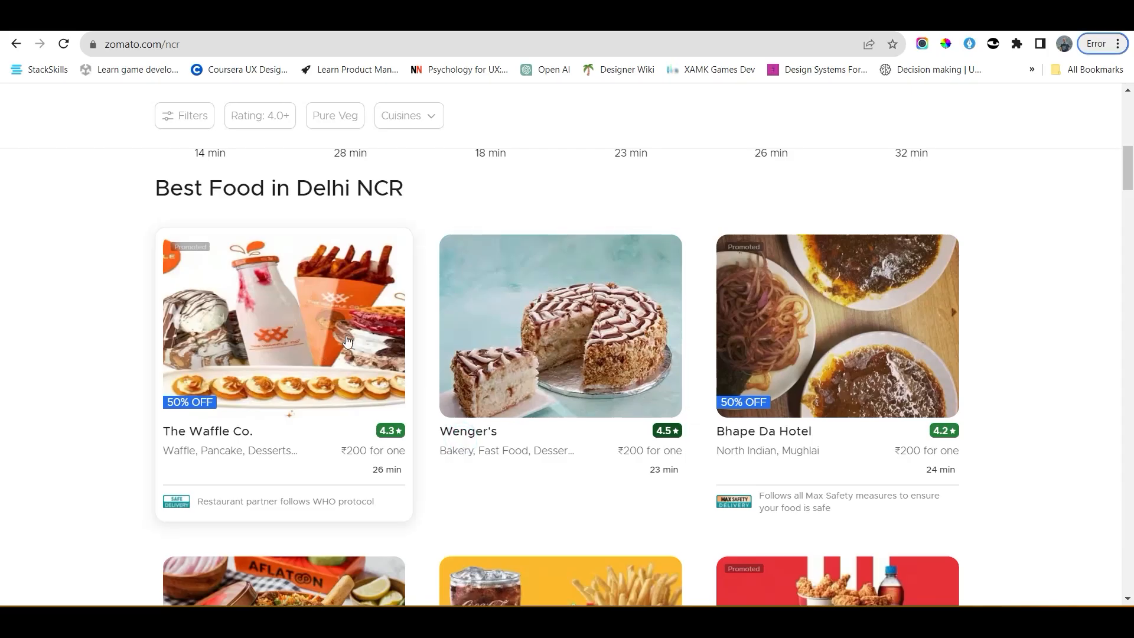
key("alt+Tab")
left_click(99, 50)
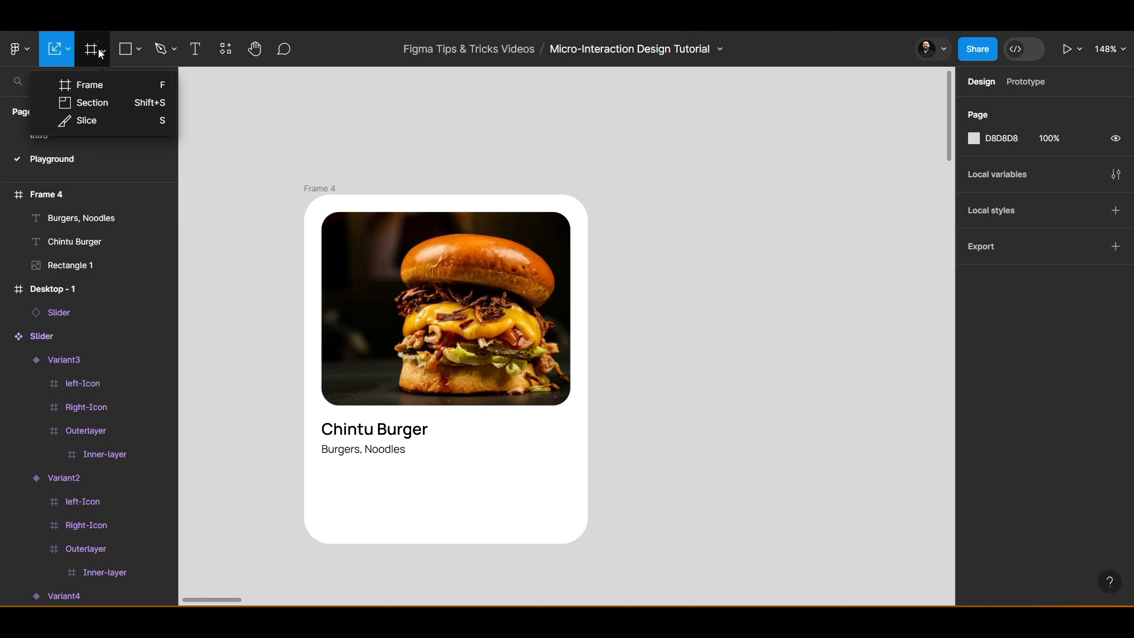
left_click(88, 84)
mouse_move(510, 425)
left_mouse_down()
mouse_move(541, 451)
mouse_move(575, 443)
mouse_move(532, 417)
mouse_move(515, 436)
left_mouse_up()
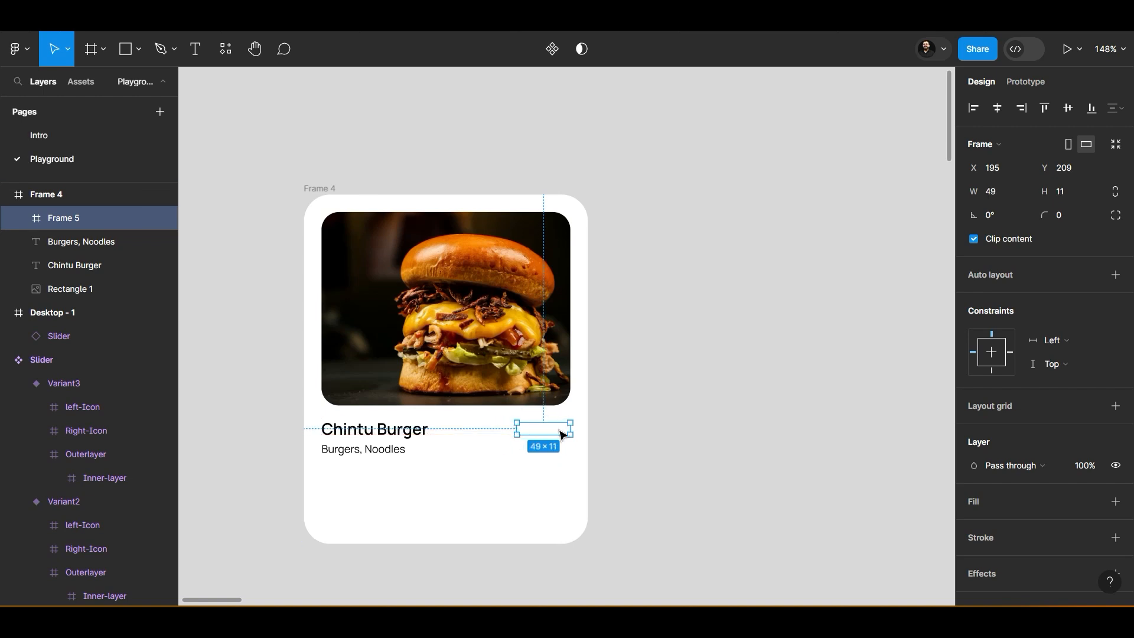
Enlarge the small badge frame to about 51 × 18 and set its corner radius to 4
scroll(562, 434, "up", 5)
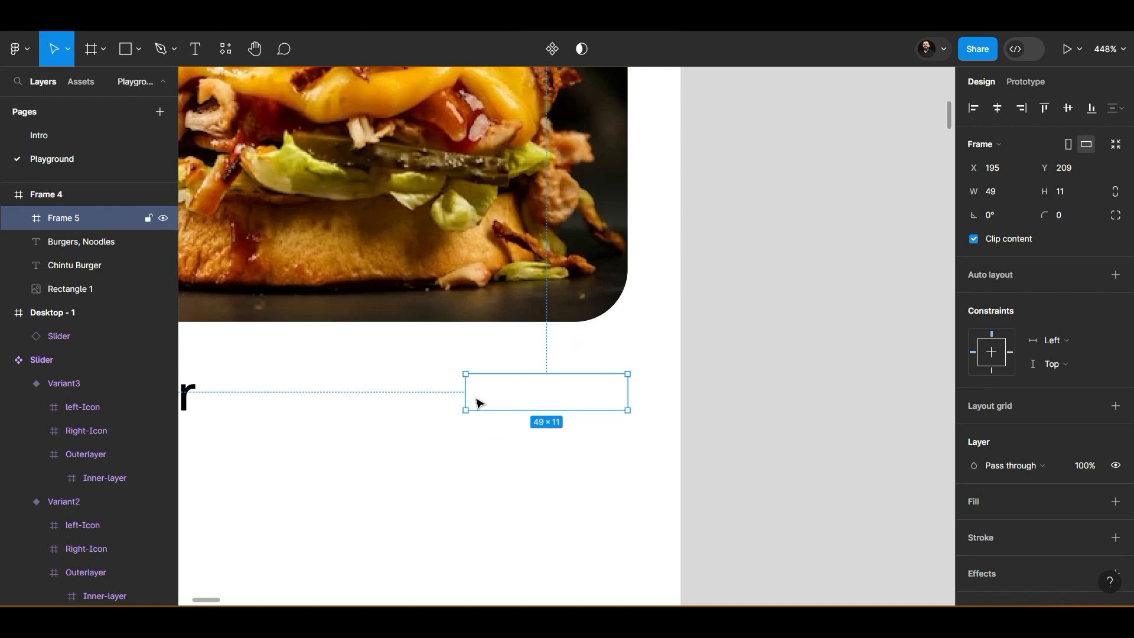
left_click_drag(465, 393, 459, 392)
left_click_drag(536, 415, 536, 436)
left_click(696, 395)
left_click(575, 405)
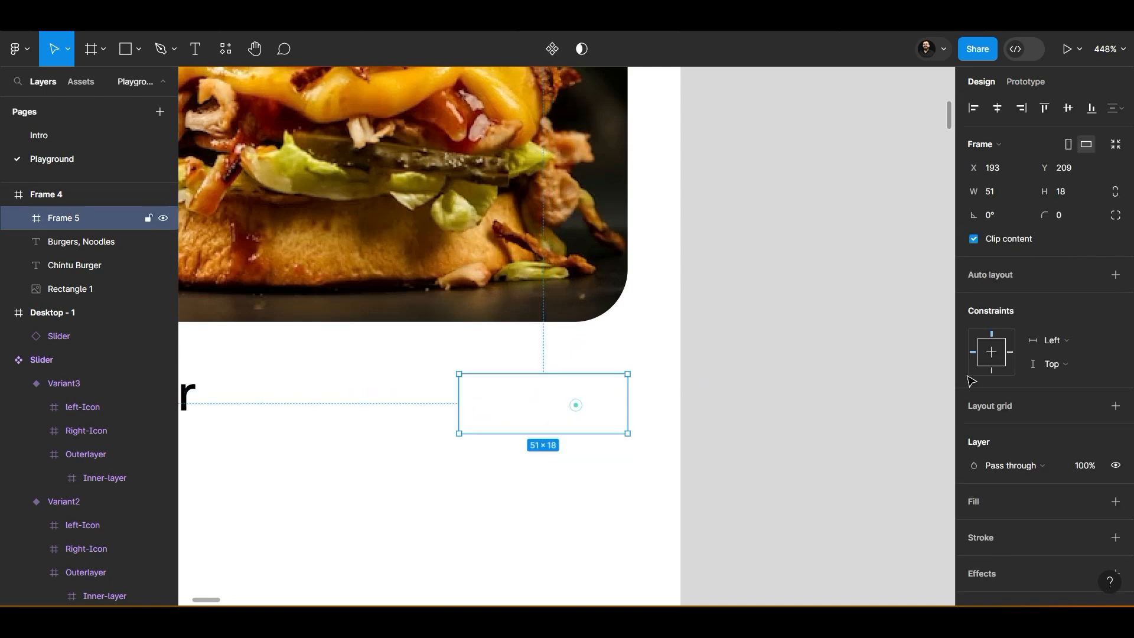
left_click(1072, 217)
type("4")
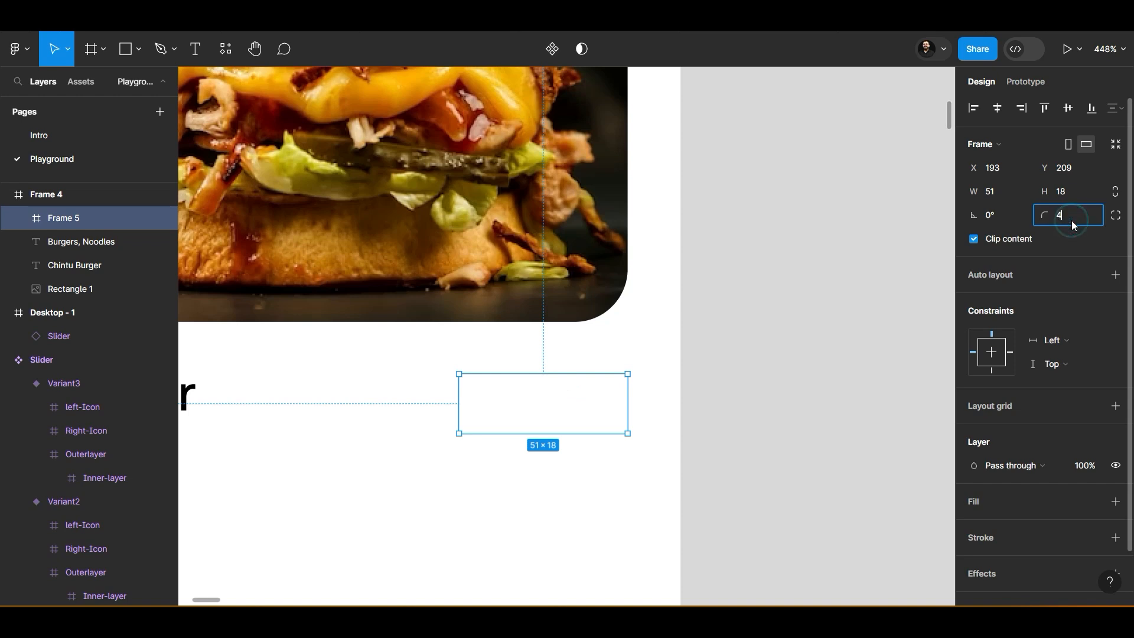
left_click(1074, 252)
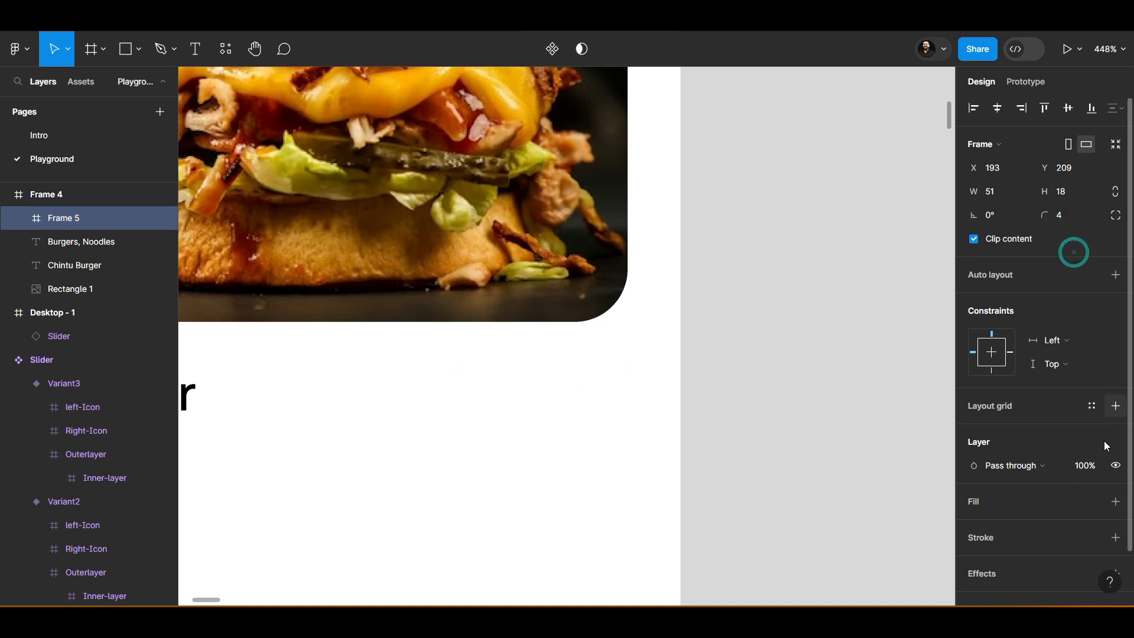
Add a fill to the badge frame and sample its orange-brown colour D9805A from the burger photo
left_click(1116, 501)
left_click(974, 525)
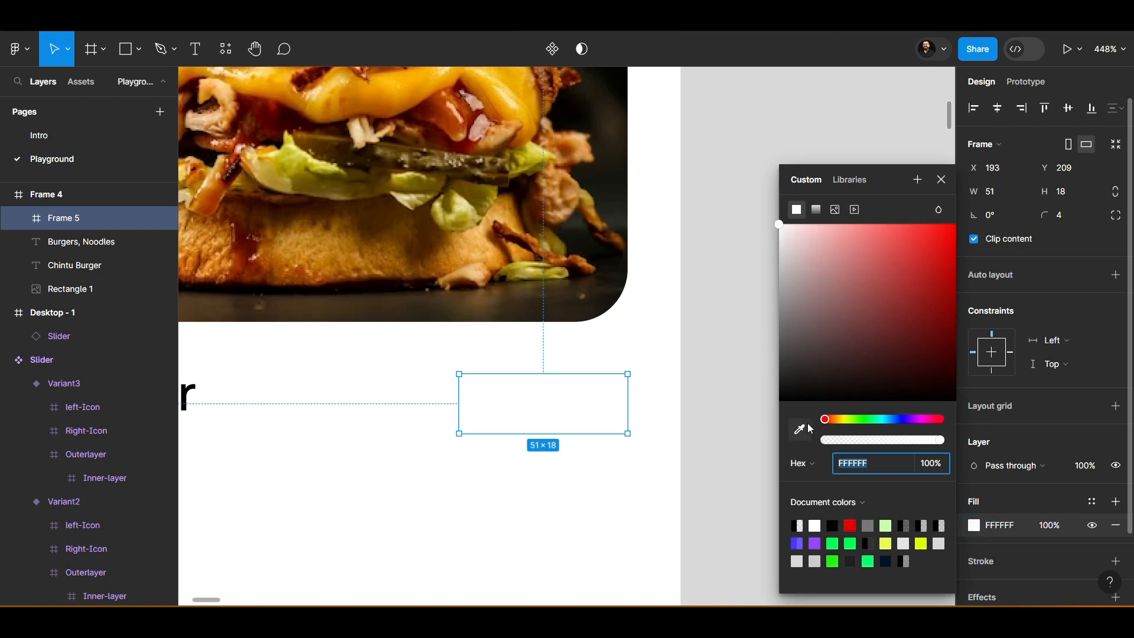
left_click(799, 429)
scroll(470, 359, "down", 3)
left_click(461, 185)
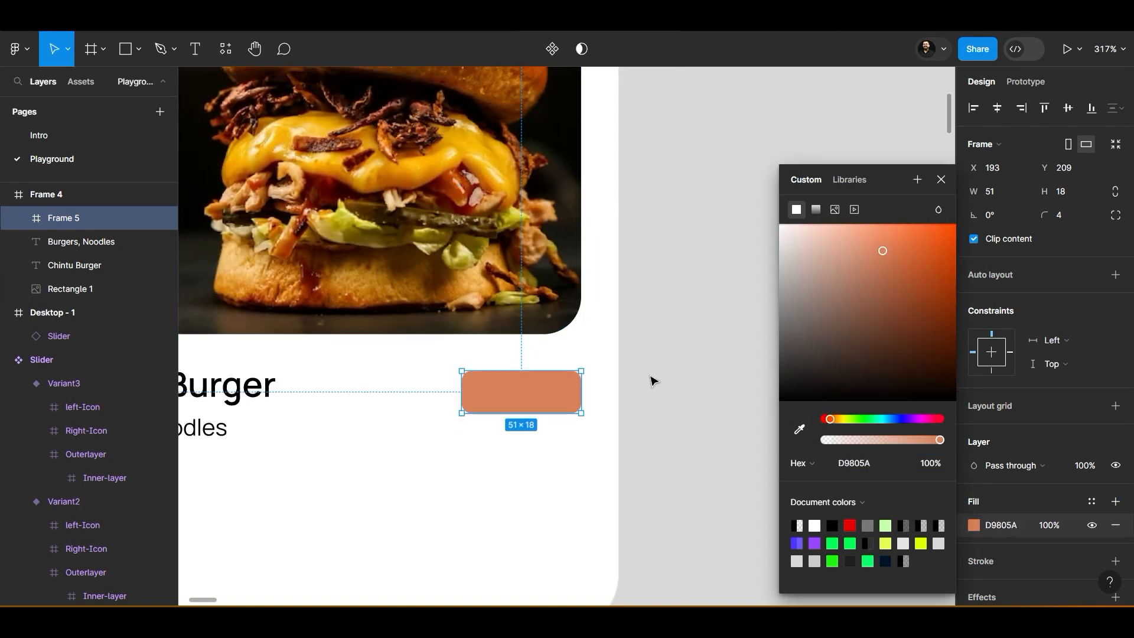
left_click(652, 381)
Draw a five-pointed star about 13 × 13 in the right part of the badge and centre it vertically
left_click_drag(636, 445, 726, 445)
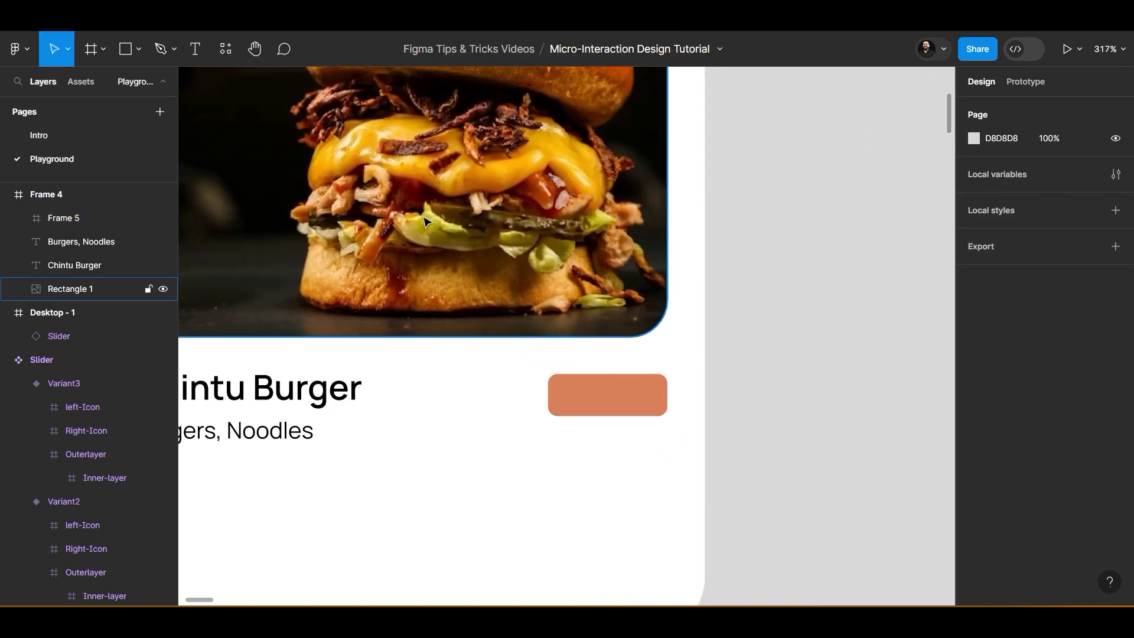
left_click(176, 50)
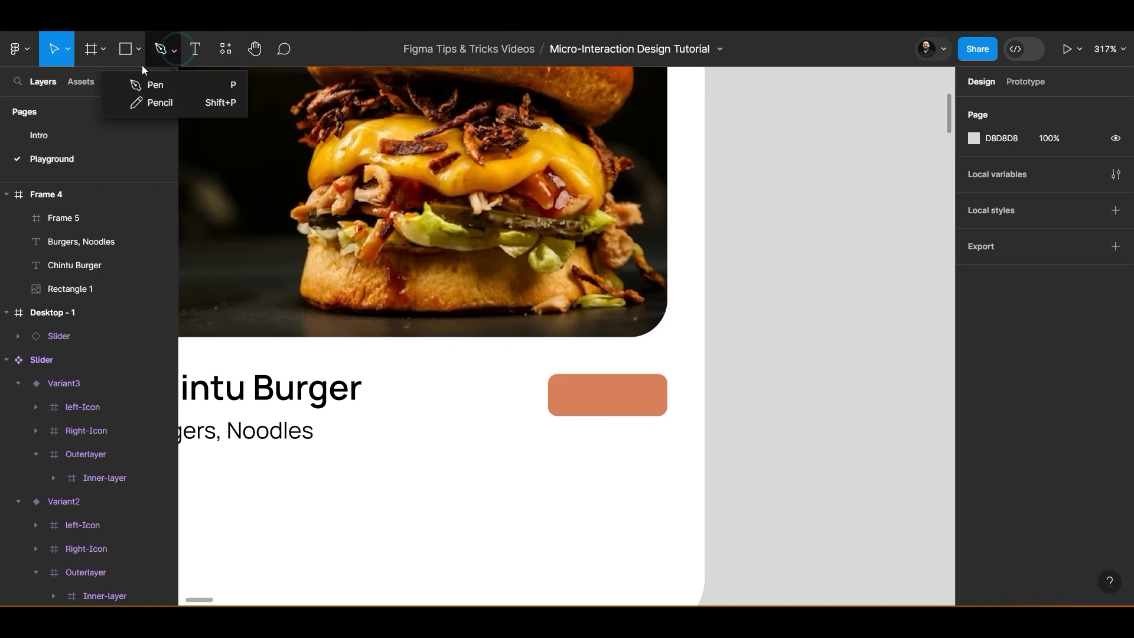
left_click(138, 50)
left_click(99, 169)
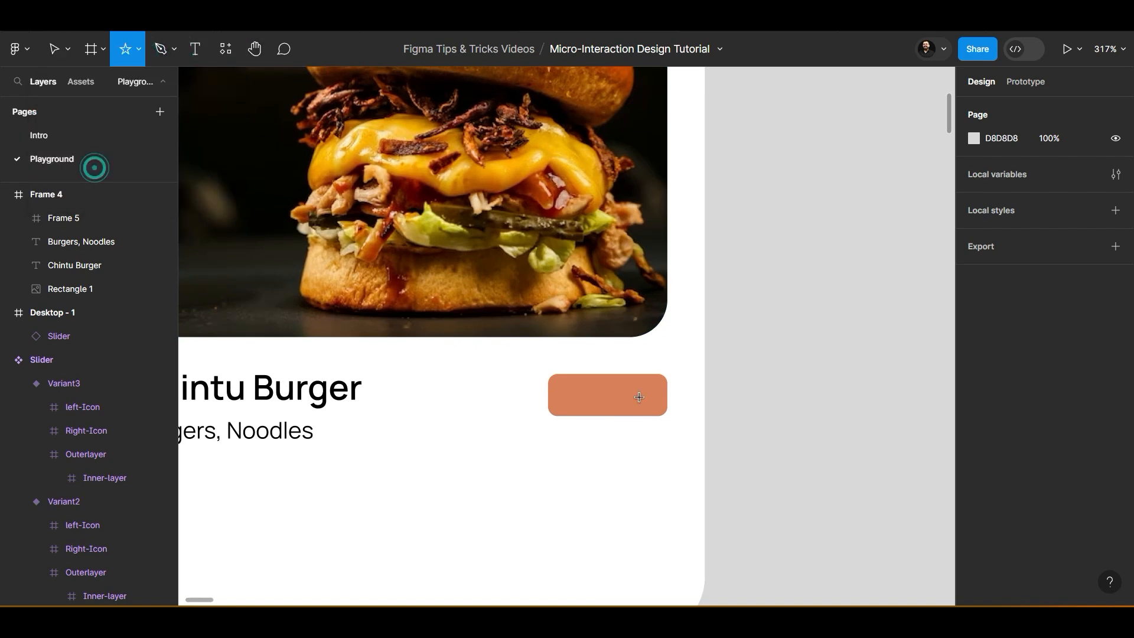
mouse_move(646, 403)
left_mouse_down()
mouse_move(658, 410)
mouse_move(632, 392)
left_mouse_up()
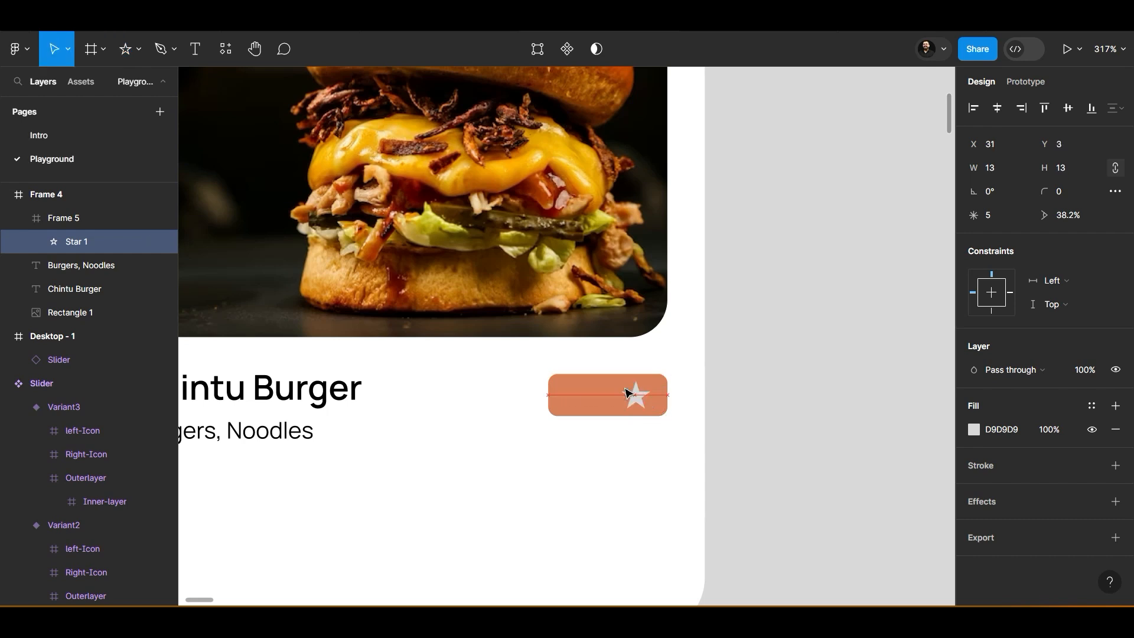
Duplicate the "Burgers, Noodles" text, change the copy to "4.3", and place it inside the badge beside the star
left_click_drag(260, 440, 499, 435)
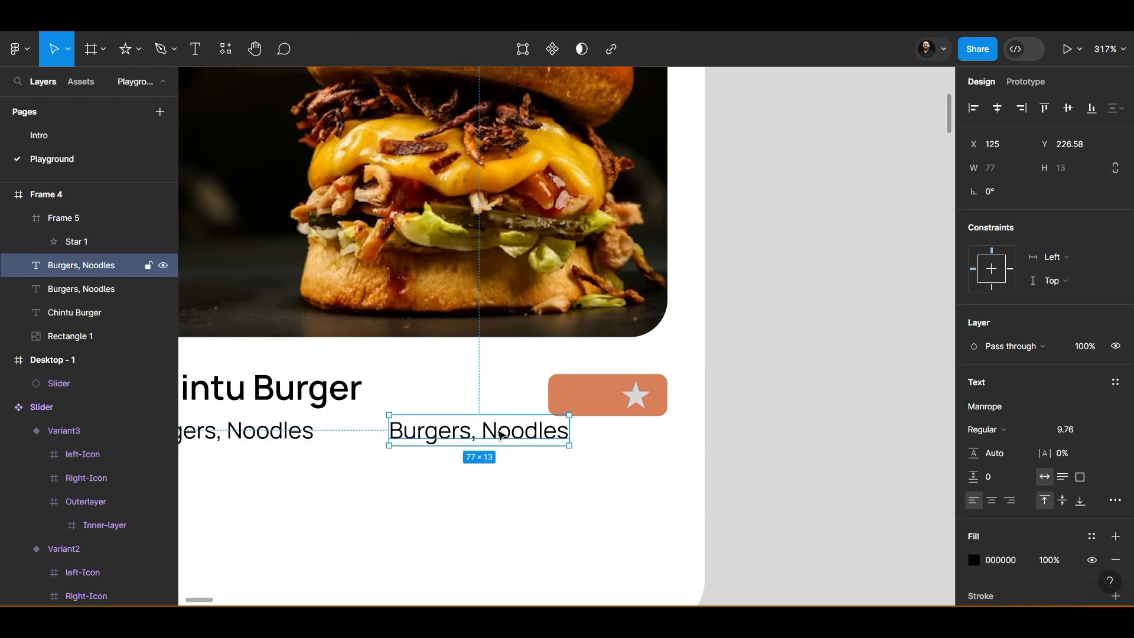
double_click(499, 435)
type("4.3")
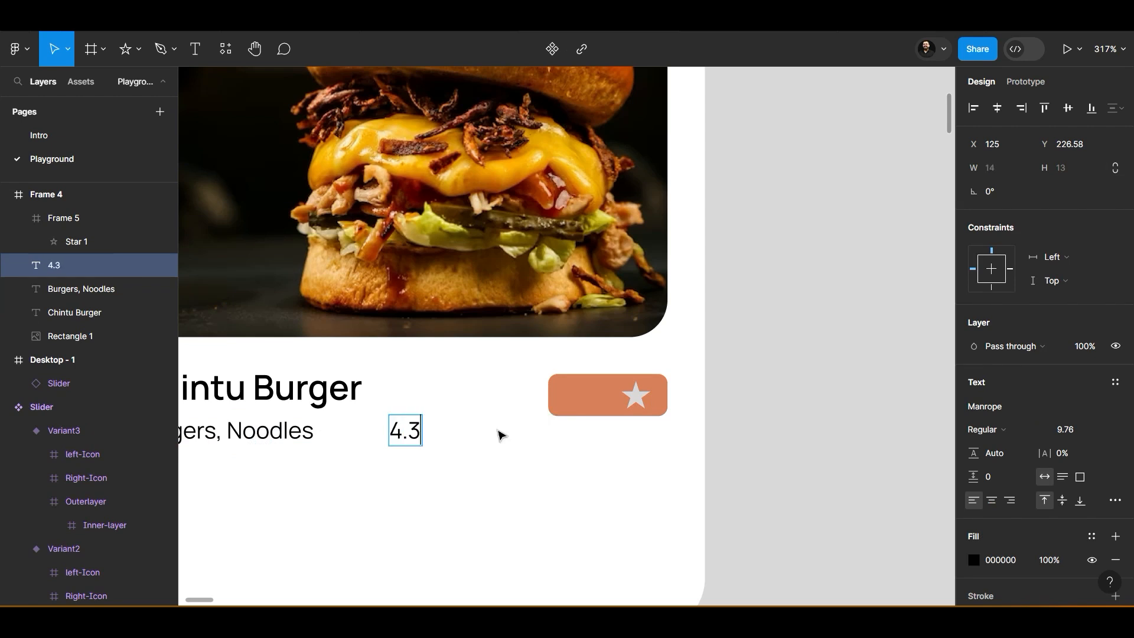
key("Escape")
left_click_drag(405, 428, 586, 399)
Wrap the 4.3 text and the star in a horizontal auto layout with a gap of 8
key("Tab")
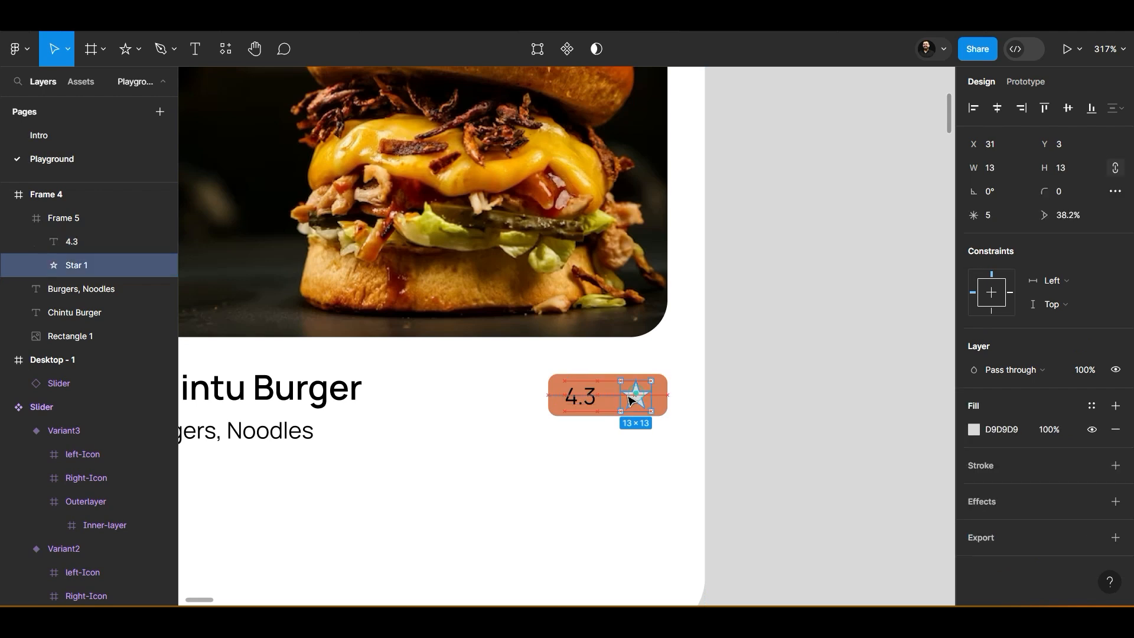
left_click(586, 399, "shift")
left_click(1110, 274)
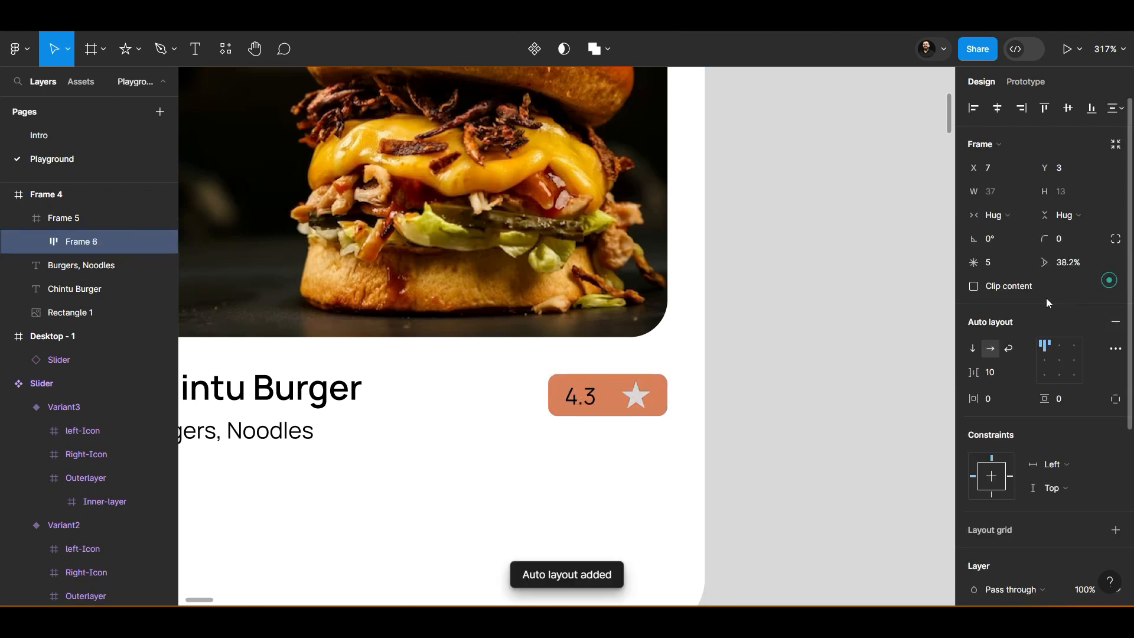
left_click(994, 372)
type("8")
key("Return")
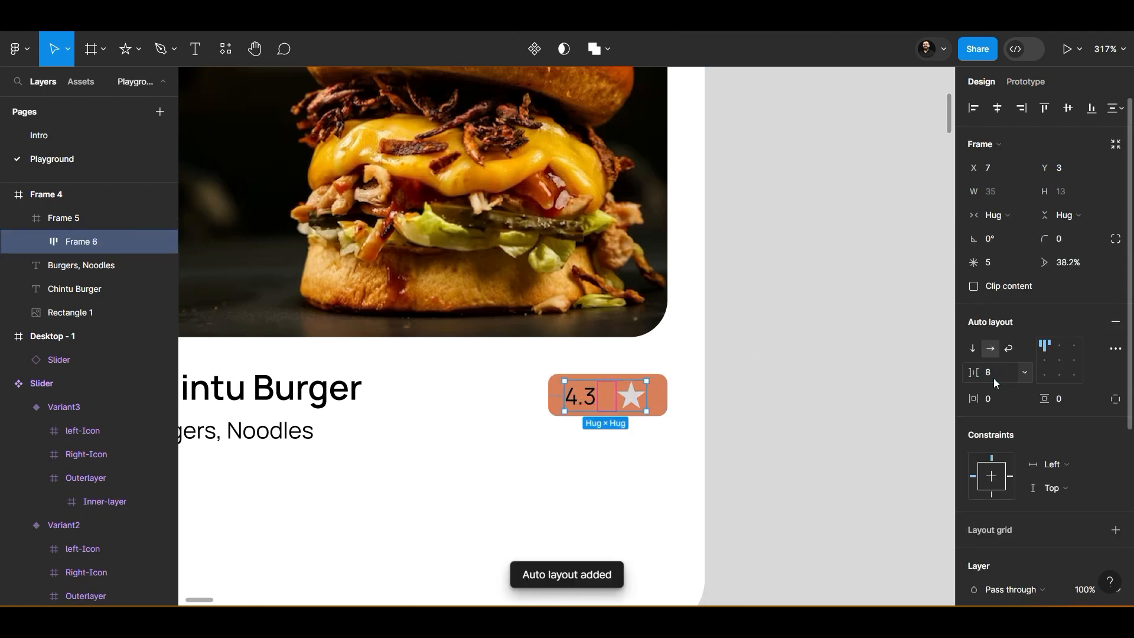
left_click(650, 425)
Apply auto layout to the badge frame with horizontal padding 6 and vertical padding 4
left_click(656, 393)
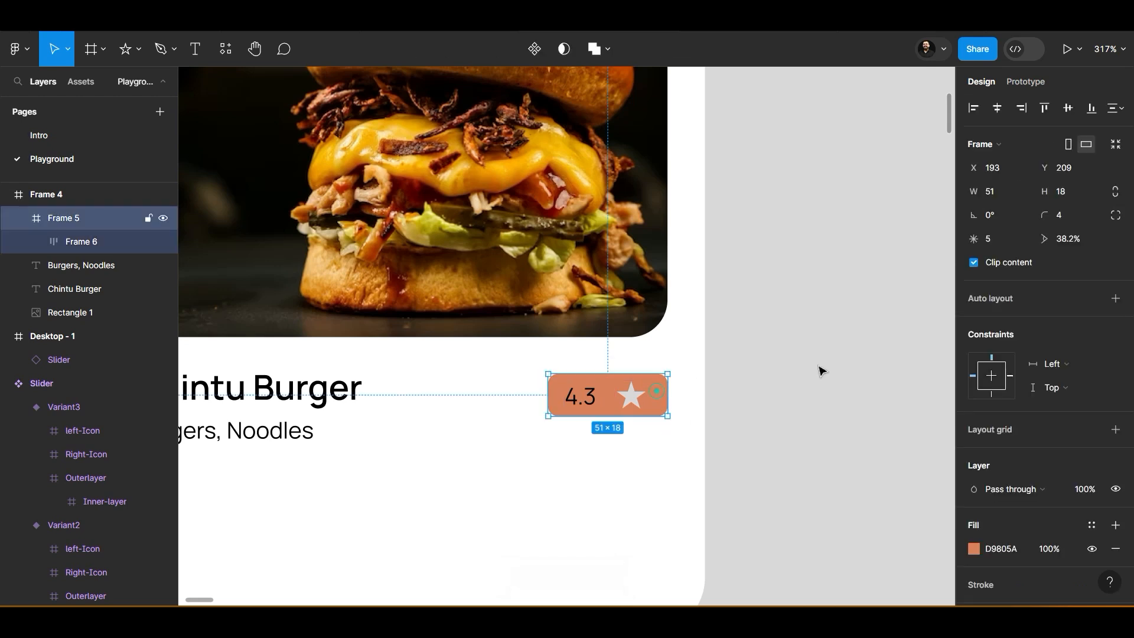
left_click(1114, 299)
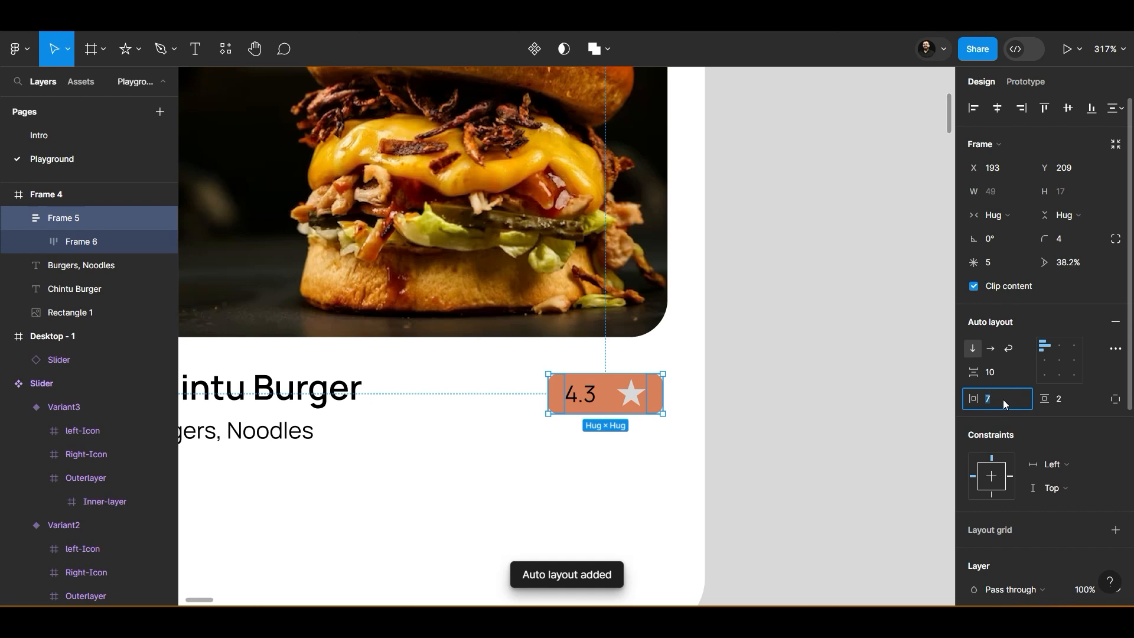
type("12")
type("6")
left_click(1059, 399)
type("4")
key("Return")
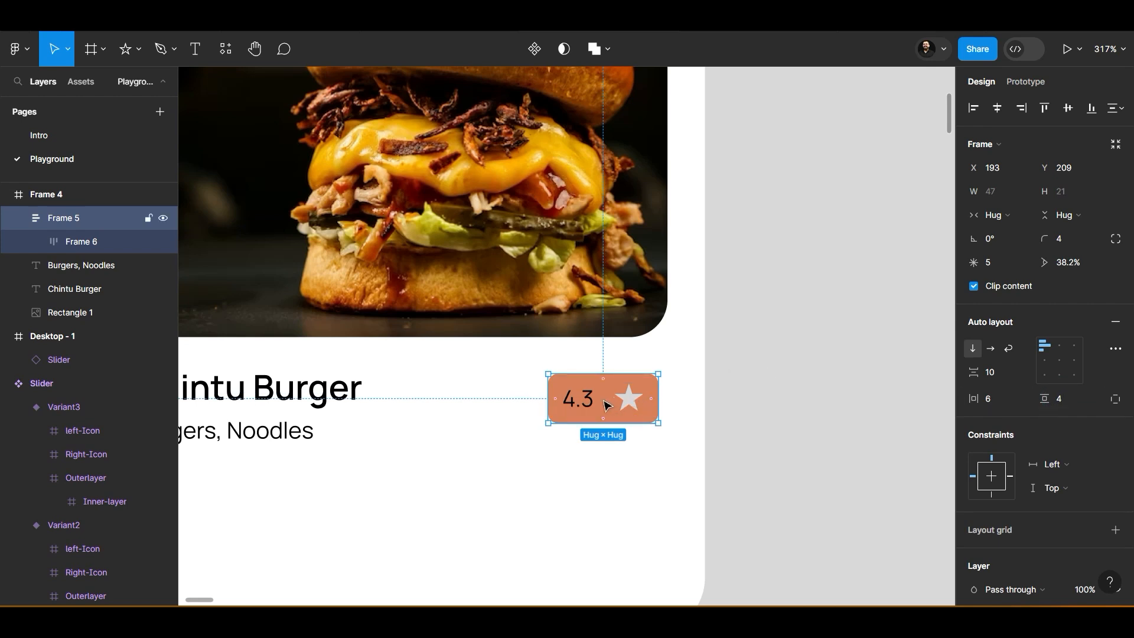
scroll(1035, 400, "down", 4)
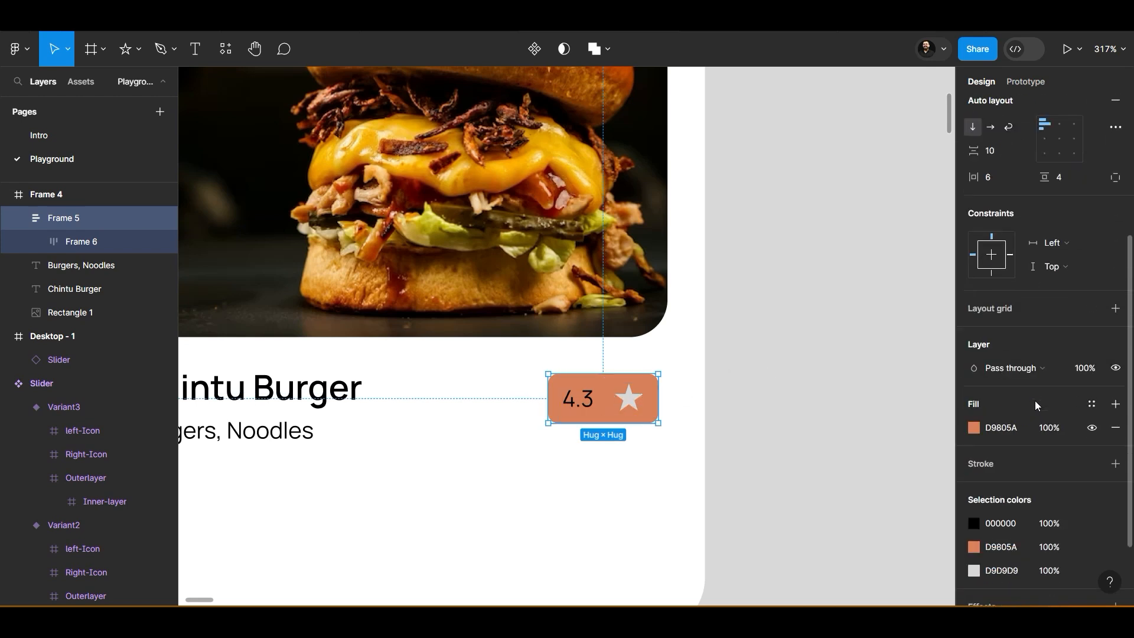
left_click(974, 426)
left_click_drag(907, 308, 616, 184)
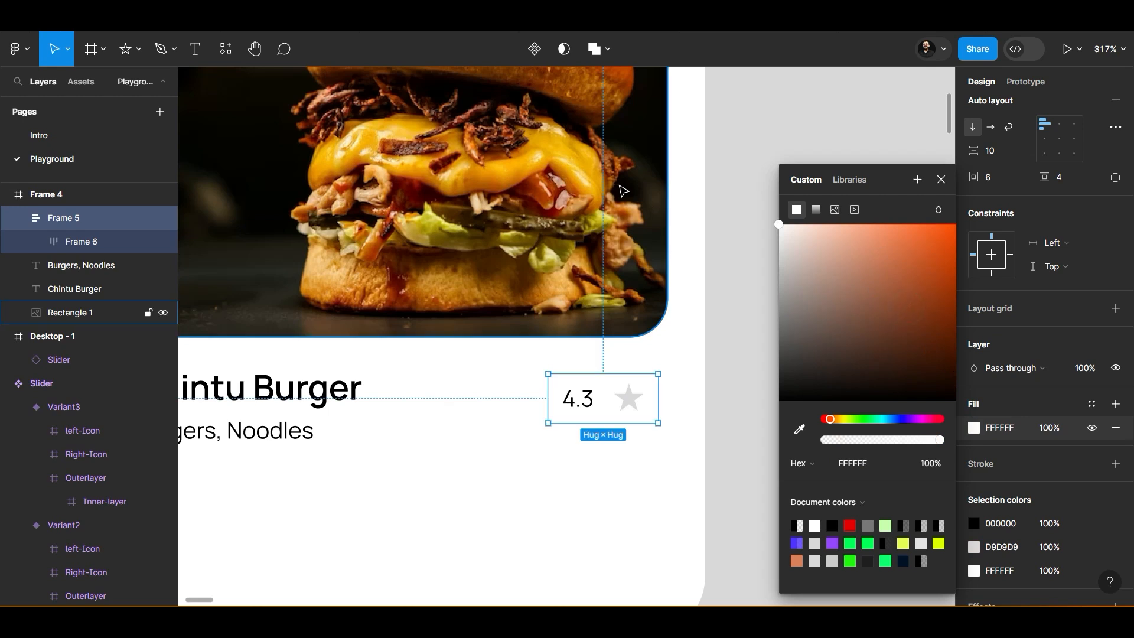
key("ctrl+z")
Recolour the badge's 4.3 text and star to white, FFFFFF, keeping the orange badge background
left_click(974, 523)
left_click_drag(870, 274, 670, 198)
left_click(978, 572)
left_click_drag(902, 267, 649, 204)
left_click(537, 480)
left_click_drag(584, 486, 703, 477)
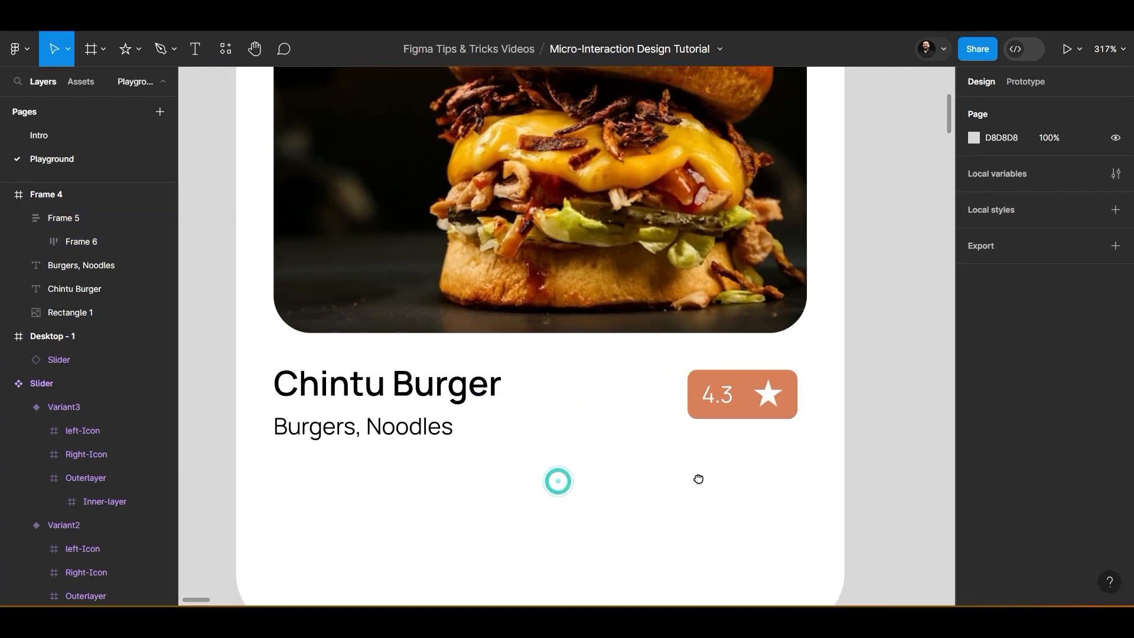
Set the auto layout gap of the outer rating badge frame to 4
left_click(756, 383)
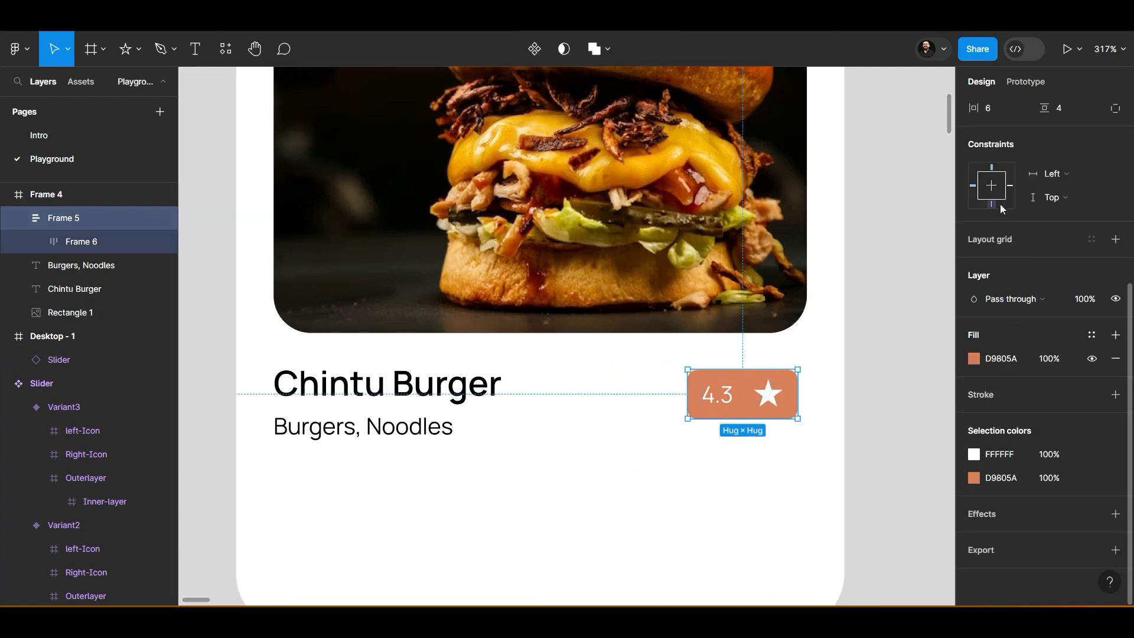
scroll(1000, 203, "up", 3)
left_click(999, 226)
key("Return")
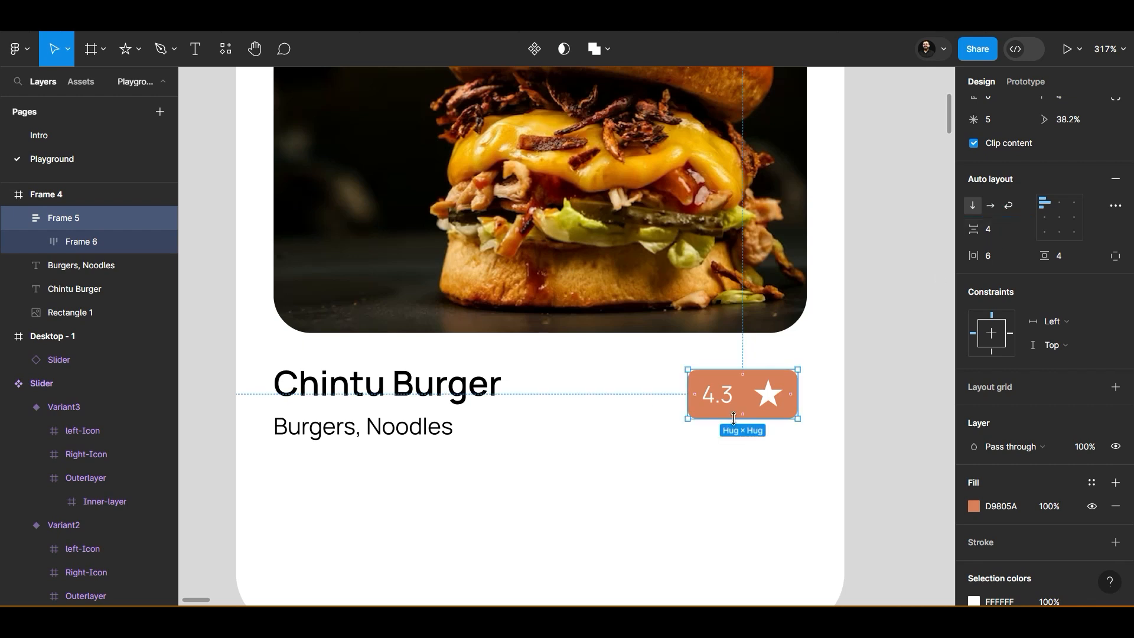
Set the gap between the 4.3 text and the star in the badge's inner frame to 4
left_click(104, 241)
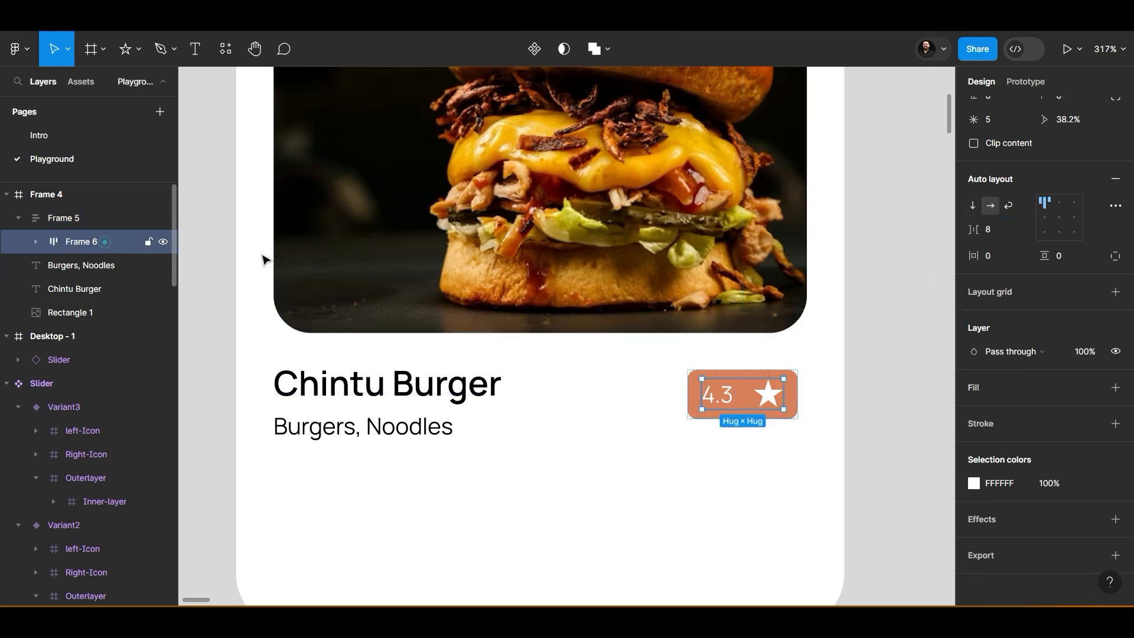
left_click(998, 234)
type("4")
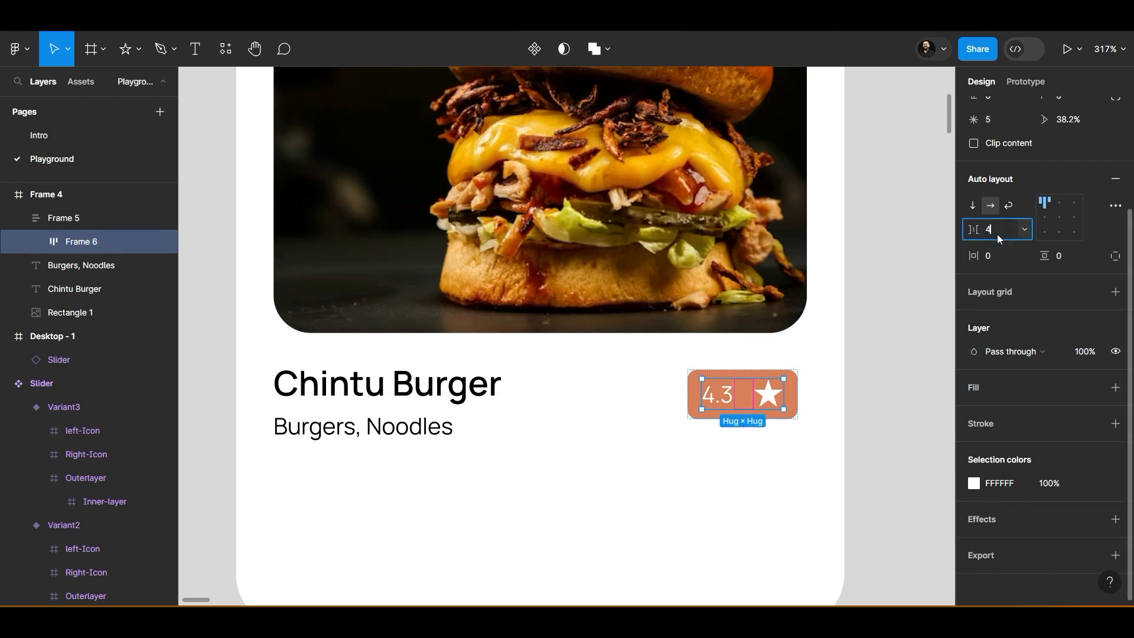
key("Return")
left_click(752, 453)
Move the rating badge horizontally so its right edge lines up with the right edge of the burger image
left_click(781, 385)
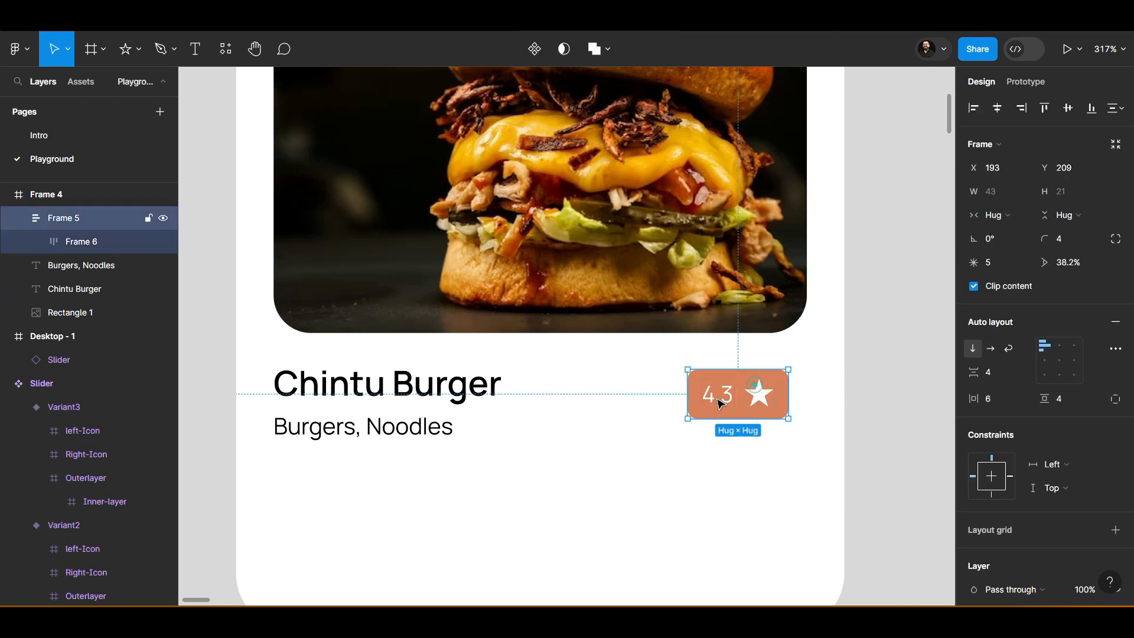
left_click_drag(781, 385, 800, 385)
left_click(721, 466)
Duplicate the "Burgers, Noodles" text below the rating badge and change the copy to "Rs. 200 for one"
key("alt+Tab")
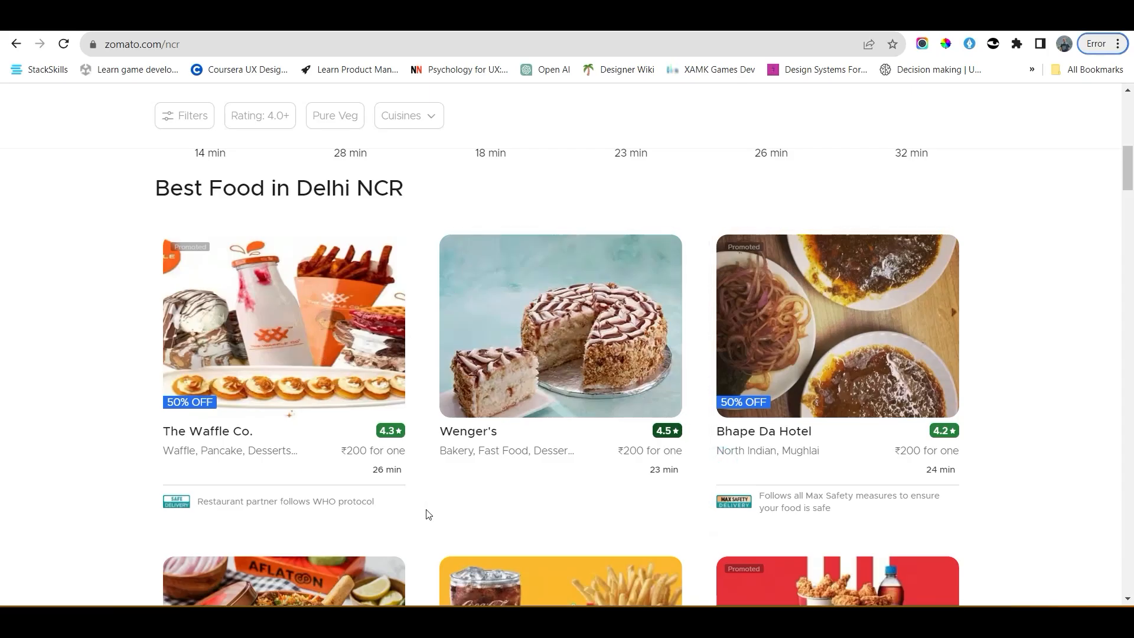
key("alt+Tab")
left_click(372, 435)
left_click_drag(372, 435, 680, 450)
double_click(679, 449)
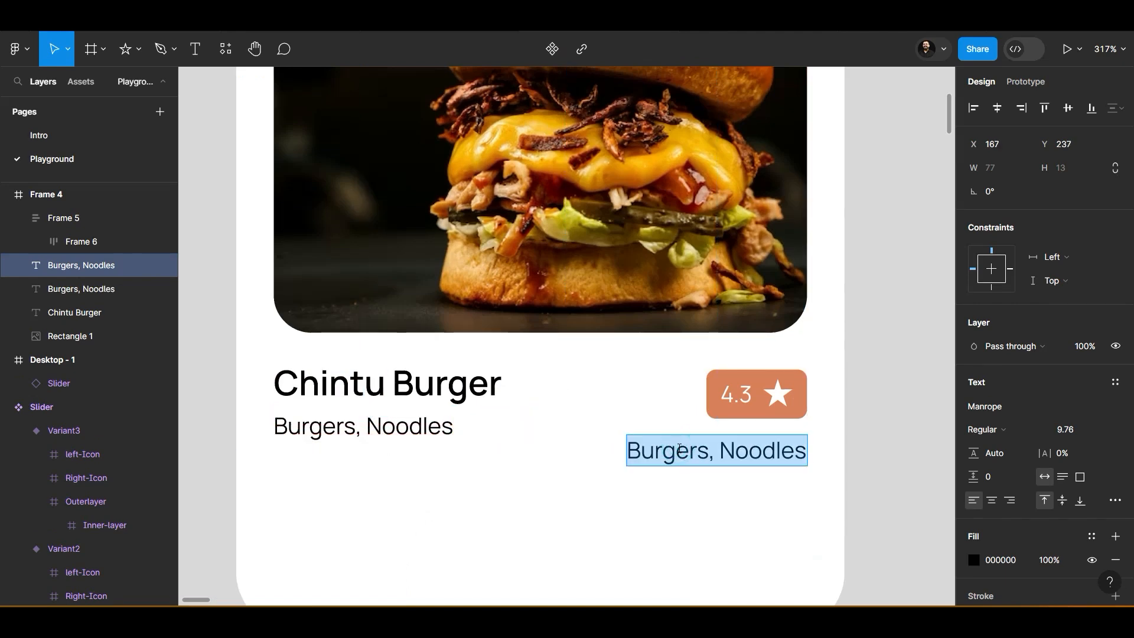
type("Rs. 200 for one")
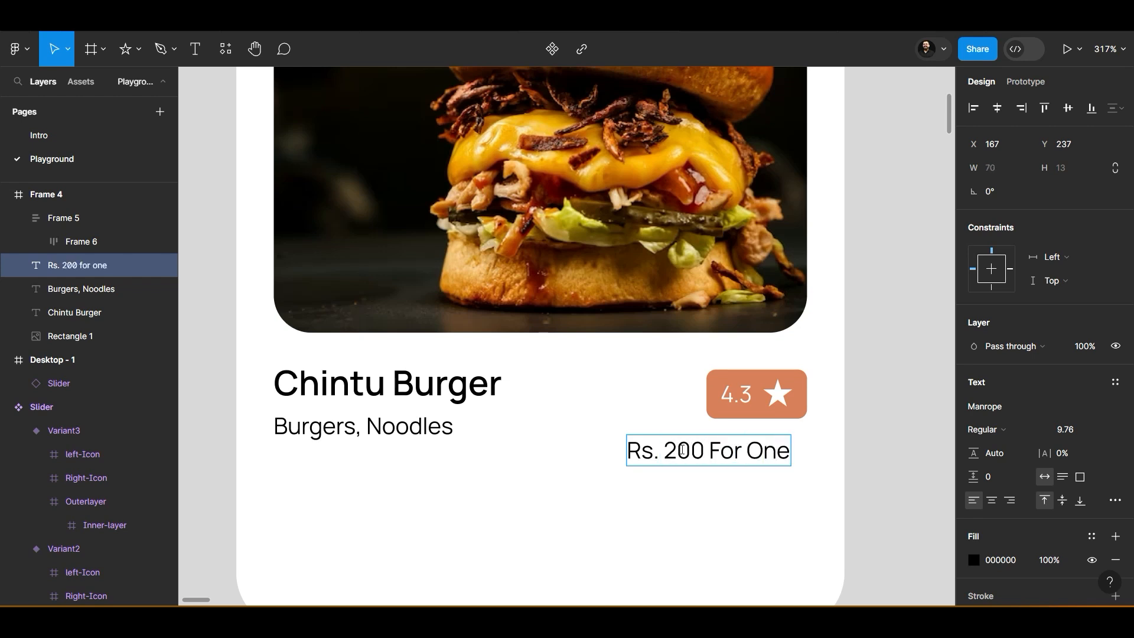
left_click(718, 501)
Set the font size of the "Rs. 200 for one" text to 6
left_click(1102, 429)
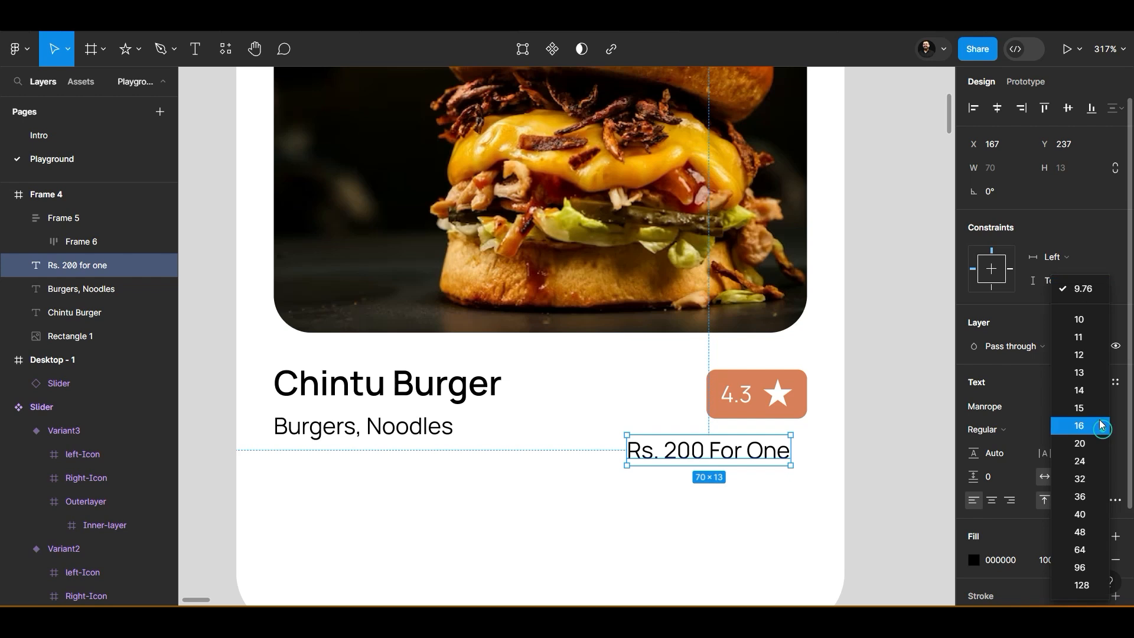
left_click(1011, 318)
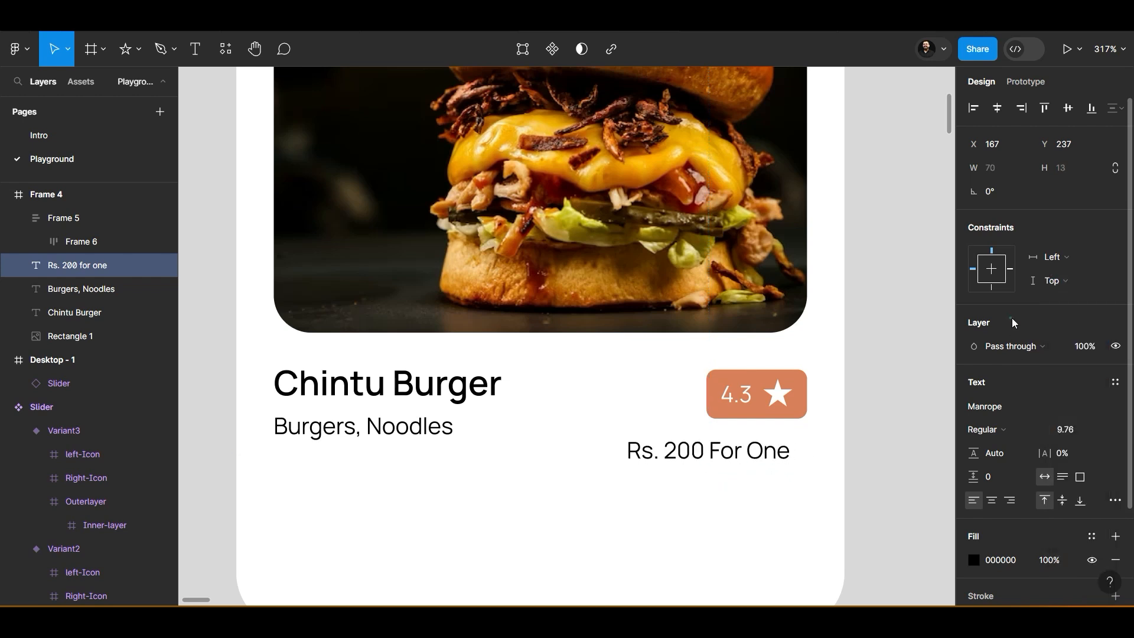
left_click(1068, 425)
type("6")
key("Return")
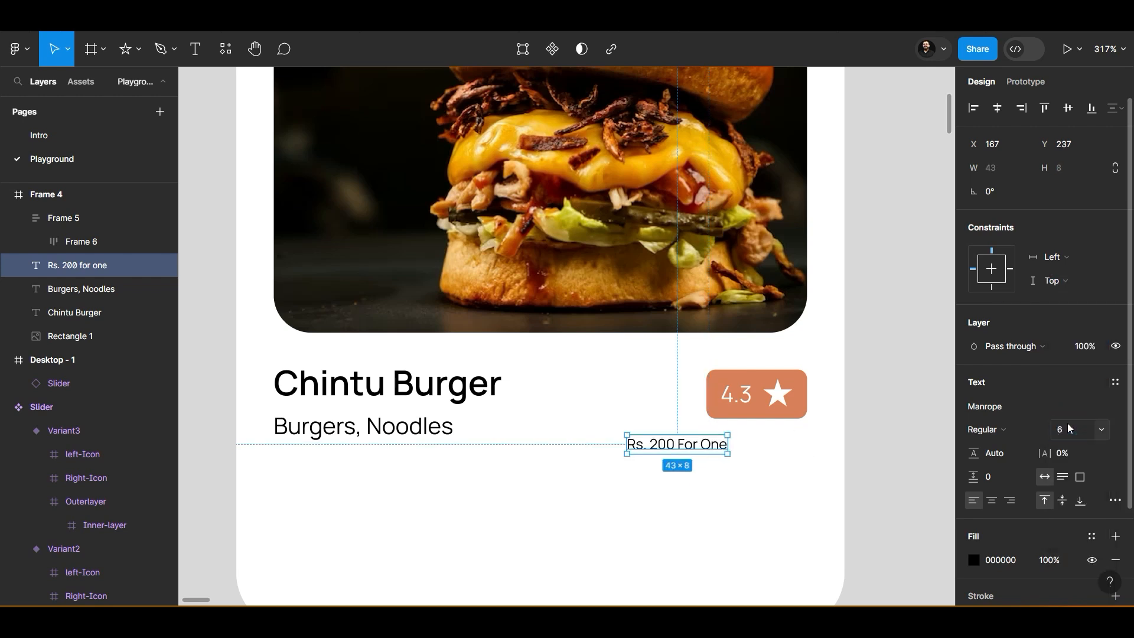
Right-align the price under the badge and duplicate it below as "24min", aligned to the same right edge
left_click_drag(698, 454, 768, 479)
double_click(767, 481)
type("24min")
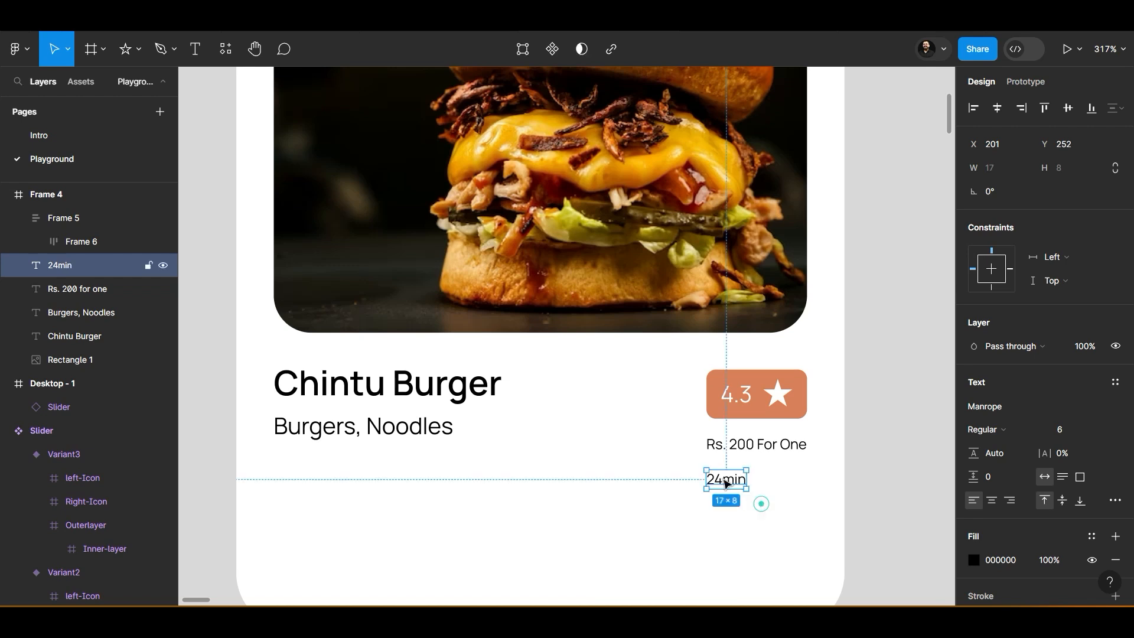
left_click_drag(728, 482, 789, 481)
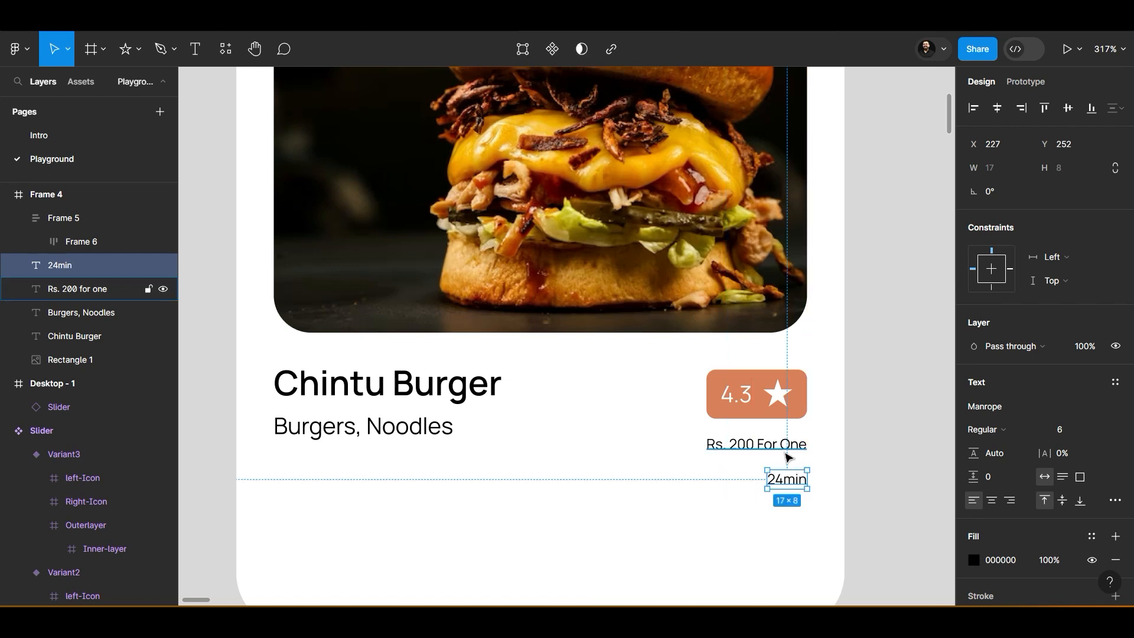
Set the font weight of the "24min" text to Medium
left_click(786, 454, "shift")
left_click(786, 483)
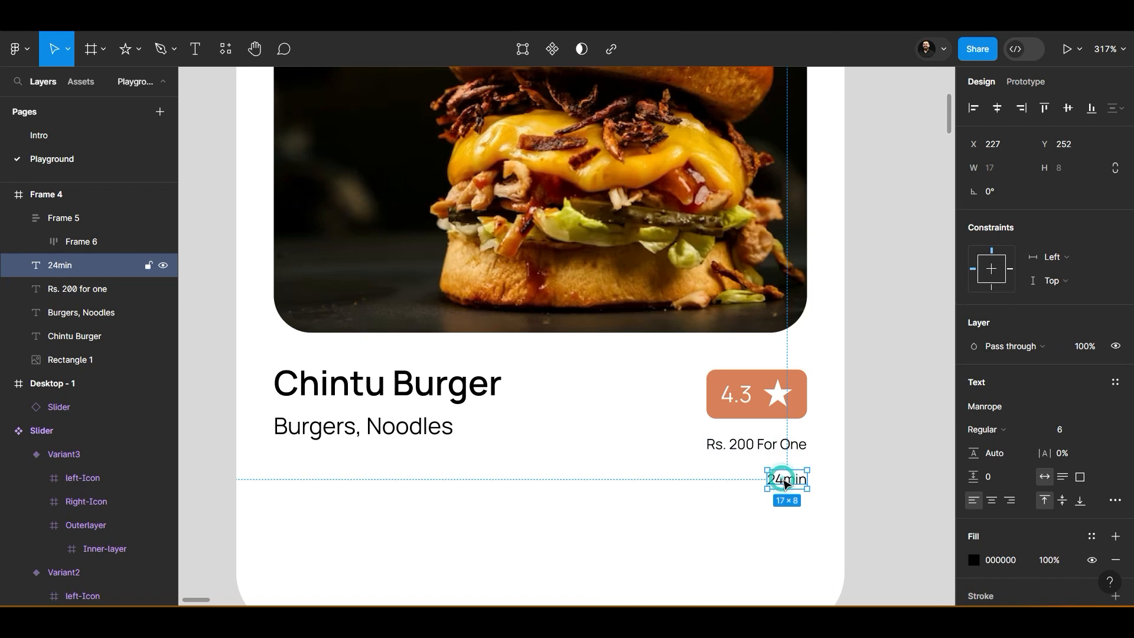
left_click(1012, 428)
left_click(1018, 450)
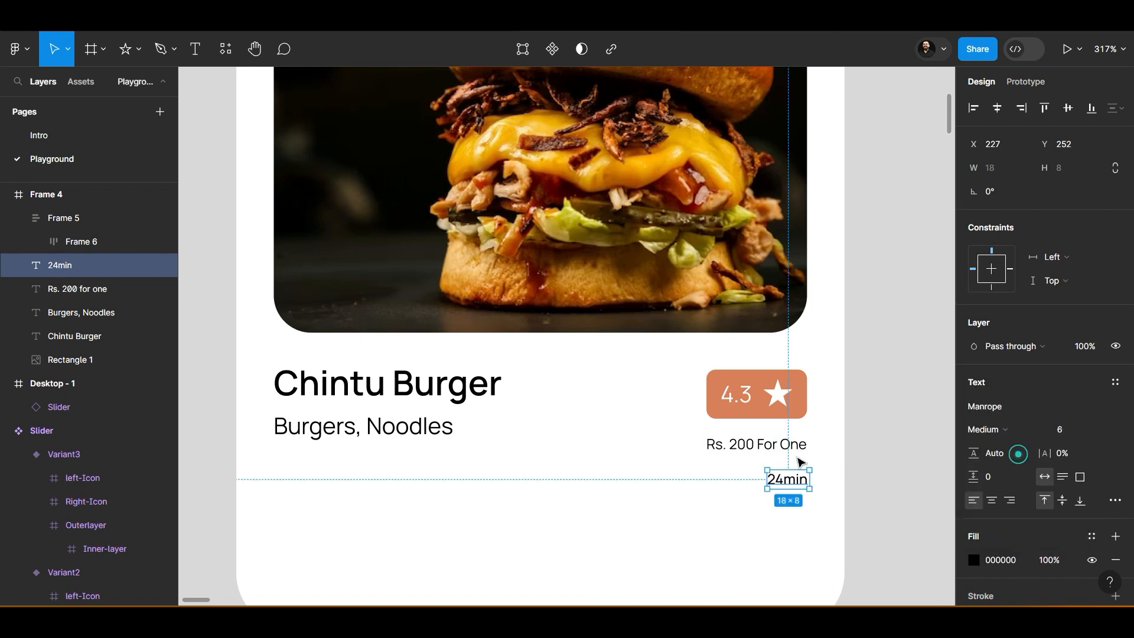
Reduce the vertical spacing between the "Rs. 200 for one" and "24min" texts to 4
left_click(785, 450, "shift")
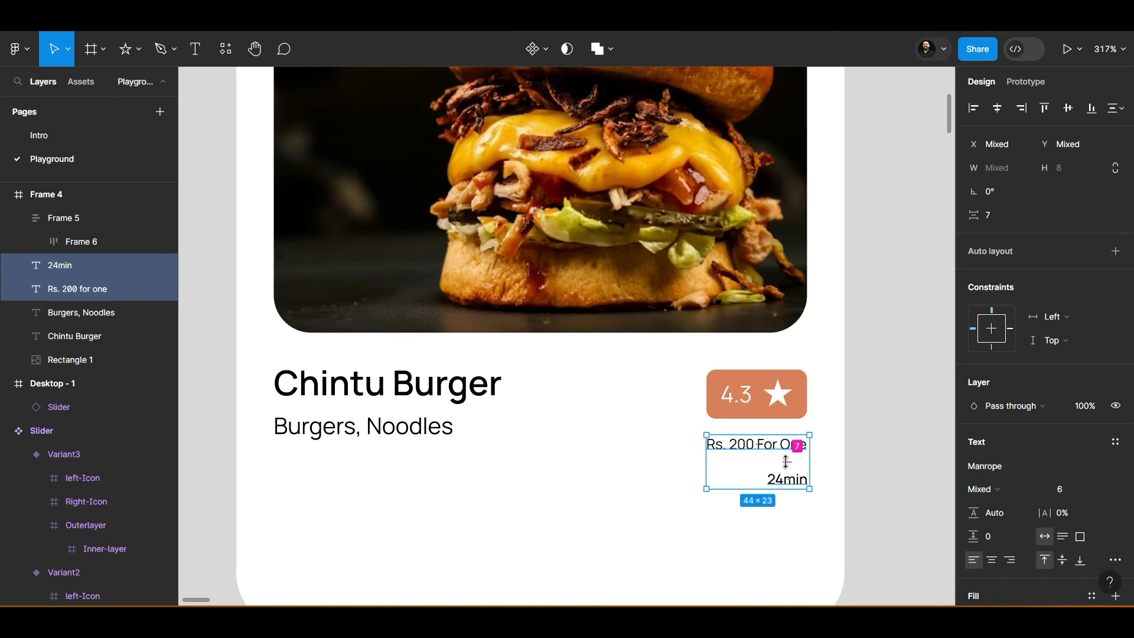
left_click_drag(786, 464, 786, 458)
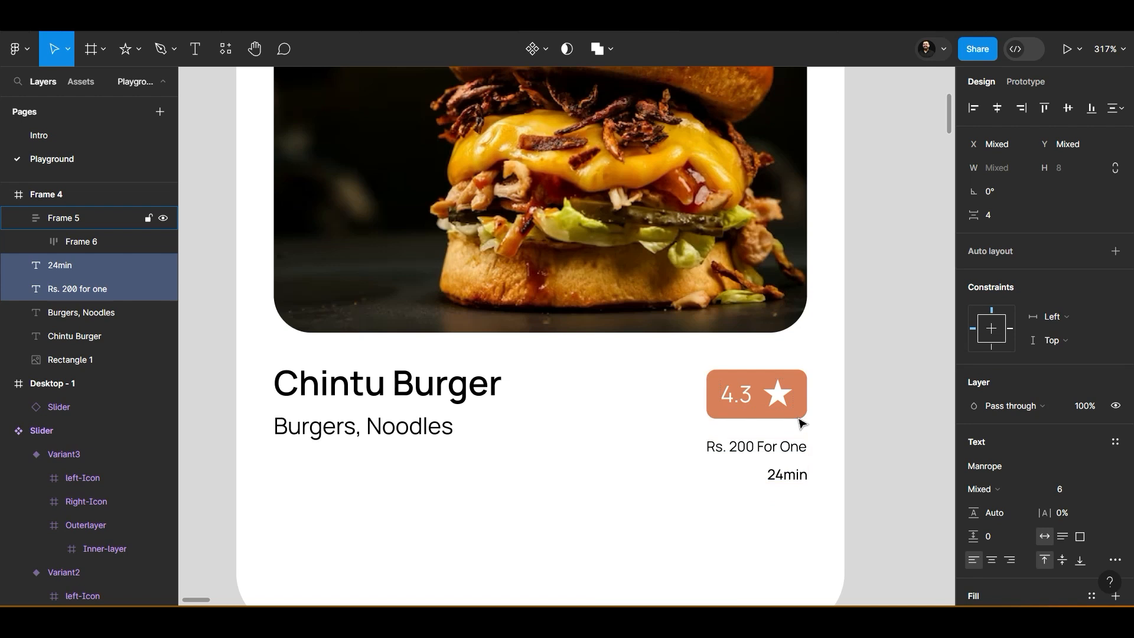
left_click(714, 498)
Draw a horizontal divider line 228 wide below the "24min" text, spanning the full width of the burger image
scroll(845, 474, "down", 5)
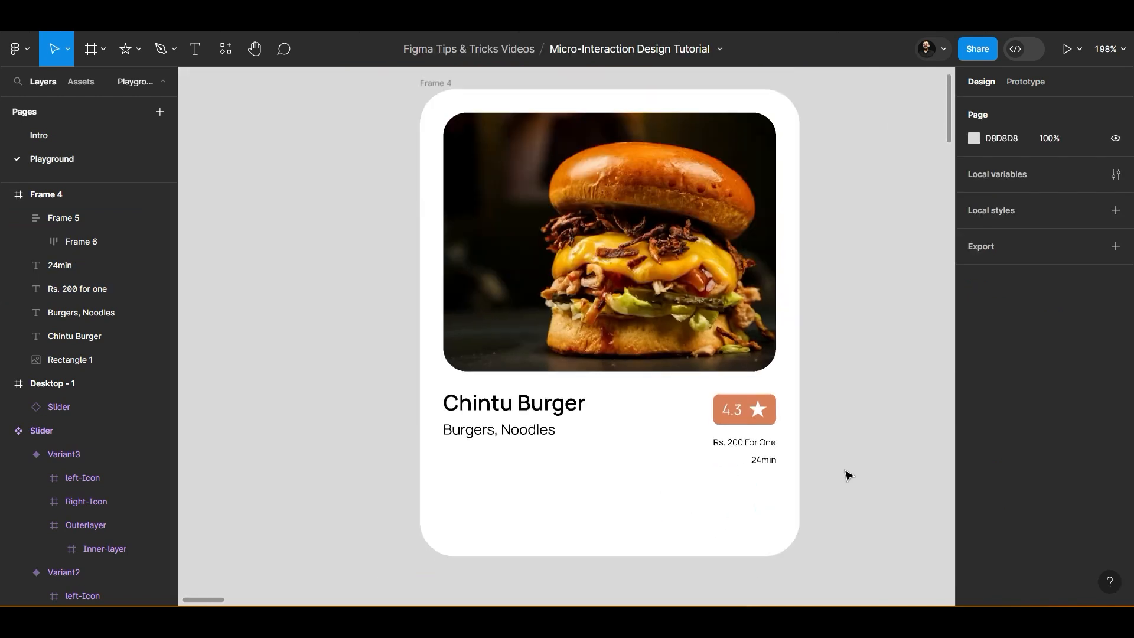
key("alt+Tab")
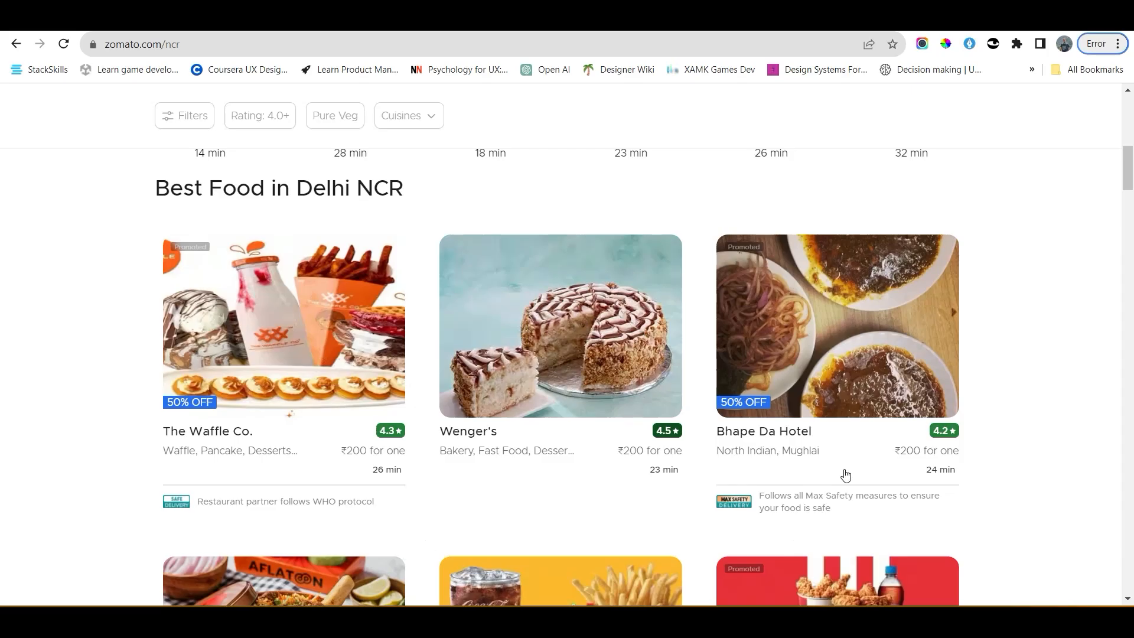
key("alt+Tab")
left_click(108, 52)
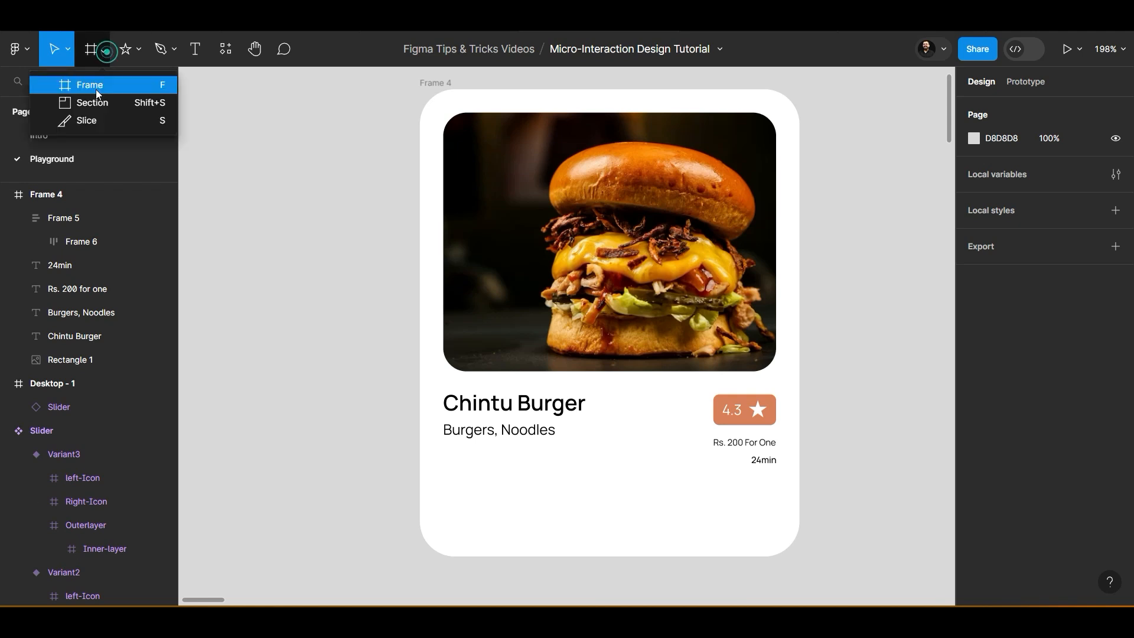
left_click(136, 49)
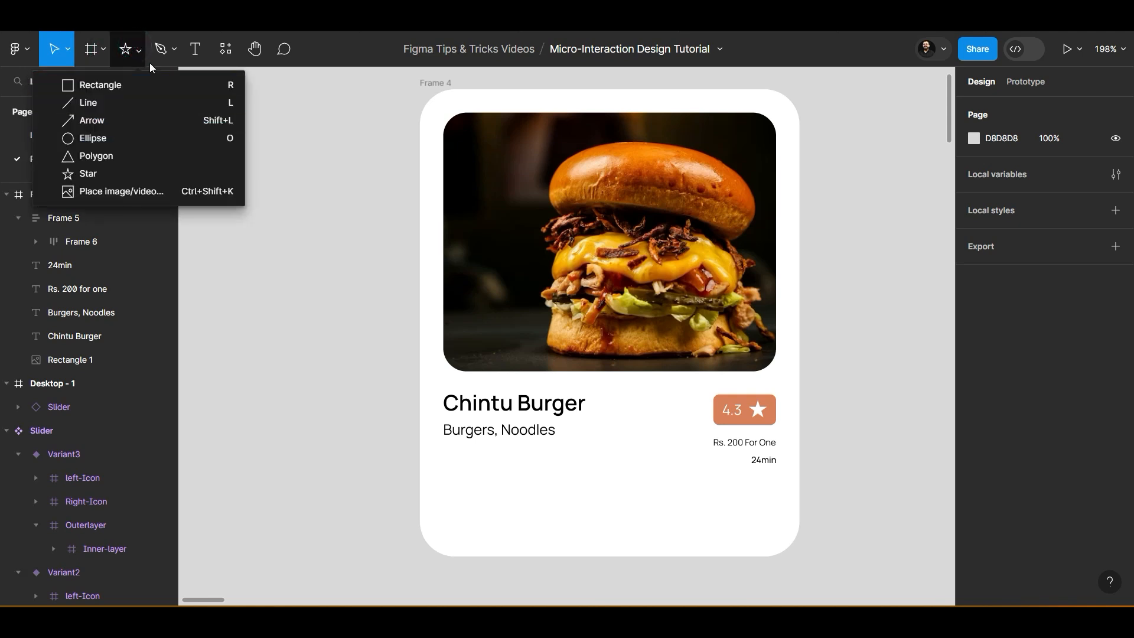
left_click(168, 49)
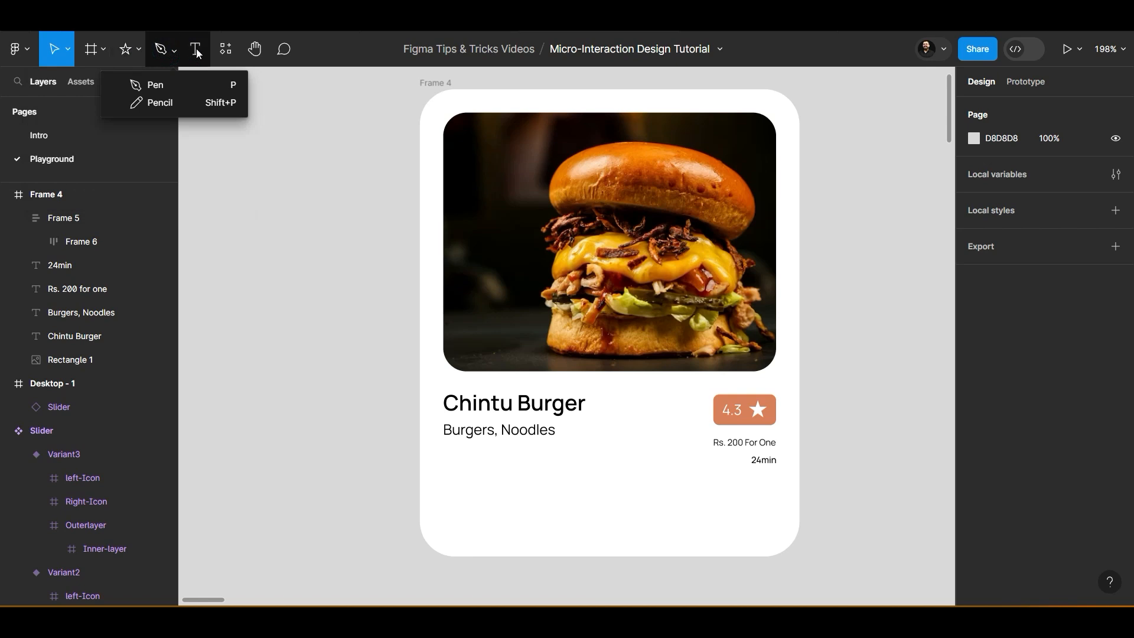
left_click(104, 49)
left_click(138, 49)
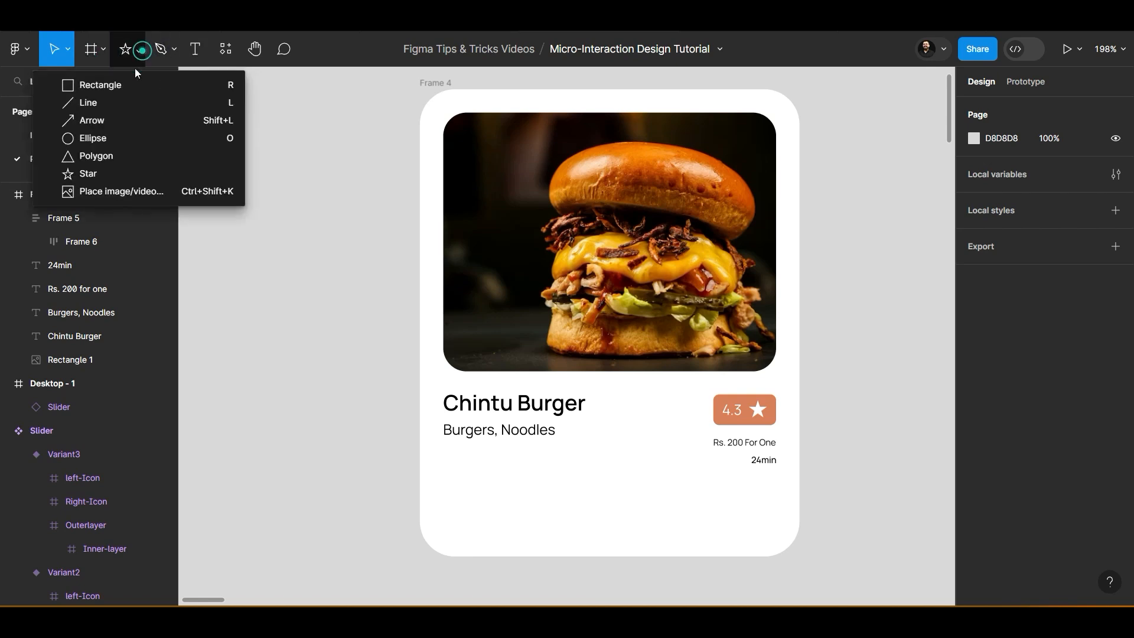
left_click(80, 104)
left_click_drag(450, 488, 776, 513)
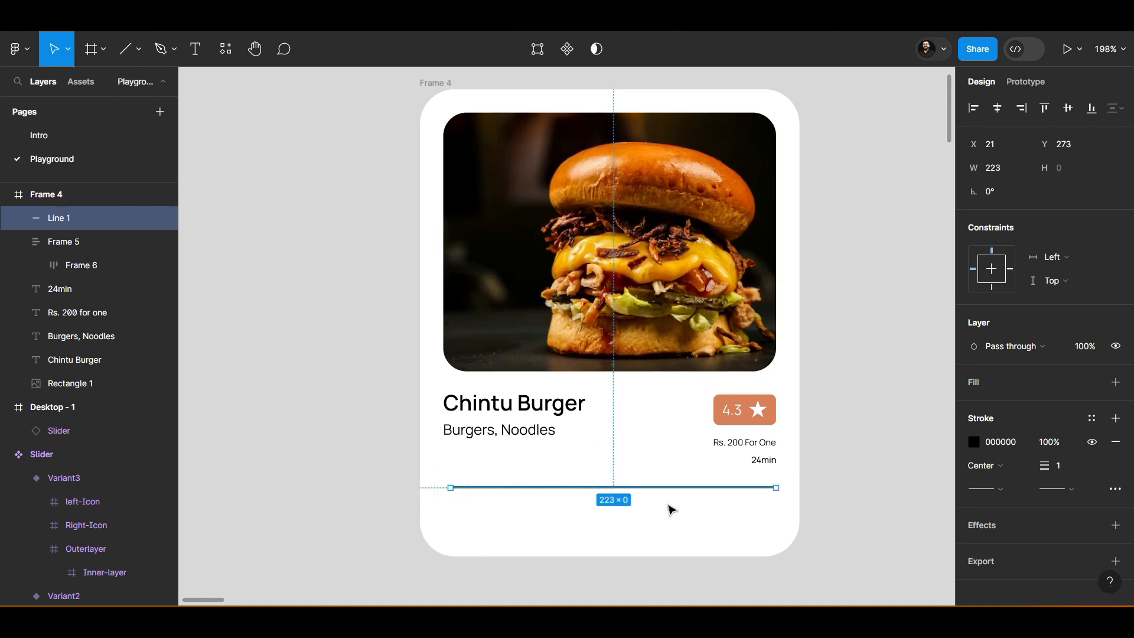
left_click_drag(450, 487, 443, 487)
Set the divider line's stroke opacity to 60%
left_click(1041, 442)
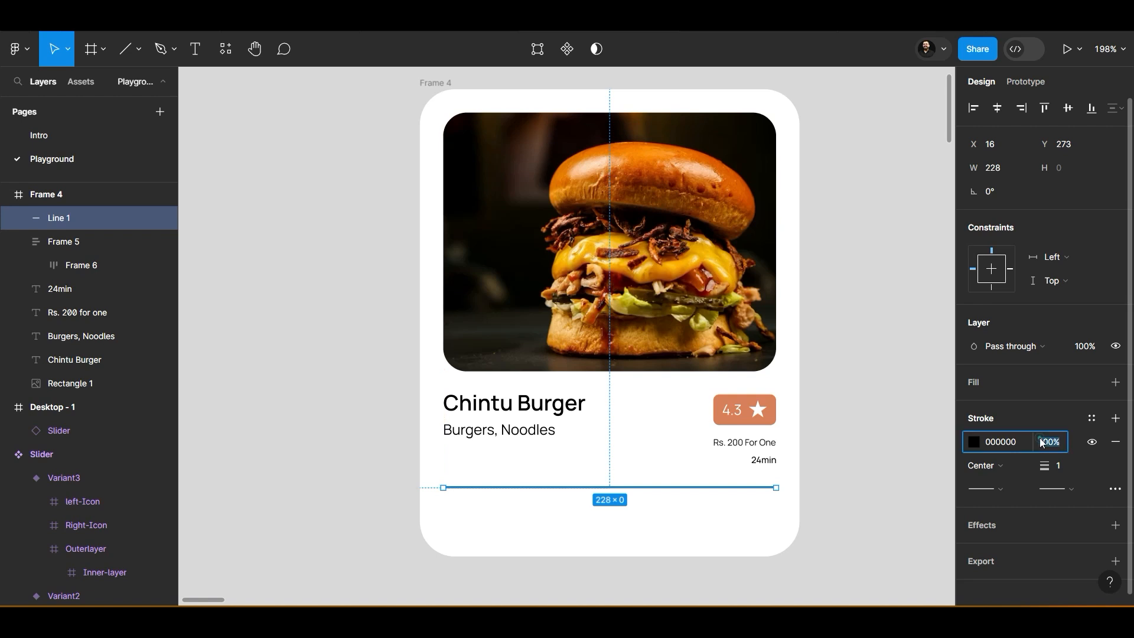
key("Return")
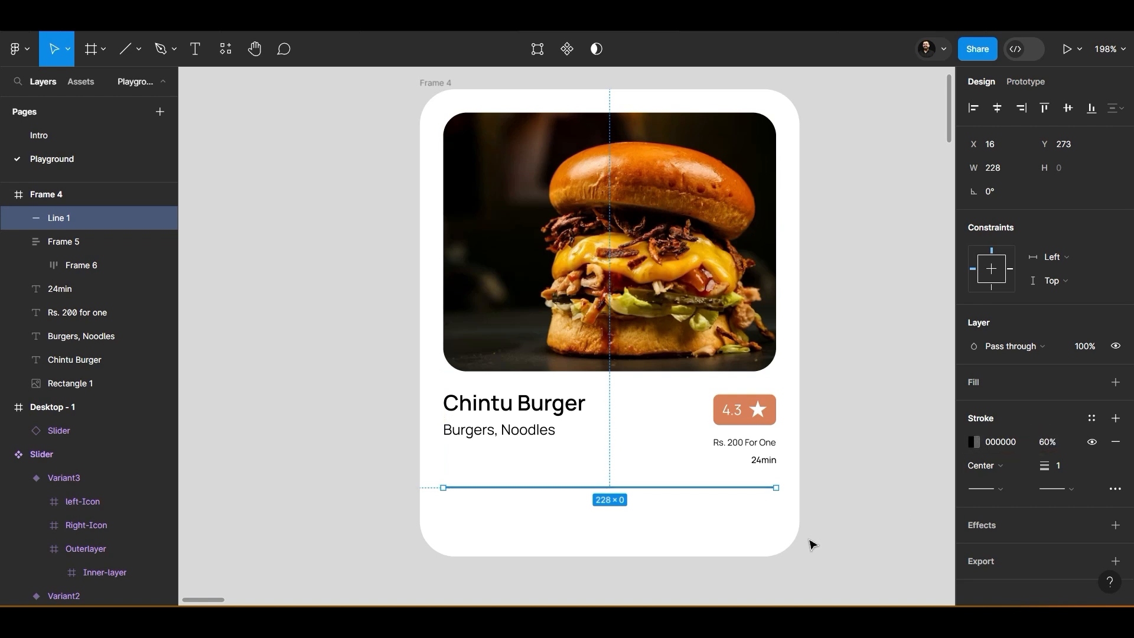
left_click(698, 550)
left_click_drag(711, 509, 667, 484)
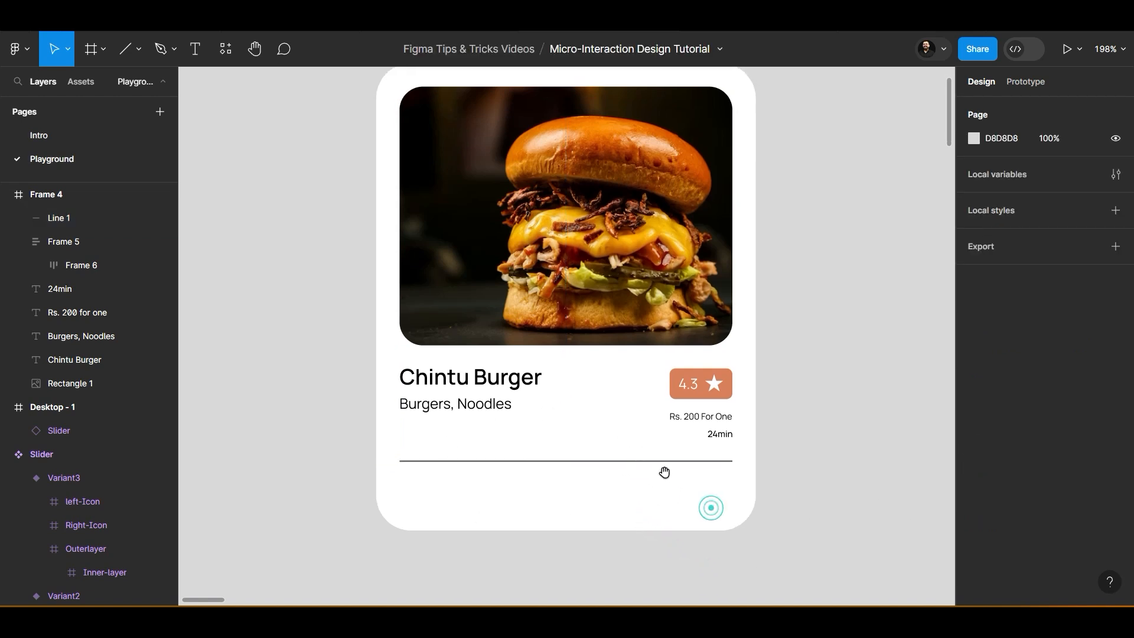
Set the divider line's stroke opacity to 40% and its stroke thickness to 0.6
left_click(666, 467)
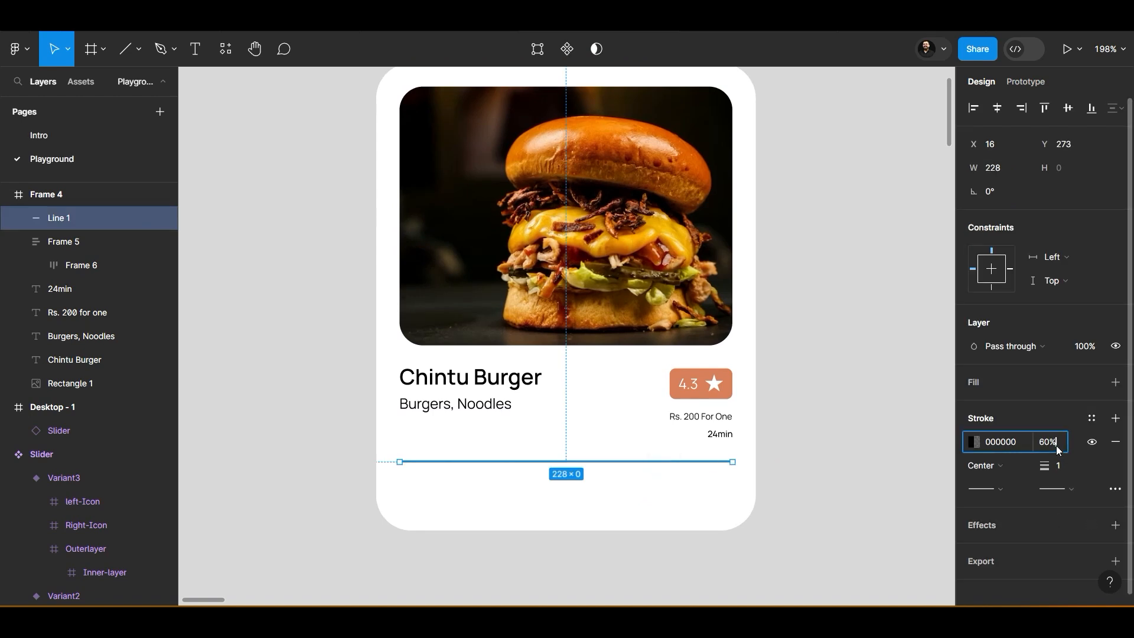
key("Return")
key("Return")
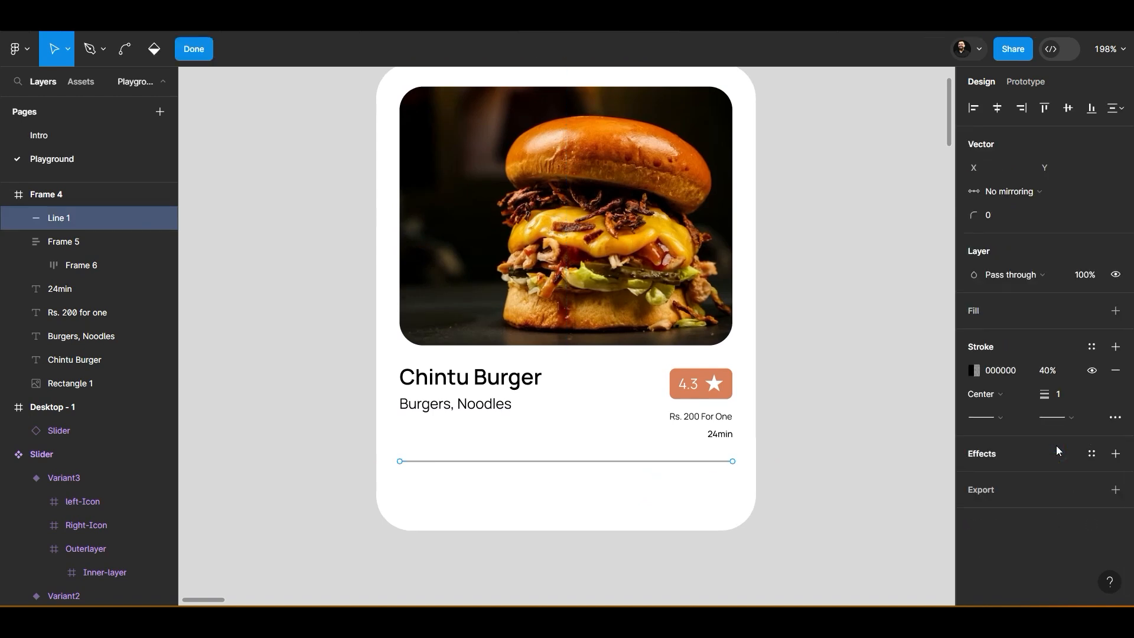
left_click(1057, 388)
type("0.6")
key("Return")
left_click_drag(672, 493, 651, 491)
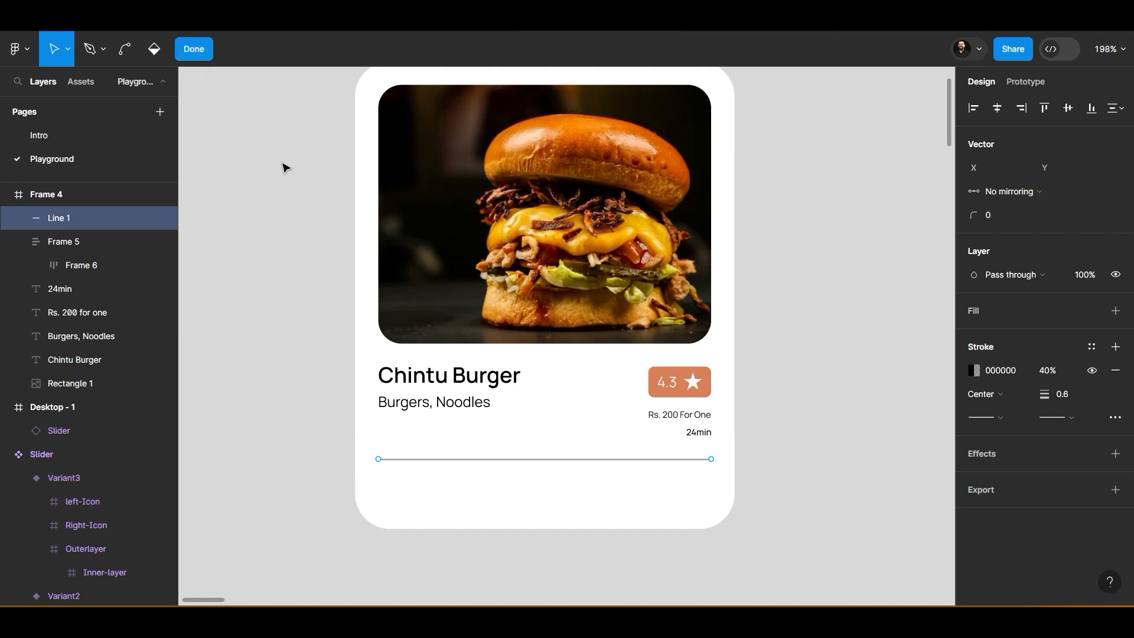
key("Escape")
key("Escape")
Duplicate the "Rs. 200 for one" text below the divider and change the copy to "This Assured By Zomato And ISO Certified"
left_click_drag(620, 503, 634, 503)
left_click_drag(686, 415, 521, 481, "alt")
double_click(521, 479)
type("This Assured By Zomato And ISO Certified")
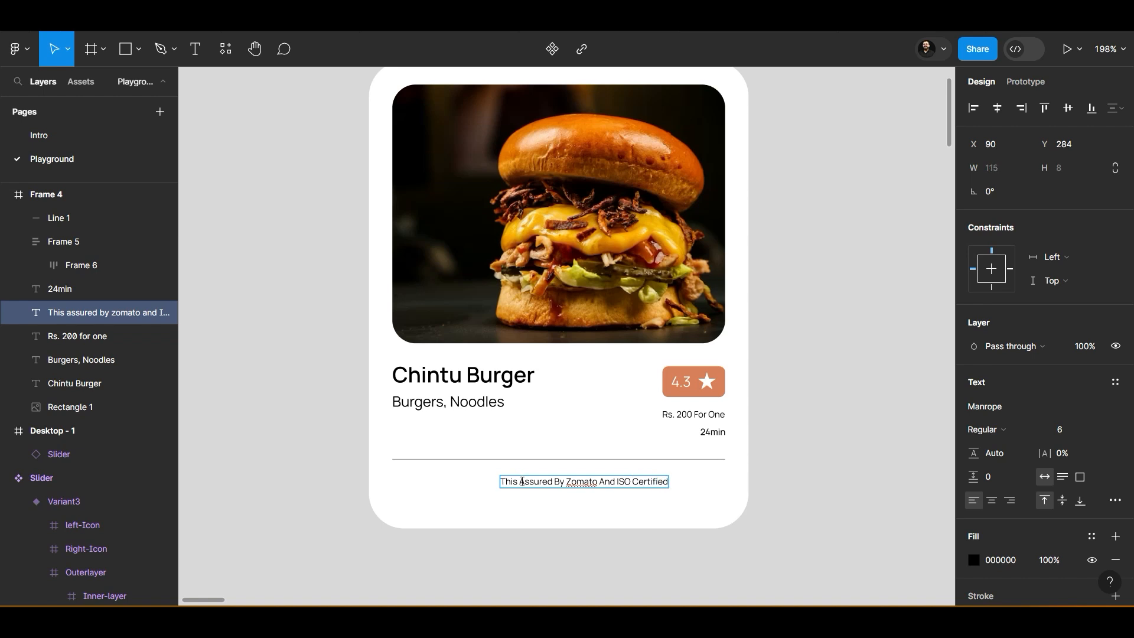
key("Escape")
Set the assurance text's font size to 10 and centre it horizontally in the card below the divider
left_click(1103, 427)
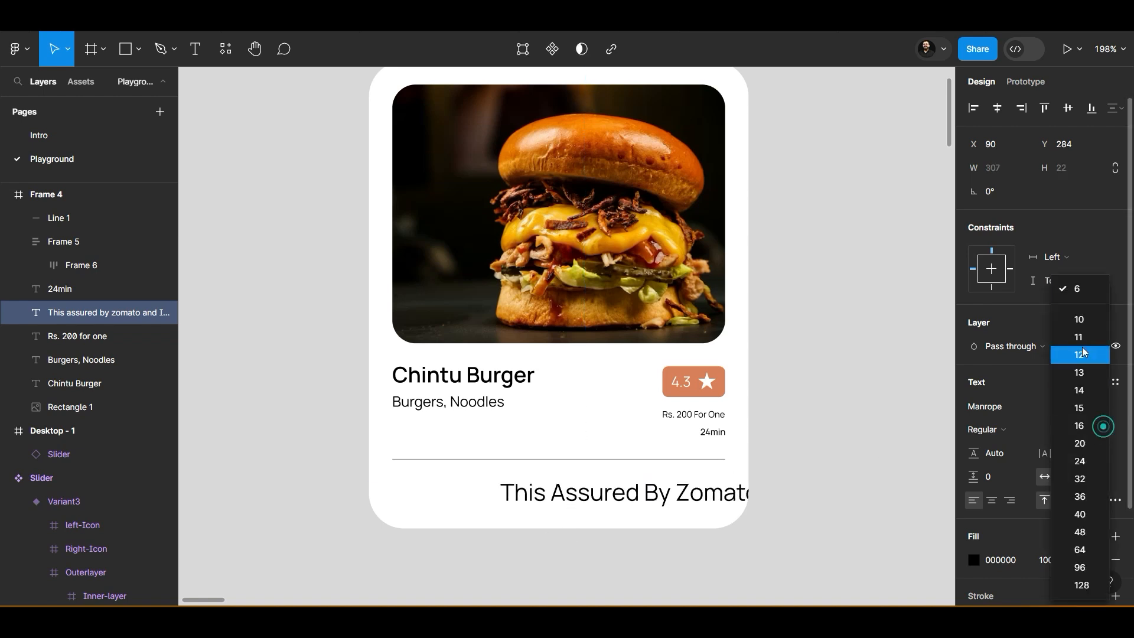
left_click(1085, 326)
left_click_drag(605, 503, 631, 491)
left_click(996, 108)
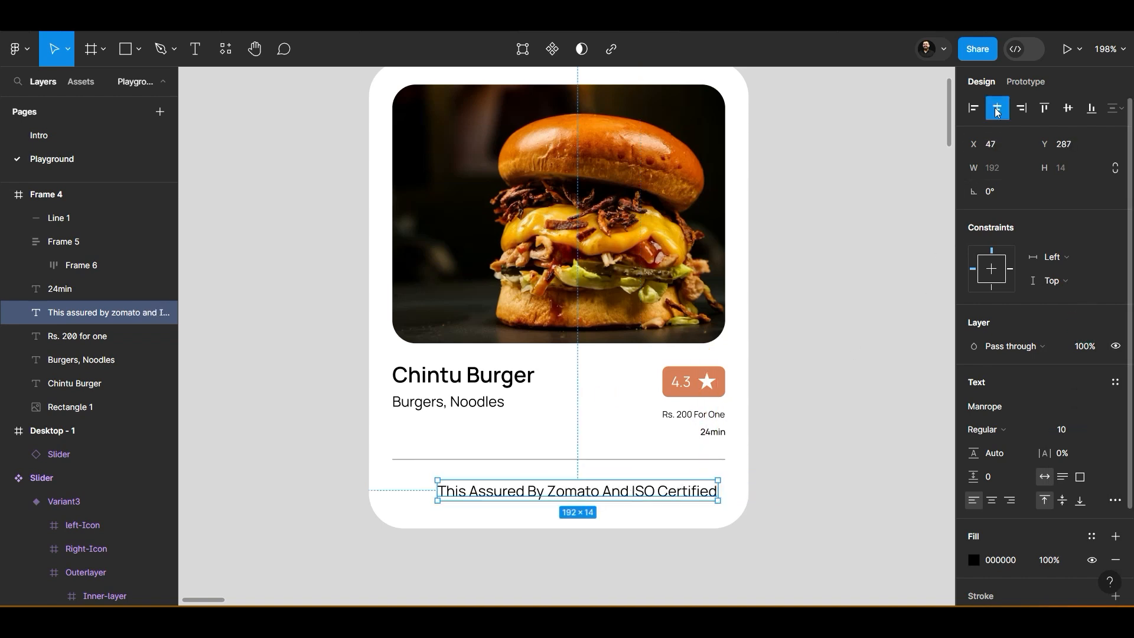
left_click(848, 398)
scroll(848, 395, "down", 2)
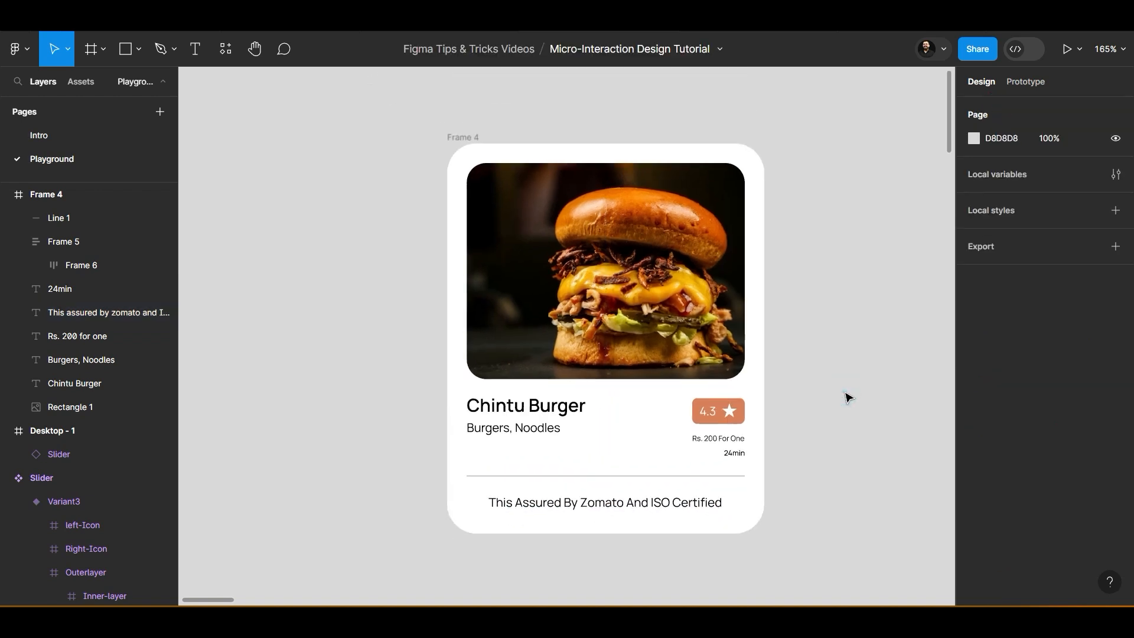
Rename the burger card frame as "Restraurant-card"
left_click_drag(845, 389, 635, 405)
left_click(249, 152)
type("Restraurant-card")
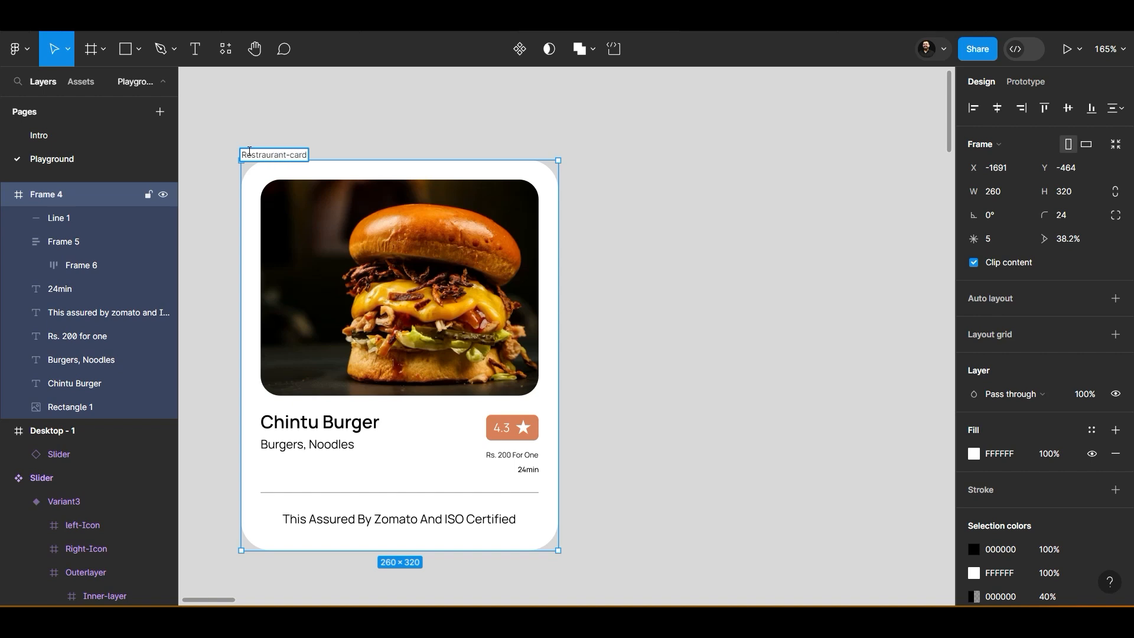
left_click(293, 127)
Convert the Restraurant-card frame into a component and add a second variant to it
scroll(293, 128, "down", 2)
left_click(277, 149)
left_click(519, 48)
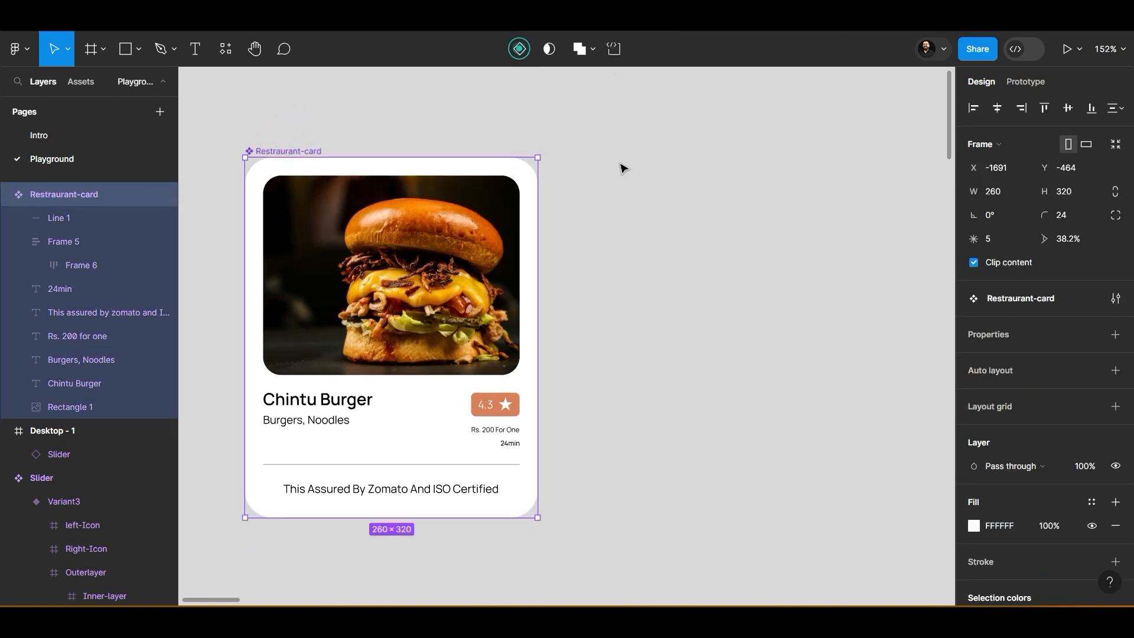
scroll(654, 234, "down", 1)
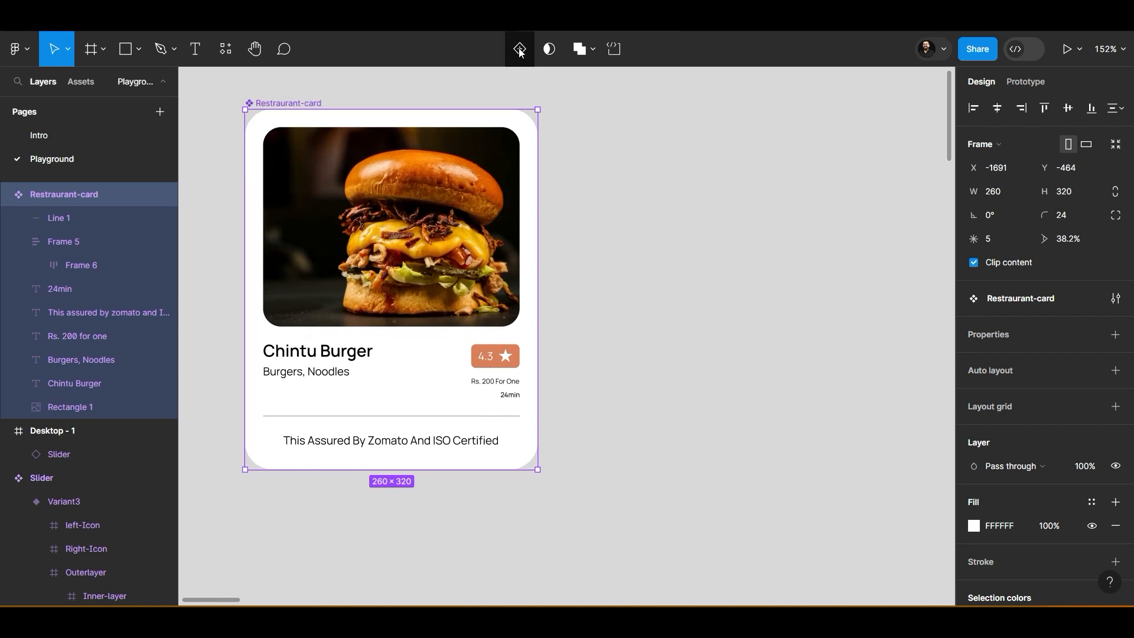
left_click(520, 49)
Add a drop shadow to the second card variant with Y offset 0 and blur 16
scroll(1016, 414, "down", 6)
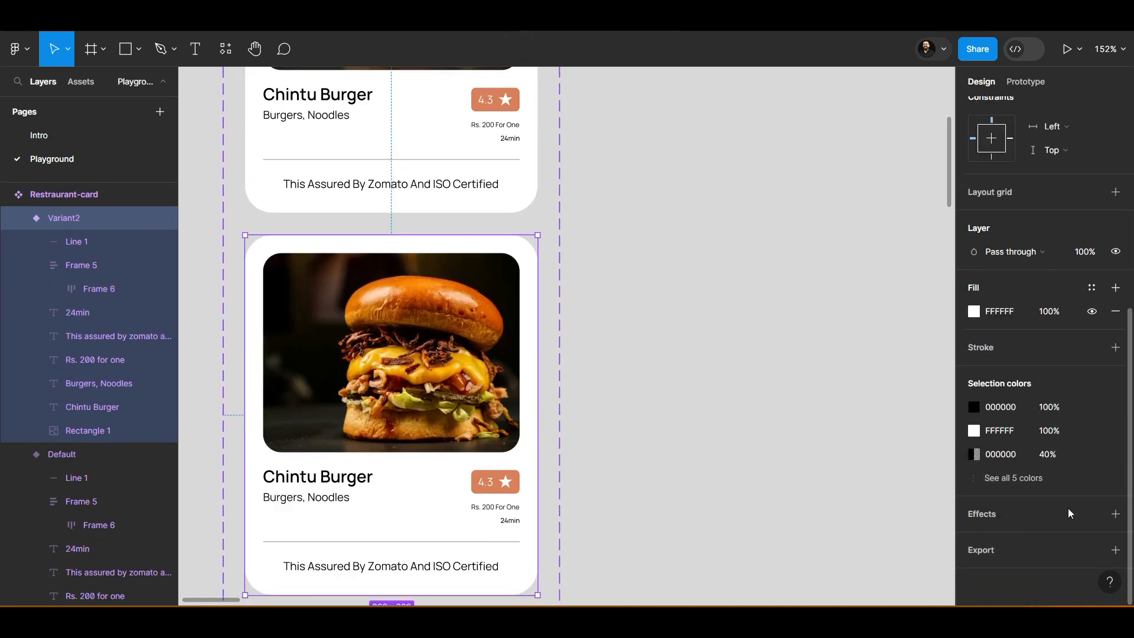
left_click(1120, 514)
left_click(973, 538)
left_click(826, 558)
type("0")
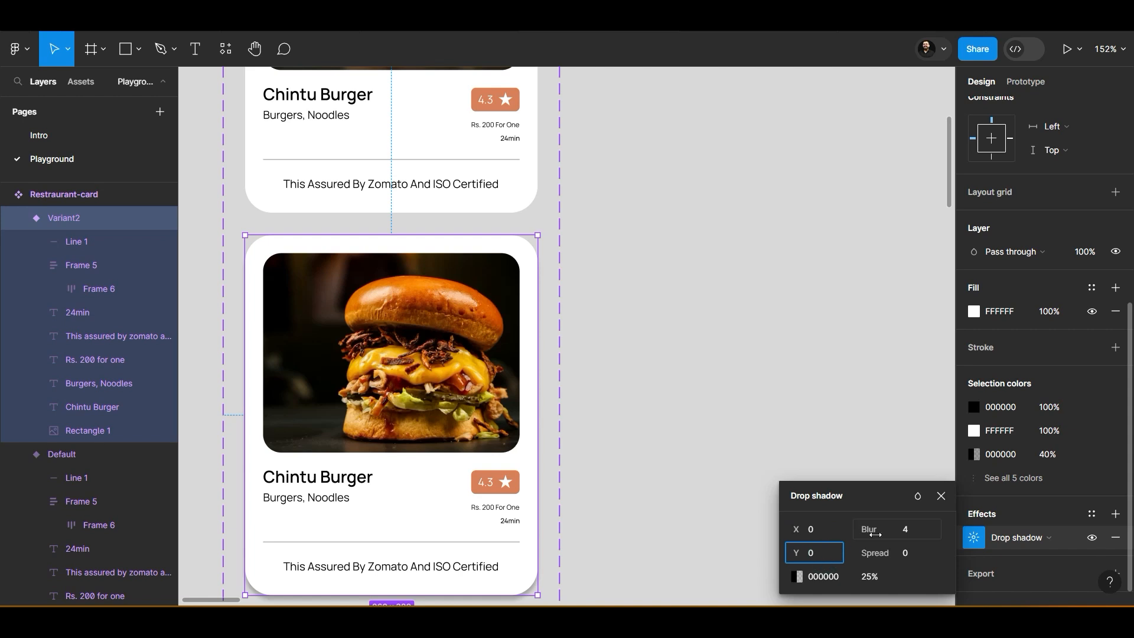
left_click(905, 535)
type("16")
key("Return")
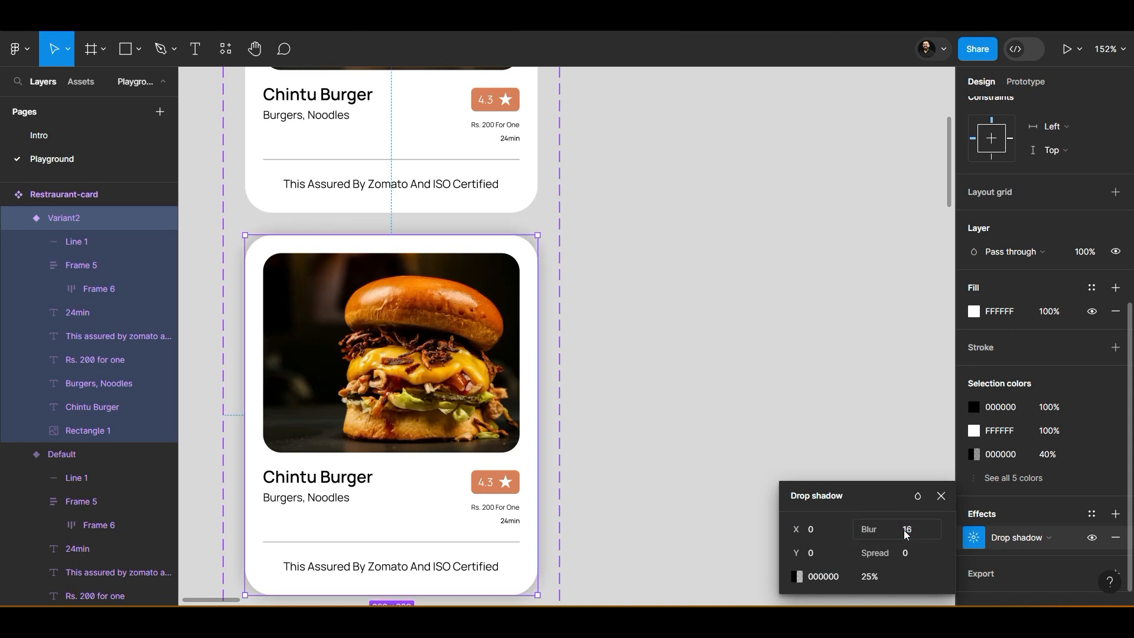
left_click(941, 496)
Give the Default card variant a While hovering interaction that changes it to Variant2
scroll(709, 418, "down", 3)
left_click(702, 414)
left_click_drag(690, 417, 660, 428)
scroll(660, 427, "right", 5)
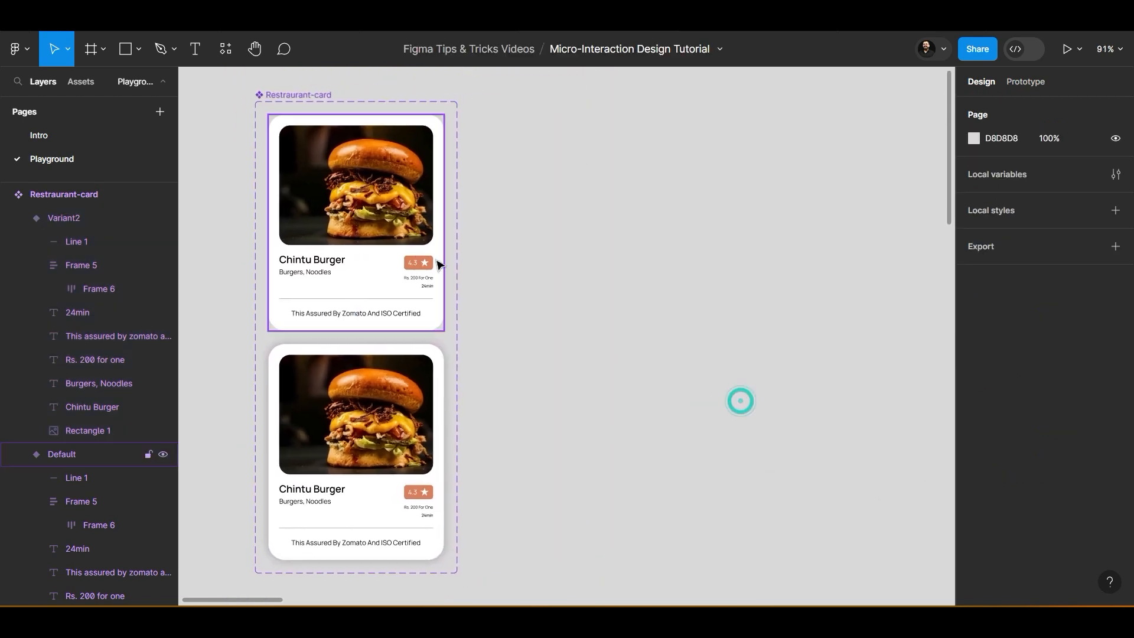
left_click(437, 263)
left_click(1044, 88)
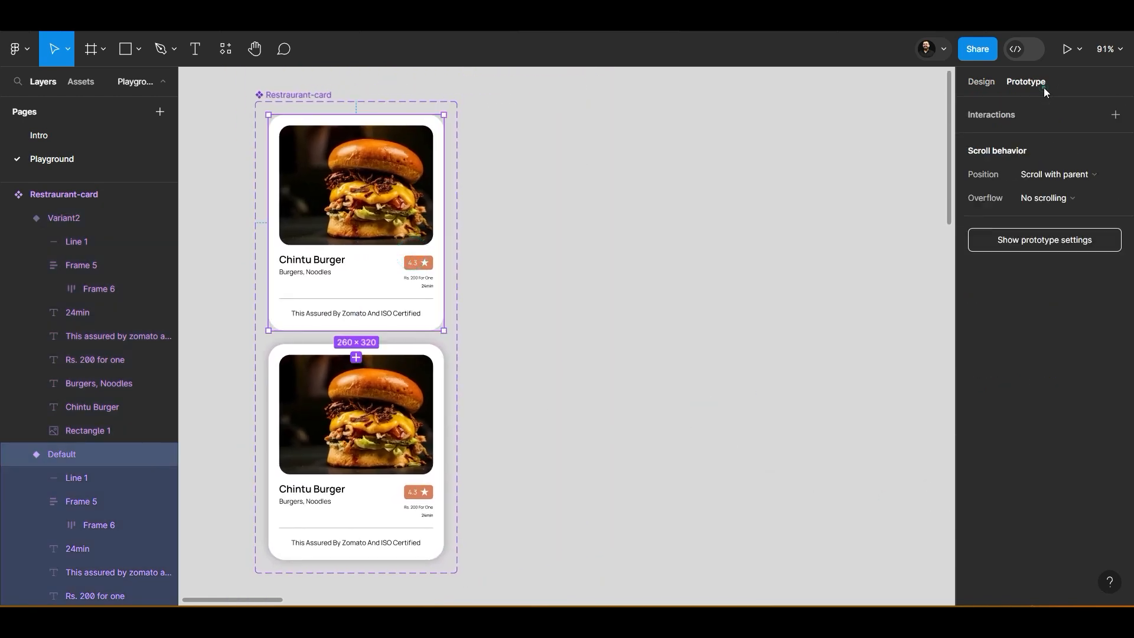
left_click(1115, 114)
left_click(833, 137)
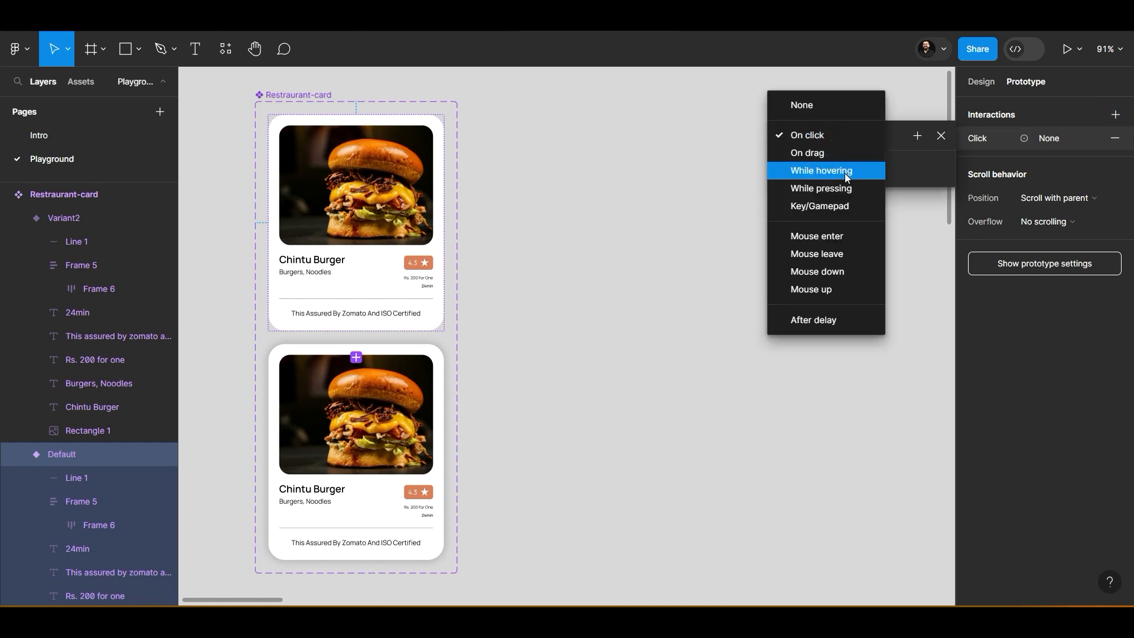
left_click(845, 172)
left_click(861, 169)
left_click(870, 220)
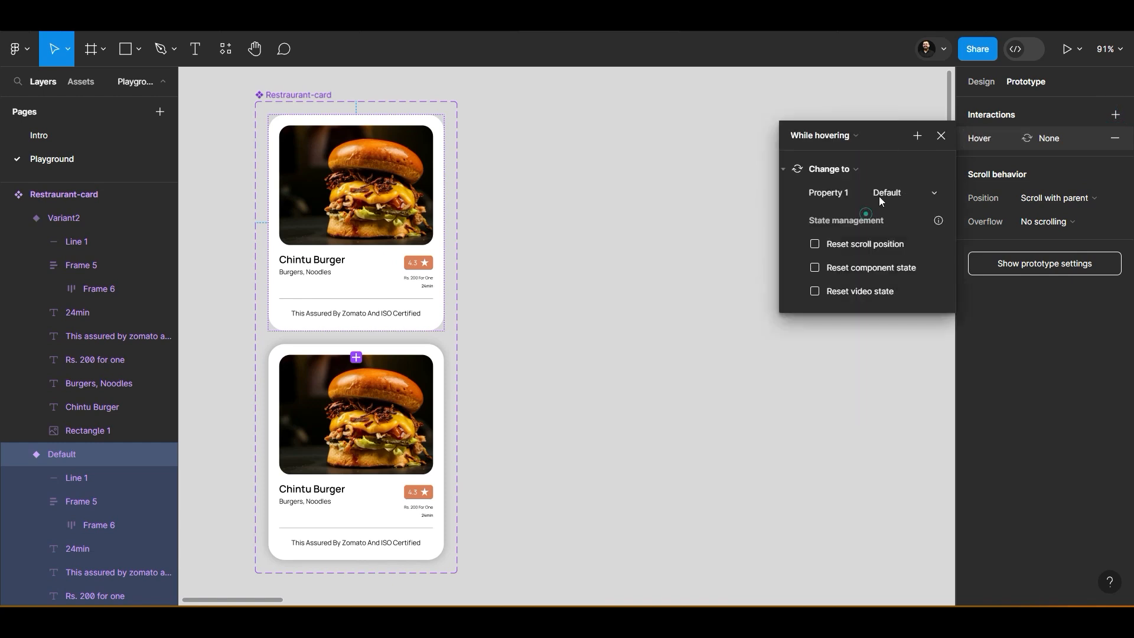
left_click(902, 191)
left_click(919, 214)
left_click(673, 279)
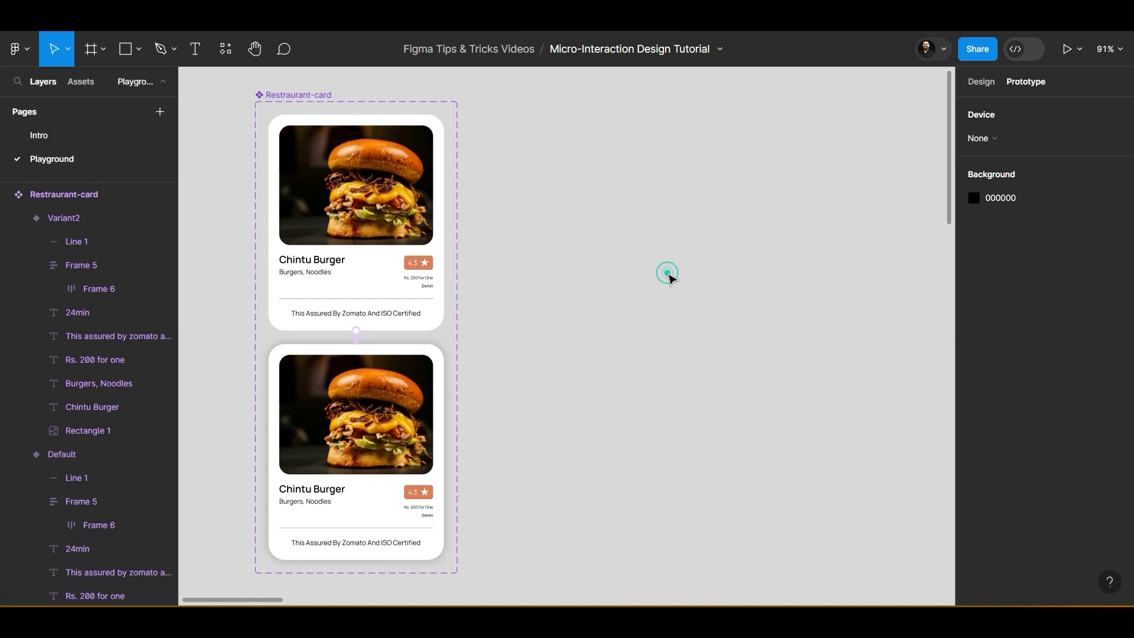
Place an instance of the Restraurant-card component below the Filter button in the green iPhone frame
scroll(689, 265, "down", 5)
scroll(689, 263, "up", 3)
left_click_drag(369, 218, 584, 214)
left_click(706, 306)
left_click_drag(712, 308, 349, 305)
scroll(398, 334, "down", 5)
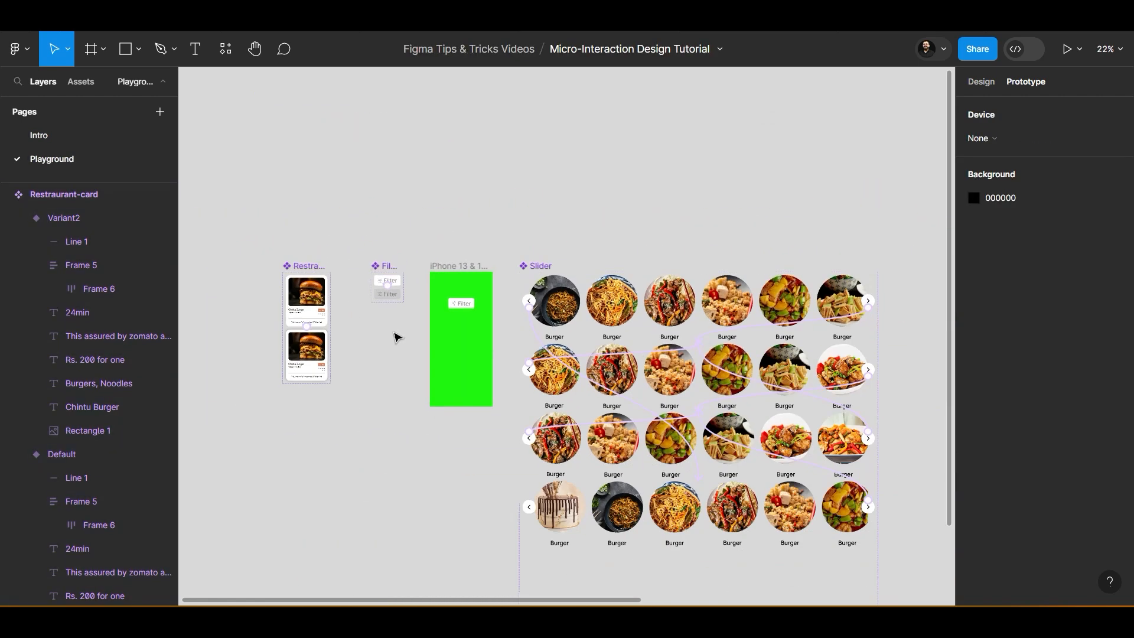
scroll(400, 343, "up", 2)
scroll(407, 378, "up", 3)
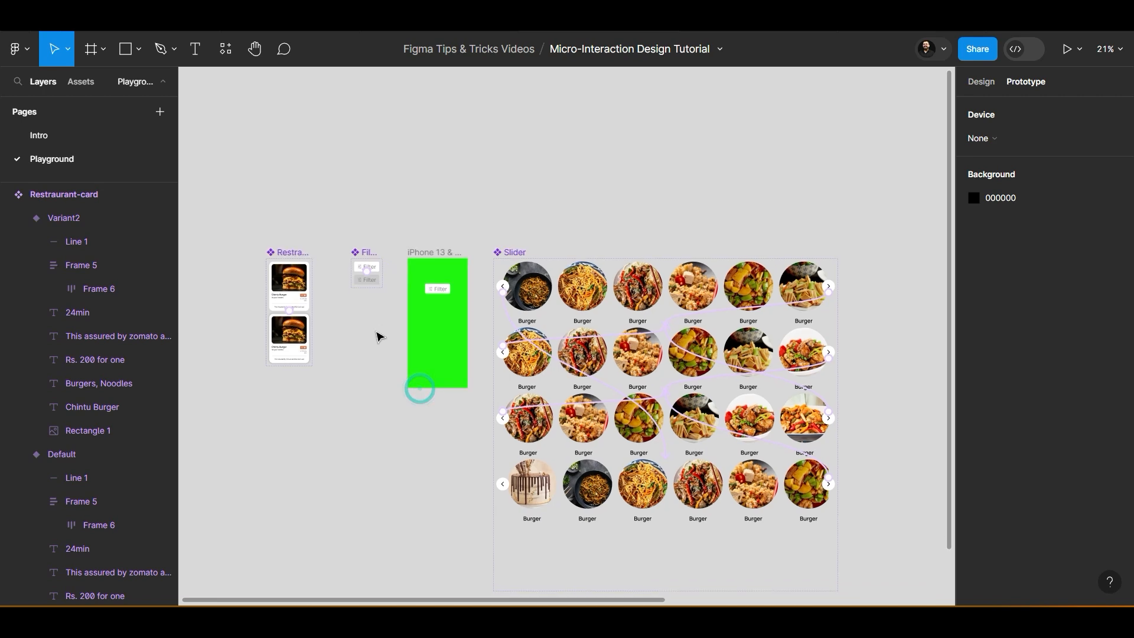
left_click(74, 82)
left_click_drag(121, 213, 411, 344)
scroll(423, 358, "up", 4)
scroll(469, 194, "up", 2)
Preview the iPhone 13 & 14 - 1 frame to test the card's hover effect, and close the preview
left_click(344, 153)
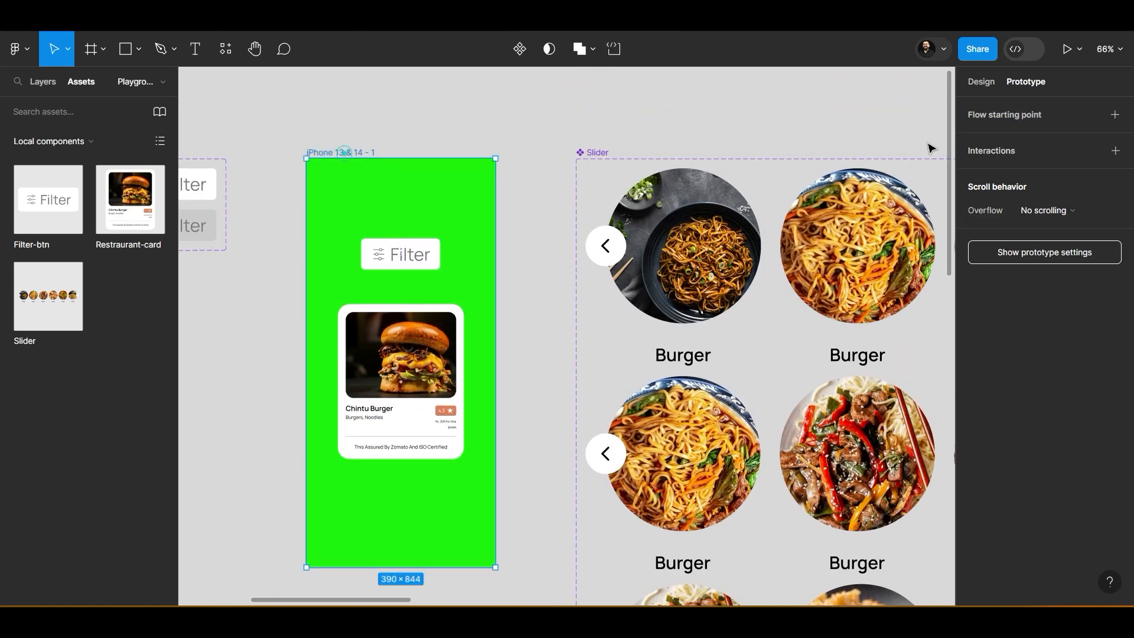
left_click(991, 84)
left_click(1079, 49)
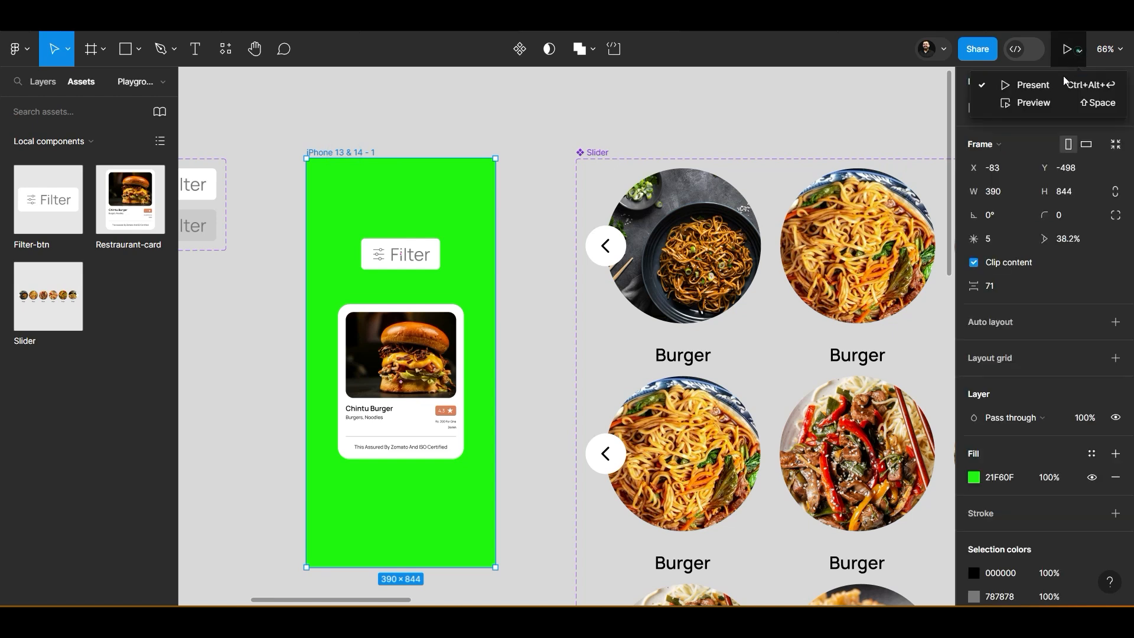
left_click(1030, 104)
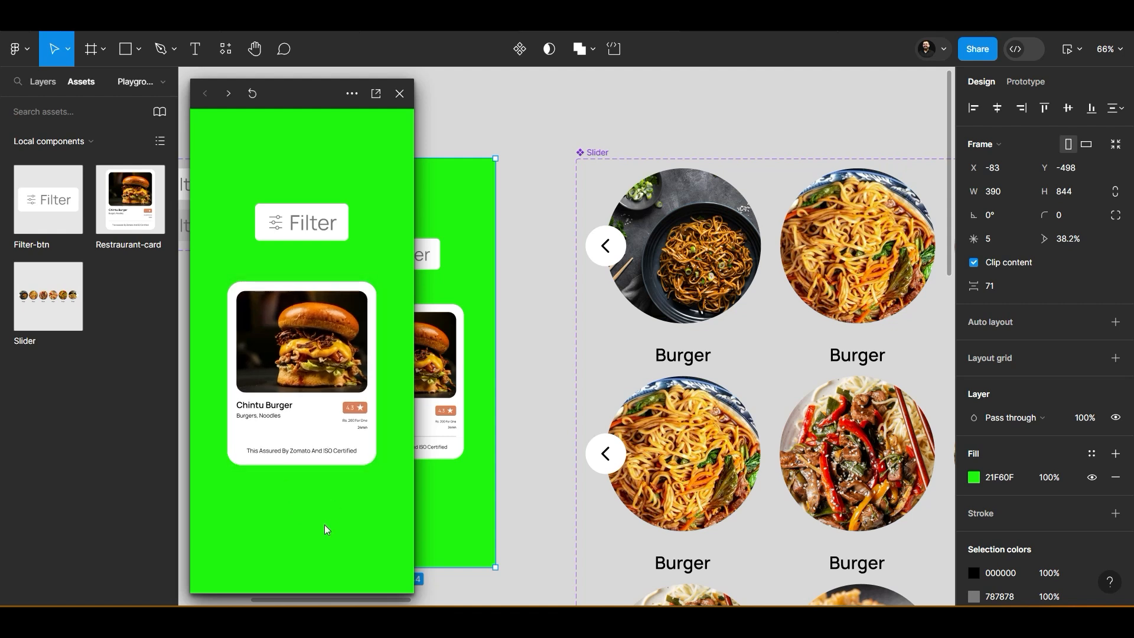
left_click(569, 387)
scroll(570, 384, "down", 10)
left_click_drag(498, 418, 610, 423)
left_click(410, 90)
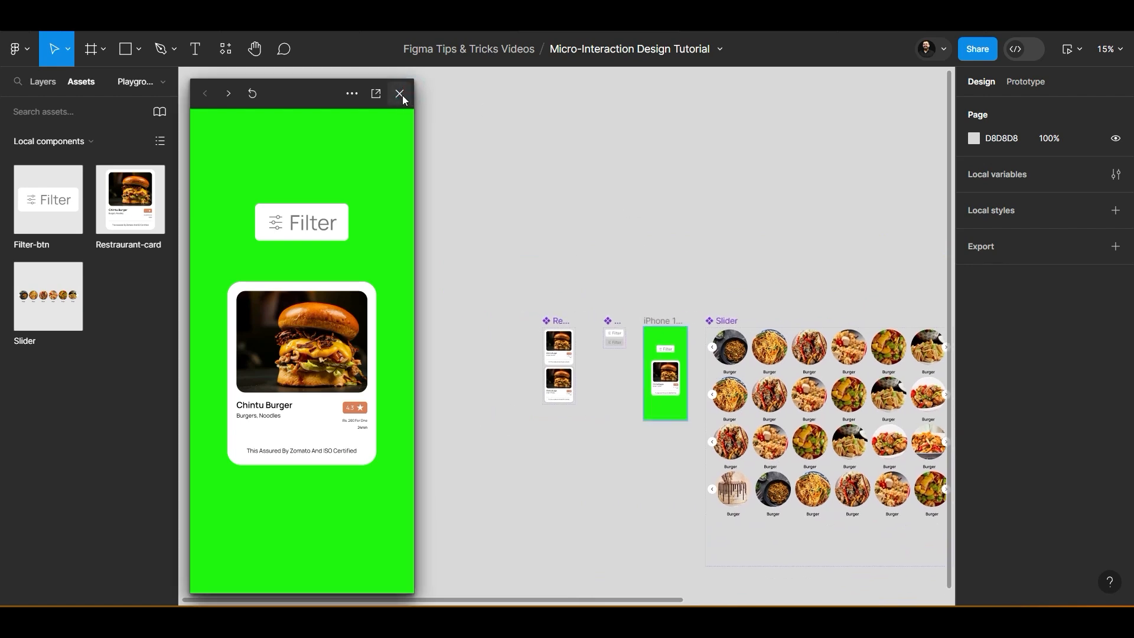
scroll(578, 357, "up", 10)
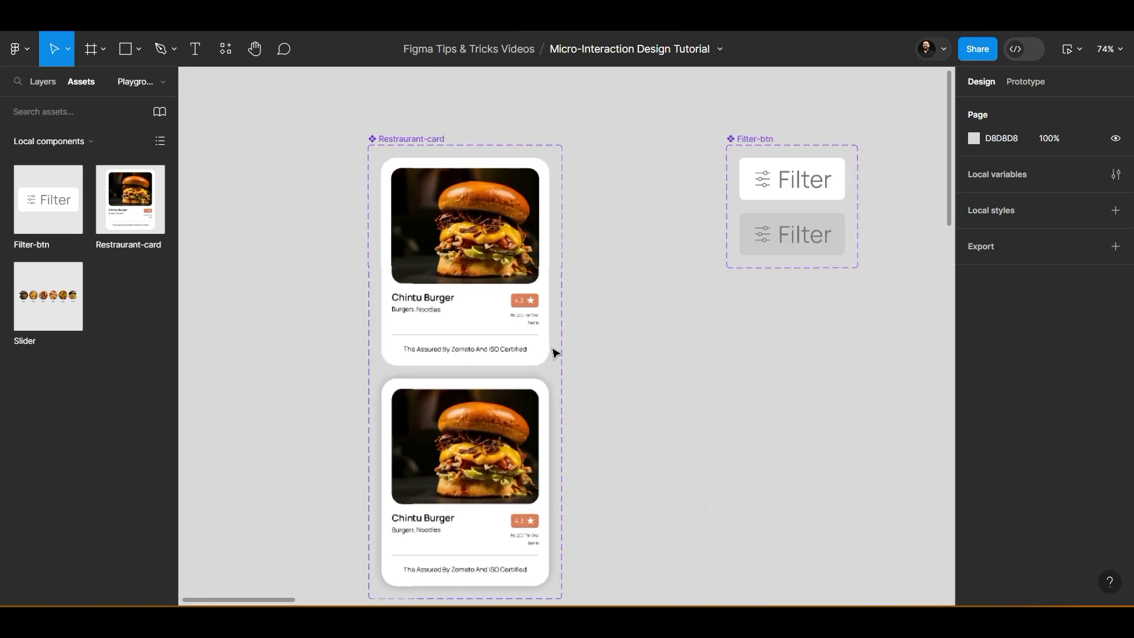
double_click(506, 335)
left_click(714, 361)
left_click_drag(716, 362, 393, 276)
scroll(589, 278, "down", 4)
Switch to the Zomato page in the browser and look through the restaurant list down to the page footer
scroll(427, 293, "down", 4)
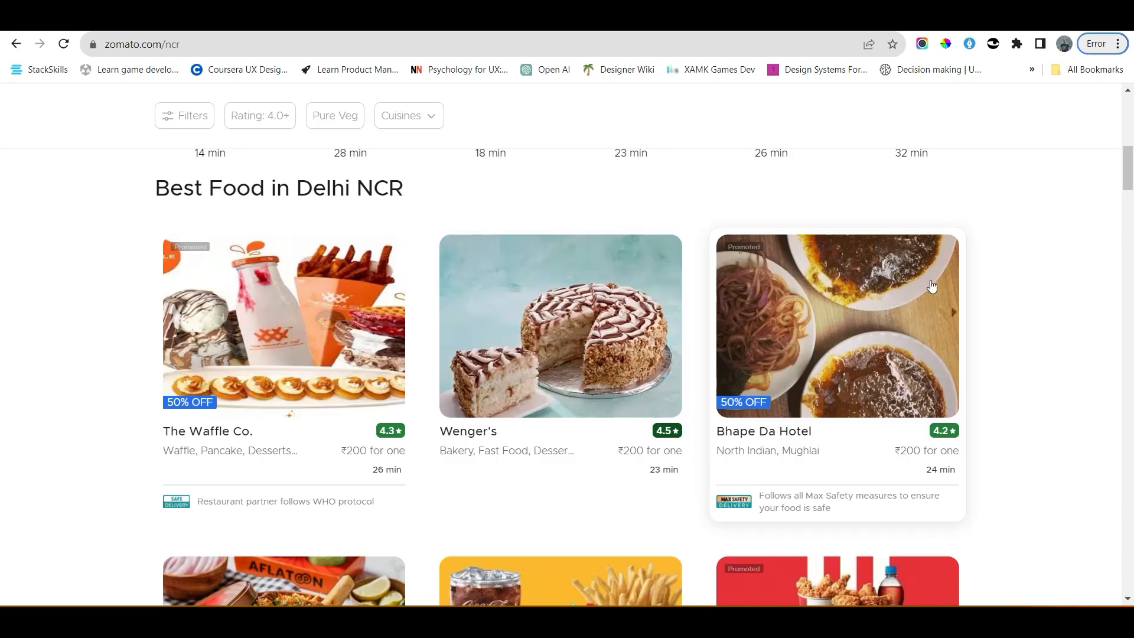
scroll(978, 290, "down", 1)
scroll(978, 290, "down", 20)
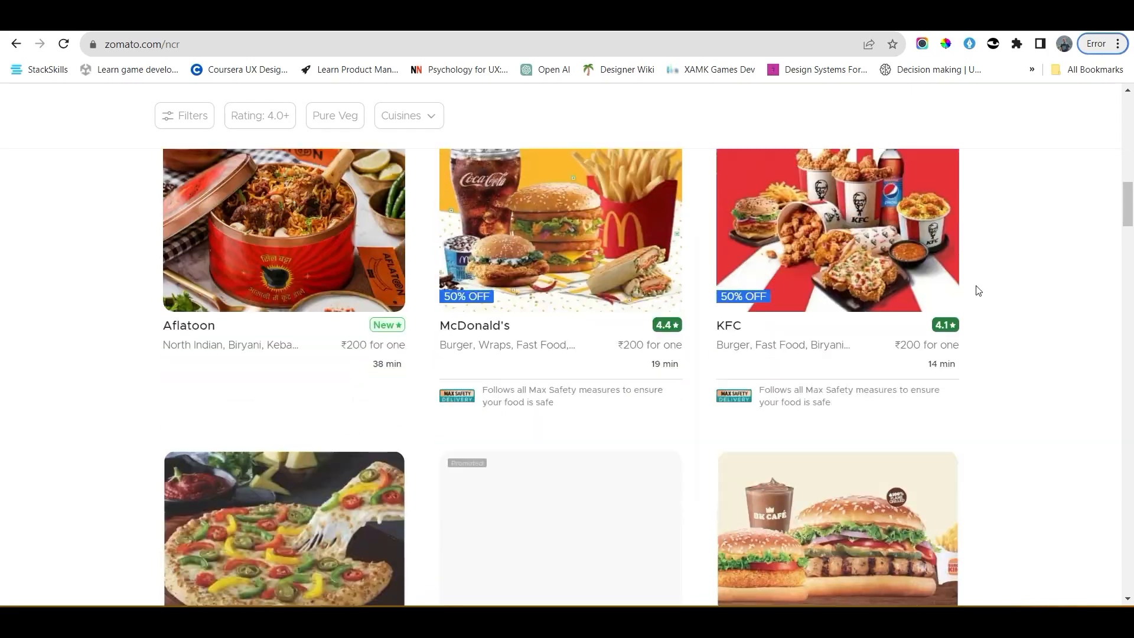
scroll(978, 290, "down", 20)
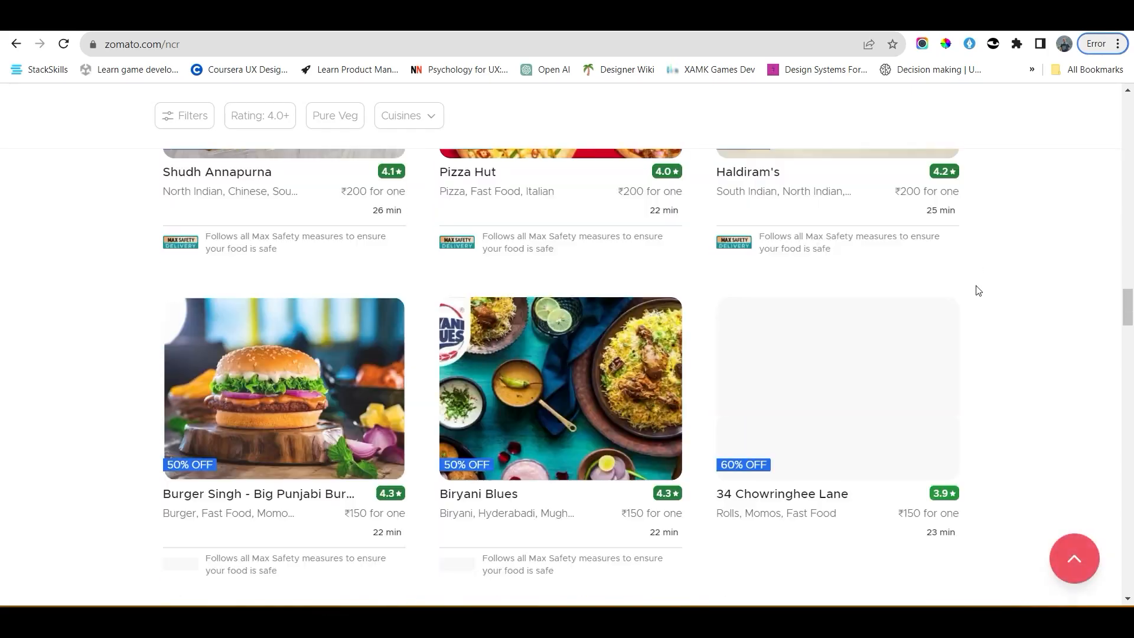
scroll(977, 290, "down", 20)
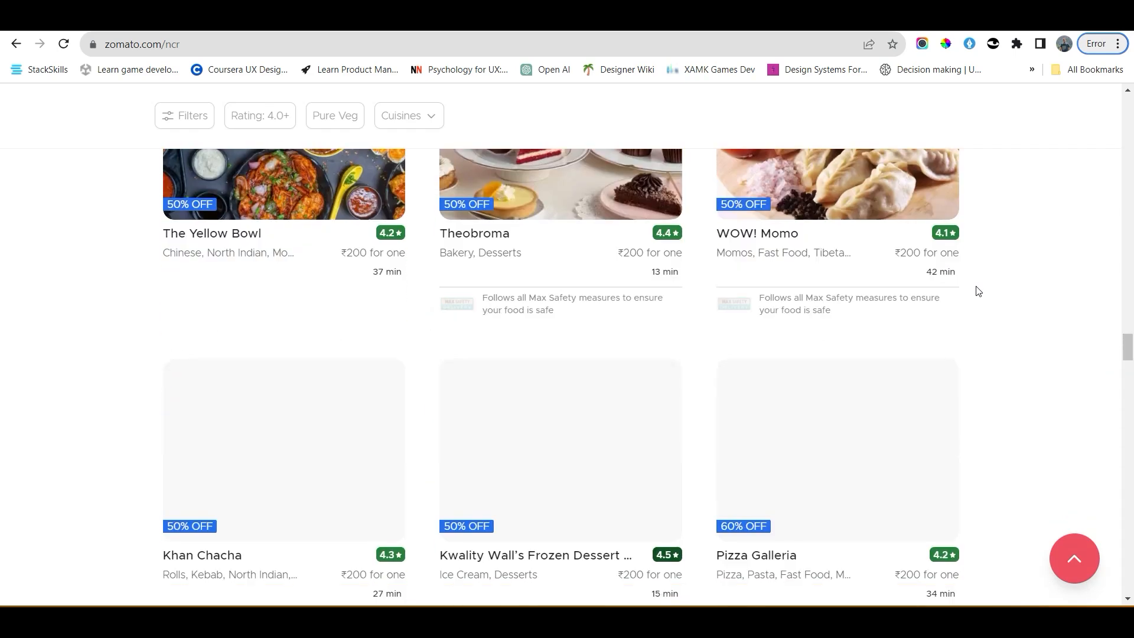
left_click_drag(1132, 571, 1133, 581)
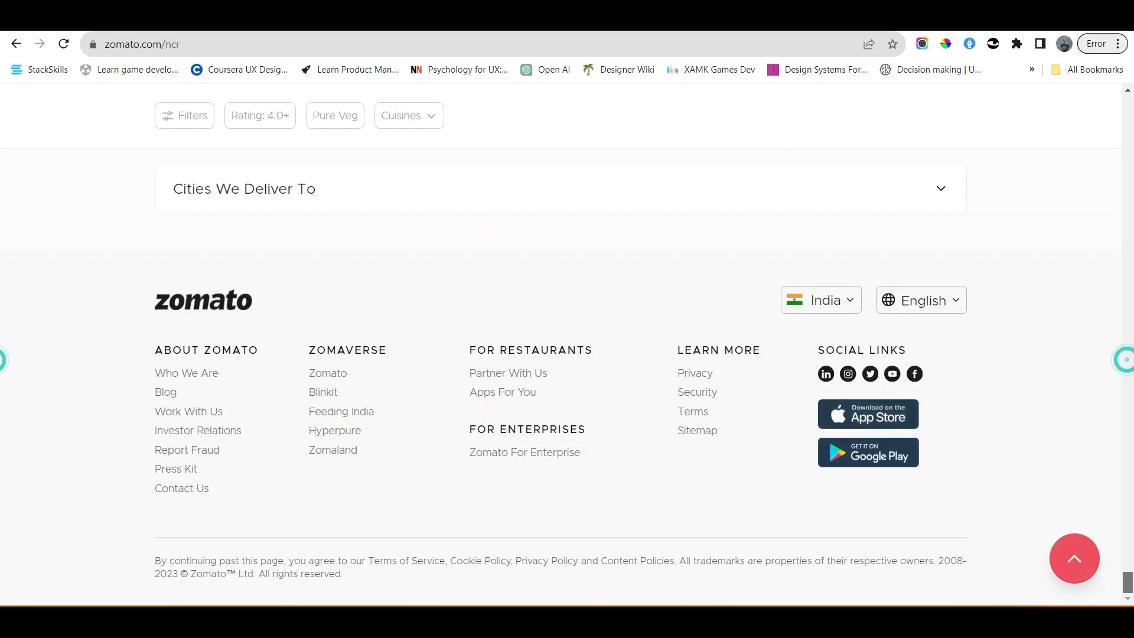
Expand and collapse the "Top Restaurant Chains" accordion repeatedly to examine how it behaves
scroll(944, 290, "up", 2)
left_click(943, 302)
left_click(942, 302)
left_click(942, 302)
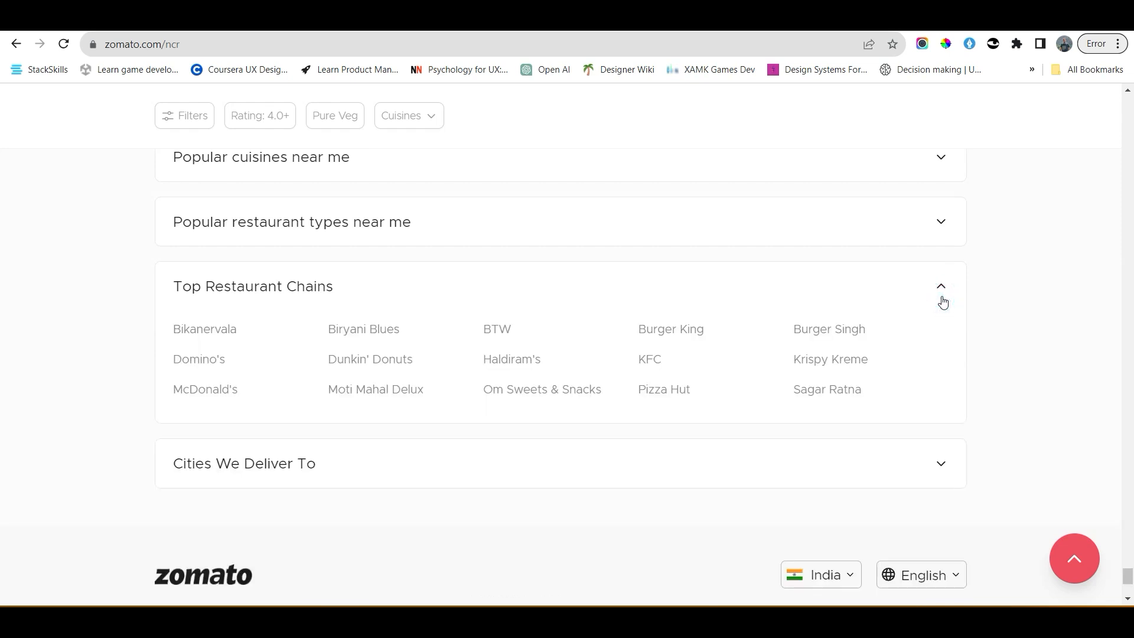
left_click(943, 301)
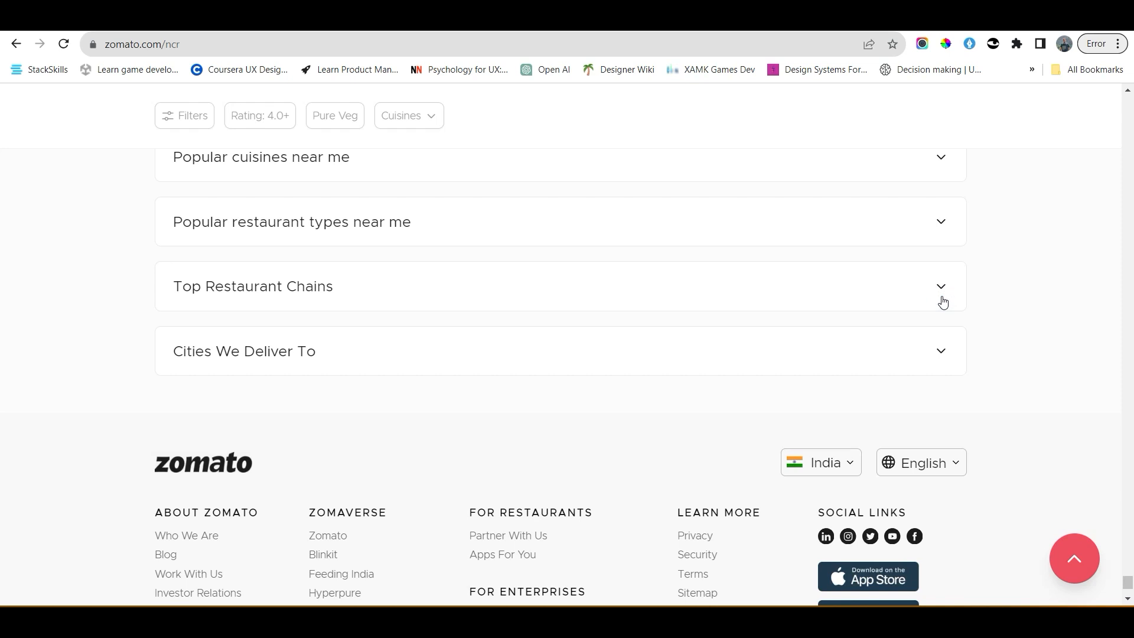
left_click(943, 302)
left_click(943, 302)
left_click(942, 301)
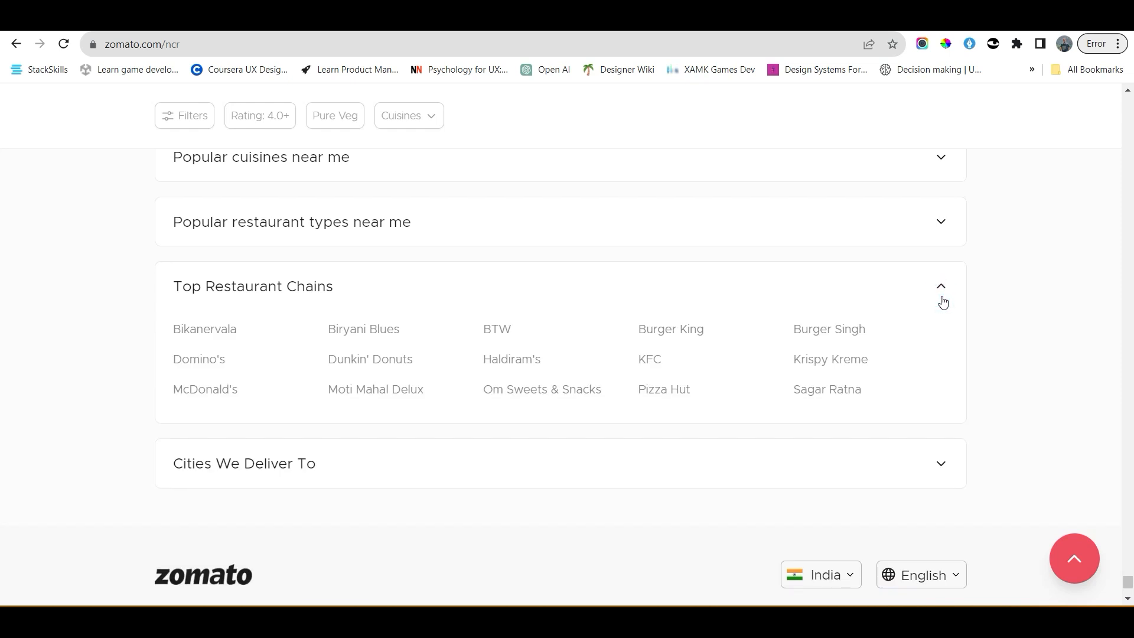
left_click(943, 302)
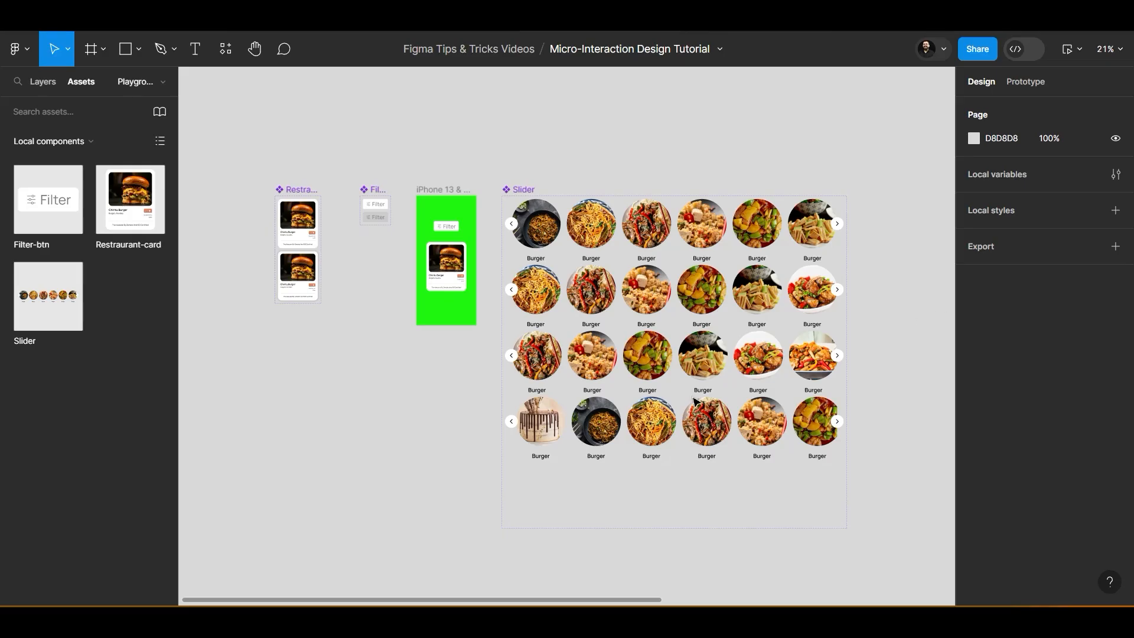
Back in Figma, draw a wide white frame about 1336 by 98 below the restaurant card and iPhone frames
left_click_drag(399, 396, 489, 383)
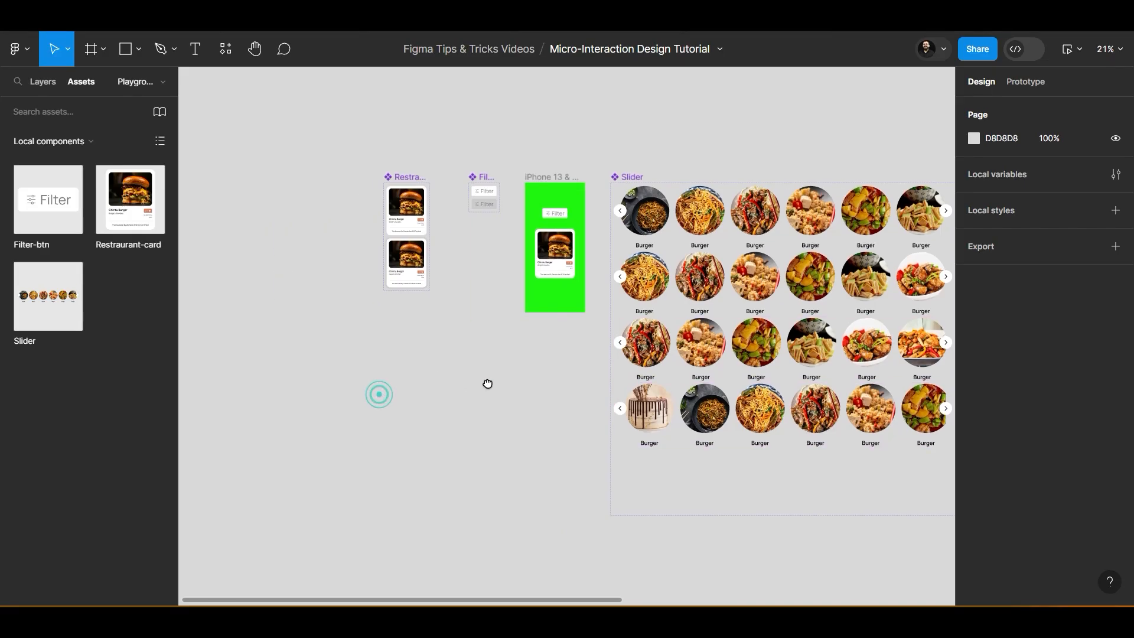
left_click(103, 50)
left_click(110, 87)
scroll(448, 333, "up", 3)
left_click_drag(342, 322, 684, 349)
scroll(641, 351, "up", 1)
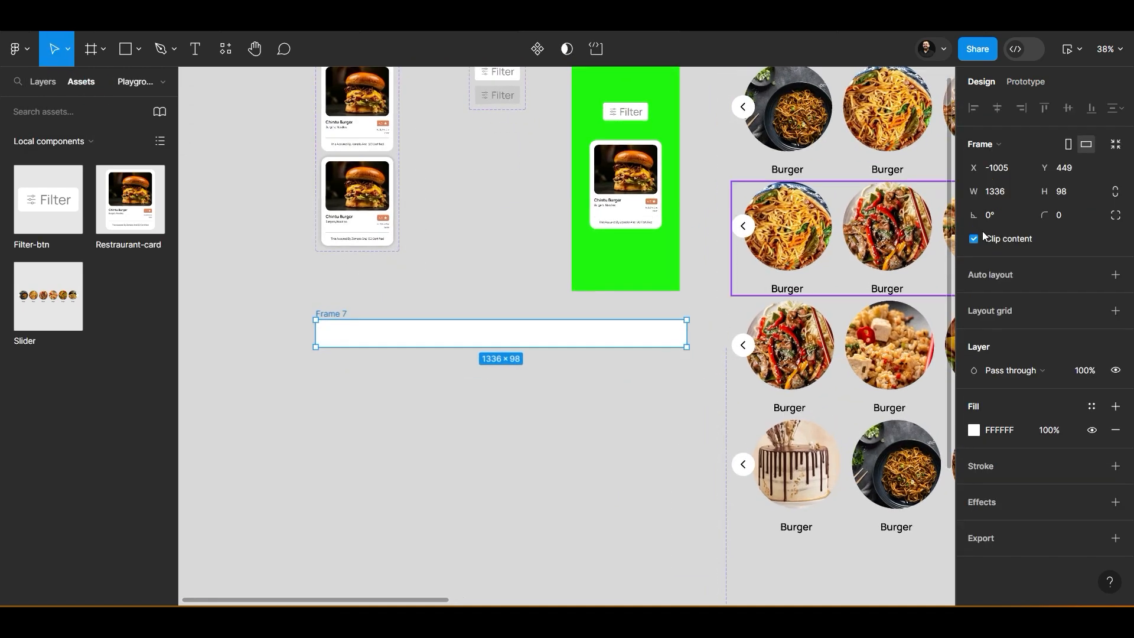
Set the corner radius of the wide white frame to 16
key("Return")
left_click(1071, 217)
type("16")
key("Return")
Add the text "What Is Zomation And Ho Can We Order Food From Here" inside the wide white frame
scroll(438, 407, "up", 3)
left_click_drag(572, 391, 539, 411)
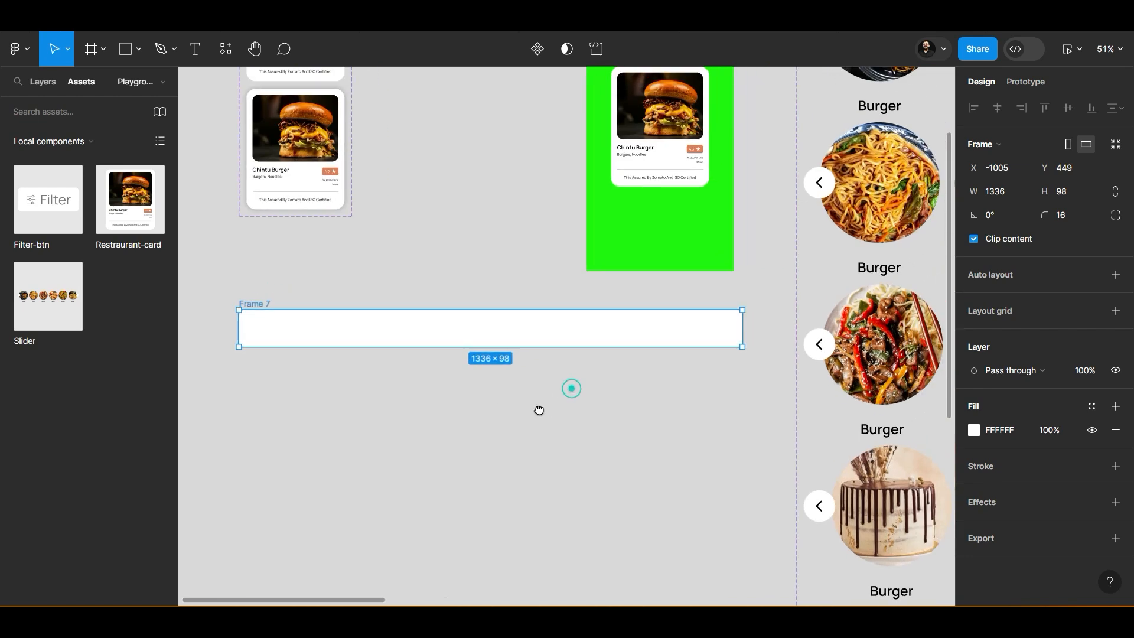
left_click(195, 48)
left_click(270, 334)
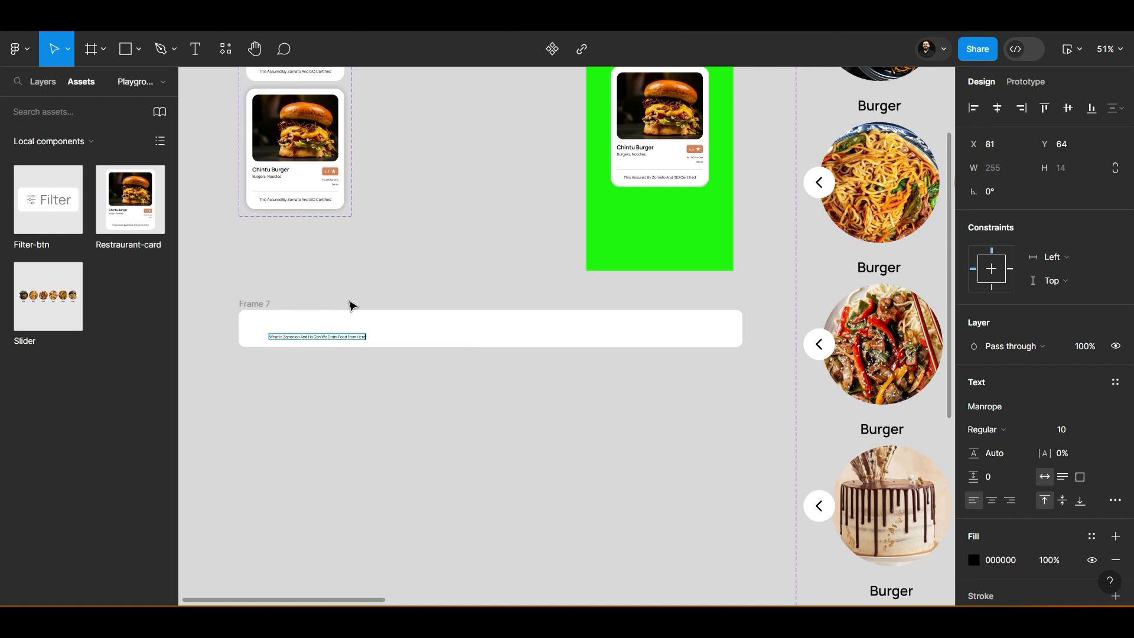
left_click(433, 419)
Set the question text's font size to 24 and centre it vertically in the white frame
left_click(1103, 431)
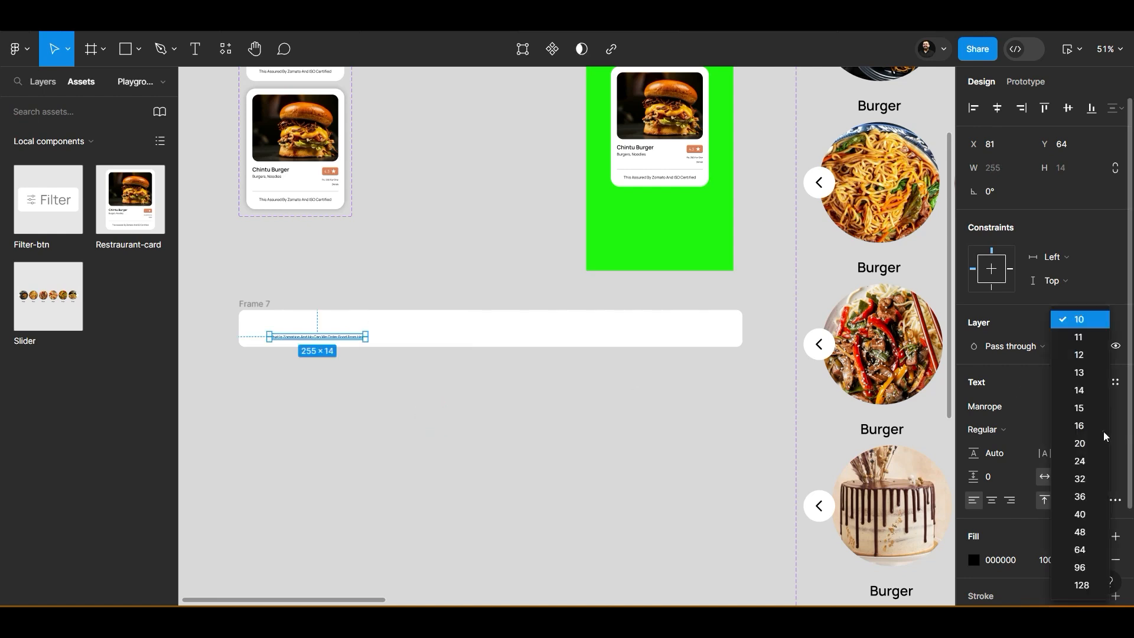
left_click(1103, 464)
scroll(517, 388, "up", 3)
left_click_drag(404, 401, 636, 402)
left_click_drag(465, 327, 463, 311)
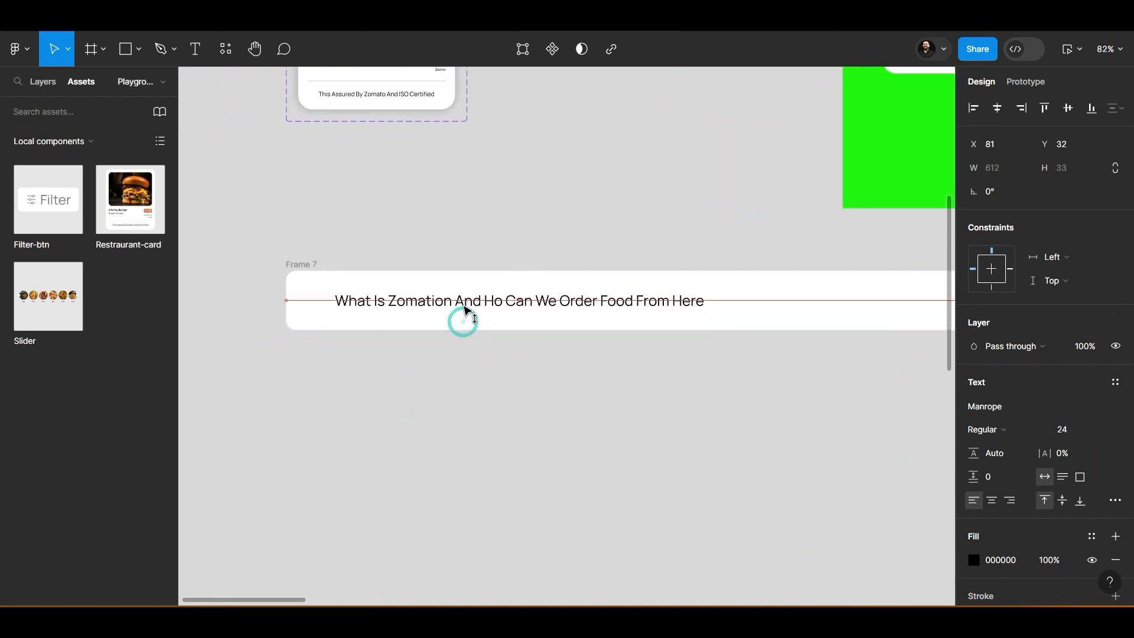
Correct the question text to read "What Is Zomato And How Can We Order Food From Here?"
double_click(417, 305)
left_click(444, 299)
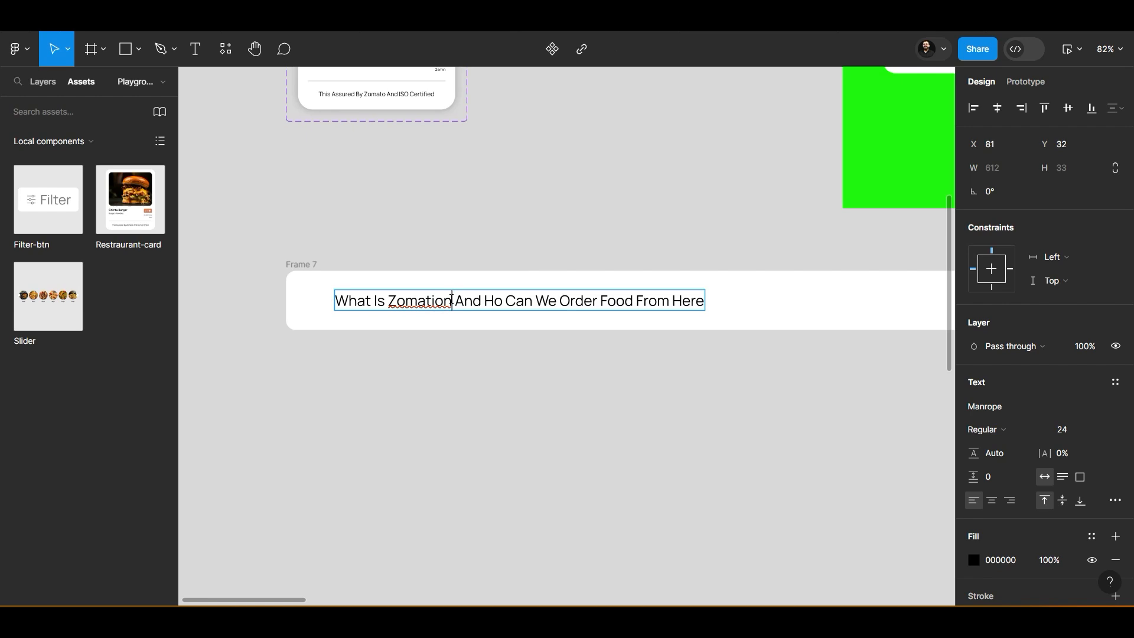
key("BackSpace")
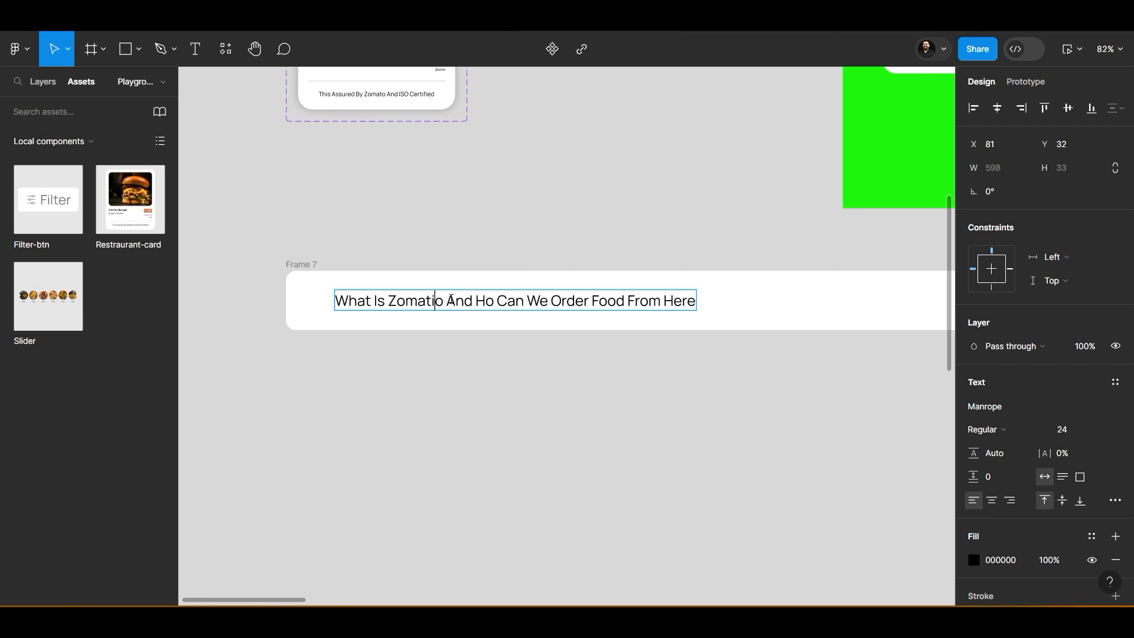
key("BackSpace")
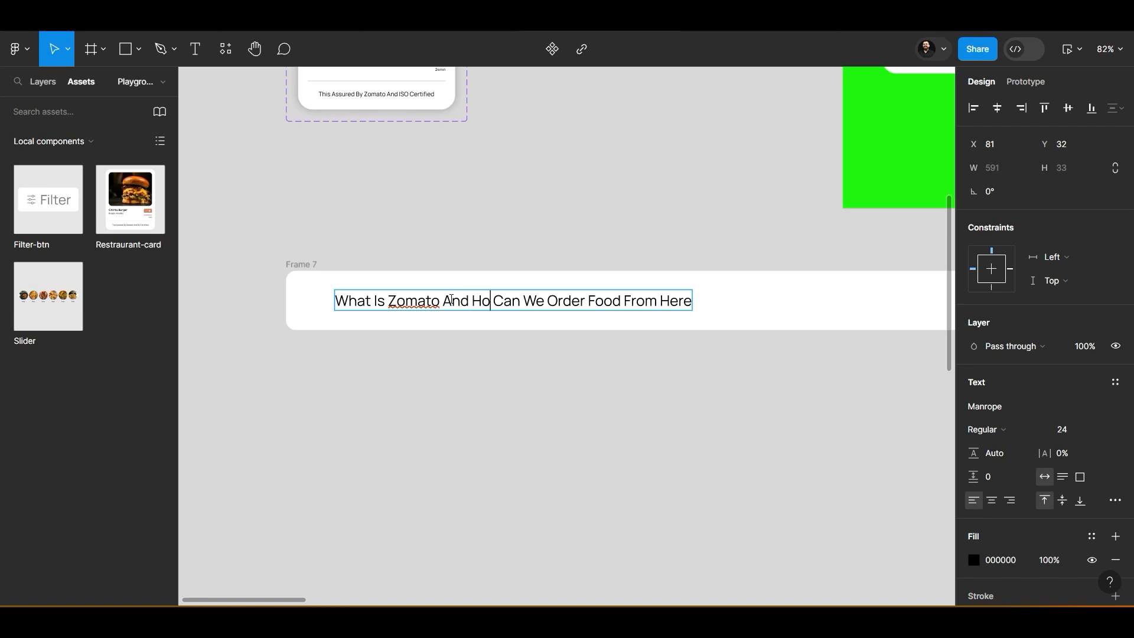
type("w C")
key("BackSpace")
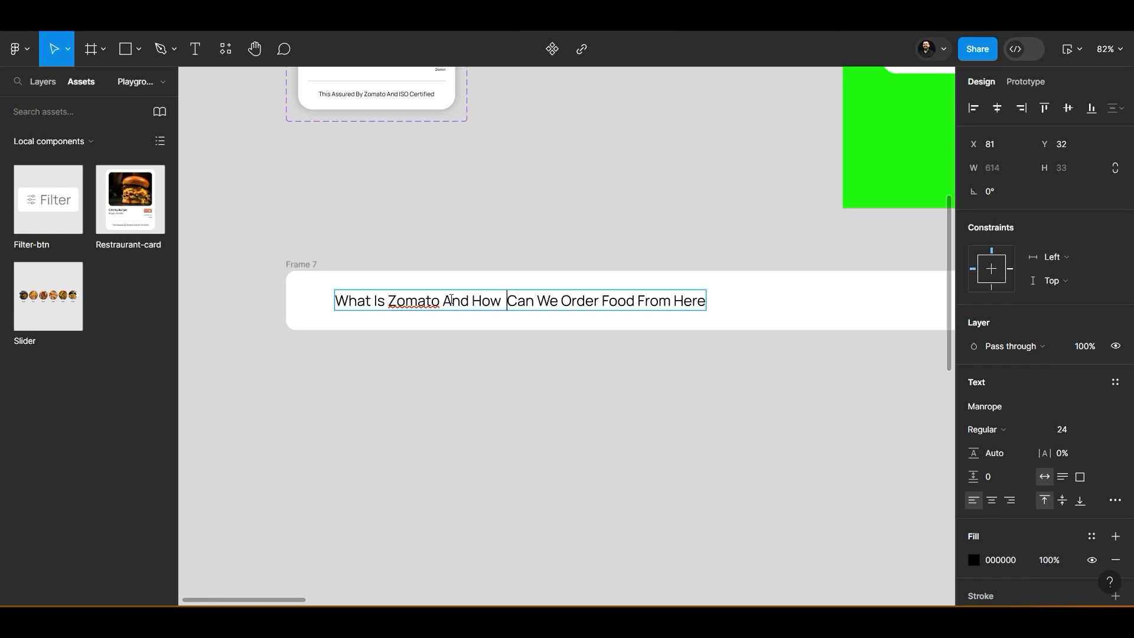
type("?")
key("Escape")
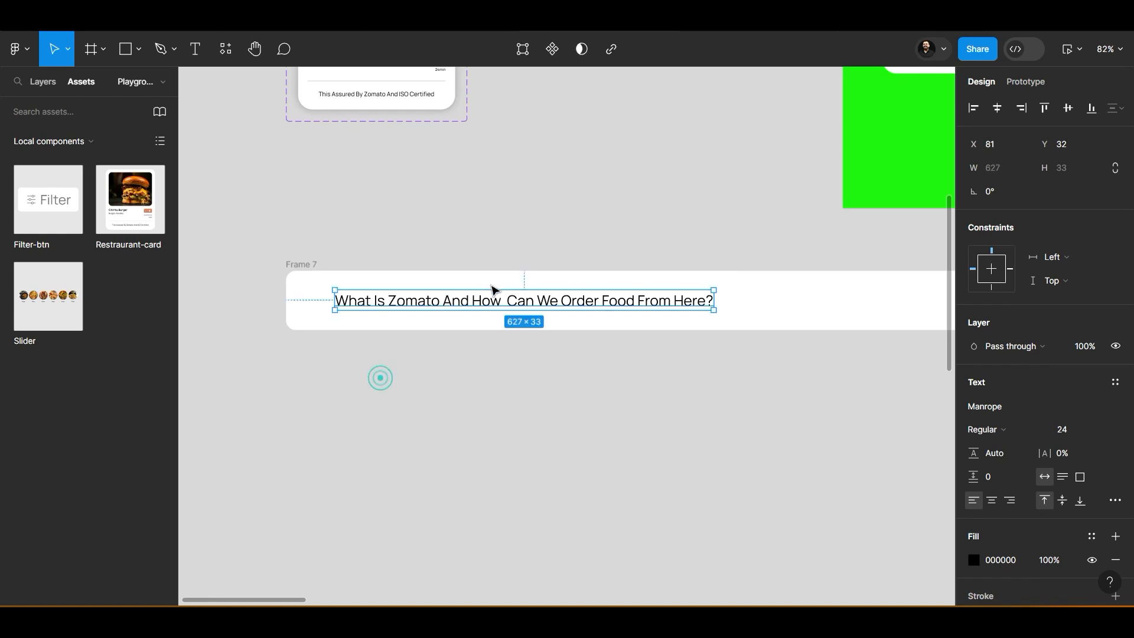
Move the question text closer to the white frame's left edge, to X 42
left_click_drag(480, 301, 458, 306)
left_click(605, 347)
scroll(603, 341, "down", 3)
scroll(661, 355, "down", 5)
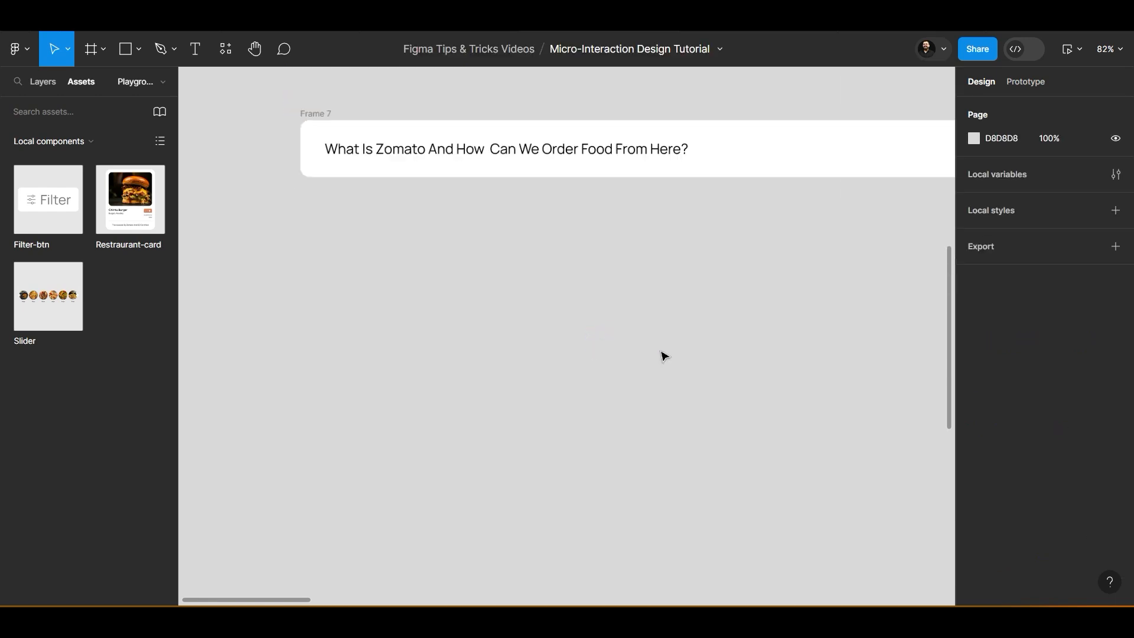
left_click_drag(729, 337, 522, 437)
Check the accordion chevron on the Zomato page, and back in Figma place a downward-pointing copy of the slider's arrow at the white frame's right end
key("alt+Tab")
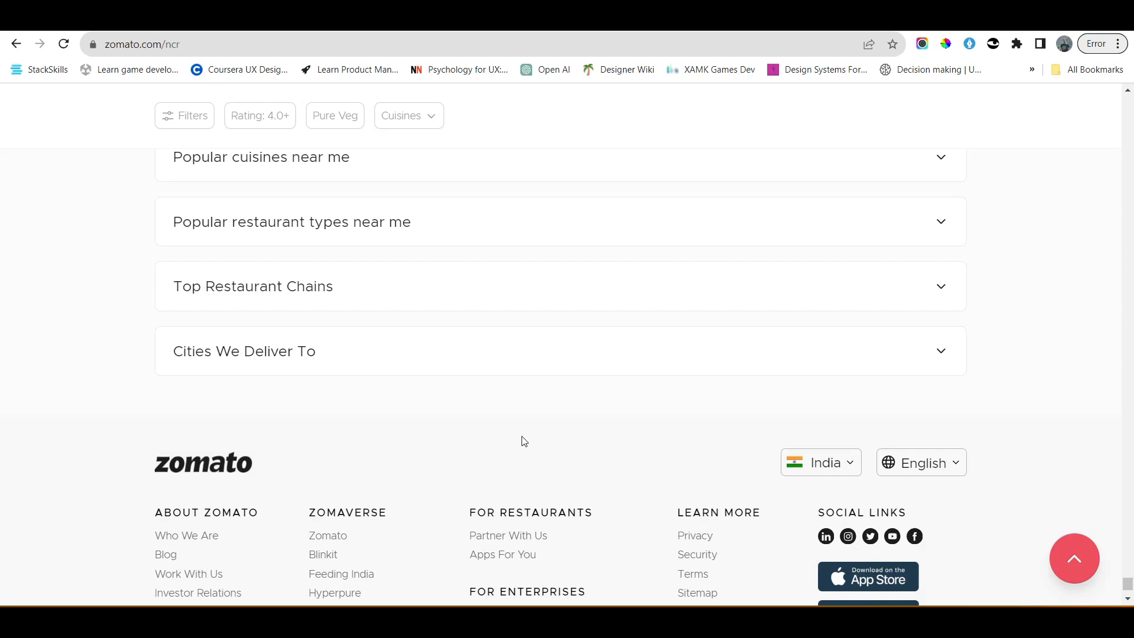
scroll(952, 231, "up", 1)
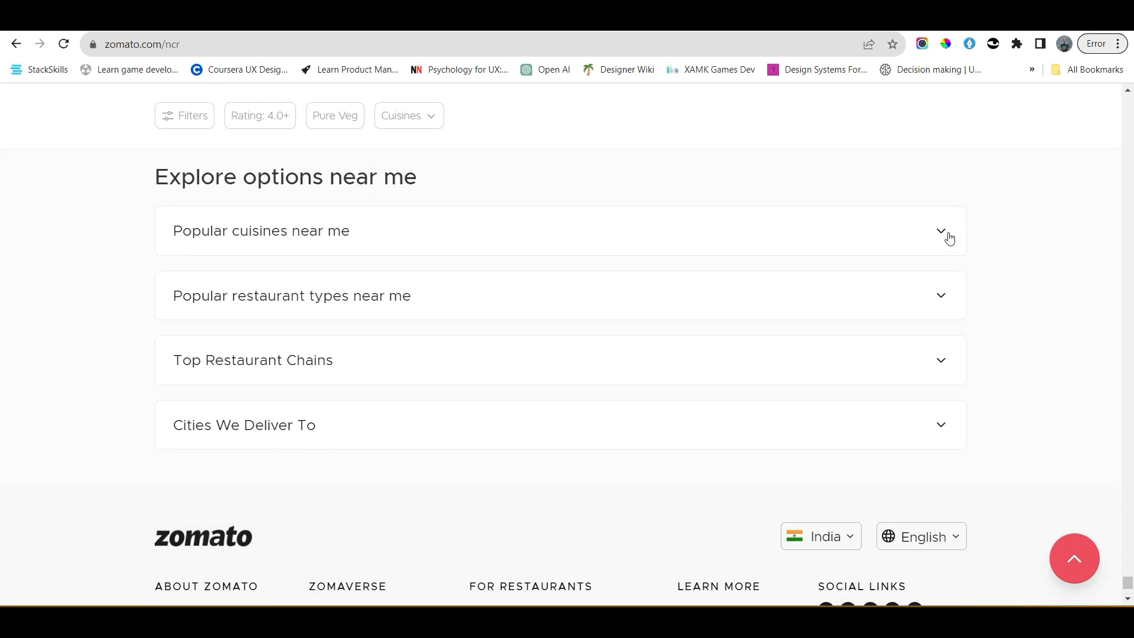
key("alt+Tab")
scroll(615, 341, "up", 1)
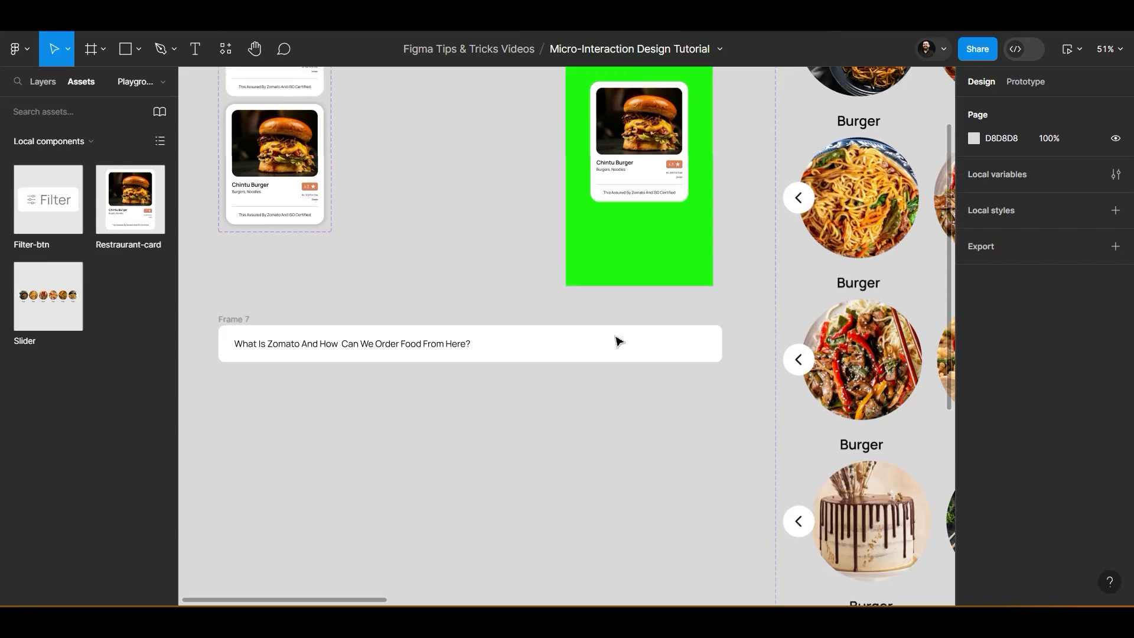
left_click(796, 204)
left_click_drag(796, 200, 708, 322)
Position the chevron 42 px from the white frame's right edge, matching the question text's left margin
left_click(299, 348)
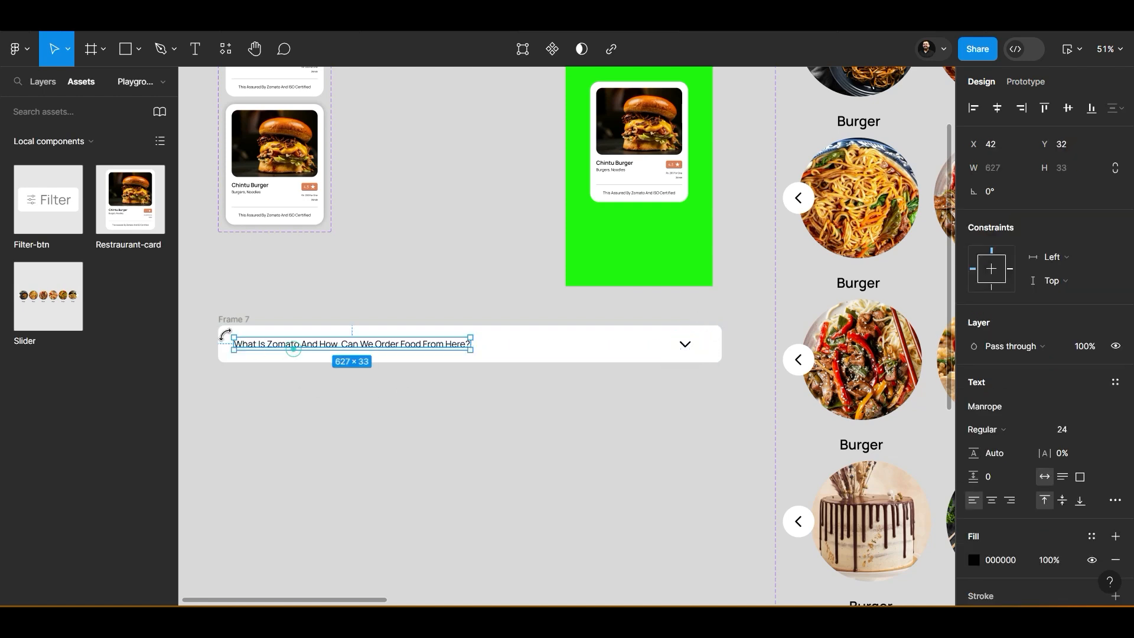
left_click(687, 343)
left_click_drag(687, 343, 730, 346)
key("Left")
key("Left")
key("Left")
key("Left")
key("Left")
key("Left")
key("Left")
key("Left")
key("Left")
key("Left")
key("Left")
key("Left")
key("Left")
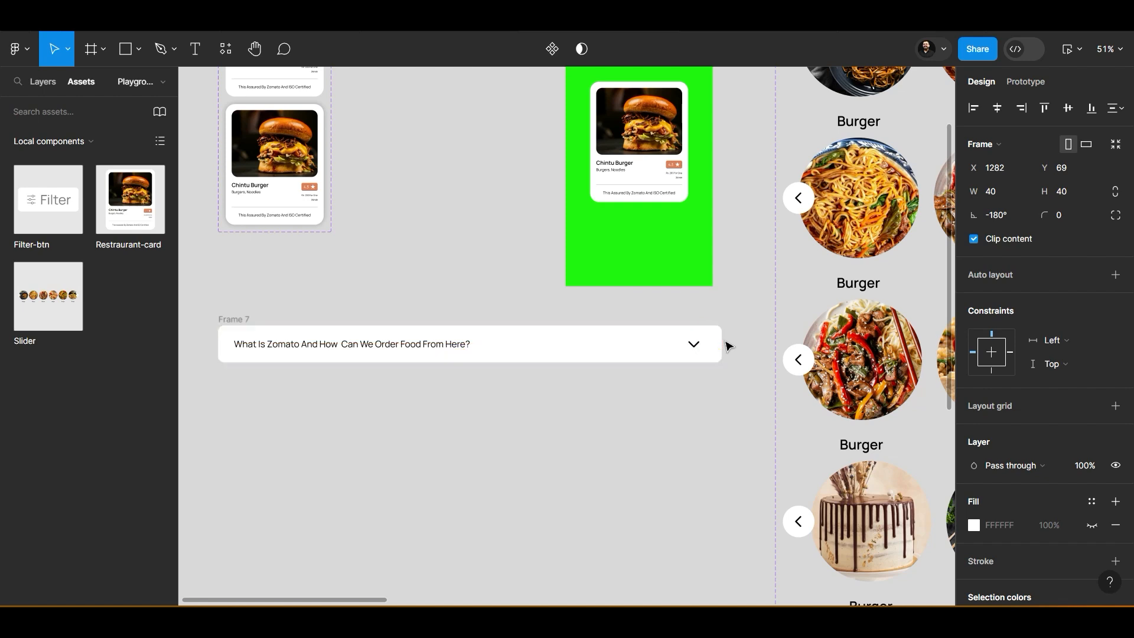
scroll(728, 345, "up", 5)
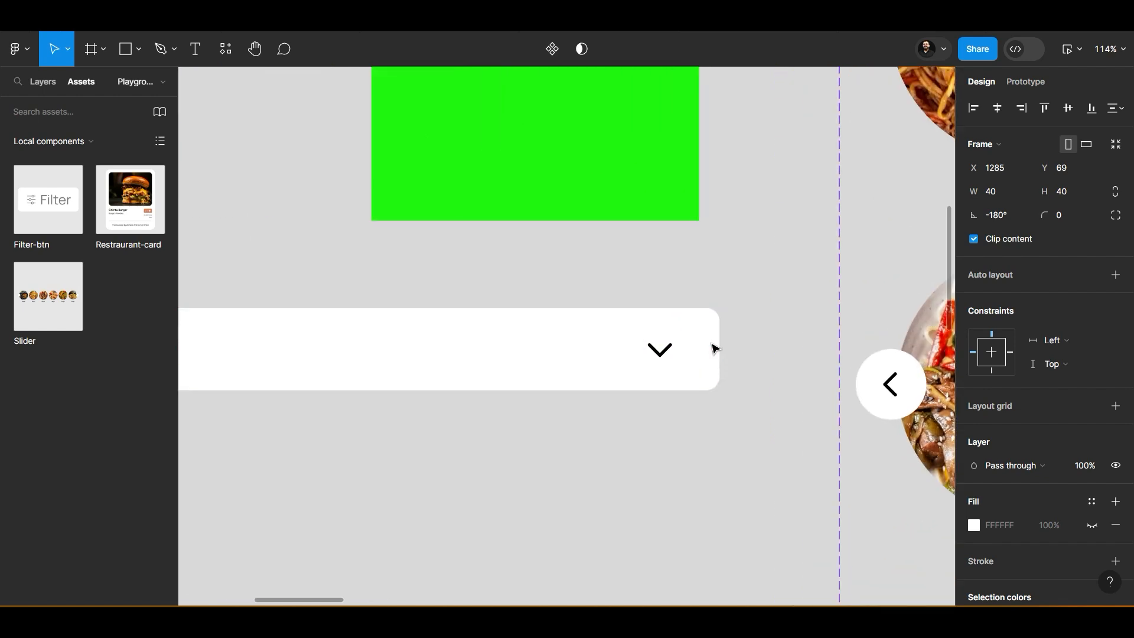
key("Right")
key("Right")
key("Right")
key("Right")
key("Right")
key("Right")
key("Right")
key("Right")
key("Right")
key("Right")
key("Right")
key("Right")
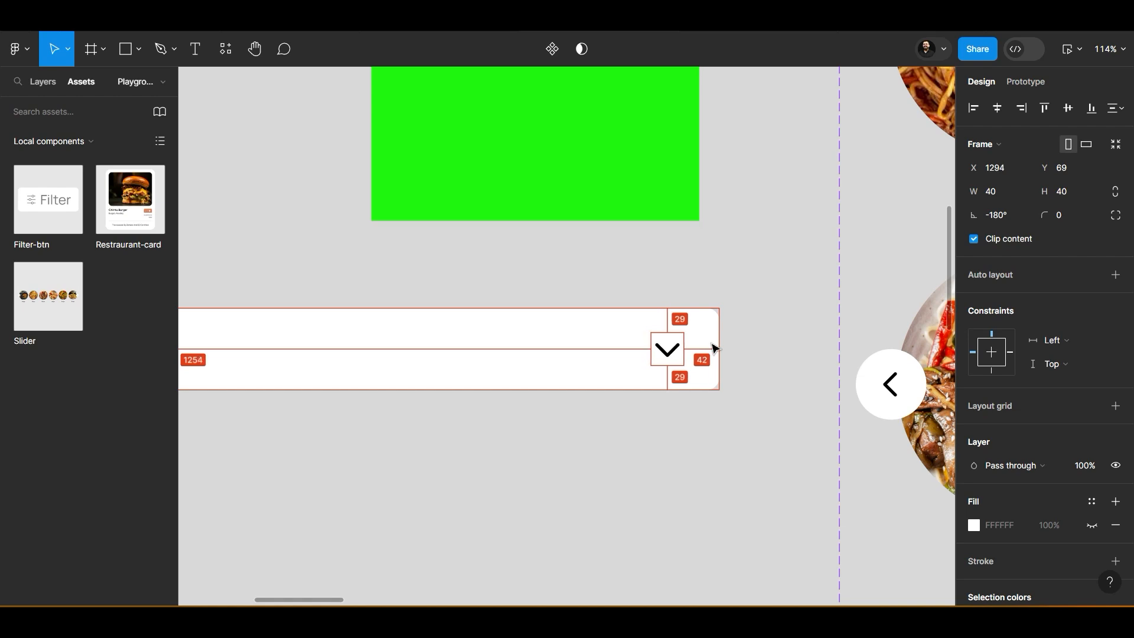
left_click(664, 420)
Rename the white frame to Figma-FAQ and turn it into a component
scroll(665, 421, "down", 3)
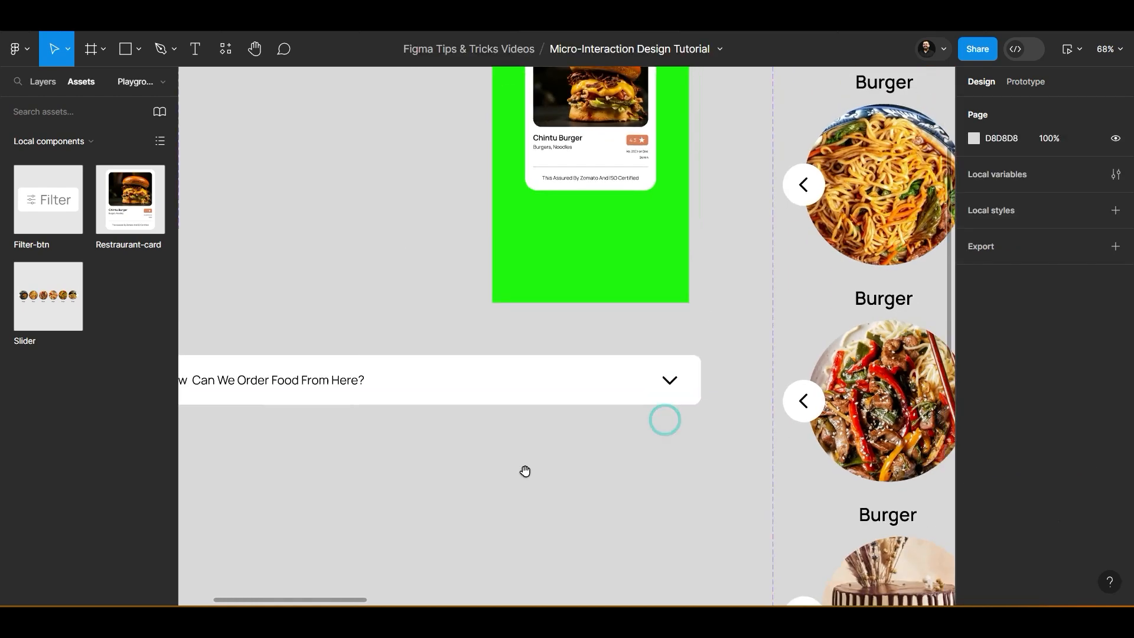
left_click_drag(528, 471, 640, 430)
double_click(230, 338)
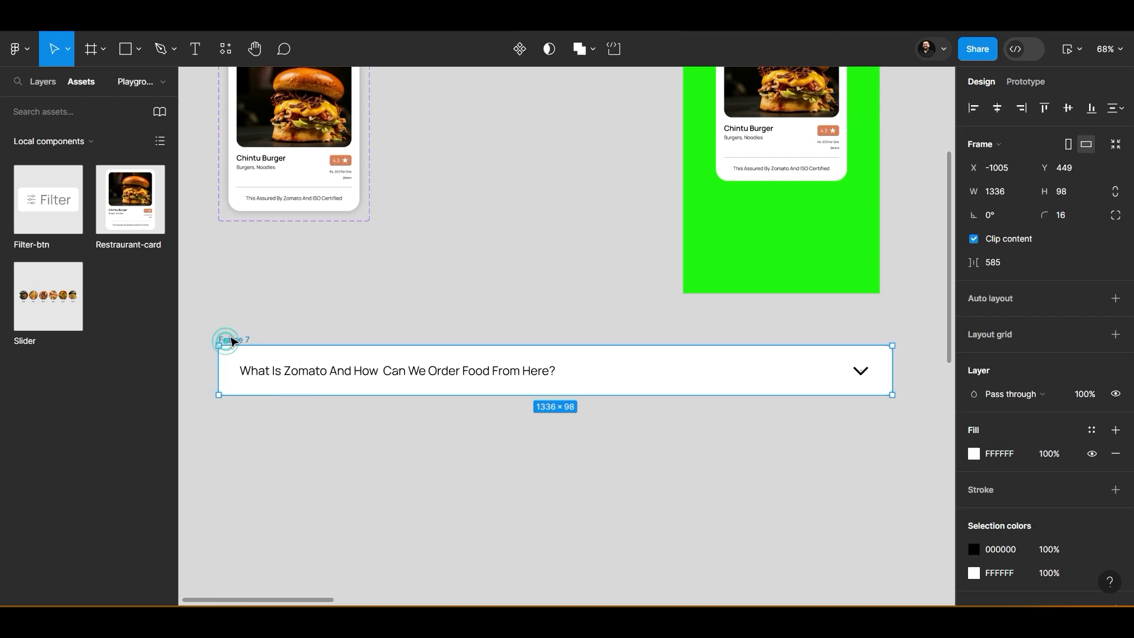
type("Figma-FAQ")
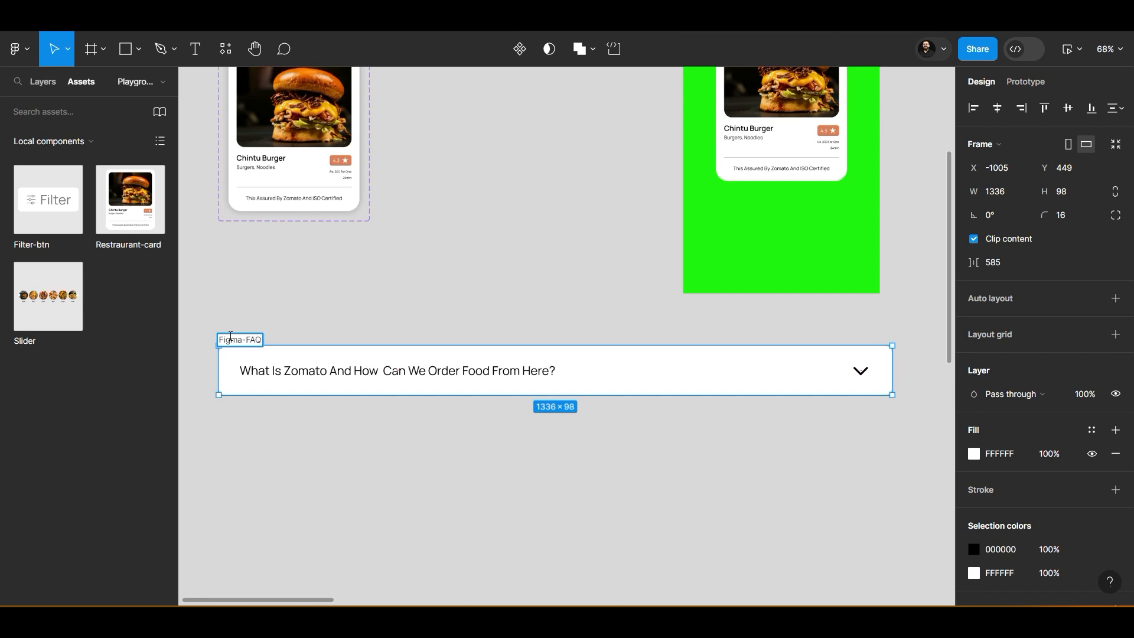
key("Return")
left_click(240, 333)
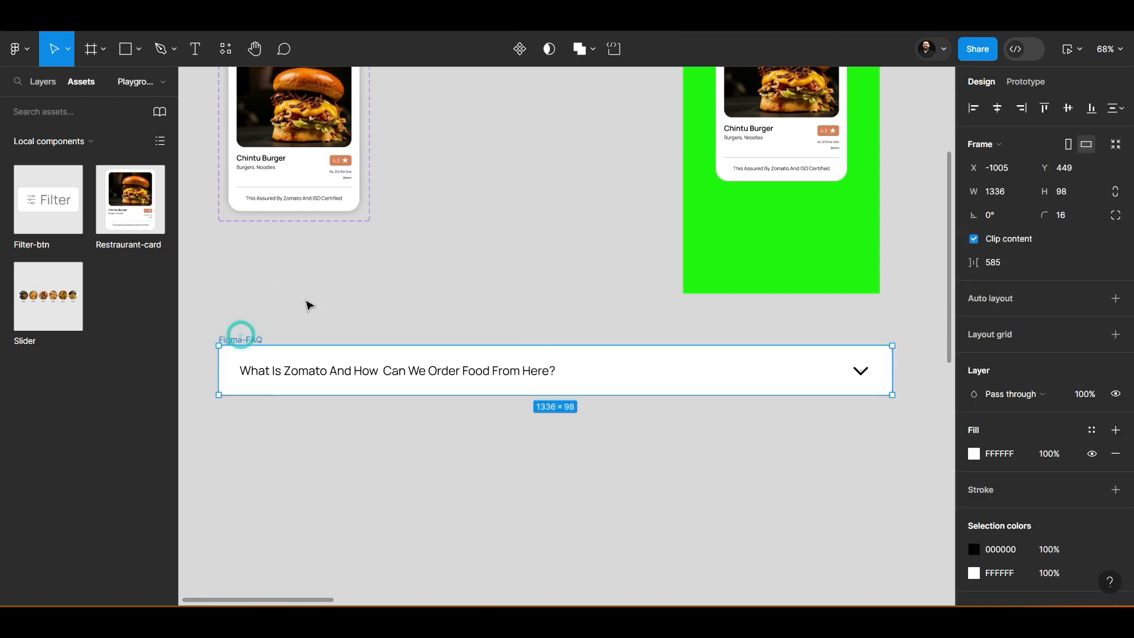
left_click(517, 51)
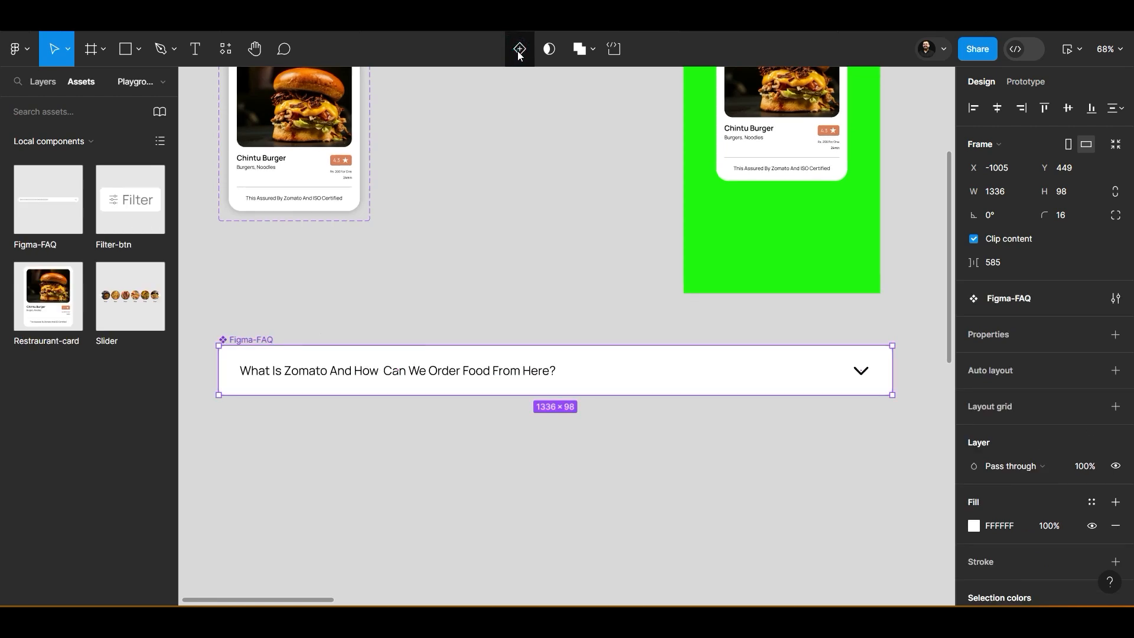
Add a second Figma-FAQ variant stretched to about 341 px high, and extend the component set to about 634 px to contain it
left_click(518, 52)
scroll(650, 455, "down", 1)
left_click_drag(553, 427, 548, 548)
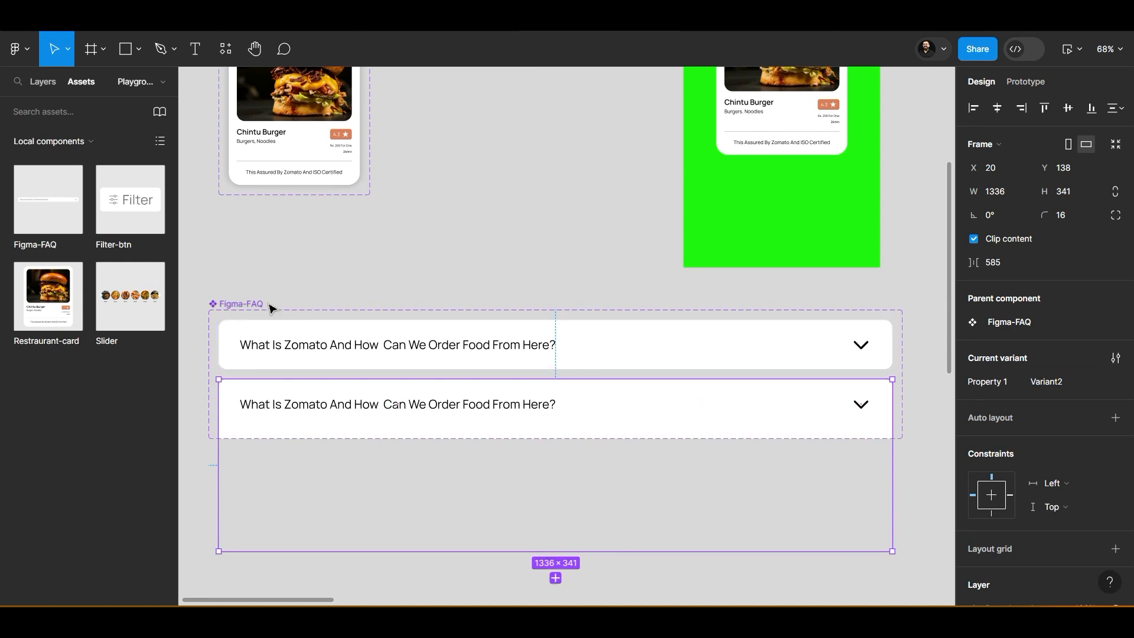
left_click(236, 304)
left_click_drag(327, 438, 347, 465)
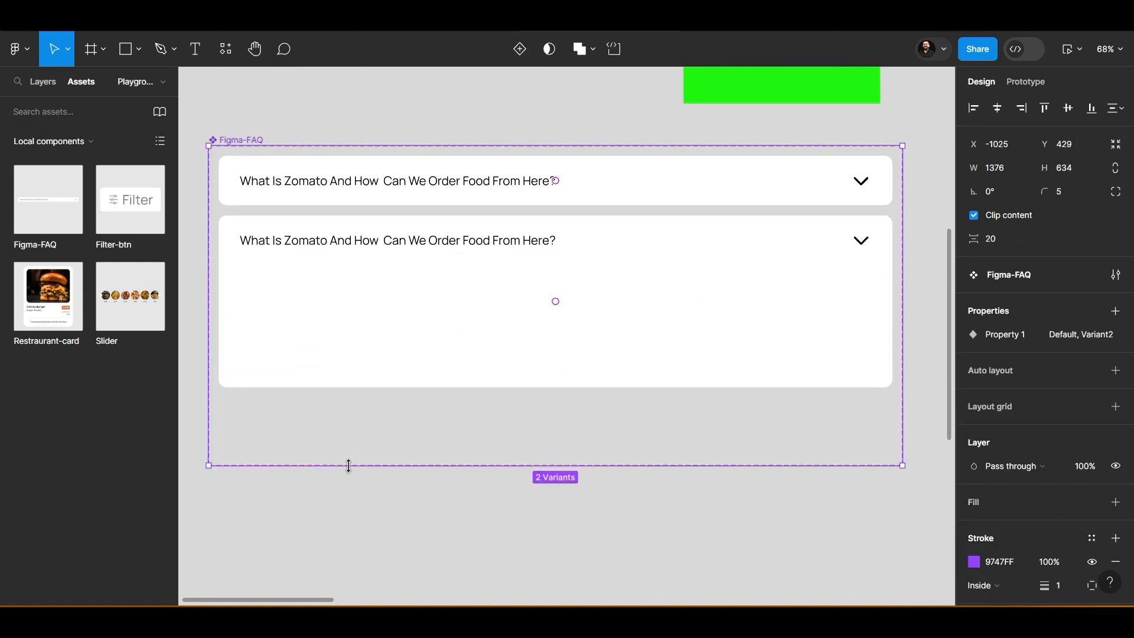
Draw a horizontal divider line about 1321 px wide below the question in the second variant, starting at its left edge
left_click(443, 378)
left_click(139, 49)
left_click(97, 101)
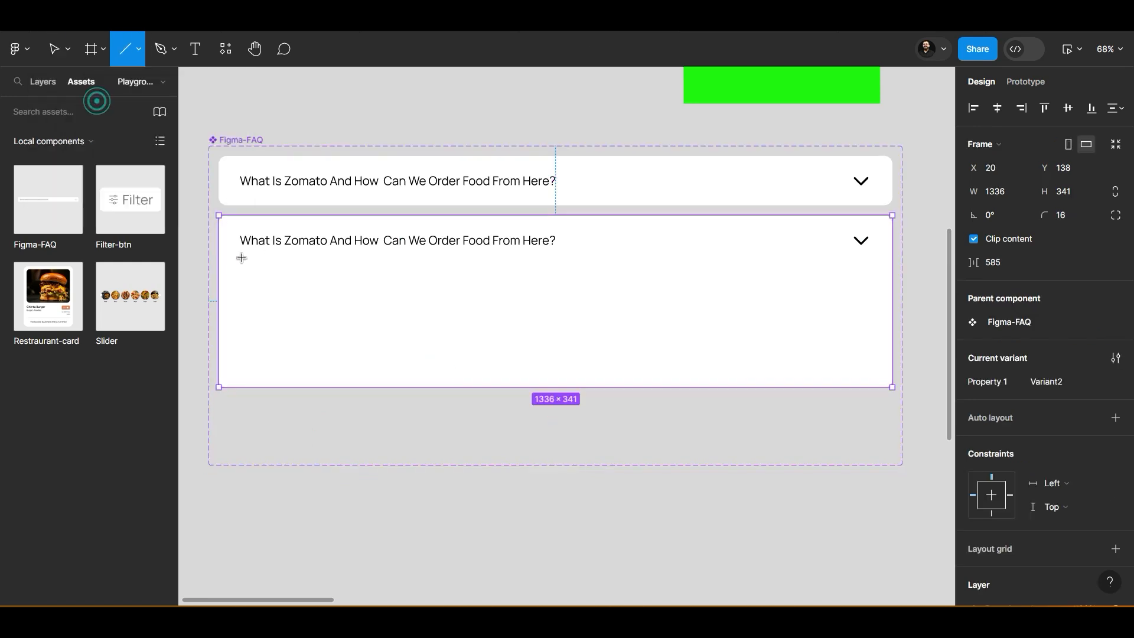
mouse_move(228, 260)
left_mouse_down()
mouse_move(823, 271)
mouse_move(881, 287)
left_mouse_up()
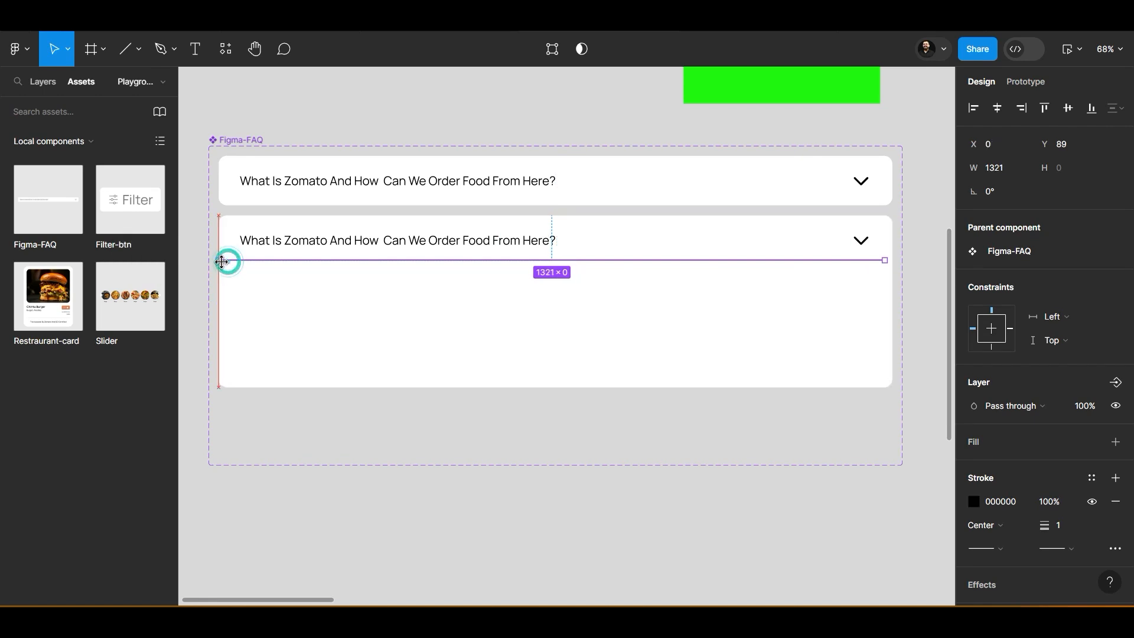
Duplicate the question text below the divider and replace its content with the list copied from Zomato's "Popular cuisines near me" accordion
left_click(321, 236)
left_click_drag(331, 243, 335, 288)
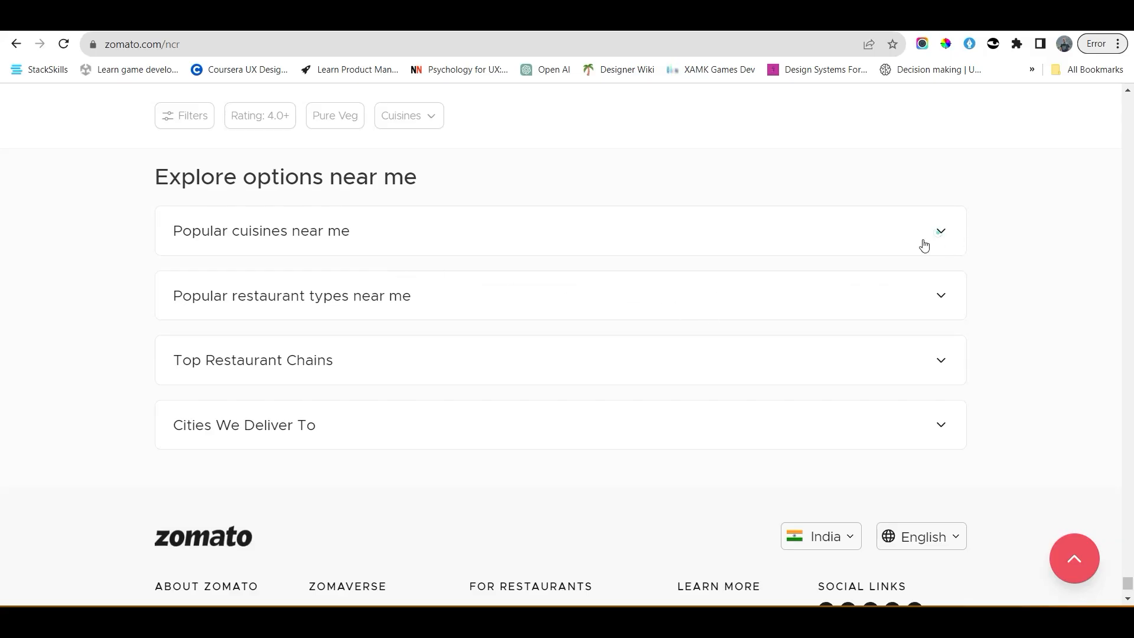
left_click(925, 245)
left_click_drag(665, 352, 171, 272)
key("alt+Tab")
double_click(413, 284)
key("ctrl+v")
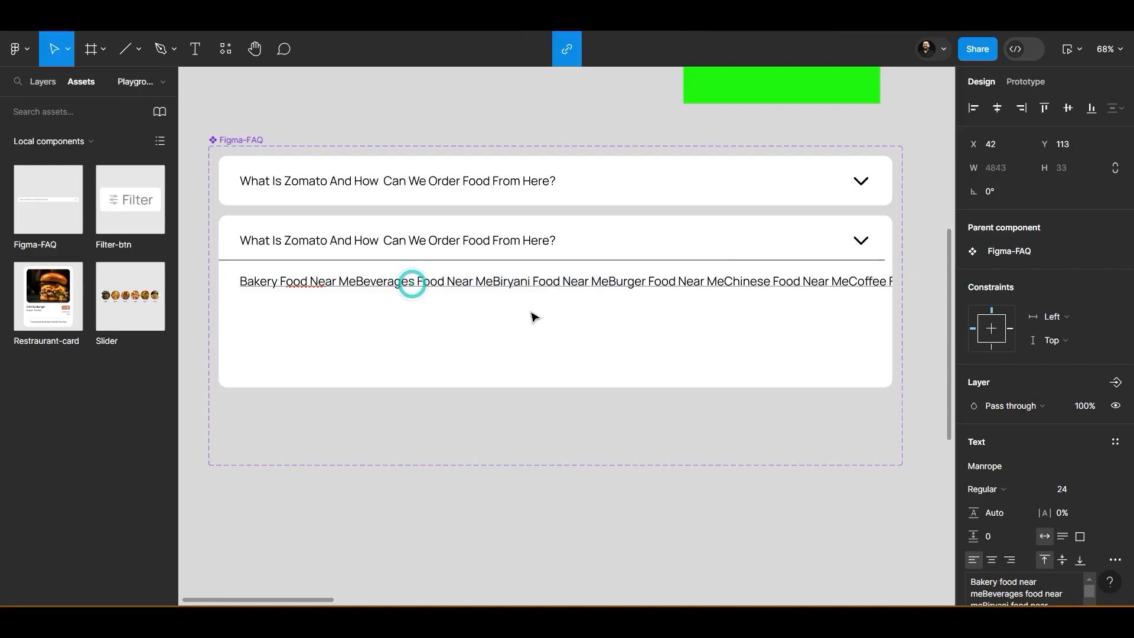
Narrow the pasted answer text box to about 1246 px so the list wraps inside the second variant
scroll(533, 451, "down", 5)
scroll(707, 397, "down", 3)
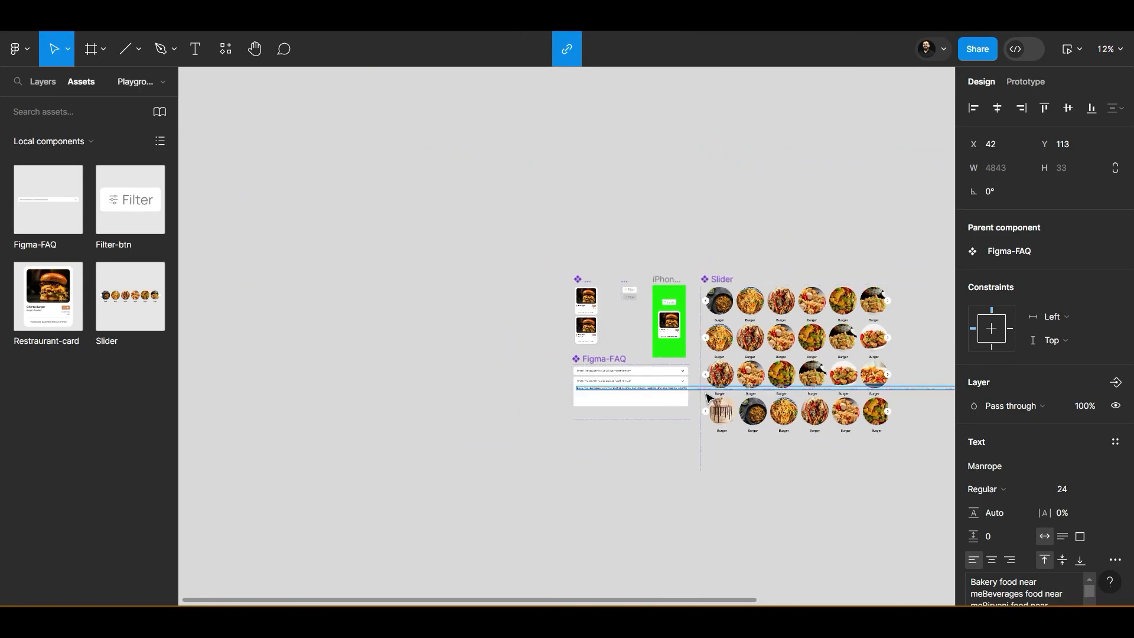
scroll(928, 419, "down", 3)
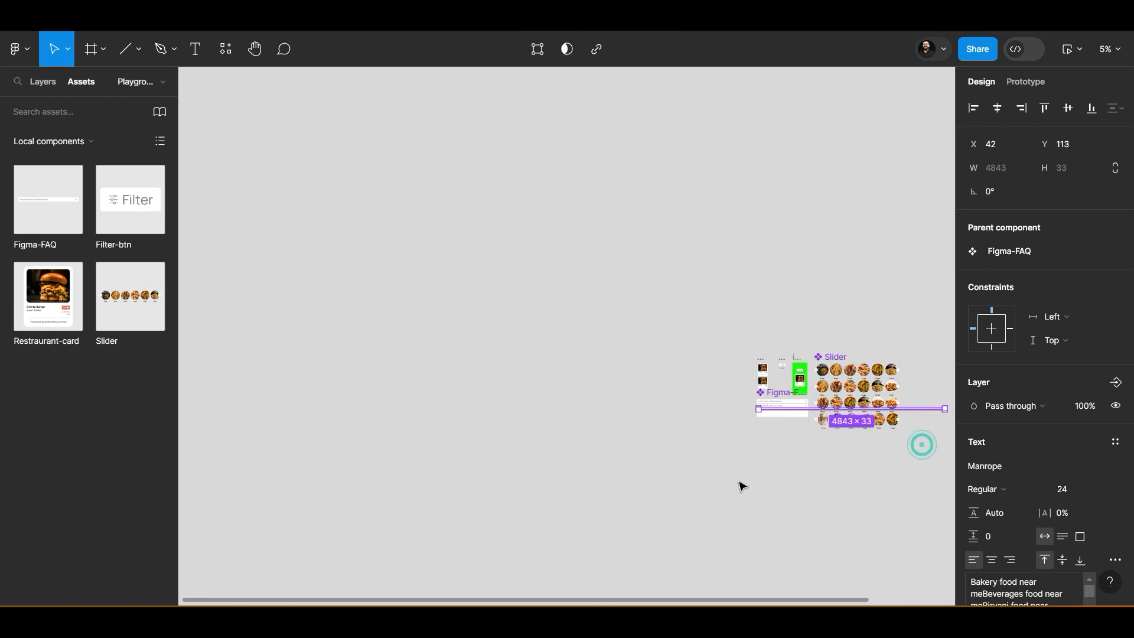
scroll(739, 483, "up", 5)
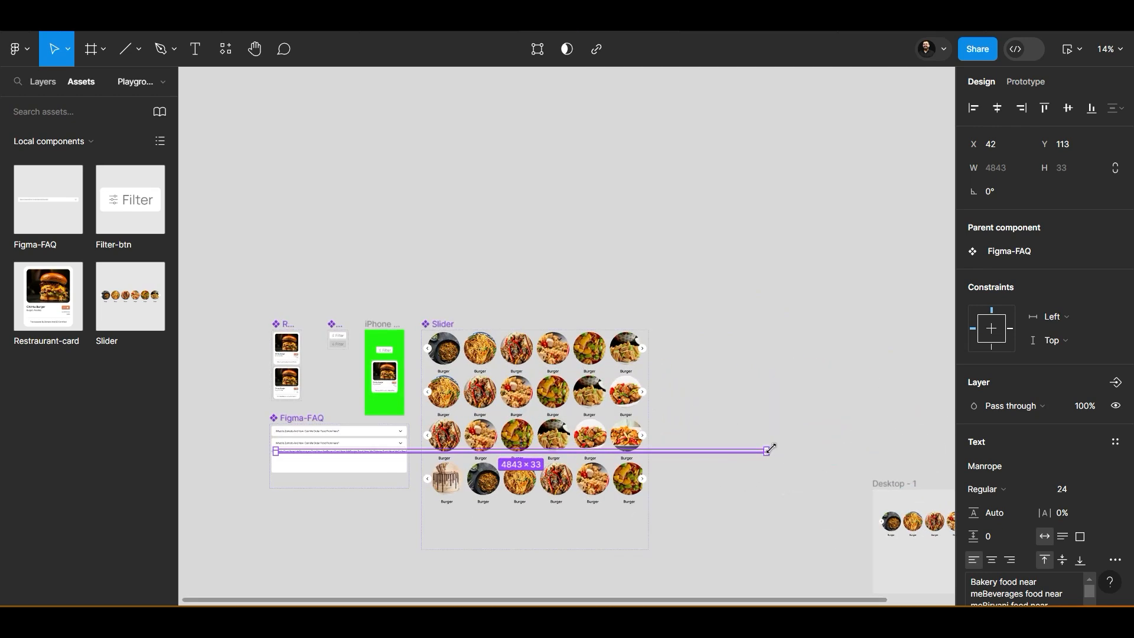
left_click_drag(769, 451, 402, 457)
scroll(395, 461, "up", 6)
left_click_drag(320, 566, 910, 492)
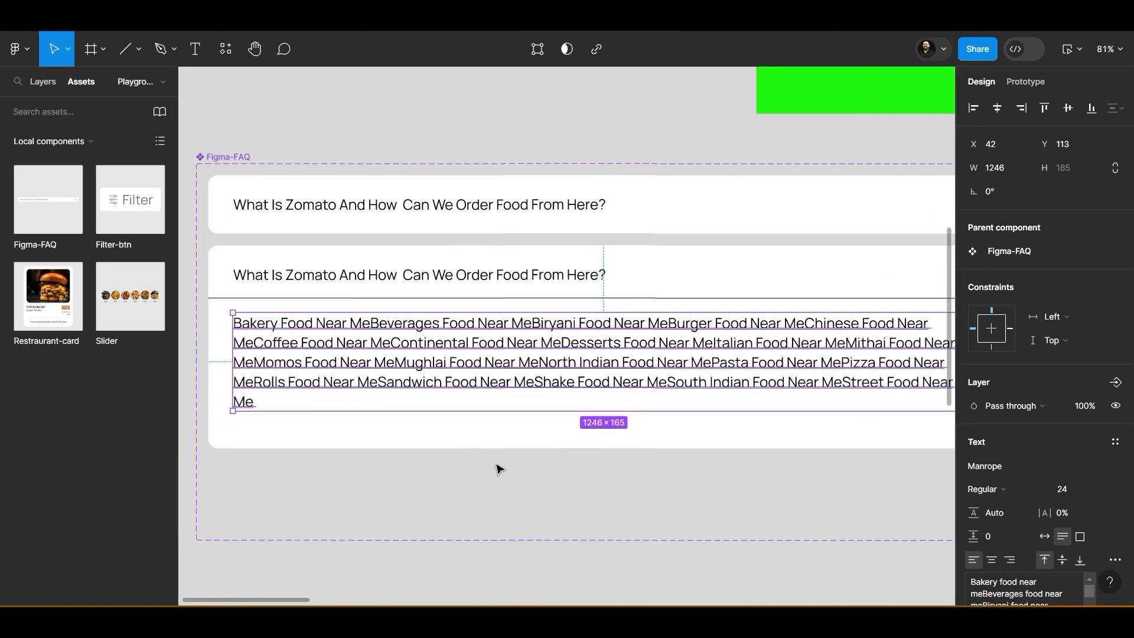
Shrink the second variant's height to about 309 px to fit the answer text
left_click(461, 443)
left_click_drag(417, 449, 413, 430)
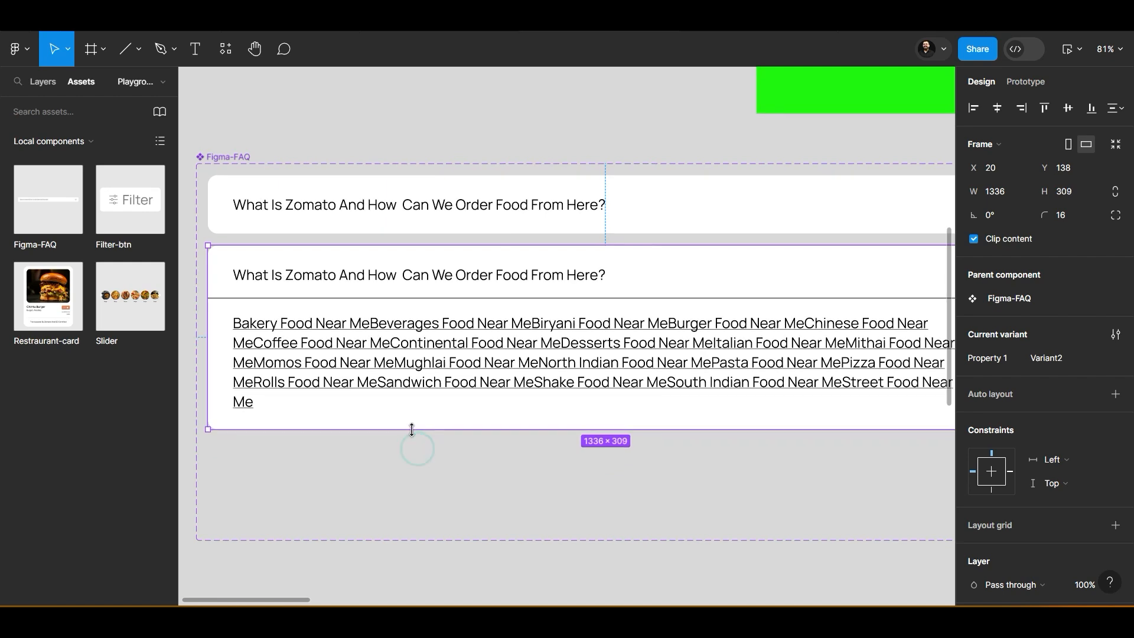
left_click(370, 478)
Rotate the second variant's chevron to point upward
scroll(369, 480, "down", 2)
scroll(509, 466, "right", 3)
scroll(509, 466, "up", 1)
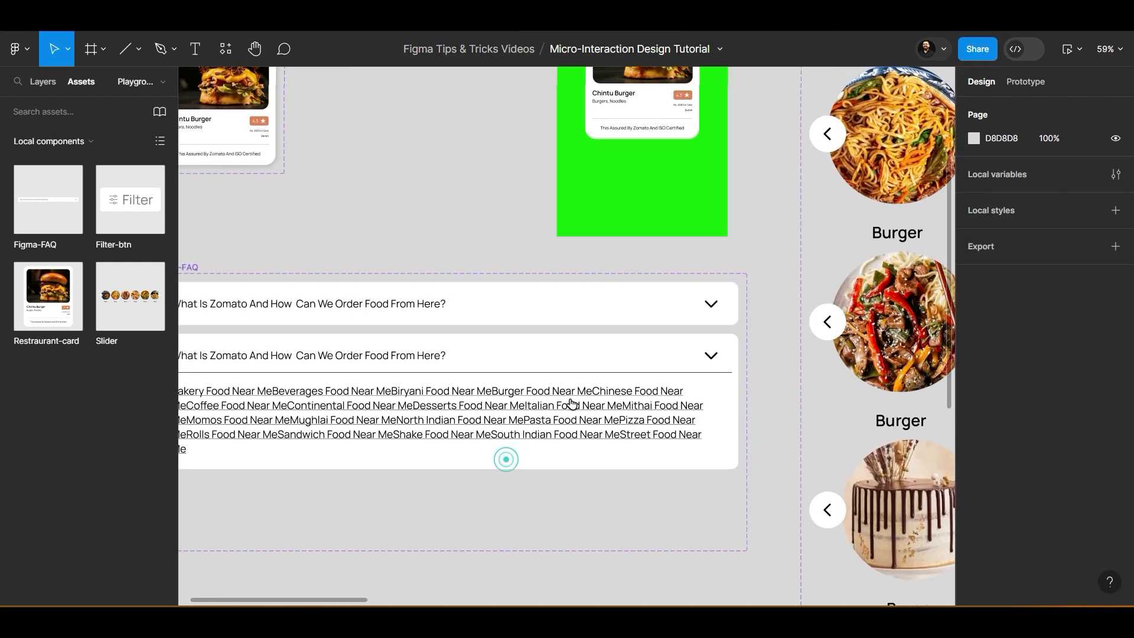
double_click(711, 357)
left_click_drag(717, 369, 692, 333)
left_click(778, 357)
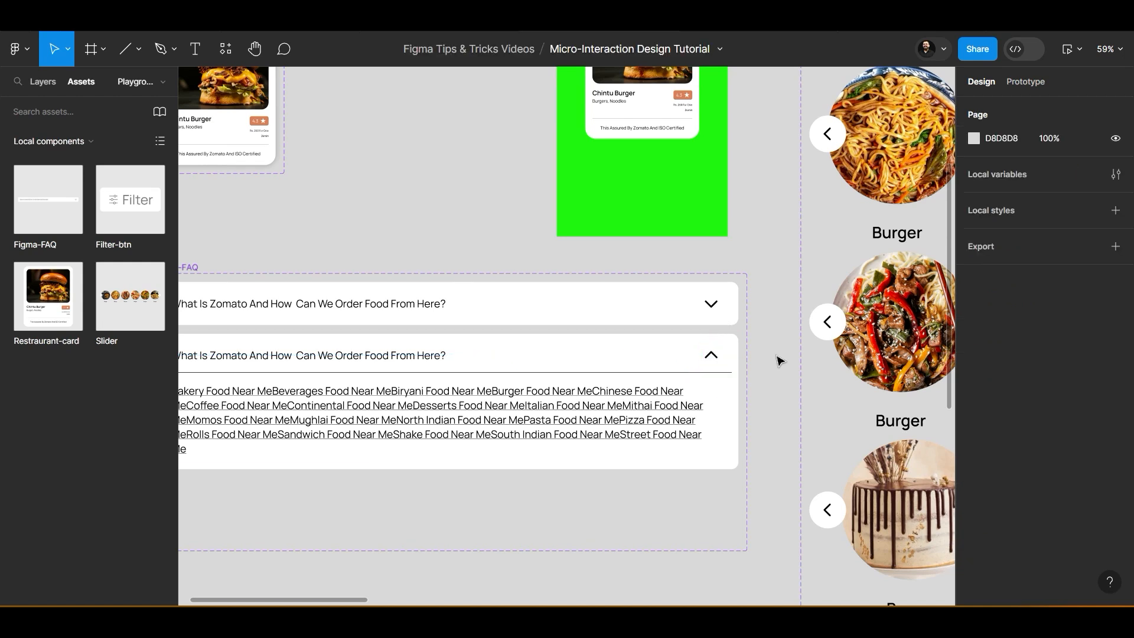
Add an on-click interaction to the collapsed FAQ variant's chevron that changes the component to Variant2
double_click(718, 309)
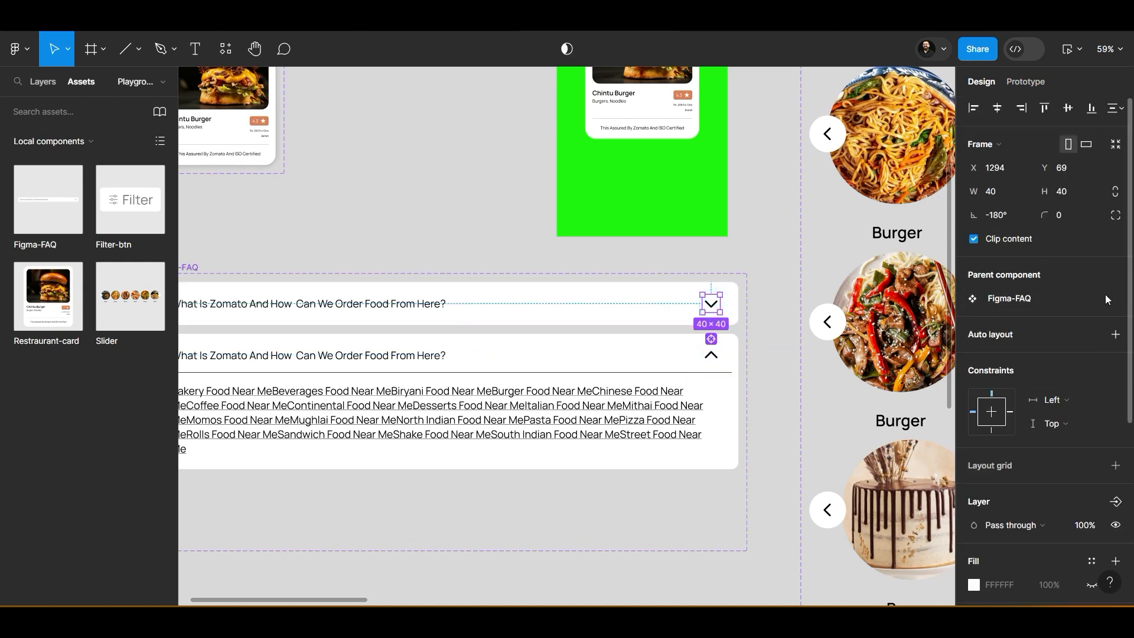
left_click(1024, 81)
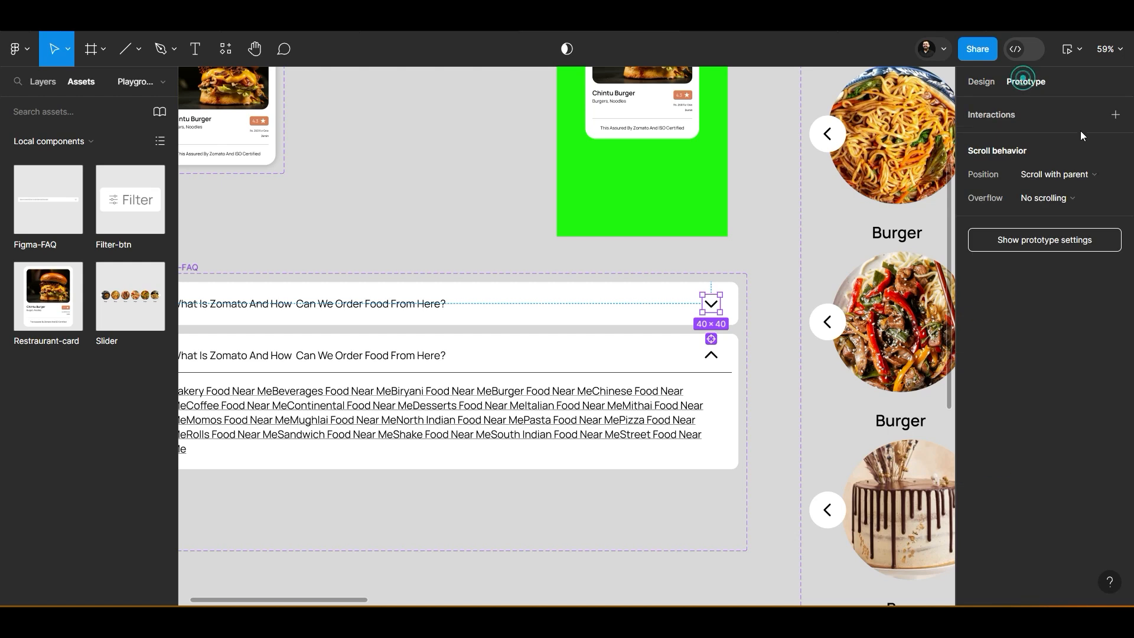
left_click(1114, 114)
left_click(819, 136)
left_click(818, 136)
left_click(856, 158)
left_click(833, 217)
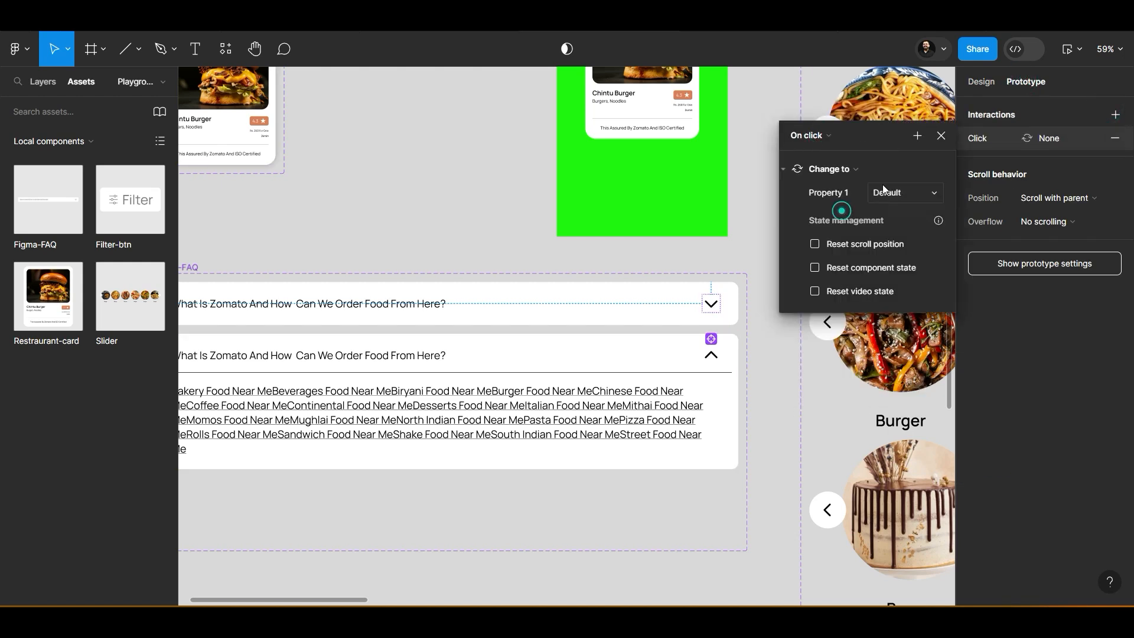
left_click(913, 190)
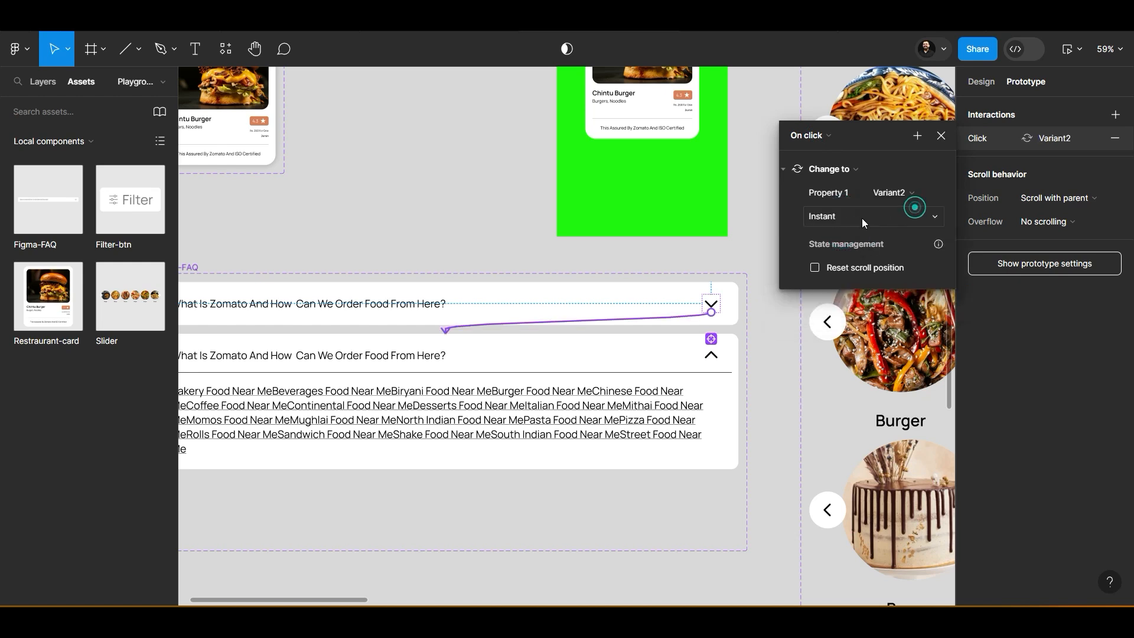
Set the chevron interaction's transition to Smart animate and open its easing options
left_click(825, 214)
left_click(860, 251)
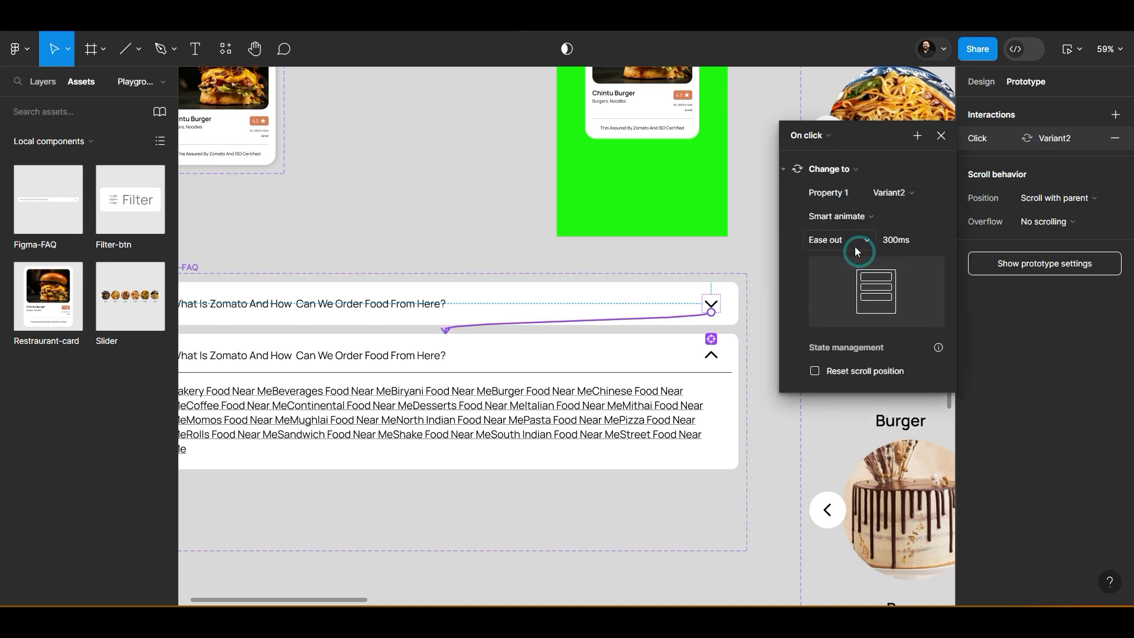
left_click(854, 244)
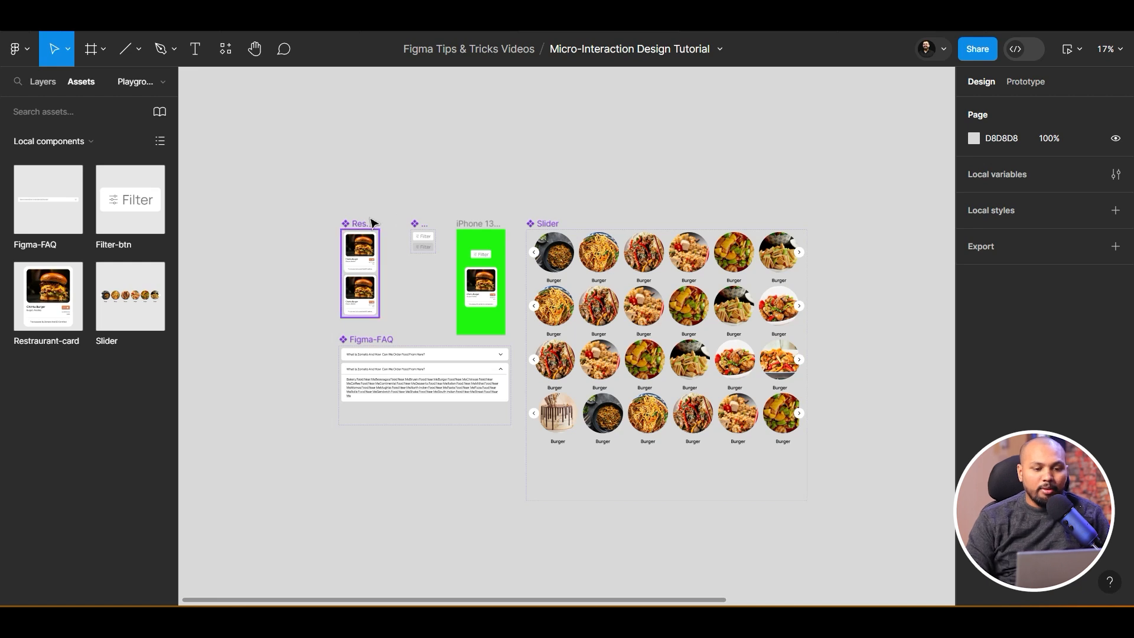
Switch to Zomato's page in the browser, examine the hover effect on its restaurant cards, and return to Figma
scroll(375, 222, "up", 3)
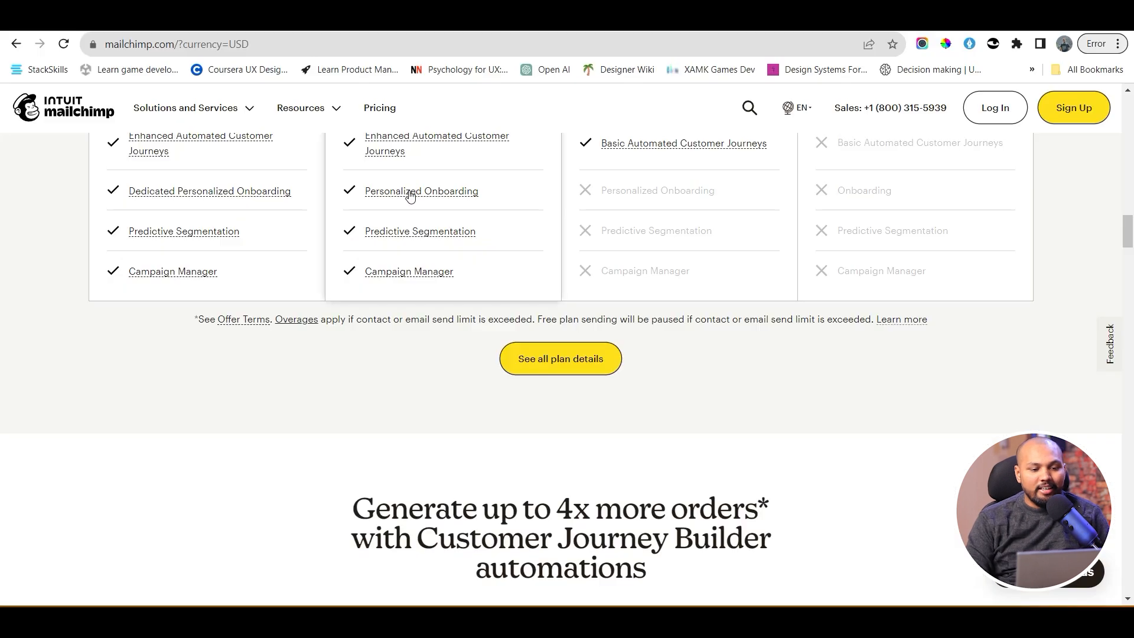
scroll(443, 201, "up", 1)
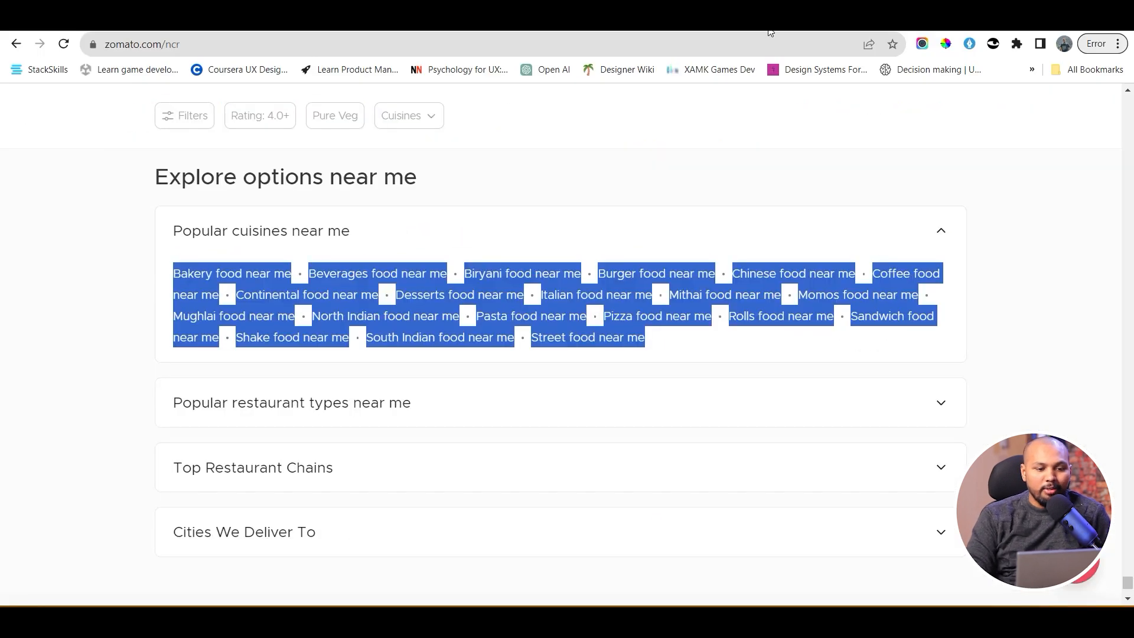
scroll(709, 177, "up", 15)
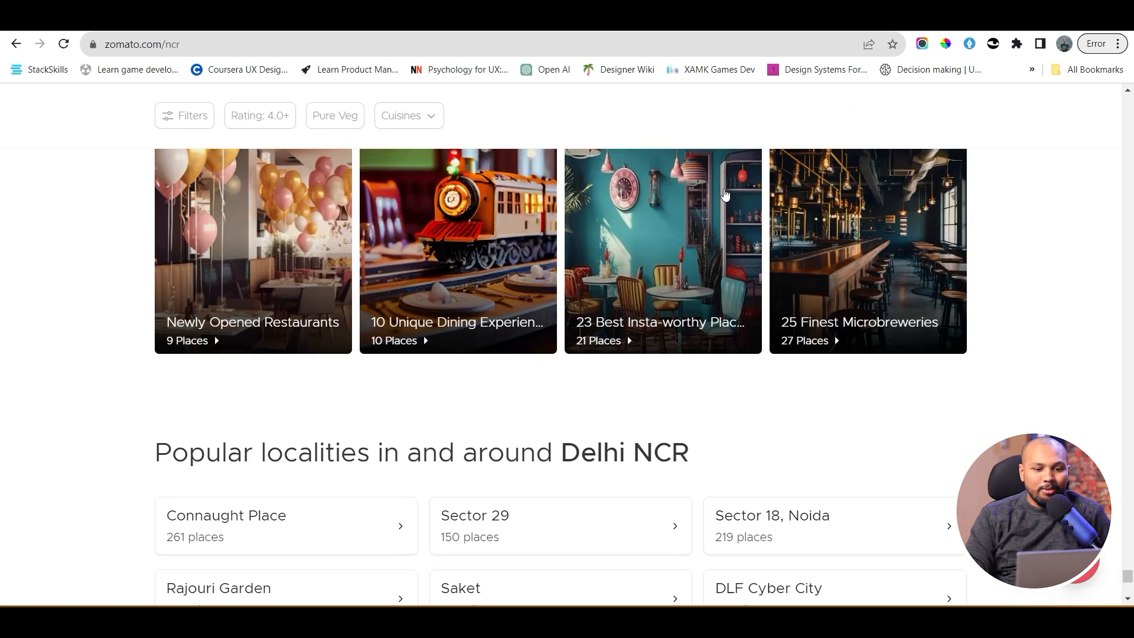
scroll(708, 219, "up", 10)
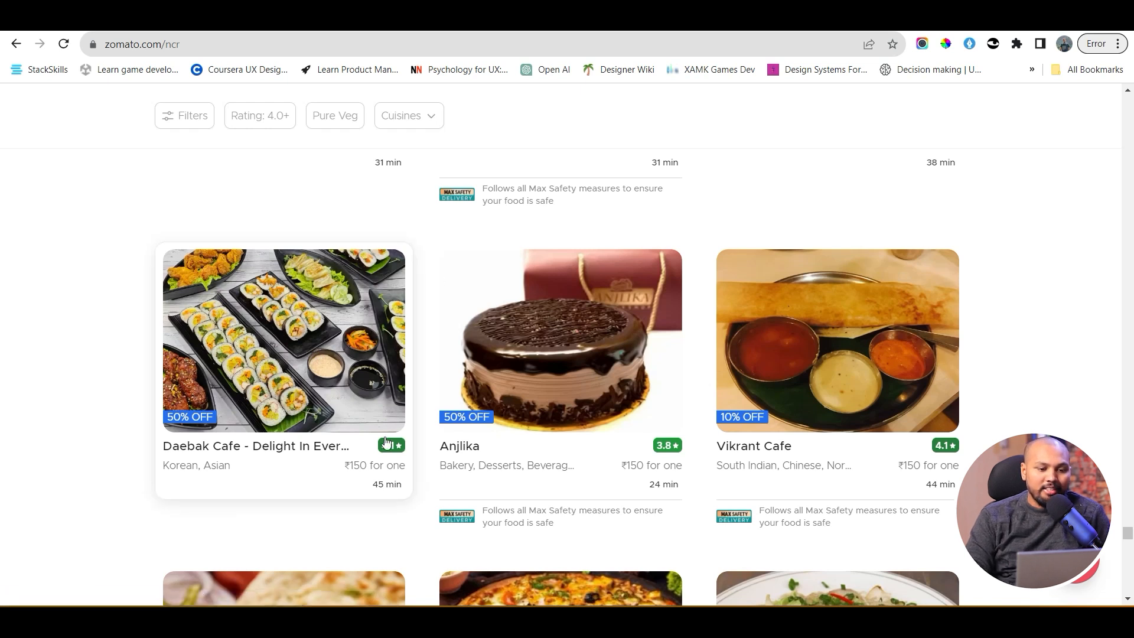
key("alt+Tab")
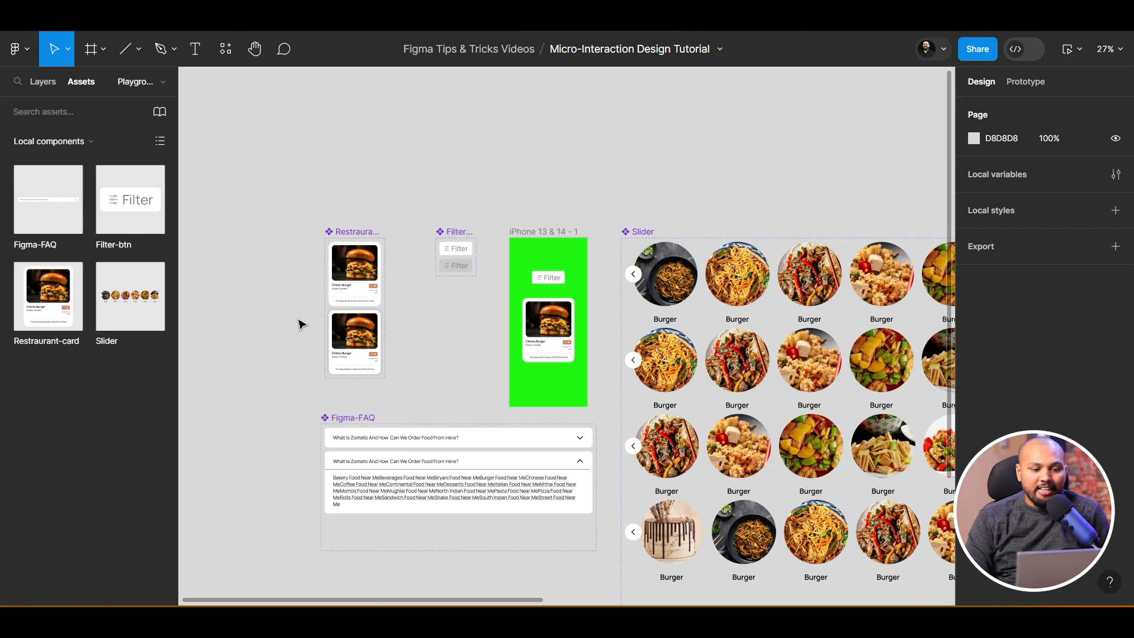
Select the restaurant card's default variant and compare its appearance with the second variant
scroll(336, 241, "up", 4)
left_click(374, 258)
scroll(374, 258, "up", 5)
scroll(365, 366, "down", 2)
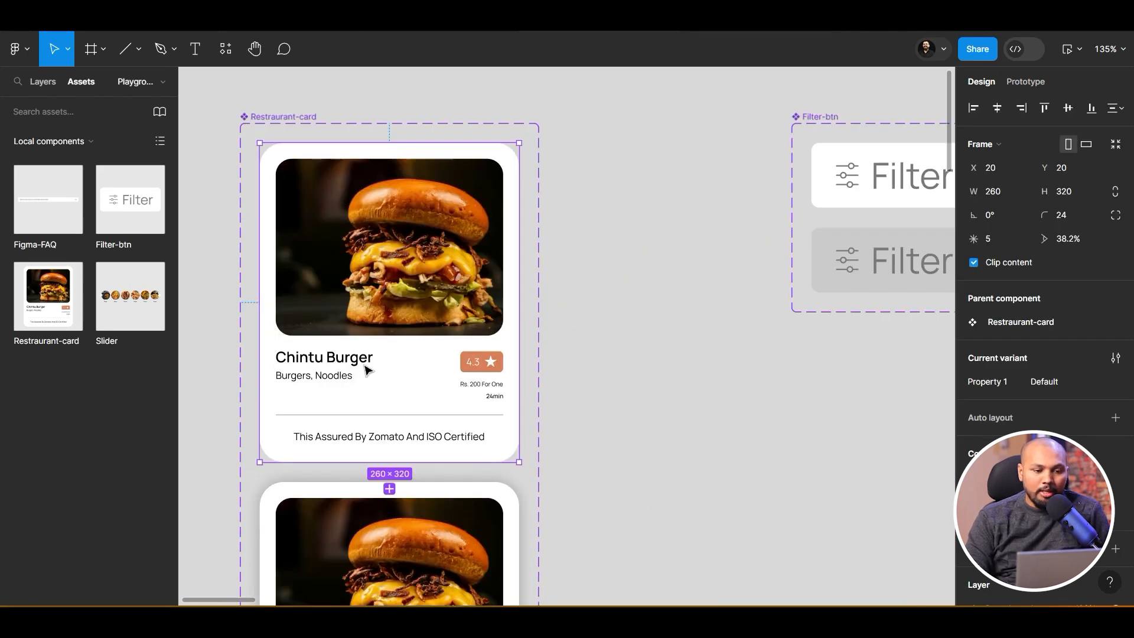
scroll(367, 370, "down", 2)
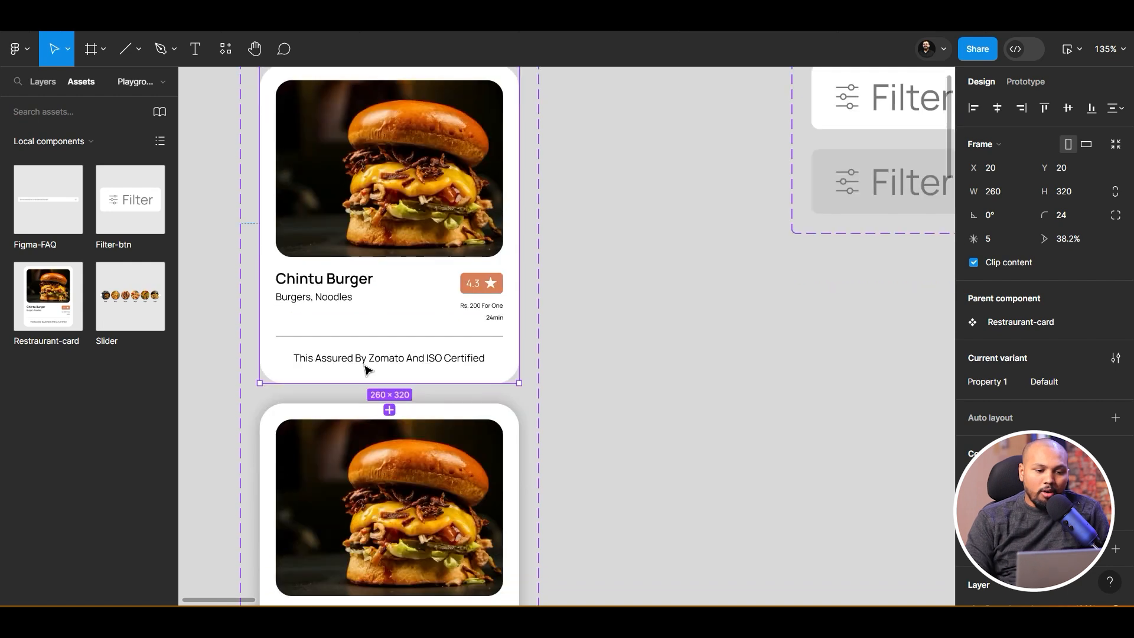
scroll(396, 294, "down", 4)
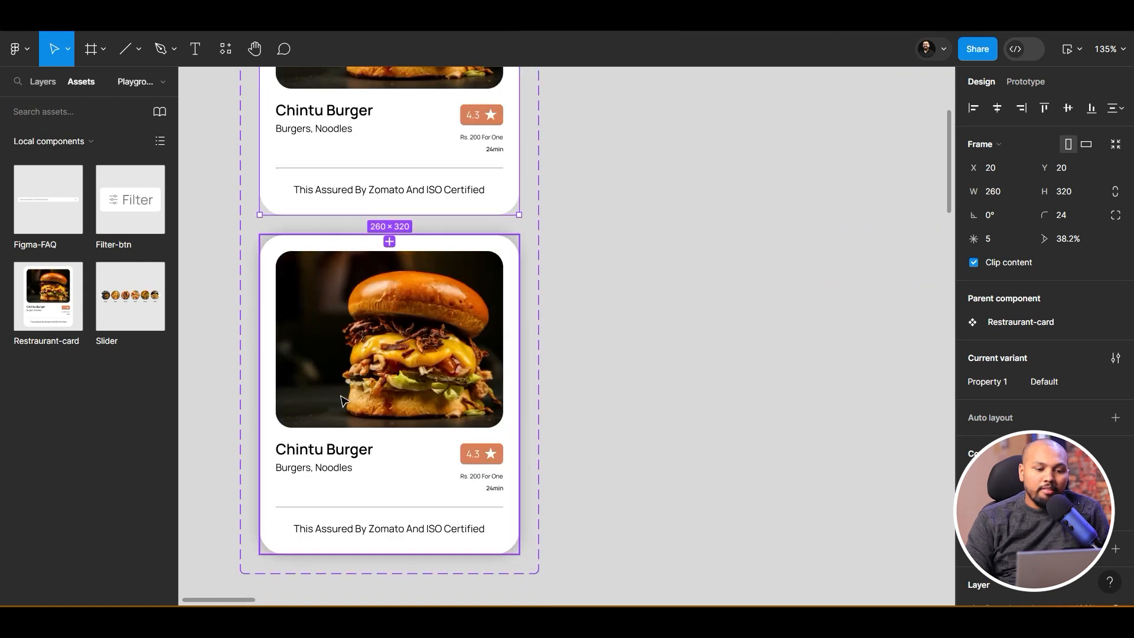
Inspect the drop shadow settings of the restaurant card's second variant, including its blur, and close them
left_click(408, 476)
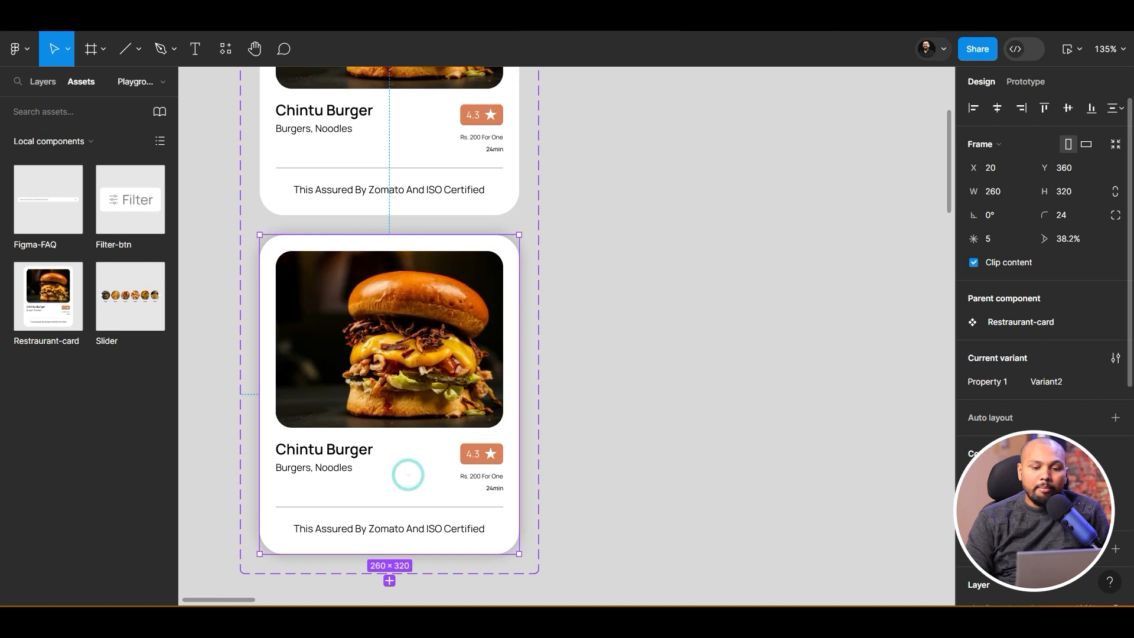
scroll(1034, 467, "down", 6)
left_click(974, 514)
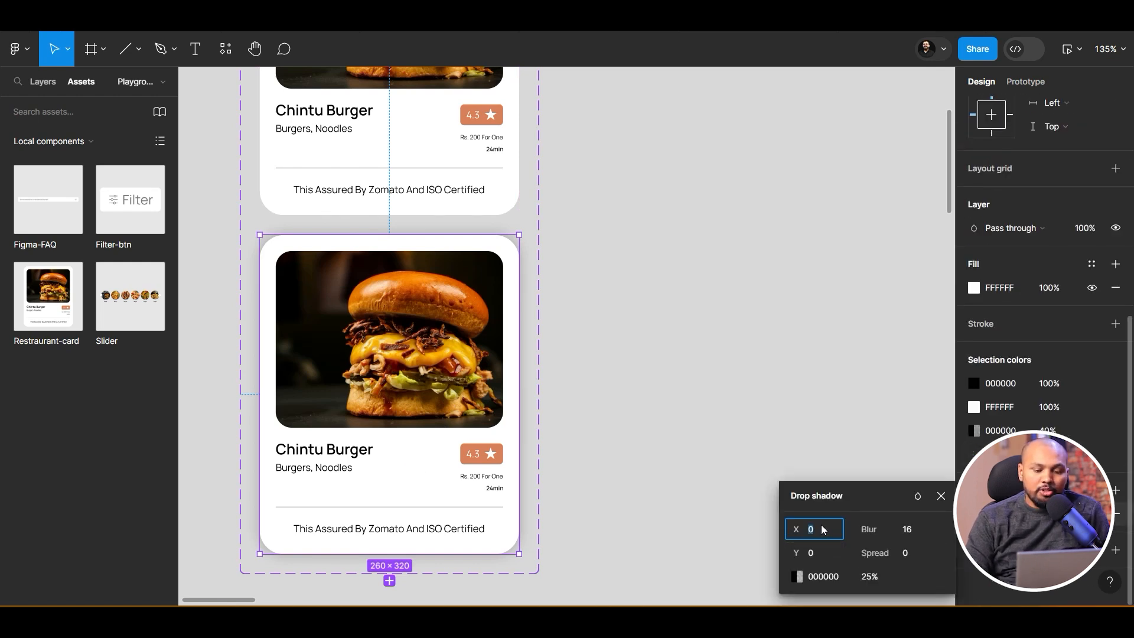
left_click(915, 529)
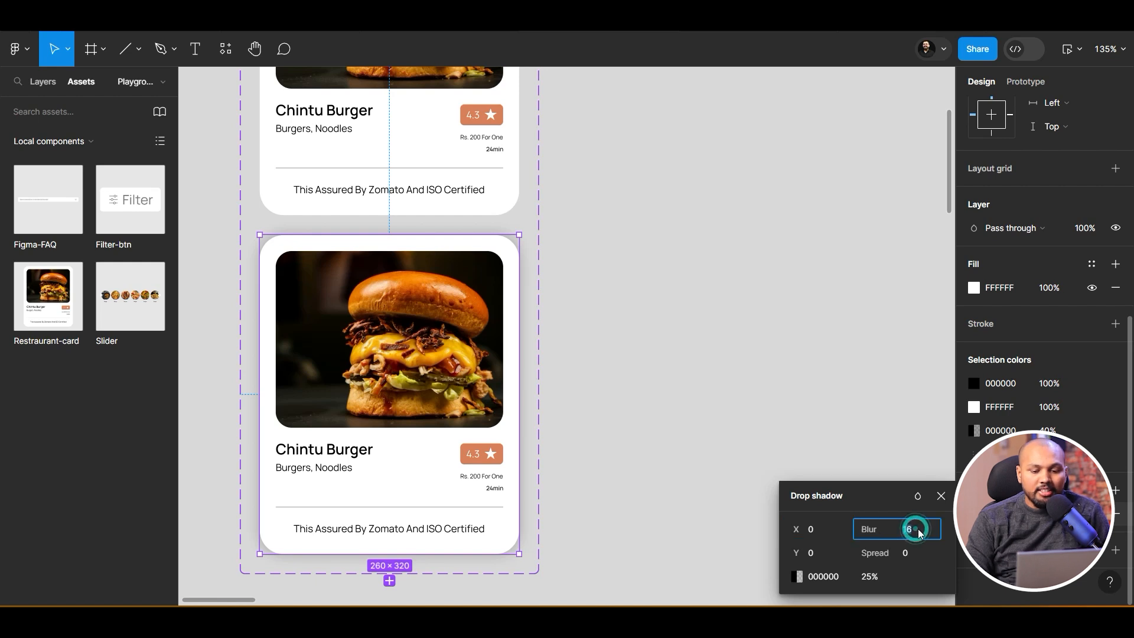
left_click(941, 495)
scroll(874, 494, "up", 2)
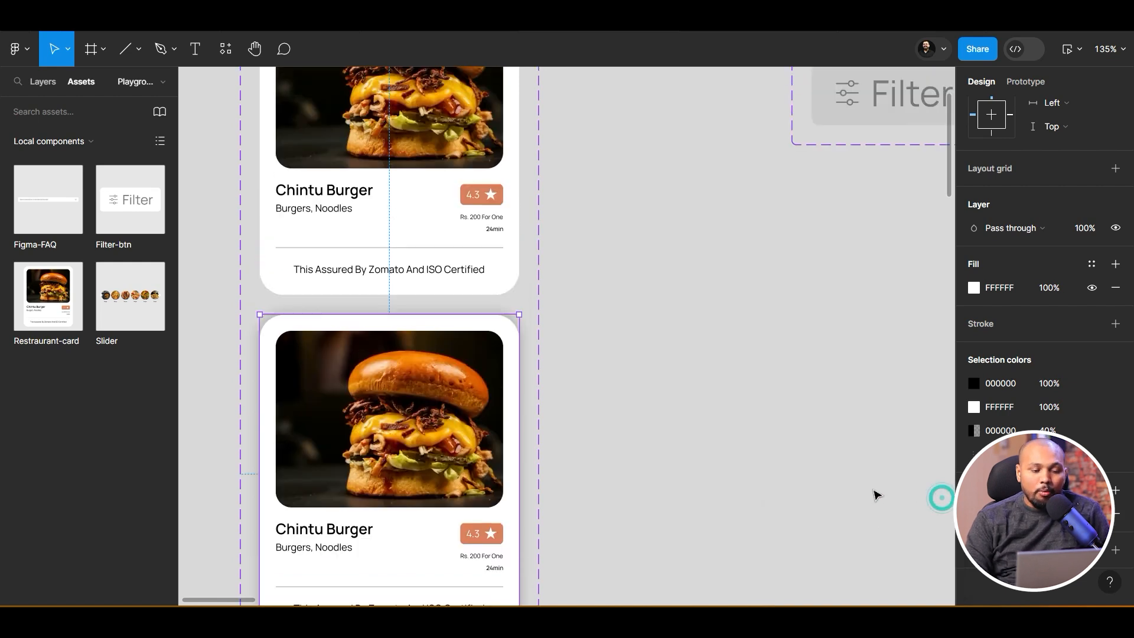
Select the default restaurant card, compare it with the hovered card on Zomato's page in the browser, and return to Figma
left_click(486, 253)
scroll(486, 253, "up", 1)
key("alt+Tab")
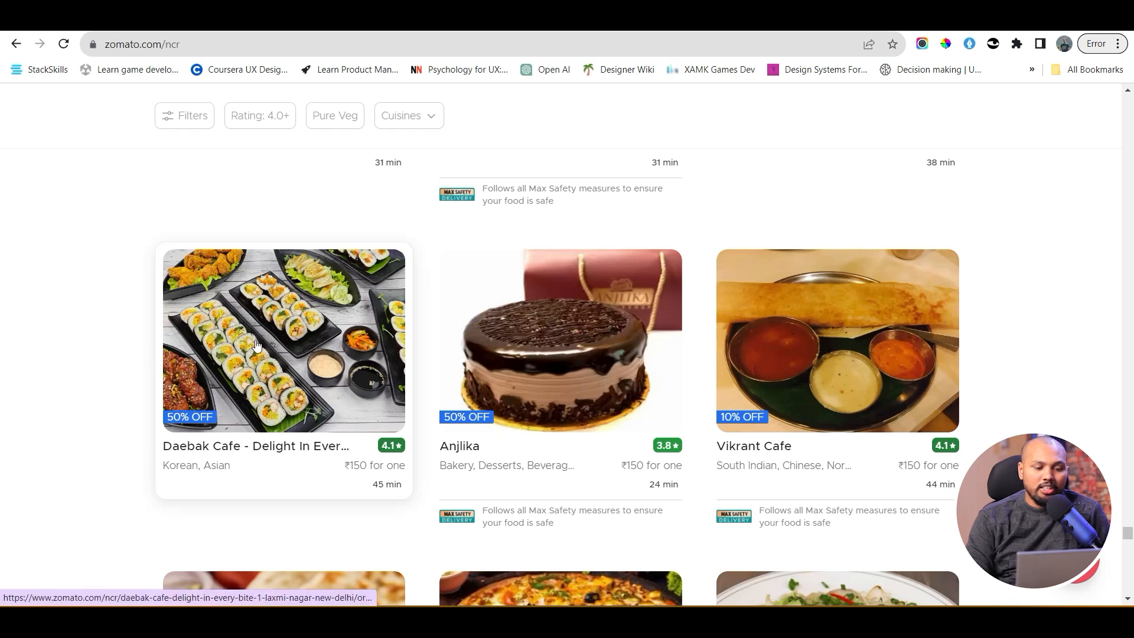
key("alt+Tab")
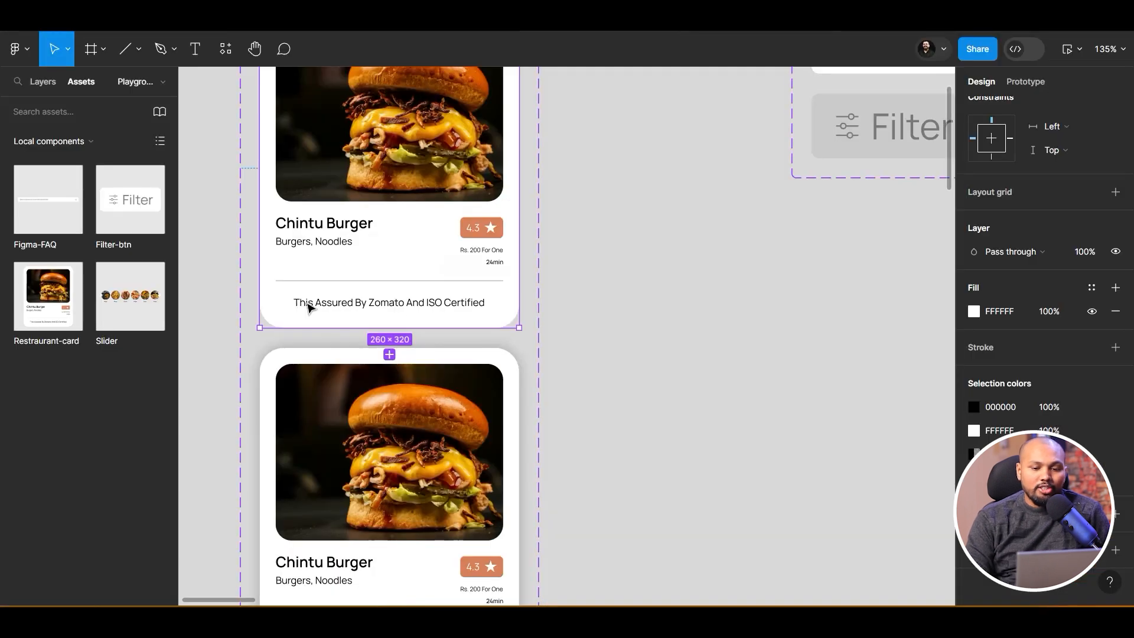
Open the default restaurant card's hover interaction and keep the While hovering trigger with the Change to action targeting Variant2
scroll(311, 307, "up", 1)
scroll(589, 422, "down", 1)
left_click_drag(623, 311, 575, 377)
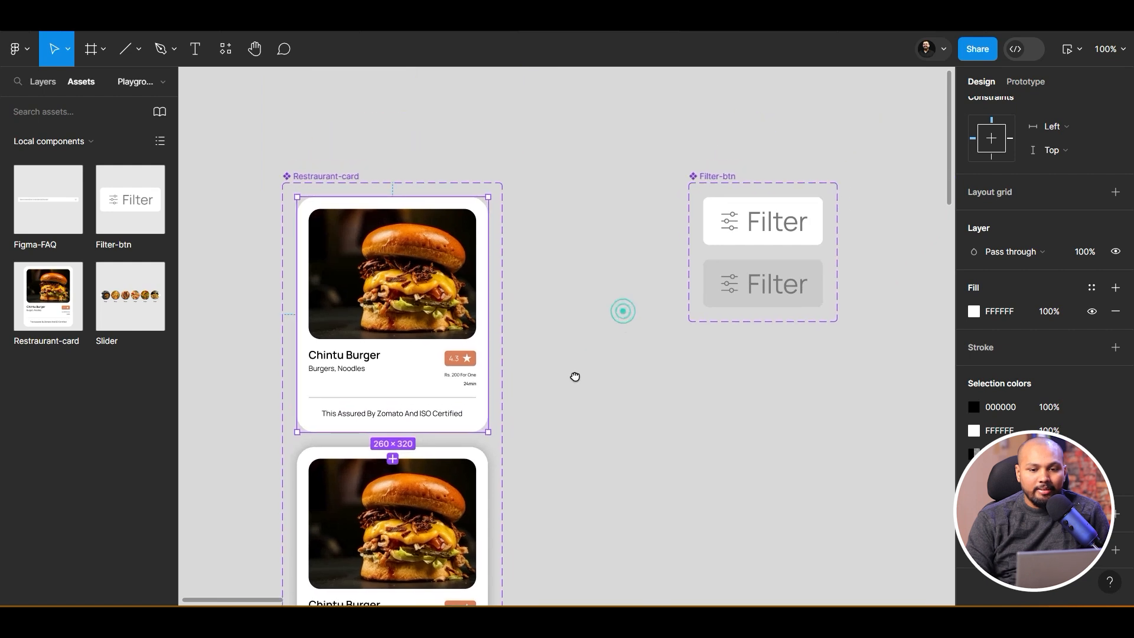
scroll(1089, 118, "up", 5)
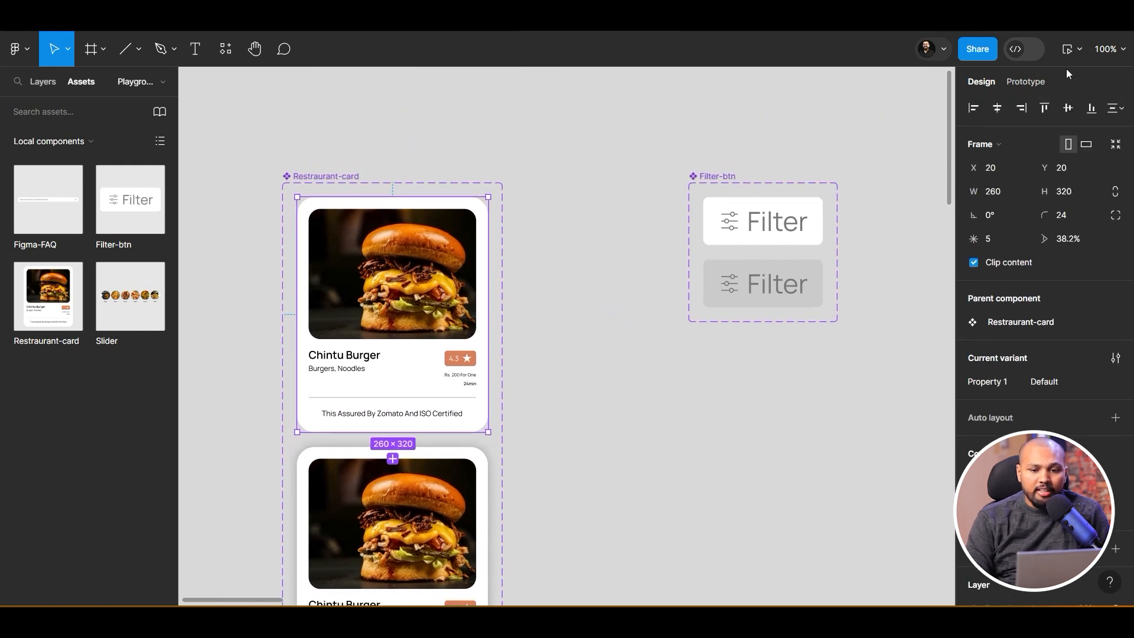
left_click(1018, 87)
left_click(983, 137)
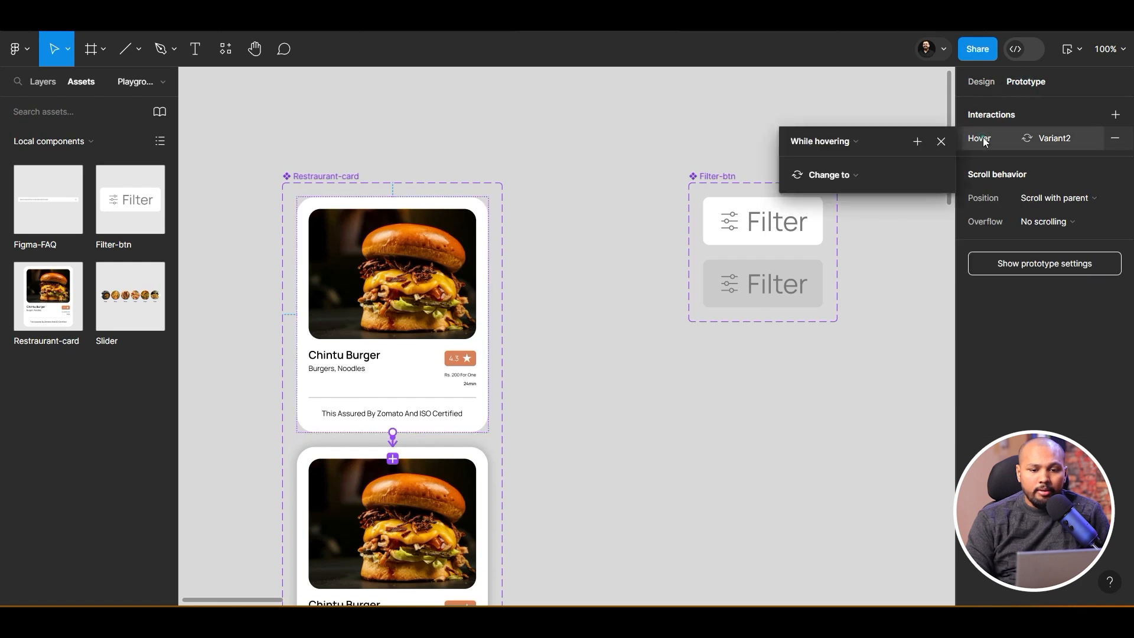
left_click(835, 138)
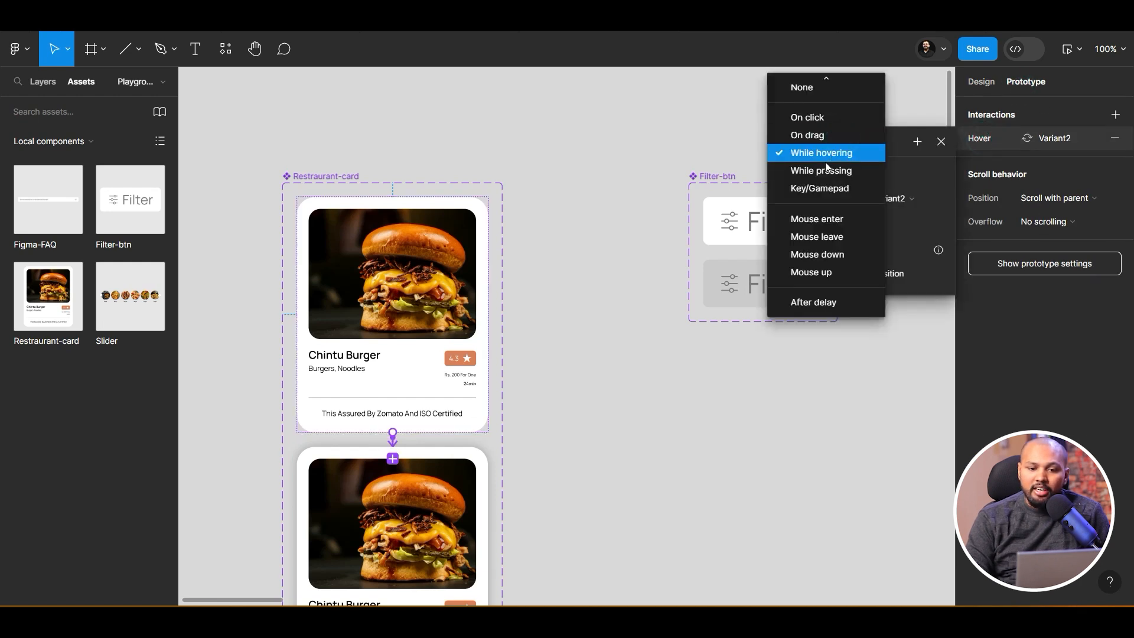
left_click(835, 154)
left_click(840, 174)
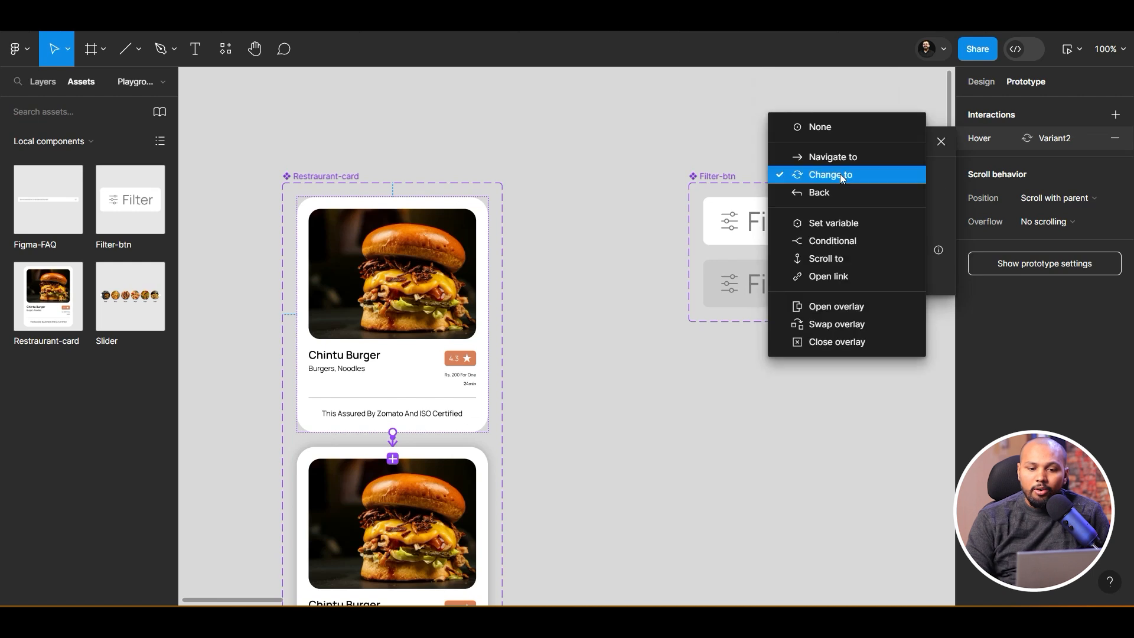
left_click(870, 173)
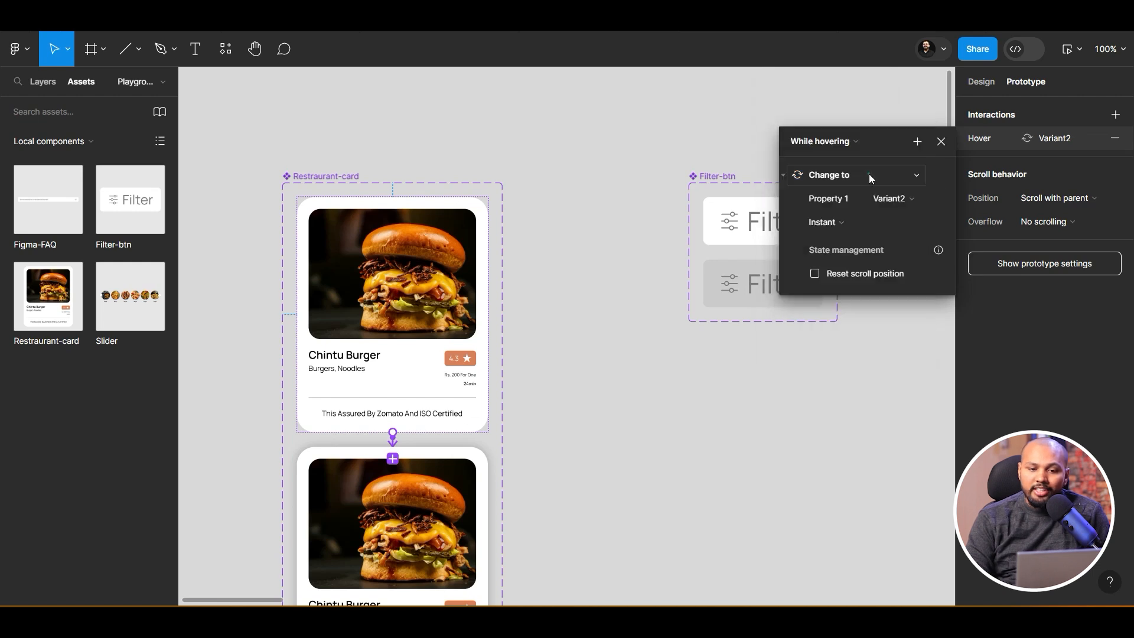
left_click(907, 198)
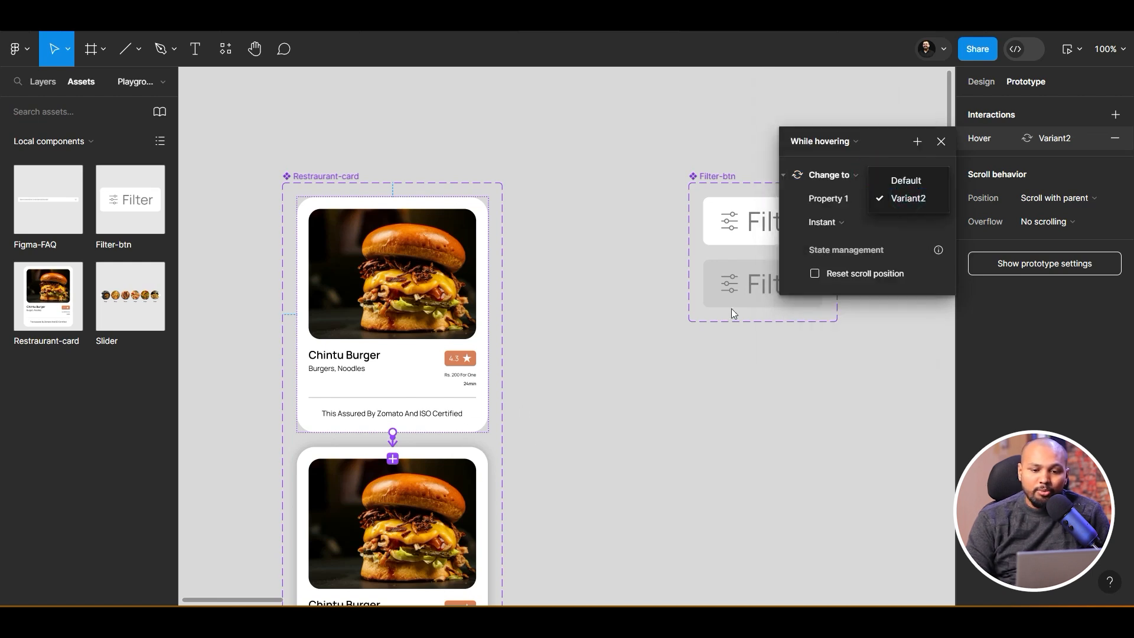
Set the restaurant card's hover transition to Smart animate with Ease in and out easing
left_click(818, 227)
left_click(823, 224)
left_click(853, 257)
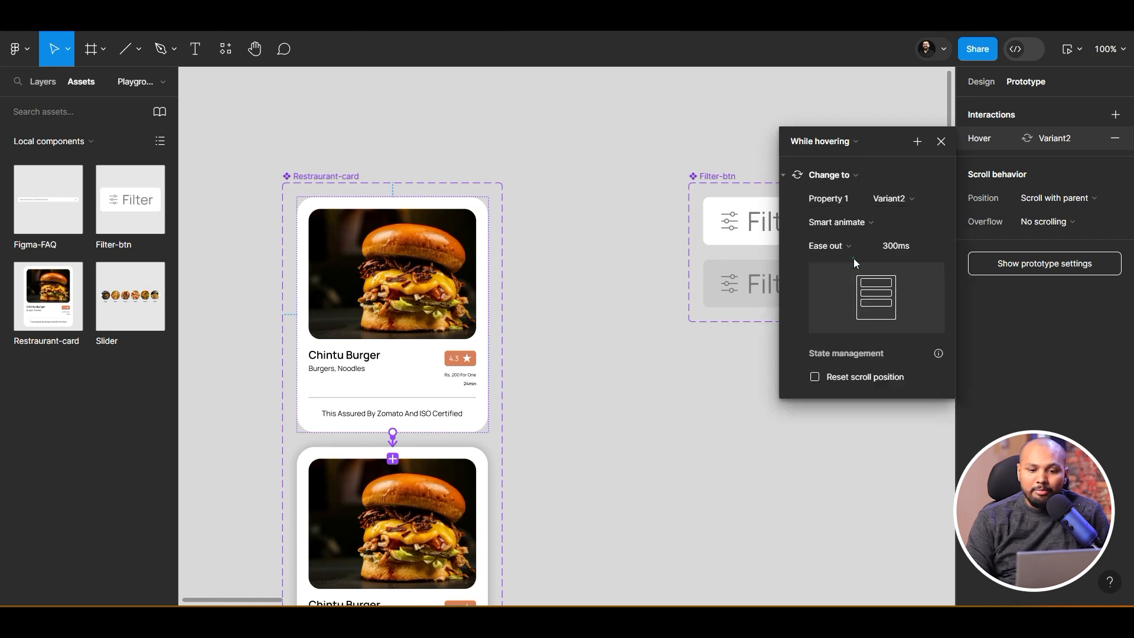
left_click(849, 247)
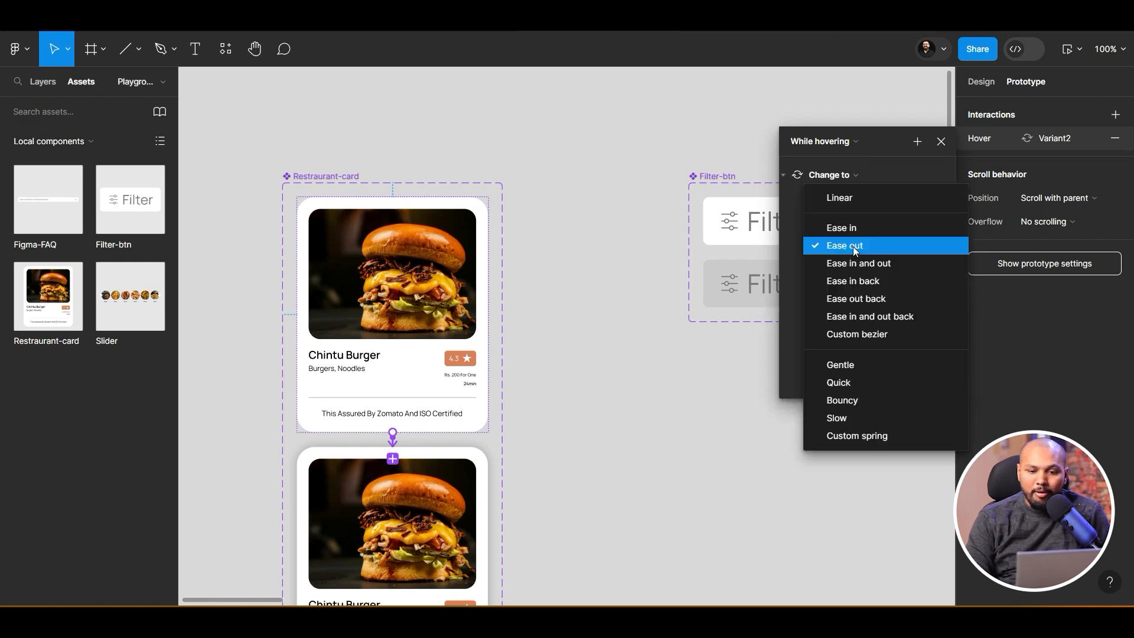
left_click(888, 269)
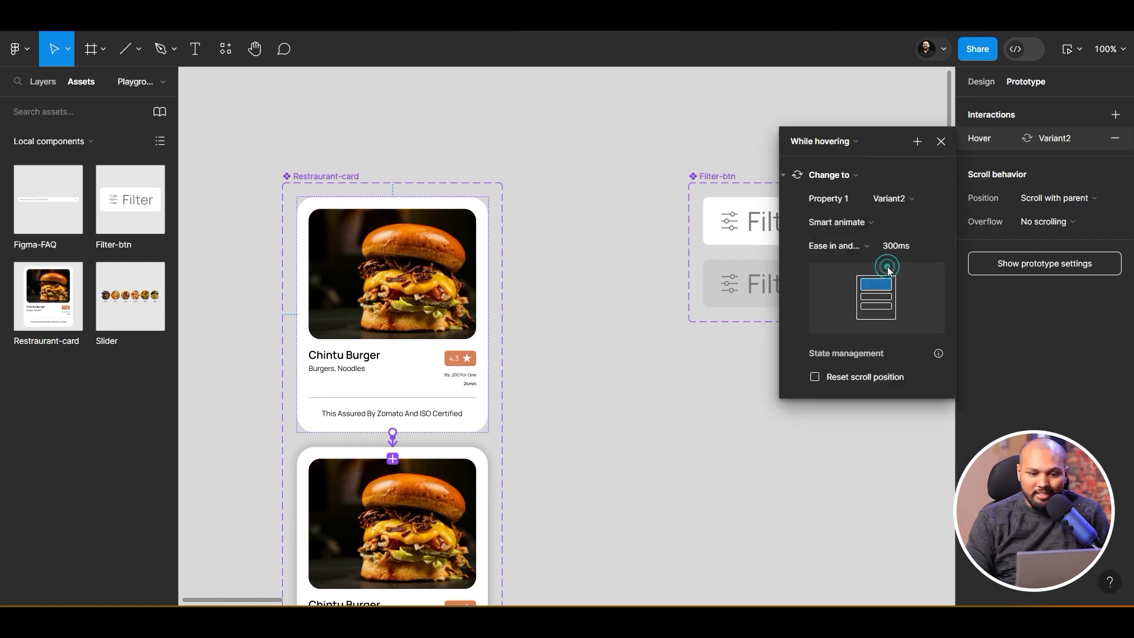
left_click(942, 142)
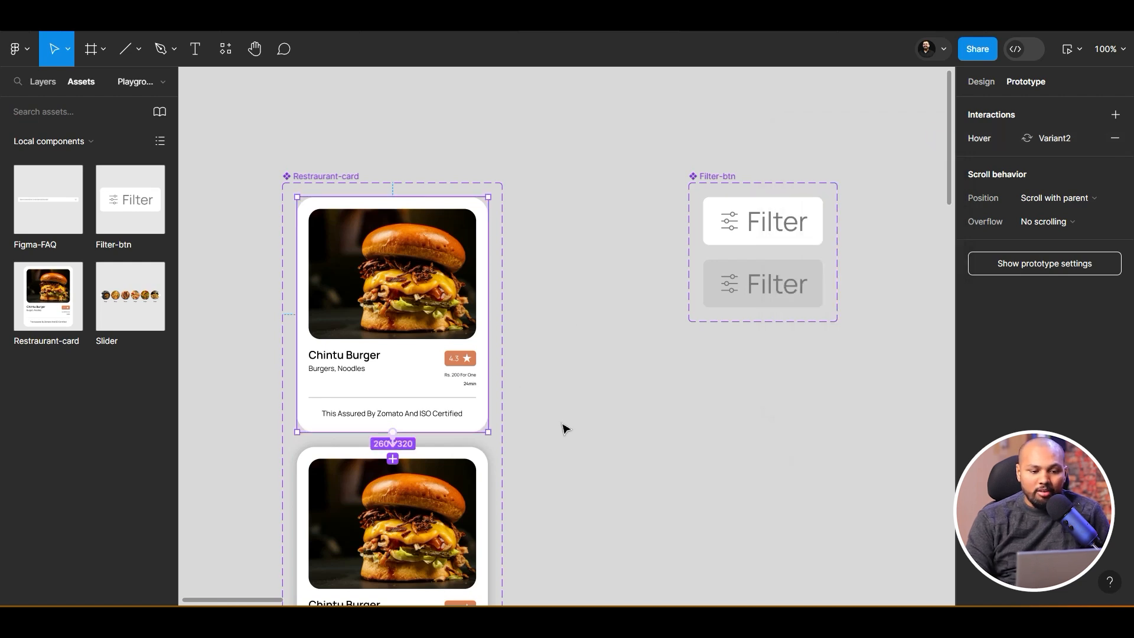
Preview the iPhone 13 & 14 - 1 frame to test the restaurant card's hover effect, and close the preview
left_click(561, 425)
scroll(561, 425, "down", 5)
left_click_drag(641, 455, 263, 354)
scroll(428, 390, "up", 5)
scroll(349, 410, "down", 2)
left_click(413, 129)
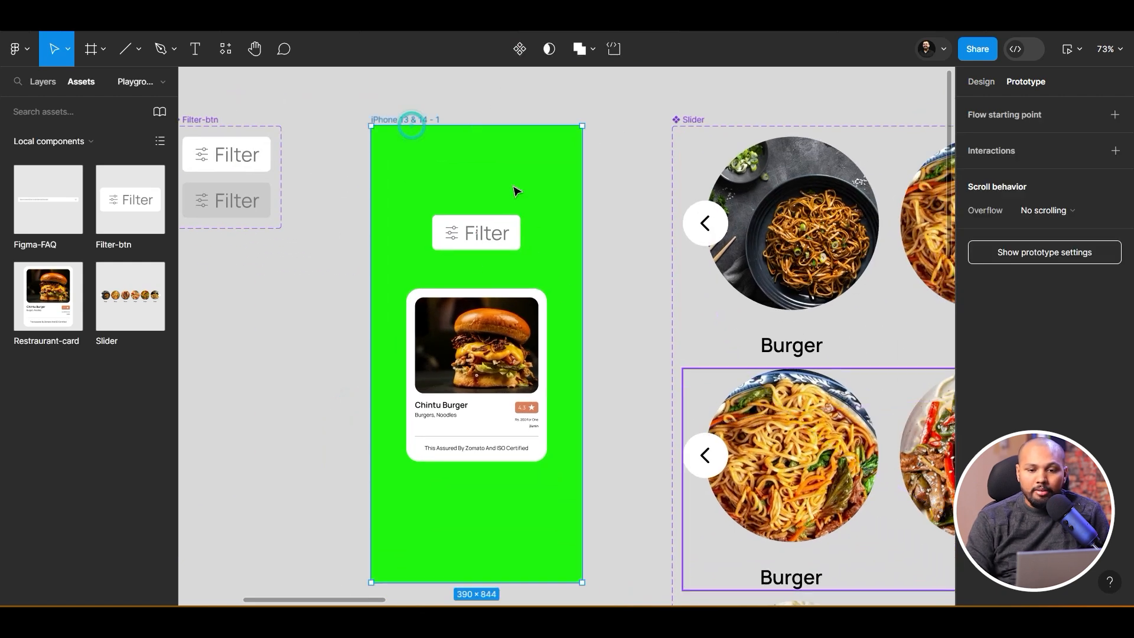
left_click(1063, 48)
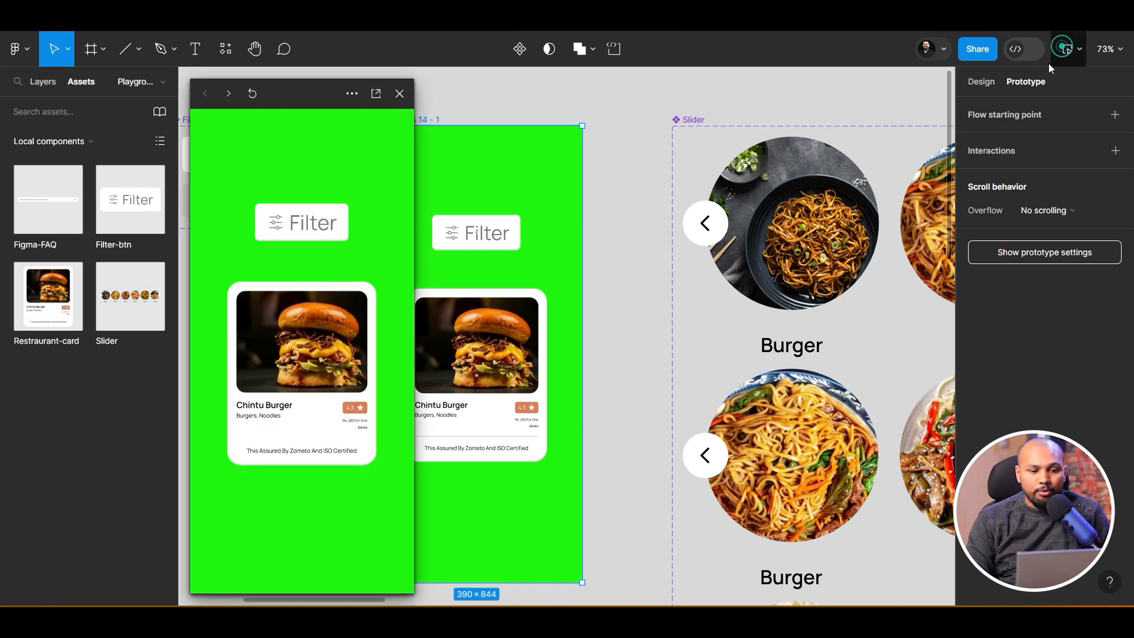
left_click(312, 529)
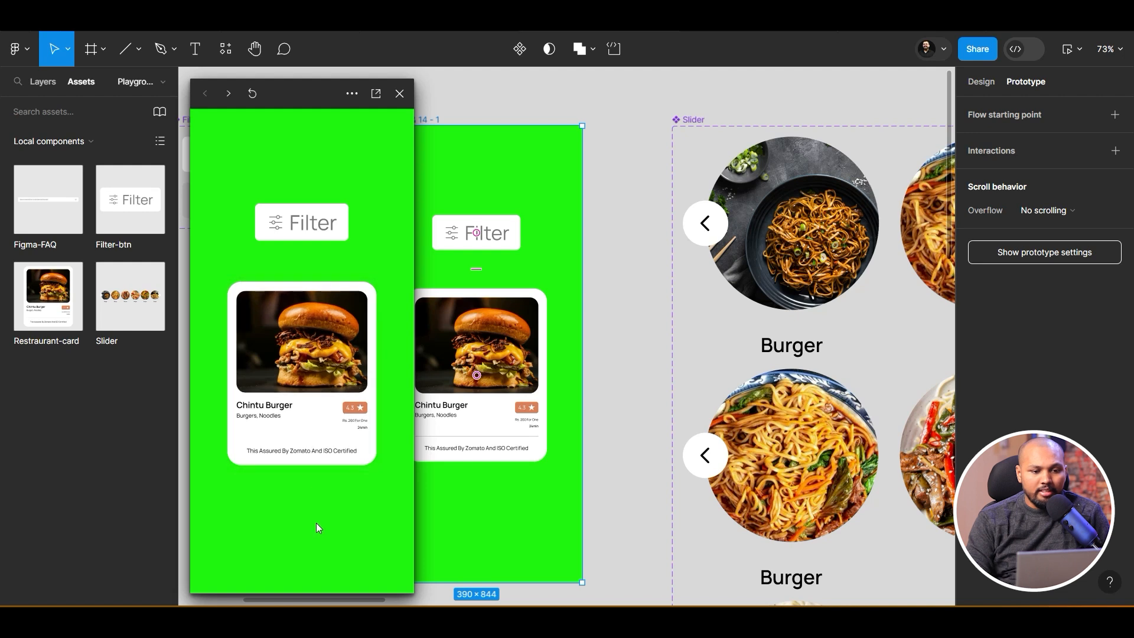
left_click(399, 91)
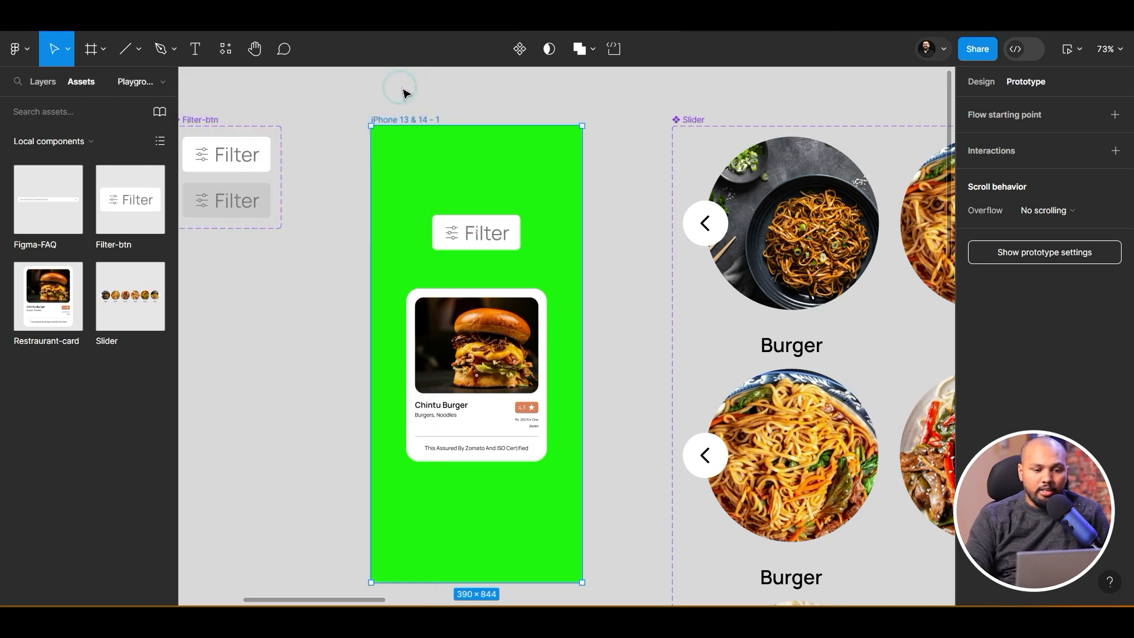
Review the default and second variants of the Restraurant-card component and their prototype interactions
scroll(679, 190, "down", 3, "ctrl")
scroll(678, 190, "down", 4)
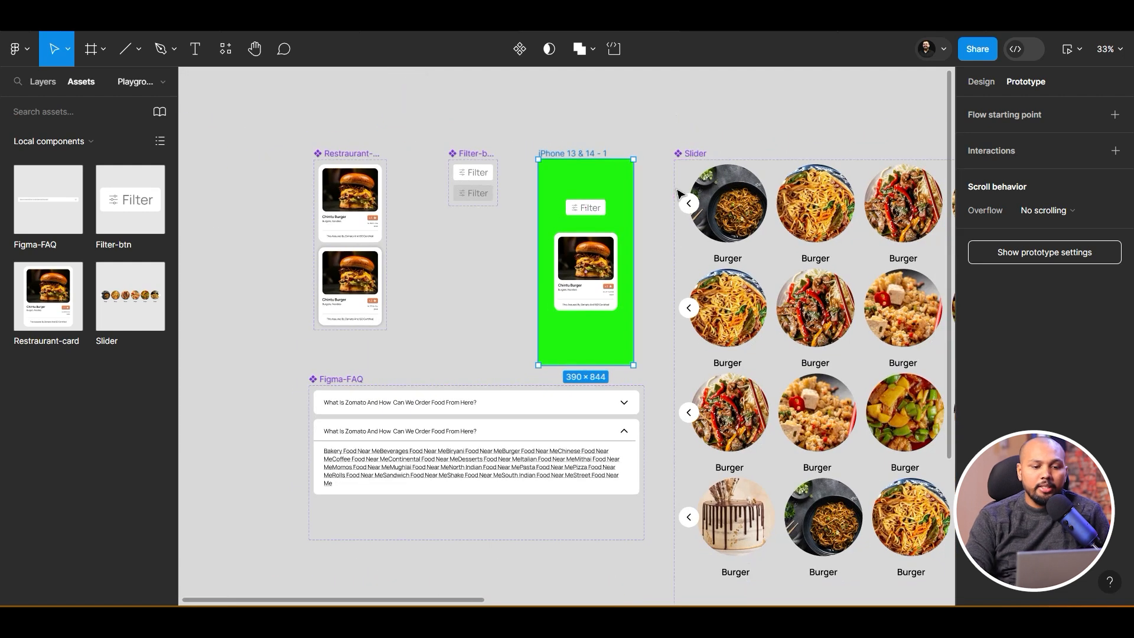
scroll(418, 257, "up", 4)
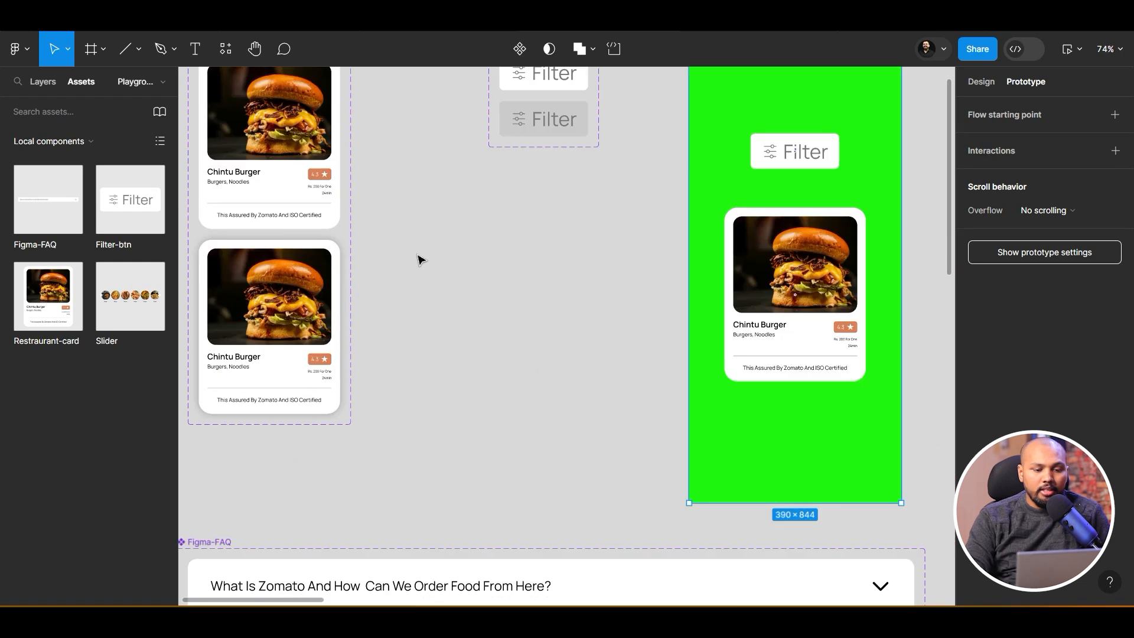
left_click_drag(476, 267, 596, 245)
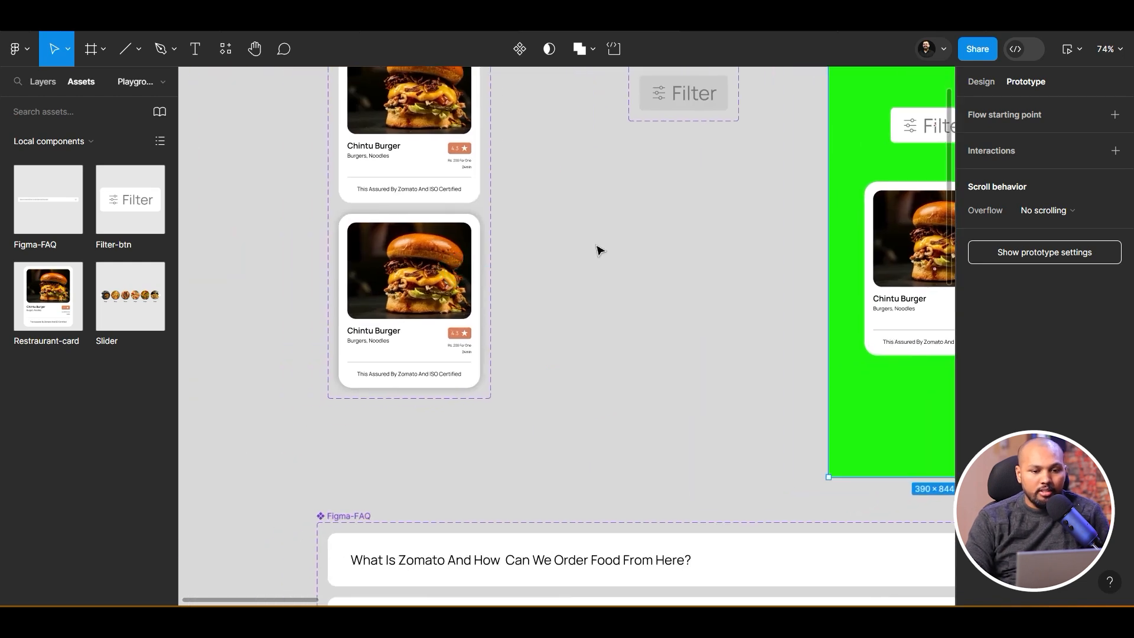
scroll(598, 251, "up", 1)
scroll(535, 260, "up", 2)
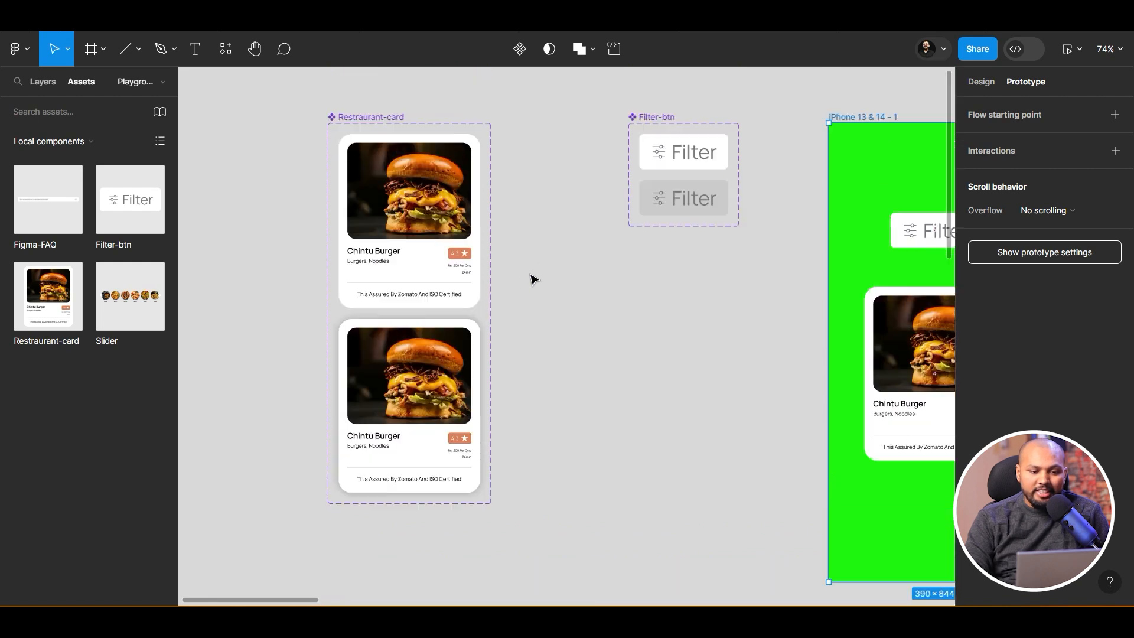
left_click(411, 231)
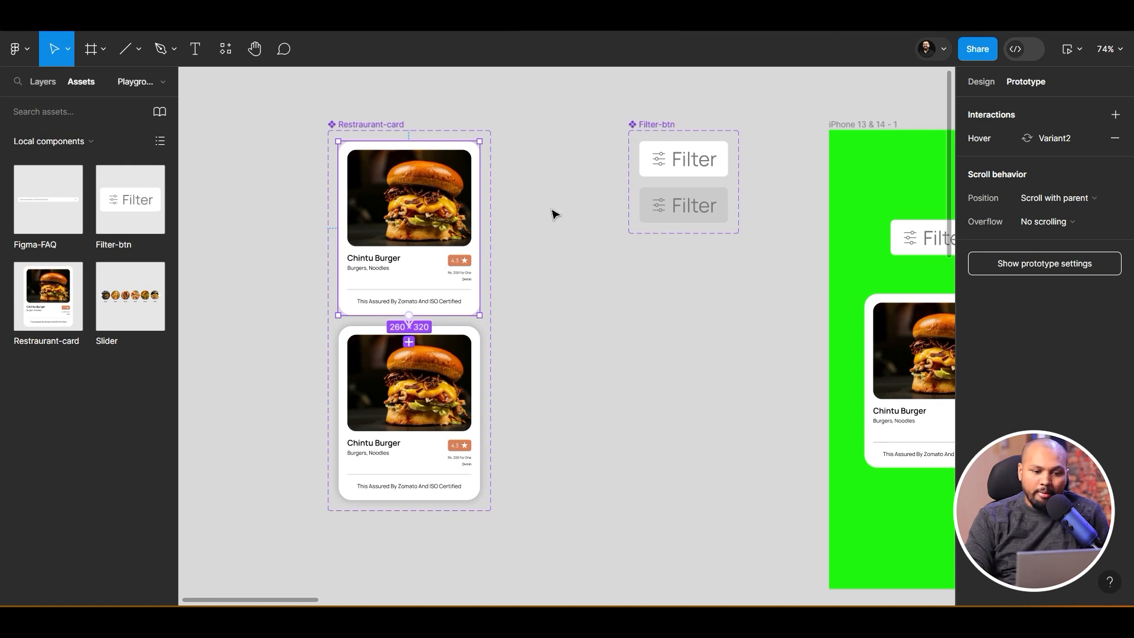
scroll(556, 214, "down", 1)
left_click(441, 368)
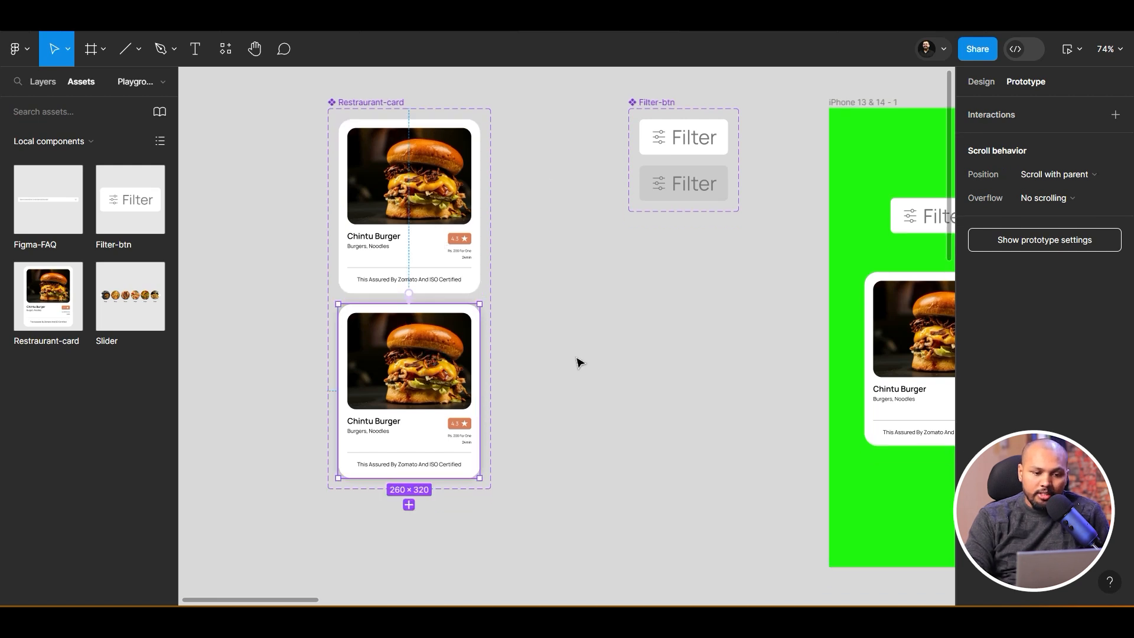
left_click(432, 232)
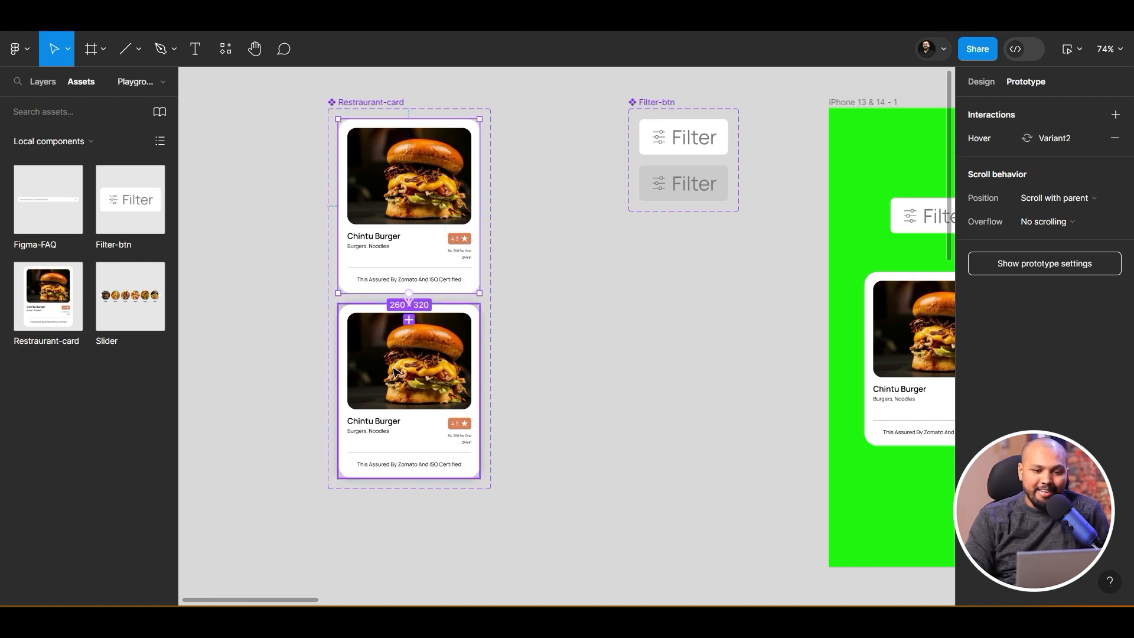
Examine the Figma-FAQ component set, selecting the collapsed variant to inspect its existing arrow connection to the expanded variant
scroll(394, 371, "down", 7)
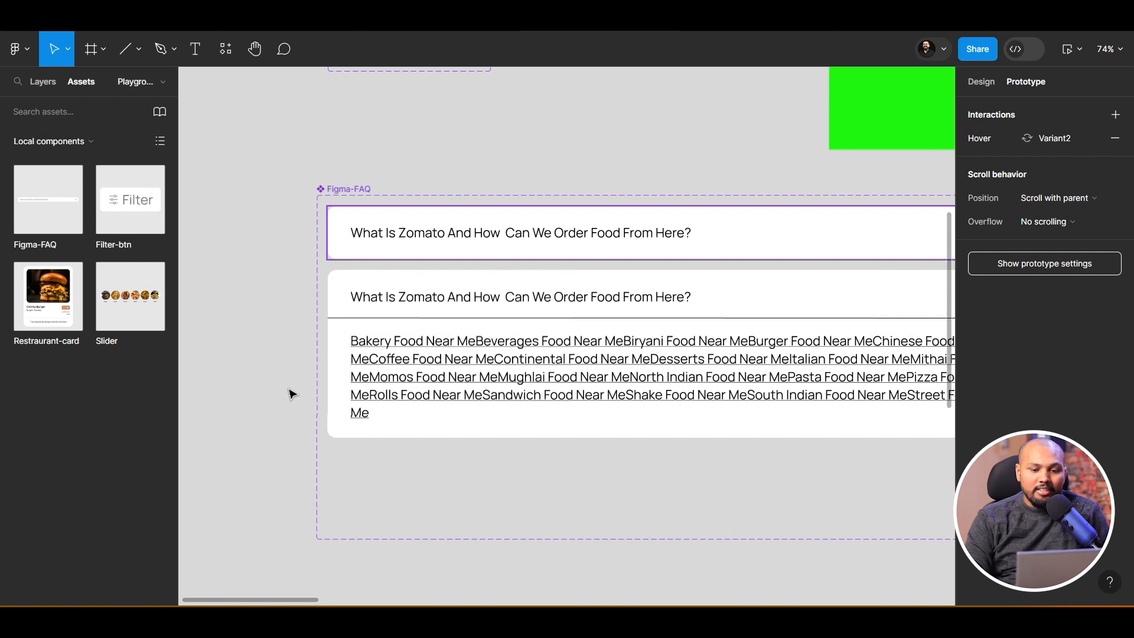
scroll(747, 451, "down", 5)
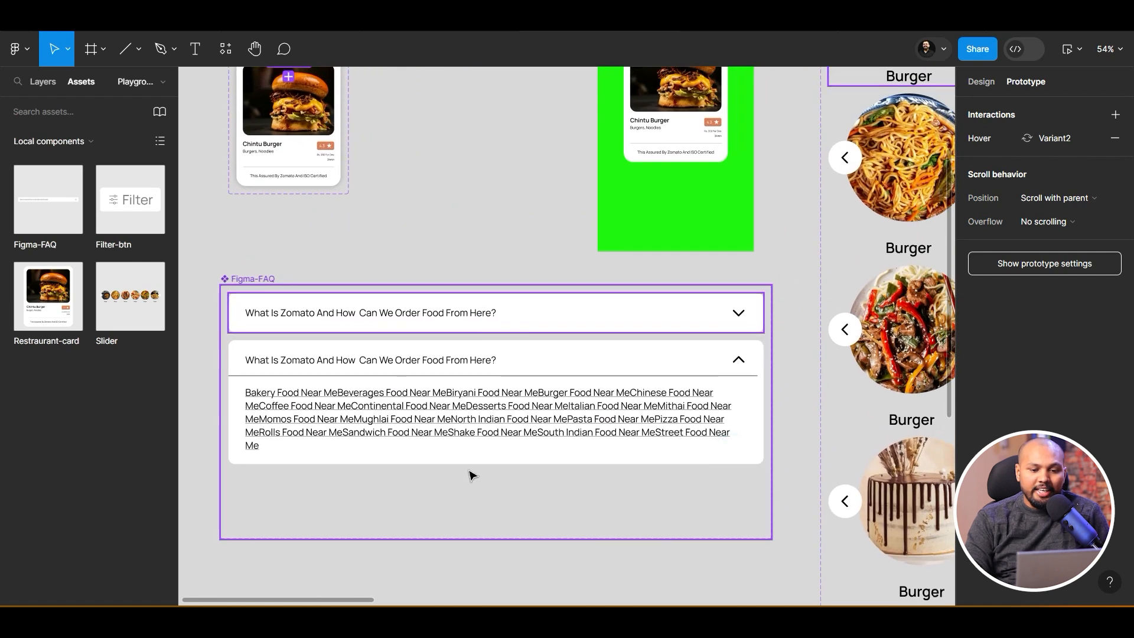
scroll(506, 468, "up", 2)
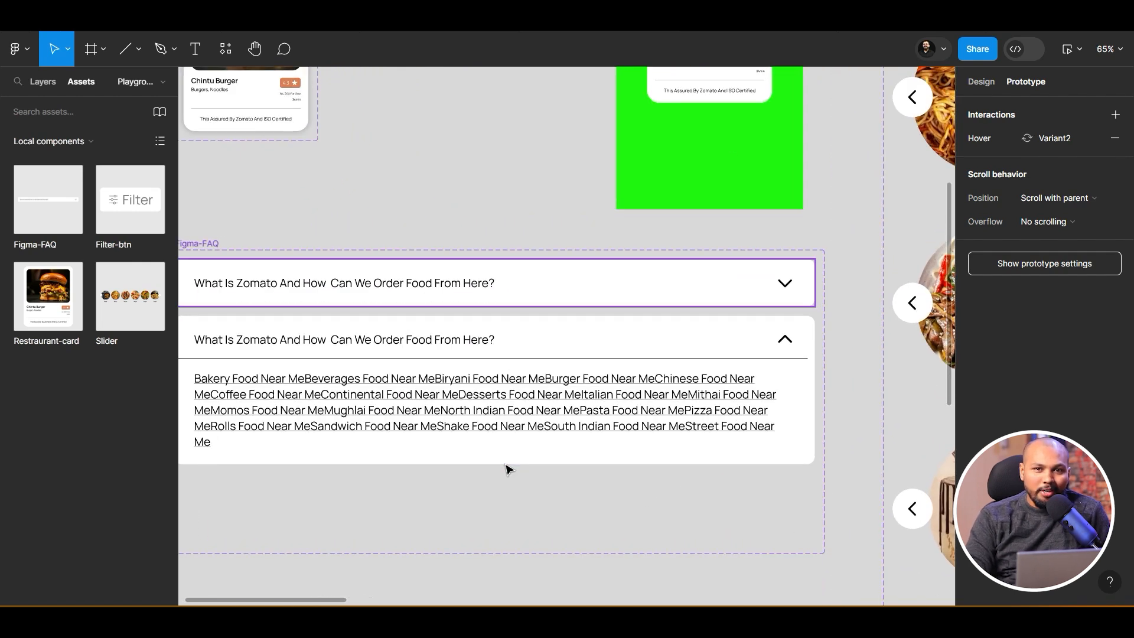
scroll(506, 469, "down", 2)
left_click_drag(469, 495, 501, 508)
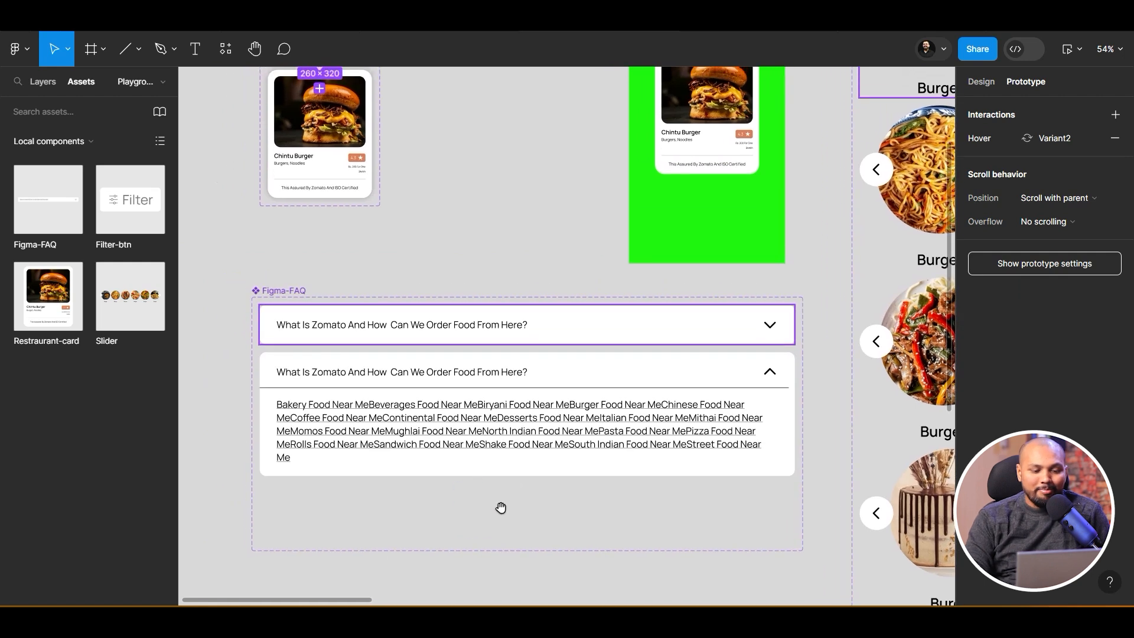
left_click(589, 322)
left_click(585, 269)
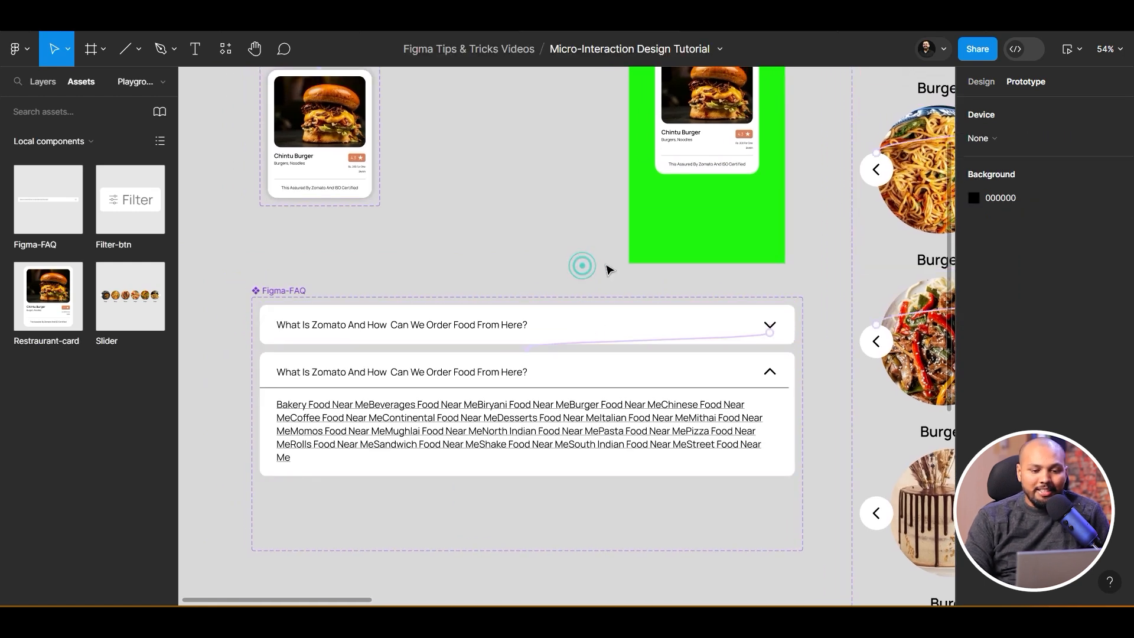
scroll(608, 267, "up", 1)
left_click(561, 330)
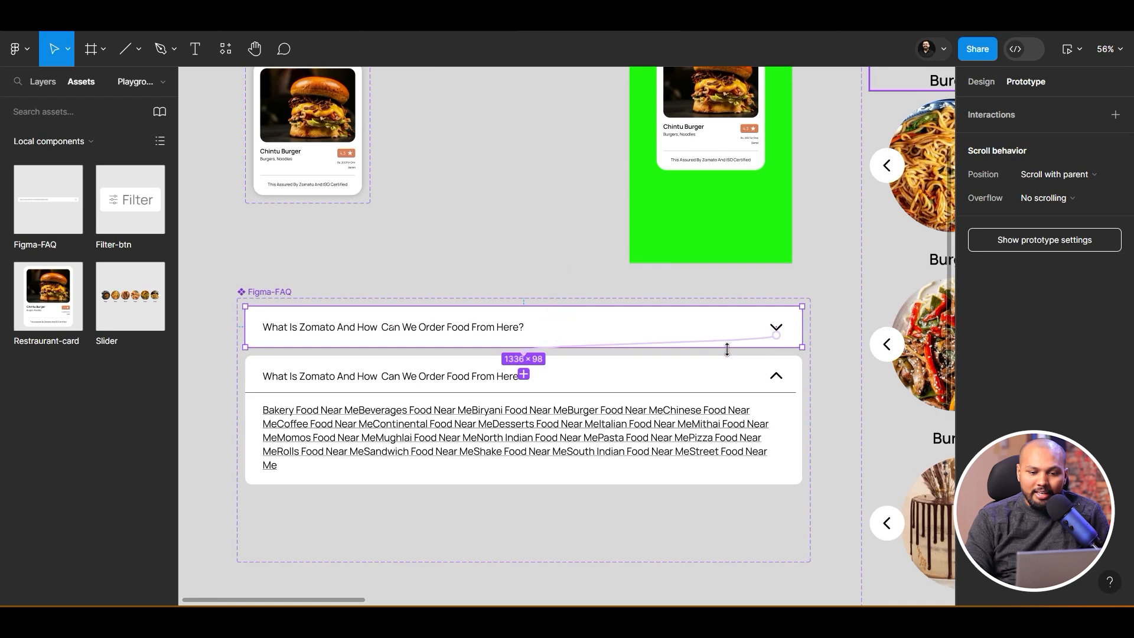
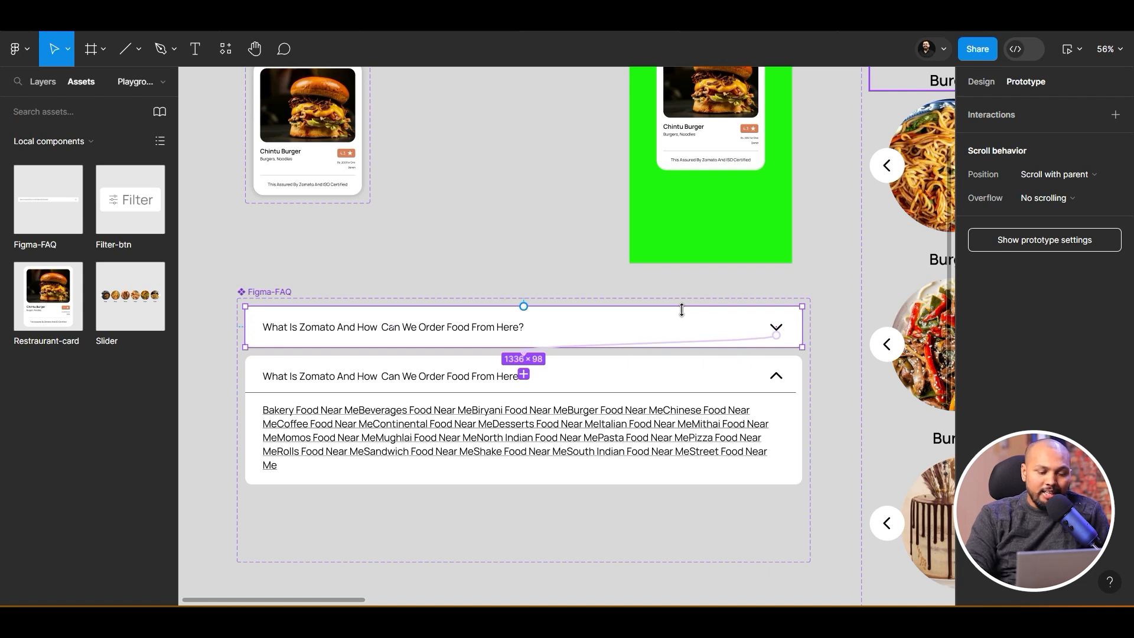
left_click(572, 270)
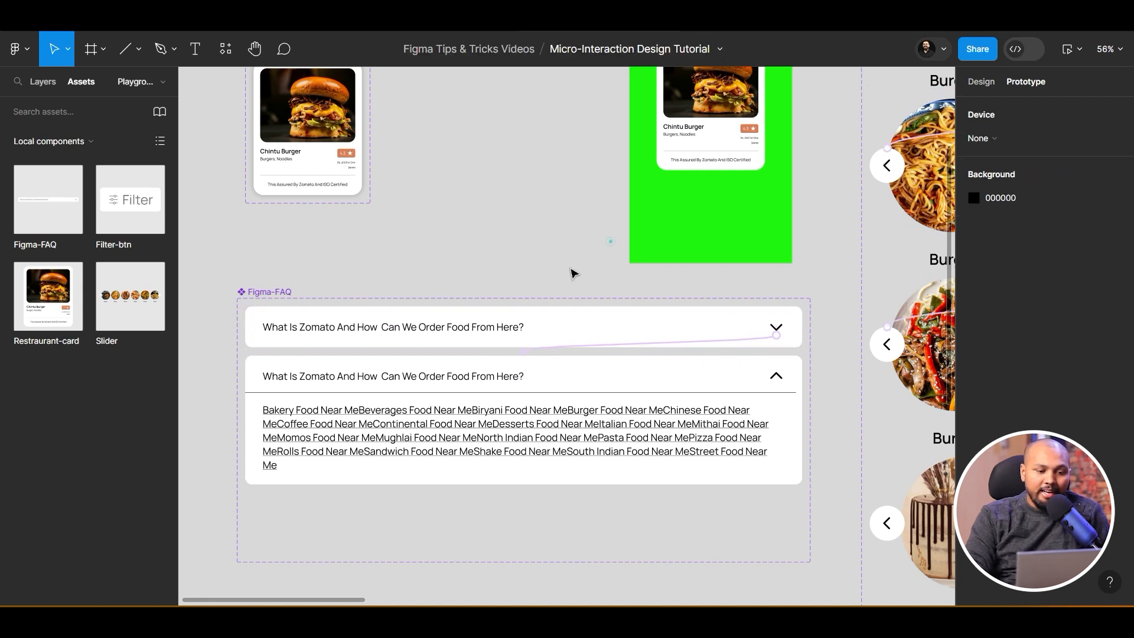
left_click(364, 335)
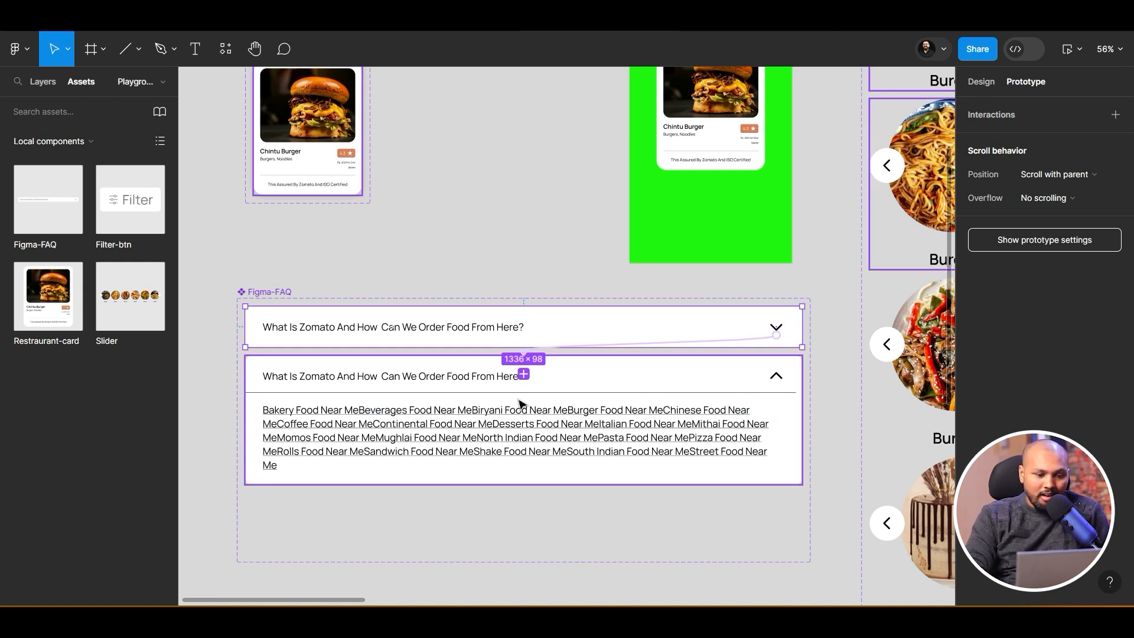
Connect the expanded FAQ variant's up arrow to the Default variant with an On click Change to interaction, Smart animate, 300ms
double_click(774, 377)
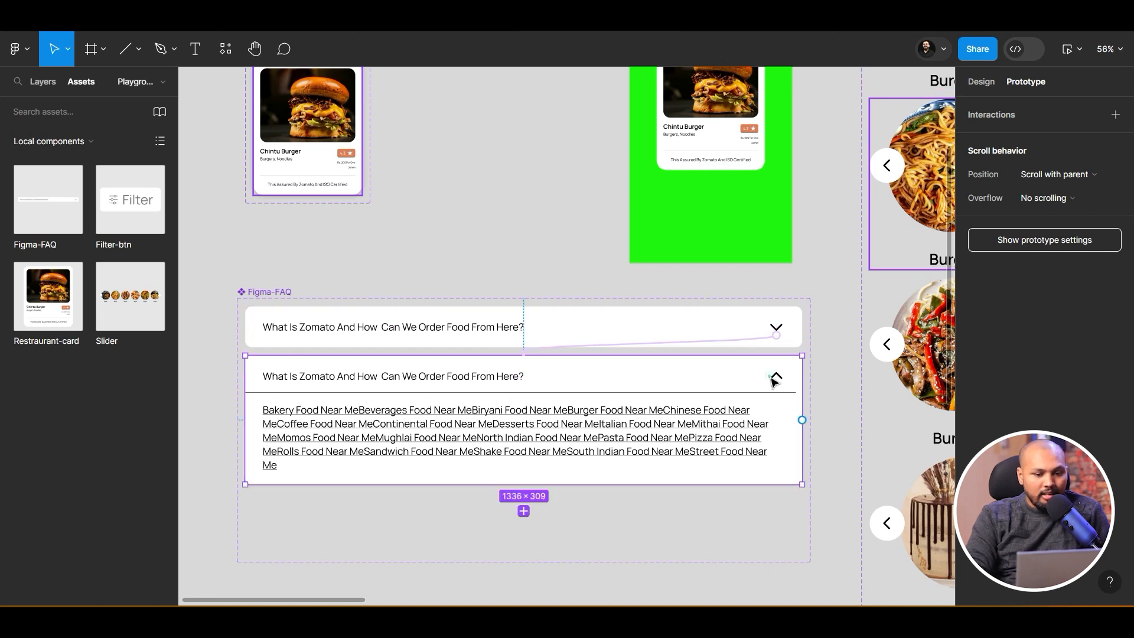
left_click_drag(767, 376, 676, 323)
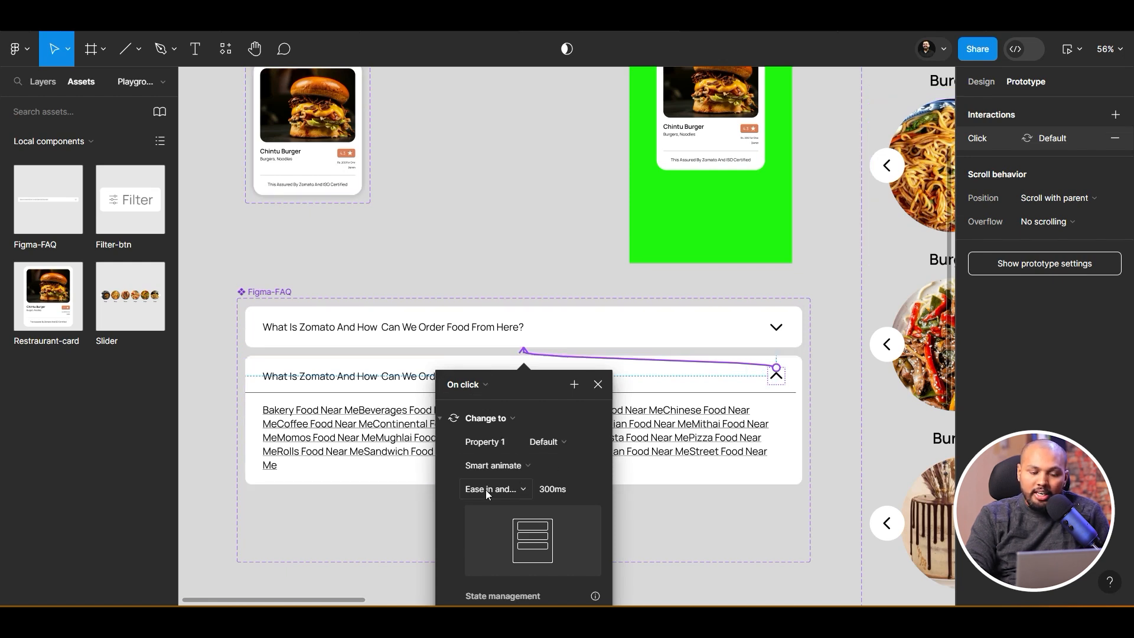
left_click(598, 385)
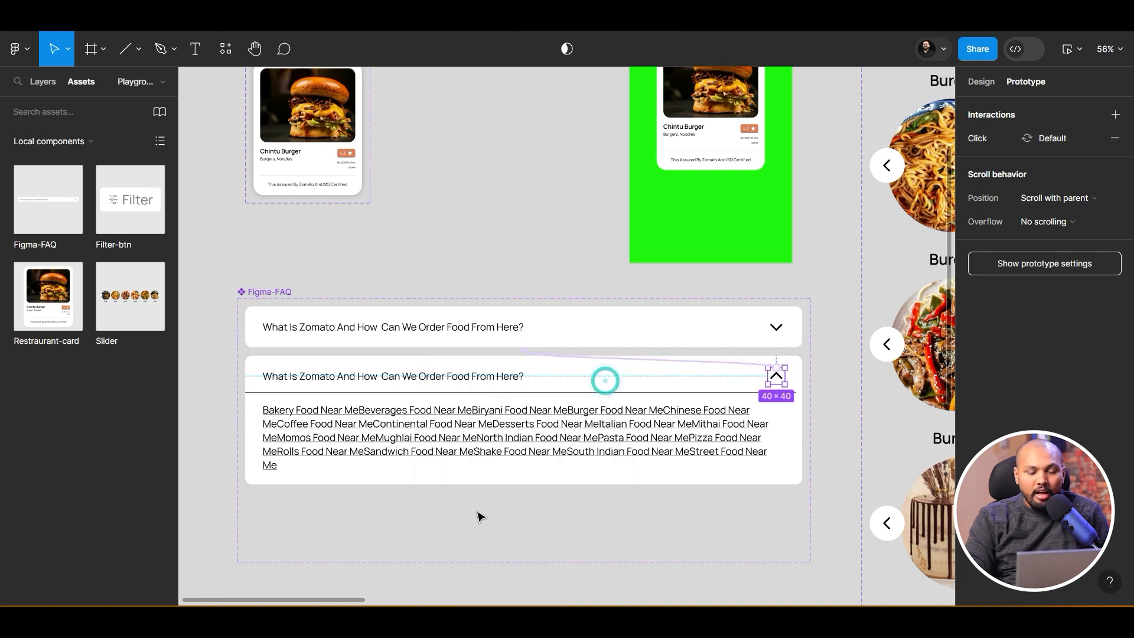
Place a collapsed Figma-FAQ instance in the Desktop - 1 frame, horizontally centred below the slider at X 52, Y 592
scroll(479, 516, "down", 5)
scroll(648, 176, "down", 5)
left_click_drag(653, 183, 439, 156)
left_click_drag(878, 385, 683, 231)
scroll(802, 332, "up", 3)
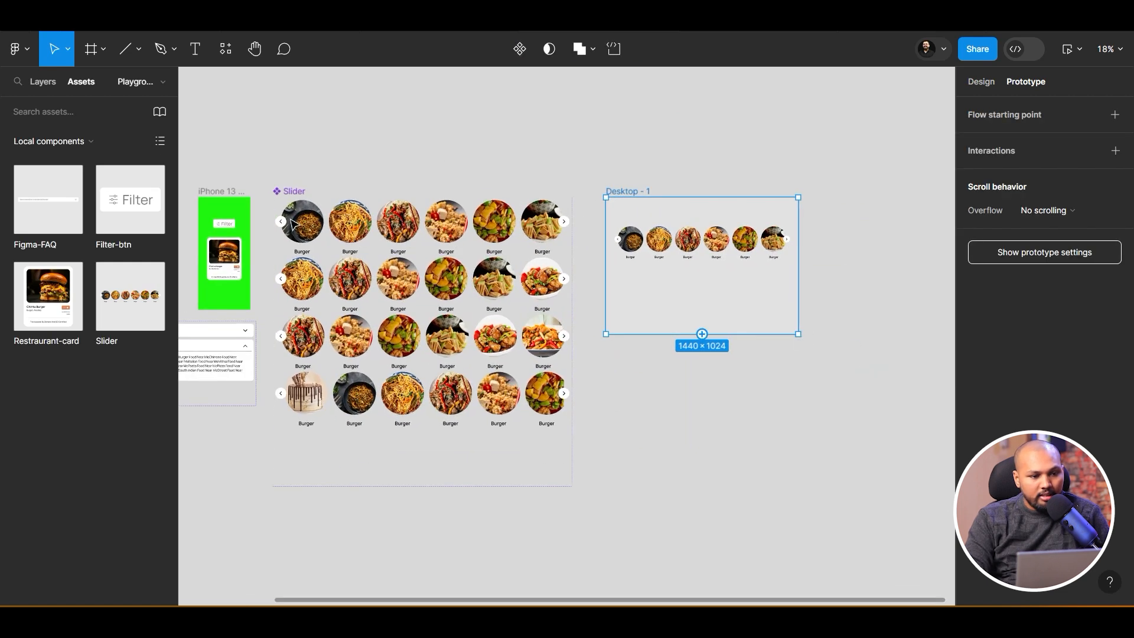
left_click(44, 83)
left_click(83, 81)
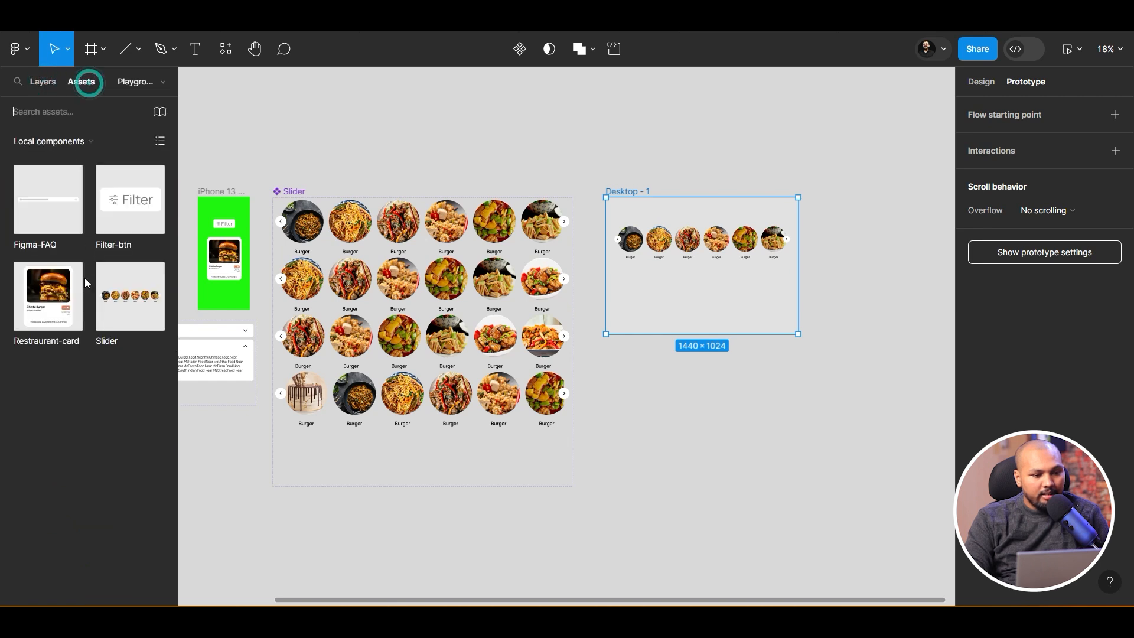
left_click_drag(46, 208, 719, 312)
scroll(766, 281, "up", 5)
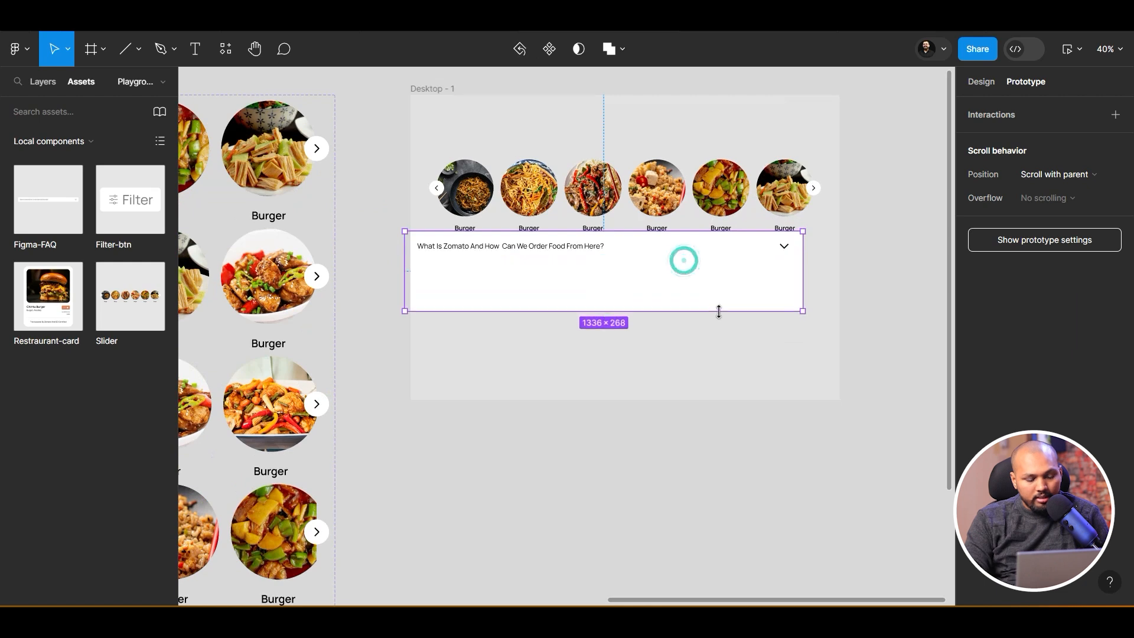
left_click(712, 321)
left_click_drag(603, 253, 623, 290)
left_click(981, 82)
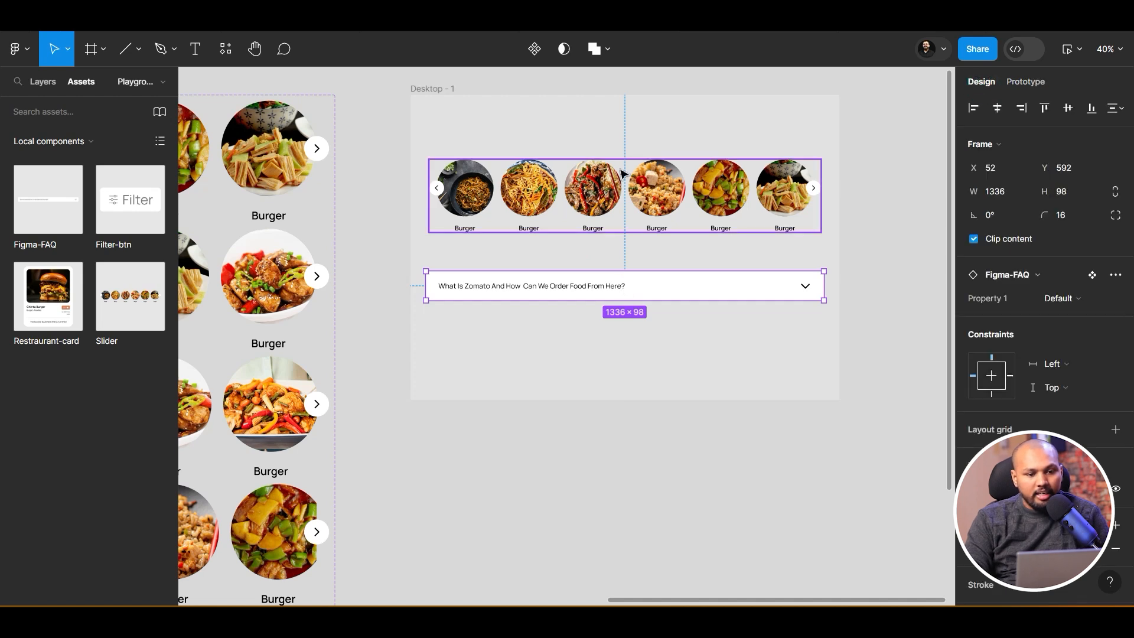
Present the Desktop - 1 frame as a full prototype and bring the whole FAQ row into view
left_click(441, 90)
left_click(1079, 50)
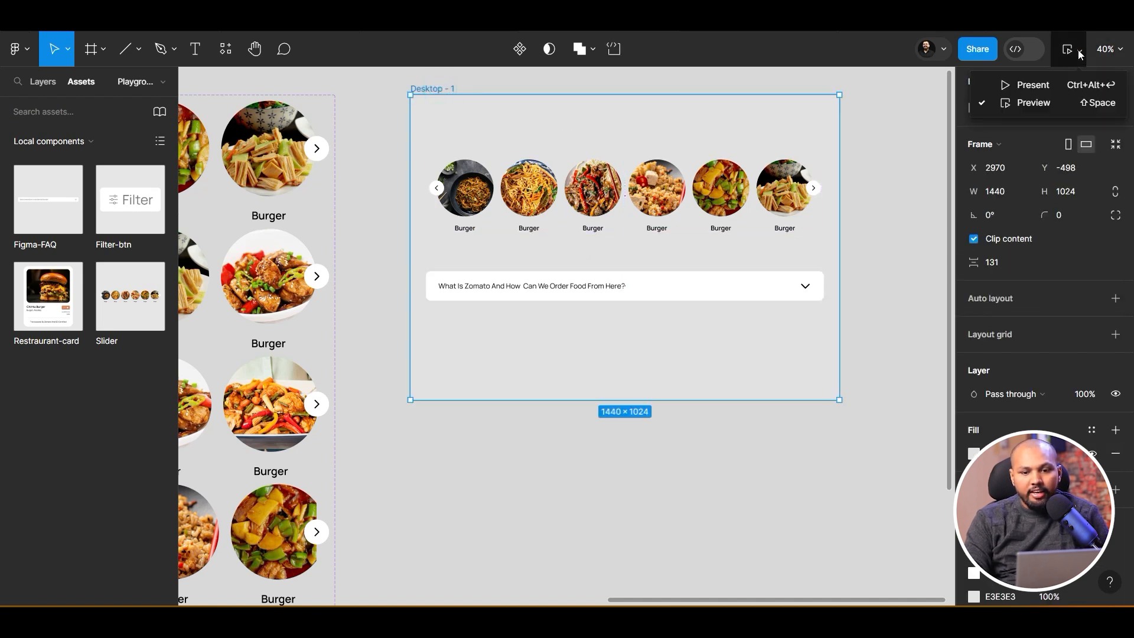
left_click(1031, 86)
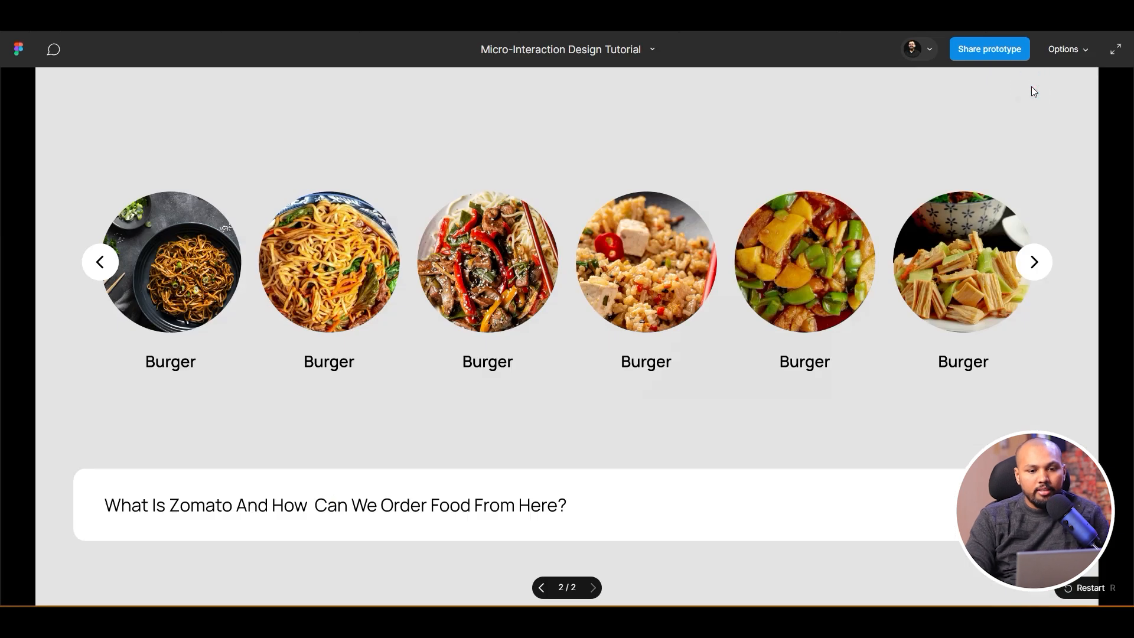
scroll(1027, 384, "down", 2)
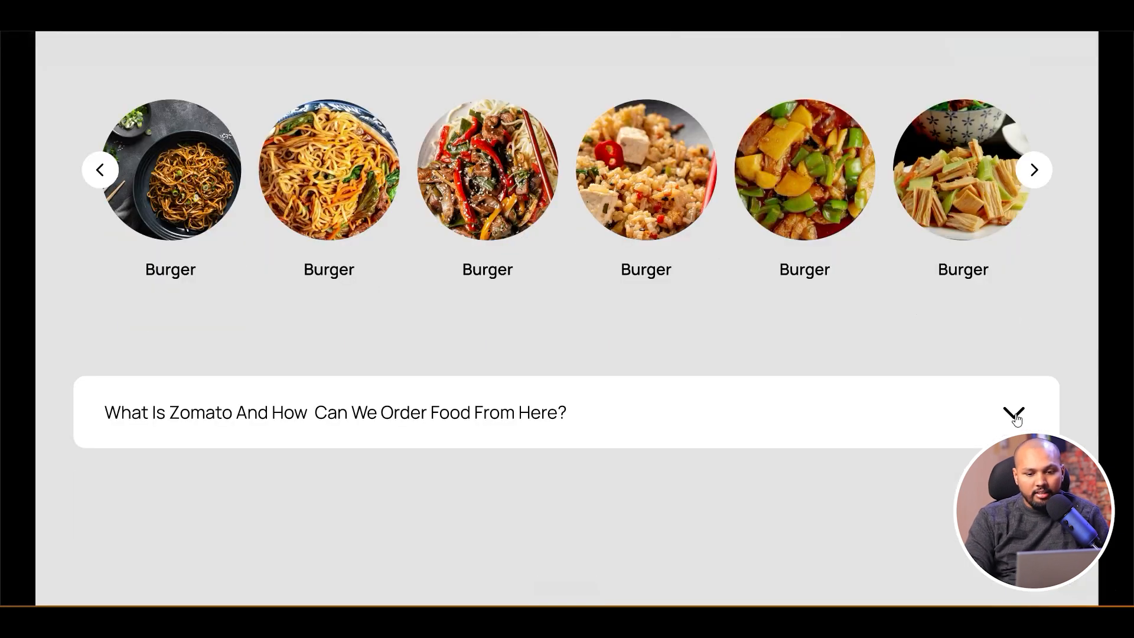
Expand and collapse the FAQ repeatedly with its arrow to test the smart animation in both directions
left_click(1014, 414)
left_click(1014, 415)
left_click(1014, 414)
left_click(1016, 413)
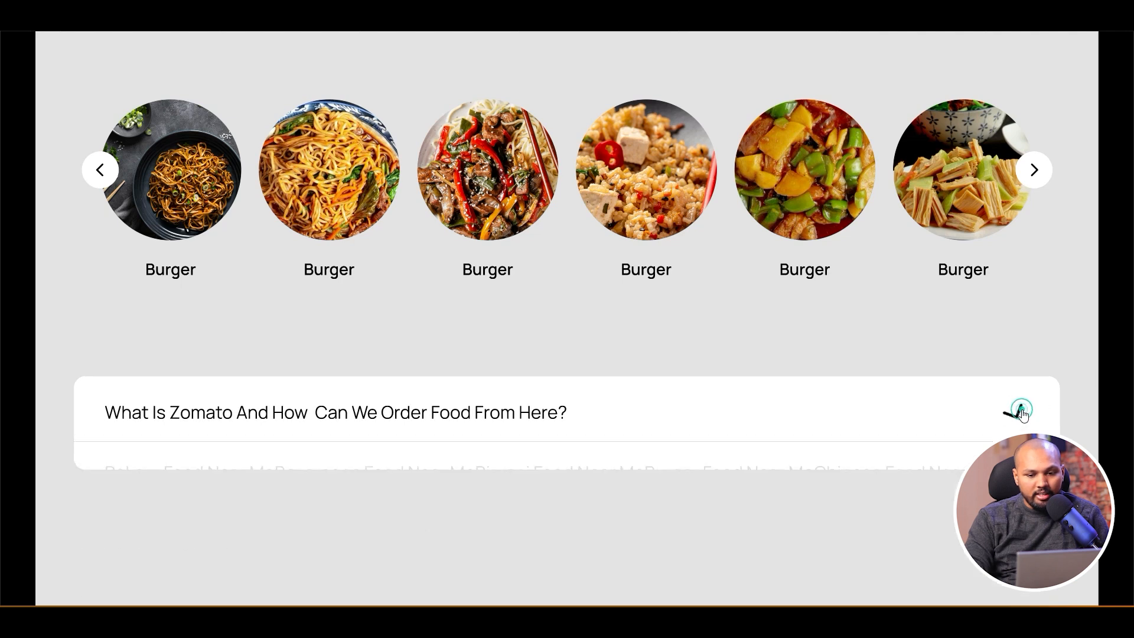
left_click(1015, 412)
left_click(1016, 412)
left_click(1016, 412)
left_click(1017, 412)
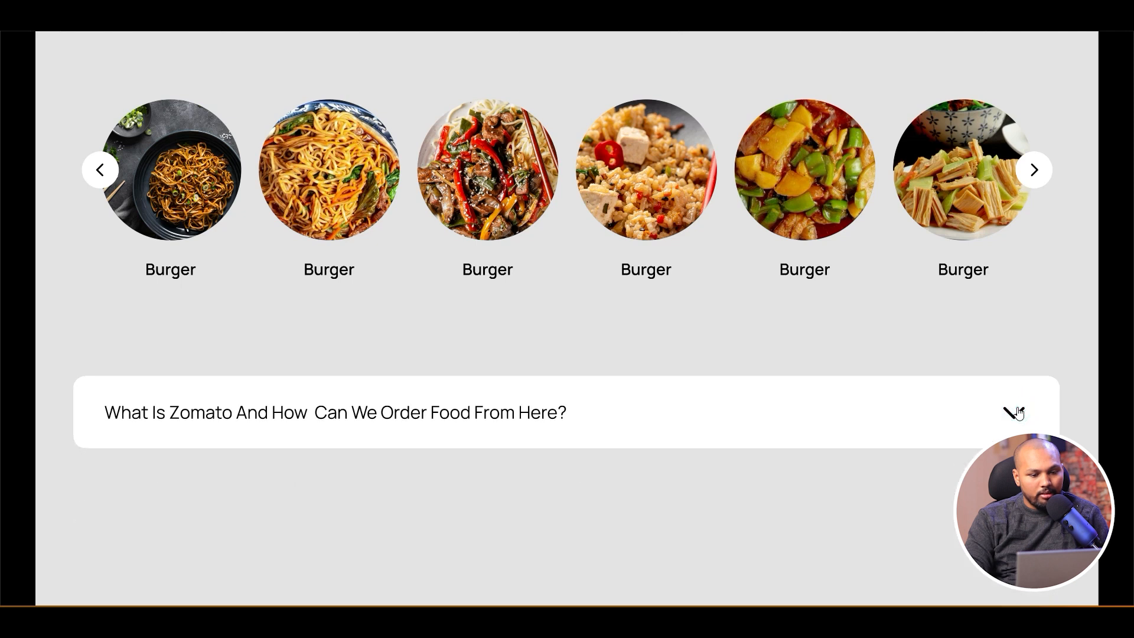
left_click(1017, 413)
left_click(1014, 409)
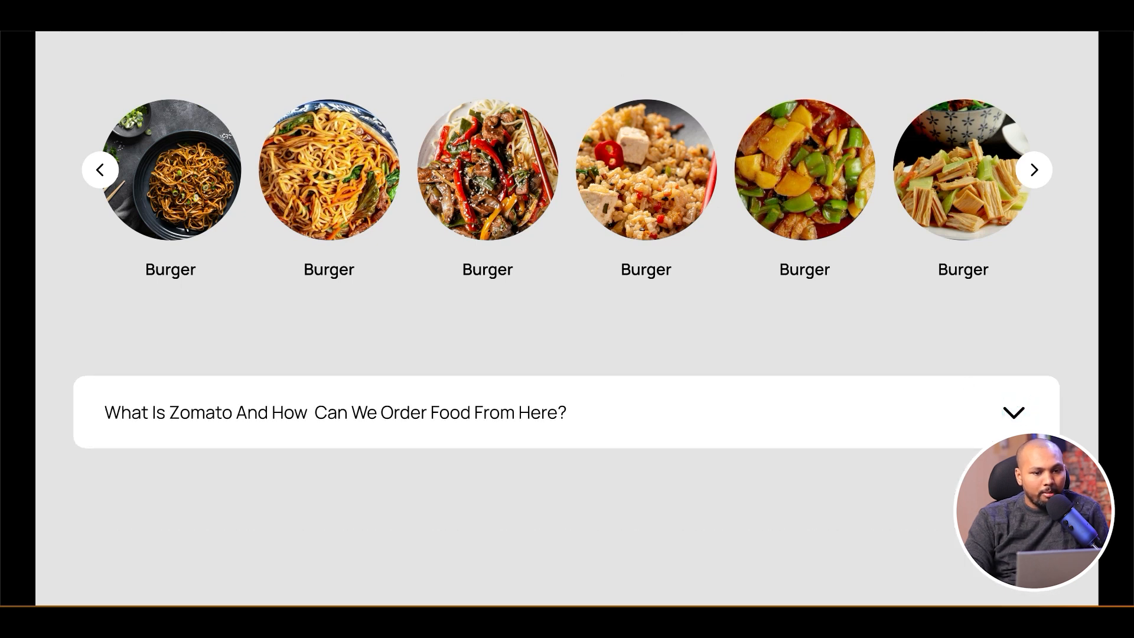
Return to the Micro-Interaction Design Tutorial file and review all component sets and test frames together
left_click(118, 23)
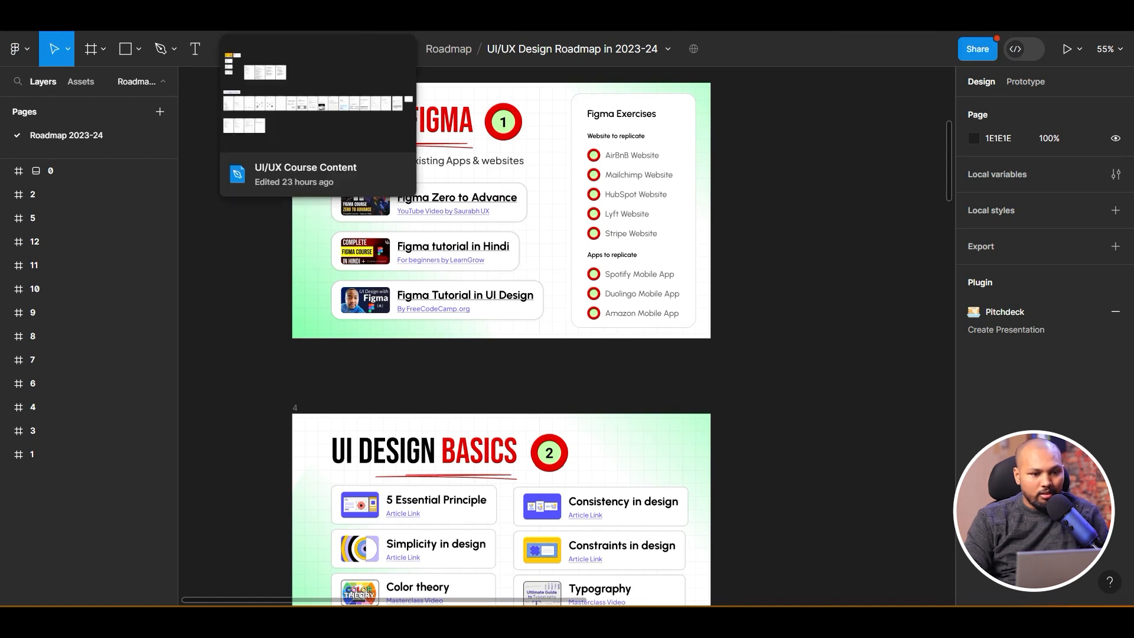
left_click(590, 21)
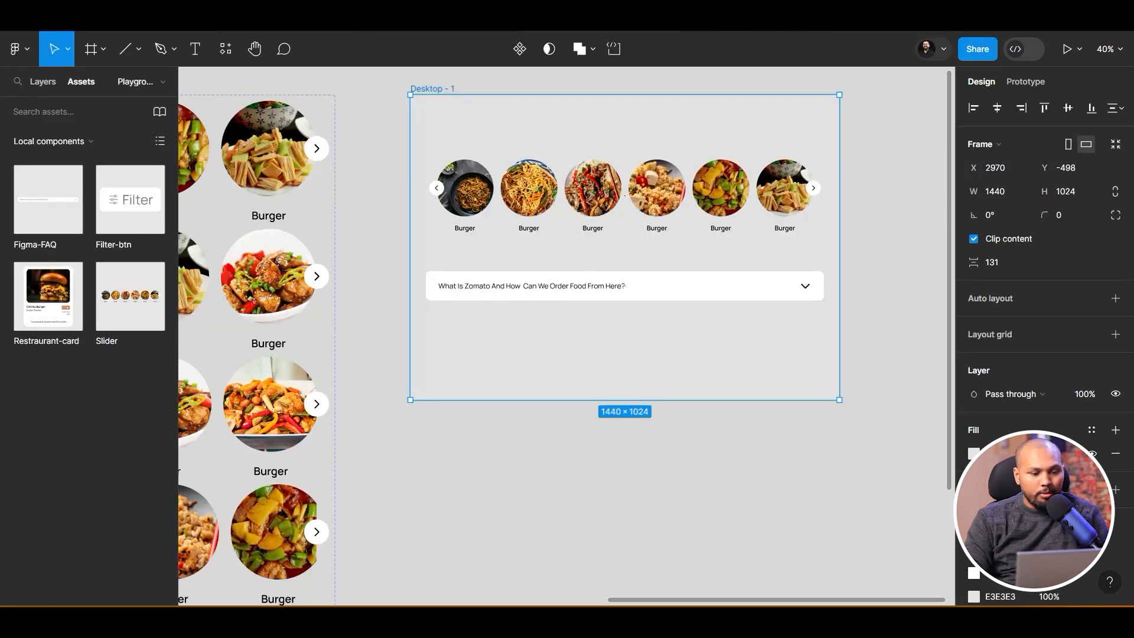
scroll(660, 471, "down", 3)
left_click(650, 473)
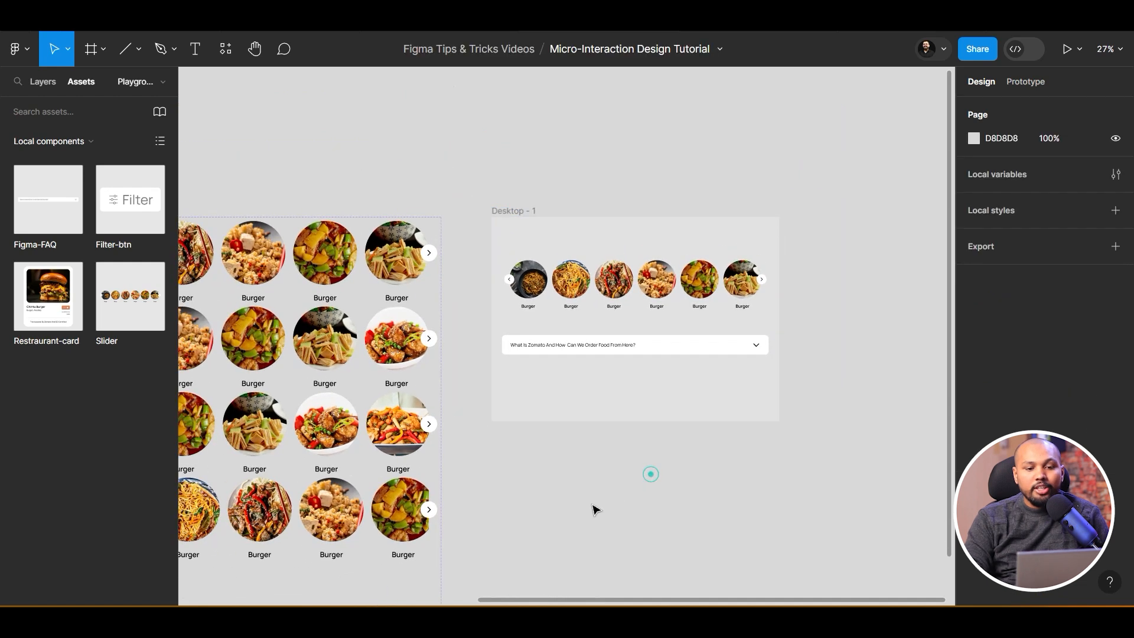
left_click_drag(559, 498, 779, 451)
scroll(704, 482, "down", 3)
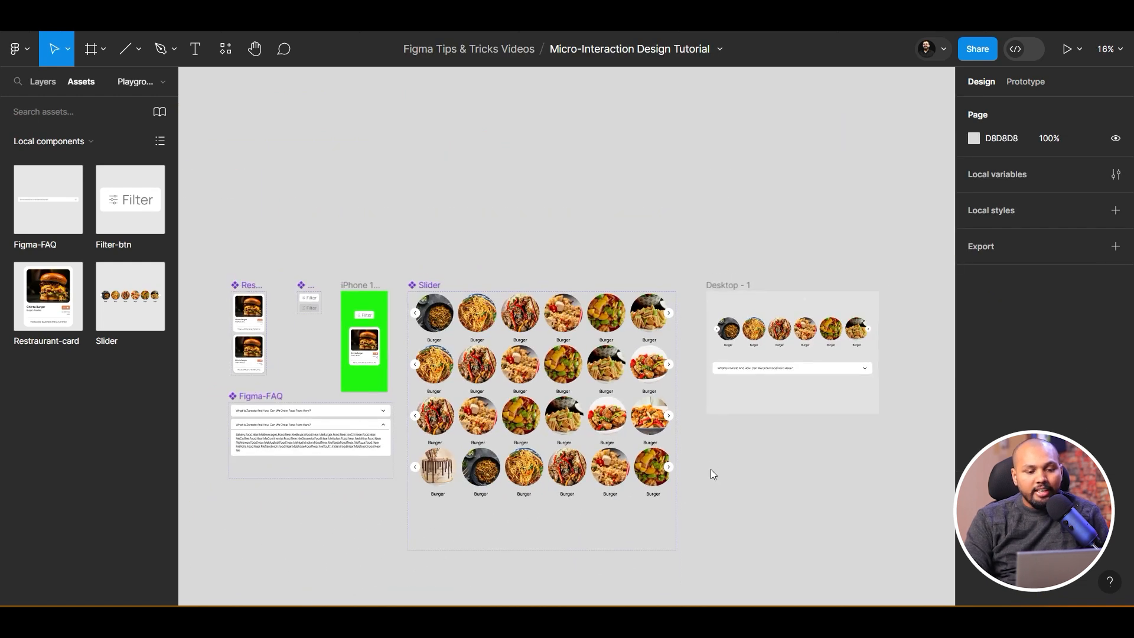
Switch to Zomato's page in the browser and test the expandable Cities We Deliver To section and the footer's India country dropdown
key("alt+Tab")
left_click_drag(1127, 526, 1132, 596)
left_click(848, 189)
left_click(849, 189)
left_click(848, 190)
left_click(850, 191)
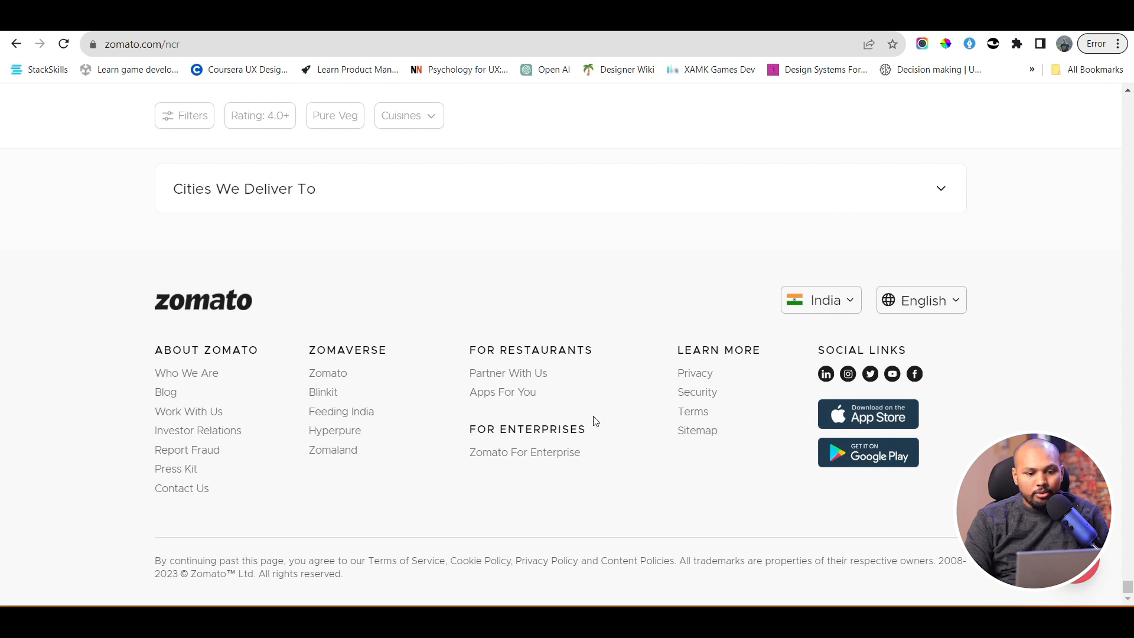
left_click(849, 309)
left_click(849, 309)
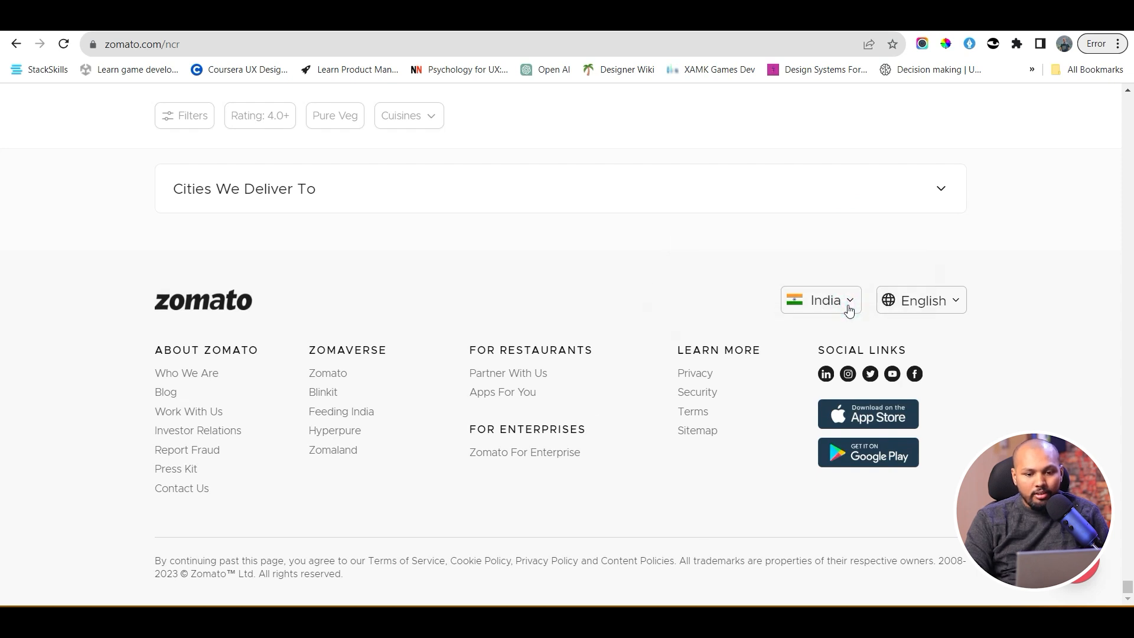
Open and close the footer's India country dropdown on Zomato's page repeatedly to study how its popup behaves
left_click(848, 308)
left_click(848, 308)
left_click(849, 308)
left_click(858, 304)
left_click(858, 304)
left_click(857, 303)
left_click(856, 302)
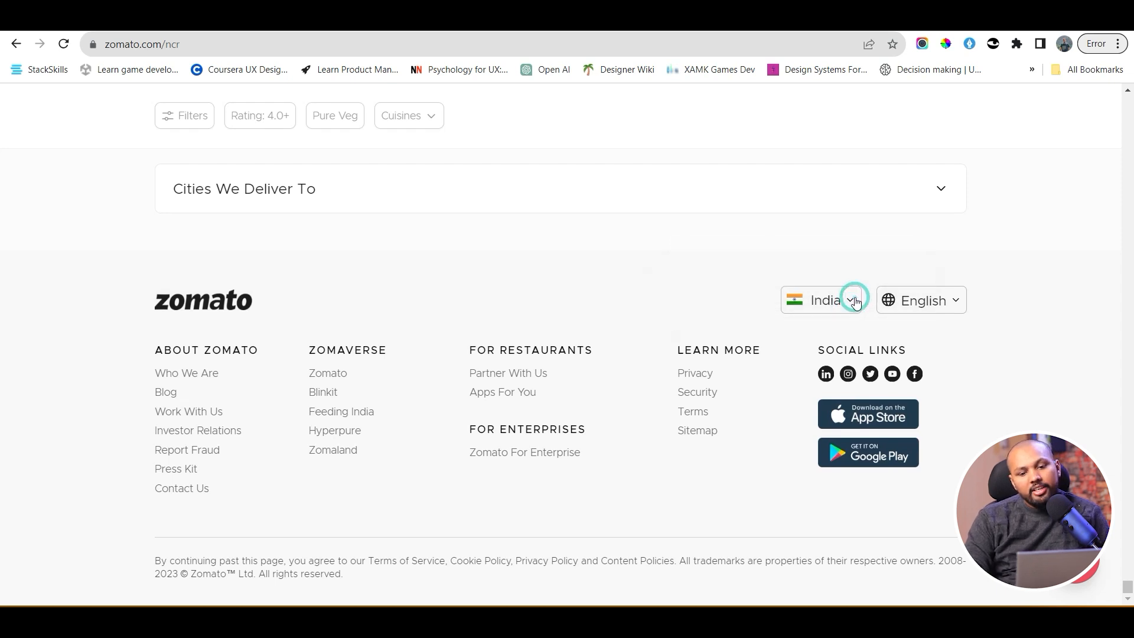
left_click(854, 303)
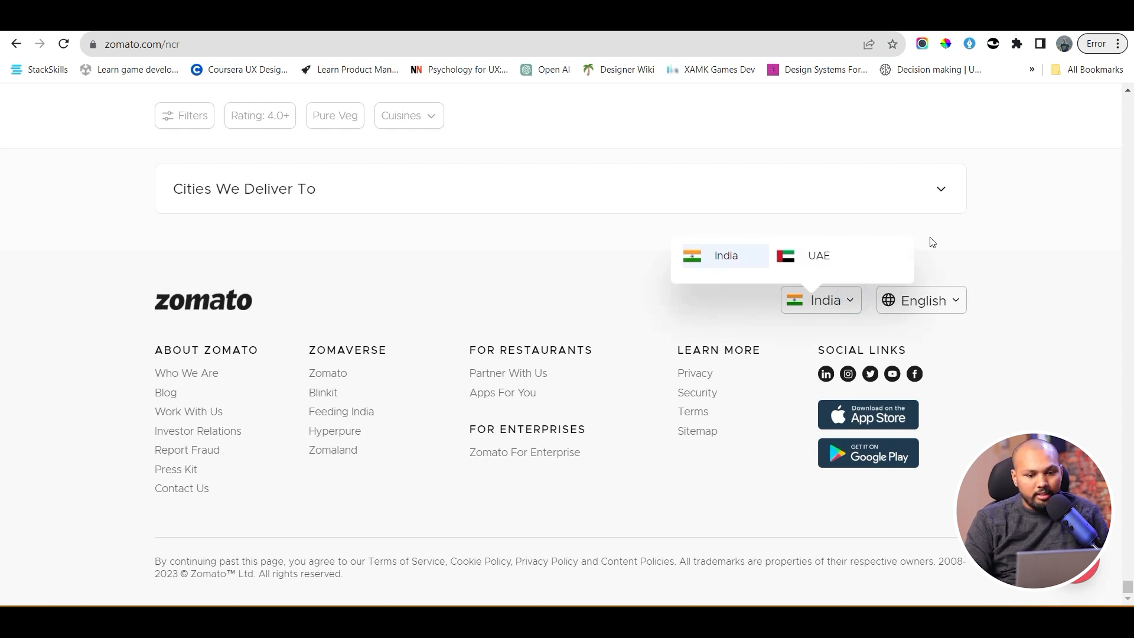
Return to the Micro-Interaction Design Tutorial file and shorten the Figma-FAQ component set's bottom edge to fit its two variants
key("alt+Tab")
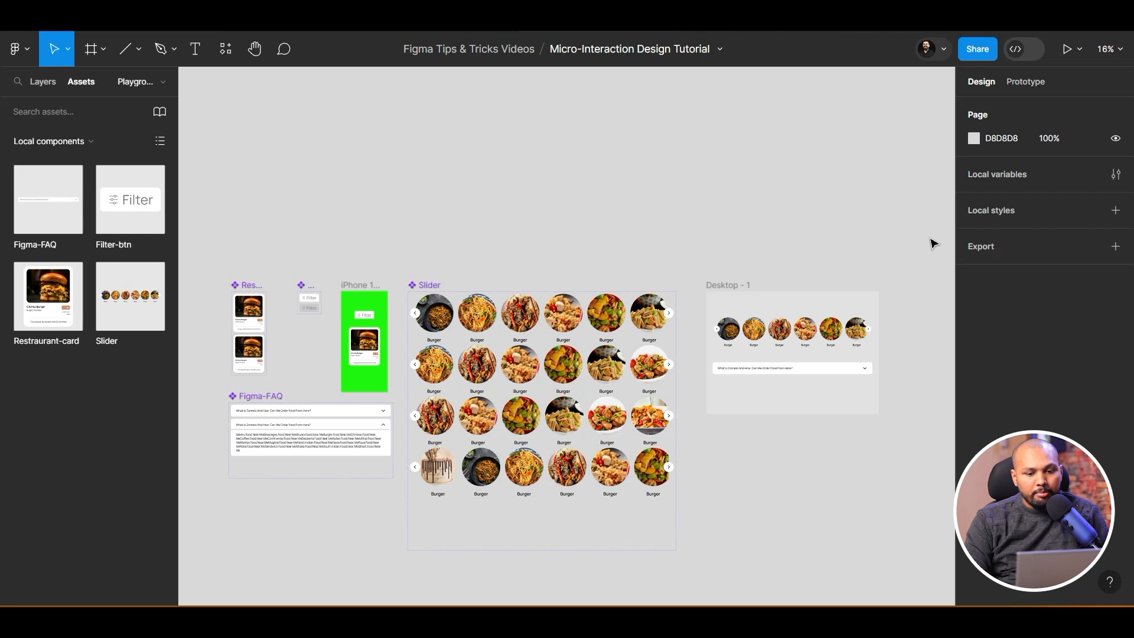
left_click_drag(779, 428, 861, 395)
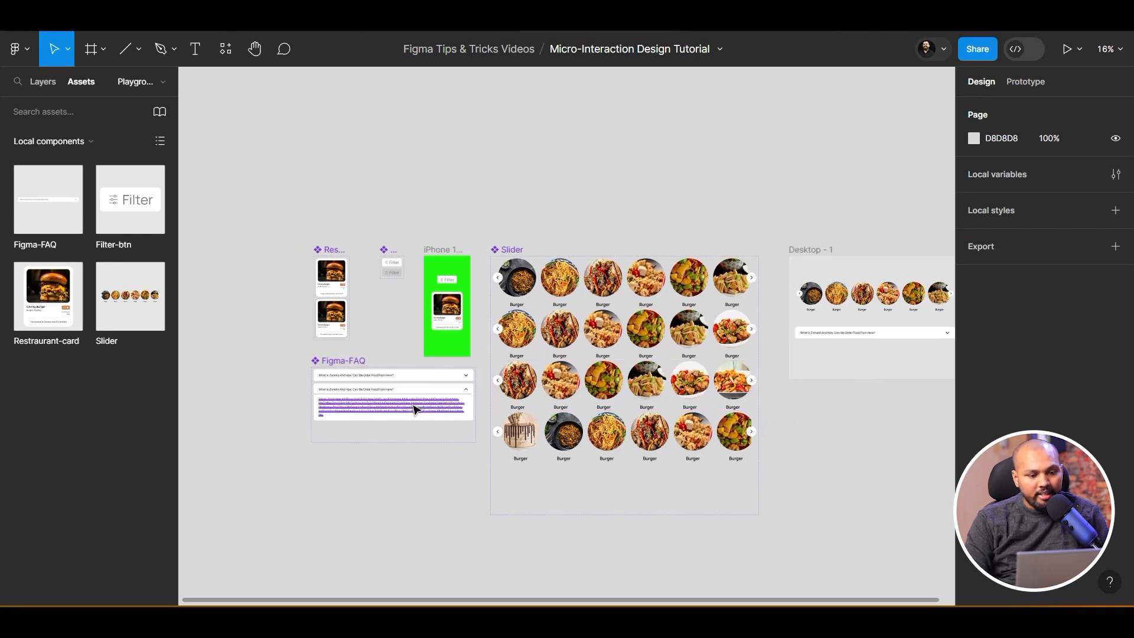
scroll(413, 408, "up", 2)
left_click(306, 345)
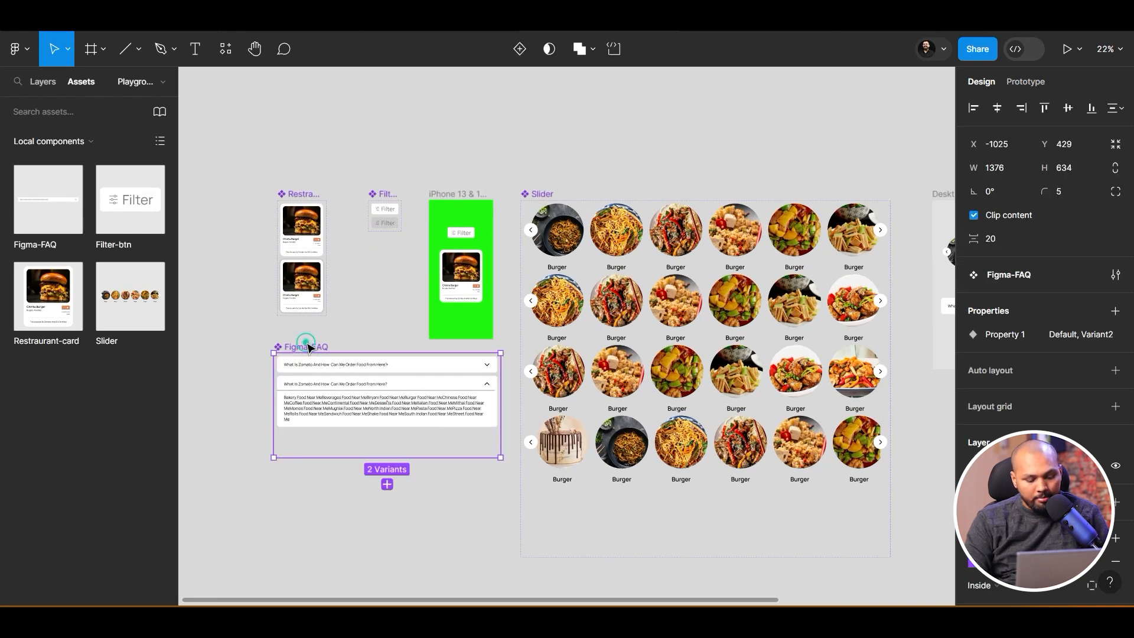
left_click_drag(354, 458, 432, 468)
left_click(347, 462)
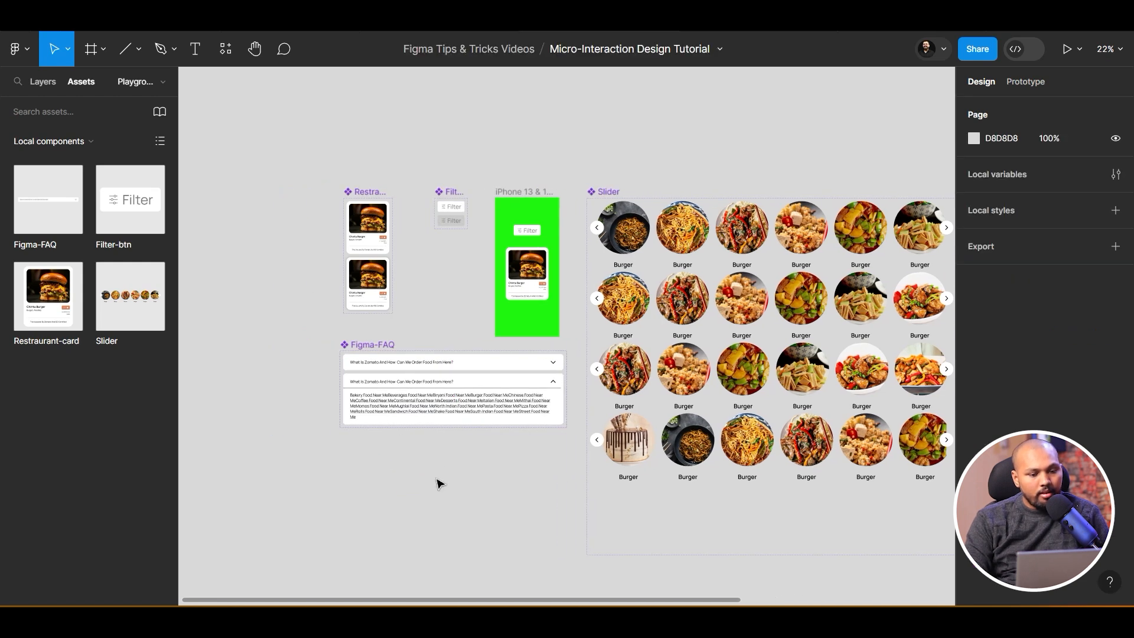
Draw a white frame about 279 × 92 below the Figma-FAQ set and give it a corner radius of 16
scroll(437, 484, "up", 3)
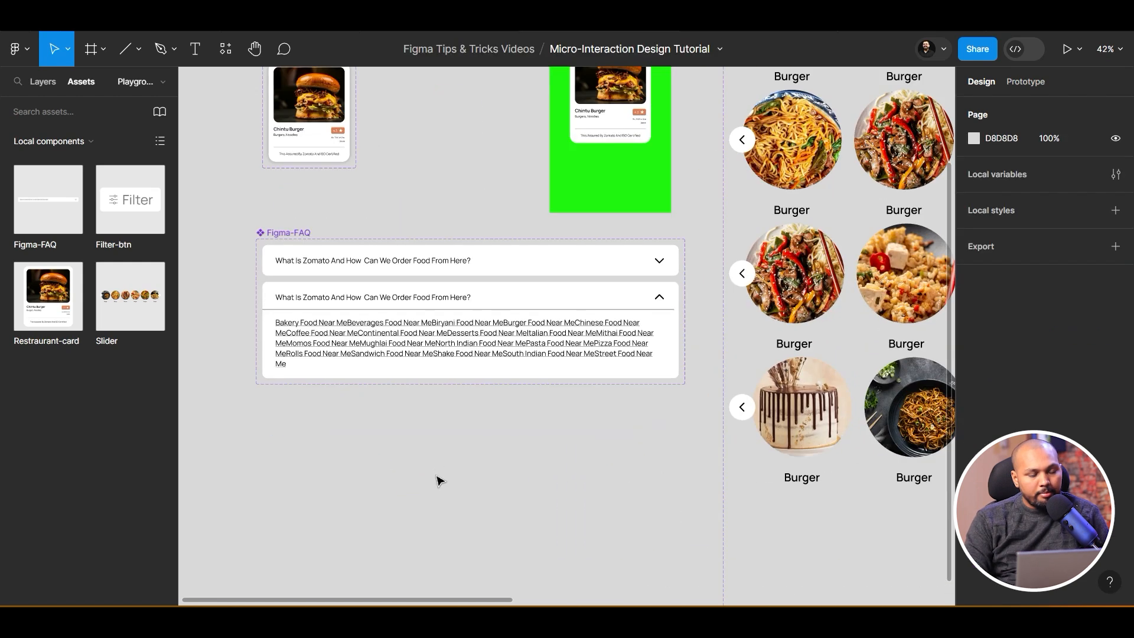
left_click(104, 48)
left_click(101, 77)
scroll(257, 401, "up", 2)
mouse_move(262, 423)
left_mouse_down()
mouse_move(382, 447)
mouse_move(385, 464)
left_mouse_up()
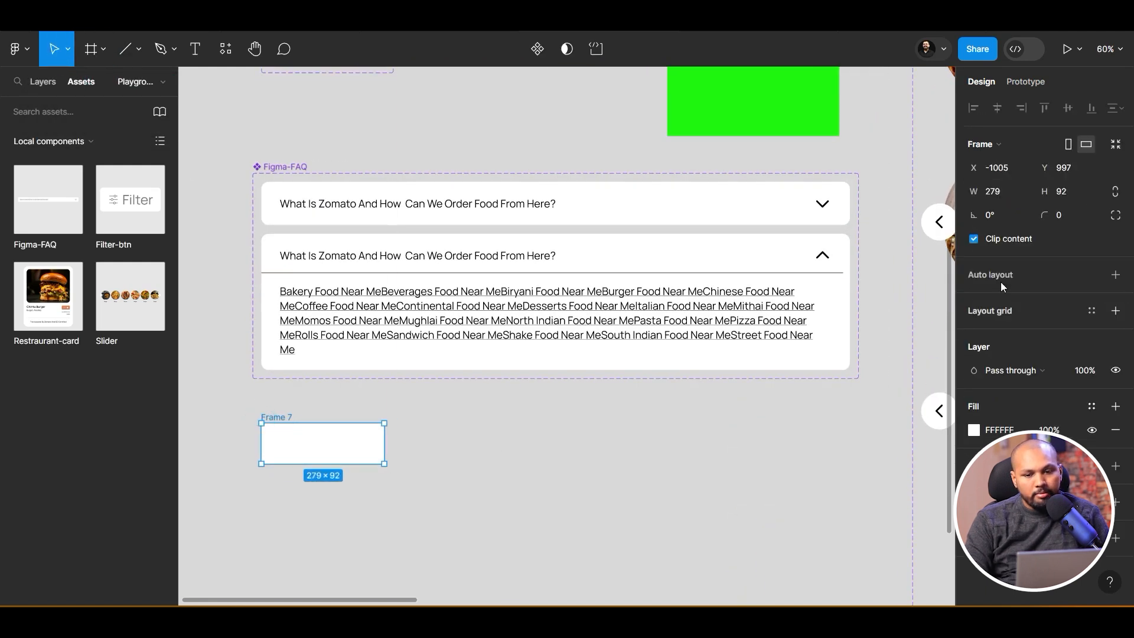
left_click(1061, 216)
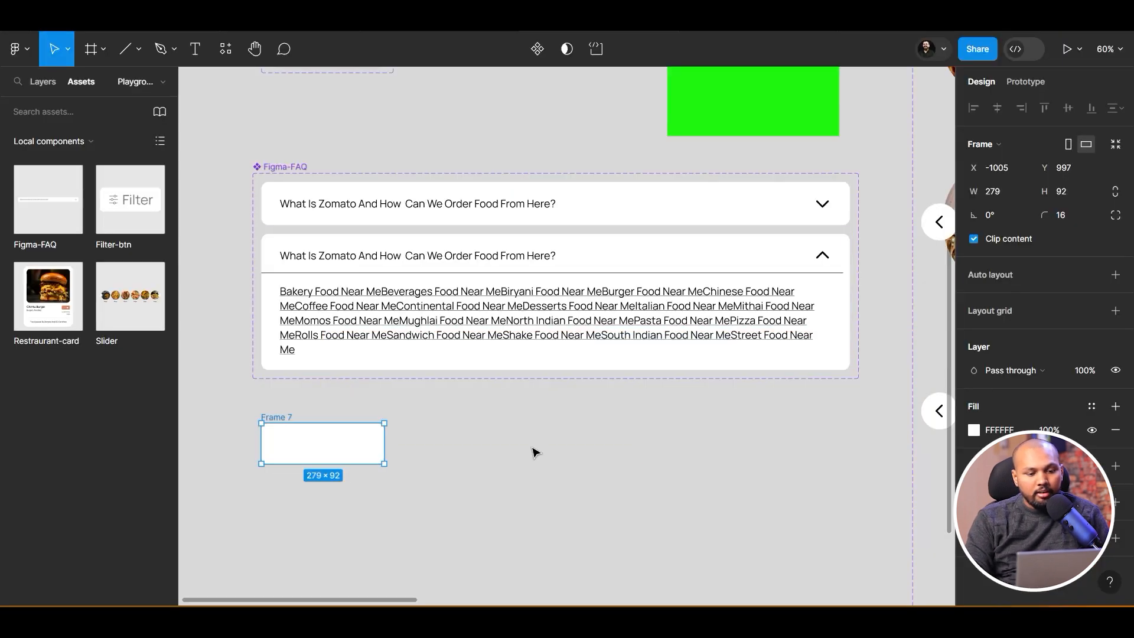
Launch the Iconify plugin and search its icons for "Indian Flag"
right_click(447, 420)
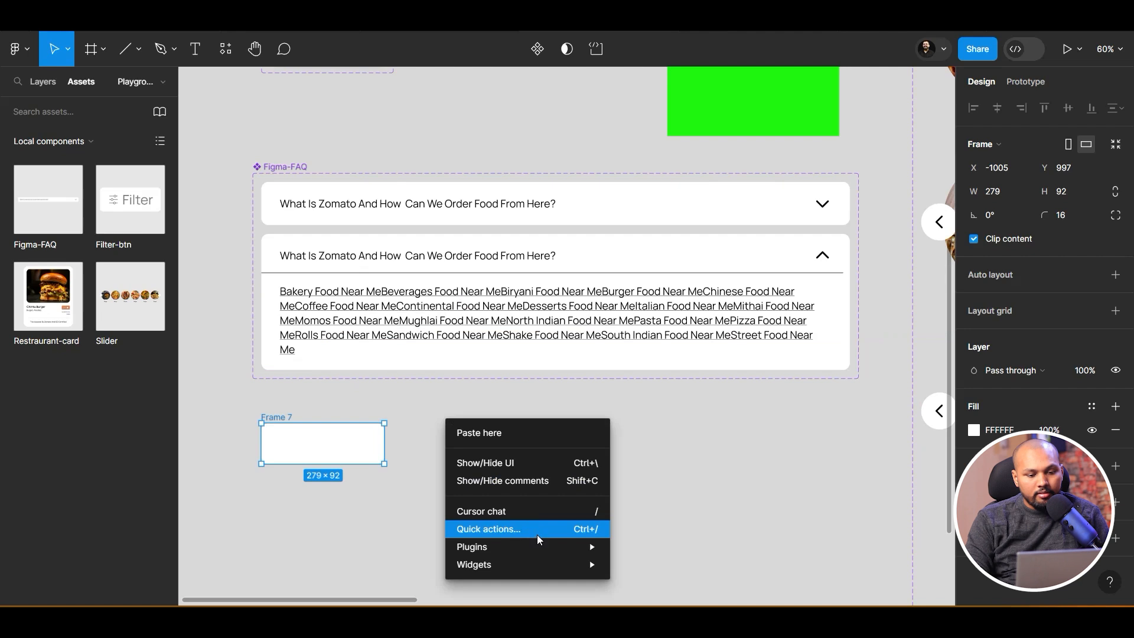
mouse_move(548, 546)
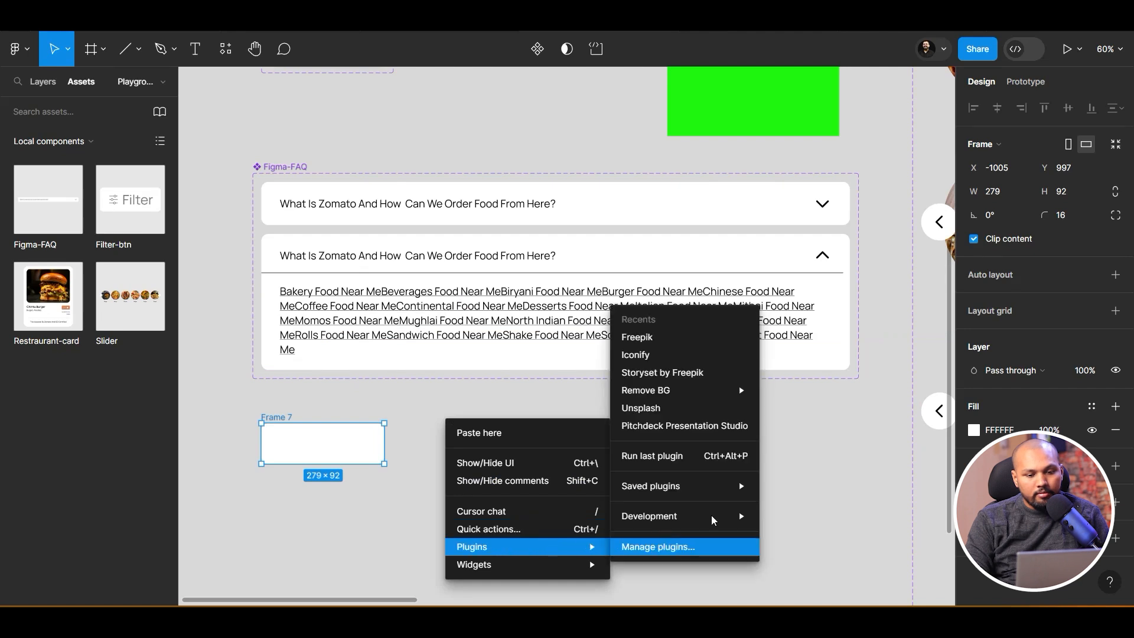
left_click(685, 355)
double_click(160, 227)
type("Indian Fla")
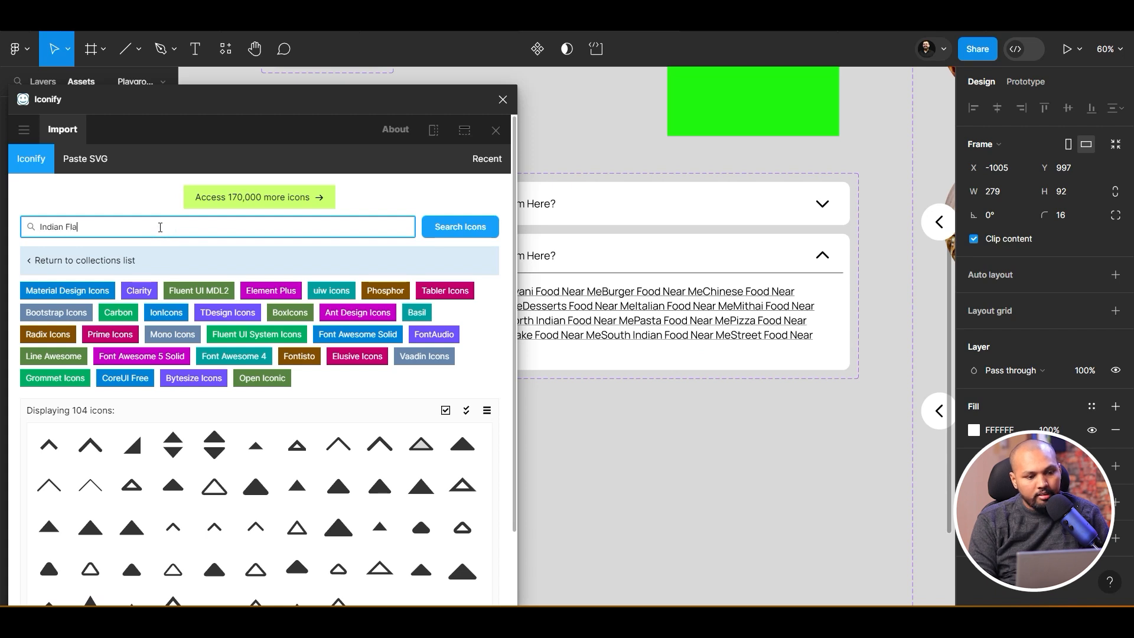
type("g")
key("Return")
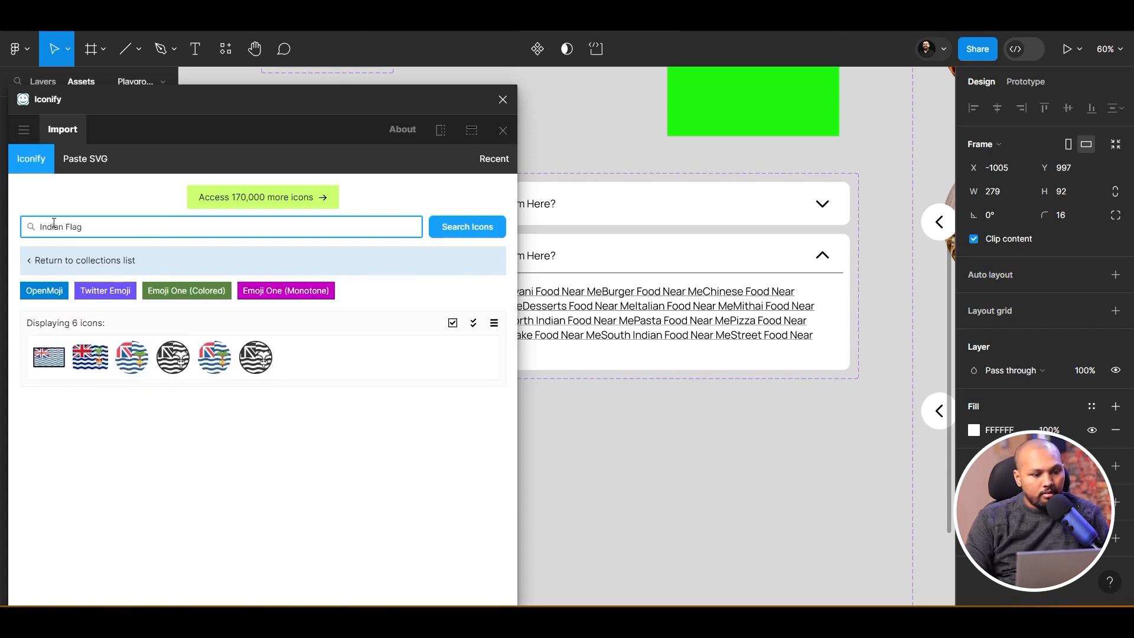
Shorten the icon search to "Flag" and look through the first few result pages for an Indian flag
double_click(53, 226)
key("BackSpace")
key("Return")
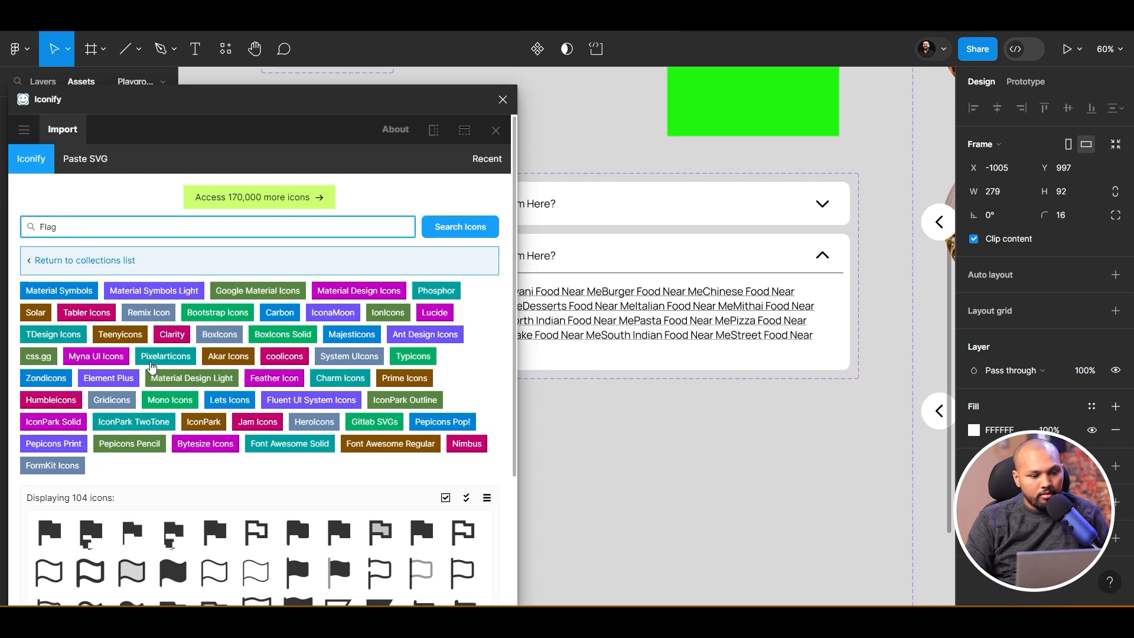
scroll(239, 425, "down", 3)
left_click(231, 572)
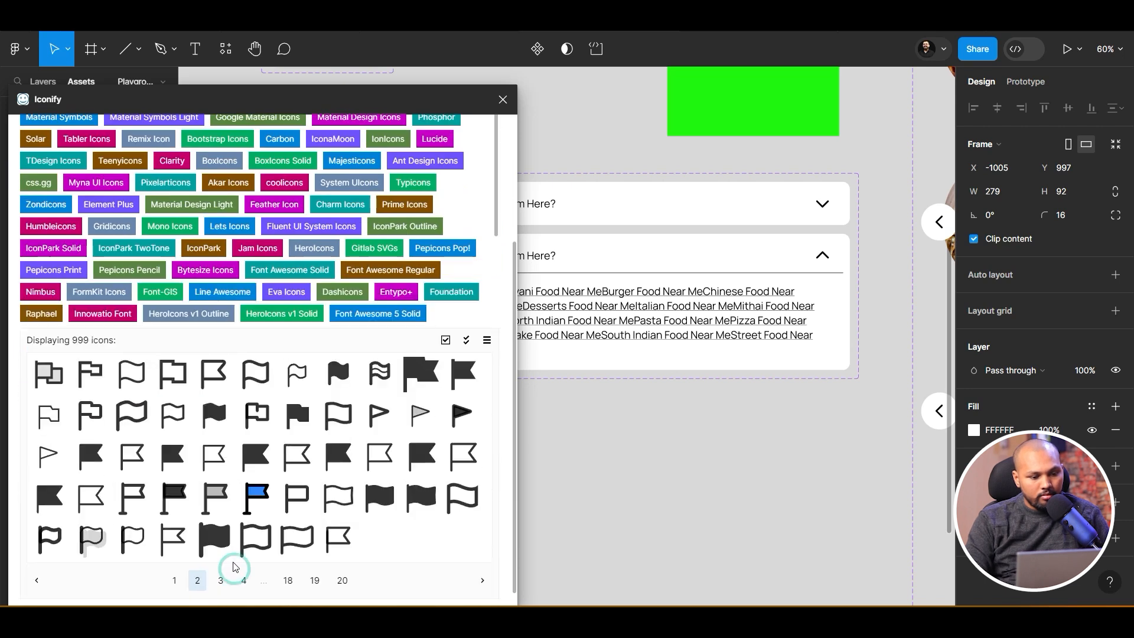
left_click(229, 567)
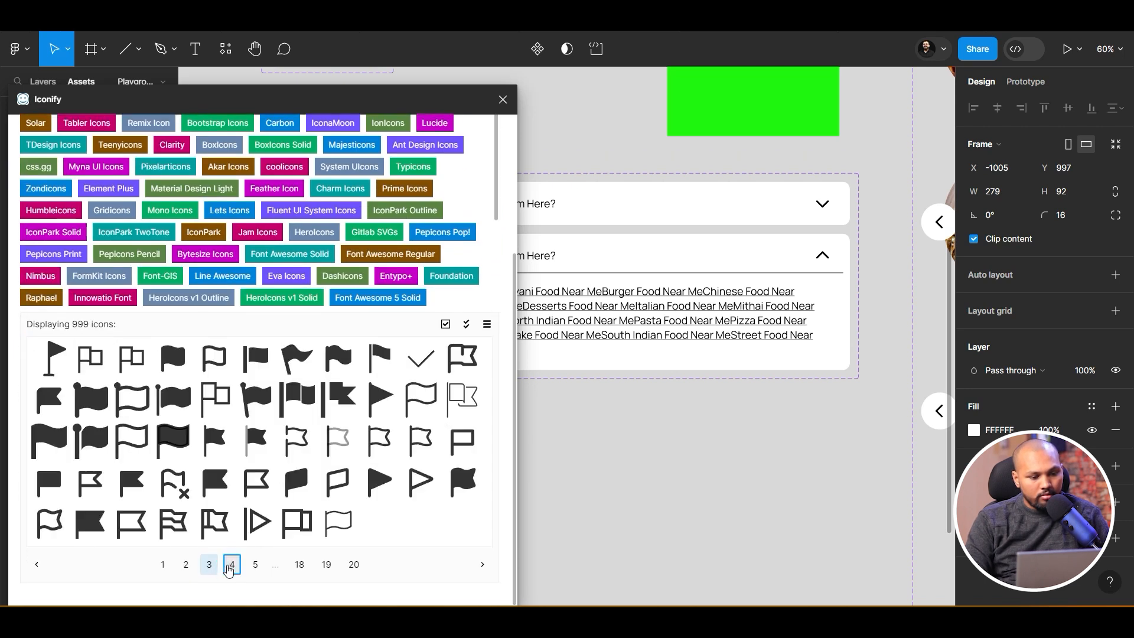
left_click(229, 567)
Search Iconify for "India", place the twemoji:flag-india icon on the canvas, and close the plugin
scroll(66, 224, "up", 3)
double_click(66, 224)
type("Indai")
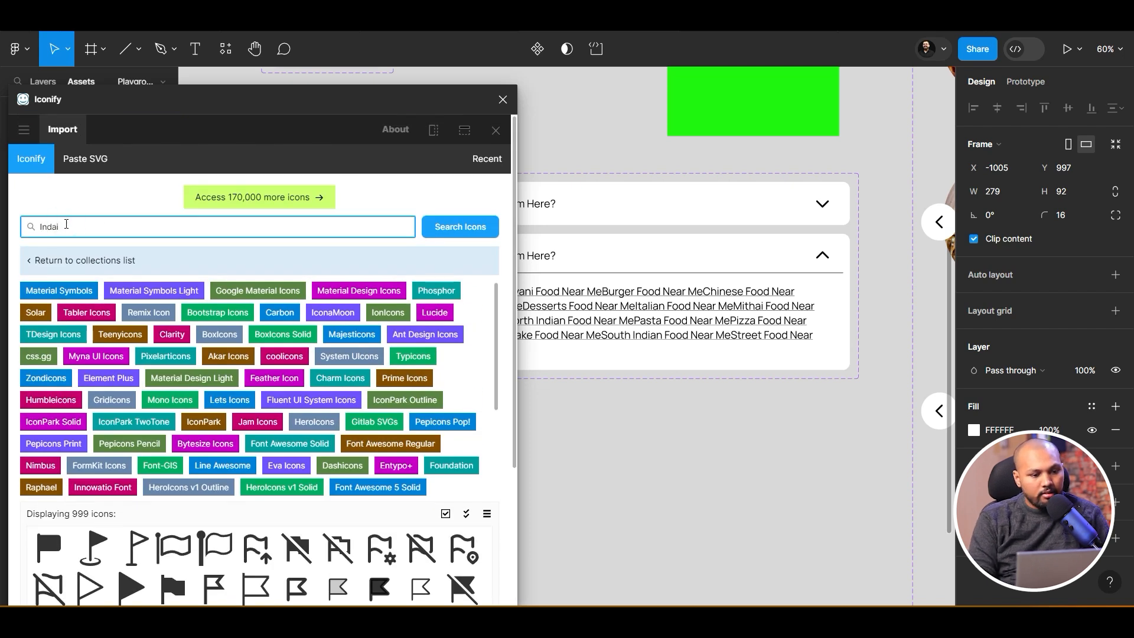
key("Return")
left_click(30, 223)
left_click(54, 224)
double_click(54, 223)
type("India")
key("Return")
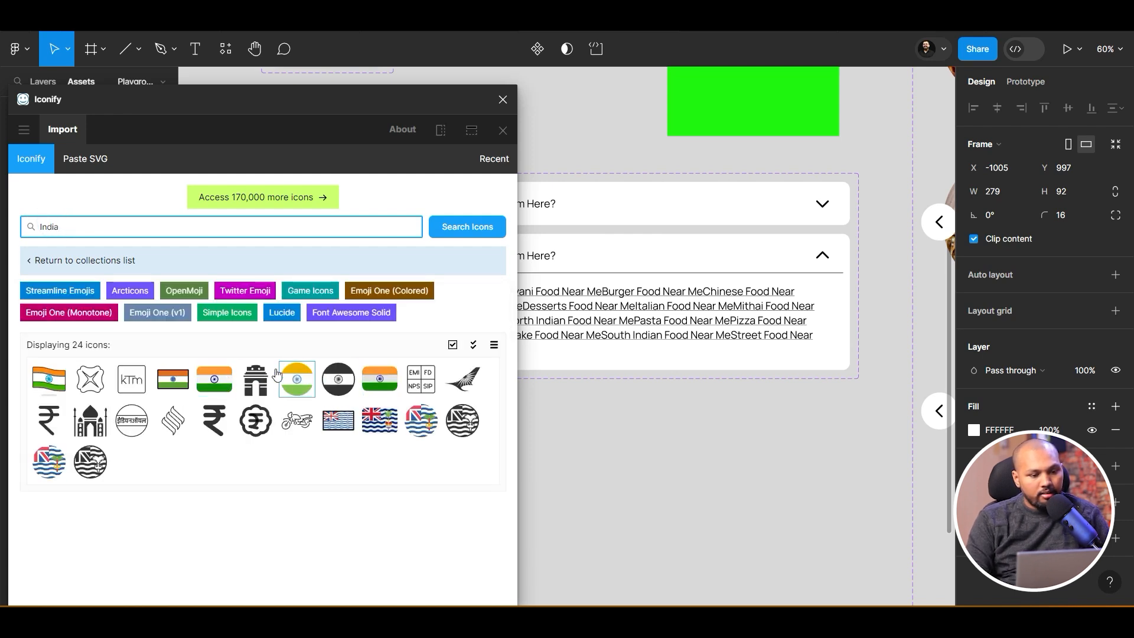
left_click_drag(204, 384, 691, 433)
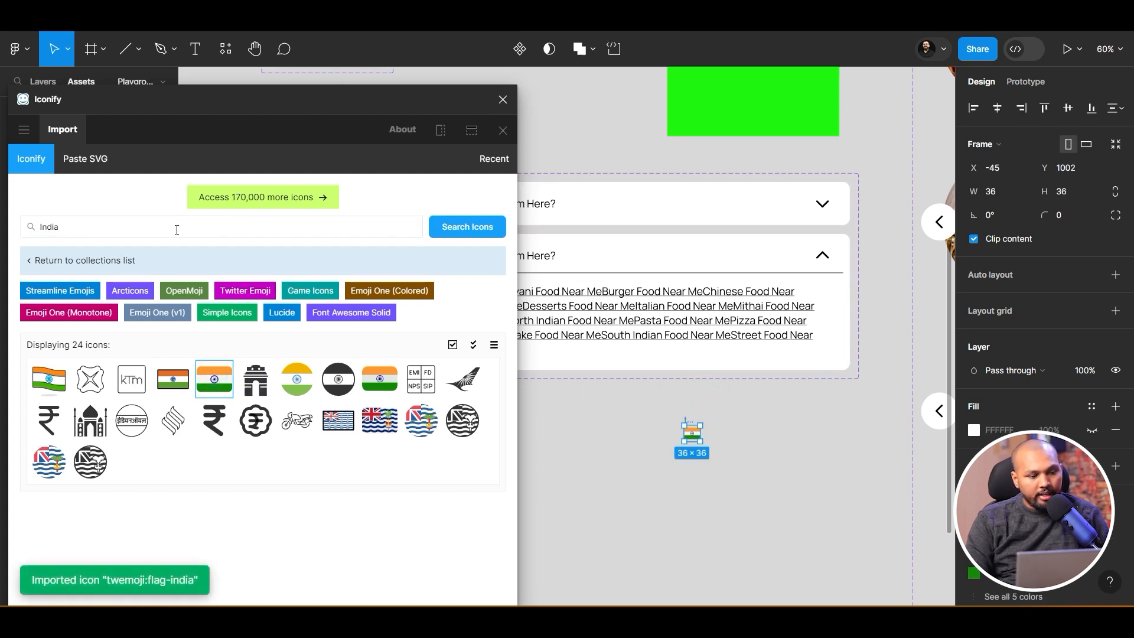
left_click(500, 98)
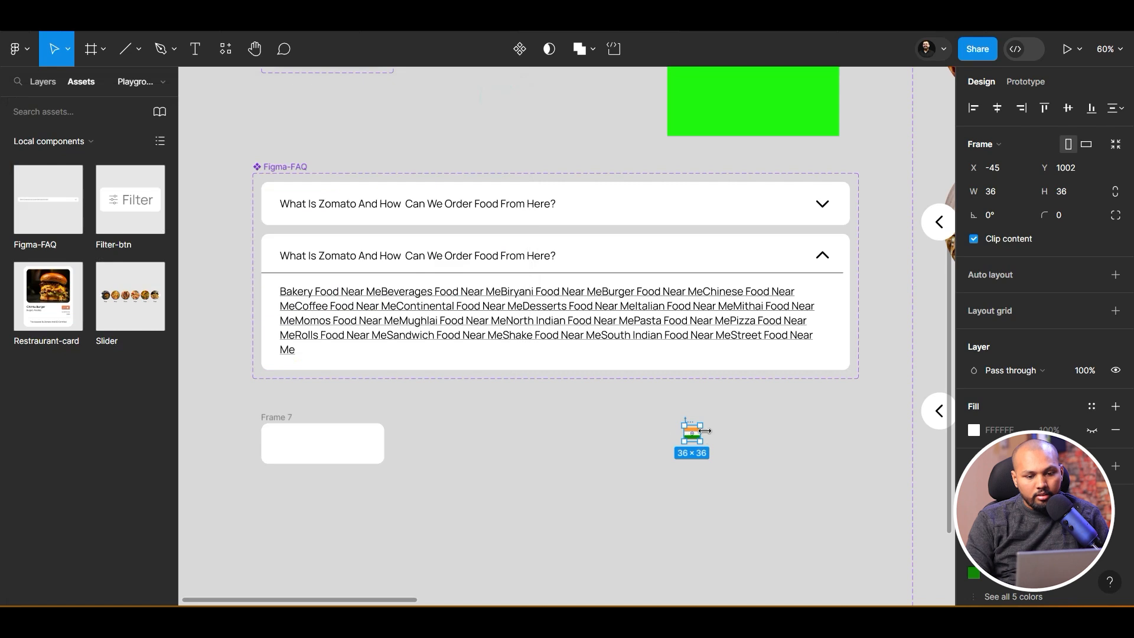
Move the India flag into the new frame, scale it to about 63 × 63 and centre it vertically near the frame's left edge
left_click_drag(689, 421, 283, 426)
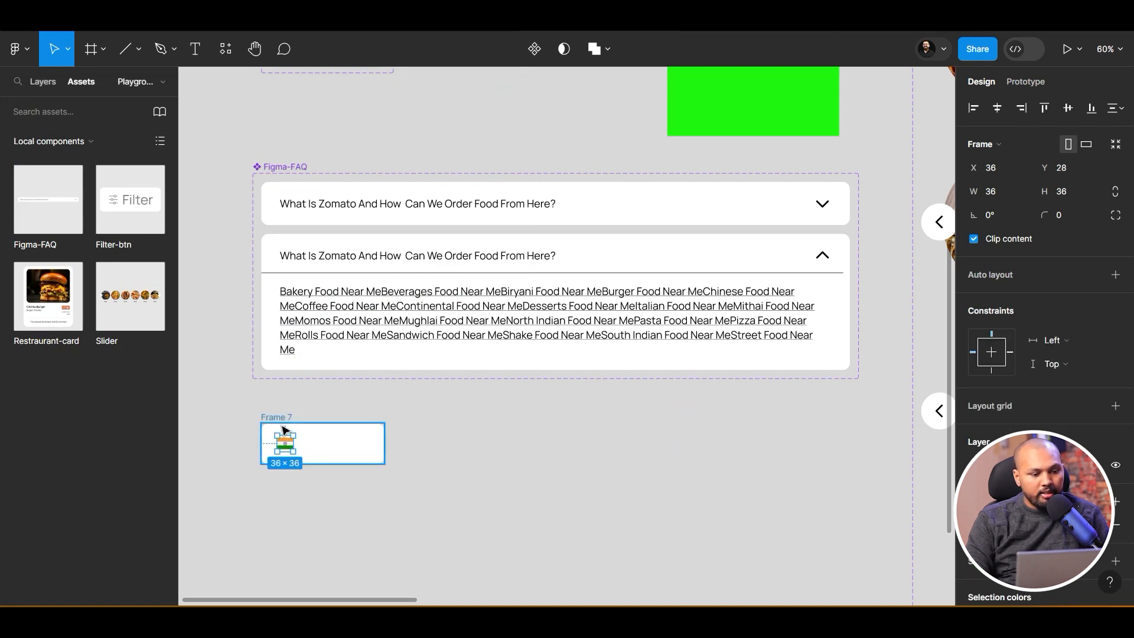
scroll(275, 449, "up", 3)
scroll(275, 452, "up", 5)
key("k")
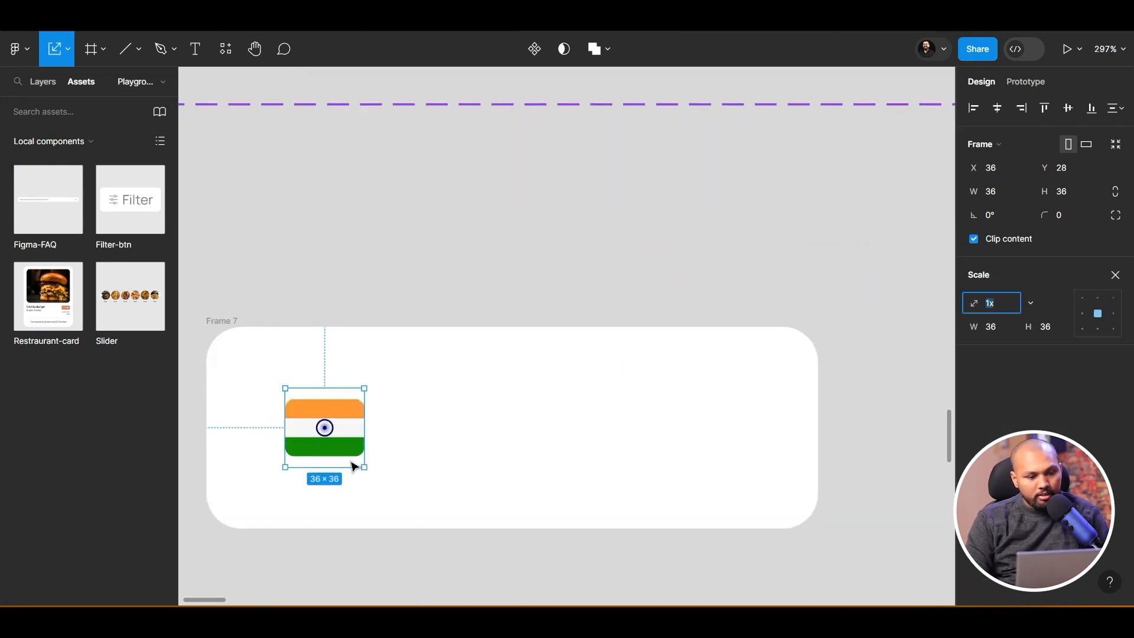
left_click_drag(402, 492, 462, 547)
left_click_drag(329, 436, 301, 397)
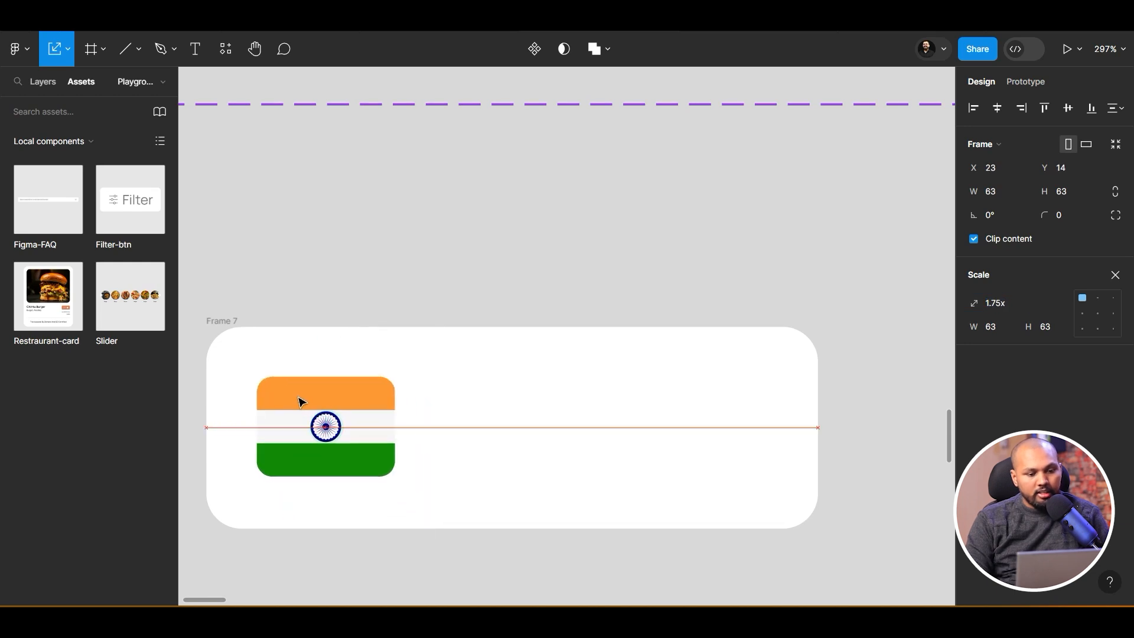
Add the text "India" beside the flag and scale it up to about 81 × 50
left_click(202, 51)
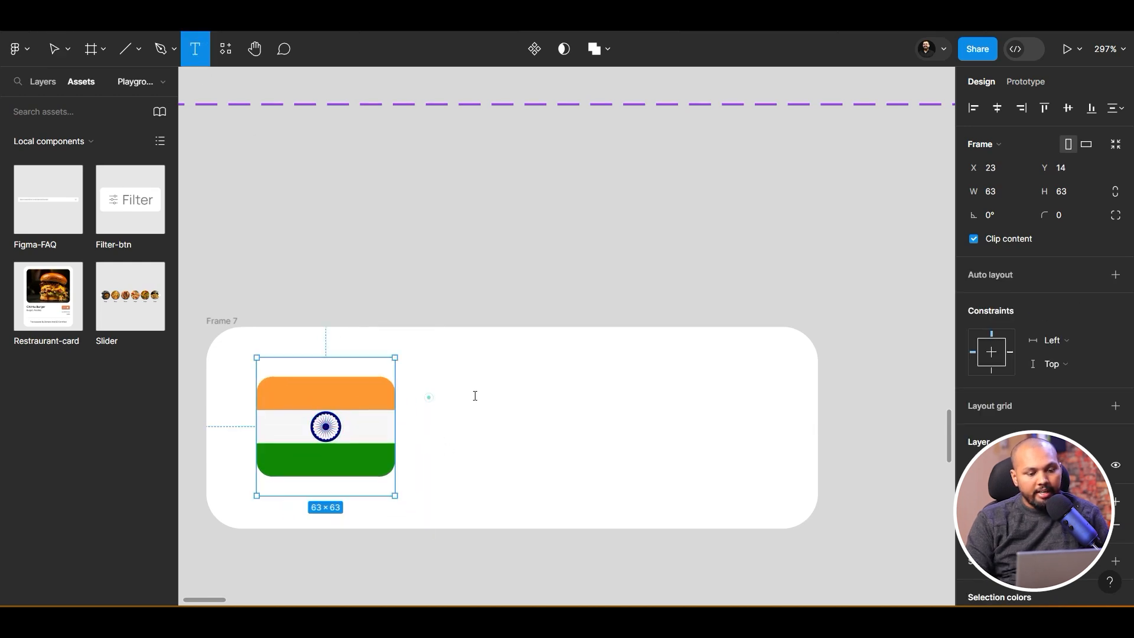
left_click(428, 397)
type("India")
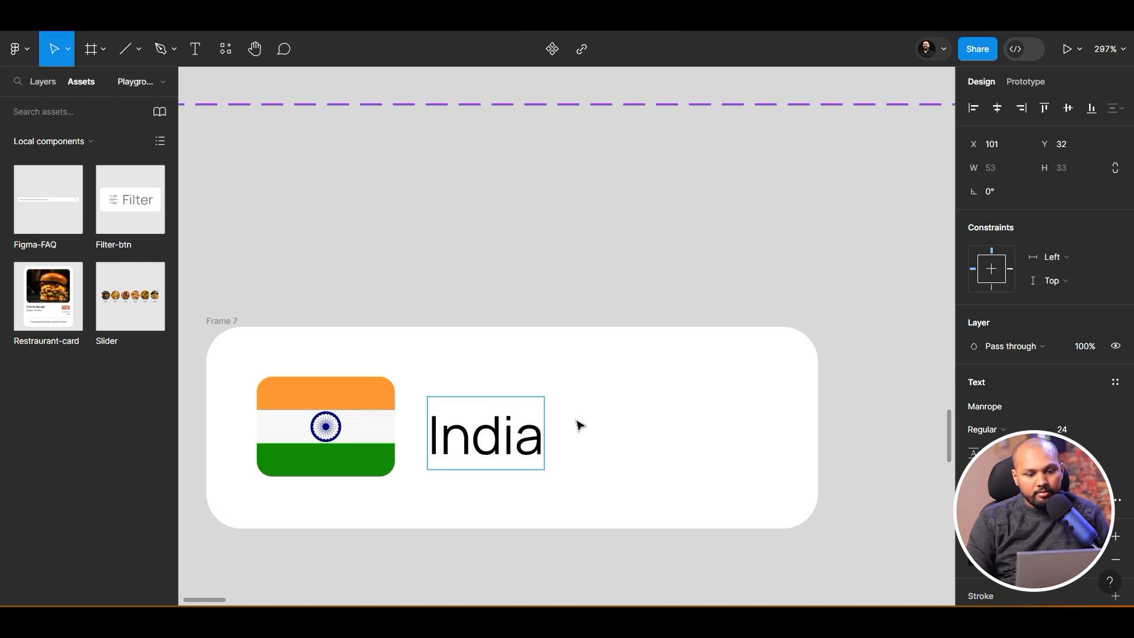
key("Escape")
key("k")
left_click_drag(543, 469, 574, 447)
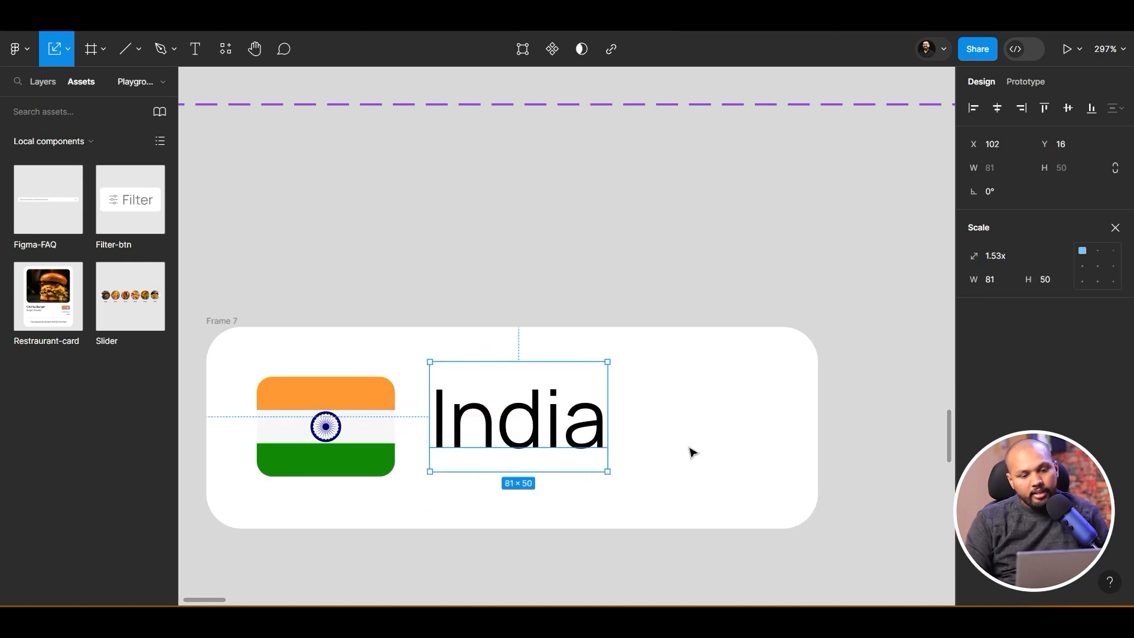
left_click(688, 449)
Copy the up arrow from the expanded FAQ variant into the frame and position it to the right of the India text
scroll(683, 445, "down", 6)
left_click(577, 470)
scroll(577, 482, "down", 6)
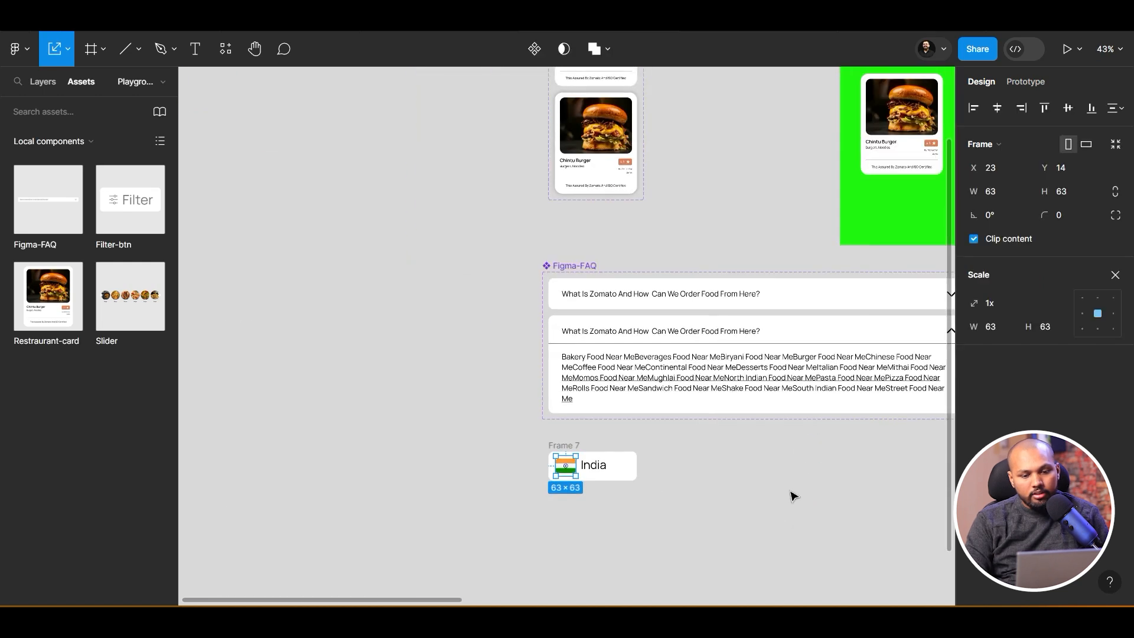
double_click(707, 318)
left_click_drag(707, 317, 378, 440)
scroll(380, 466, "up", 10)
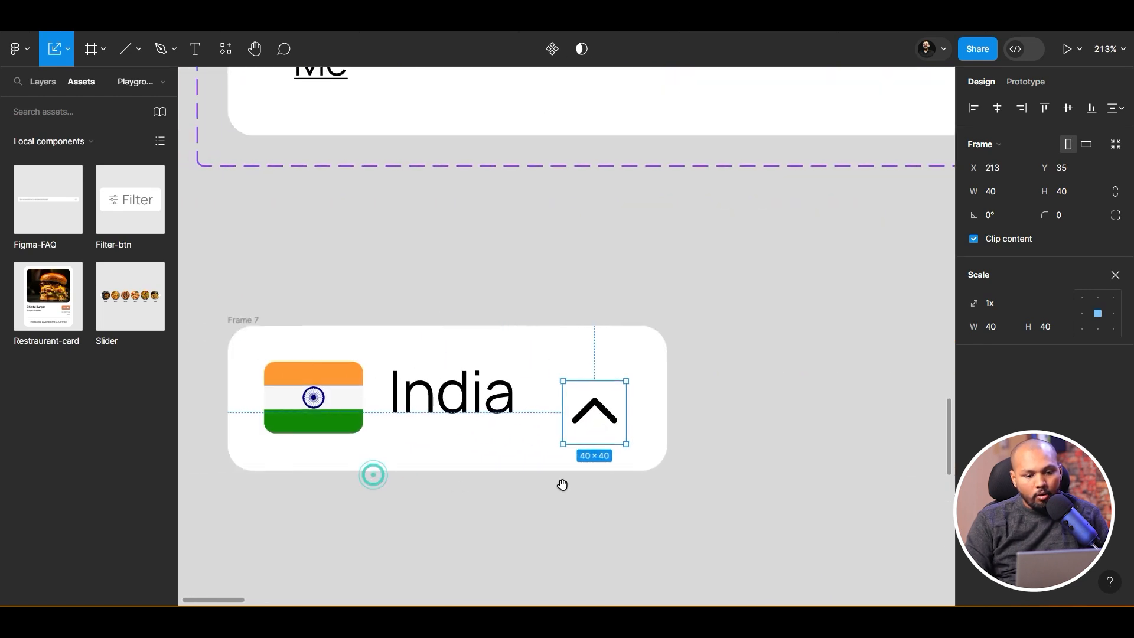
left_click_drag(597, 401, 595, 379)
Rotate the copied arrow by 180° so that it points down
left_click(719, 366)
scroll(719, 366, "down", 2)
left_click_drag(783, 403, 759, 410)
left_click(344, 335)
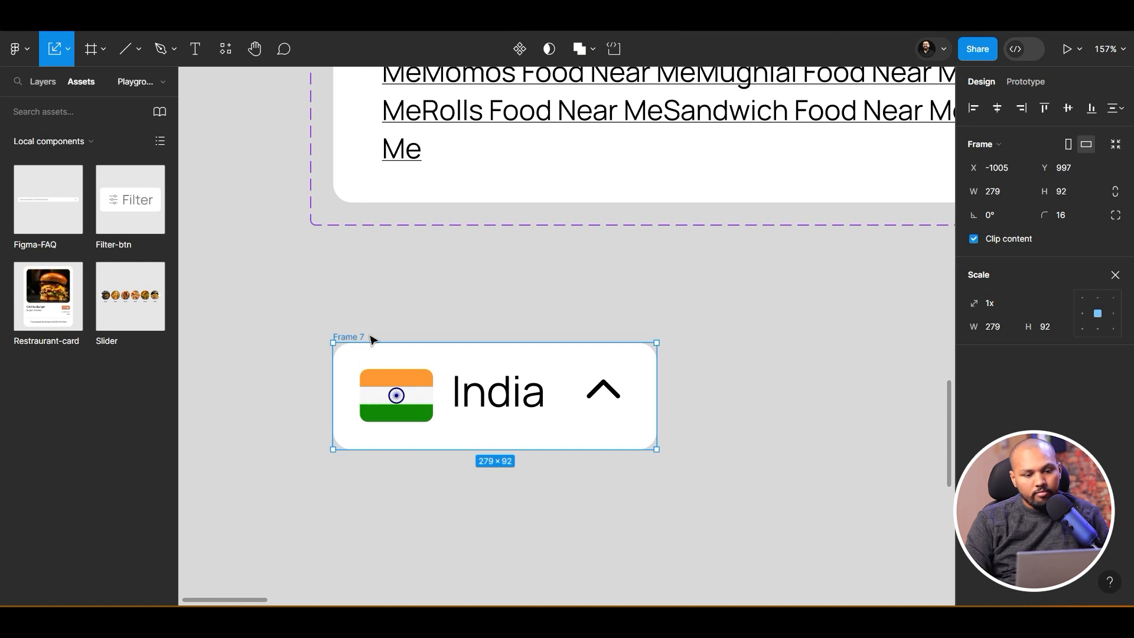
left_click(611, 391)
left_click_drag(630, 423, 562, 342)
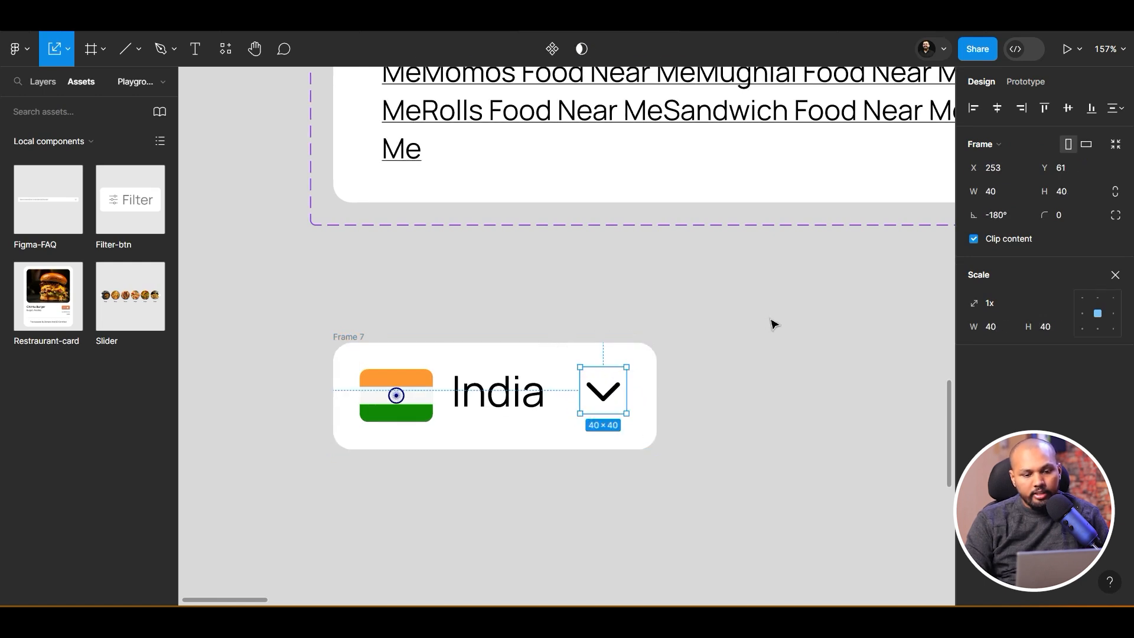
left_click(737, 385)
Rename the India button's frame as Dropdown-tooltip and recheck the country dropdown on Zomato's page
scroll(736, 385, "left", 1)
left_click(347, 334)
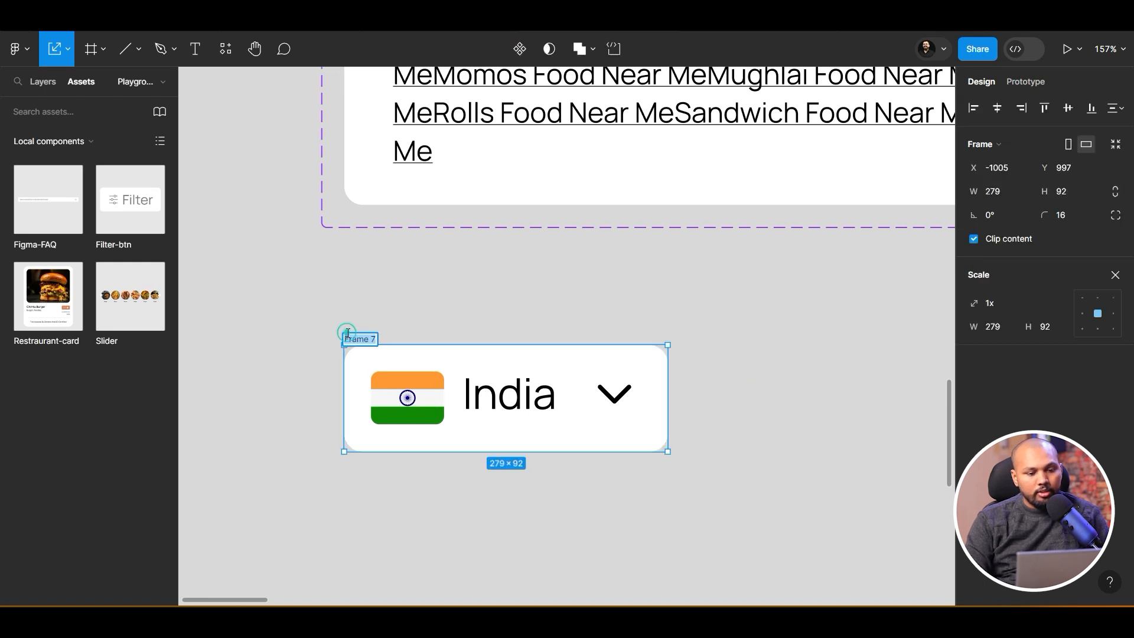
key("BackSpace")
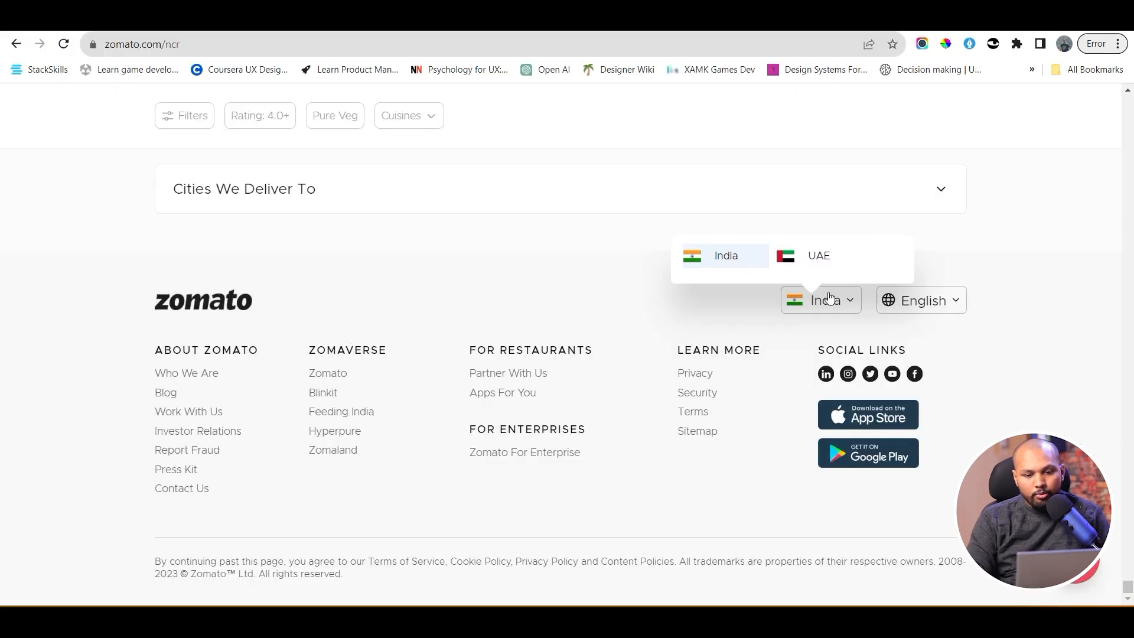
left_click(842, 300)
left_click(839, 297)
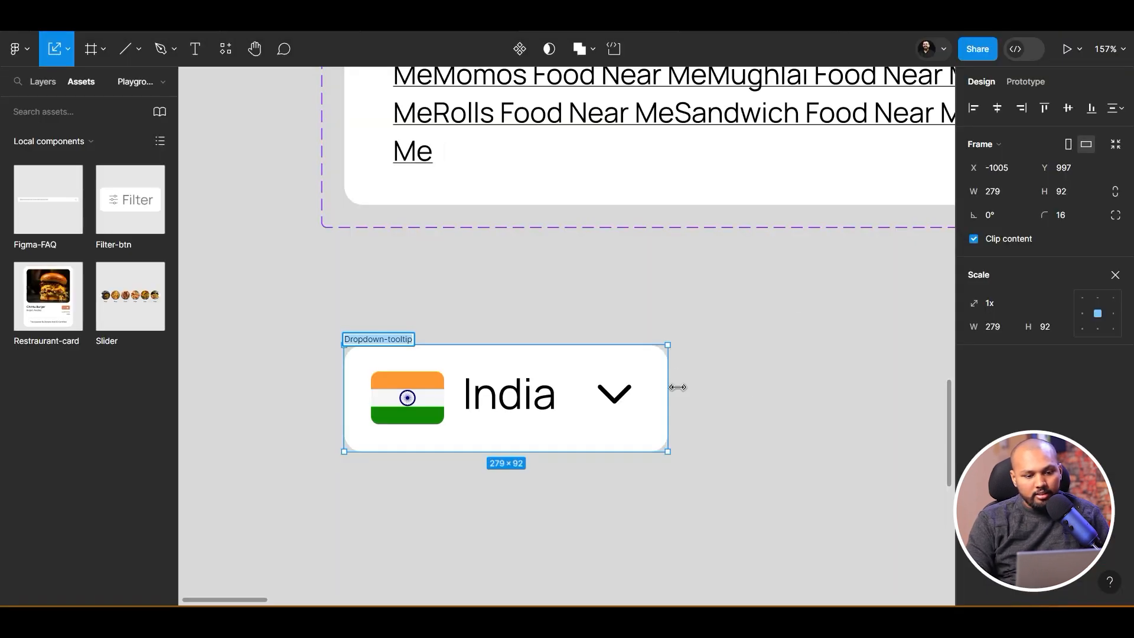
left_click(748, 380)
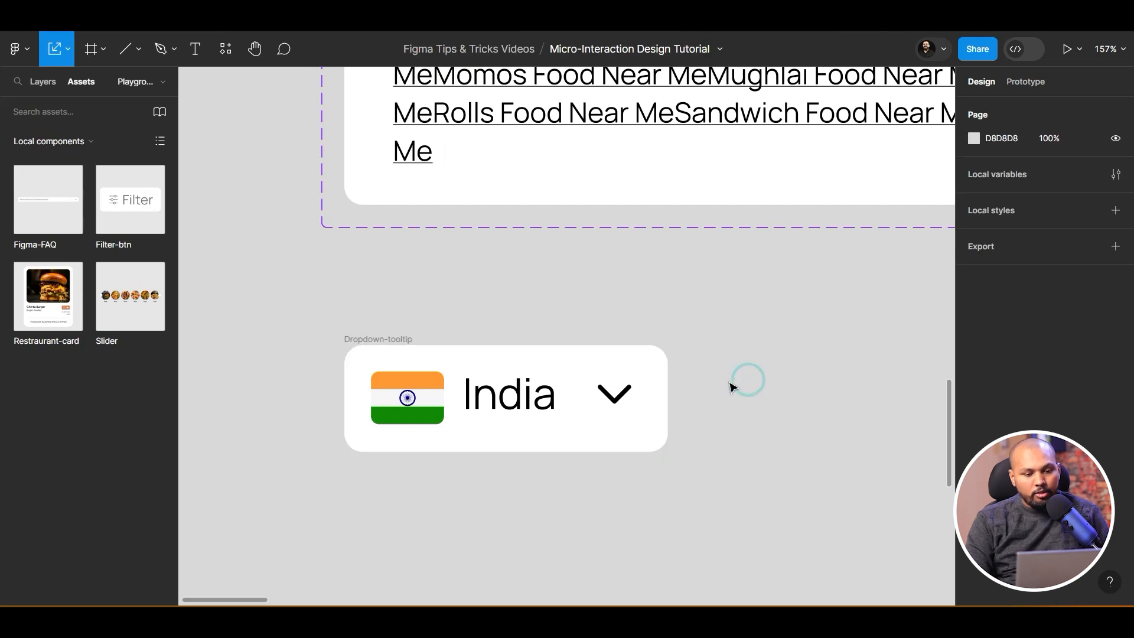
Move the Dropdown-tooltip frame down to Y 1045 to leave more space below the FAQ set
scroll(731, 387, "down", 1)
left_click_drag(766, 413, 693, 452)
left_click_drag(397, 390, 397, 429)
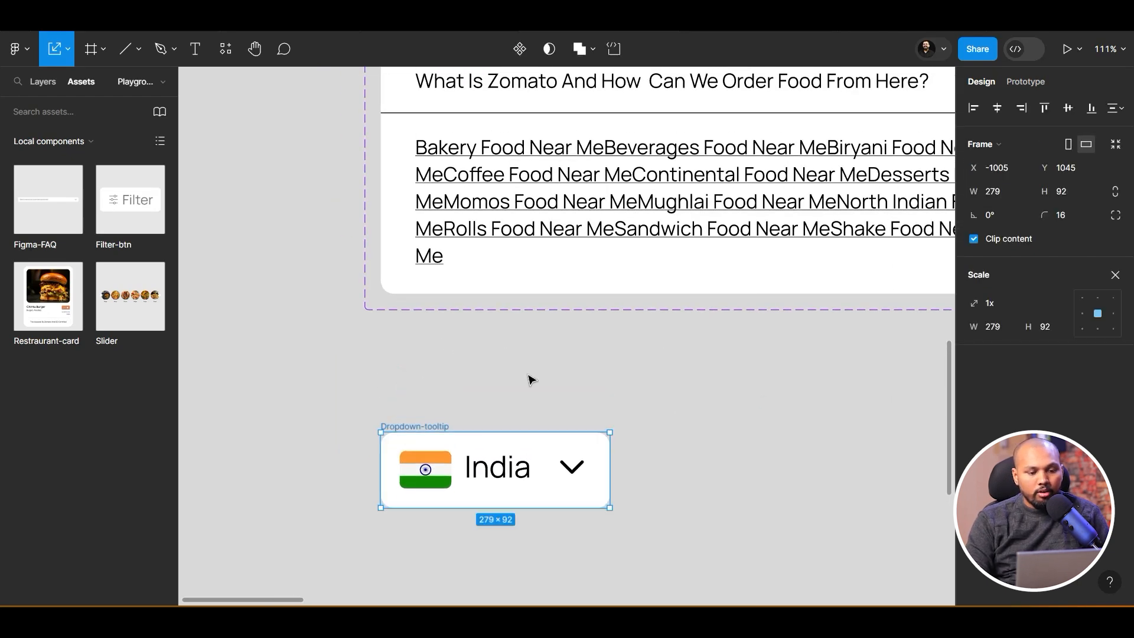
Move the Dropdown-tooltip frame into the iPhone 13 & 14 - 1 frame, below the restaurant card at X 65, Y 692
scroll(530, 379, "down", 1)
left_click_drag(684, 471, 519, 392)
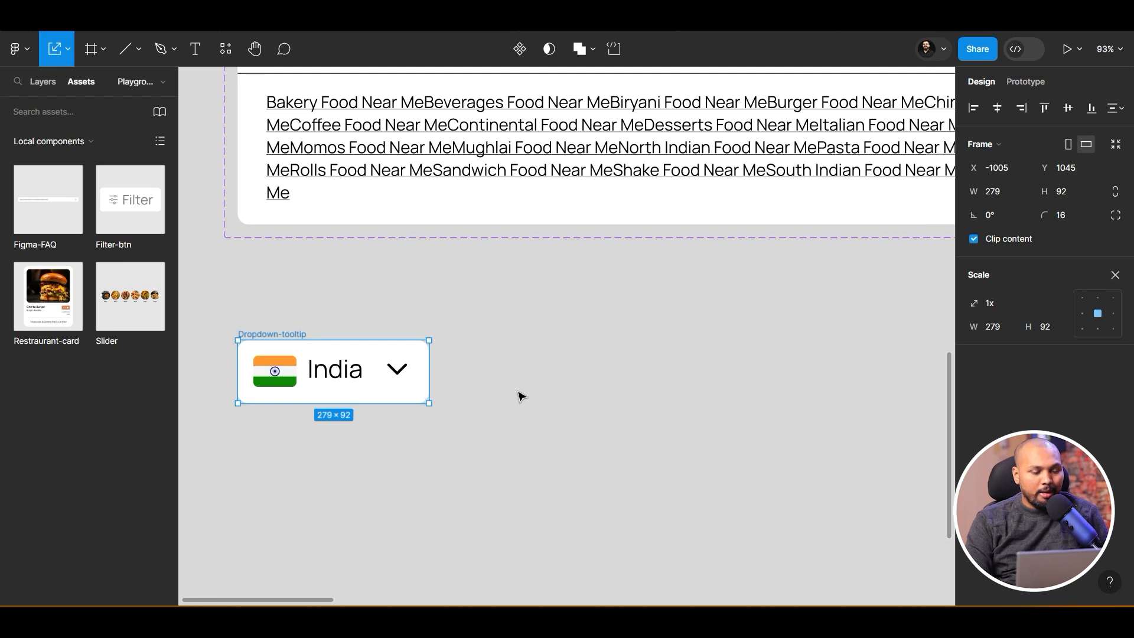
scroll(520, 394, "down", 6)
left_click_drag(638, 415, 570, 505)
left_click_drag(391, 457, 648, 227)
scroll(648, 236, "up", 3)
mouse_move(647, 319)
left_mouse_down()
mouse_move(660, 170)
mouse_move(647, 161)
mouse_move(659, 331)
left_mouse_up()
scroll(687, 305, "up", 5)
left_click(589, 356)
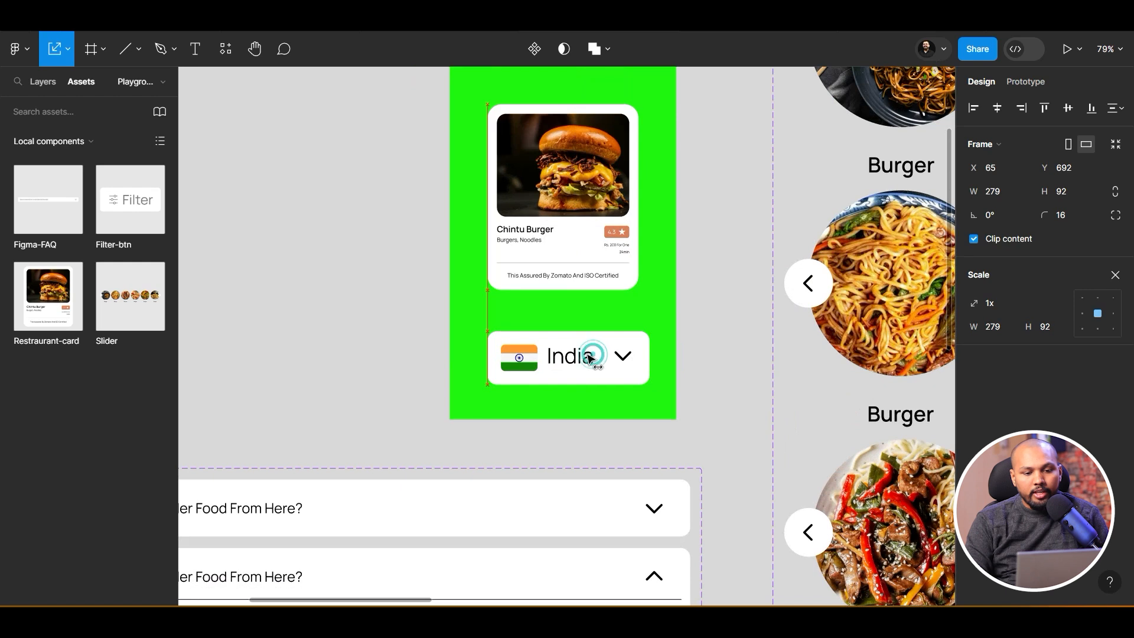
Draw a rectangle about 715 × 150 on the empty canvas beside the Figma-FAQ set
scroll(590, 357, "down", 8)
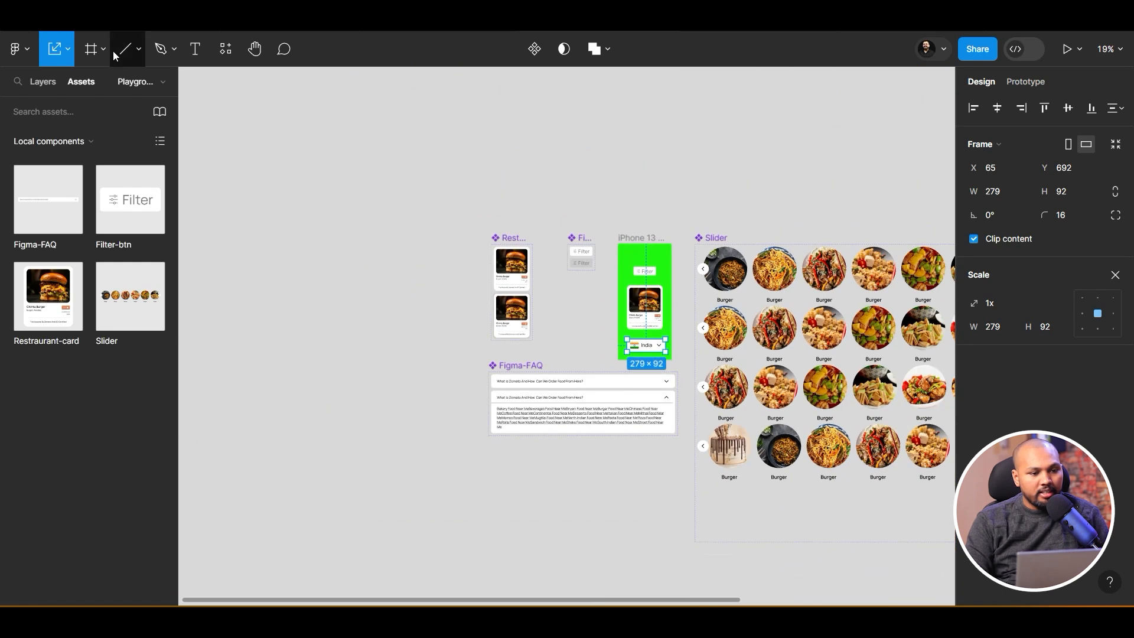
left_click(104, 51)
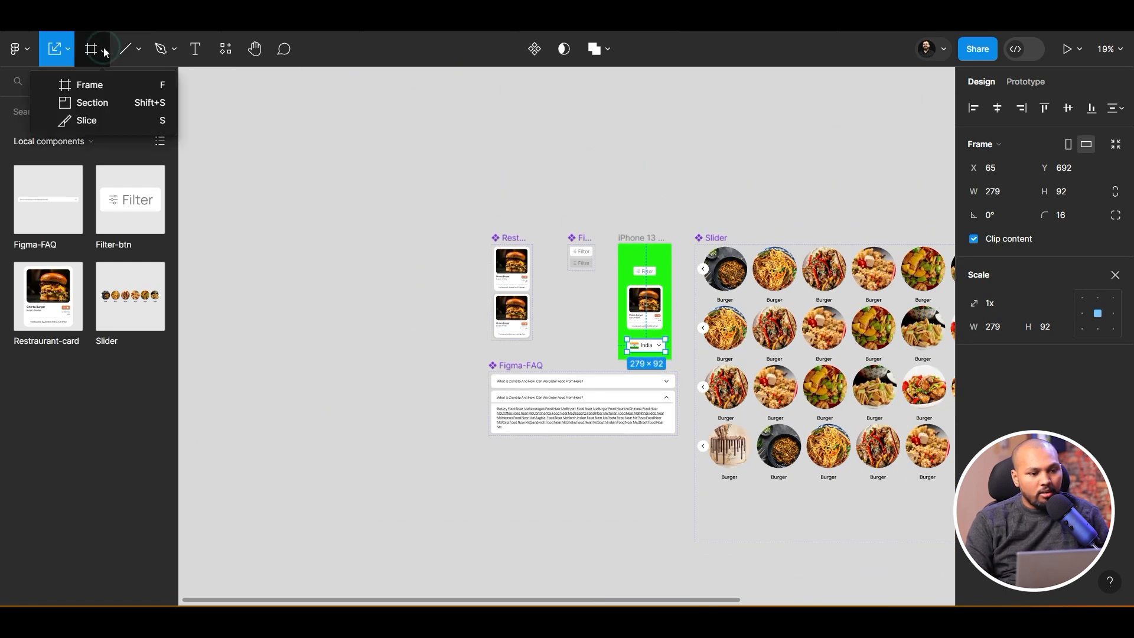
left_click(138, 48)
left_click(116, 83)
scroll(368, 409, "up", 5)
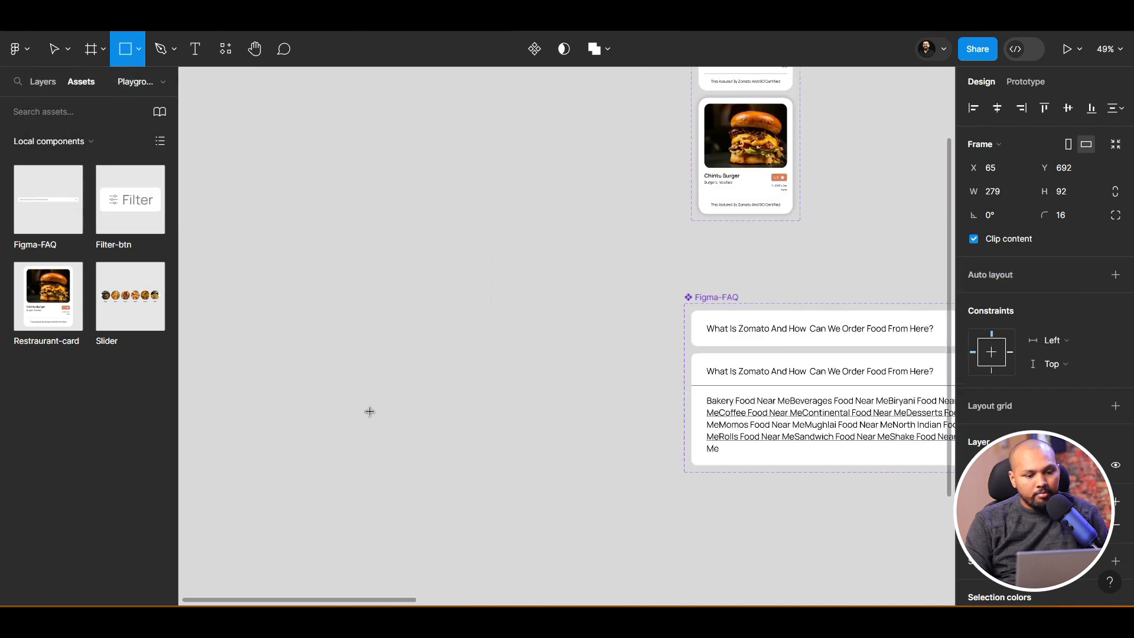
mouse_move(332, 275)
left_mouse_down()
mouse_move(573, 484)
mouse_move(592, 329)
left_mouse_up()
Reshape the middle of the rectangle's bottom edge into a triangular tooltip pointer by adding and moving vector points
double_click(495, 320)
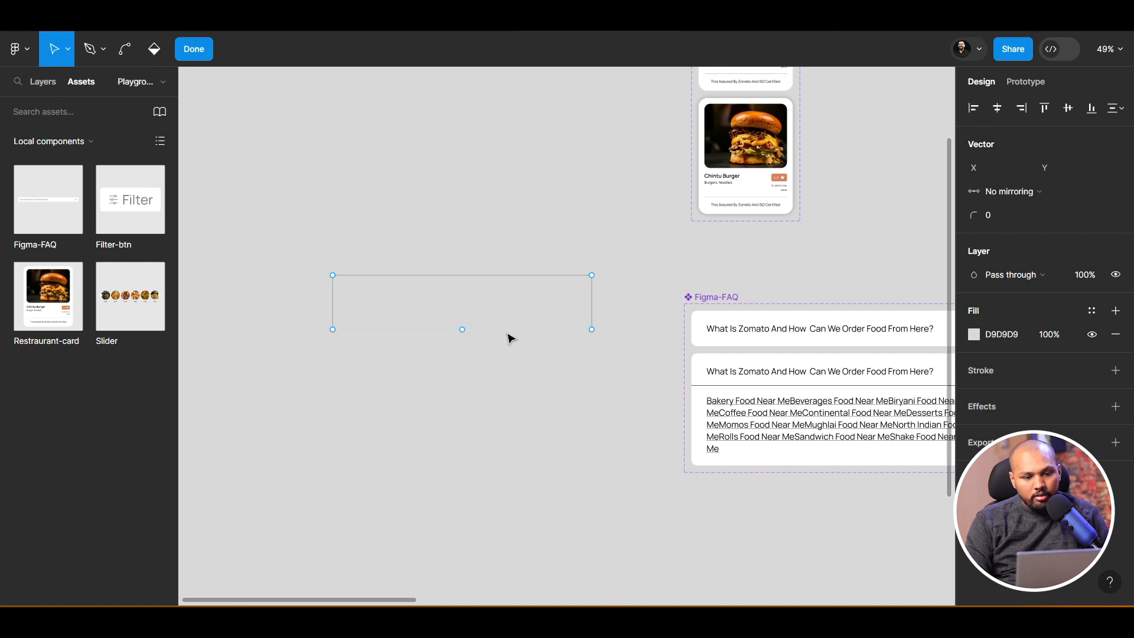
scroll(465, 331, "up", 8)
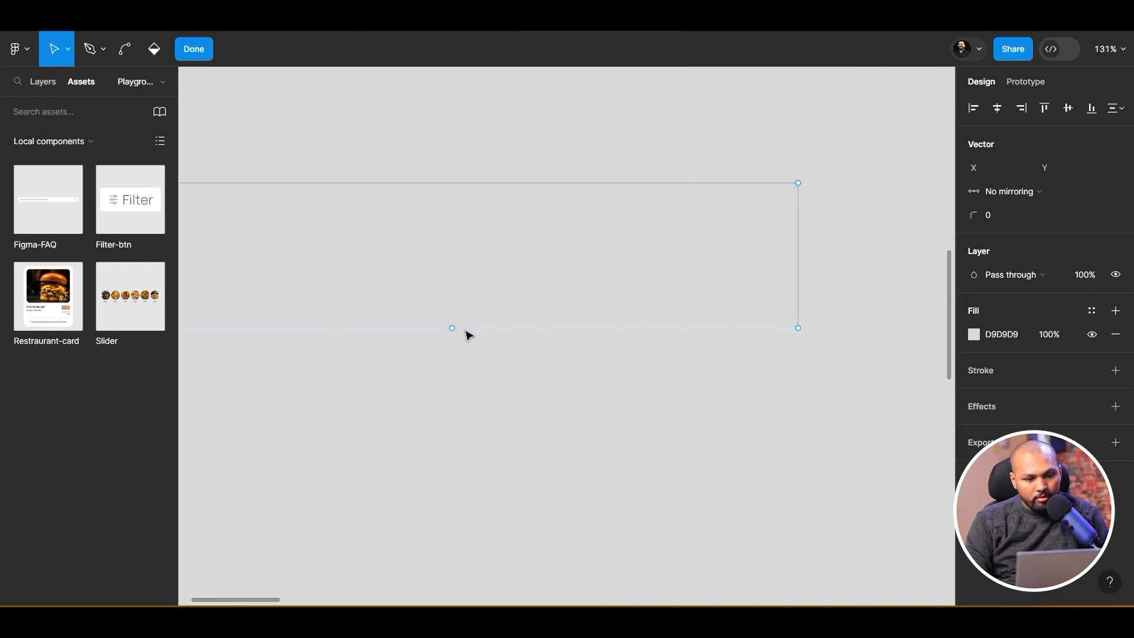
left_click_drag(458, 329, 453, 401)
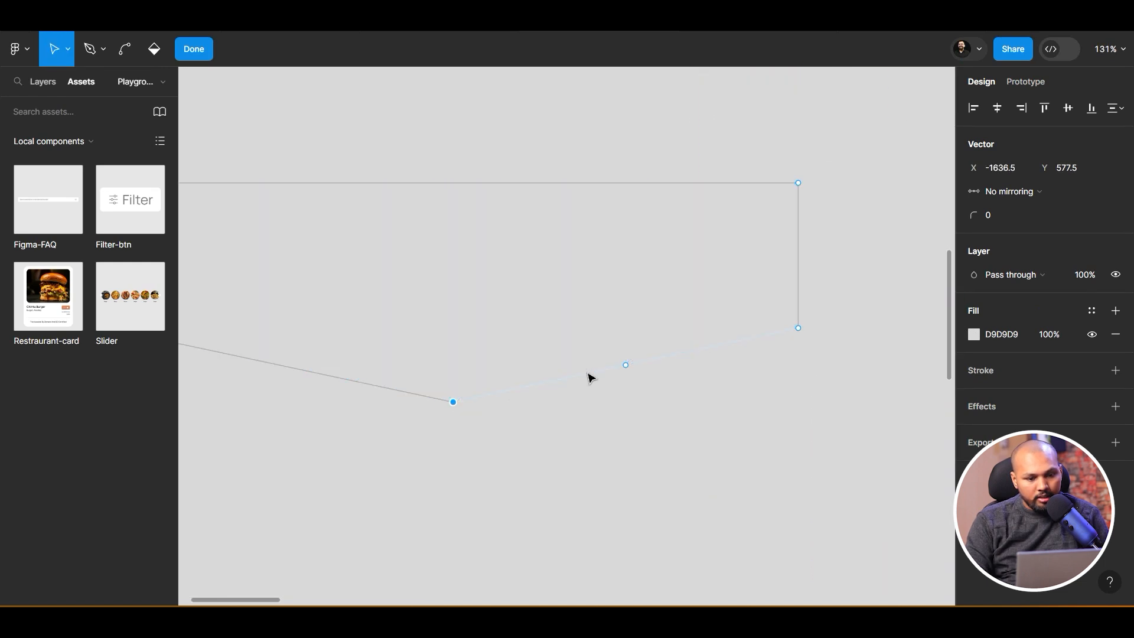
left_click_drag(627, 366, 490, 333)
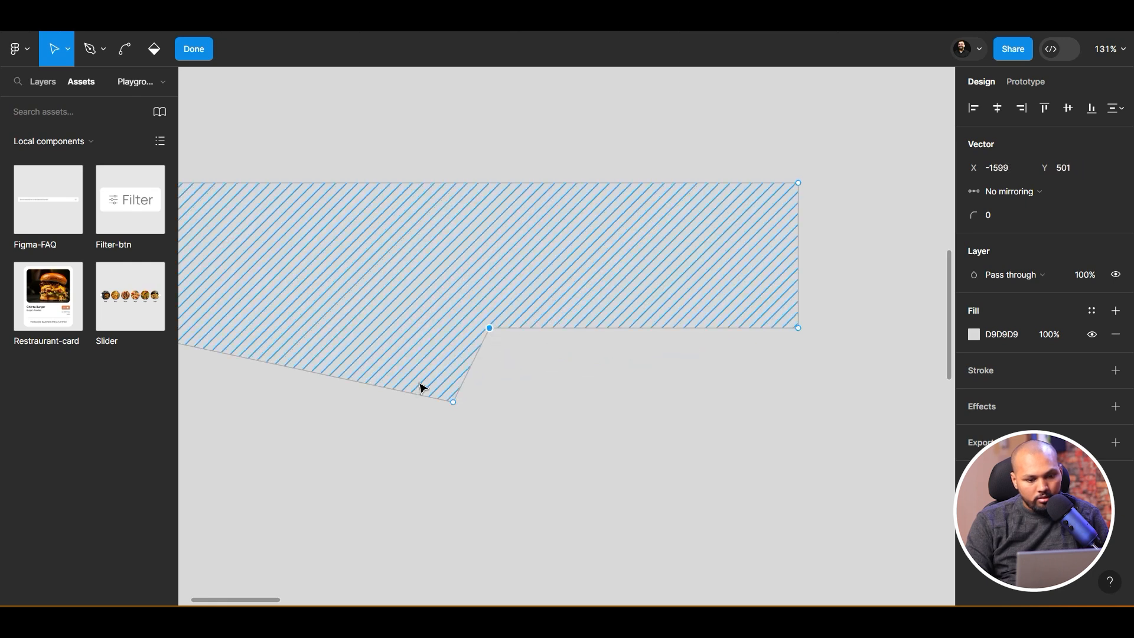
left_click_drag(280, 365, 414, 334)
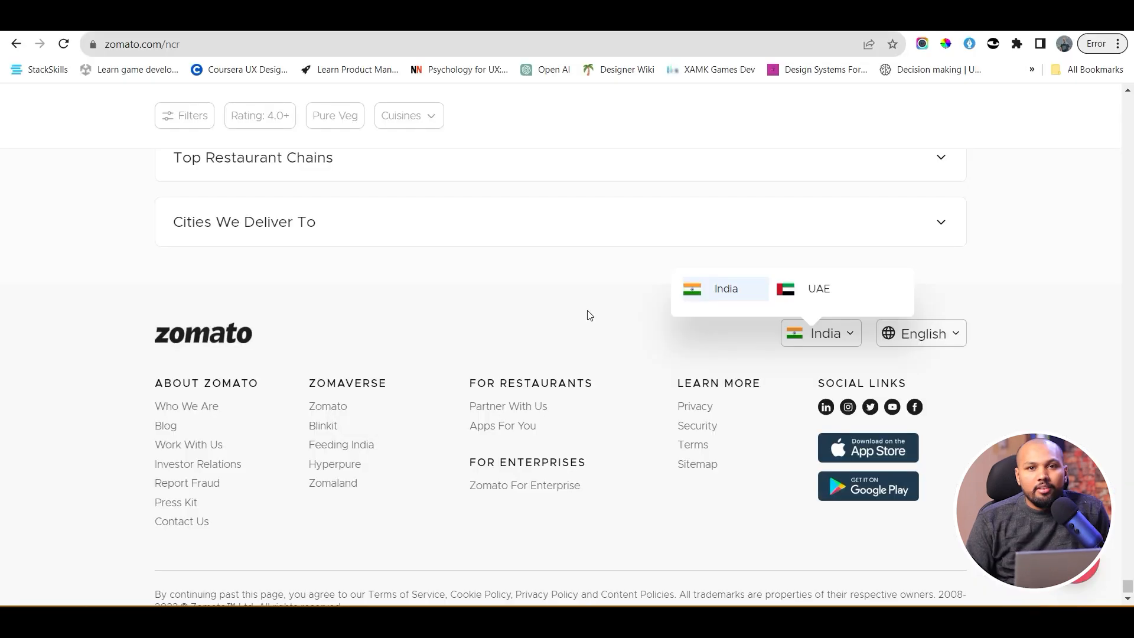
Switch to Zomato's page and open and close the India country dropdown to examine its tooltip
left_click(593, 313)
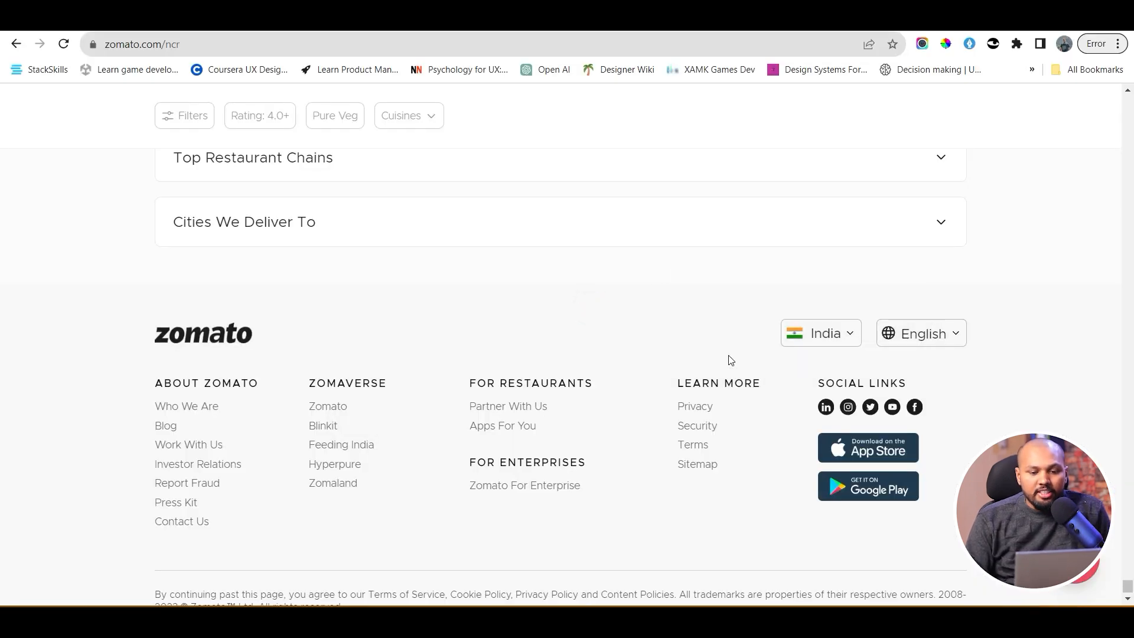
left_click(808, 338)
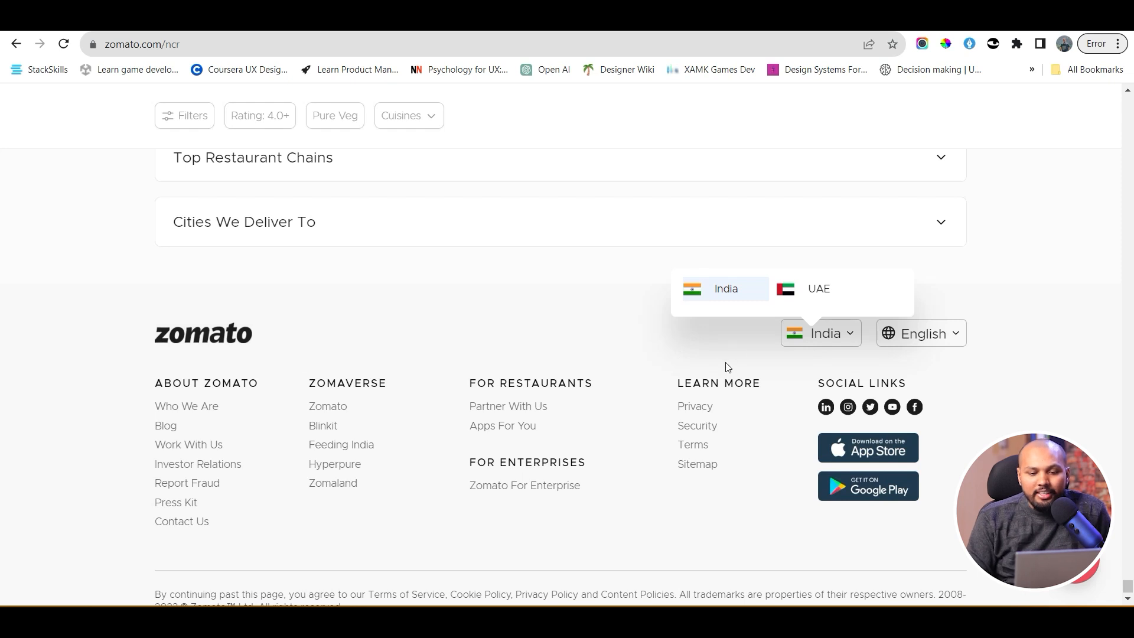
left_click(742, 346)
left_click(823, 337)
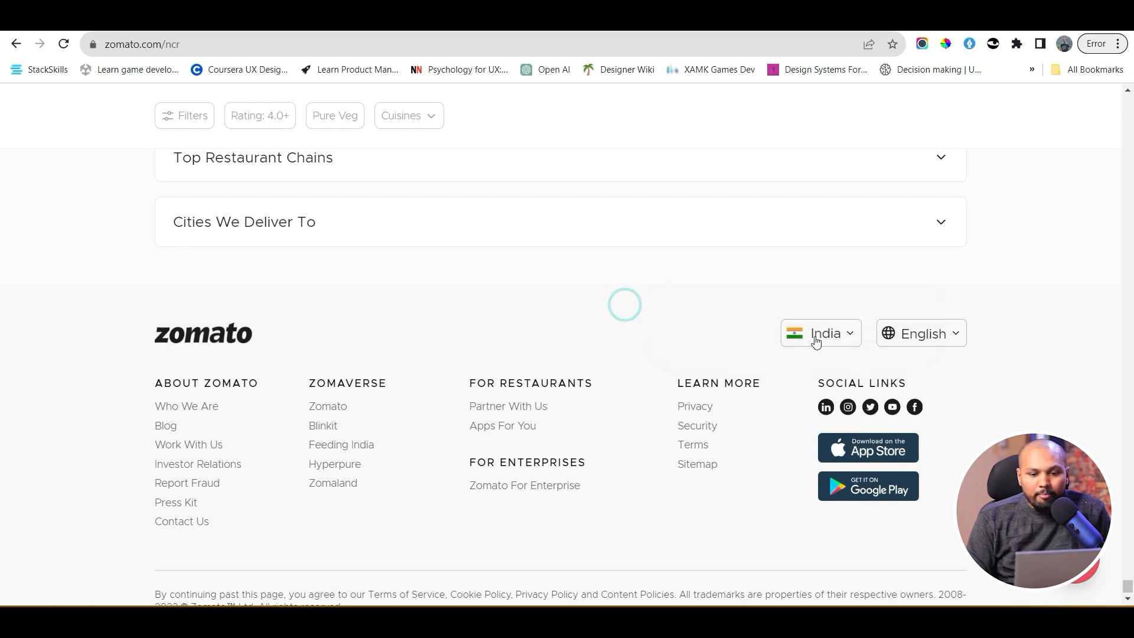
Return to Figma, flatten the red tooltip shape's pointer into its bottom edge, and undo that point move
key("alt+Tab")
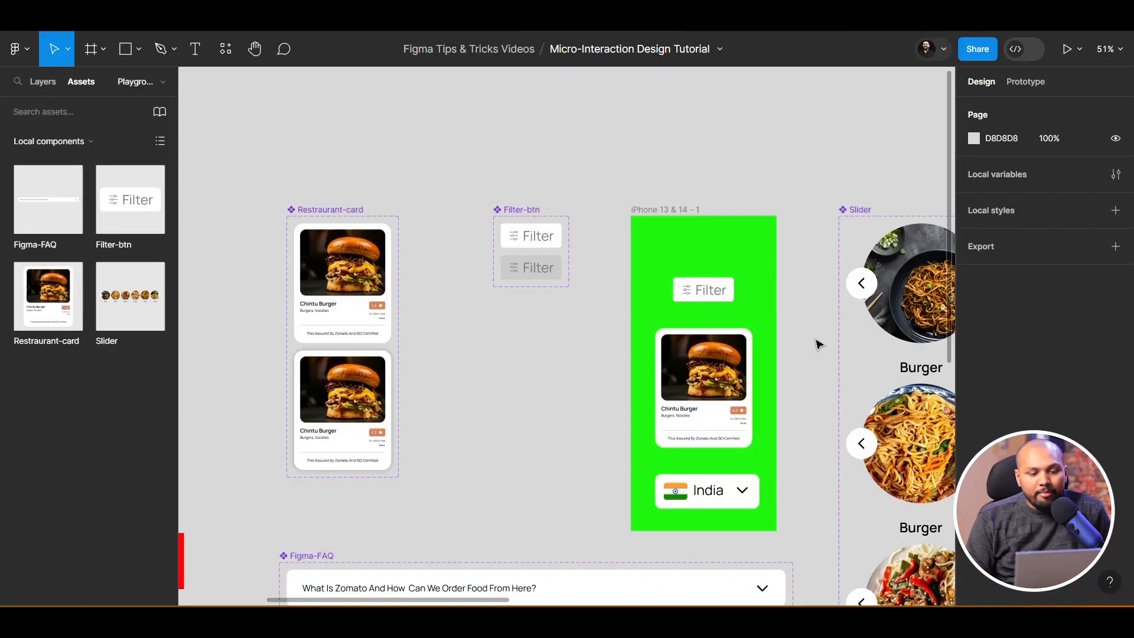
scroll(735, 461, "down", 3)
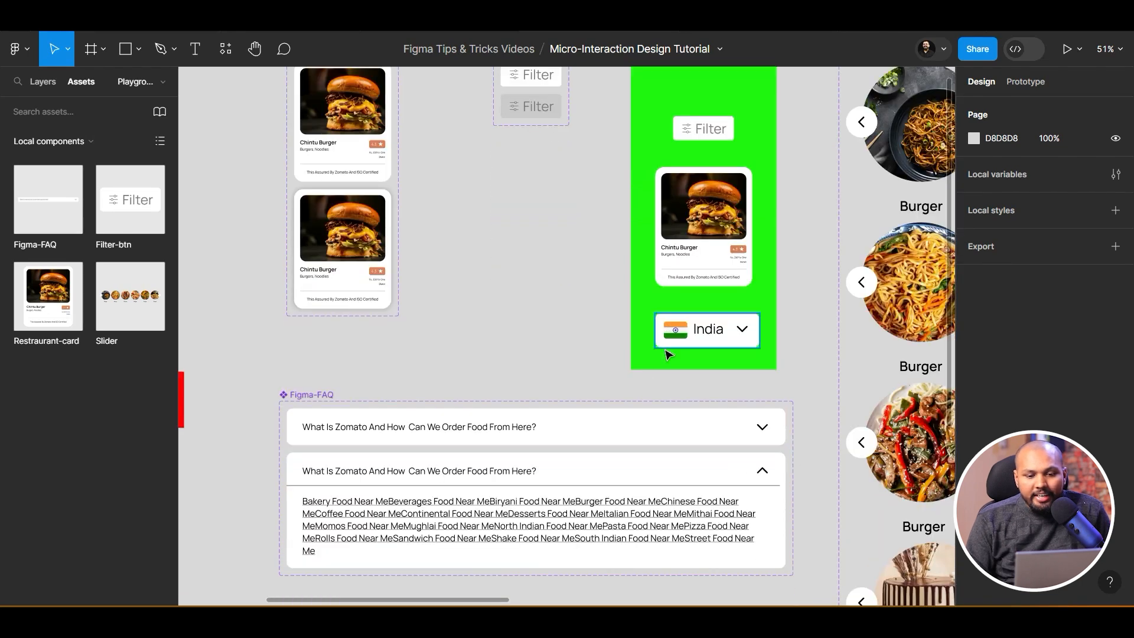
scroll(803, 373, "down", 5)
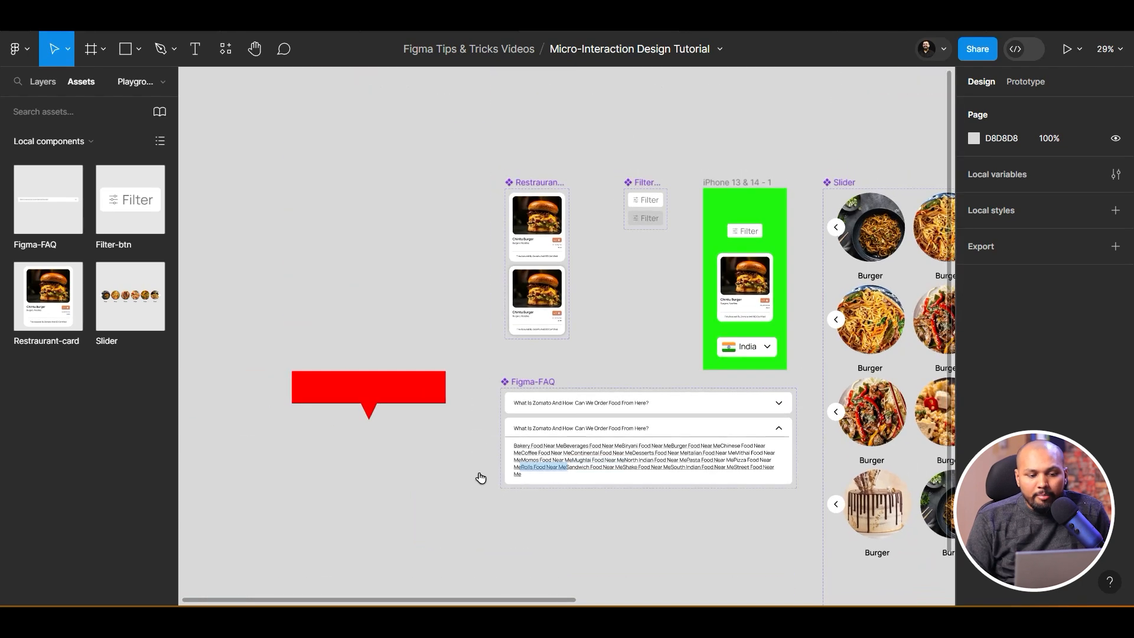
scroll(362, 458, "up", 5)
left_click(432, 262)
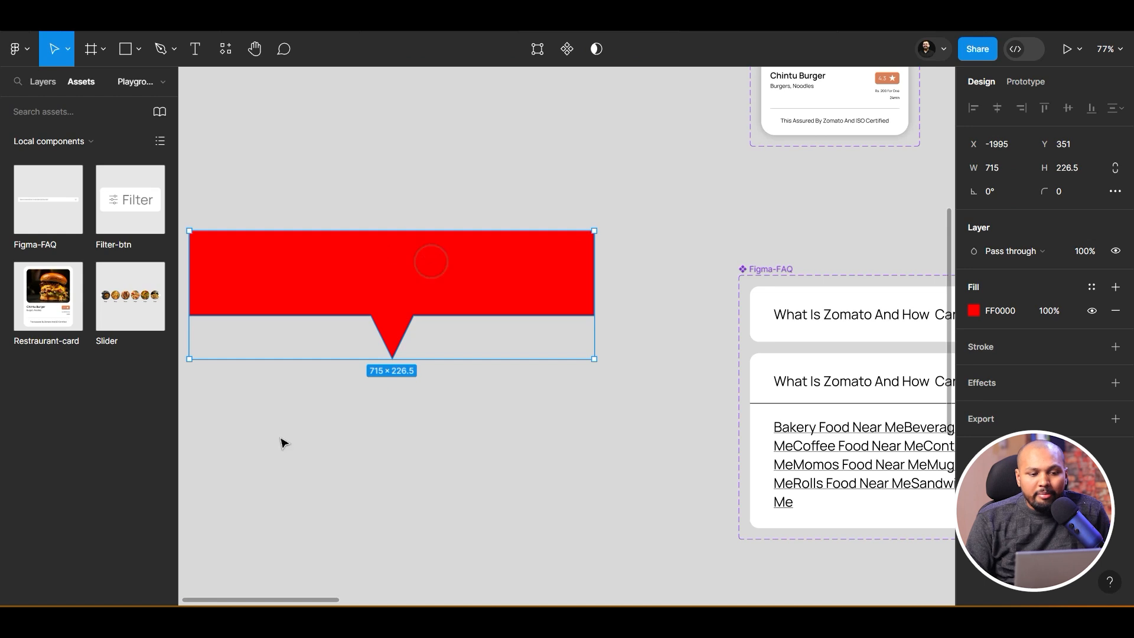
double_click(407, 312)
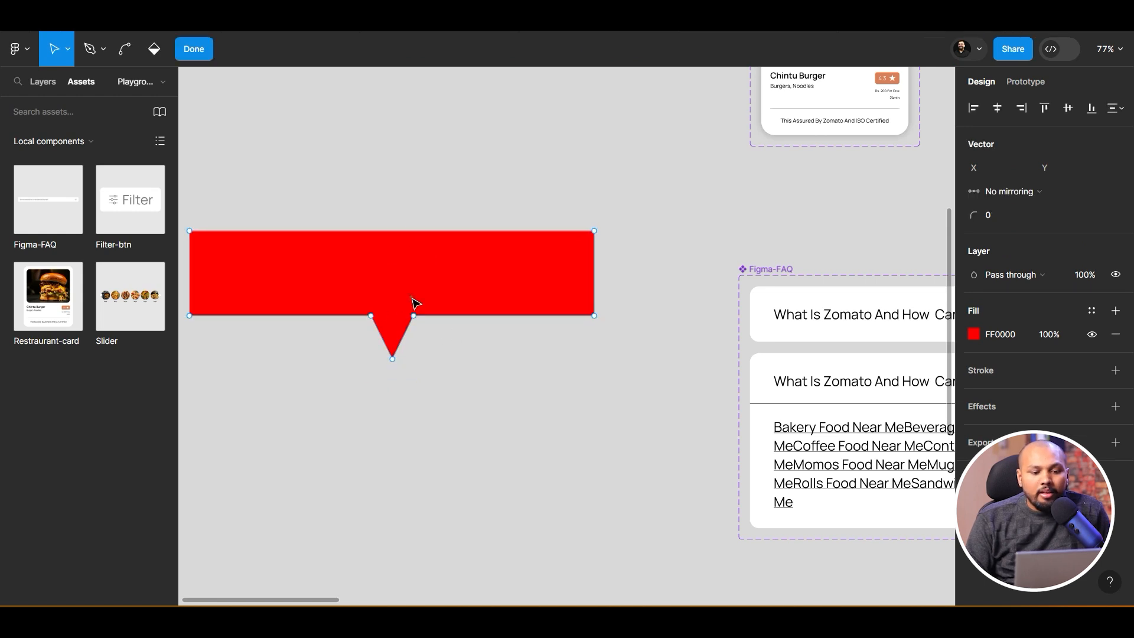
mouse_move(394, 356)
left_mouse_down()
mouse_move(402, 298)
mouse_move(393, 316)
left_mouse_up()
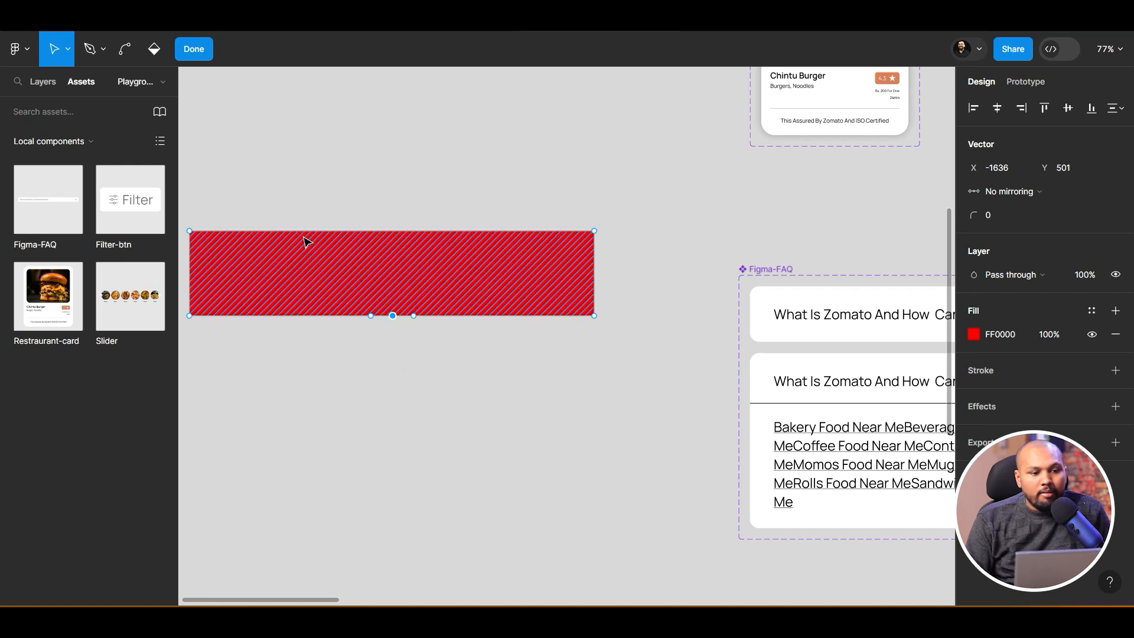
key("ctrl+z")
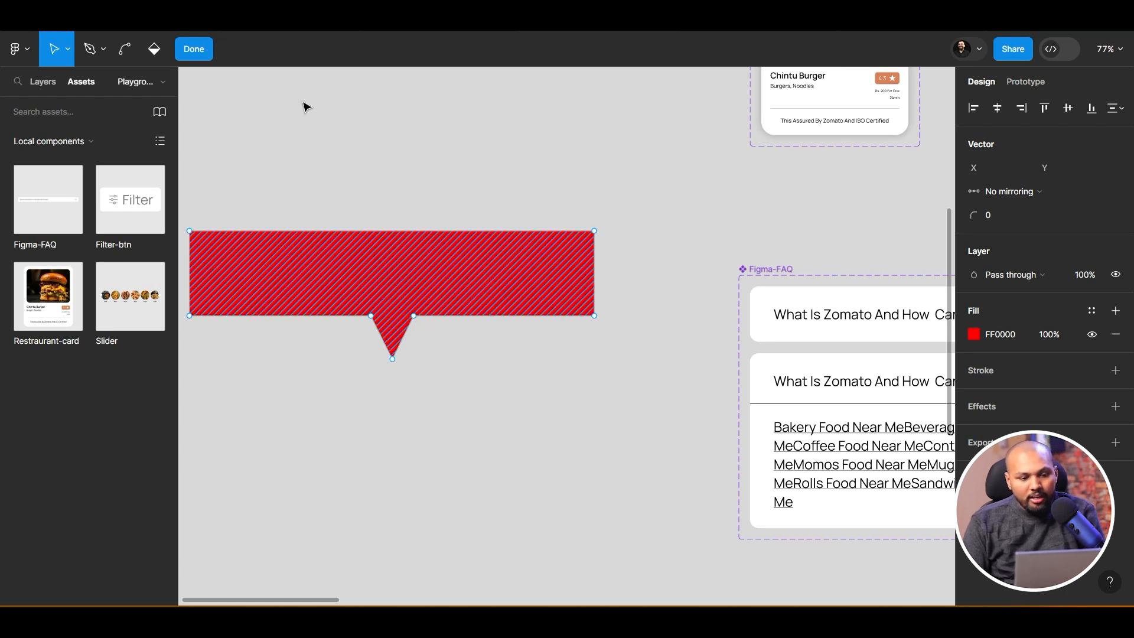
Delete the red tooltip shape and draw a new rectangle about 527 × 124 with a C02828 fill
left_click(209, 50)
key("Delete")
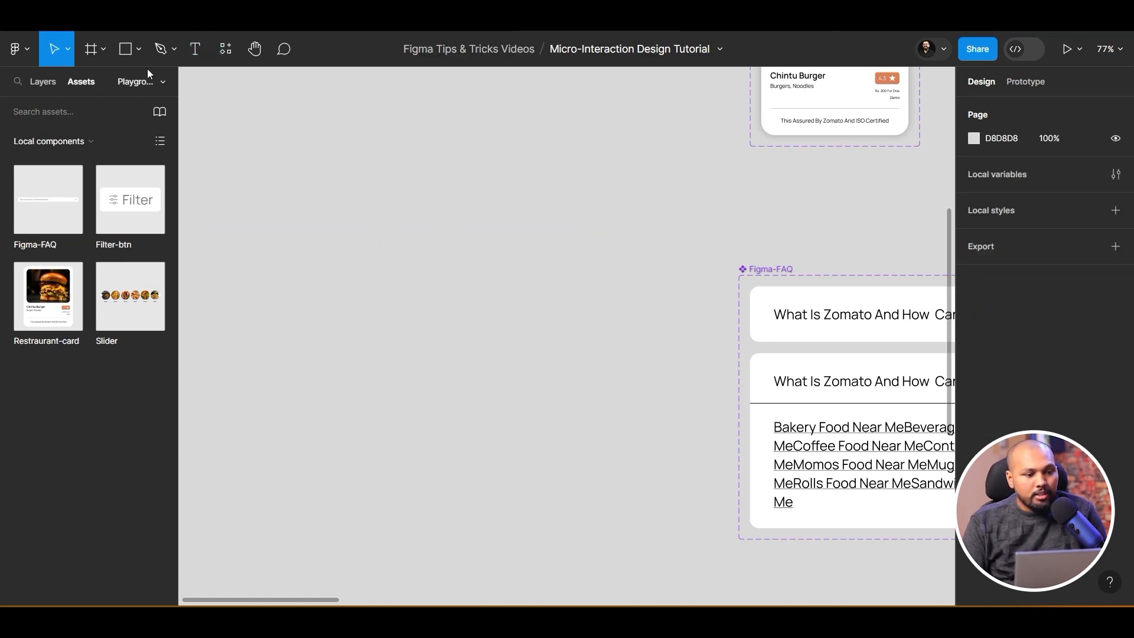
left_click(141, 51)
left_click(140, 84)
mouse_move(283, 263)
left_mouse_down()
mouse_move(598, 301)
mouse_move(585, 358)
mouse_move(582, 331)
left_mouse_up()
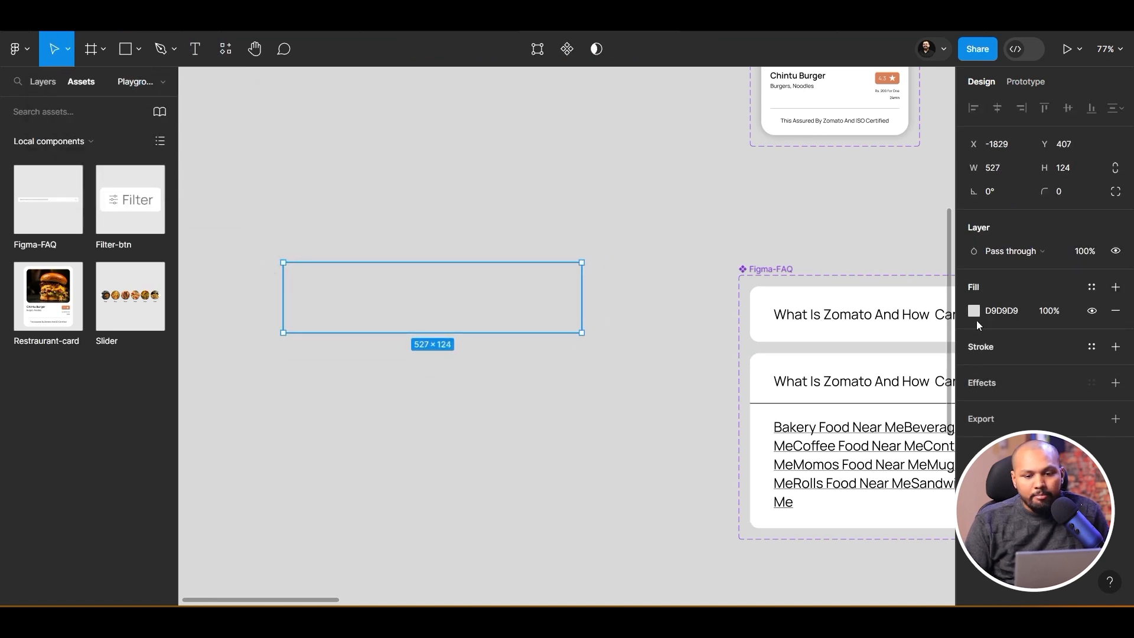
left_click(974, 310)
left_click(919, 269)
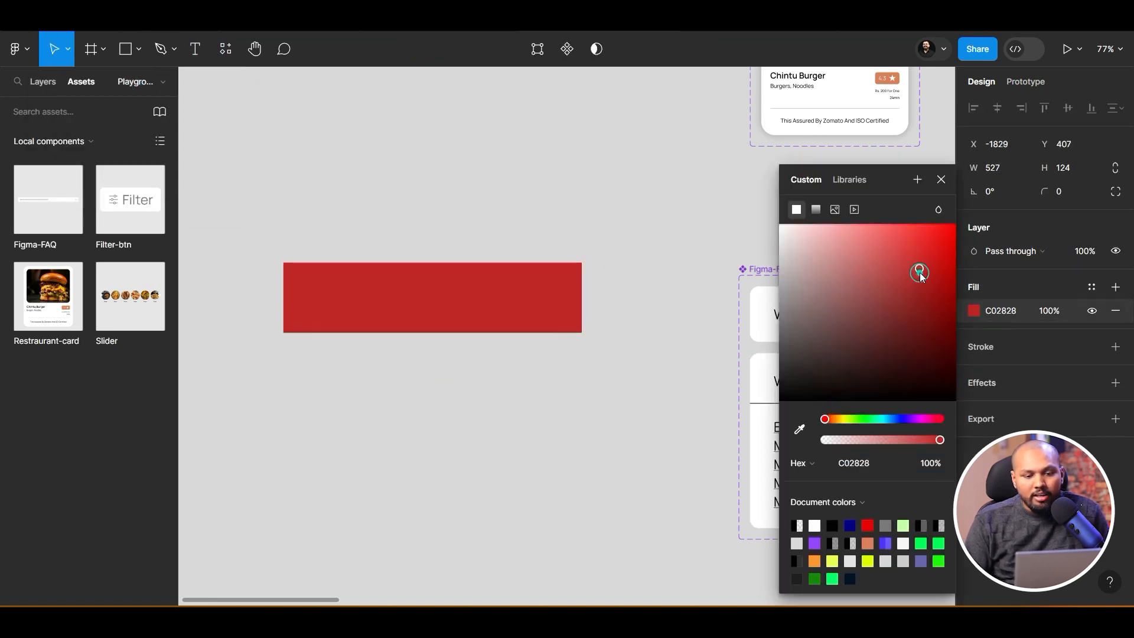
Form a downward pointer with a vertical left side and a slanted right side on the new rectangle's bottom edge
double_click(470, 322)
left_click_drag(435, 334, 436, 375)
mouse_move(507, 357)
left_mouse_down()
mouse_move(435, 337)
mouse_move(440, 324)
mouse_move(425, 334)
left_mouse_up()
left_click_drag(360, 353, 401, 335)
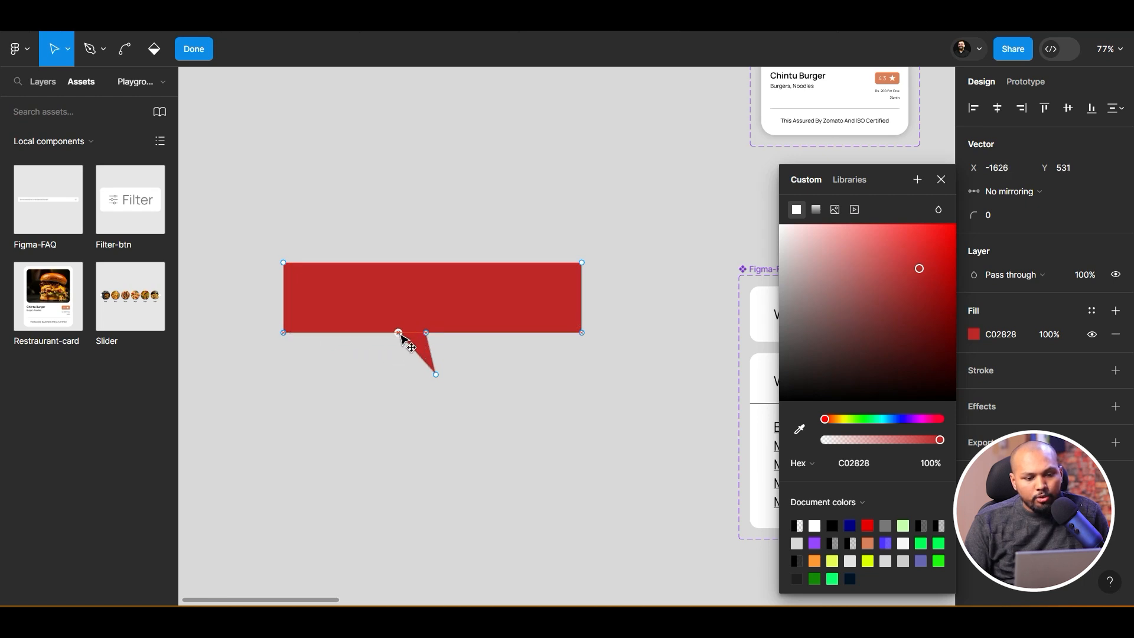
left_click_drag(437, 375, 405, 371)
left_click(501, 390)
left_click(941, 179)
left_click(556, 395)
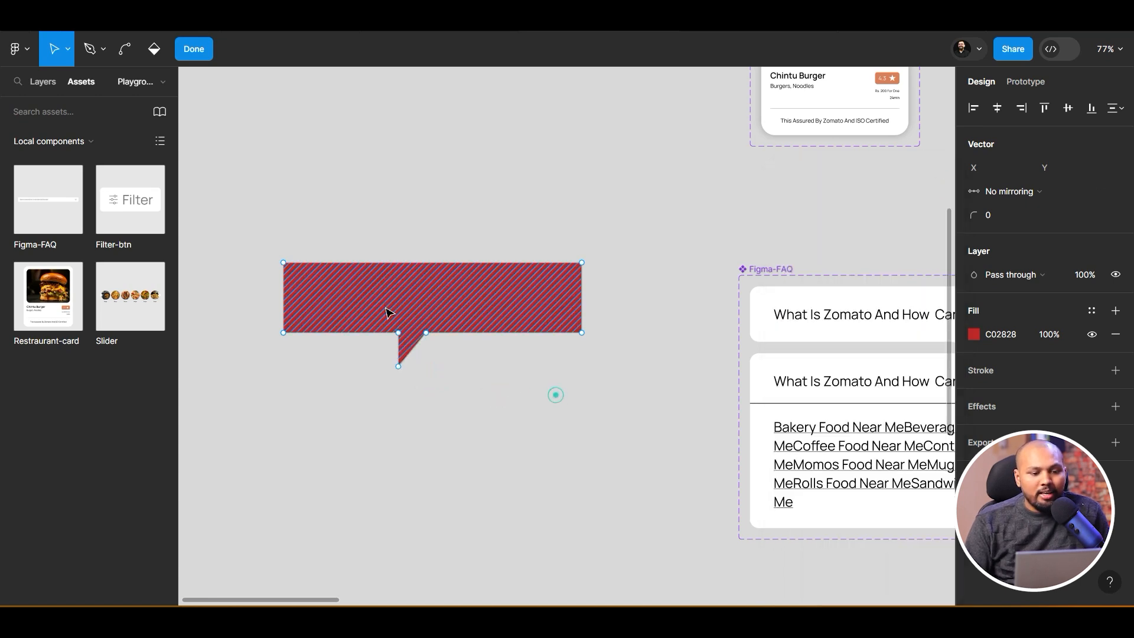
key("Escape")
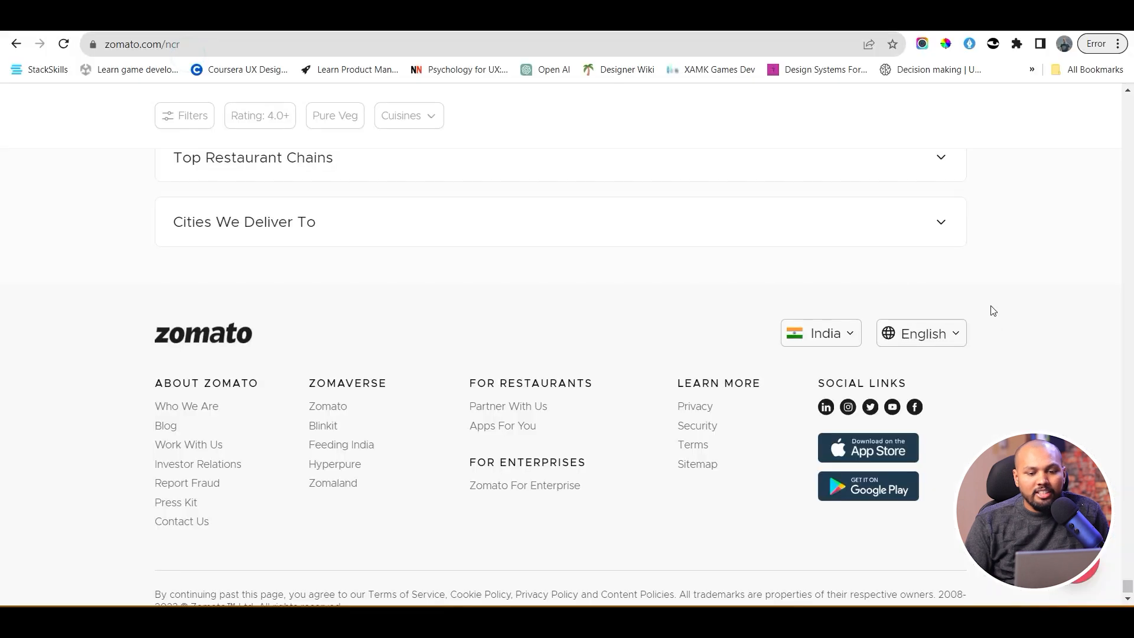
Recheck the country dropdown on Zomato's page and set the whole tooltip shape's corner radius to 16
left_click(829, 335)
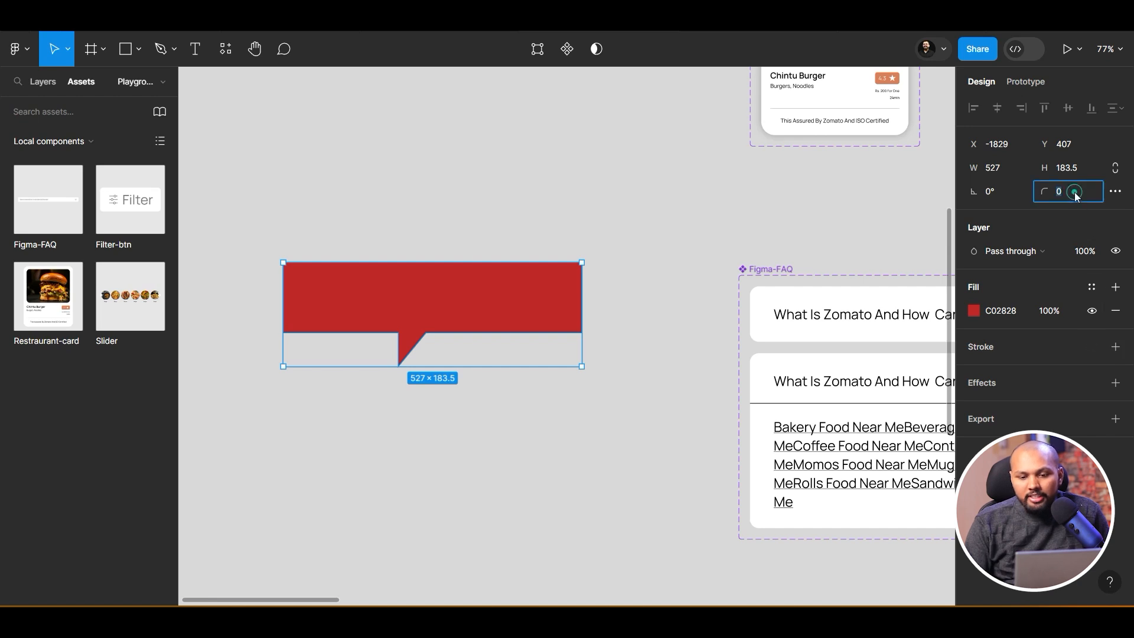
type("16")
key("Return")
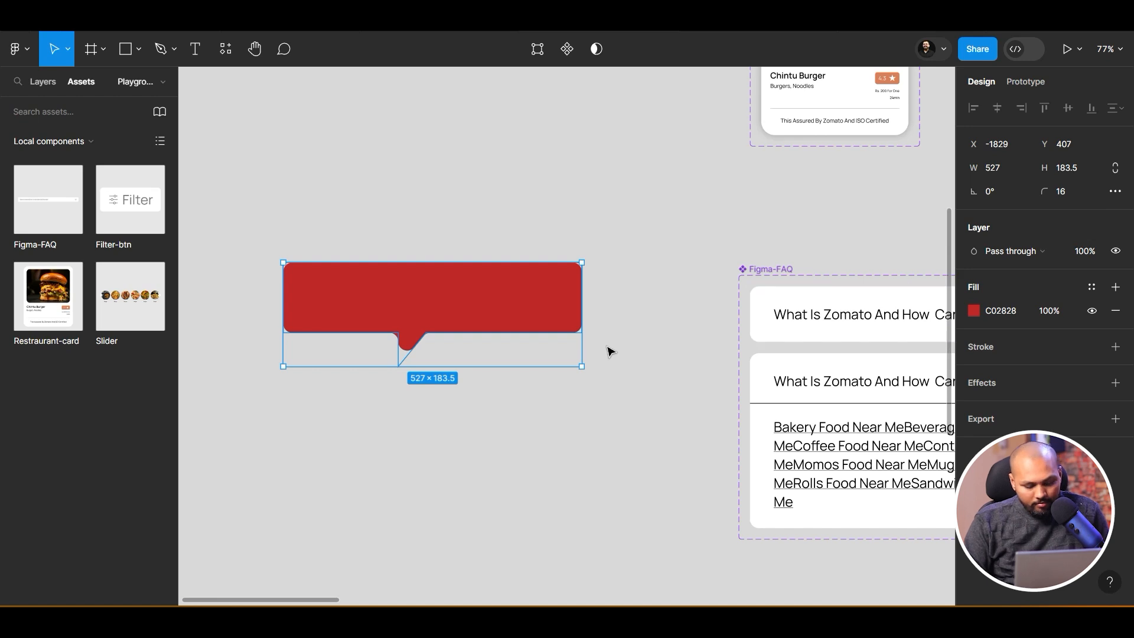
Round only the tooltip shape's four outer corner points with a radius of 19, leaving out the pointer's points
double_click(545, 302)
left_click(582, 333)
left_click(582, 262, "shift")
left_click(284, 262, "shift")
left_click(283, 332, "shift")
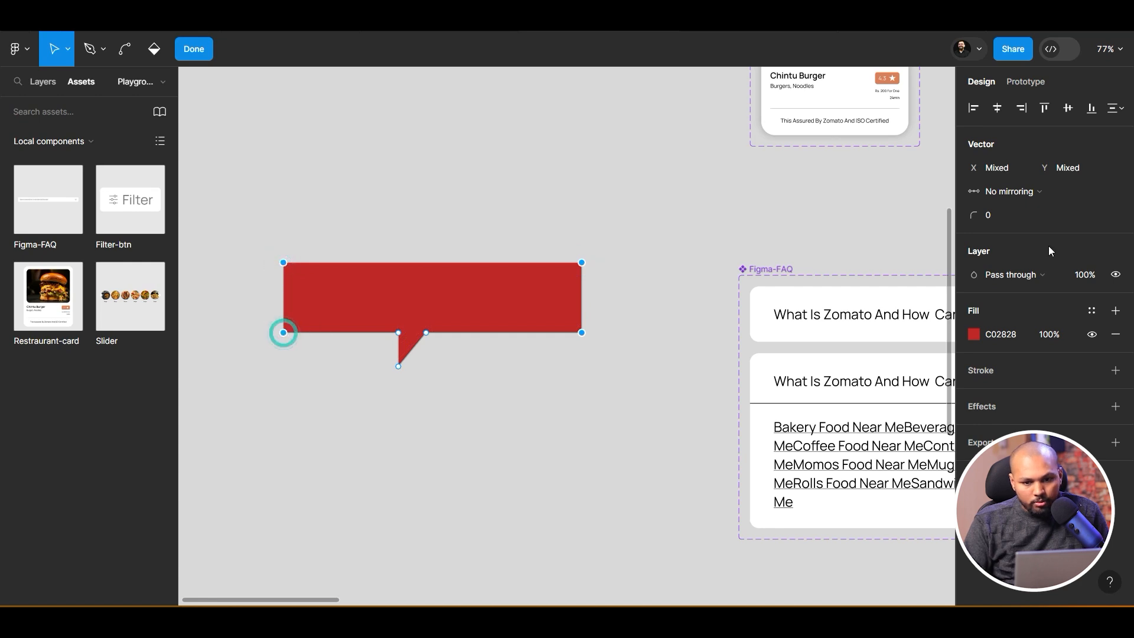
left_click(1021, 213)
type("19")
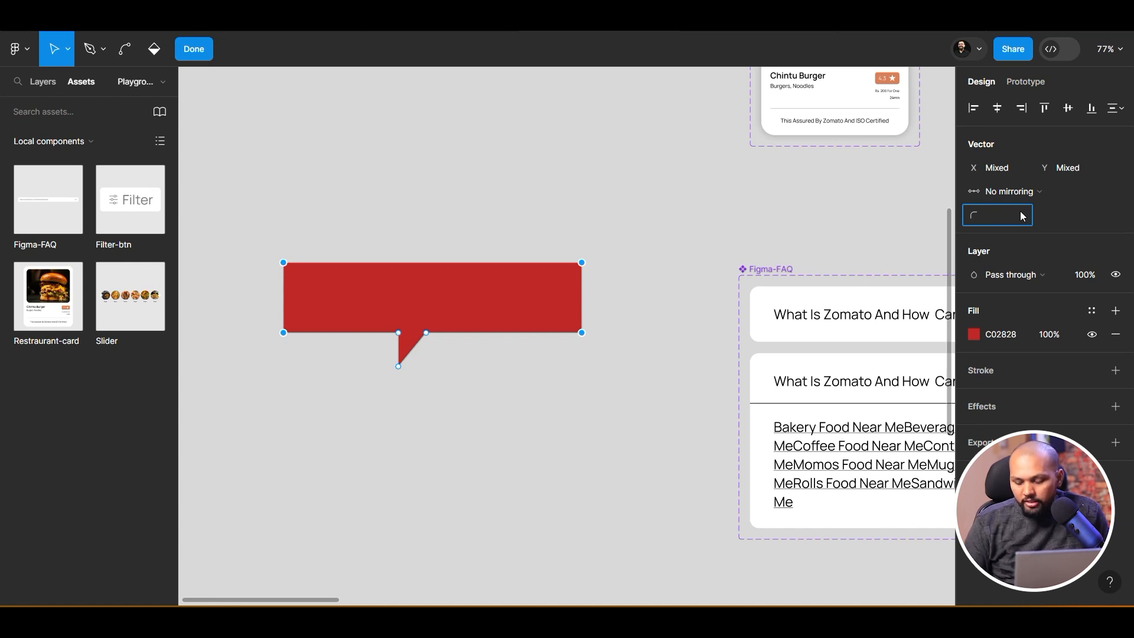
key("Return")
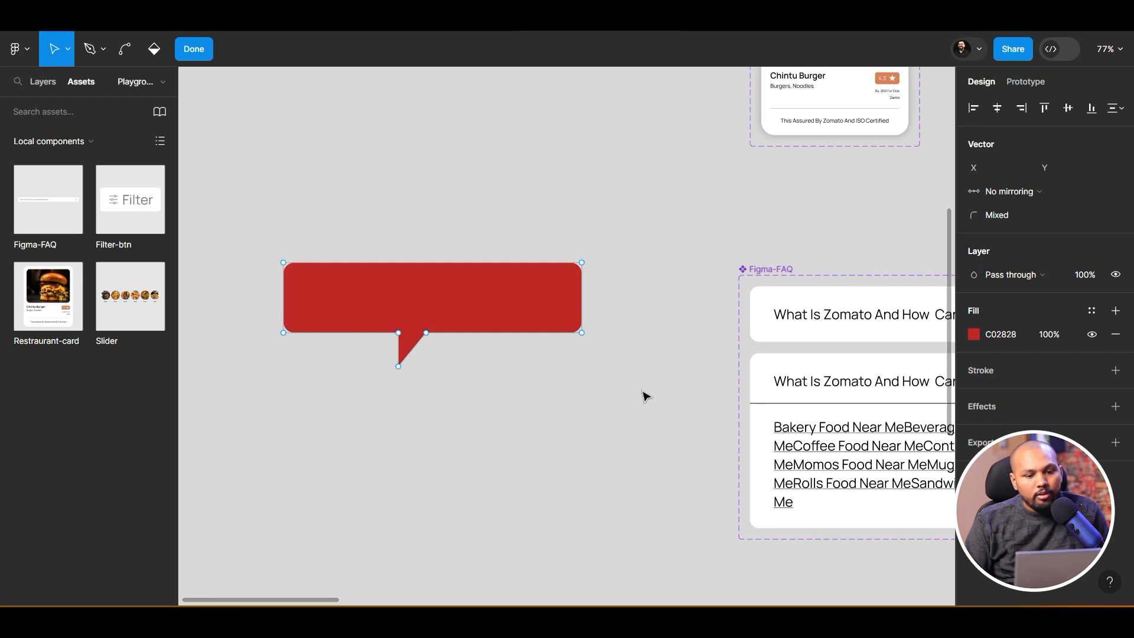
key("Escape")
Change the tooltip shape's fill to the brighter red FF2A2A
scroll(638, 393, "down", 3)
left_click_drag(612, 442, 512, 442)
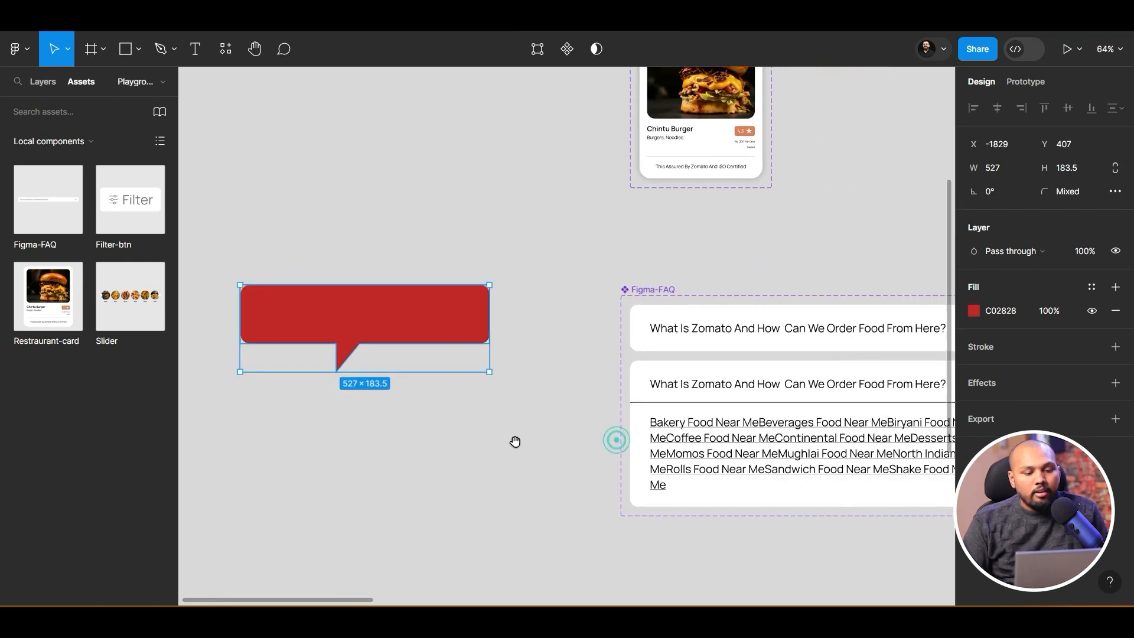
left_click(973, 311)
left_click_drag(850, 247, 926, 219)
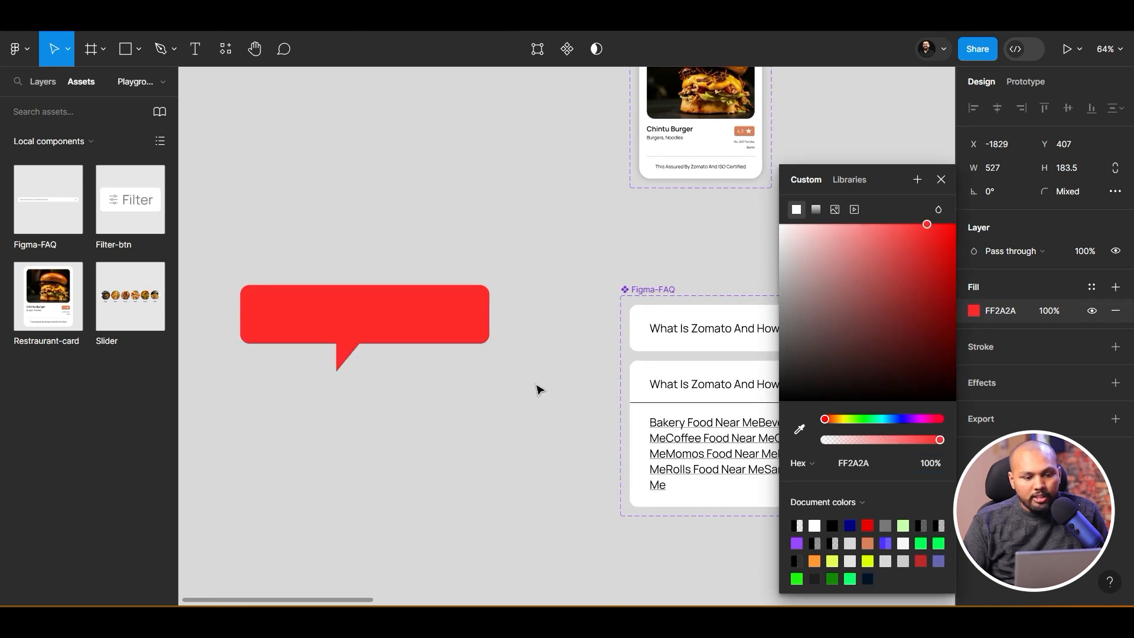
left_click(345, 461)
Move the tooltip shape to the open canvas above the iPhone frame at X 112, Y -970, and wrap it in a frame
scroll(345, 461, "down", 5)
left_click_drag(345, 421, 590, 246)
scroll(610, 253, "up", 5)
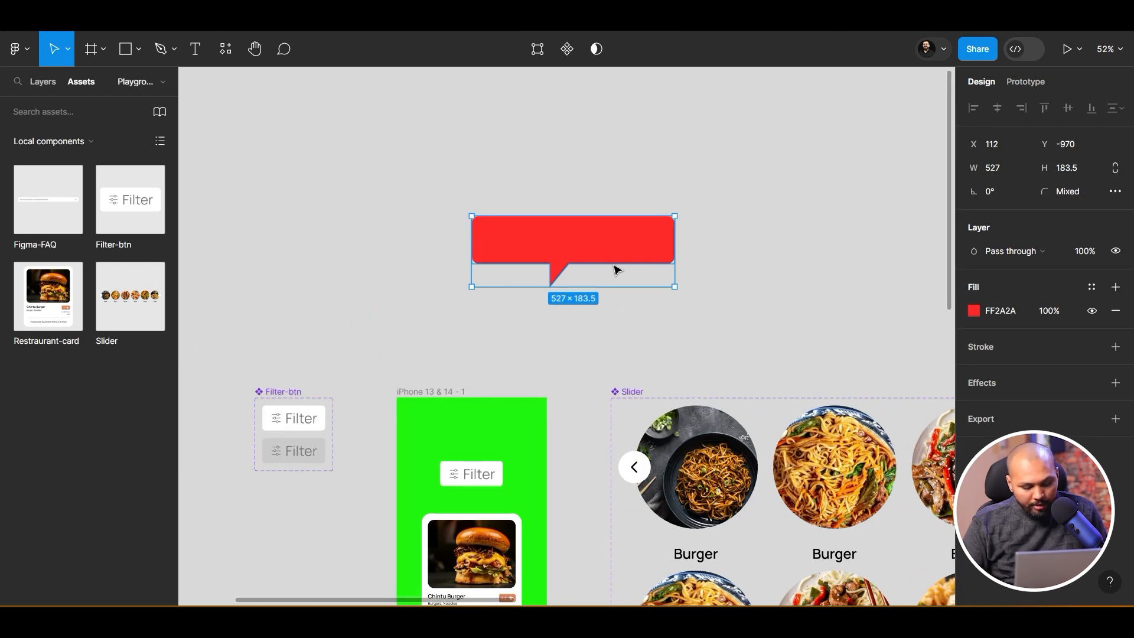
key("ctrl+alt+g")
scroll(615, 270, "up", 3)
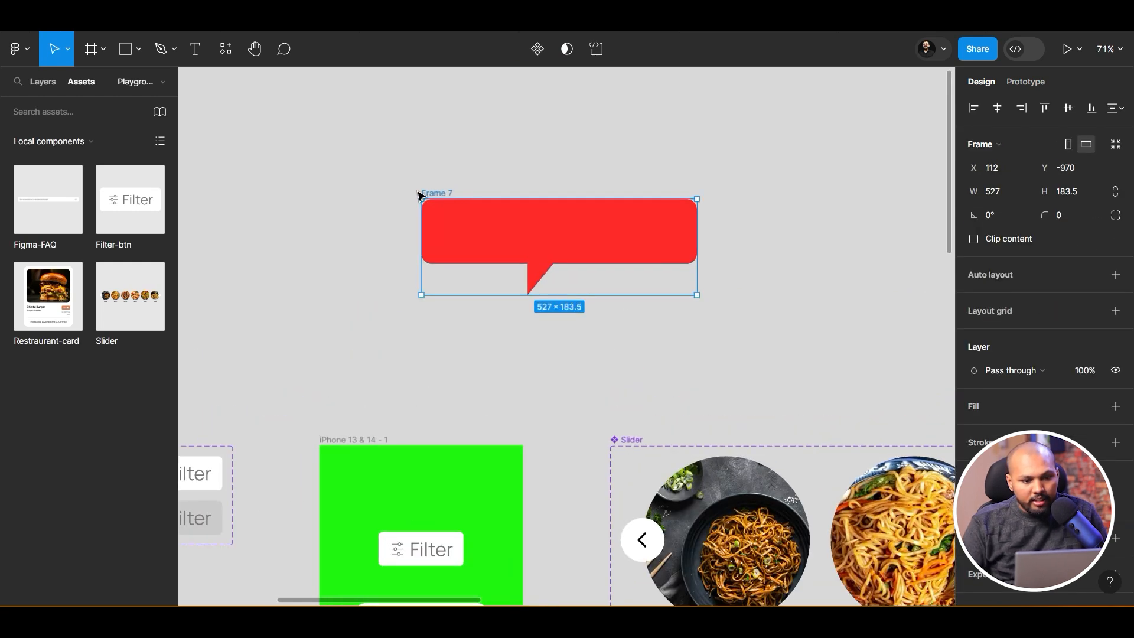
Rename the red speech-bubble frame to Tooltip and move it closer above the iPhone frame, at X 307, Y -850
double_click(430, 193)
type("T")
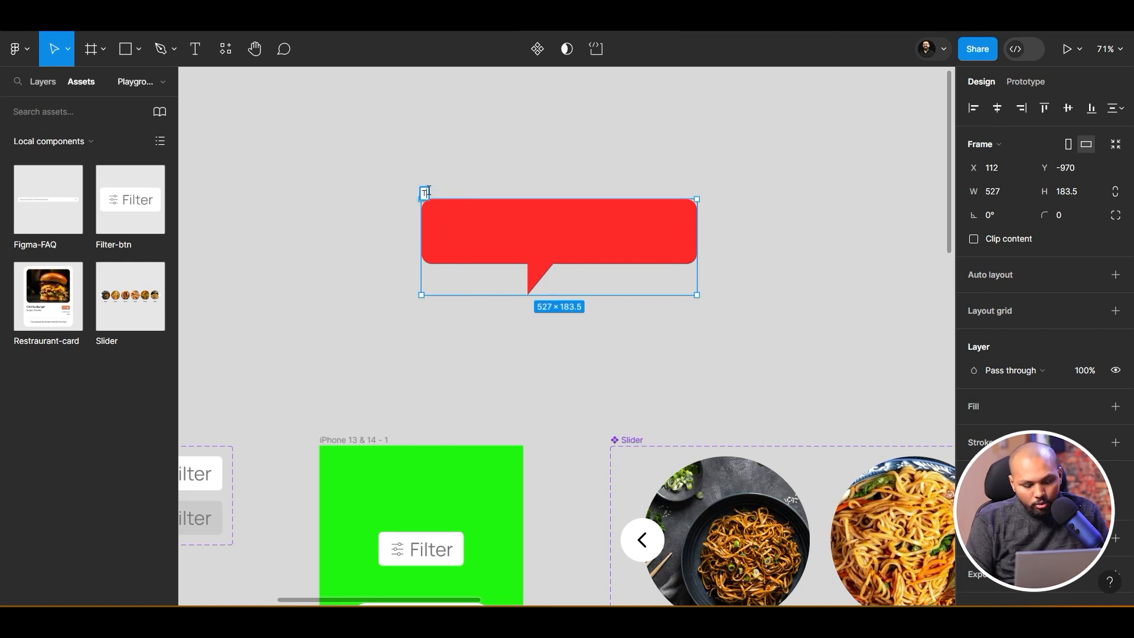
type("ooltip")
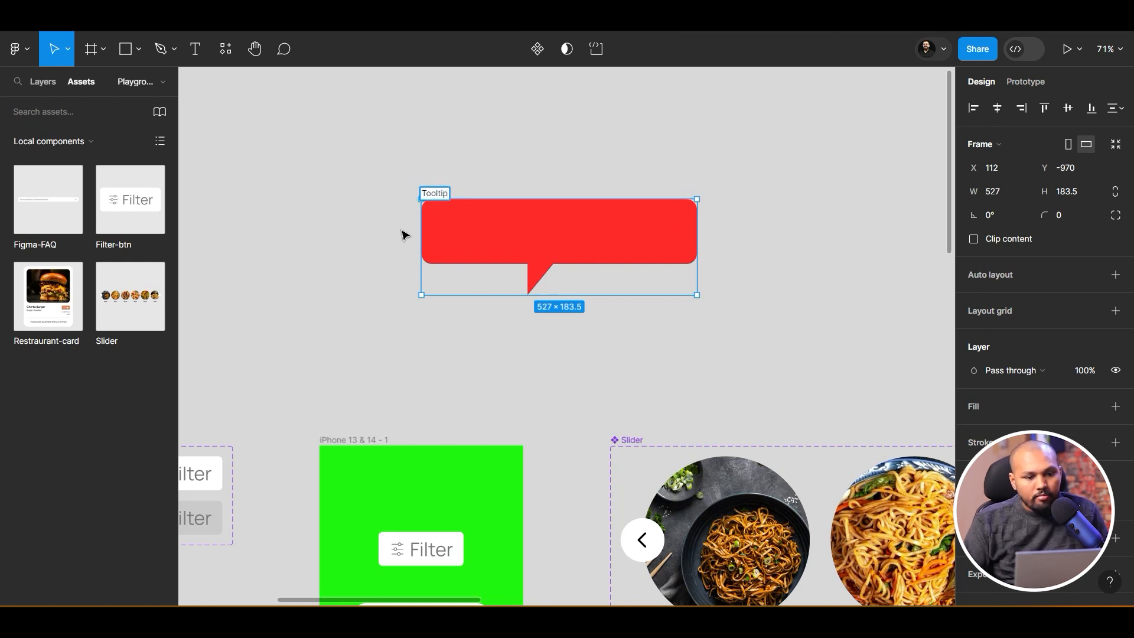
left_click(394, 231)
scroll(401, 230, "down", 3)
left_click_drag(623, 299, 619, 271)
left_click_drag(514, 182, 592, 232)
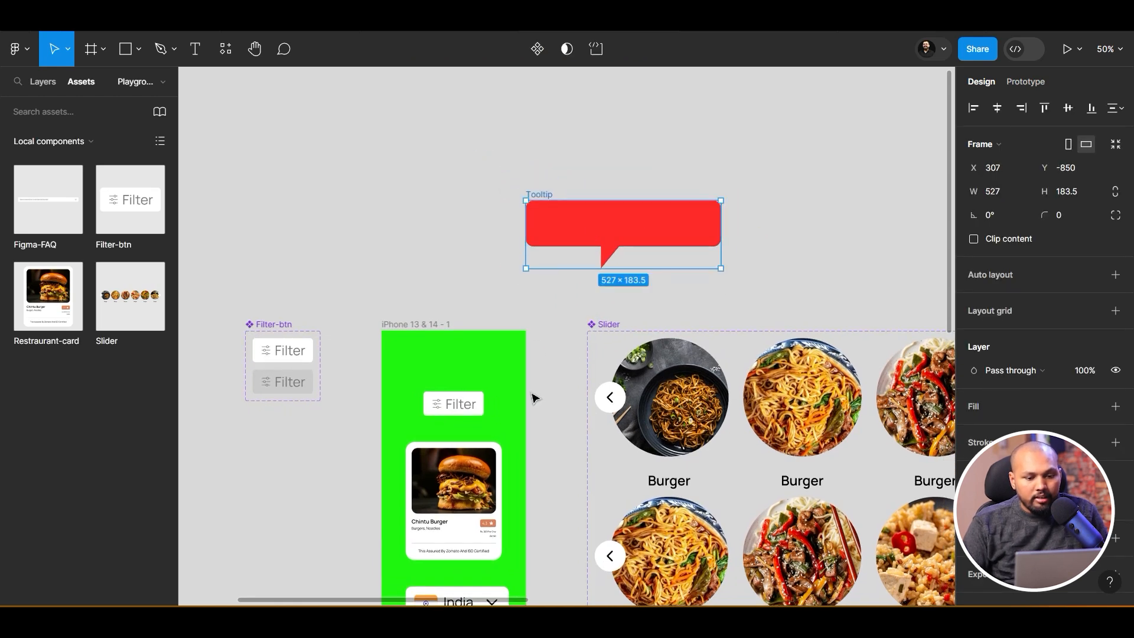
Add an on-click prototype interaction to the India country dropdown in the iPhone frame that opens the Tooltip frame as an overlay
scroll(526, 355, "down", 3)
left_click(482, 506)
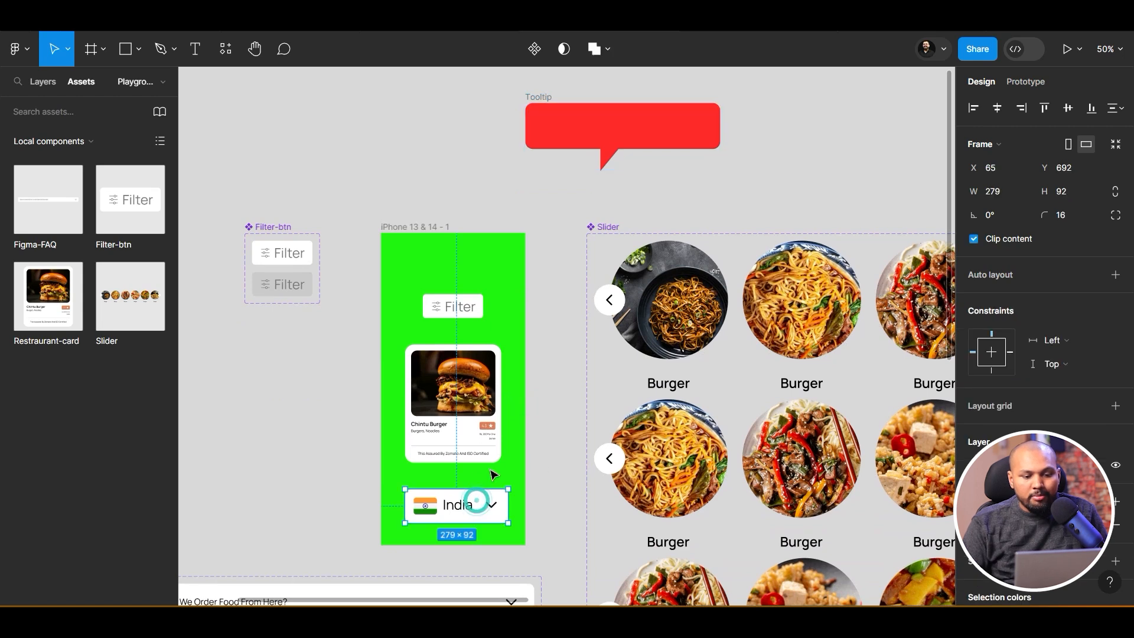
left_click(1024, 82)
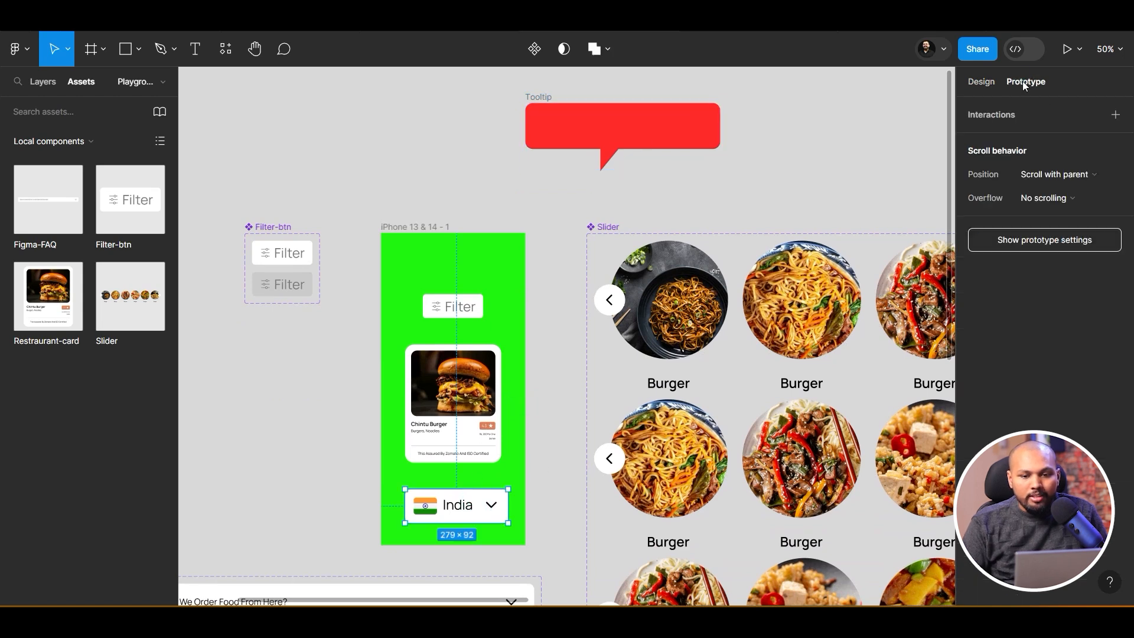
left_click(1116, 119)
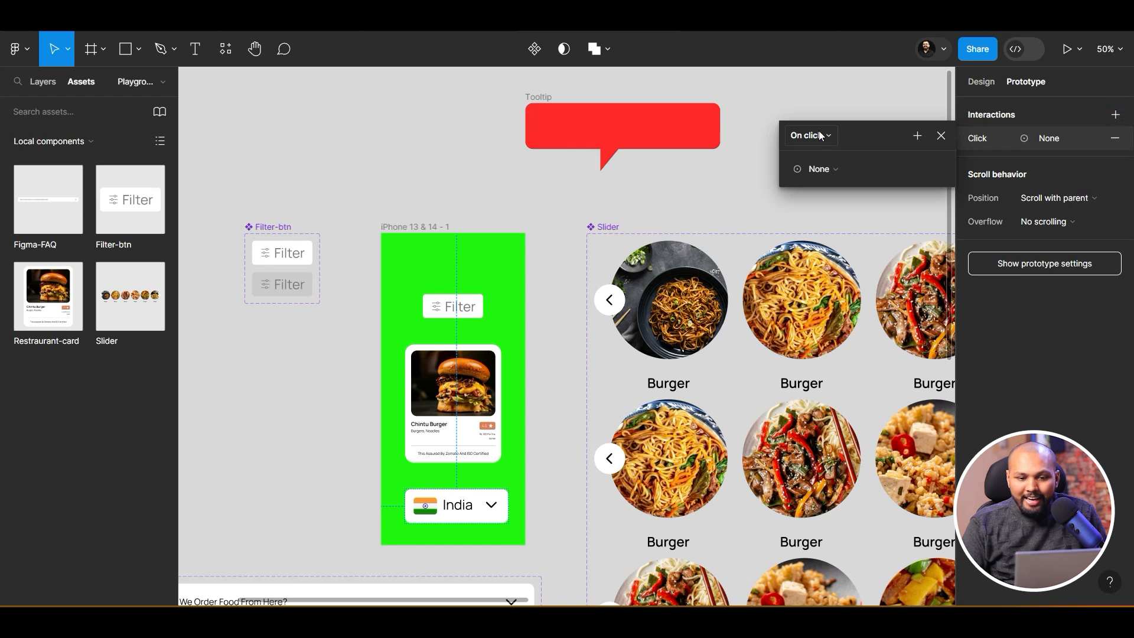
left_click(858, 171)
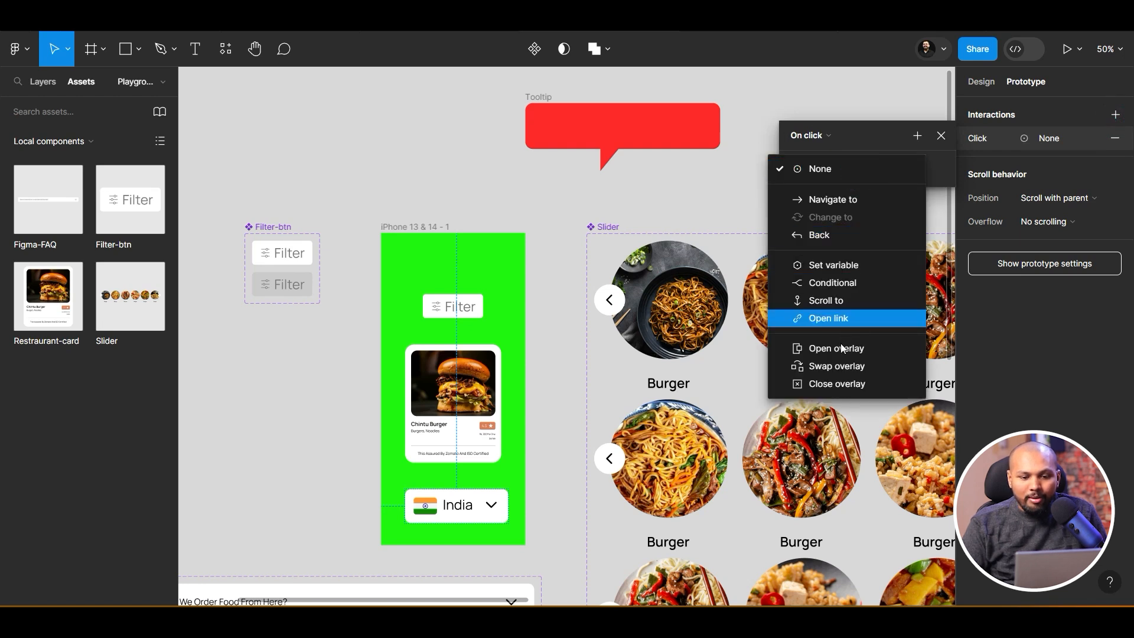
left_click(844, 349)
left_click(870, 191)
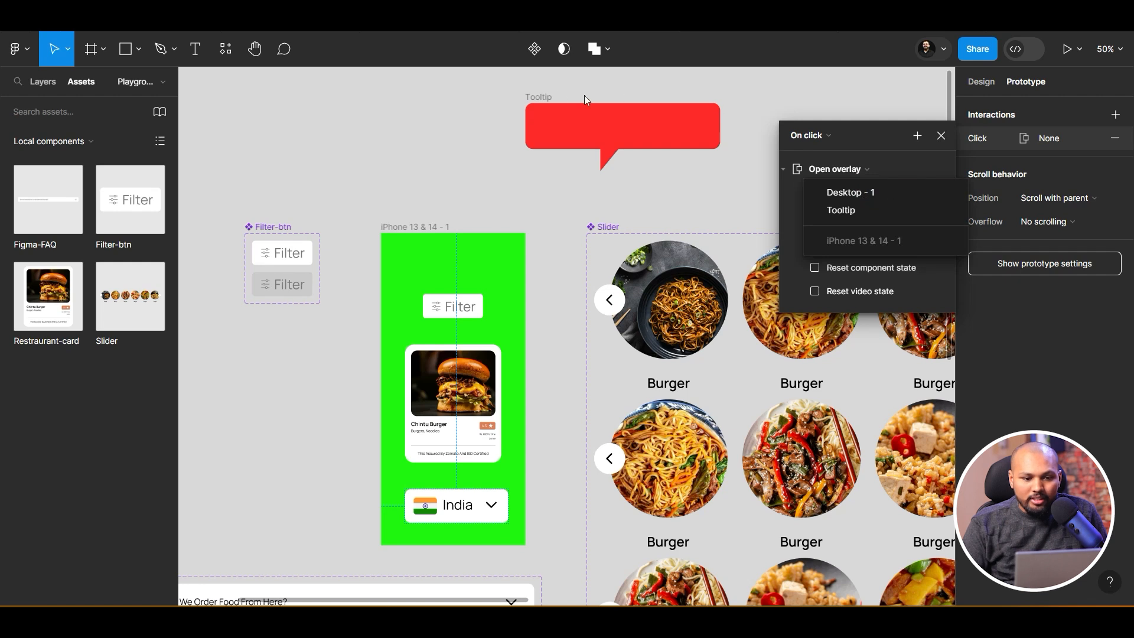
left_click(852, 211)
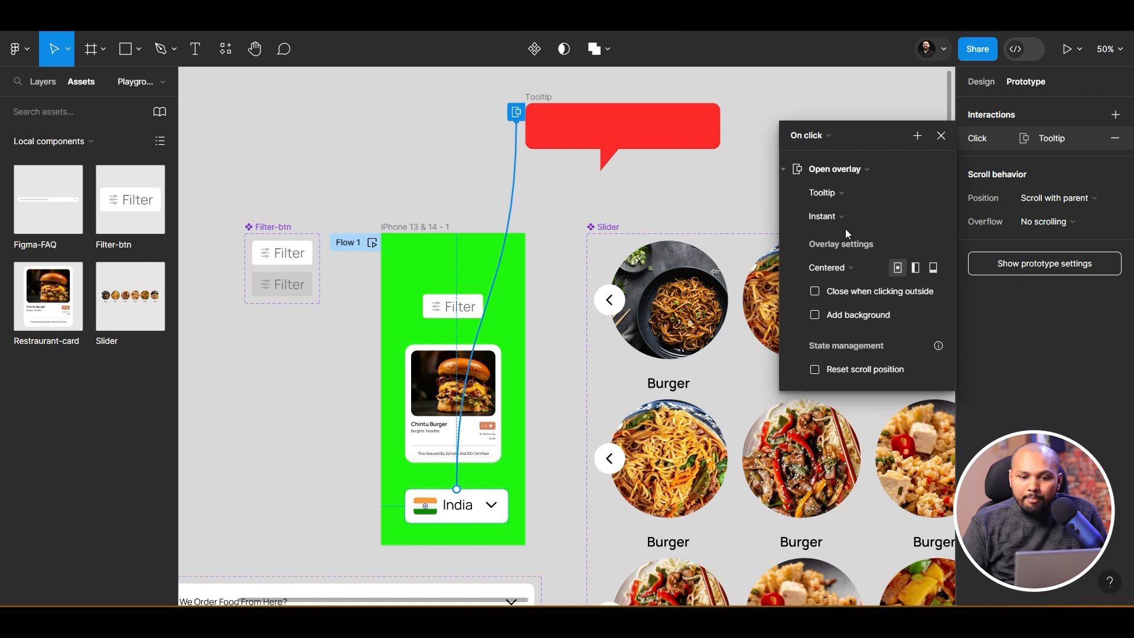
Set the Tooltip overlay's animation to Move in, upward direction, with Ease in and out easing
left_click(849, 218)
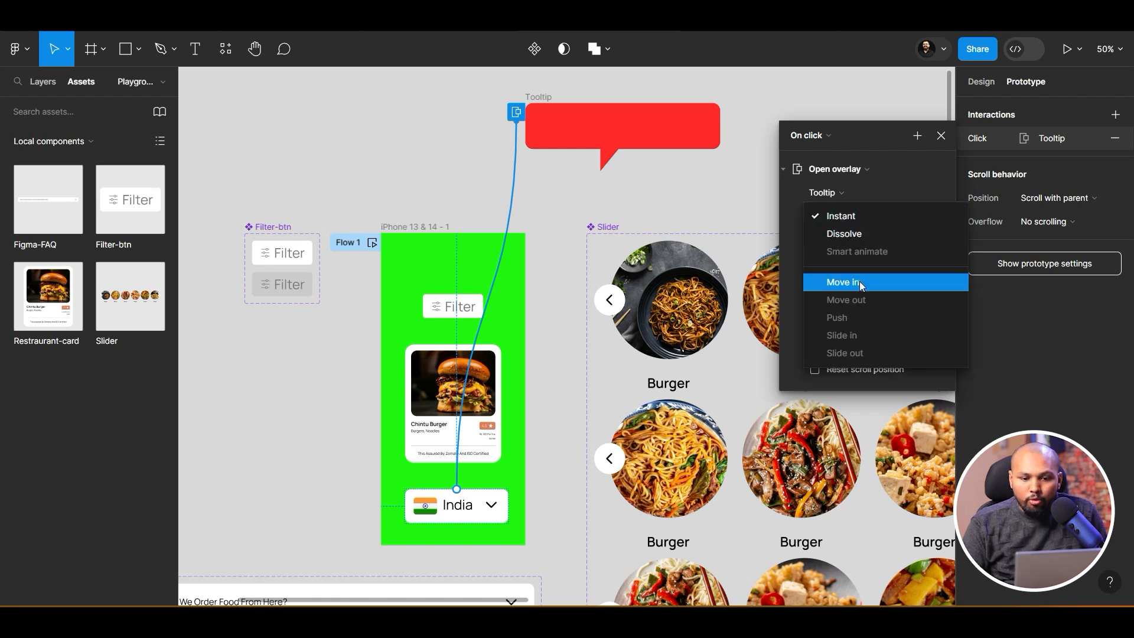
left_click(860, 281)
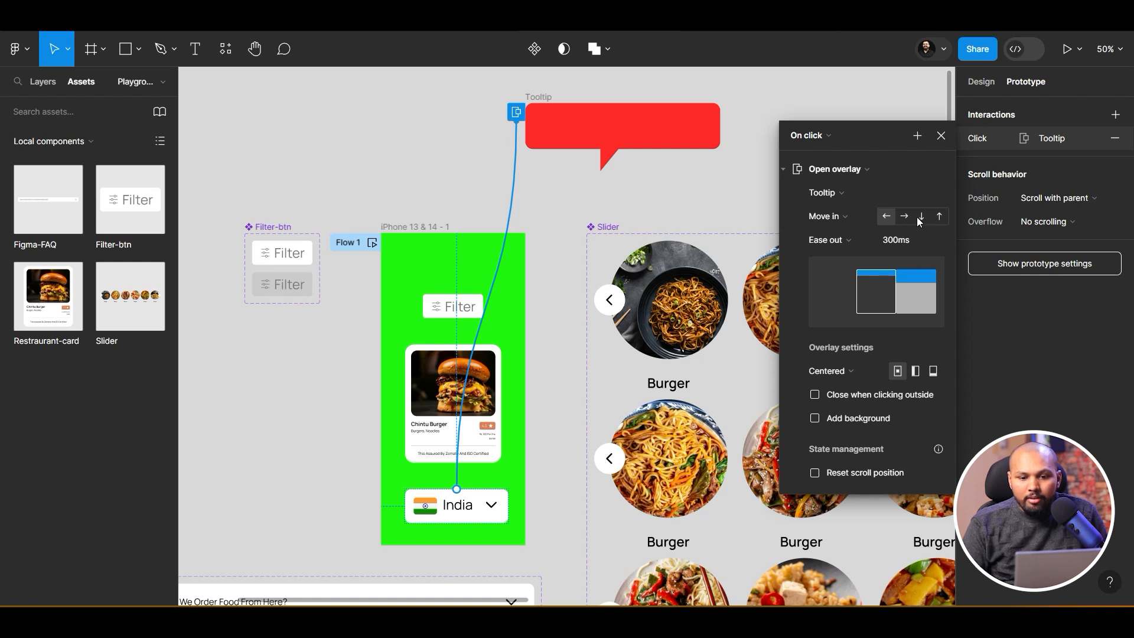
left_click(940, 216)
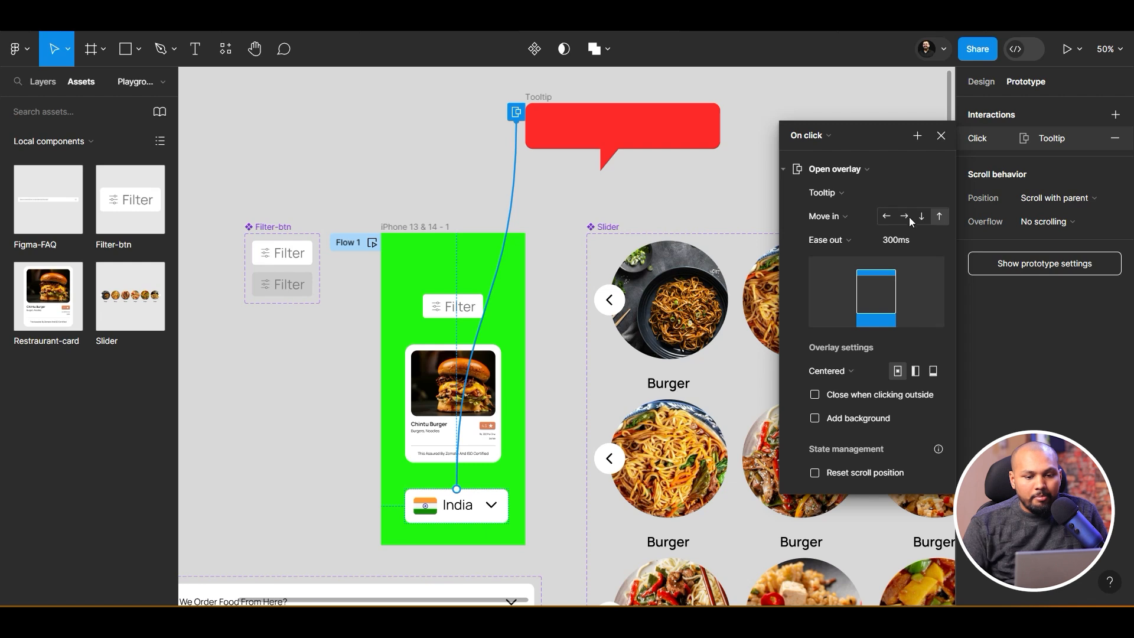
left_click(843, 236)
left_click(882, 258)
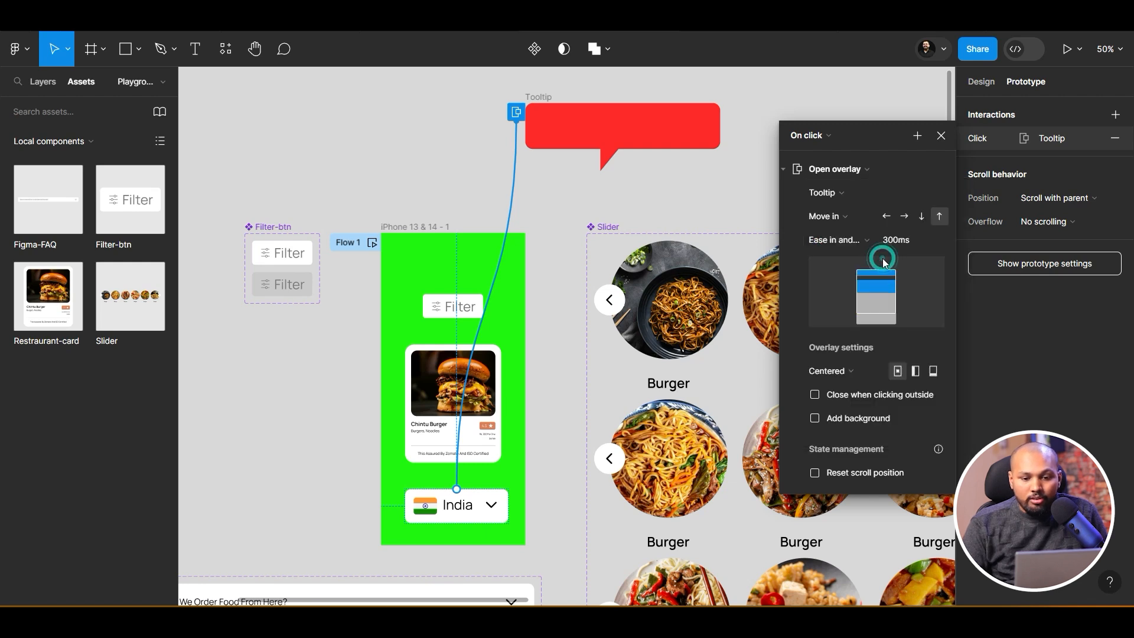
Set the overlay position to Manual and place the tooltip overlay just above the India dropdown in the phone frame
left_click(849, 370)
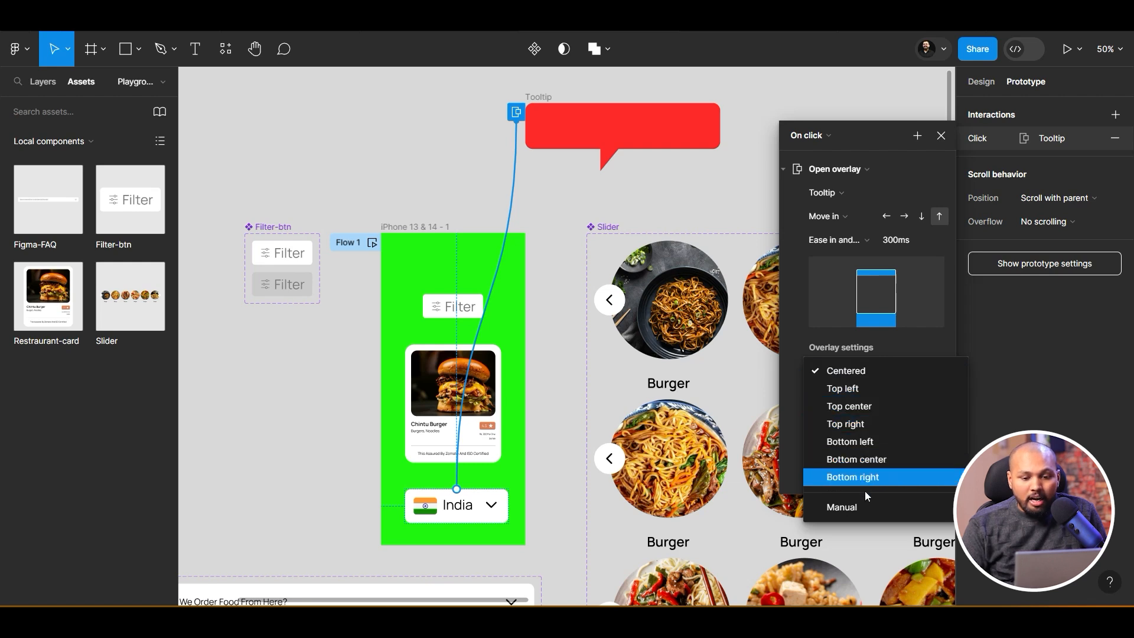
left_click(859, 506)
left_click_drag(517, 524, 496, 462)
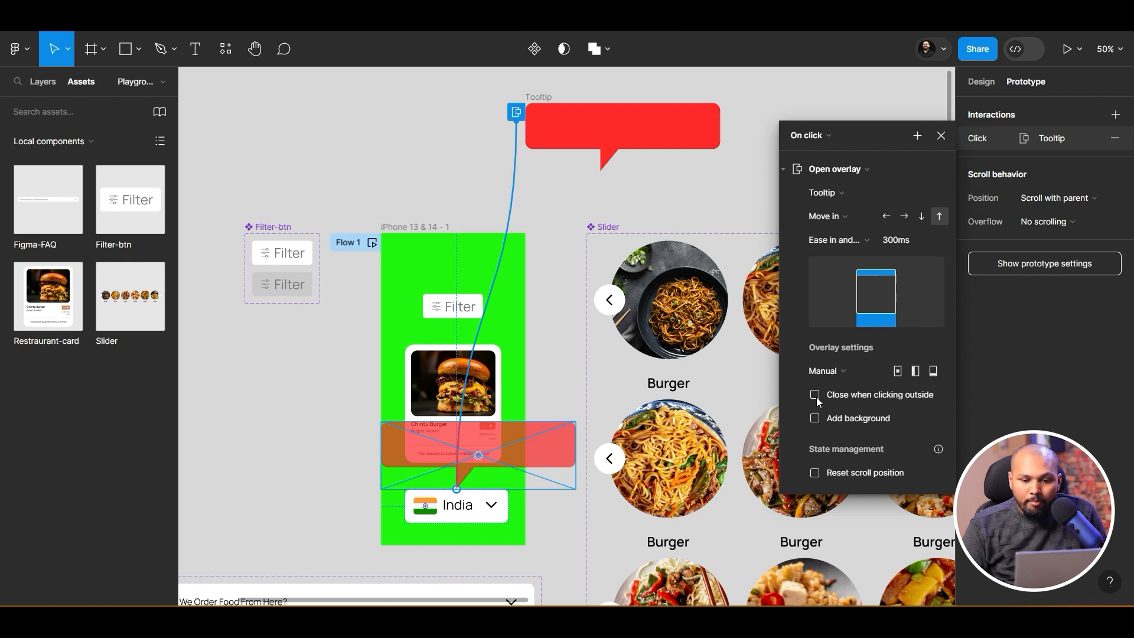
mouse_move(478, 455)
left_mouse_down()
mouse_move(460, 486)
mouse_move(486, 454)
left_mouse_up()
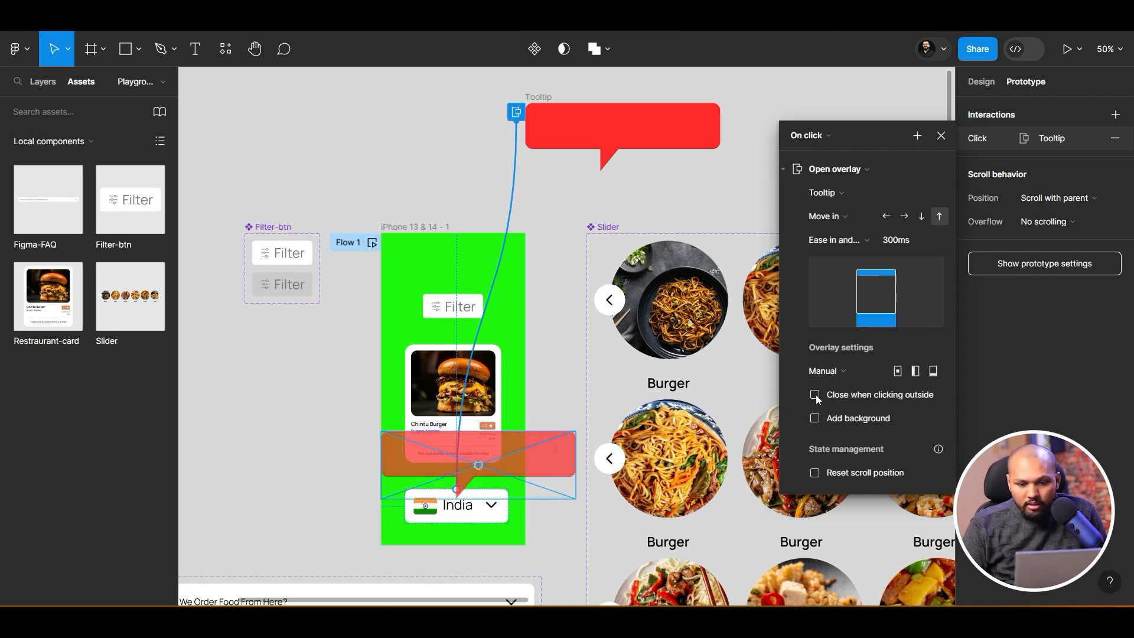
Enable Close when clicking outside for the tooltip overlay, keep Add background off, and close the interaction settings
left_click(816, 395)
left_click(815, 419)
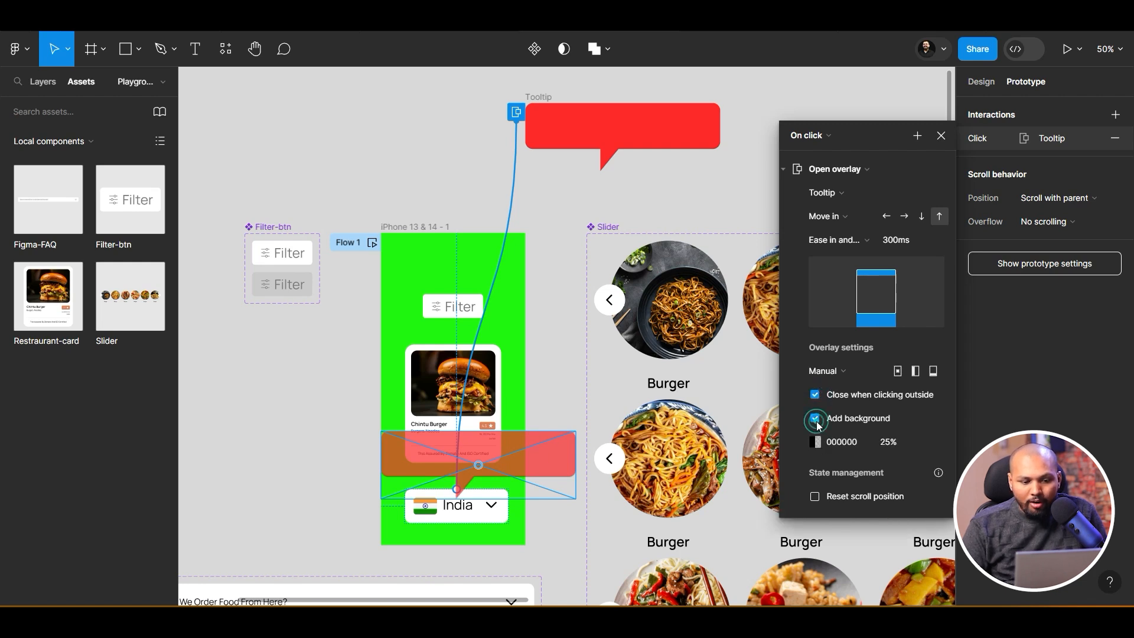
left_click(816, 418)
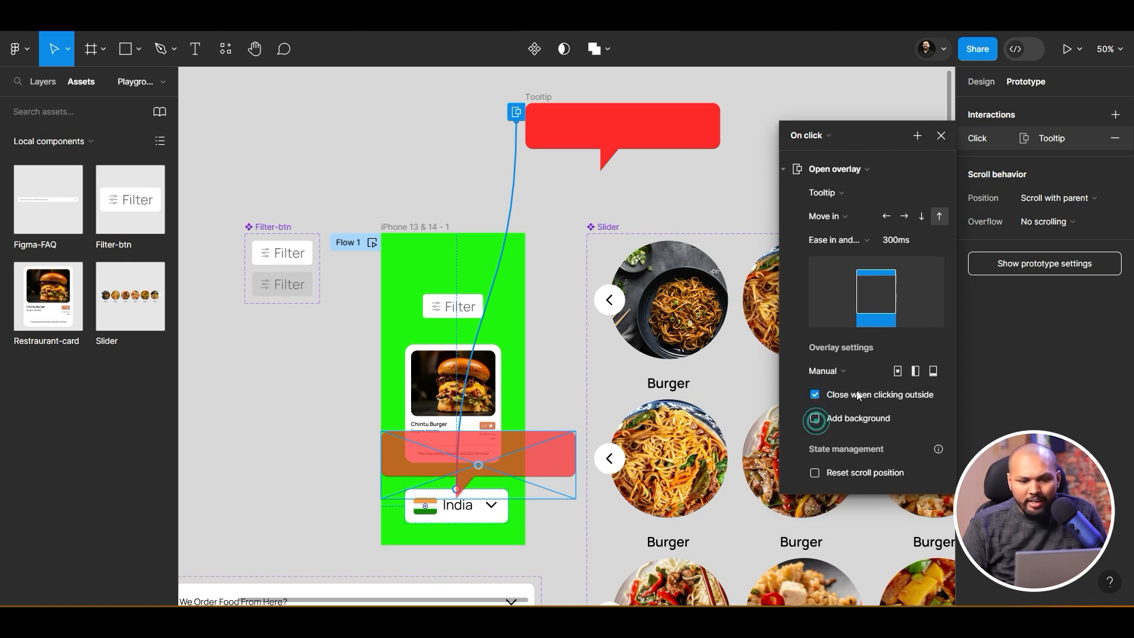
left_click(940, 136)
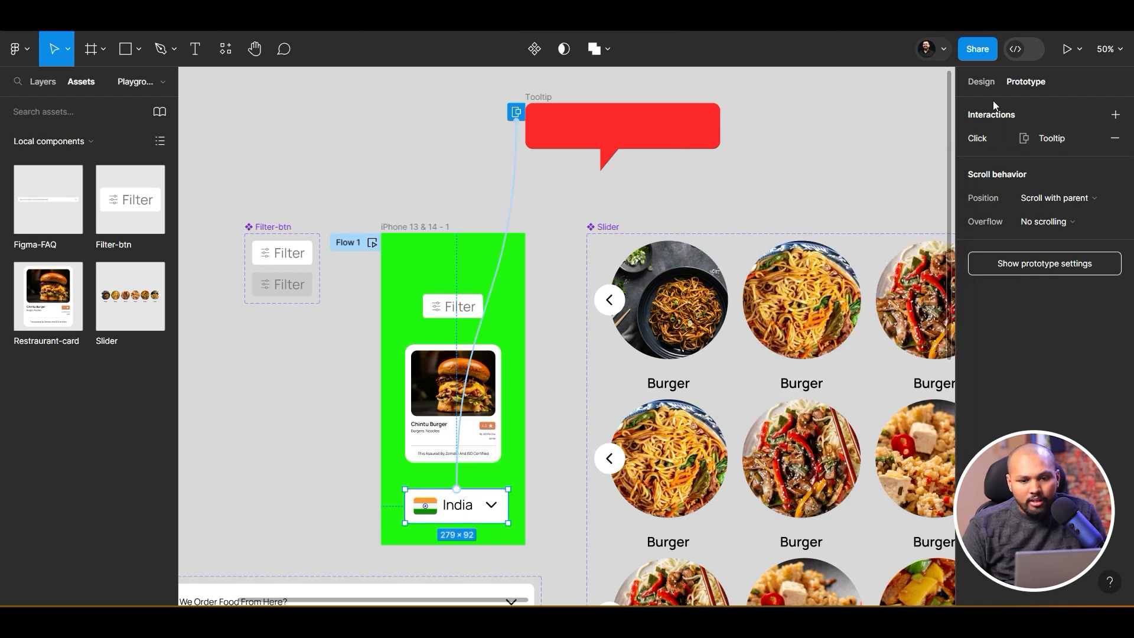
Scale the whole Tooltip frame down proportionally to about 284 × 99
left_click(974, 82)
left_click(661, 142)
key("k")
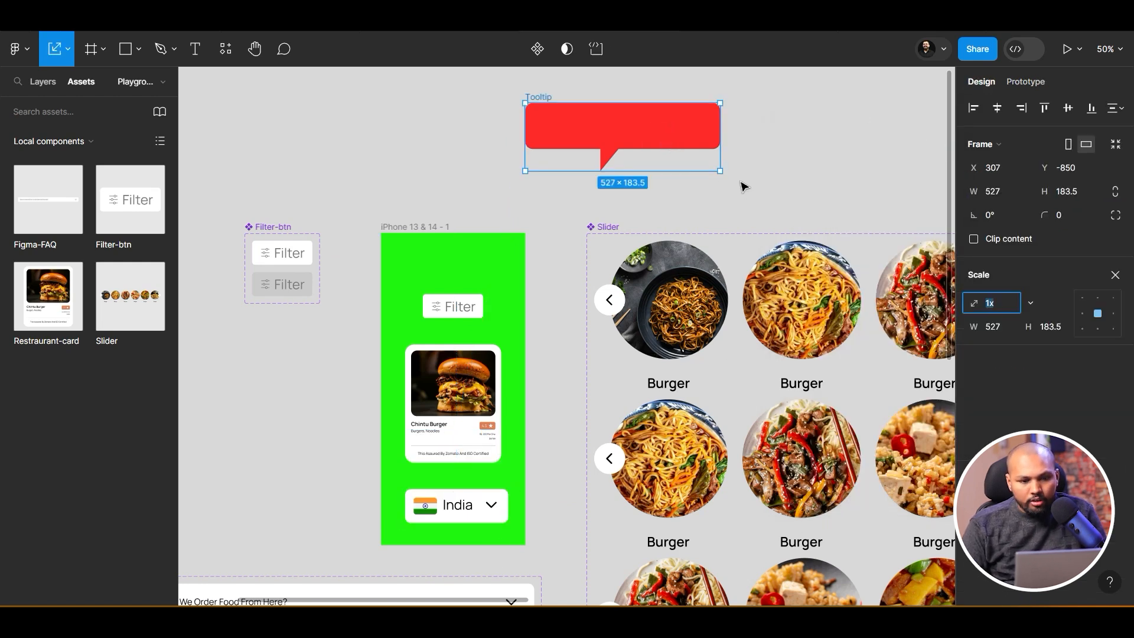
left_click_drag(720, 171, 595, 157)
key("ctrl+z")
key("v")
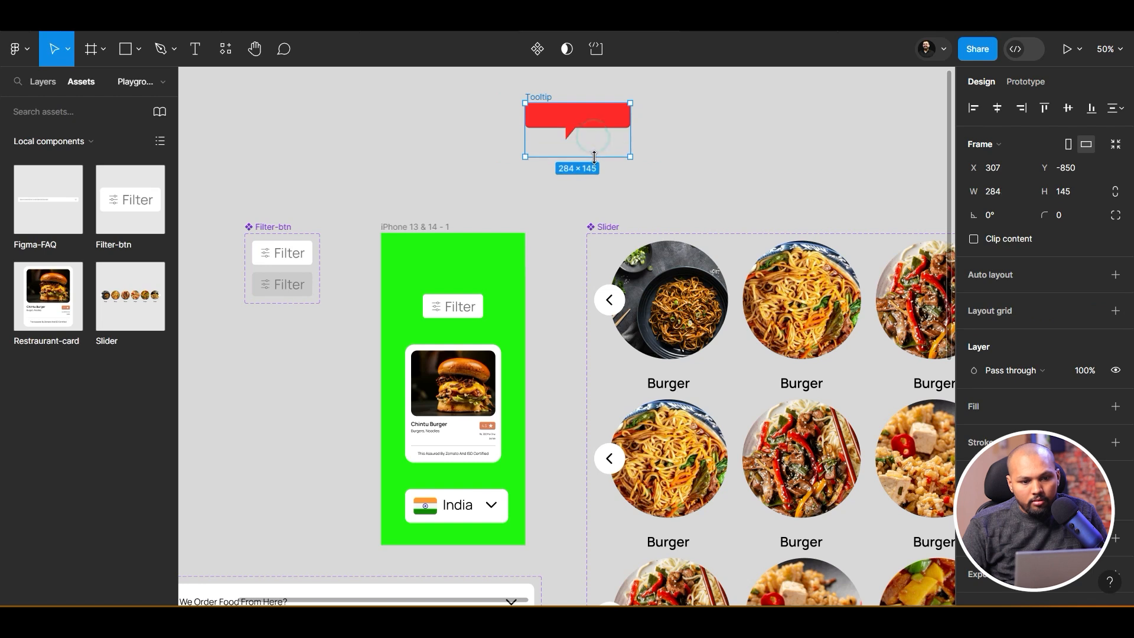
key("ctrl+z")
left_click(727, 123)
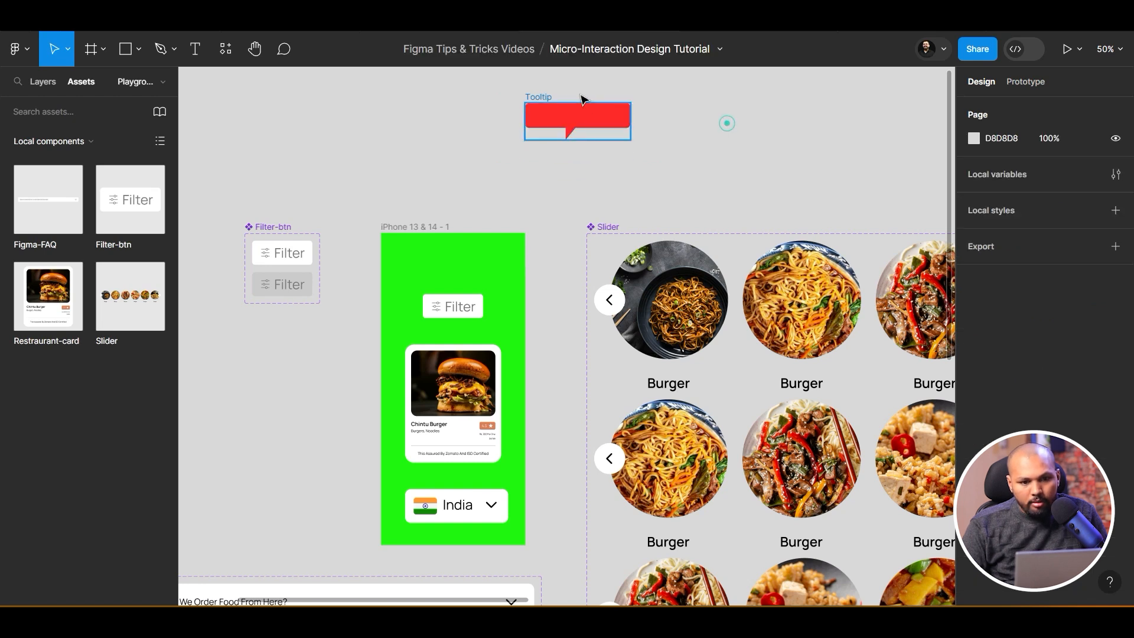
Add a drop shadow to the red tooltip shape with X 0, Y 0 and blur 20
left_click(533, 100)
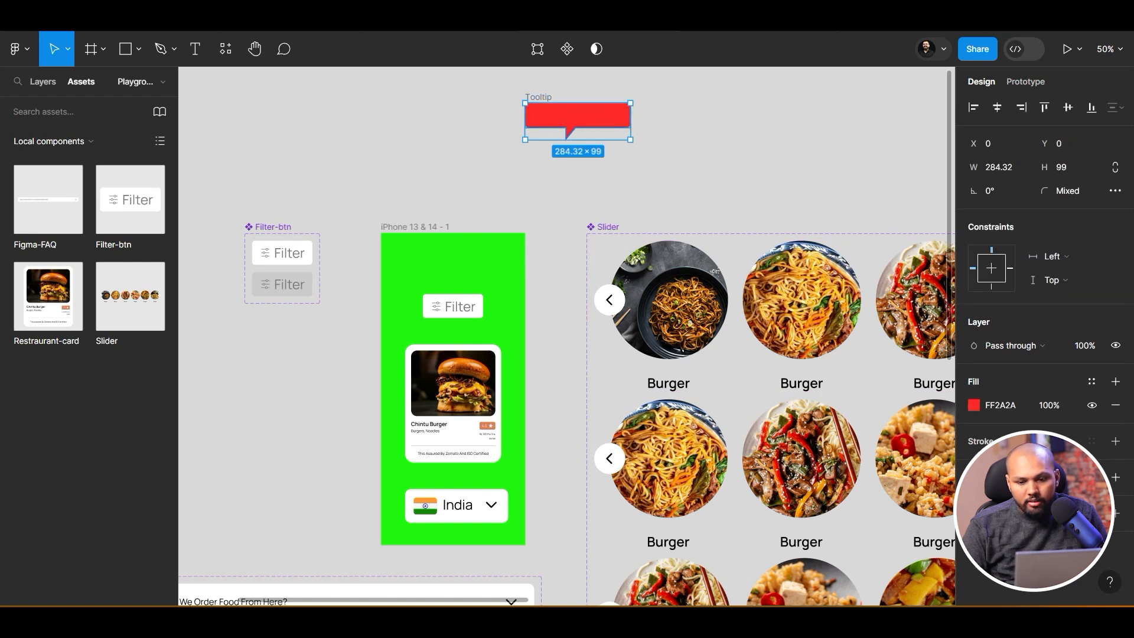
left_click(1115, 477)
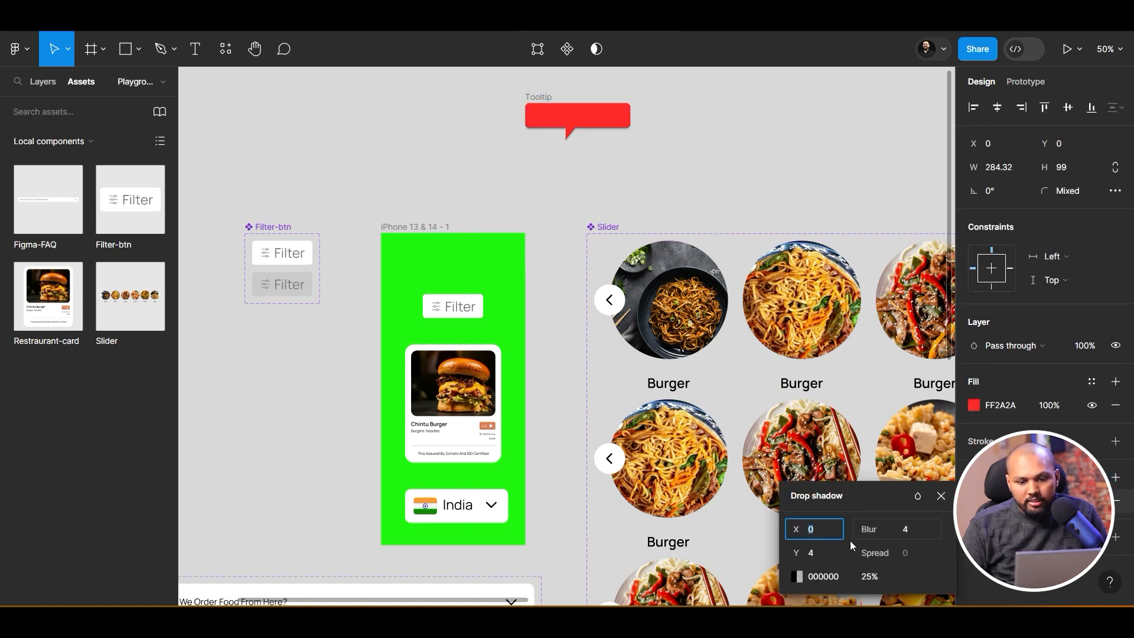
key("Tab")
type("0")
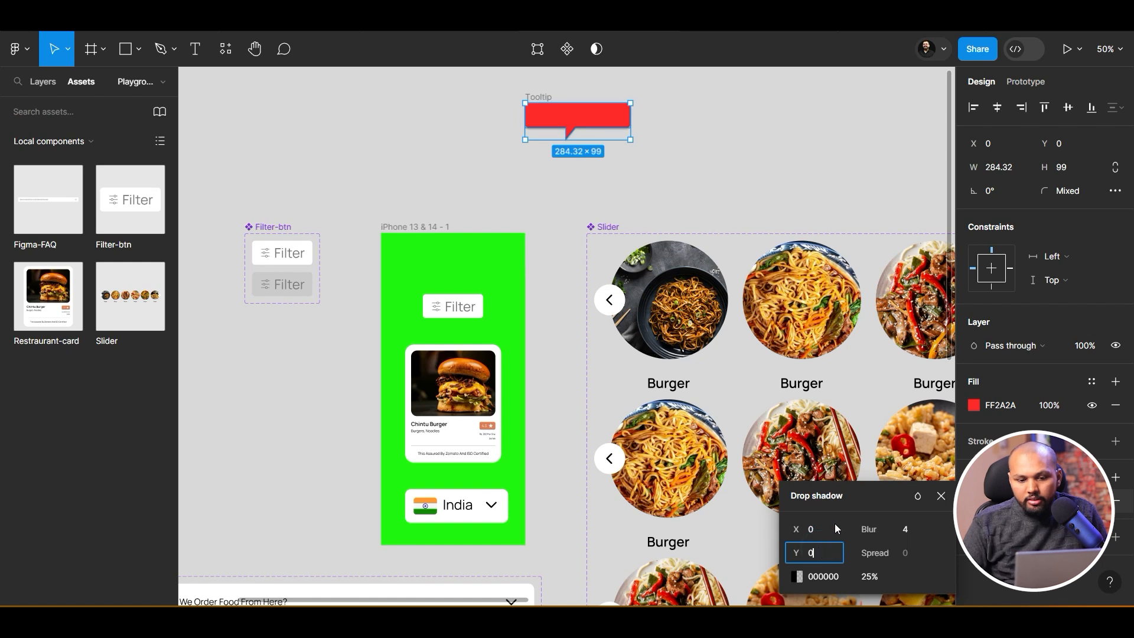
left_click(910, 529)
type("20")
key("Return")
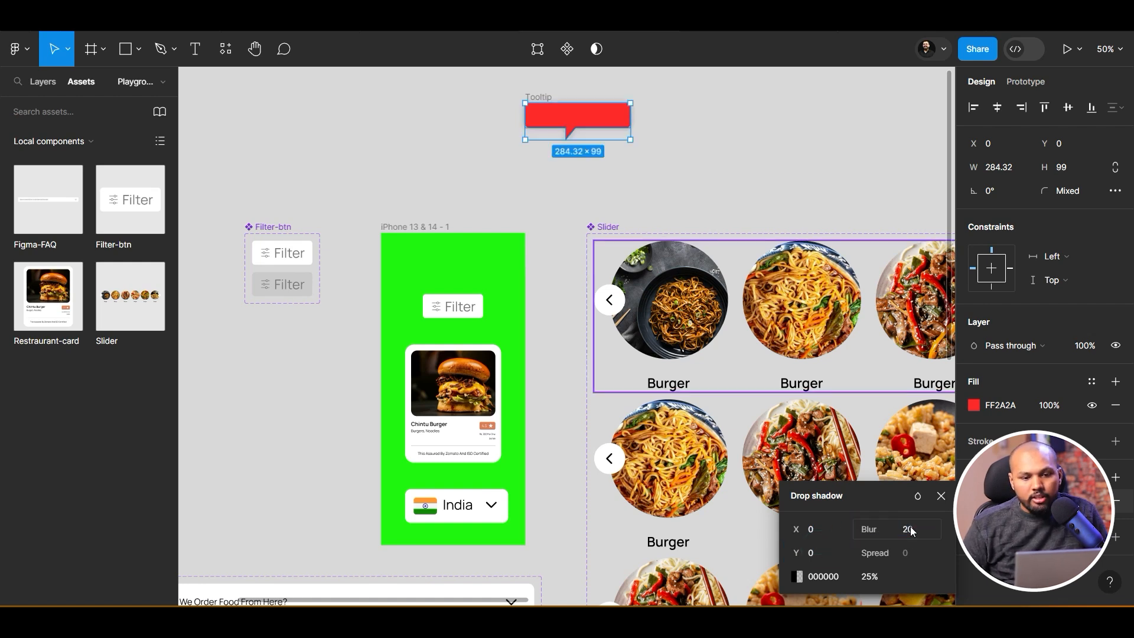
left_click(721, 167)
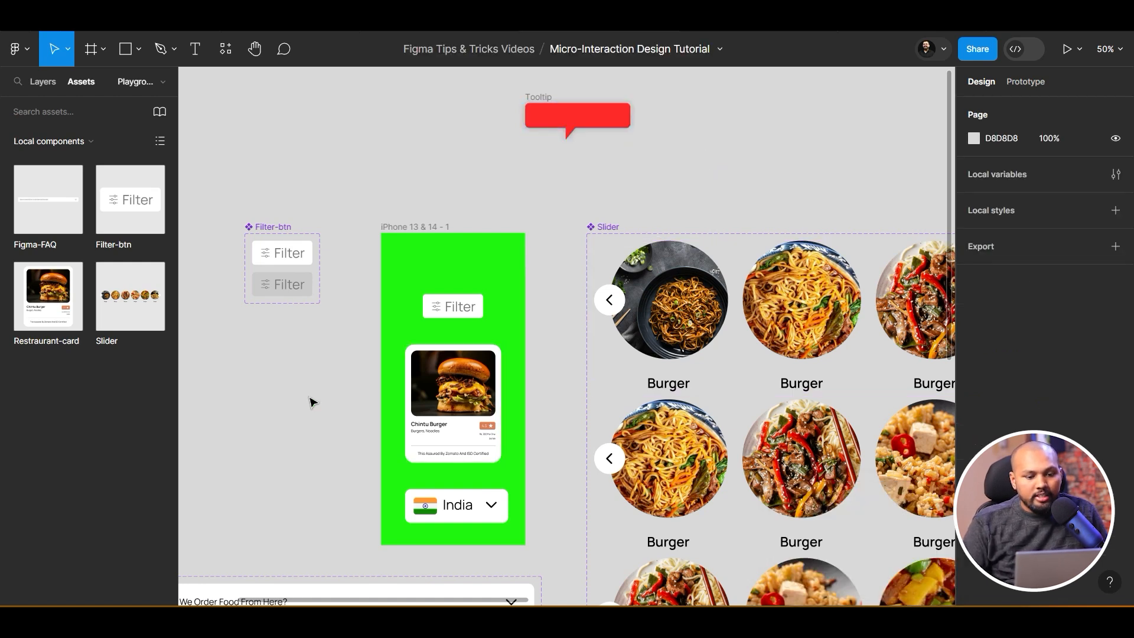
Preview the iPhone 13 & 14 - 1 frame as a prototype and test the tooltip overlay on the India dropdown
left_click(413, 228)
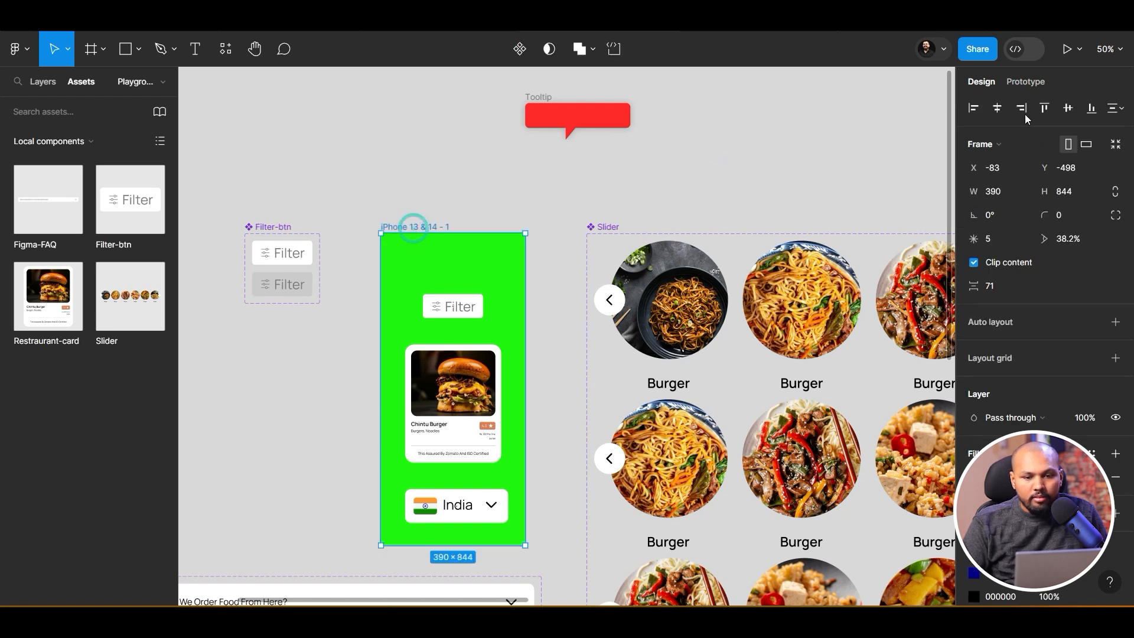
left_click(1070, 49)
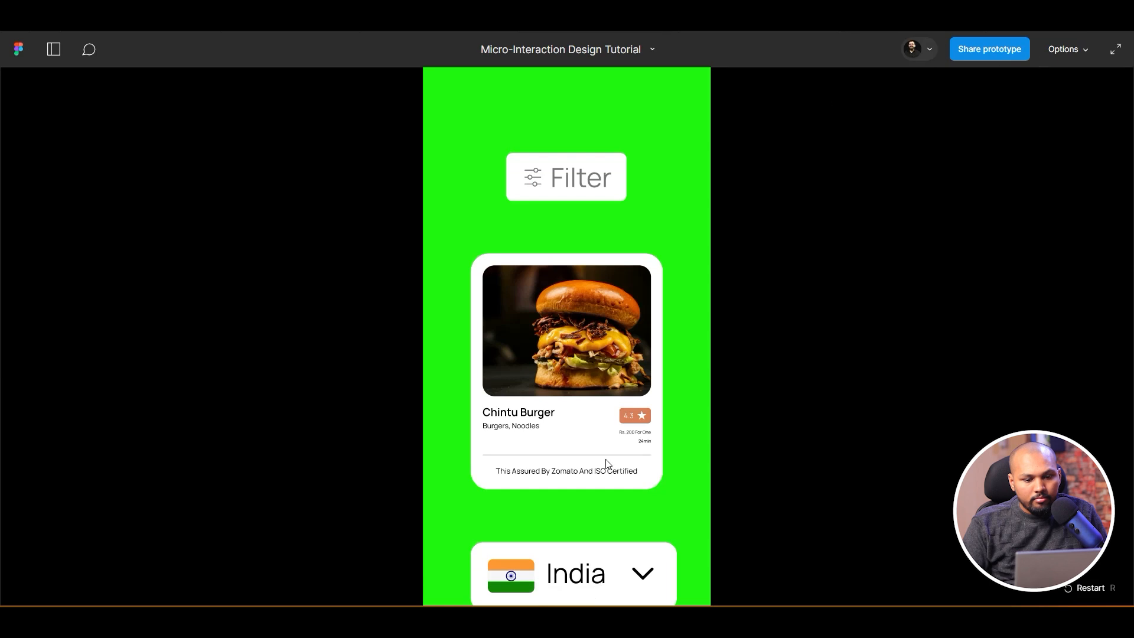
scroll(670, 451, "down", 1)
left_click(583, 555)
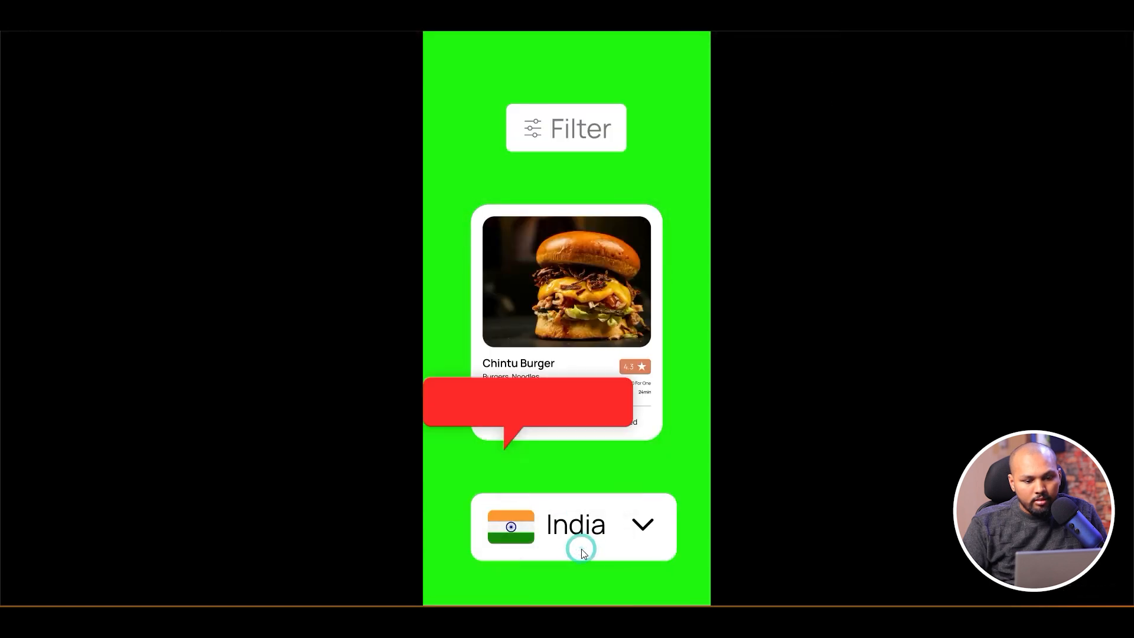
left_click(582, 549)
left_click(583, 548)
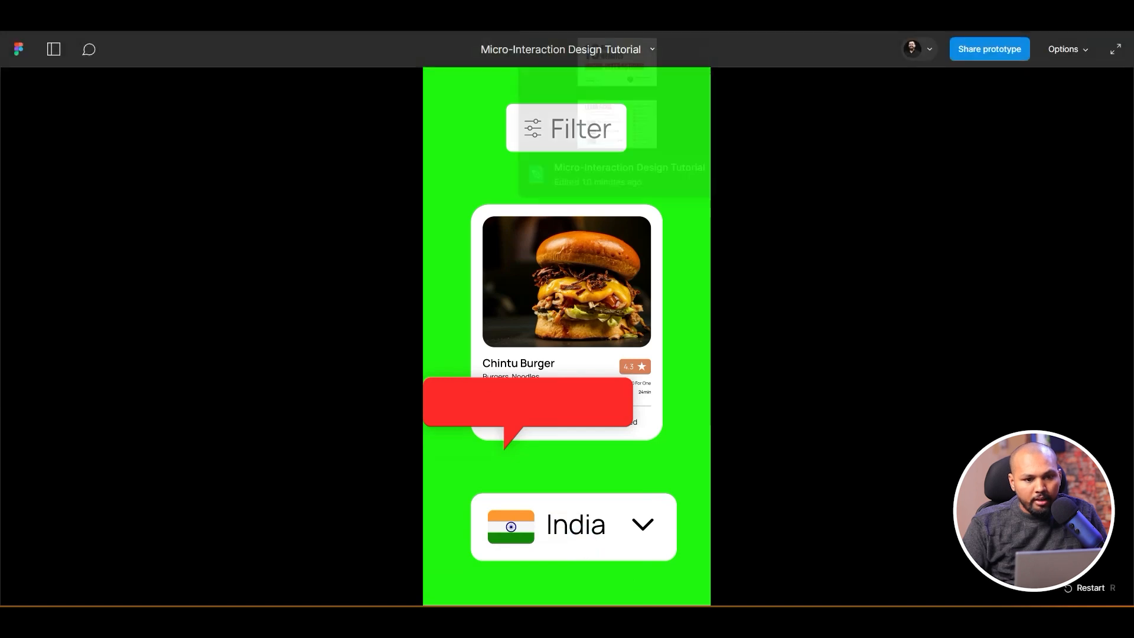
Back in the design file, reposition the tooltip overlay so its pointer sits directly above the India dropdown
left_click(570, 16)
left_click(548, 104)
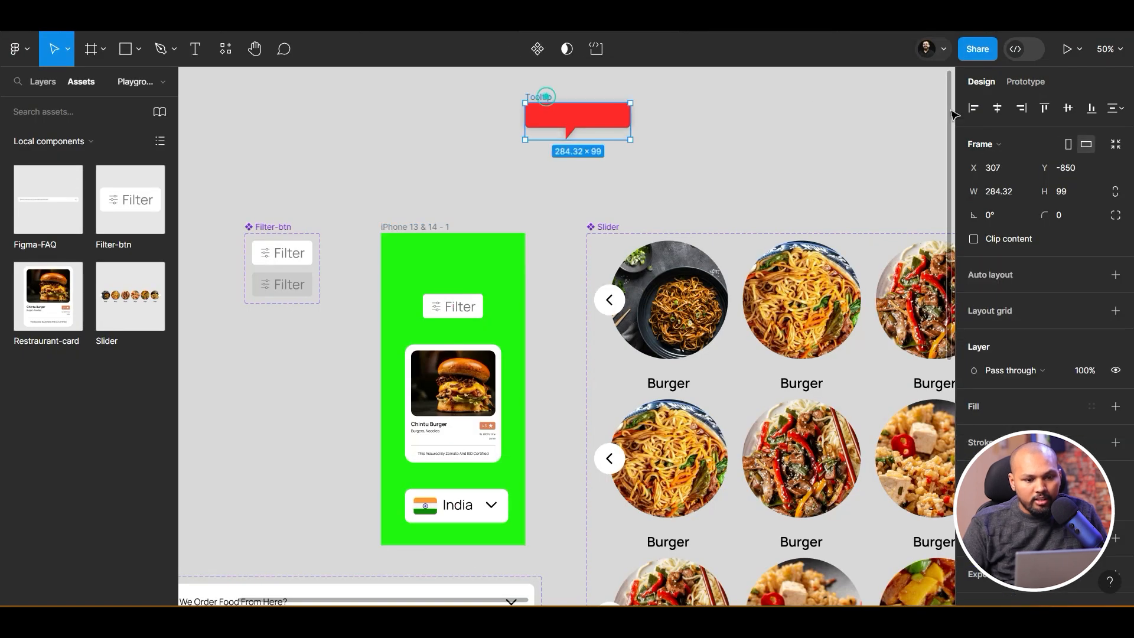
left_click(1024, 81)
left_click(510, 228)
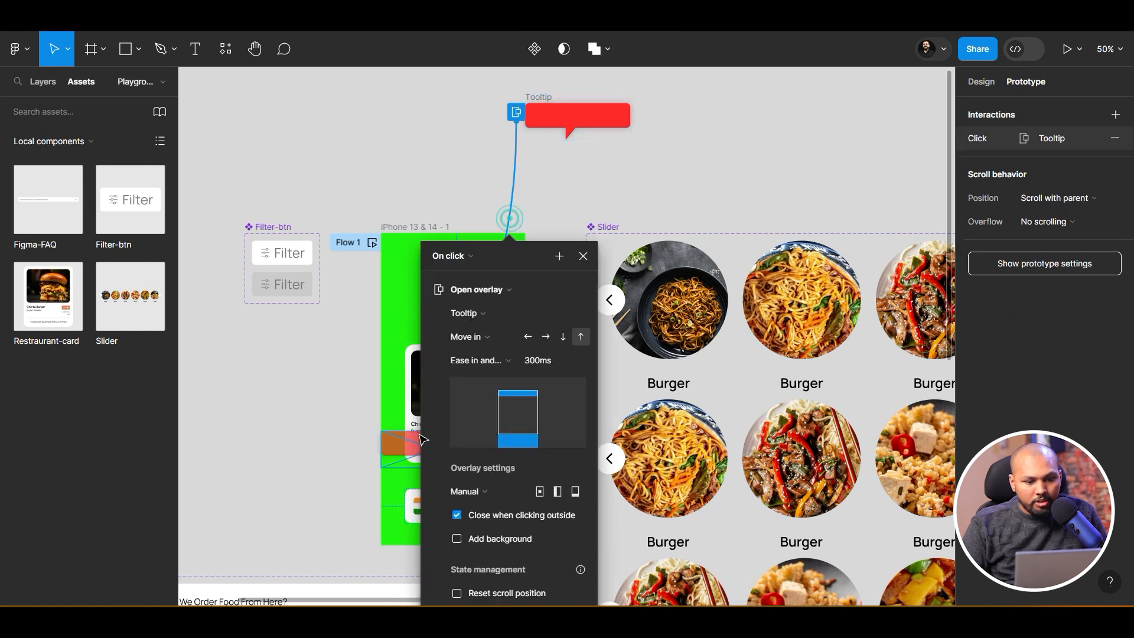
left_click(585, 255)
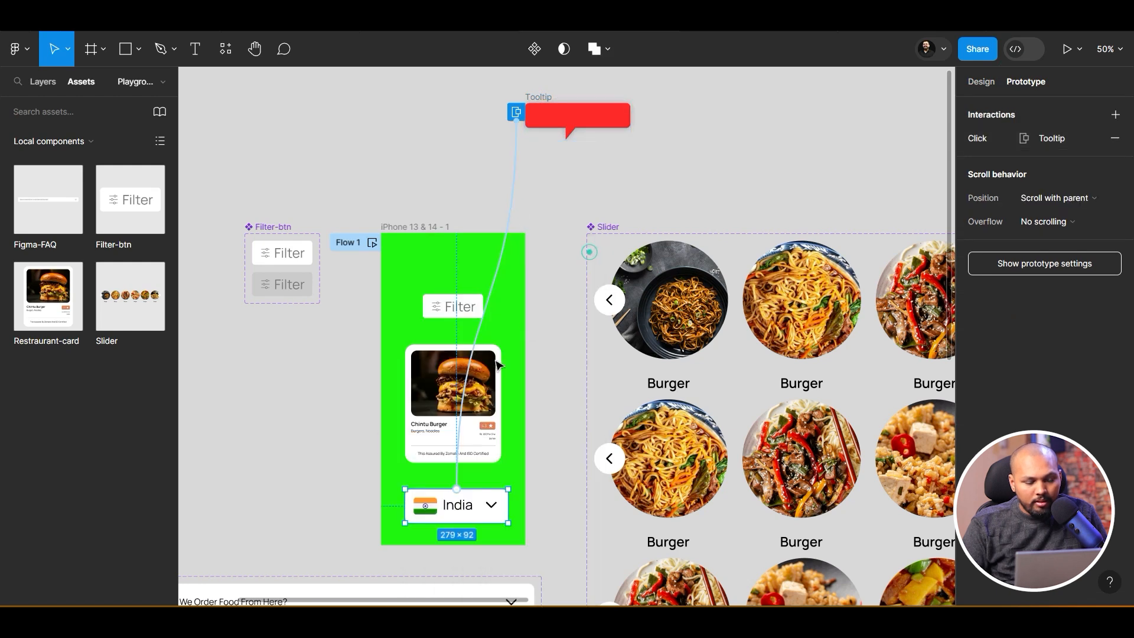
left_click(485, 324)
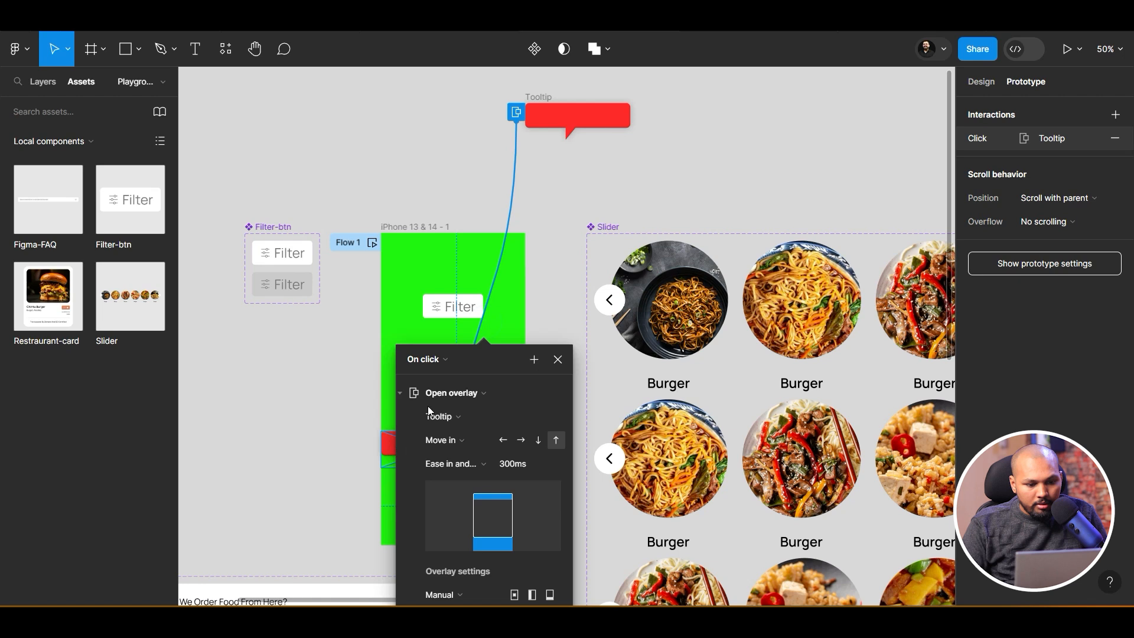
left_click_drag(468, 356, 668, 352)
left_click_drag(402, 466, 439, 476)
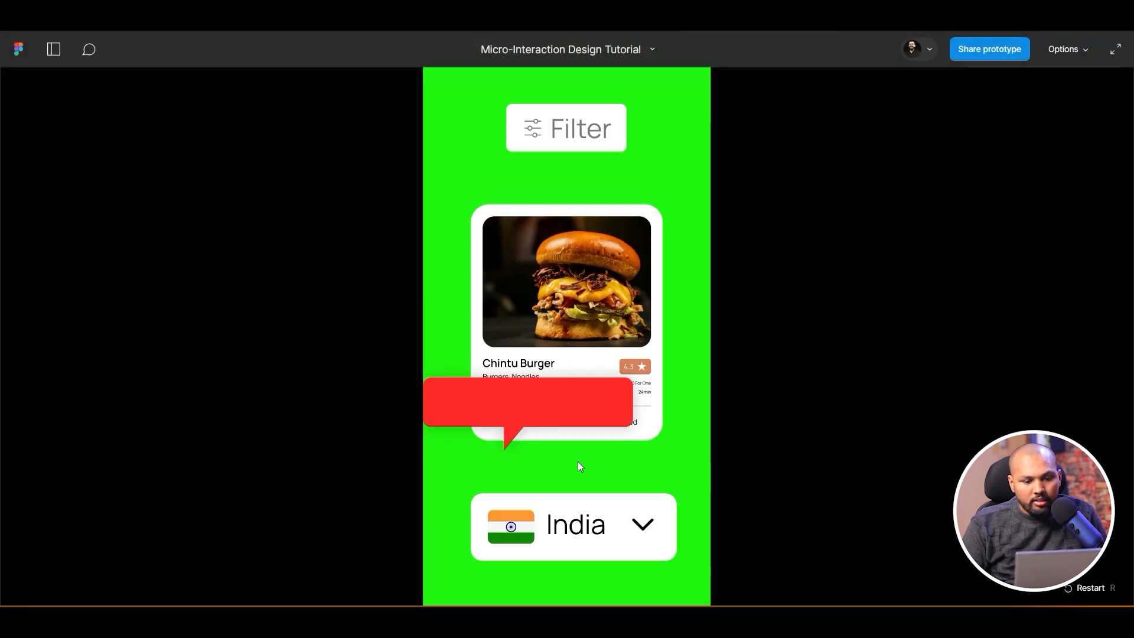
Test opening and closing the repositioned tooltip from the India dropdown in the prototype preview, then return to the design file
left_click(599, 521)
left_click(594, 512)
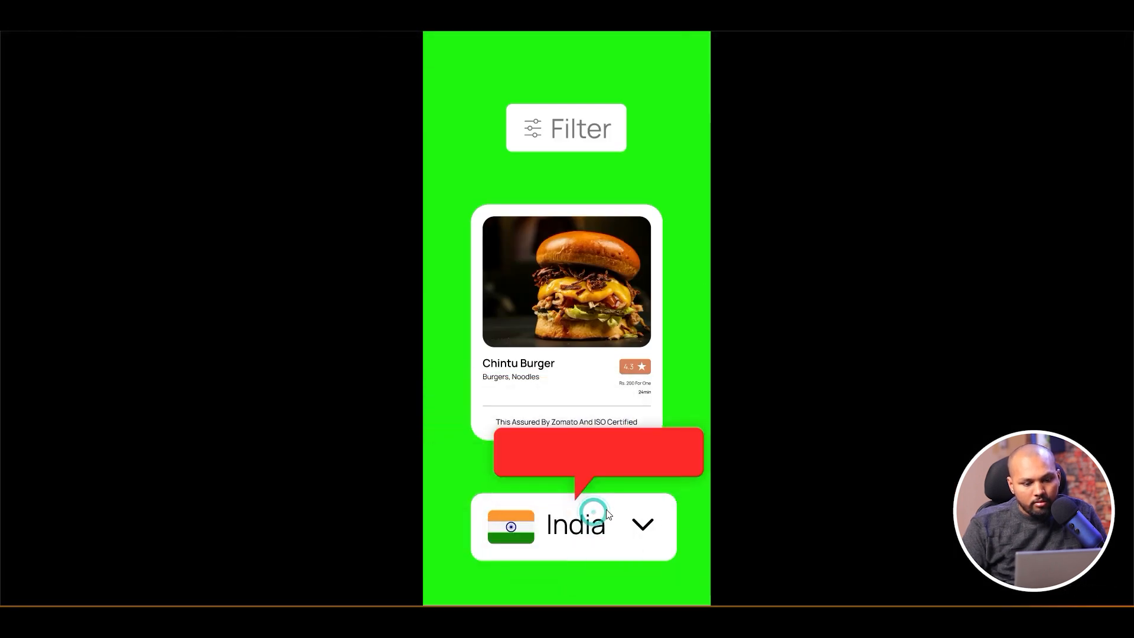
left_click(598, 528)
left_click(569, 530)
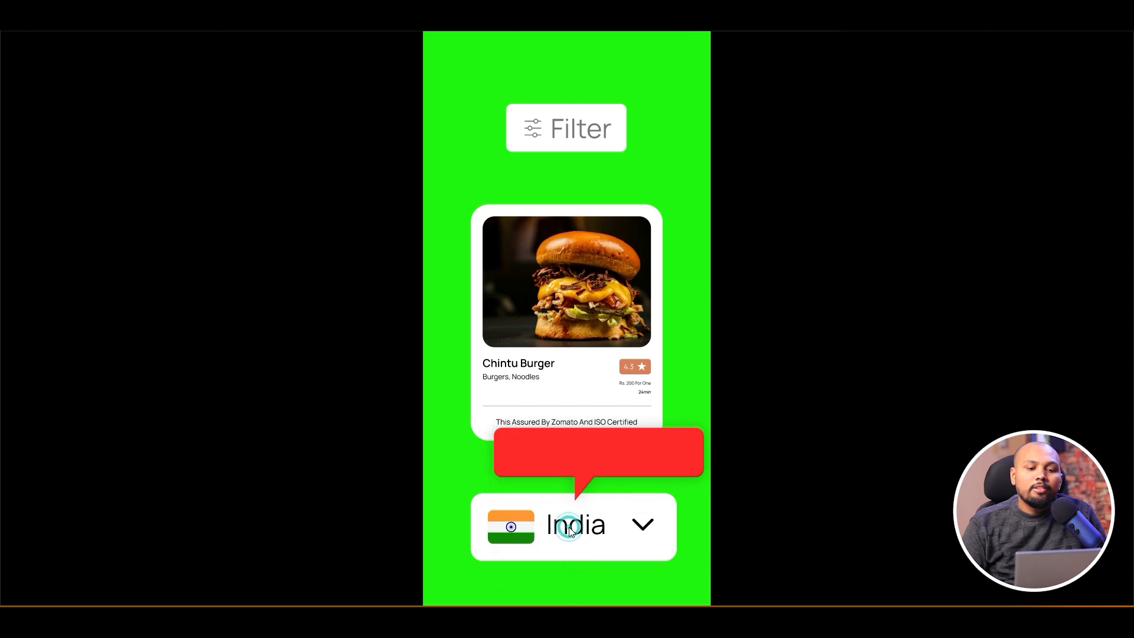
left_click(570, 530)
left_click(571, 529)
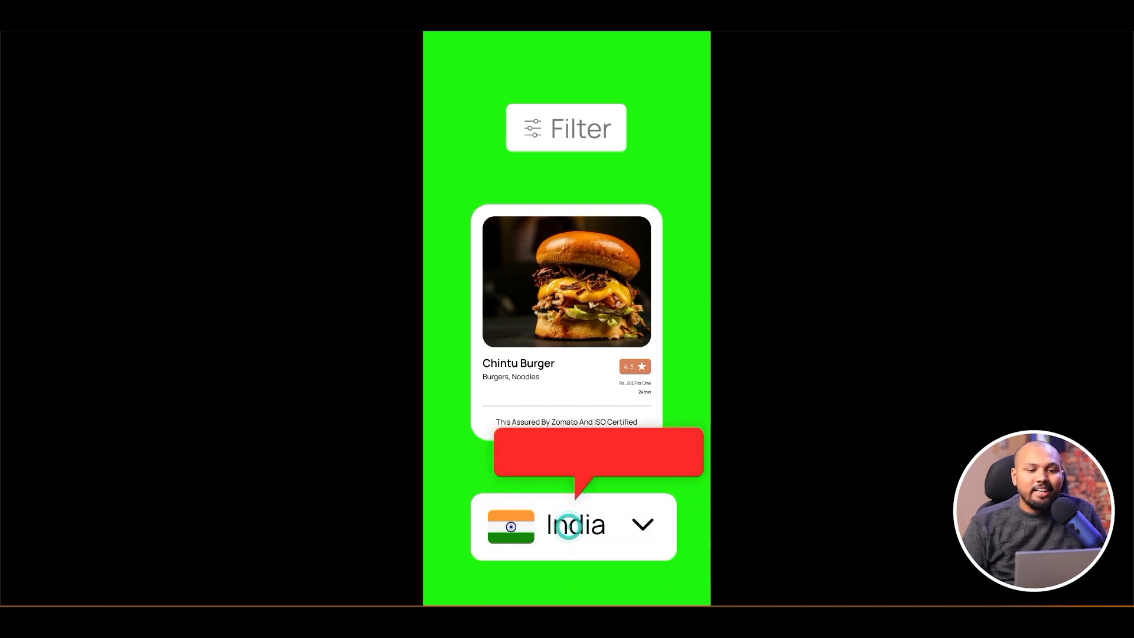
key("Escape")
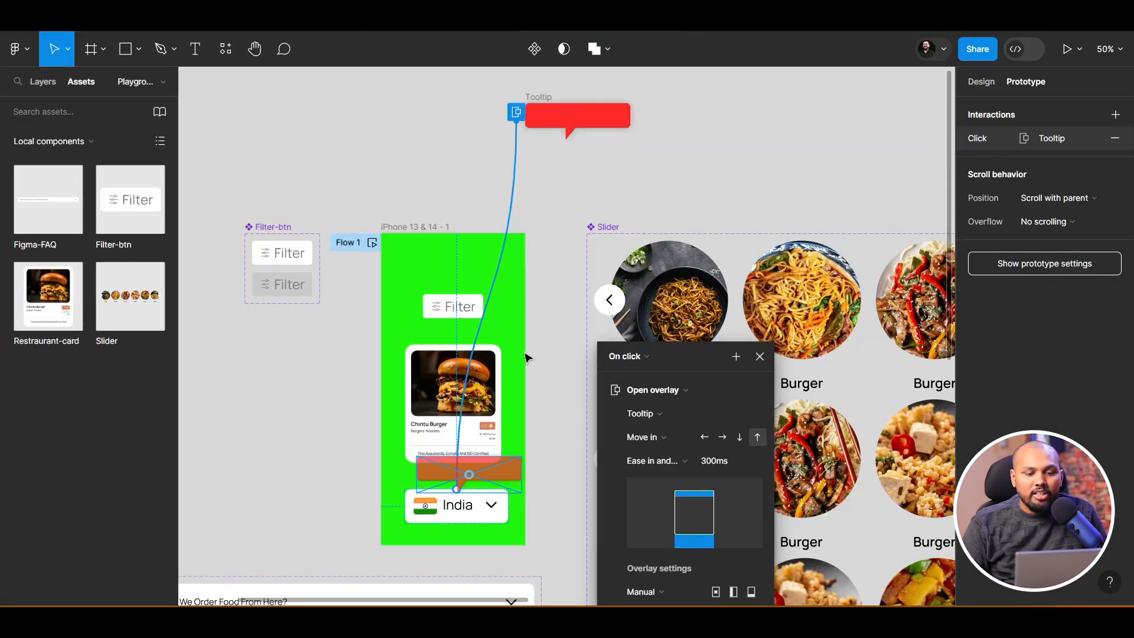
Close the interaction settings and move the Tooltip frame to just above the phone frame
left_click(760, 356)
left_click_drag(547, 101, 407, 157)
Switch to the Zomato page in the browser and examine the English language dropdown and the restaurant listings above the footer
key("alt+Tab")
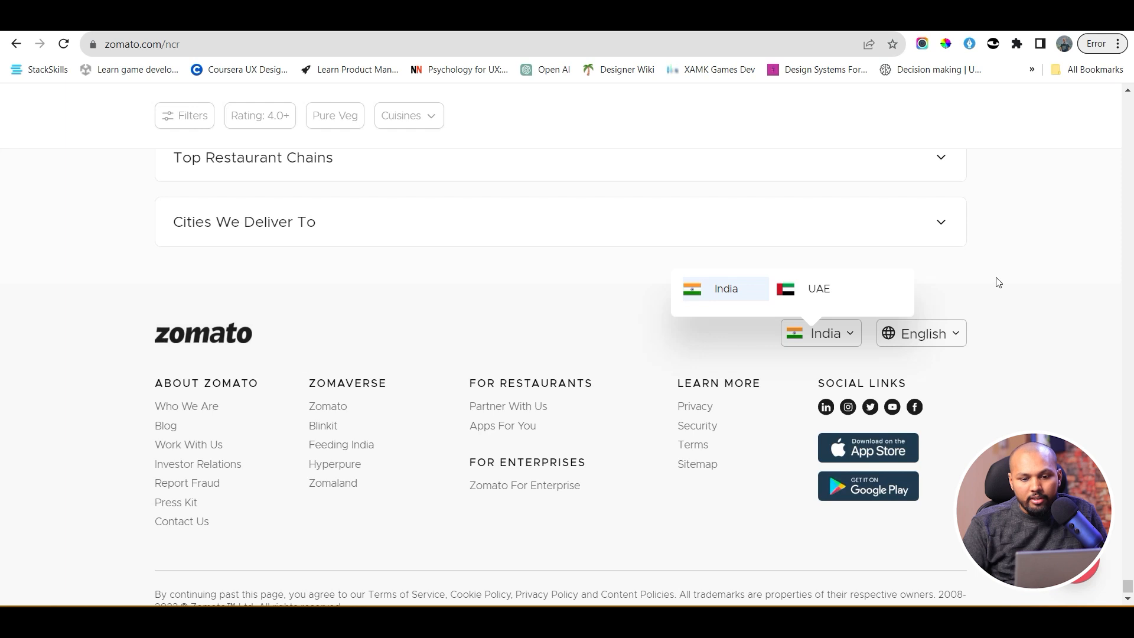
left_click(939, 339)
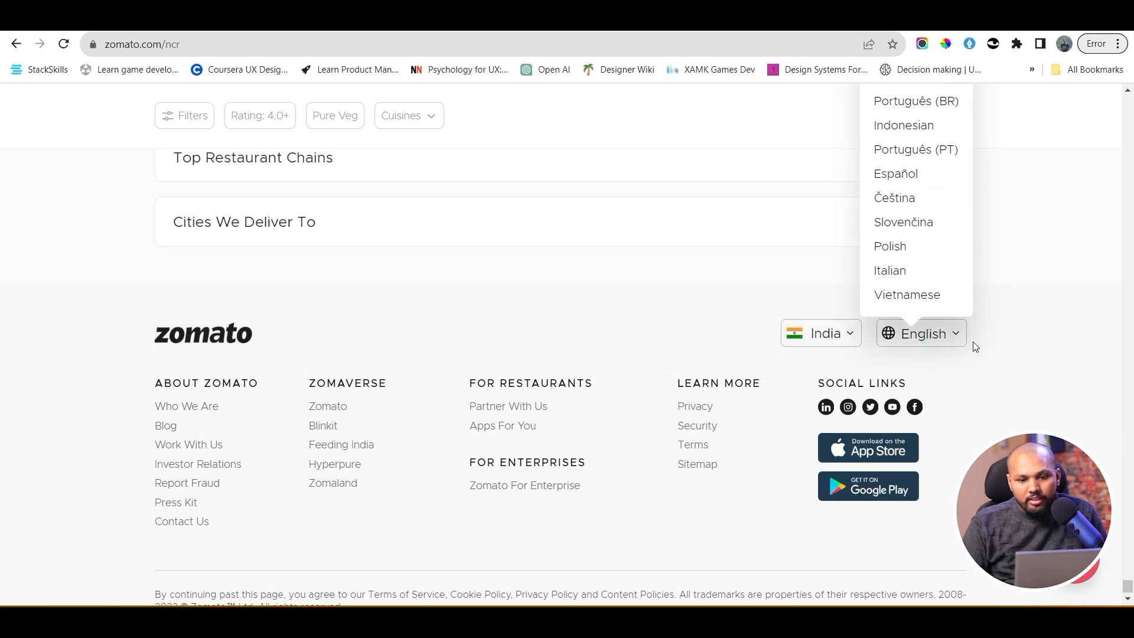
left_click(1058, 361)
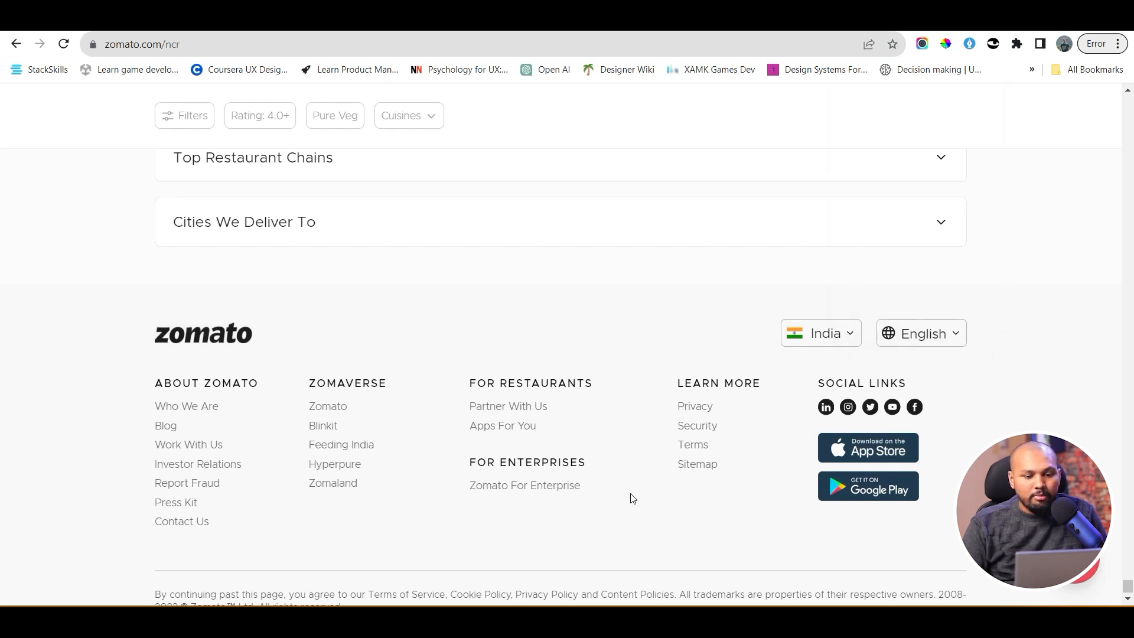
scroll(610, 290, "up", 3)
scroll(611, 292, "up", 20)
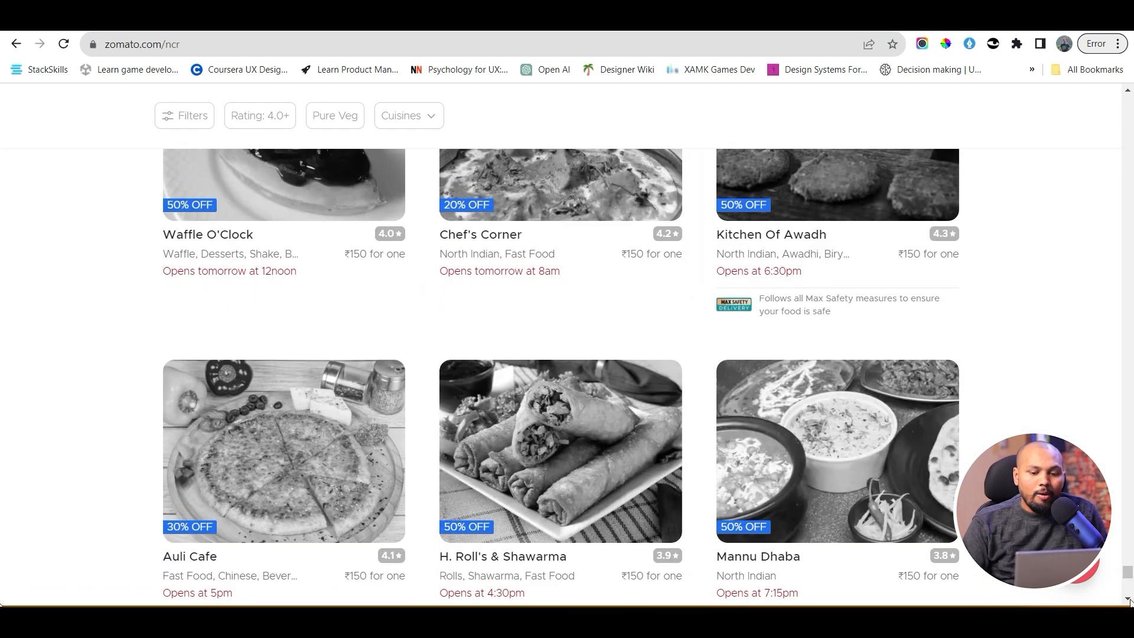
Switch back to the Figma design file, clear the Tooltip selection and show the design properties
left_click_drag(1129, 576, 1129, 93)
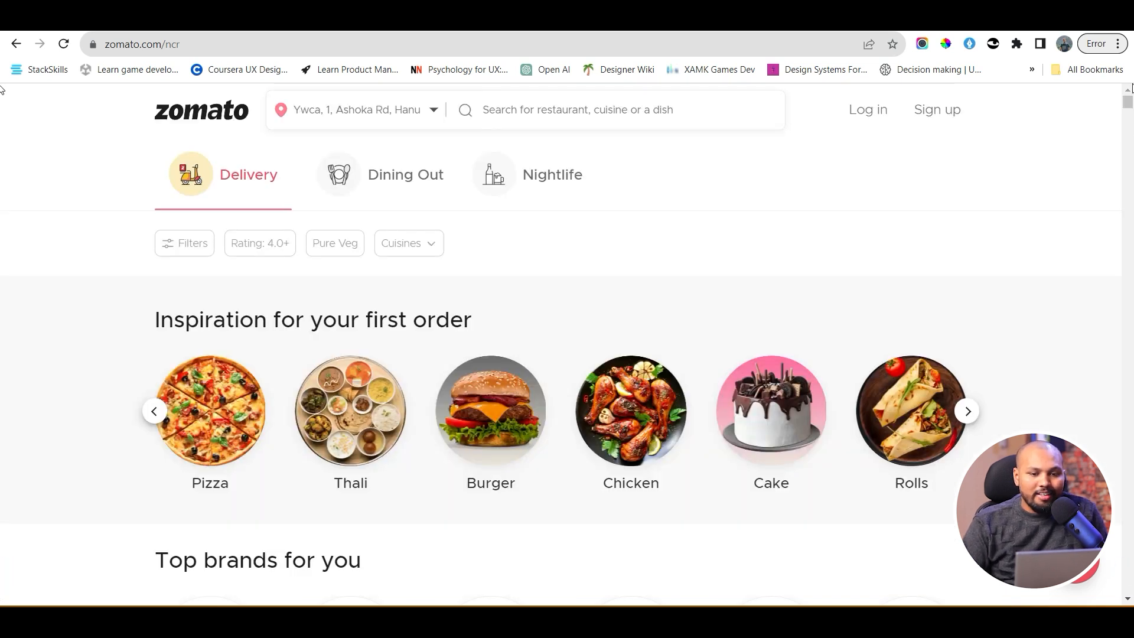
key("alt+Tab")
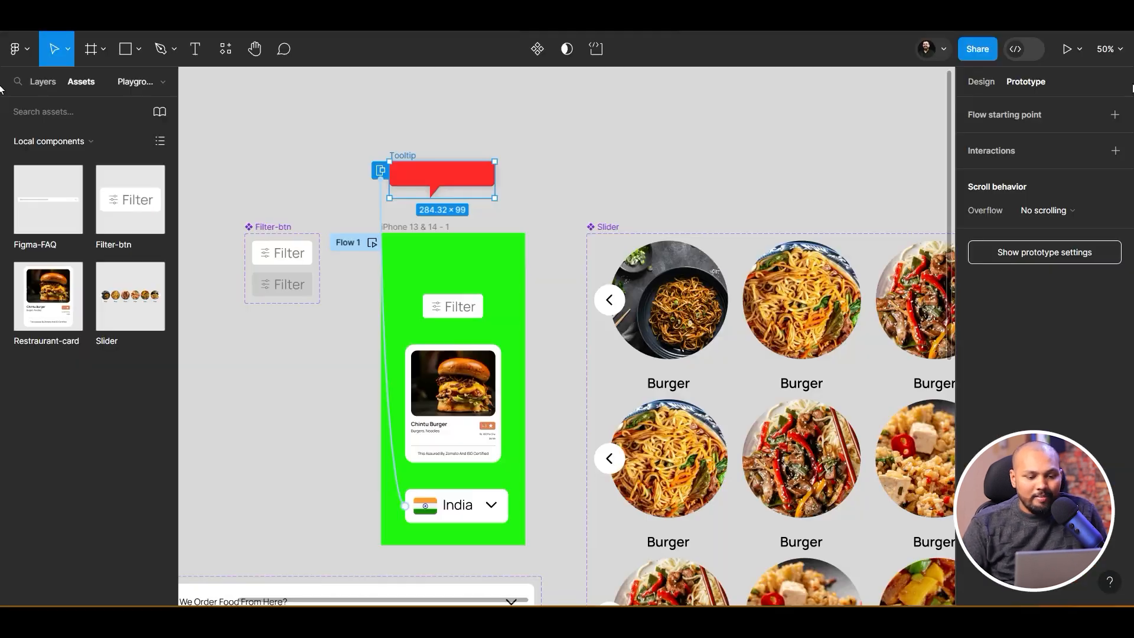
left_click(608, 134)
scroll(608, 134, "down", 6, "ctrl")
left_click(981, 81)
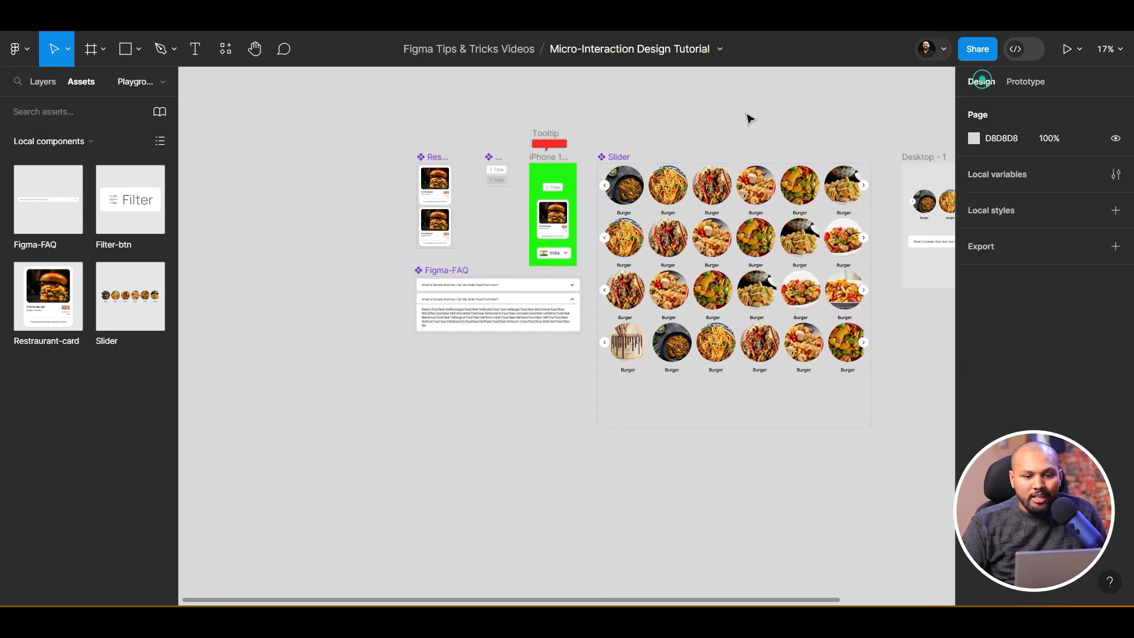
Draw a section about 6709 × 3416 around all the components, the phone and tooltip frames and the desktop frame
scroll(600, 144, "right", 5)
scroll(468, 169, "down", 3, "ctrl")
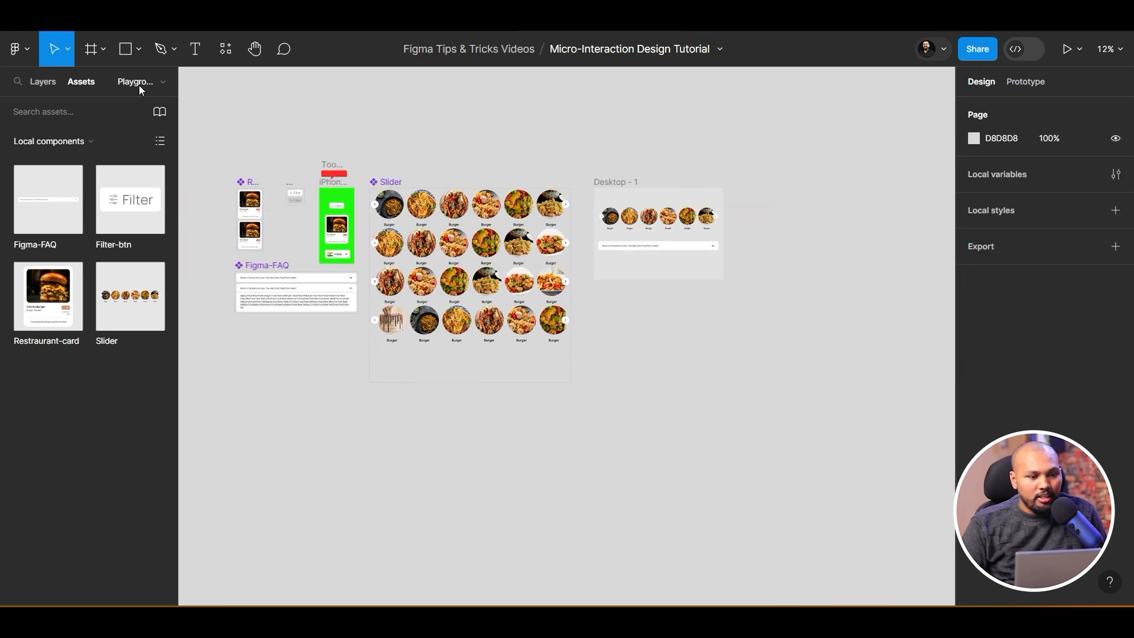
left_click(100, 51)
left_click(99, 98)
left_click_drag(209, 134, 808, 443)
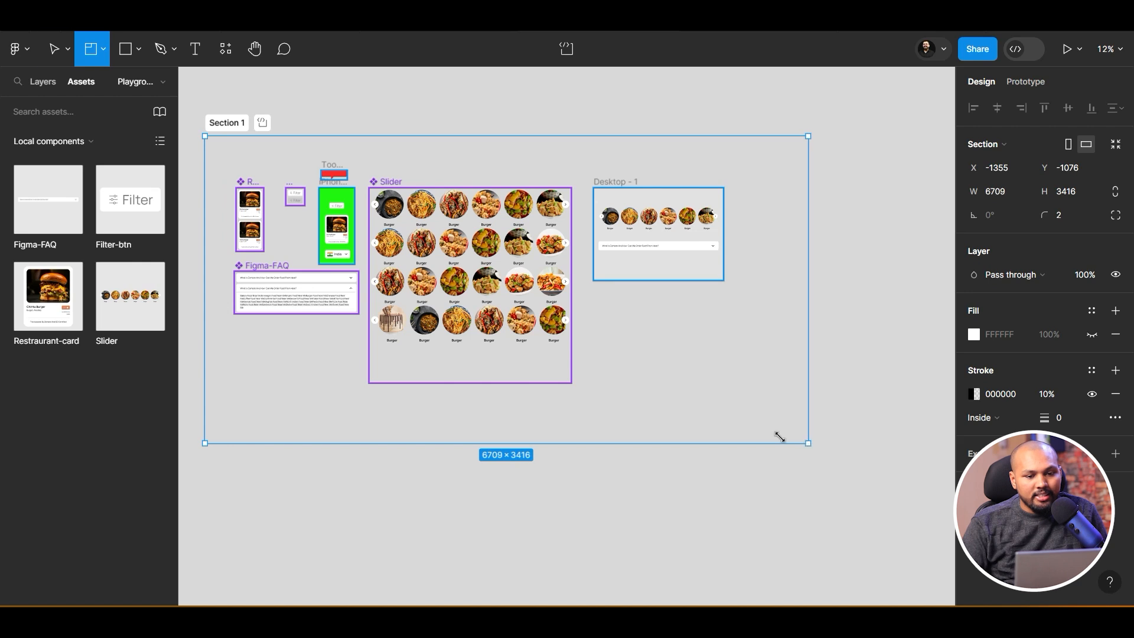
left_click_drag(544, 404, 592, 477)
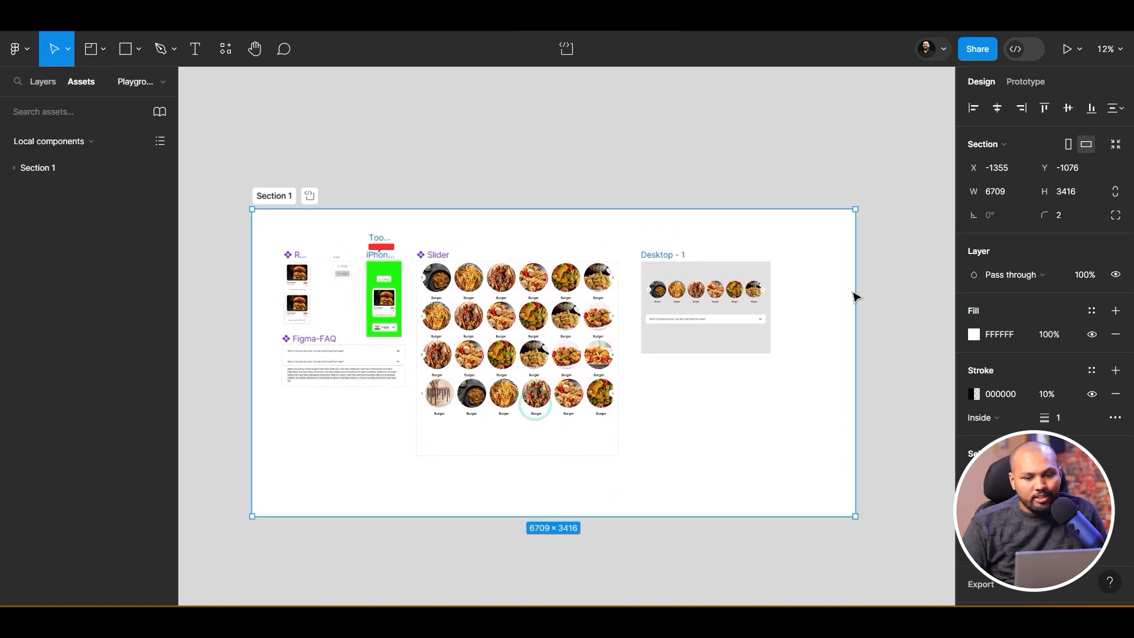
Fill the section with the pale mint green DEFFF1
left_click(974, 335)
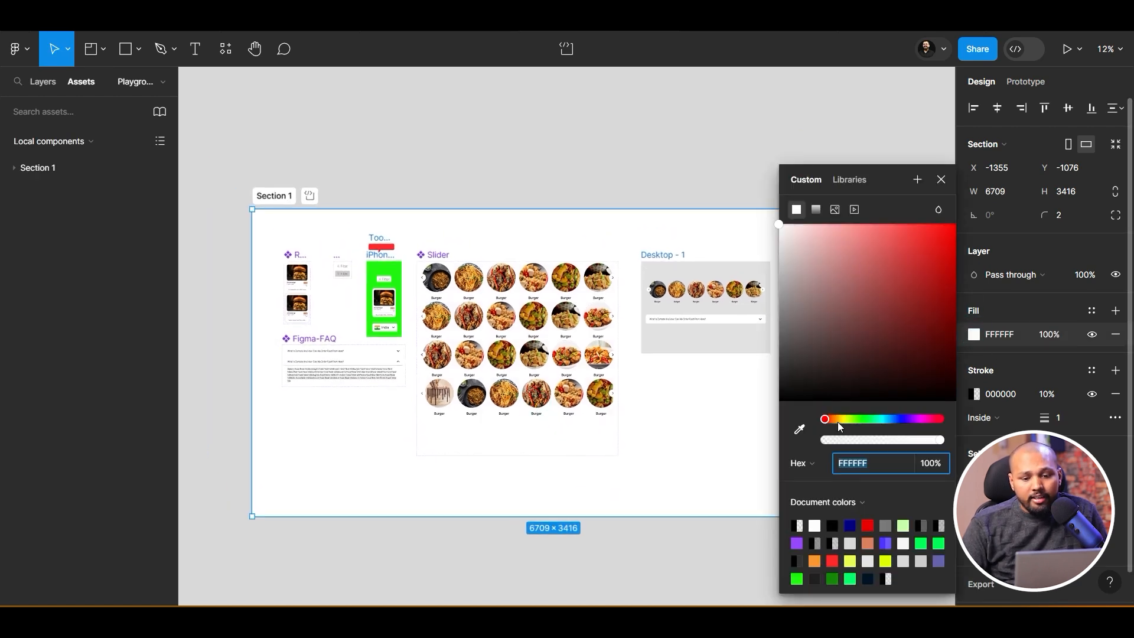
left_click(874, 418)
left_click_drag(867, 235, 817, 193)
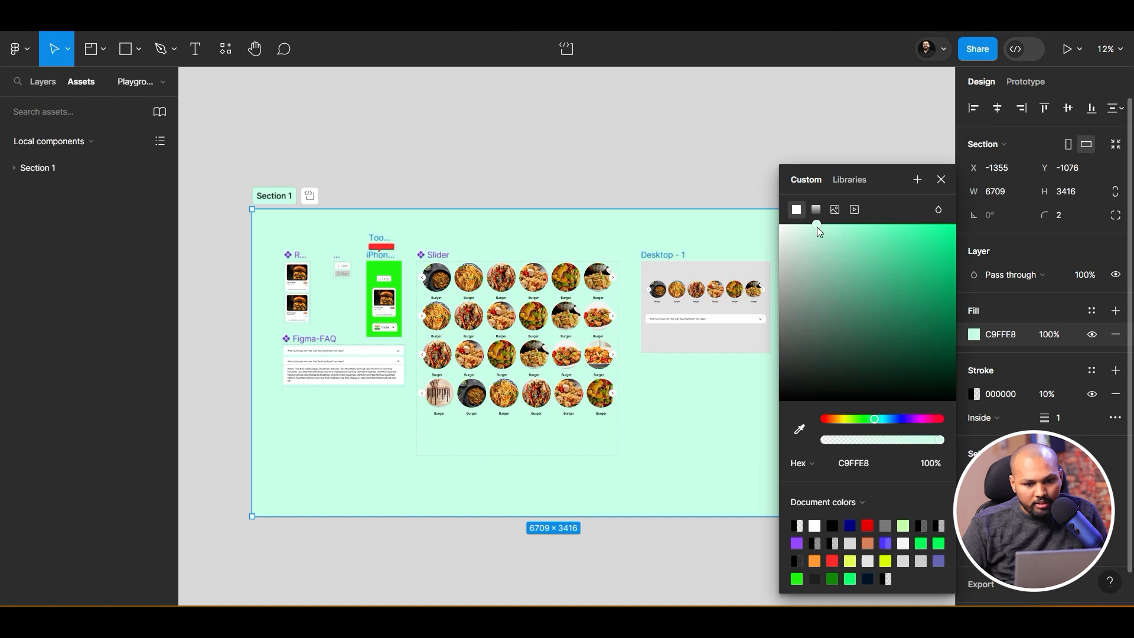
left_click_drag(817, 225, 802, 225)
left_click(515, 118)
Rename the section Zomato
left_click(275, 196)
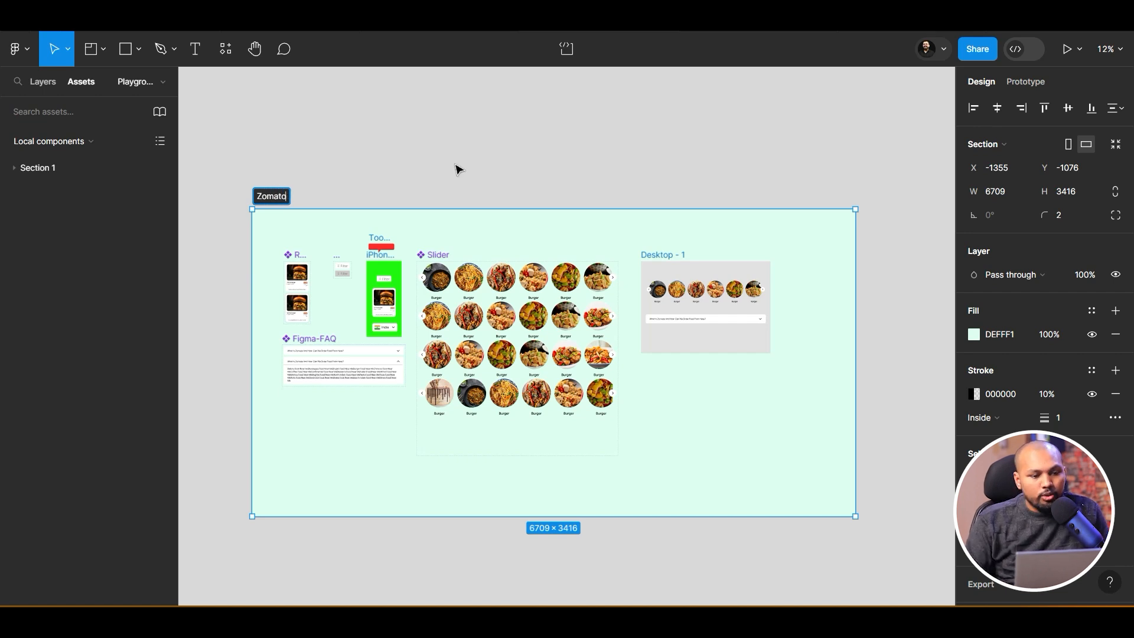
left_click(486, 134)
scroll(486, 134, "down", 3)
left_click_drag(521, 152, 469, 105)
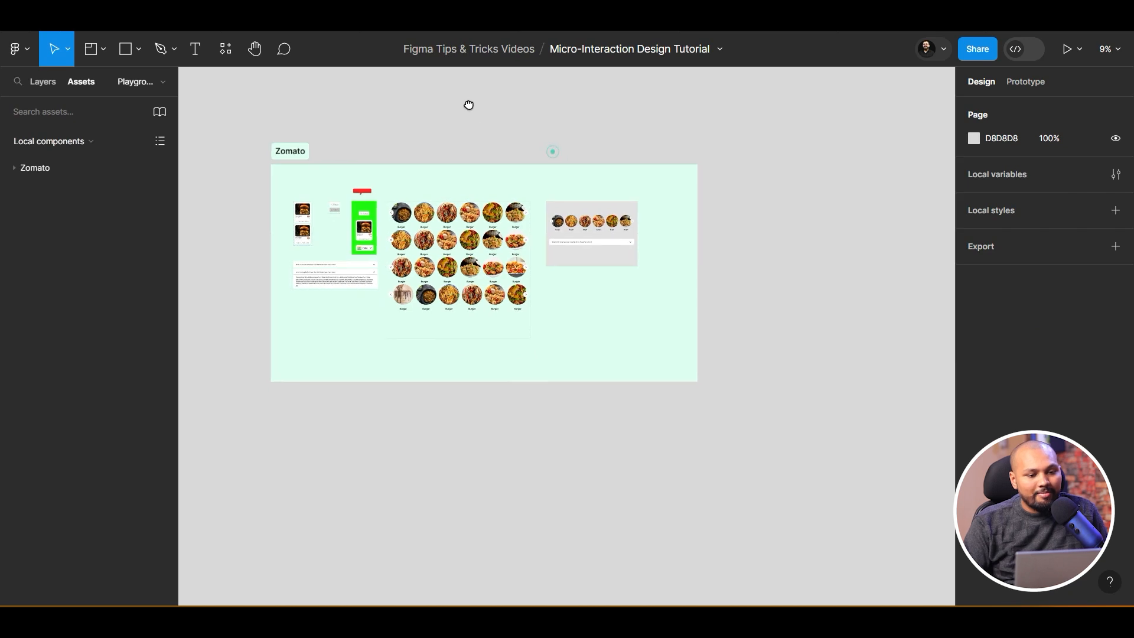
Duplicate the Zomato section with its contents and place the copy just below the original
left_click(253, 113)
key("ctrl+d")
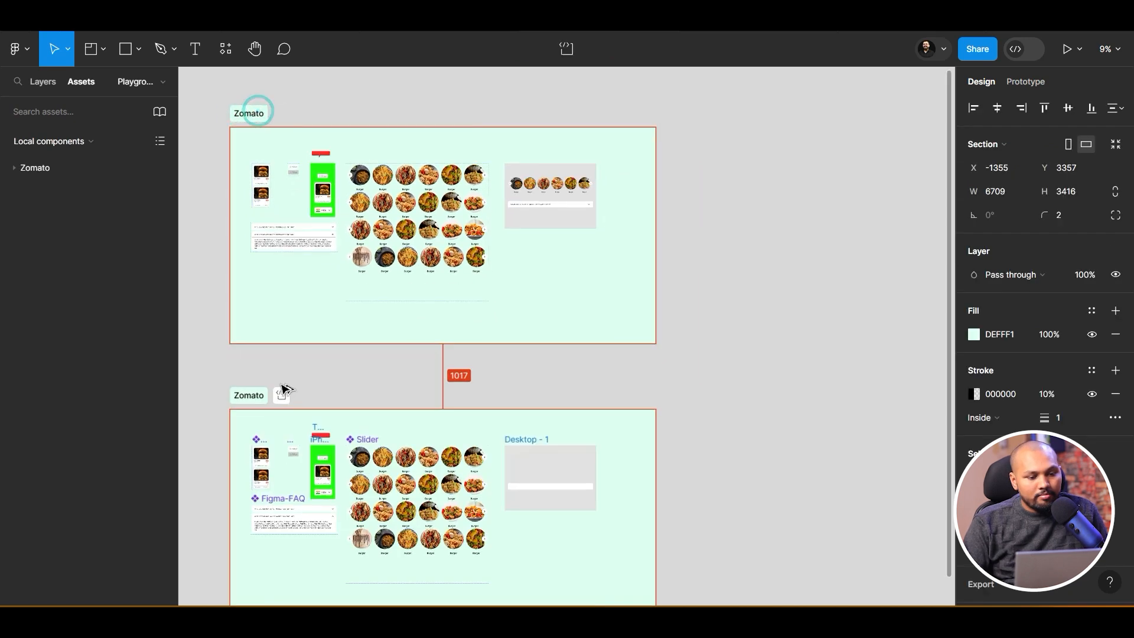
left_click_drag(284, 389, 283, 368)
left_click(755, 413)
scroll(729, 426, "down", 3)
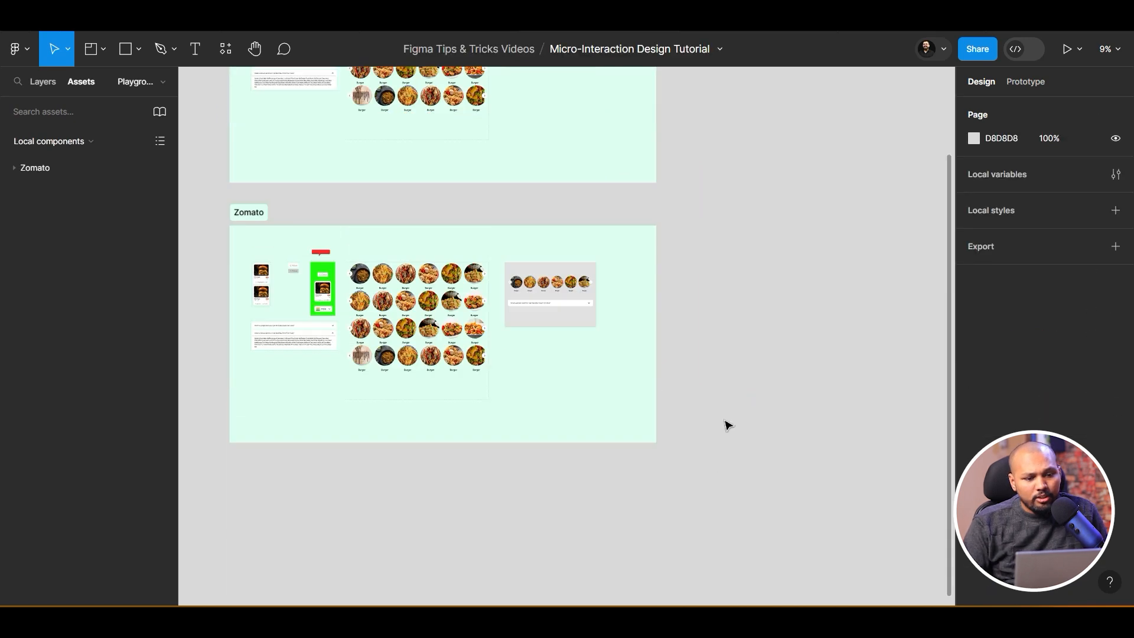
scroll(671, 413, "up", 5)
left_click_drag(689, 410, 1102, 529)
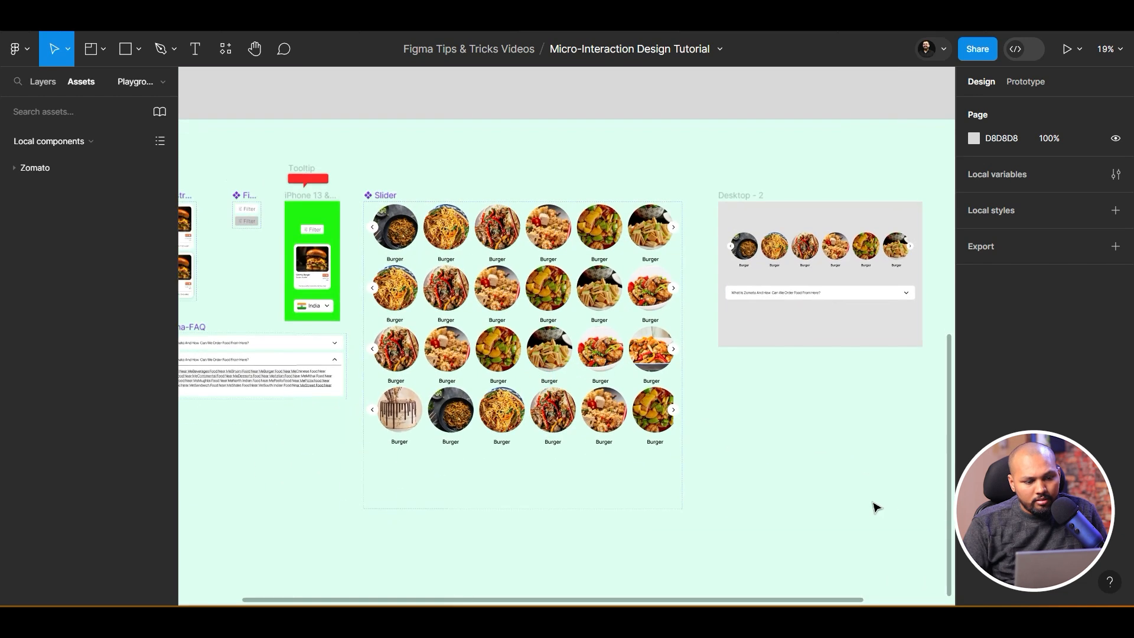
scroll(875, 501, "down", 3)
left_click_drag(930, 462, 665, 455)
key("ctrl+z")
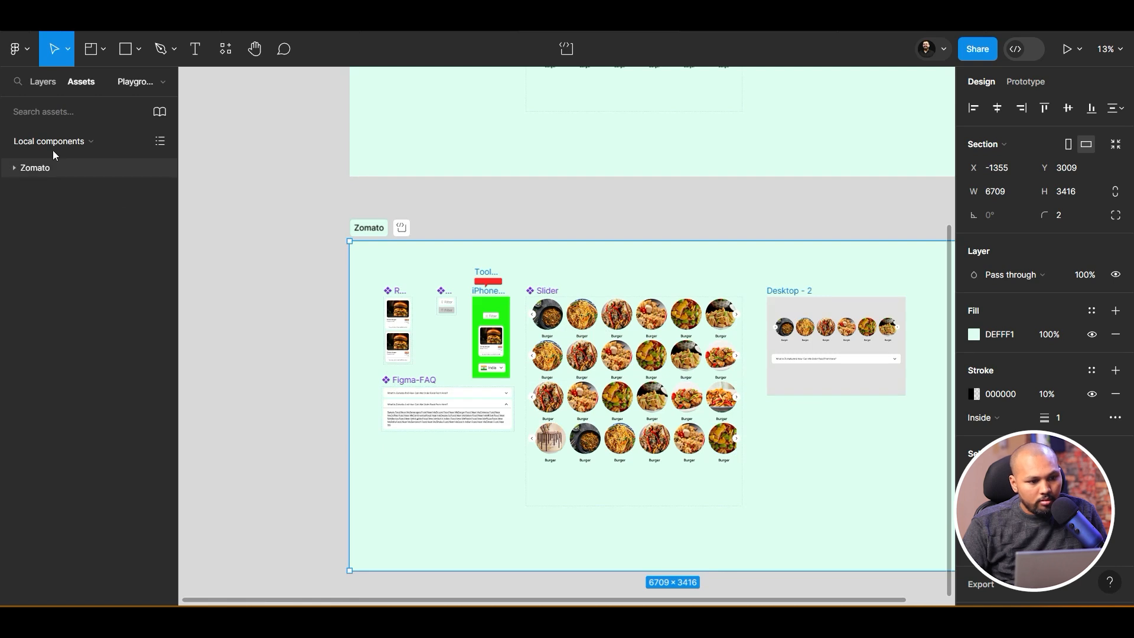
Show the page's layers and collapse the expanded Zomato section in the layer list
left_click(47, 86)
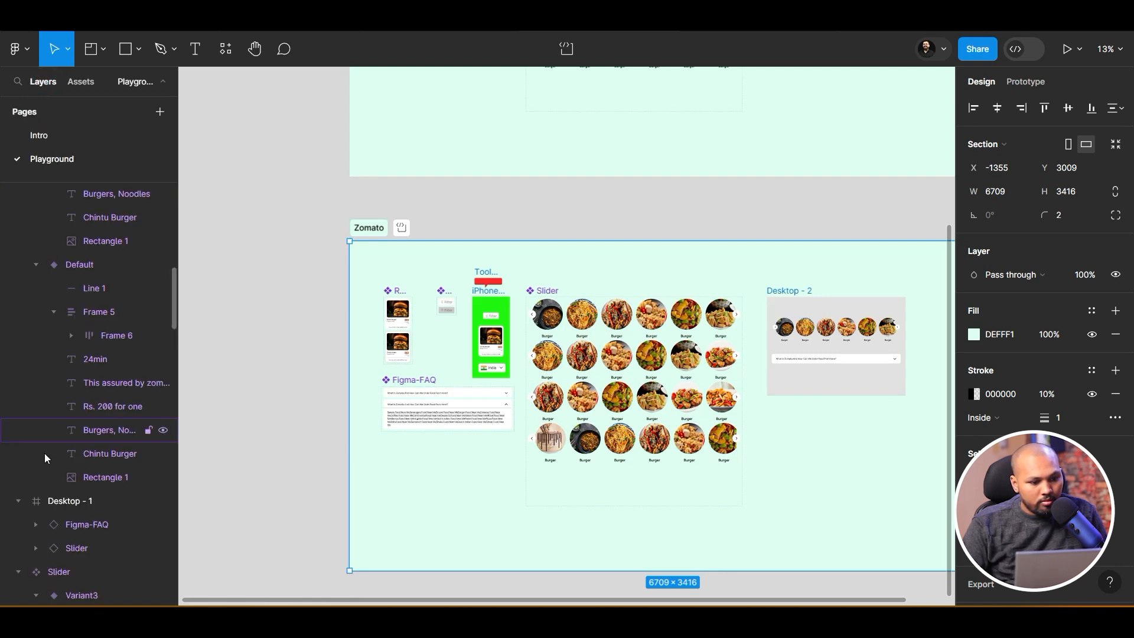
scroll(69, 267, "up", 15)
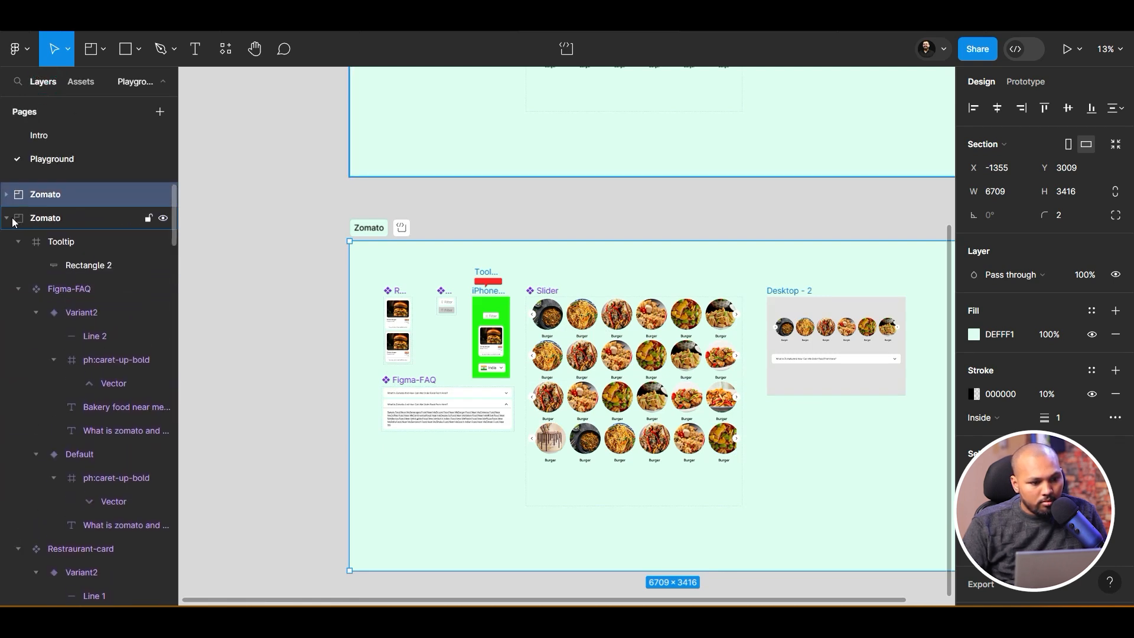
left_click(6, 218)
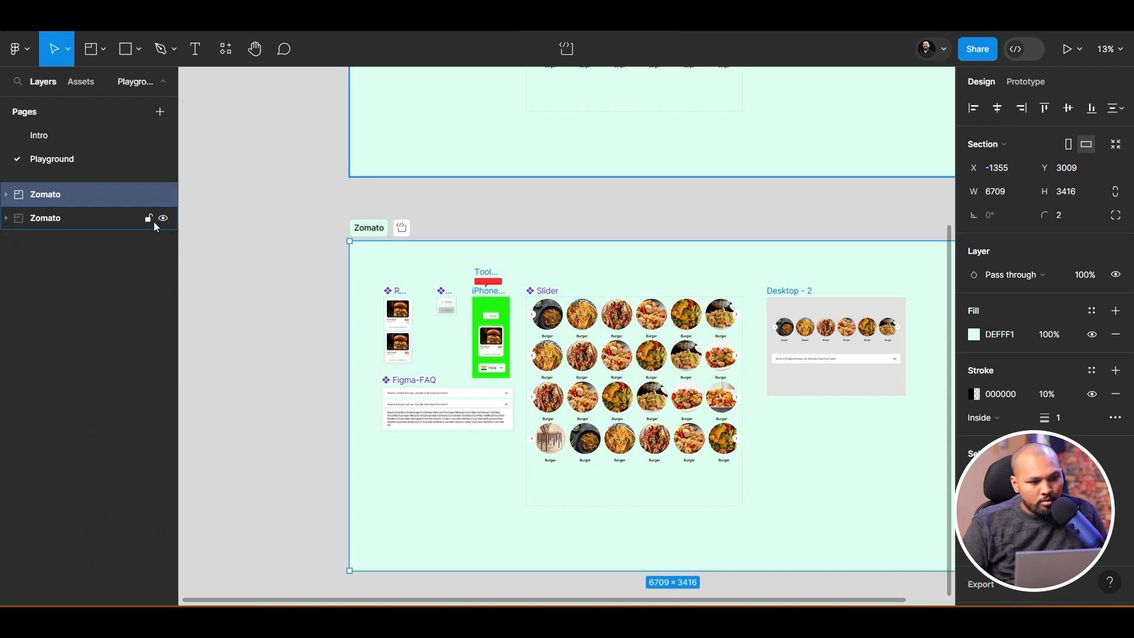
Lock the original Zomato section, move it above its copy in the layer order and unlock it again
scroll(430, 210, "up", 2)
right_click(425, 203)
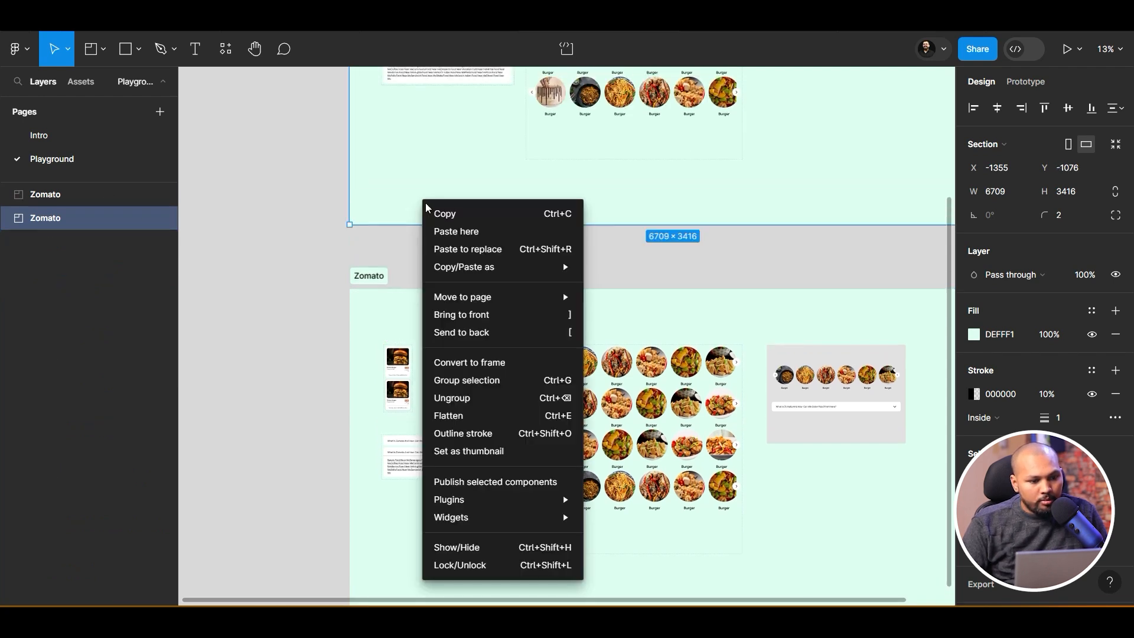
left_click(403, 199)
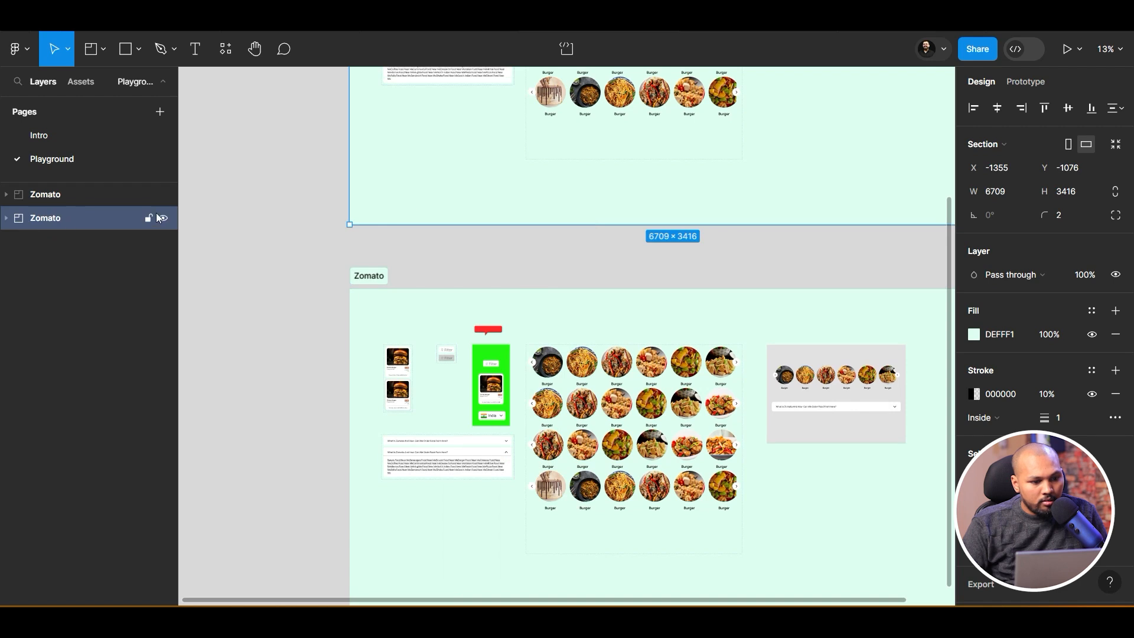
left_click(151, 215)
left_click_drag(85, 217, 87, 192)
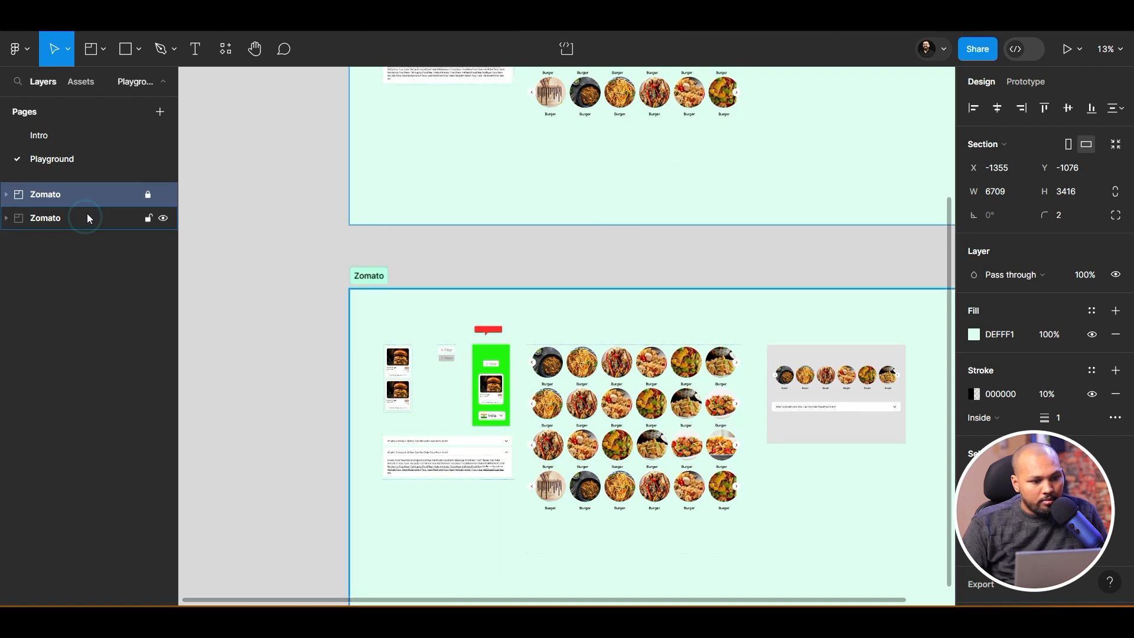
left_click(60, 219)
left_click(146, 196)
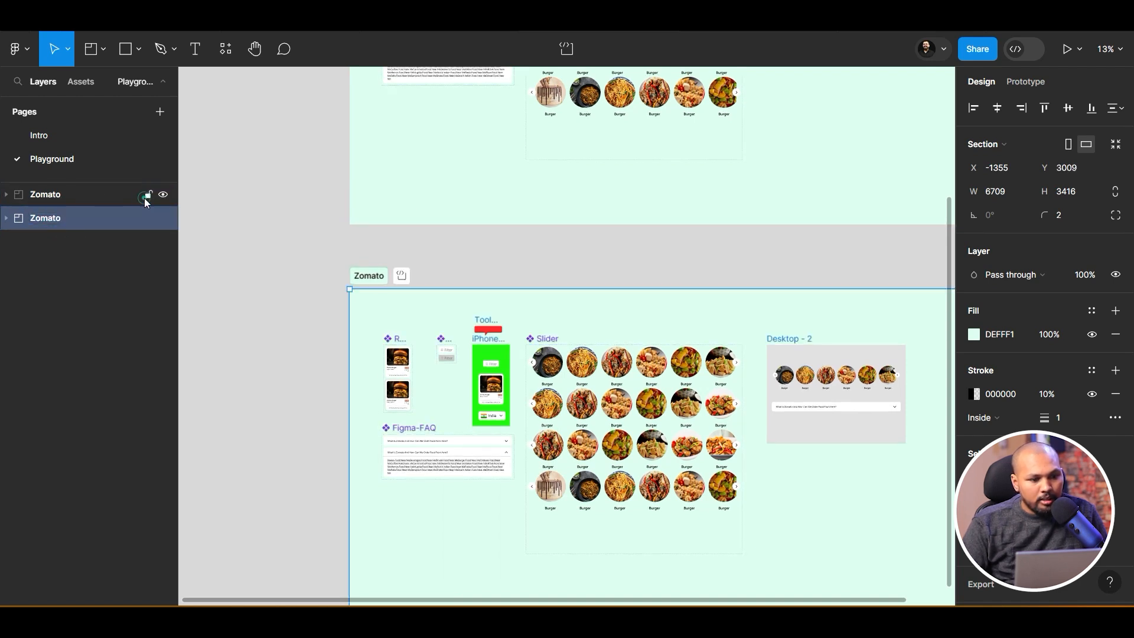
Rename the duplicated section WebEngage
double_click(46, 219)
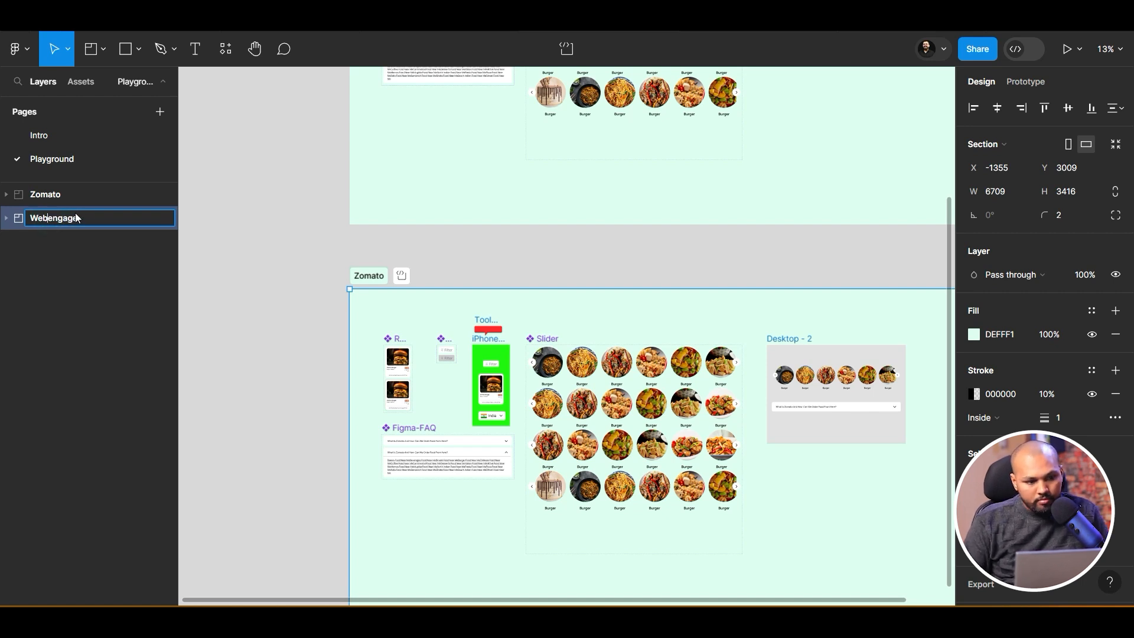
type("E")
left_click(90, 297)
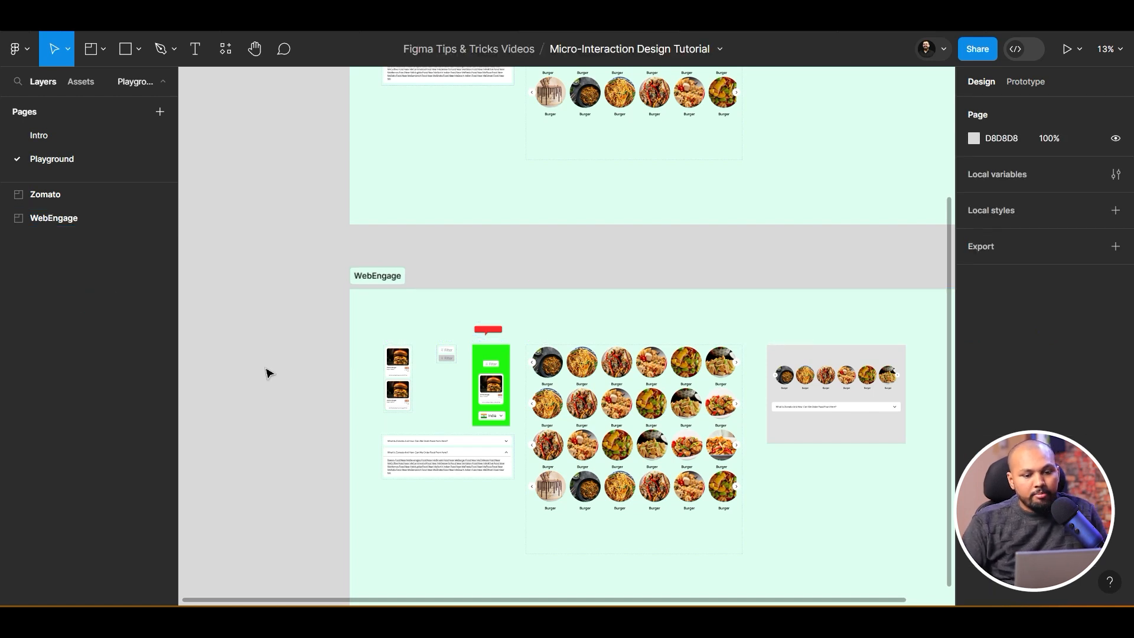
Delete all the copied components and frames inside the WebEngage section
left_click_drag(279, 309, 839, 410)
key("Delete")
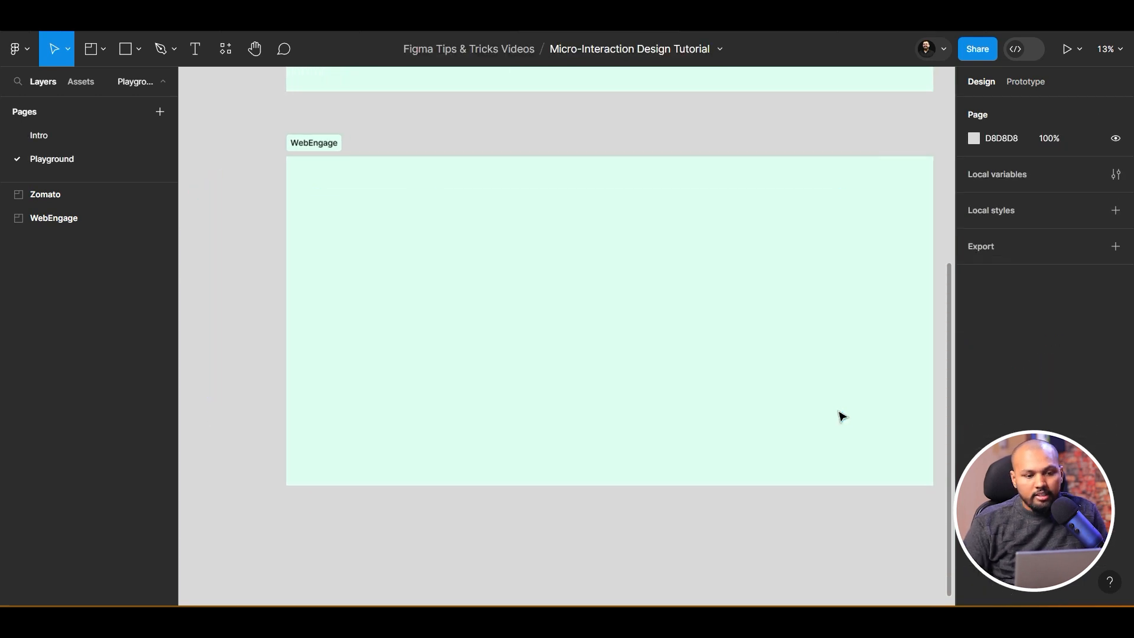
scroll(617, 276, "up", 7)
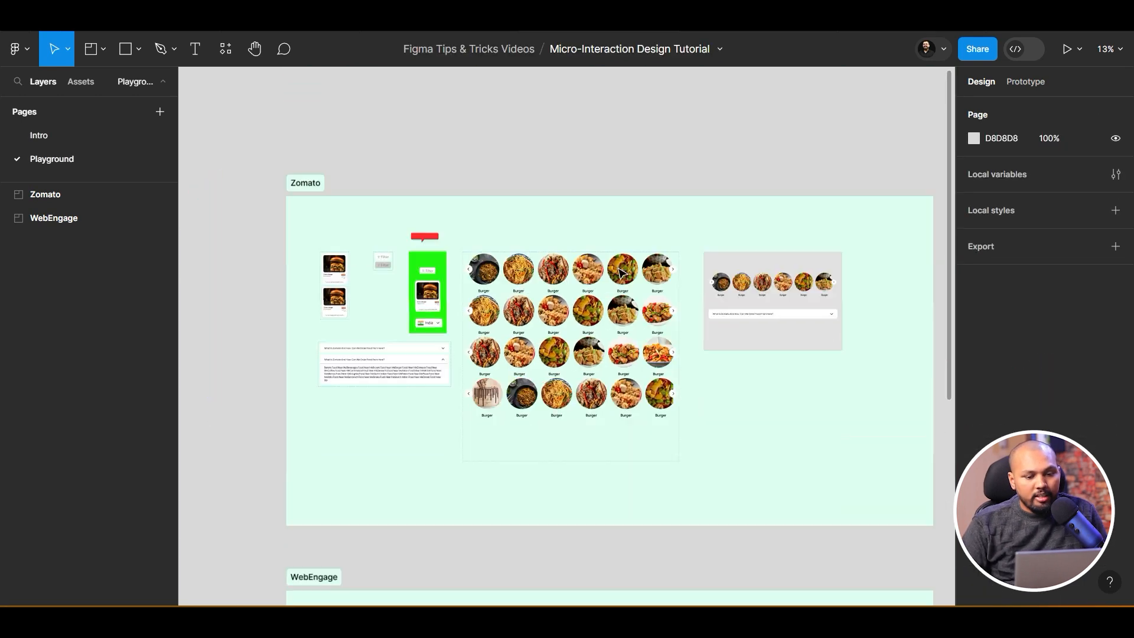
scroll(551, 437, "down", 5)
Delete the emptied WebEngage section from the page
left_click(607, 388)
scroll(532, 294, "down", 2)
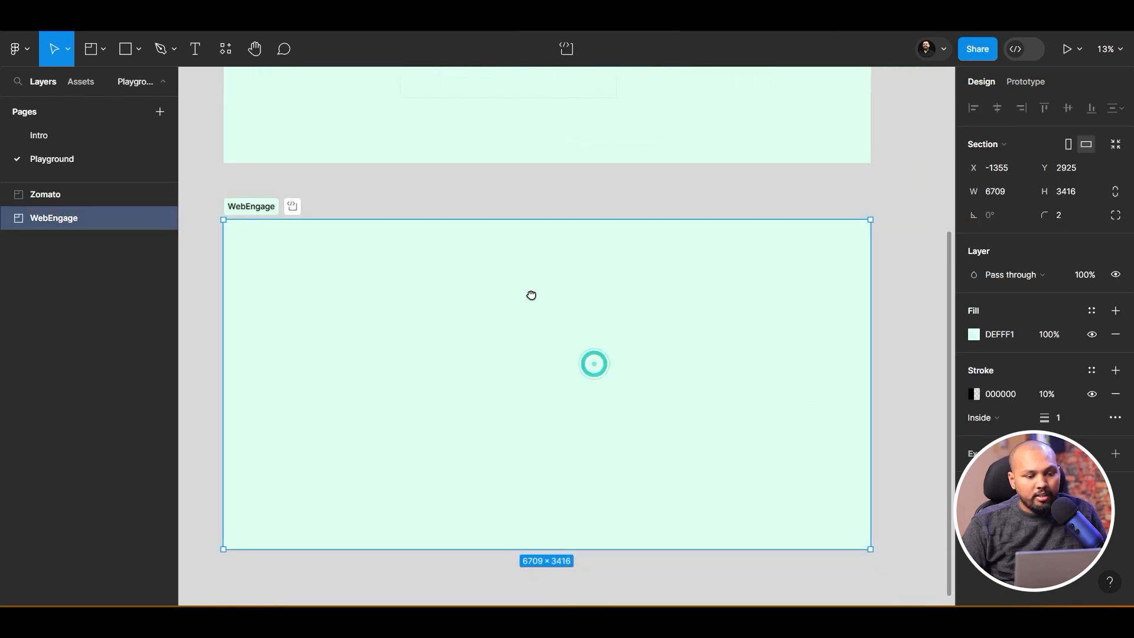
scroll(289, 241, "up", 5)
scroll(303, 239, "up", 7)
left_click_drag(297, 185, 869, 313)
scroll(557, 329, "down", 6)
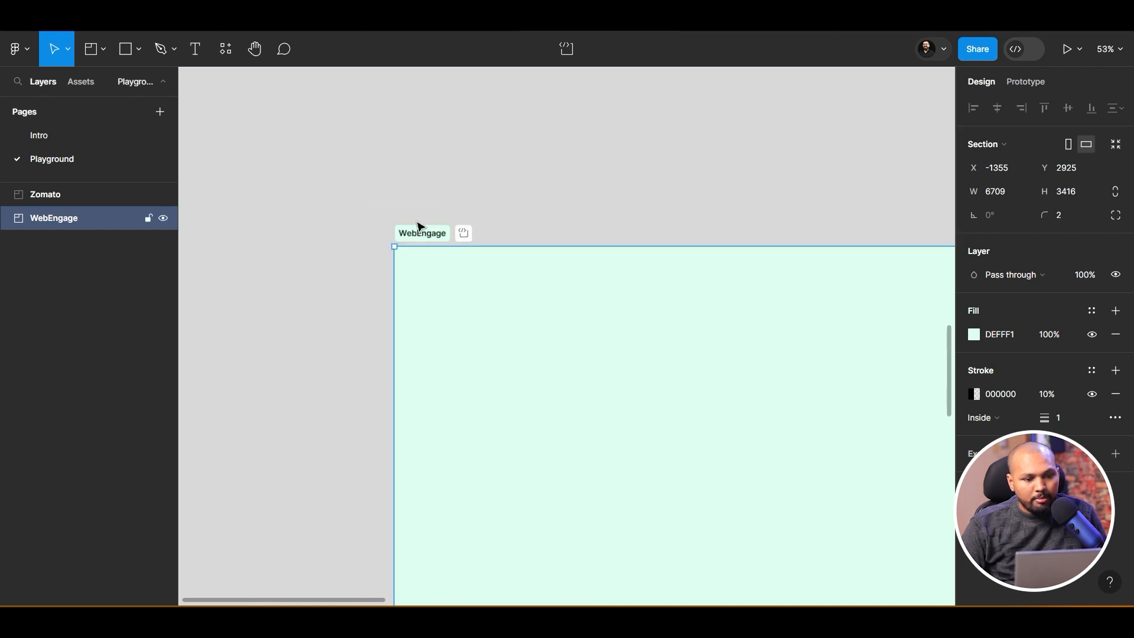
key("Delete")
left_click_drag(331, 257, 305, 258)
left_click(51, 206)
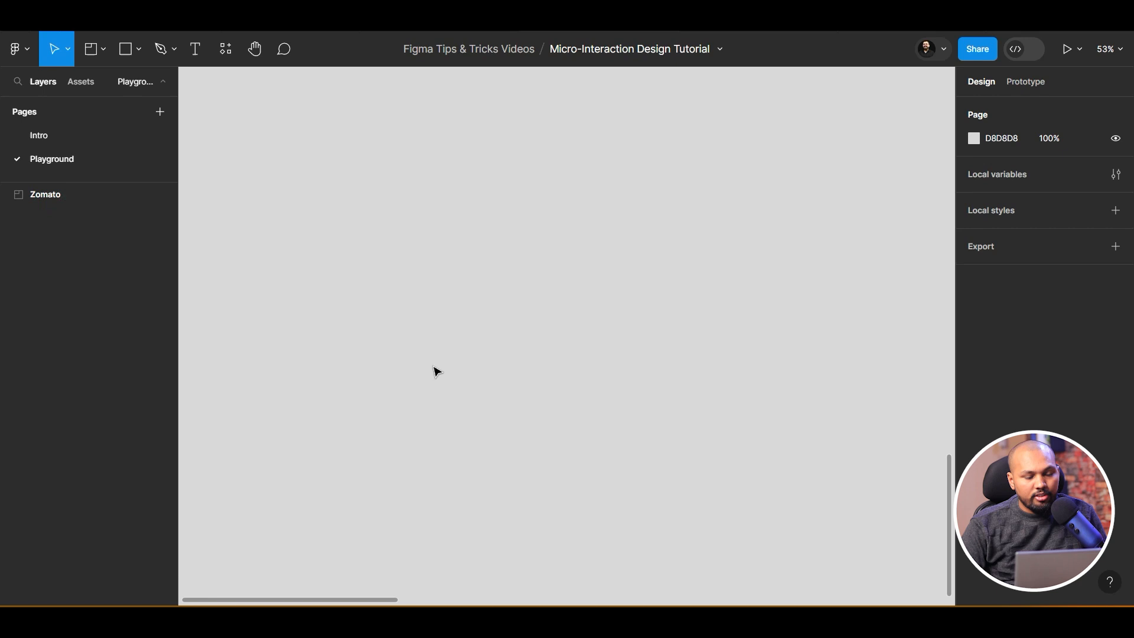
Switch to the WebEngage website in the browser, close the chat popup and accept all cookies
scroll(442, 378, "down", 4)
left_click_drag(486, 360, 352, 240)
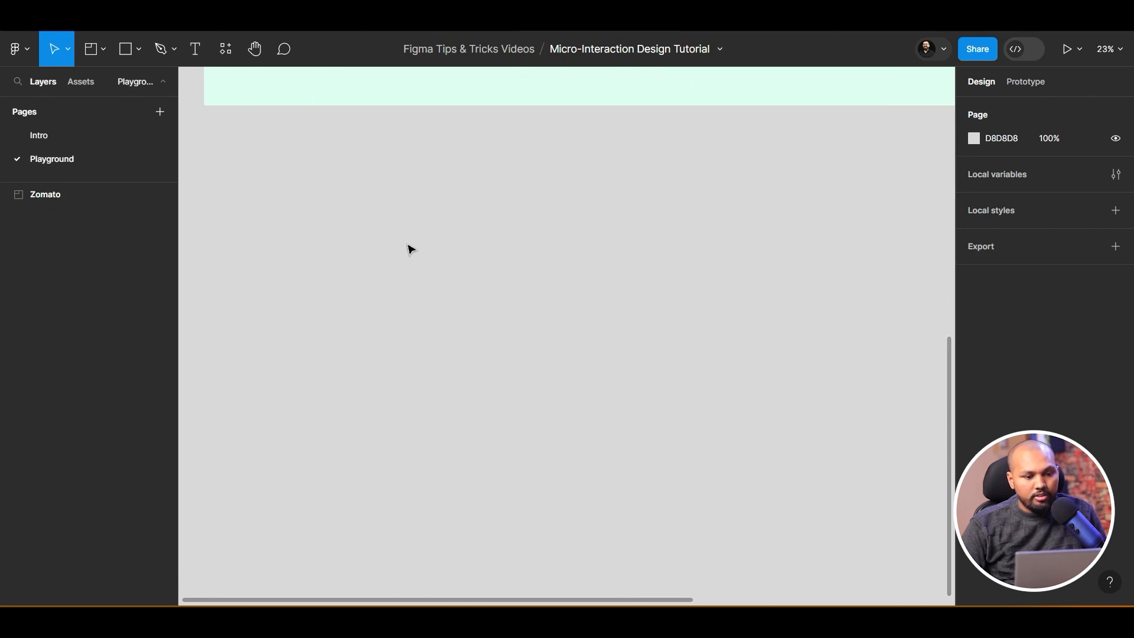
key("alt+Tab")
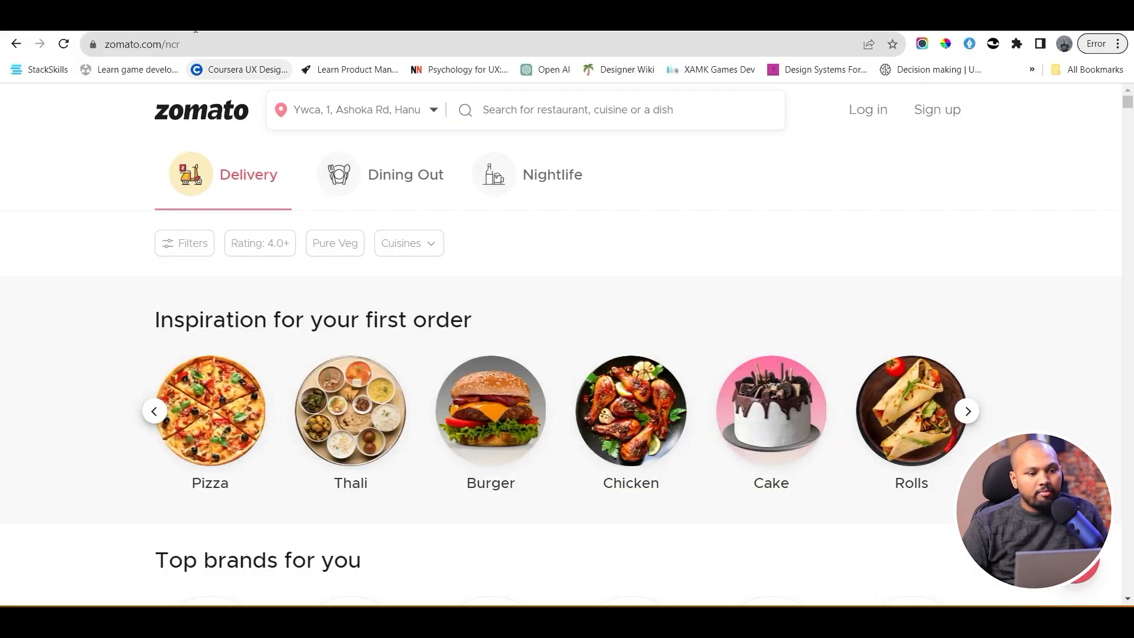
left_click(437, 18)
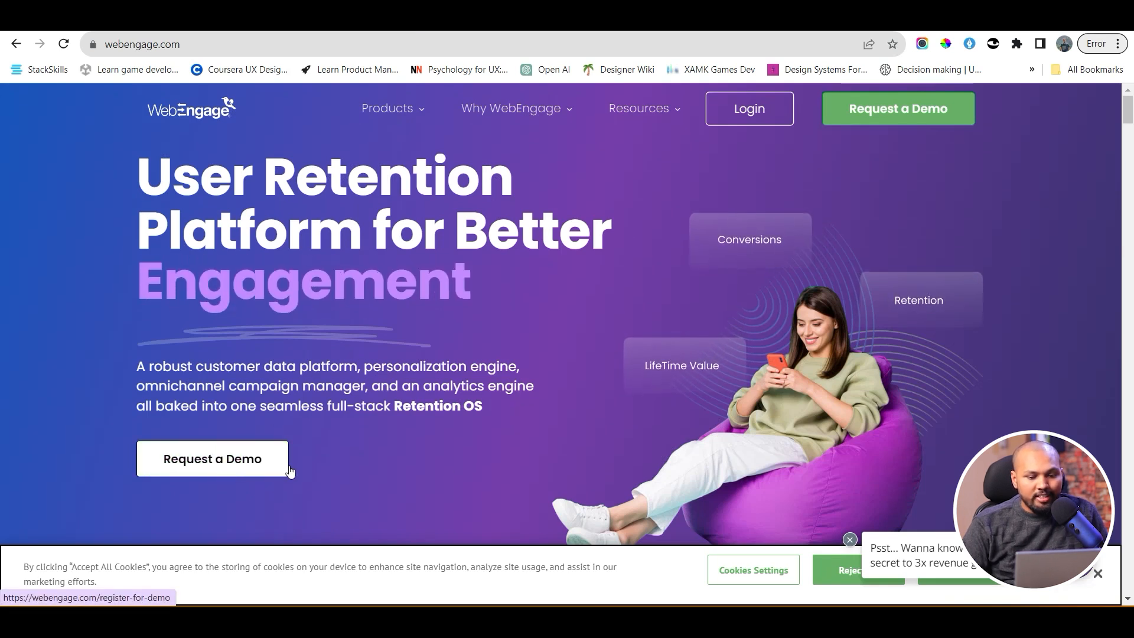
left_click(849, 539)
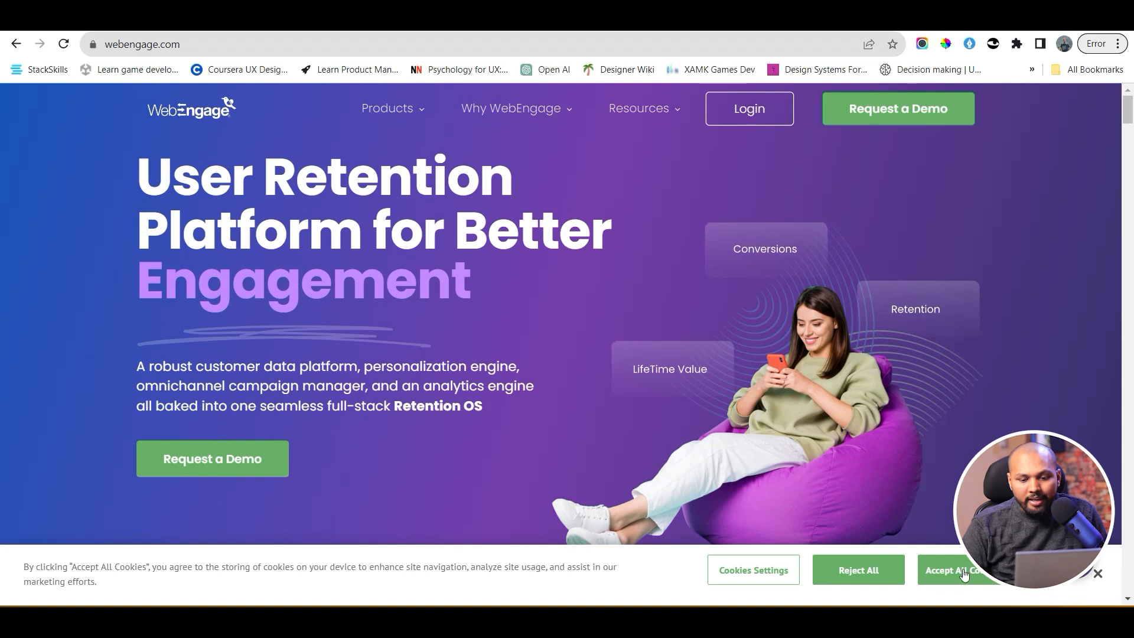
left_click(944, 569)
Examine the WebEngage home page down to the row of customer logos below the impact story
scroll(892, 437, "down", 15)
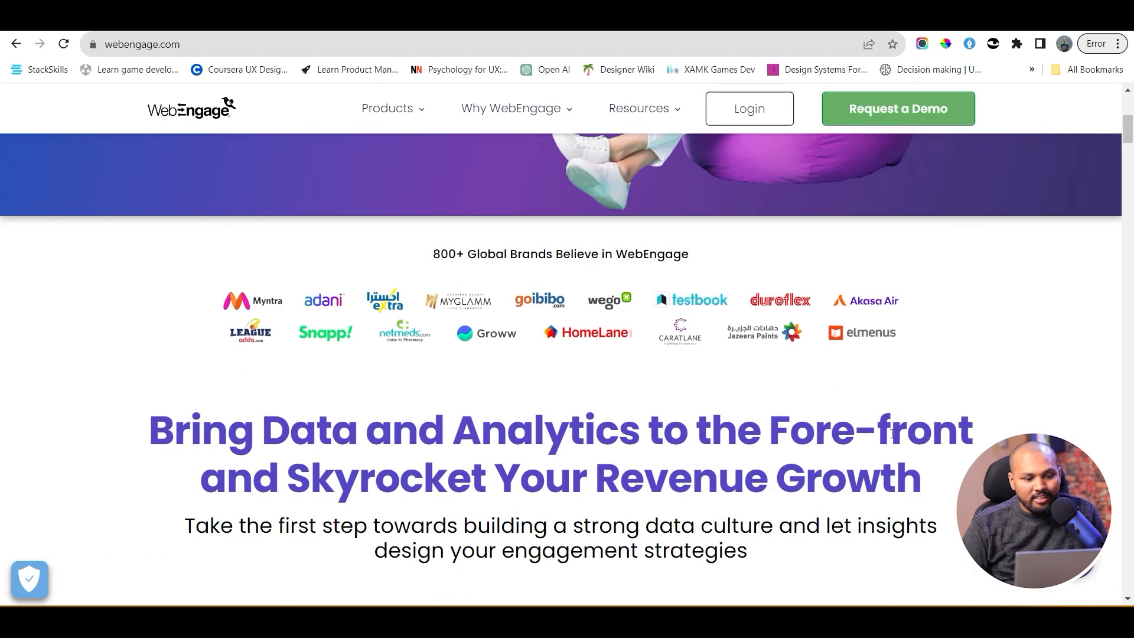
scroll(812, 407, "down", 14)
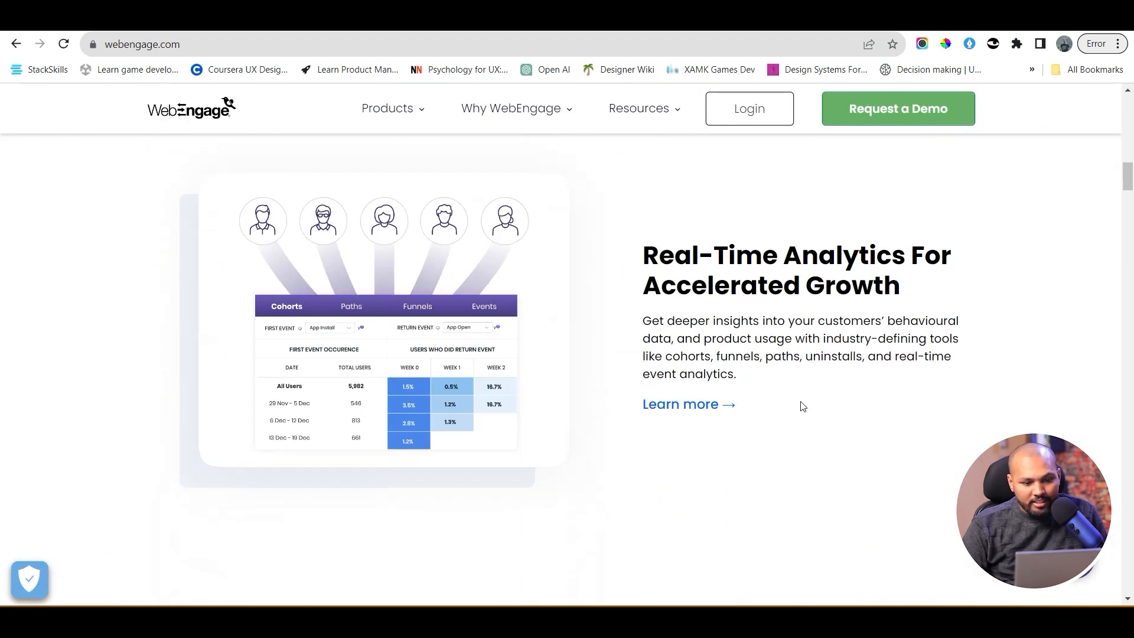
scroll(807, 403, "down", 11)
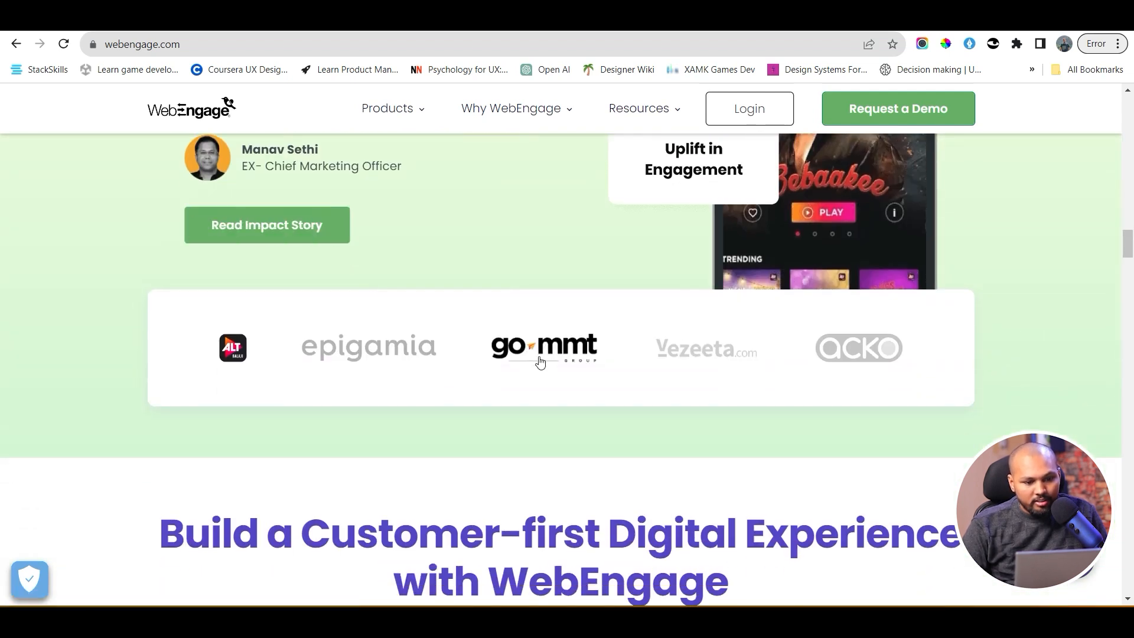
Examine the rest of the WebEngage home page, from the customer-first experience section through the award badges to the tool integrations
scroll(584, 373, "down", 15)
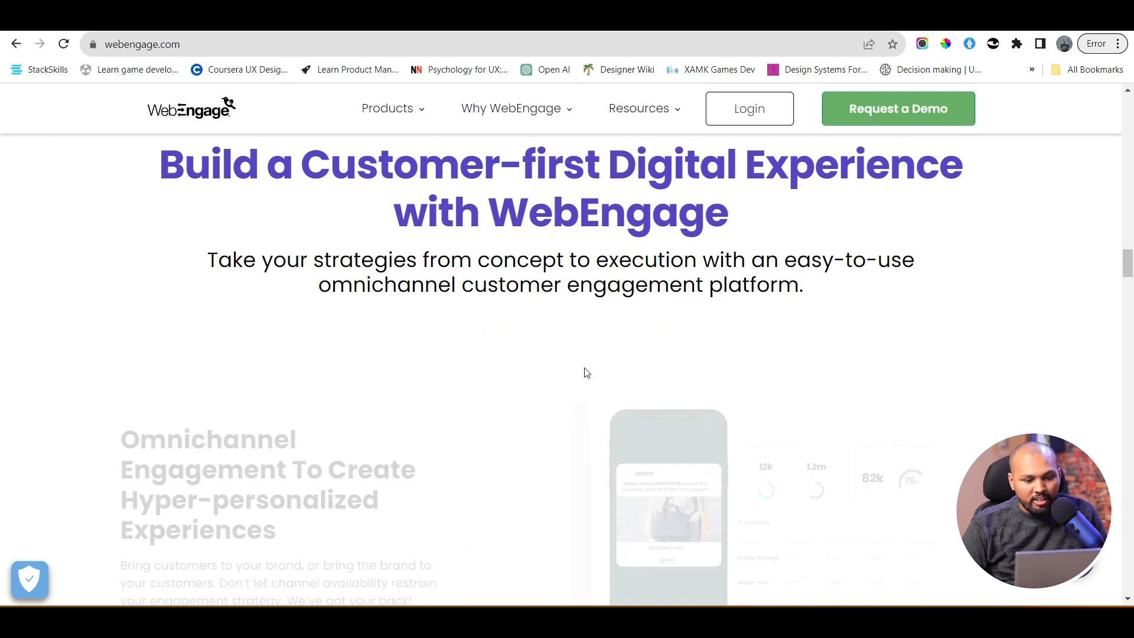
scroll(601, 369, "down", 20)
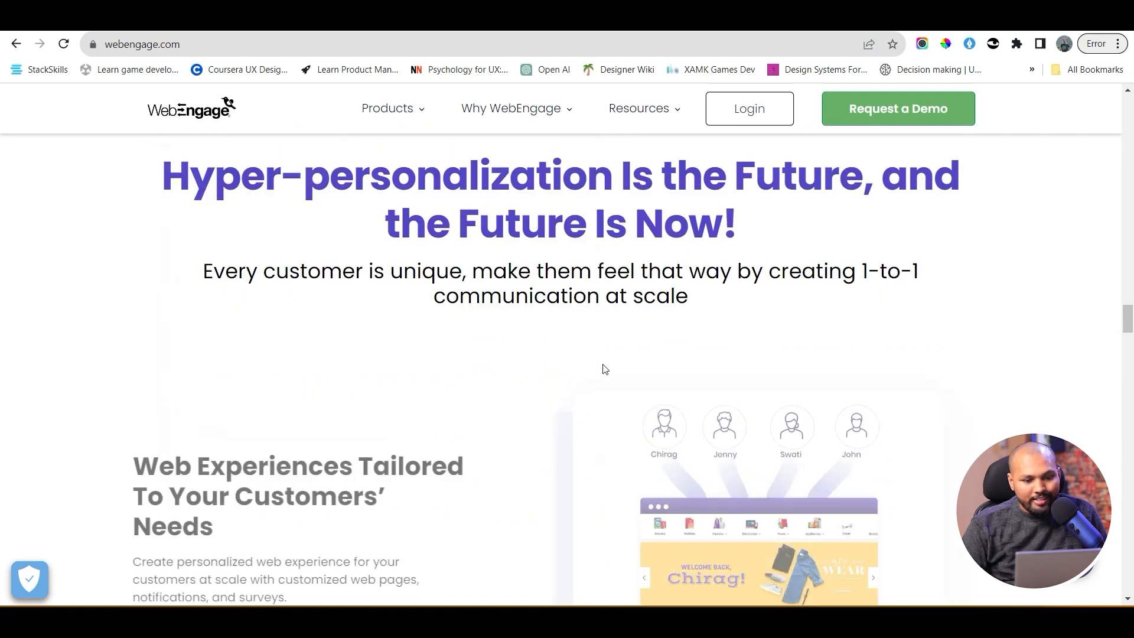
scroll(604, 365, "up", 6)
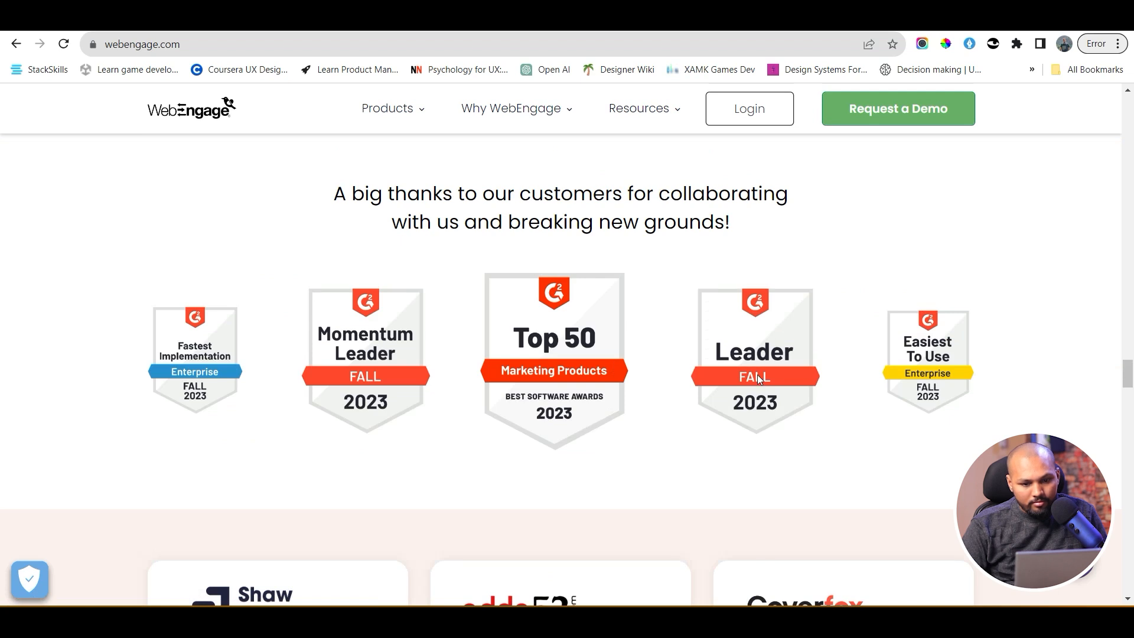
scroll(762, 389, "down", 20)
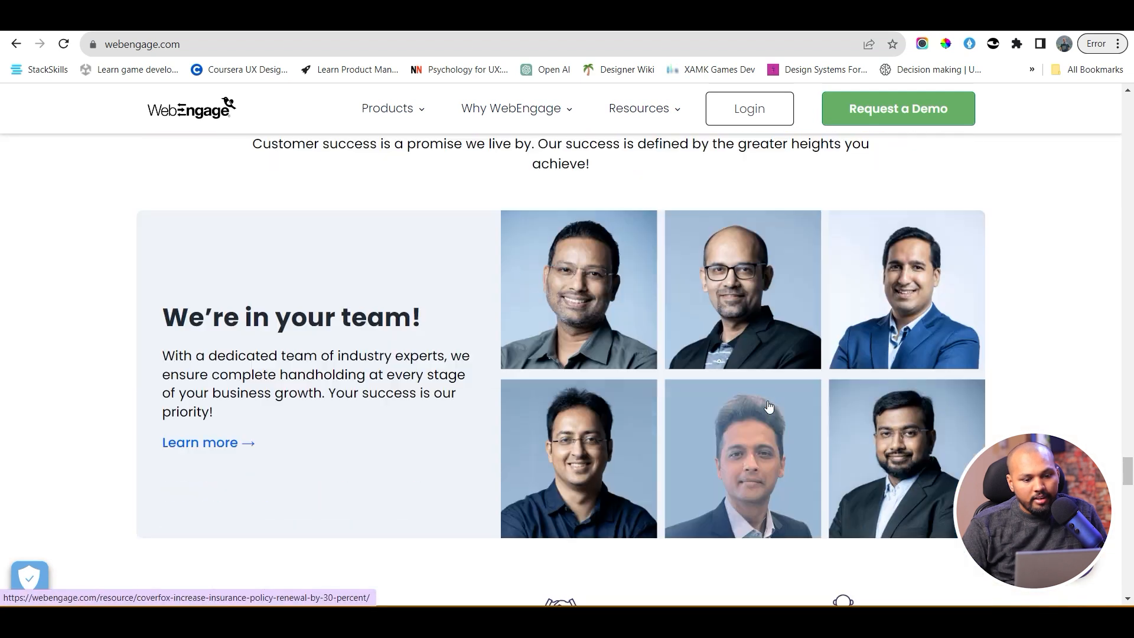
scroll(767, 407, "down", 20)
scroll(770, 408, "down", 5)
scroll(771, 408, "up", 15)
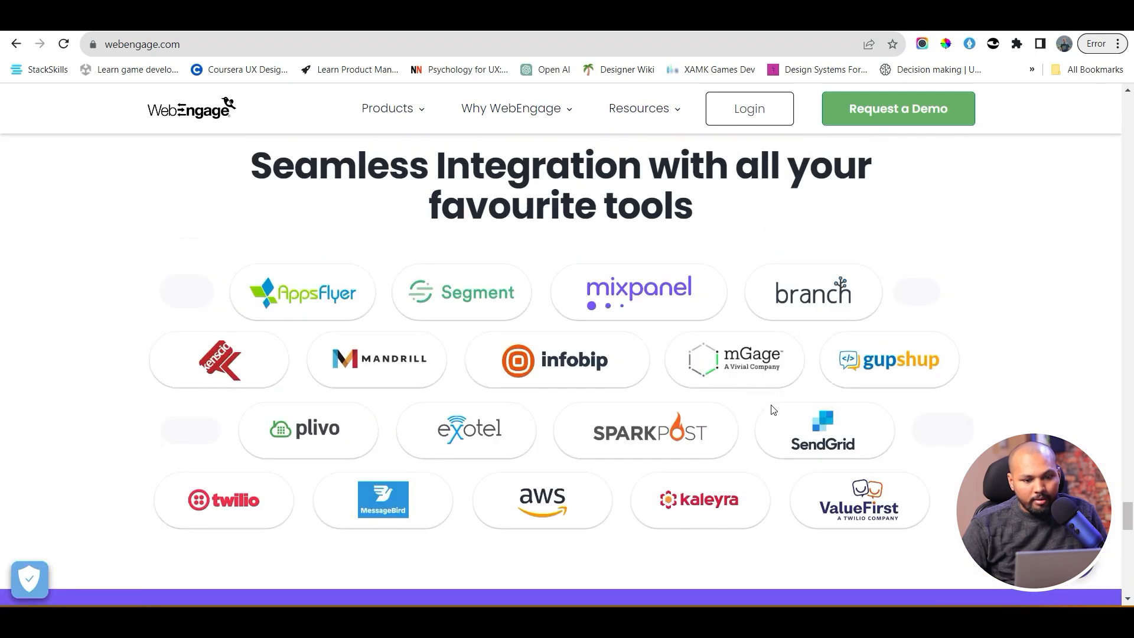
scroll(774, 411, "up", 5)
scroll(780, 417, "up", 15)
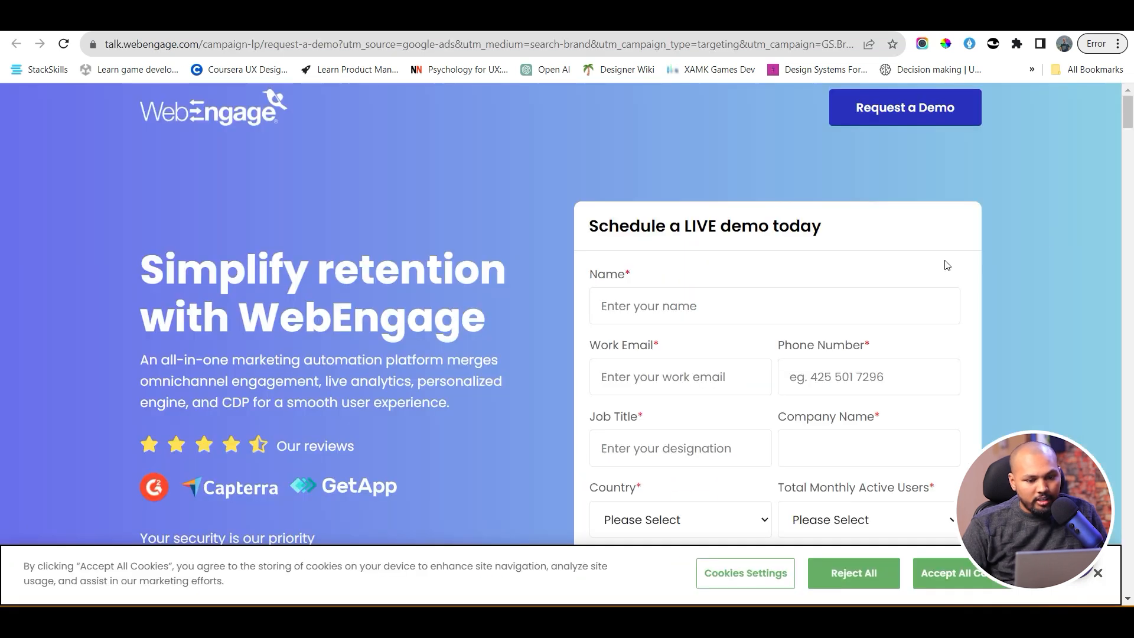
Copy the yellow "Easiest To Use" Enterprise badge from the WebEngage Request-a-Demo page and paste it below the Zomato section in Figma
left_click_drag(1127, 121, 1122, 574)
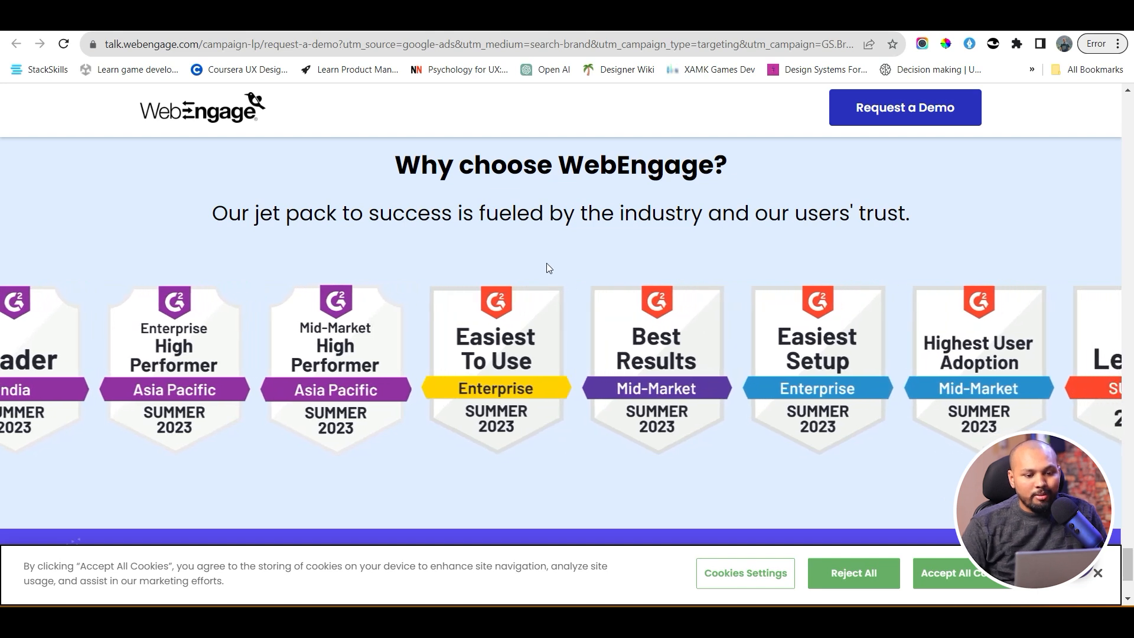
right_click(484, 325)
left_click(559, 373)
key("alt+Tab")
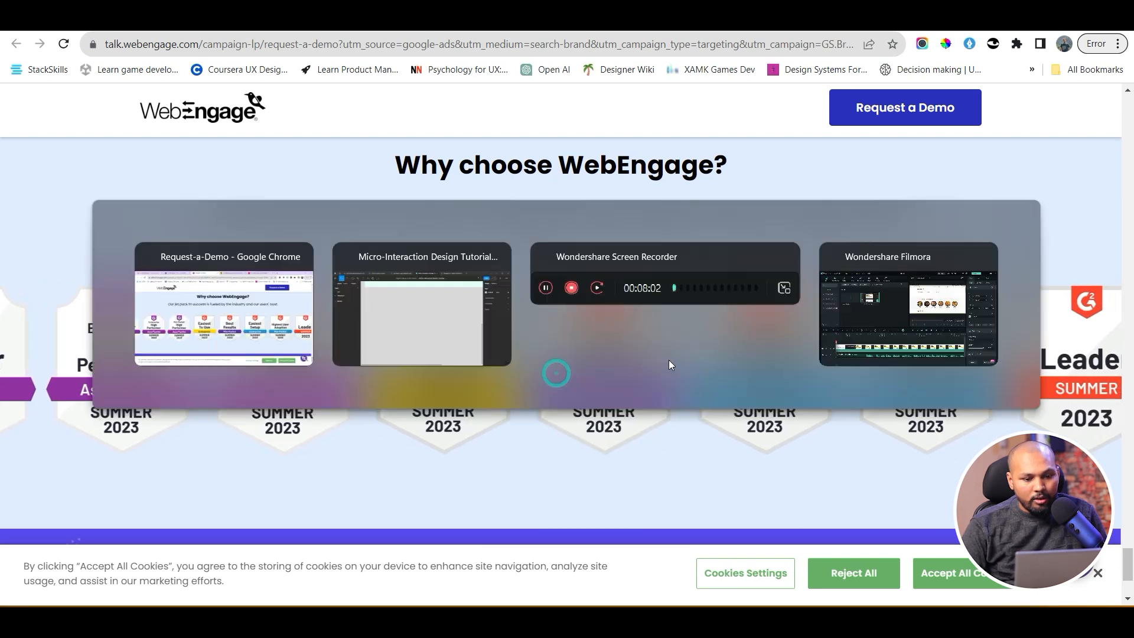
right_click(304, 230)
left_click(372, 247)
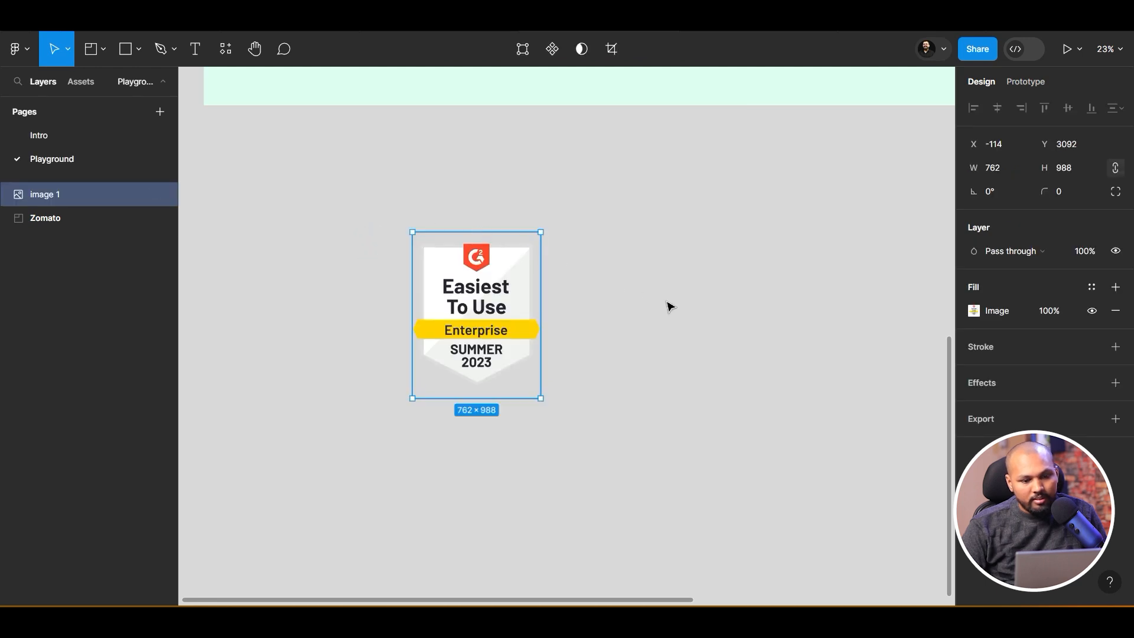
Switch back to the browser and review the WebEngage home page's impact story carousel and data and analytics section
key("alt+Tab")
scroll(666, 300, "up", 15)
scroll(667, 301, "up", 15)
left_click(460, 18)
scroll(764, 358, "up", 2)
scroll(764, 357, "up", 15)
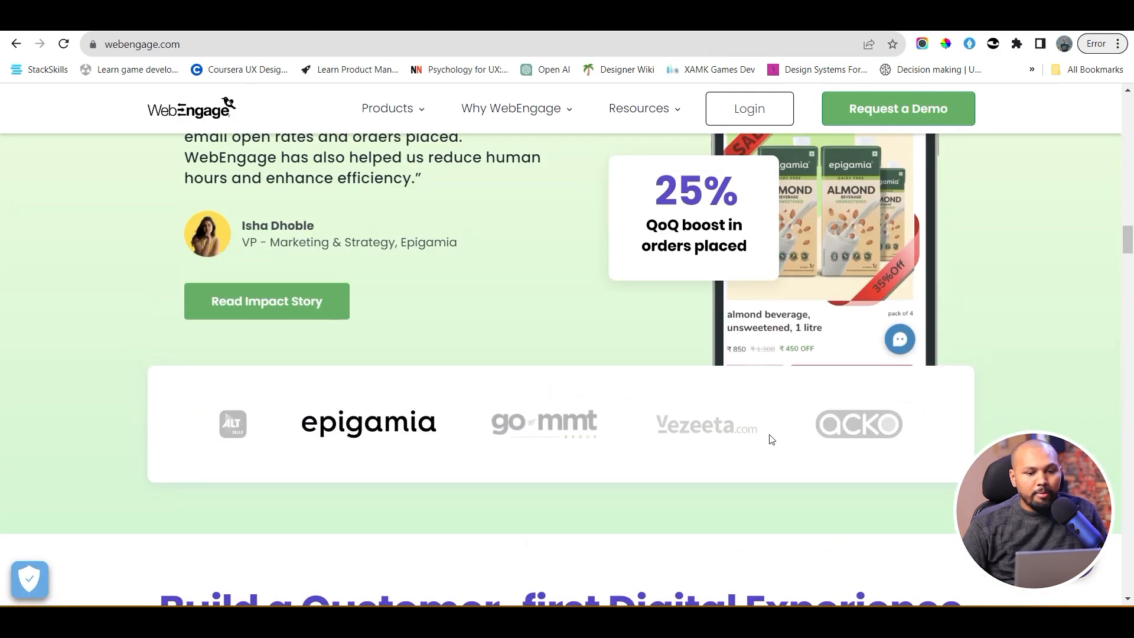
scroll(625, 239, "up", 10)
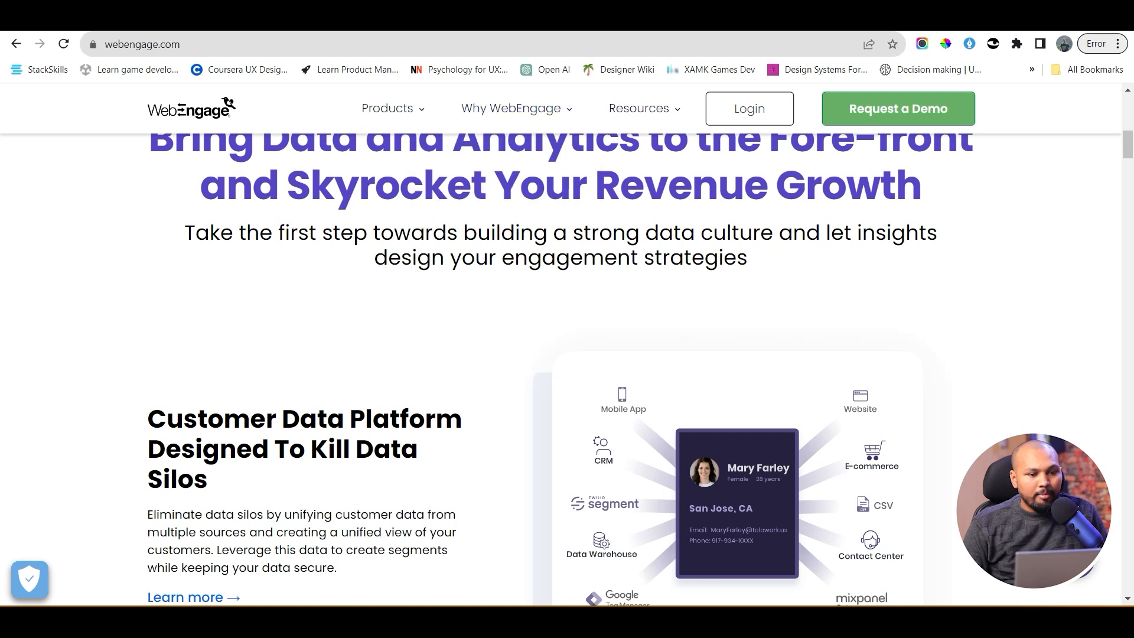
Review the Request-a-Demo page's sections and headline area, and return to the home page for comparison
left_click(354, 18)
scroll(557, 256, "up", 15)
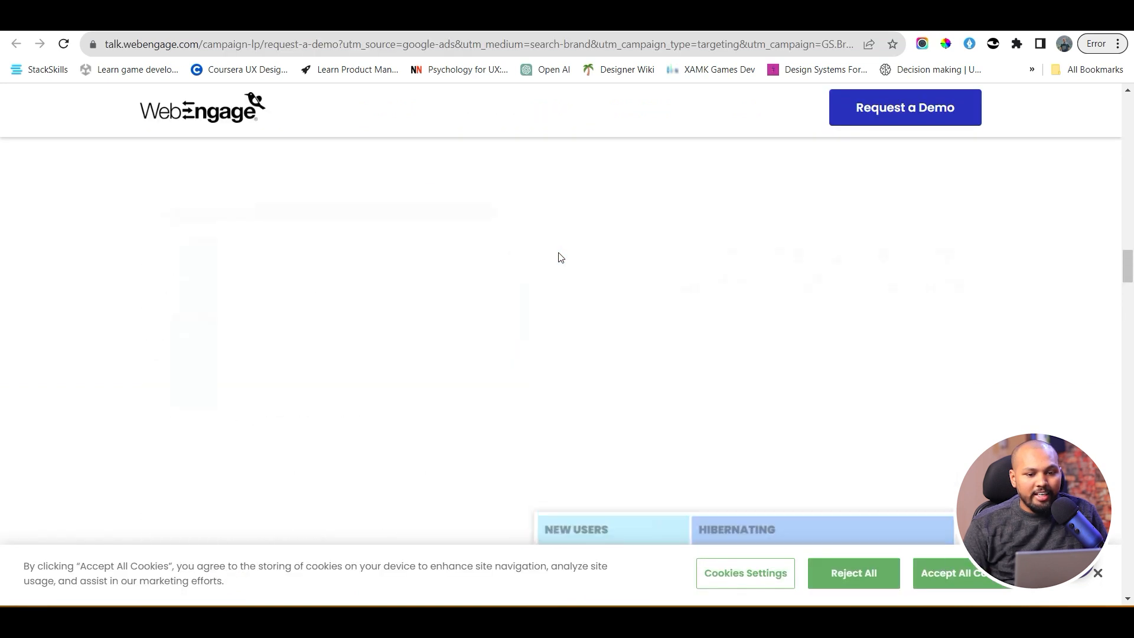
scroll(559, 254, "up", 4)
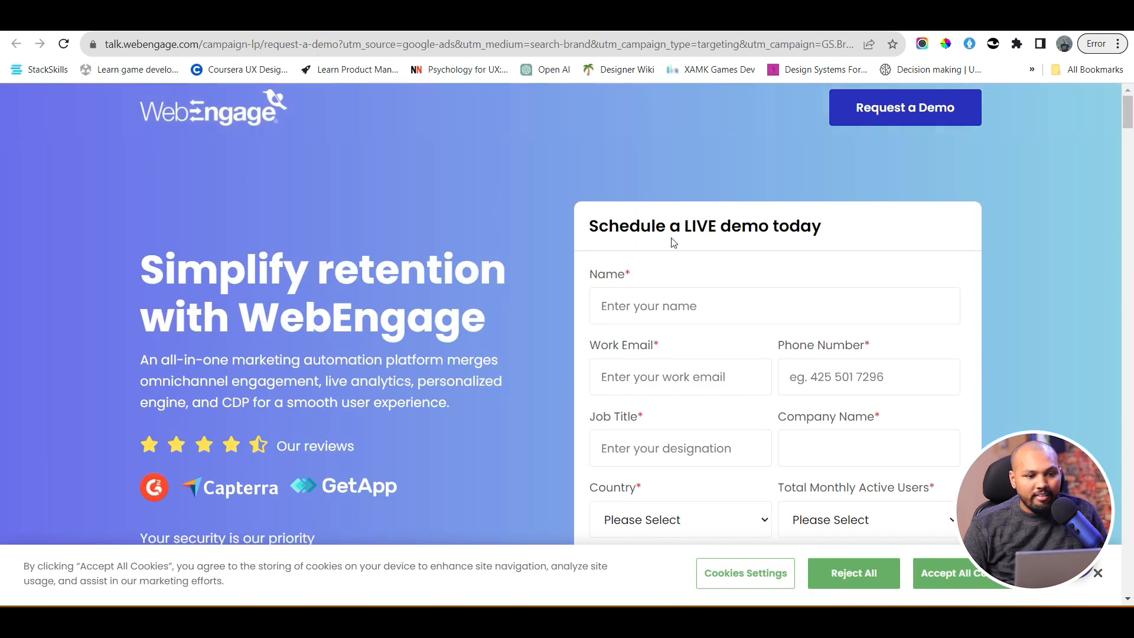
scroll(638, 195, "down", 4)
scroll(658, 277, "up", 4)
scroll(657, 276, "up", 1)
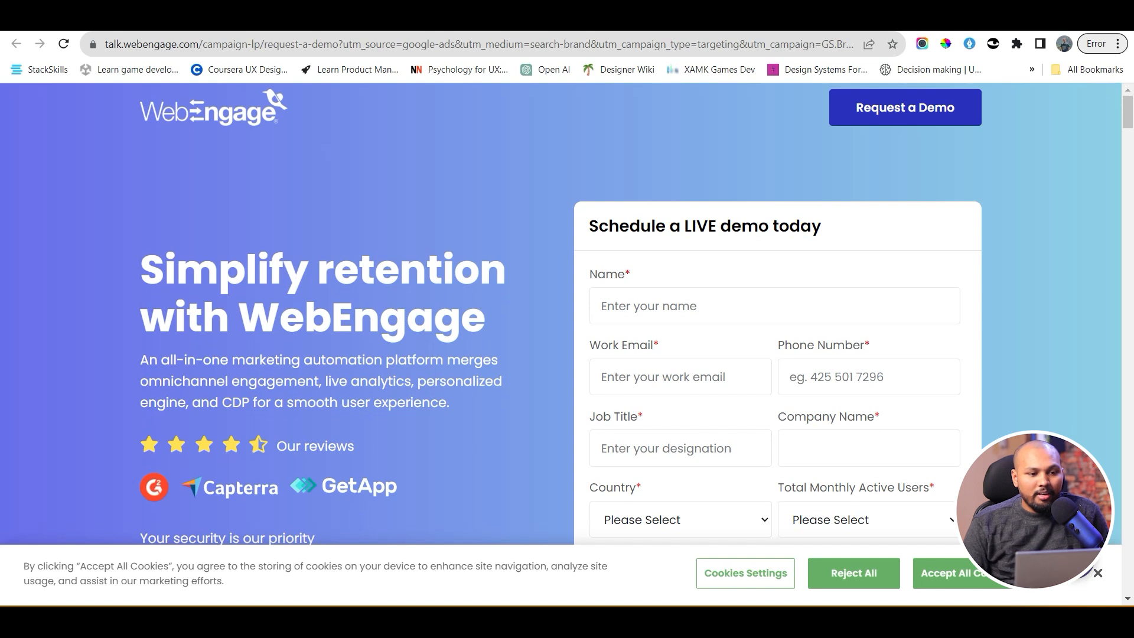
key("ctrl+Tab")
scroll(543, 250, "up", 12)
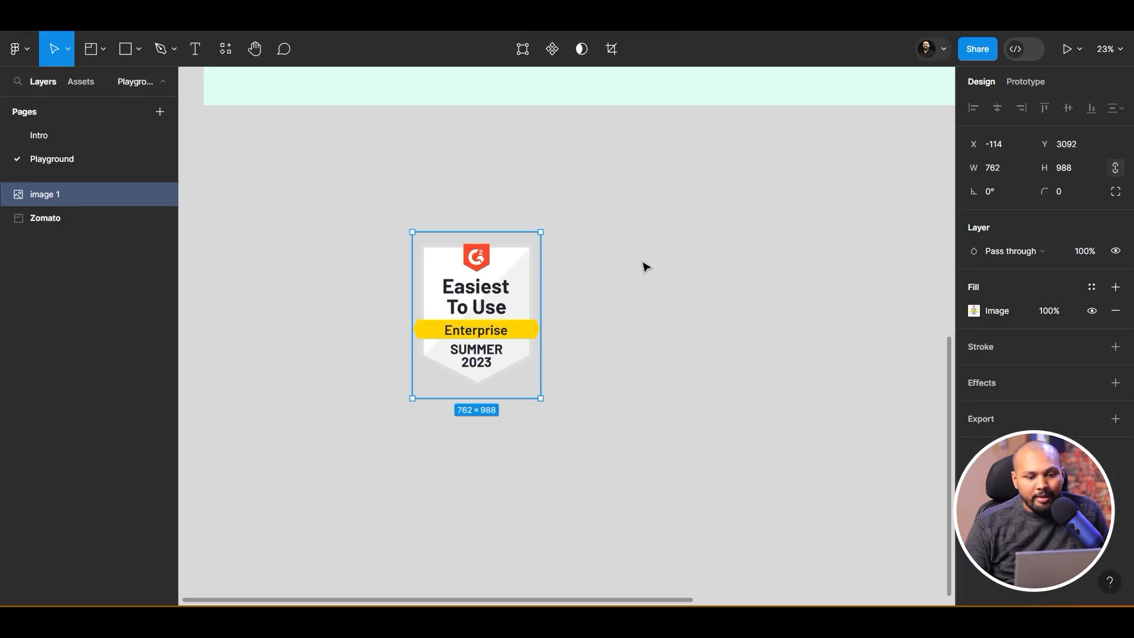
Switch to Figma and add a text layer reading "Lifetime Value" beside the pasted badge
scroll(645, 263, "down", 3)
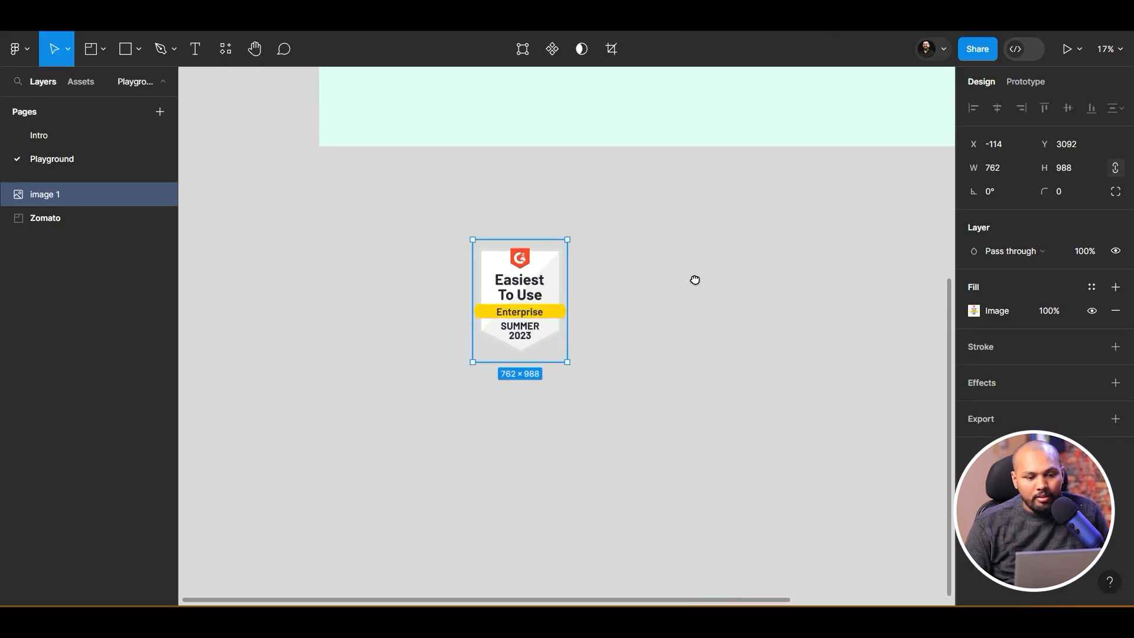
left_click_drag(695, 279, 479, 274)
left_click(193, 52)
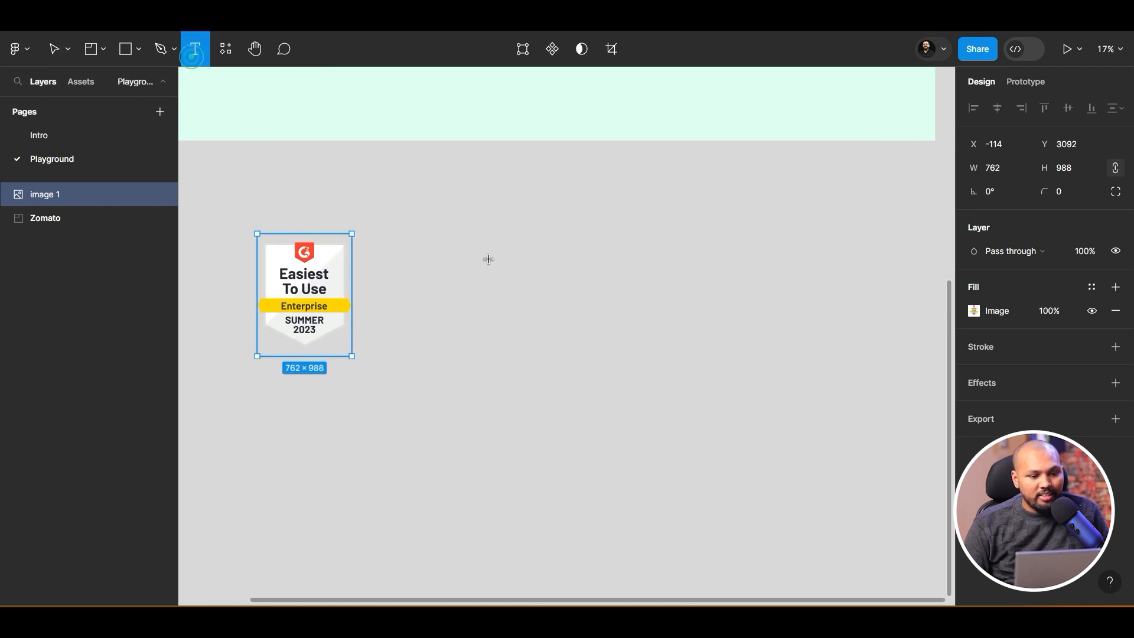
left_click(488, 259)
type("L")
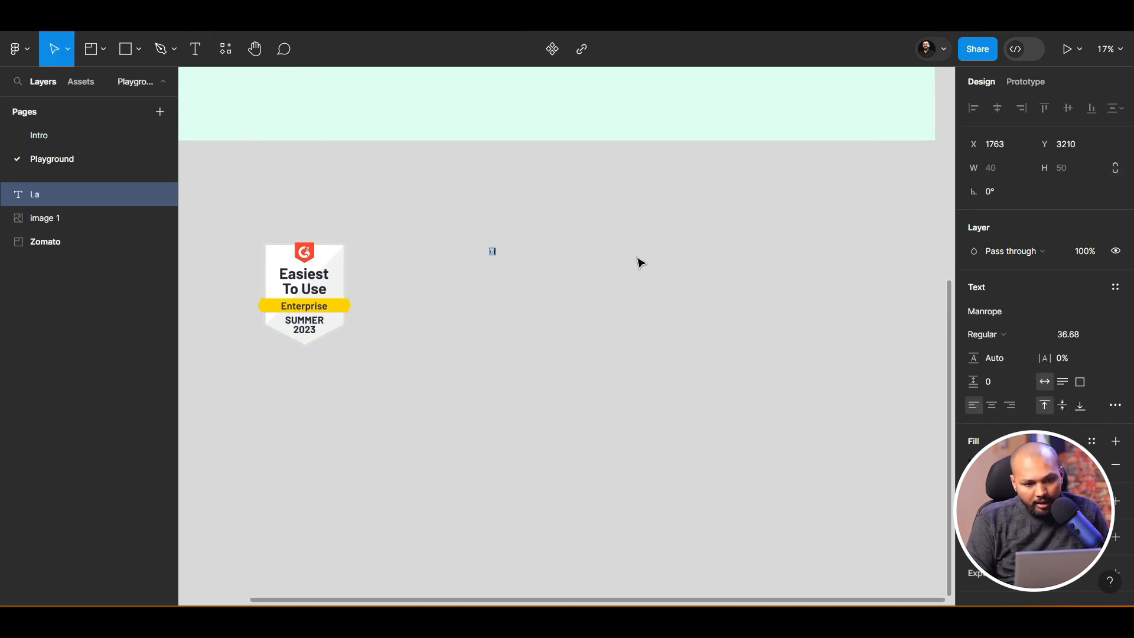
type("ife")
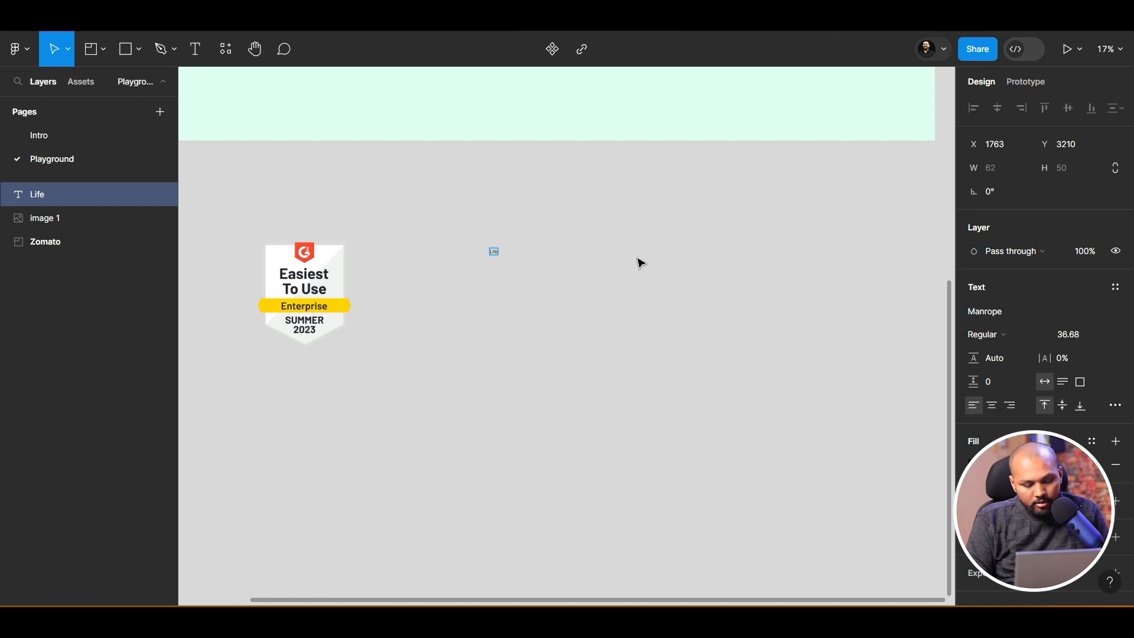
type("time Value")
left_click(519, 286)
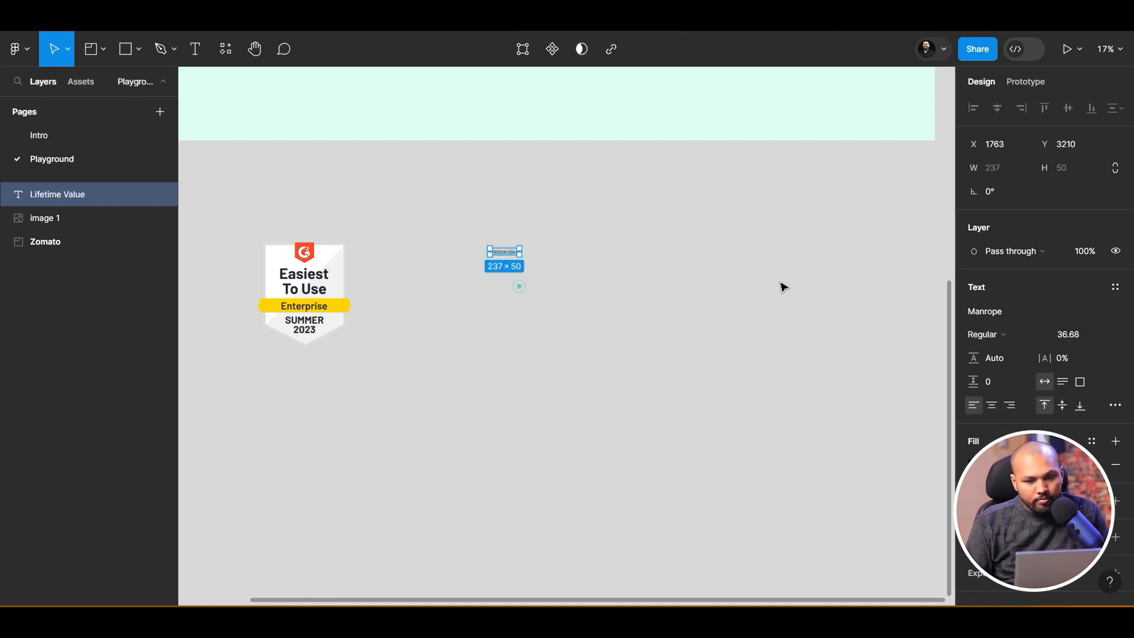
Set the "Lifetime Value" text to font size 96 and ExtraBold weight
left_click(1103, 335)
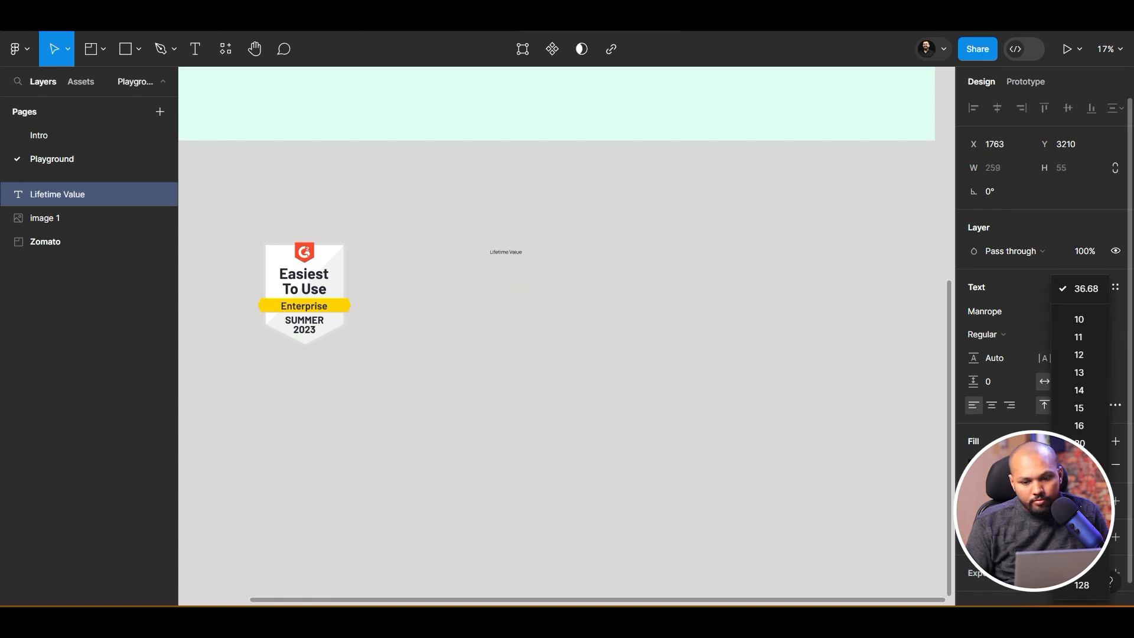
key("Return")
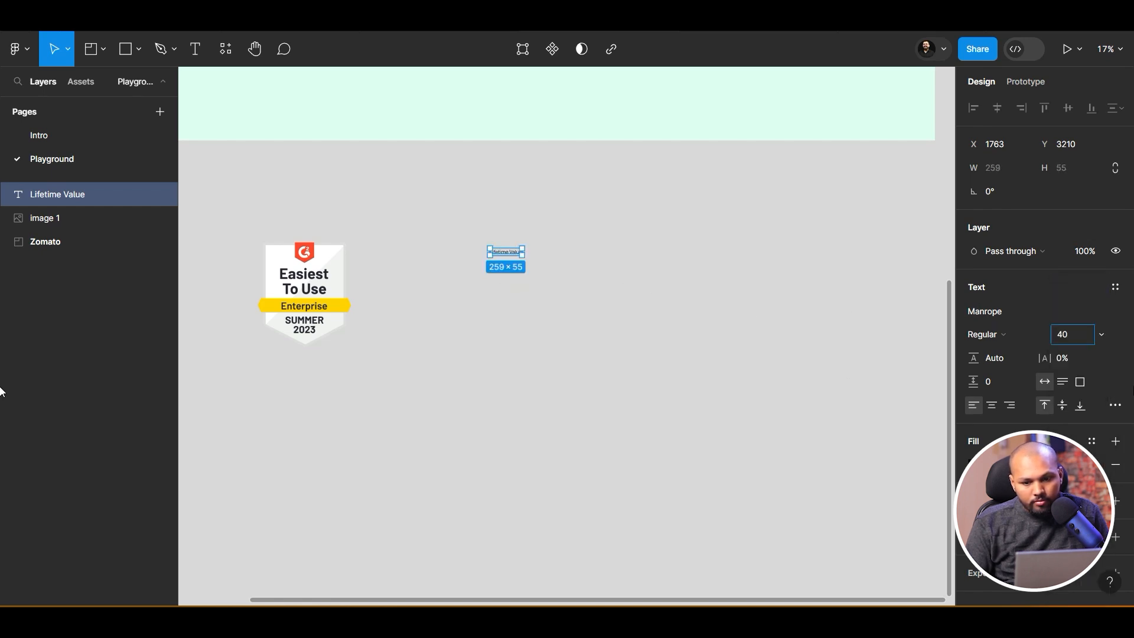
left_click(1102, 335)
left_click(1094, 400)
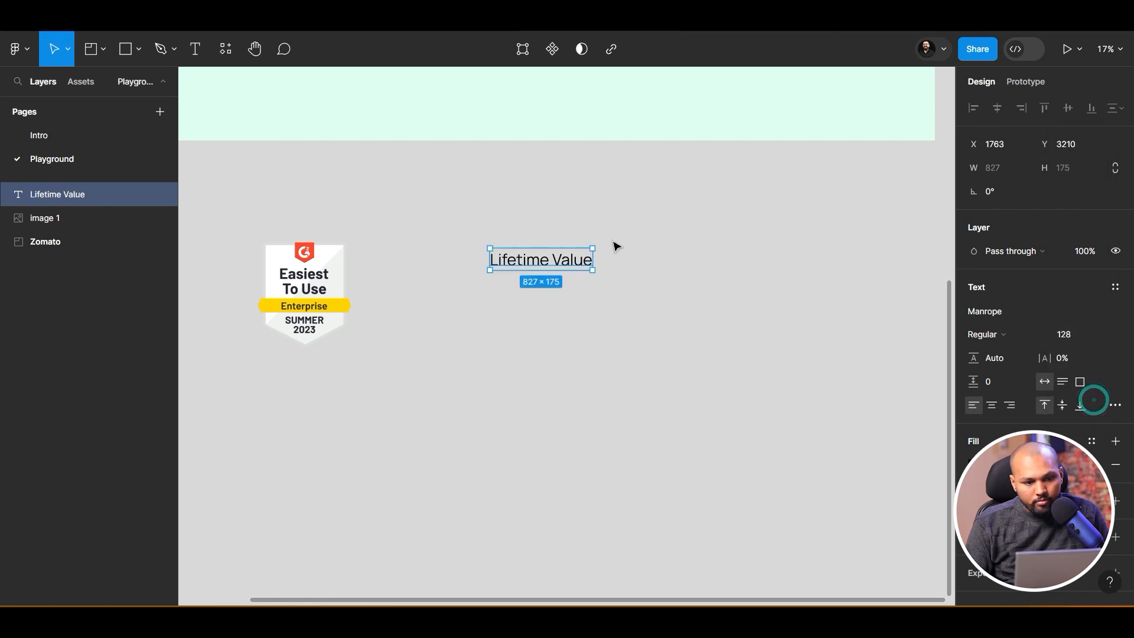
scroll(612, 245, "up", 5)
left_click(1102, 335)
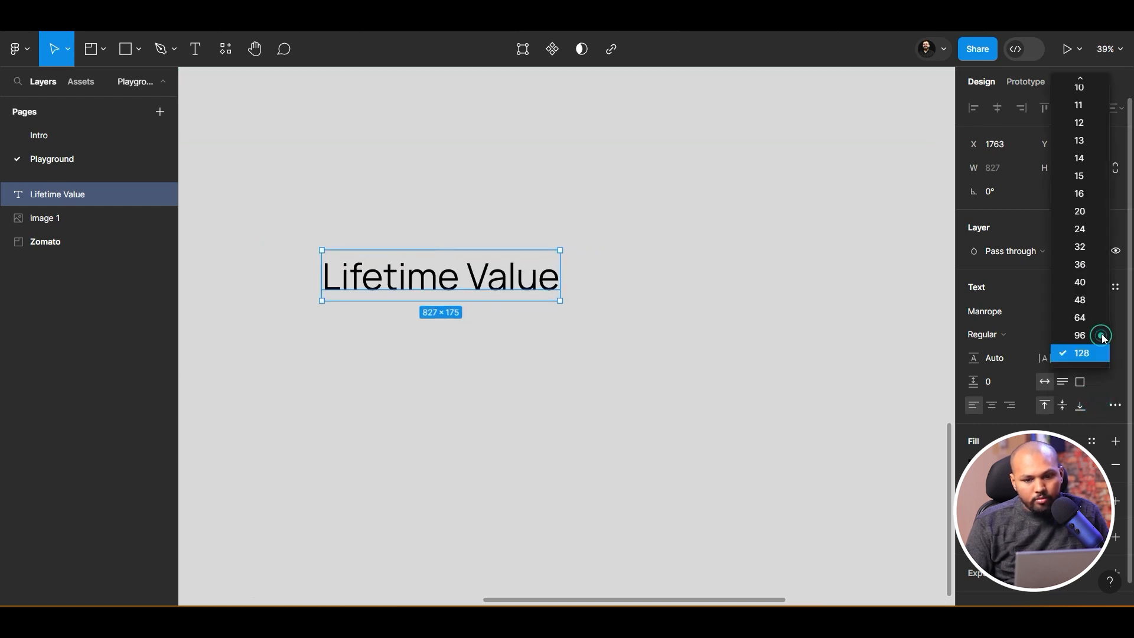
left_click(1097, 332)
left_click(997, 338)
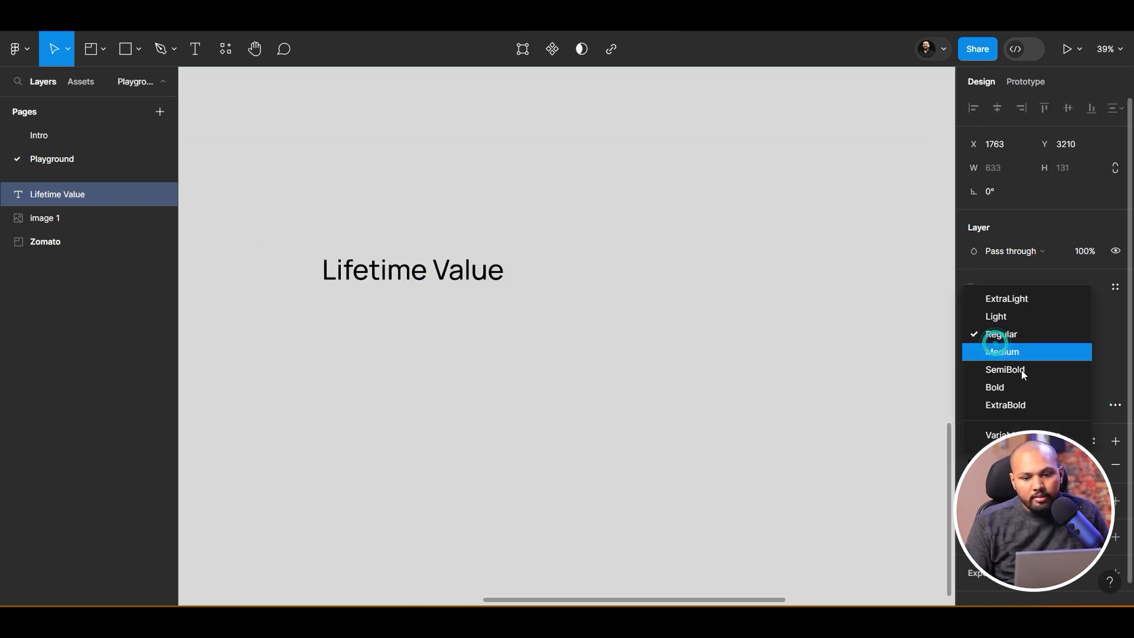
left_click(1004, 405)
left_click(514, 379)
Duplicate the "Lifetime Value" text directly below itself and change the copy to "Engagement"
left_click_drag(420, 269, 435, 324)
double_click(433, 325)
type("E")
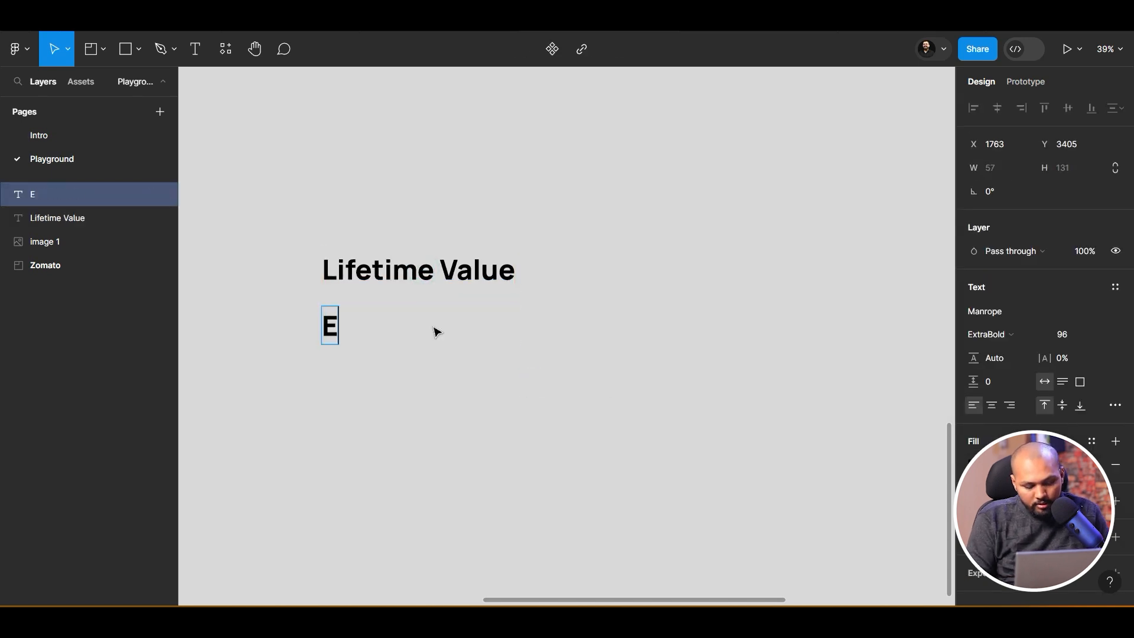
type("ngage")
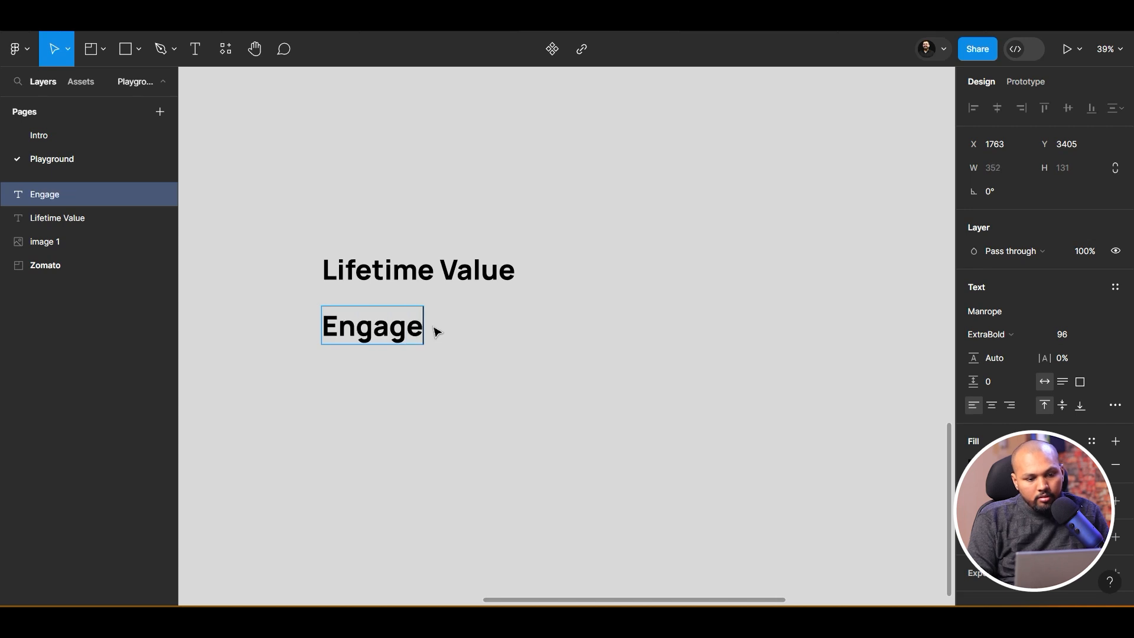
type("ment")
left_click(472, 352)
Duplicate the "Engagement" text directly below itself and change the copy to "Conversions"
left_click_drag(457, 326, 461, 386)
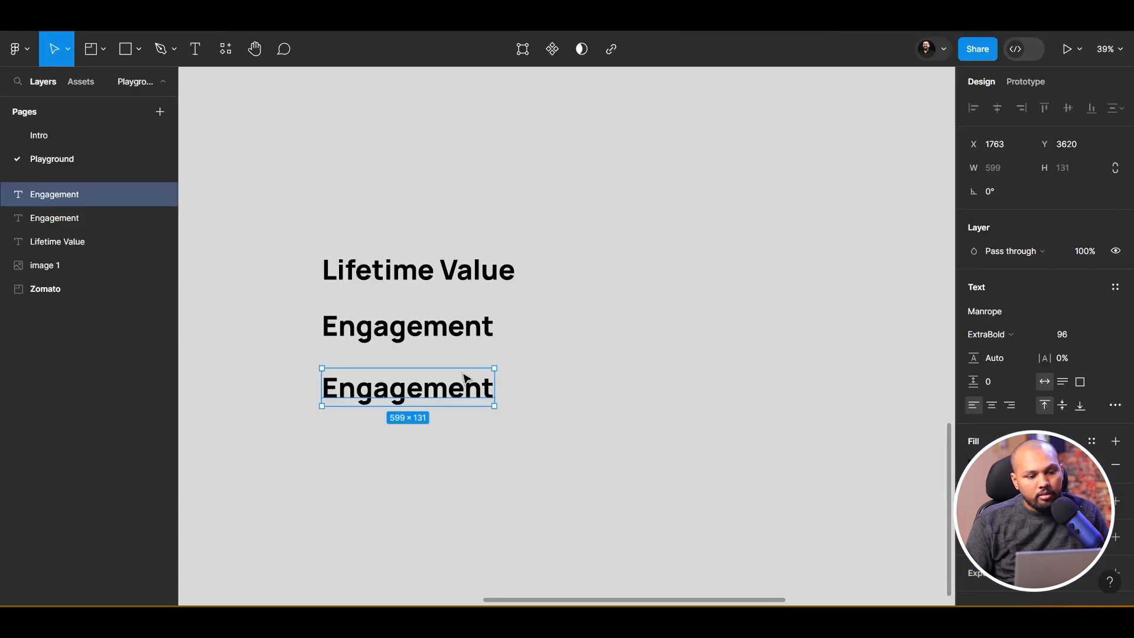
double_click(454, 386)
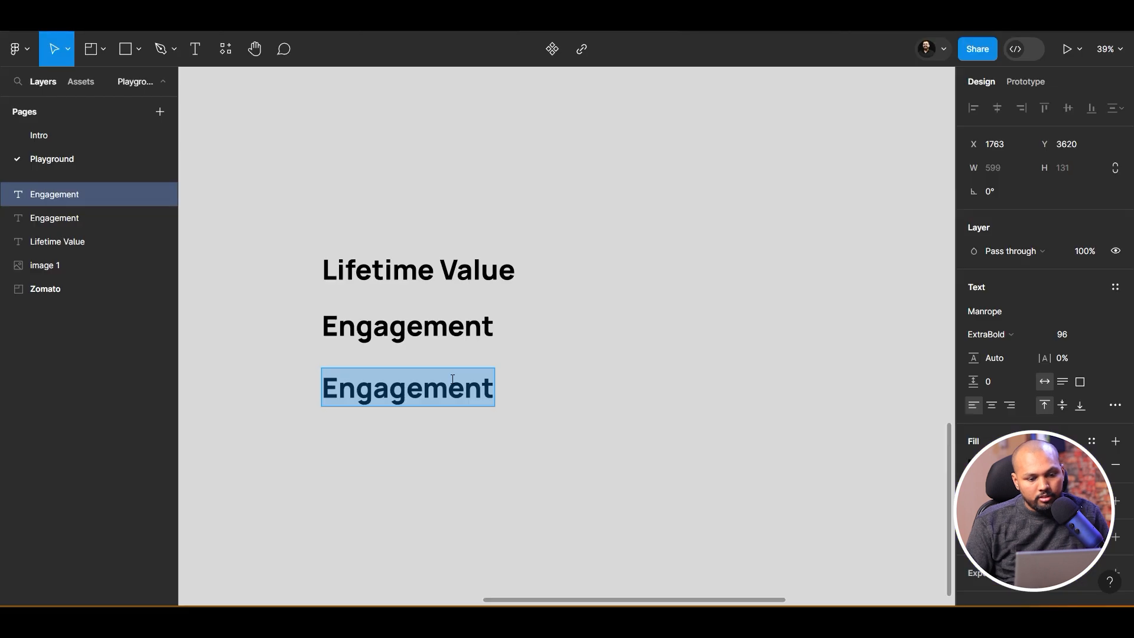
type("Conversa")
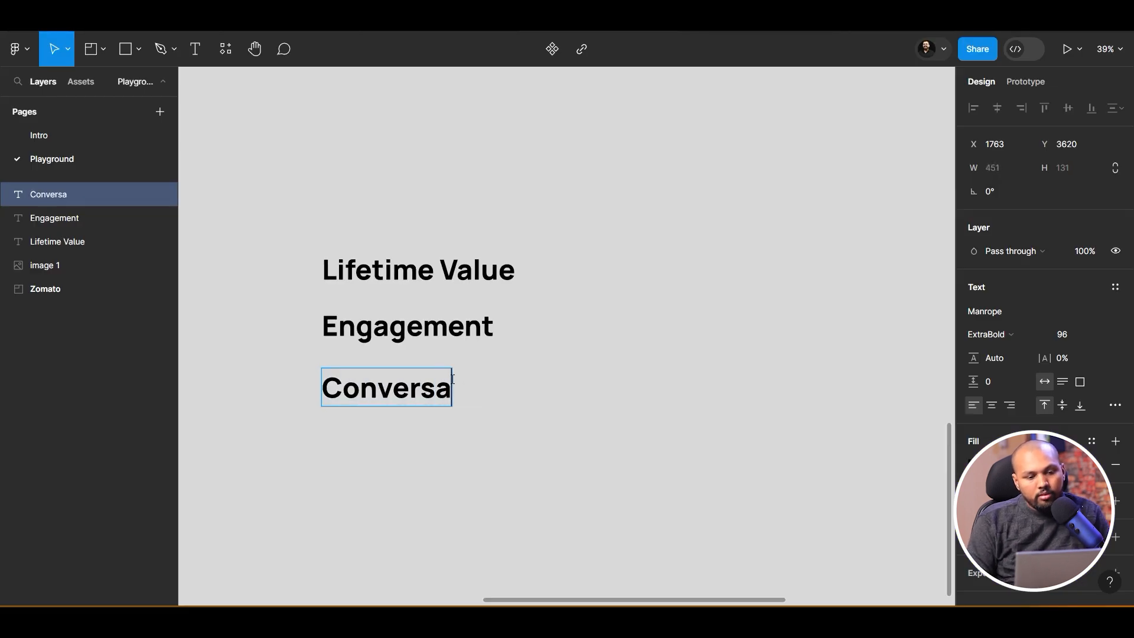
key("BackSpace")
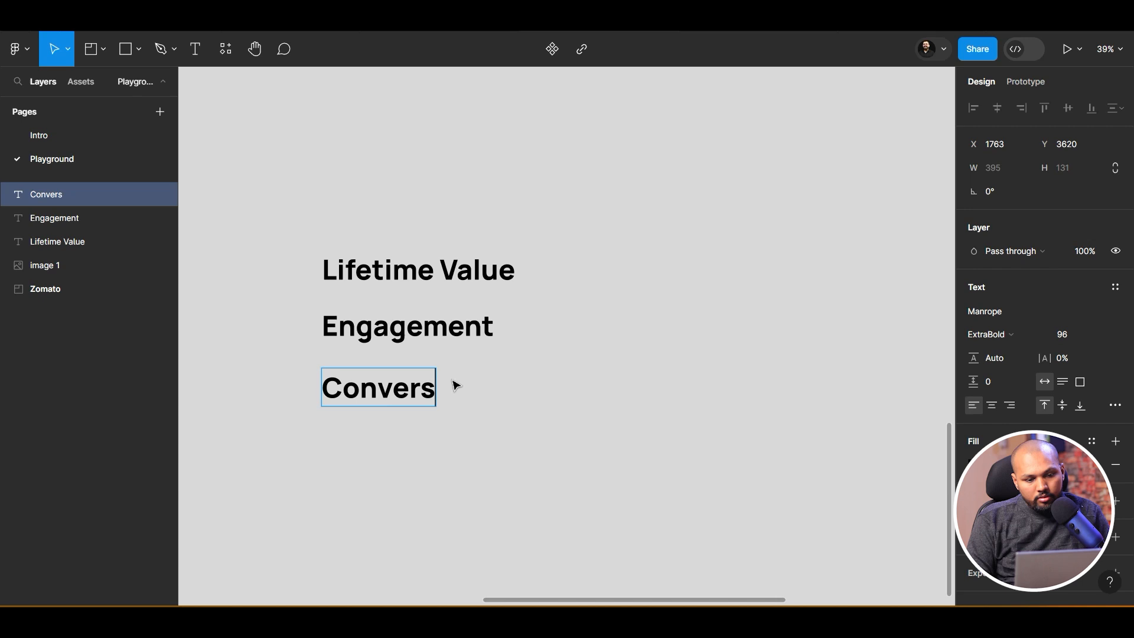
key("BackSpace")
type("topms")
key("BackSpace")
key("BackSpace")
key("BackSpace")
key("BackSpace")
key("BackSpace")
key("BackSpace")
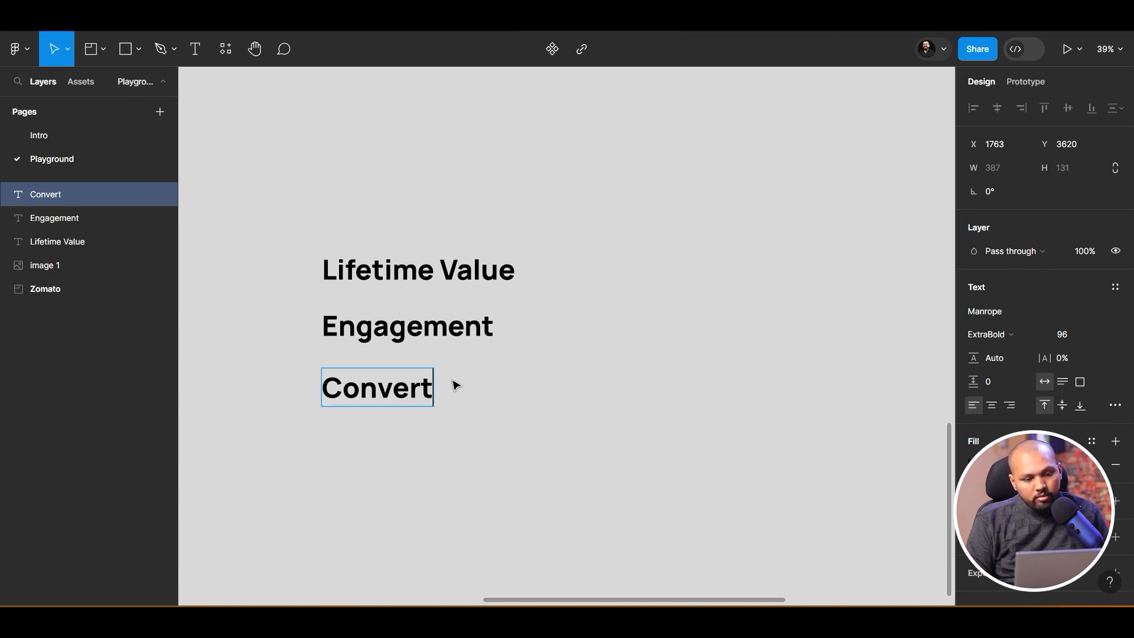
type("rsions")
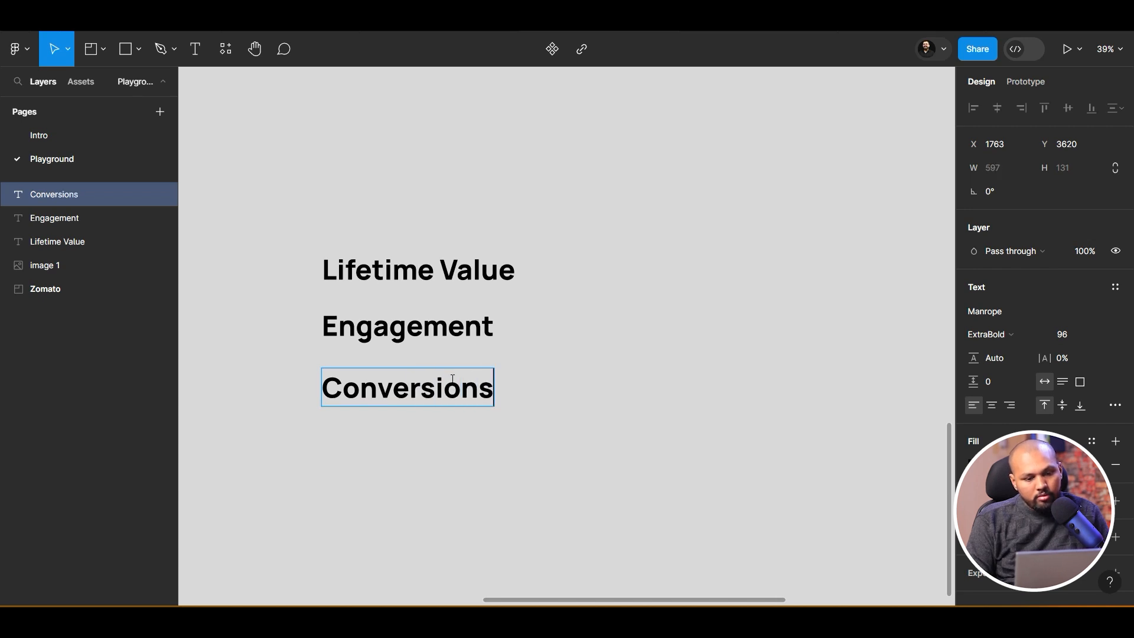
left_click(596, 335)
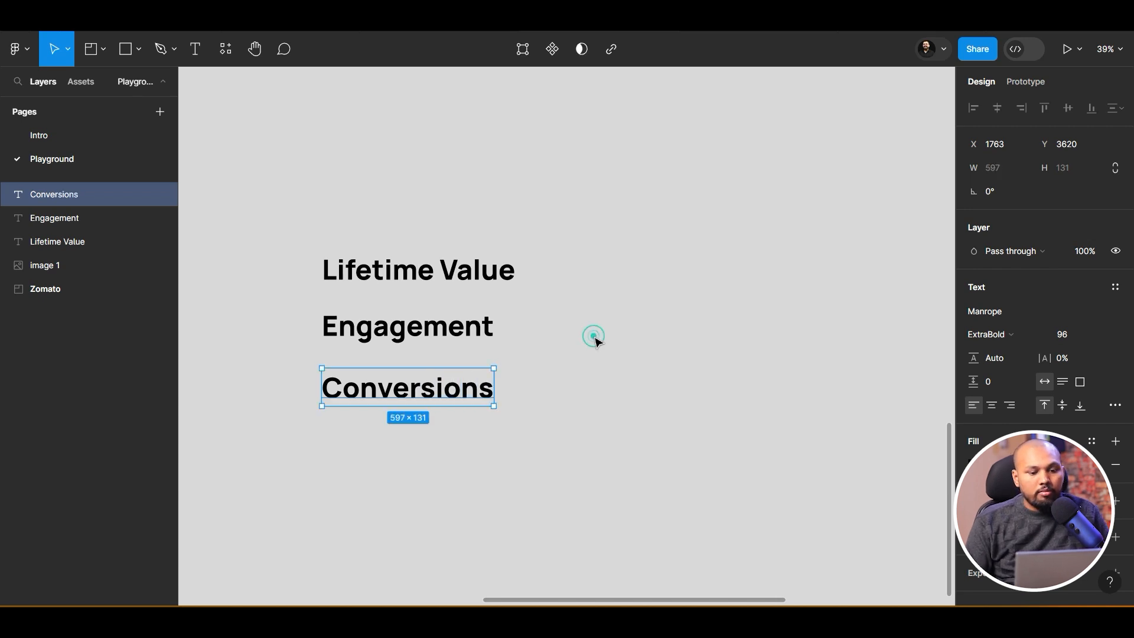
Distribute the "Lifetime Value", "Engagement" and "Conversions" text layers evenly with a vertical spacing of 32
left_click_drag(450, 385, 450, 379)
left_click(430, 323, "shift")
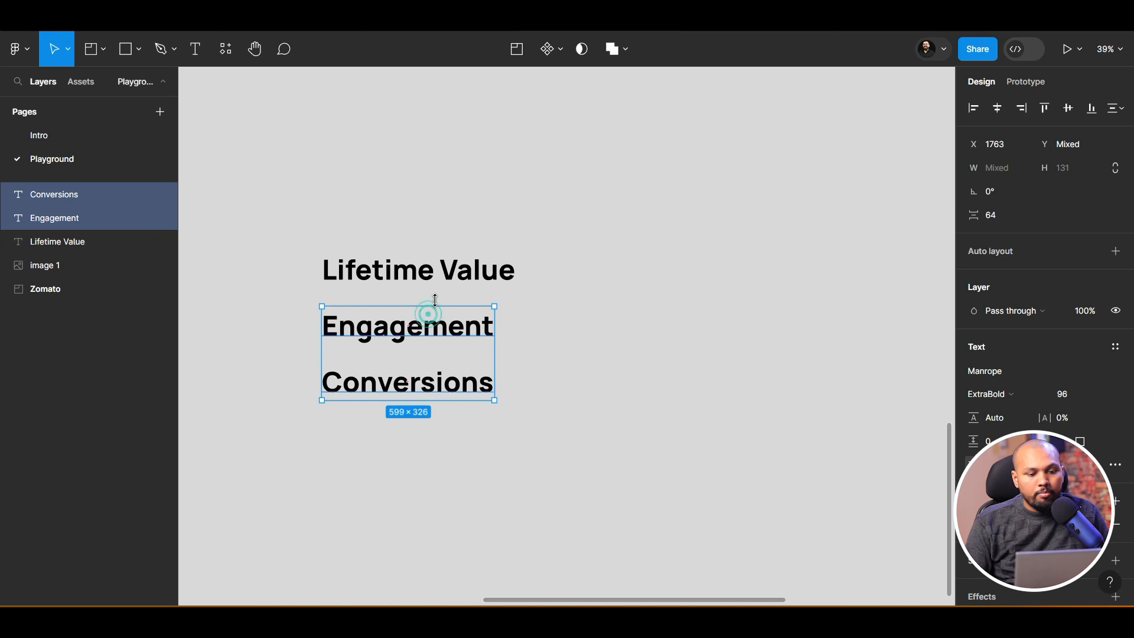
left_click(458, 260, "shift")
left_click(1116, 109)
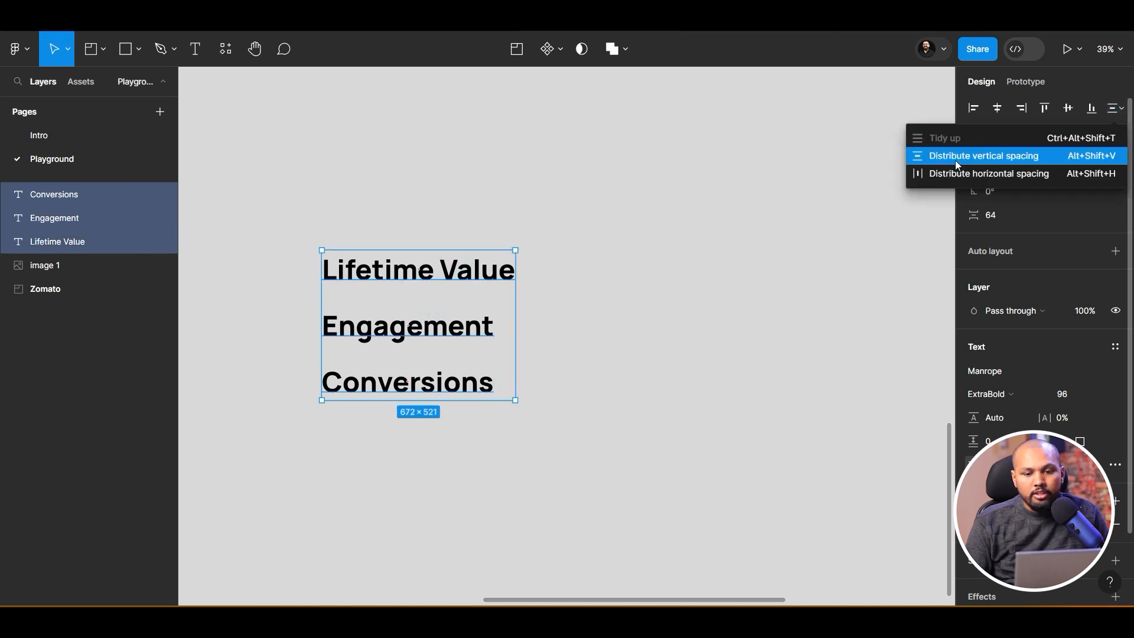
left_click(955, 159)
left_click(1007, 217)
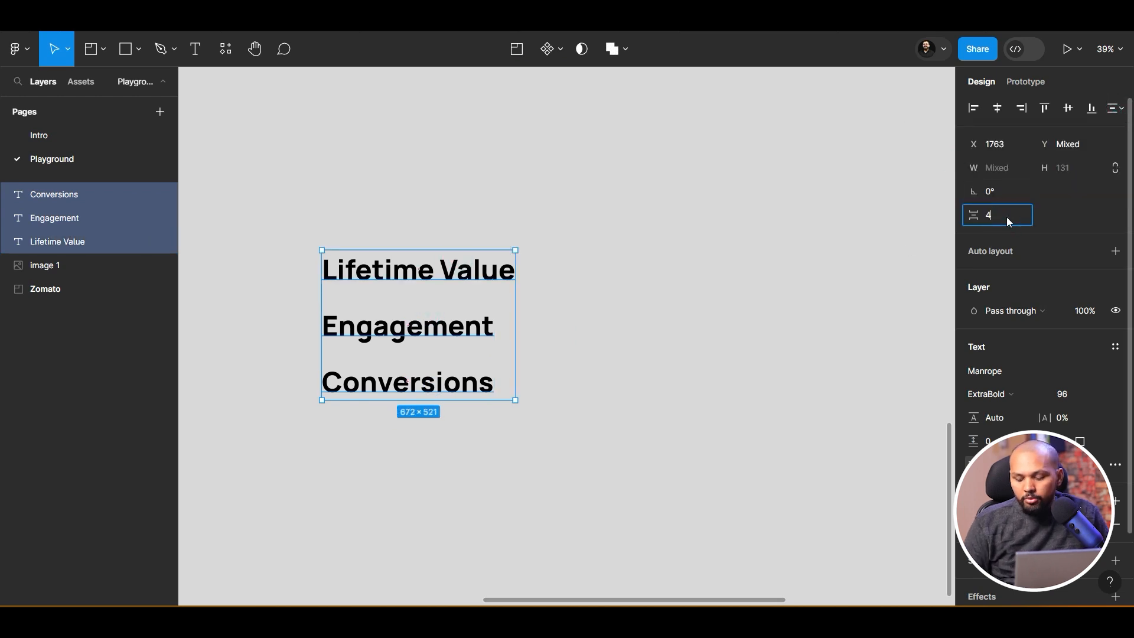
type("32")
key("Return")
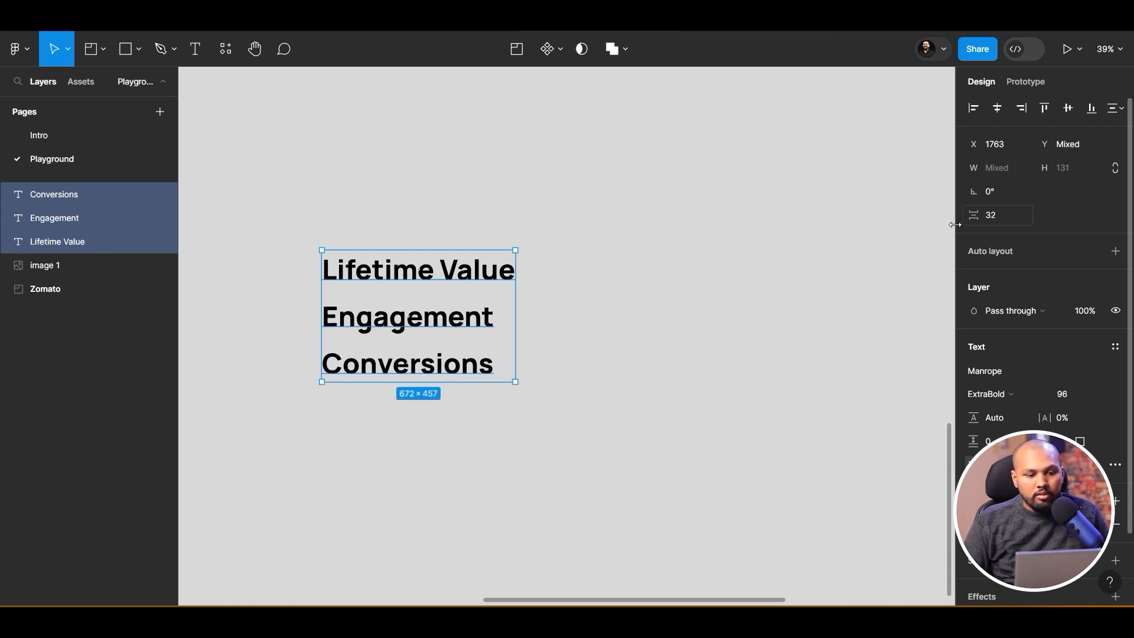
Wrap the three text layers in a frame and name it "List-loop"
left_click(597, 306)
left_click_drag(564, 391, 314, 243)
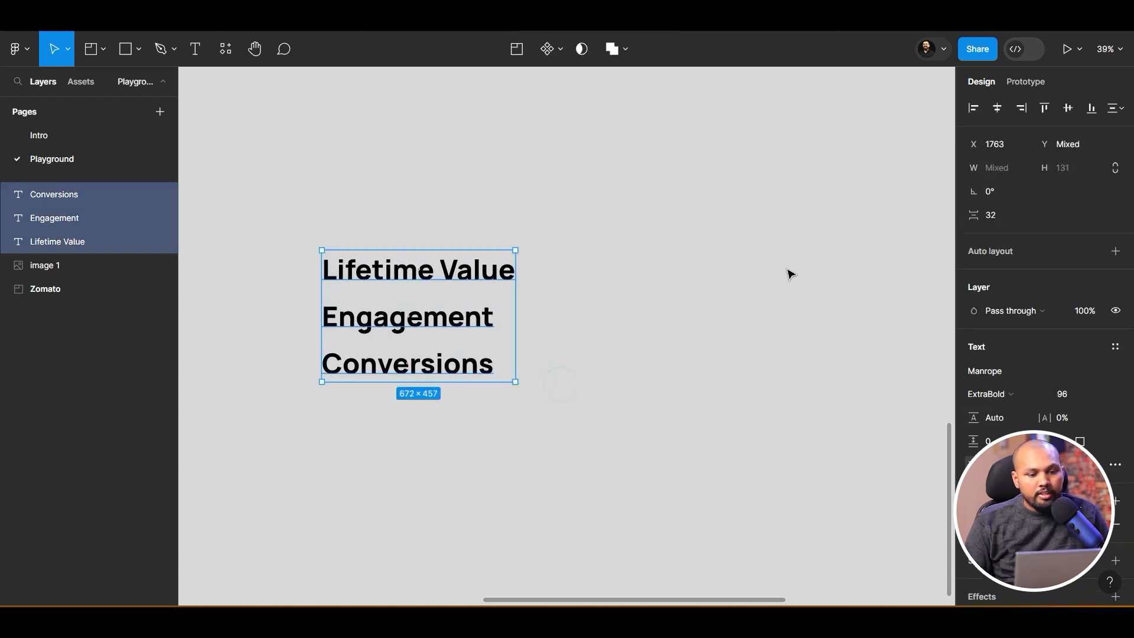
key("ctrl+alt+g")
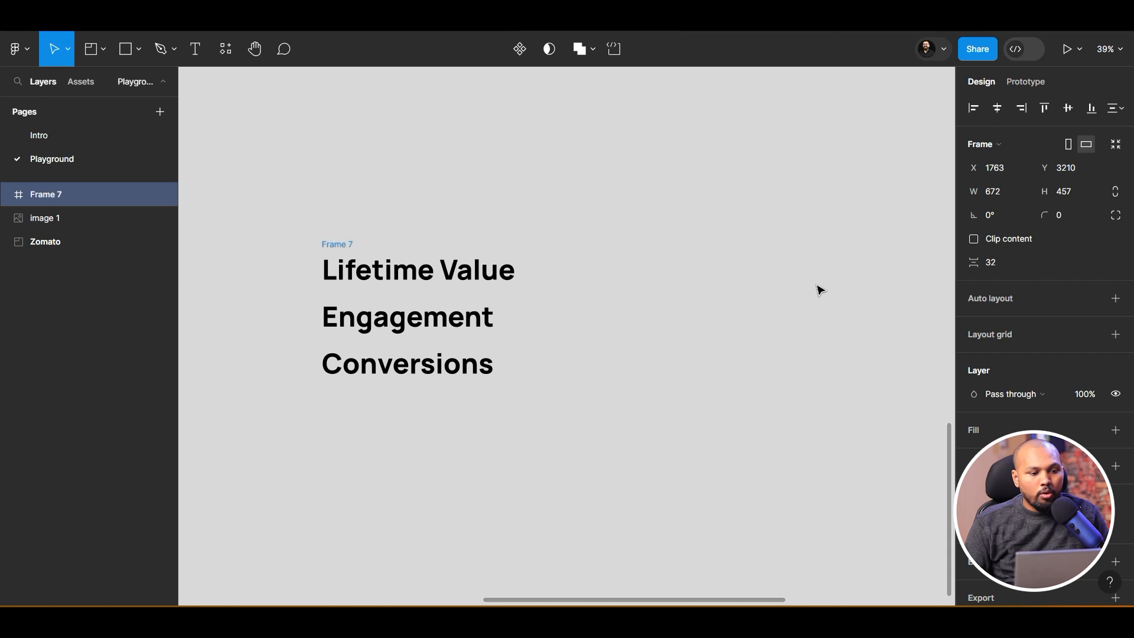
double_click(55, 200)
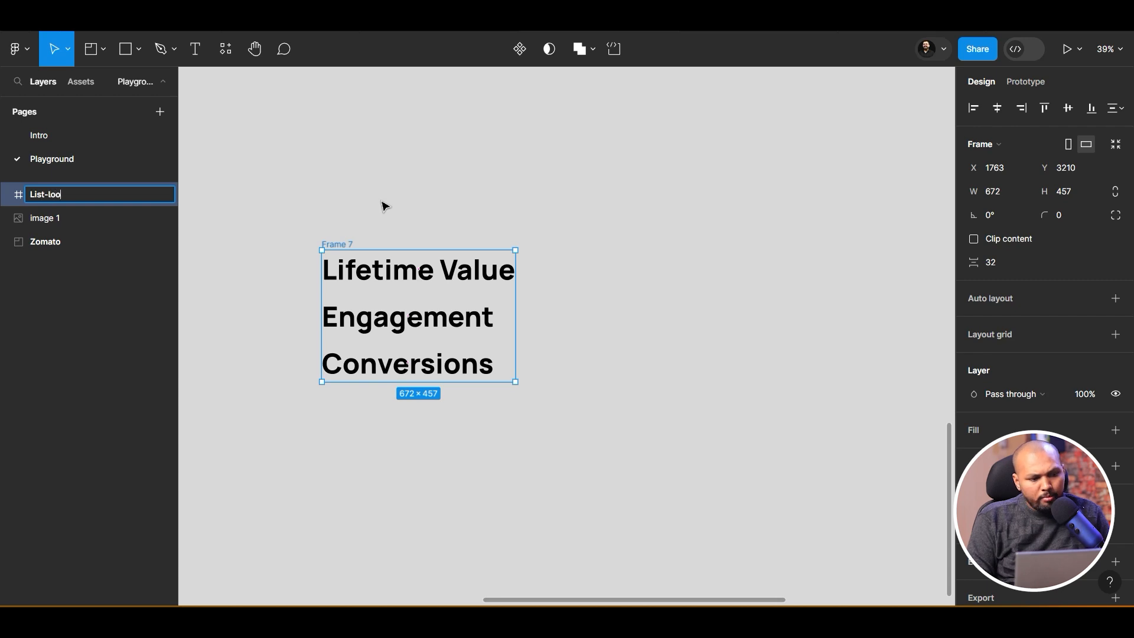
left_click(389, 203)
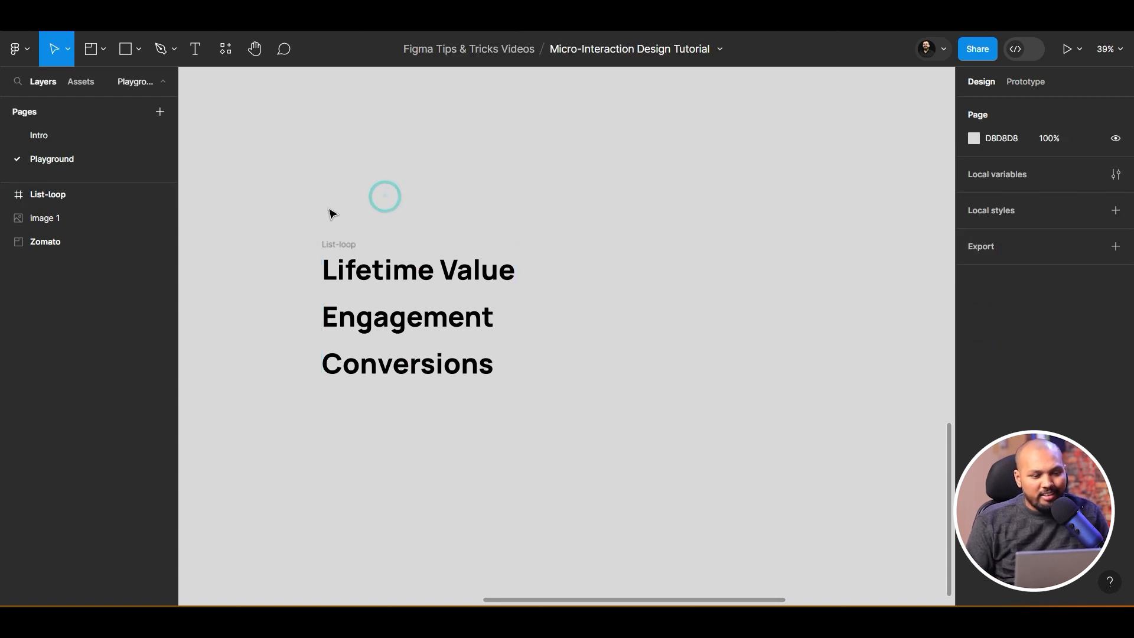
left_click_drag(327, 207, 352, 197)
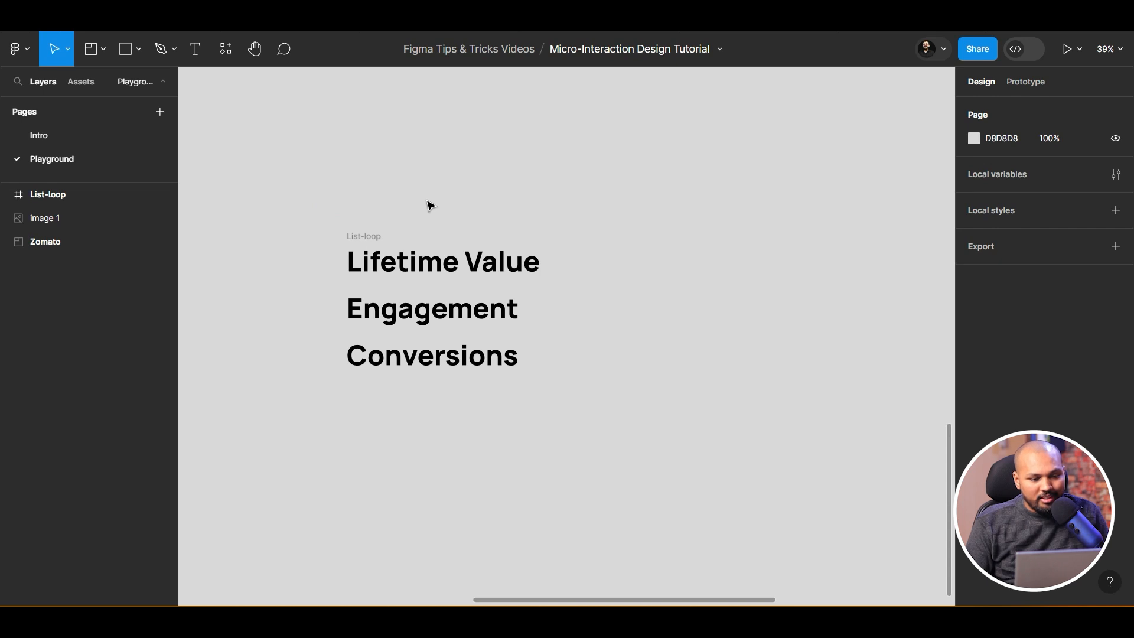
Draw a new frame about 173 by 179 beside the List-loop frame
scroll(430, 205, "up", 2)
left_click(333, 251)
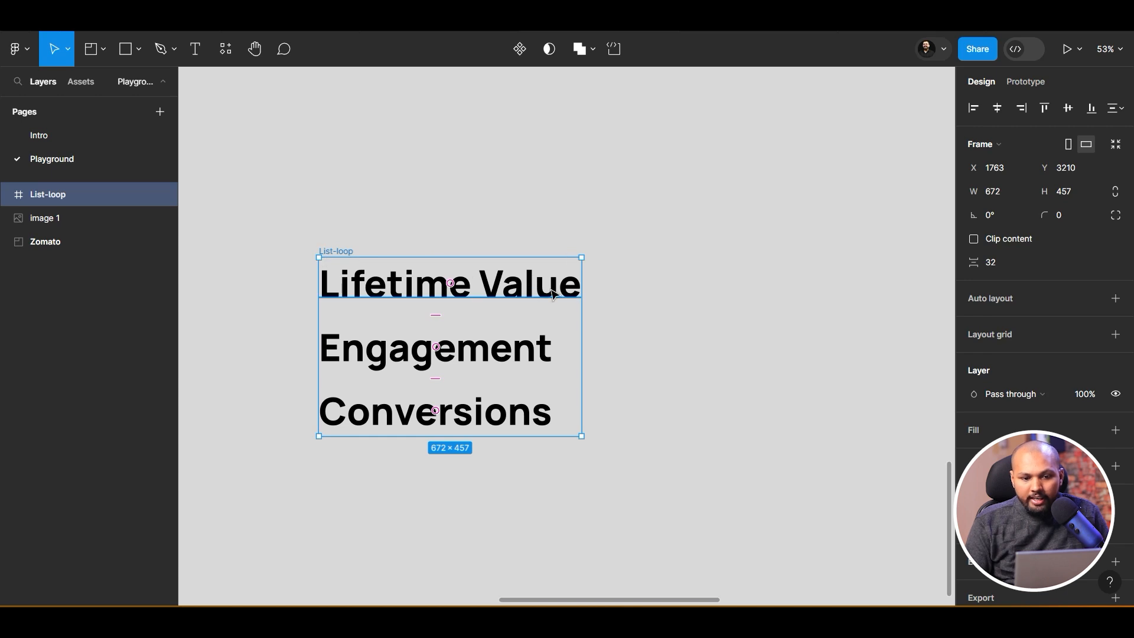
left_click(526, 283)
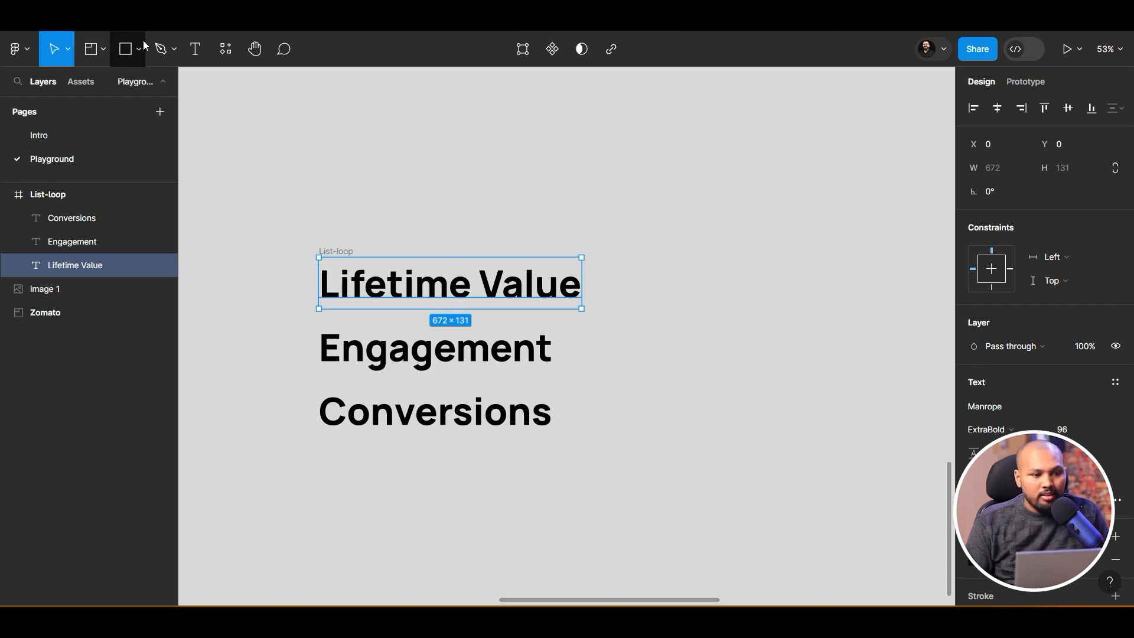
left_click(99, 50)
left_click(92, 90)
mouse_move(623, 238)
left_mouse_down()
mouse_move(664, 327)
mouse_move(691, 309)
left_mouse_up()
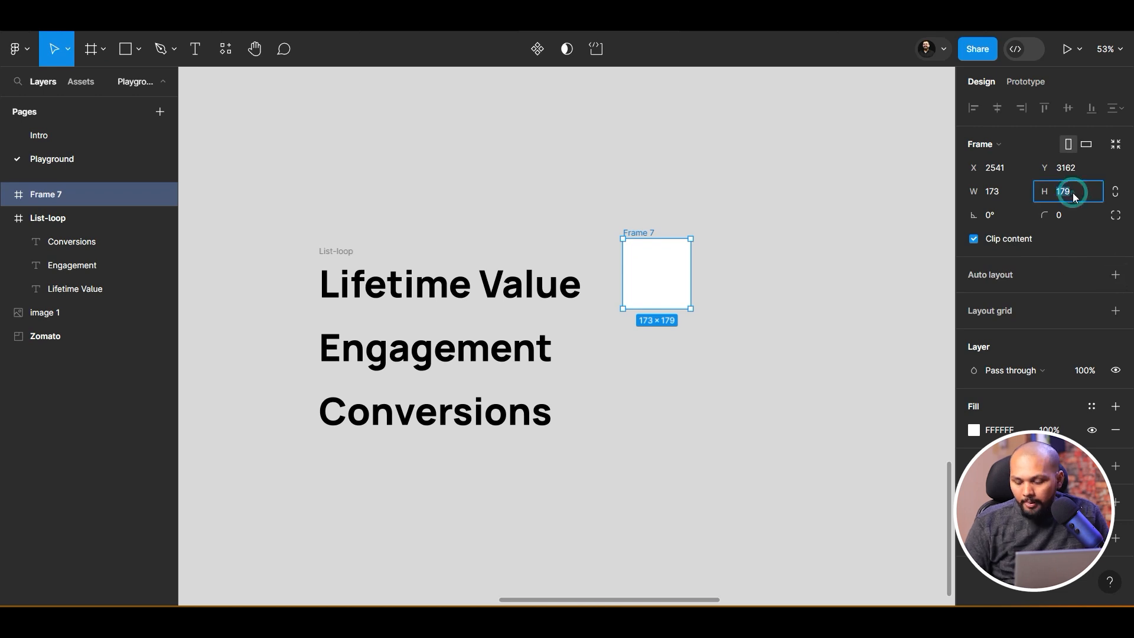
Resize the new frame to 642 by 132 and align its top edge with the List-loop frame
key("Return")
left_click(998, 189)
left_click(328, 253)
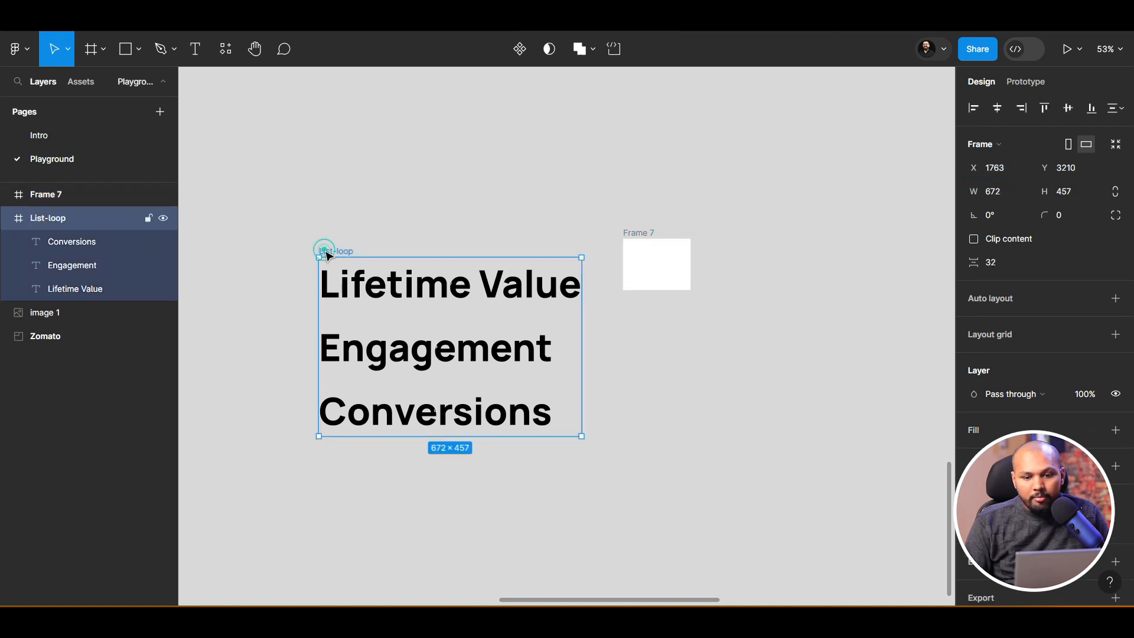
left_click(646, 237)
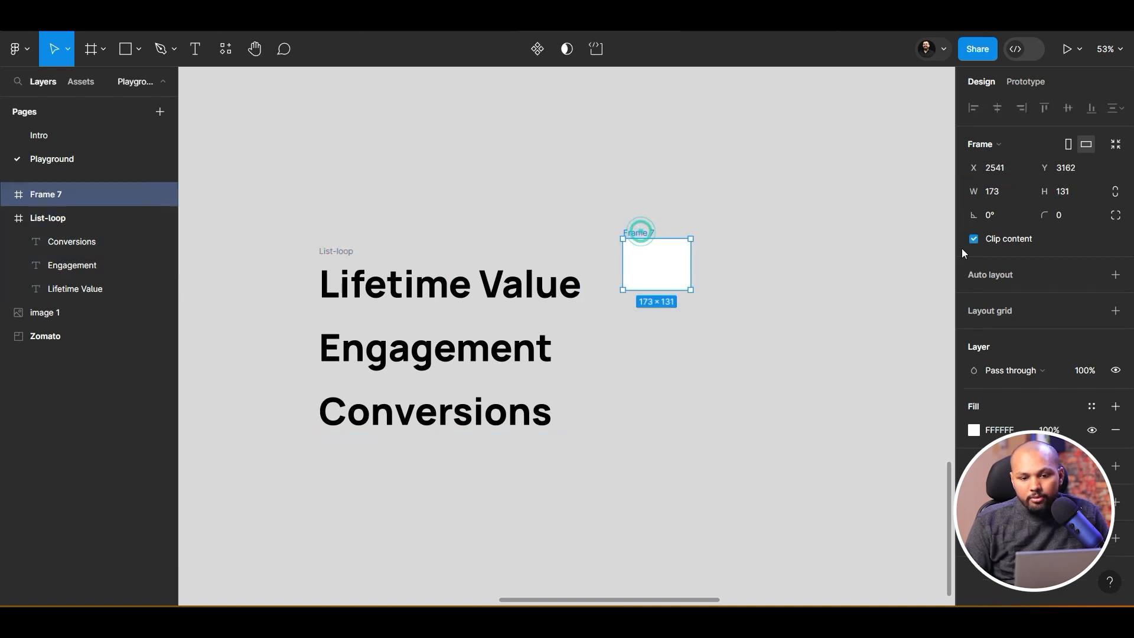
left_click(1004, 189)
key("Return")
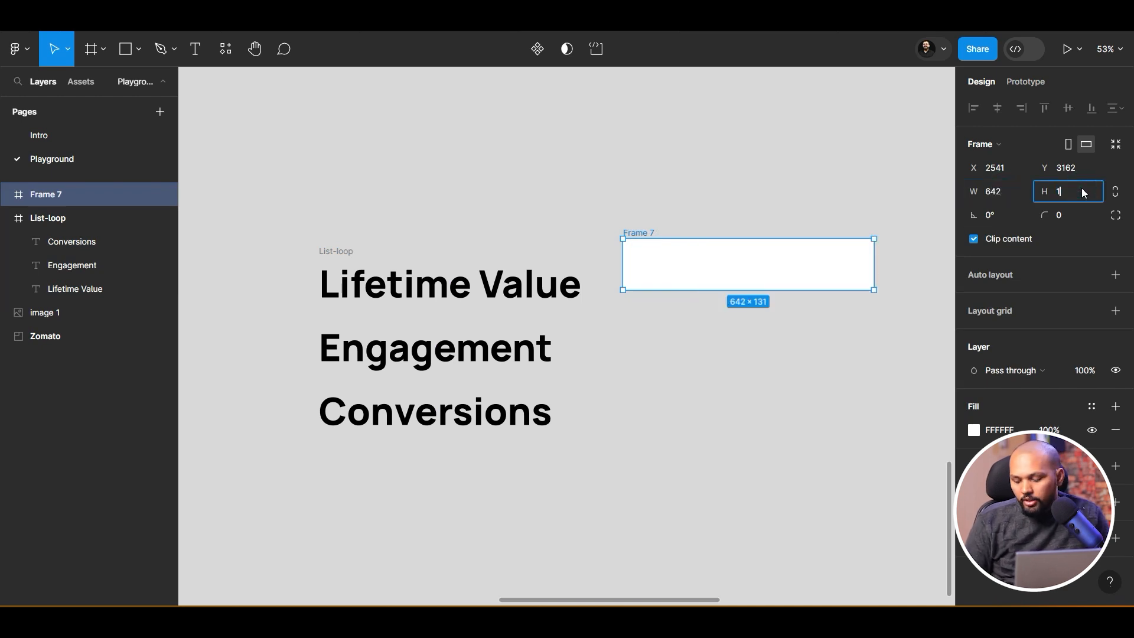
key("Return")
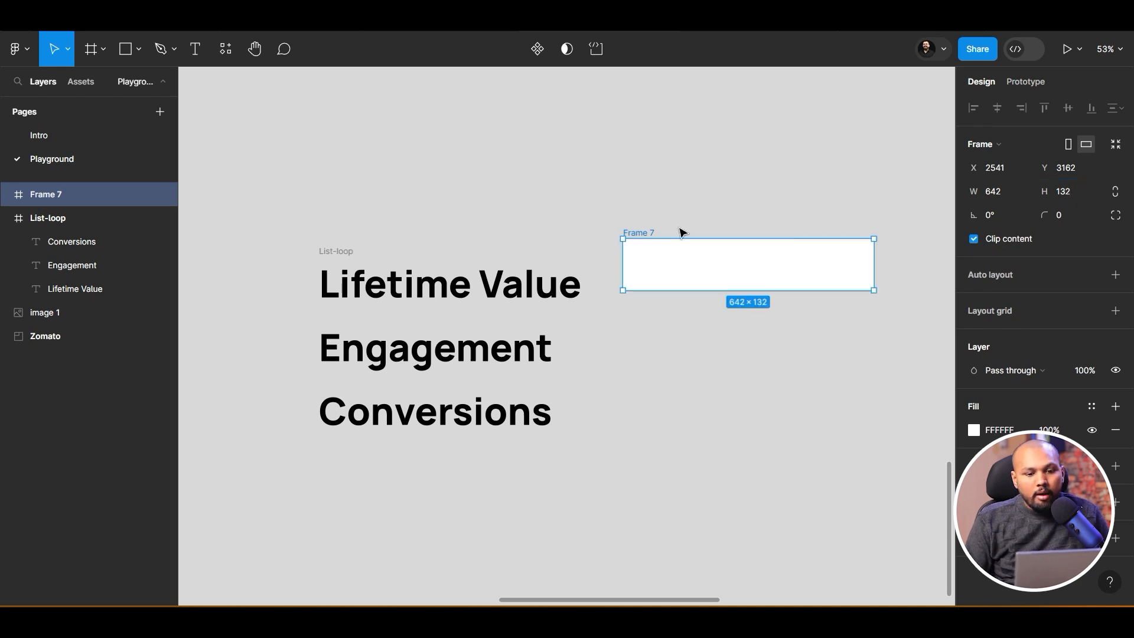
left_click_drag(639, 234, 646, 253)
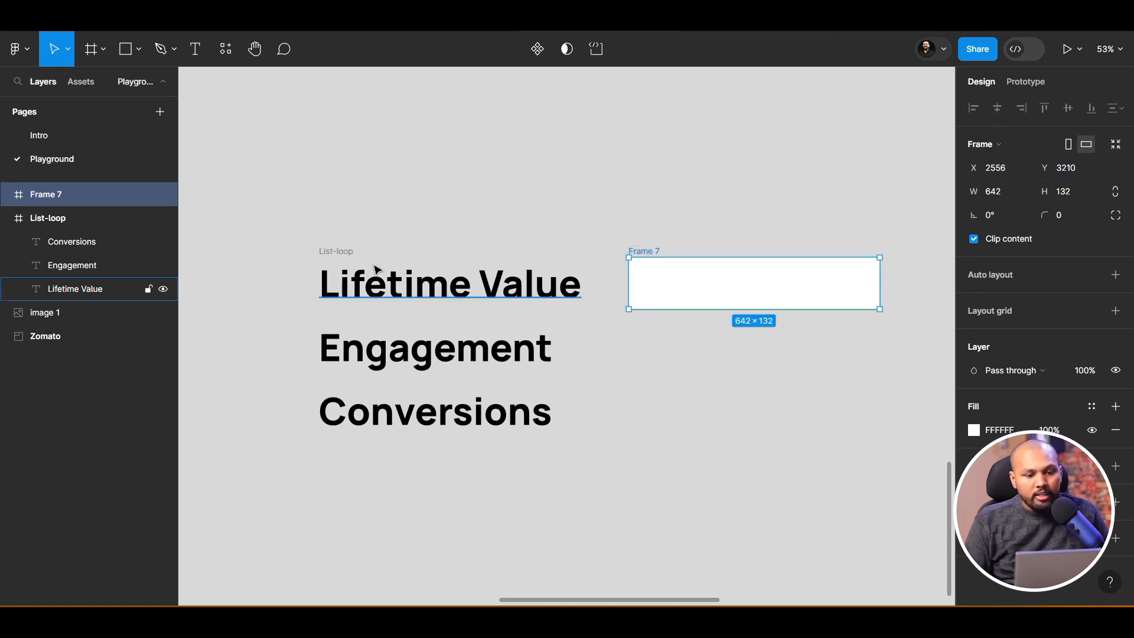
Move the List-loop frame inside the new frame and align it to the top-left corner at X 0, Y 0
left_click(334, 253)
key("ctrl+x")
left_click(643, 251)
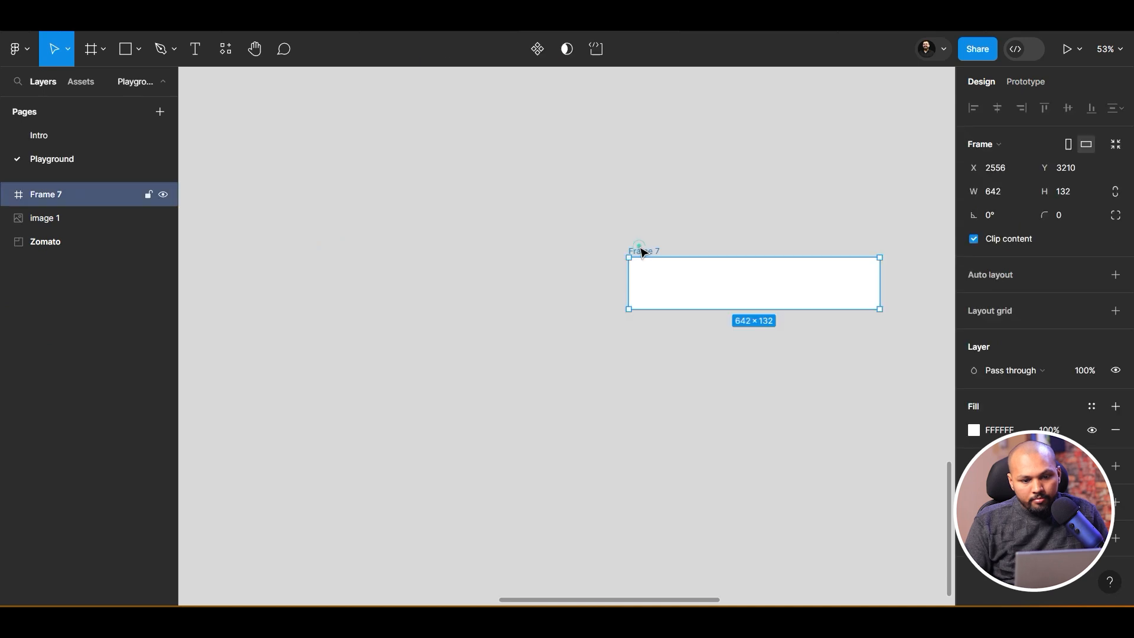
key("ctrl+v")
left_click_drag(758, 427, 567, 458)
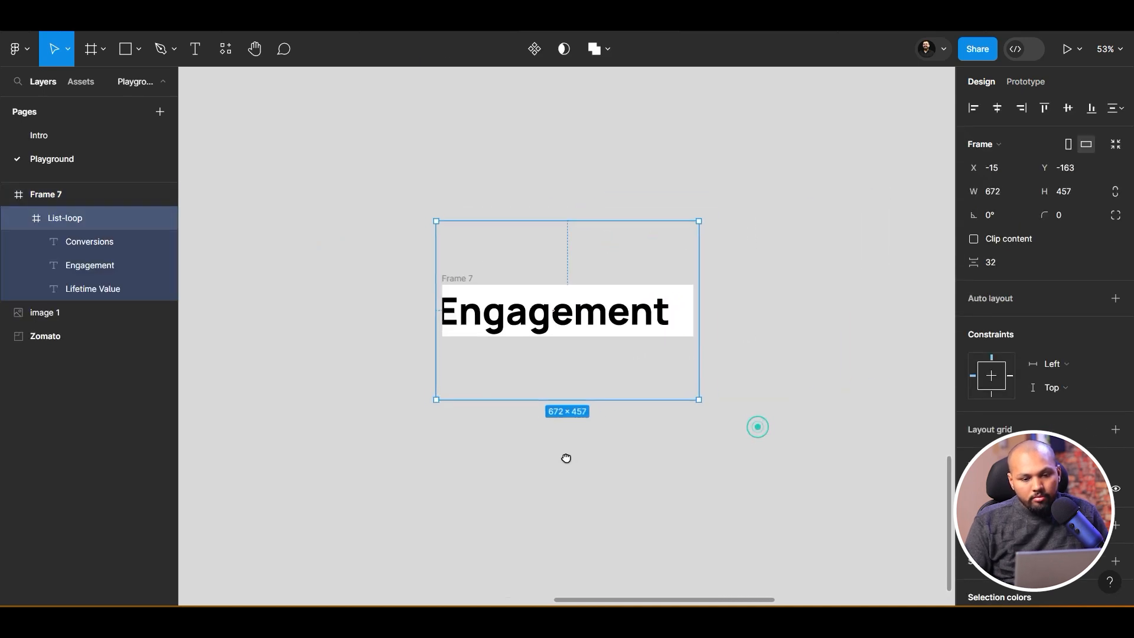
left_click(980, 109)
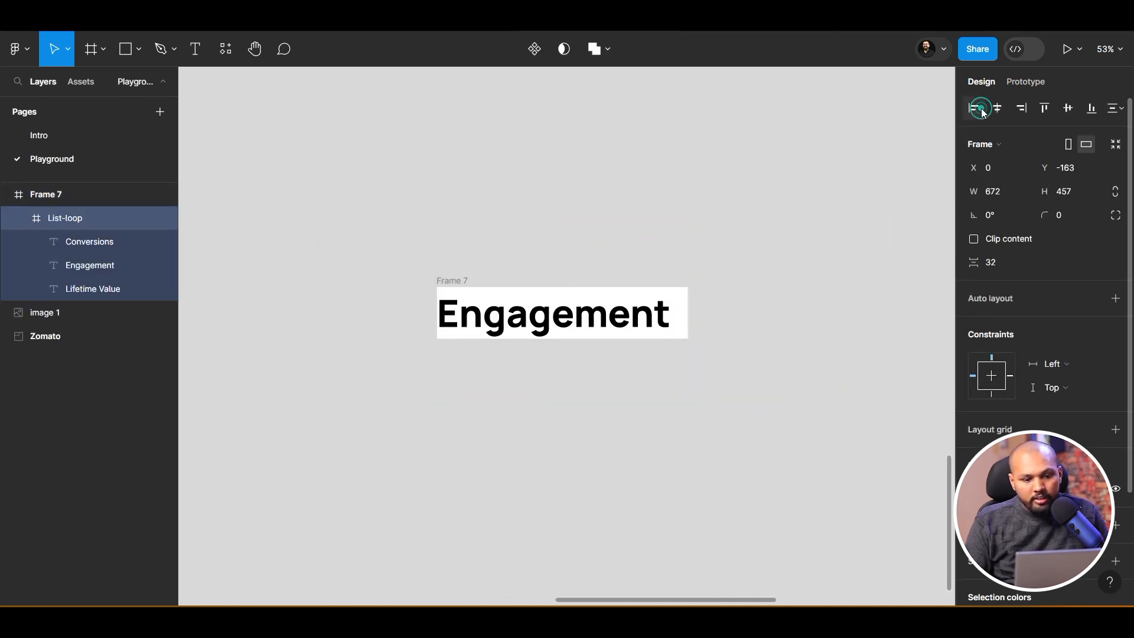
left_click(1043, 108)
Set the outer frame's width to 672 so that it fits the full "Lifetime Value" text
scroll(706, 288, "up", 5)
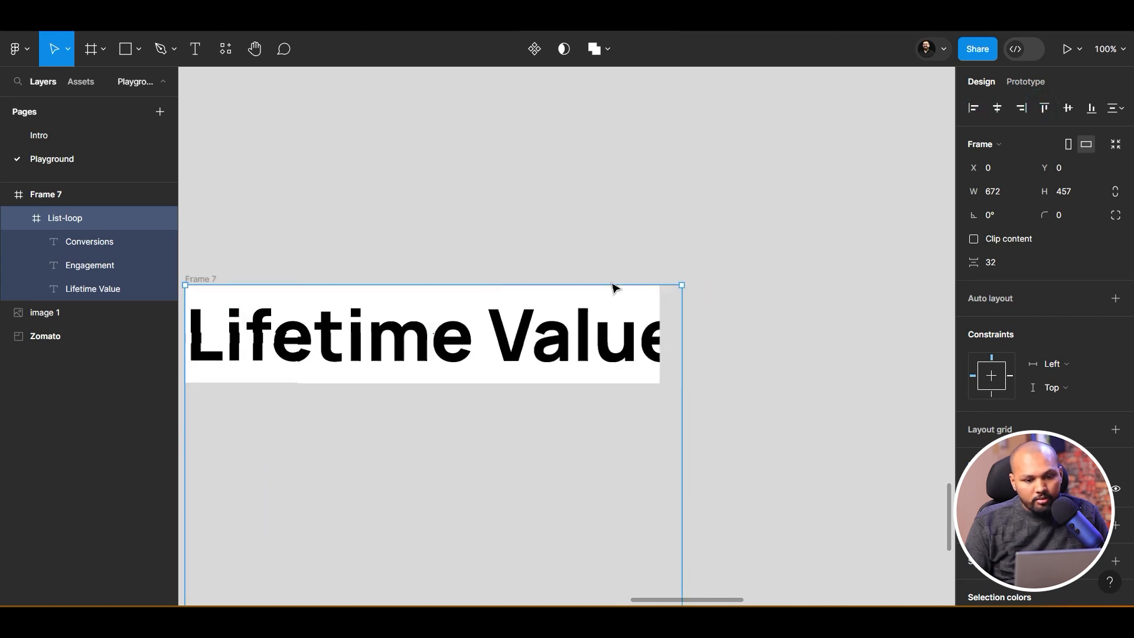
scroll(701, 215, "down", 2)
left_click(330, 236)
left_click(293, 266)
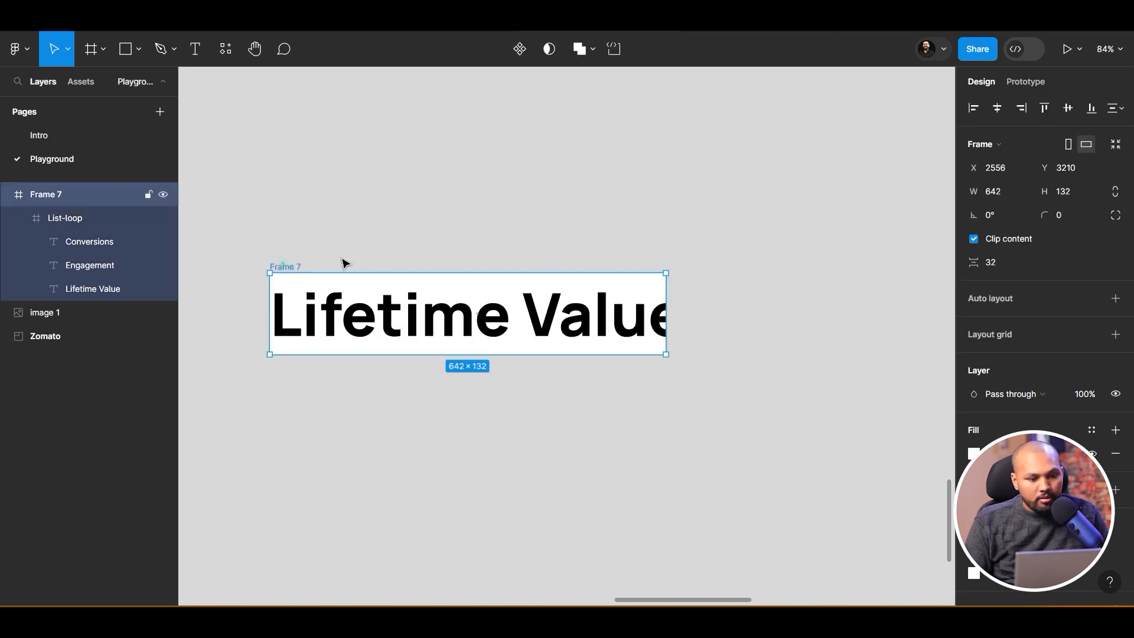
left_click(1068, 193)
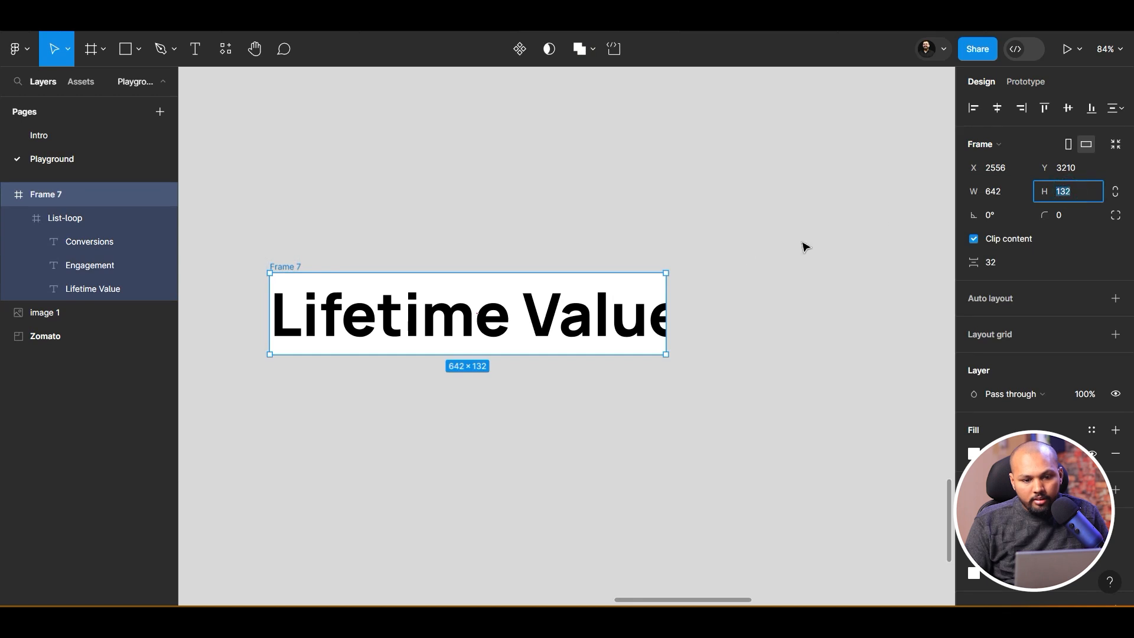
left_click(730, 266)
left_click(294, 266)
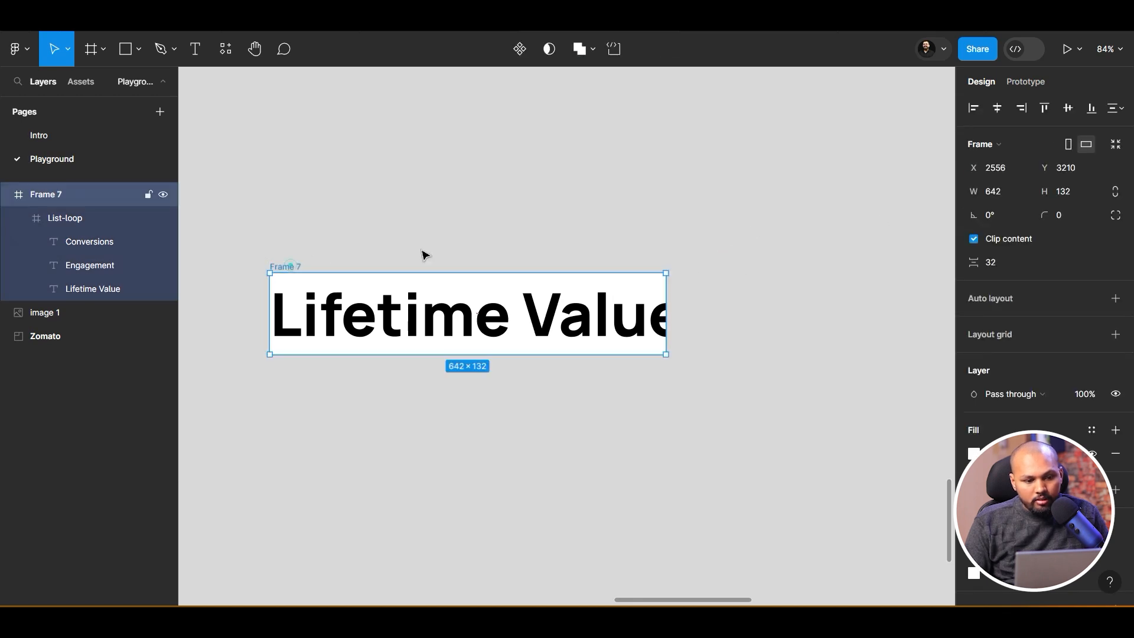
left_click(1011, 193)
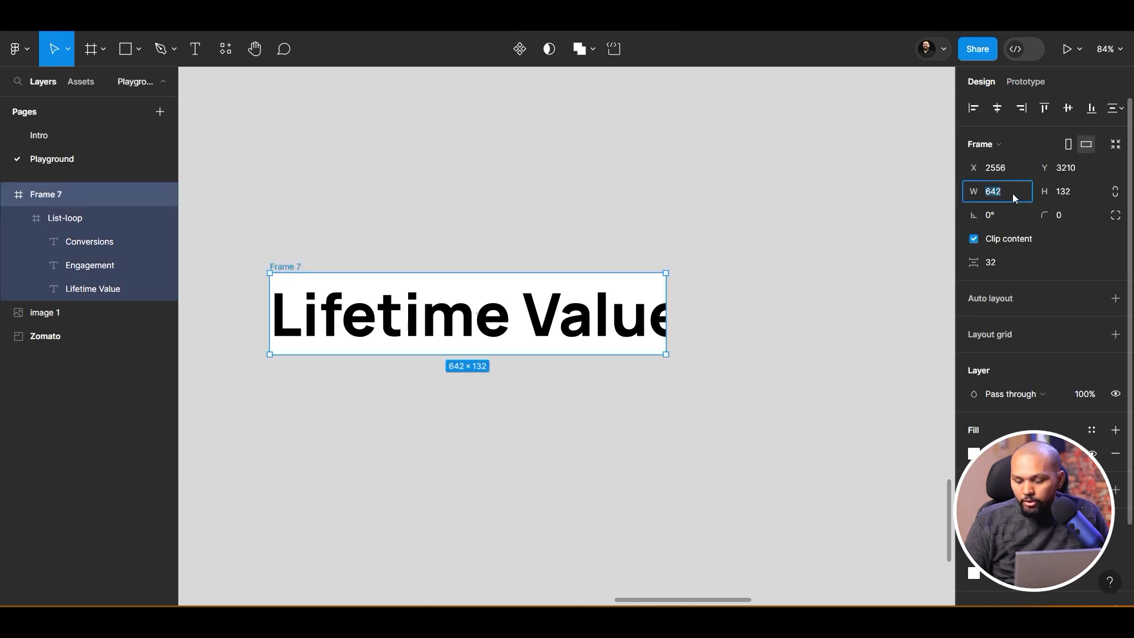
key("Return")
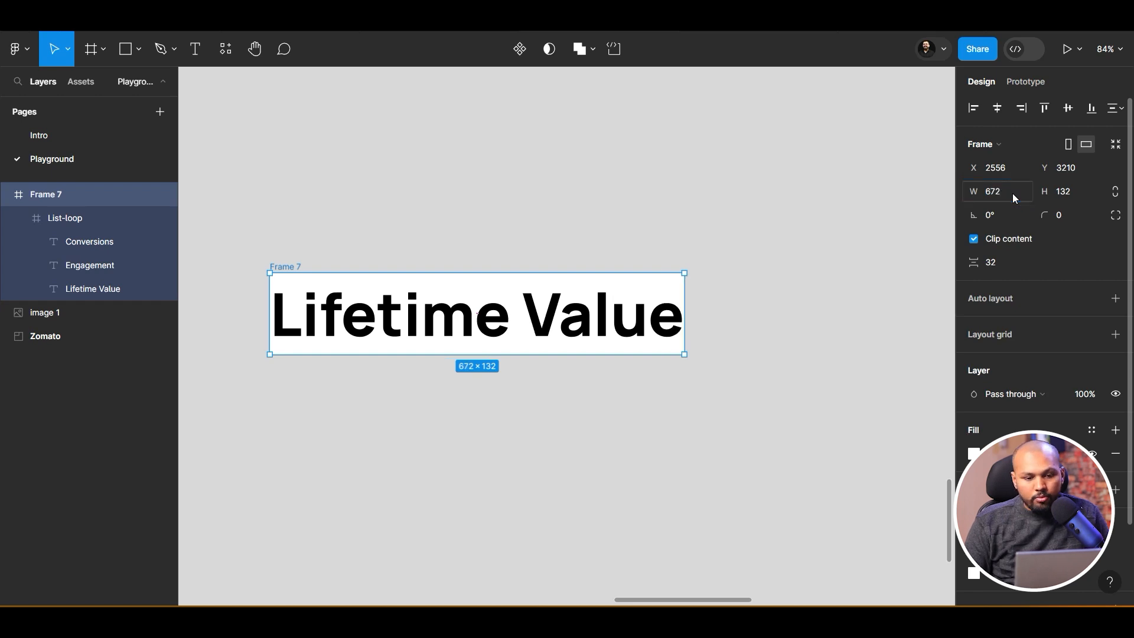
left_click(527, 405)
left_click(480, 319)
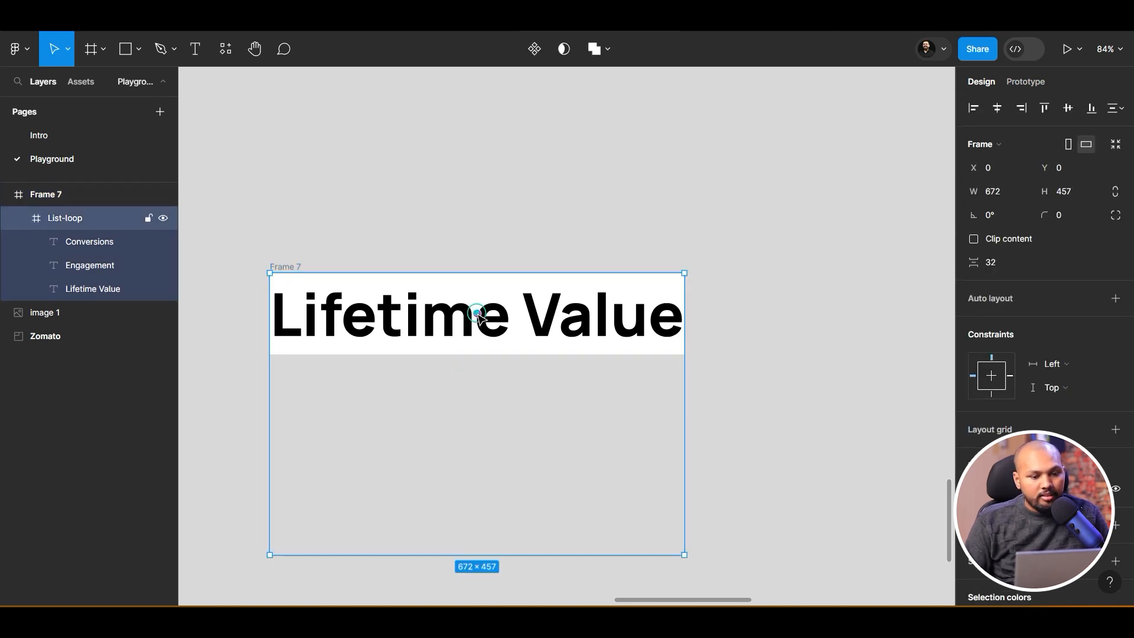
left_click(434, 248)
Rename the outer frame "Hero-loop"
double_click(284, 267)
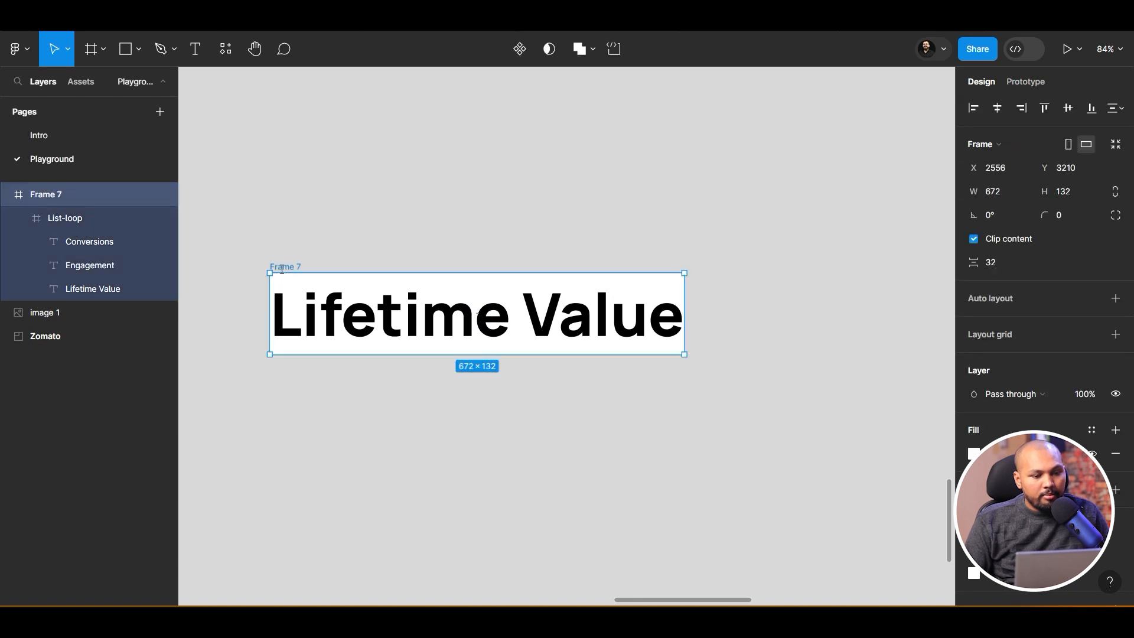
key("BackSpace")
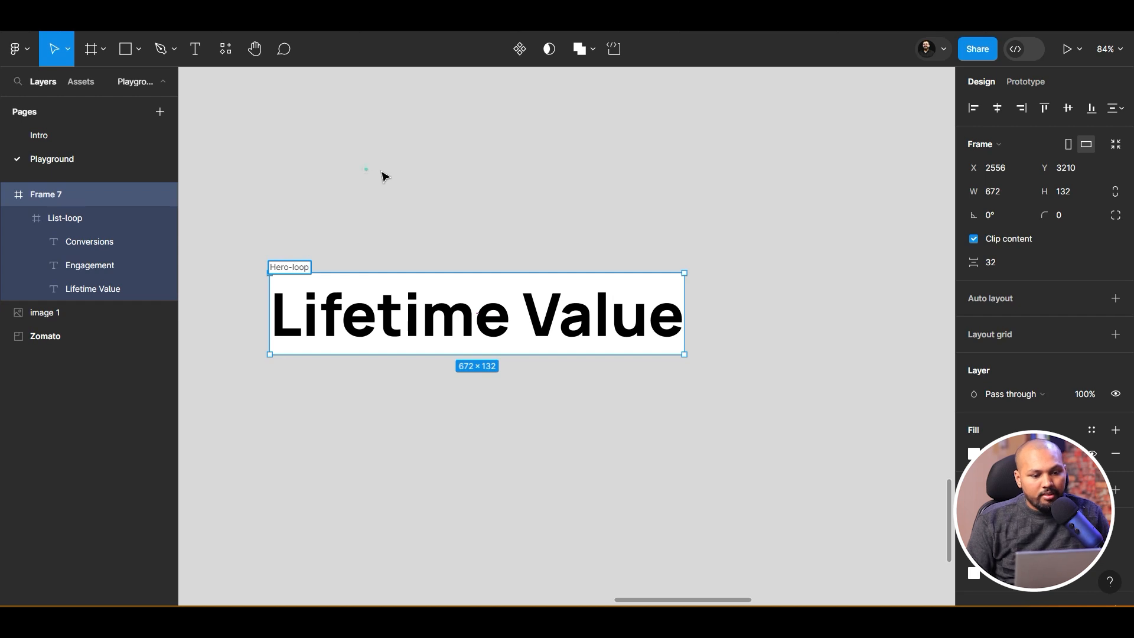
left_click(360, 301)
left_click(325, 269)
left_click(294, 257)
Turn the Hero-loop frame into a component and add a second variant to it
left_click(293, 266)
left_click(520, 49)
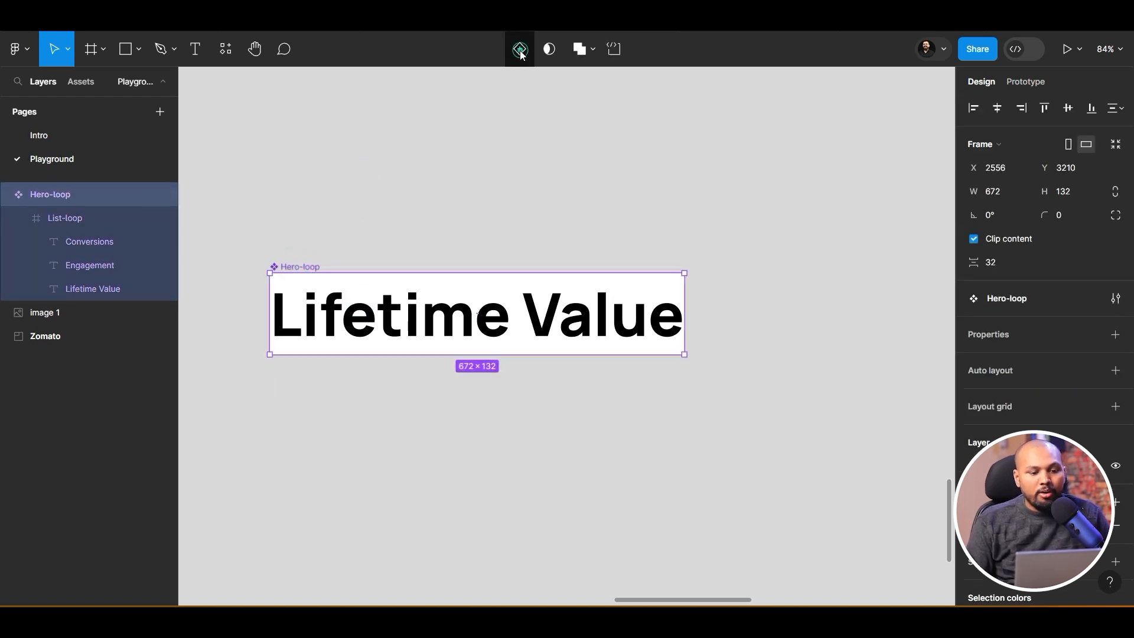
scroll(323, 165, "down", 1)
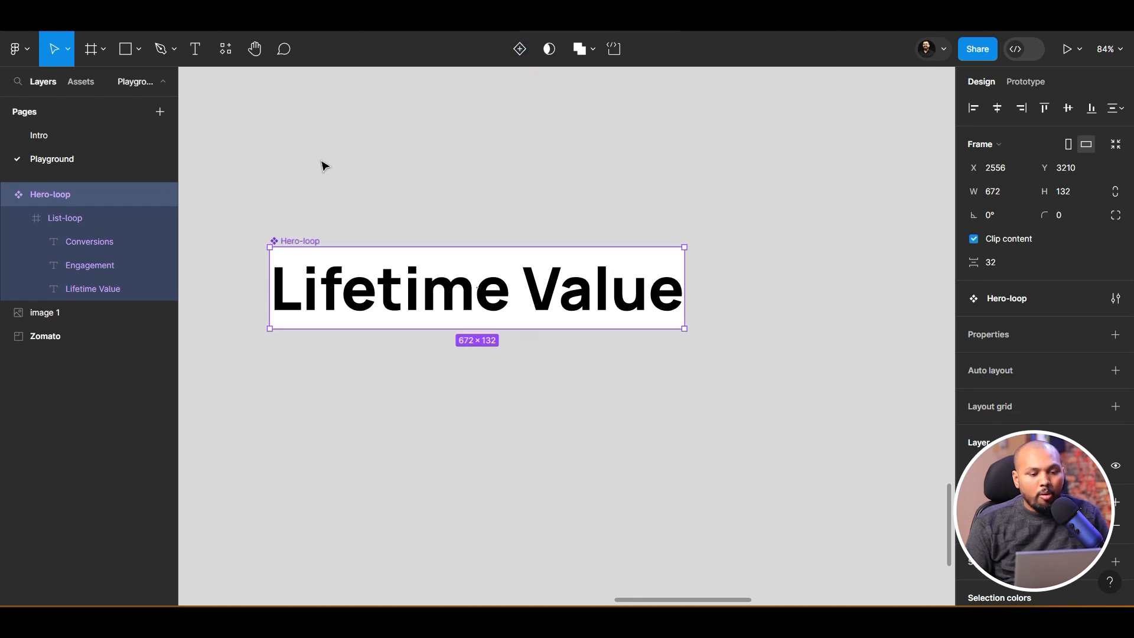
left_click(518, 49)
Shift the List-loop frame in the second variant up to Y -174 so that "Engagement" fills the visible area
left_click(448, 389)
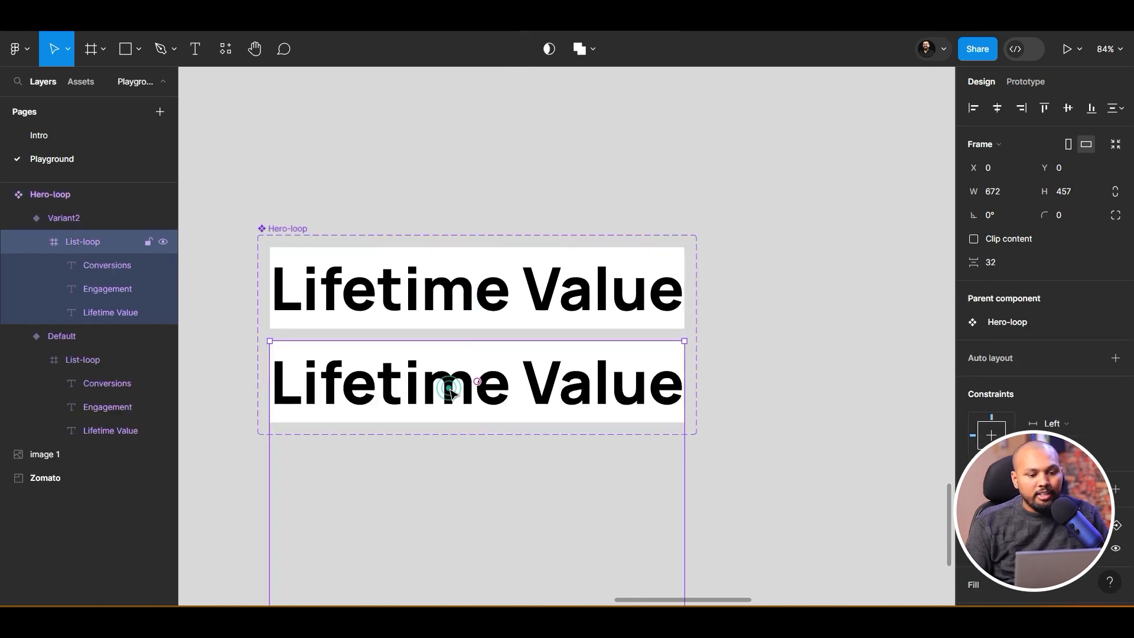
key("Up")
key("Up")
key("Up")
key("Up")
key("Up")
key("Up")
key("Up")
key("Up")
key("Up")
key("Up")
key("Up")
key("Up")
key("Up")
key("Up")
key("Up")
key("Up")
key("Up")
key("Up")
key("Up")
key("Up")
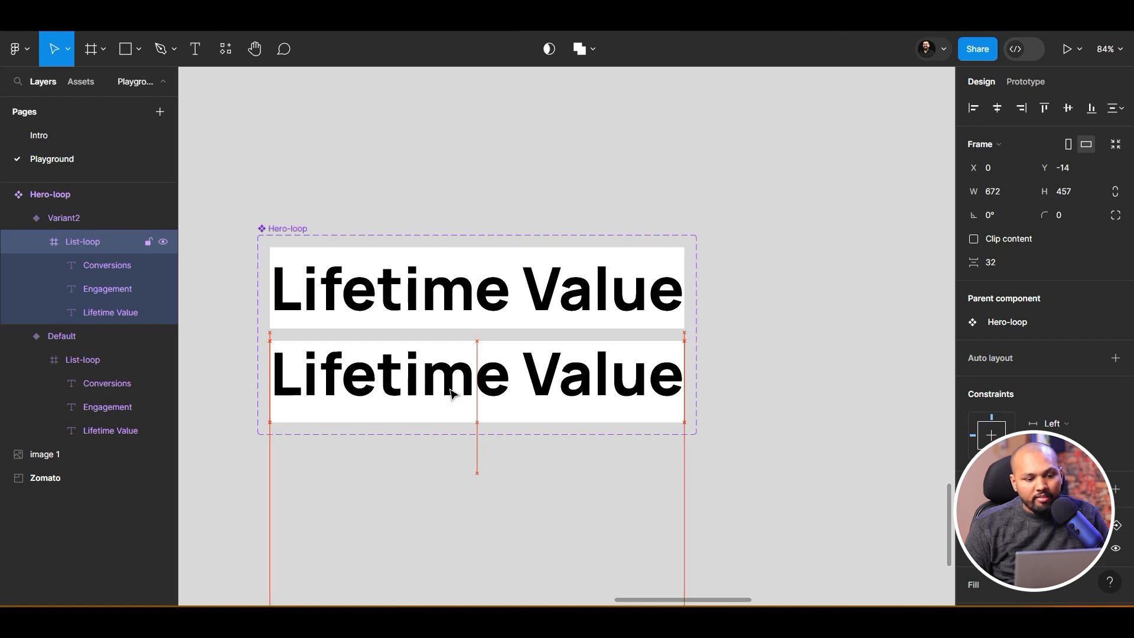
key("Up")
key("Up")
key("Up")
key("Up")
key("Up")
key("Up")
key("Up")
key("Up")
key("Up")
key("Up")
key("Up")
key("Up")
key("Up")
key("Up")
key("Up")
key("Up")
key("Up")
key("Up")
key("Up")
key("Up")
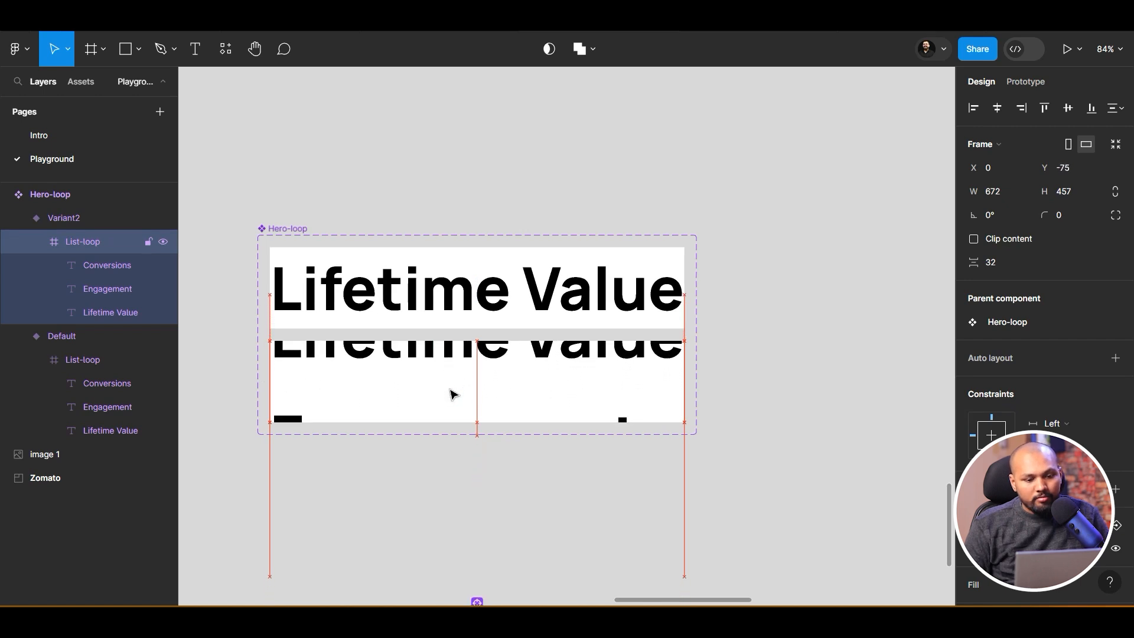
key("Up")
key("Up")
key("Up")
key("Up")
key("Up")
key("Up")
key("Up")
key("Up")
key("Up")
key("Up")
key("Up")
key("Up")
key("Up")
key("Up")
key("Up")
key("Up")
key("Up")
key("Up")
key("Up")
key("Up")
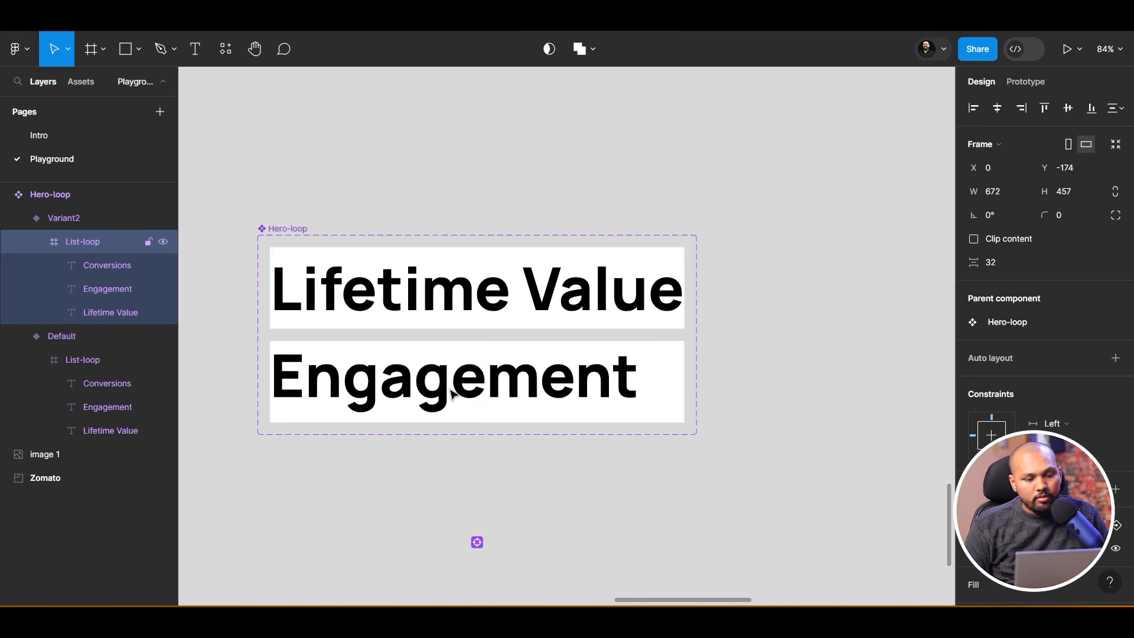
Add a third variant to the Hero-loop component, based on the "Engagement" variant
left_click(805, 390)
left_click(659, 388)
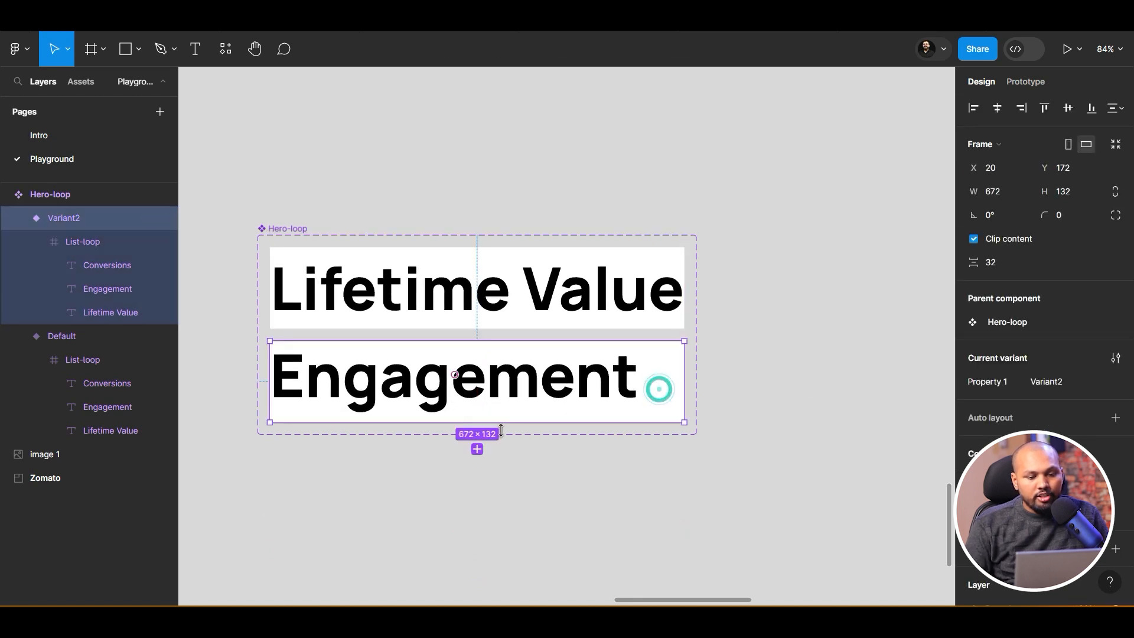
left_click(477, 450)
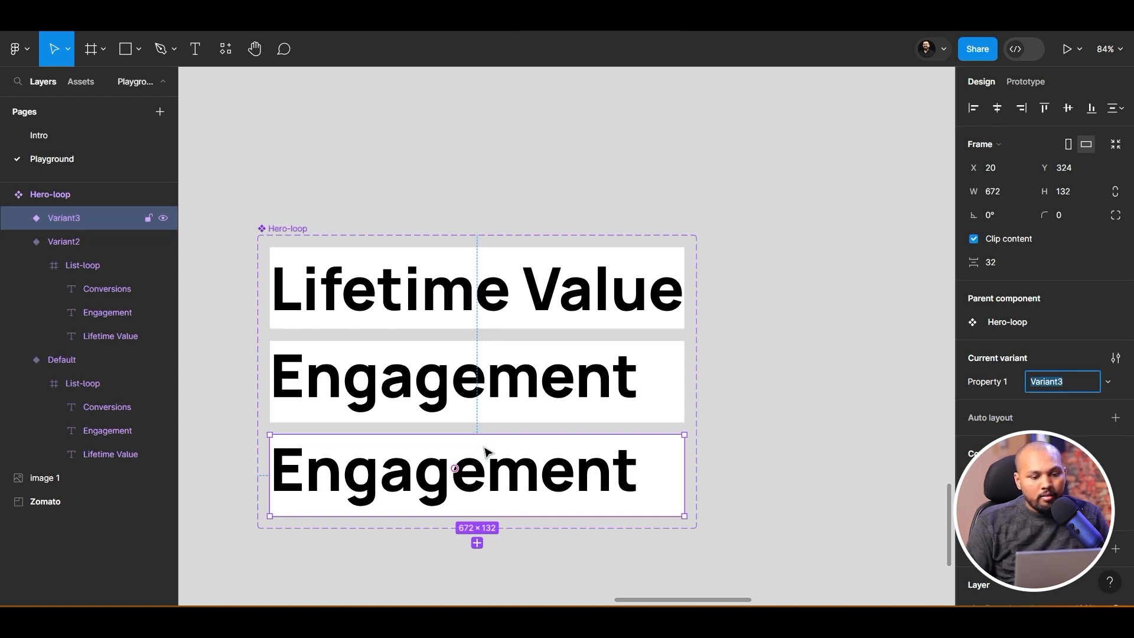
Shift the List-loop frame in the third variant up to Y -326 so that "Conversions" fills the visible area
left_click(482, 482)
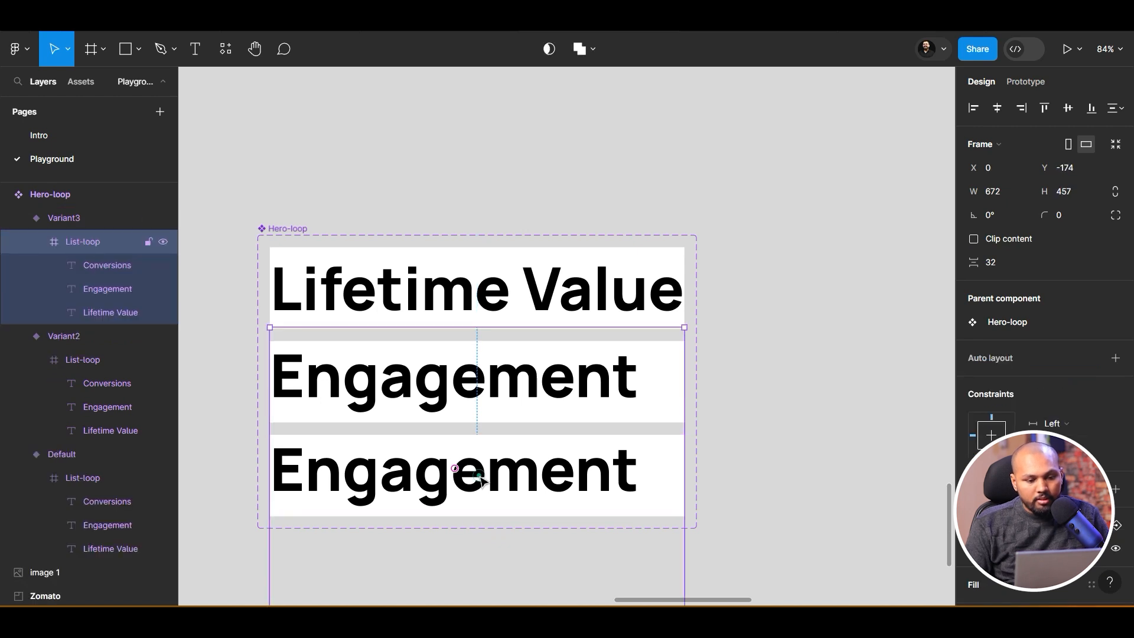
key("Up")
key("Up")
key("Up")
key("Up")
key("Up")
key("Up")
key("Up")
key("Up")
key("Up")
key("Up")
key("Up")
key("Up")
key("Up")
key("Up")
key("Up")
key("Up")
key("Up")
key("Up")
key("Up")
key("Up")
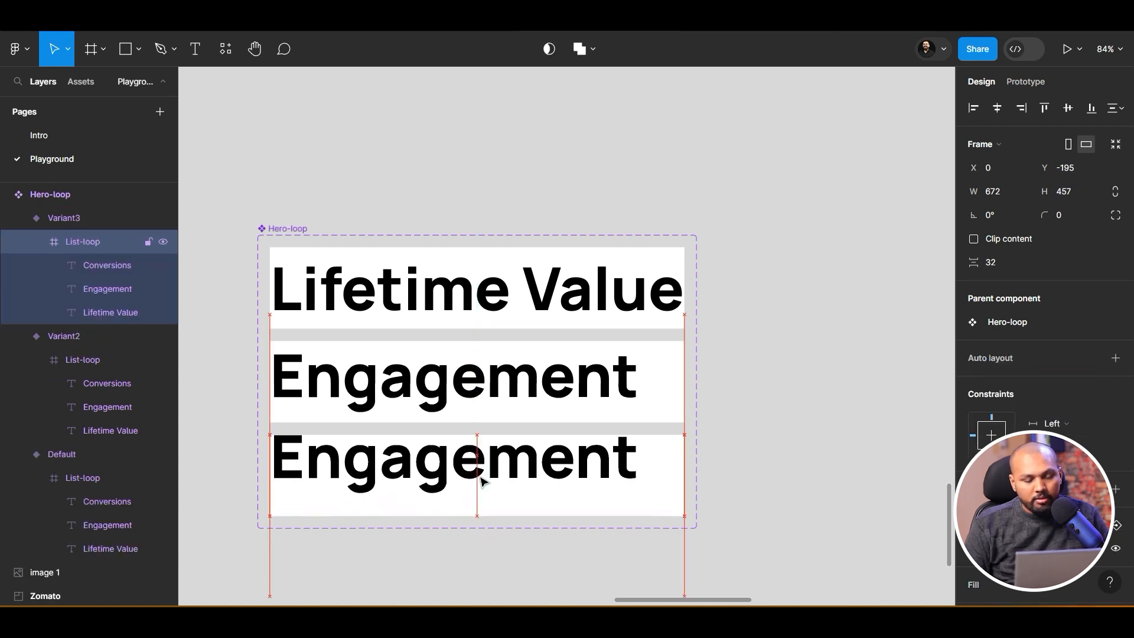
key("Up")
key("Up")
key("Up")
key("Up")
key("Up")
key("Up")
key("Up")
key("Up")
key("Up")
key("Up")
key("Up")
key("Up")
key("Up")
key("Up")
key("Up")
key("Up")
key("Up")
key("Up")
key("Up")
key("Up")
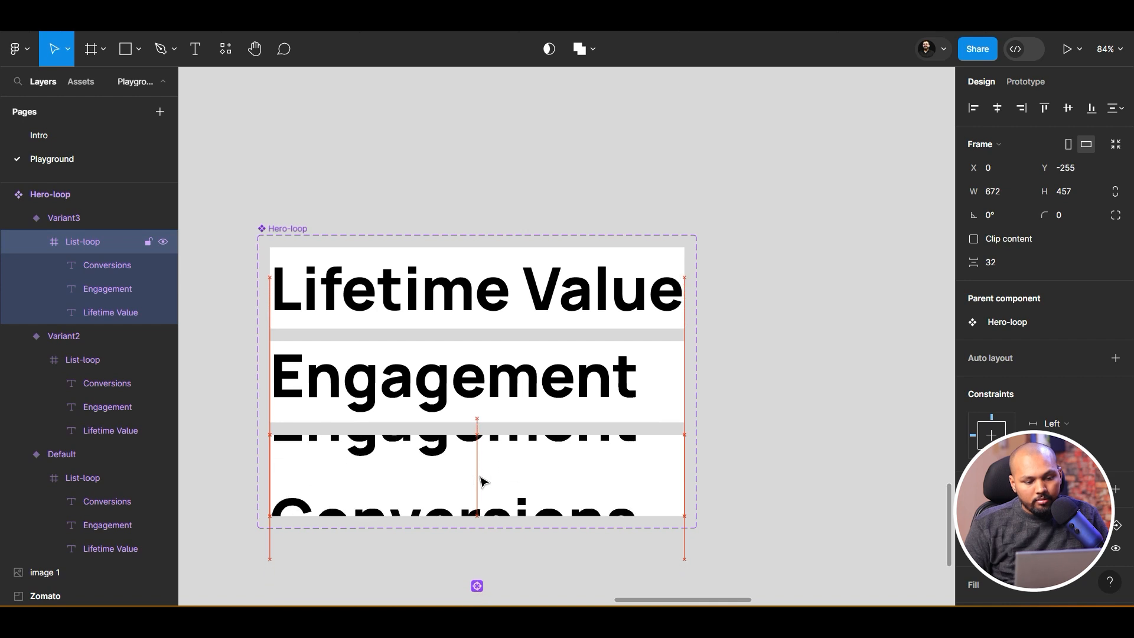
key("Up")
key("Up")
key("Up")
key("Up")
key("Up")
key("Up")
key("Up")
key("Up")
key("Up")
key("Up")
key("Up")
key("Up")
key("Up")
key("Up")
key("Up")
key("Up")
key("Up")
key("Up")
key("Up")
key("Up")
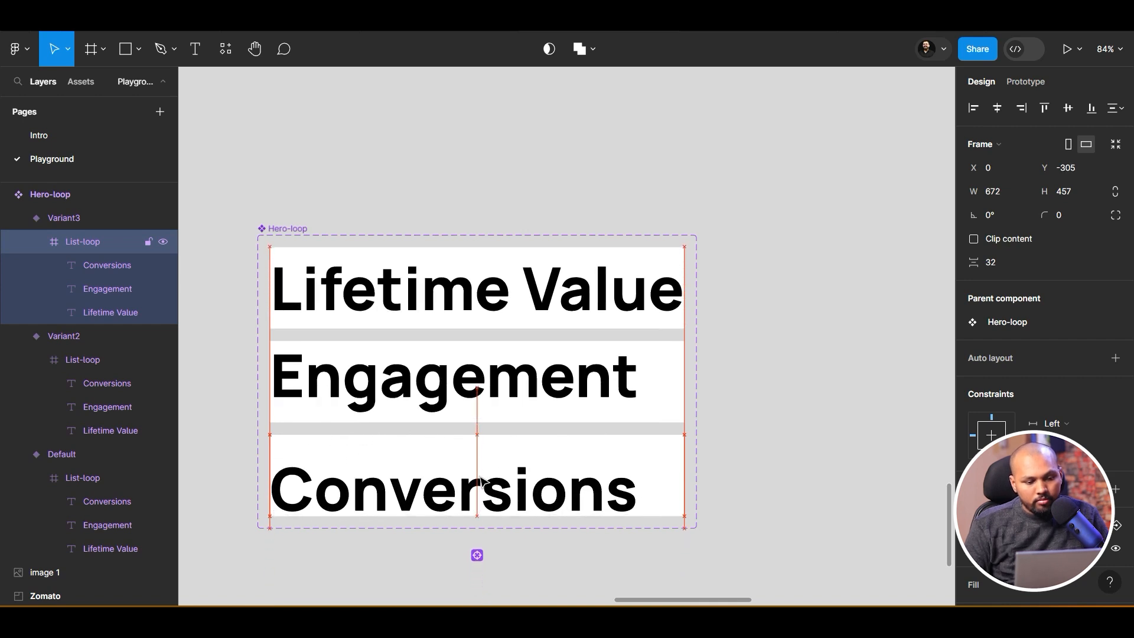
key("Up")
key("Up")
key("Up")
key("Up")
key("Up")
key("Up")
key("Up")
key("Up")
key("Up")
key("Up")
key("Up")
key("Up")
key("Up")
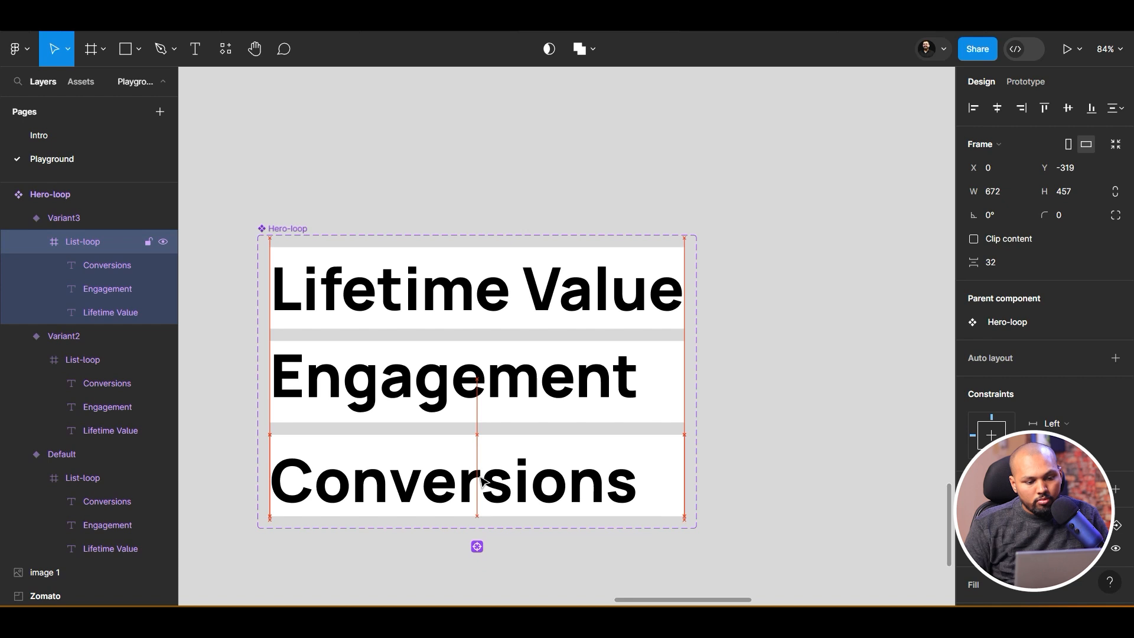
key("Up")
key("Up")
key("Up")
key("Up")
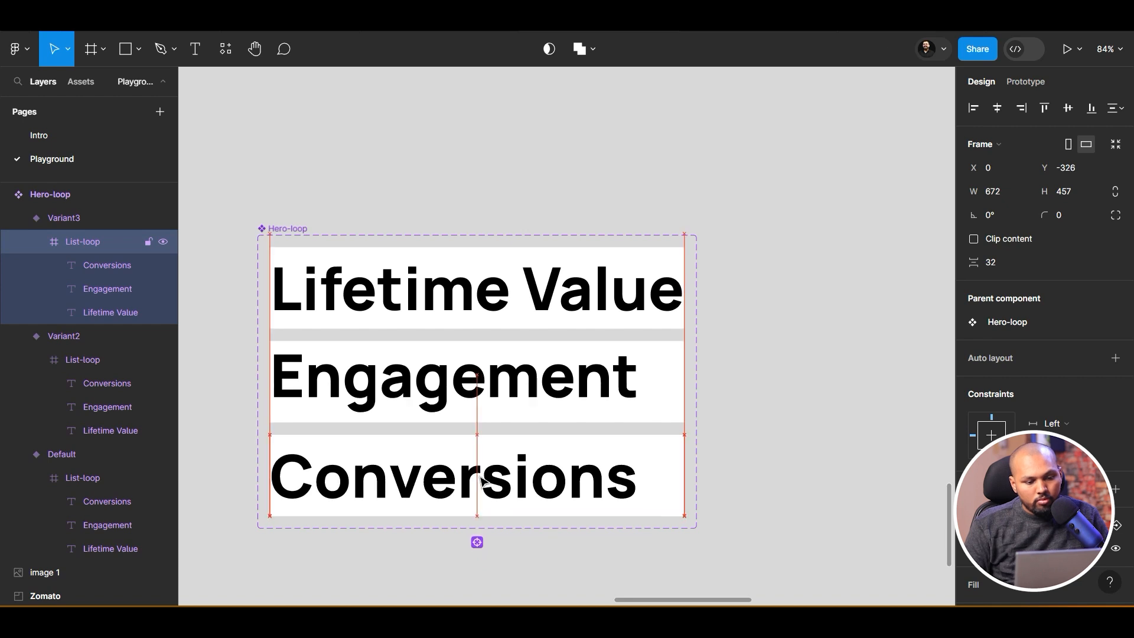
left_click(758, 485)
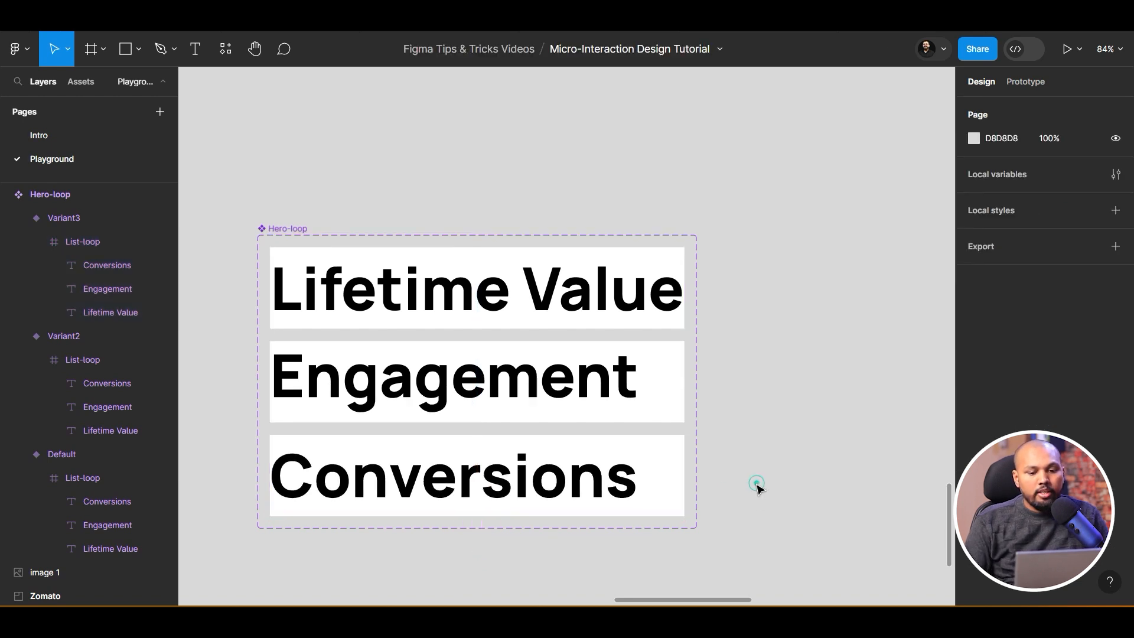
Hide the white fill of all three Hero-loop variants
left_click(653, 470)
left_click(664, 388, "shift")
left_click(661, 301, "shift")
scroll(1090, 410, "down", 4)
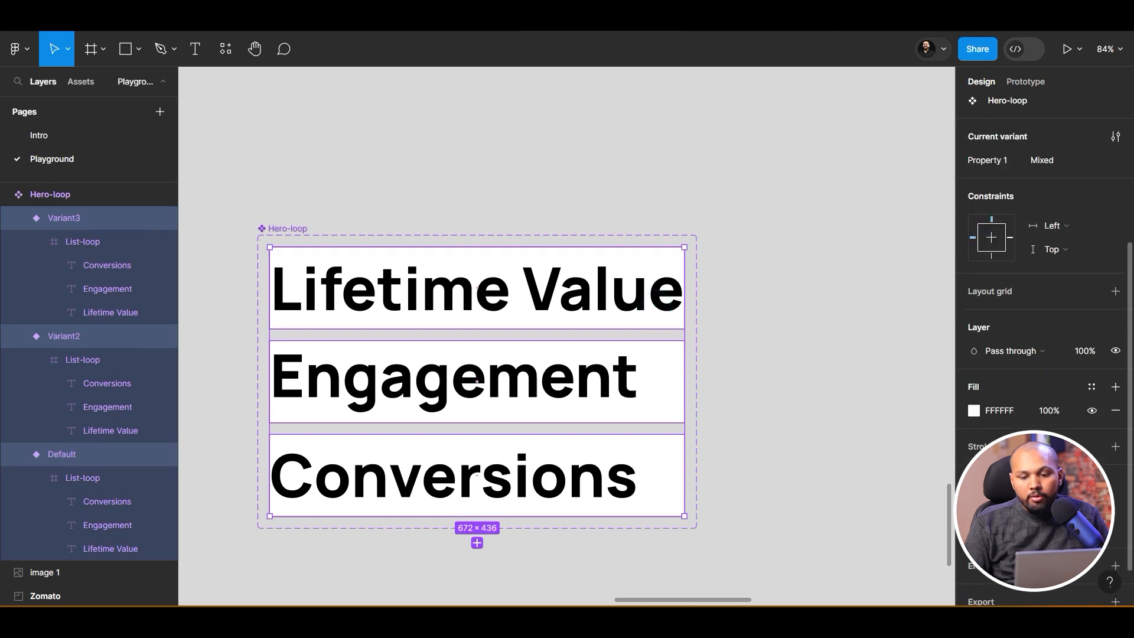
left_click(1091, 412)
left_click(798, 409)
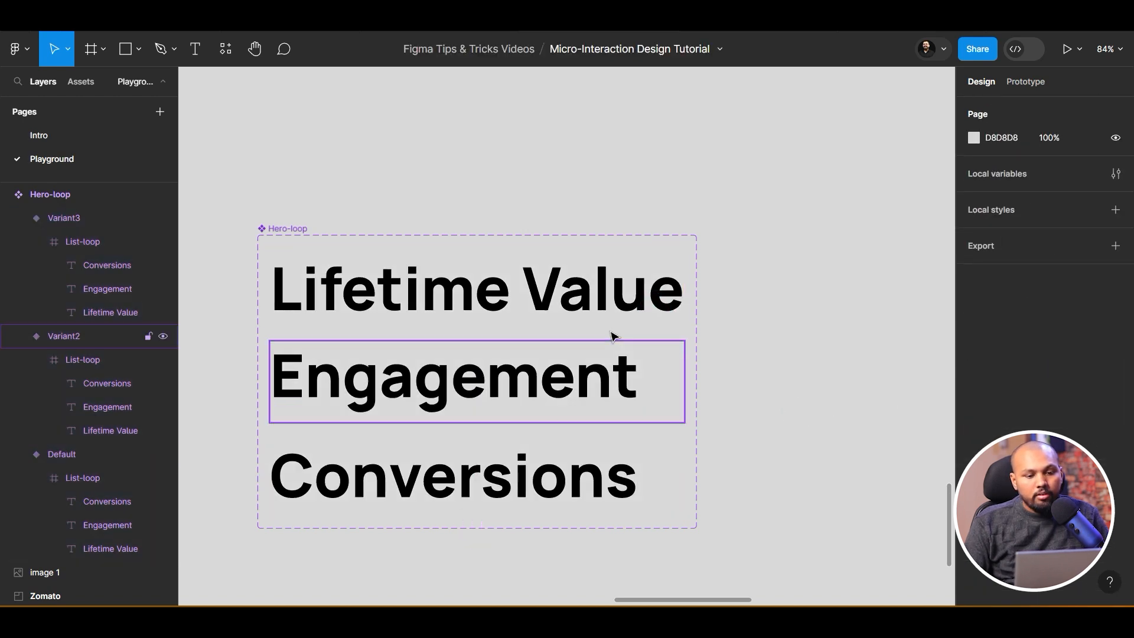
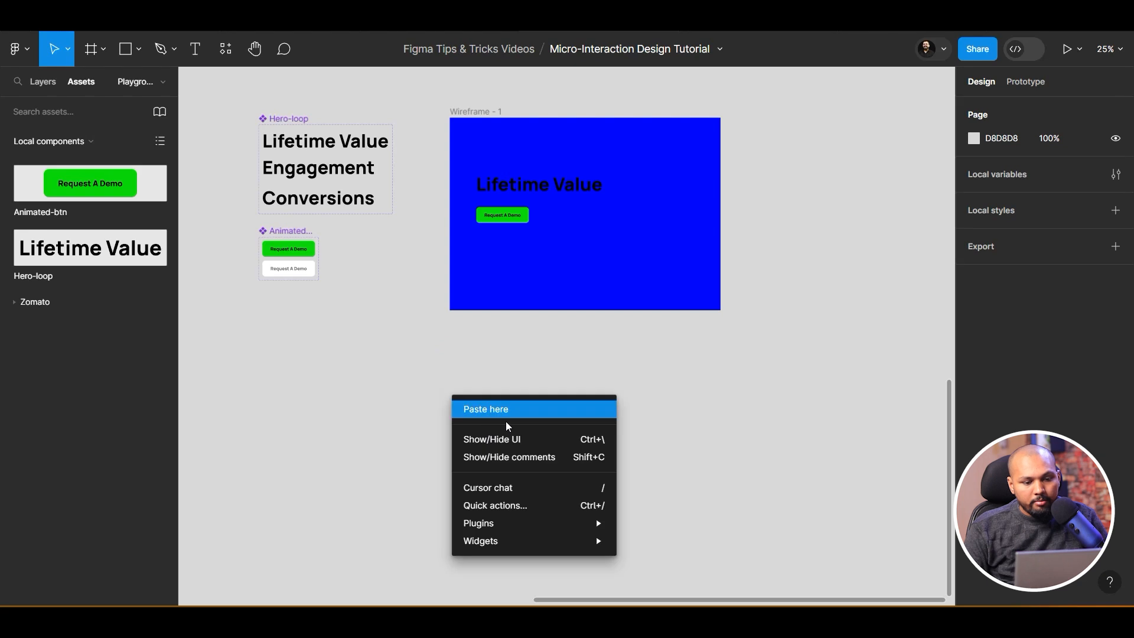
Paste the phone mockup image below Wireframe - 1 and move it under the component sets, to about X 2607, Y 4654
scroll(703, 463, "right", 5)
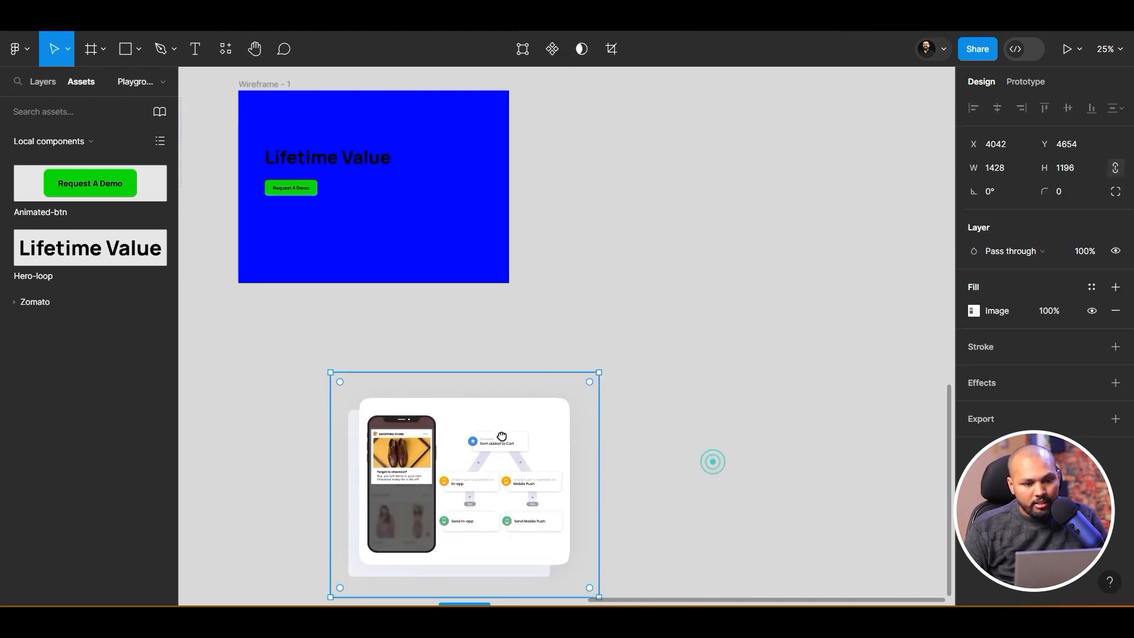
scroll(613, 451, "down", 3)
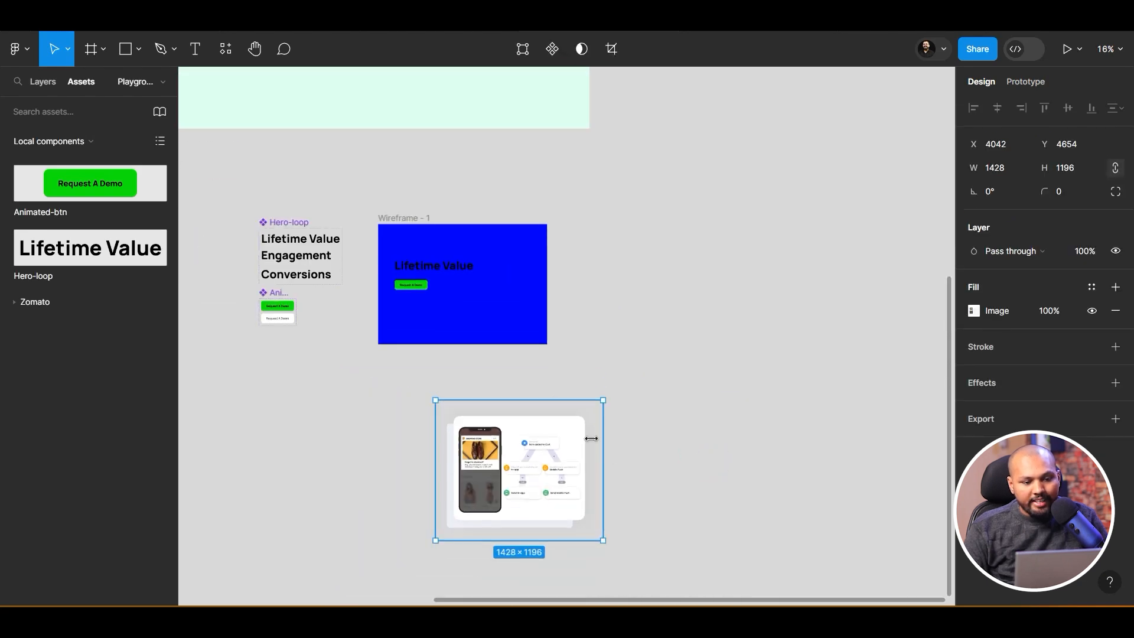
left_click(296, 227)
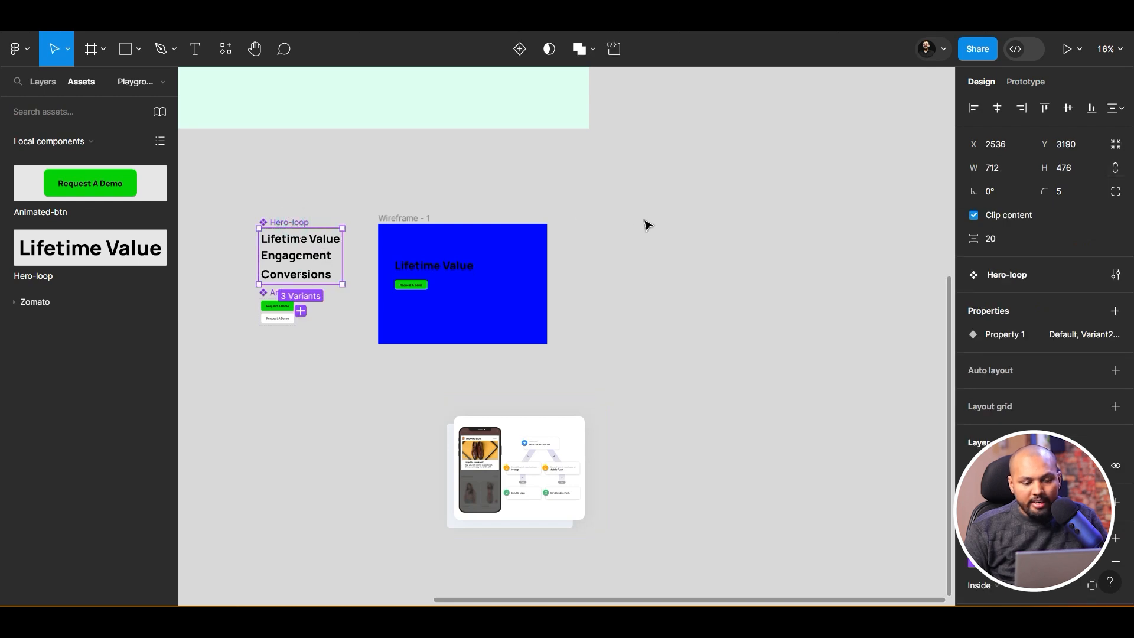
left_click_drag(534, 463, 366, 462)
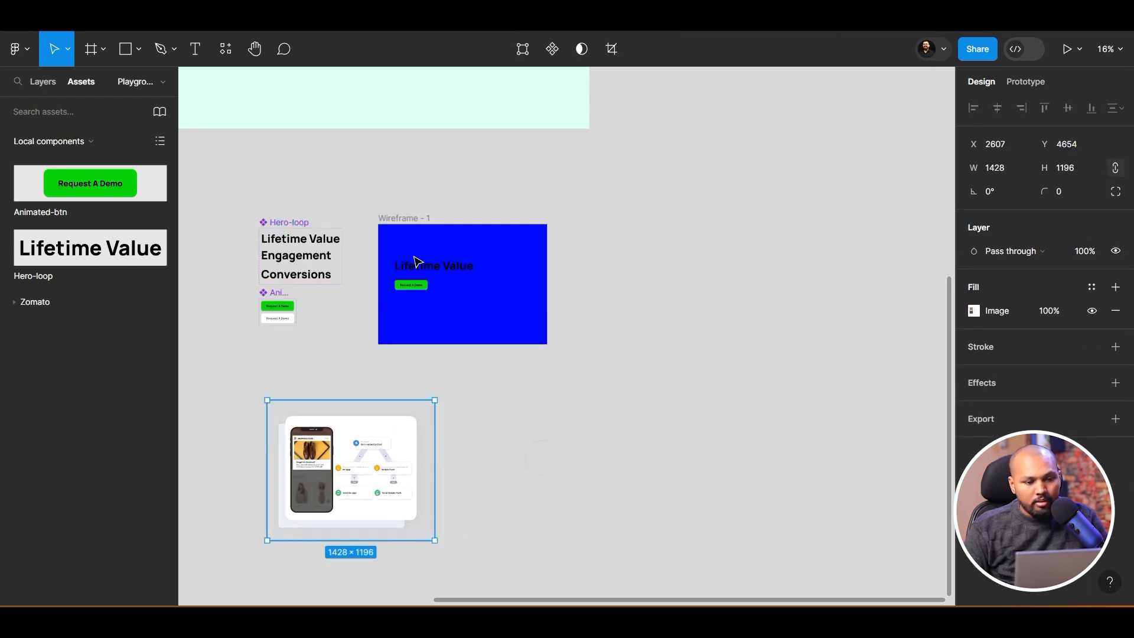
Make an empty copy of Wireframe - 1 with a height of 800 beside the phone mockup image
left_click_drag(406, 216, 587, 444)
left_click_drag(509, 483, 573, 450)
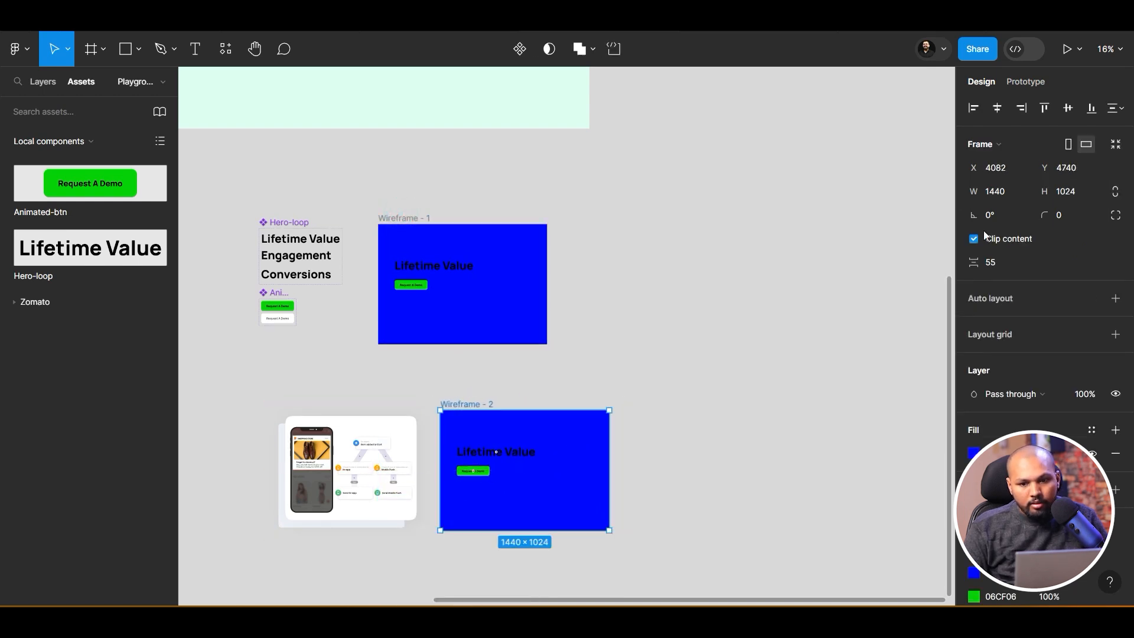
left_click(1073, 201)
type("800")
key("Return")
left_click_drag(554, 565, 468, 436)
key("Delete")
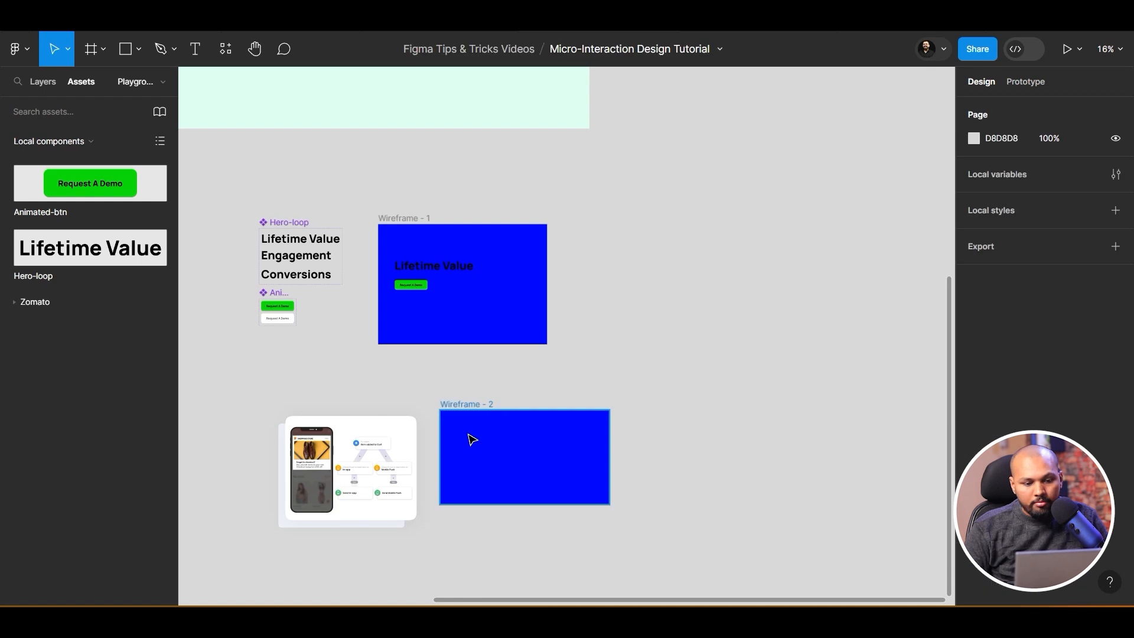
Scale the phone mockup image down to about 687 by 575 and move it into Wireframe - 2, overlapping the frame's left edge
left_click(324, 460)
key("k")
left_click_drag(338, 540, 455, 462)
left_click(676, 460)
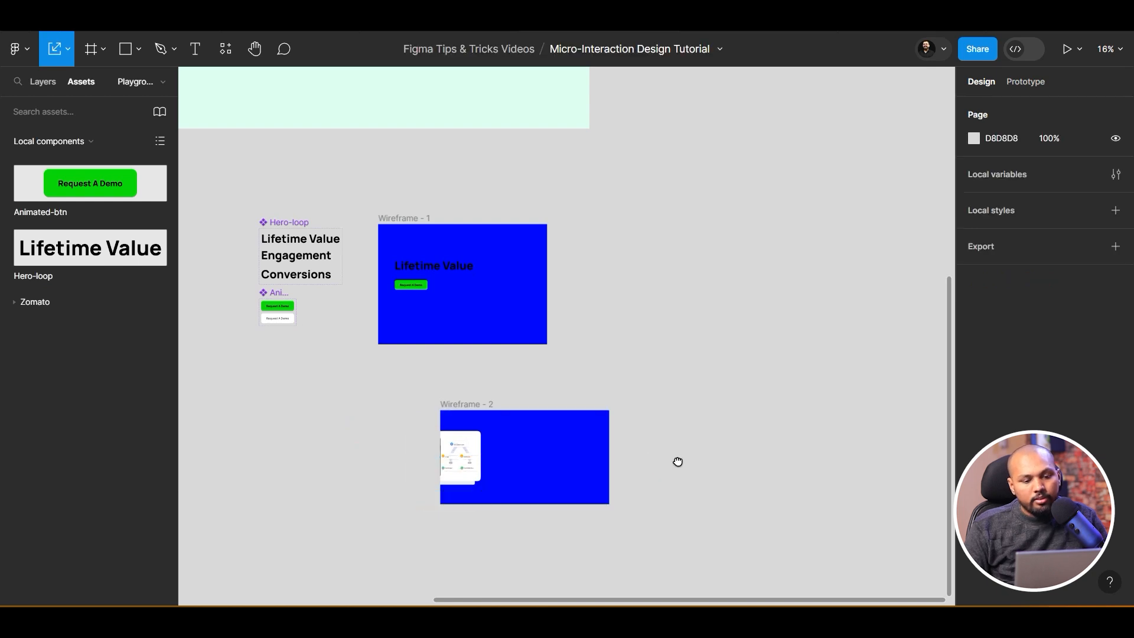
Duplicate the Hero-loop component set and place the copy in Wireframe - 2, opposite the image
scroll(685, 458, "right", 3)
left_click(196, 208)
left_click_drag(196, 208, 636, 201)
left_click_drag(608, 242, 489, 434)
scroll(506, 457, "up", 3)
Set the spacing between the image and the Hero-loop copy in Wireframe - 2 to 120
left_click(307, 433)
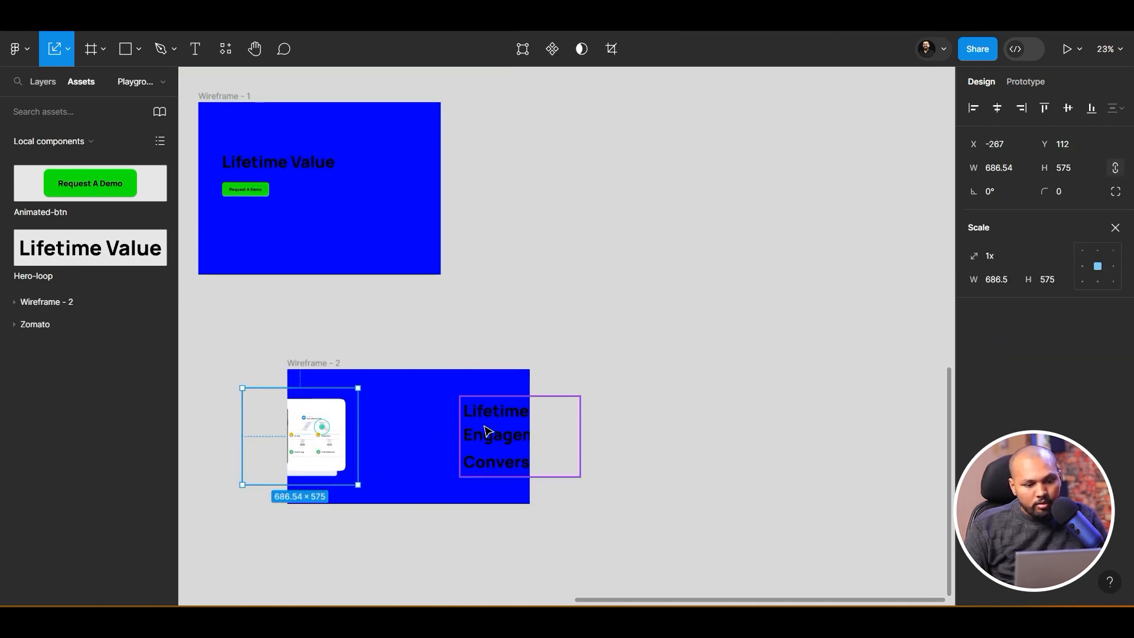
left_click(489, 424, "shift")
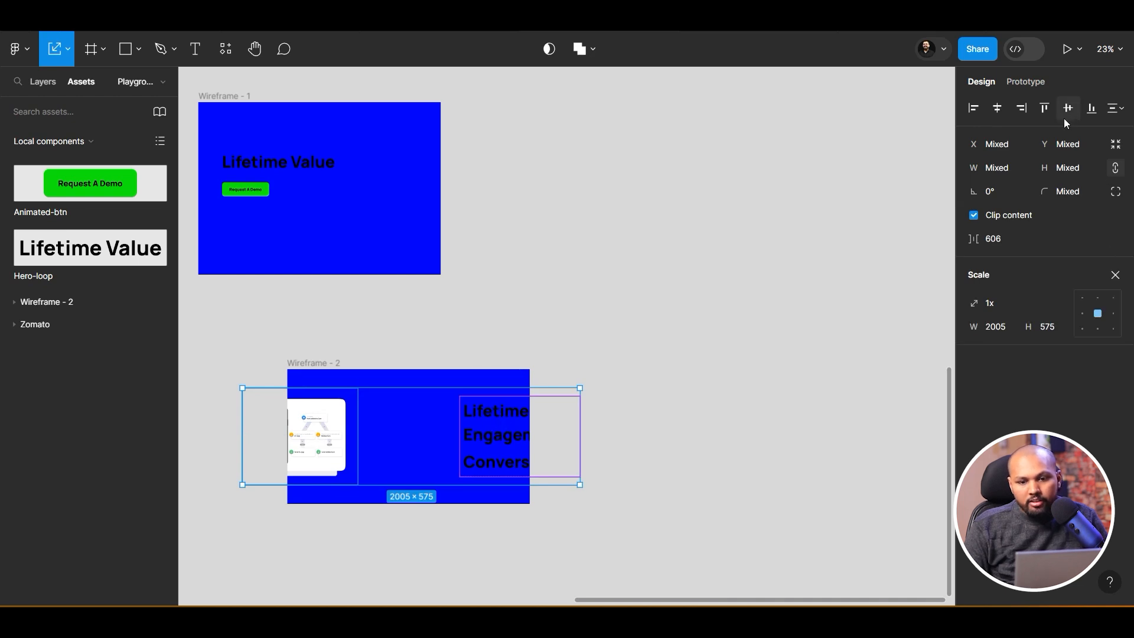
left_click(1115, 273)
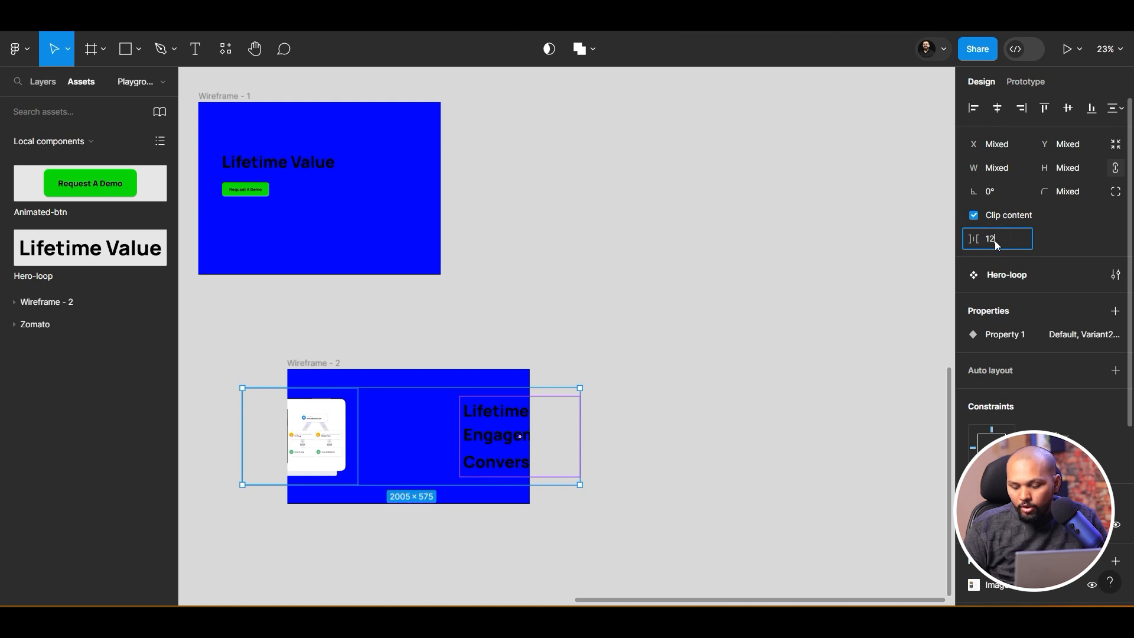
type("0")
key("Return")
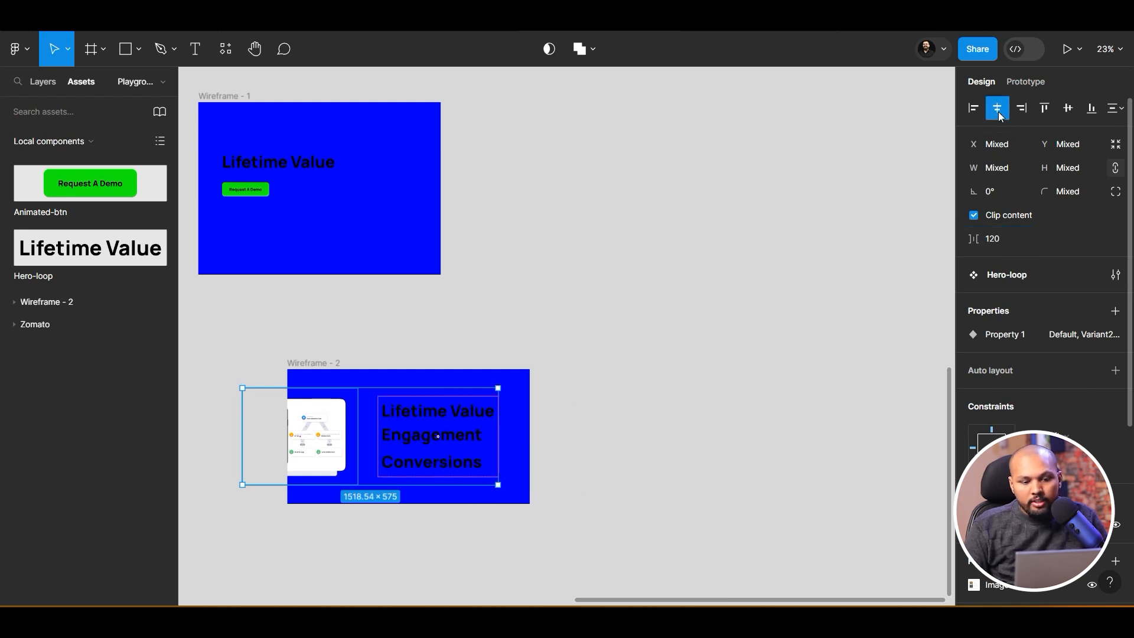
Move the image and the Hero-loop copy together to fit inside Wireframe - 2 and set the spacing between them to 40
left_click(997, 108)
key("ctrl+z")
left_click_drag(408, 438, 452, 446)
left_click(996, 239)
key("Return")
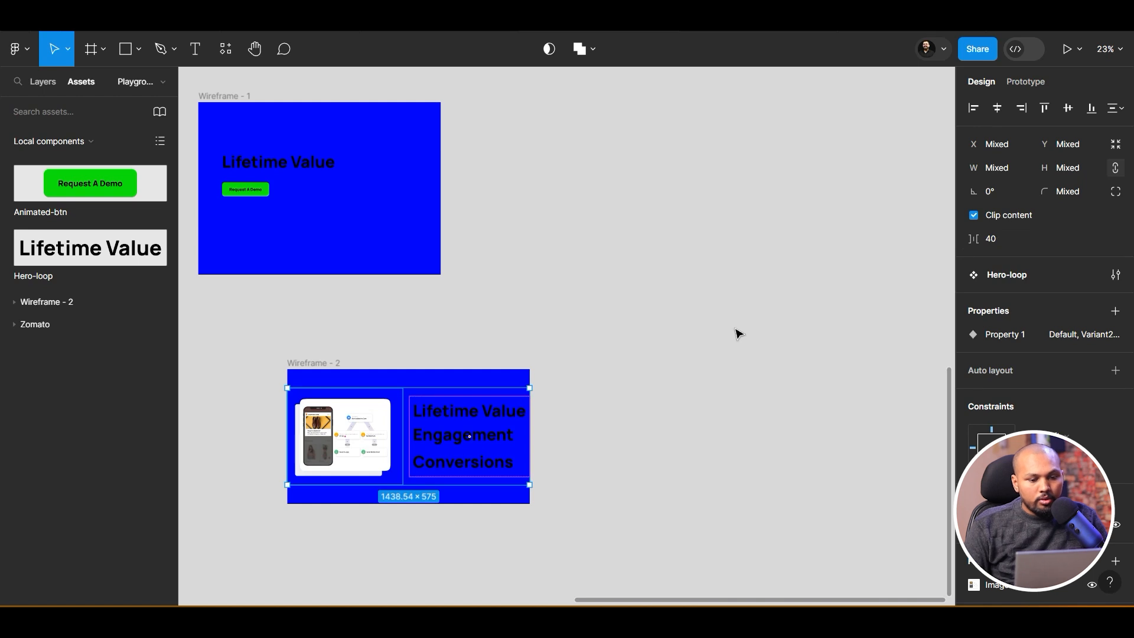
Check the X positions of the image and the Hero-loop copy inside Wireframe - 2
left_click(691, 351)
left_click(352, 452)
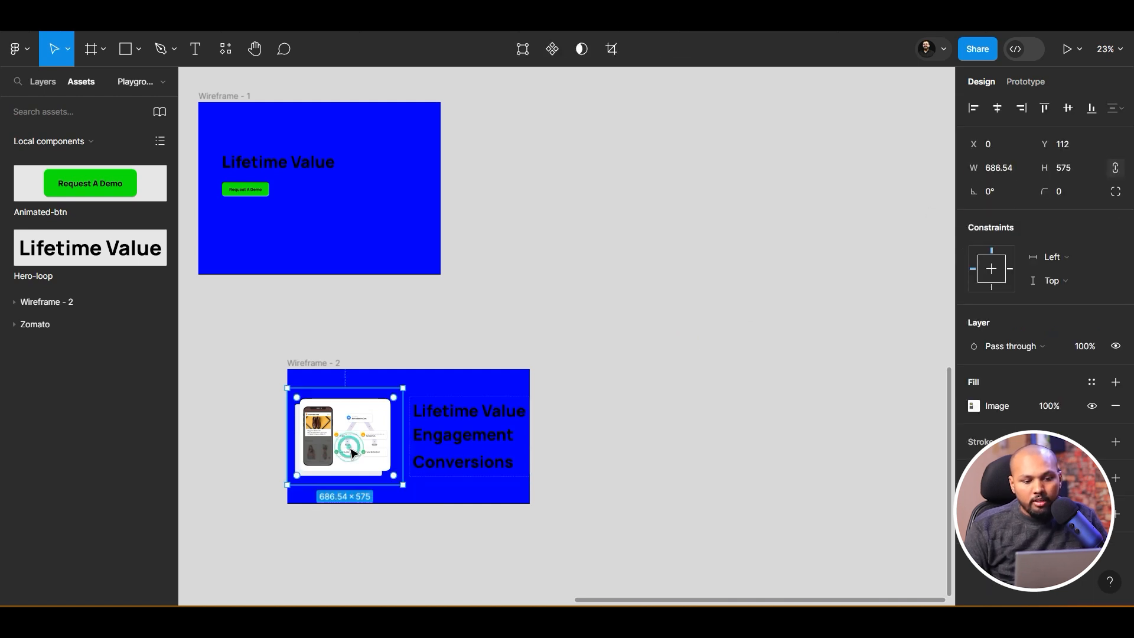
left_click(434, 436)
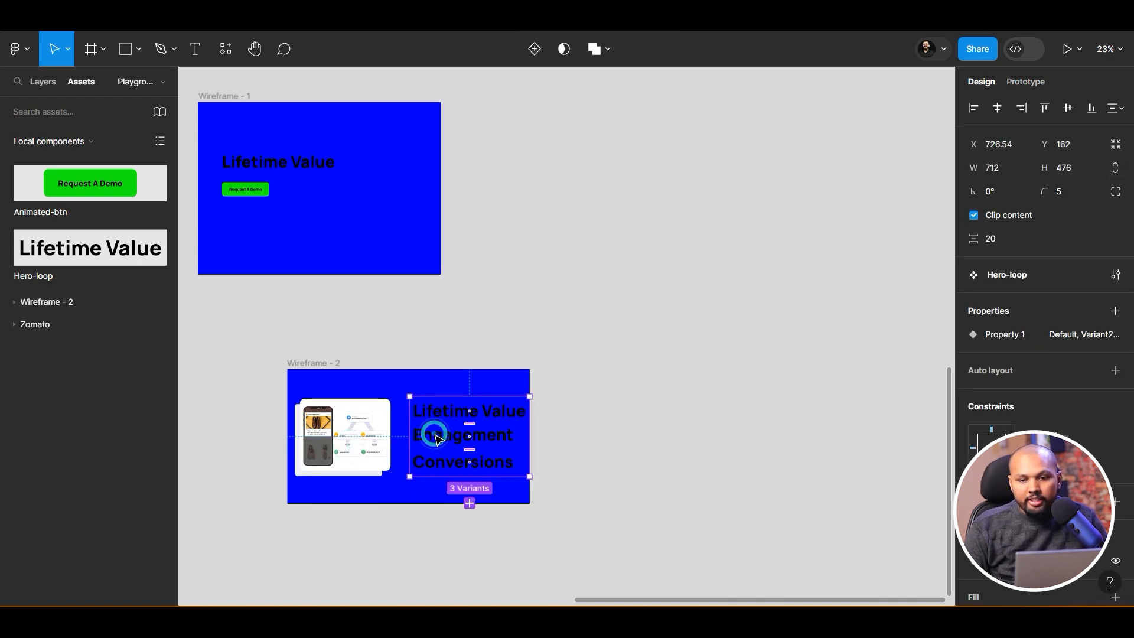
left_click(653, 352)
left_click(344, 469)
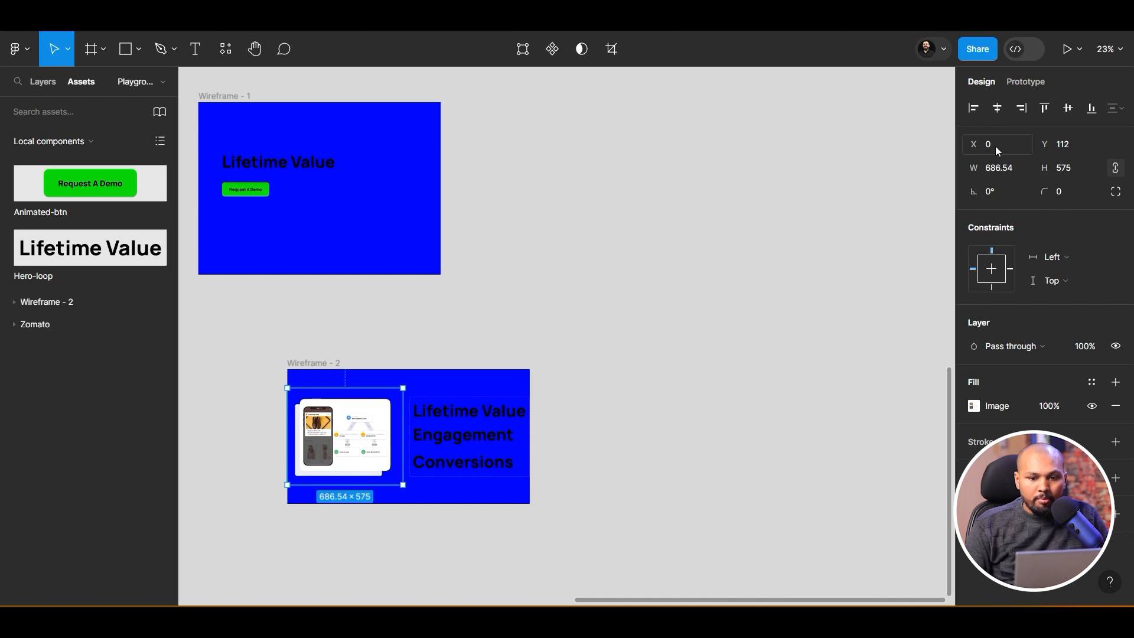
left_click(468, 436)
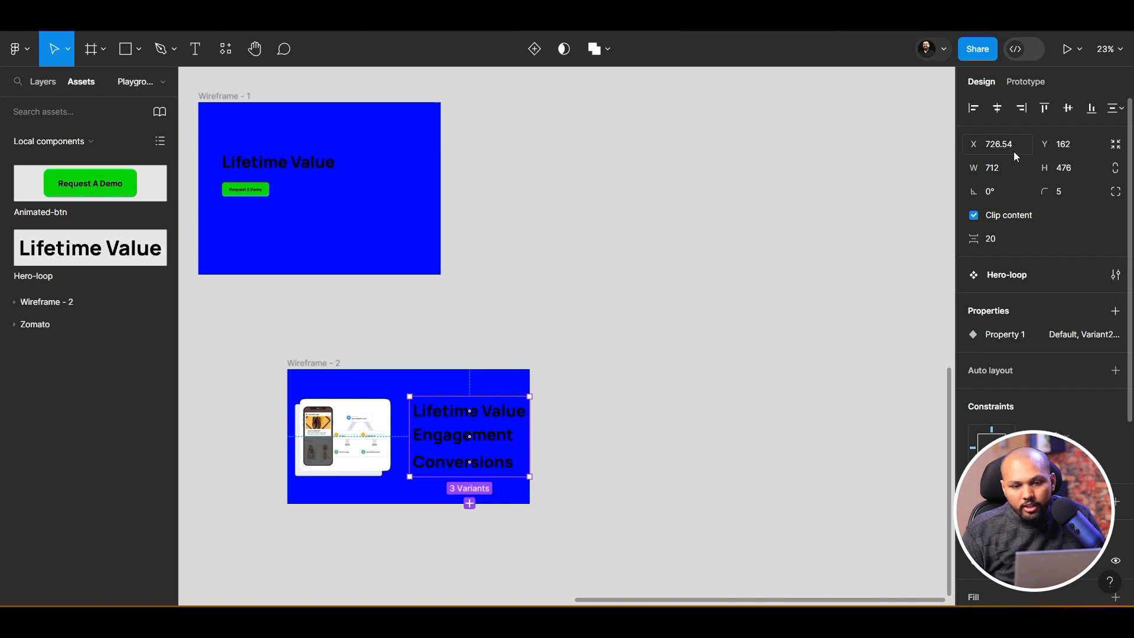
left_click(652, 449)
Move the image and the Hero-loop copy outward past opposite sides of Wireframe - 2, leaving about 1018 between them
left_click(283, 443)
left_click_drag(348, 443, 318, 442)
left_click(458, 432)
left_click_drag(458, 431, 519, 441)
Rename the Wireframe - 2 frame "Animated-Section"
left_click(306, 362)
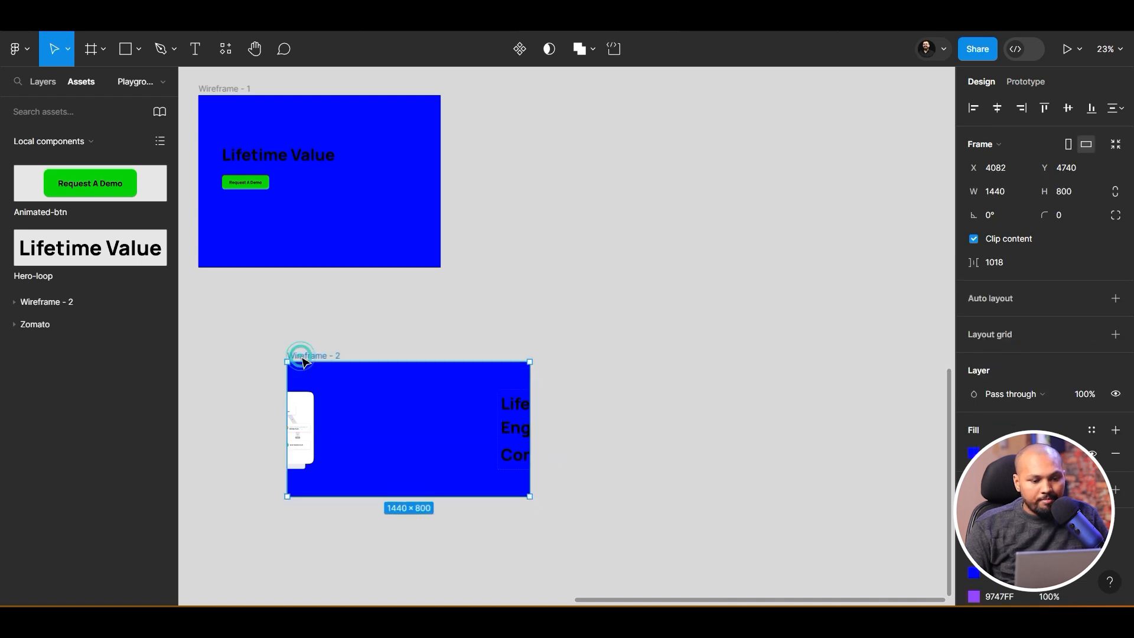
scroll(313, 343, "down", 1)
double_click(316, 329)
key("BackSpace")
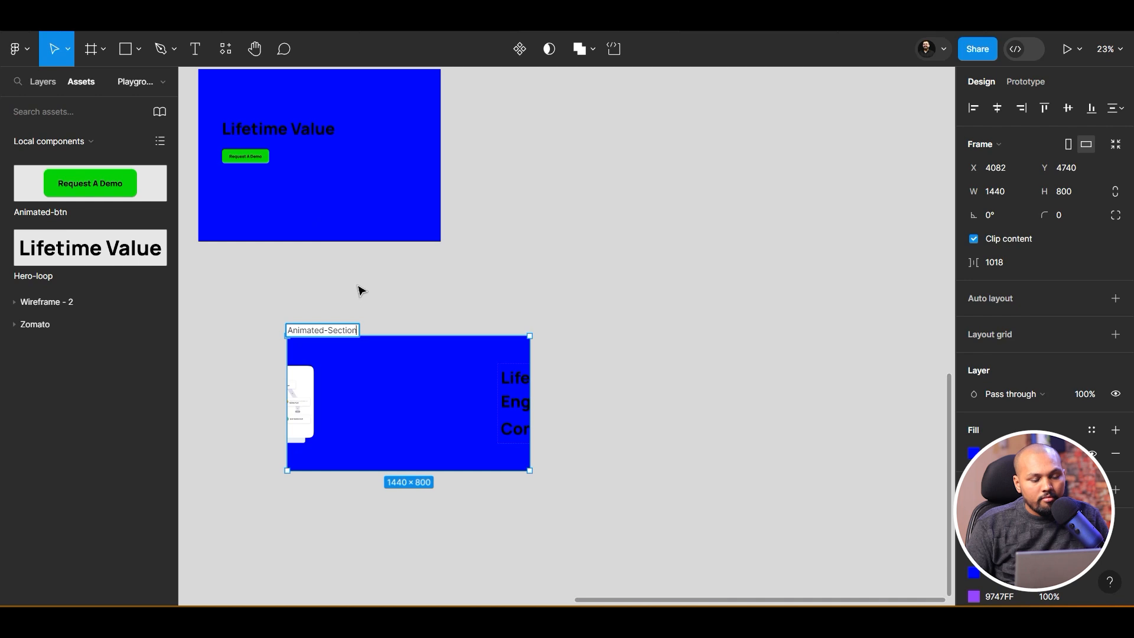
left_click(358, 289)
Turn the Animated-Section frame into a component and add a second variant to it
left_click(336, 329)
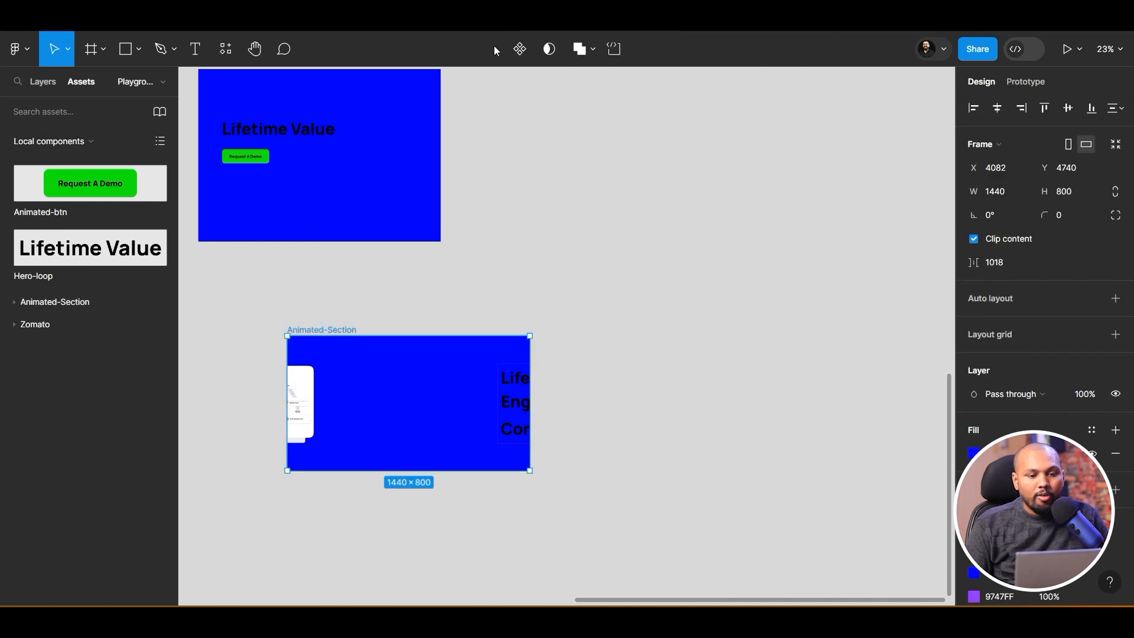
left_click(536, 53)
key("ctrl+z")
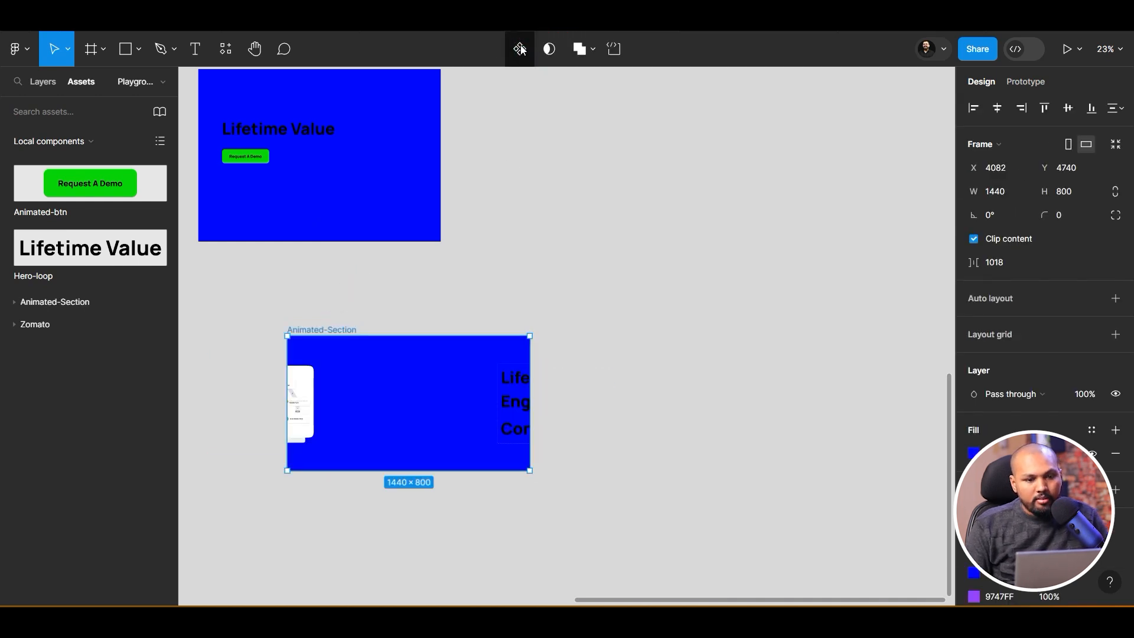
left_click(521, 49)
scroll(587, 321, "down", 4)
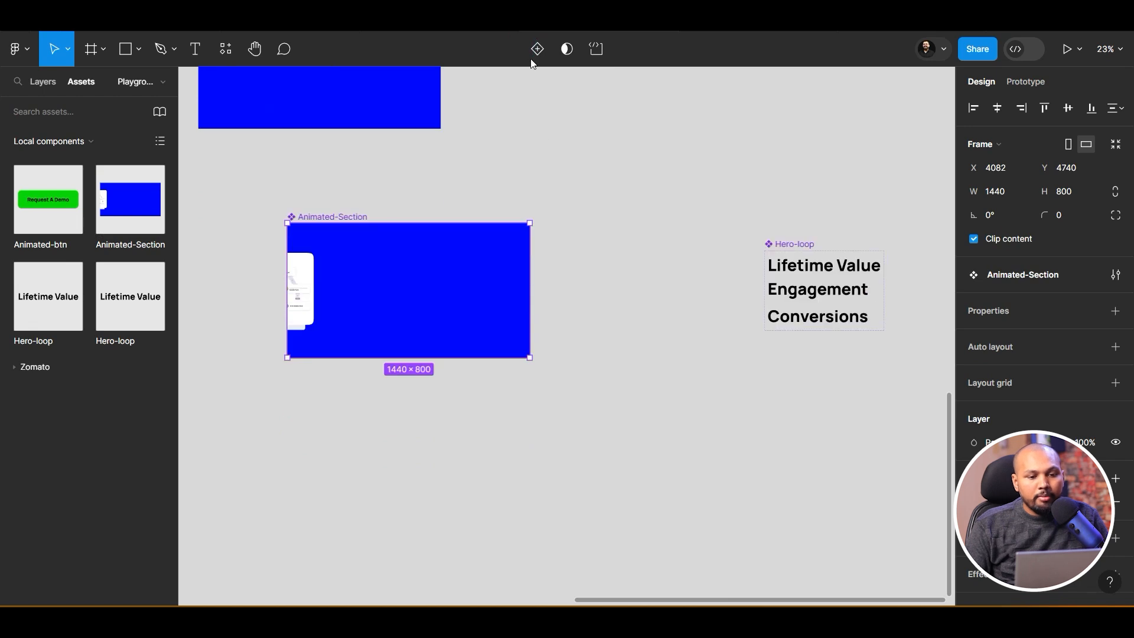
left_click(536, 50)
left_click(42, 89)
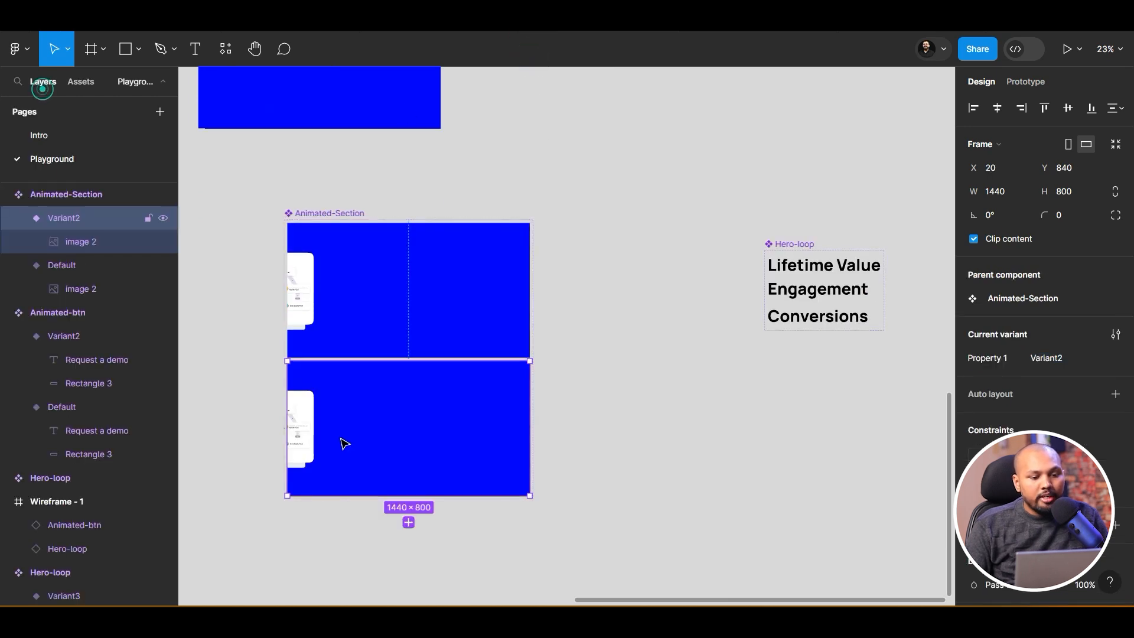
Set the X position of the image in Variant2 of Animated-Section to 0
left_click(299, 428)
left_click(1012, 147)
type("0")
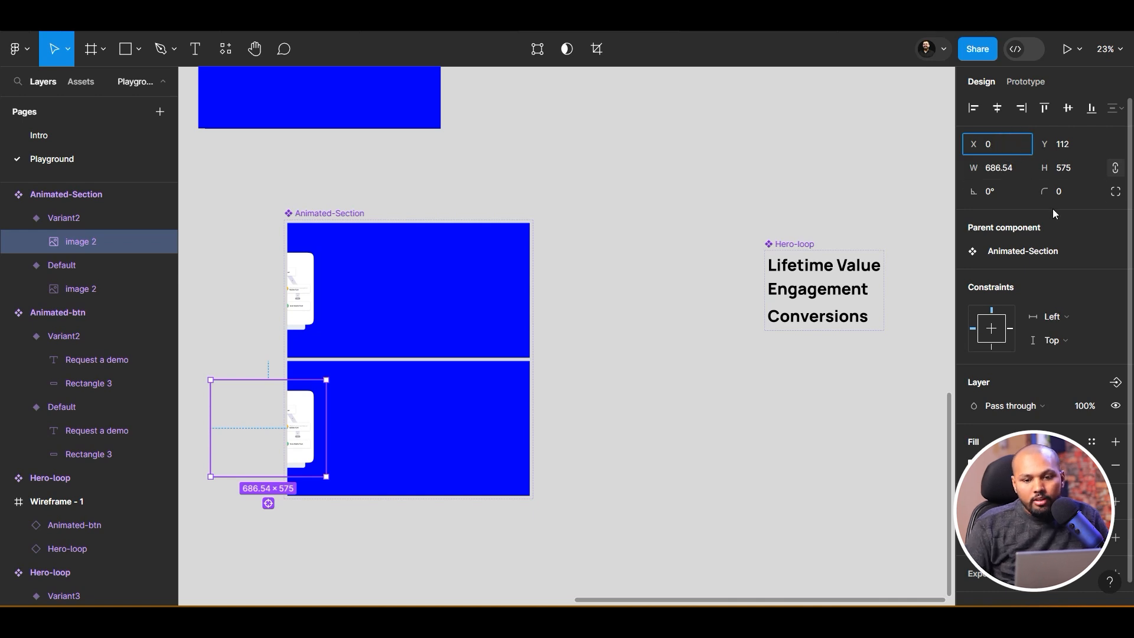
key("Return")
left_click(513, 434)
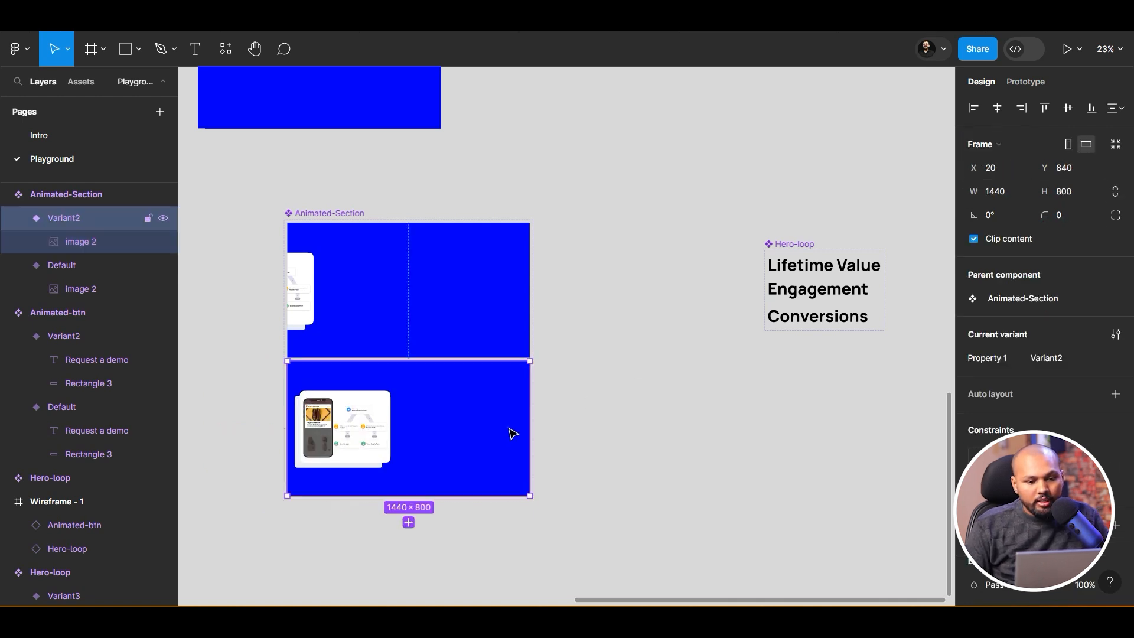
left_click(497, 301)
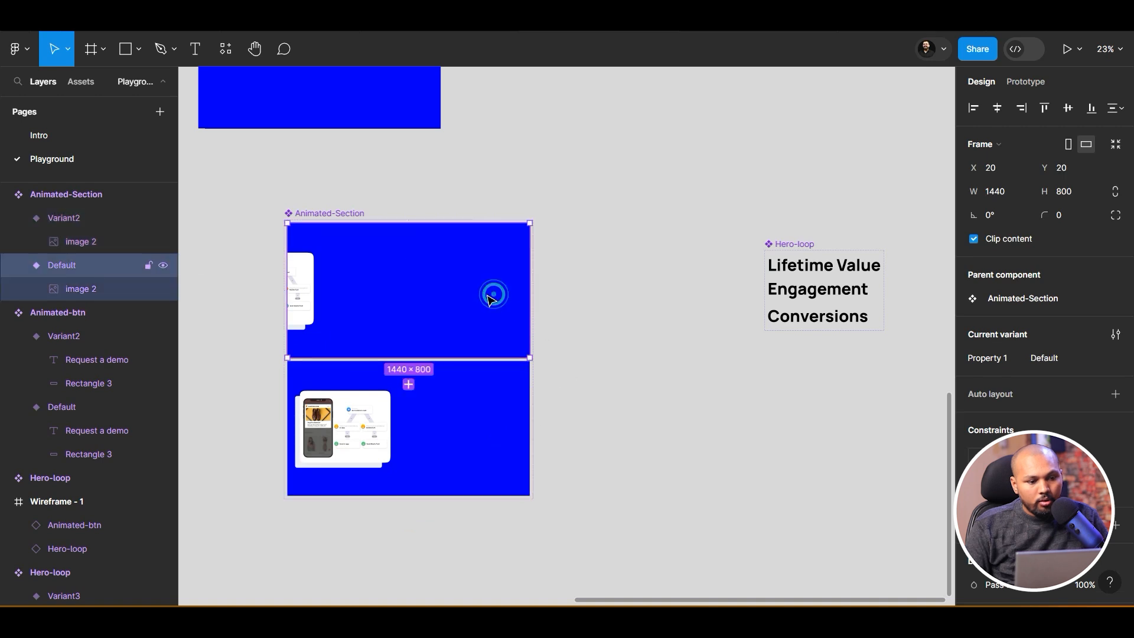
Undo the image move, the added variant and the component creation for Animated-Section
key("Tab")
key("ctrl+z")
key("ctrl+z")
key("ctrl+z")
key("ctrl+z")
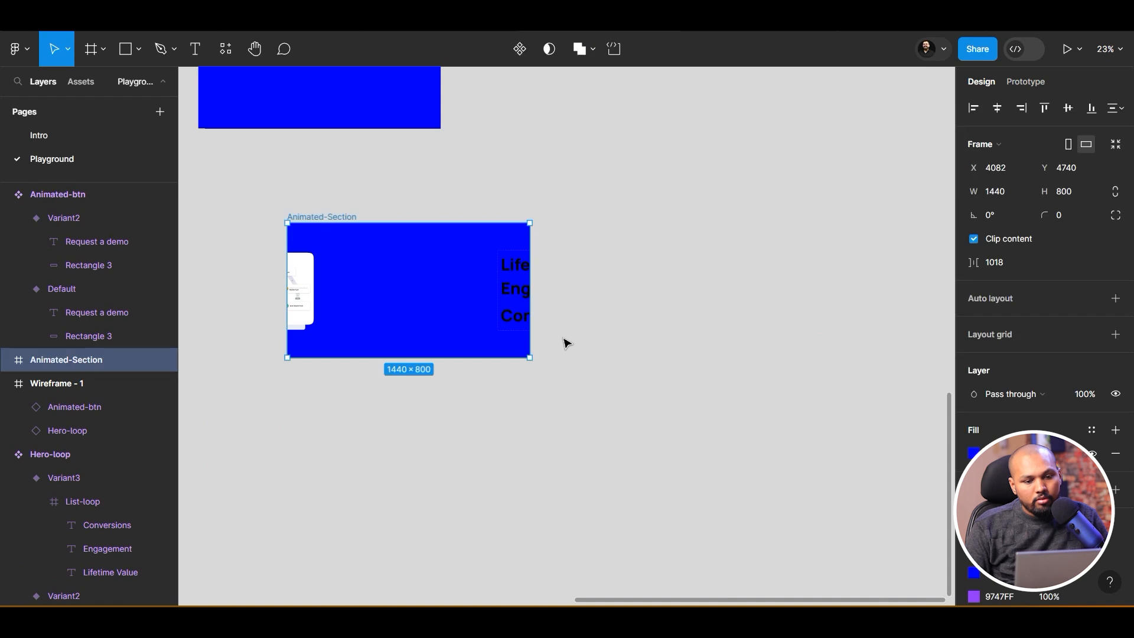
key("ctrl+z")
Try to turn the Animated-Section frame into a component, and undo it
left_click(318, 217)
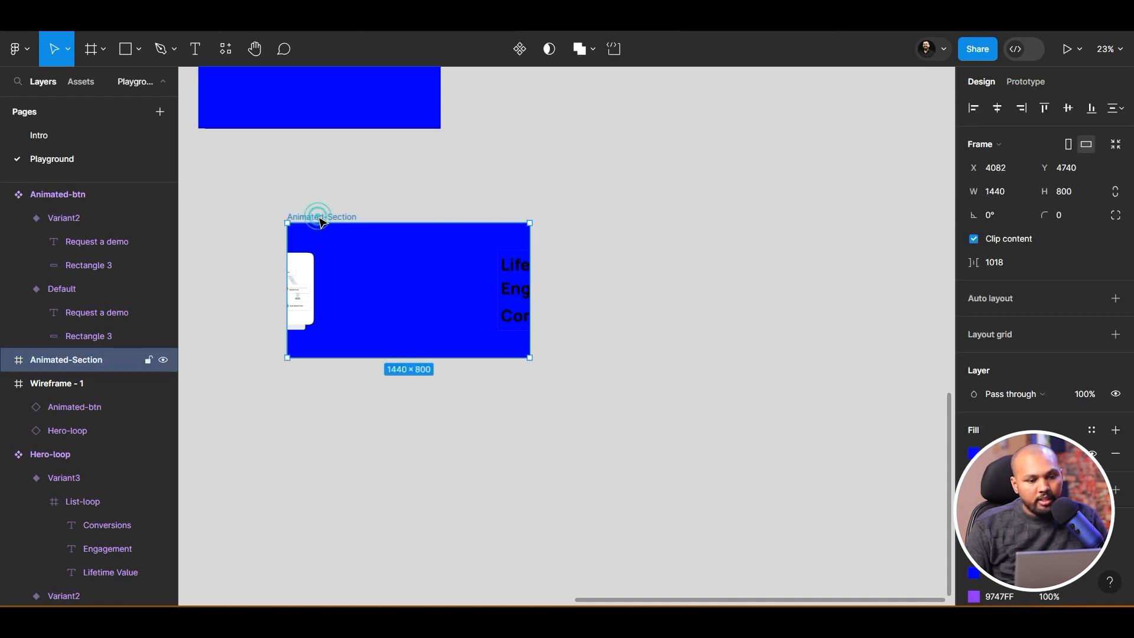
left_click(520, 50)
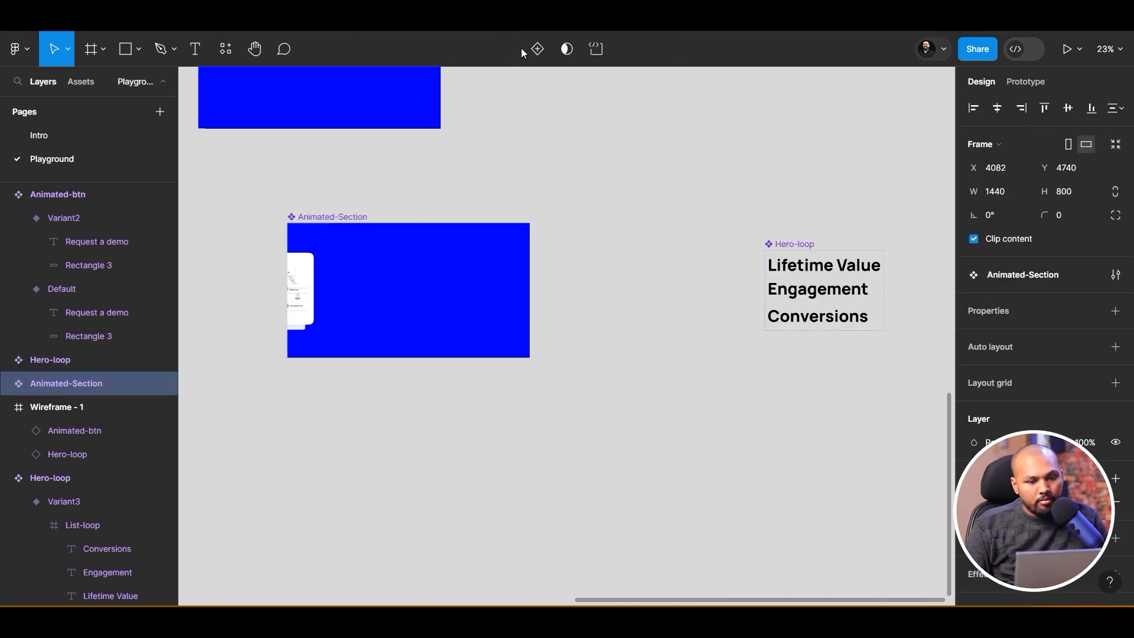
key("ctrl+z")
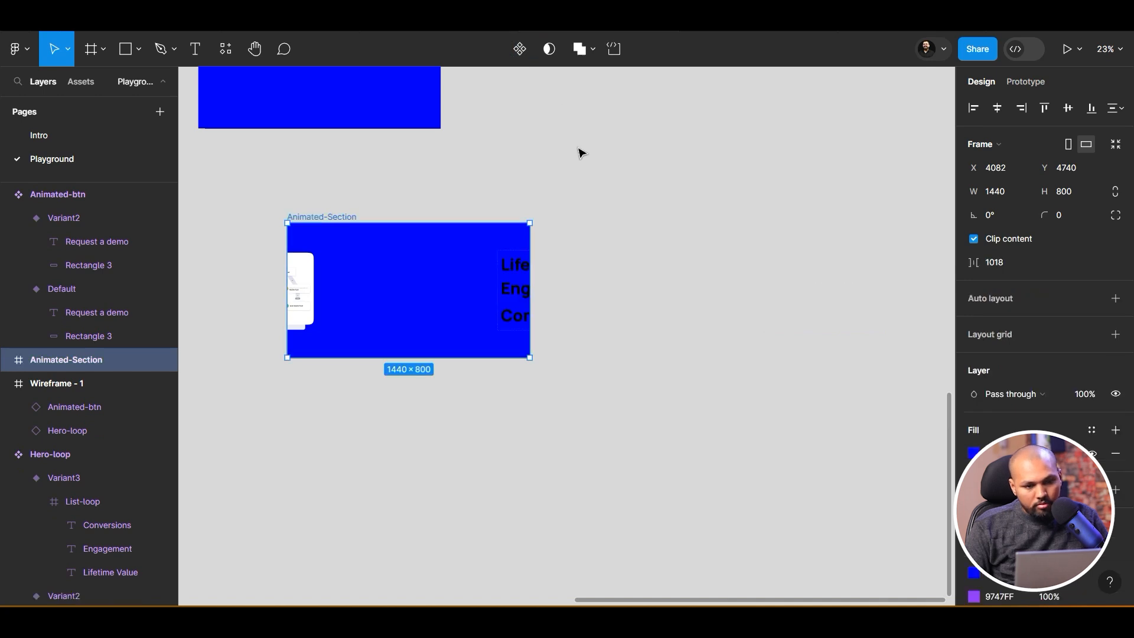
Try deleting the Hero-loop copy from the Animated-Section frame, and undo the deletion
left_click(596, 295)
left_click(502, 306)
key("Delete")
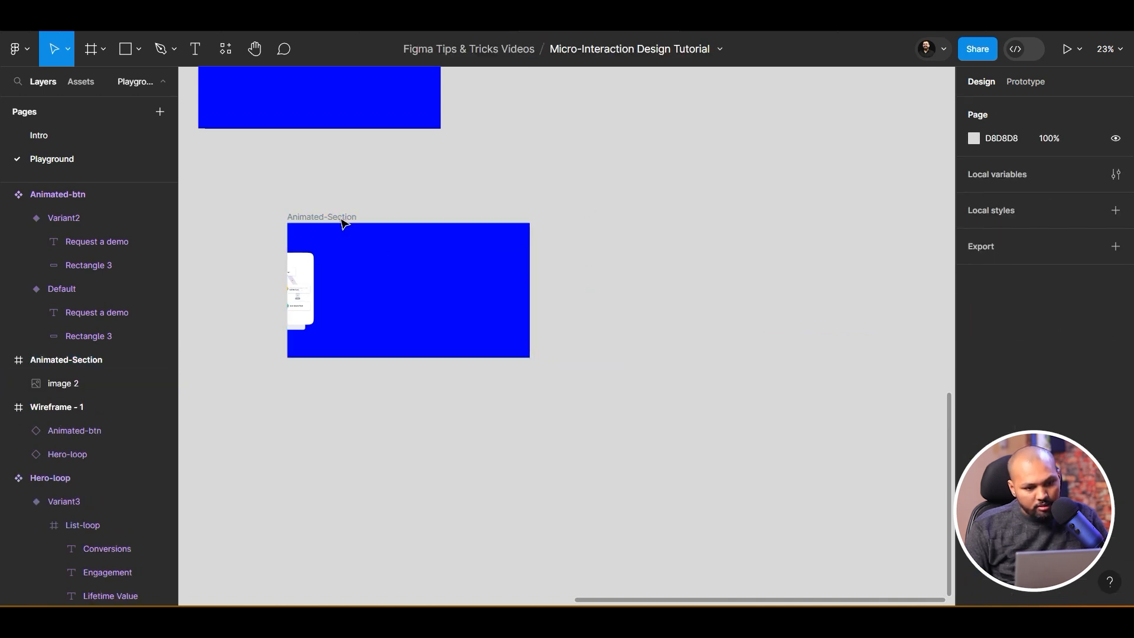
left_click(323, 218)
key("ctrl+z")
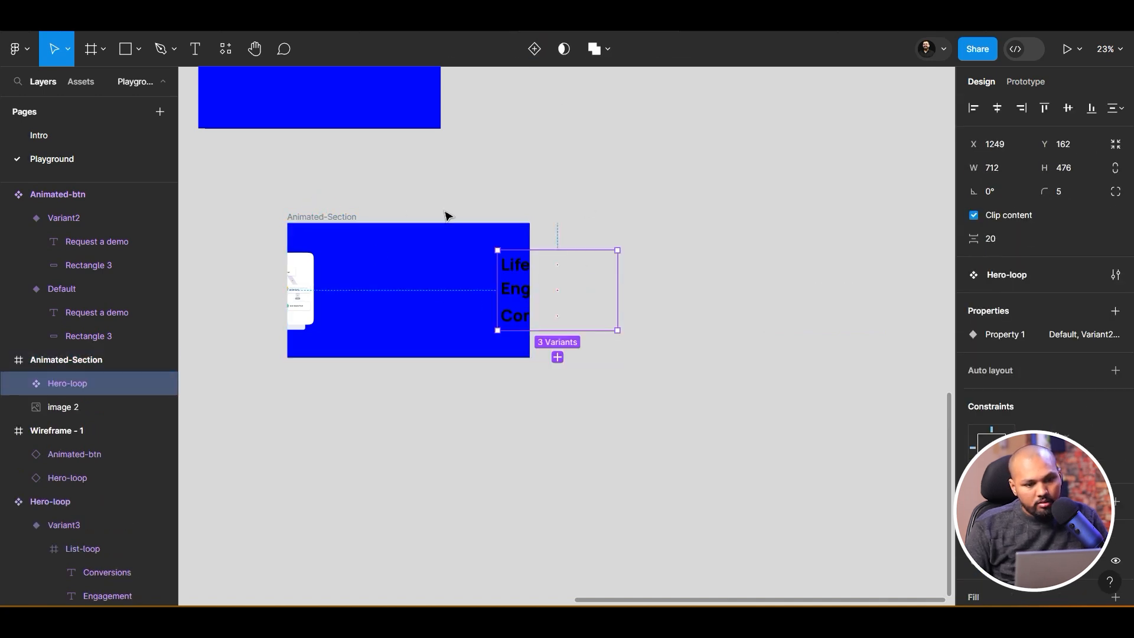
left_click(529, 201)
Create a component from Animated-Section with the Hero-loop copy inside, and undo it back to a plain frame
left_click(316, 217)
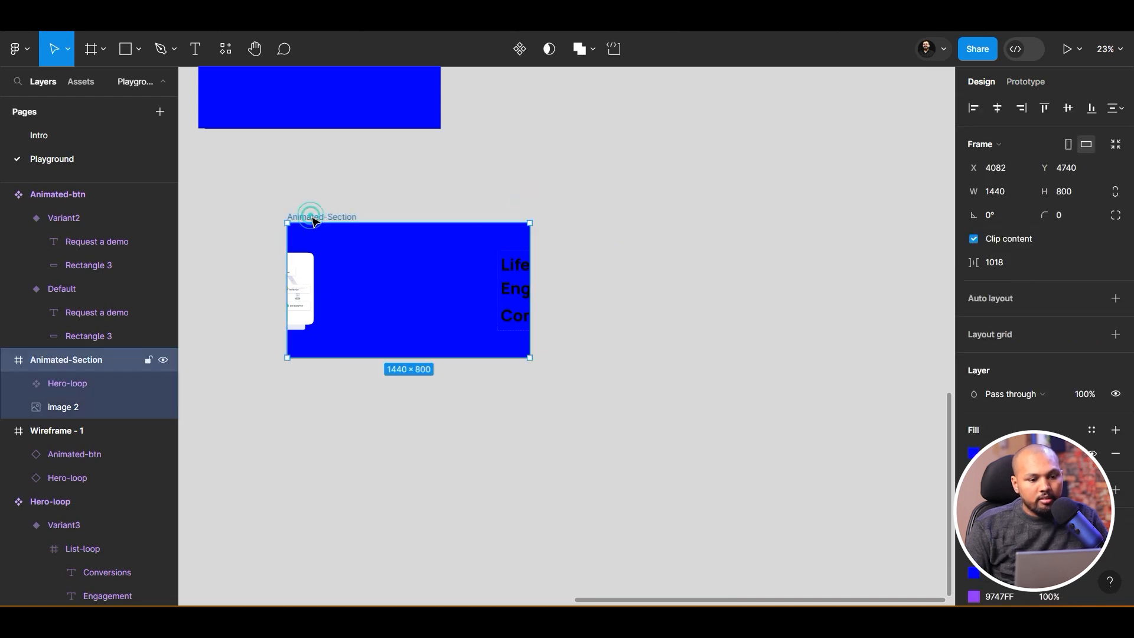
left_click(515, 51)
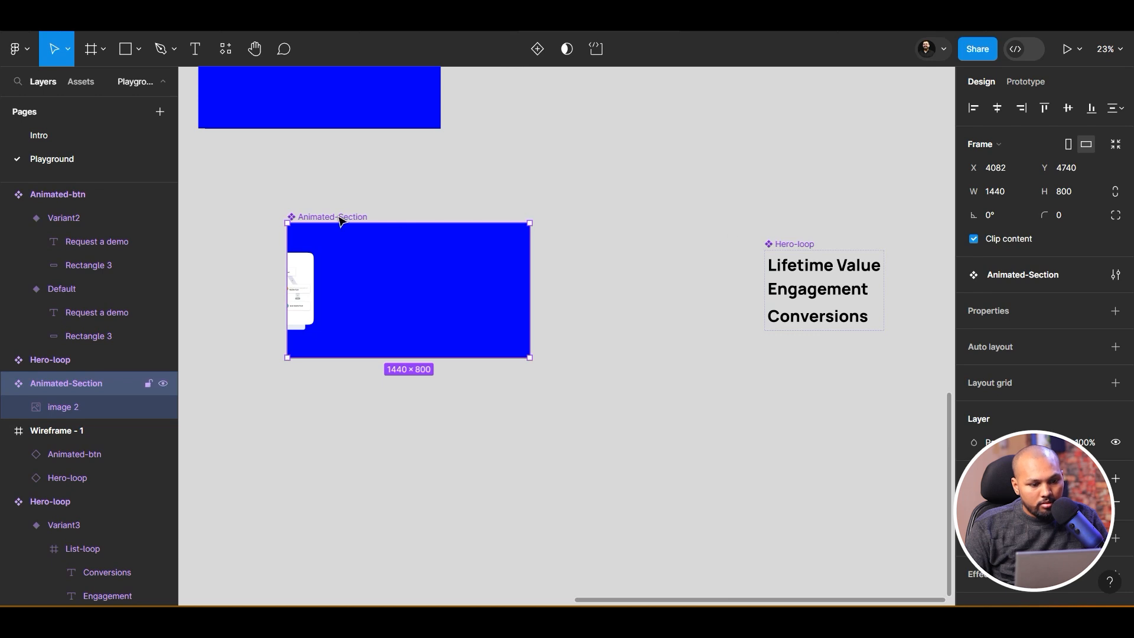
left_click(807, 235)
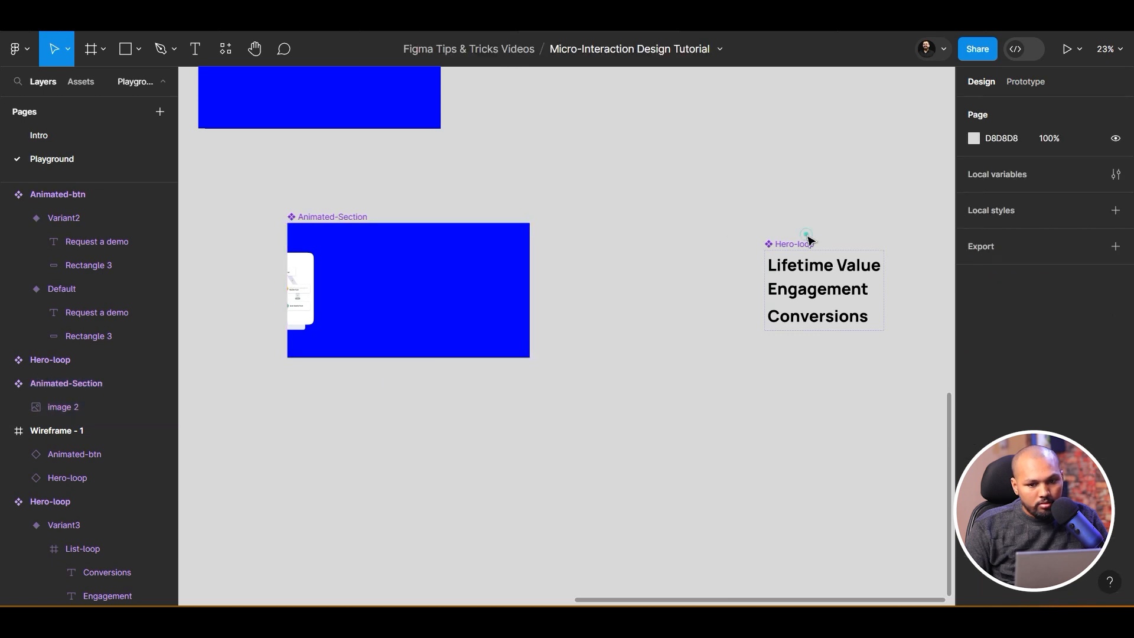
left_click(794, 243)
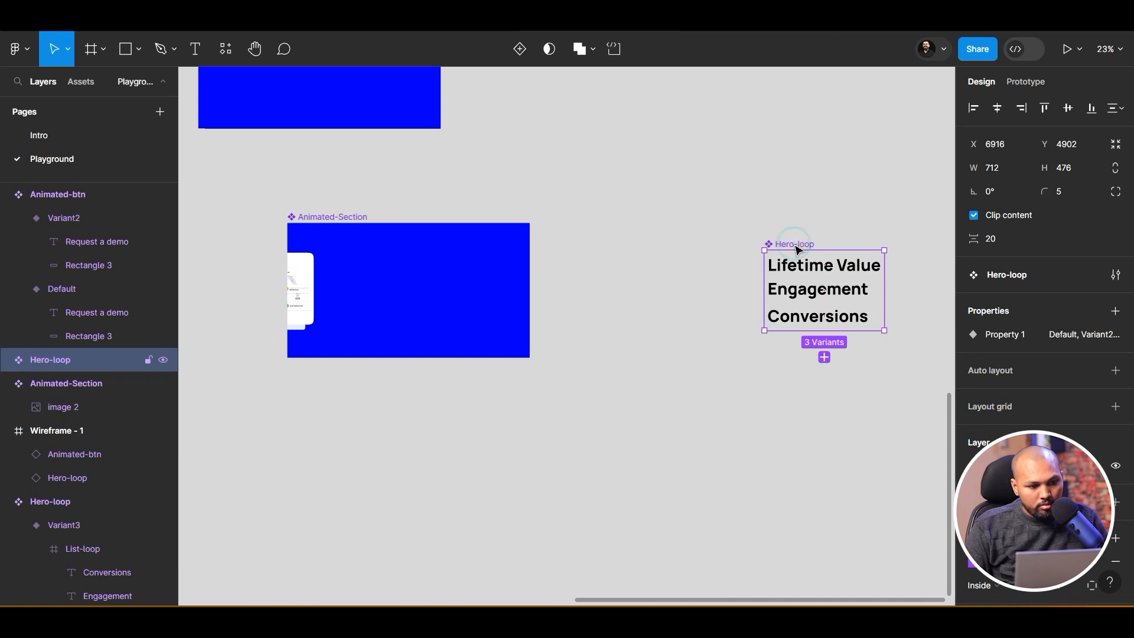
key("ctrl+z")
key("ctrl+z")
key("ctrl+z")
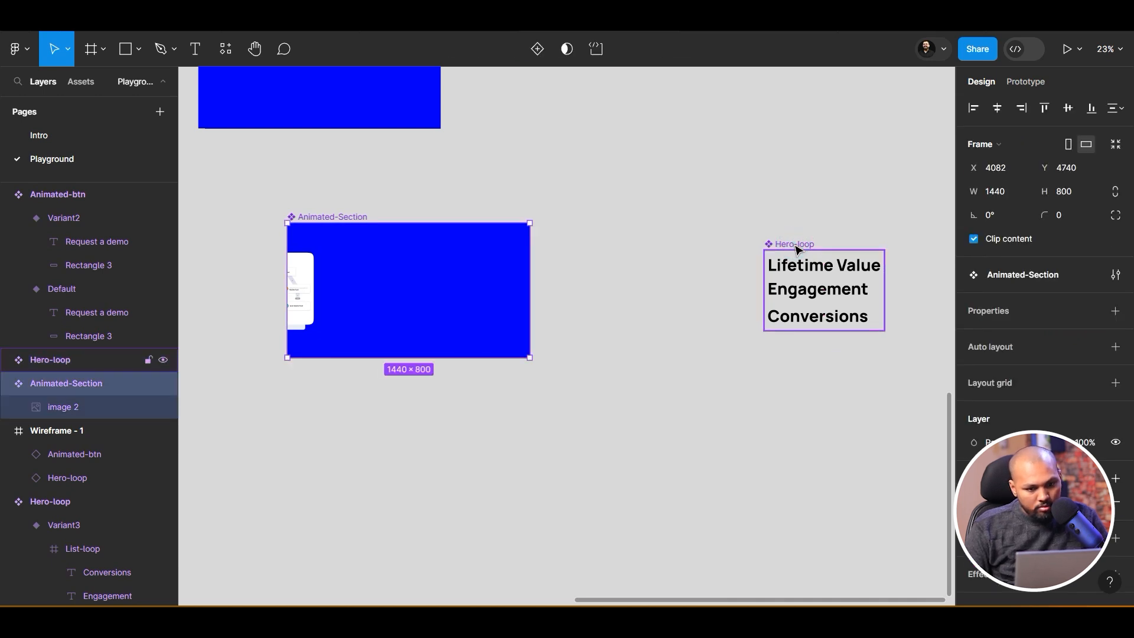
left_click(678, 288)
left_click(369, 260)
left_click(381, 279)
left_click(334, 217)
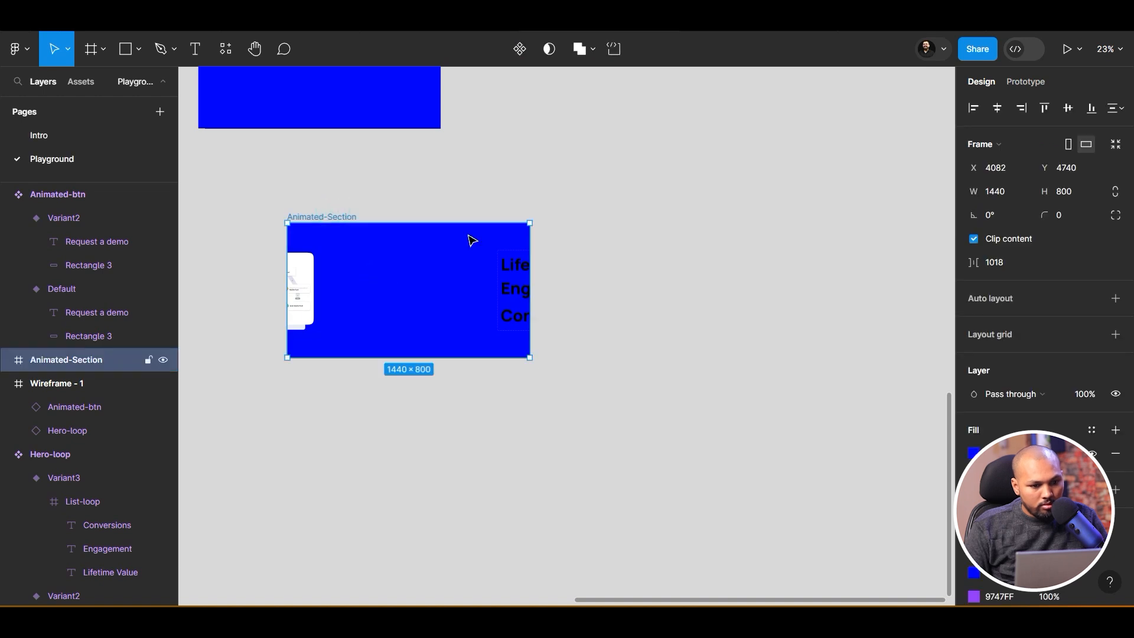
Try to delete the Hero-loop copy's Property 1, and remove the copy from the Animated-Section frame
left_click(511, 266)
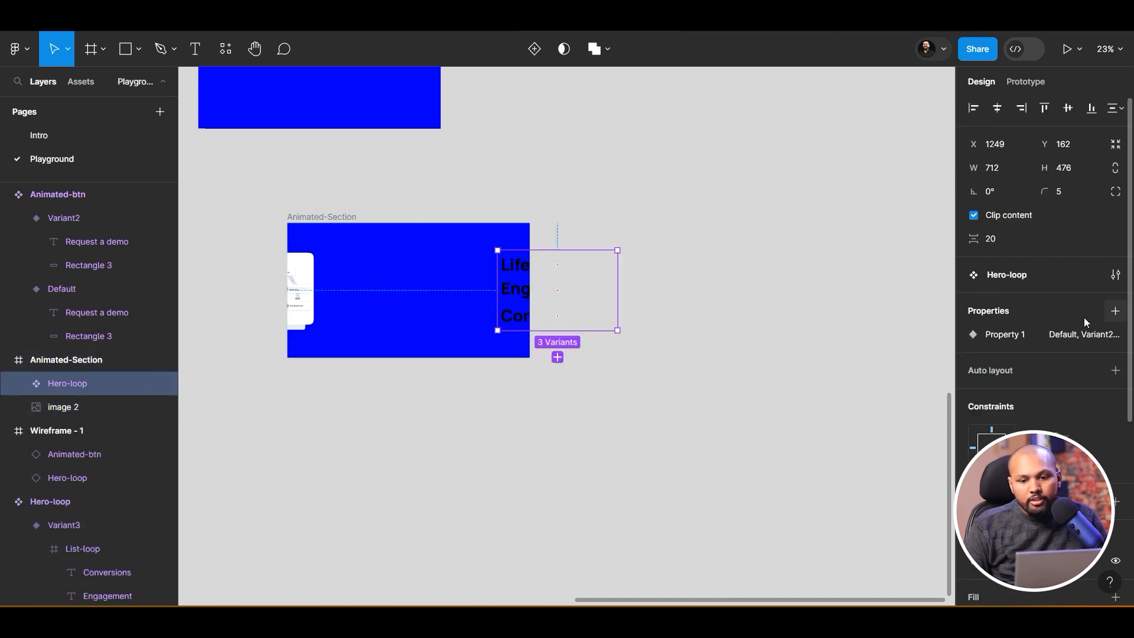
scroll(762, 326, "down", 5)
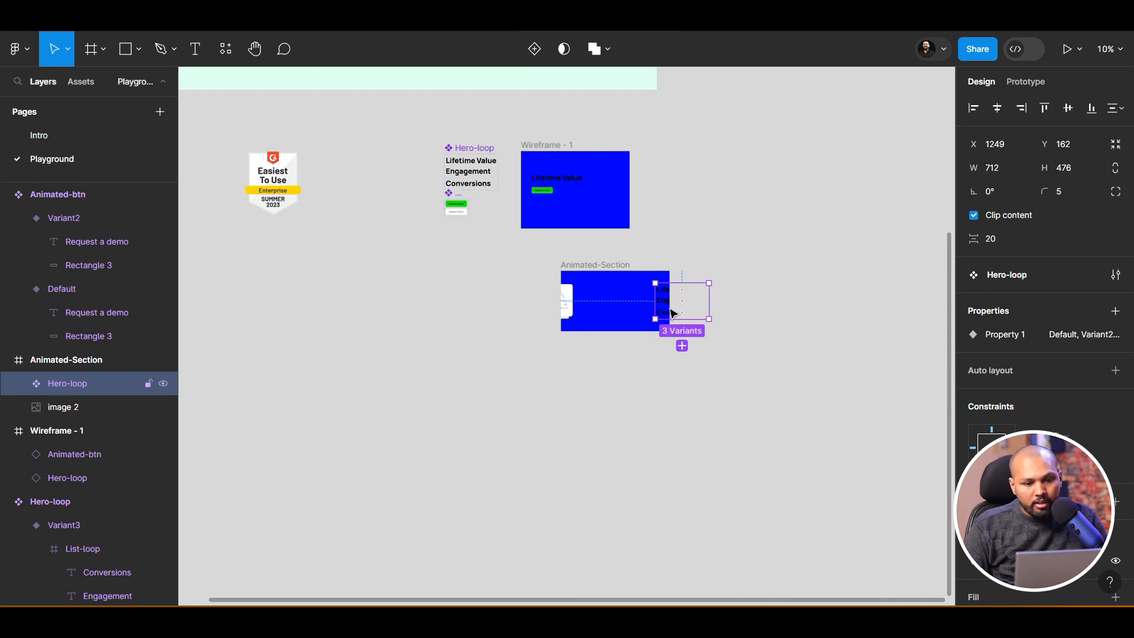
scroll(746, 307, "up", 5)
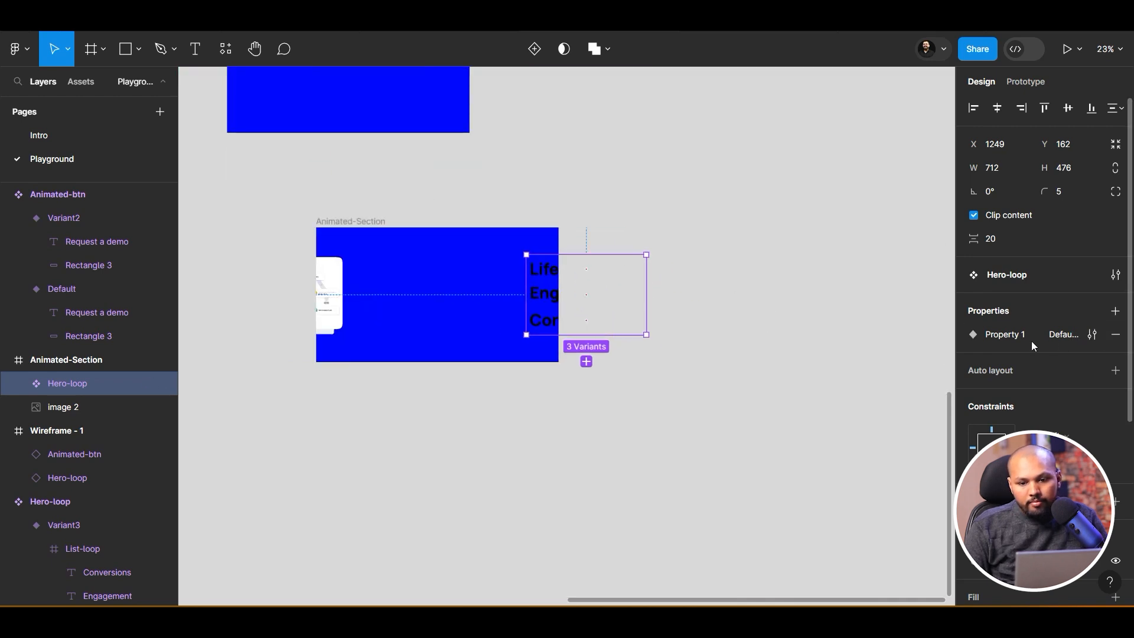
left_click(1072, 339)
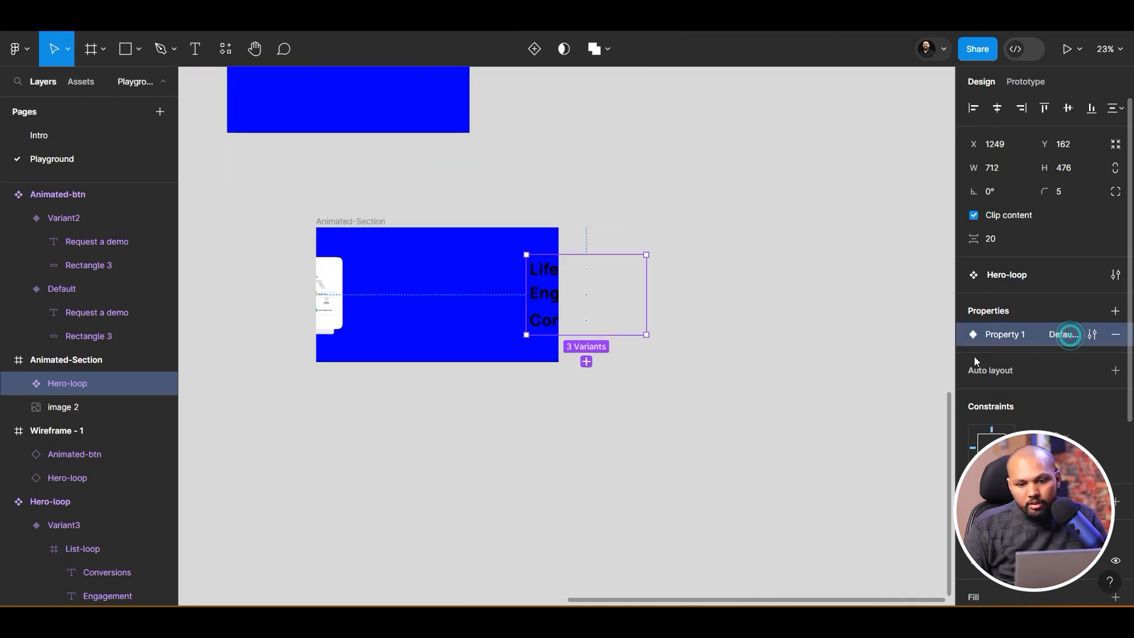
left_click(1114, 335)
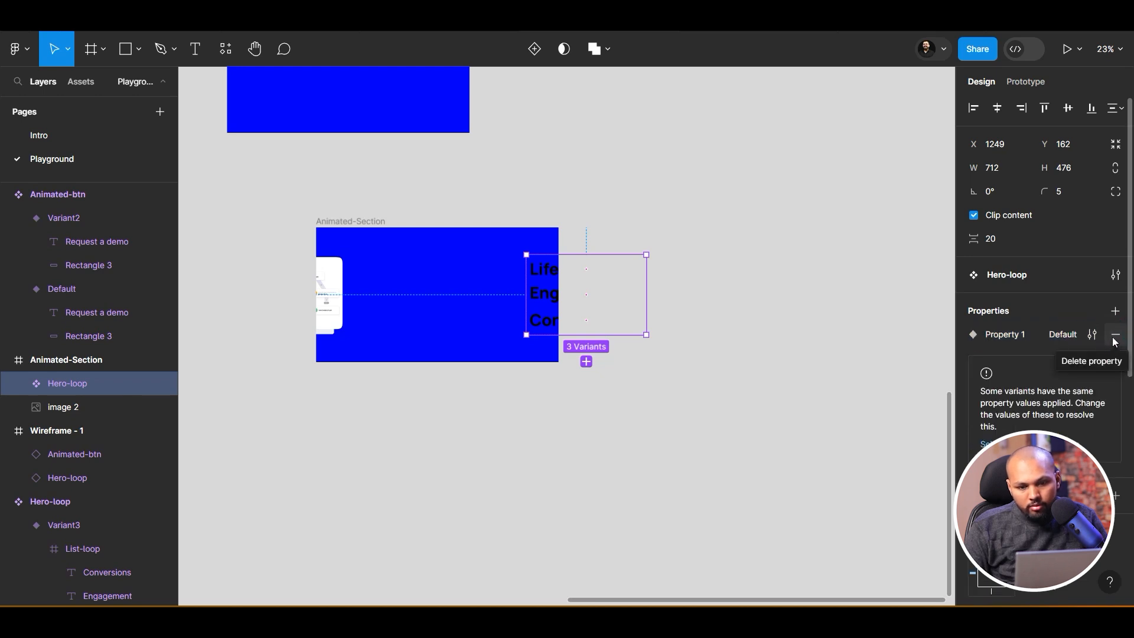
left_click(1114, 337)
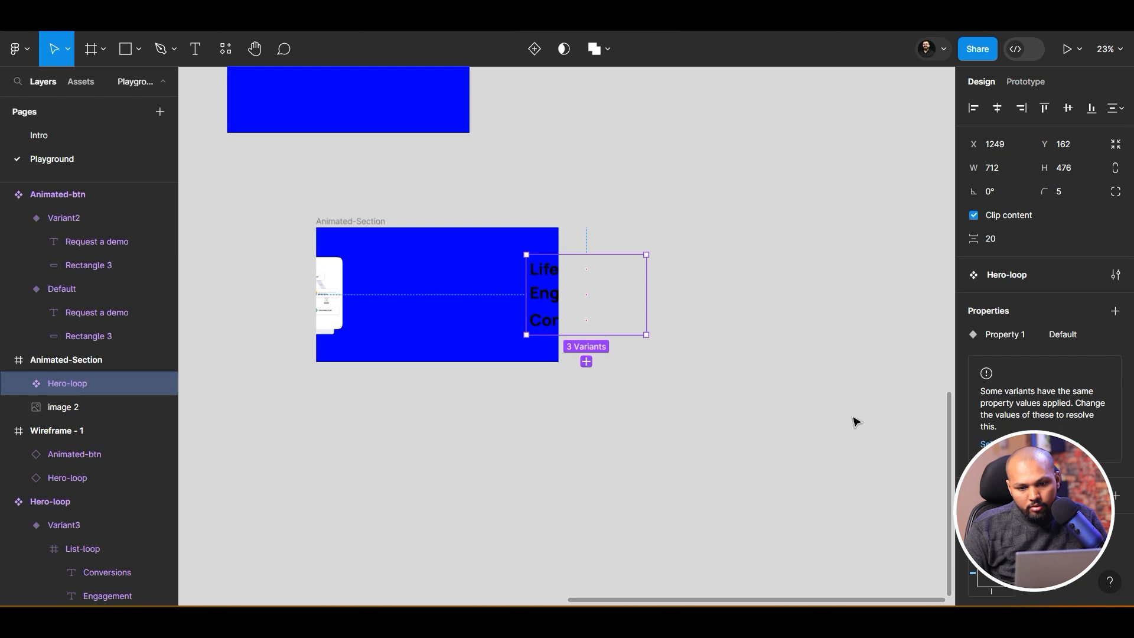
left_click(682, 378)
Copy the heading "Orchestrate Your Campaigns And Fly On Autopilot" from the webengage.com page and paste it below Animated-Section in Figma
scroll(643, 331, "up", 6)
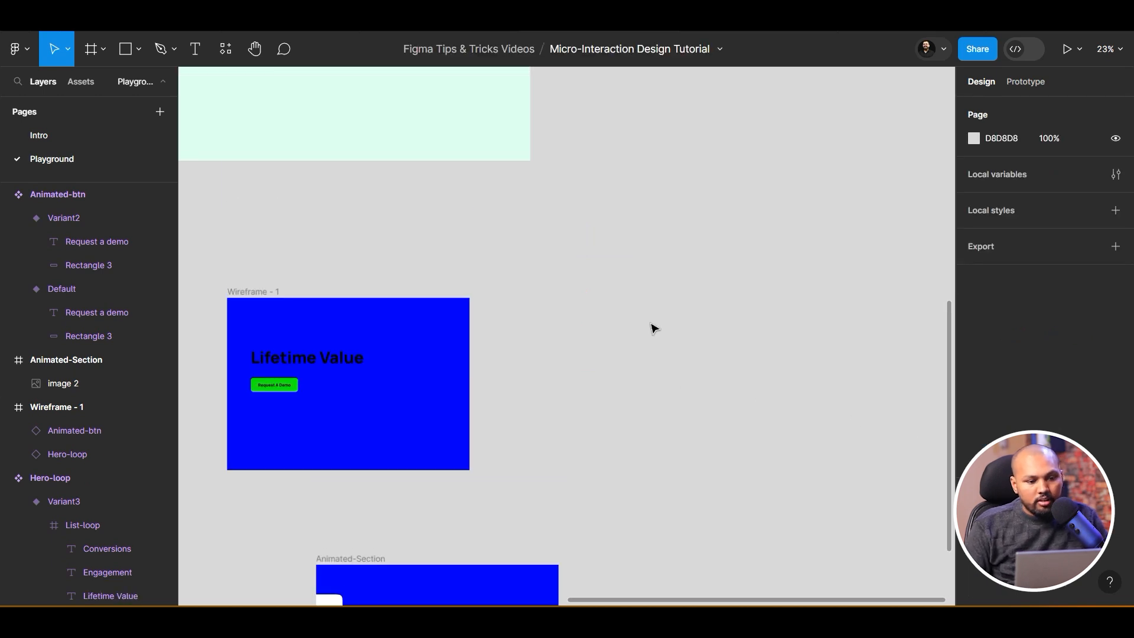
scroll(679, 322, "down", 5)
scroll(736, 322, "down", 2)
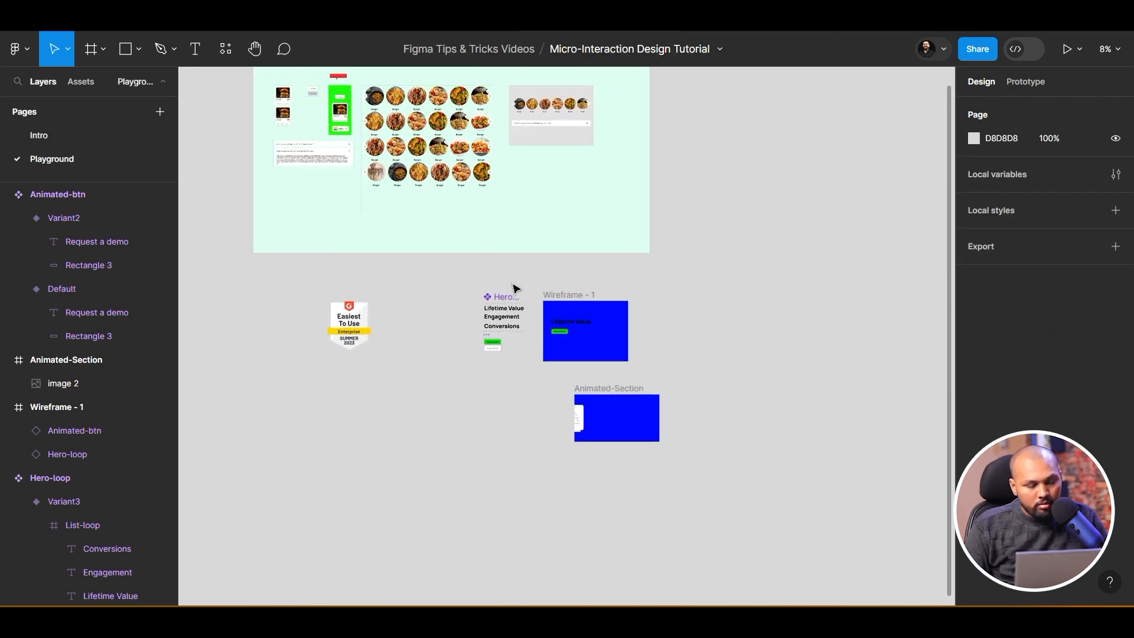
scroll(725, 381, "up", 2)
scroll(724, 379, "down", 3)
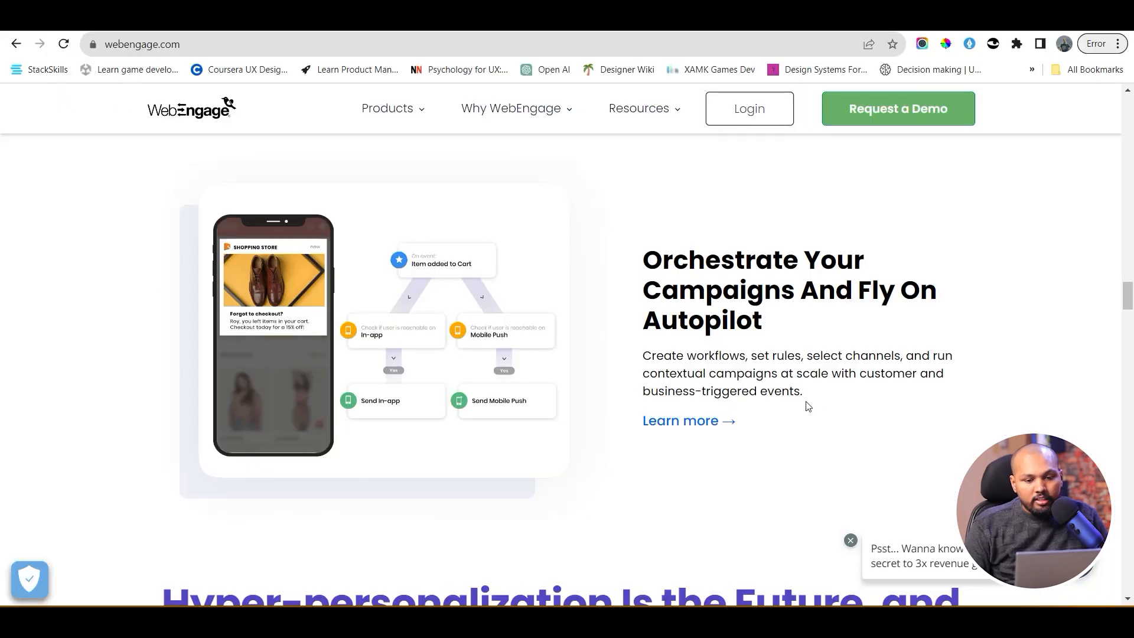
left_click_drag(808, 406, 650, 258)
left_click_drag(783, 317, 640, 250)
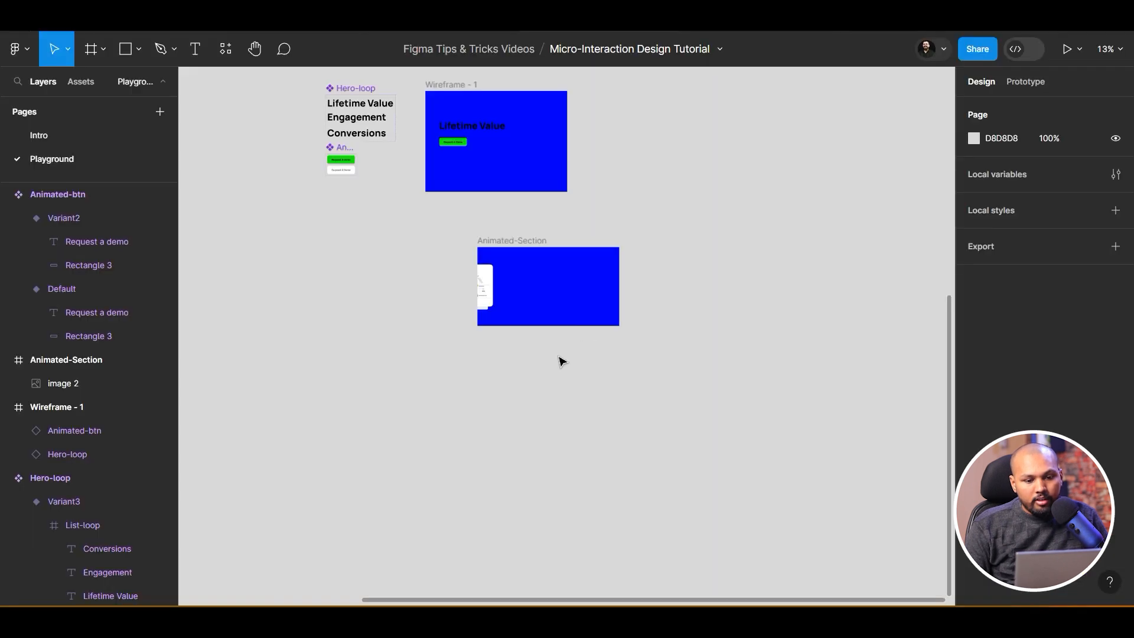
type("Orchestrate Your Campaigns And Fly On Autopilot")
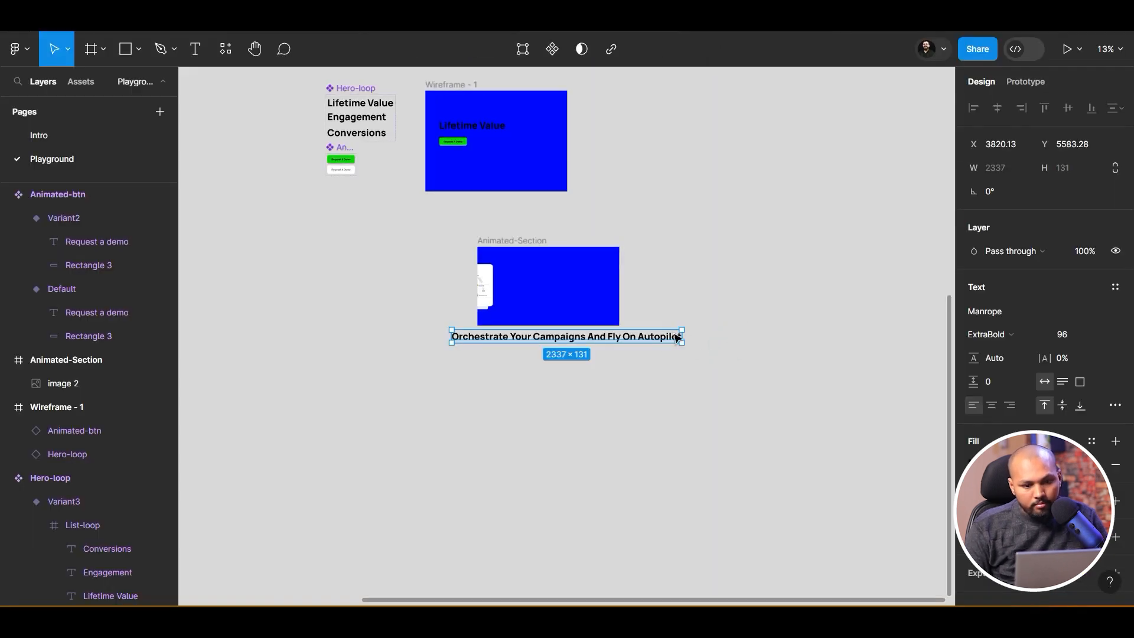
Narrow the headline text to about 1019 wide and place it across Animated-Section's edge opposite the image
left_click_drag(686, 333, 640, 294)
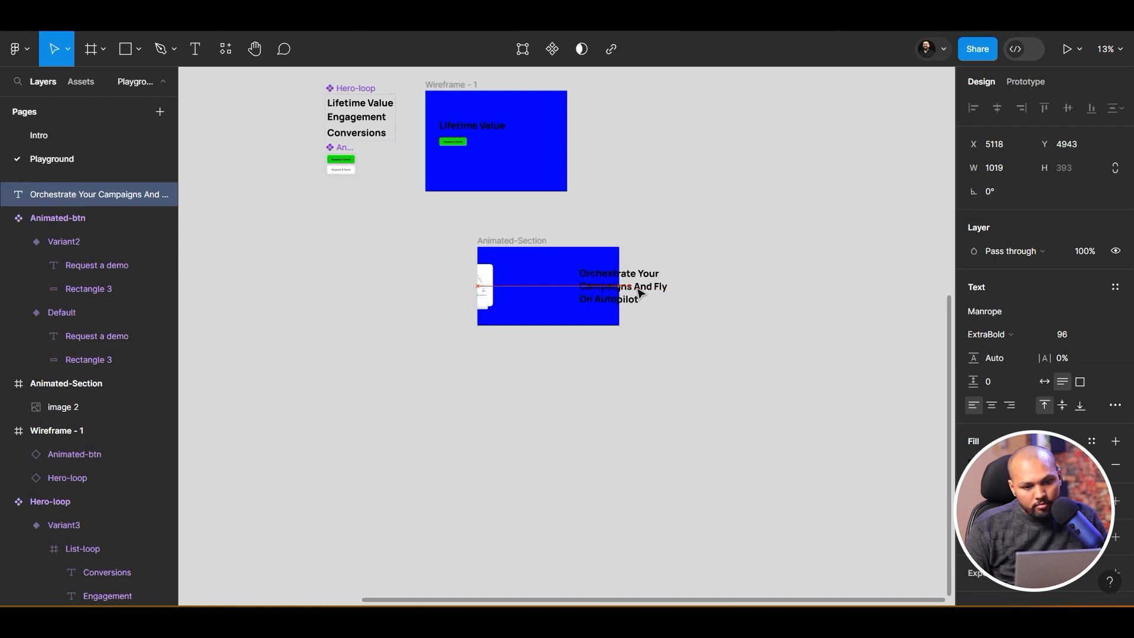
scroll(618, 284, "up", 3)
left_click_drag(563, 278, 586, 278)
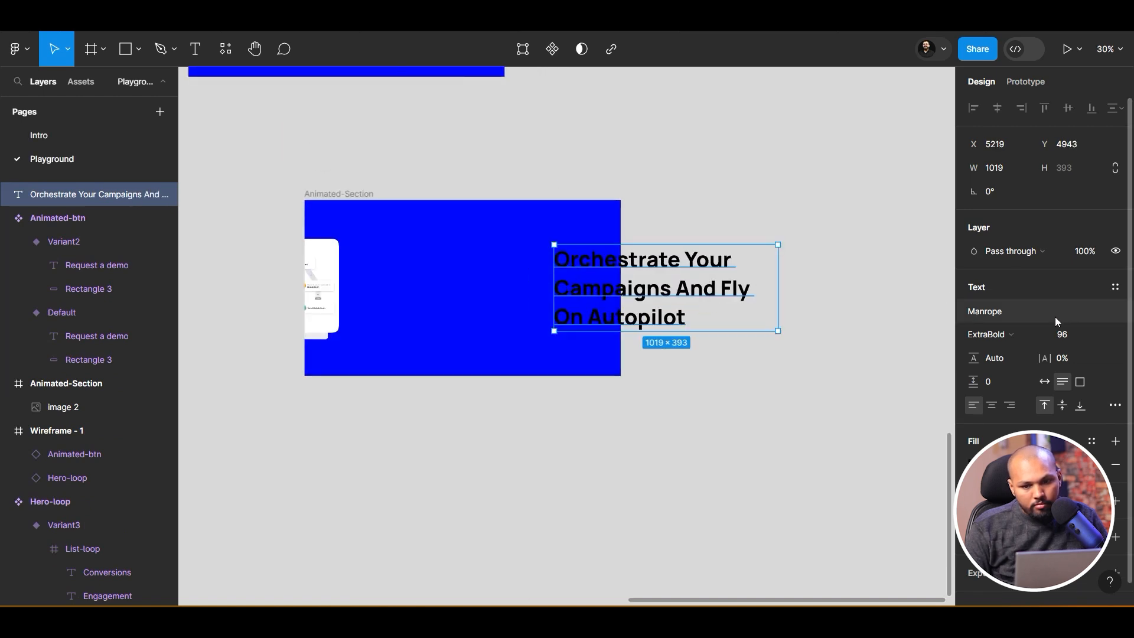
Set the headline's font size to 64 and narrow its text box to about 538
left_click(1104, 335)
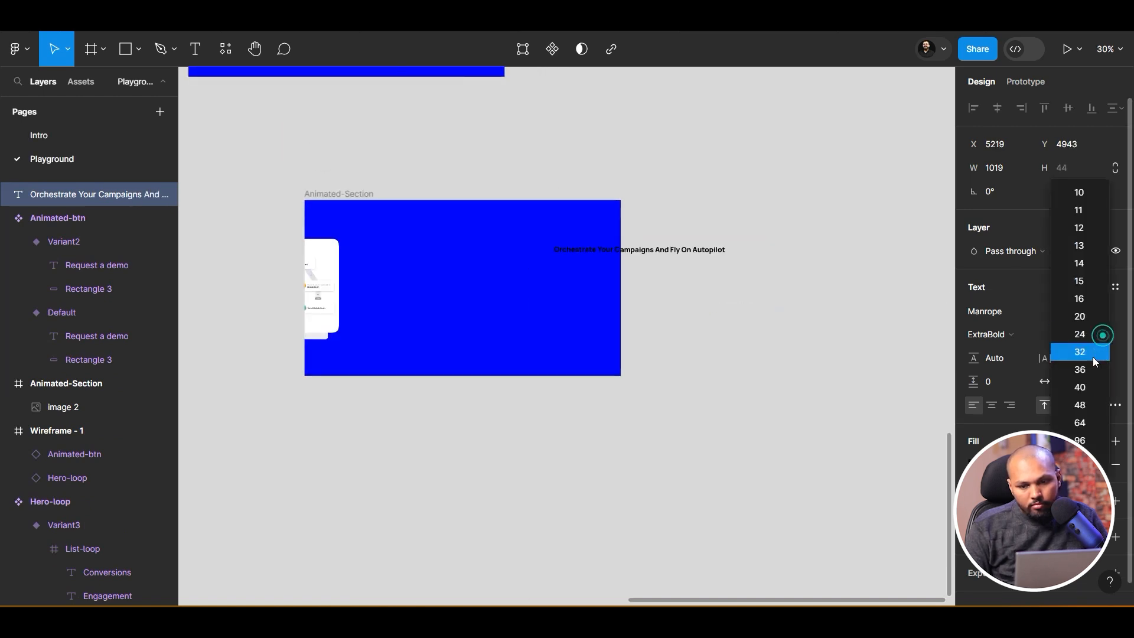
left_click(1084, 421)
left_click_drag(781, 267, 672, 269)
Move the headline inside the Animated-Section frame, centred vertically and partly past the edge at about X 1224
key("ctrl+x")
left_click(355, 195)
key("ctrl+v")
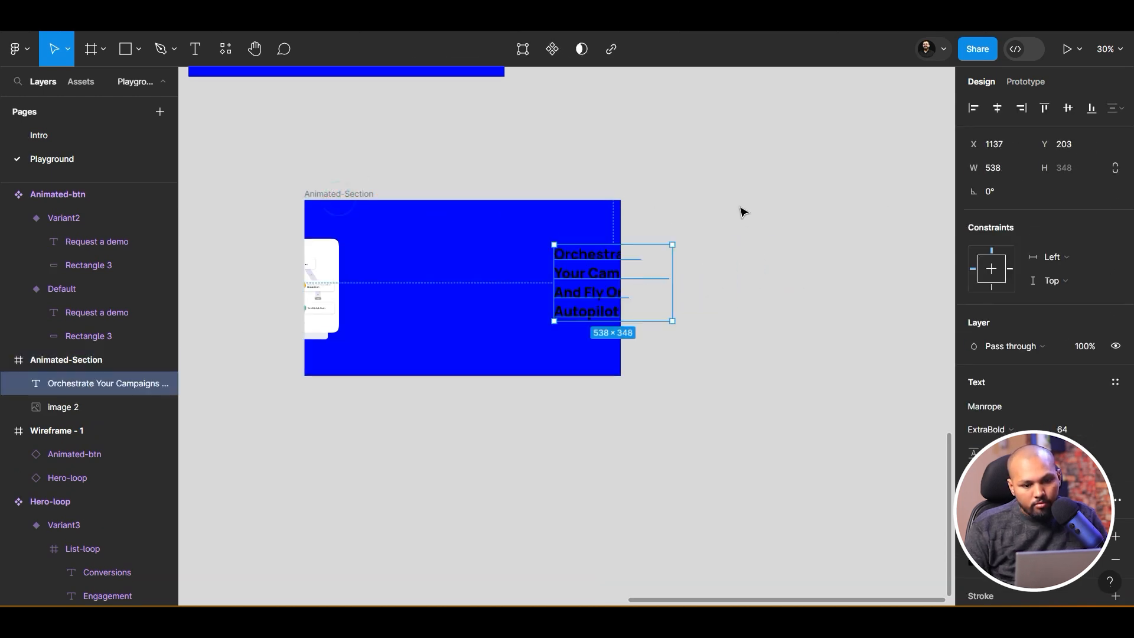
left_click(1068, 107)
left_click_drag(580, 280, 606, 291)
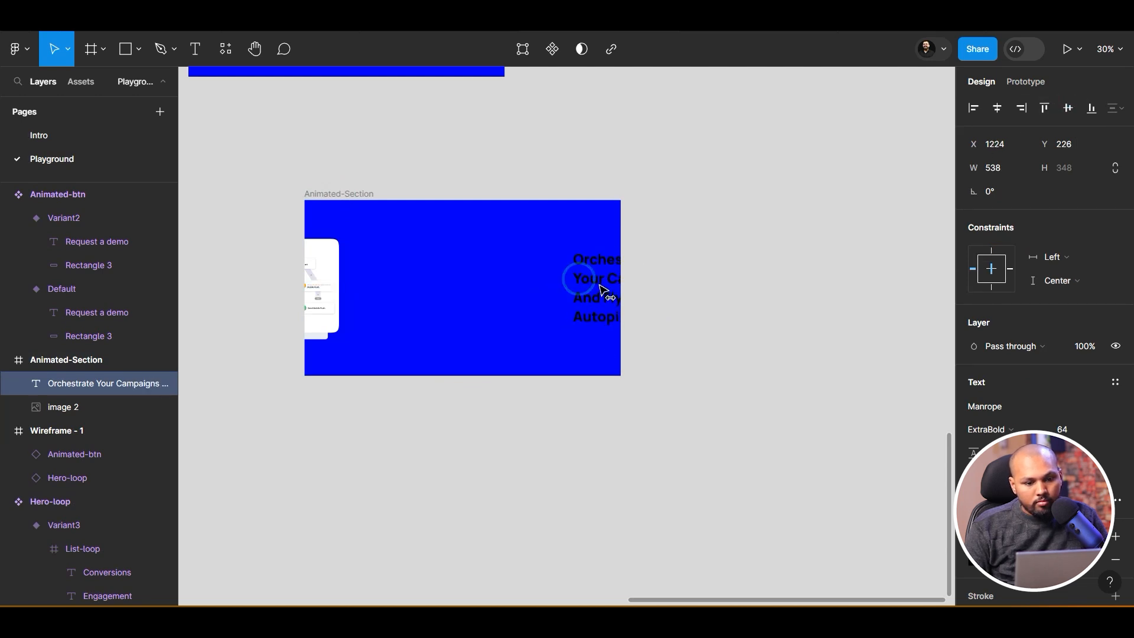
Turn the Animated-Section frame with its image and headline into a component and add a second variant
left_click(600, 387)
left_click(331, 194)
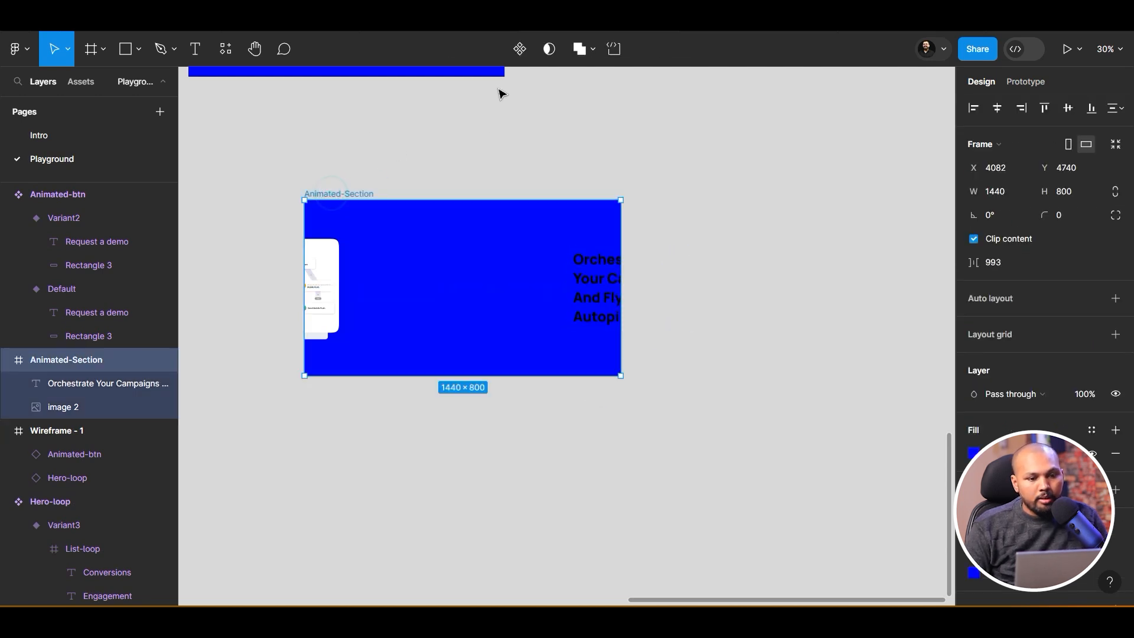
left_click(519, 49)
left_click(519, 49)
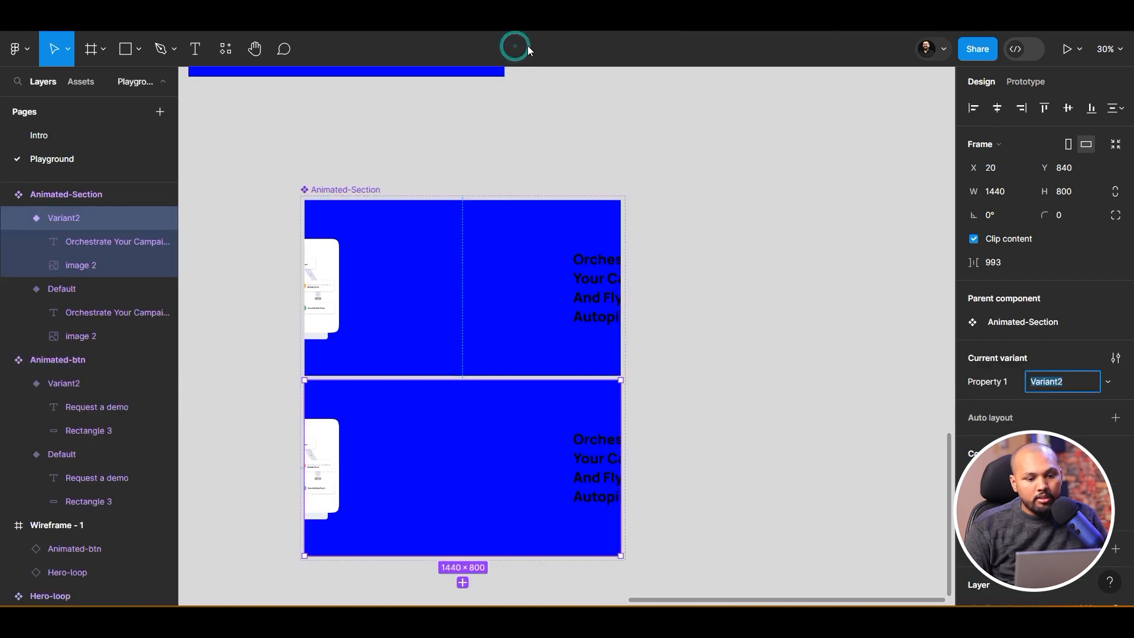
Set the X position of the image in Animated-Section's Variant2 to 0 so it sits fully inside the frame
left_click(332, 460)
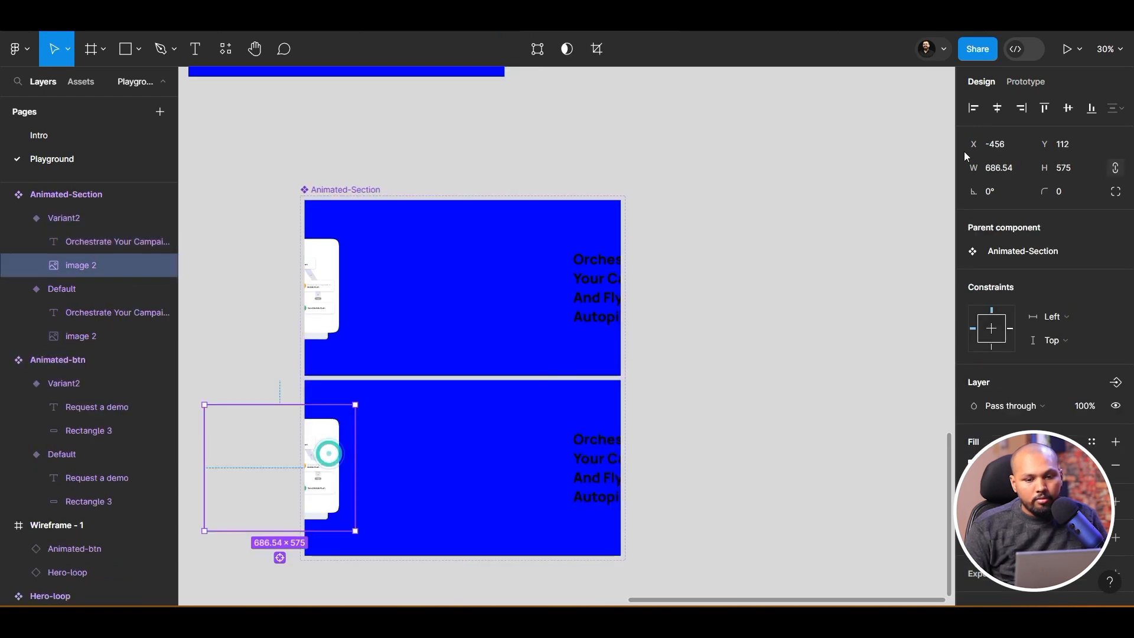
key("BackSpace")
key("BackSpace")
key("BackSpace")
key("BackSpace")
type("0")
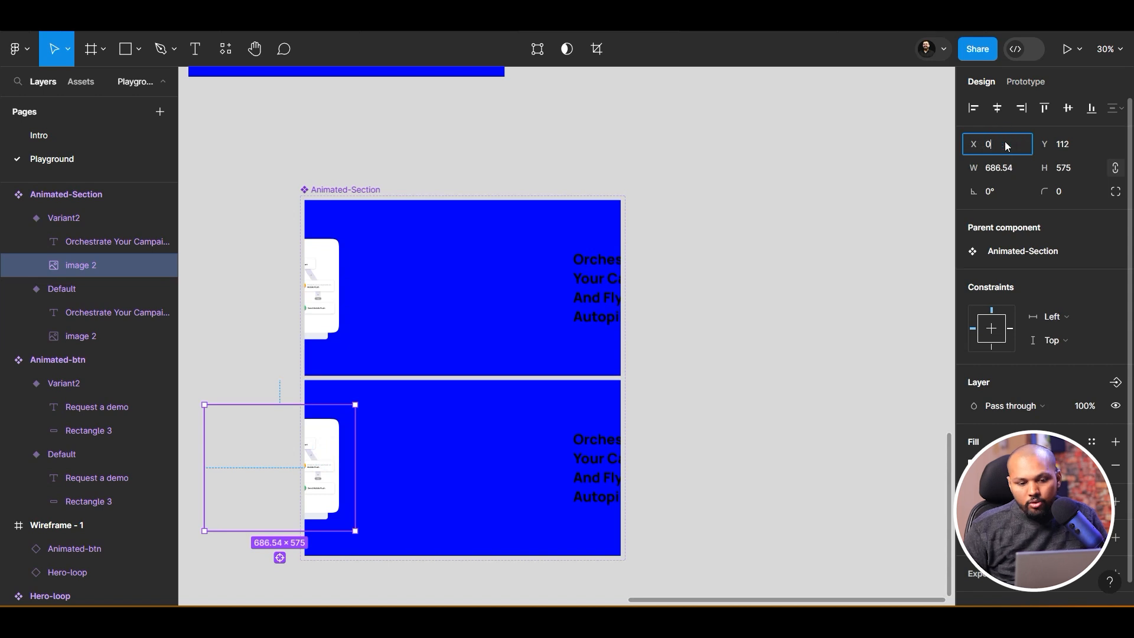
Set the X position of Variant2's "Orchestrate Your Campaigns" headline to 726, bringing it inside the frame beside the image
left_click(607, 475)
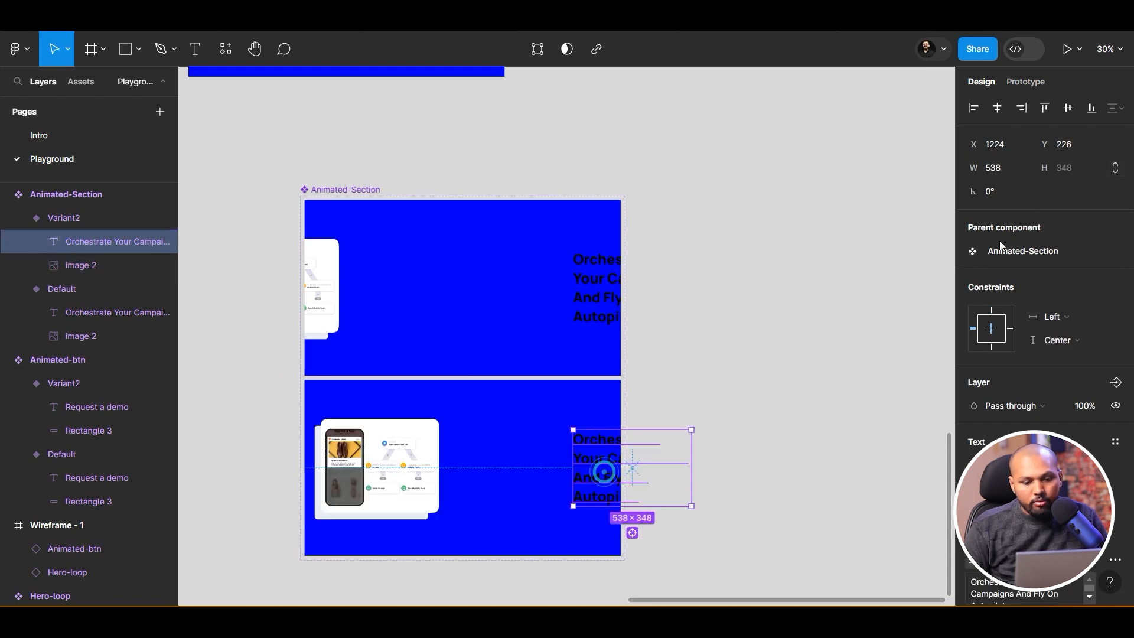
left_click(1009, 144)
type("720")
key("Return")
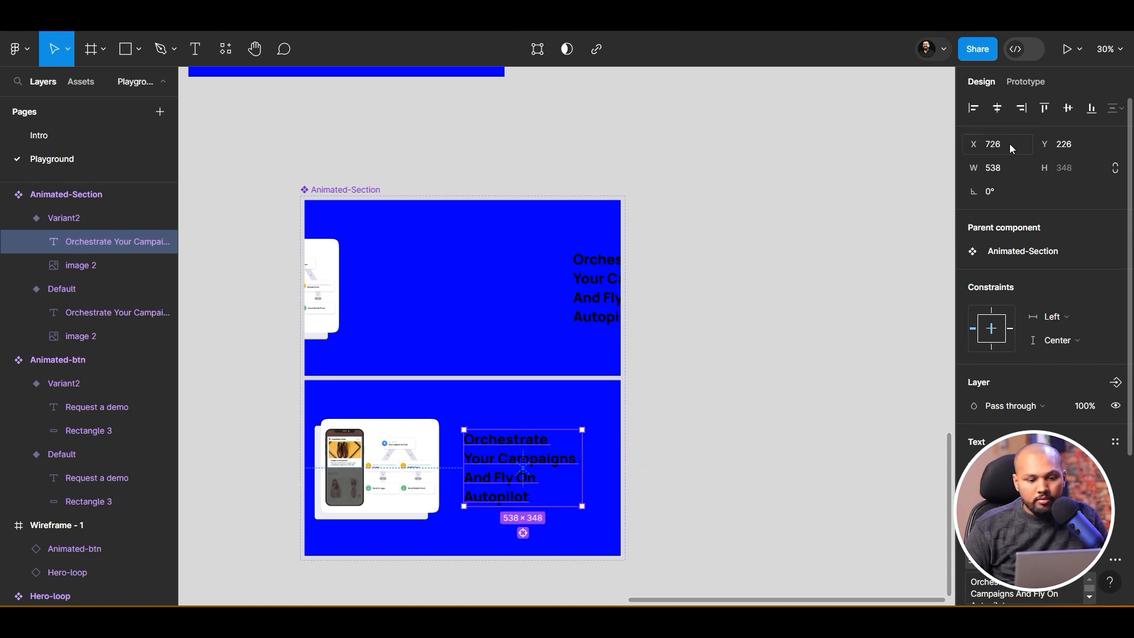
left_click(645, 415)
Switch to the WebEngage page in the browser and examine how its image and text sections appear during scrolling
left_click(531, 261)
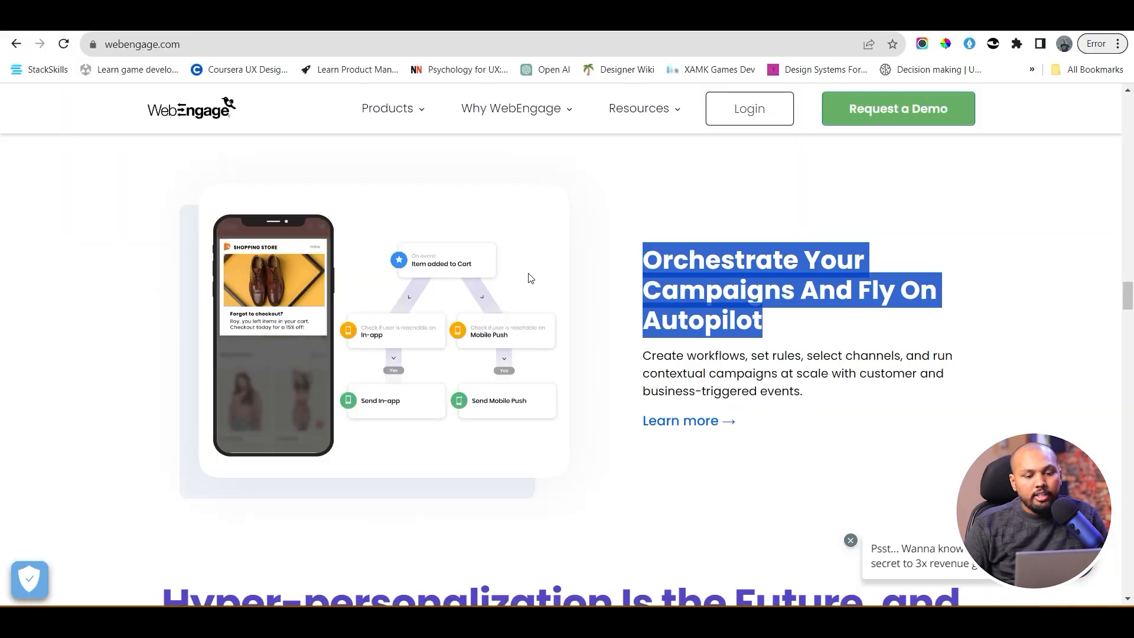
scroll(530, 277, "down", 10)
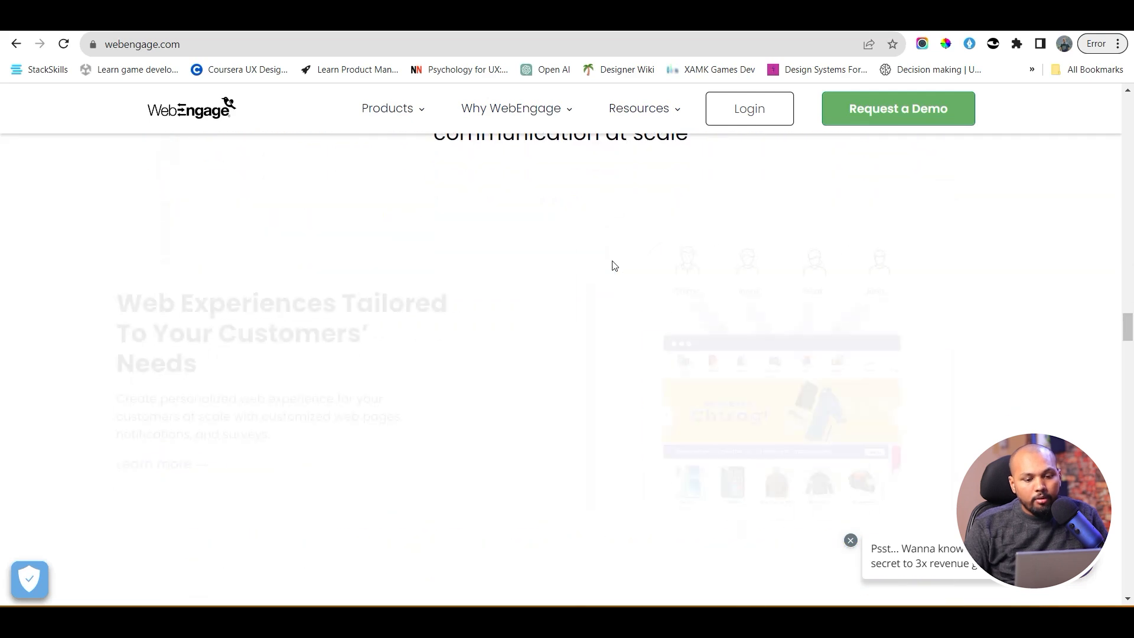
scroll(531, 285, "up", 5)
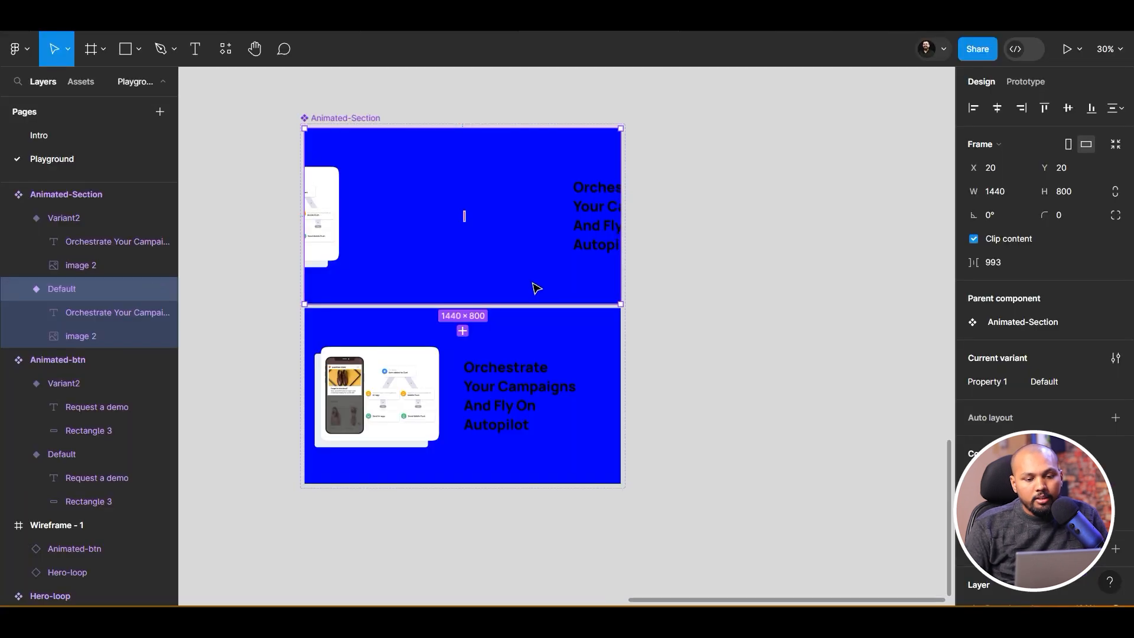
Add a Mouse enter interaction with a 300 ms delay to Animated-Section's Default variant
left_click(463, 262)
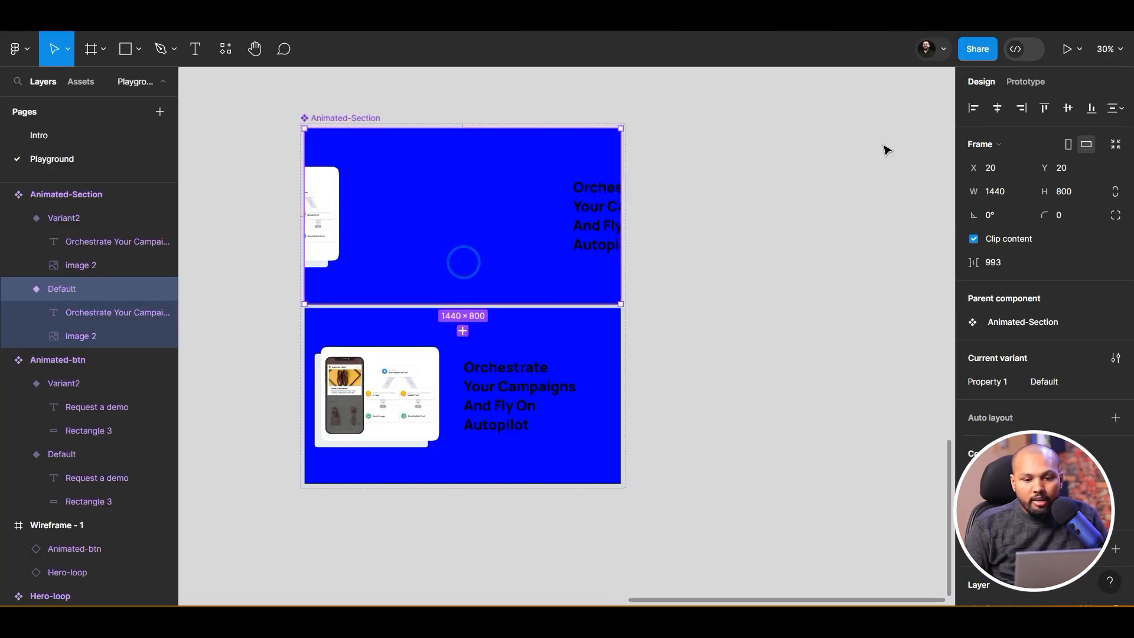
left_click(1024, 83)
left_click(1117, 116)
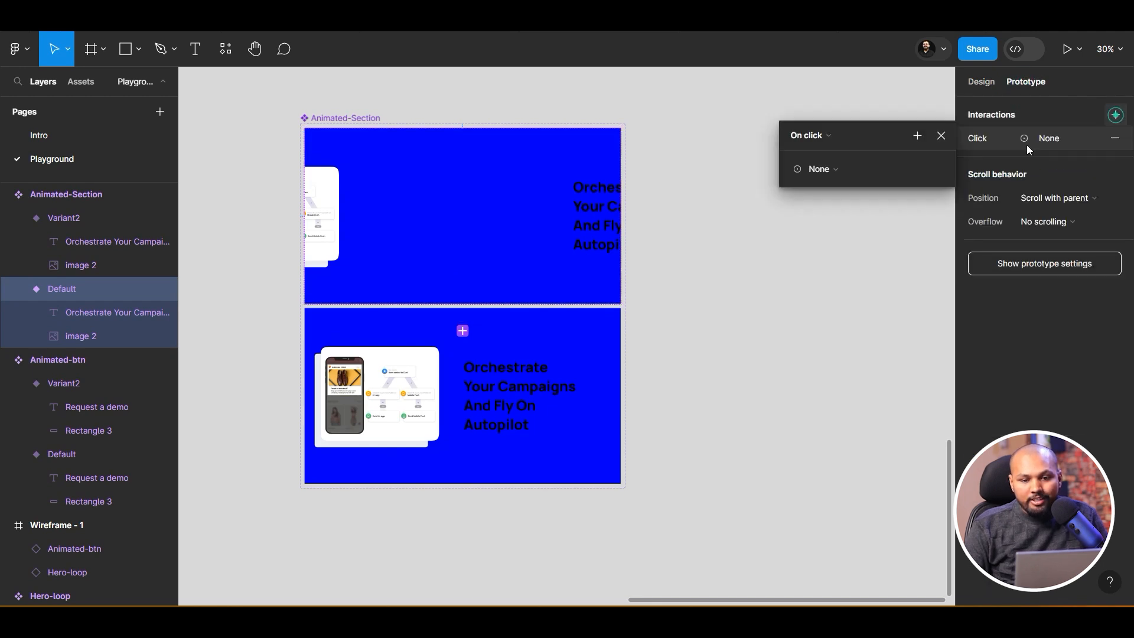
left_click(811, 137)
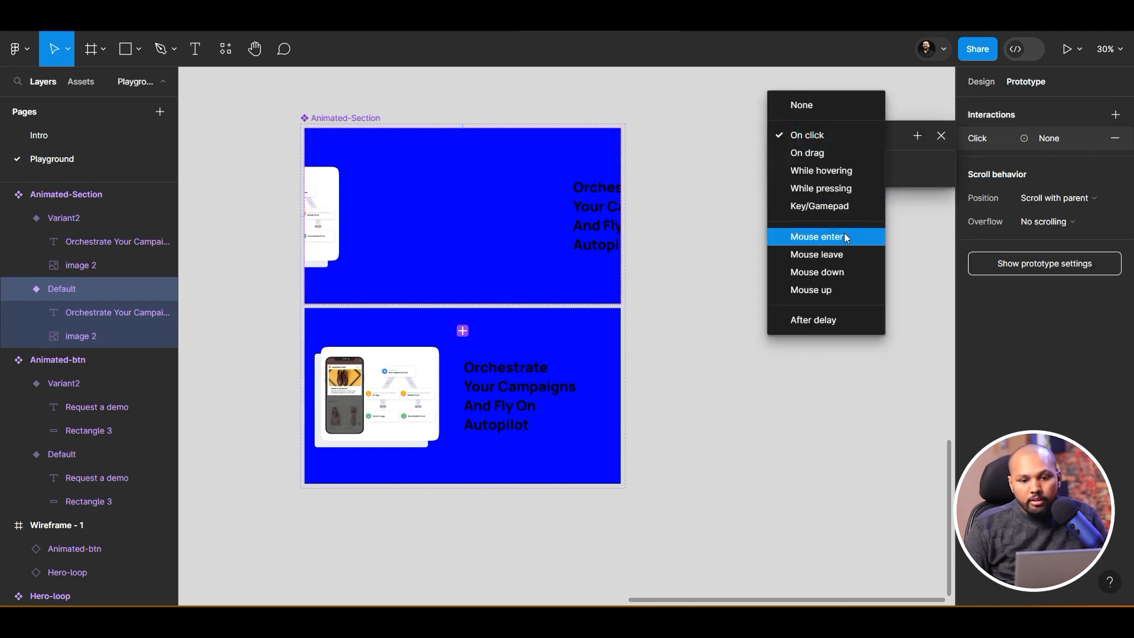
left_click(844, 235)
left_click(811, 163)
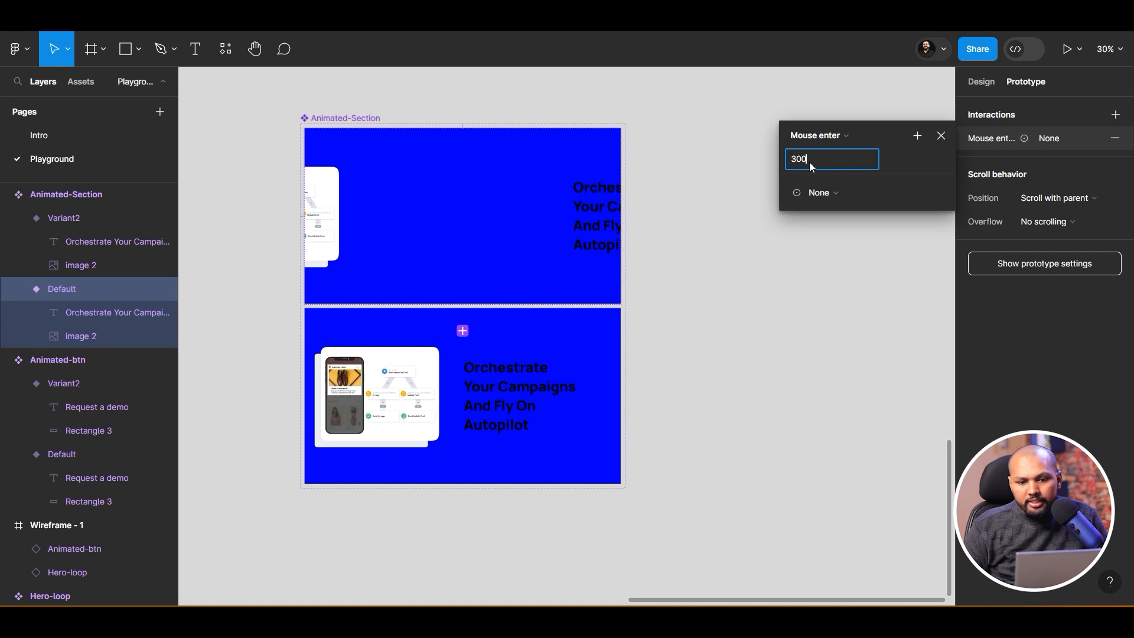
key("Return")
Set the Default variant's Mouse enter action to Change to, with Variant2 as the target
left_click(819, 193)
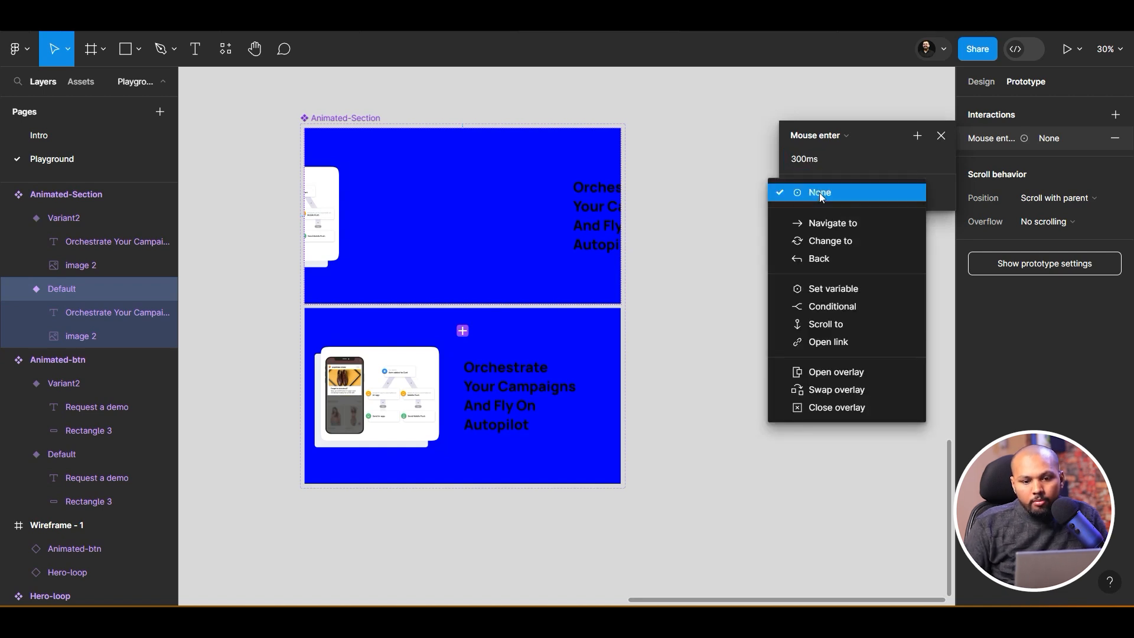
left_click(851, 239)
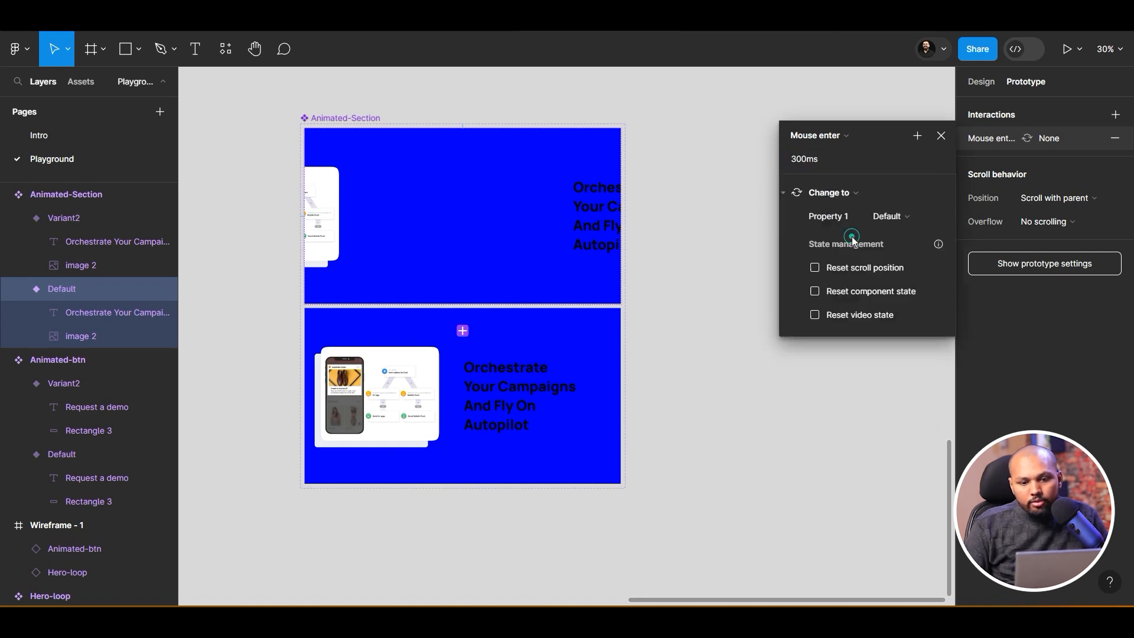
left_click(907, 216)
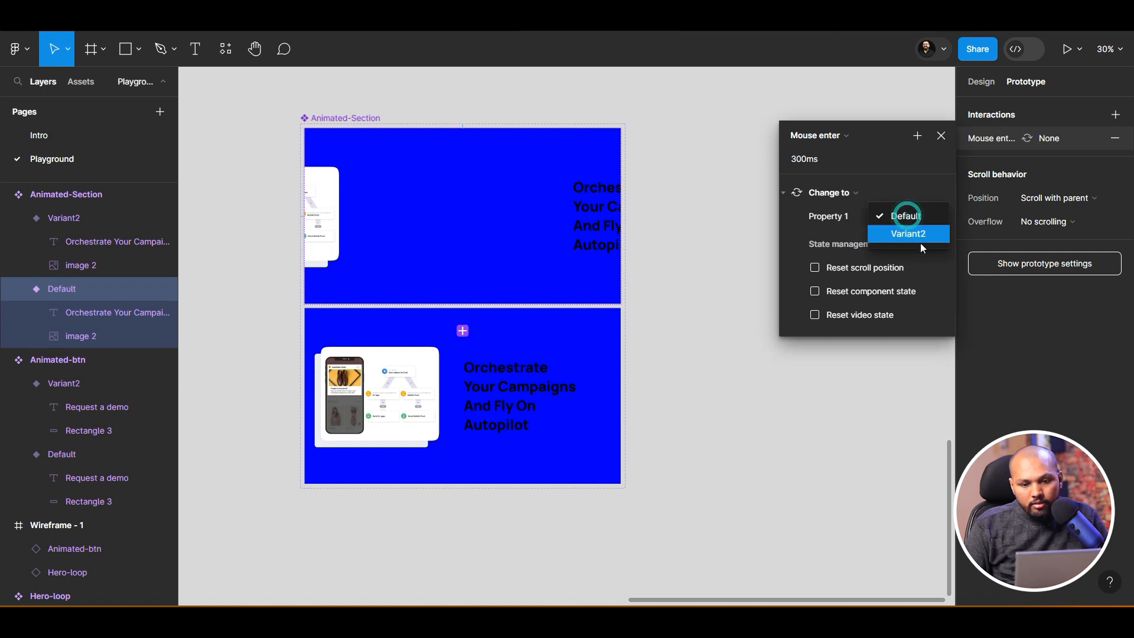
left_click(912, 232)
left_click(736, 408)
Move the Wireframe - 1 frame clear of the Animated-Section component and extend its height to about 3064
scroll(735, 407, "down", 5)
left_click_drag(786, 356, 602, 434)
left_click_drag(273, 145, 580, 145)
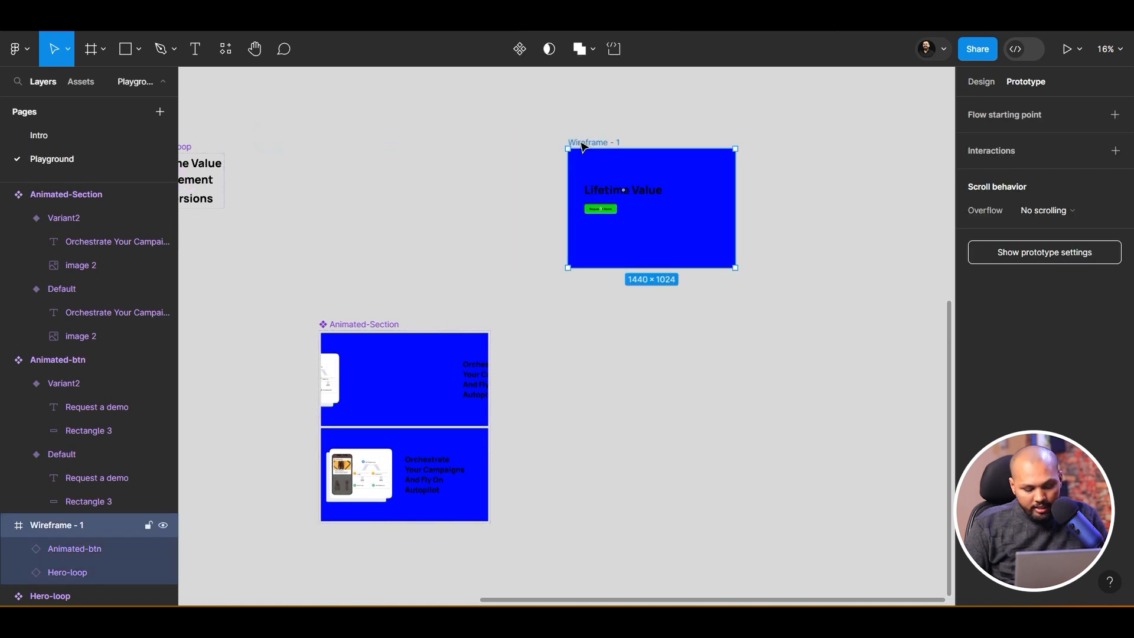
left_click_drag(635, 265, 627, 504)
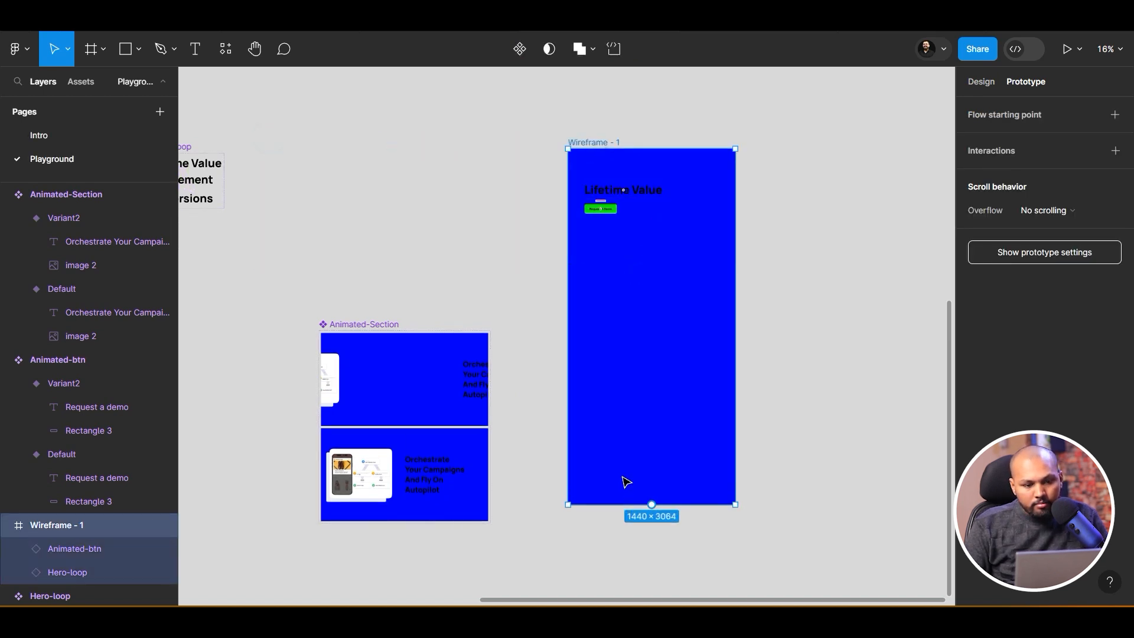
Hide the blue 000AFF fill on both Animated-Section variants
left_click(356, 327)
left_click(385, 360)
left_click(464, 469, "shift")
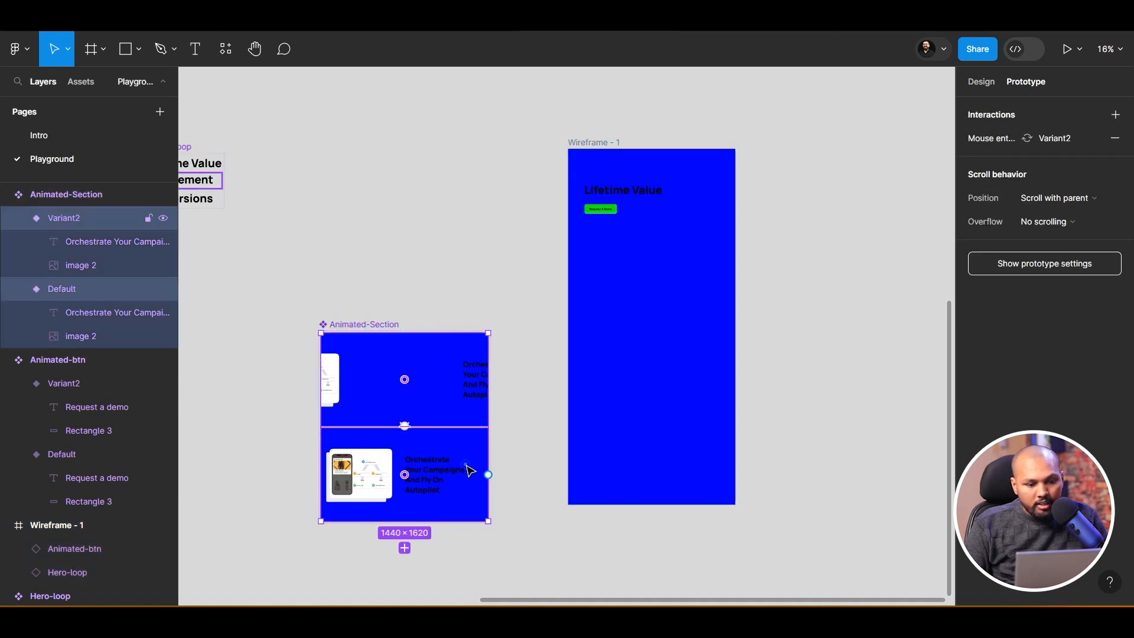
left_click(983, 82)
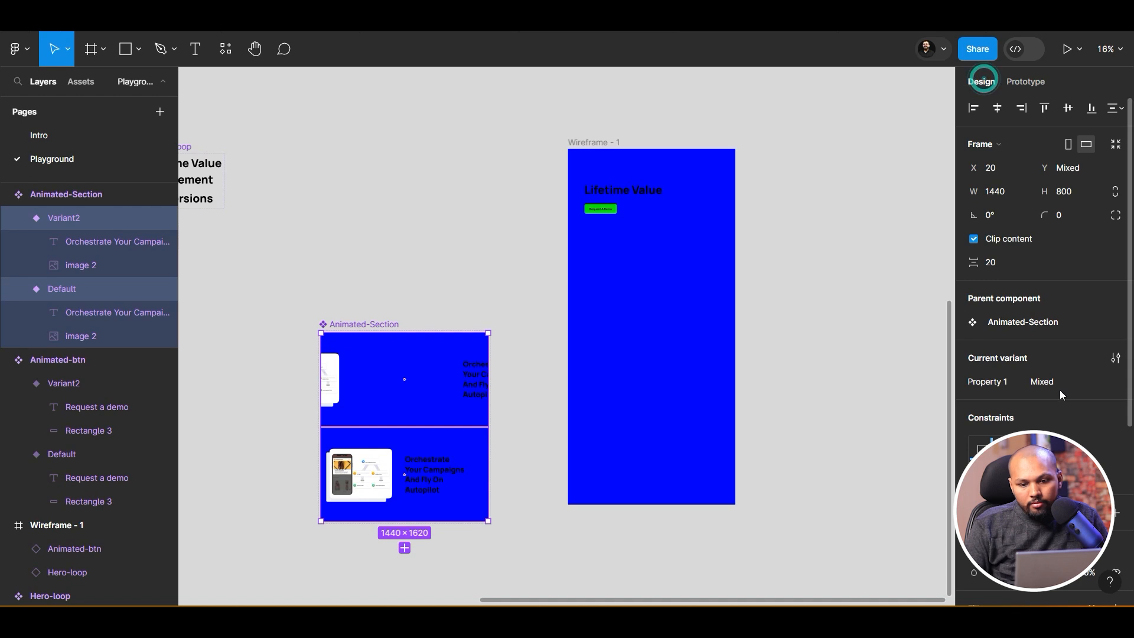
left_click(1092, 359)
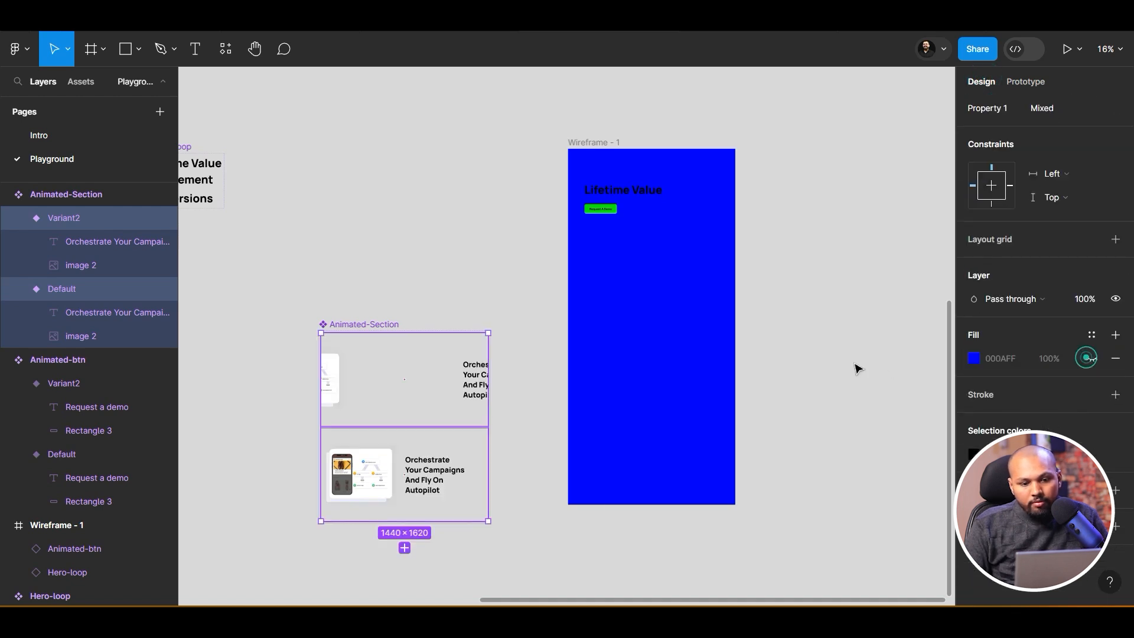
left_click(821, 346)
Place an Animated-Section instance in Wireframe - 1, centre it horizontally and move it well below the Request A Demo button
left_click(95, 85)
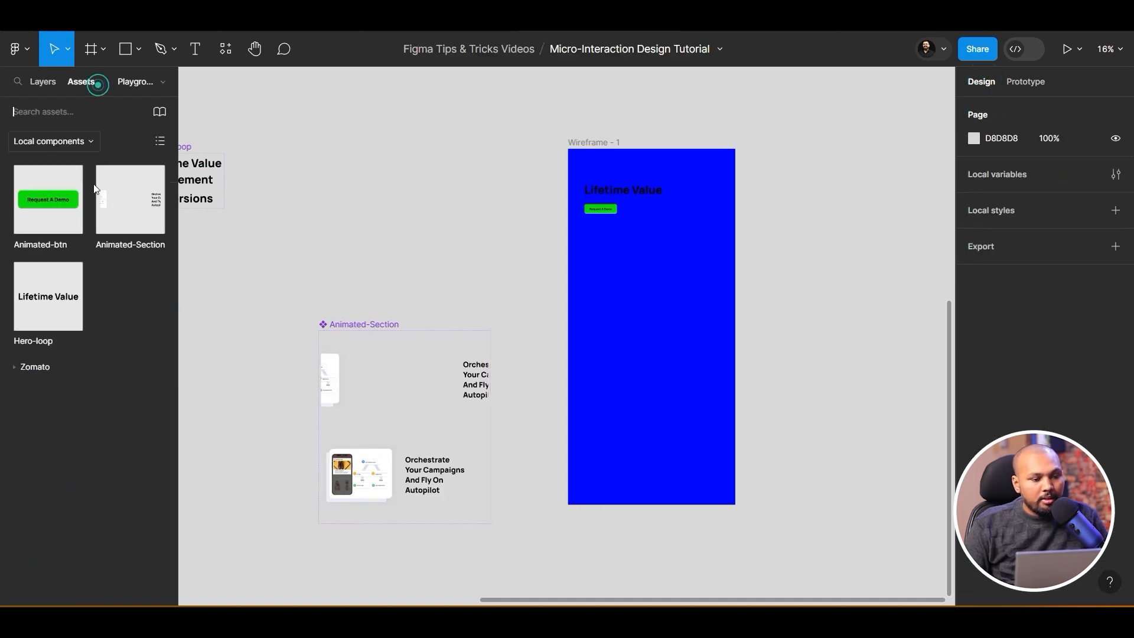
left_click_drag(128, 211, 685, 287)
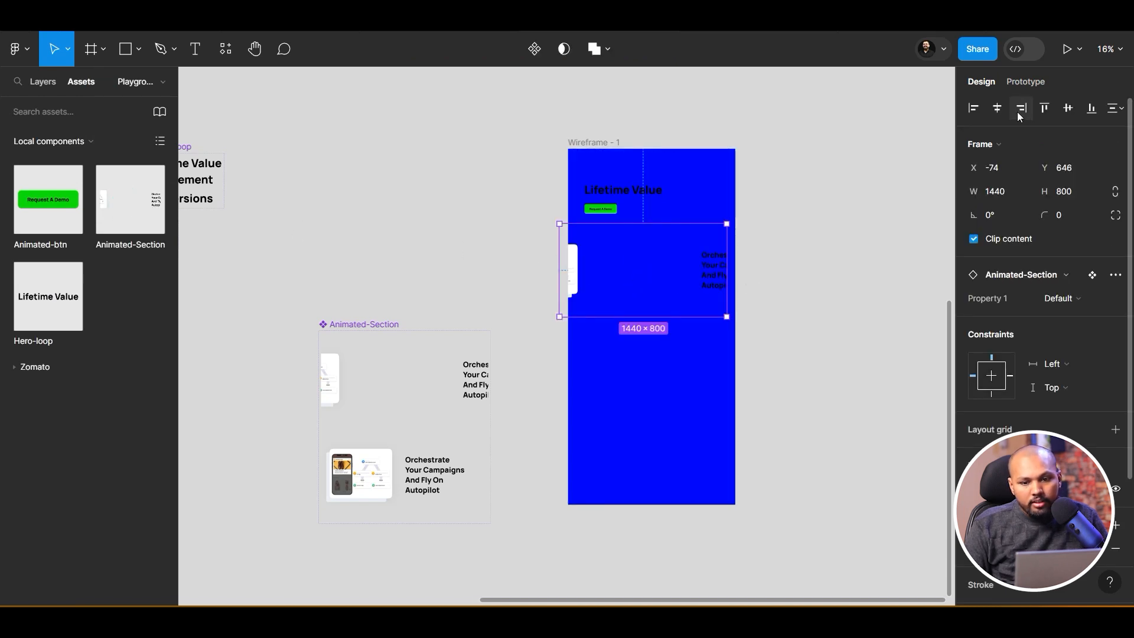
left_click(998, 108)
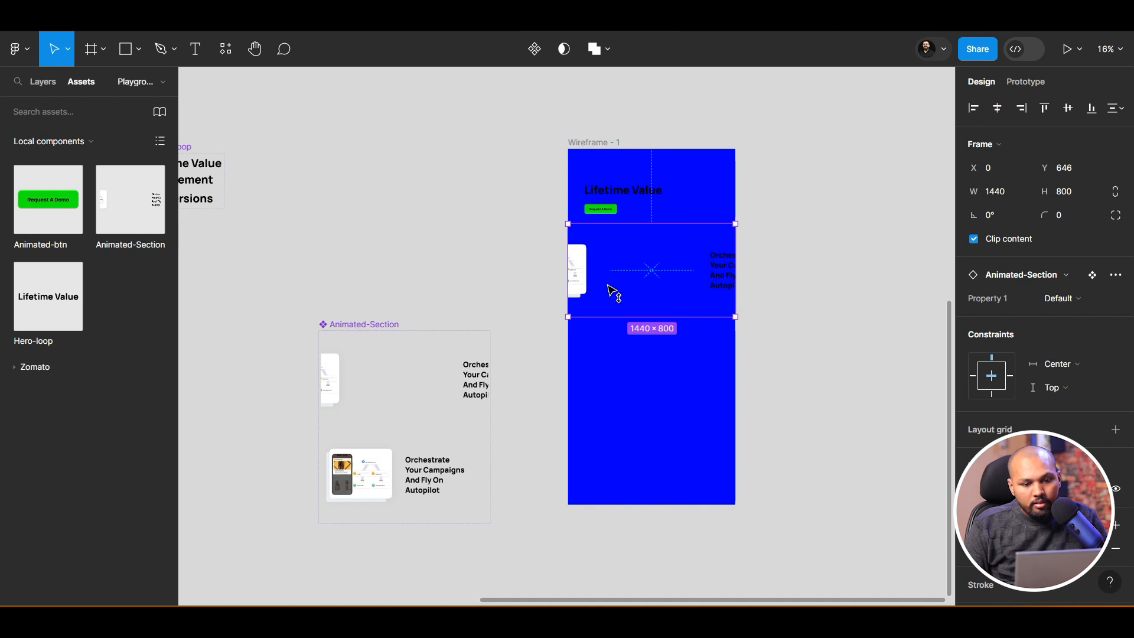
left_click_drag(605, 256, 613, 313)
left_click(891, 221)
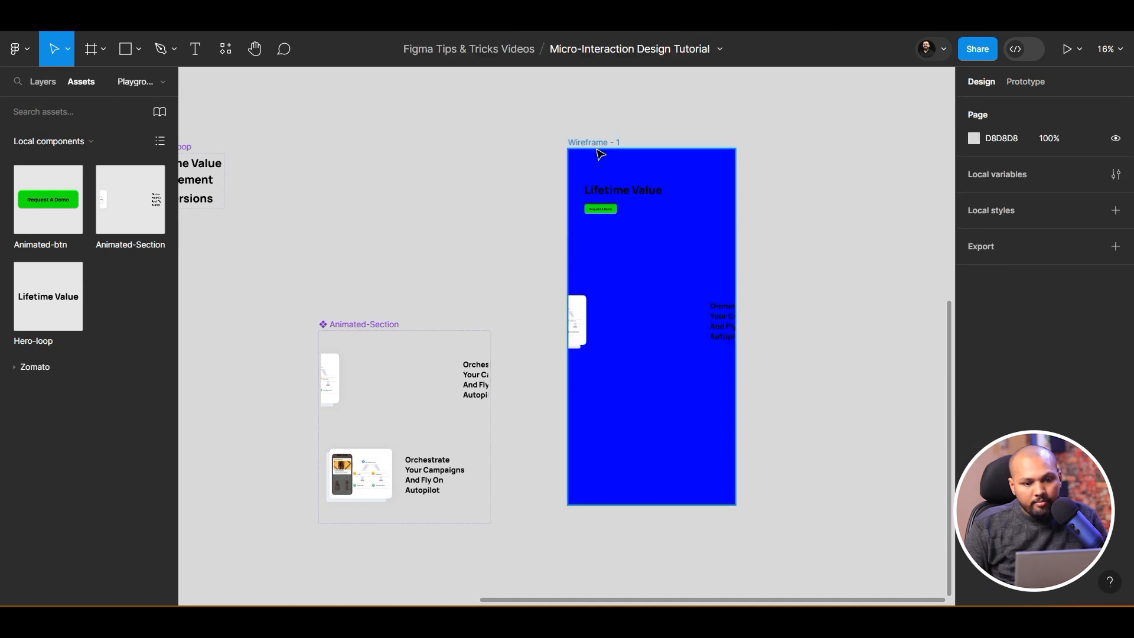
Preview the Wireframe - 1 prototype and scroll between the hero and the Animated-Section to examine the motion
left_click(595, 146)
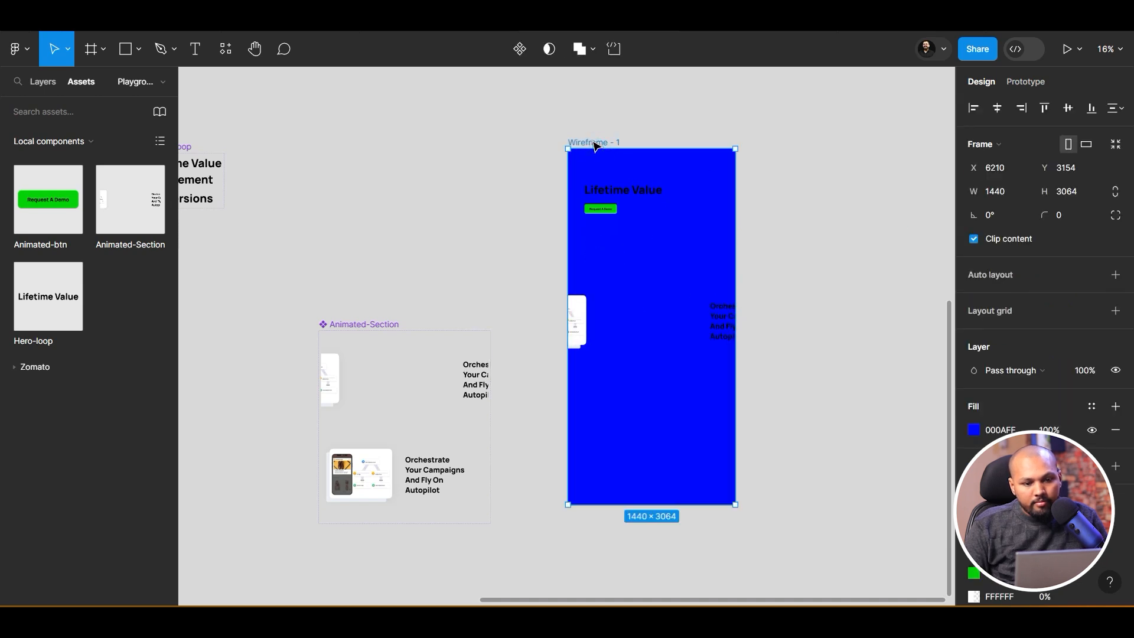
left_click(1068, 49)
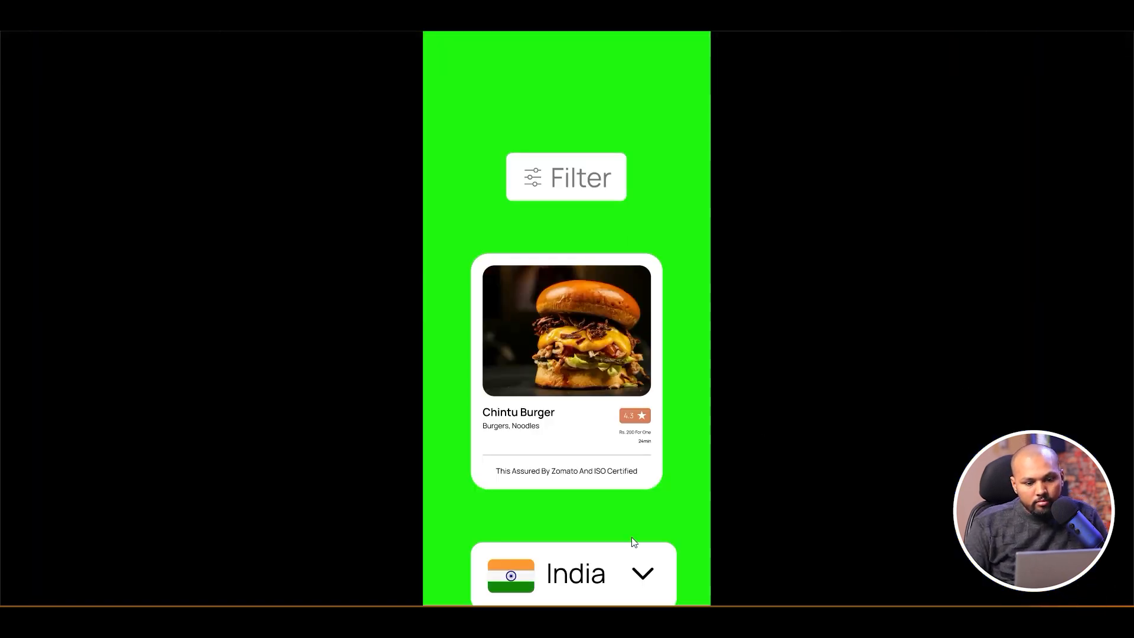
left_click(597, 530)
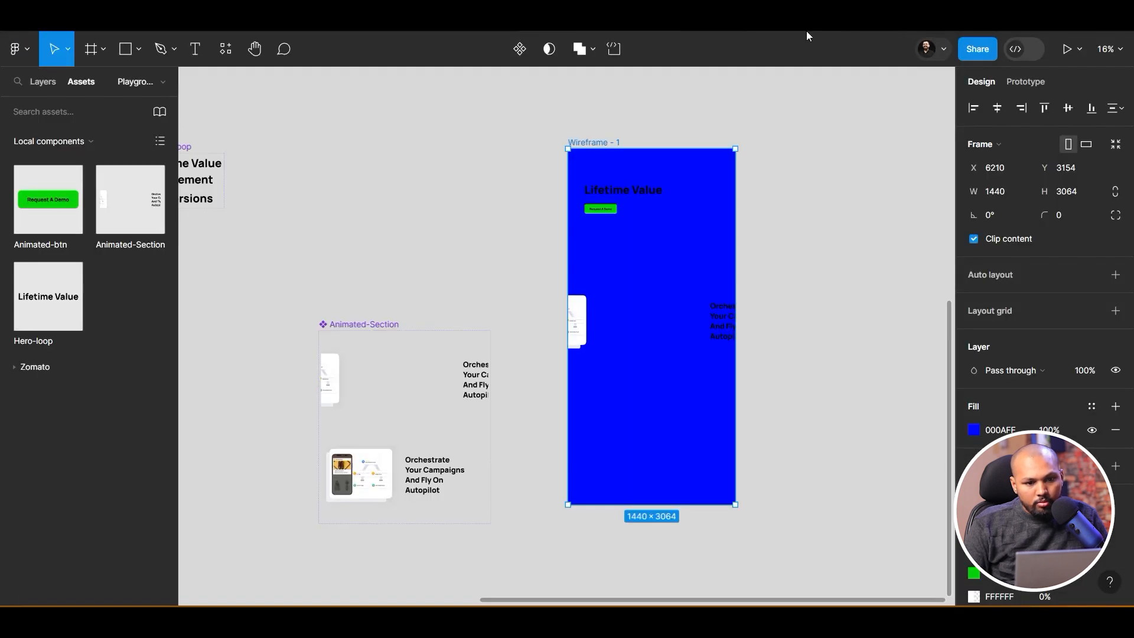
left_click(1068, 48)
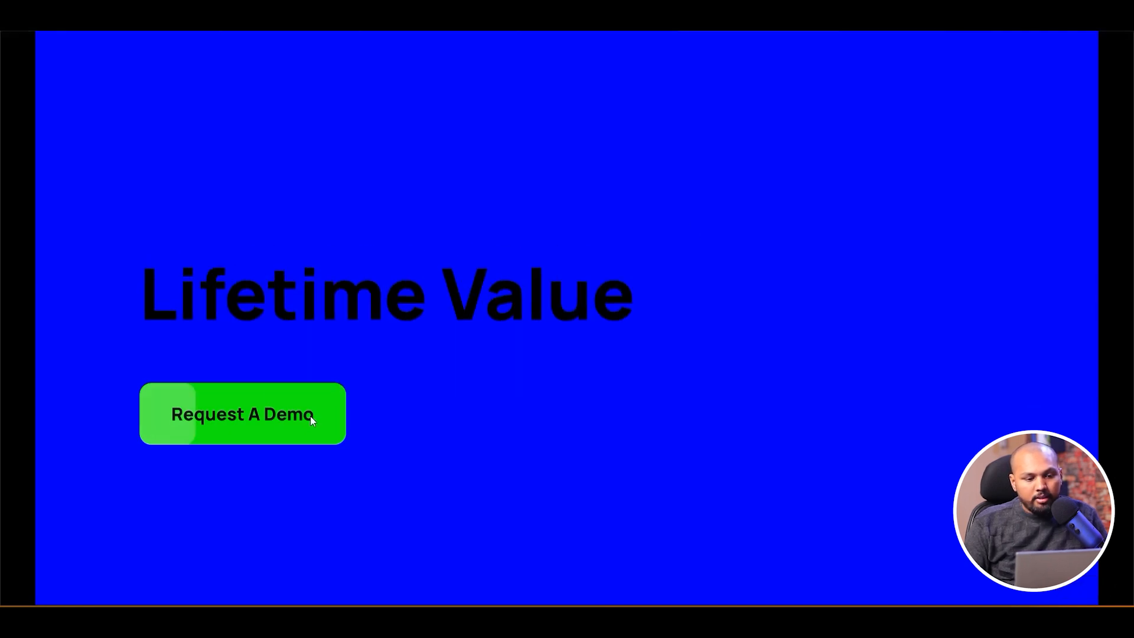
scroll(771, 317, "down", 5)
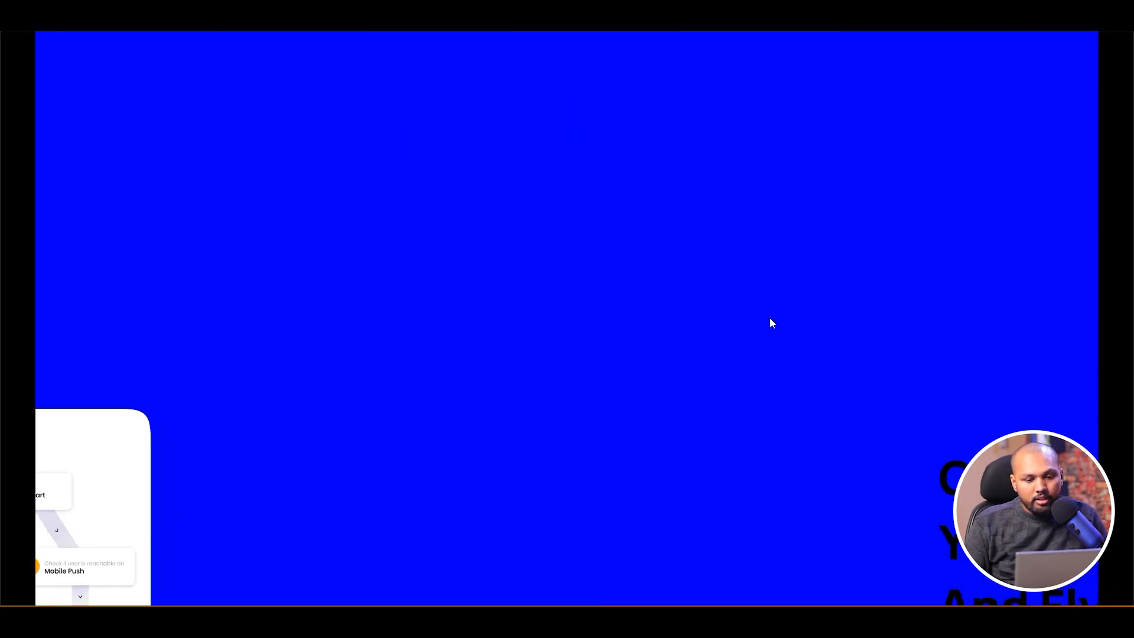
scroll(769, 318, "up", 5)
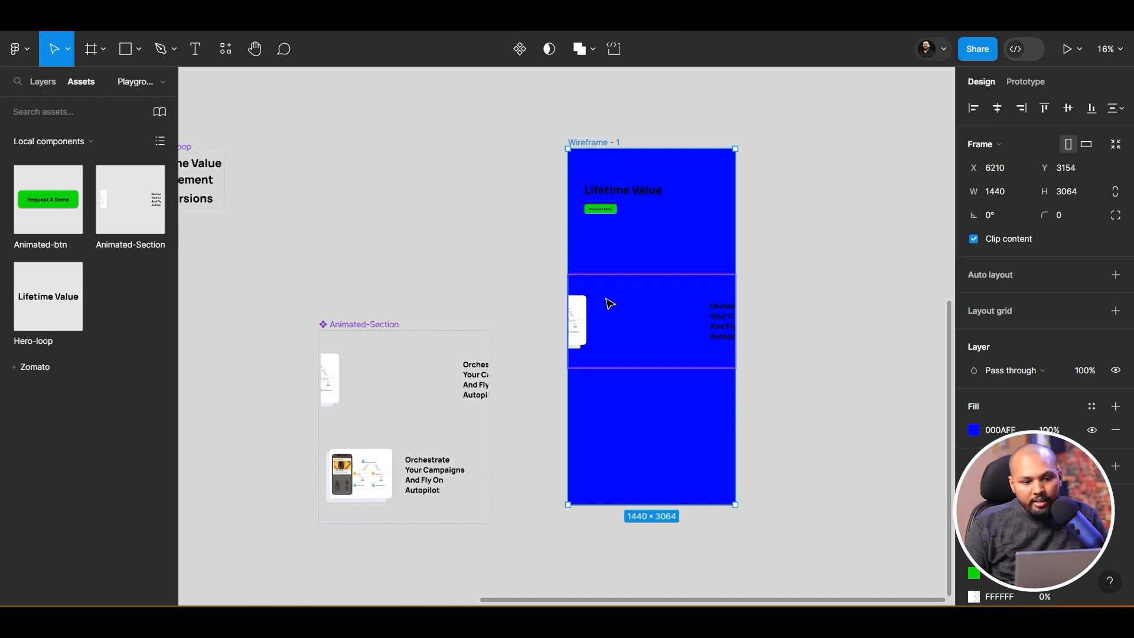
Set the Mouse enter delay of Animated-Section's Default variant to 800 ms
left_click(375, 468)
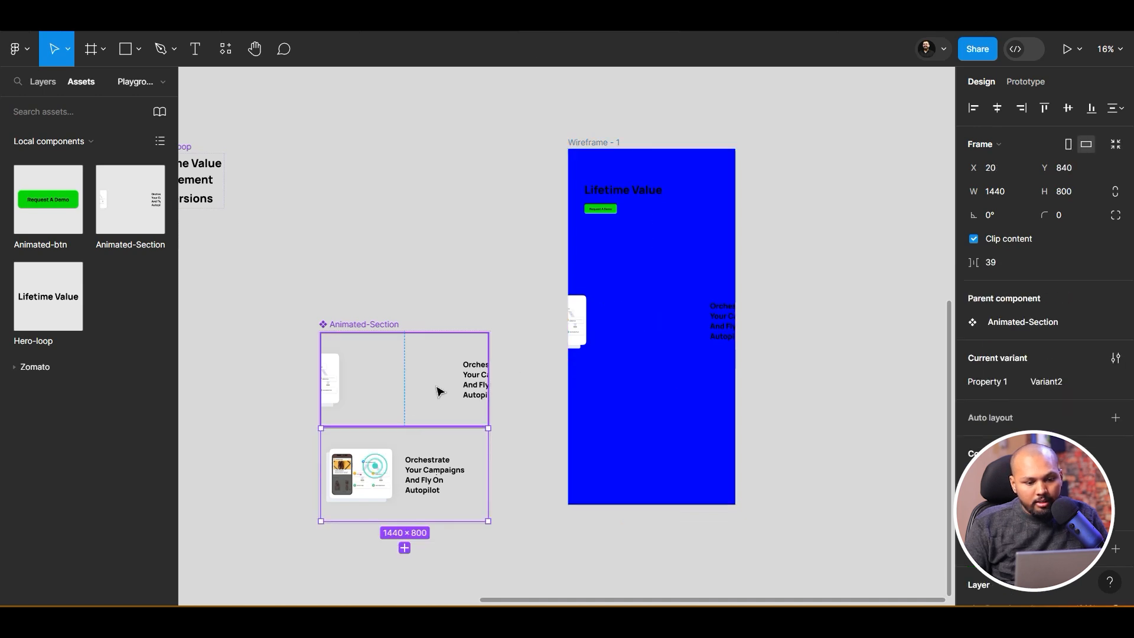
left_click(434, 384)
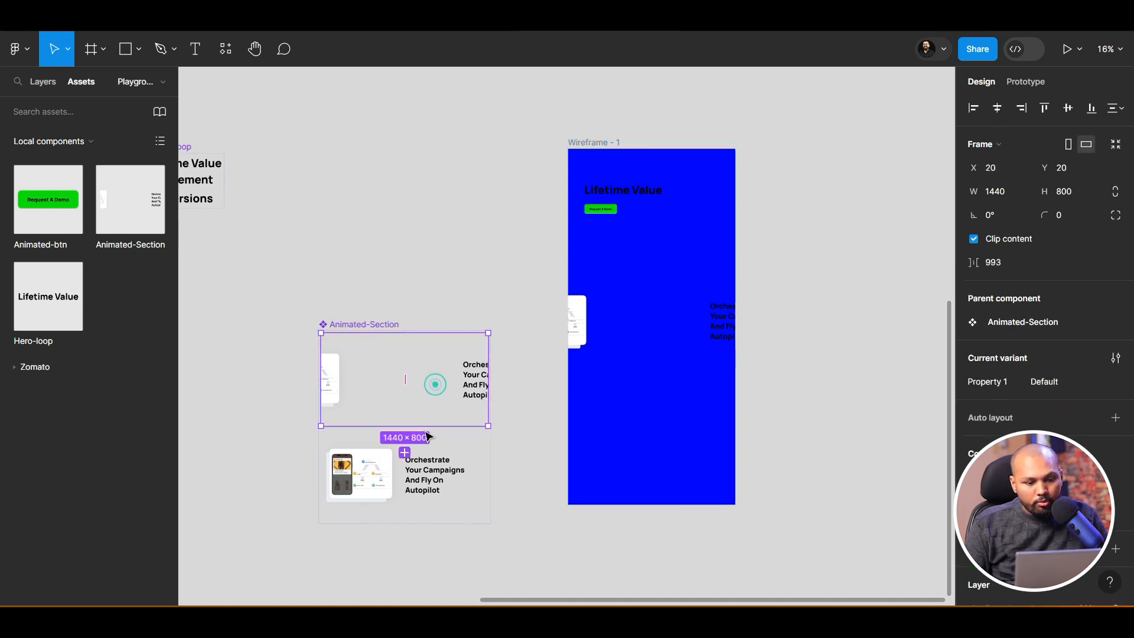
left_click(1027, 81)
left_click(1048, 141)
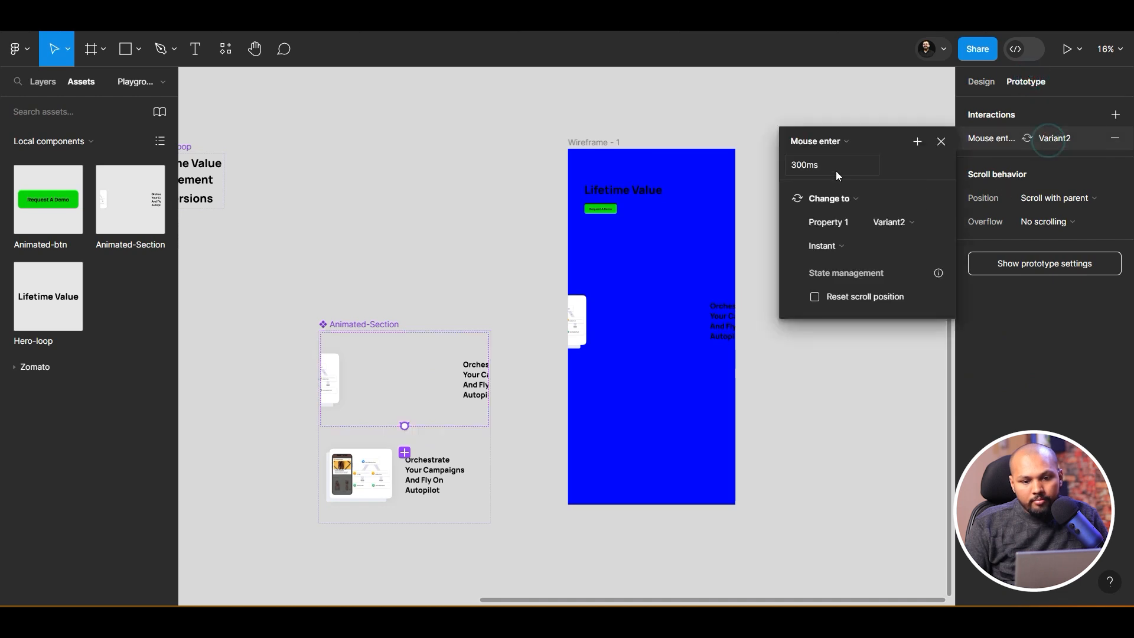
type("6")
key("BackSpace")
type("800")
key("Return")
Run the Wireframe - 1 prototype again to test the Animated-Section with its 800 ms delay
left_click(827, 19)
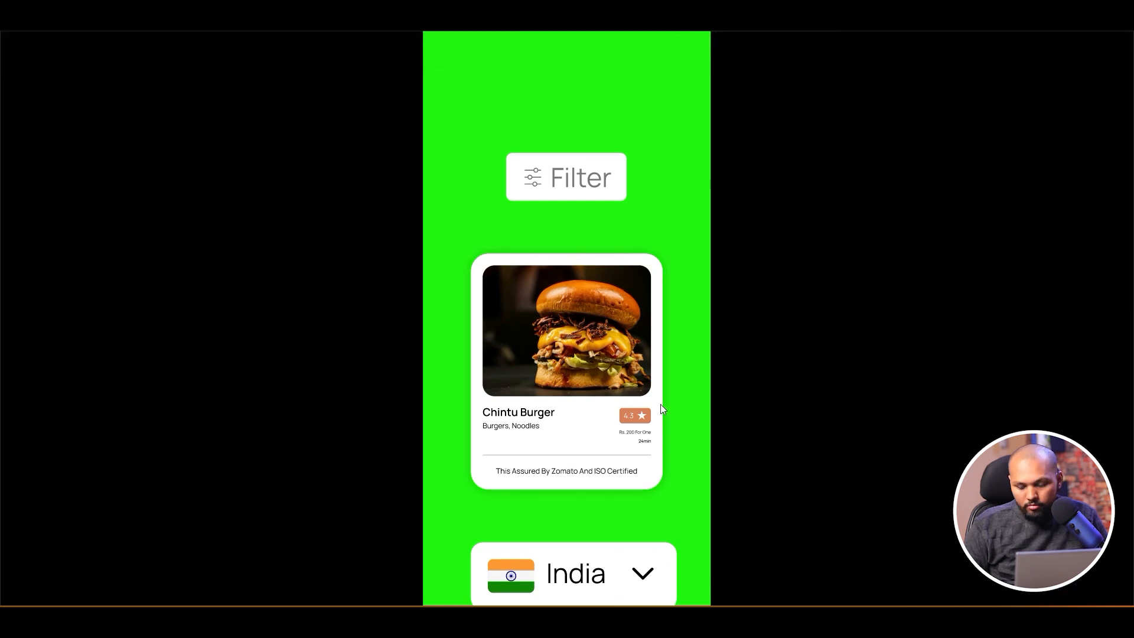
left_click(625, 404)
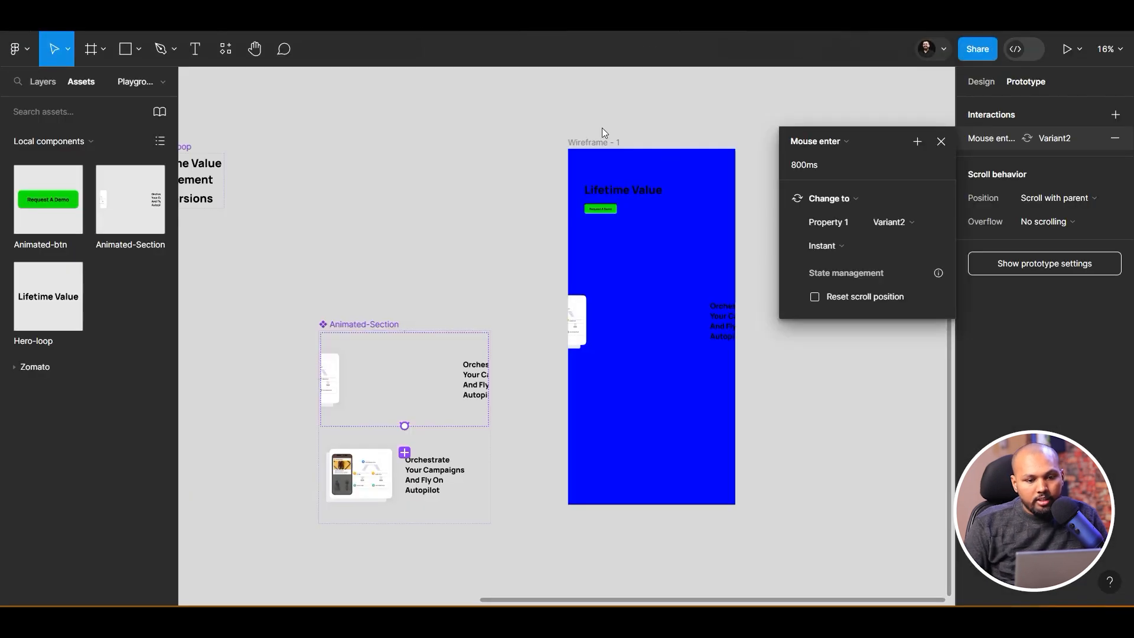
left_click(589, 141)
left_click(1067, 52)
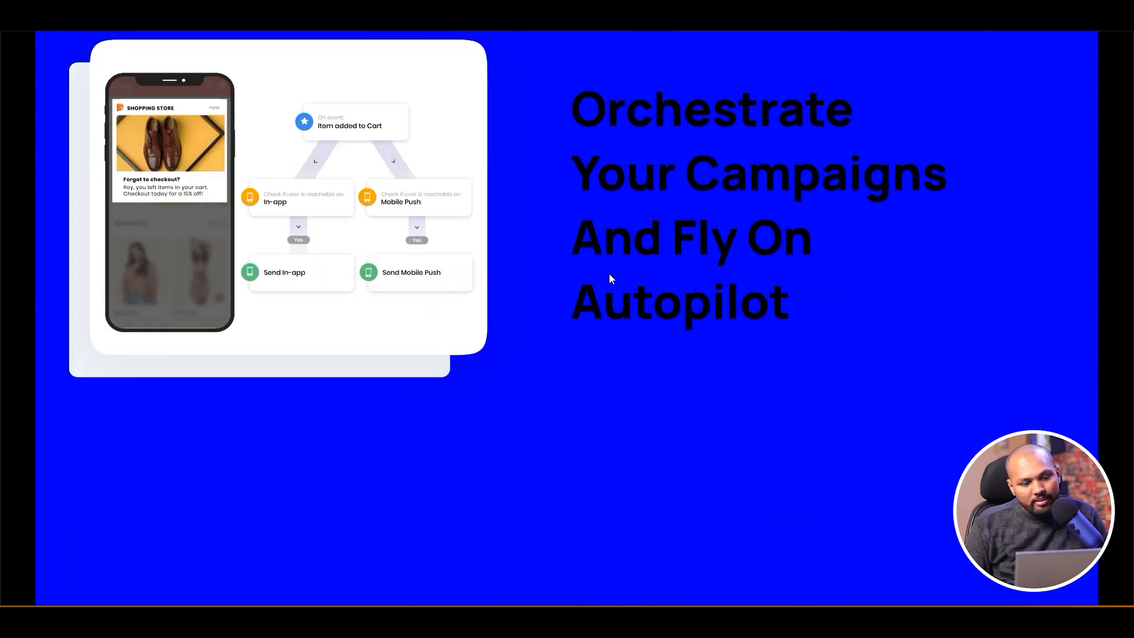
Close the prototype preview and review the trigger options for the interaction on Animated-Section's Default variant
scroll(608, 274, "up", 4)
left_click(605, 16)
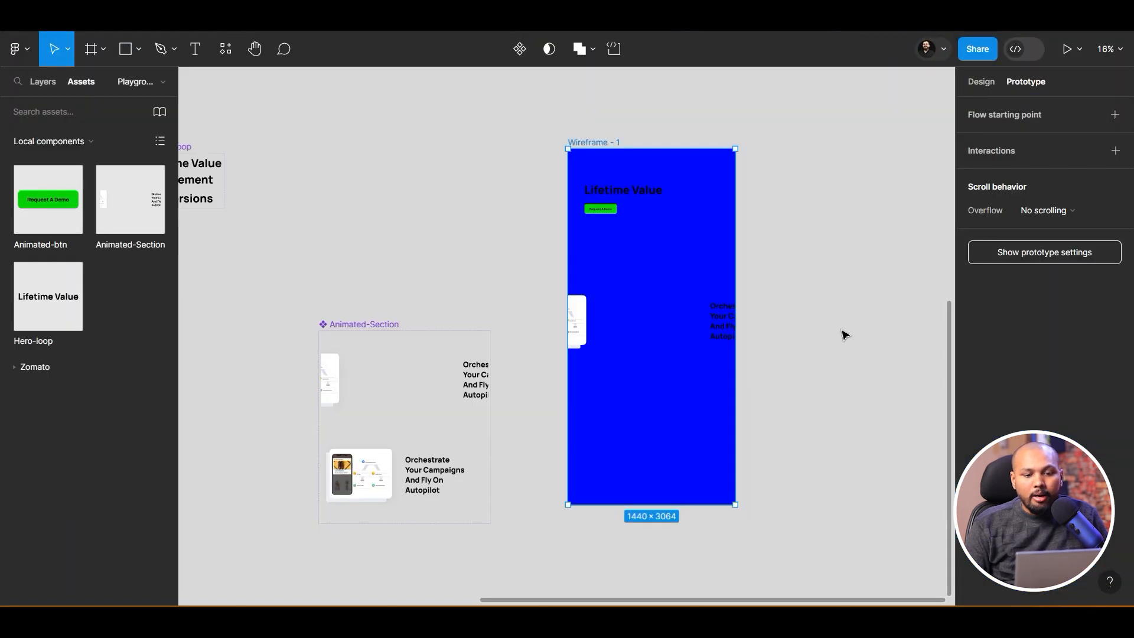
left_click(833, 377)
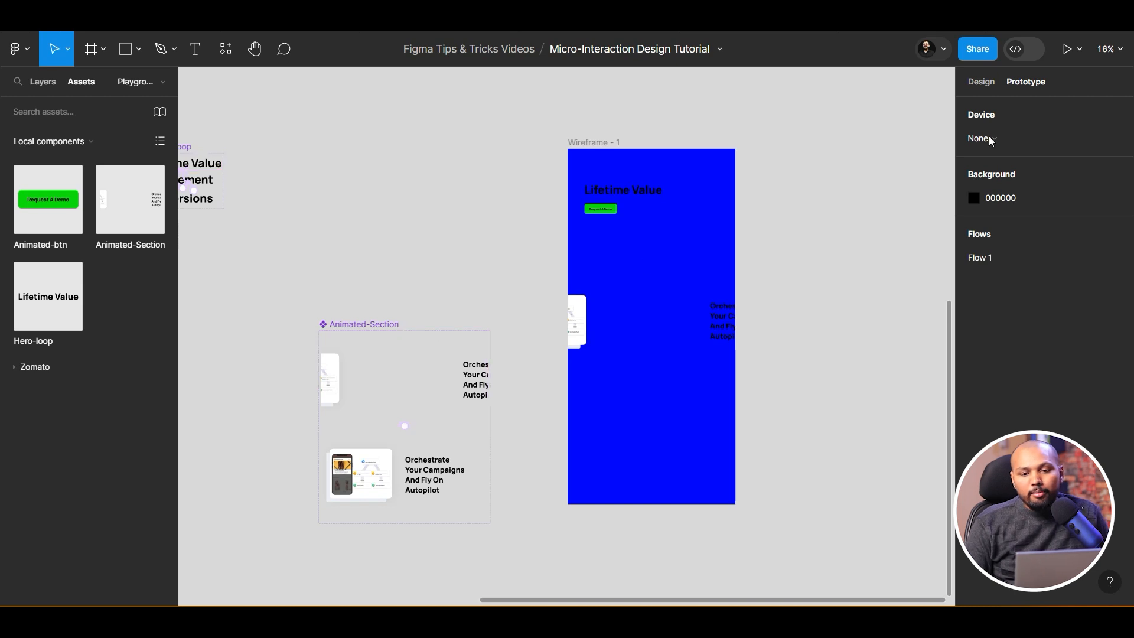
left_click(991, 83)
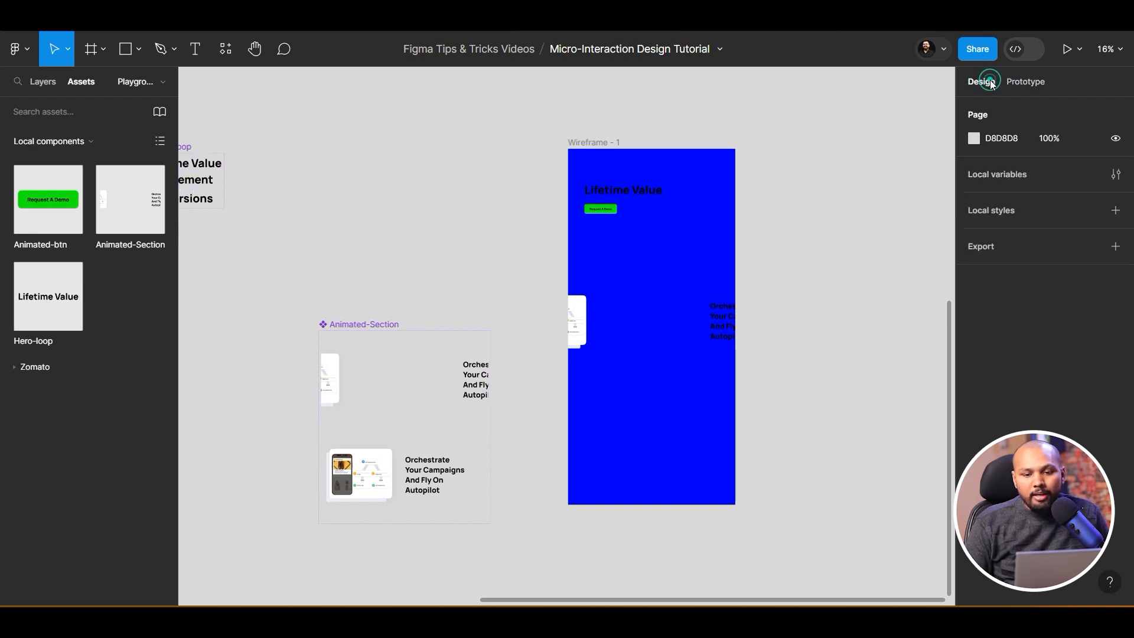
left_click(457, 374)
left_click(1039, 82)
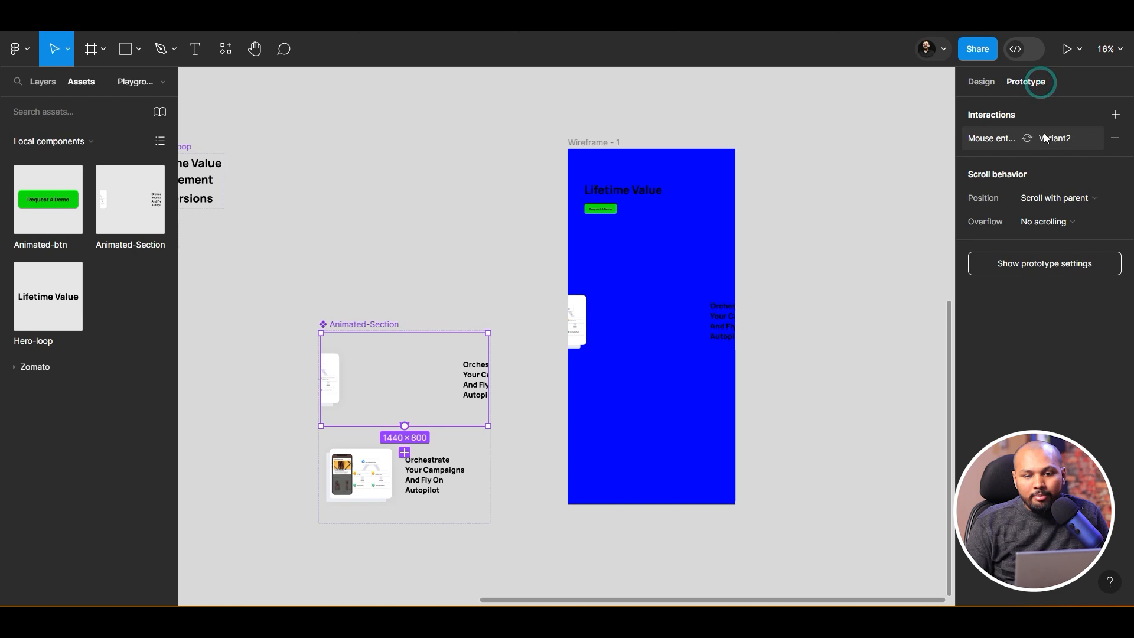
left_click(1043, 135)
left_click(841, 141)
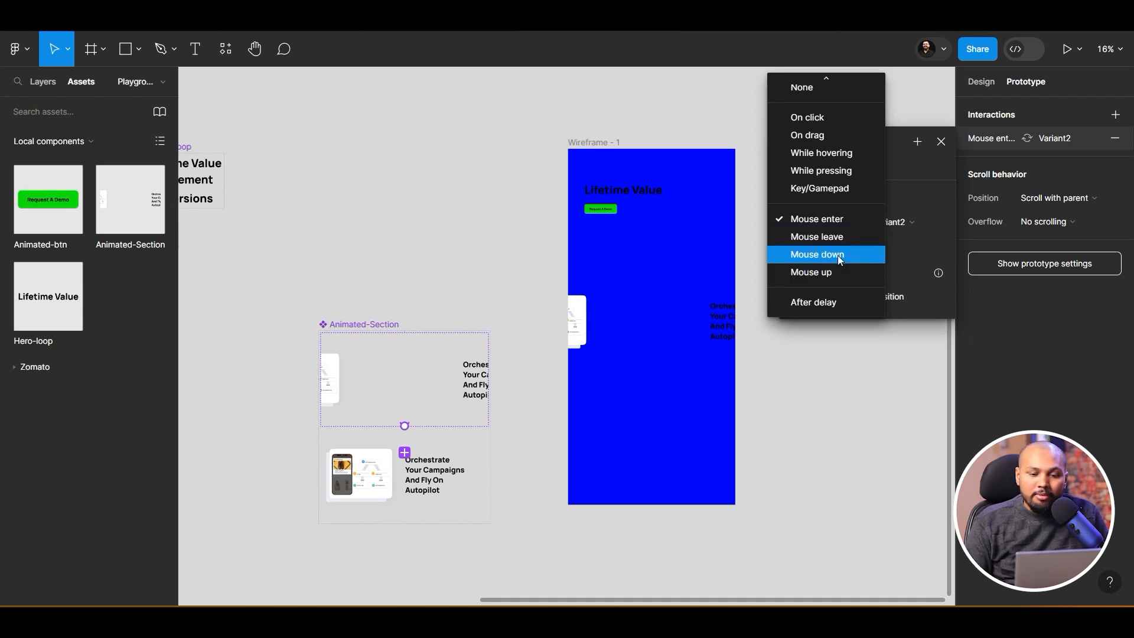
left_click(948, 133)
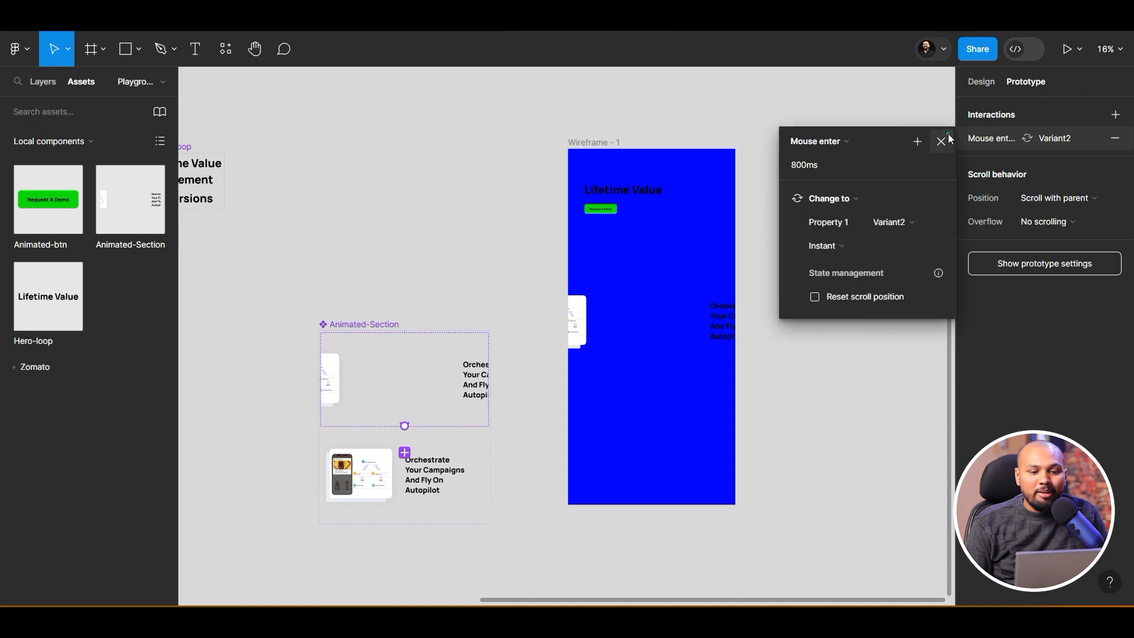
left_click(941, 142)
left_click(863, 264)
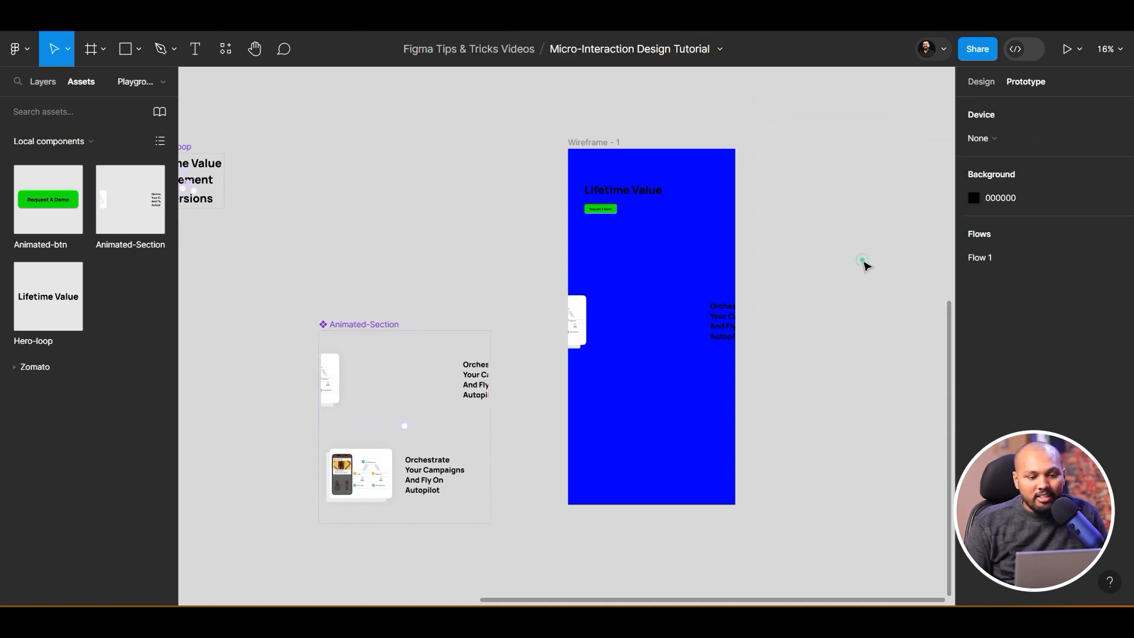
Move the Animated-Section component up beside Hero-loop and align Wireframe - 1 next to it
scroll(861, 263, "down", 3)
left_click_drag(468, 289, 666, 502)
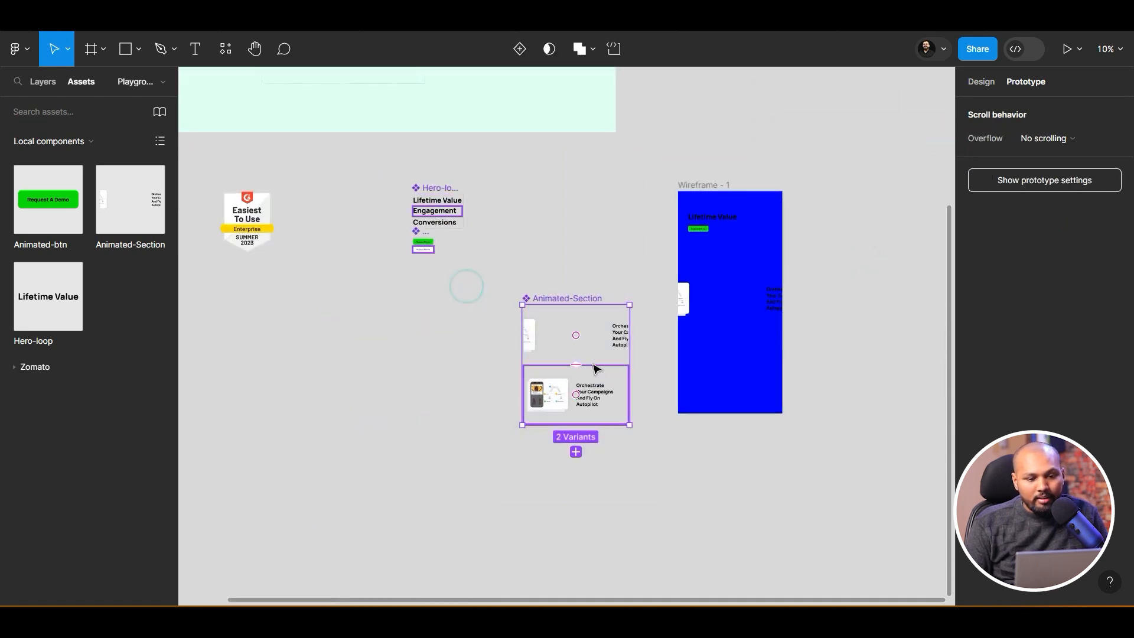
left_click(984, 82)
left_click_drag(614, 345, 604, 230)
left_click_drag(708, 196, 685, 189)
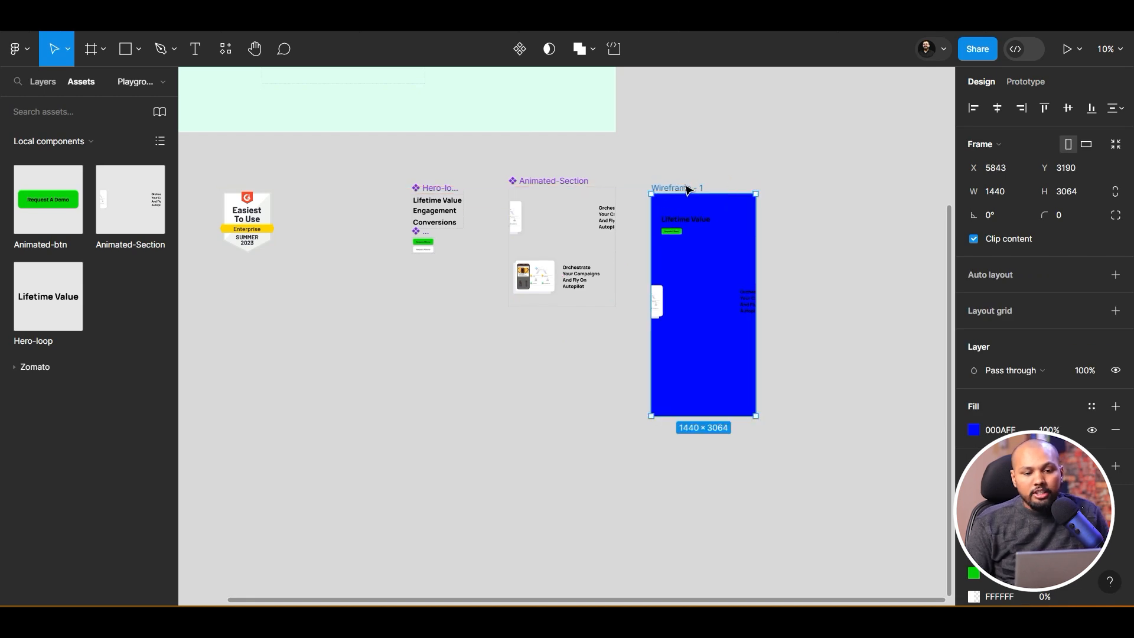
left_click(812, 211)
Switch to the browser and examine the WebEngage pages down to the sliding row of G2 award badges
key("alt+Tab")
scroll(867, 372, "down", 5)
scroll(870, 372, "down", 10)
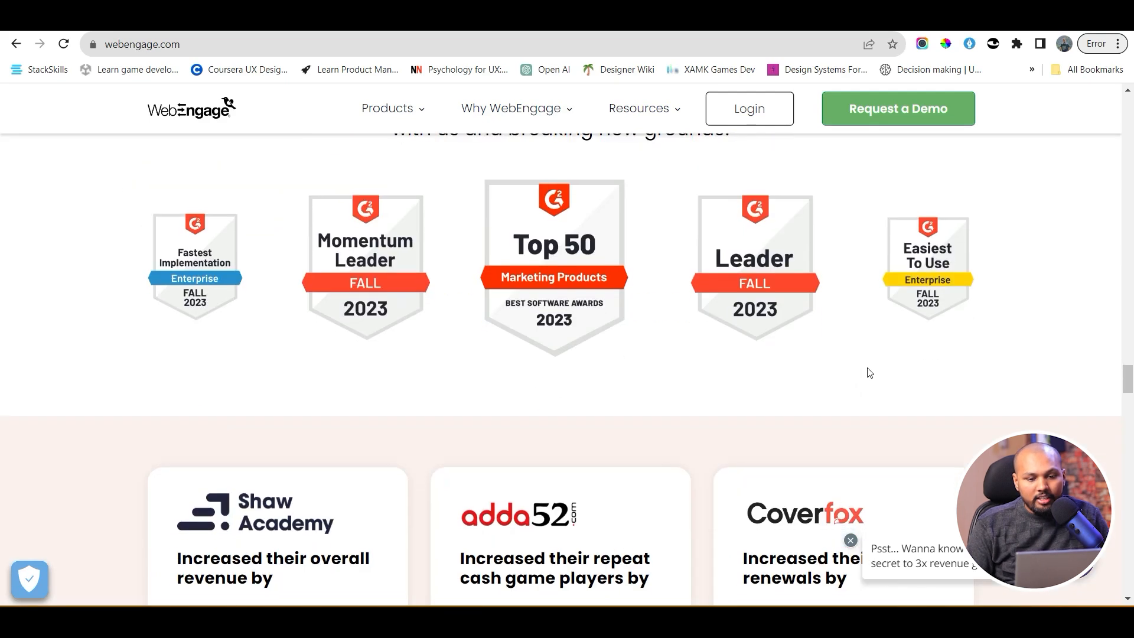
scroll(869, 372, "up", 3)
scroll(870, 372, "up", 3)
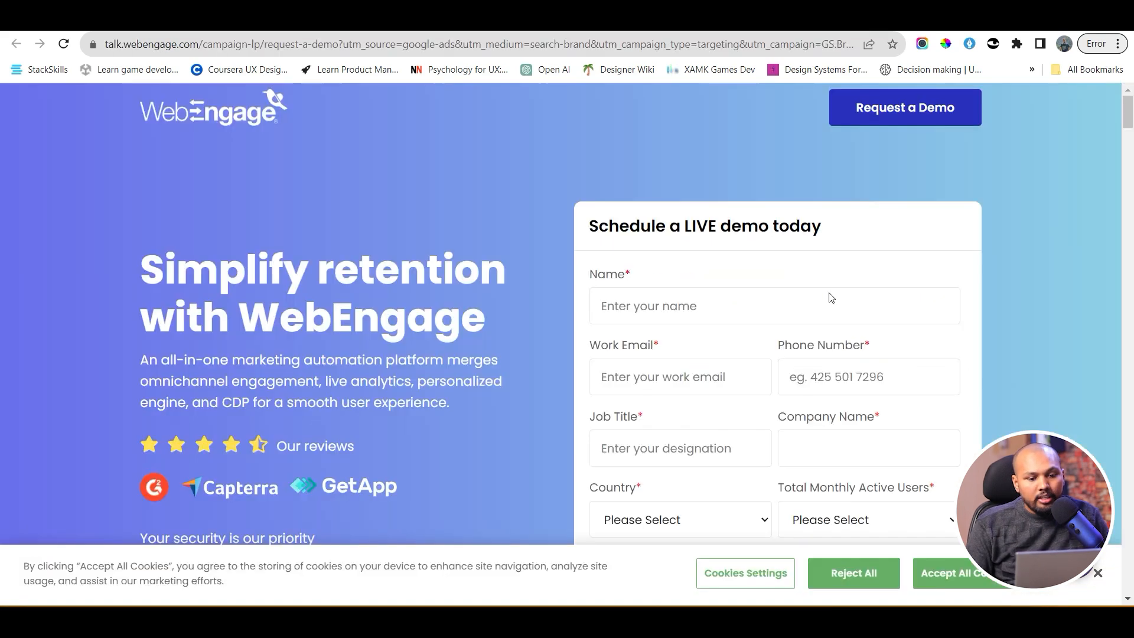
scroll(827, 296, "down", 15)
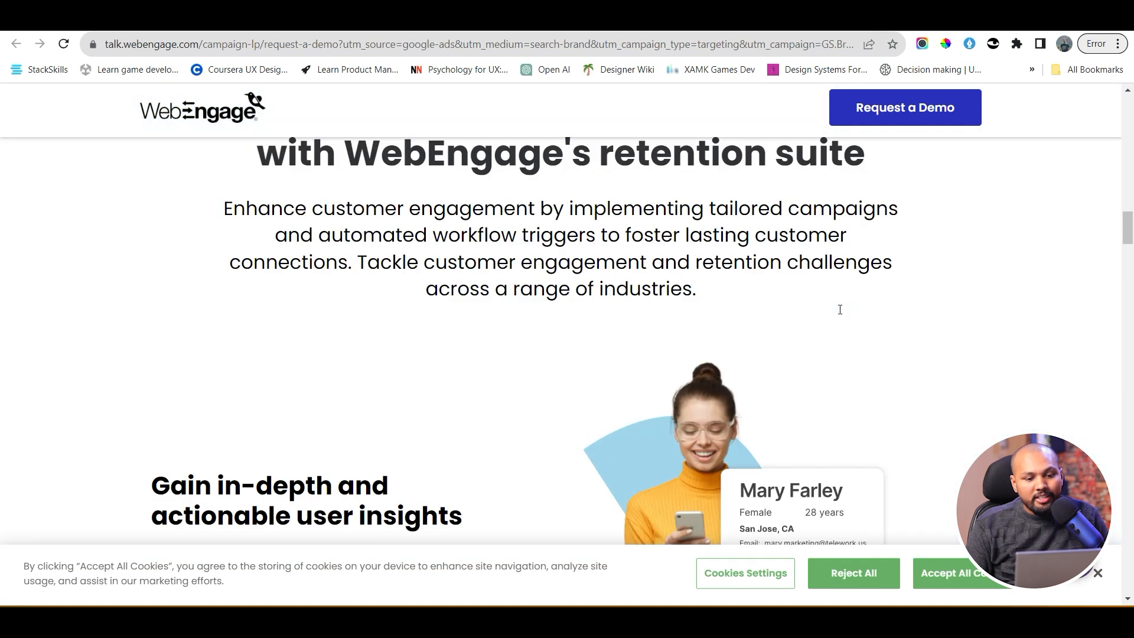
scroll(840, 309, "down", 10)
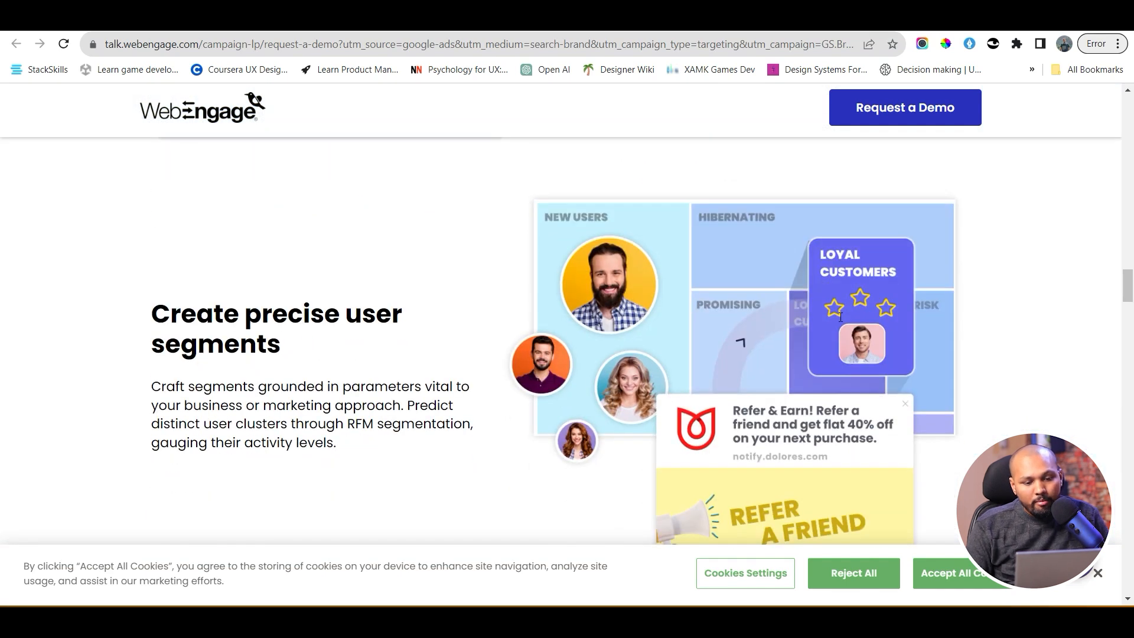
scroll(912, 378, "down", 20)
scroll(913, 383, "down", 20)
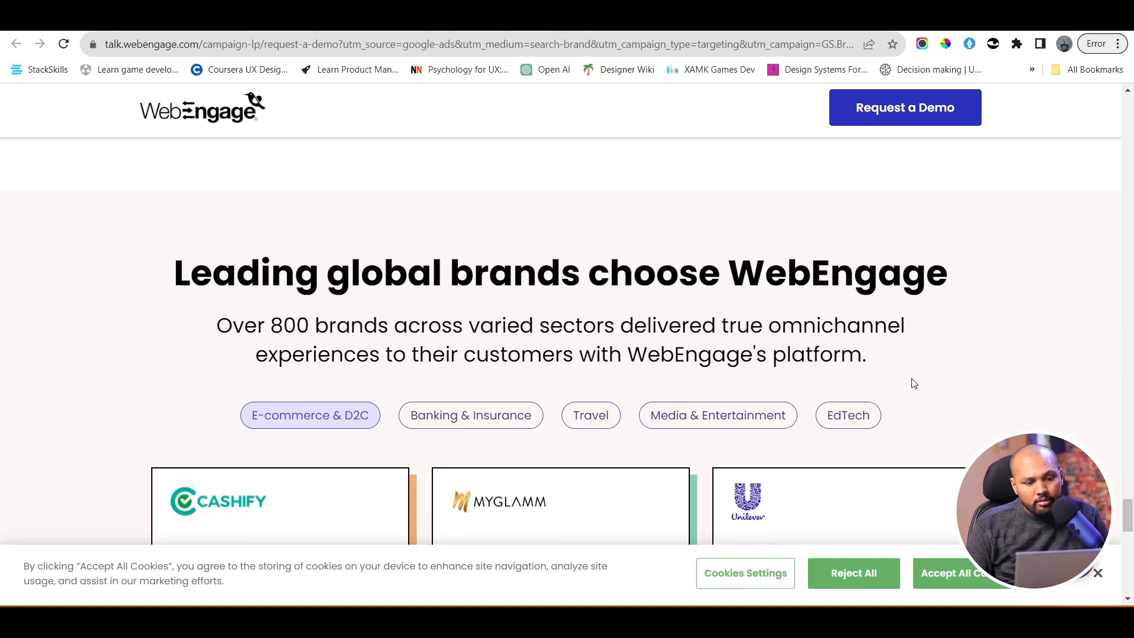
scroll(912, 378, "down", 12)
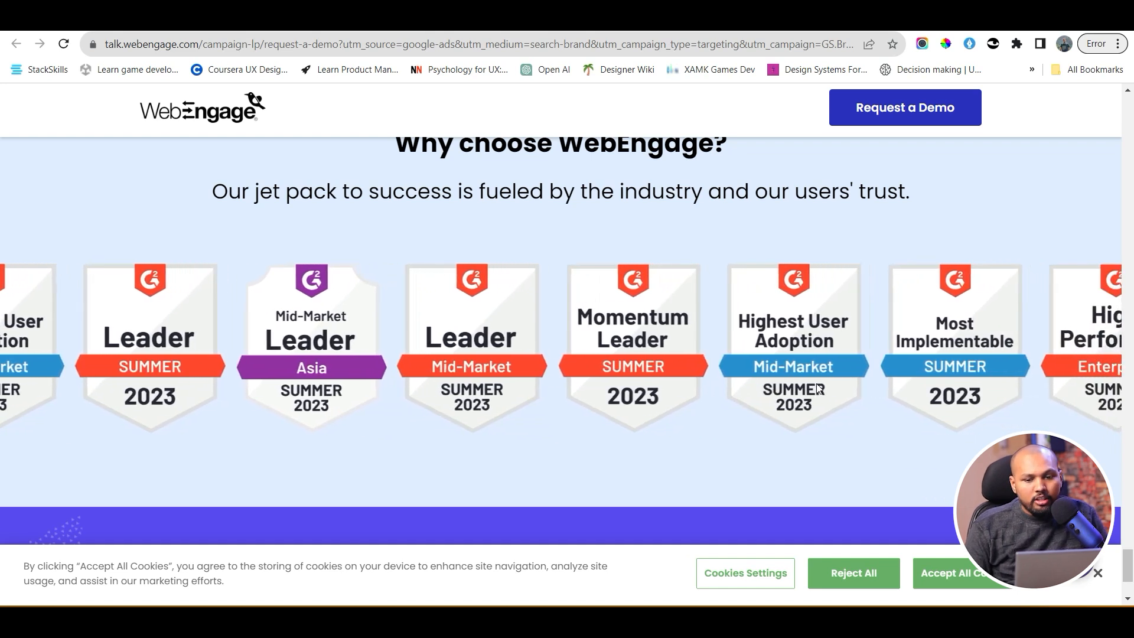
Switch back to Figma and move the Easiest To Use badge to empty canvas below and left of the Hero-loop component
key("alt+Tab")
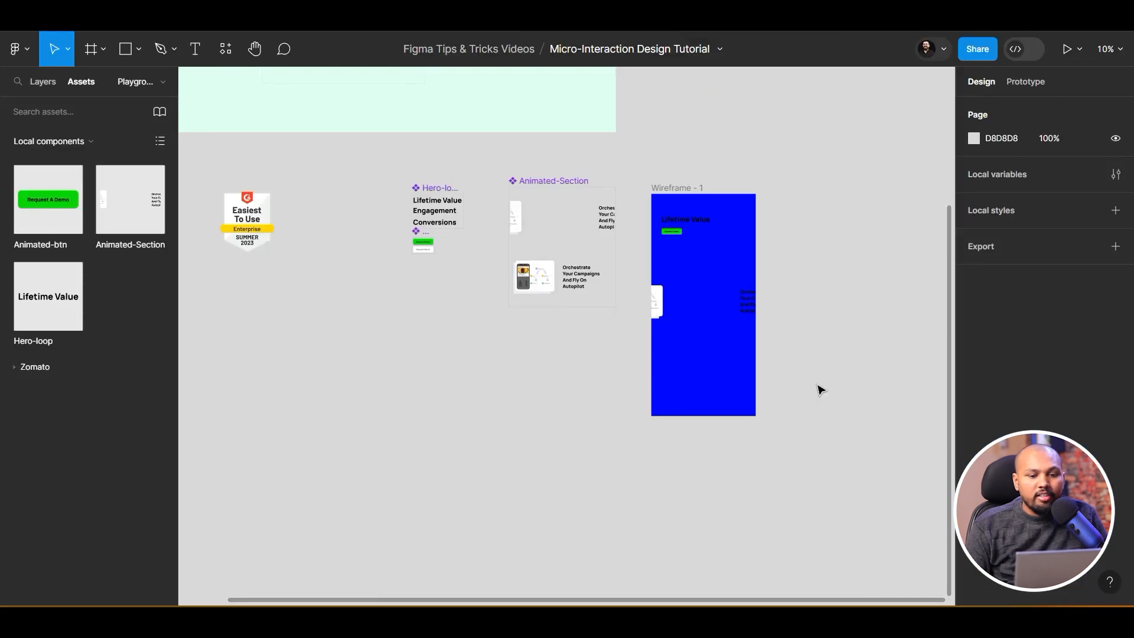
left_click(260, 220)
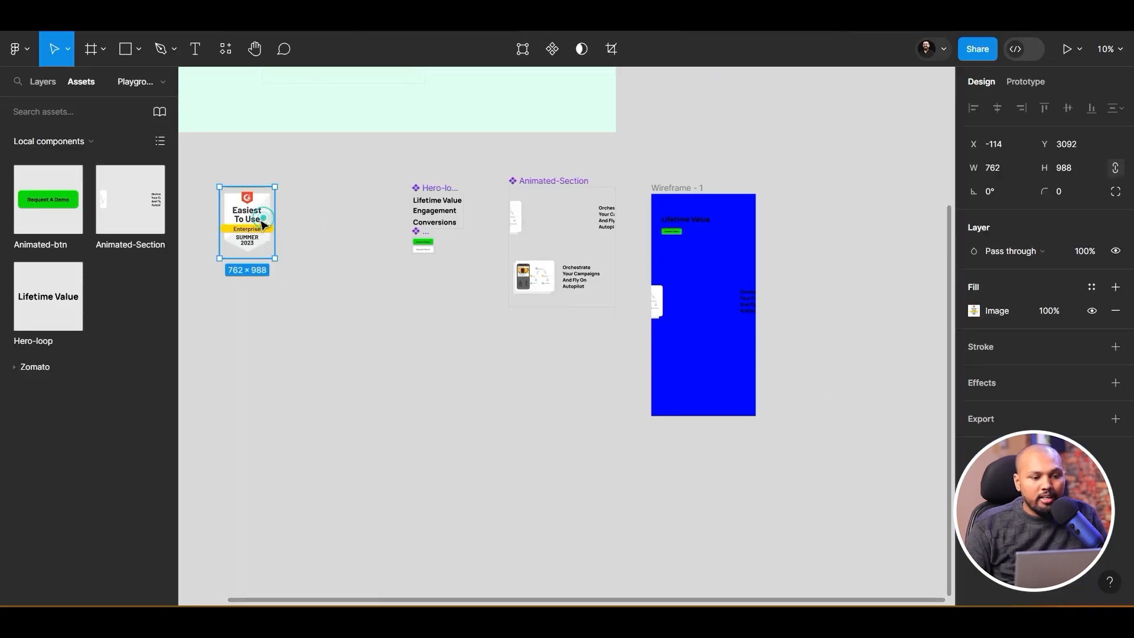
left_click_drag(260, 219, 380, 404)
scroll(631, 469, "down", 3)
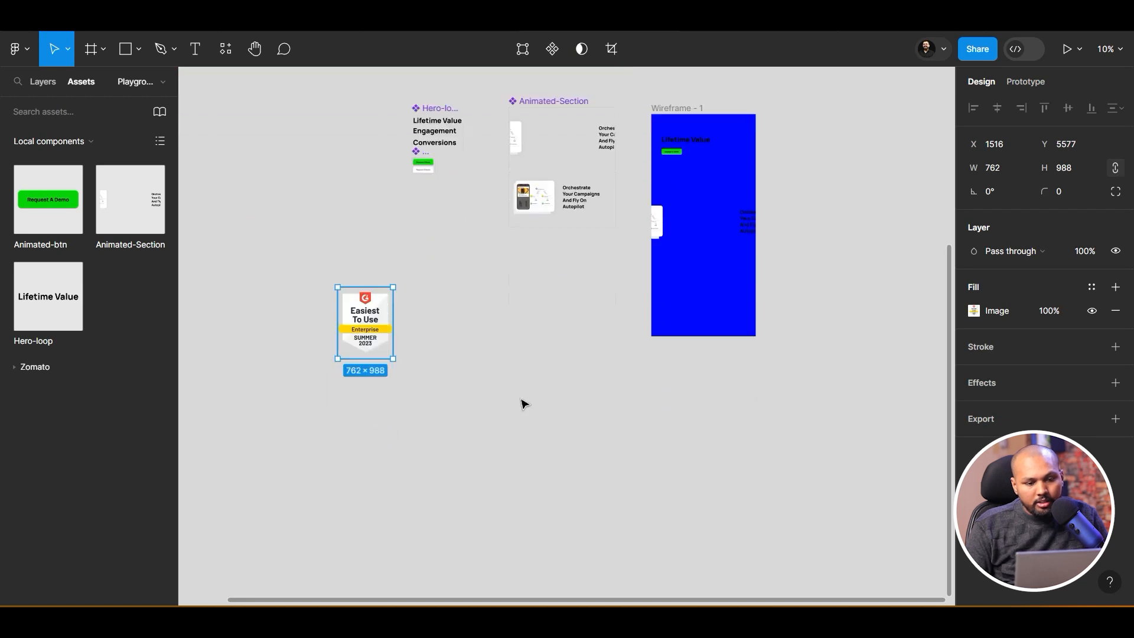
left_click_drag(364, 314, 262, 351)
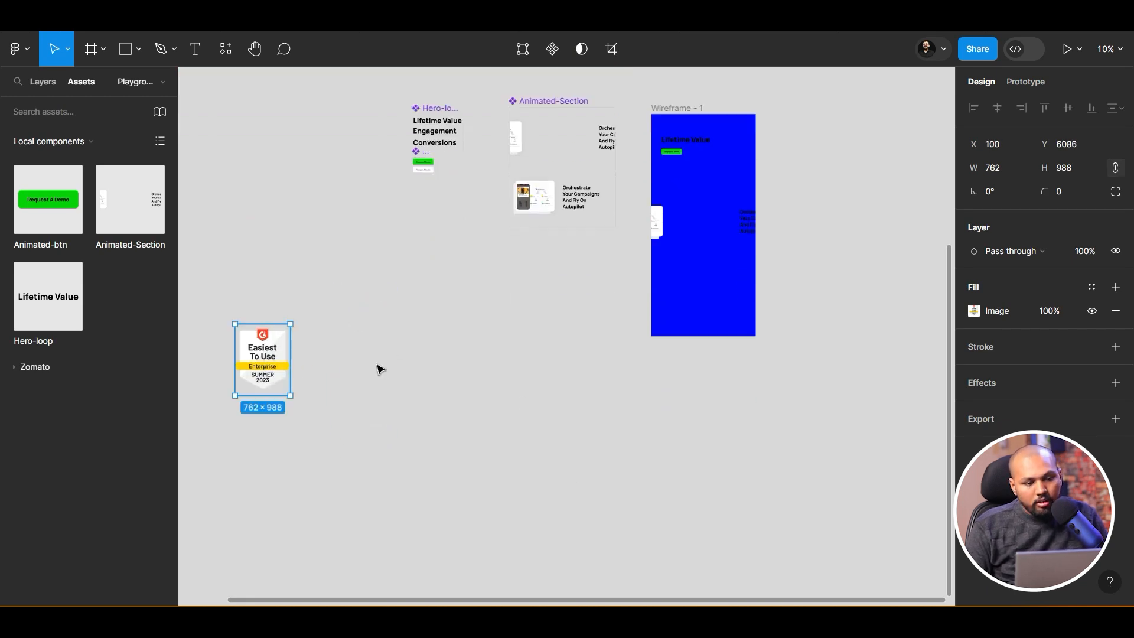
Duplicate the Easiest To Use badge into a horizontal row of seven evenly spaced badges with gaps of about 175 px
key("ctrl+d")
left_click_drag(275, 362, 342, 361)
key("ctrl+d")
key("ctrl+d")
key("ctrl+d")
key("ctrl+d")
key("ctrl+d")
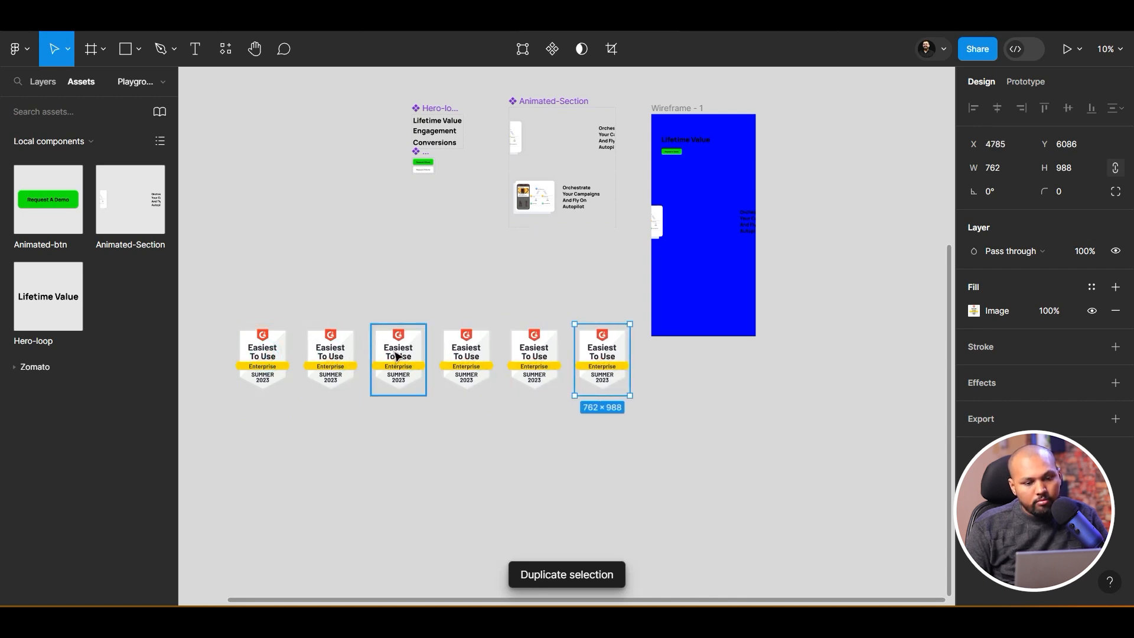
Select all seven badges and move the row further down, clear of the components and Wireframe - 1
left_click(804, 397)
left_click_drag(803, 411, 316, 326)
left_click_drag(757, 401, 248, 373)
left_click_drag(477, 362, 506, 432)
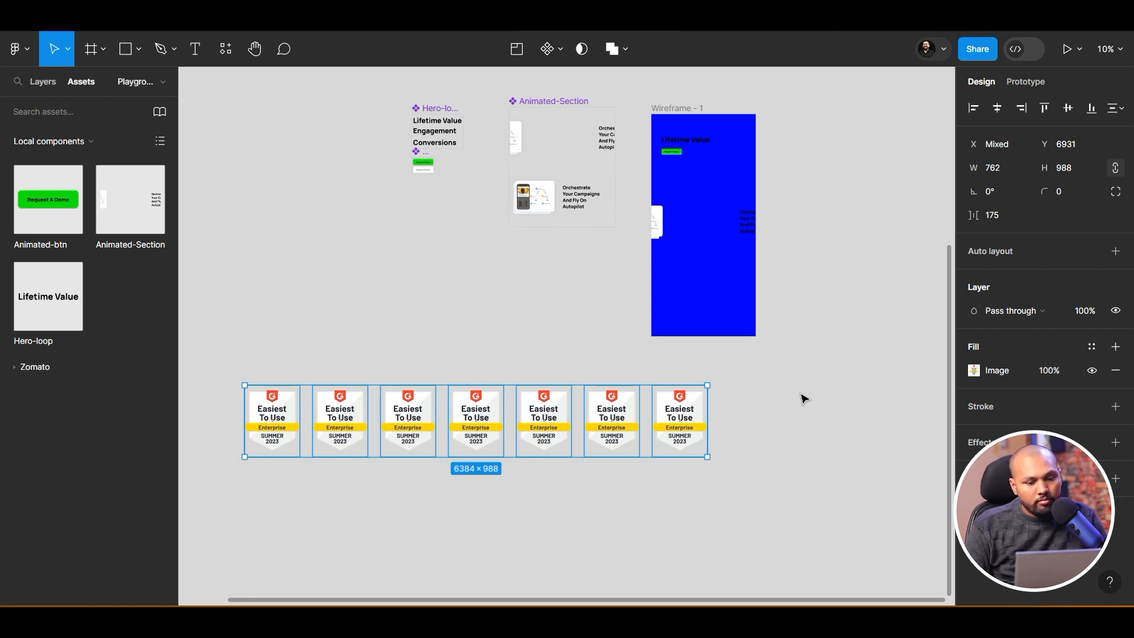
mouse_move(437, 420)
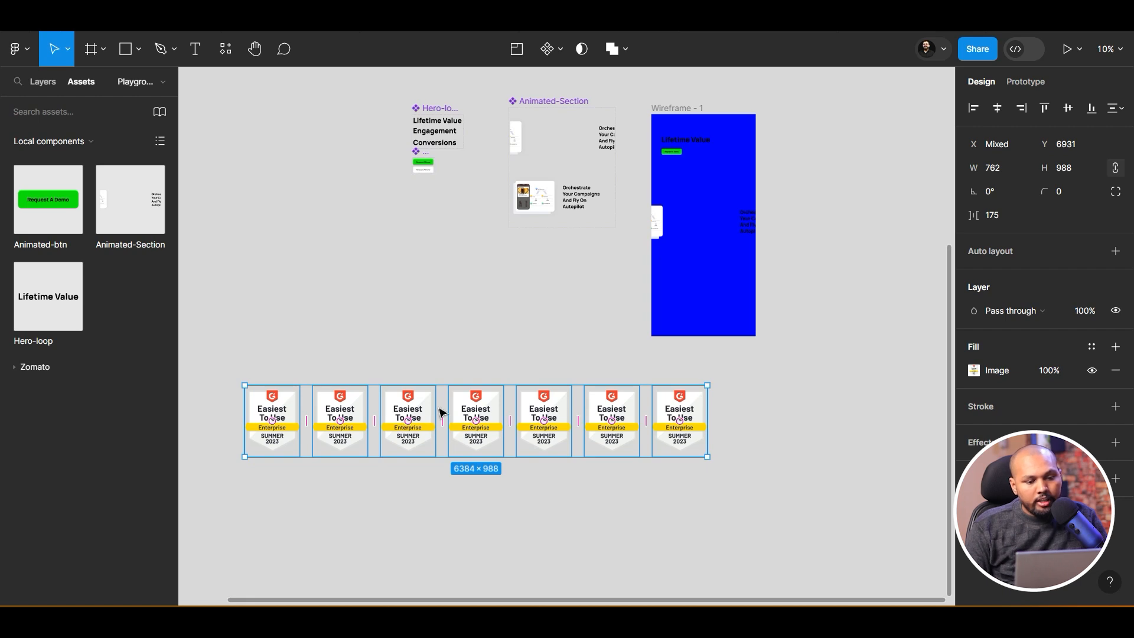
left_click(562, 411)
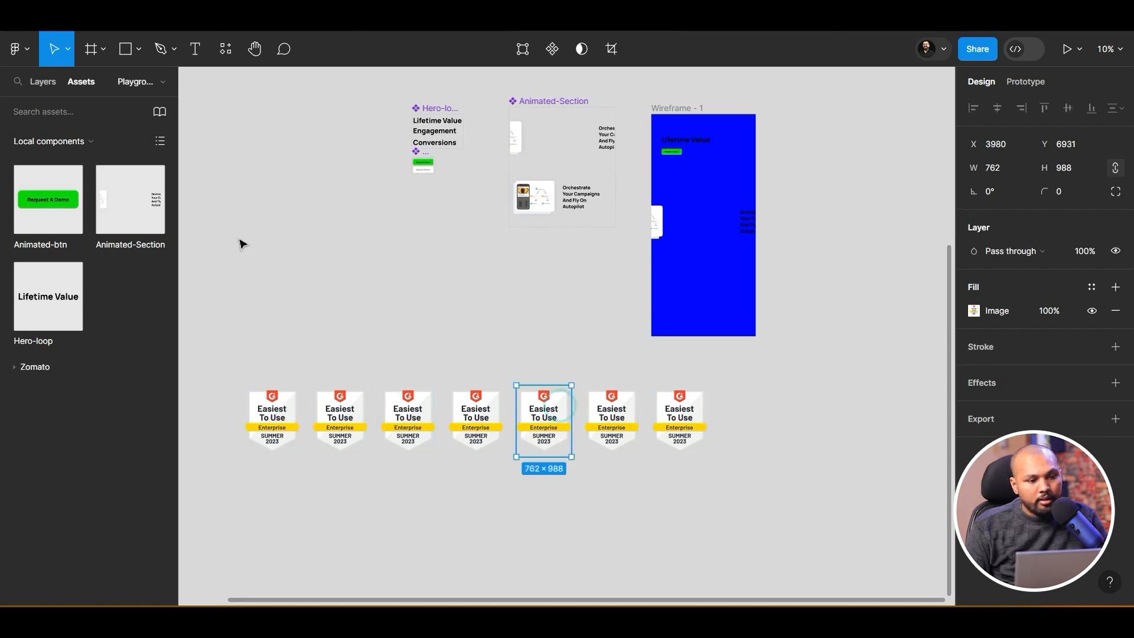
left_click(108, 53)
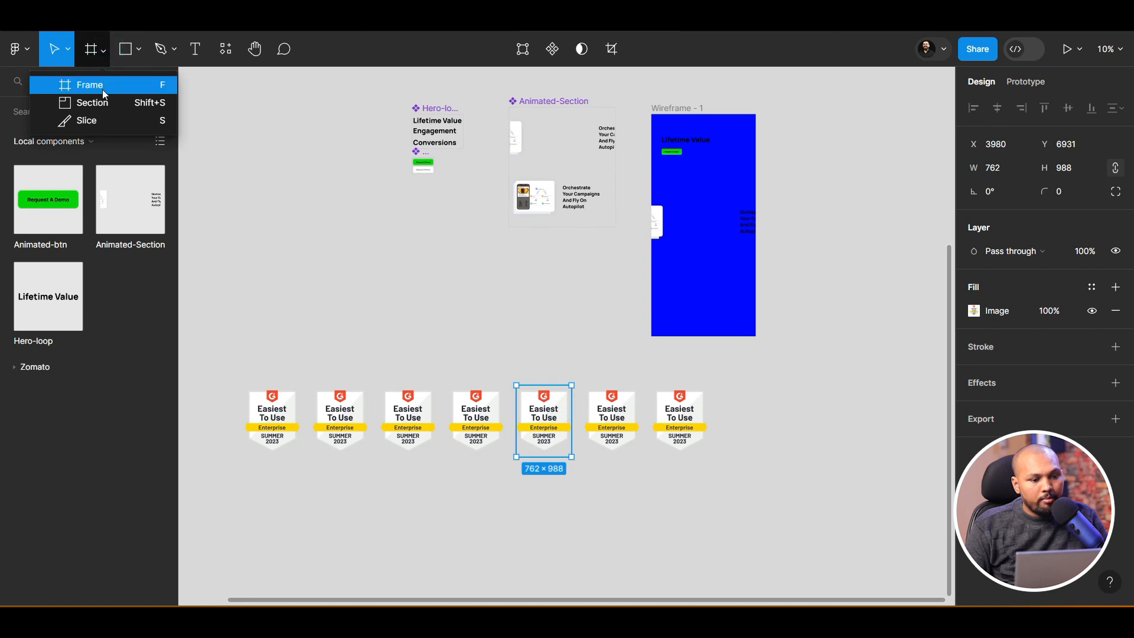
left_click(96, 83)
left_click_drag(246, 382, 825, 456)
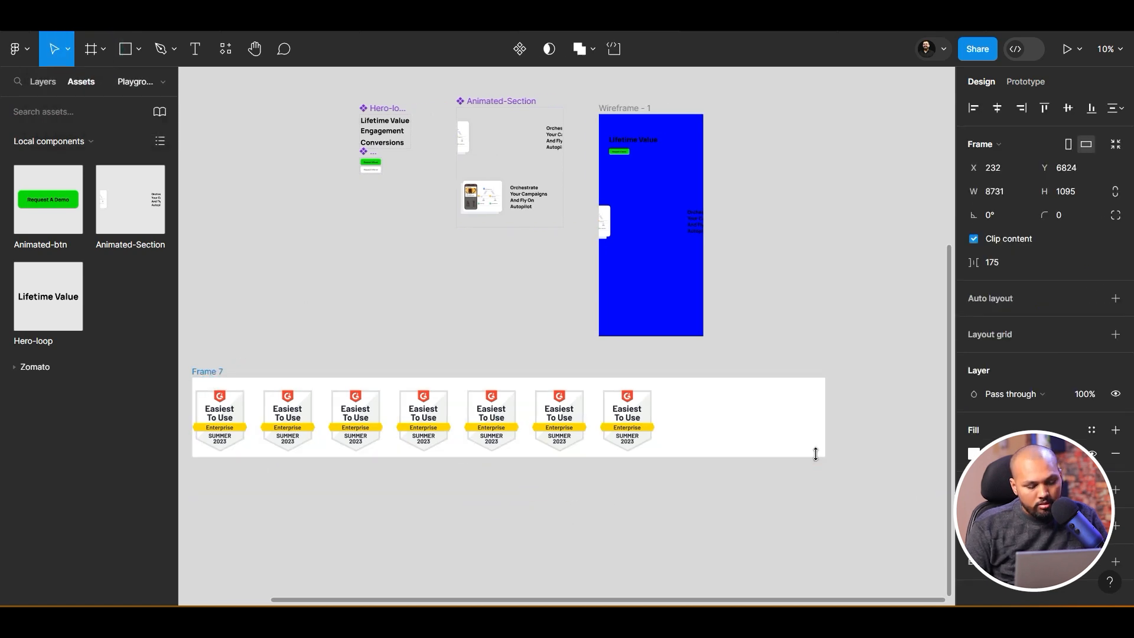
key("ctrl+z")
Wrap the seven badges in a frame, then draw a second frame of about 3524 × 1125 over the second to fifth badges
left_click_drag(694, 455, 300, 370)
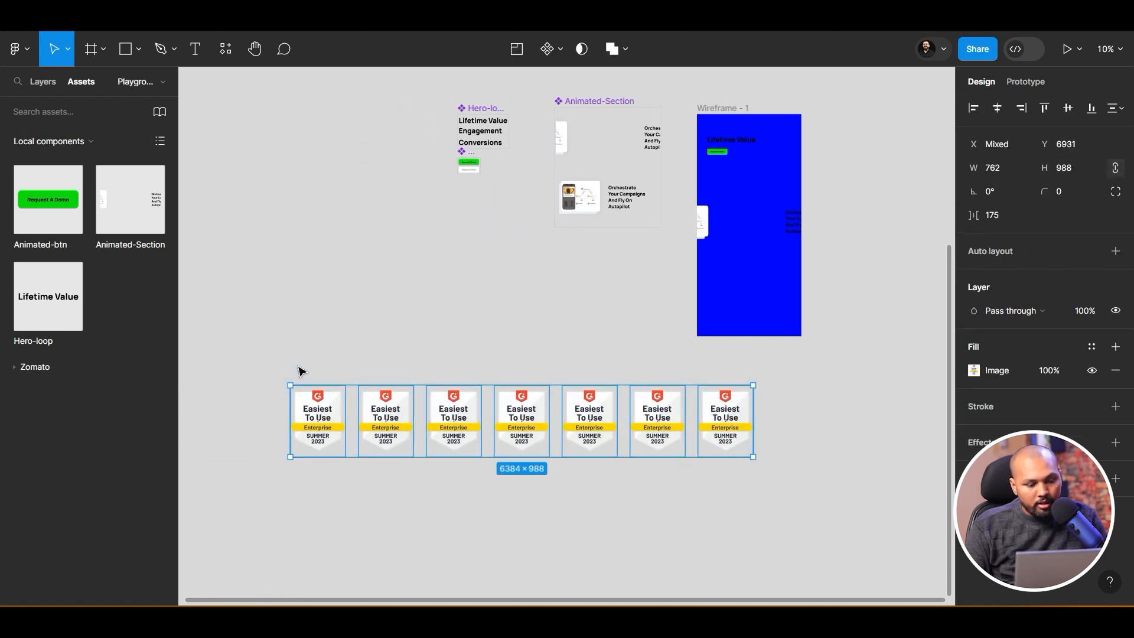
key("ctrl+alt+g")
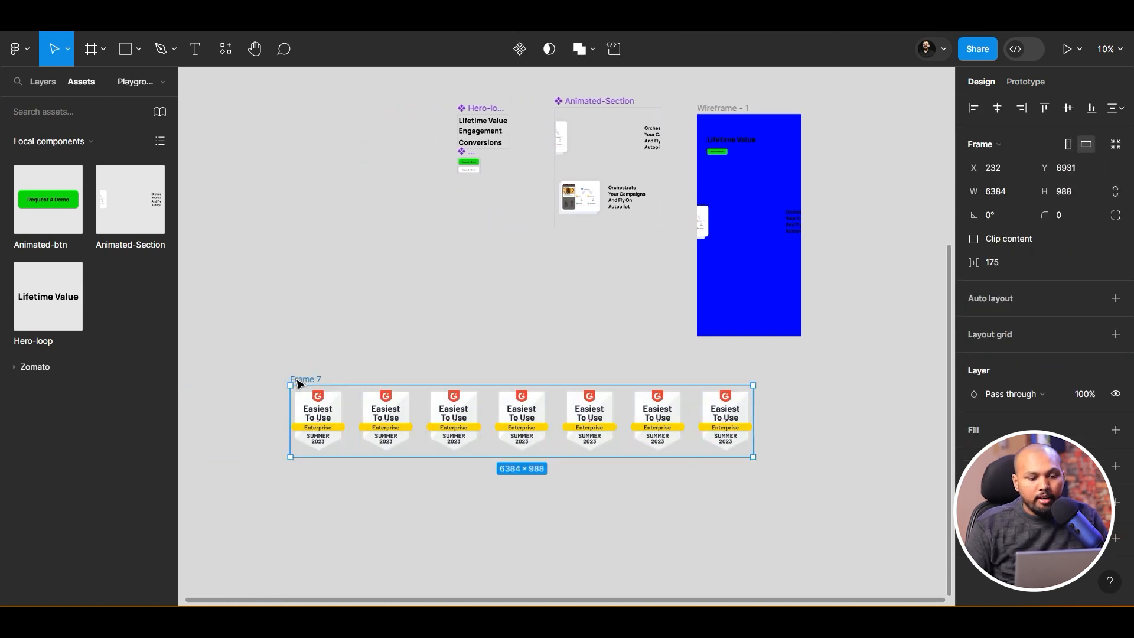
left_click(103, 50)
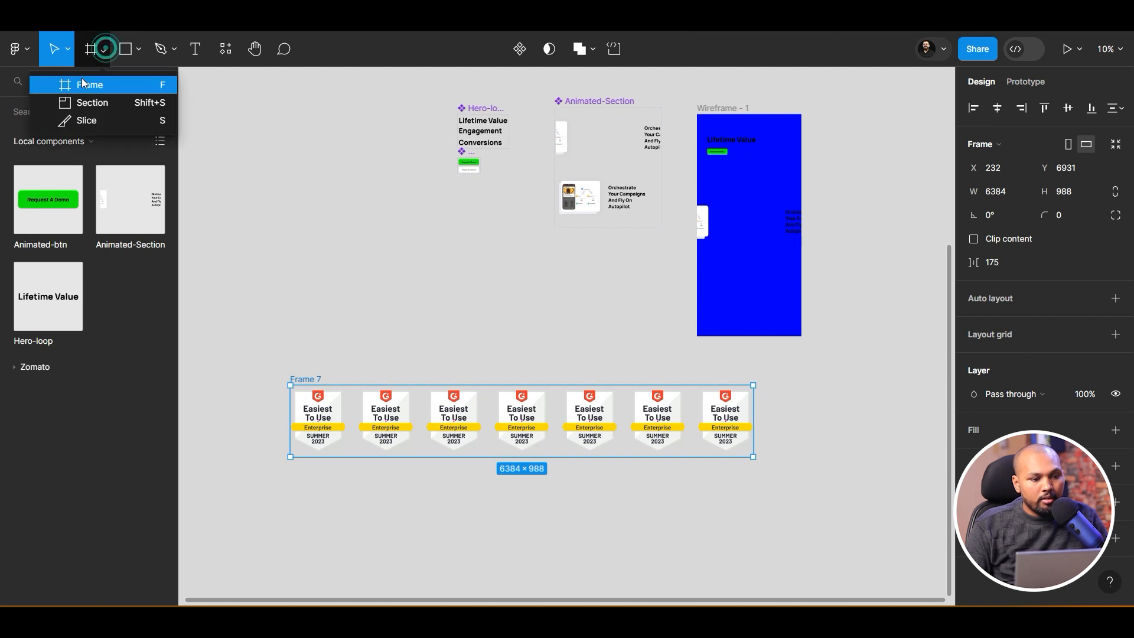
left_click(83, 81)
mouse_move(362, 377)
left_mouse_down()
mouse_move(512, 463)
mouse_move(637, 467)
mouse_move(616, 456)
left_mouse_up()
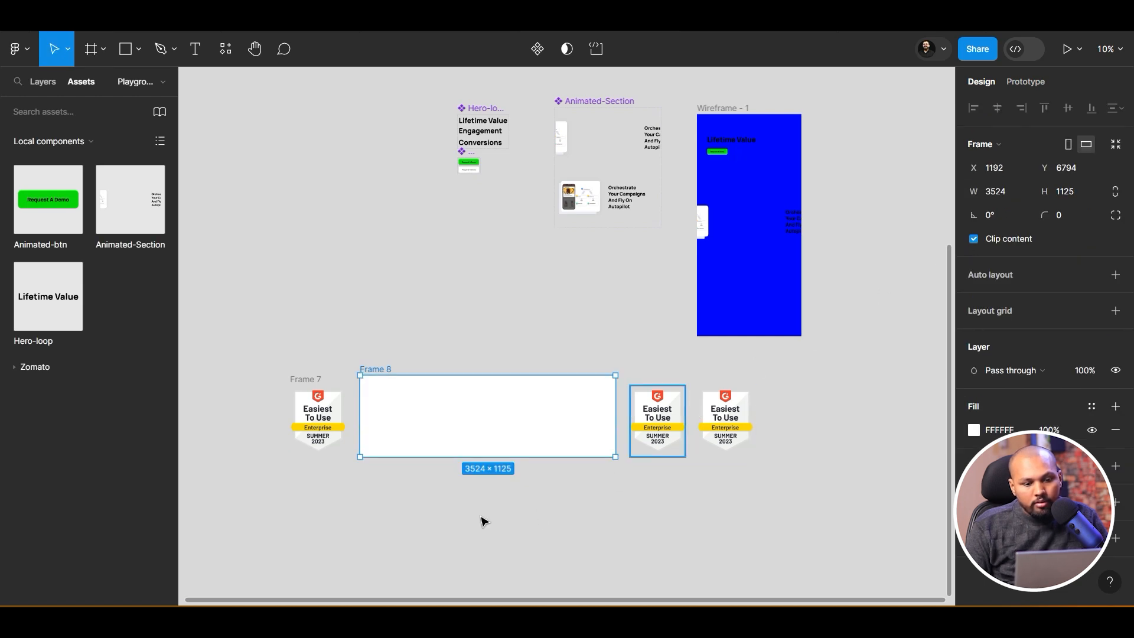
Cut the frame holding the seven badges and paste it inside the new white frame so the overflow is clipped
left_click(304, 379)
key("ctrl+x")
left_click(387, 376)
key("ctrl+v")
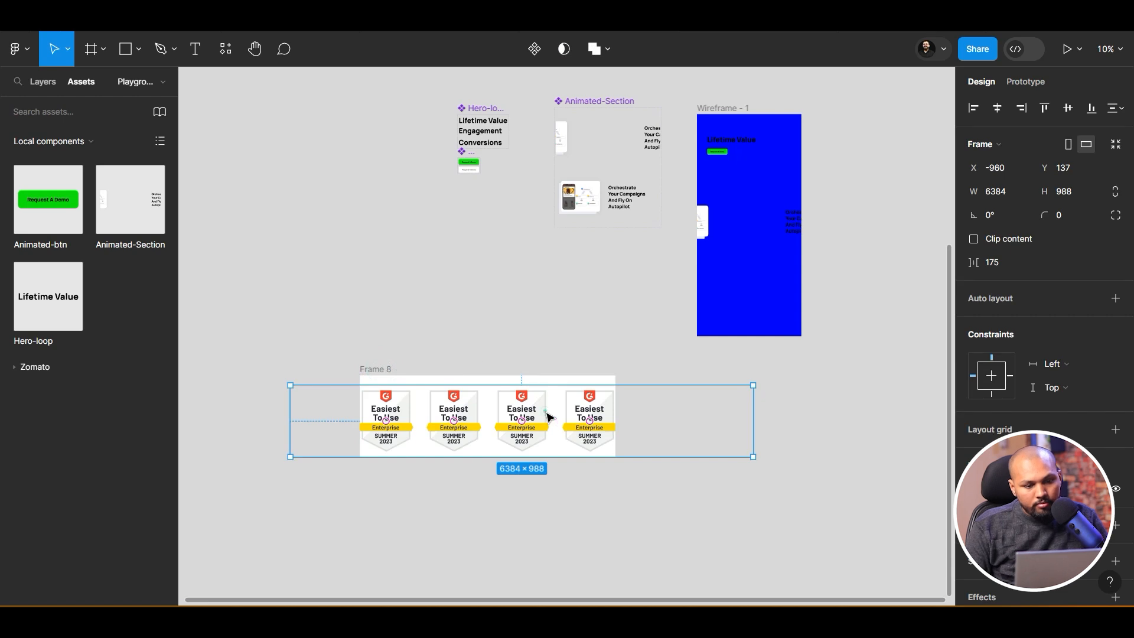
left_click(417, 354)
Rename the white frame containing the badge row as Animated-slider
left_click(371, 368)
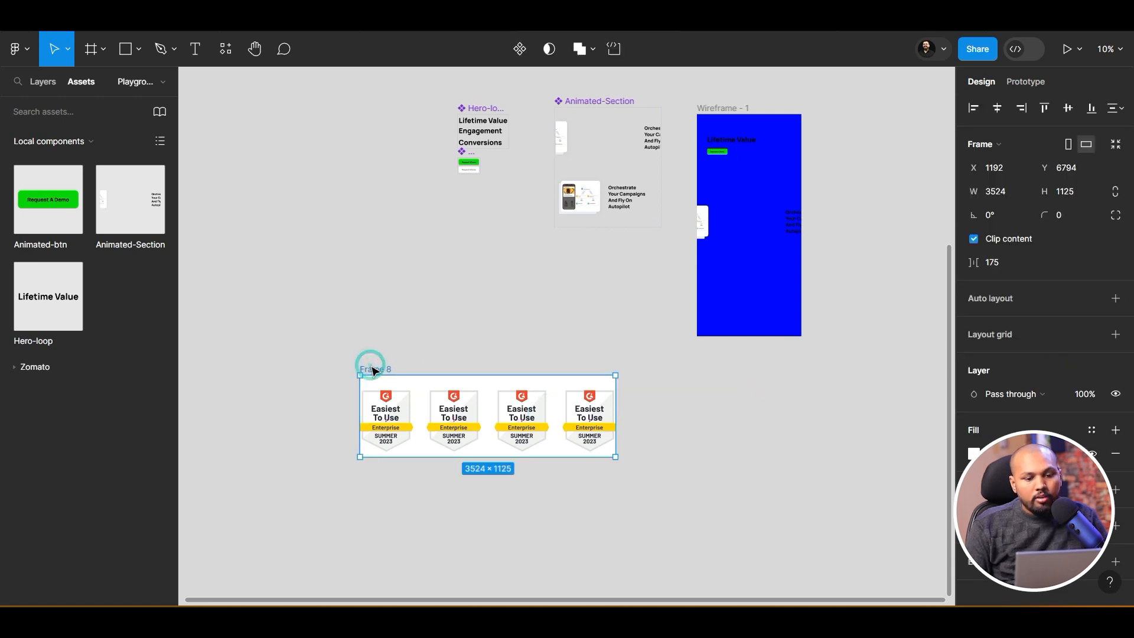
double_click(374, 370)
key("BackSpace")
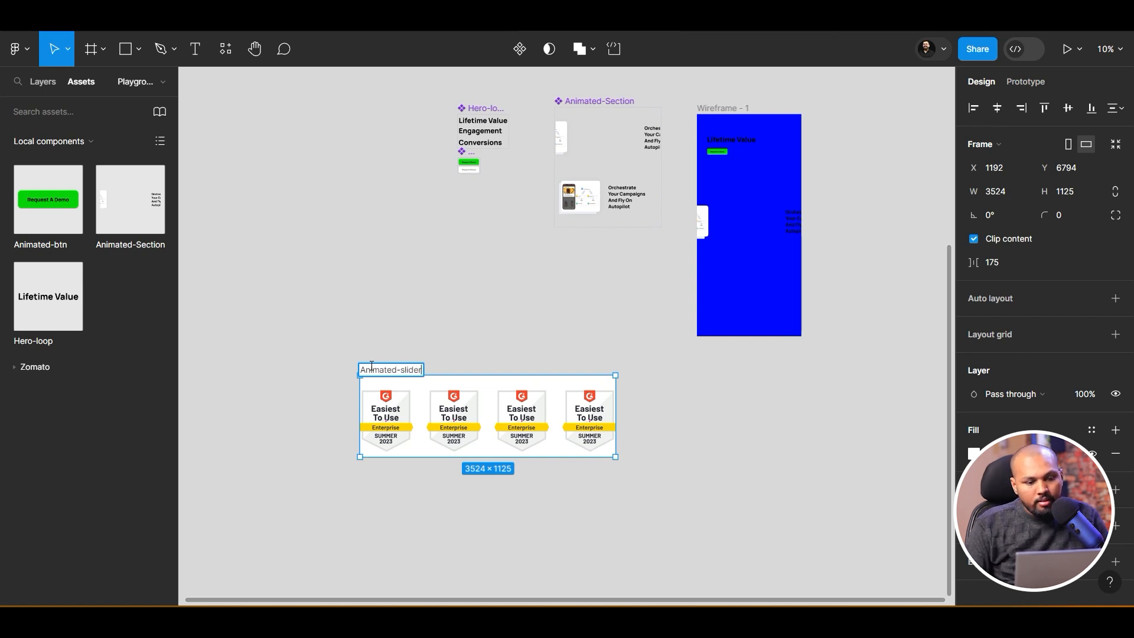
left_click(399, 334)
Turn the Animated-slider frame into a component and add a second variant to it
left_click(396, 370)
left_click(519, 48)
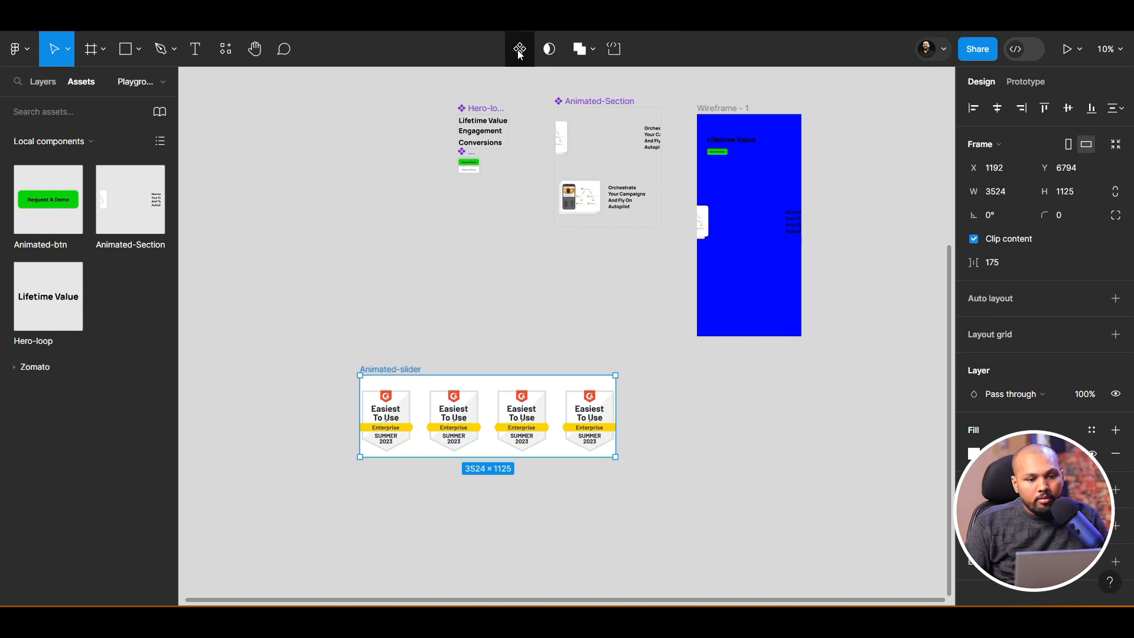
scroll(496, 260, "down", 4)
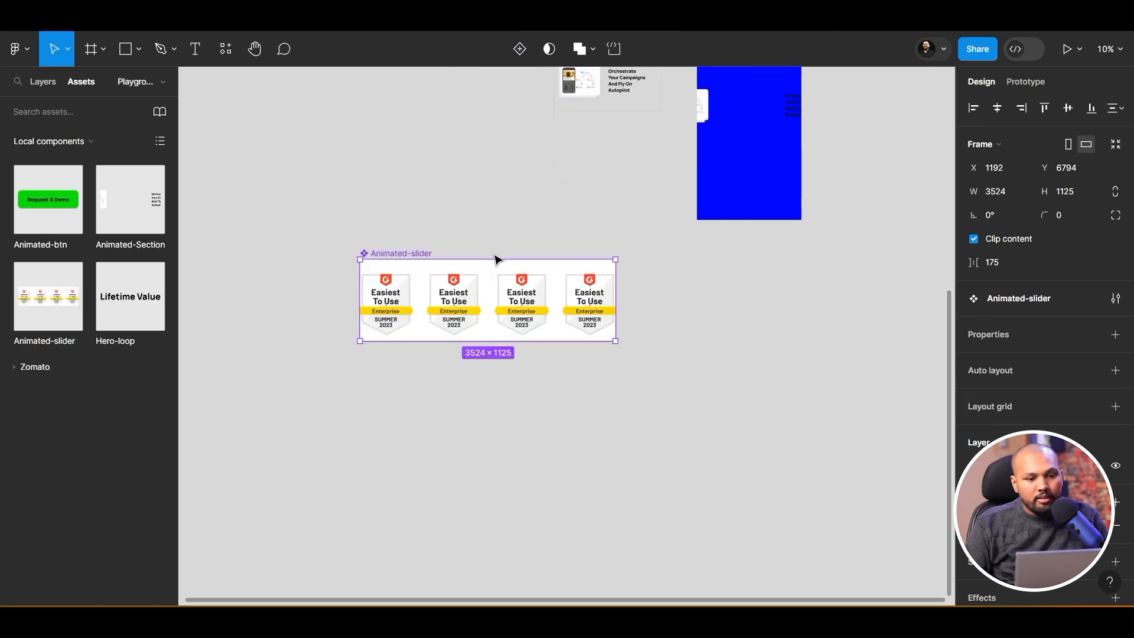
left_click(525, 54)
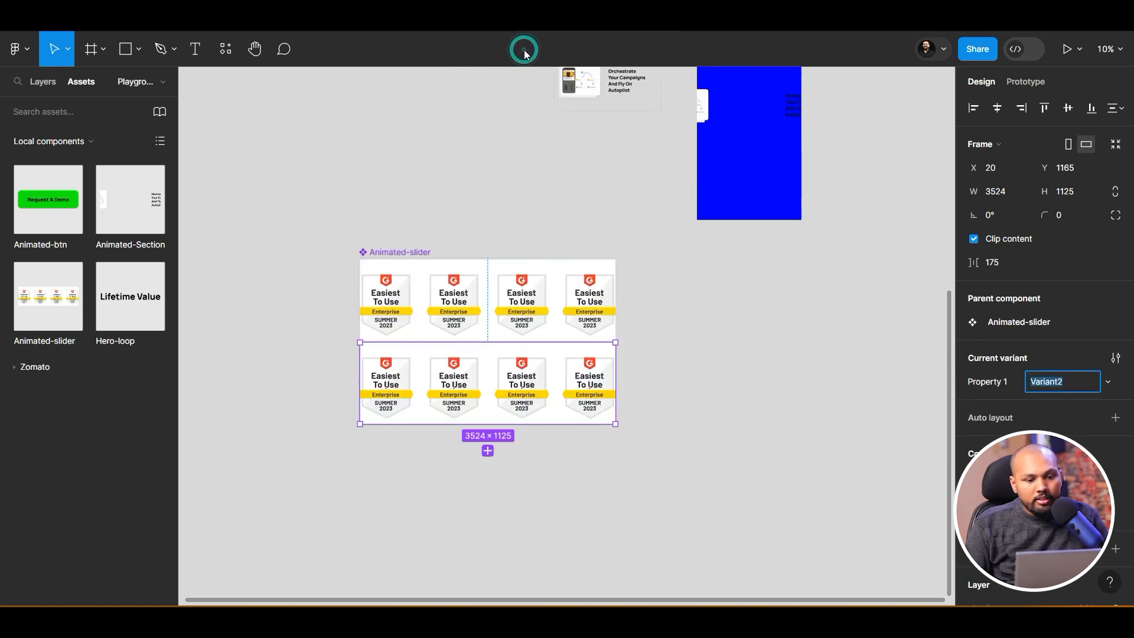
Shift the badge row inside the second Animated-slider variant left to X -1004
left_click(527, 387)
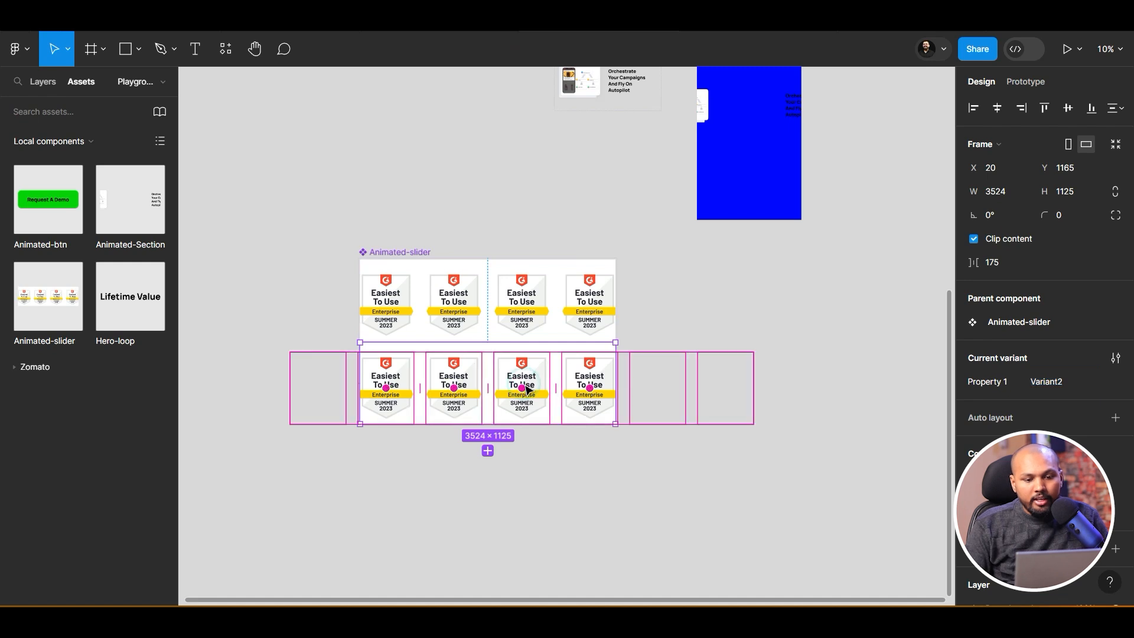
key("Left")
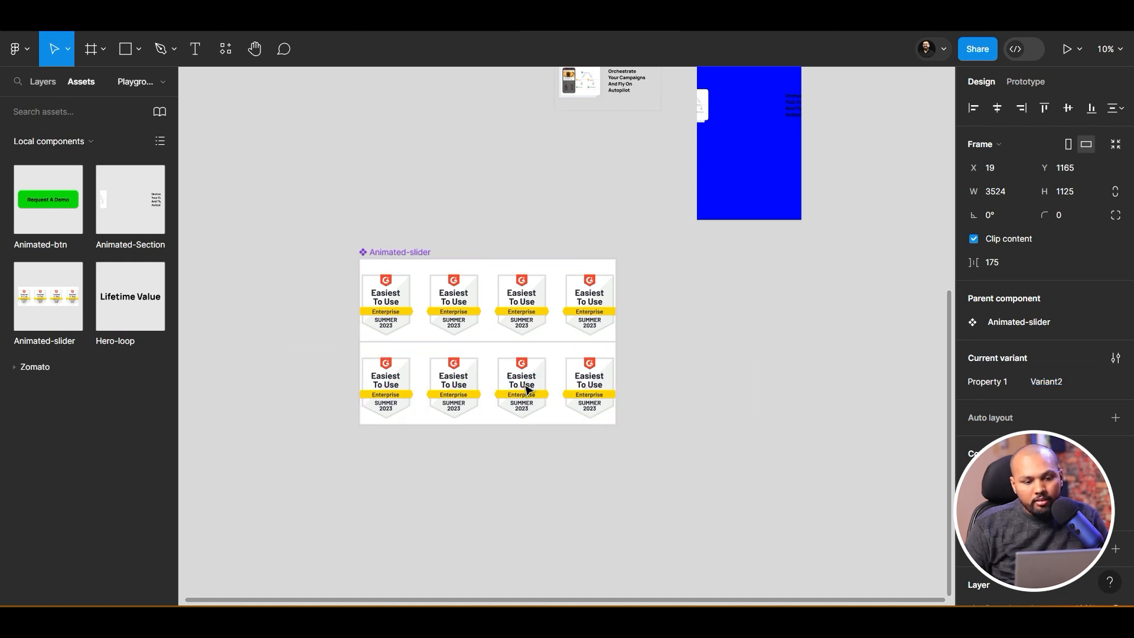
left_click(520, 397)
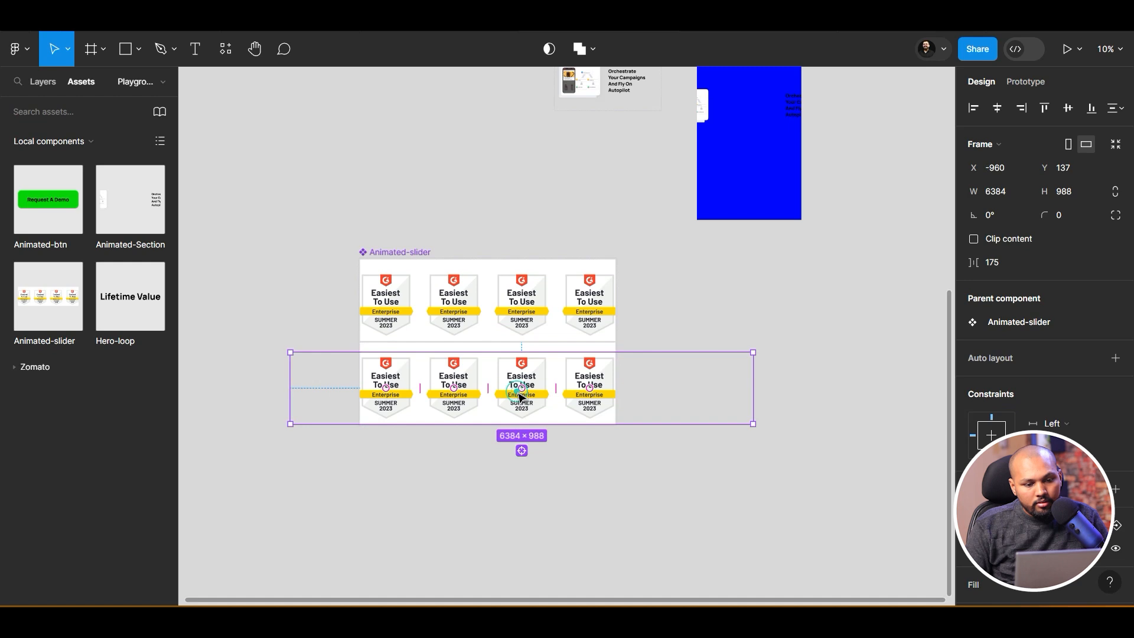
key("Left")
key("Left")
key("Left")
key("Left")
key("Left")
key("Left")
key("Left")
key("Left")
key("Left")
key("Left")
key("Left")
key("Left")
key("Left")
key("Left")
key("Left")
key("Left")
key("Left")
key("Left")
key("Left")
key("Left")
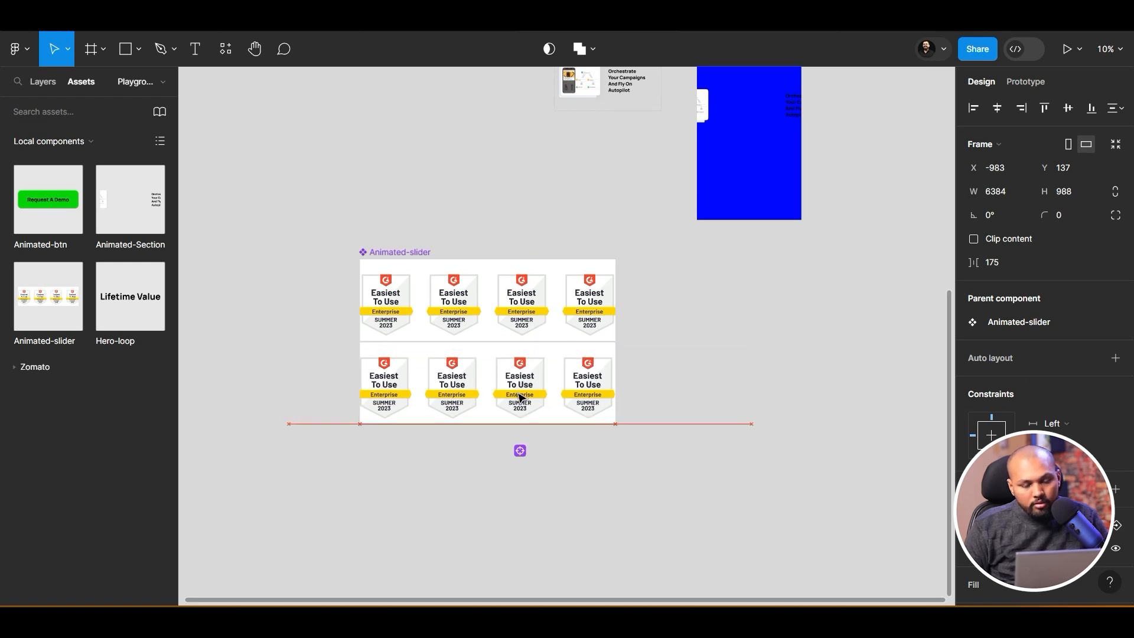
key("Left")
key("Left")
key("Left")
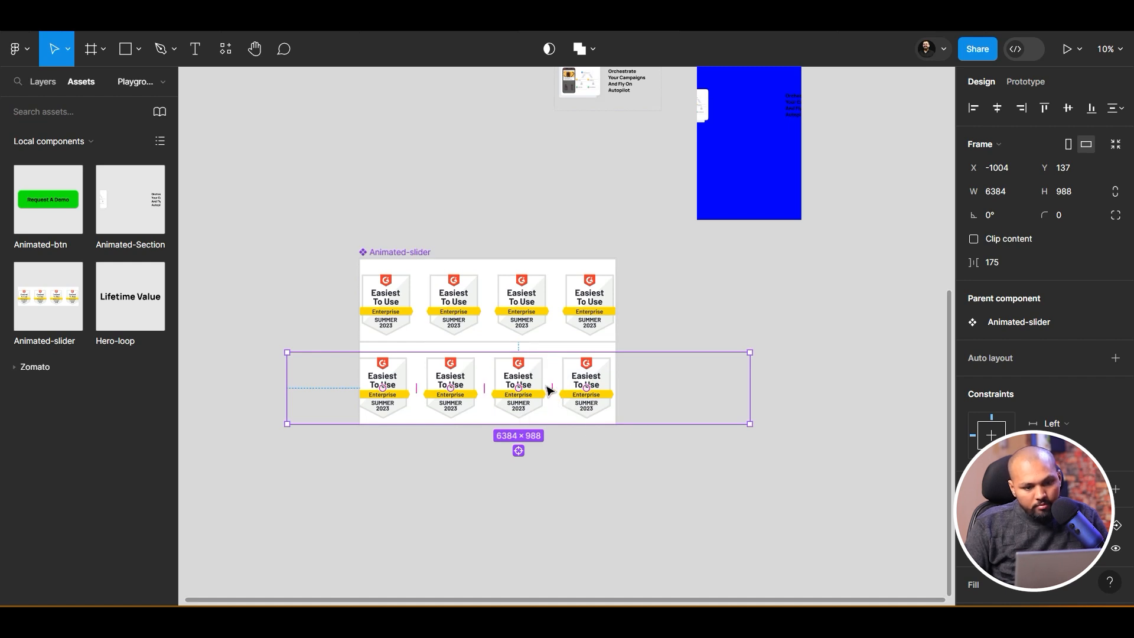
left_click_drag(554, 377, 486, 378)
left_click(517, 457)
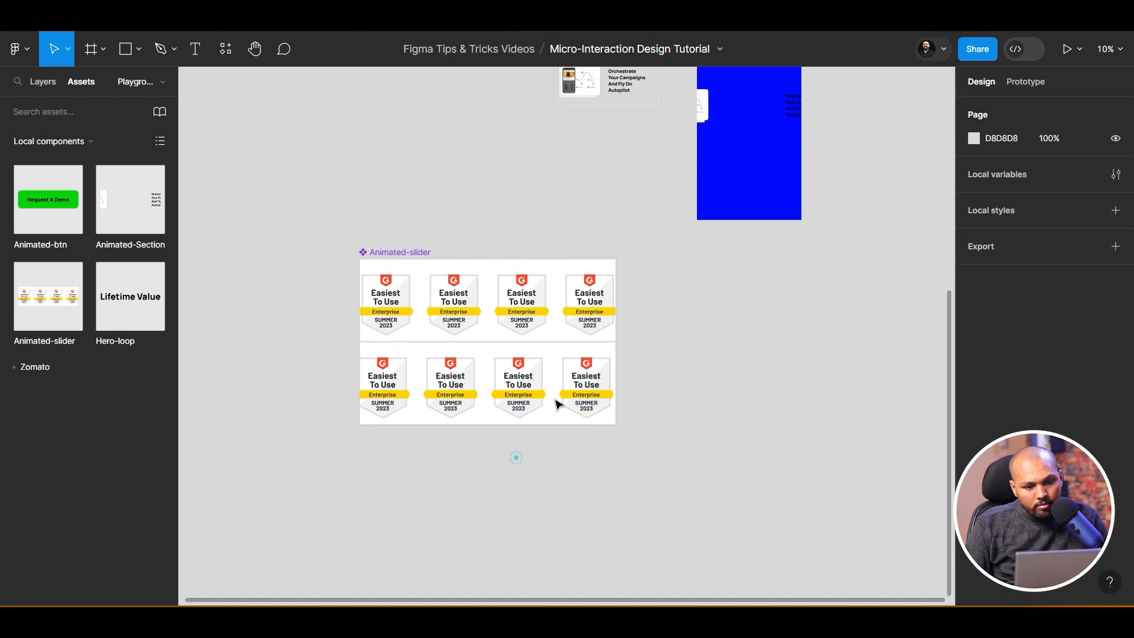
Add a third variant to Animated-slider and shift its badge row slightly right of the second variant's position
left_click(558, 389)
left_click(488, 451)
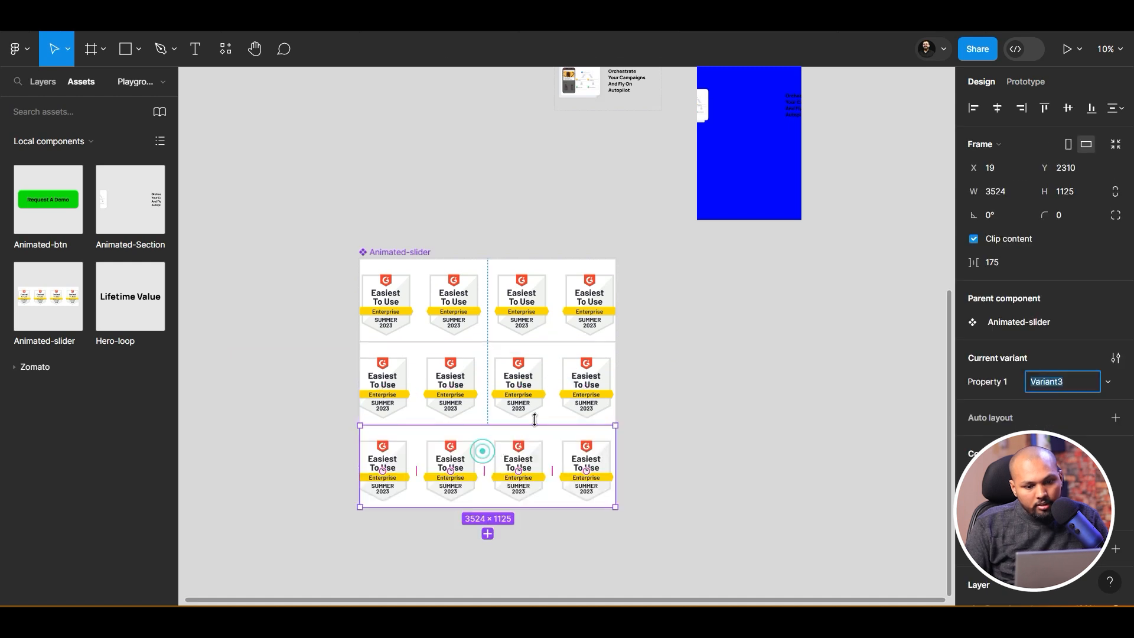
left_click(561, 457)
left_click_drag(558, 472, 511, 472)
left_click(560, 550)
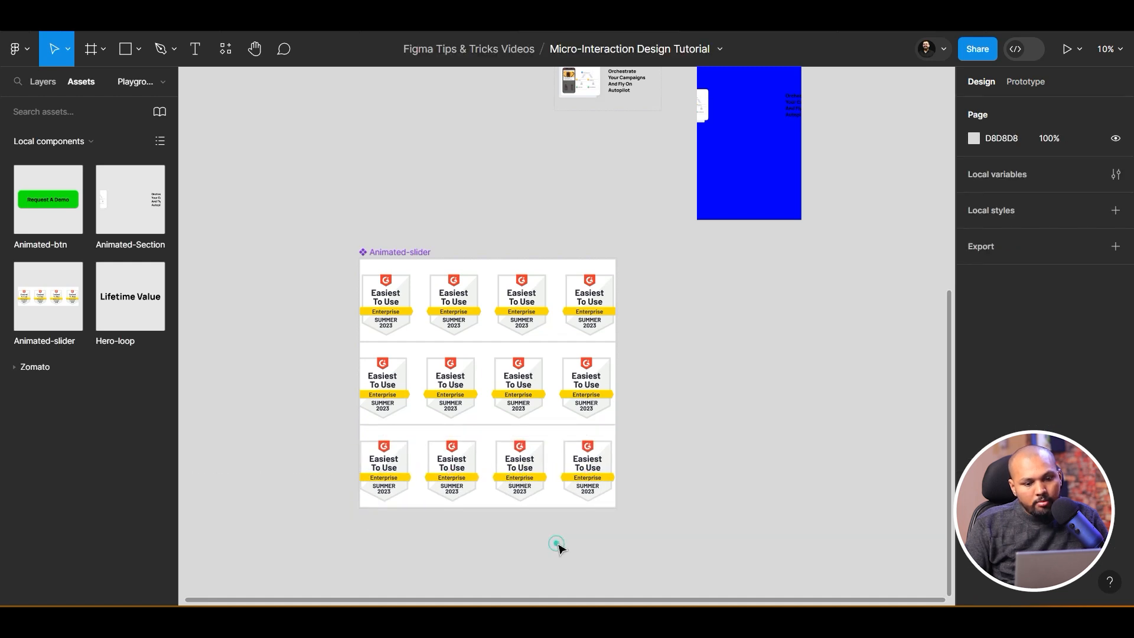
Give the Default variant of Animated-slider an After delay interaction that changes it to Variant2
scroll(585, 526, "down", 2)
left_click(610, 505)
left_click(573, 281)
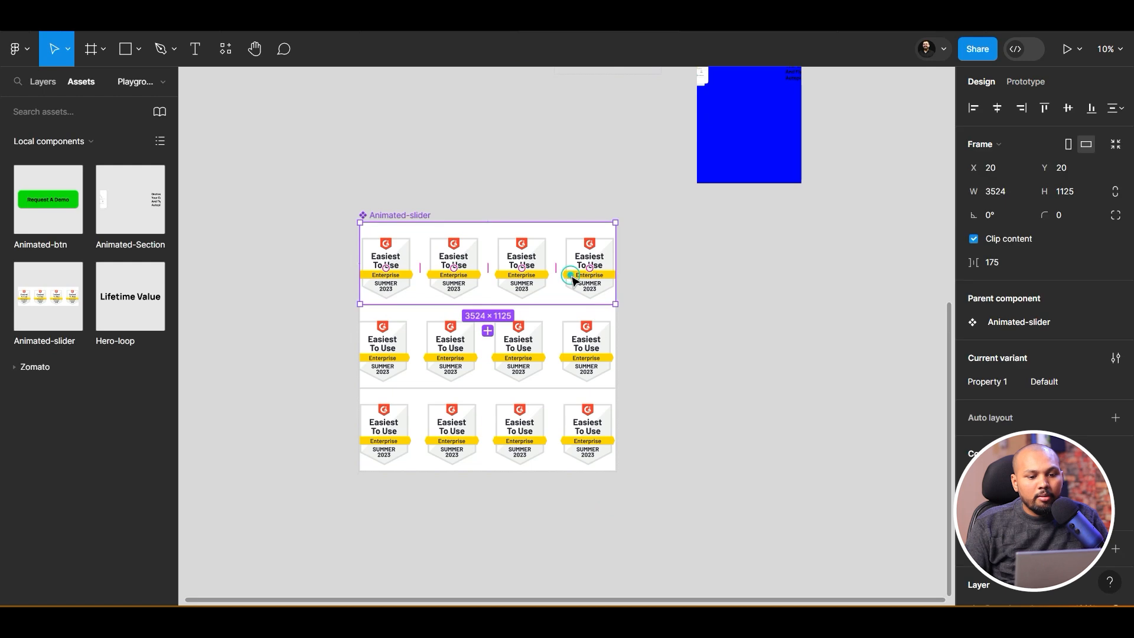
left_click(1024, 81)
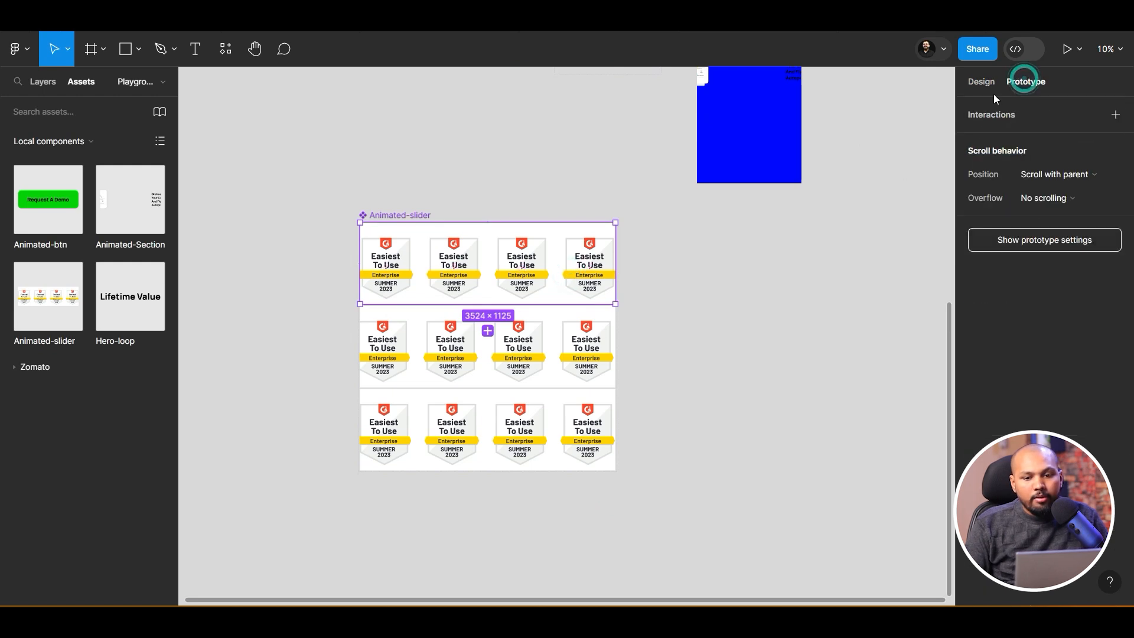
left_click(1115, 121)
left_click(835, 131)
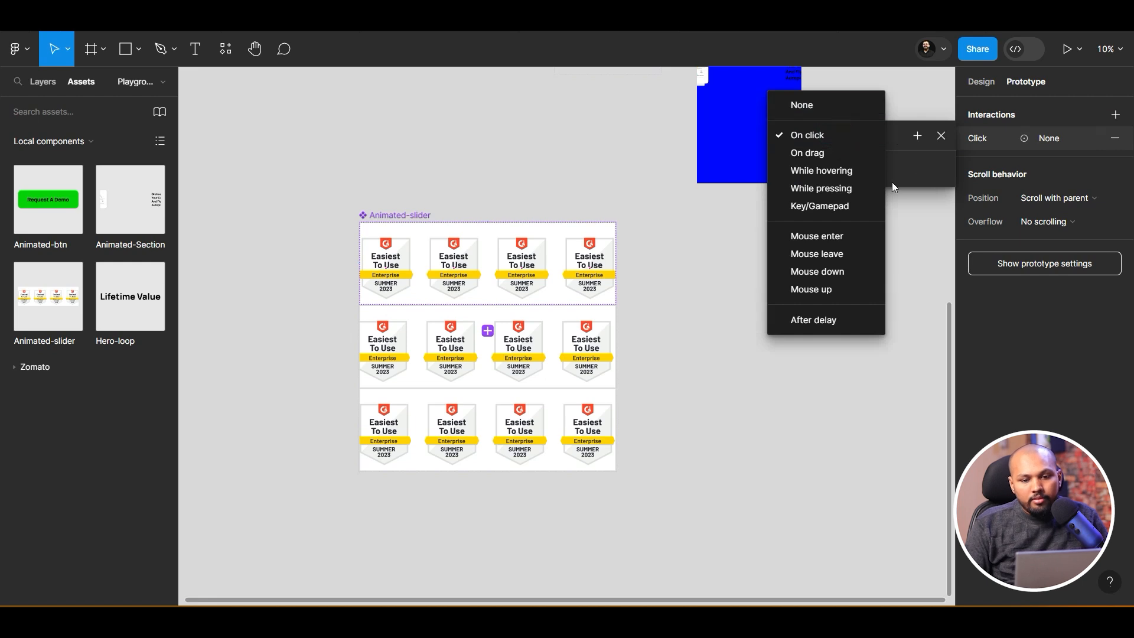
left_click(814, 319)
left_click(854, 190)
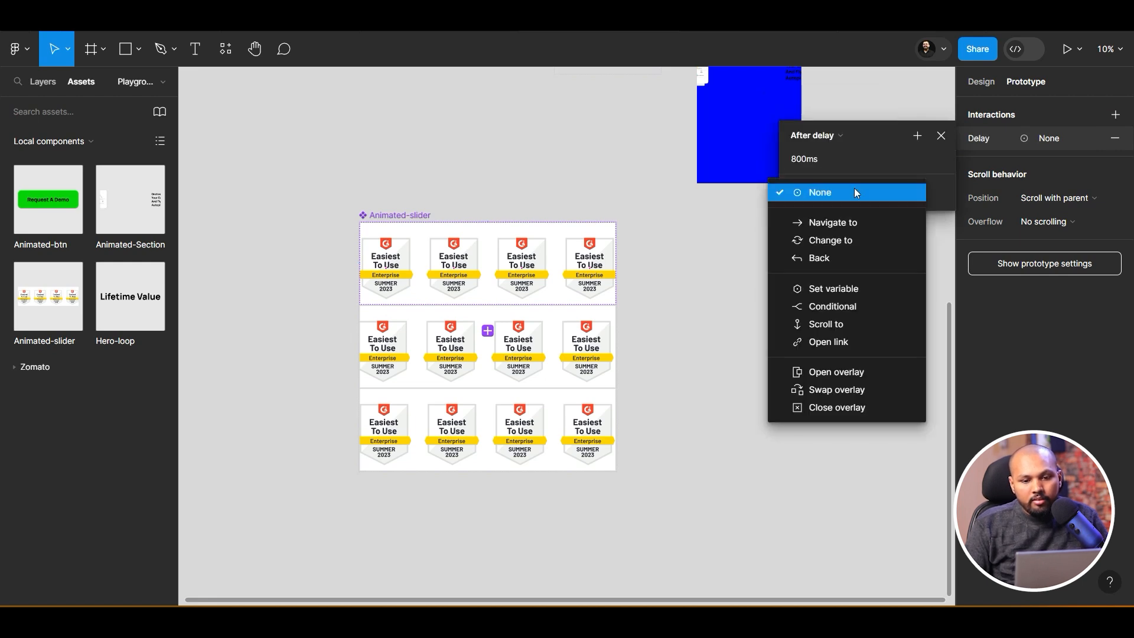
left_click(855, 246)
left_click(900, 216)
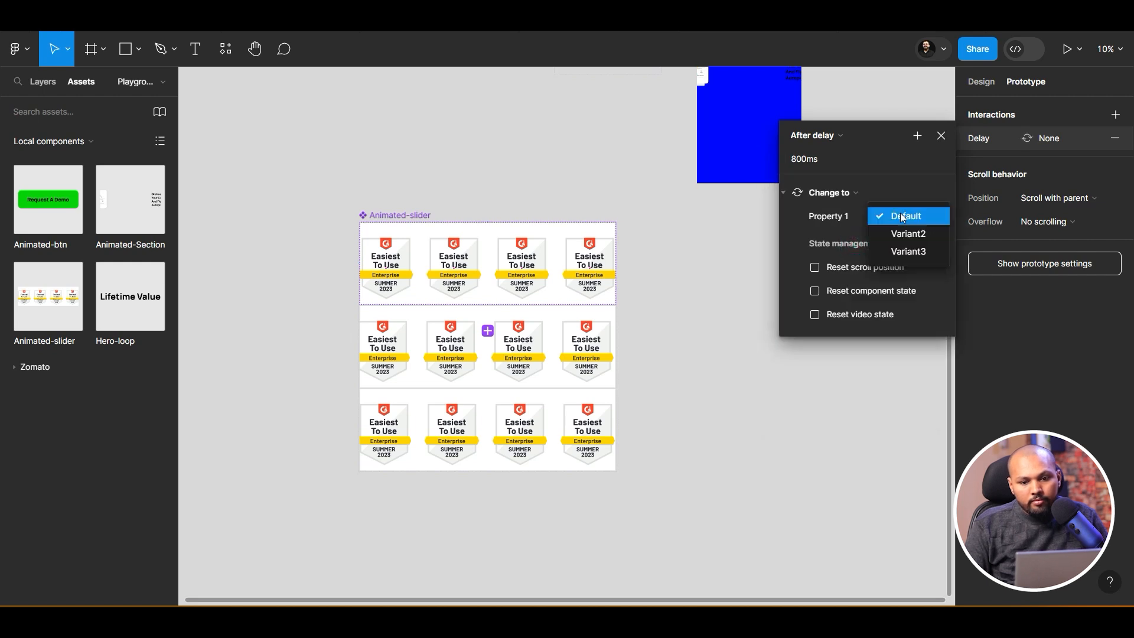
left_click(921, 235)
Set the Default variant's transition to Smart animate with Slow easing
left_click(839, 239)
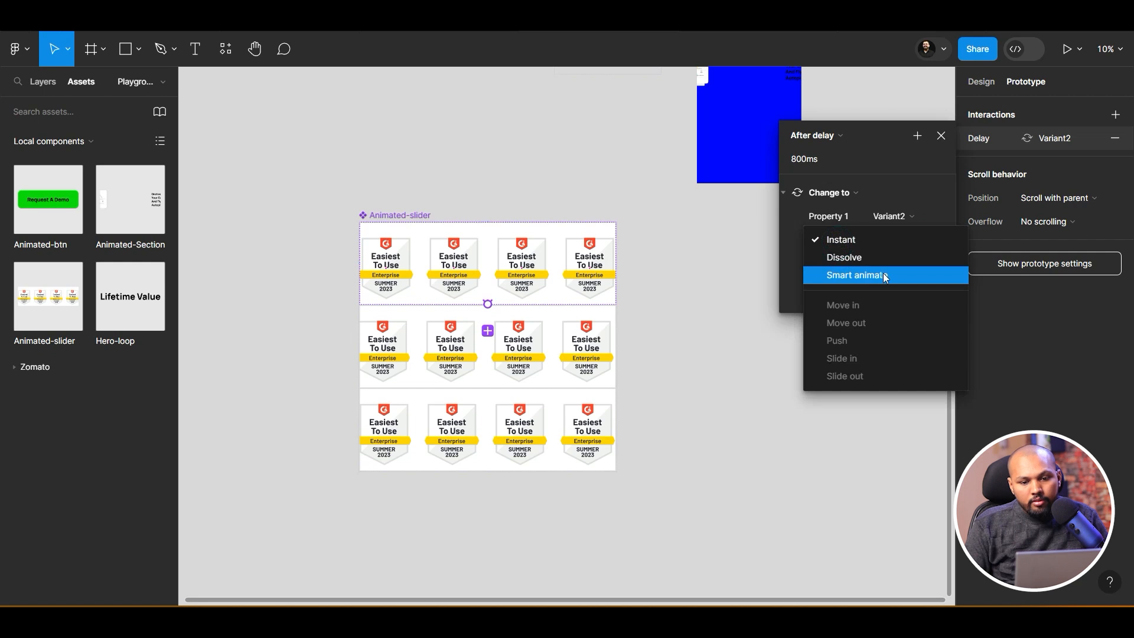
left_click(884, 273)
left_click(849, 260)
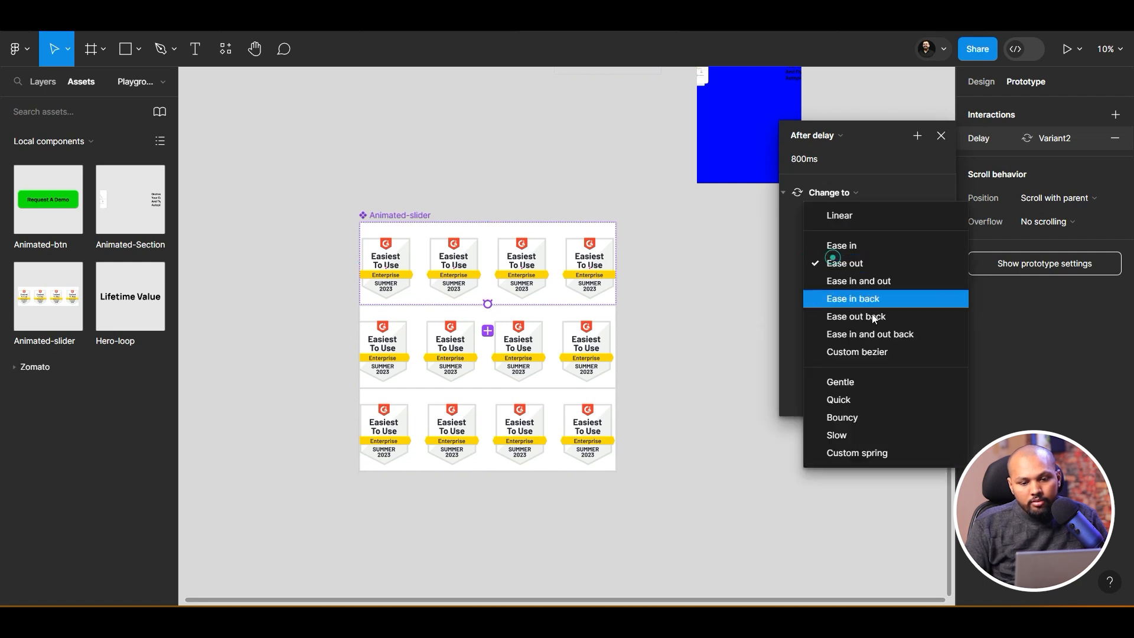
left_click(845, 436)
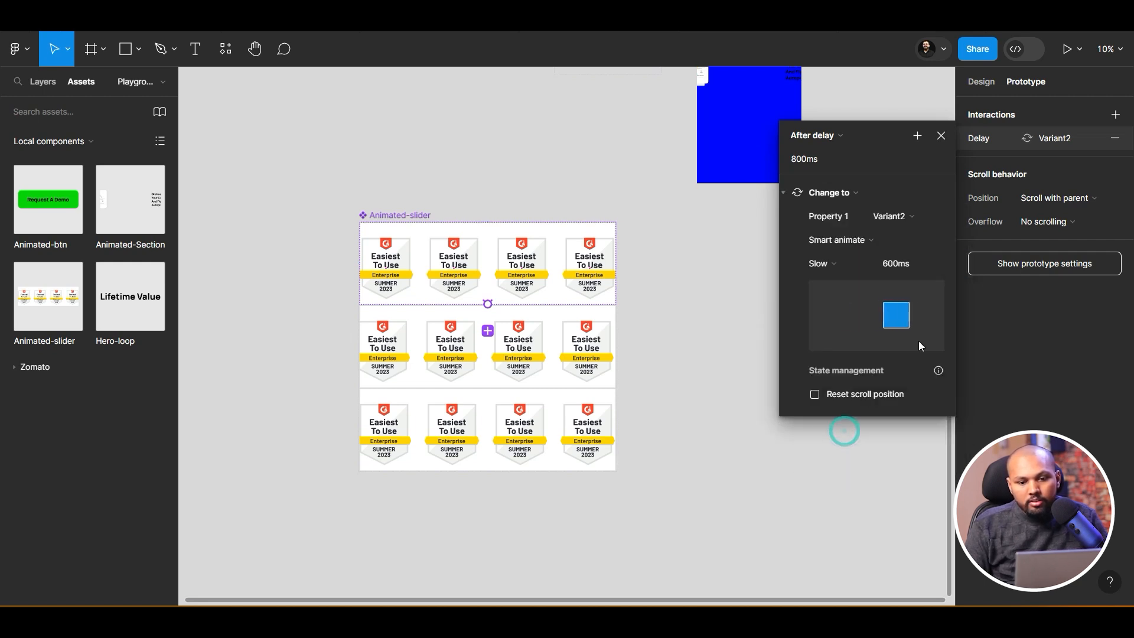
left_click(625, 318)
Connect the second variant to Variant3 with a Change to interaction and set its trigger to After delay
left_click(554, 334)
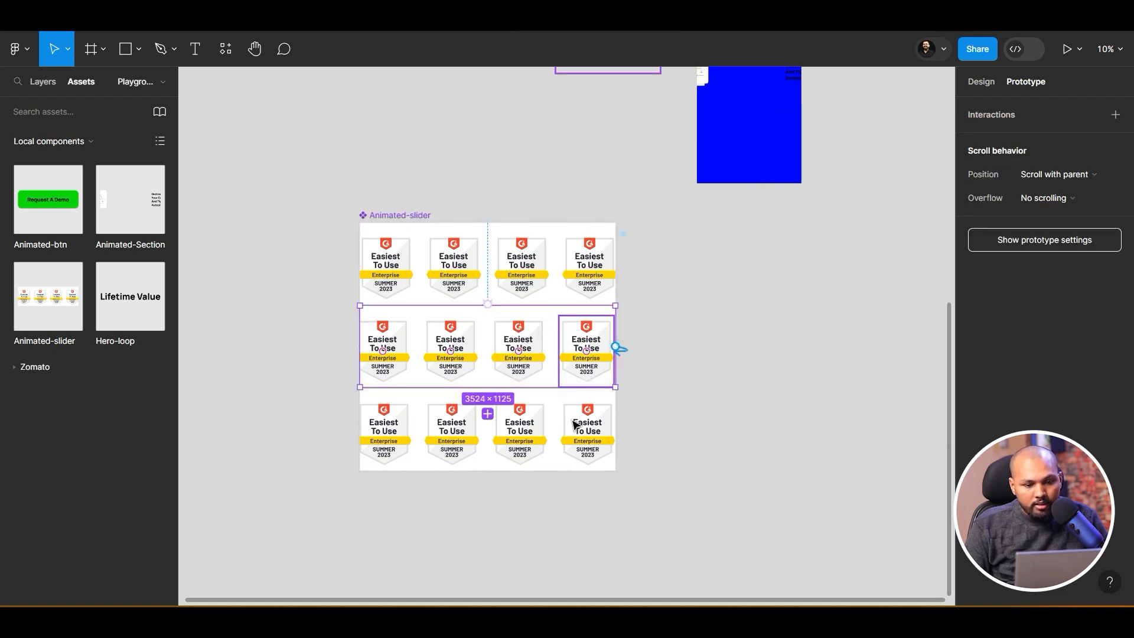
left_click_drag(574, 424, 563, 452)
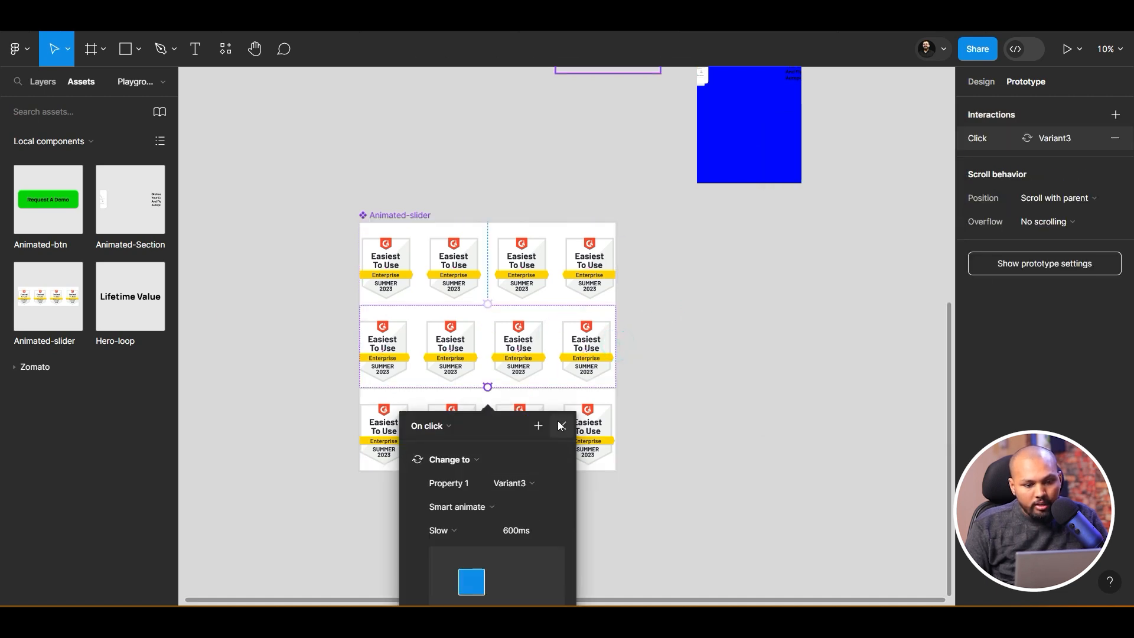
left_click(562, 425)
scroll(490, 395, "up", 15)
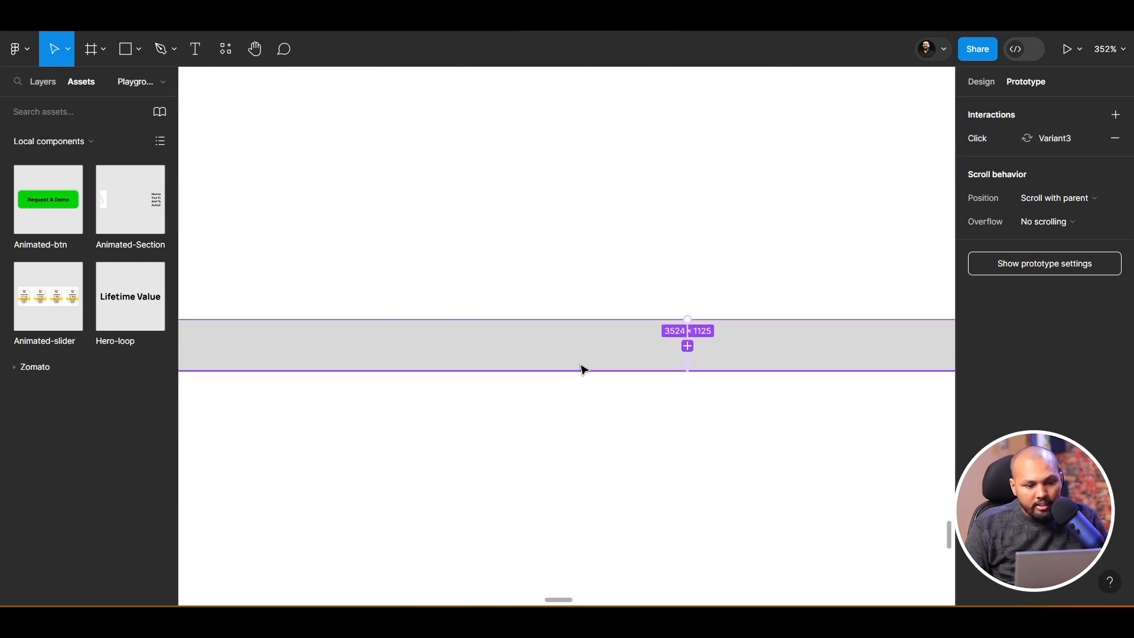
left_click(686, 346)
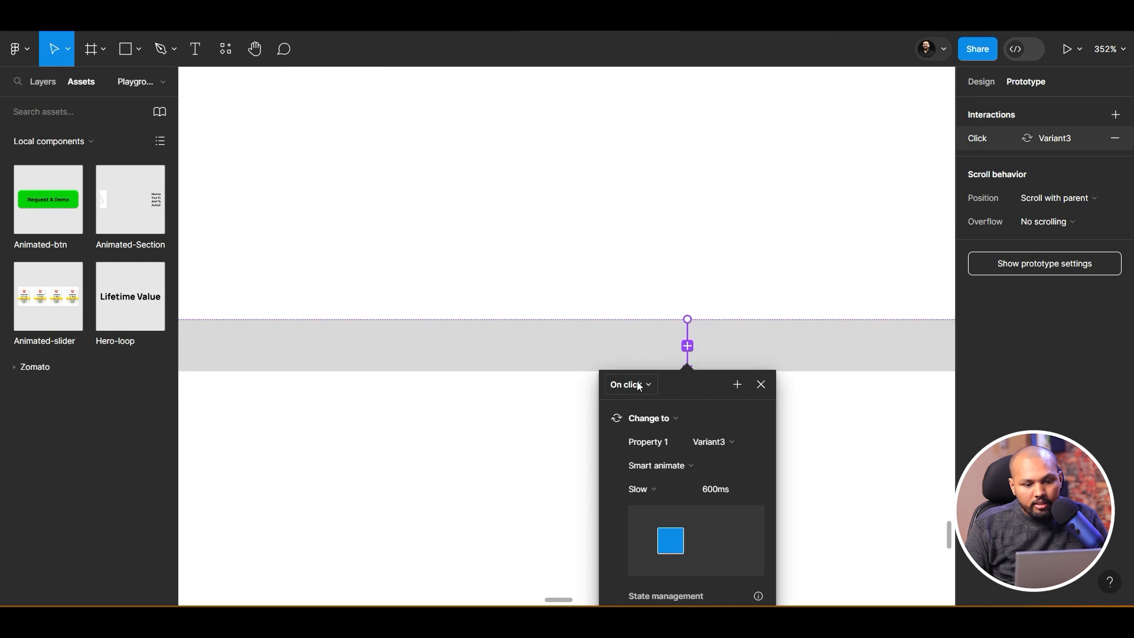
left_click(639, 387)
left_click(625, 569)
Connect the third variant back to the Default variant and set that interaction's trigger to After delay
scroll(506, 517, "down", 3)
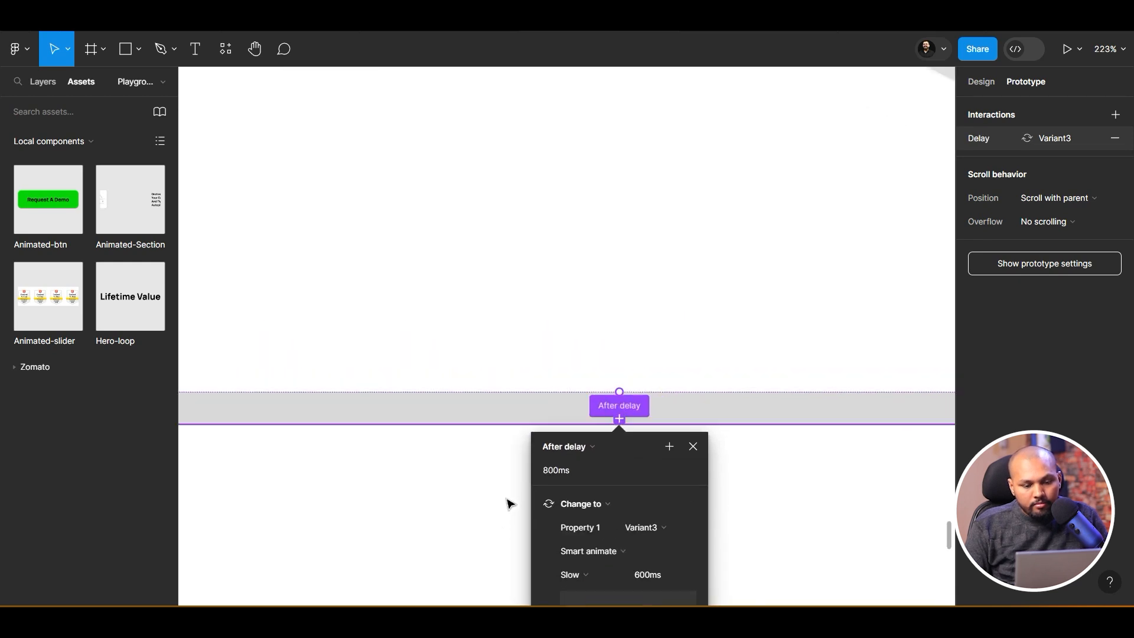
scroll(712, 434, "down", 8)
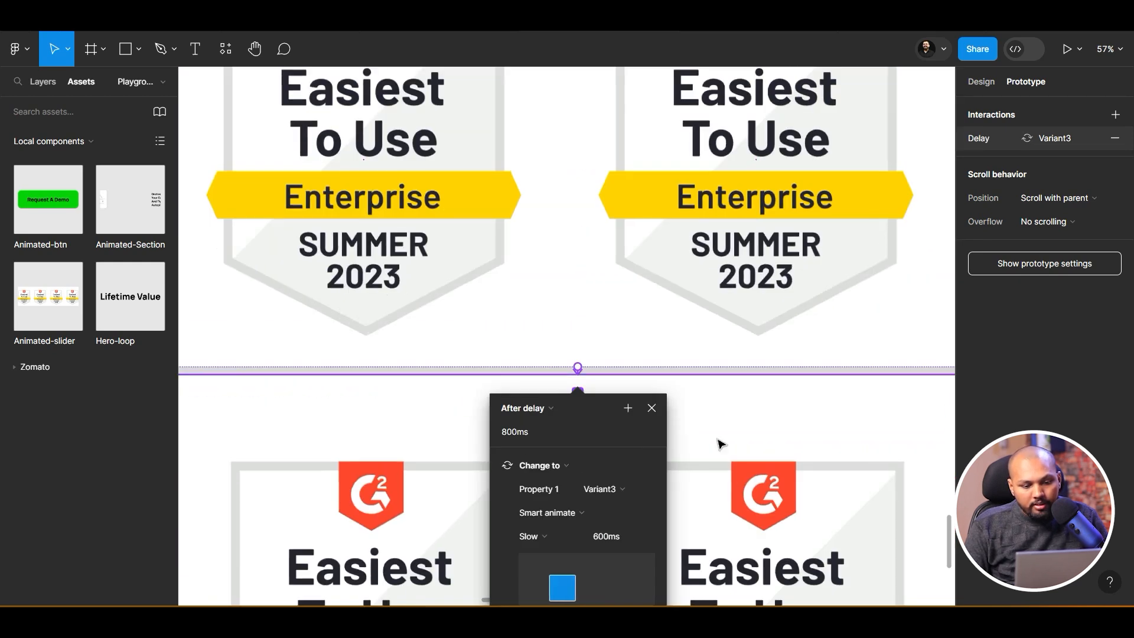
scroll(720, 444, "down", 5)
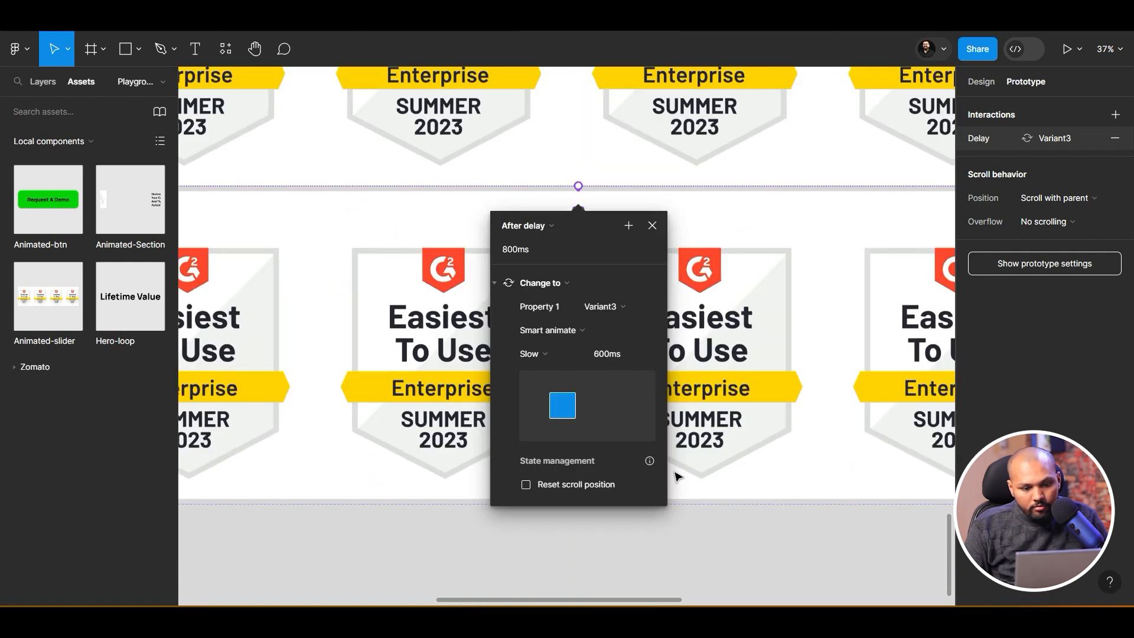
left_click(734, 482)
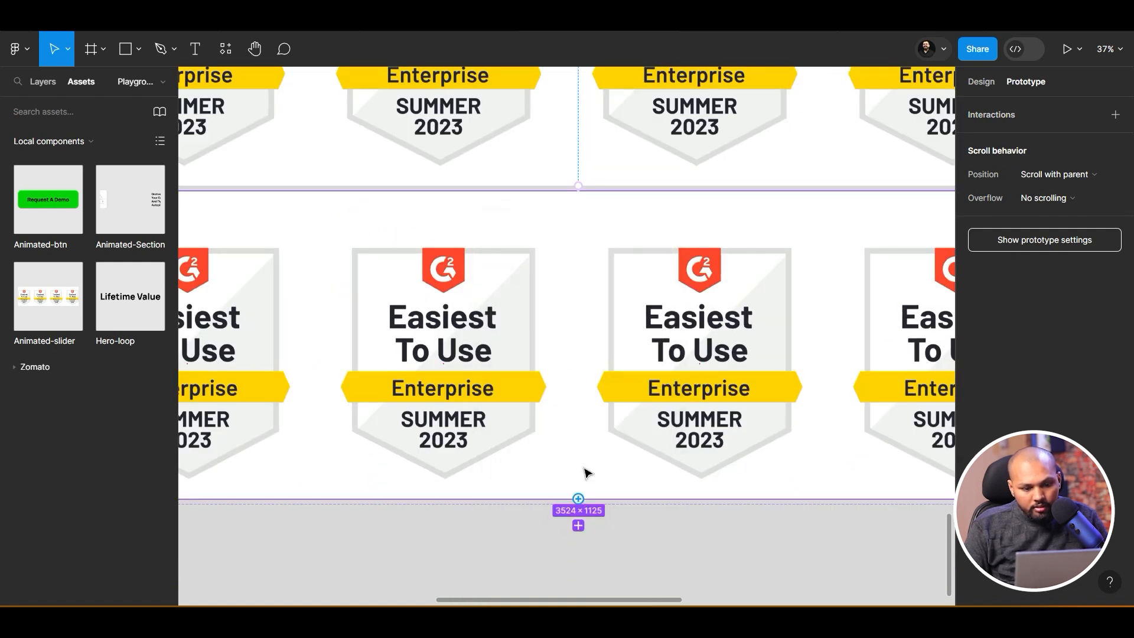
left_click_drag(578, 499, 577, 497)
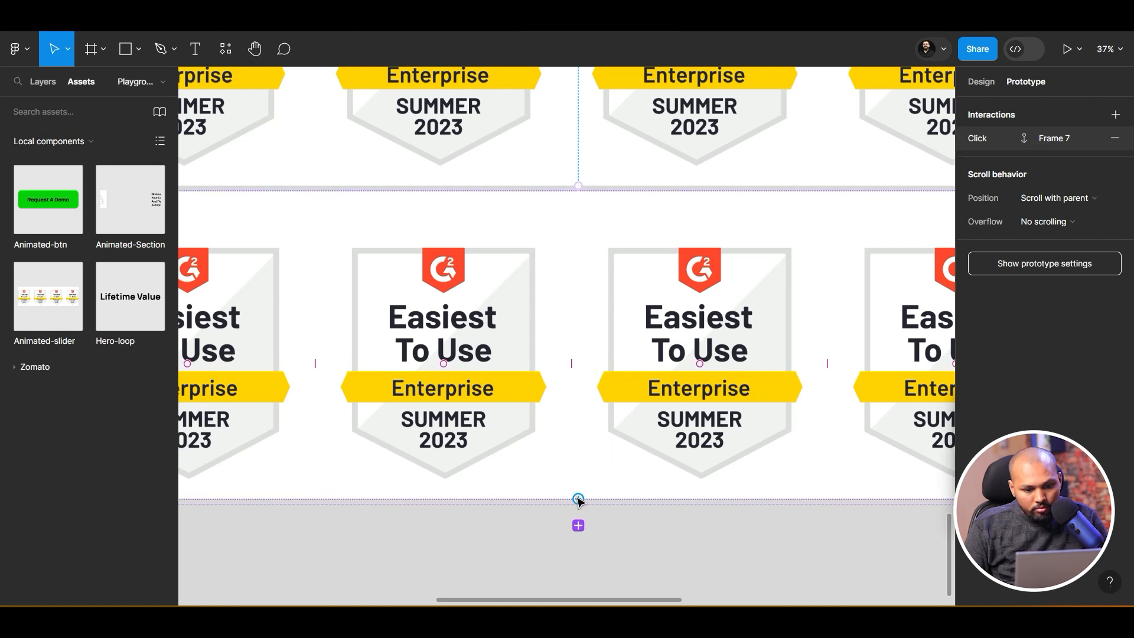
scroll(565, 461, "down", 5)
left_click_drag(617, 245, 614, 211)
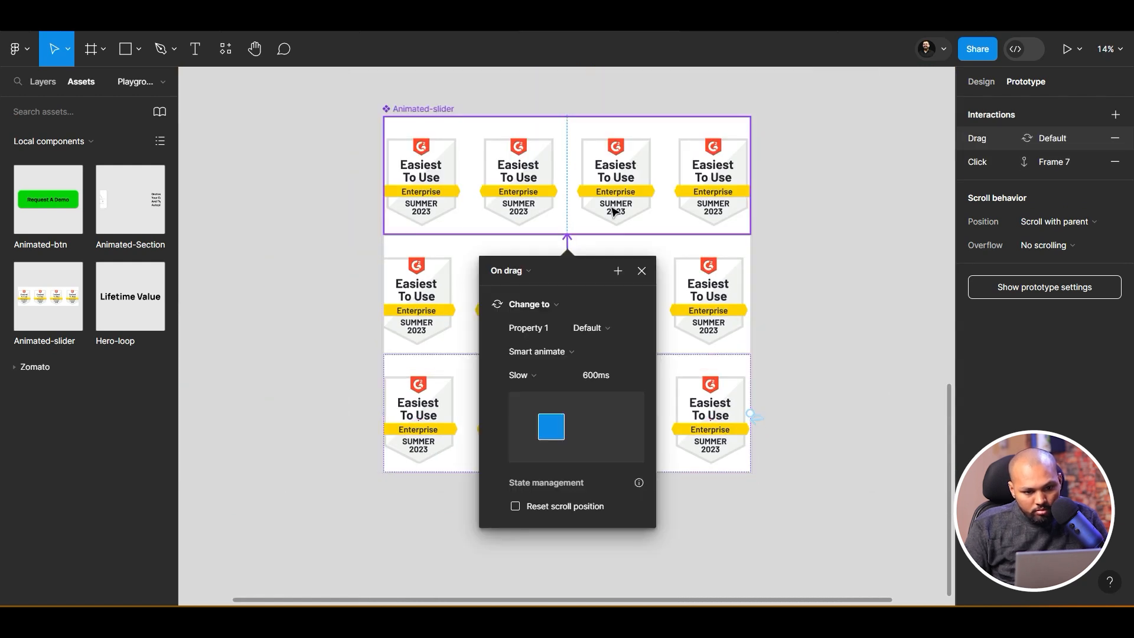
left_click(516, 271)
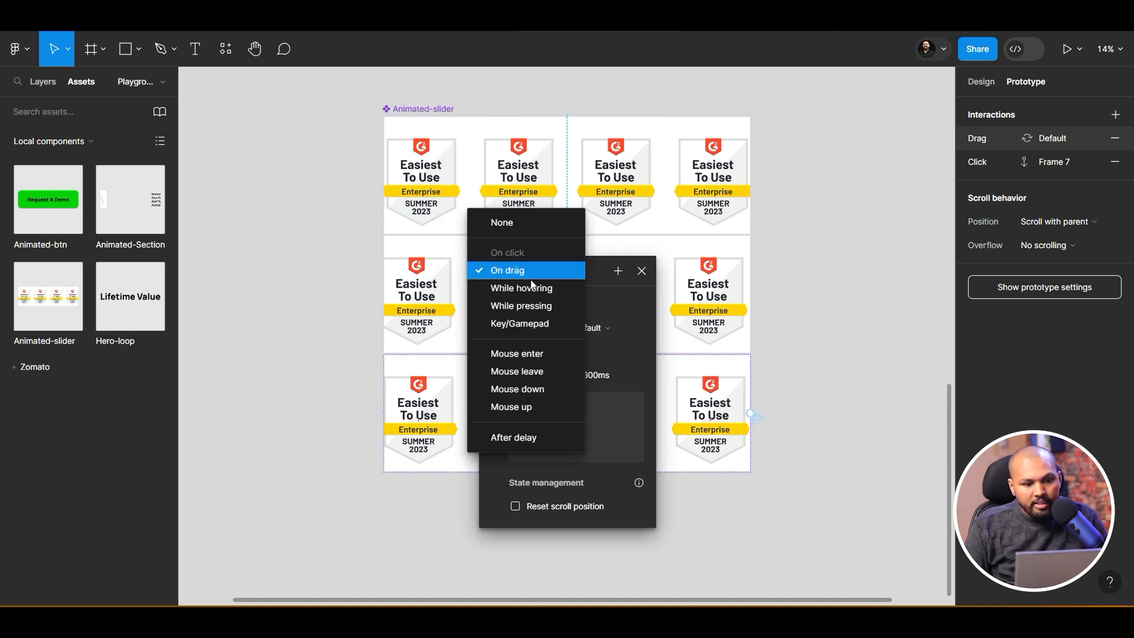
left_click(523, 433)
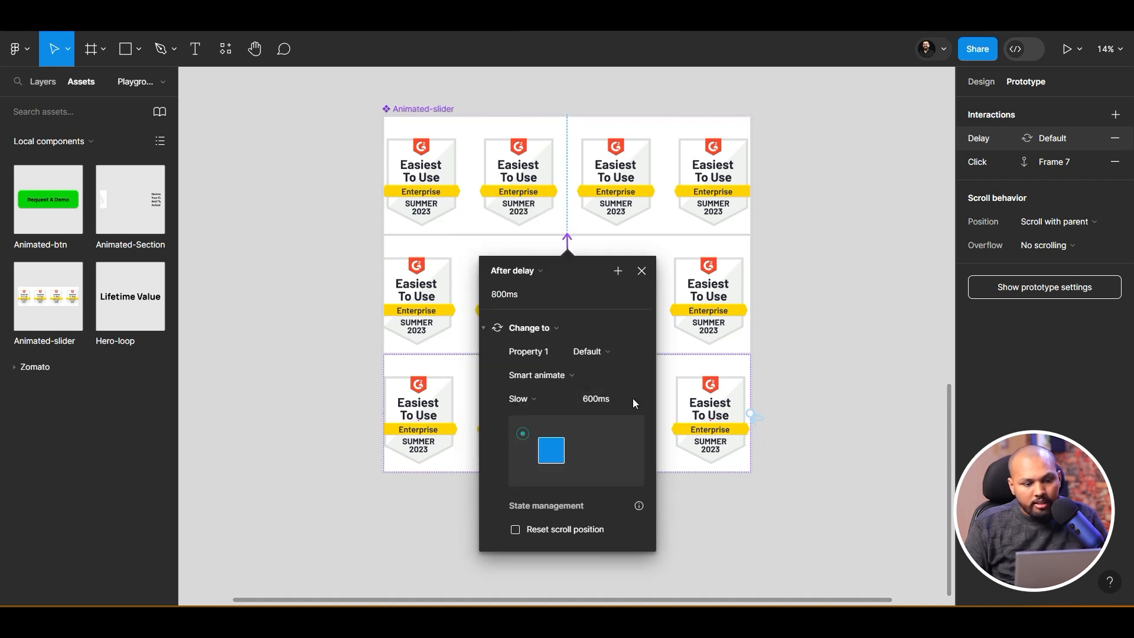
left_click(753, 384)
left_click(793, 285)
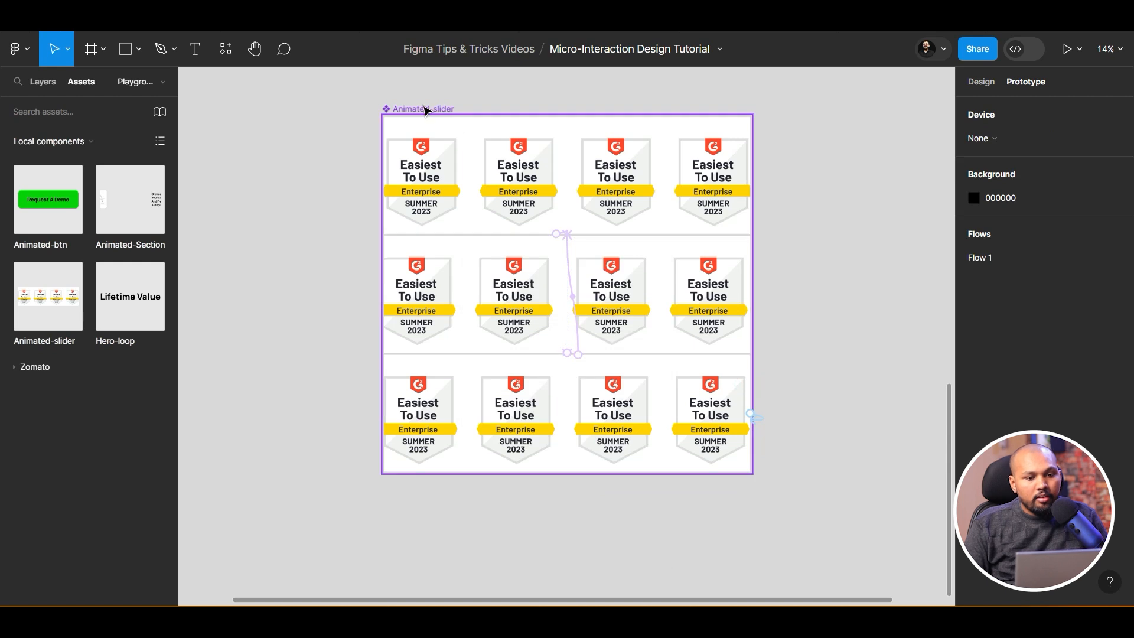
Place an Animated-slider instance in the Wireframe - 1 frame and scale it to about 1410 wide, below the animated section
left_click(425, 110)
scroll(329, 295, "down", 10)
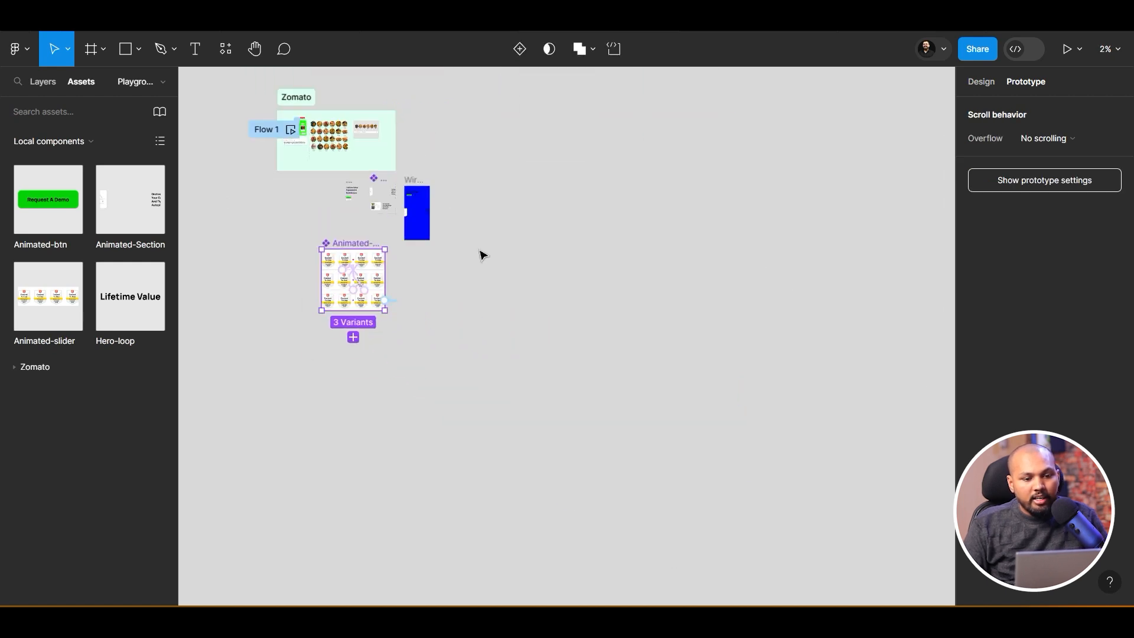
scroll(407, 216, "up", 10)
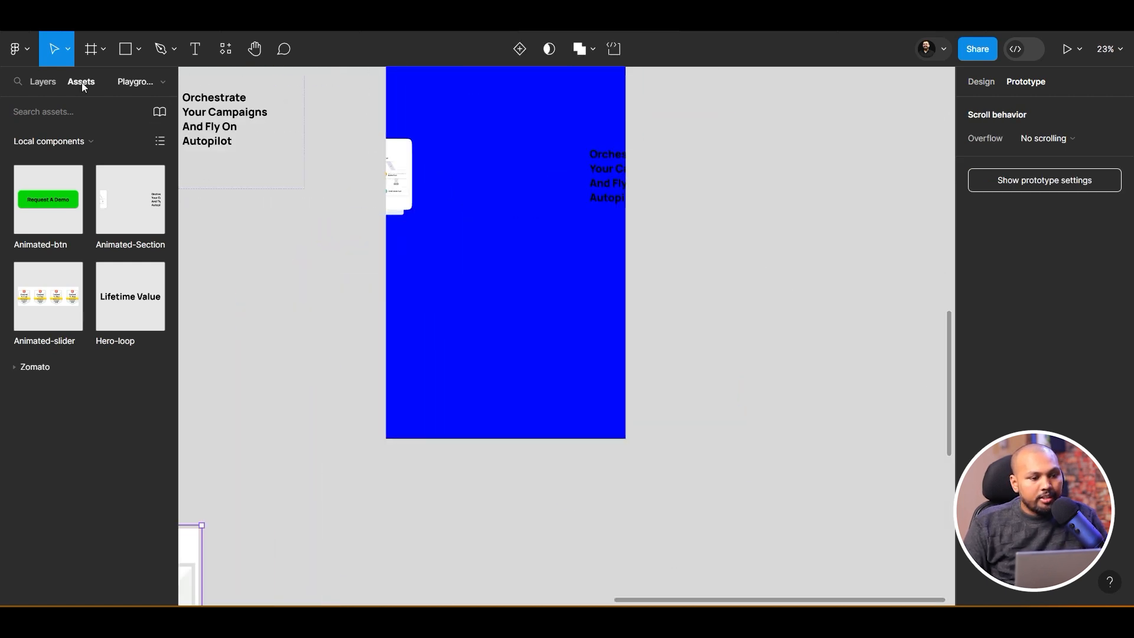
left_click(53, 83)
left_click(81, 83)
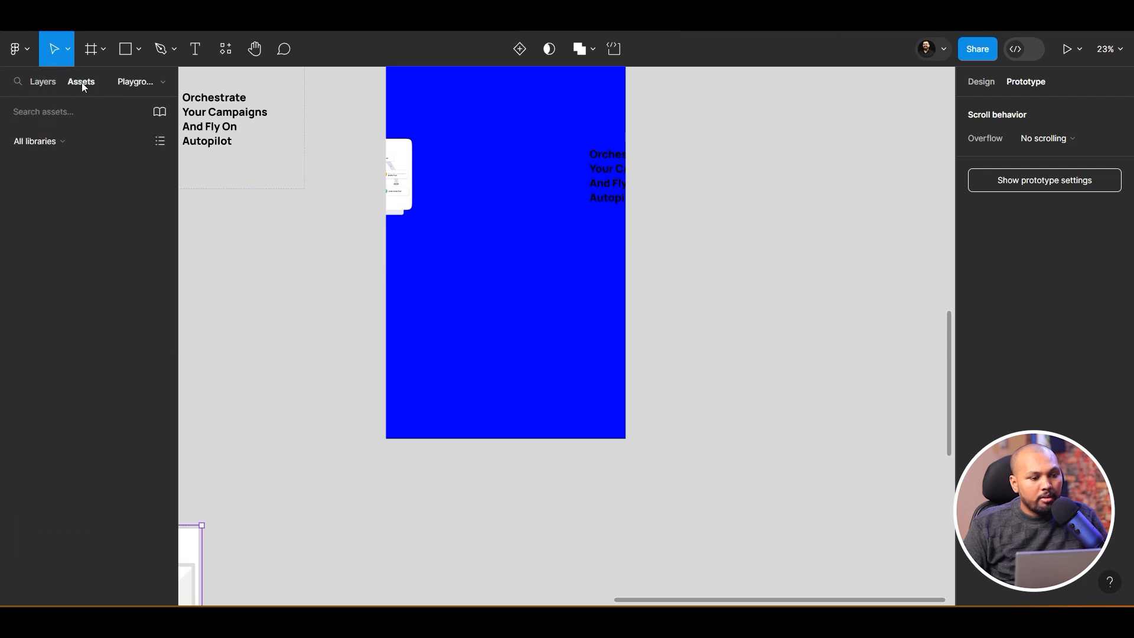
left_click_drag(66, 311, 585, 294)
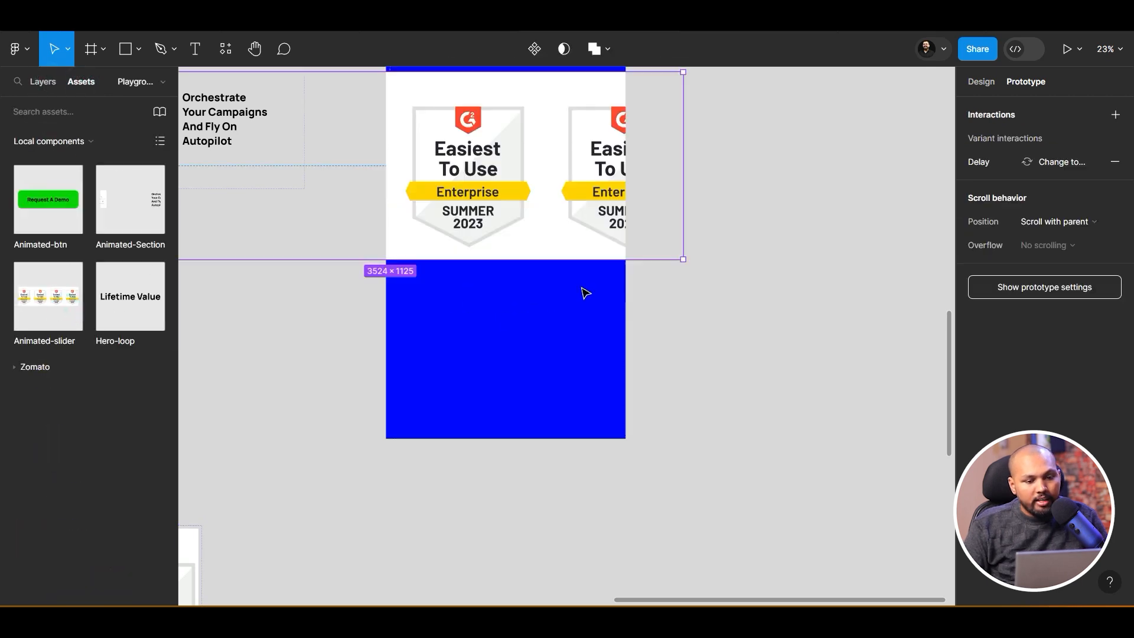
scroll(618, 289, "down", 4)
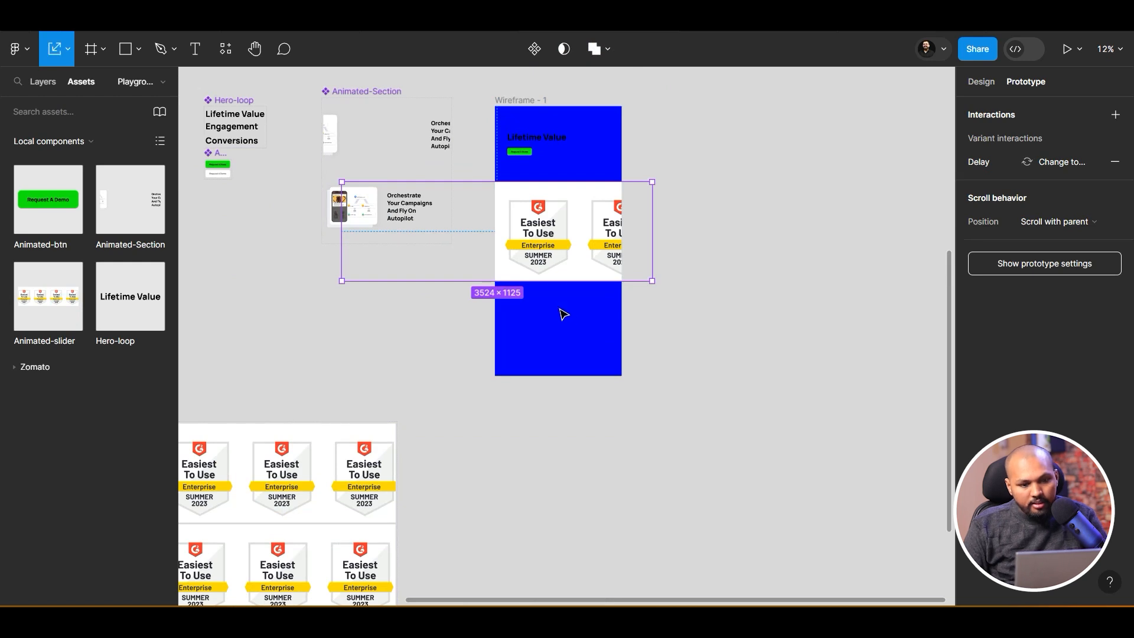
left_click_drag(559, 280, 577, 332)
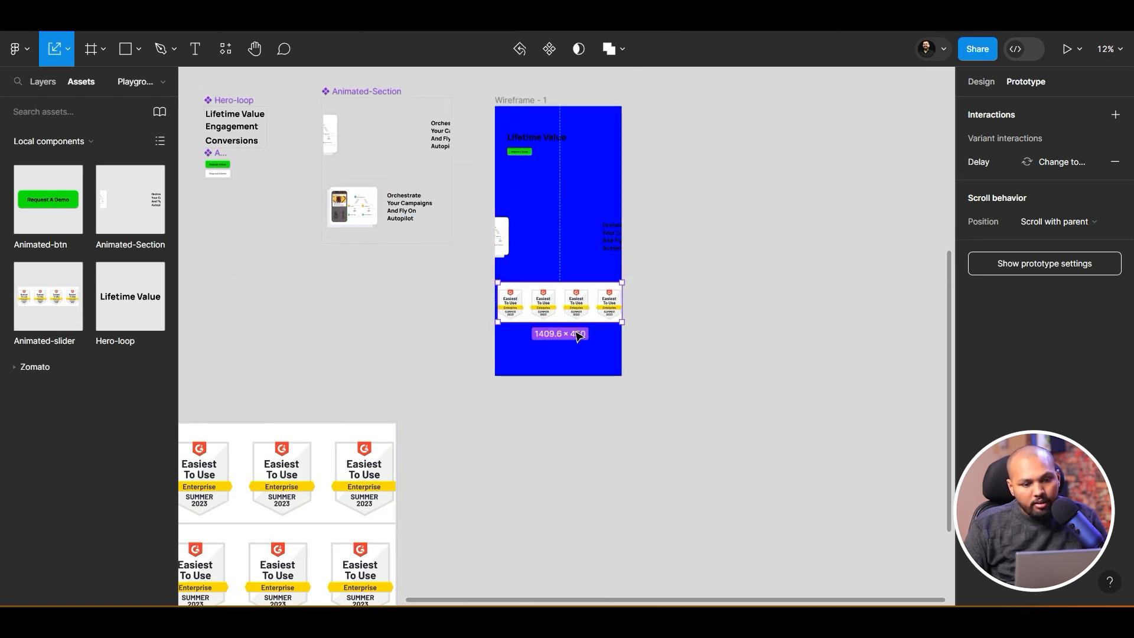
Scale the slider instance in the Wireframe - 1 frame down to about 1128 × 360 and centre it horizontally
scroll(592, 344, "up", 6)
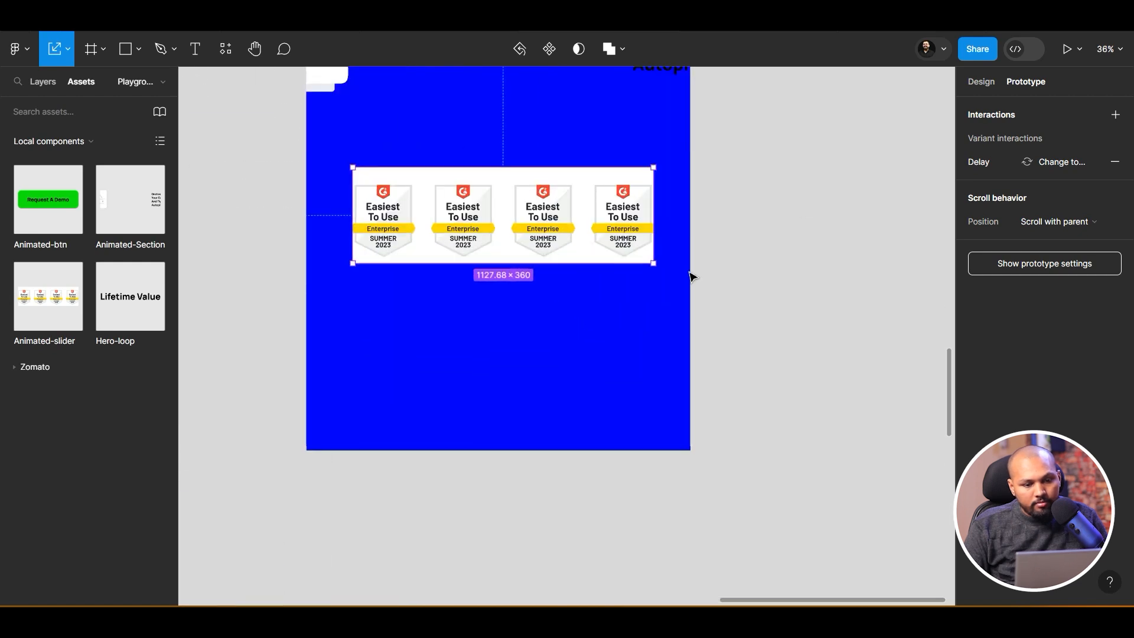
left_click(800, 201)
scroll(809, 413, "up", 4)
scroll(812, 453, "down", 5)
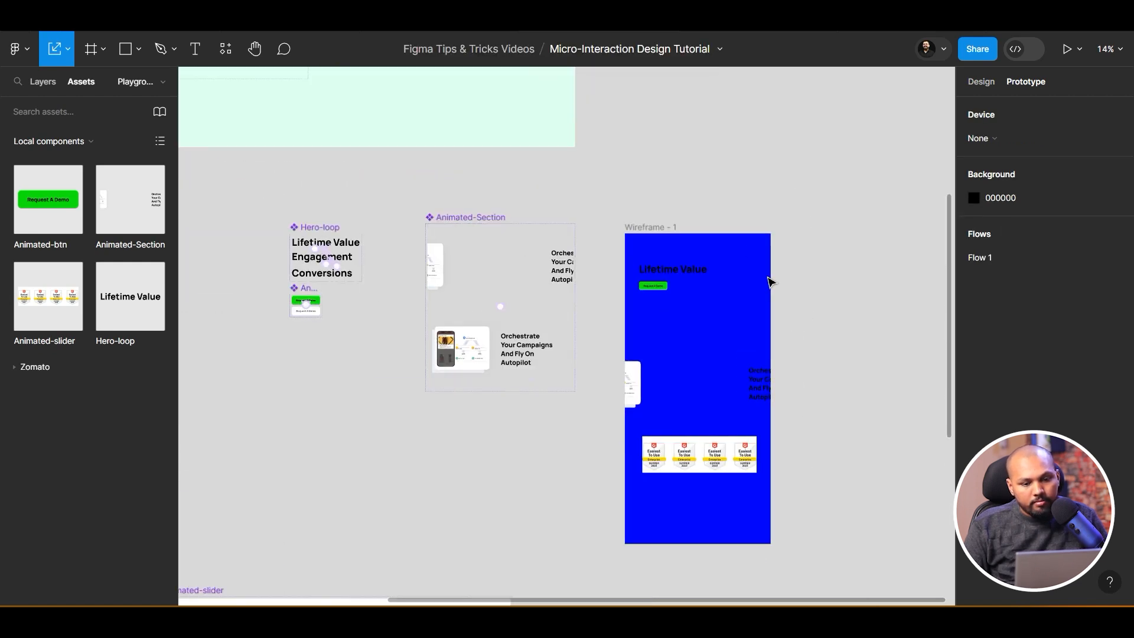
Run the Wireframe - 1 prototype and scroll down to check the badge slider's animation
left_click(650, 230)
left_click(1065, 49)
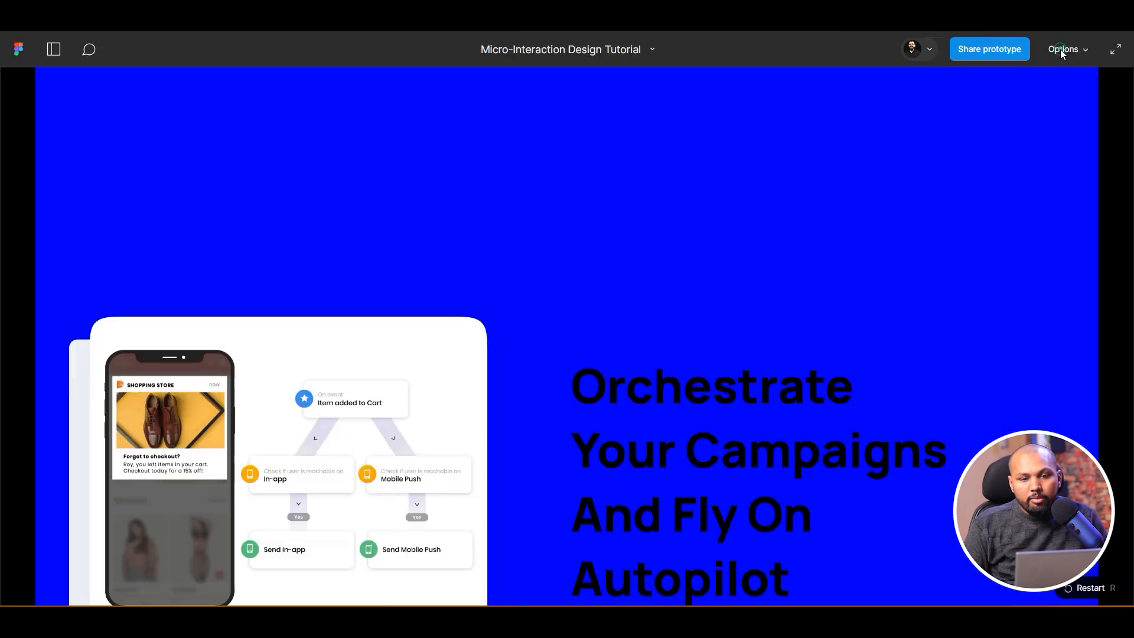
scroll(767, 297, "down", 9)
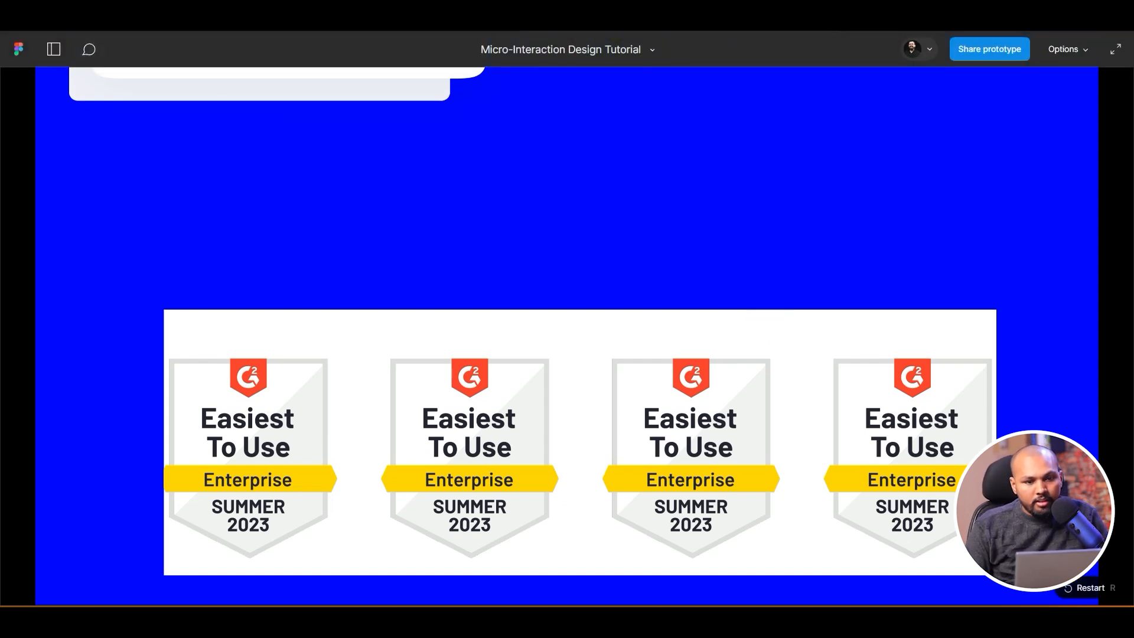
Inspect the Animated-slider component's Default variant and its delay connection, comparing it with the running prototype
key("ctrl+Tab")
scroll(505, 408, "down", 10)
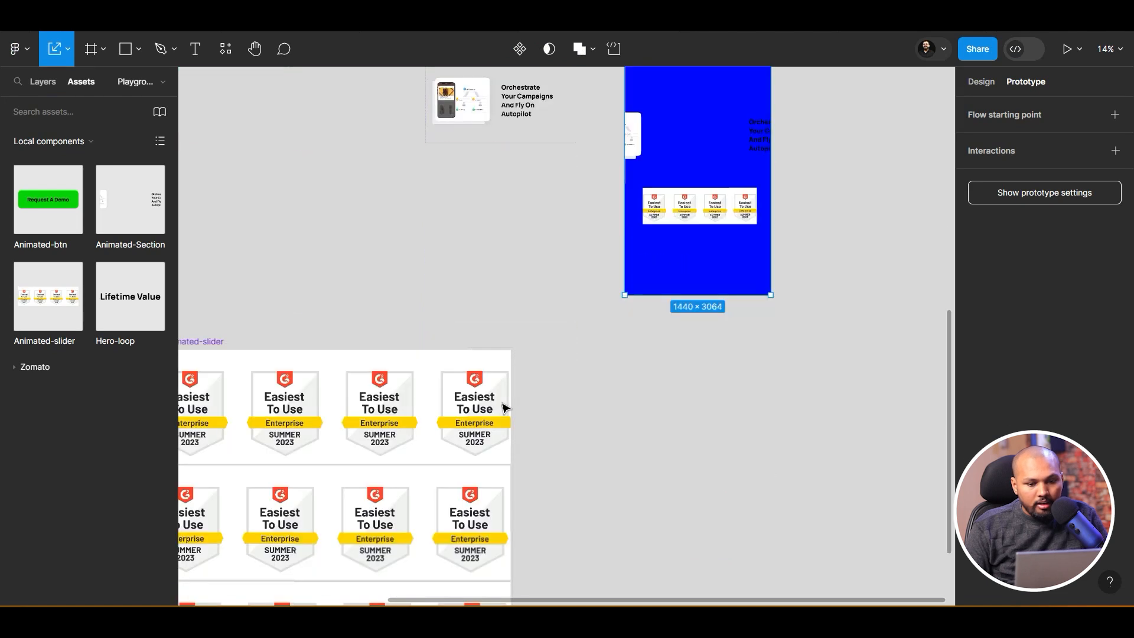
left_click(470, 171)
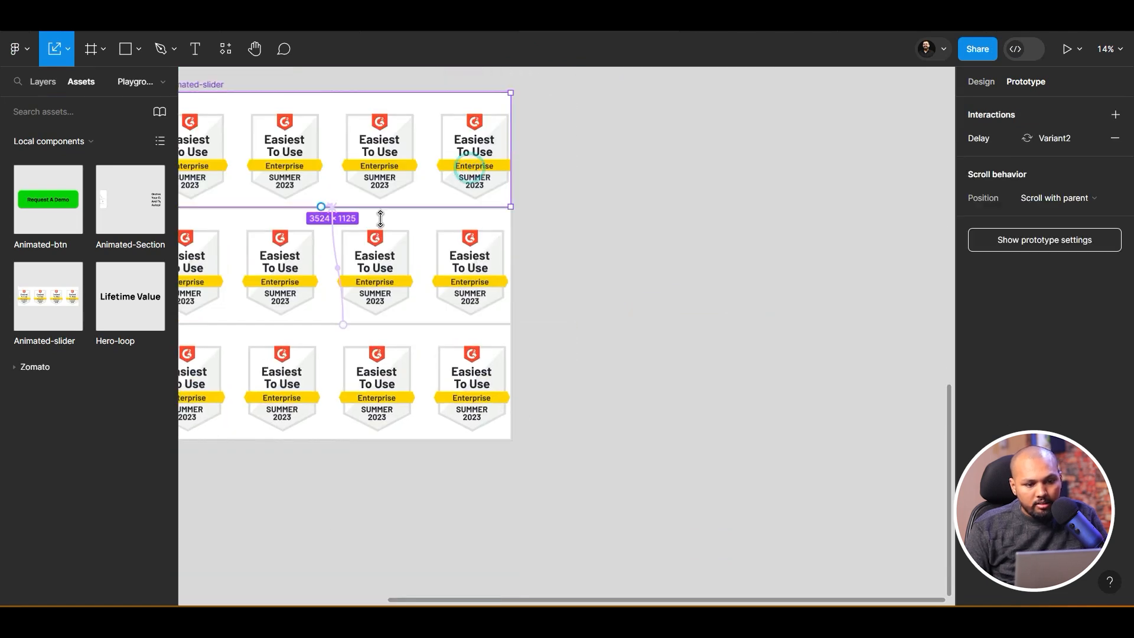
scroll(440, 199, "up", 10)
scroll(440, 199, "up", 10)
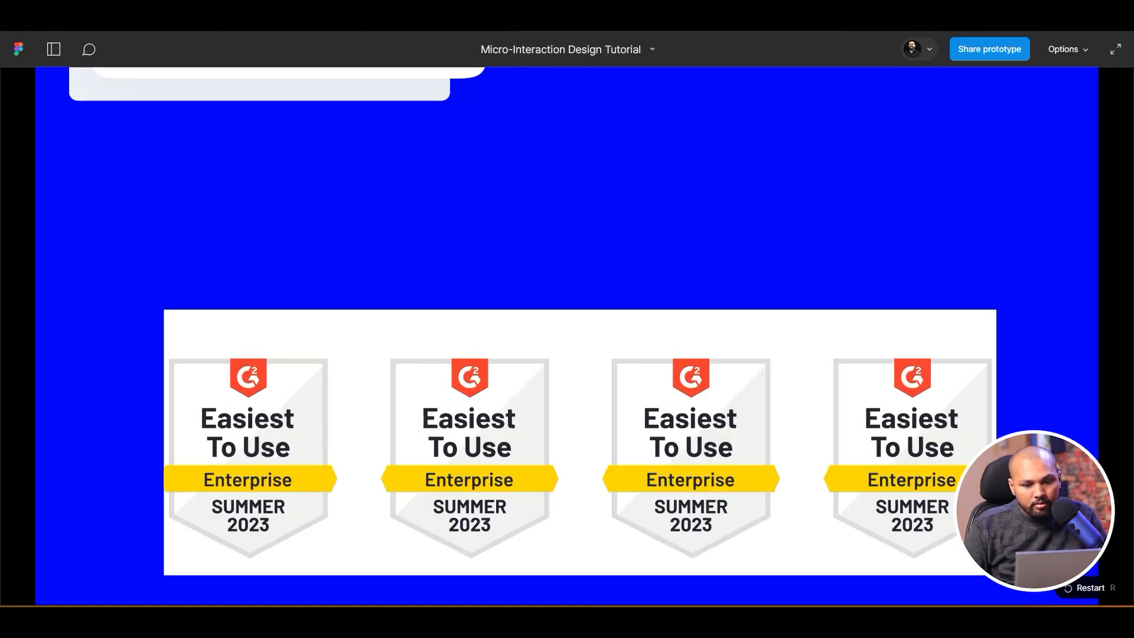
left_click(626, 19)
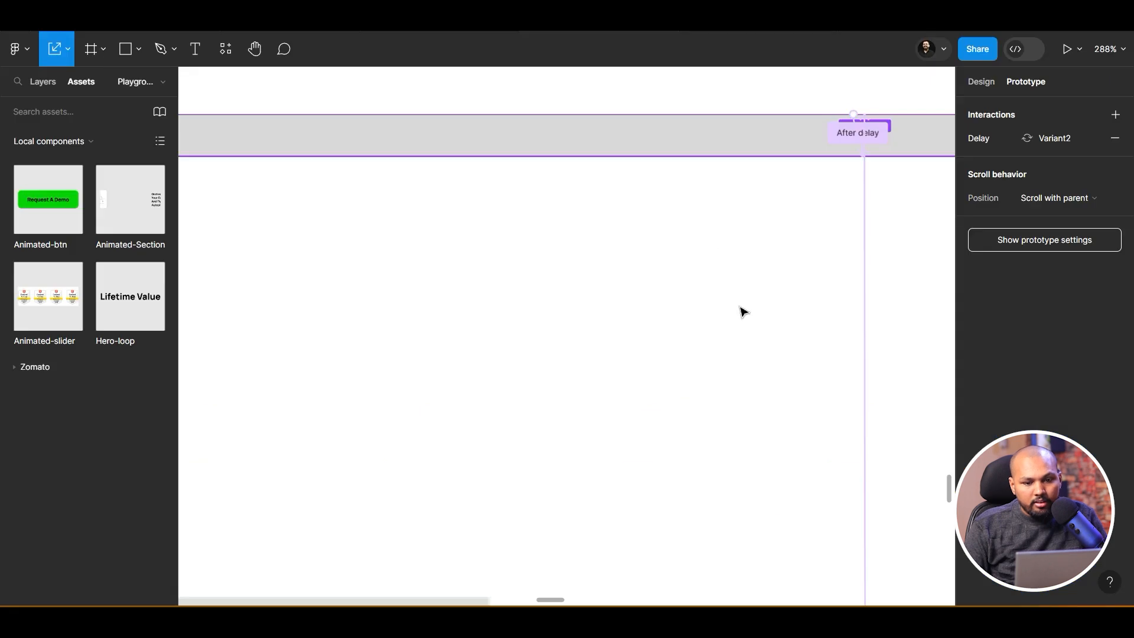
scroll(743, 311, "down", 15)
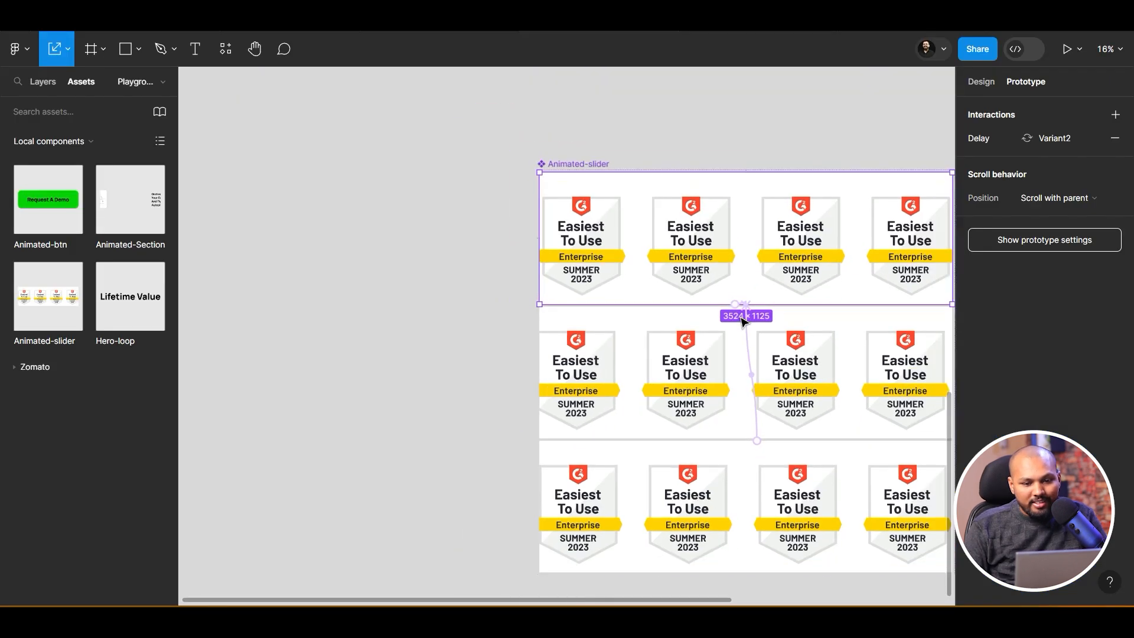
Darken the last badge image in the second Animated-slider variant by strongly lowering its exposure
left_click(804, 152)
scroll(711, 124, "right", 5)
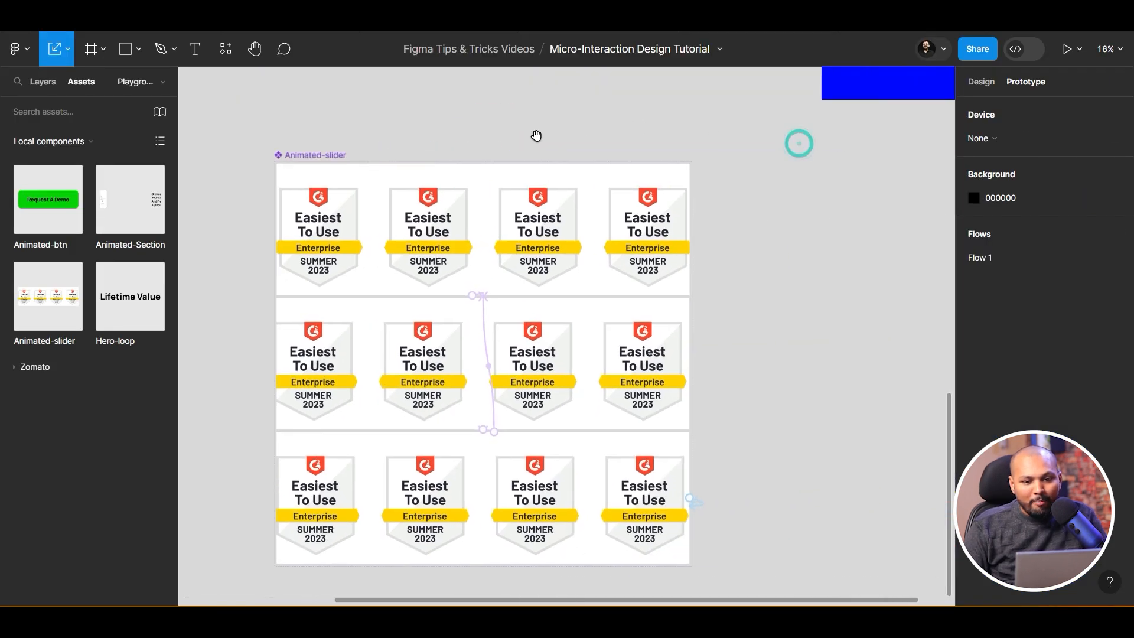
left_click(633, 366)
left_click(634, 366)
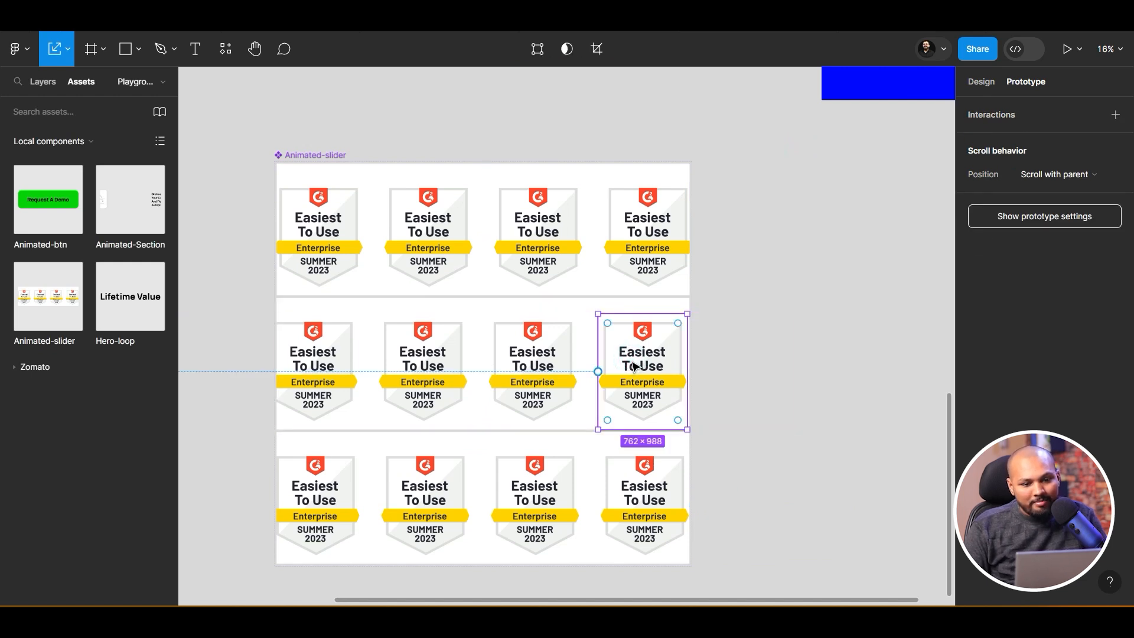
left_click(985, 85)
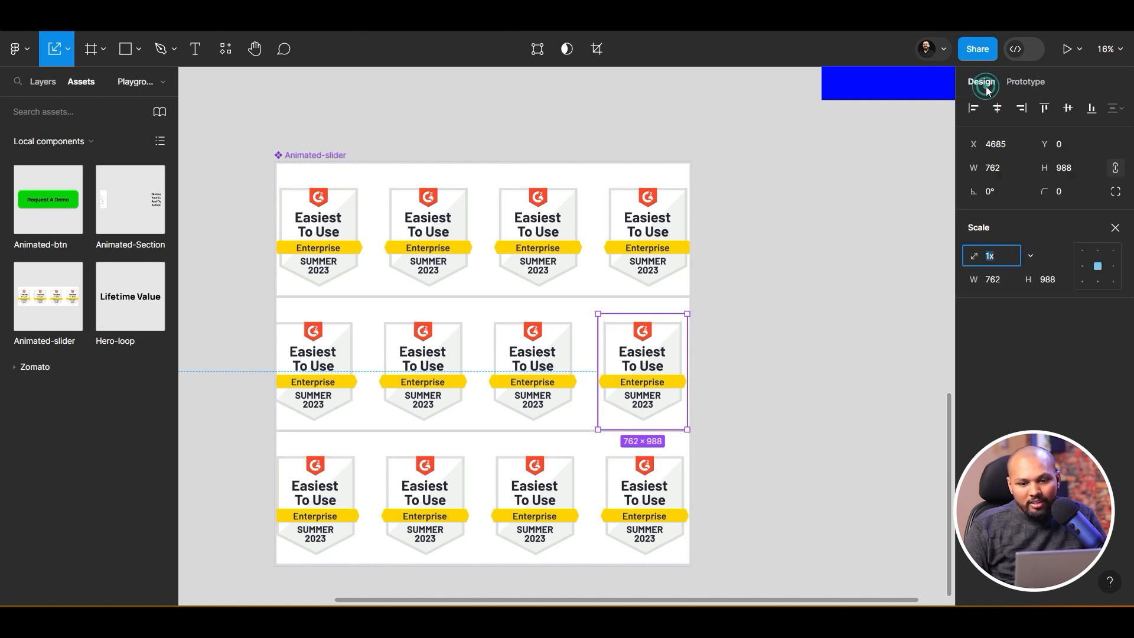
left_click(1122, 228)
left_click(975, 466)
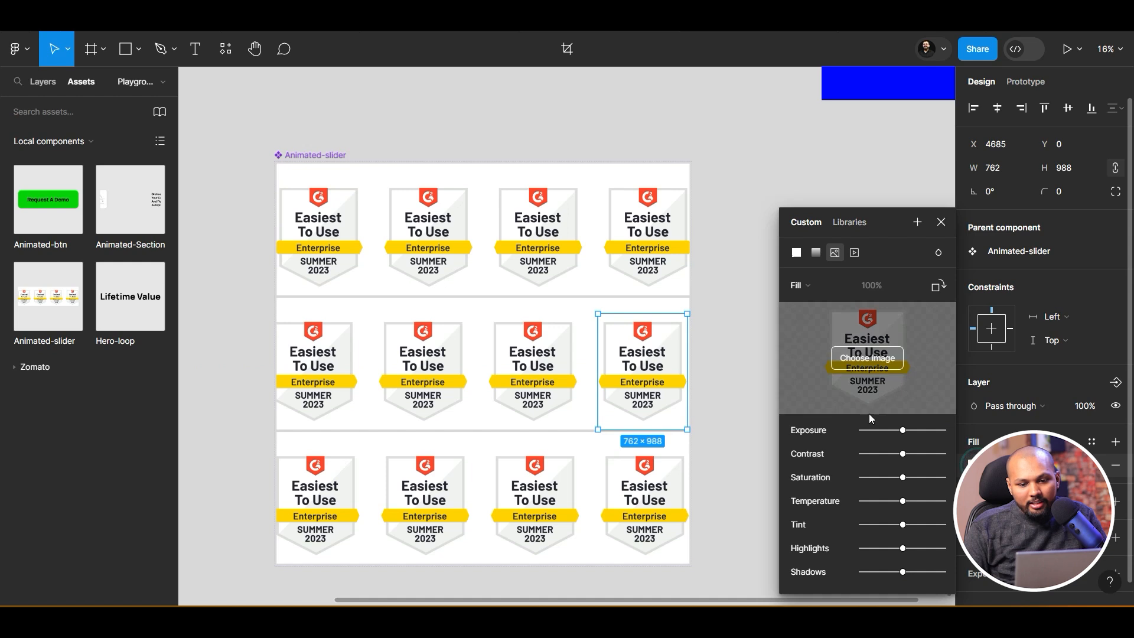
left_click_drag(903, 430, 853, 433)
Lower the exposure of the last badge image in the third variant to a moderately dark tone
left_click(649, 478)
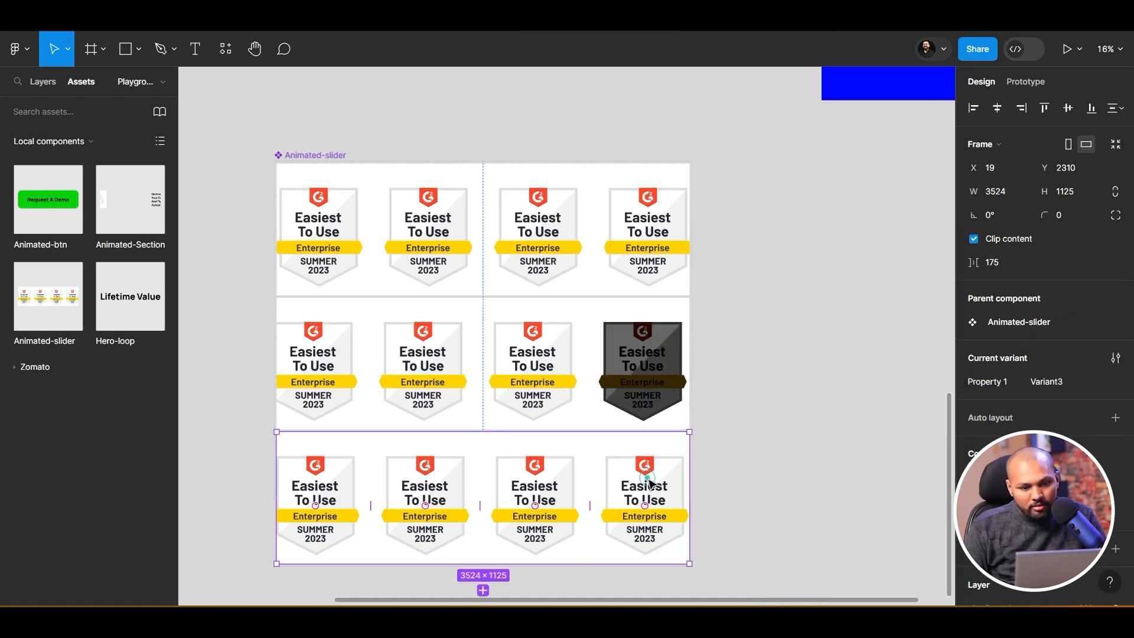
left_click(650, 477)
left_click(975, 465)
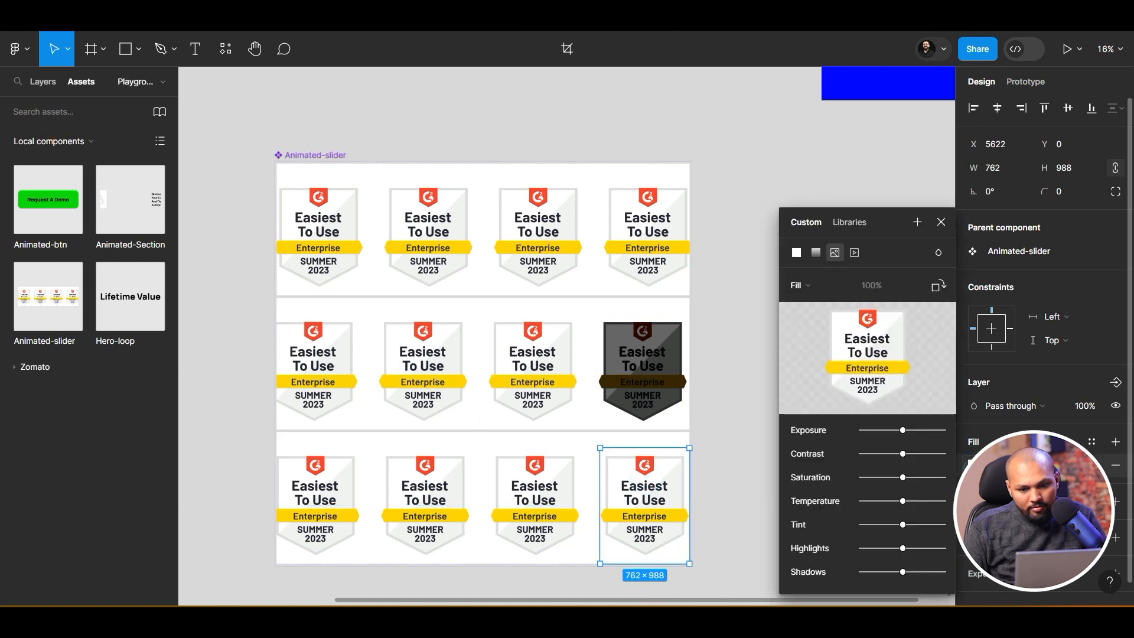
left_click_drag(902, 430, 877, 431)
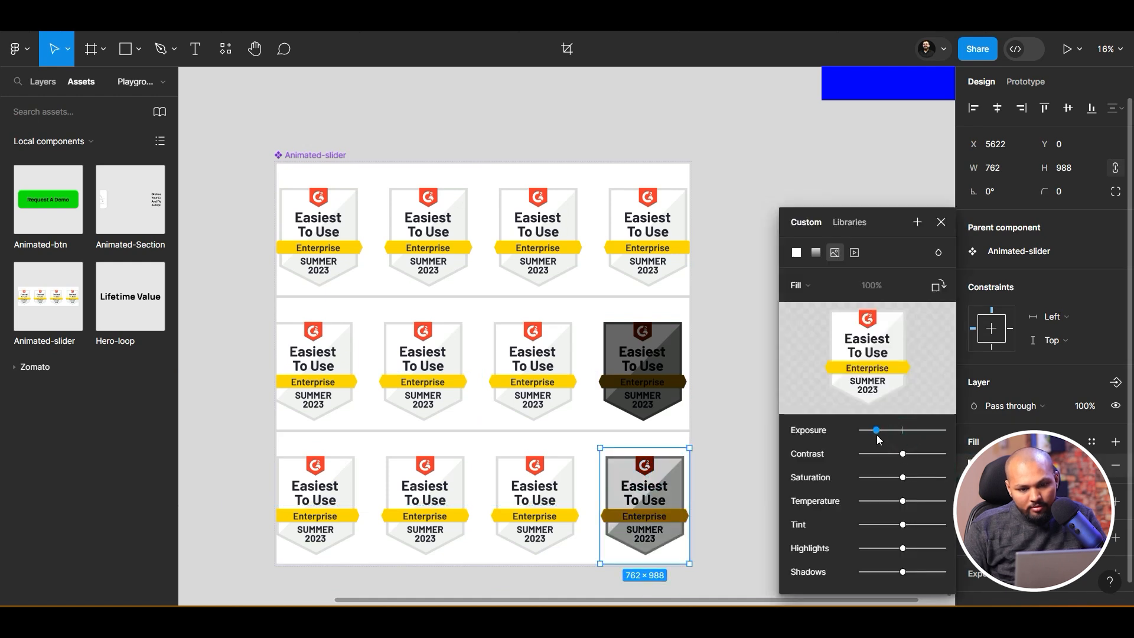
left_click(791, 385)
left_click(746, 377)
Check the slider's variant changes in the running prototype and return to the Animated-slider component
left_click(780, 17)
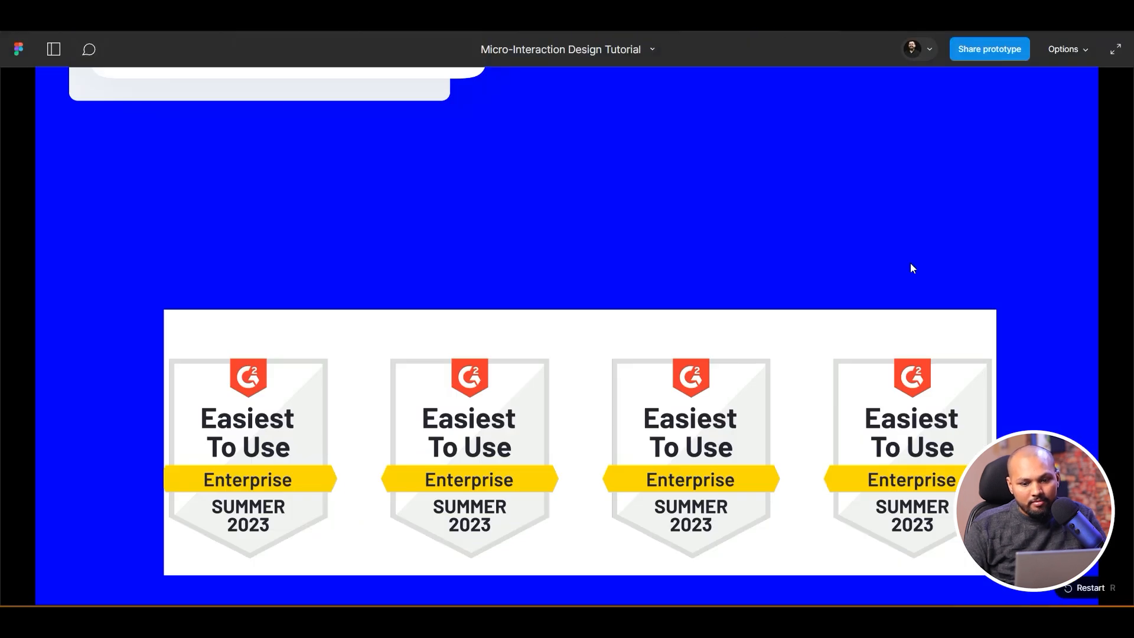
left_click(848, 418)
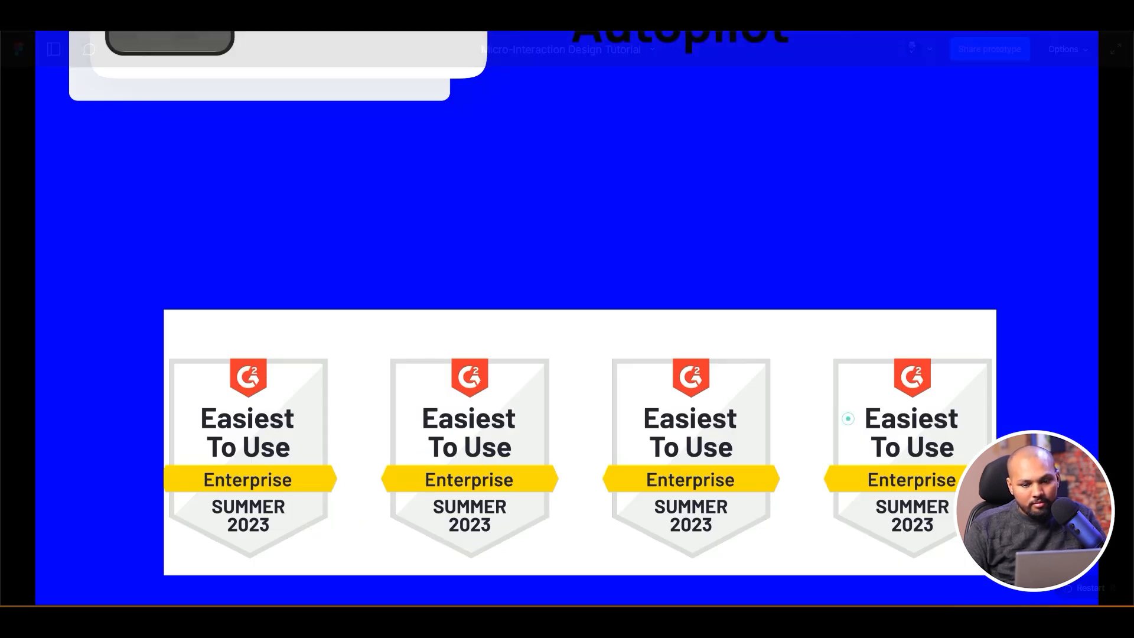
left_click(668, 18)
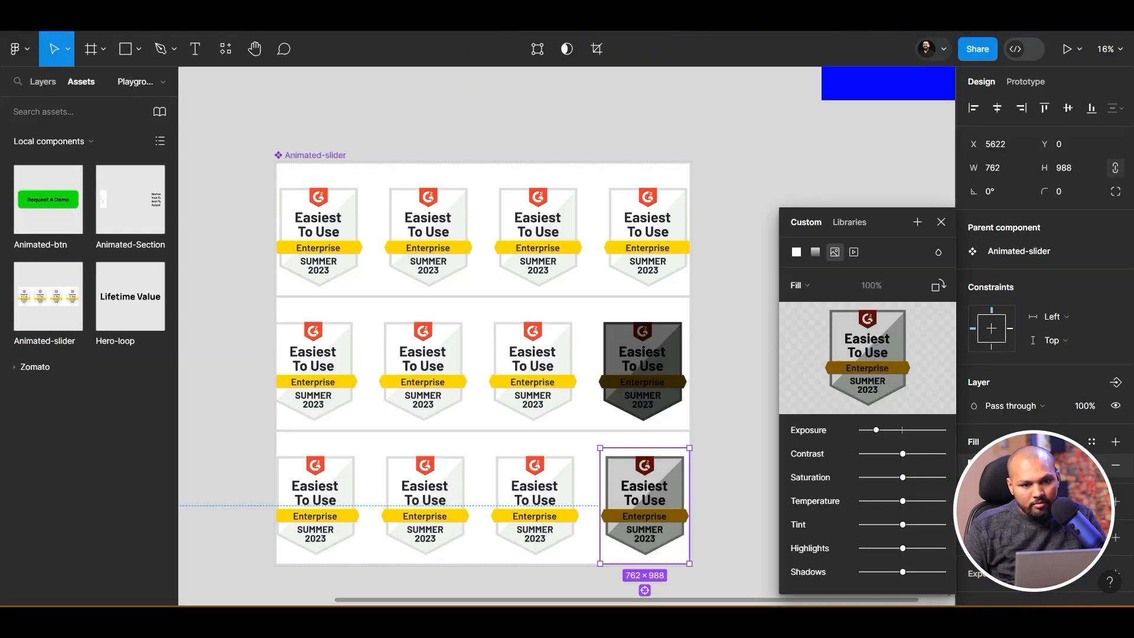
left_click(743, 470)
Remove the extra Click interaction to Frame 7 from the third Animated-slider variant
left_click(544, 461)
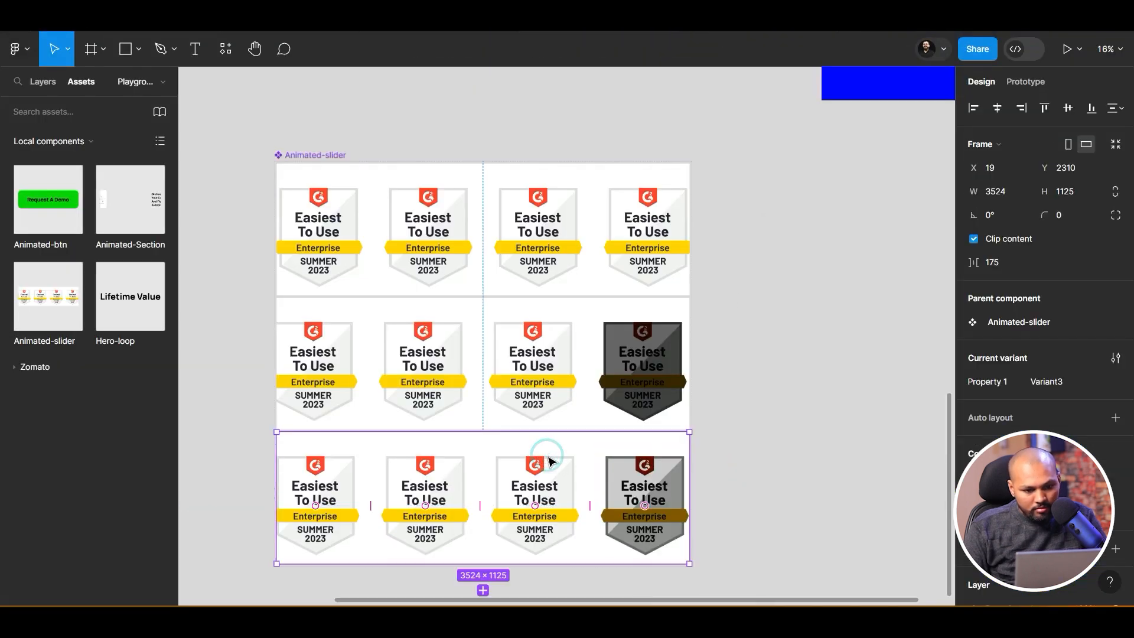
left_click(1025, 82)
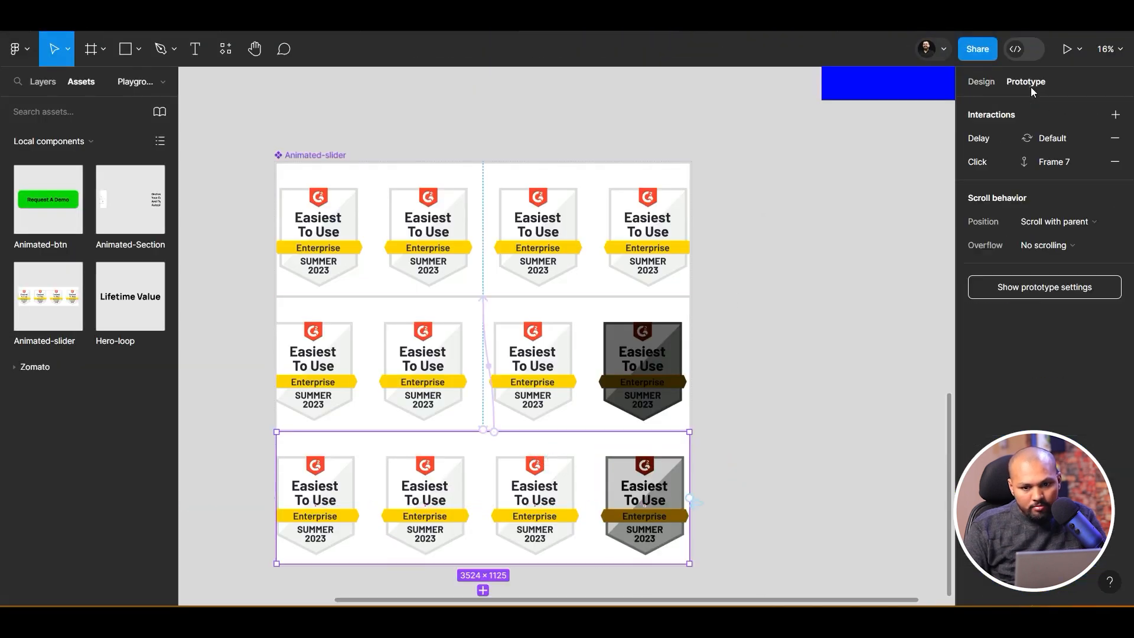
left_click(1115, 165)
Check the interactions on each Animated-slider variant and view the slider again in the running prototype
left_click(607, 367)
left_click(625, 239)
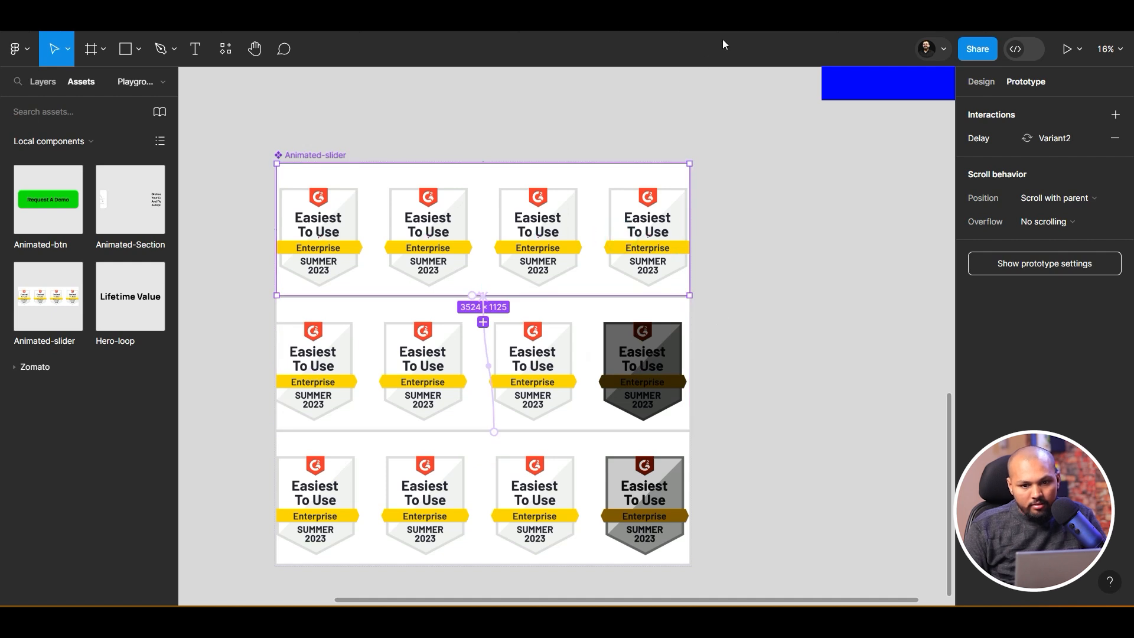
left_click(574, 450)
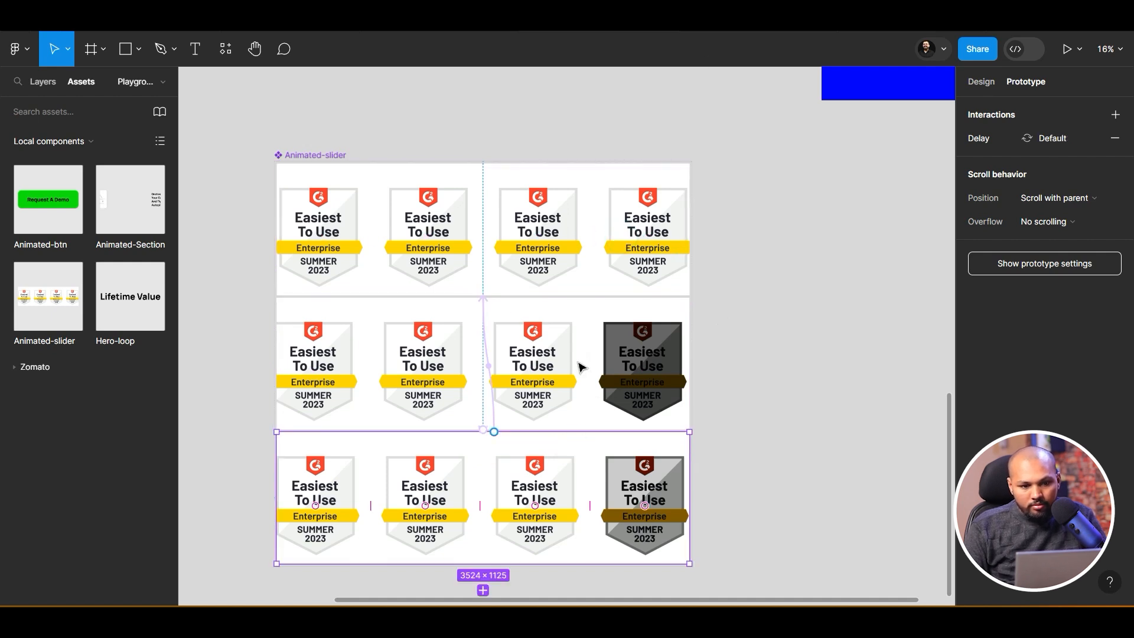
key("ctrl+Tab")
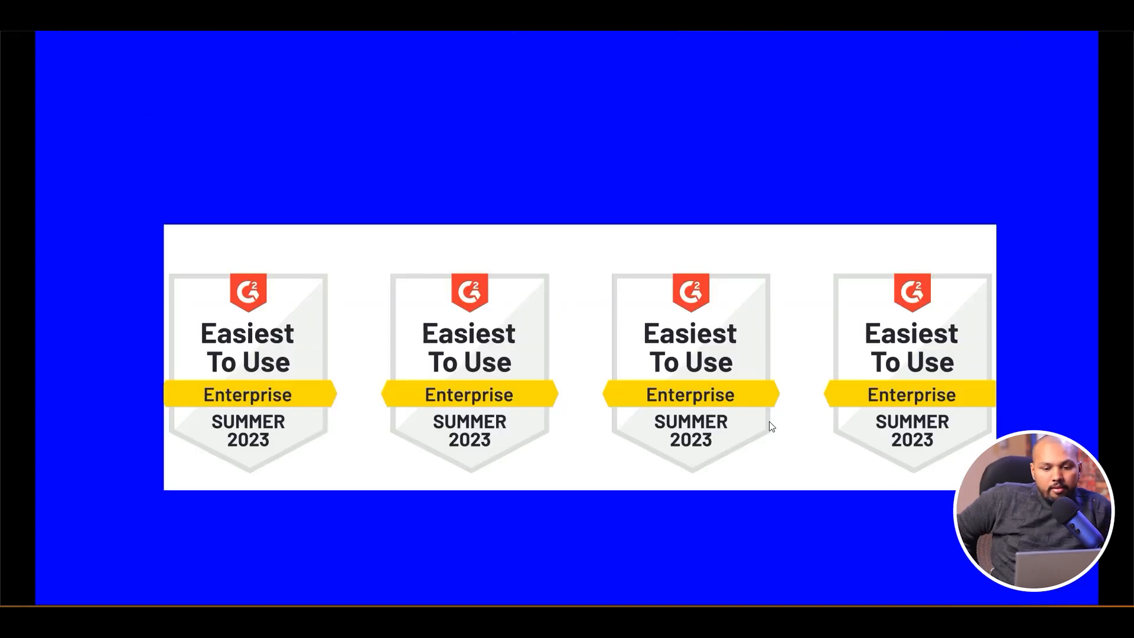
key("ctrl+Tab")
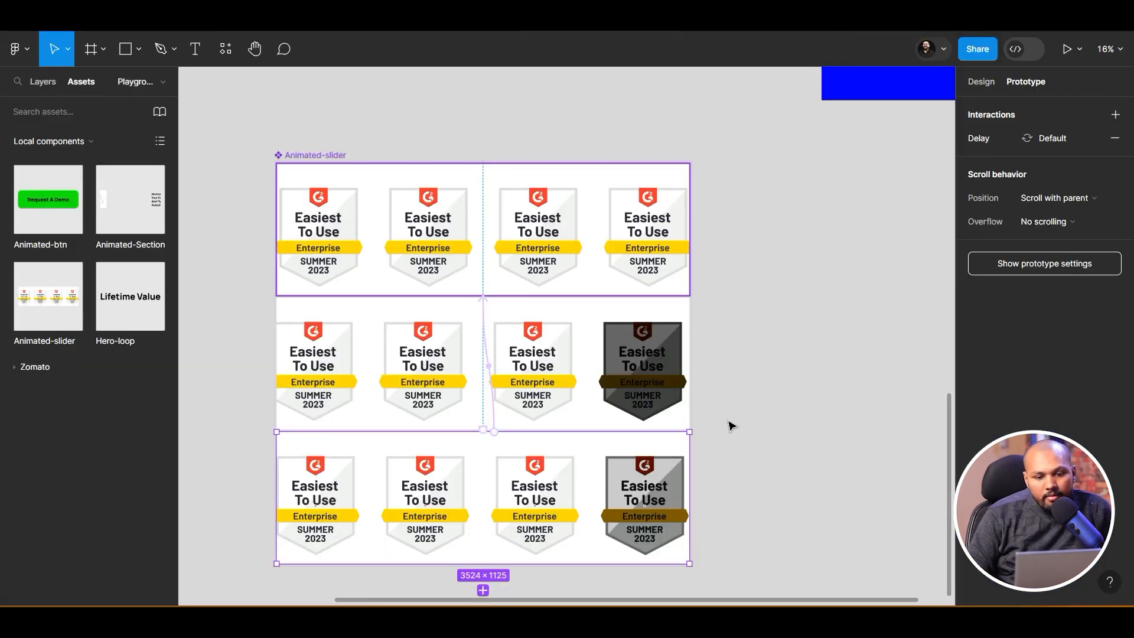
Hide the white background fill on all three Animated-slider variants together
left_click(769, 381)
left_click(357, 176)
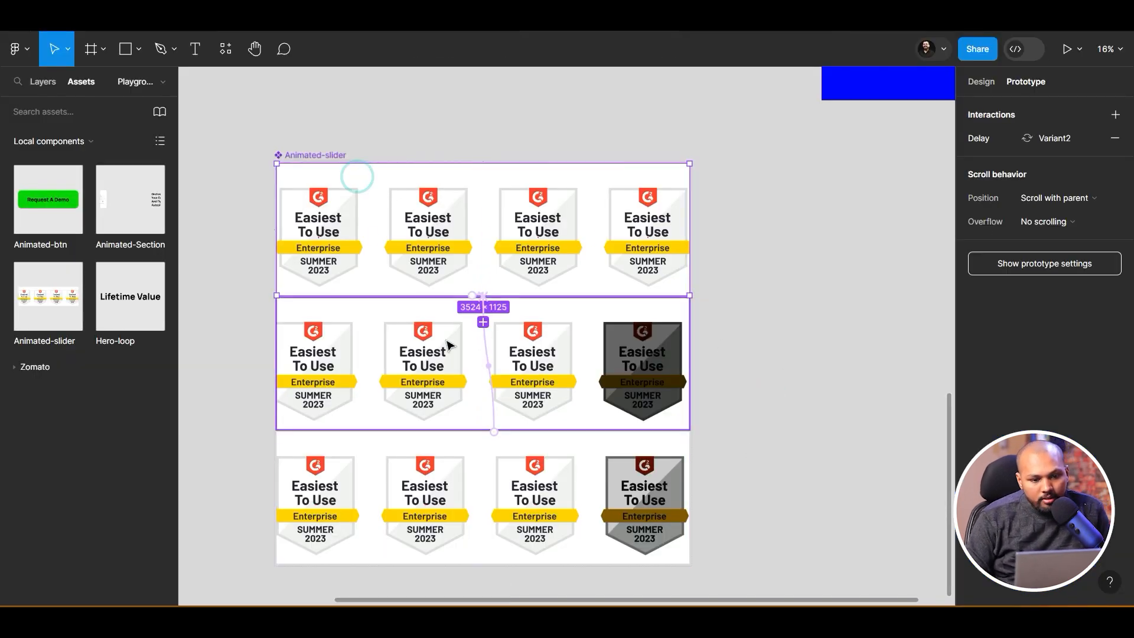
left_click(443, 337, "shift")
left_click(432, 466, "shift")
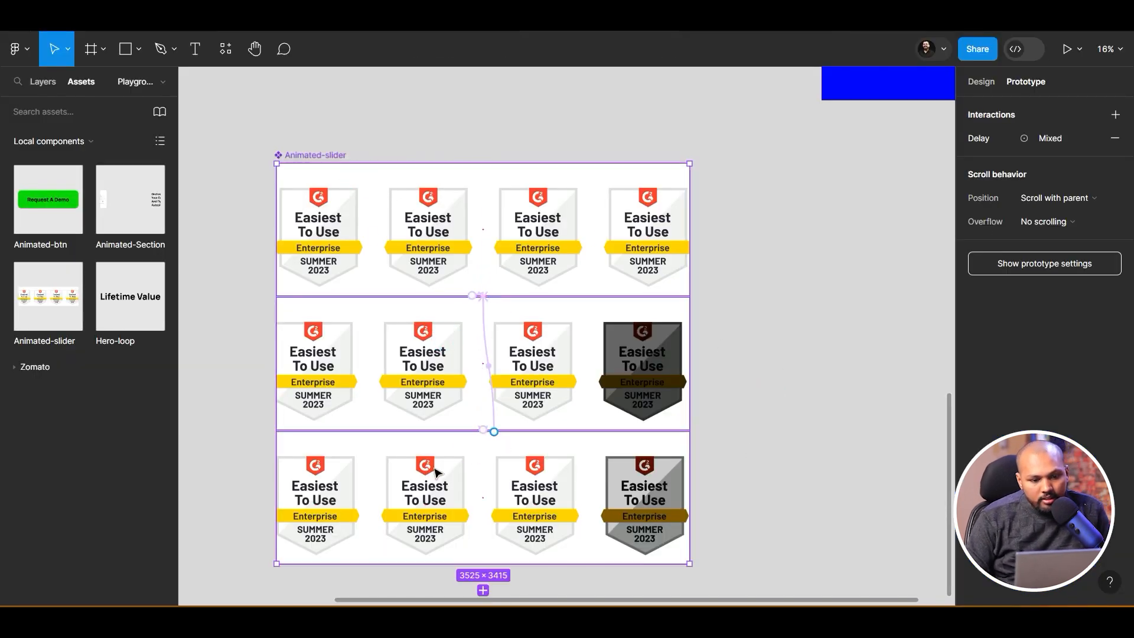
left_click(982, 82)
scroll(1078, 421, "down", 5)
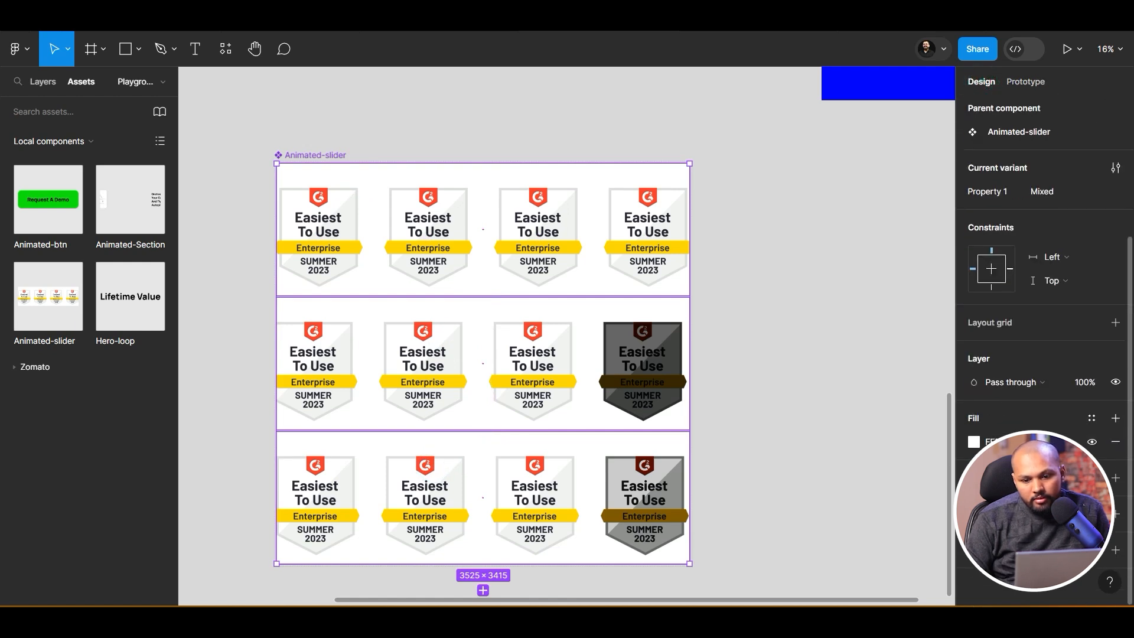
left_click(1092, 440)
left_click(891, 359)
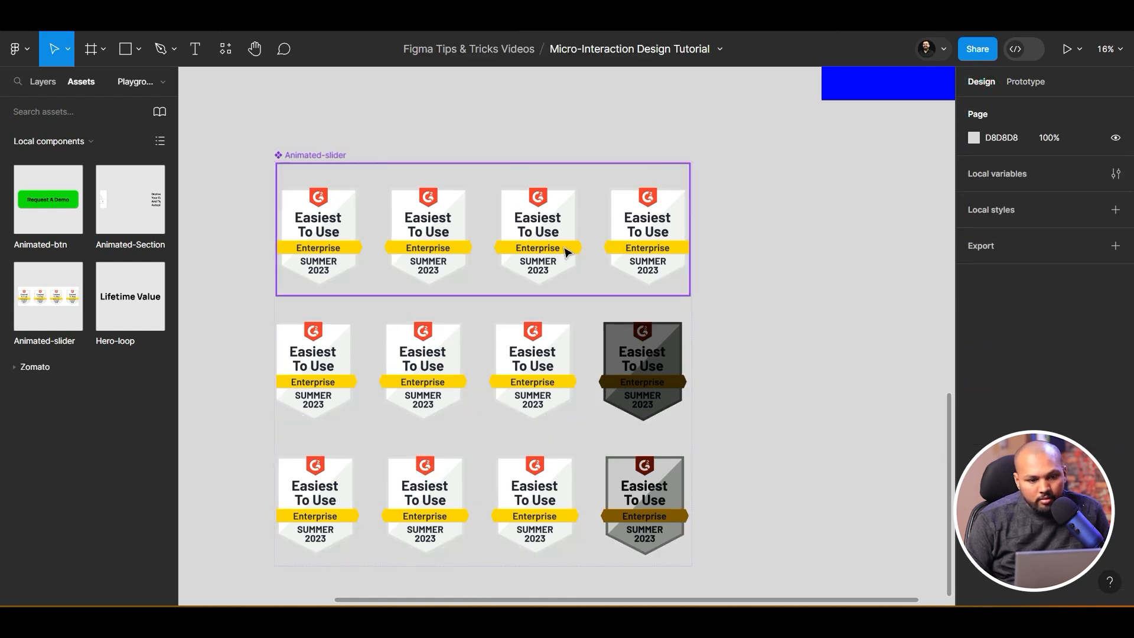
Review the After delay interaction settings of the Default and second variants and the third variant's interaction target
left_click(571, 250)
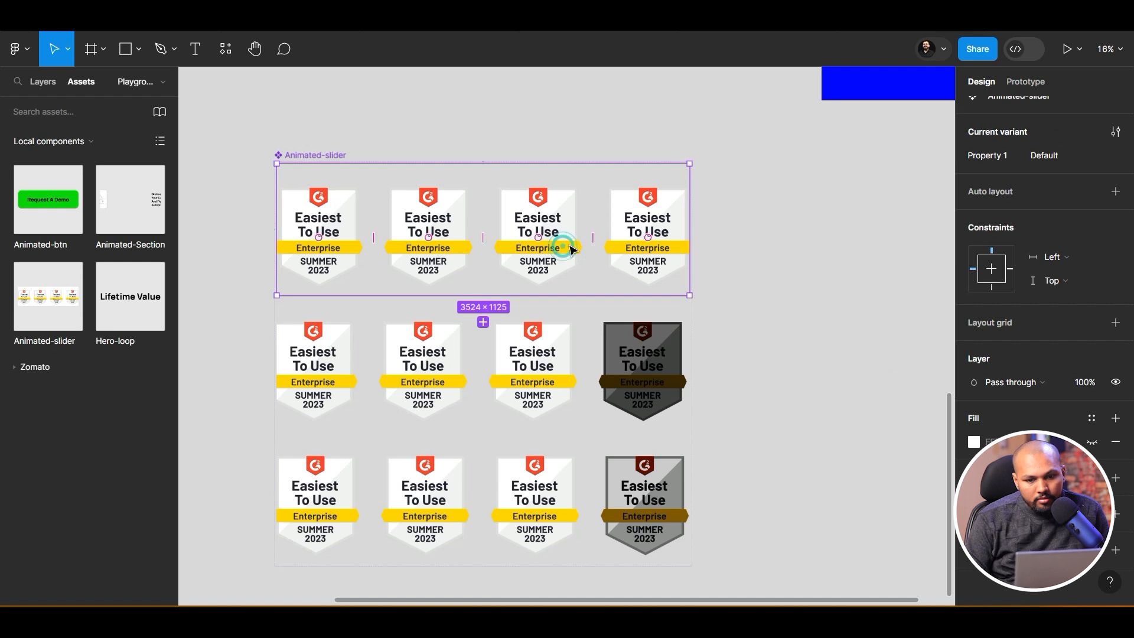
left_click(1033, 83)
left_click(1057, 139)
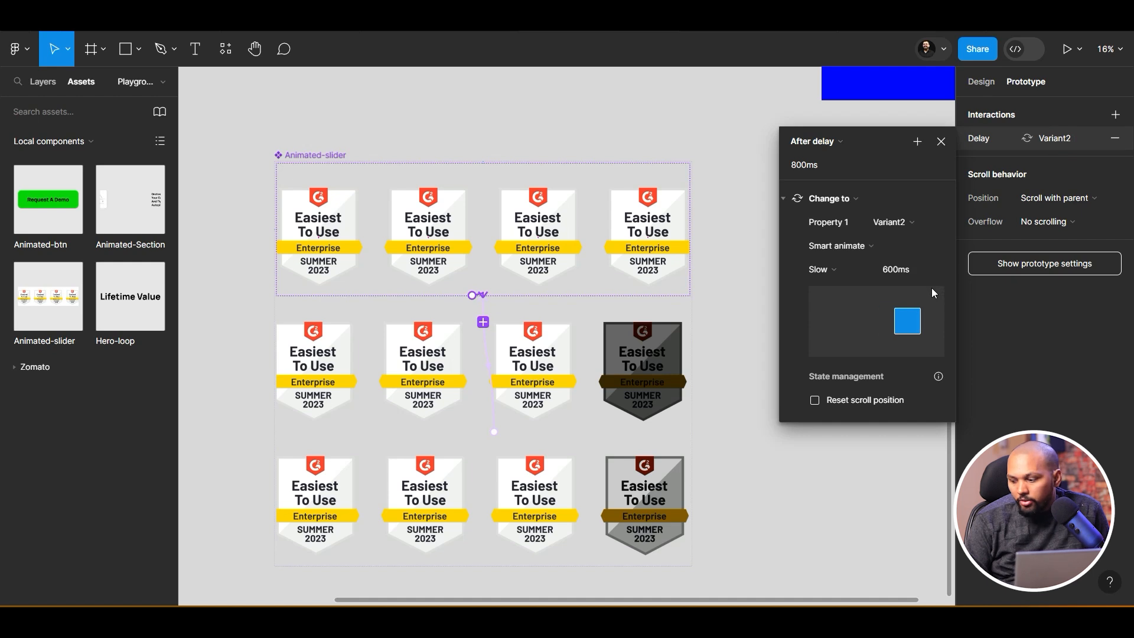
left_click(632, 349)
left_click(1064, 142)
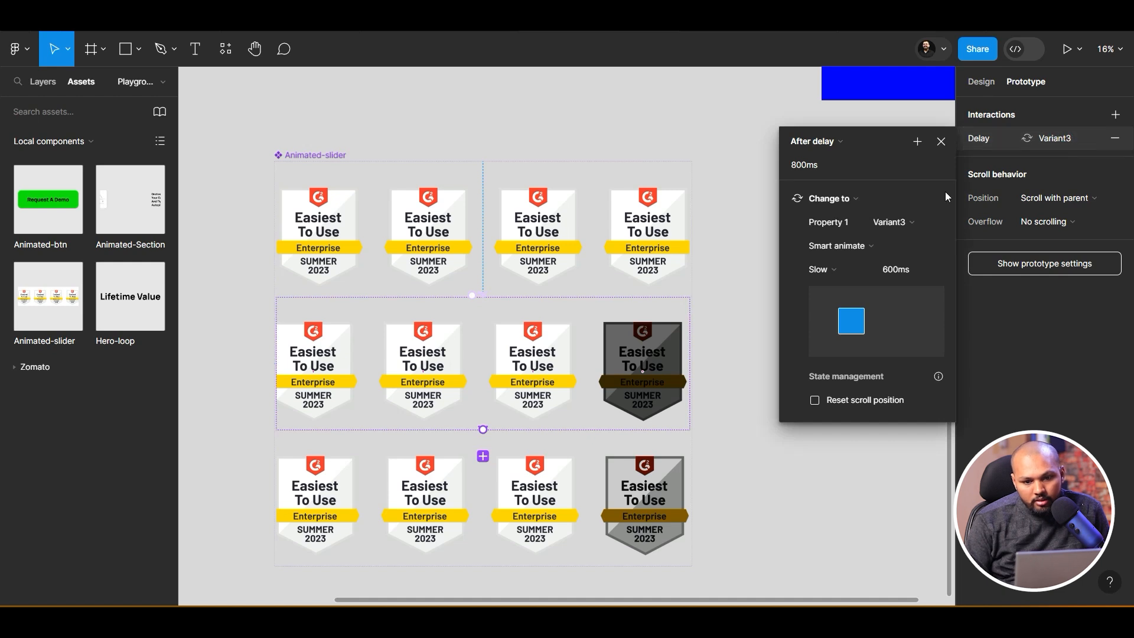
left_click(507, 475)
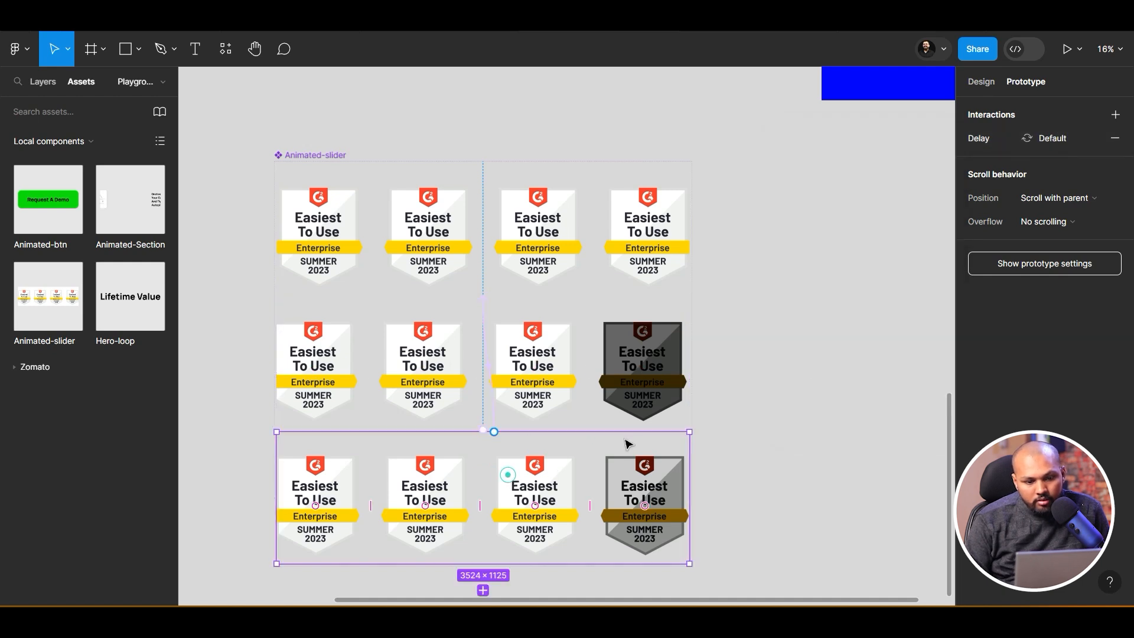
Set the After delay time to 350 ms on both the Default and second Animated-slider variants
left_click(632, 275)
left_click(1044, 128)
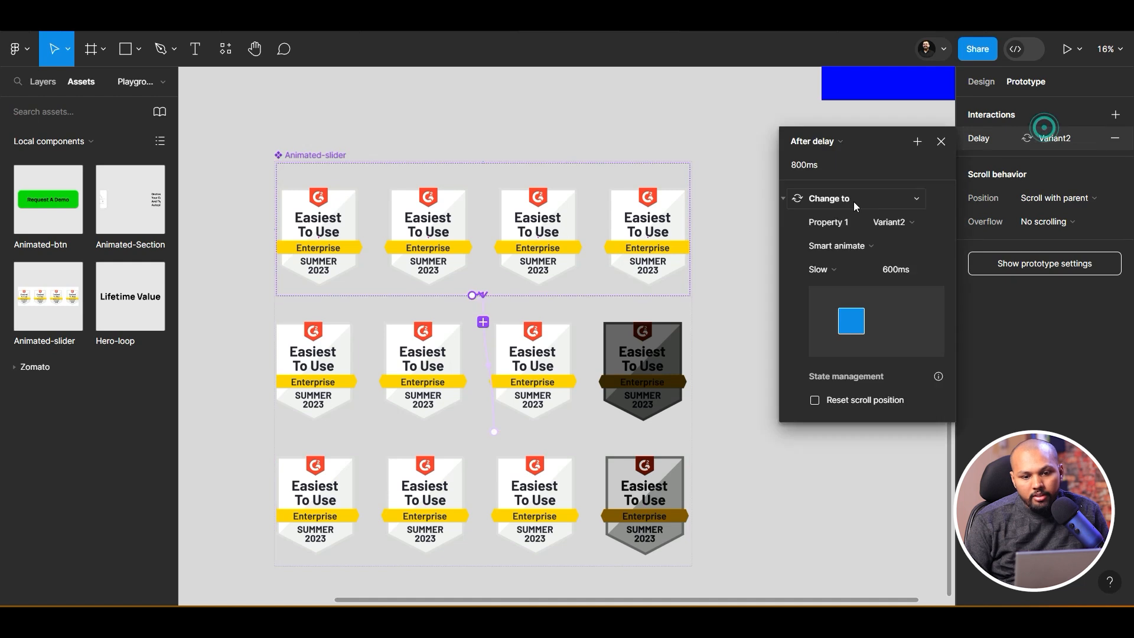
left_click(816, 166)
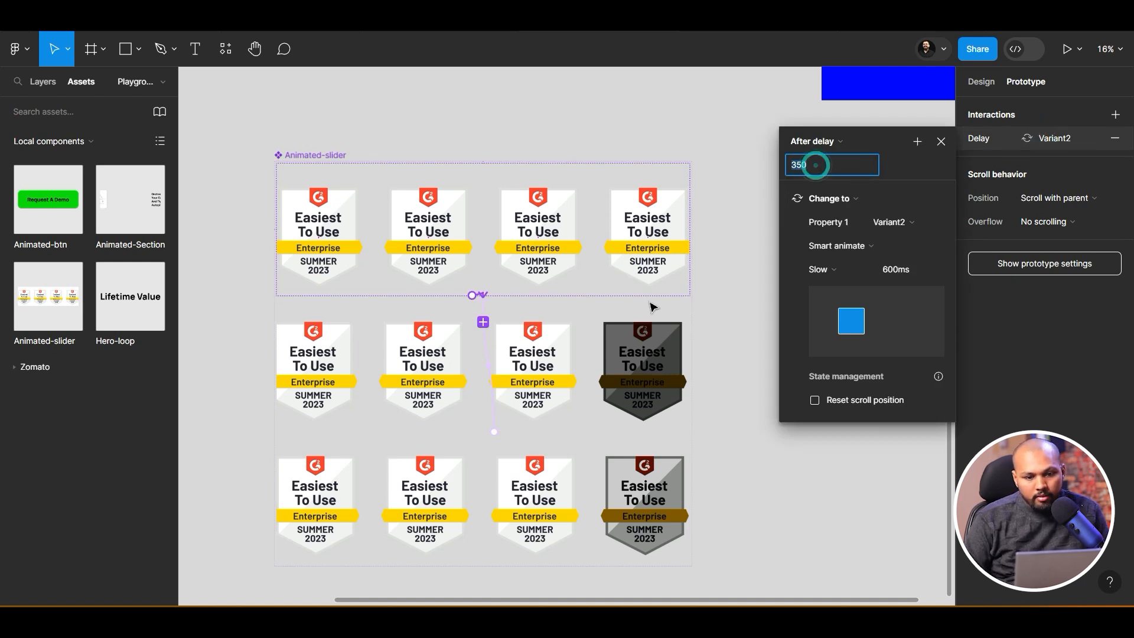
left_click(549, 387)
left_click(1013, 138)
left_click(832, 174)
Set the third Animated-slider variant's After delay time to 350 ms
left_click(564, 470)
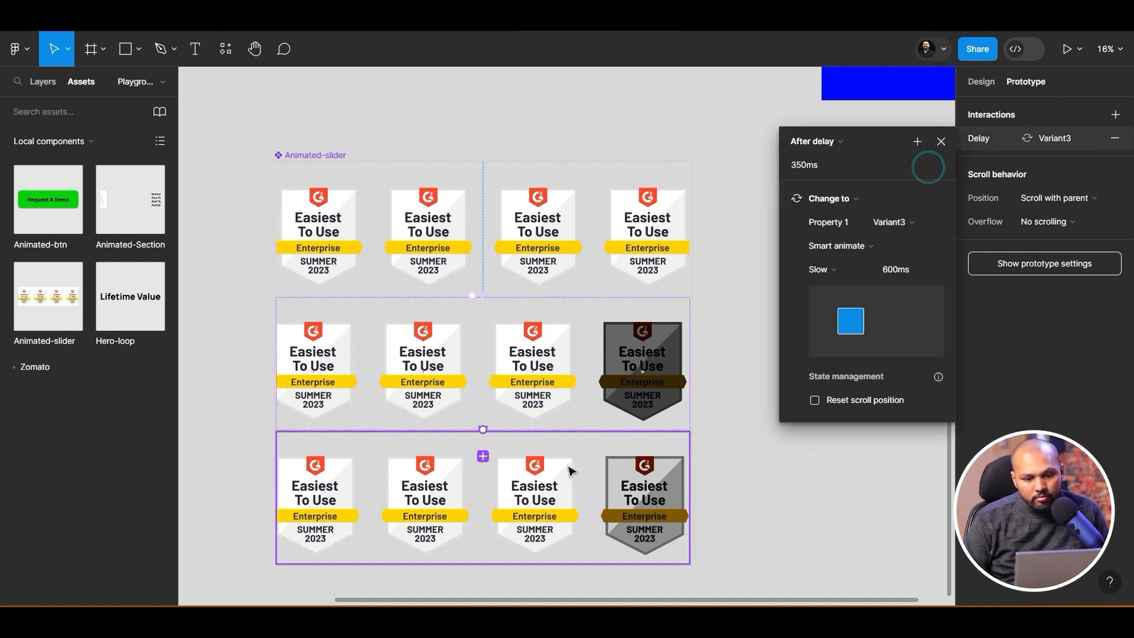
left_click(969, 135)
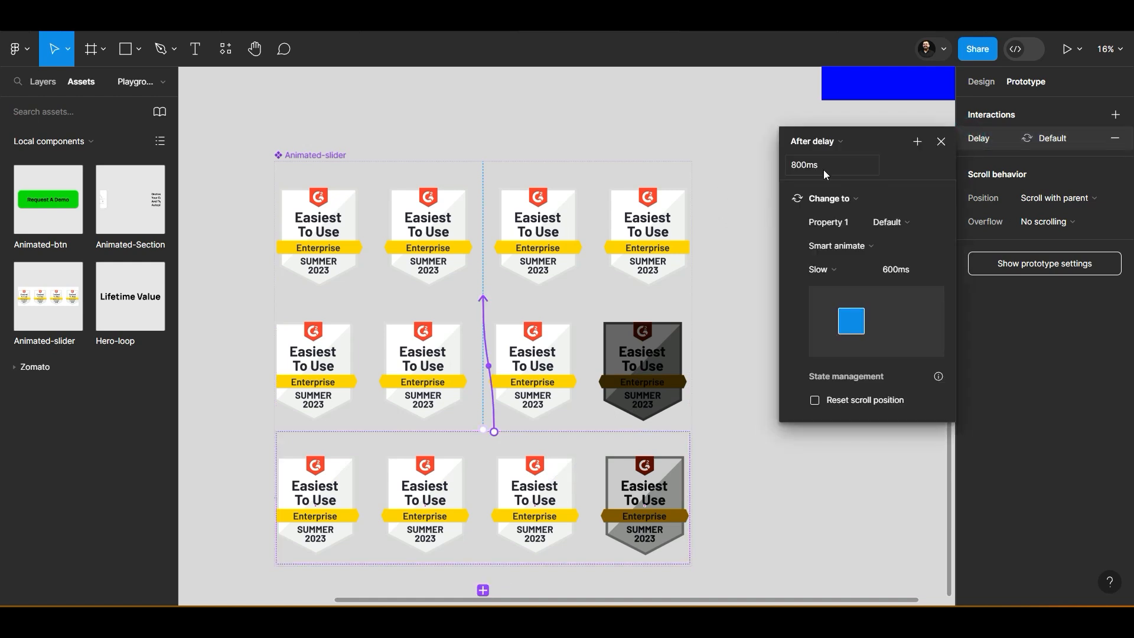
left_click(843, 166)
type("350")
key("Return")
left_click(939, 143)
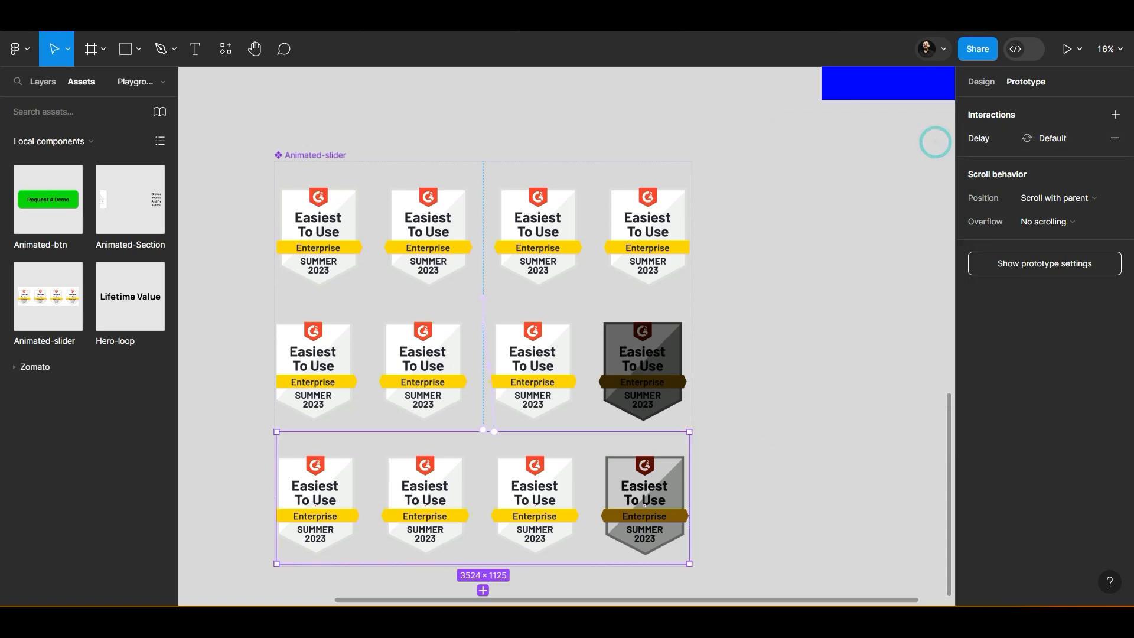
Preview the slider's new timing in the running prototype and return to the design canvas with nothing selected
key("ctrl+Tab")
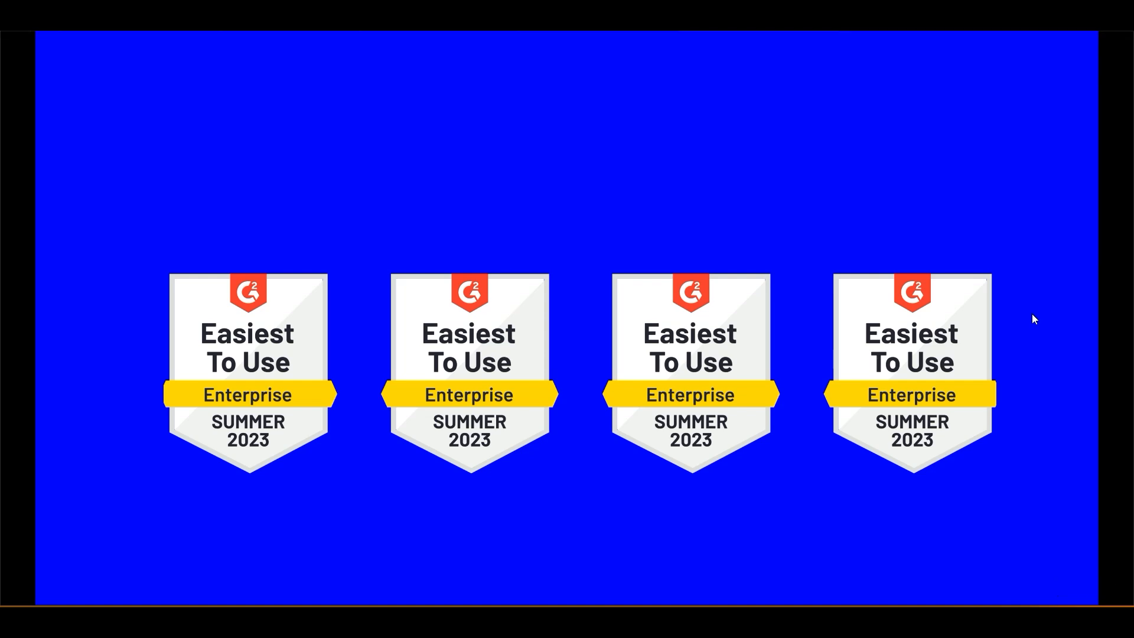
scroll(1016, 325, "up", 10)
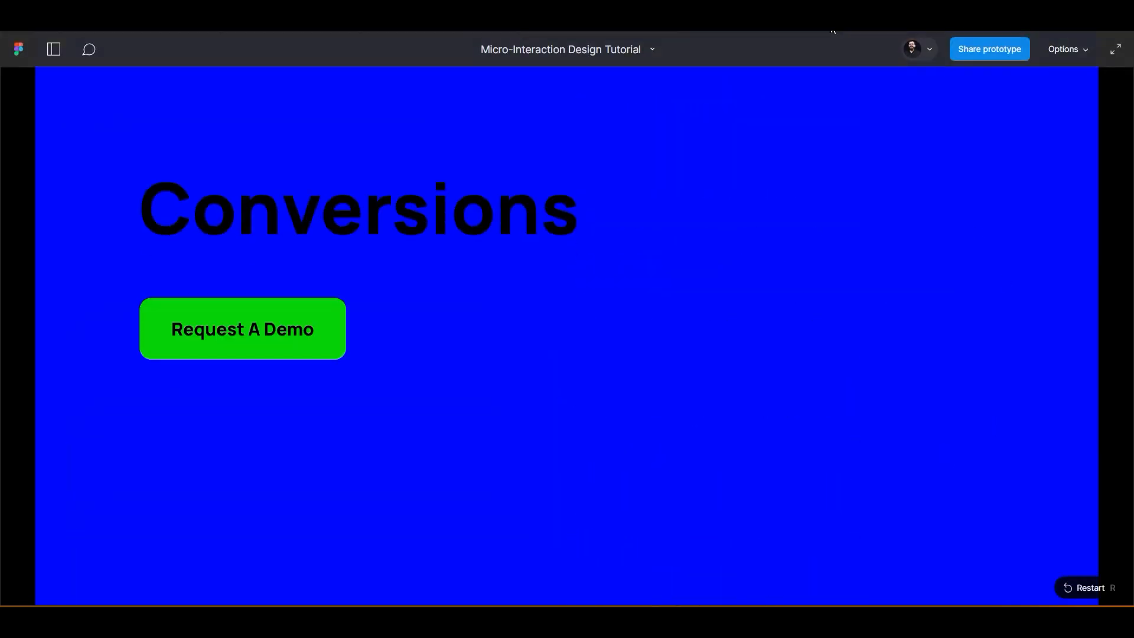
left_click(826, 21)
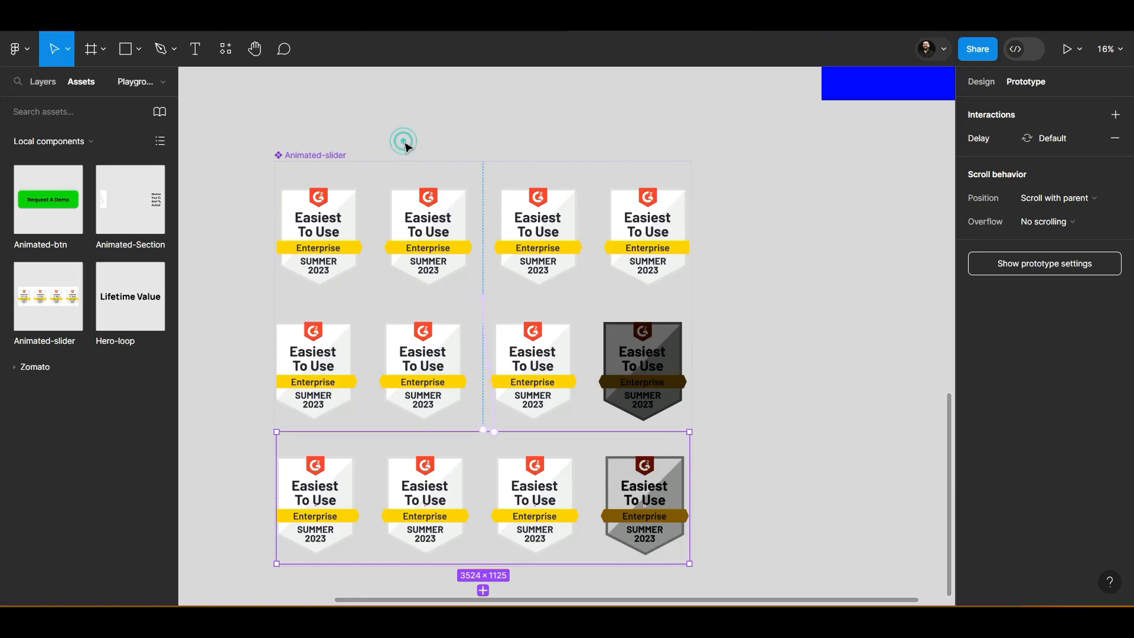
scroll(405, 145, "down", 5)
left_click(628, 157)
left_click(719, 158)
scroll(614, 458, "up", 5)
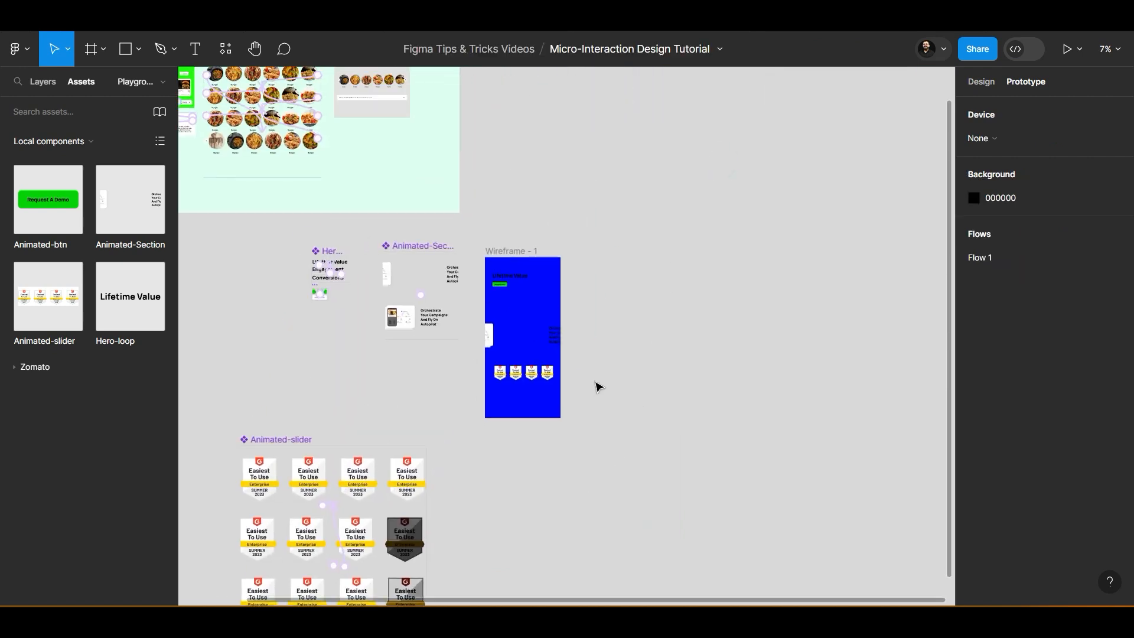
Play the Wireframe - 1 prototype and check the badge slider animation, closing the preview at the end
scroll(598, 387, "up", 5)
left_click(481, 363)
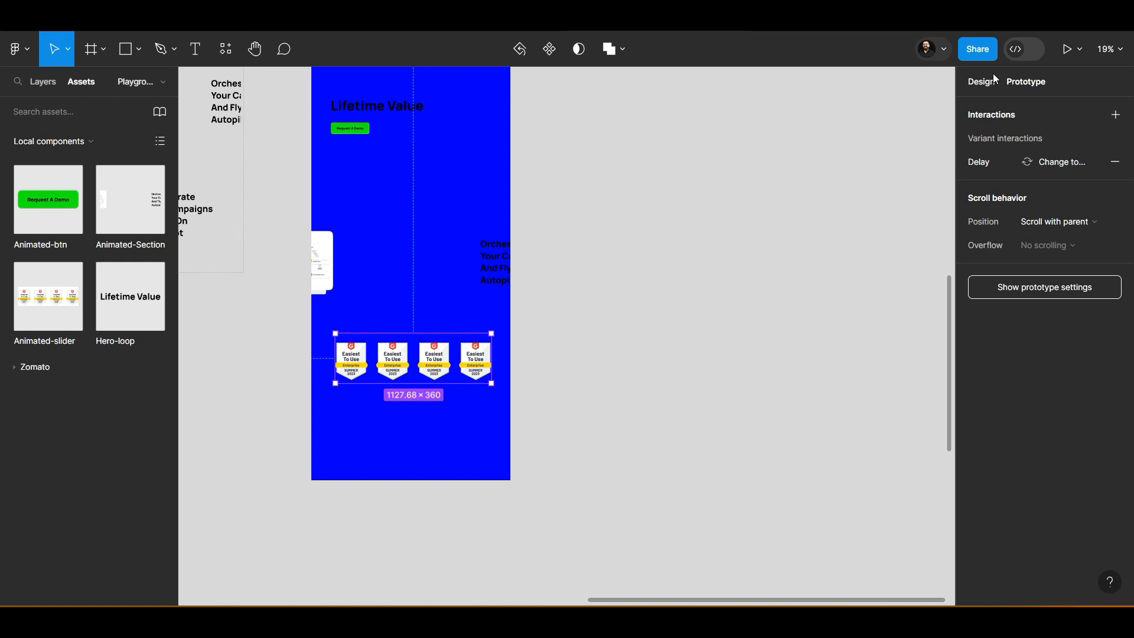
left_click(982, 87)
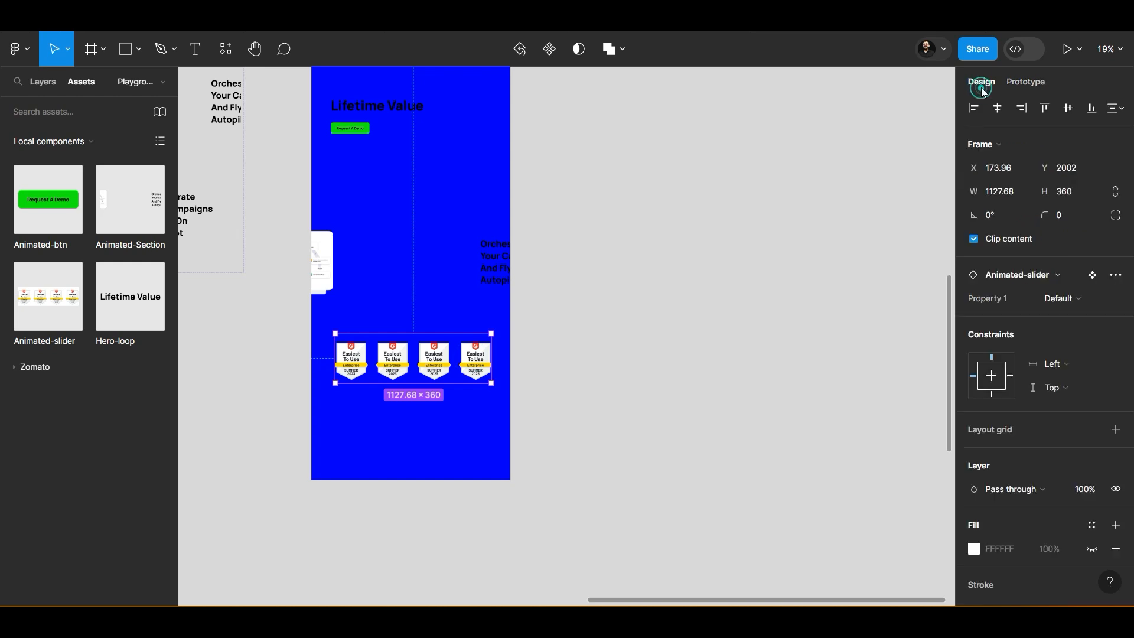
left_click(640, 219)
scroll(640, 218, "up", 3)
scroll(680, 263, "up", 5)
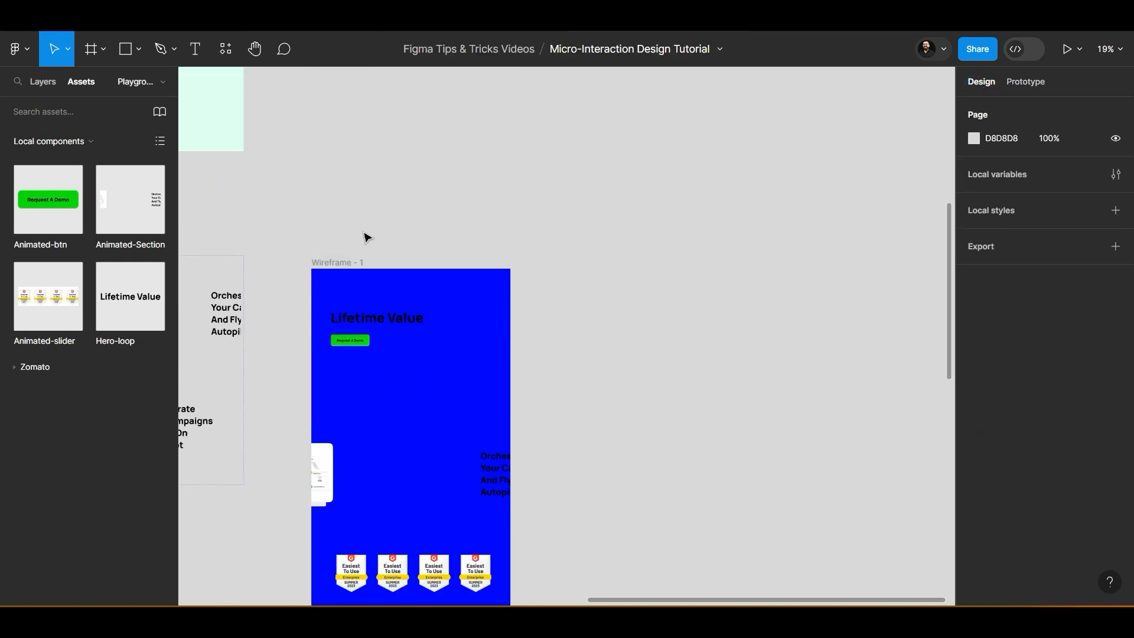
left_click(334, 260)
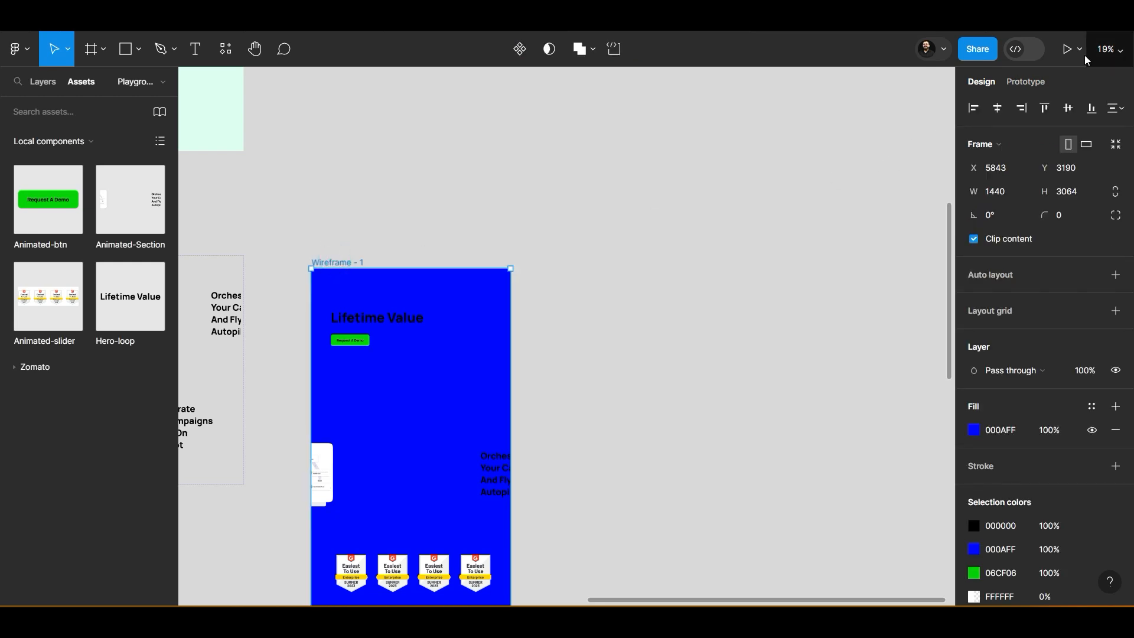
left_click(1066, 51)
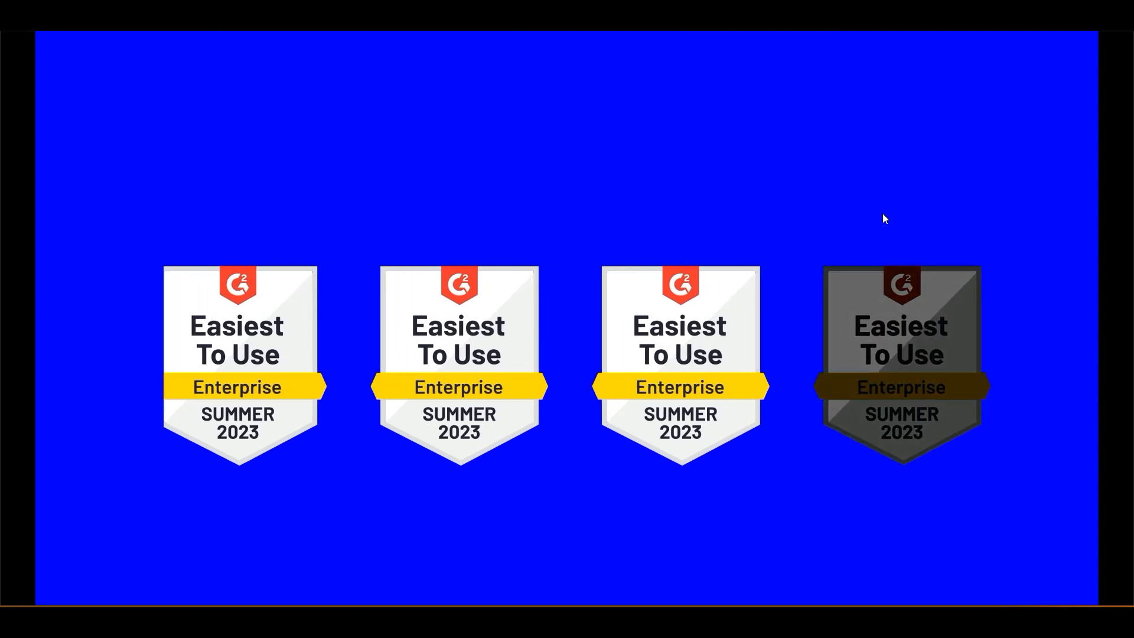
key("Escape")
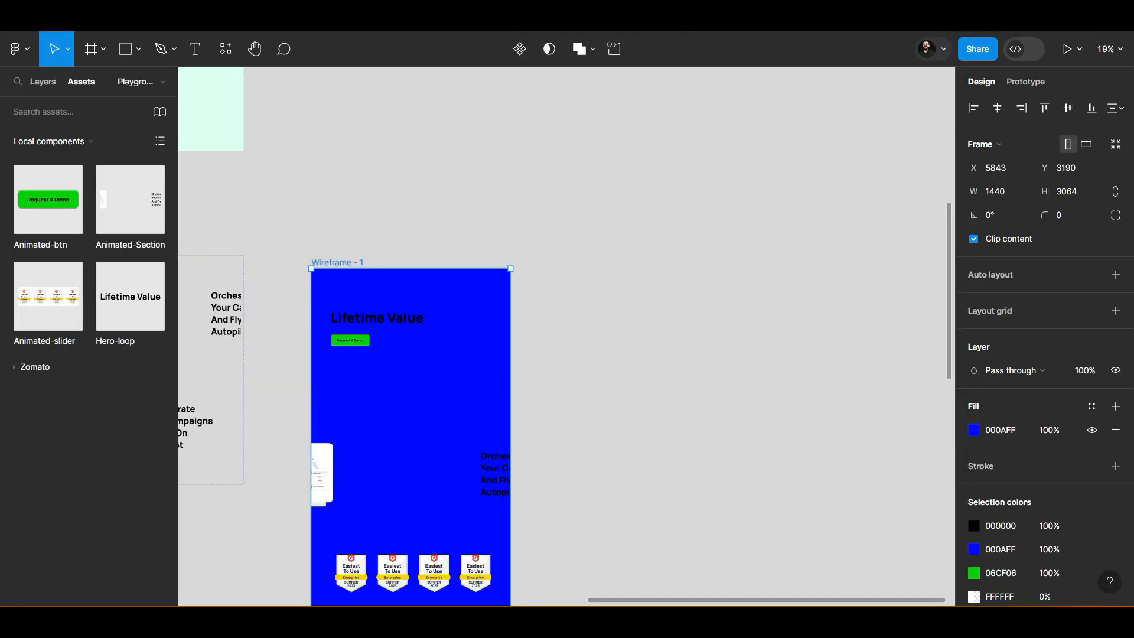
Move the Animated-slider component set up so it sits just beneath the Hero-loop and Animated-Section components
left_click(642, 280)
scroll(666, 286, "down", 5)
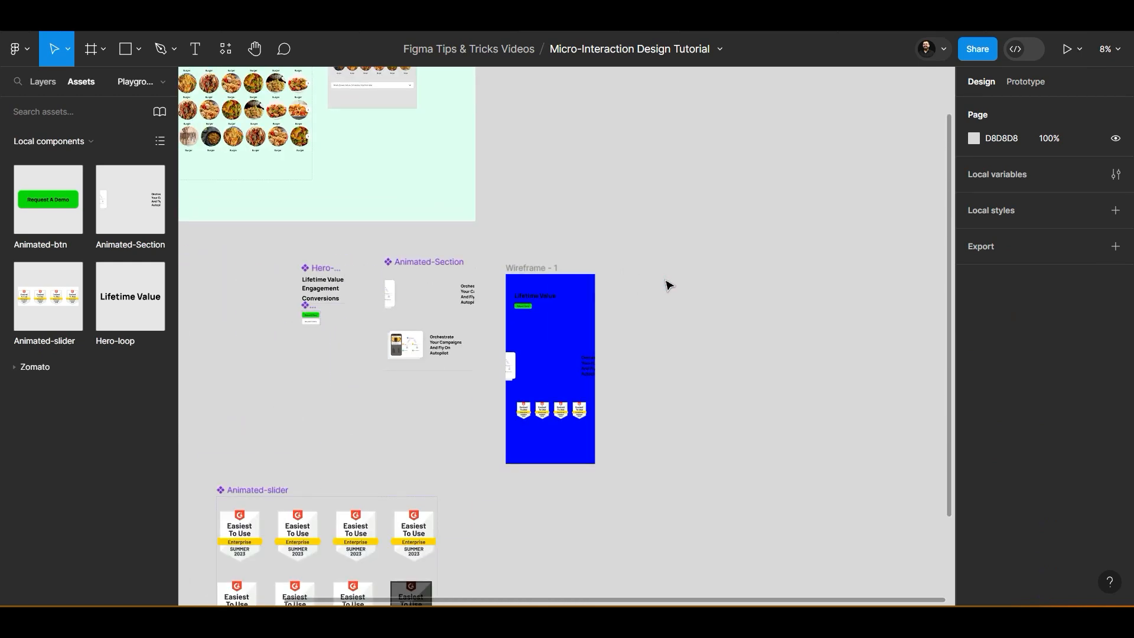
left_click_drag(244, 489, 282, 373)
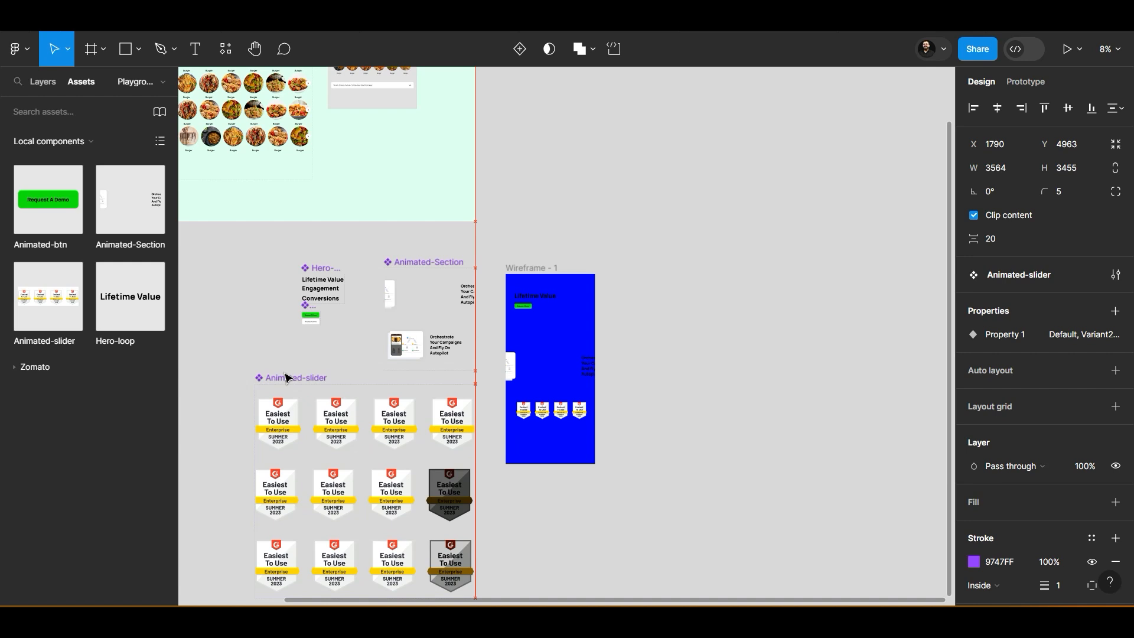
Draw a section of about 9674 × 5820 around the animated components and the Wireframe - 1 frame
scroll(699, 430, "down", 3)
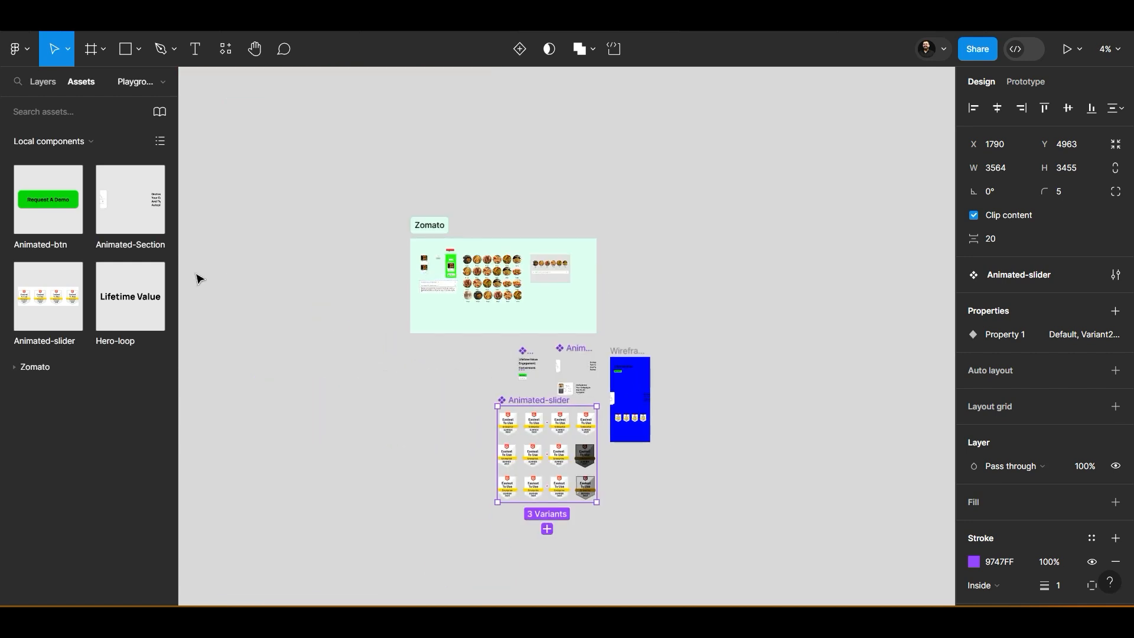
left_click(143, 51)
left_click(102, 52)
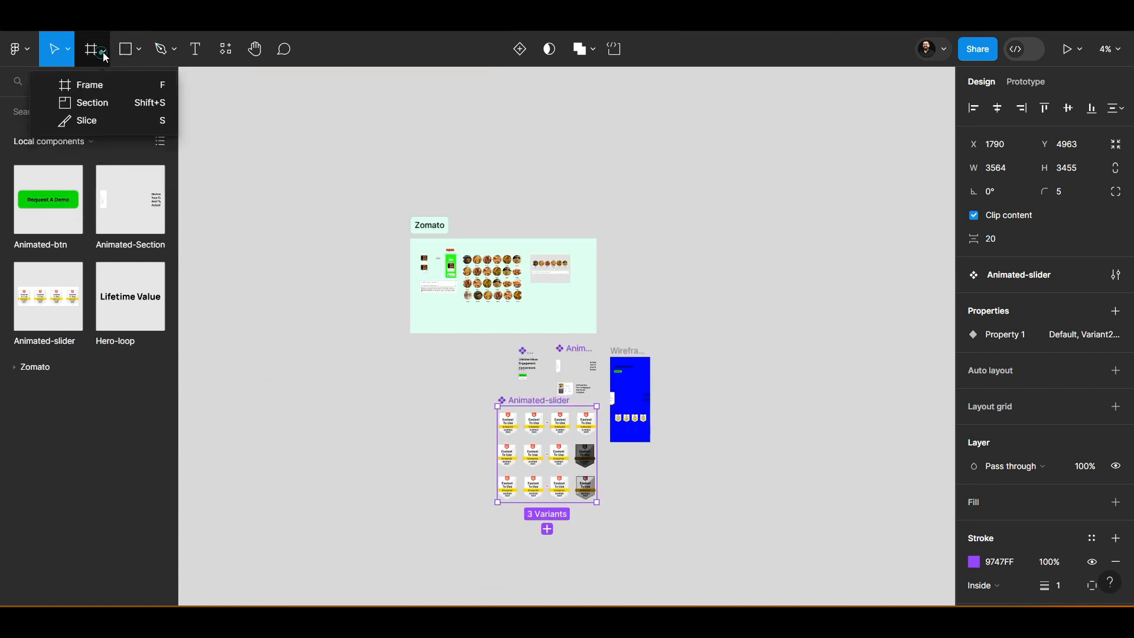
left_click(91, 103)
left_click_drag(475, 345, 743, 506)
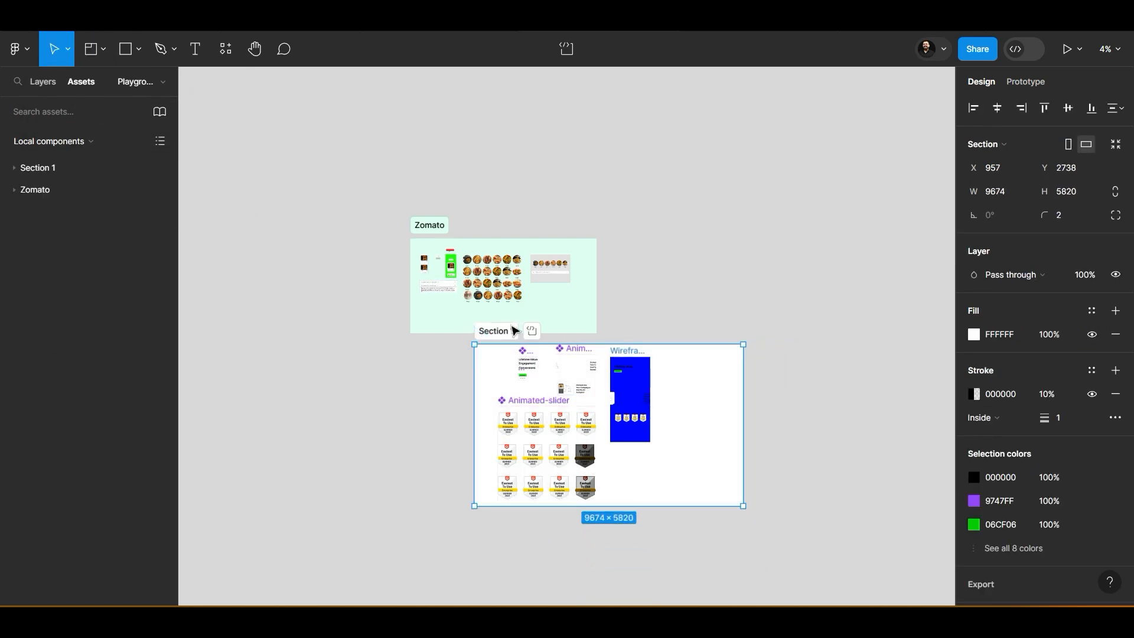
Move the new section below the Zomato section, aligned to its edge, and rename it "WebEngage-Micro Interactions"
left_click_drag(515, 331, 444, 366)
scroll(444, 366, "up", 5)
double_click(389, 394)
type("WebEngage-Micro")
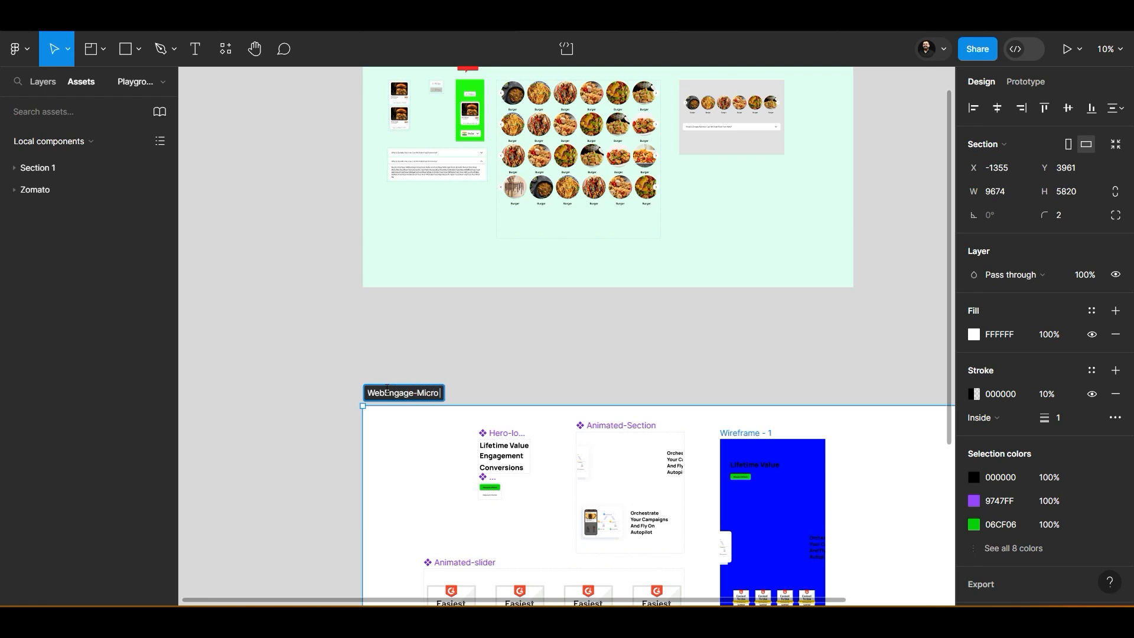
type("Interaction")
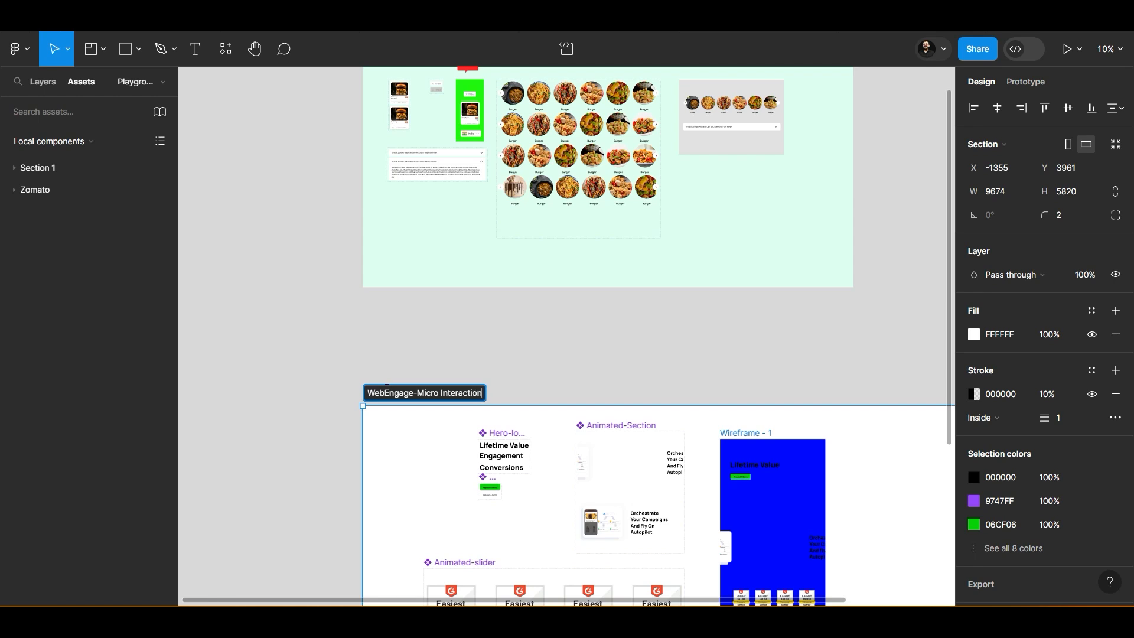
left_click(496, 342)
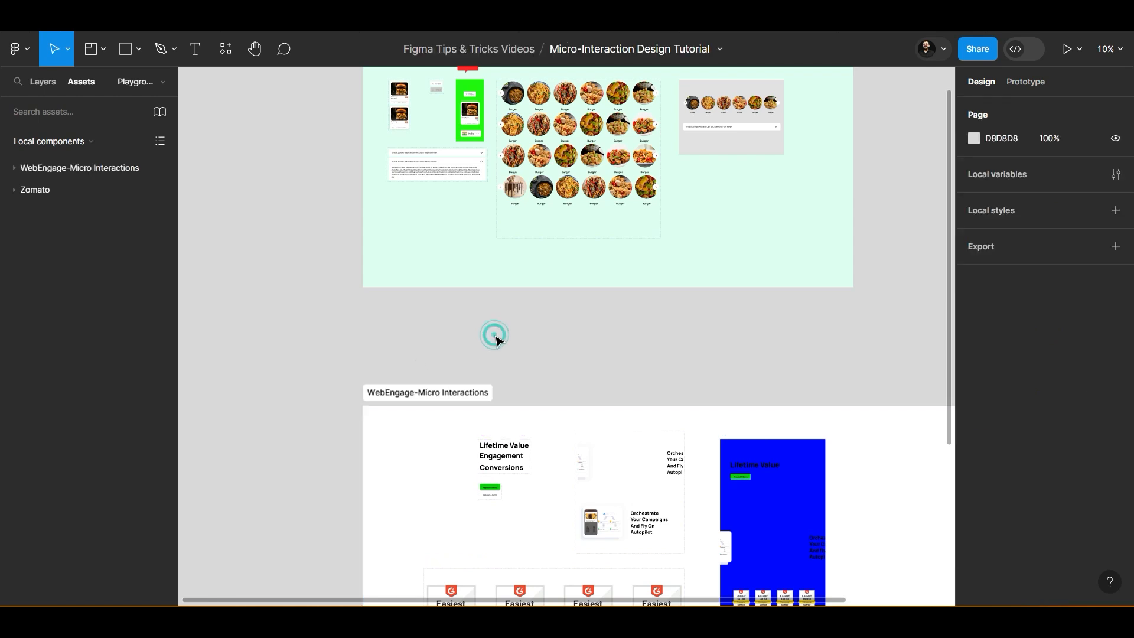
Switch to the browser and accept all cookies on the WebEngage page
scroll(495, 334, "down", 3)
scroll(493, 330, "down", 5)
scroll(614, 484, "right", 4)
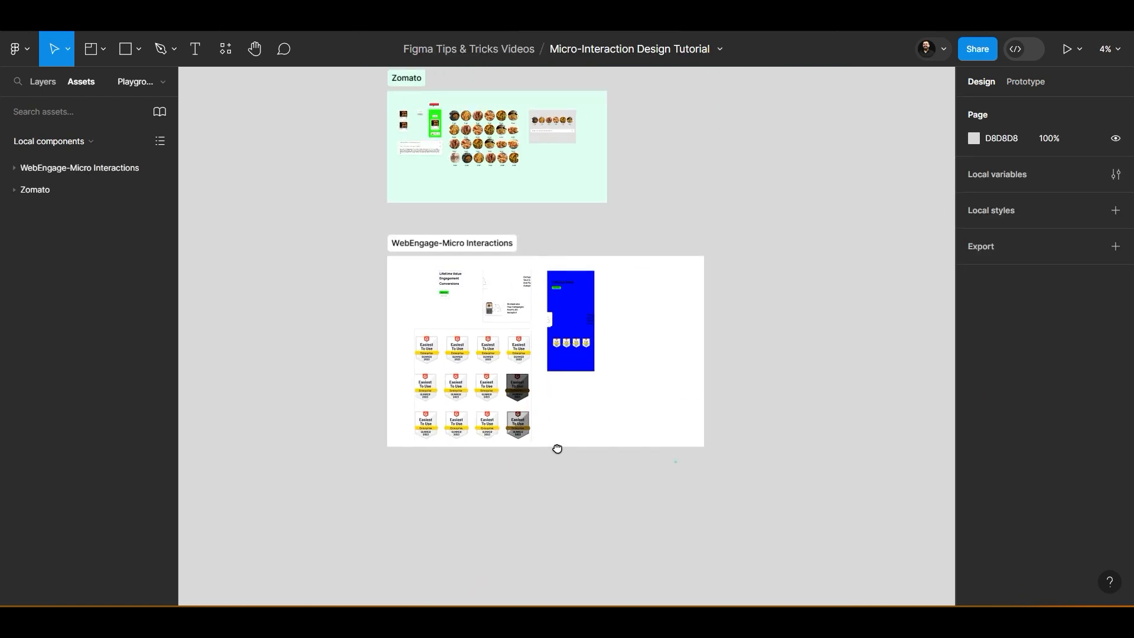
key("alt+Tab")
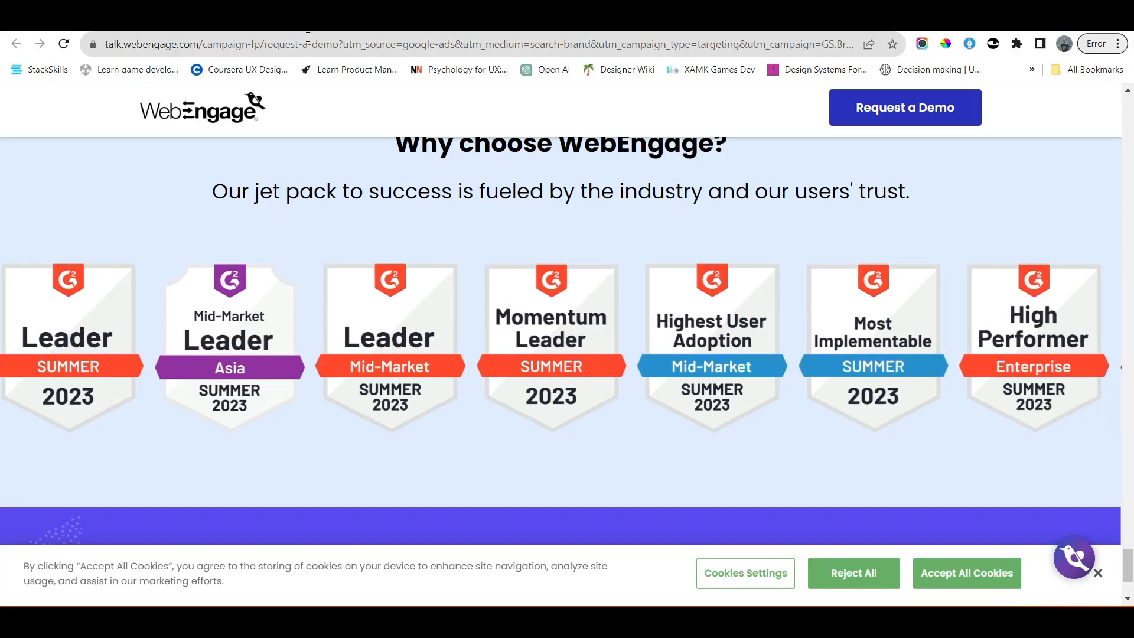
left_click(951, 574)
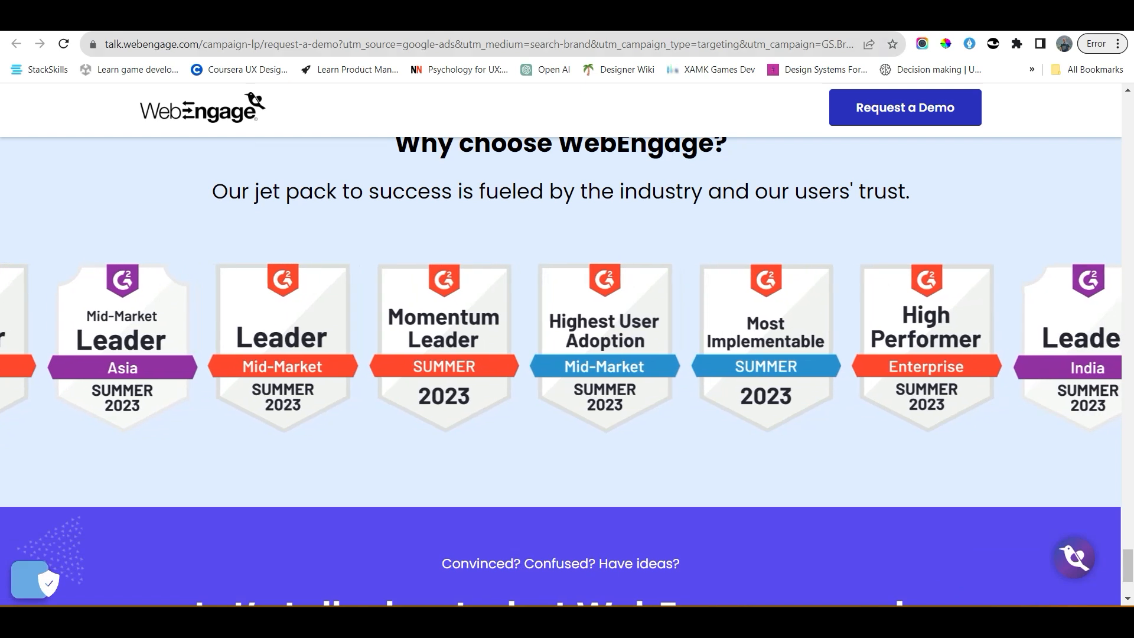
Bring up the Mailchimp homepage and examine its feature cards, product tour link and pricing section for micro-interactions
left_click(195, 18)
scroll(665, 457, "up", 15)
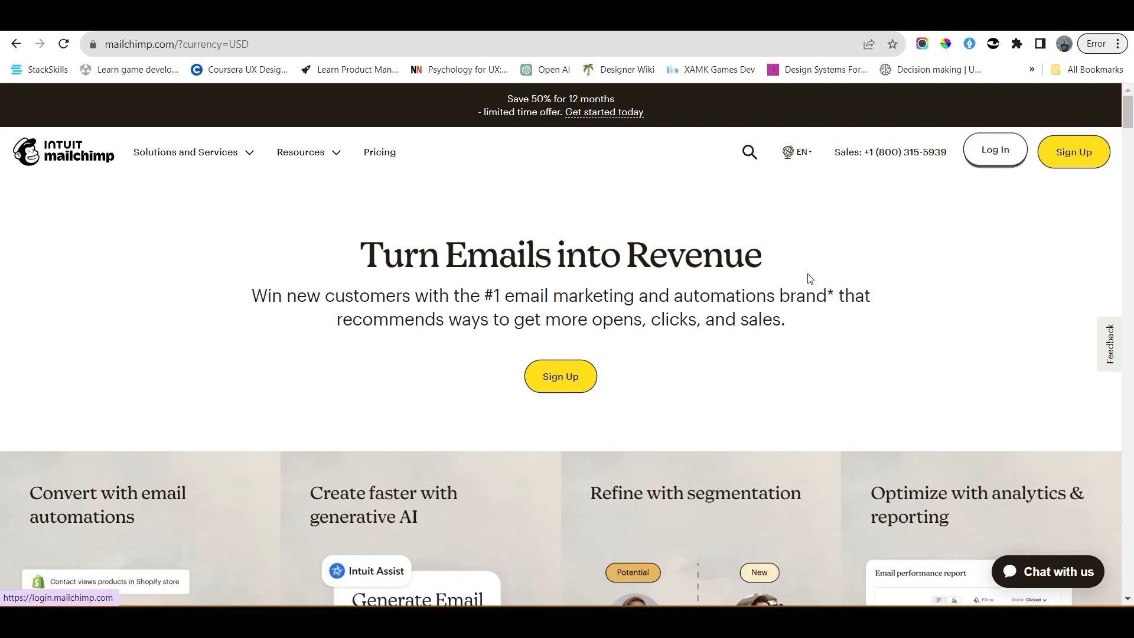
scroll(773, 317, "down", 10)
scroll(732, 324, "down", 8)
scroll(573, 324, "up", 4)
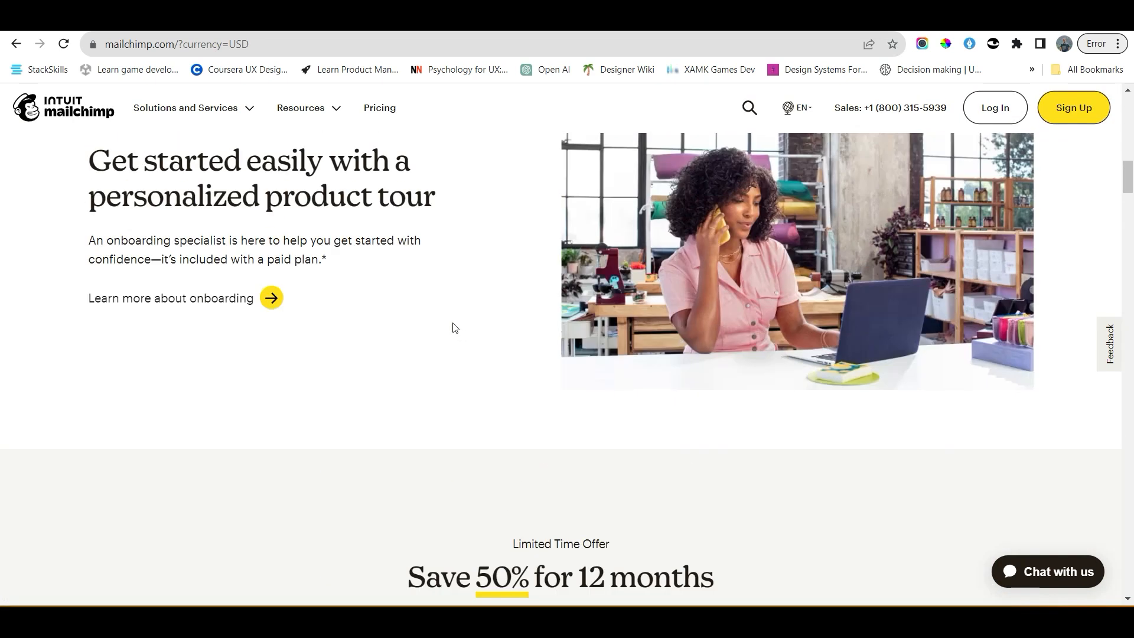
scroll(366, 360, "down", 7)
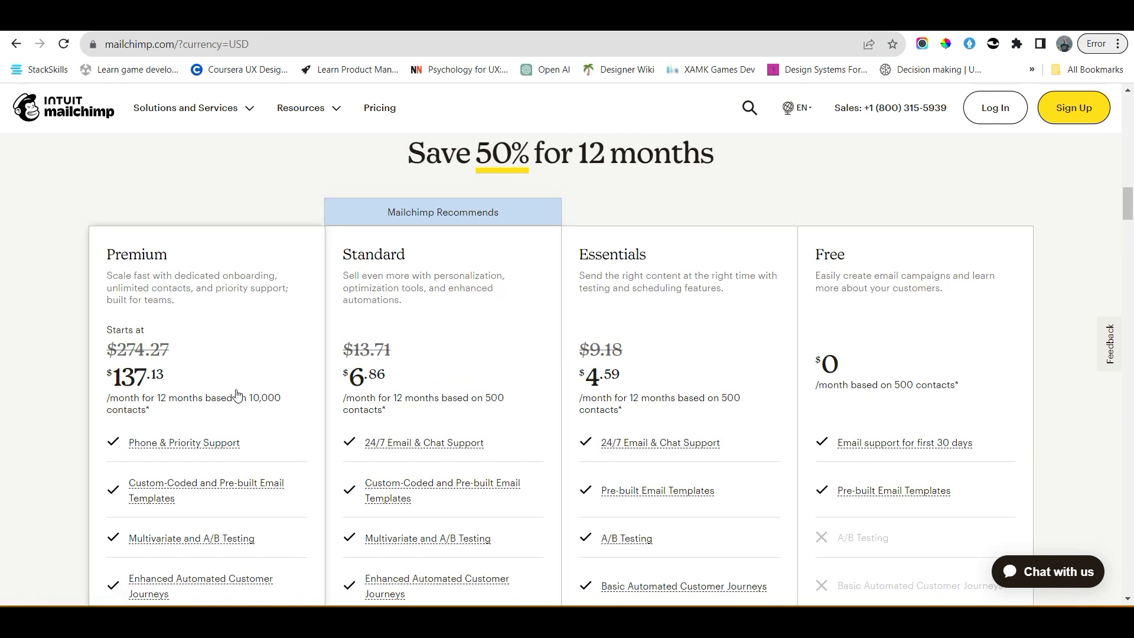
scroll(893, 328, "up", 15)
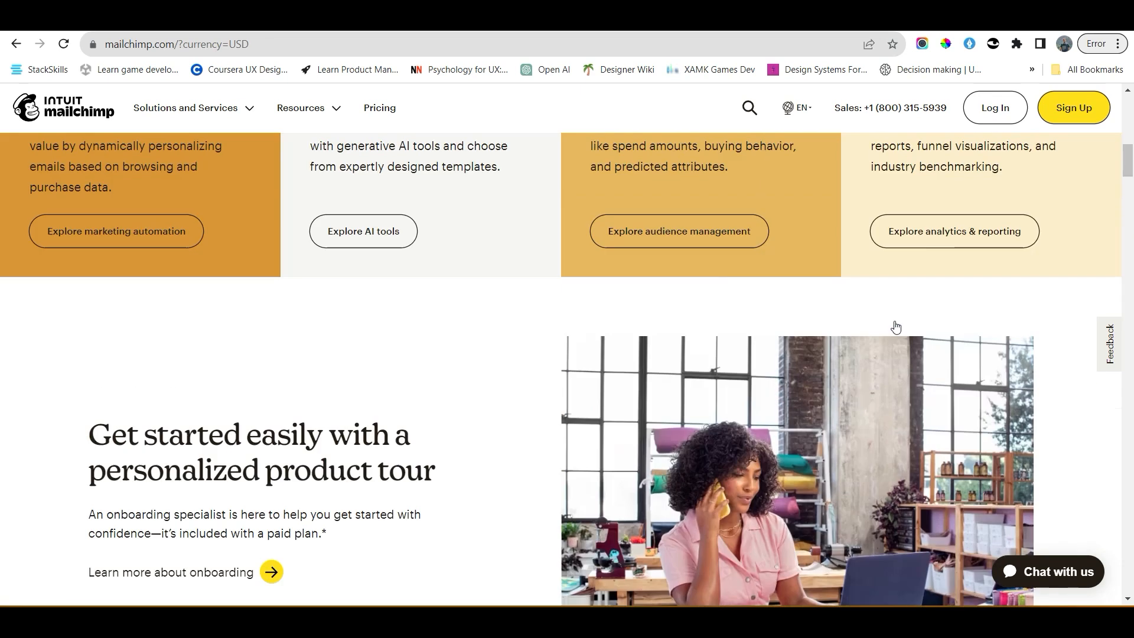
scroll(445, 305, "up", 6)
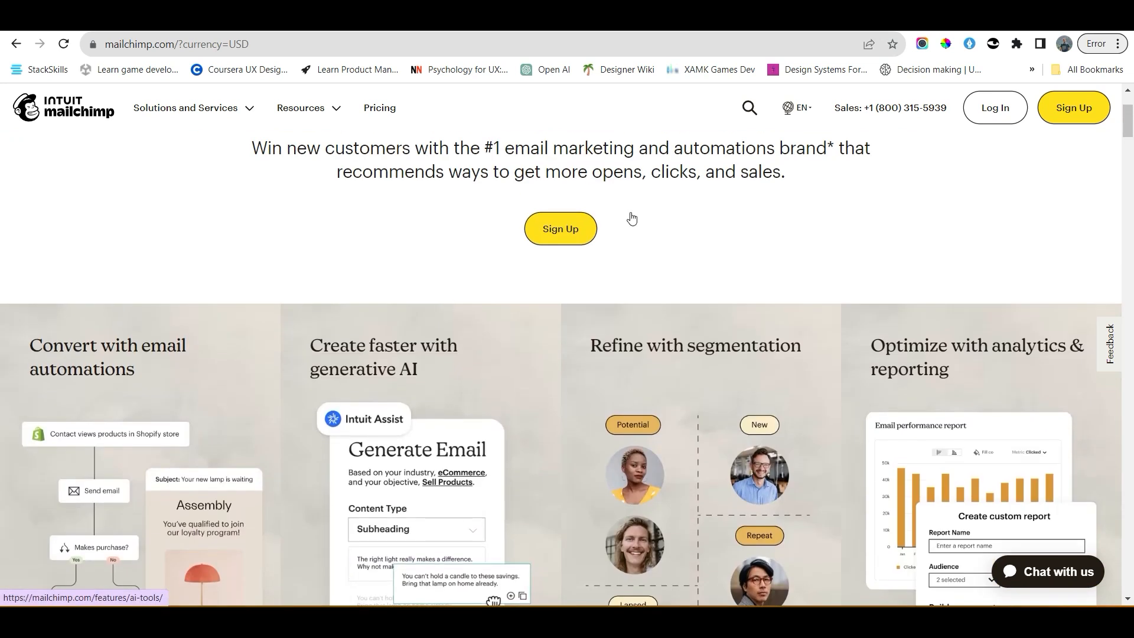
scroll(544, 408, "down", 10)
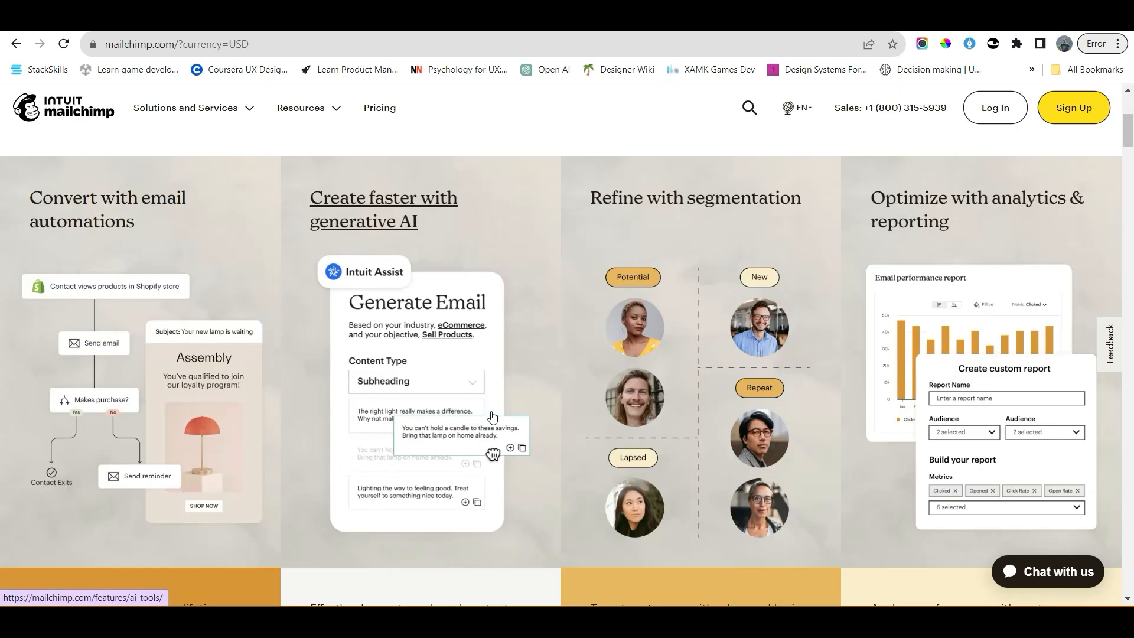
scroll(514, 401, "down", 4)
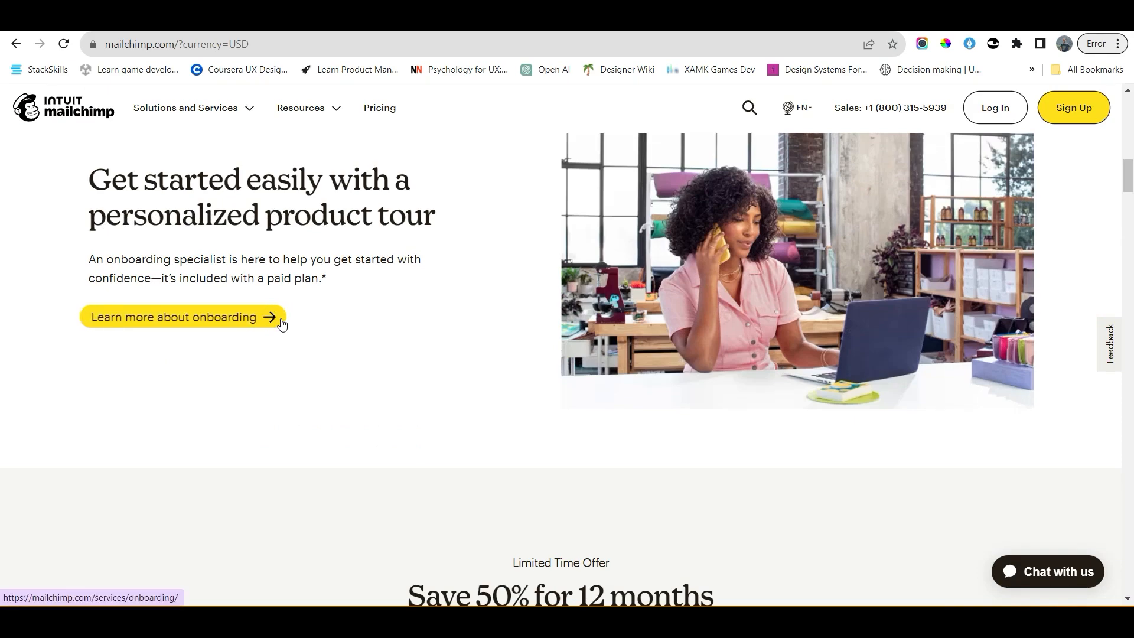
scroll(583, 289, "up", 10)
scroll(601, 286, "up", 5)
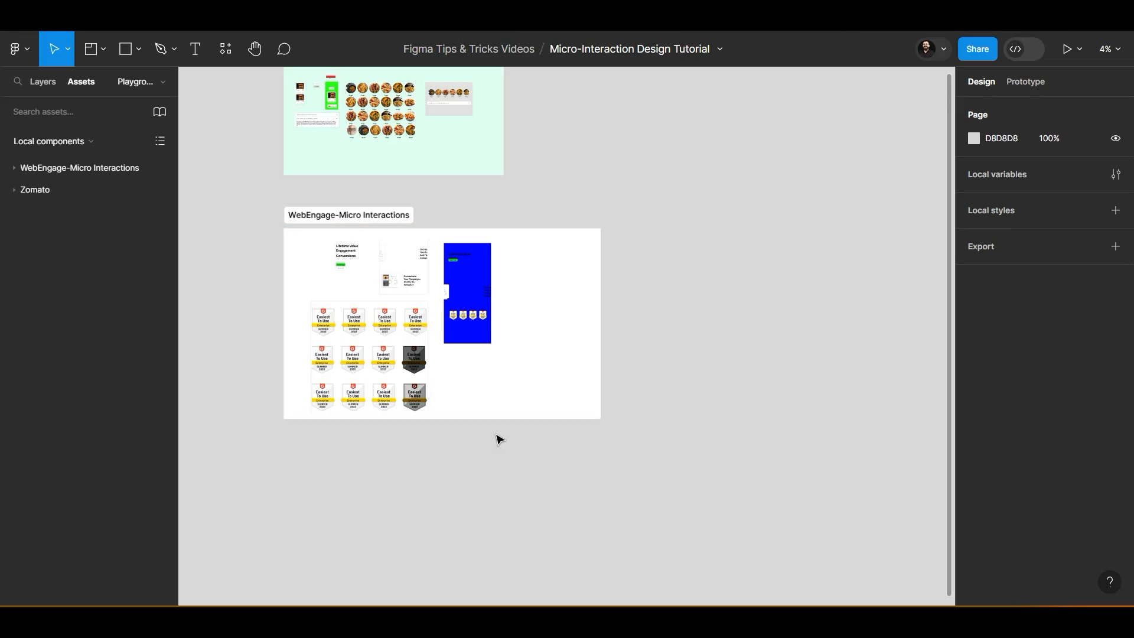
In Figma, draw a frame of about 838 × 378 in the empty canvas area below the WebEngage-Micro Interactions section
scroll(499, 439, "down", 5)
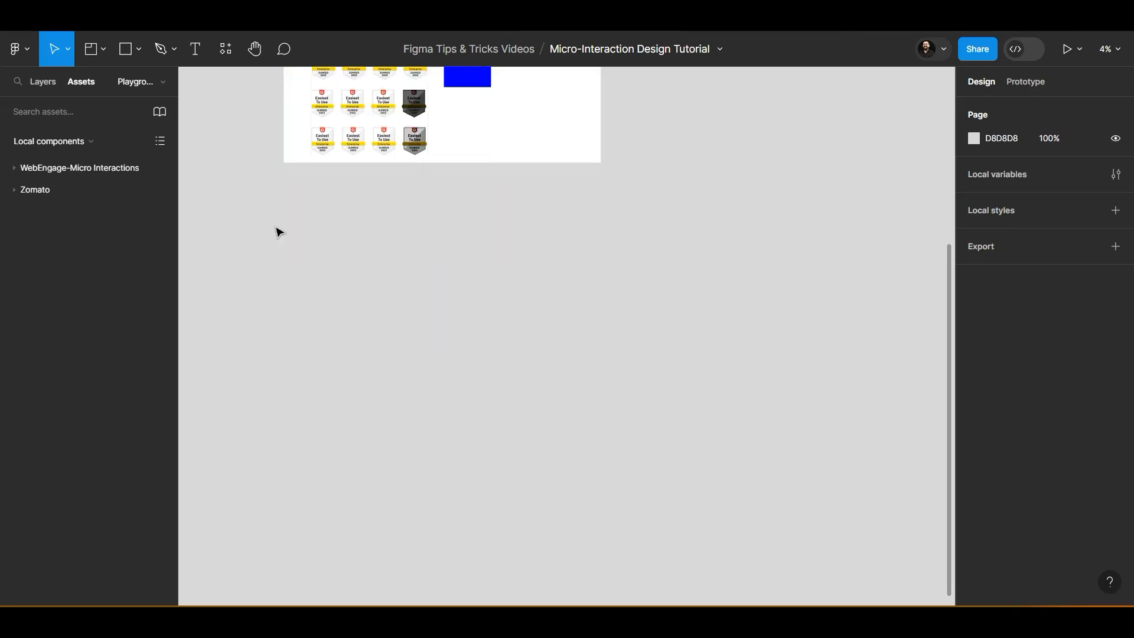
left_click(102, 48)
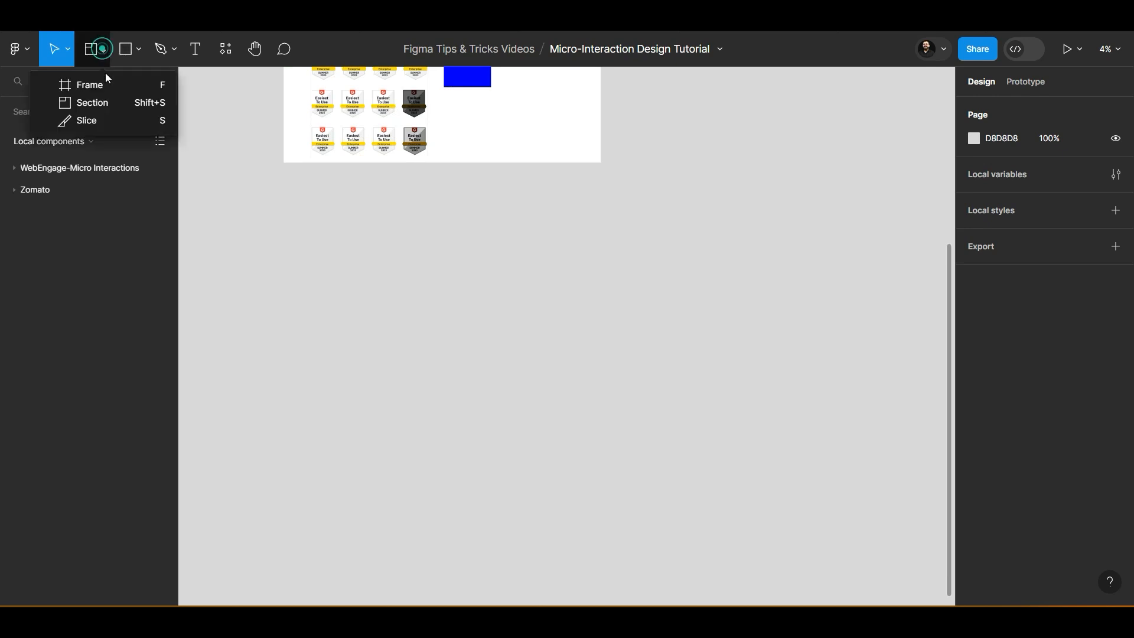
left_click(99, 82)
scroll(288, 205, "up", 5)
left_click_drag(312, 195, 411, 239)
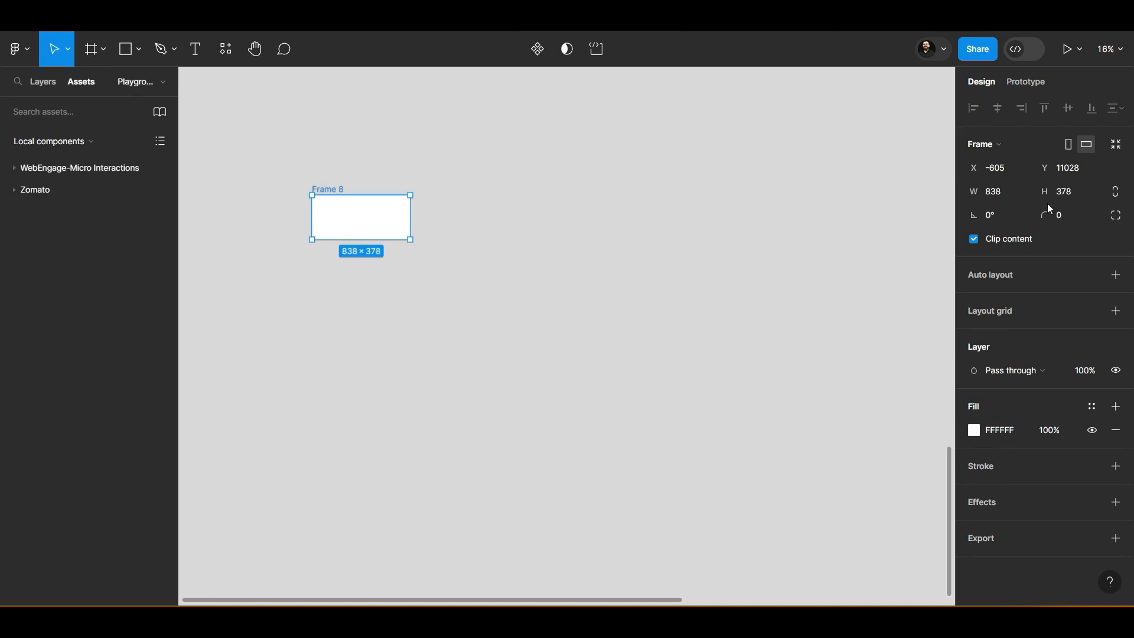
Resize the new frame to a height of 84 and a width of 240
scroll(330, 190, "up", 8)
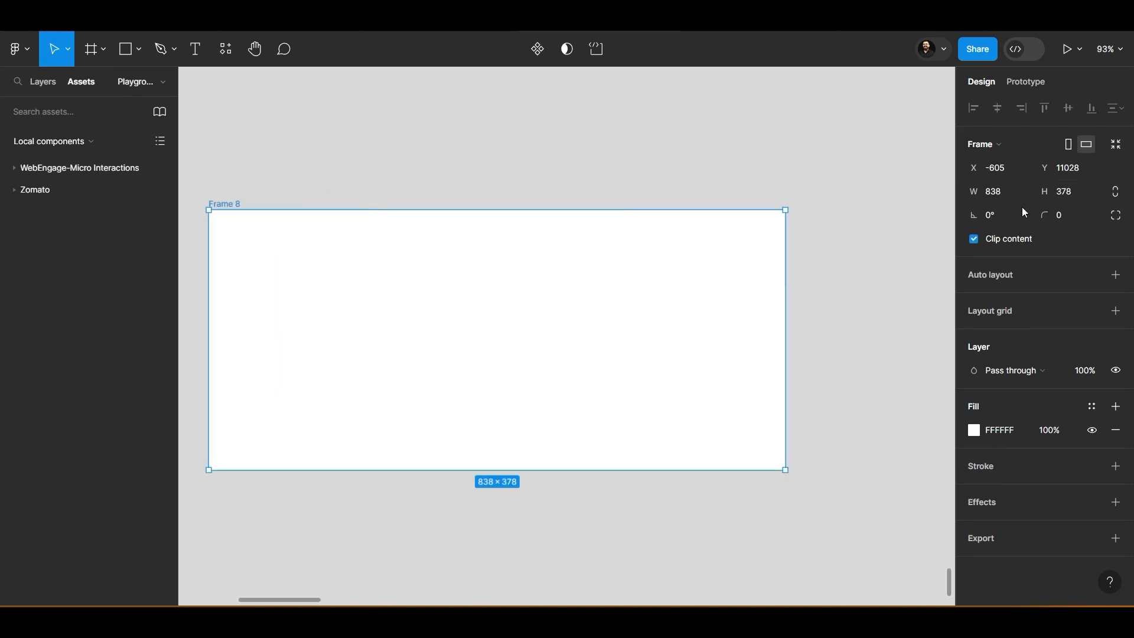
left_click(1081, 190)
type("84")
key("Return")
left_click(1026, 193)
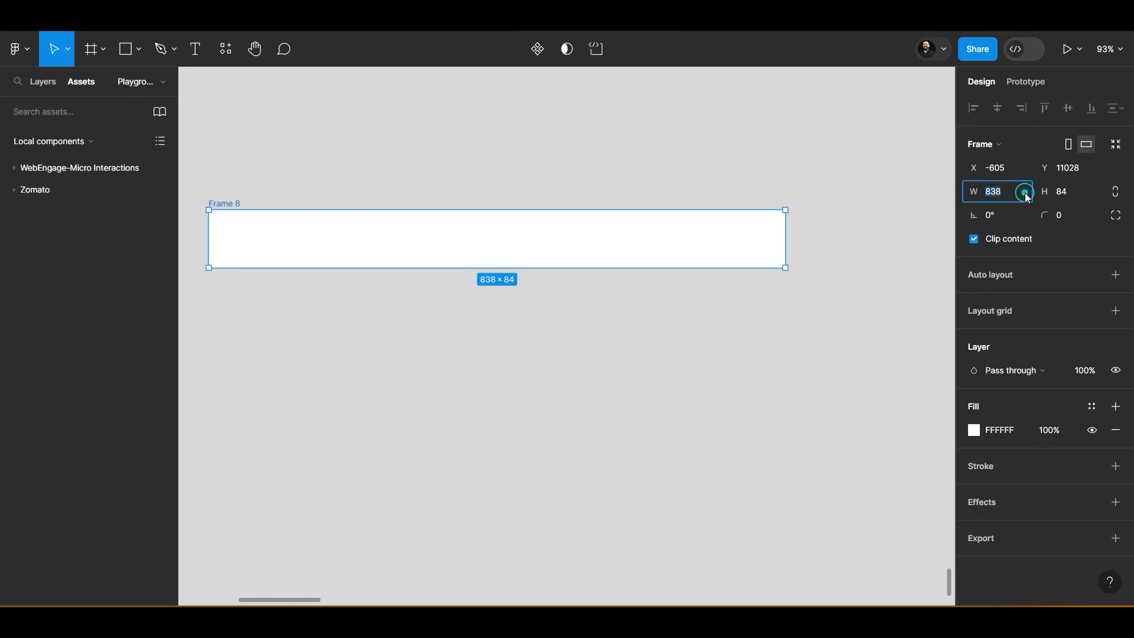
type("240")
key("Return")
Set the frame's corner radius to 16
scroll(263, 178, "up", 4)
left_click_drag(286, 178, 498, 179)
left_click(1089, 216)
type("16")
key("Return")
left_click(673, 241)
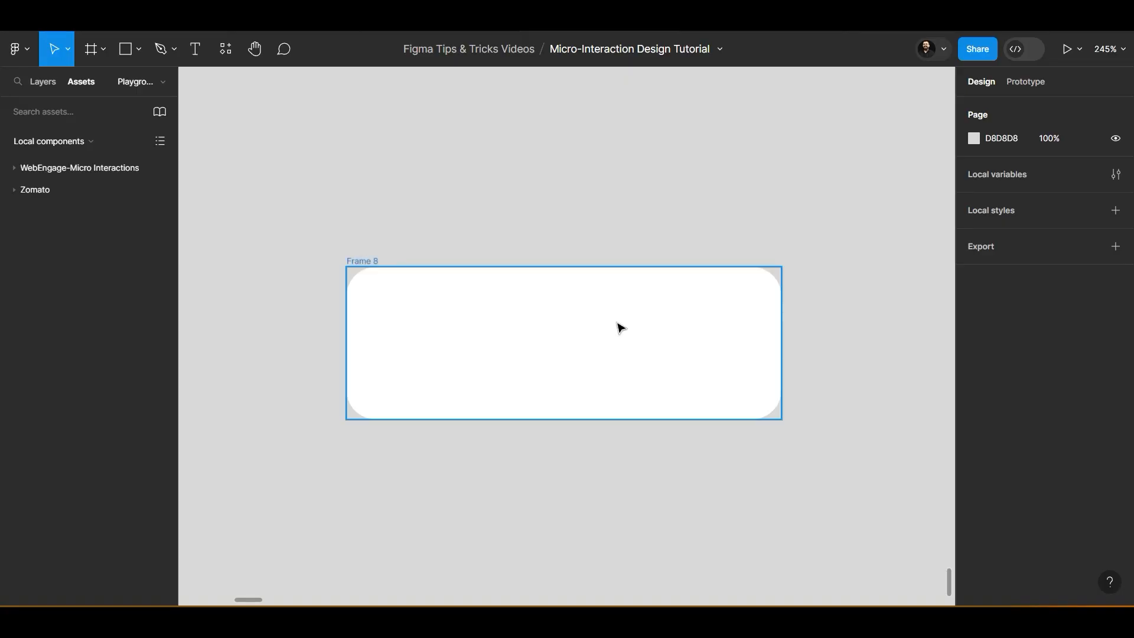
Set the 240 × 84 frame's corner radius to 84 to give it a pill shape
left_click(585, 349)
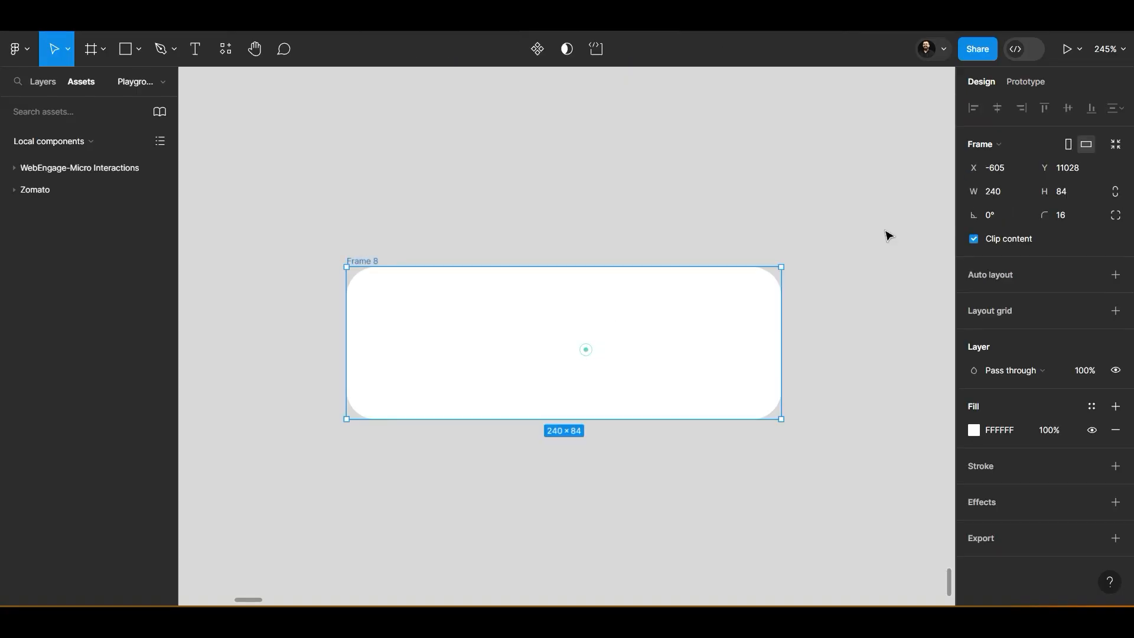
left_click(1078, 217)
type("42")
key("Return")
left_click(674, 226)
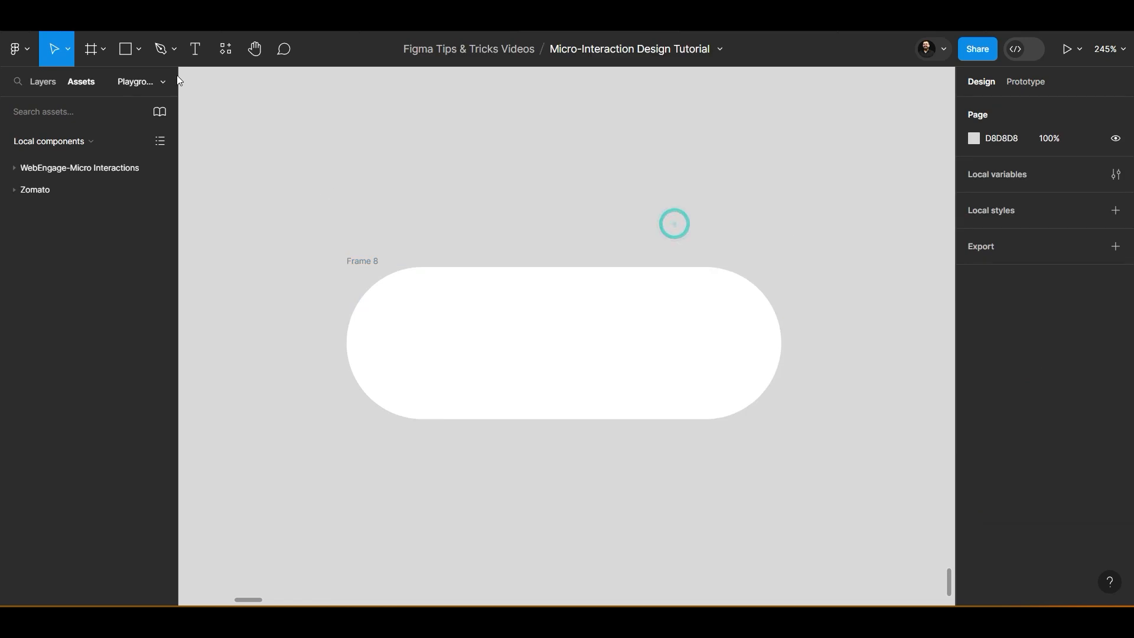
Change the pill-shaped frame's fill to the bright green 7FFF00
left_click(629, 367)
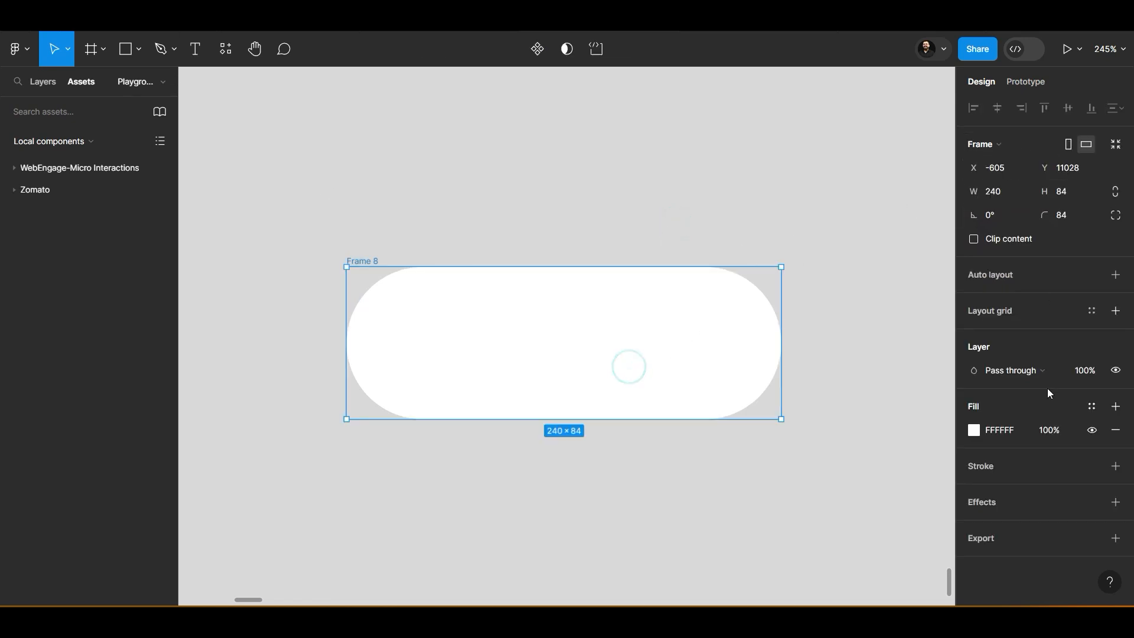
left_click(974, 431)
left_click(854, 418)
left_click_drag(956, 260, 969, 230)
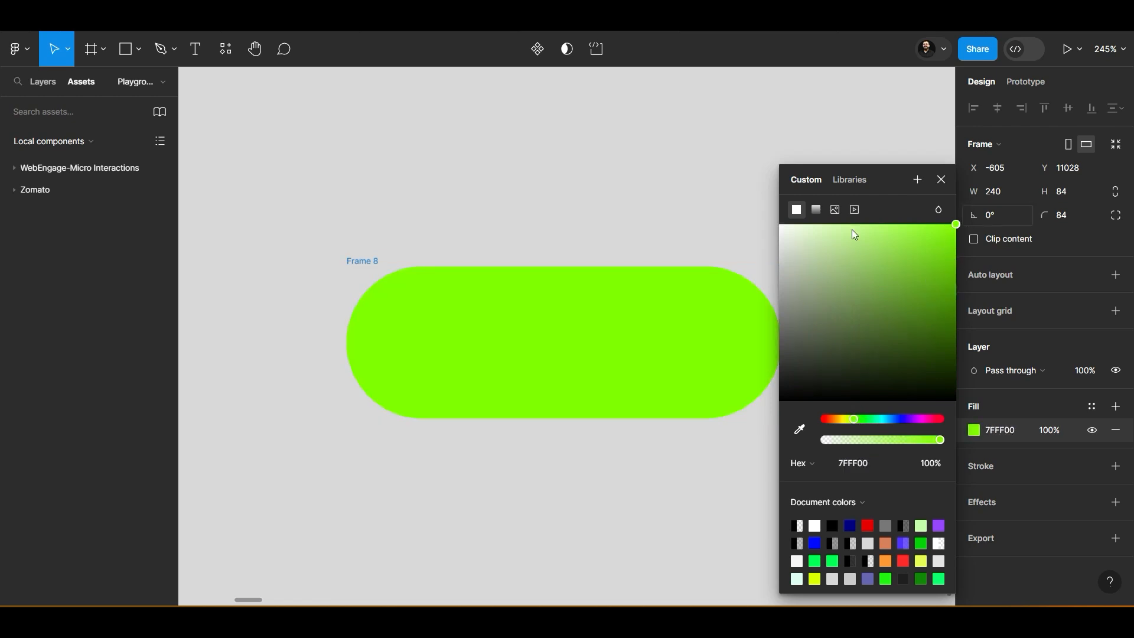
Add a "Sign Up" text layer inside the green pill-shaped frame
left_click(380, 164)
left_click(198, 50)
left_click(437, 340)
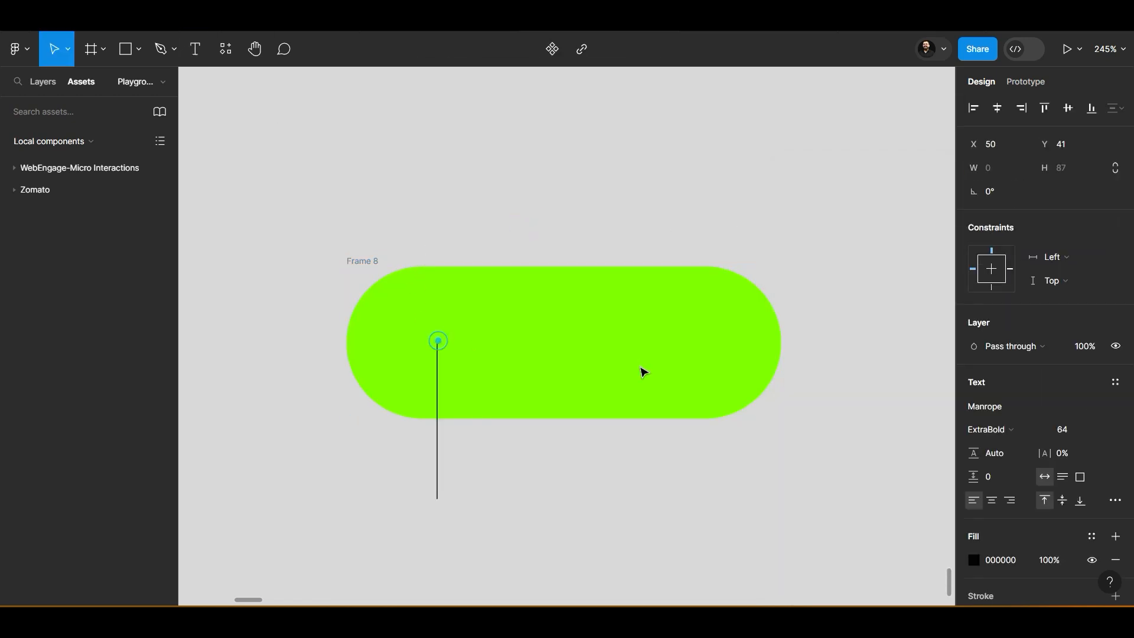
type("Sign Up")
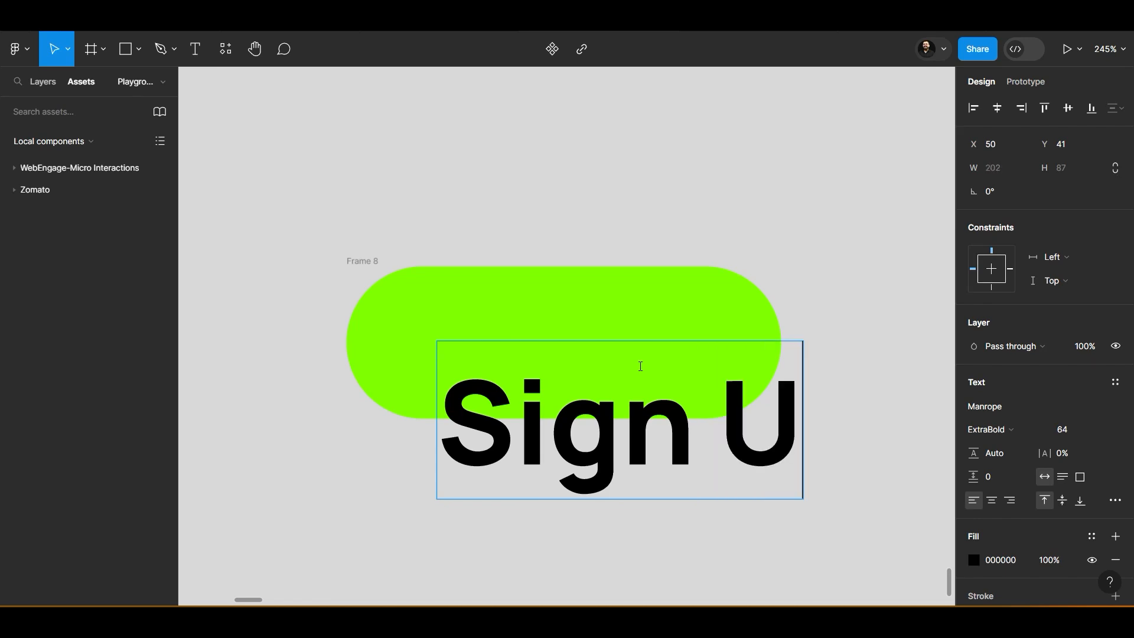
left_click(738, 246)
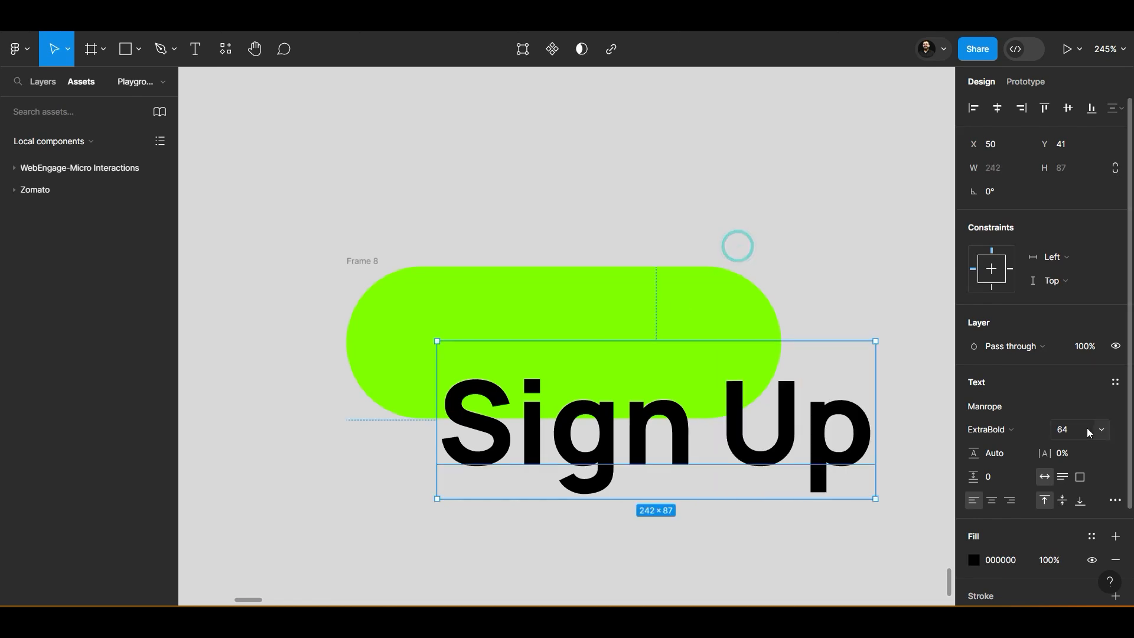
Set the Sign Up text's font size to 32 and centre it in the pill-shaped frame
left_click(1101, 428)
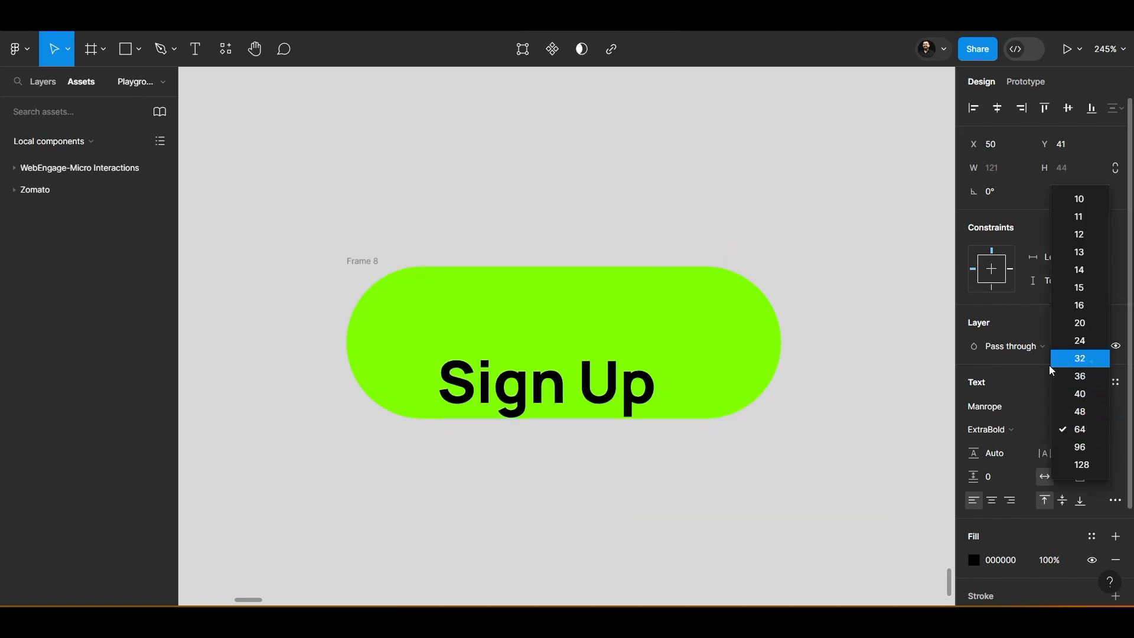
left_click(1092, 362)
left_click_drag(582, 388, 619, 344)
left_click_drag(602, 356, 603, 349)
left_click(597, 452)
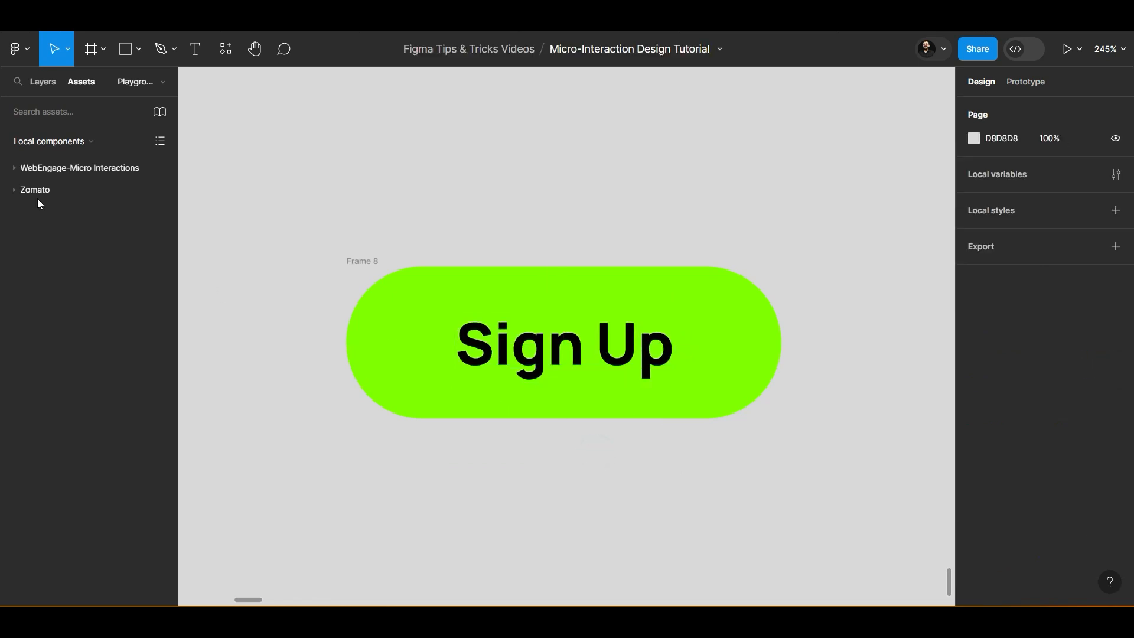
Switch to the browser to examine the hover effect of Mailchimp's Sign Up button, and return to Figma
key("alt+Tab")
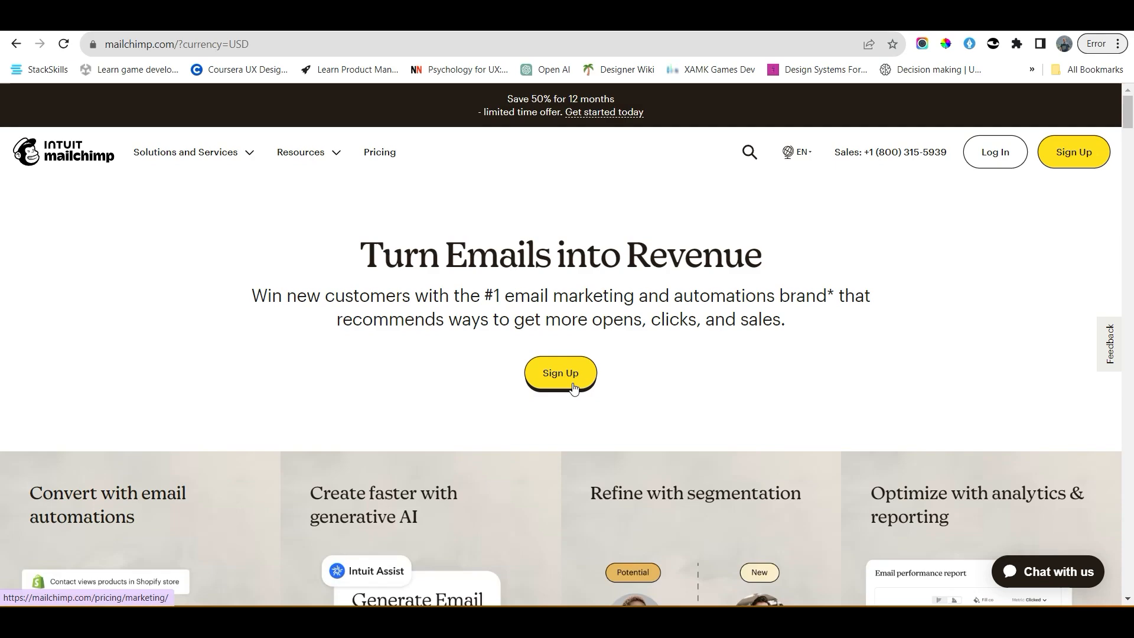
key("alt+Tab")
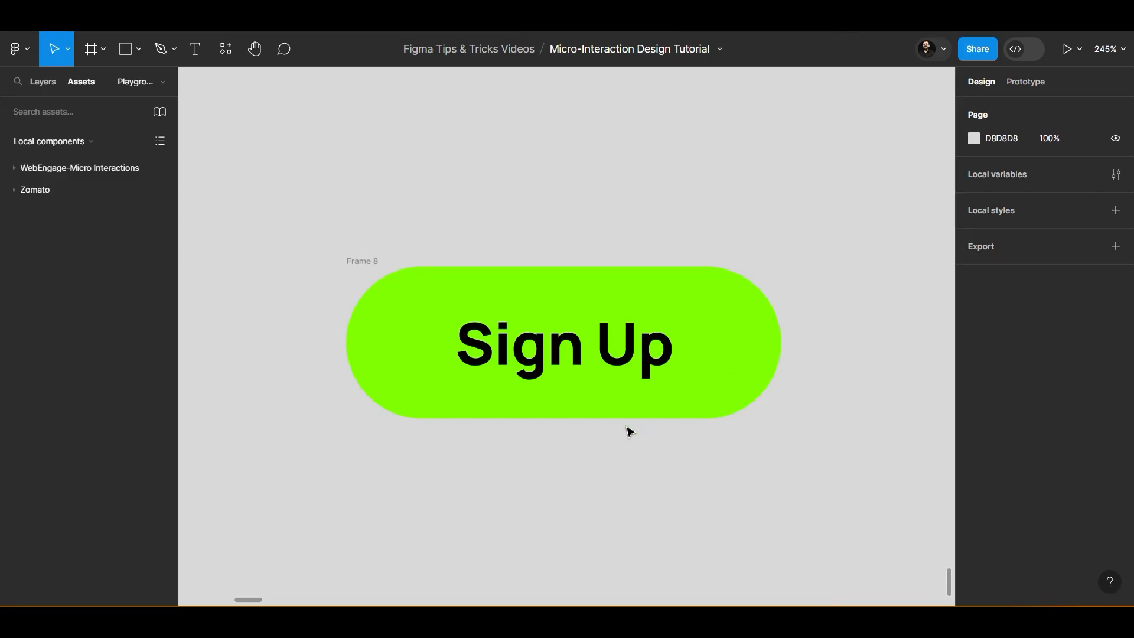
left_click(105, 51)
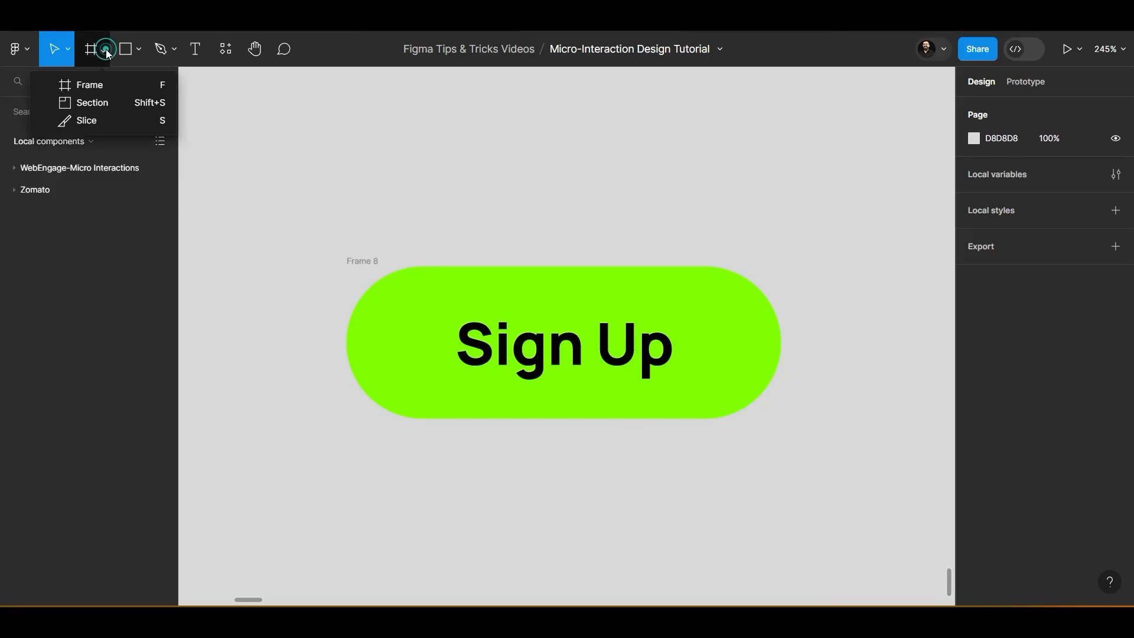
left_click(484, 159)
Wrap the pill-shaped button frame in a new outer frame of the same size
left_click(359, 260)
left_click(46, 87)
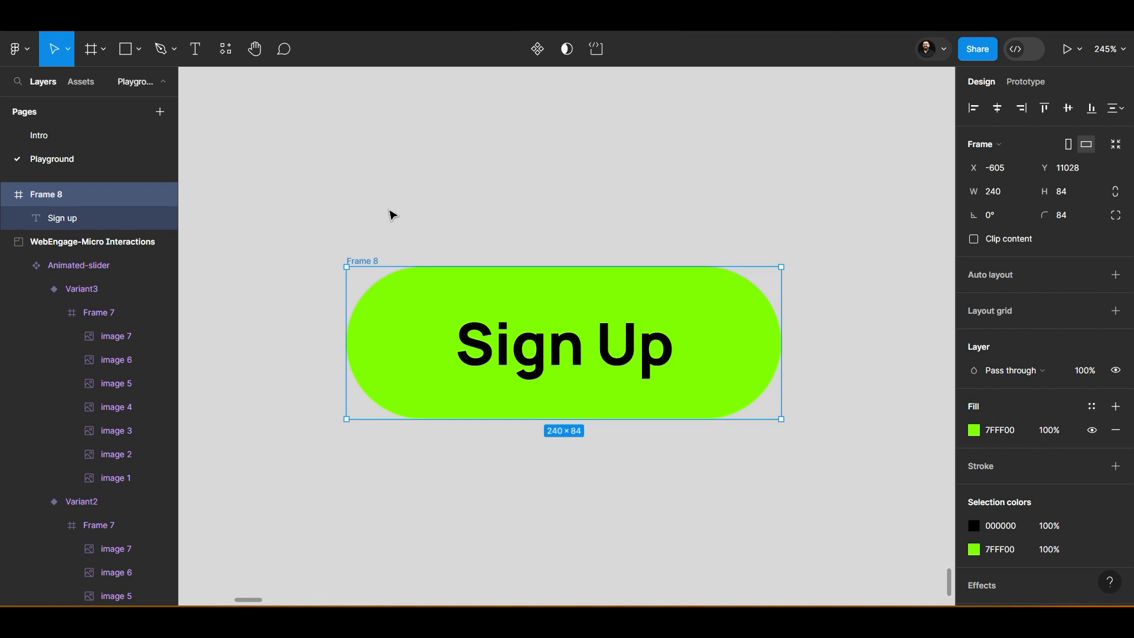
key("ctrl+alt+g")
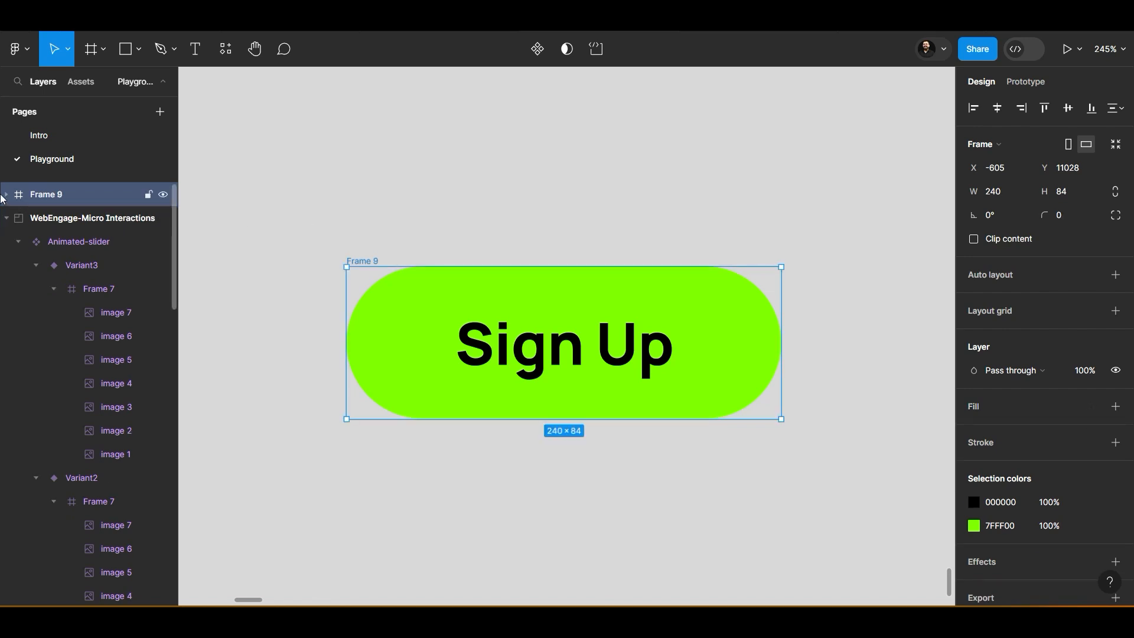
Rename the nested green frame as Inner-btn and its outer frame as Btn
left_click(6, 195)
left_click(73, 219)
double_click(73, 218)
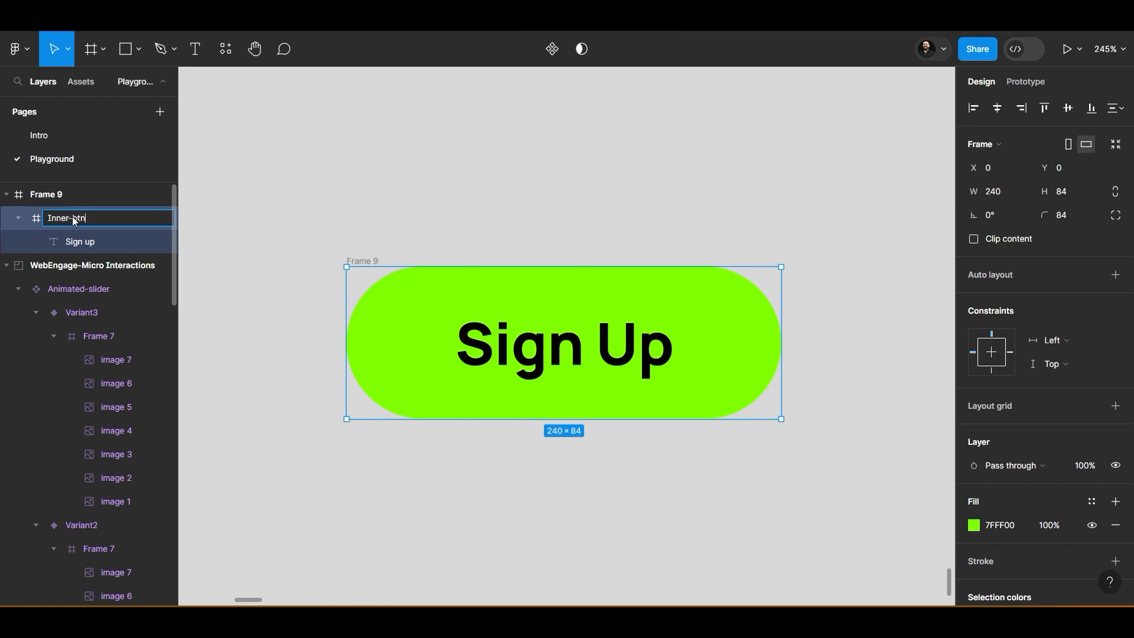
double_click(39, 195)
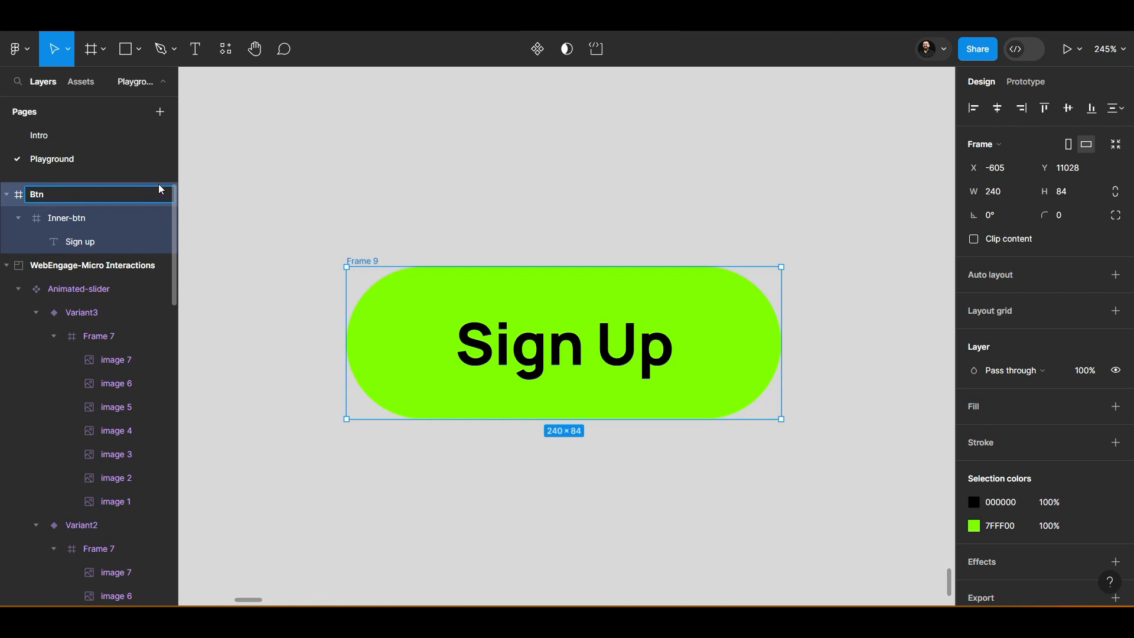
left_click(262, 163)
left_click(353, 261)
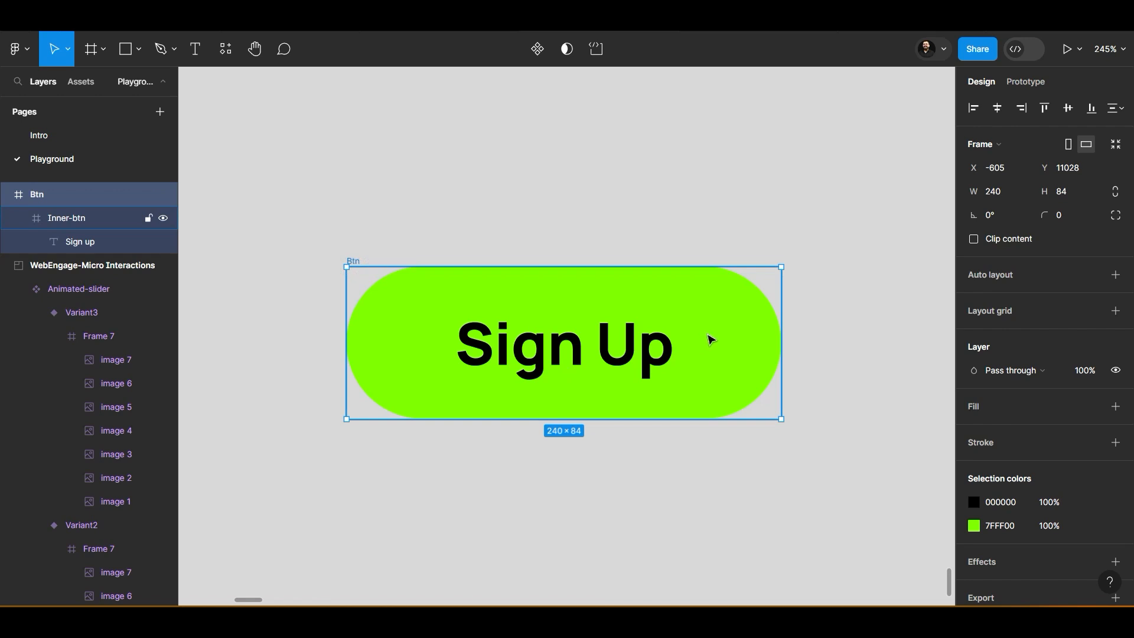
left_click(537, 49)
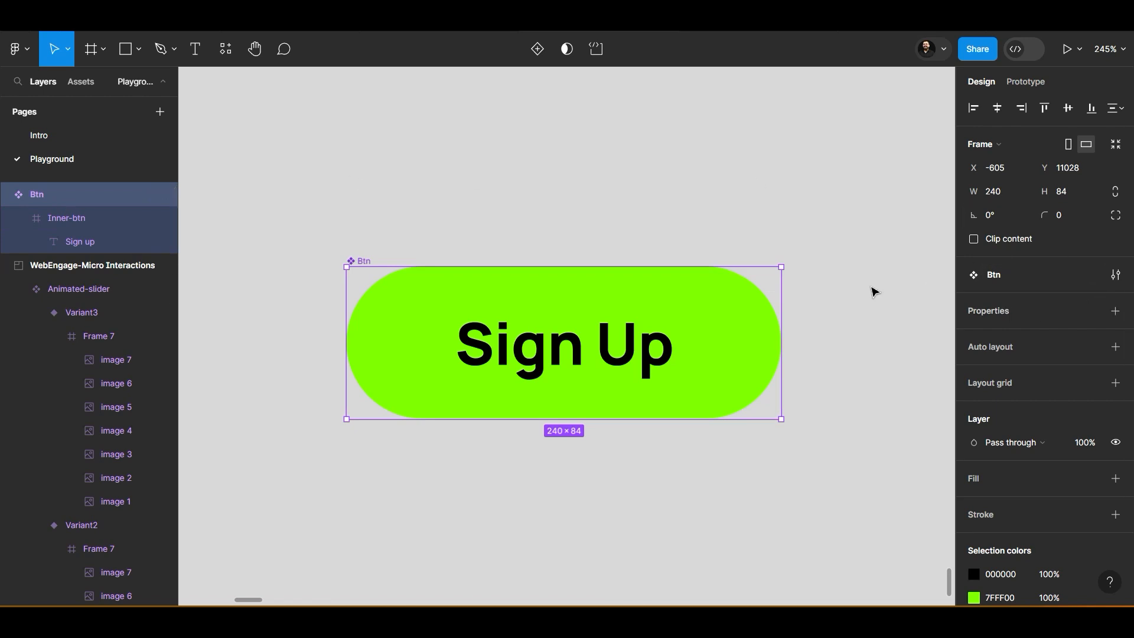
key("ctrl+z")
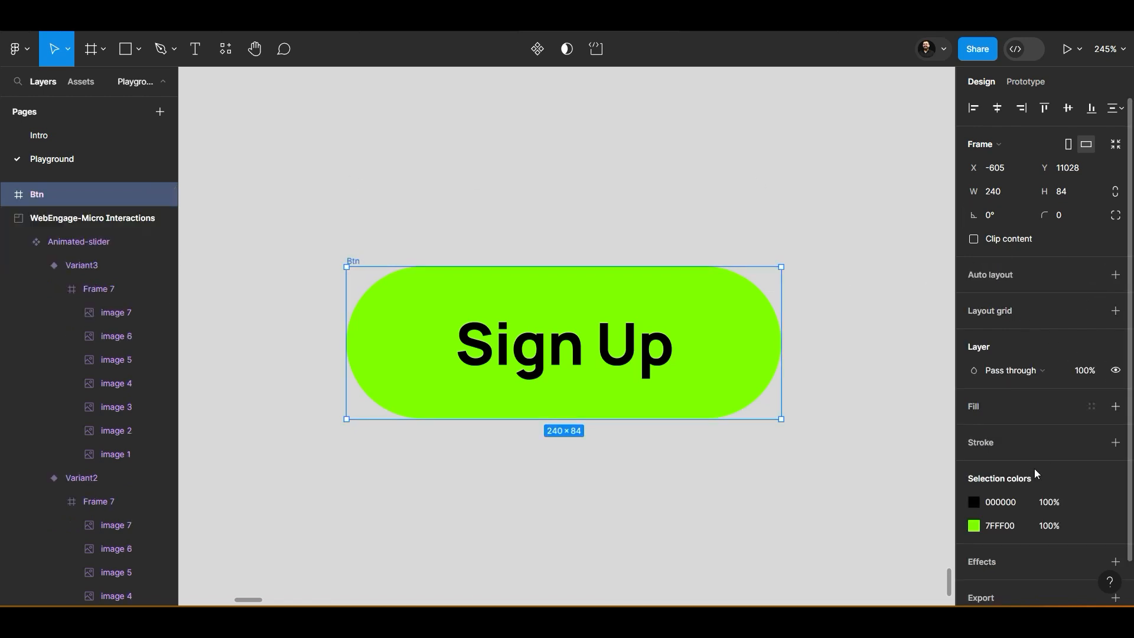
Add a fill to the outer Btn frame and set it to black, 000000
left_click(1116, 407)
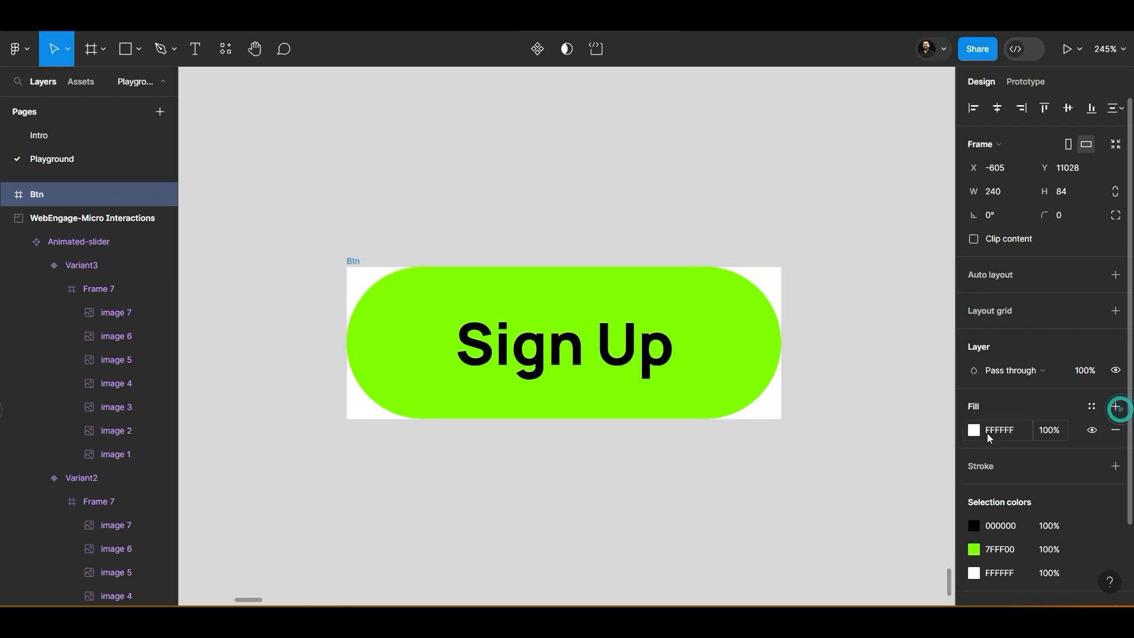
left_click(974, 431)
left_click_drag(914, 332, 711, 473)
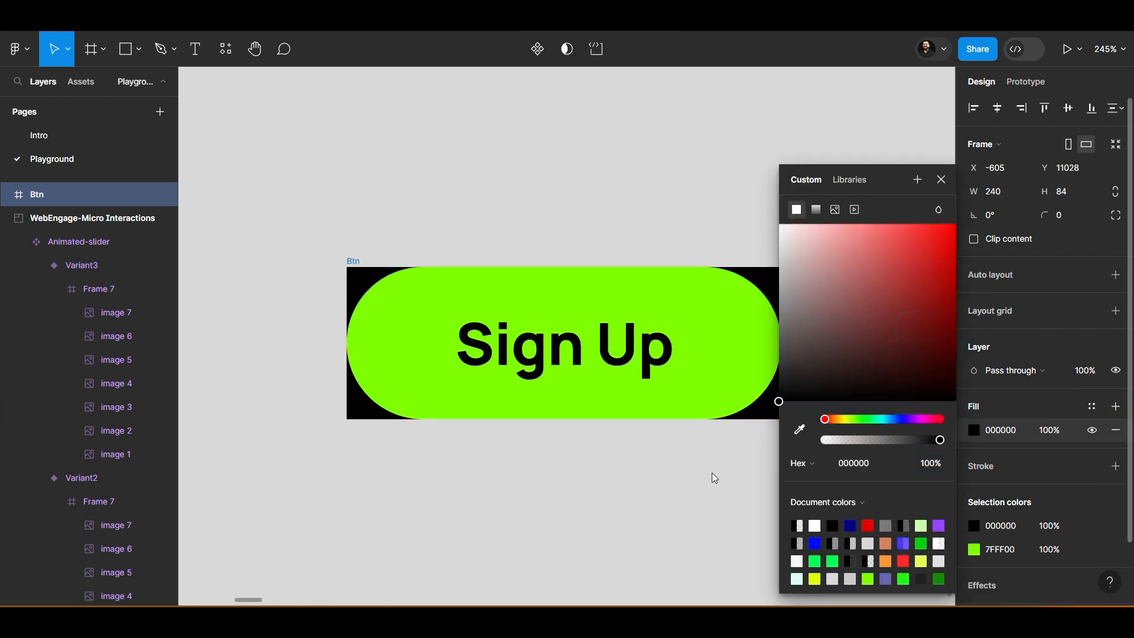
left_click(677, 478)
scroll(677, 478, "right", 3)
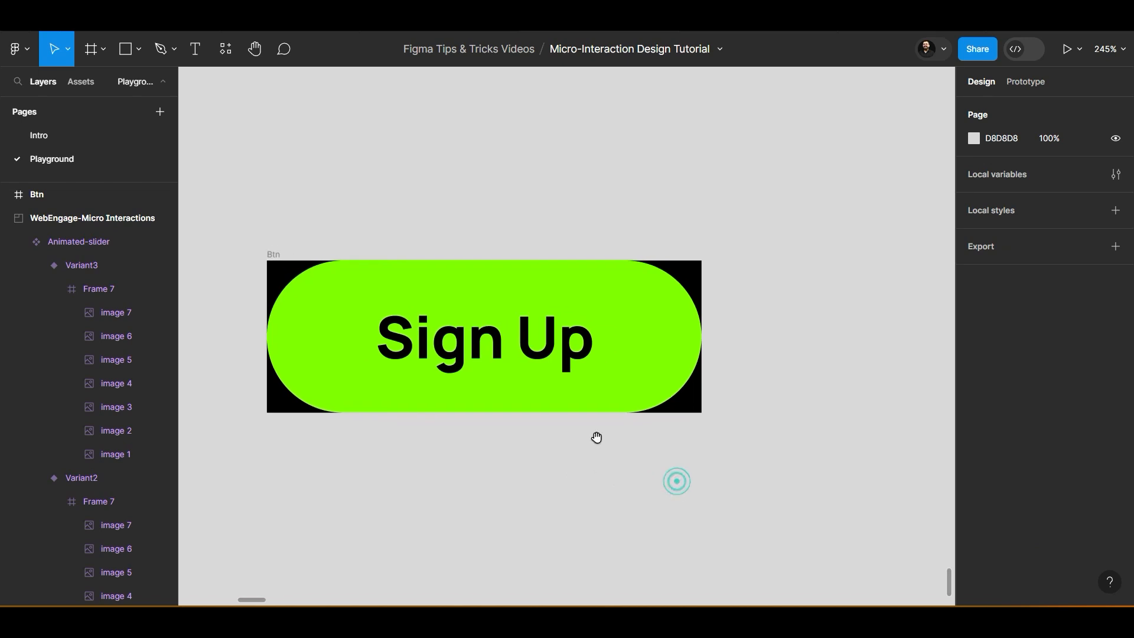
Set the outer Btn frame's corner radius to 84
left_click(275, 250)
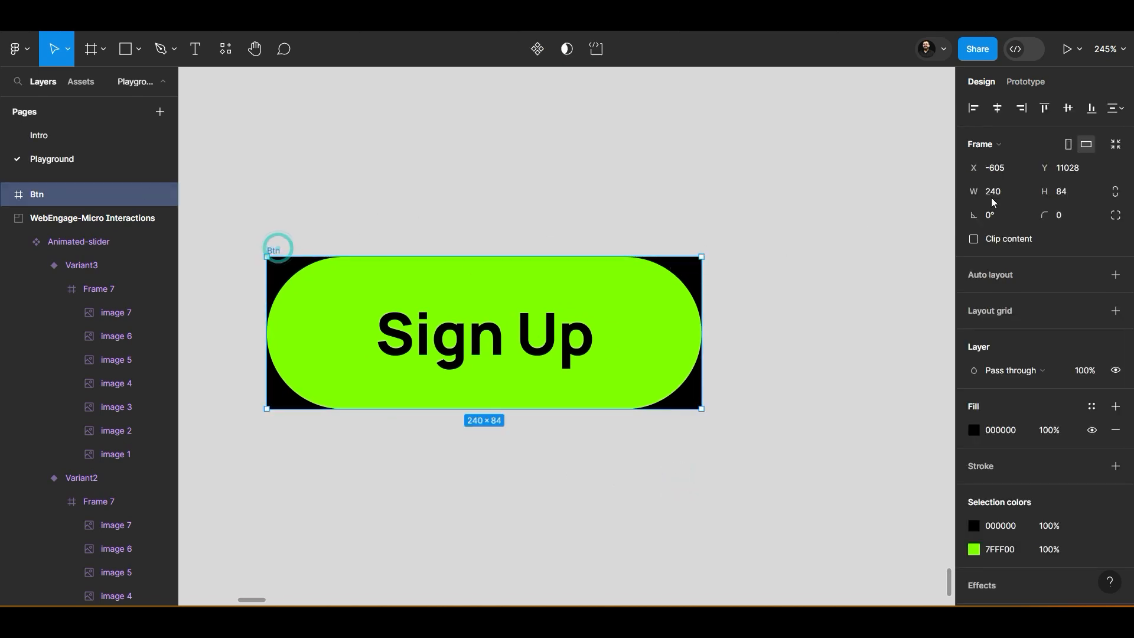
left_click(1075, 215)
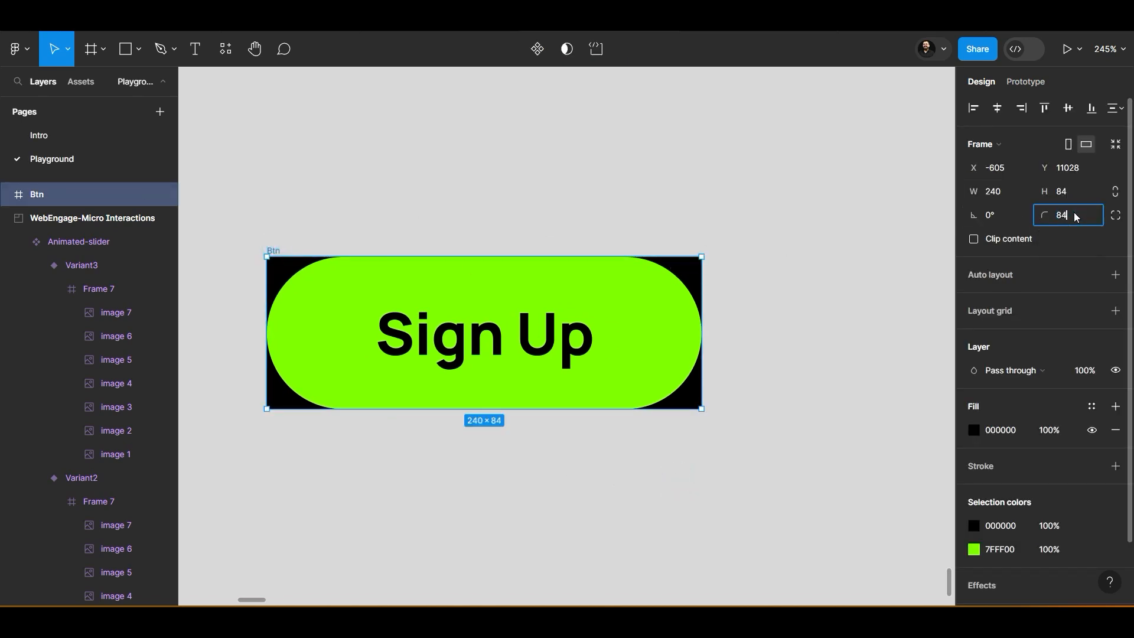
key("Return")
left_click(601, 124)
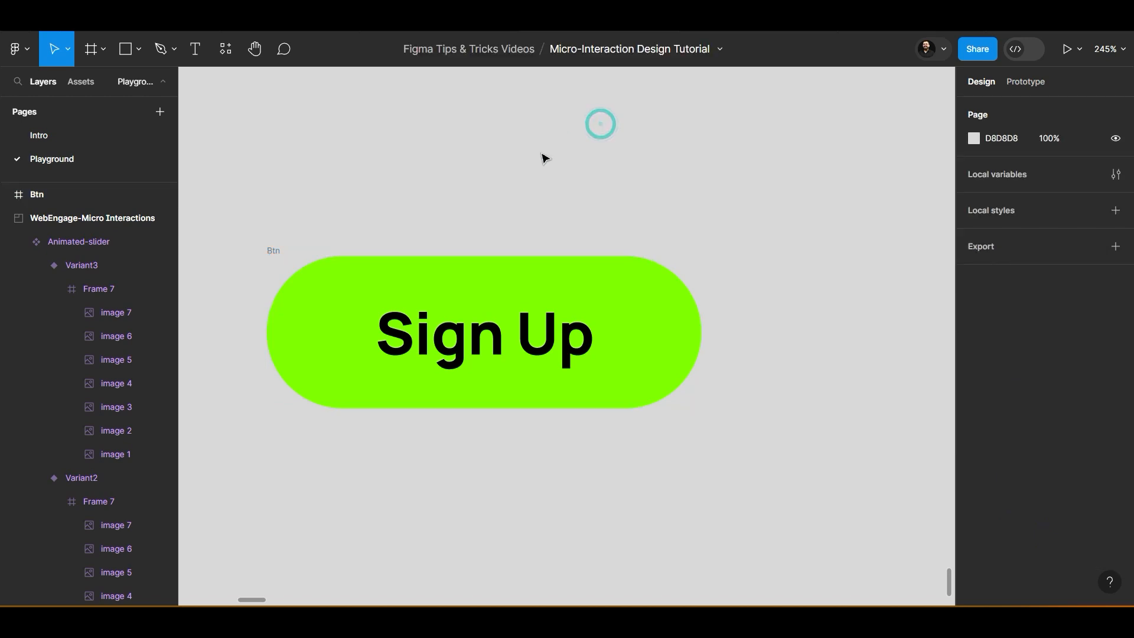
Turn the Btn frame into a component and add a second variant to it
left_click(271, 246)
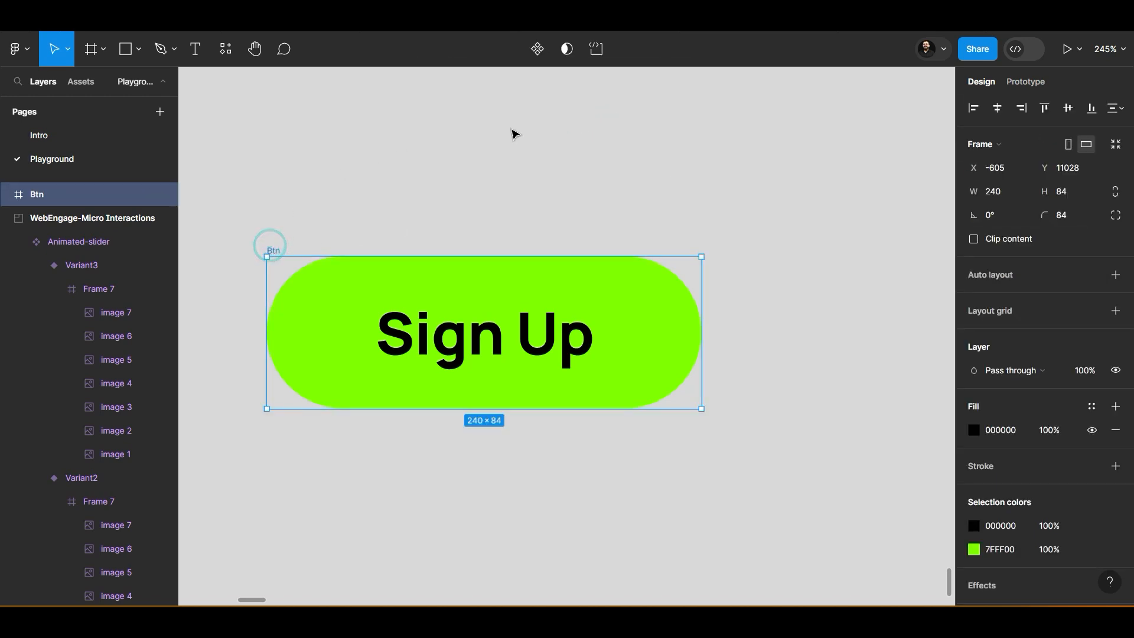
left_click(537, 49)
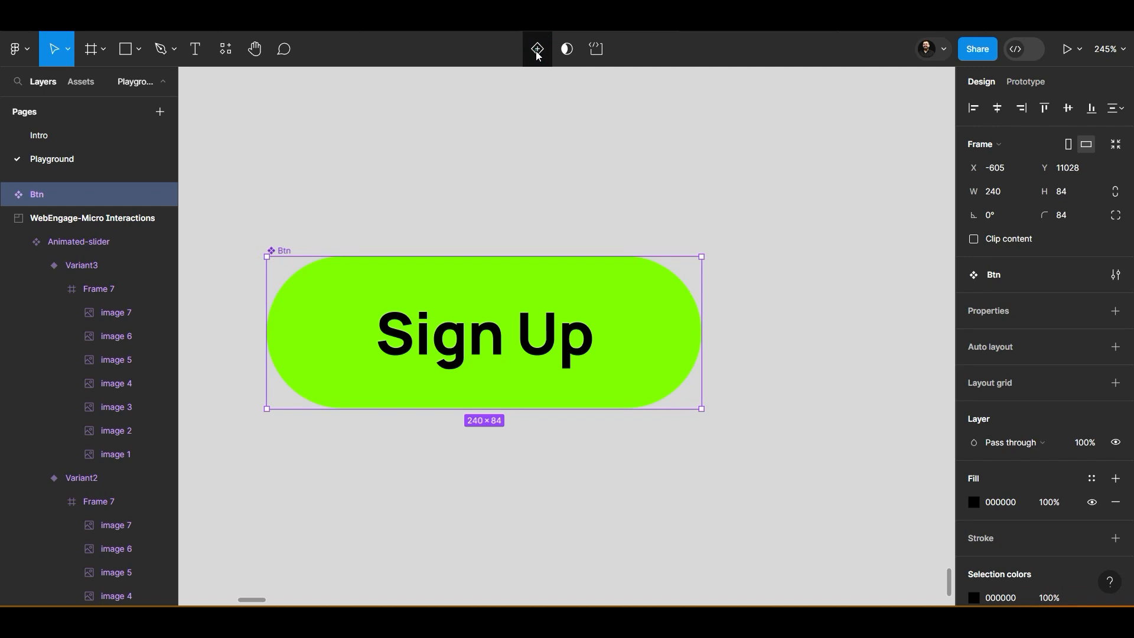
left_click(537, 49)
scroll(499, 467, "down", 2)
Nudge Inner-btn in the second variant upward to a Y position of -8, exposing the black frame beneath
left_click(520, 463)
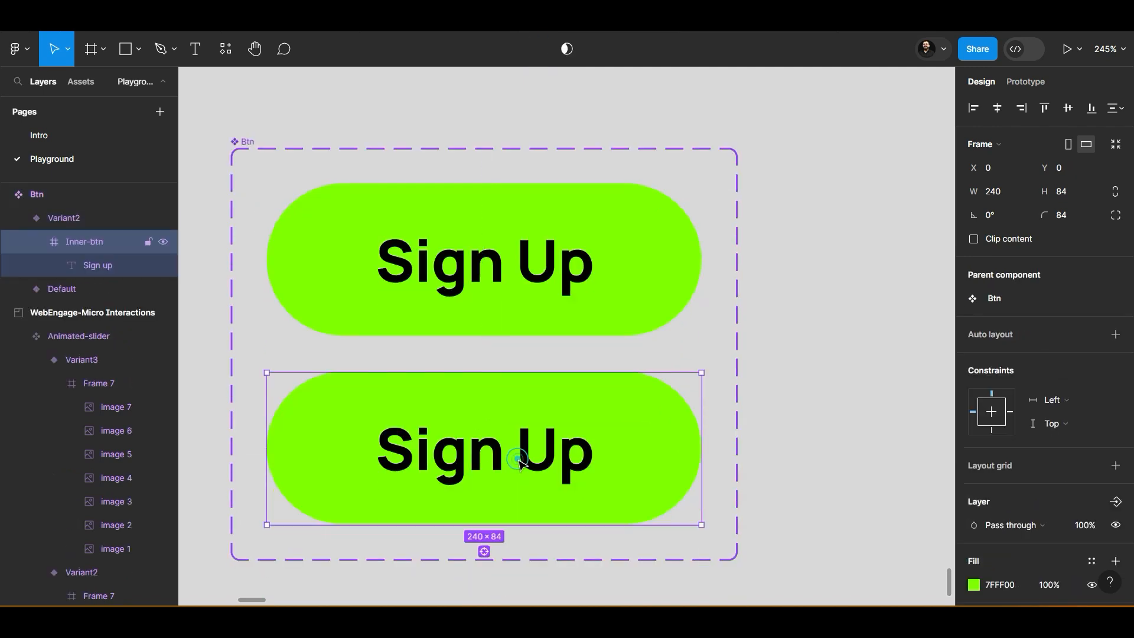
key("Up")
key("Up")
key("Up")
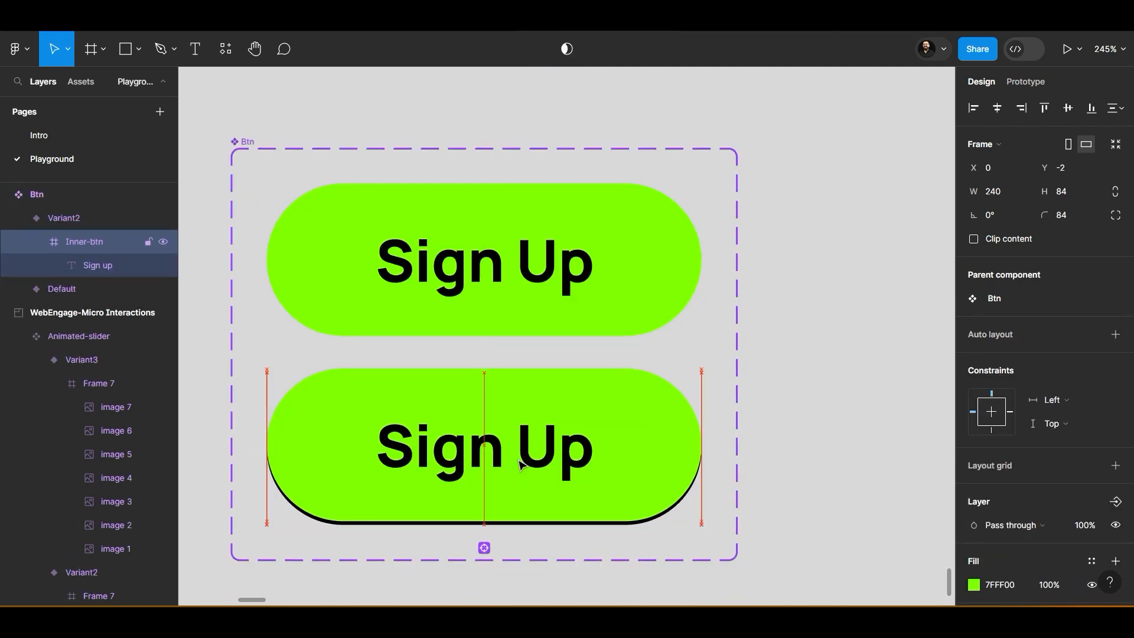
key("Up")
key("Up")
key("Up")
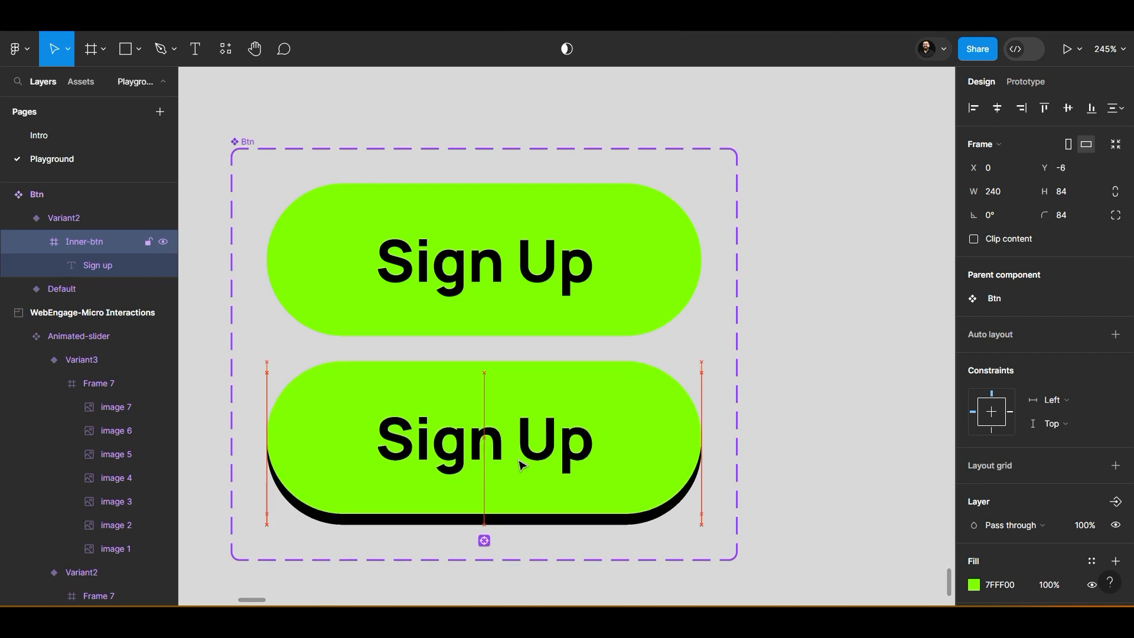
key("Up")
key("Up")
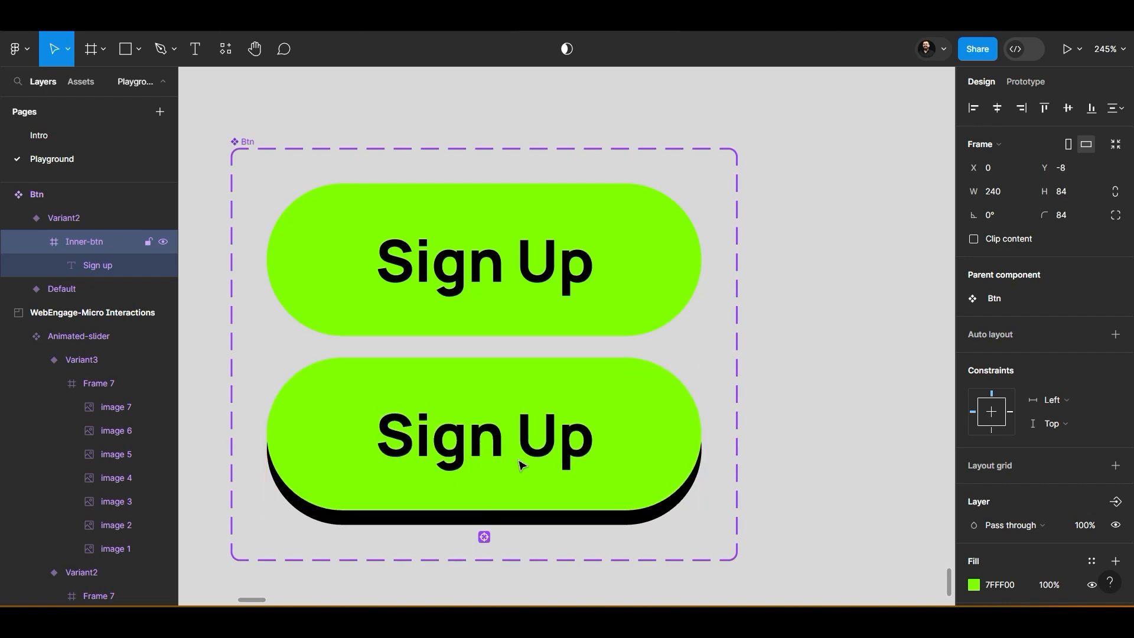
Try the Clip content option on Variant2 of the button
left_click(750, 407)
left_click(569, 392)
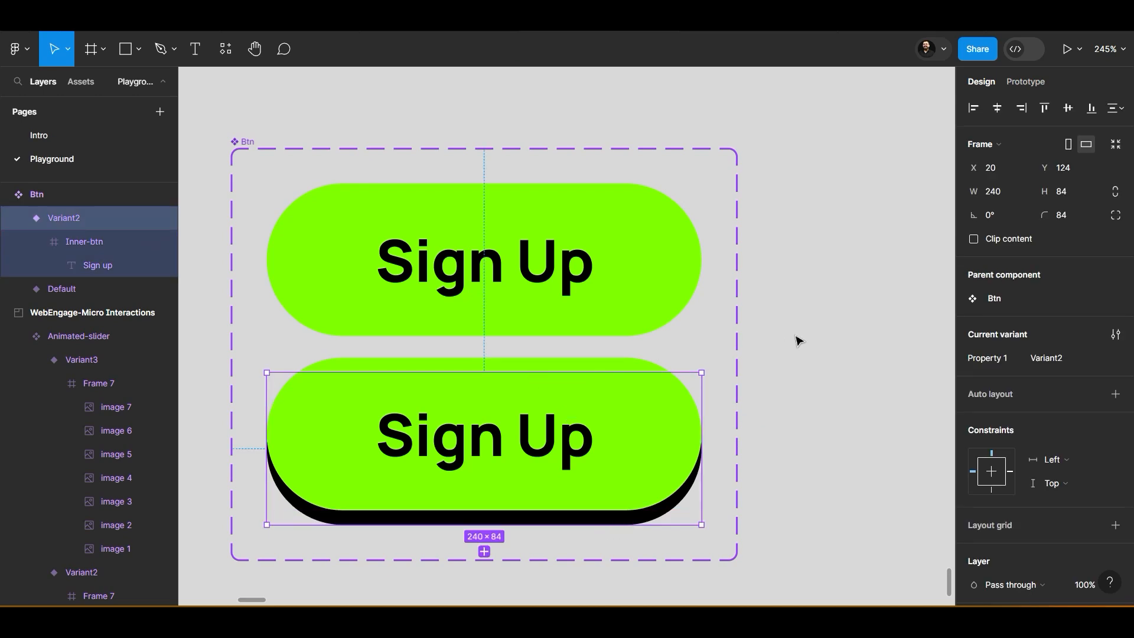
left_click(973, 239)
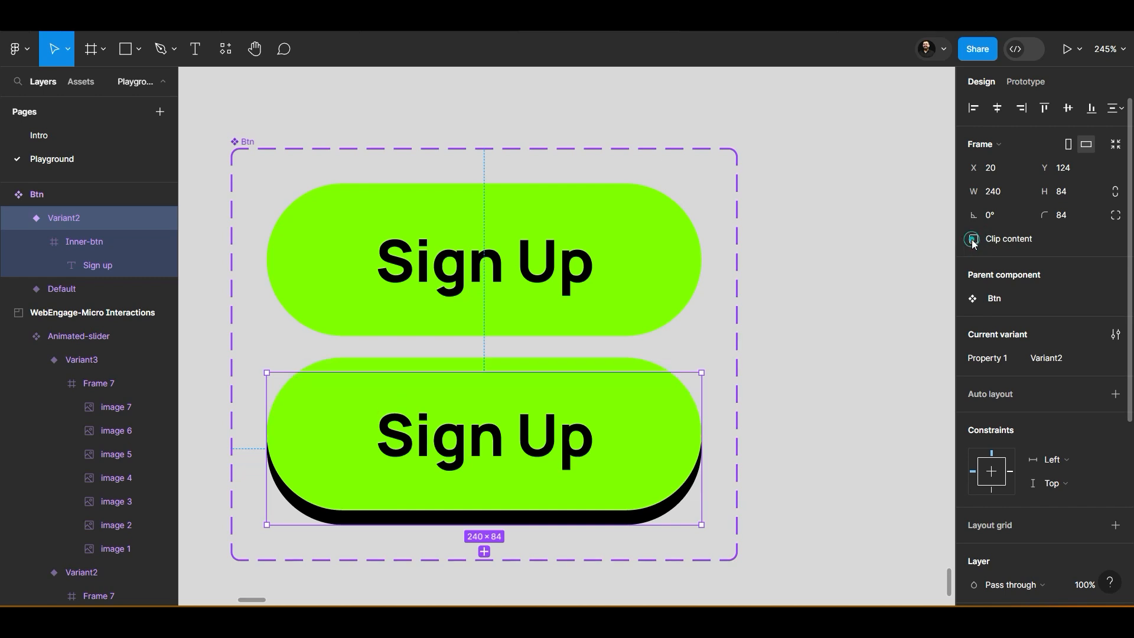
left_click(862, 380)
Add a prototype interaction with the While hovering trigger to the Default button variant
left_click(591, 320)
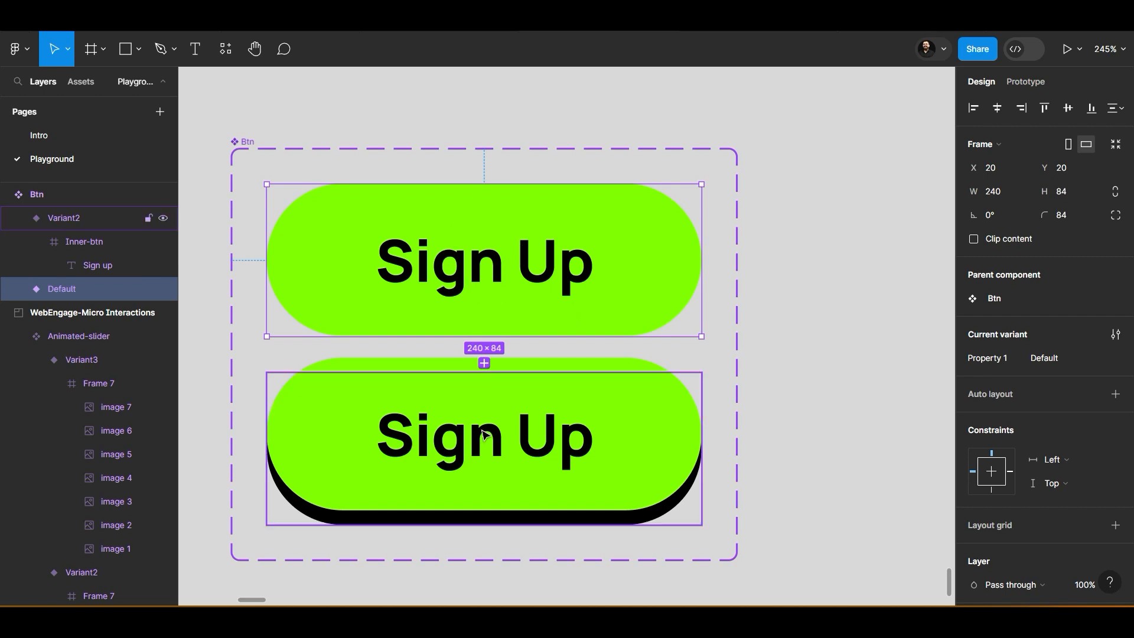
left_click(1029, 83)
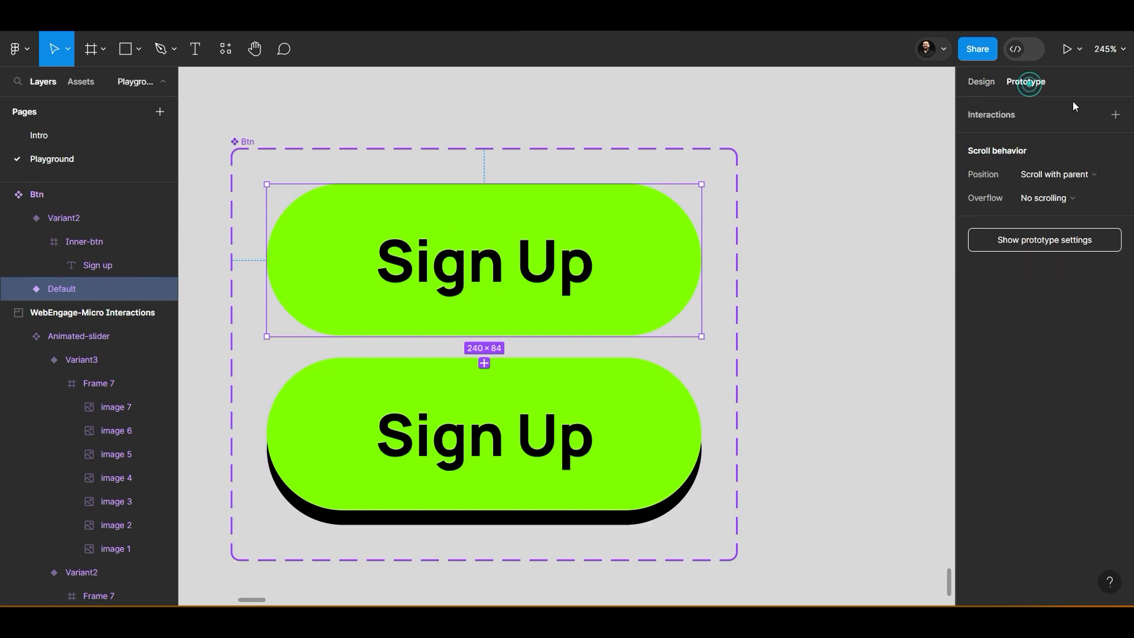
left_click(1122, 118)
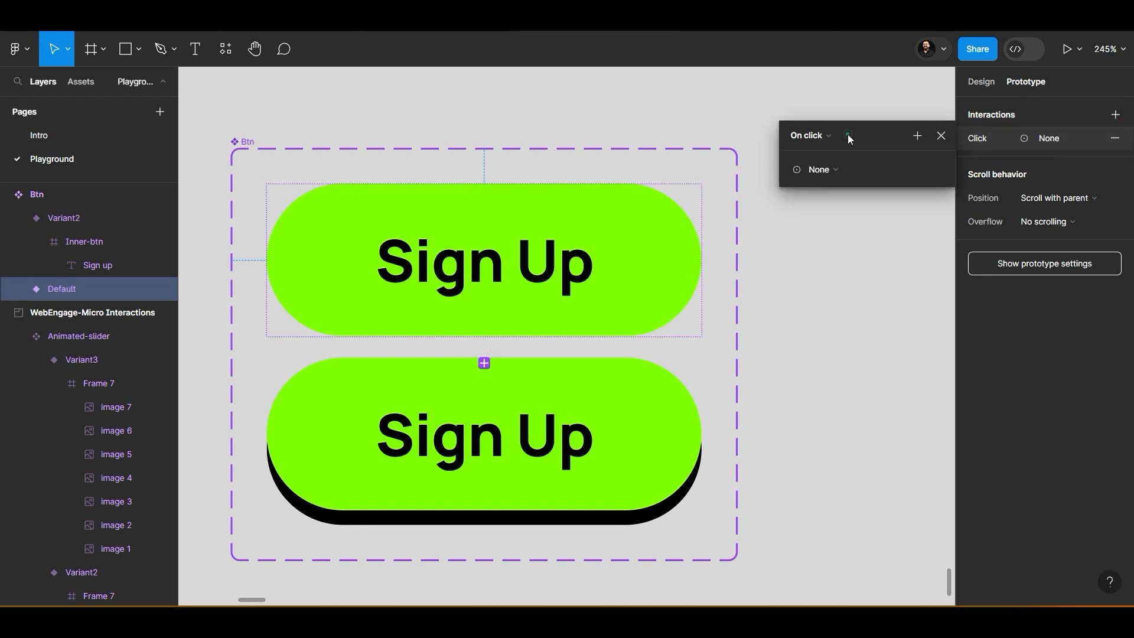
left_click(832, 140)
left_click(851, 171)
Make the hover interaction change the button to Variant2 using Smart animate
left_click(875, 171)
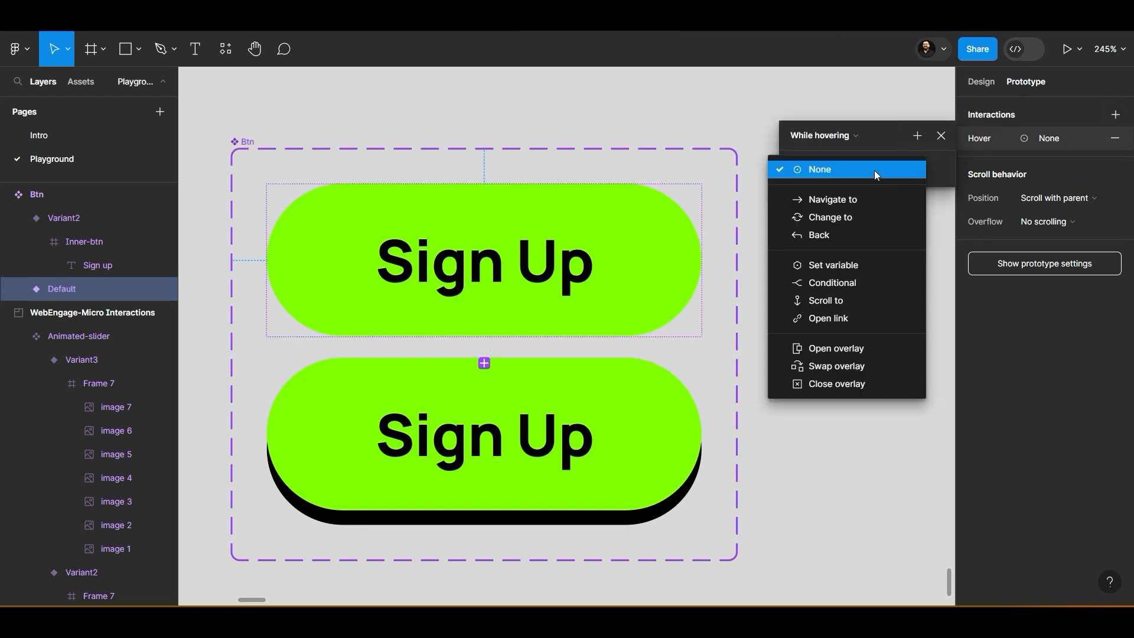
left_click(846, 216)
left_click(885, 193)
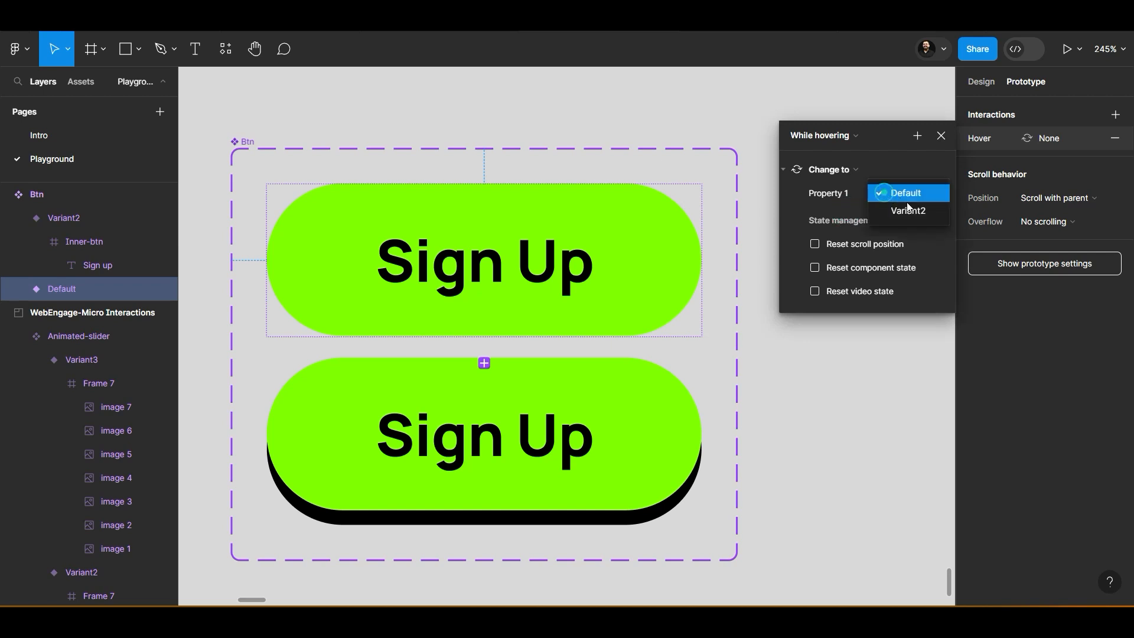
left_click(911, 211)
left_click(846, 221)
left_click(885, 251)
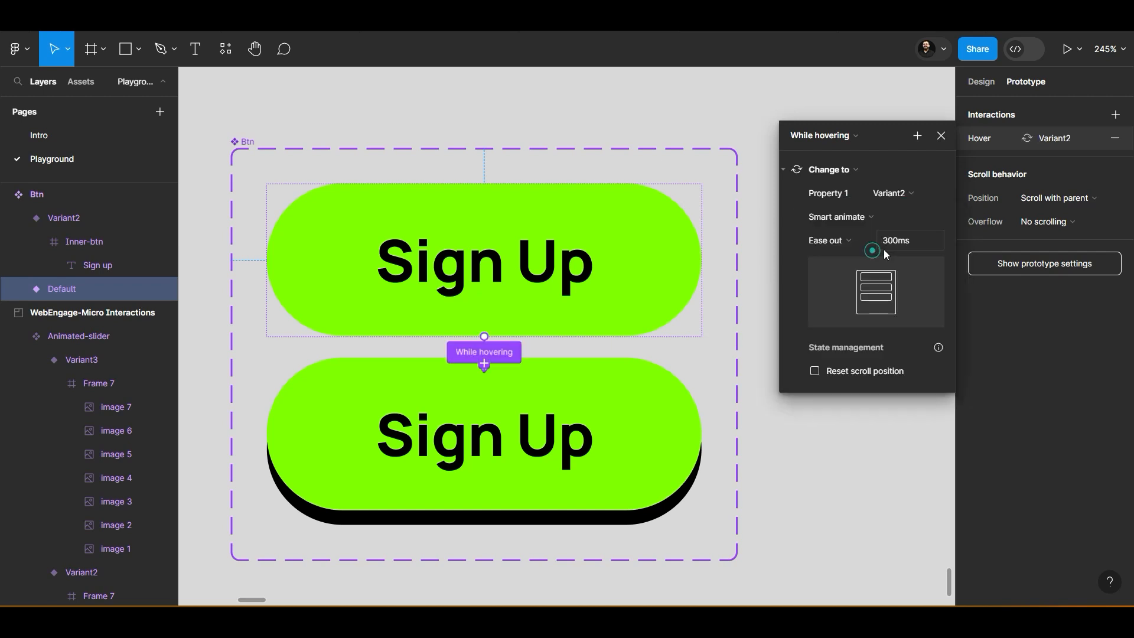
Set the easing of the Default button's hover animation to Ease in and out
left_click(857, 242)
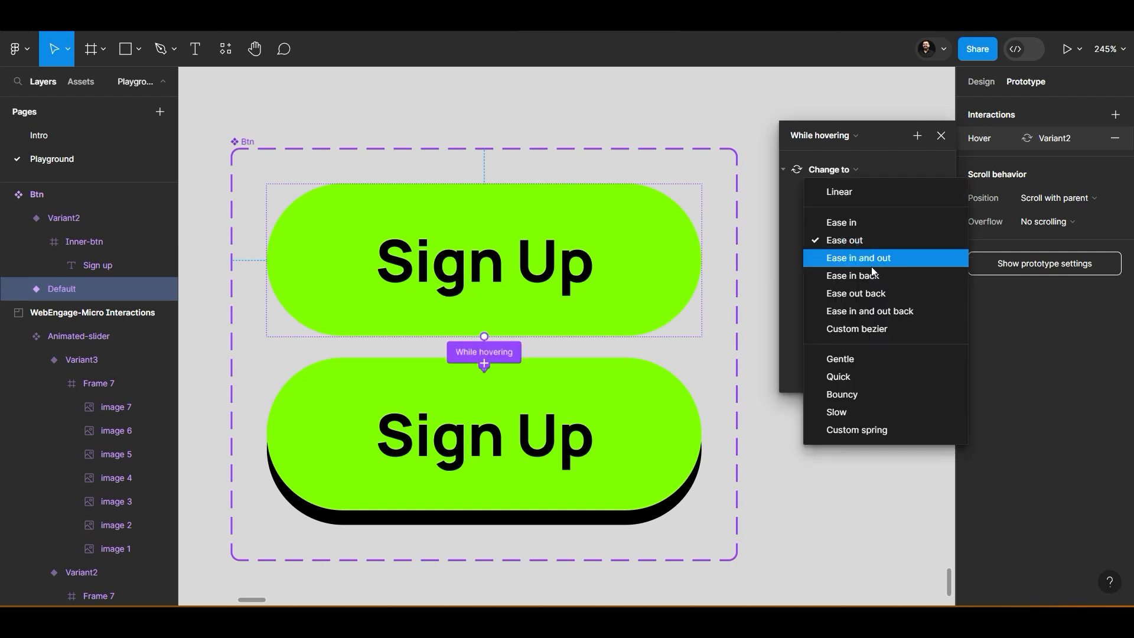
left_click(867, 255)
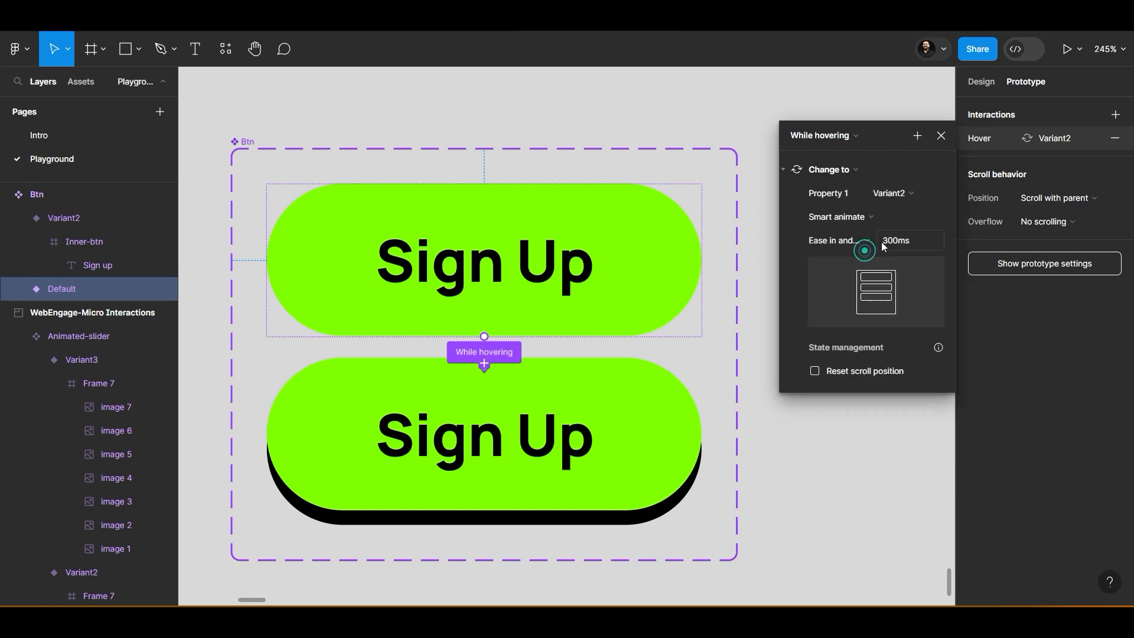
left_click(941, 144)
left_click(858, 220)
Add an iPhone 14 & 15 Pro Max frame beside the Btn component and place a Btn instance in the frame's upper part
scroll(858, 220, "down", 5)
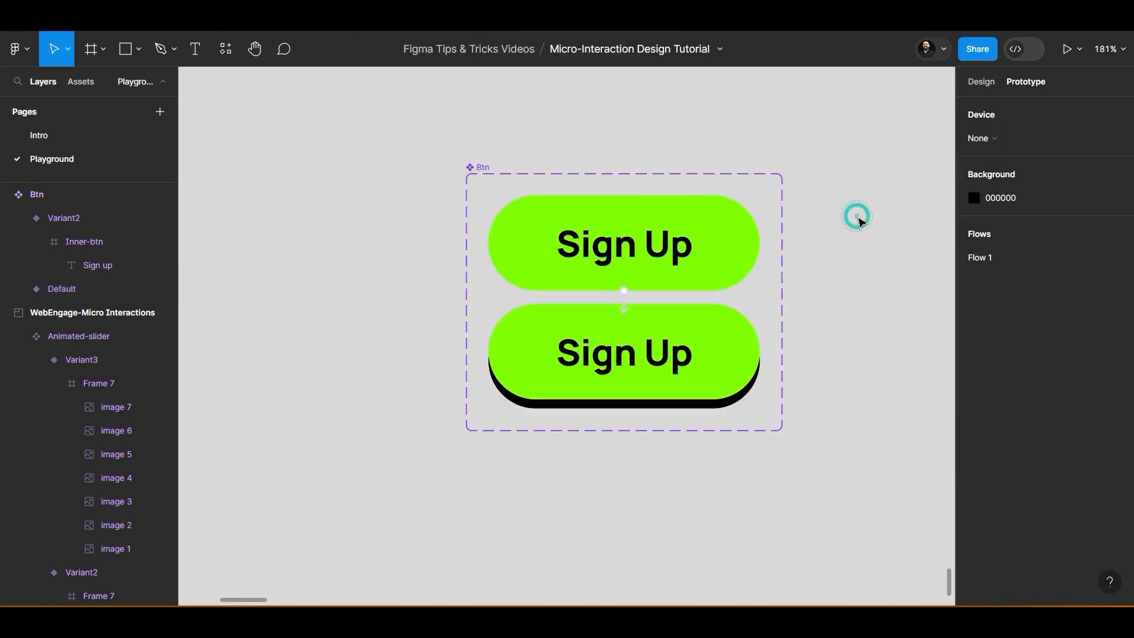
scroll(859, 397, "right", 10)
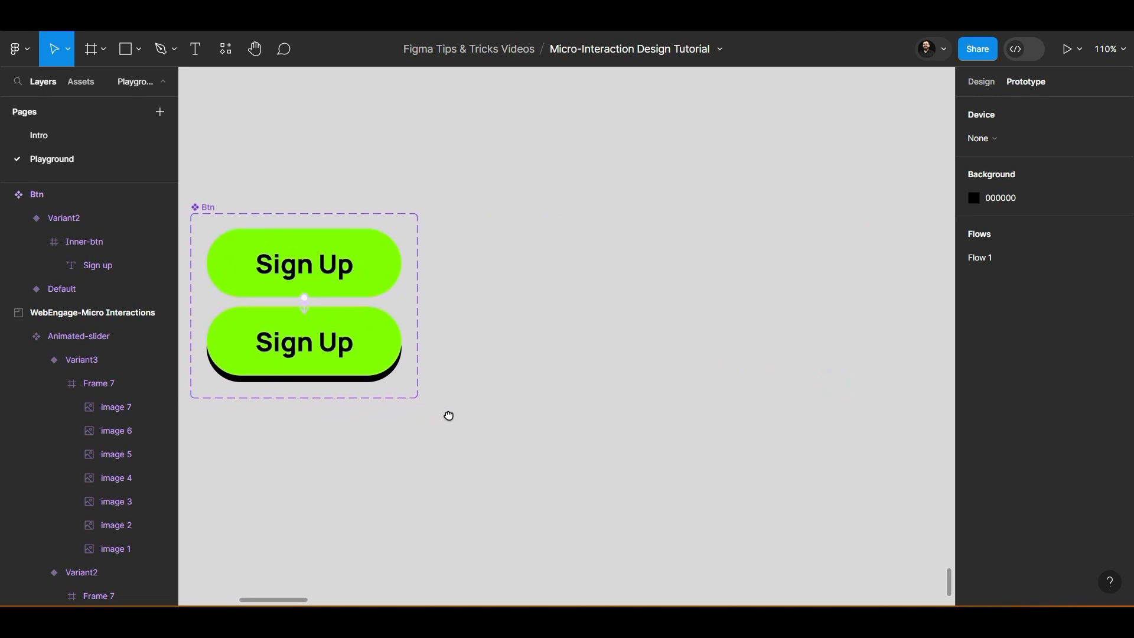
key("f")
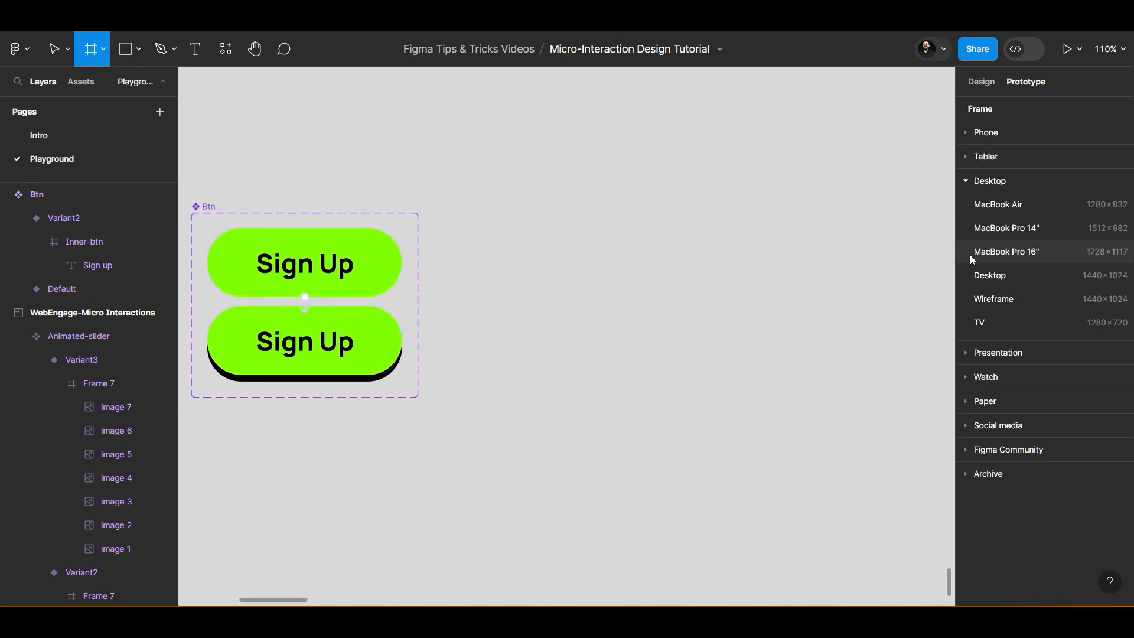
left_click(975, 142)
left_click(1033, 157)
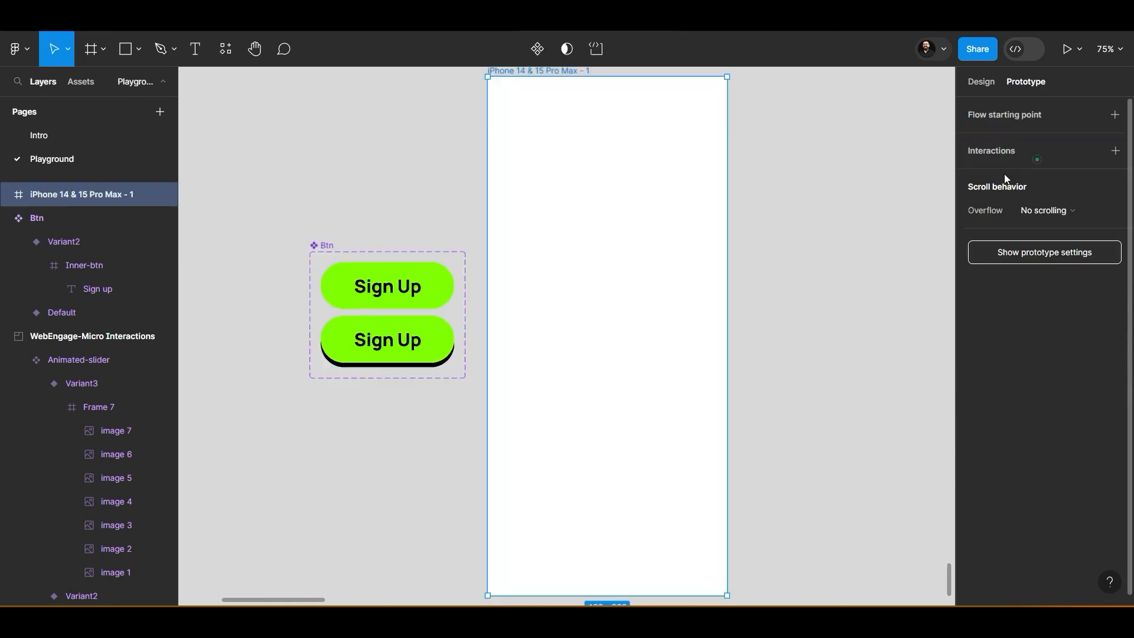
left_click(91, 86)
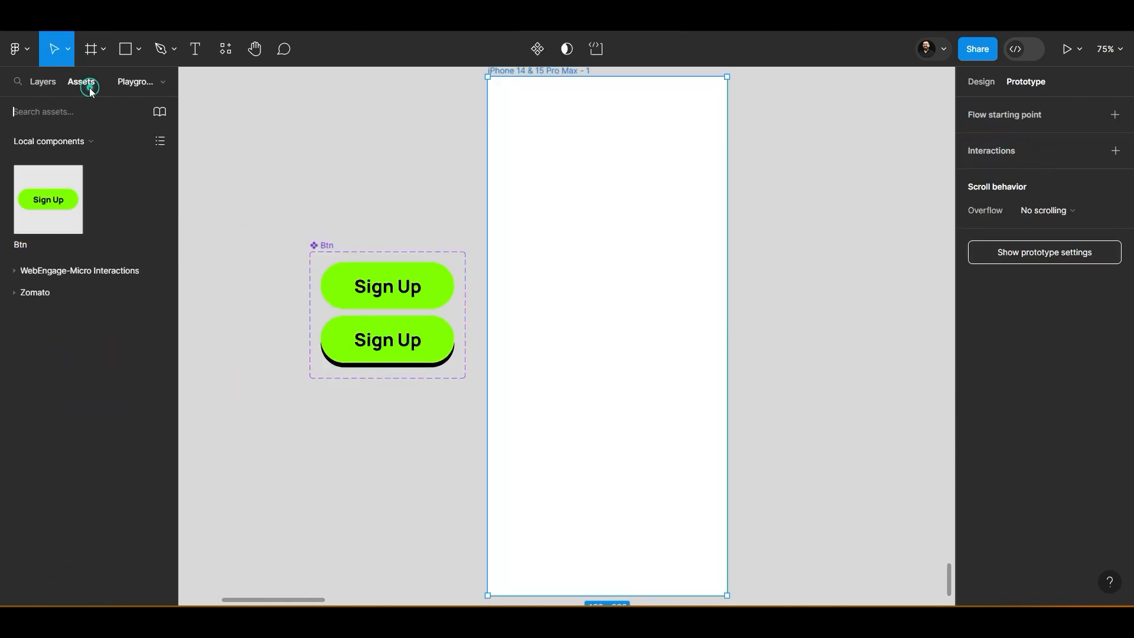
left_click_drag(33, 208, 635, 196)
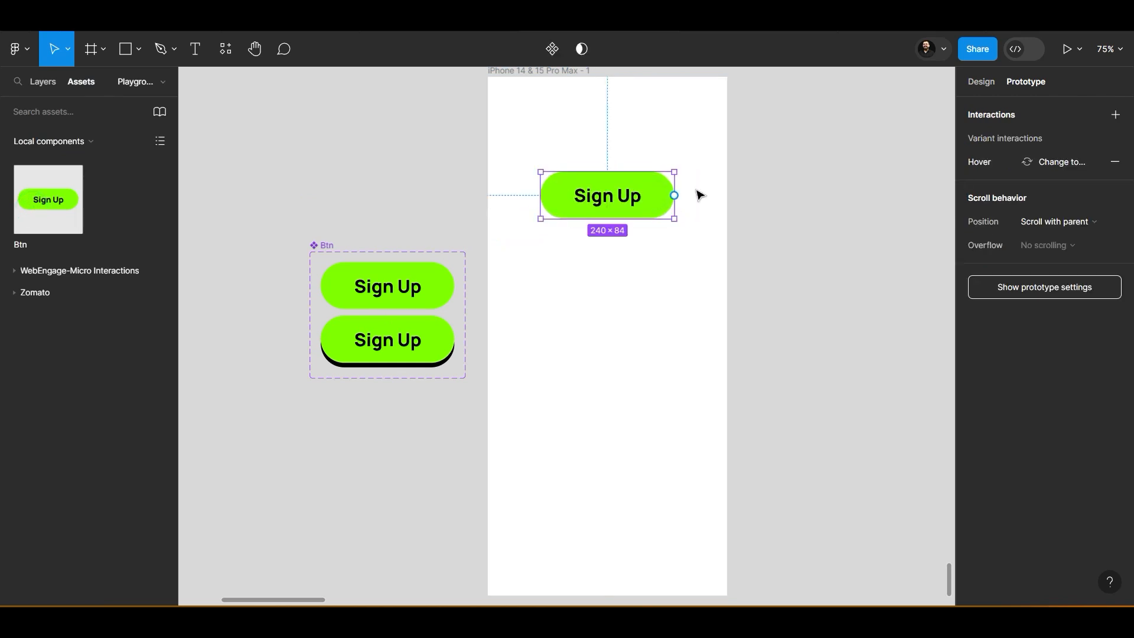
Preview the iPhone 14 & 15 Pro Max prototype frame to test the Sign Up button's hover effect
scroll(760, 212, "up", 5)
left_click(539, 185)
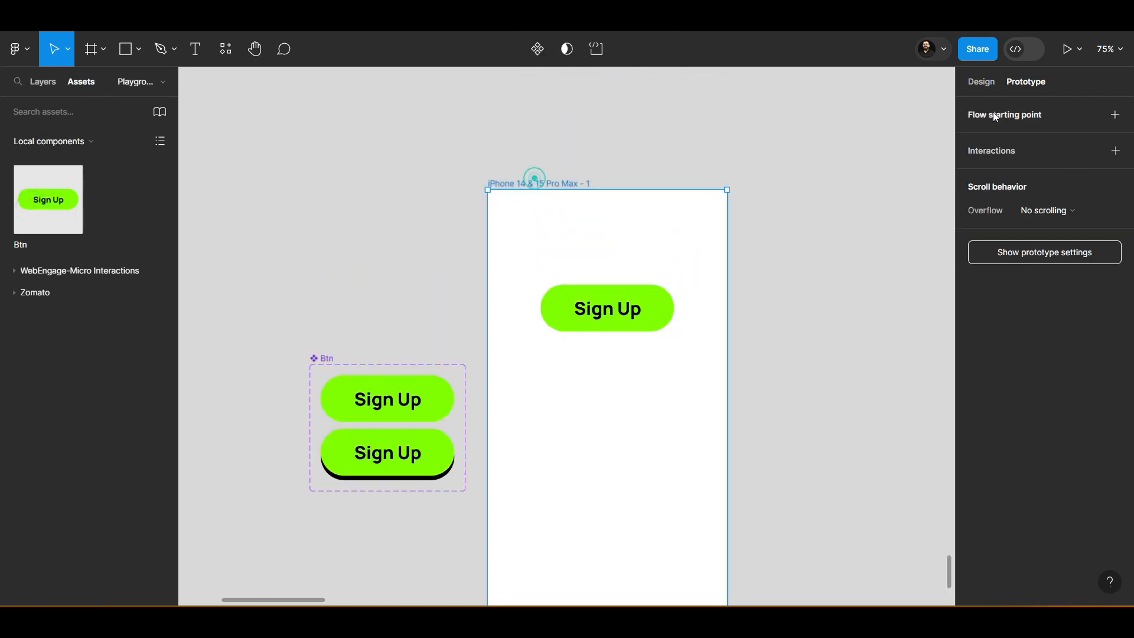
left_click(1085, 49)
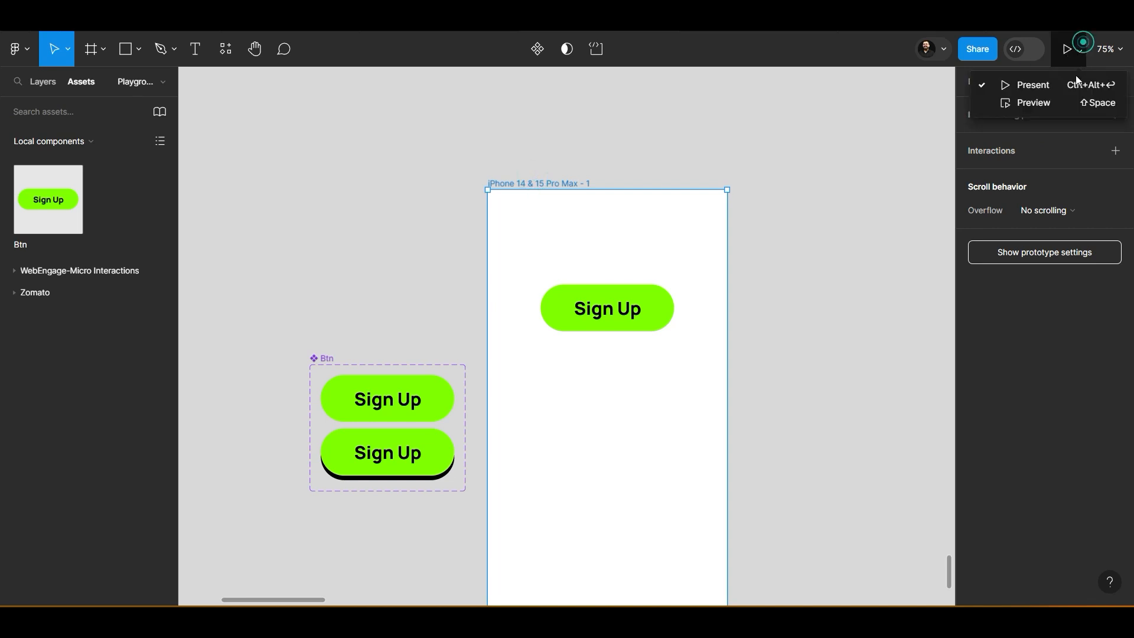
left_click(1047, 99)
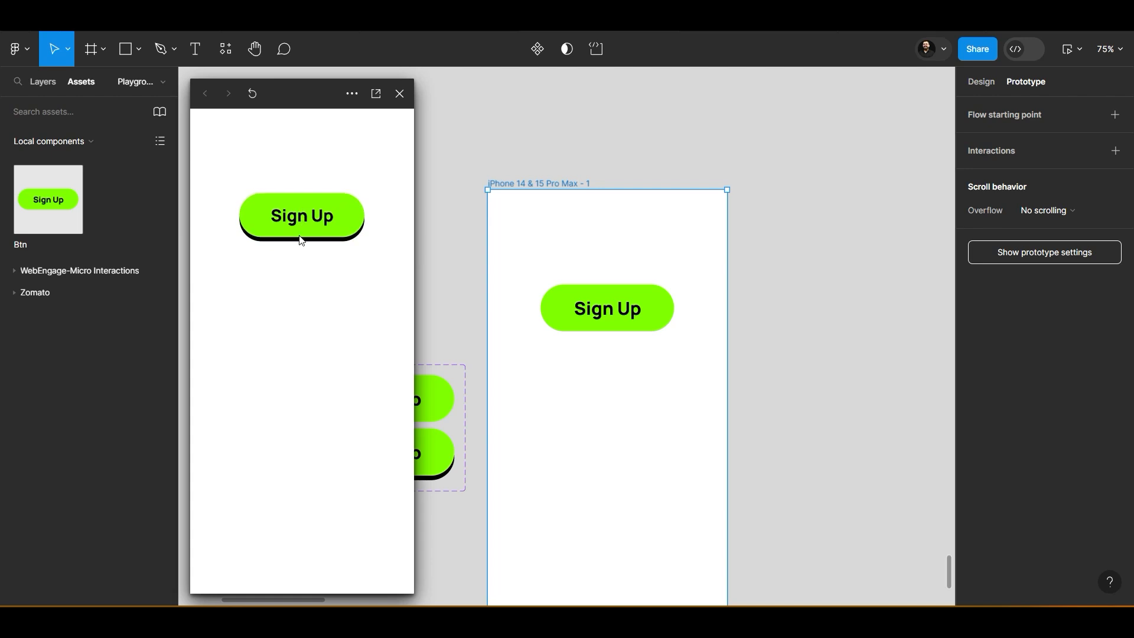
Close the prototype preview and move the Btn component set farther away from the iPhone frame
left_click(807, 142)
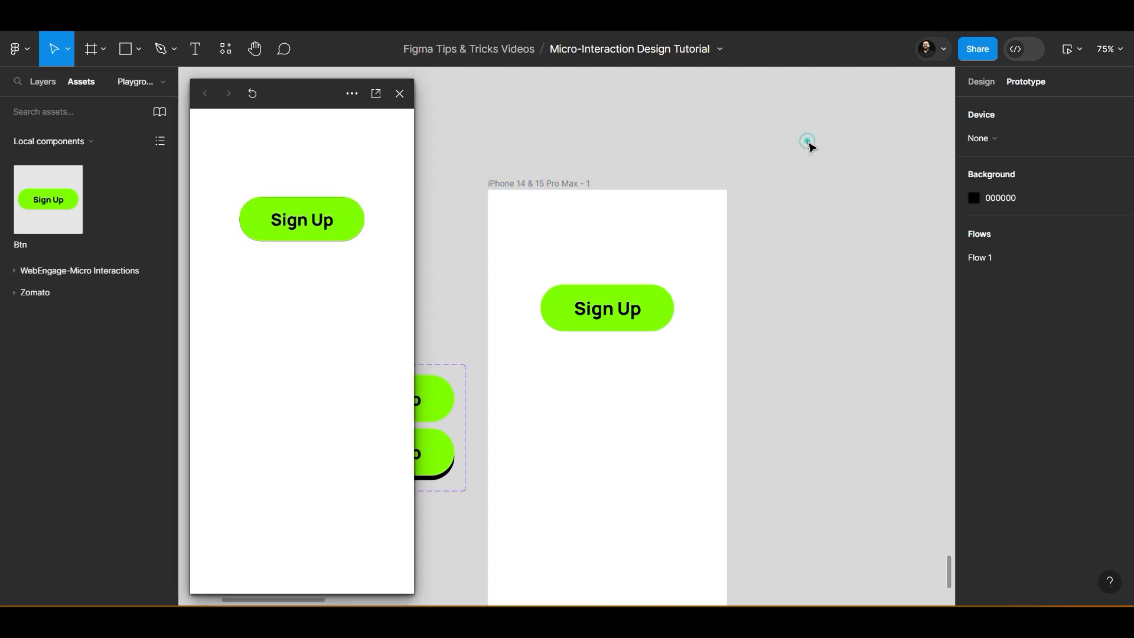
scroll(807, 142, "down", 5)
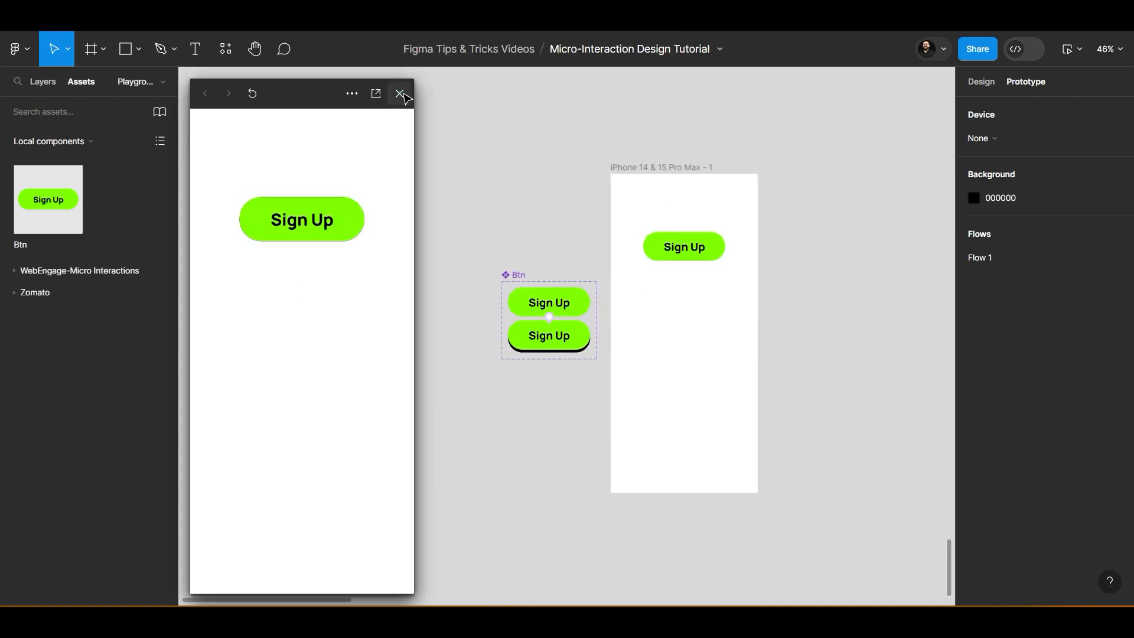
left_click(399, 93)
left_click_drag(519, 272, 356, 178)
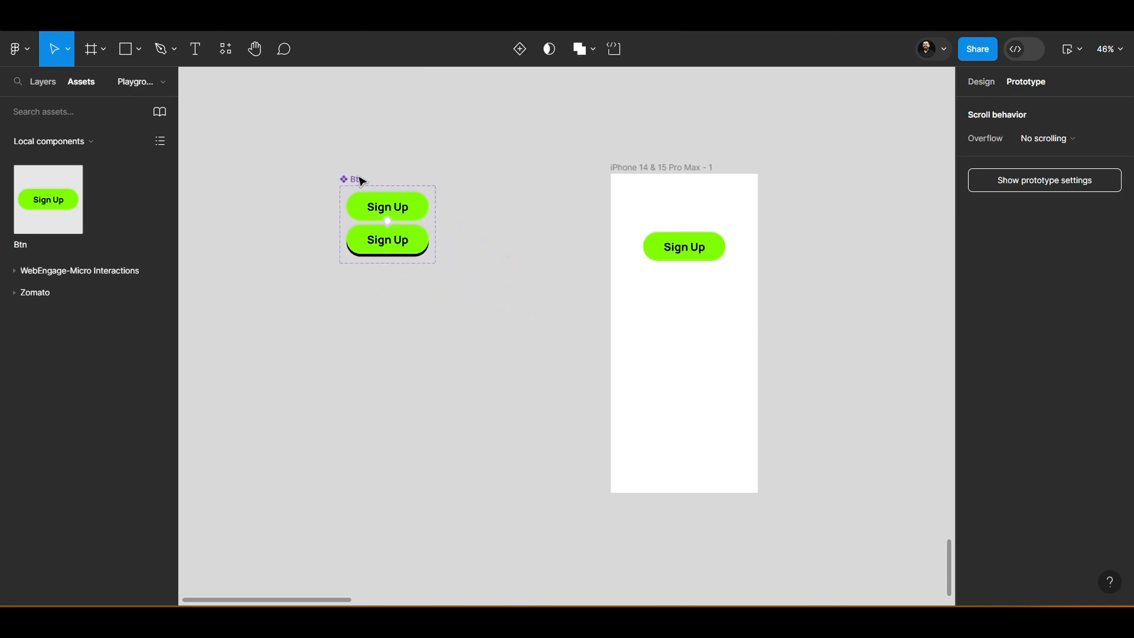
left_click(443, 153)
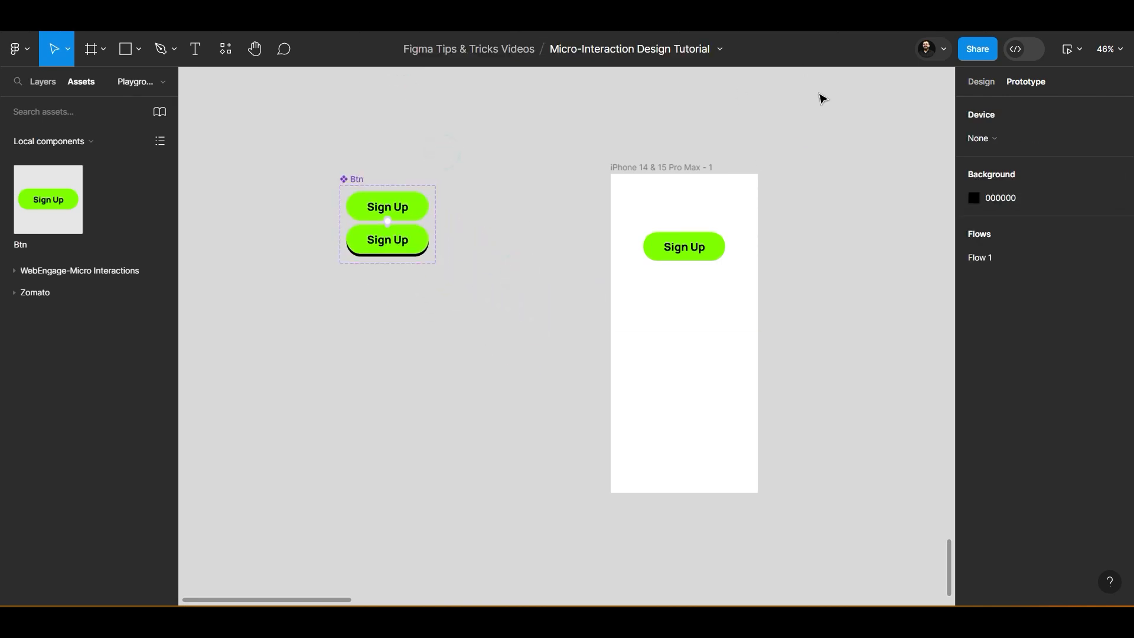
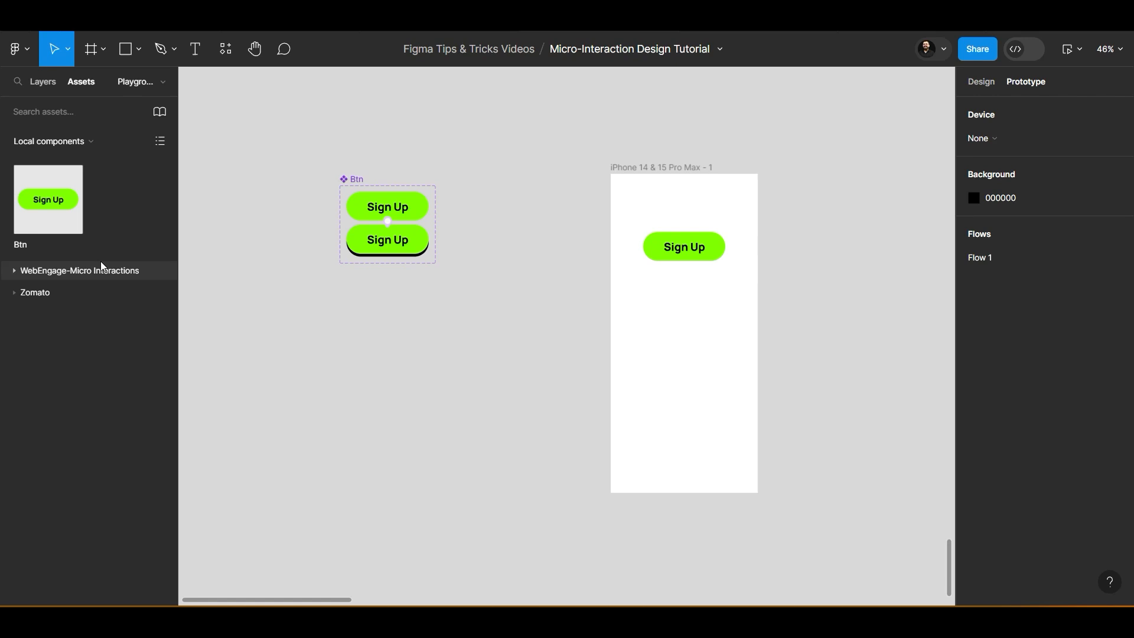
Rename the WebEngage-Micro Interactions section as WebEngage
left_click(52, 82)
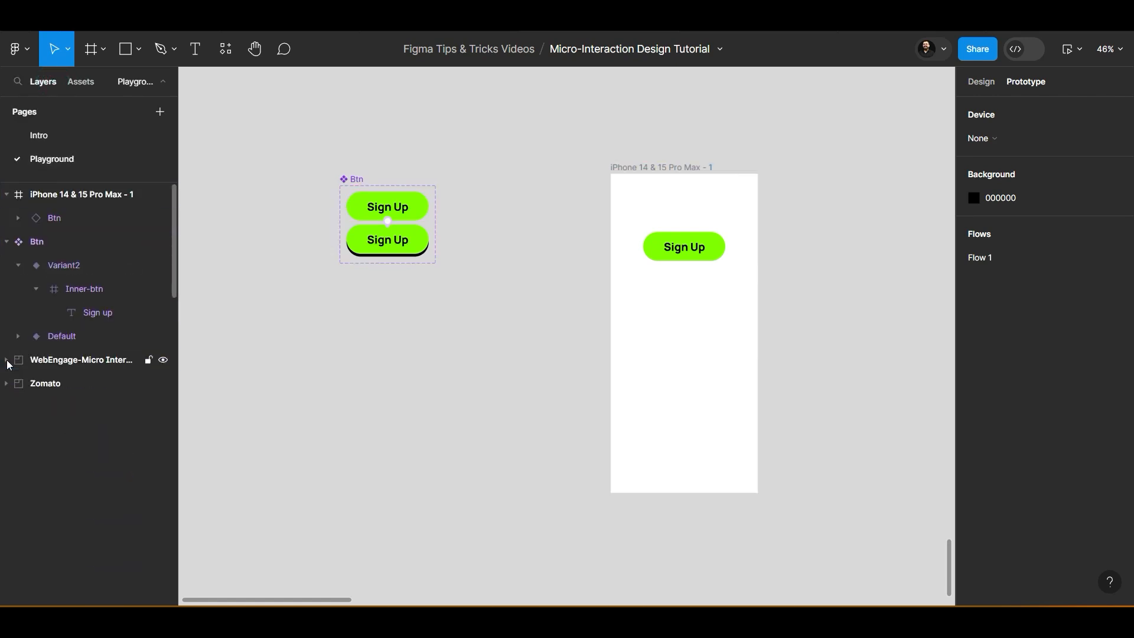
right_click(83, 360)
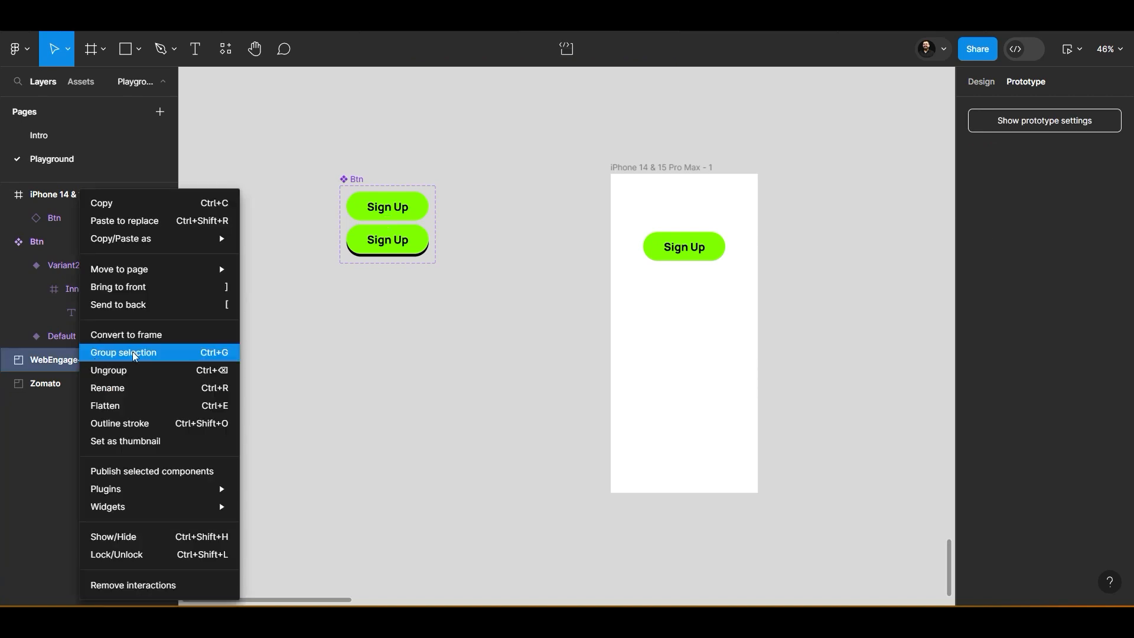
left_click(158, 388)
key("Right")
key("BackSpace")
key("BackSpace")
key("BackSpace")
key("BackSpace")
key("BackSpace")
key("BackSpace")
key("BackSpace")
key("BackSpace")
key("BackSpace")
key("BackSpace")
key("BackSpace")
key("BackSpace")
key("BackSpace")
key("BackSpace")
key("BackSpace")
key("BackSpace")
key("BackSpace")
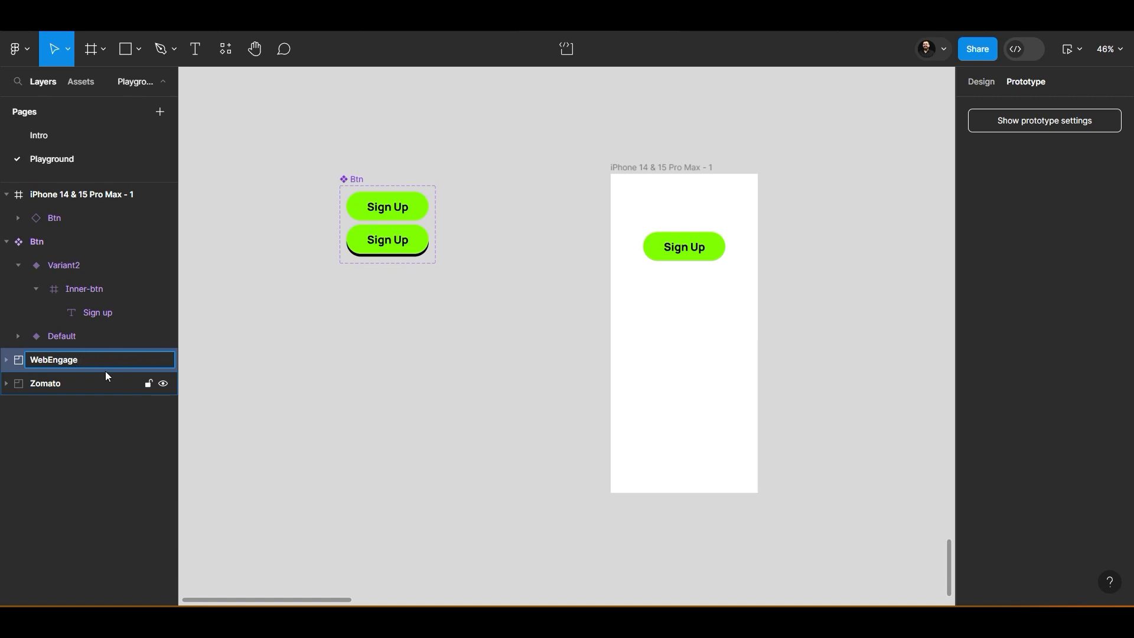
left_click(37, 413)
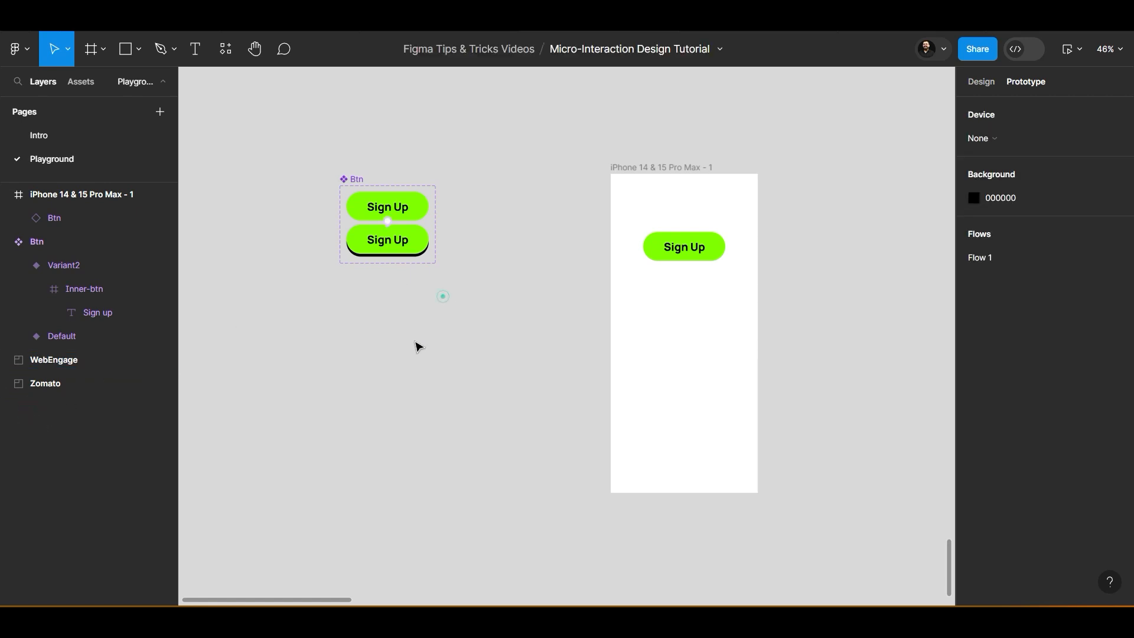
Switch to the Mailchimp website and copy the Generate Email image from the "Create faster with generative AI" card
scroll(418, 347, "left", 1)
scroll(418, 347, "up", 1)
left_click(997, 86)
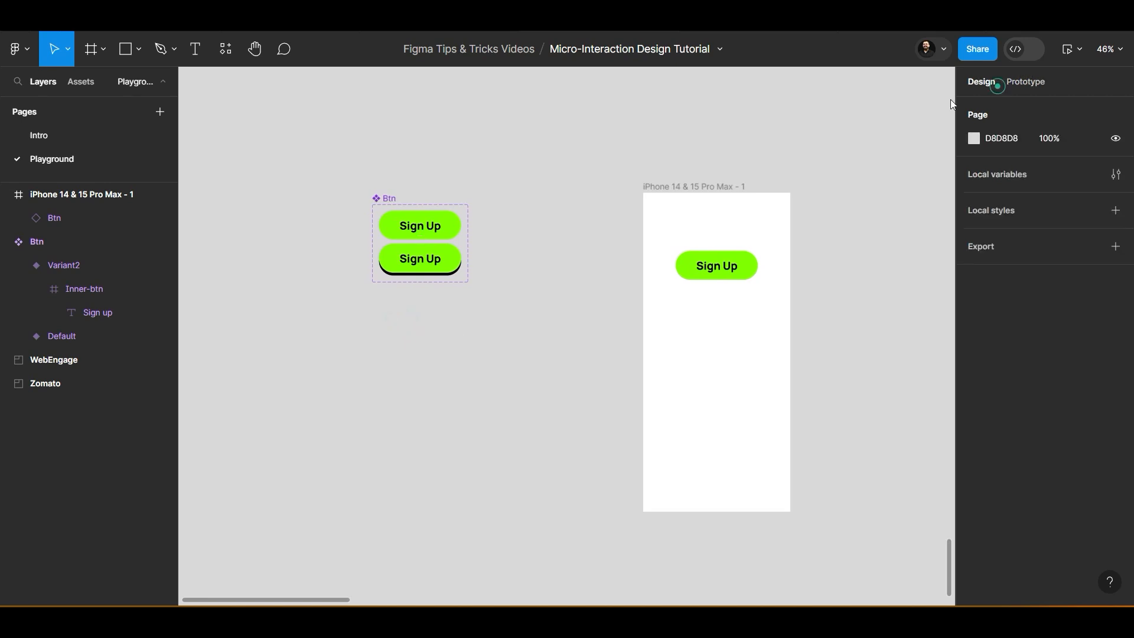
key("alt+Tab")
scroll(573, 263, "down", 5)
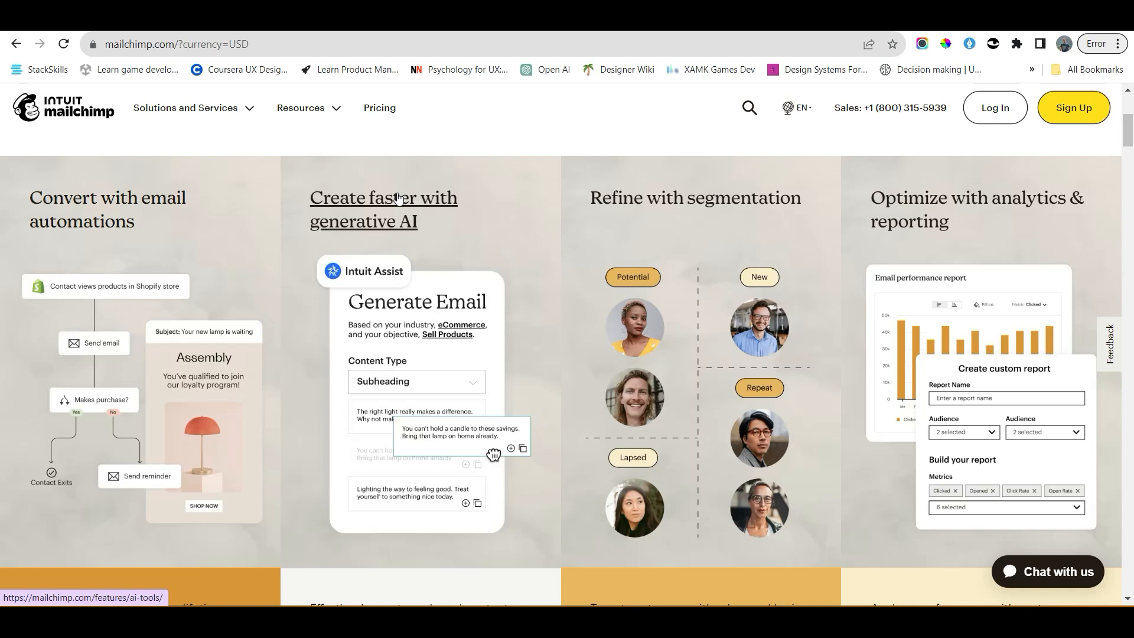
right_click(410, 380)
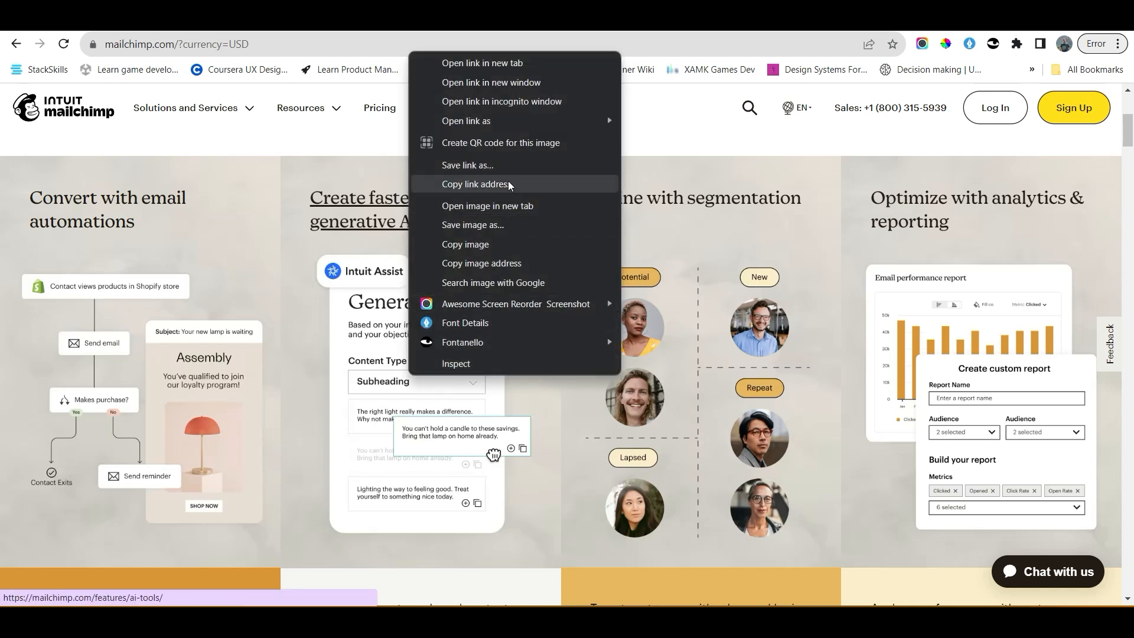
left_click(476, 243)
Switch back to Figma, paste the copied Generate Email image and place it below the Btn component set
key("alt+Tab")
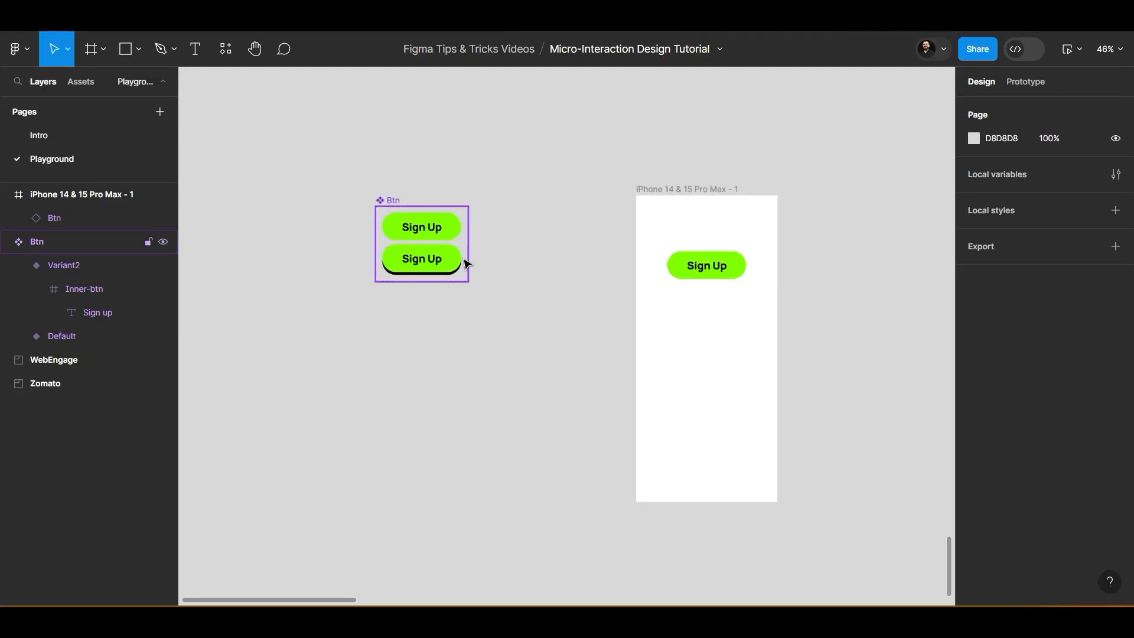
right_click(773, 190)
left_click(789, 194)
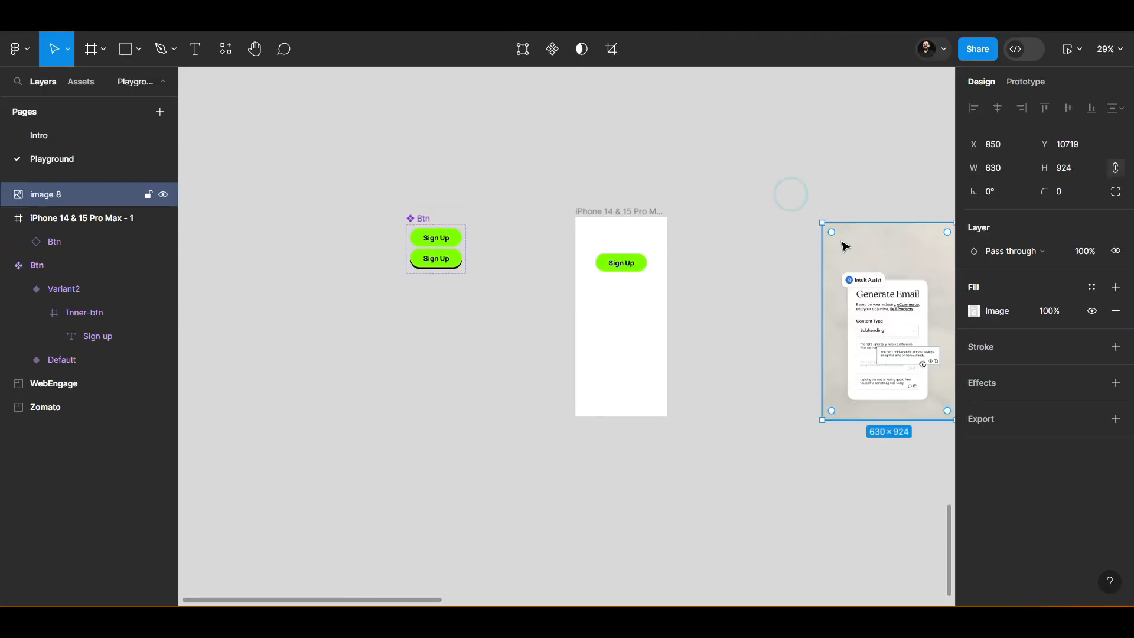
left_click_drag(883, 289, 399, 386)
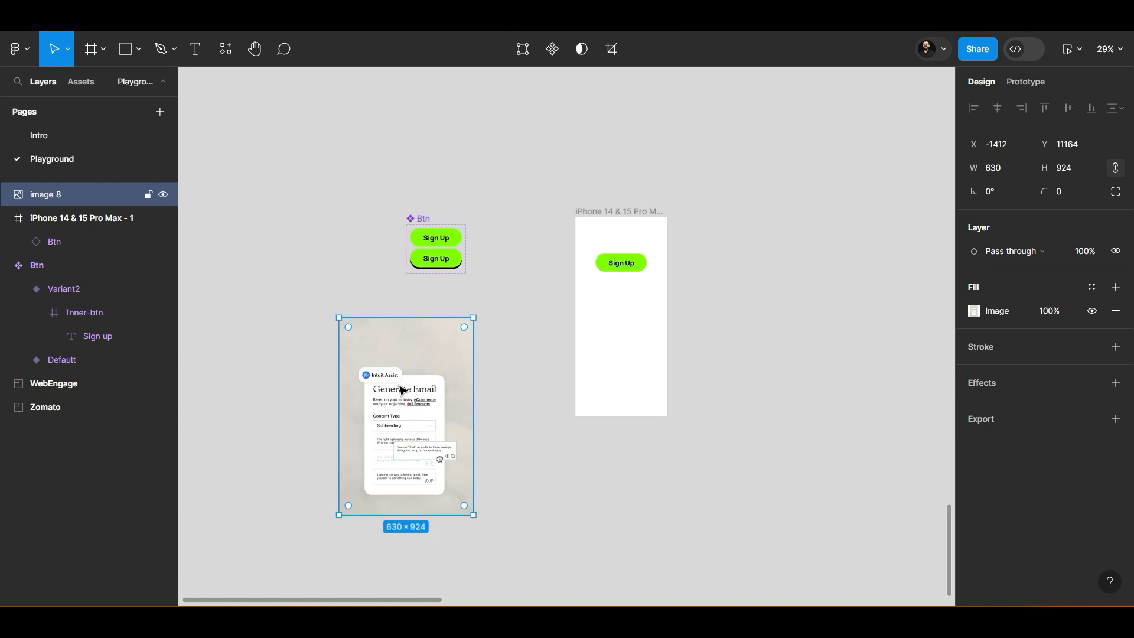
Duplicate the Sign Up text from the button's second variant onto the upper part of the Generate Email image
scroll(400, 387, "up", 3)
double_click(482, 140)
double_click(481, 139)
left_click_drag(482, 140, 380, 300)
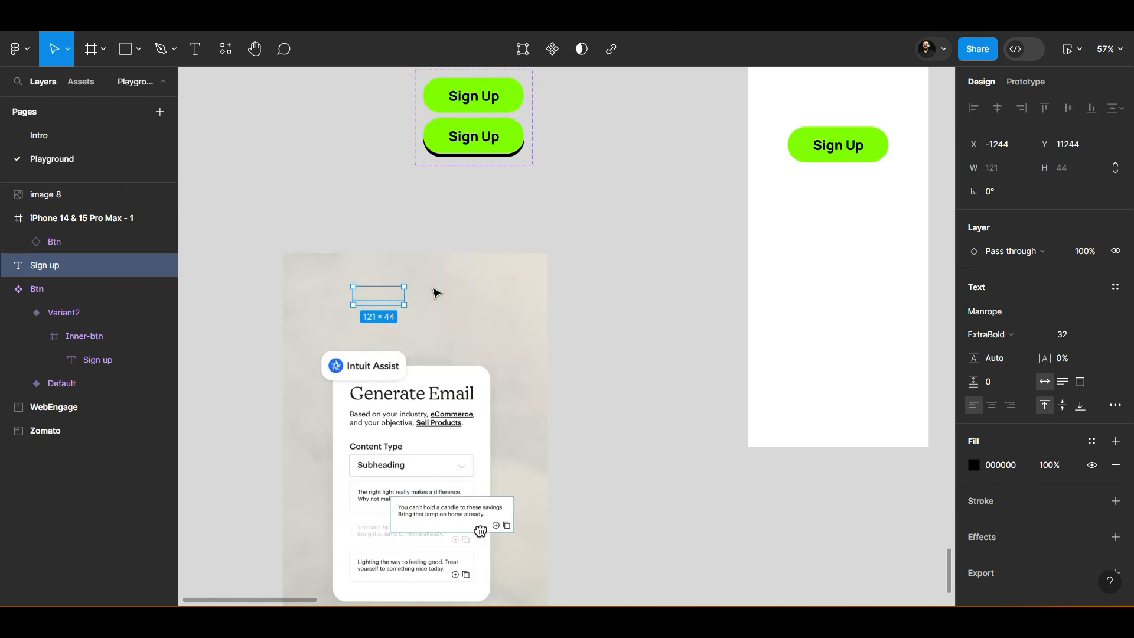
right_click(381, 300)
left_click(438, 284)
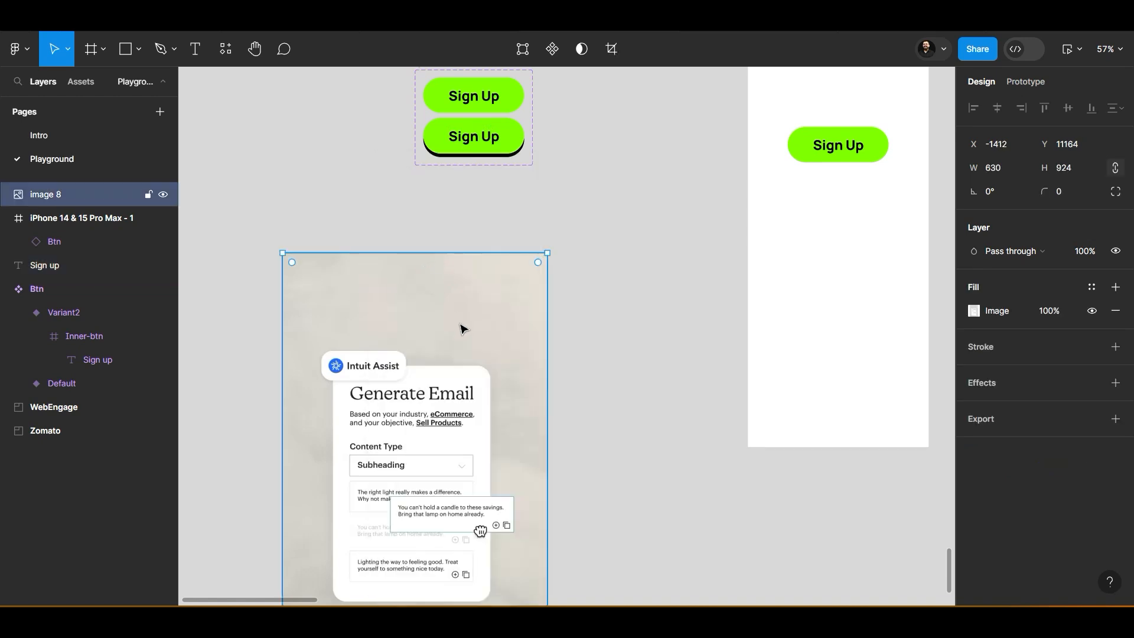
Reselect the duplicated Sign Up text and move it onto the empty canvas just above the Generate Email image
scroll(506, 329, "down", 5)
scroll(509, 327, "down", 5, "ctrl")
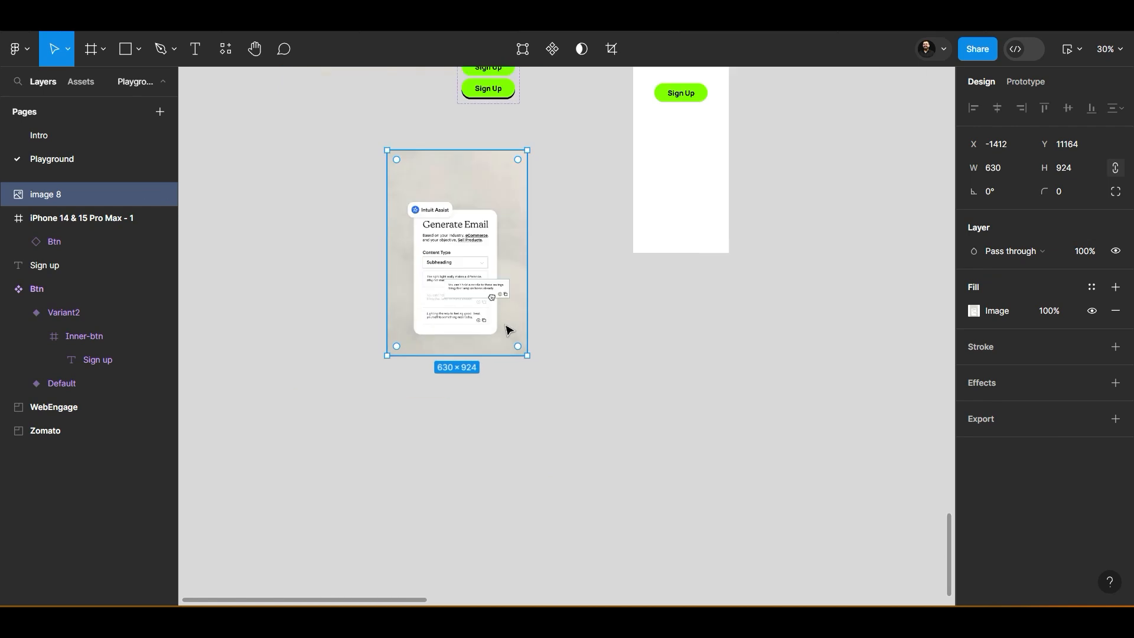
key("ctrl+z")
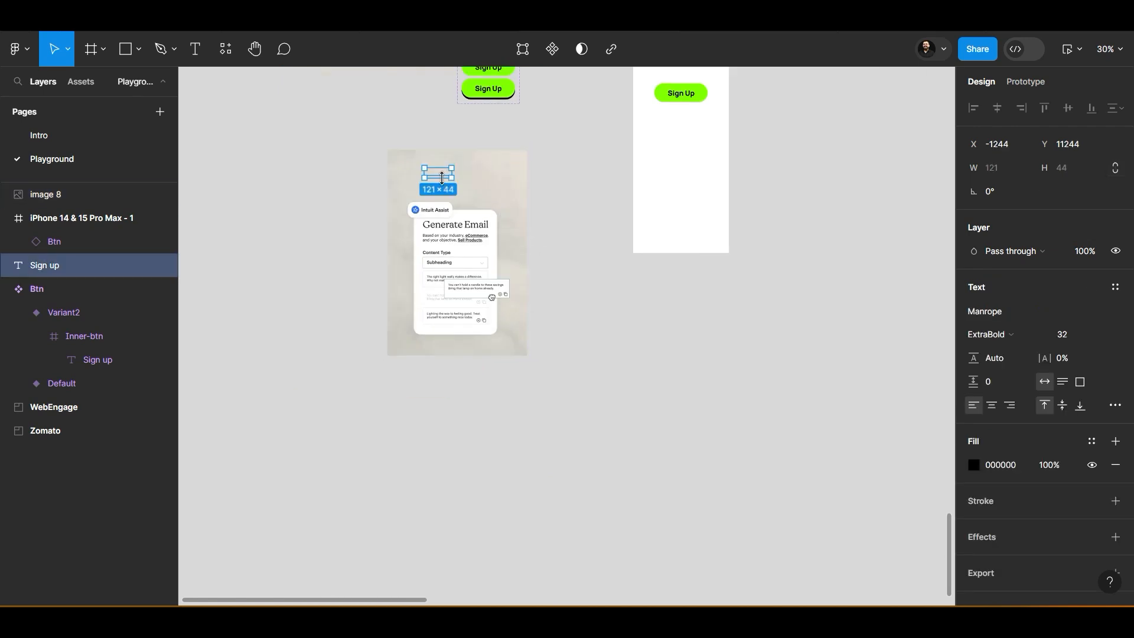
left_click_drag(438, 173, 441, 134)
scroll(506, 151, "up", 3, "ctrl")
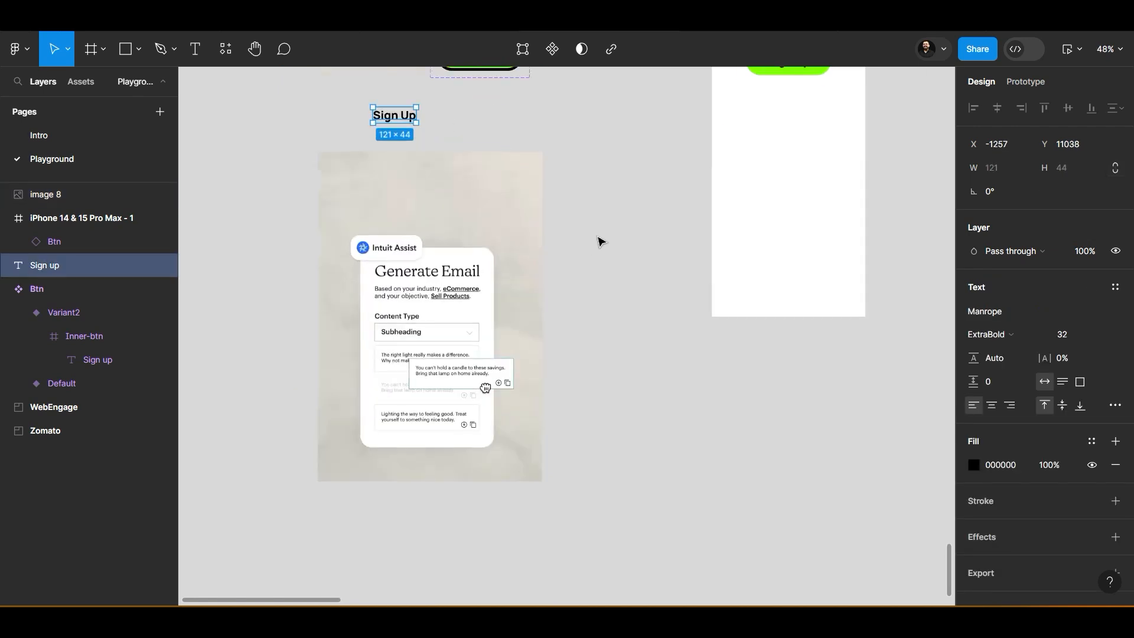
left_click(585, 240)
Switch to the Mailchimp page and copy the text selection that includes the "Create faster with generative AI" heading
key("alt+Tab")
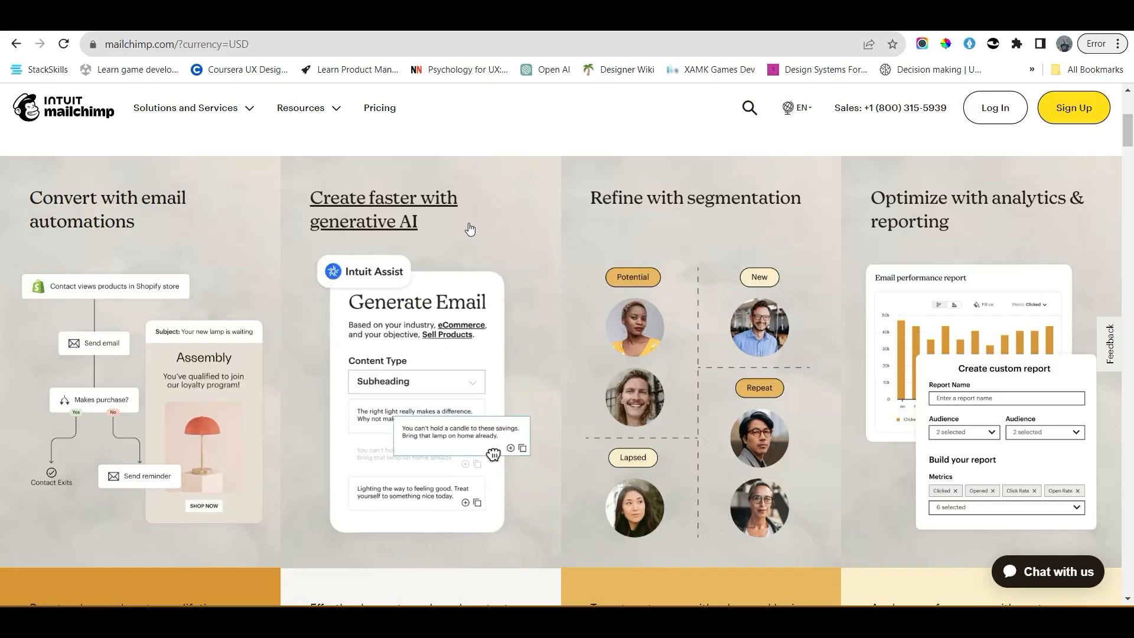
left_click_drag(335, 197, 321, 182)
left_click_drag(290, 141, 438, 225)
key("ctrl+c")
Switch to Figma, paste the copied Mailchimp text onto the canvas, and select its "Convert With Email Automations" line for reuse
key("alt+Tab")
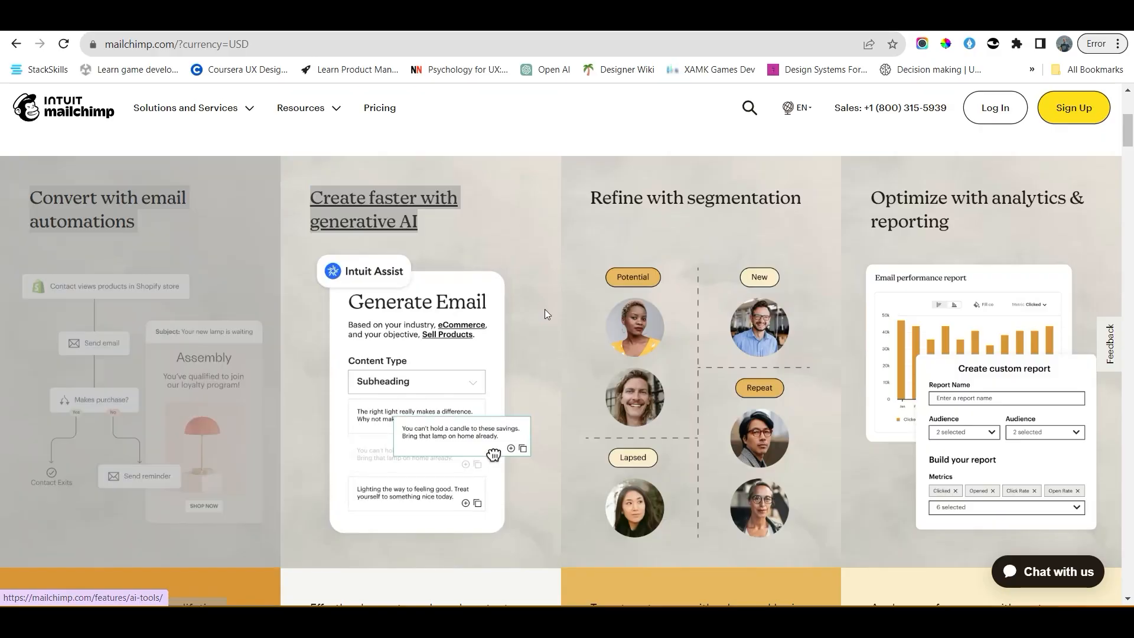
right_click(614, 305)
left_click(649, 308)
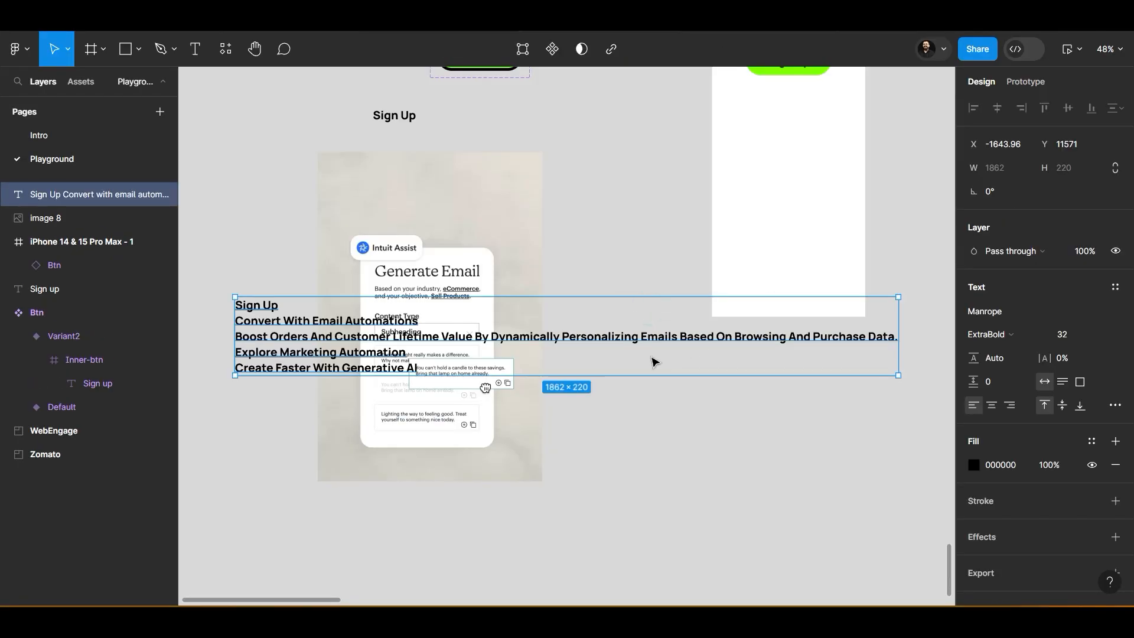
left_click(409, 313)
double_click(400, 322)
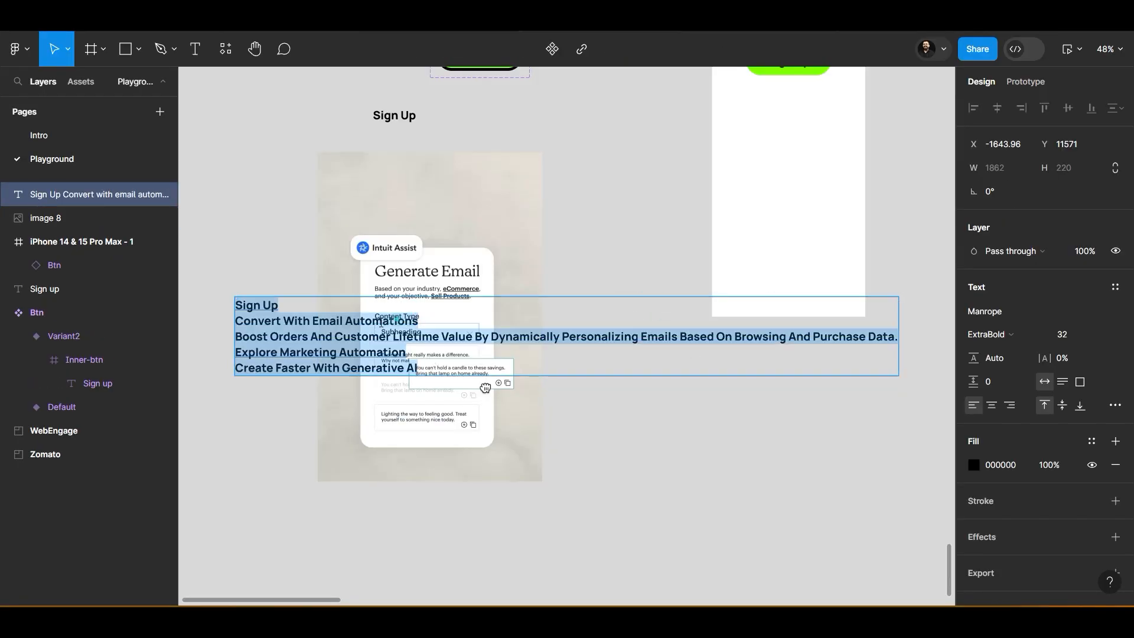
triple_click(422, 318)
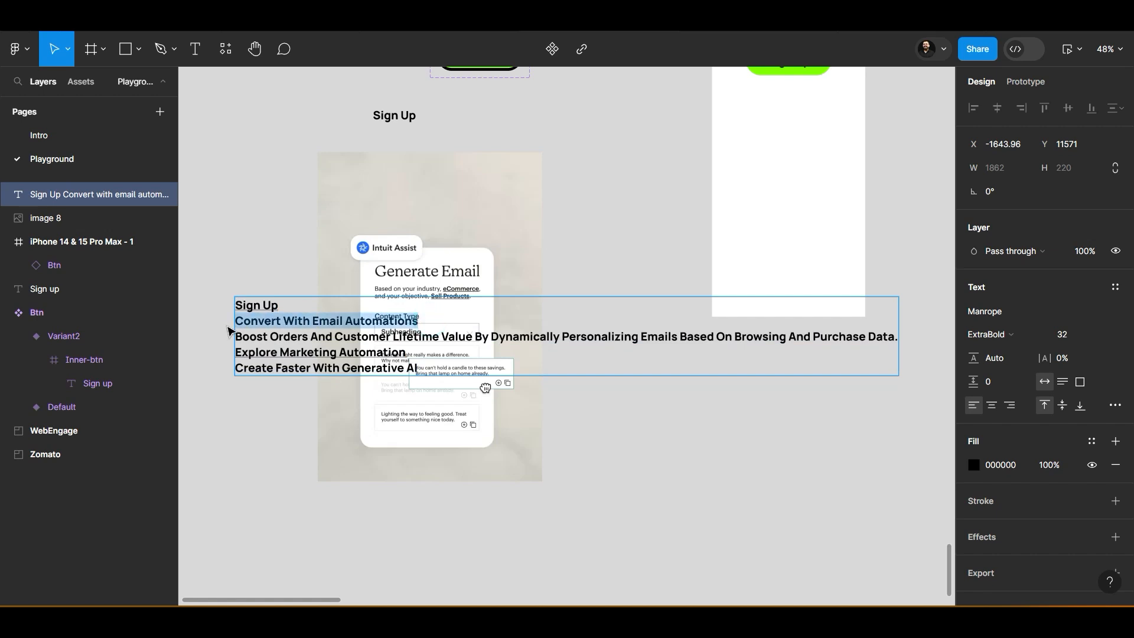
Delete all the content of the pasted multi-line text block
key("ctrl+a")
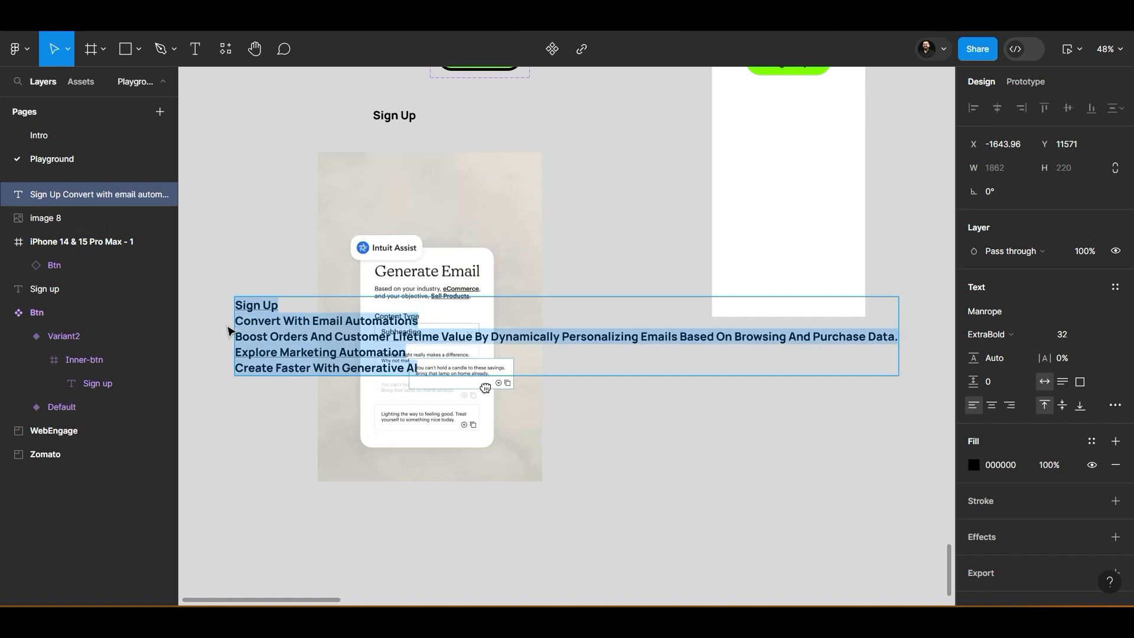
key("BackSpace")
left_click(623, 232)
Move the Sign Up text onto the upper part of the Generate Email image and order it in front of the image
left_click_drag(396, 113, 408, 192)
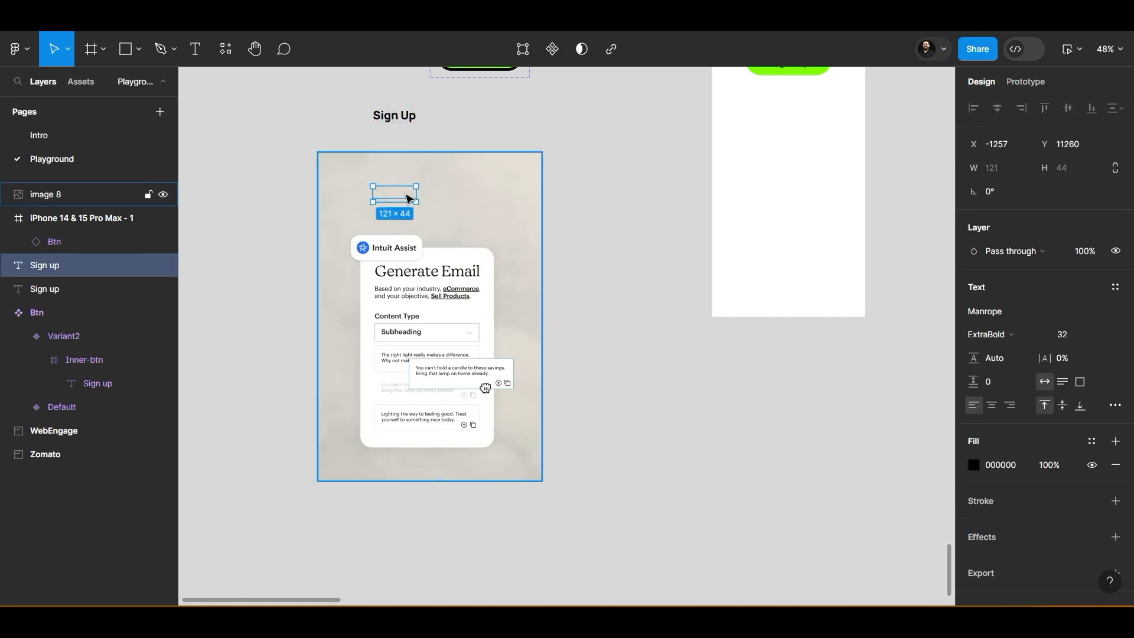
key("Delete")
left_click(399, 117)
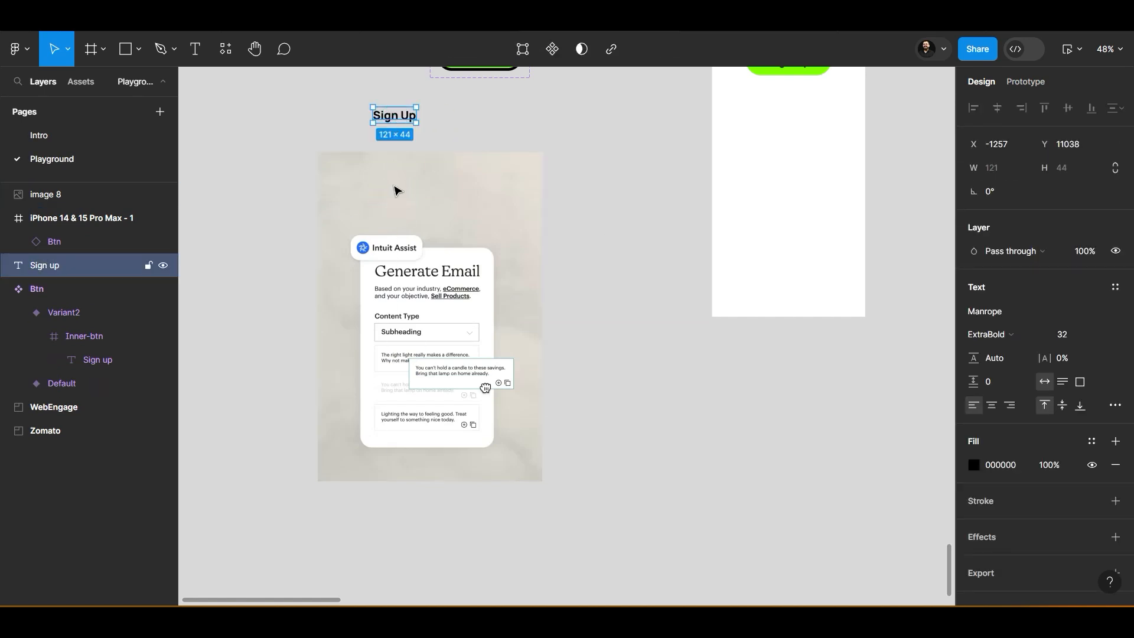
left_click_drag(395, 115, 393, 207)
left_click_drag(44, 266, 85, 187)
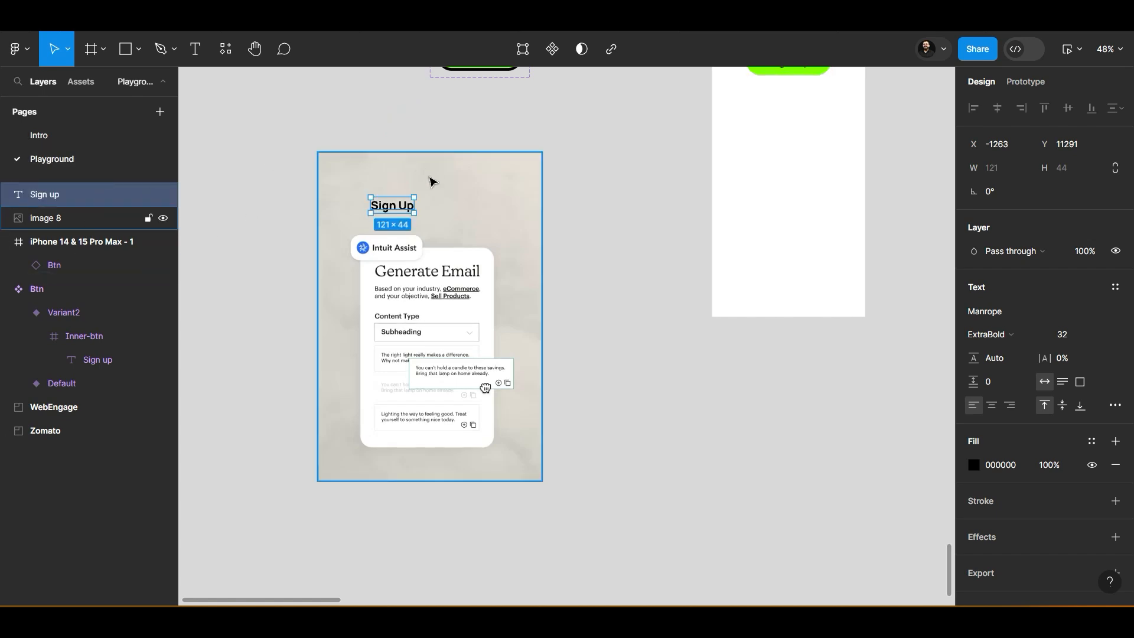
Replace the Sign Up text on the image with "Convert with email automations" and narrow its box so it wraps onto two lines
double_click(392, 207)
key("ctrl+v")
key("Escape")
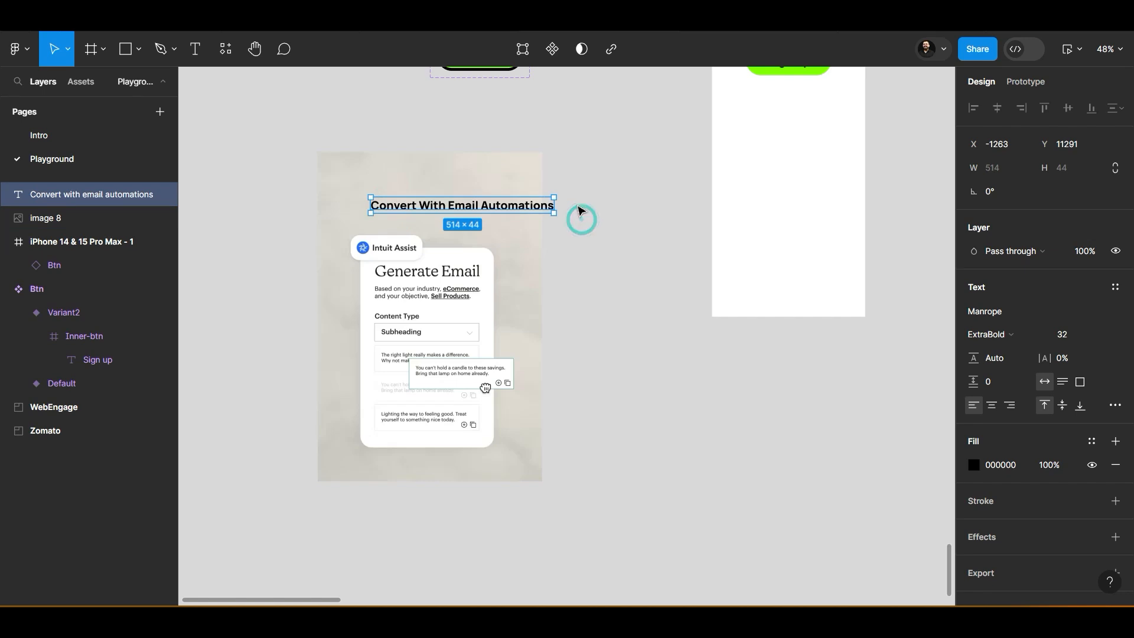
left_click_drag(554, 205, 508, 216)
Scale up the two-line heading and place it above the Intuit Assist badge on the image
key("k")
left_click_drag(450, 179, 446, 183)
left_click(625, 220)
left_click_drag(609, 222, 587, 218)
left_click_drag(261, 148, 561, 502)
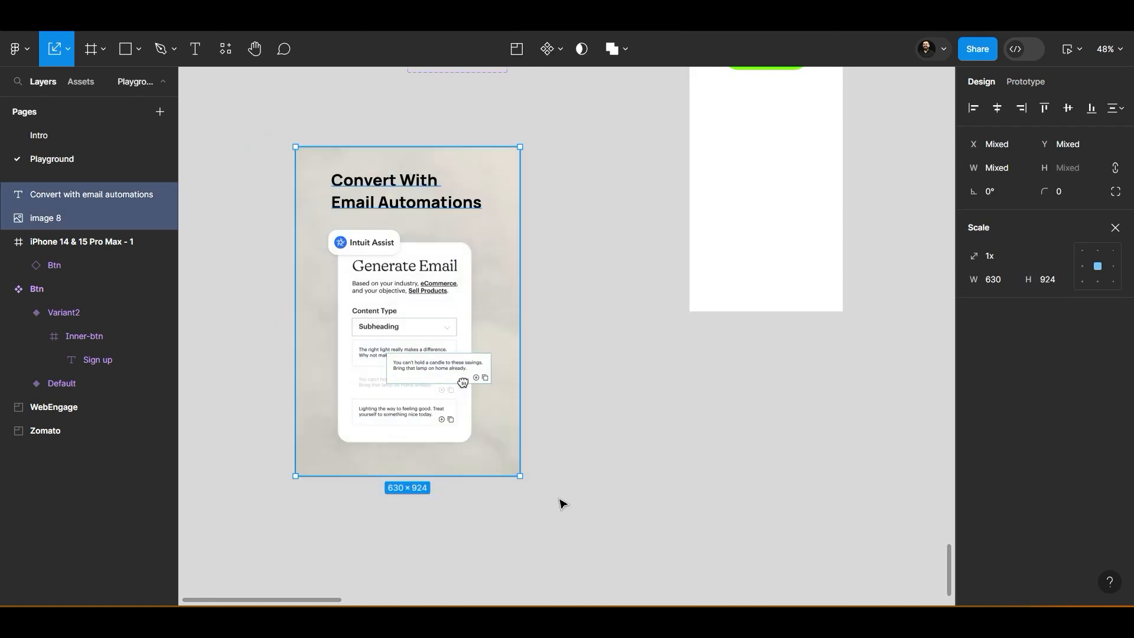
Scale the Generate Email image down to about 406 × 596
left_click(583, 458)
left_click(345, 150)
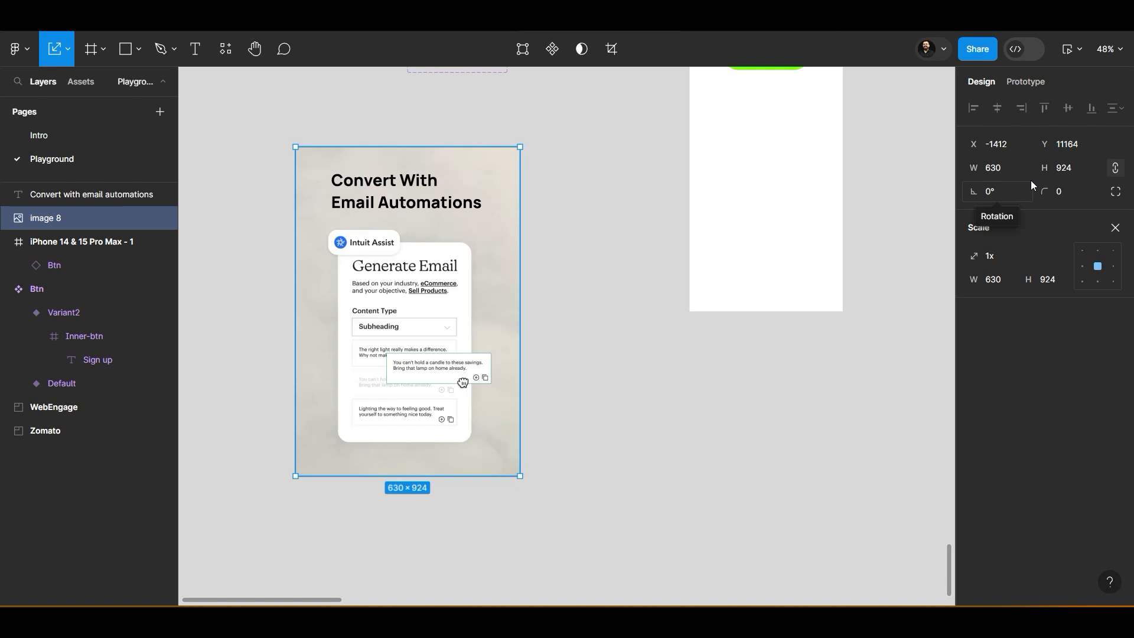
left_click_drag(418, 474, 417, 359)
scroll(423, 335, "up", 5)
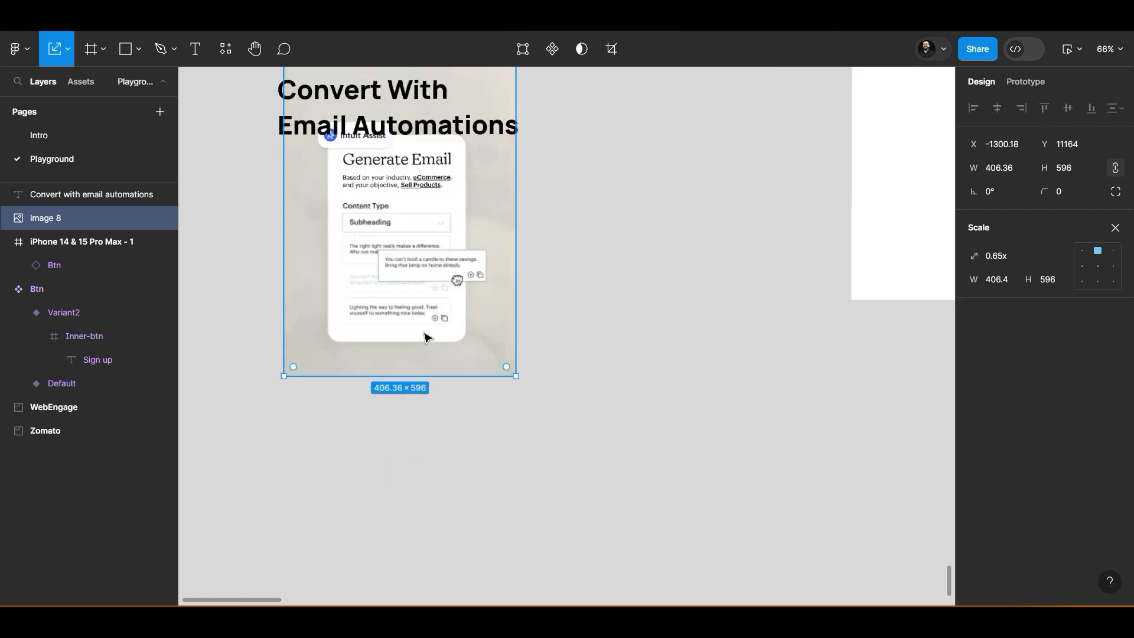
Scale the heading down to about 224 wide and place it in the empty upper area of the reduced image
left_click_drag(628, 367, 424, 257)
left_click(481, 327)
left_click(608, 233)
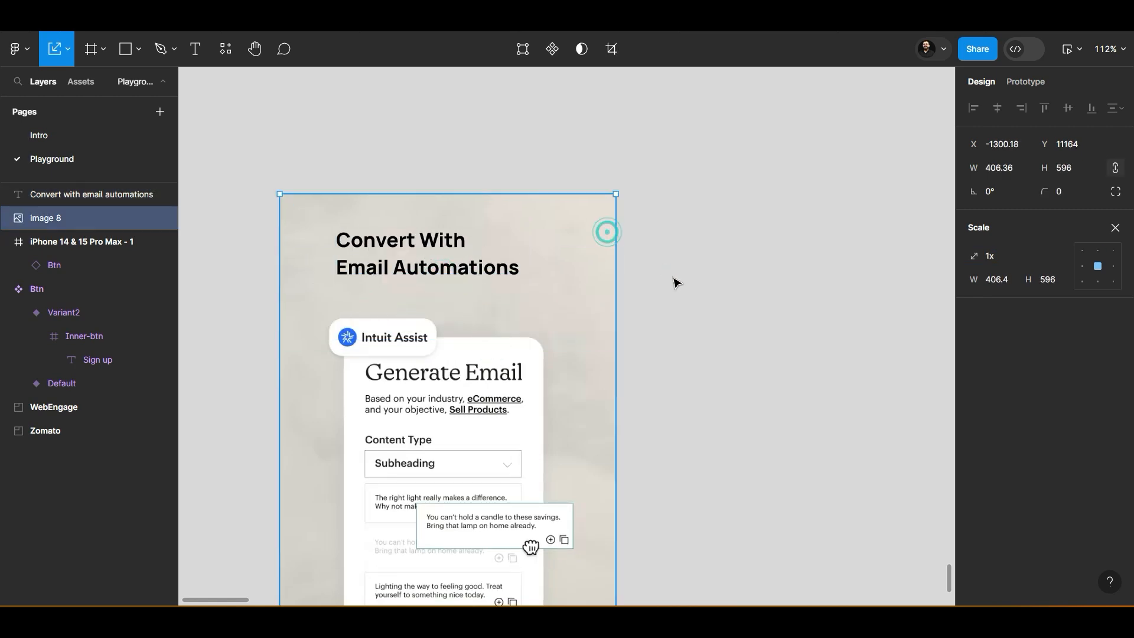
scroll(675, 281, "down", 3)
left_click_drag(709, 289, 611, 223)
left_click(612, 222)
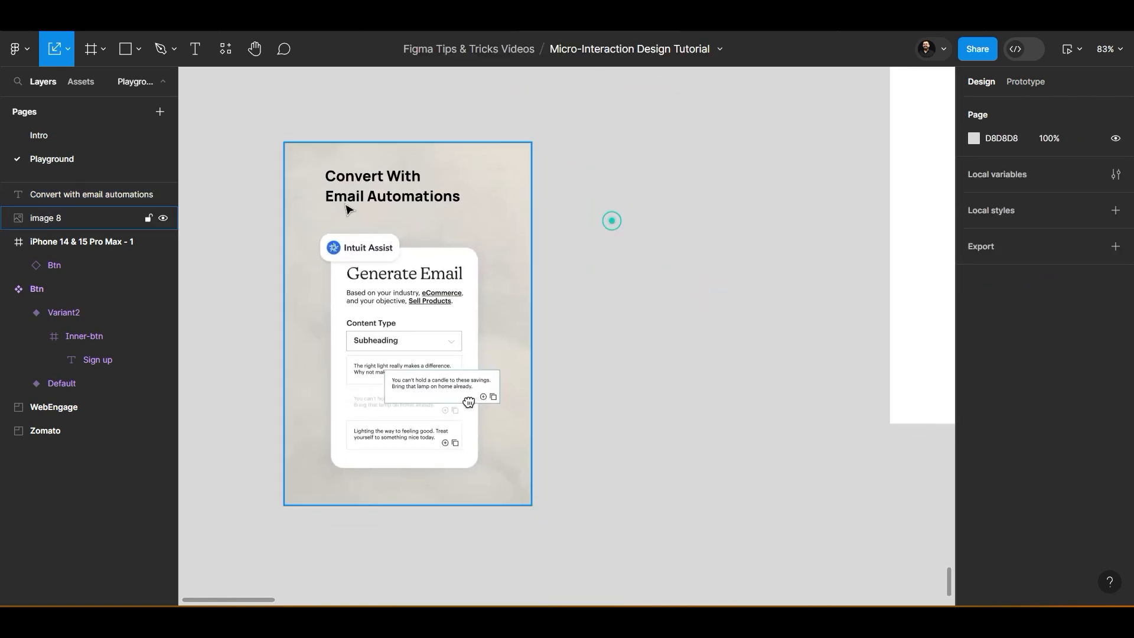
Wrap the heading and the image in a single frame and enable Clip content on it
left_click_drag(271, 144, 637, 513)
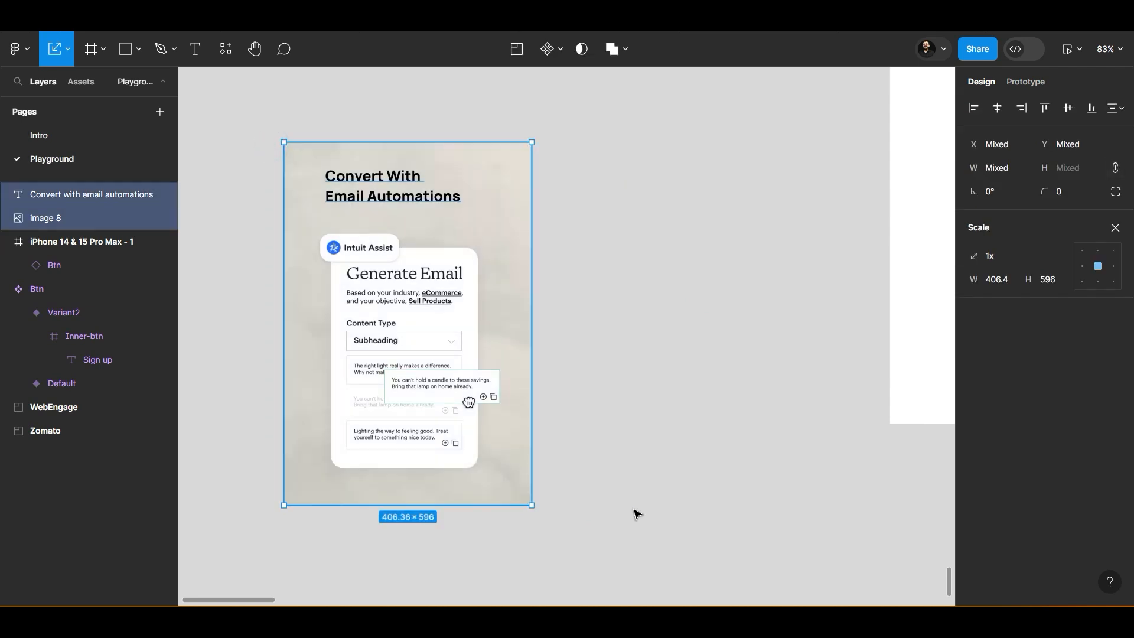
key("ctrl+alt+g")
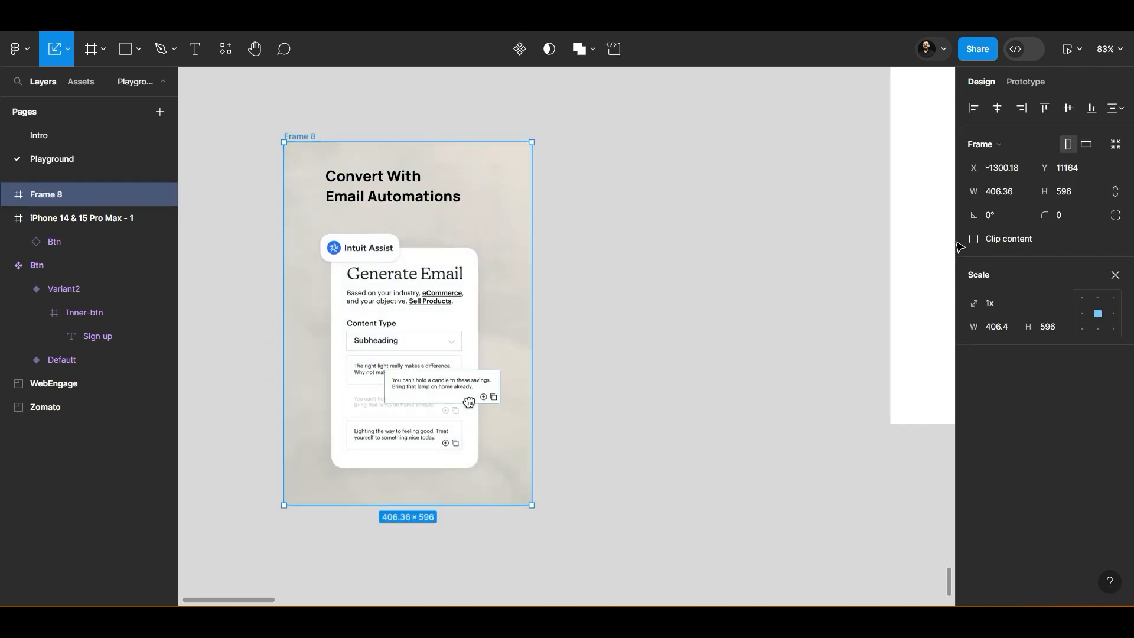
left_click(974, 239)
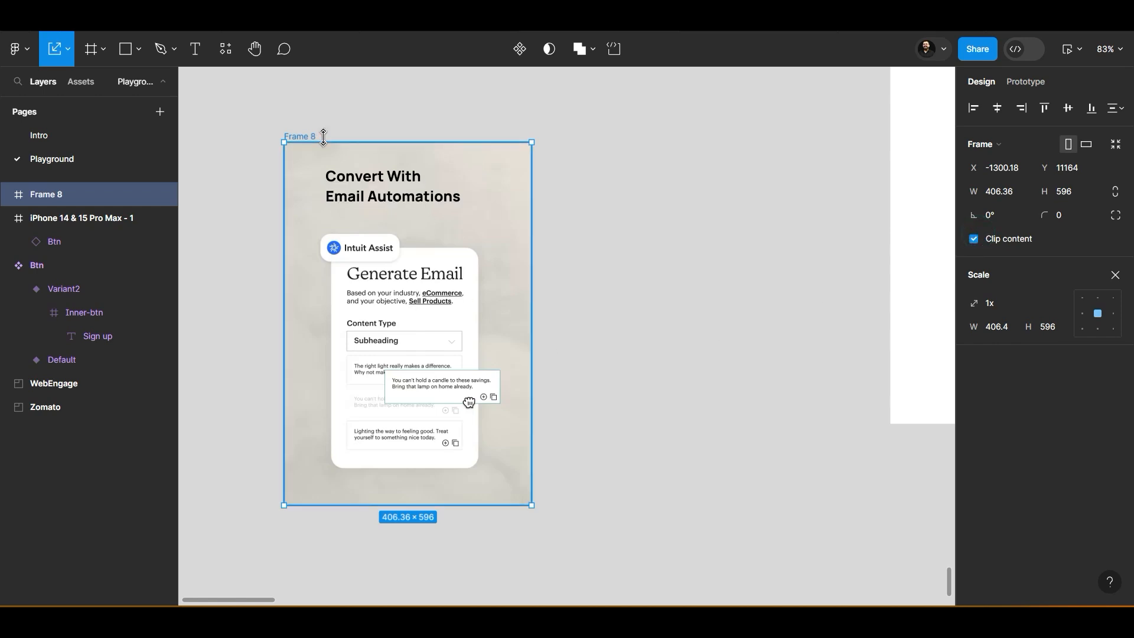
Turn the card frame into a component and rename it Image-zoom
left_click(520, 53)
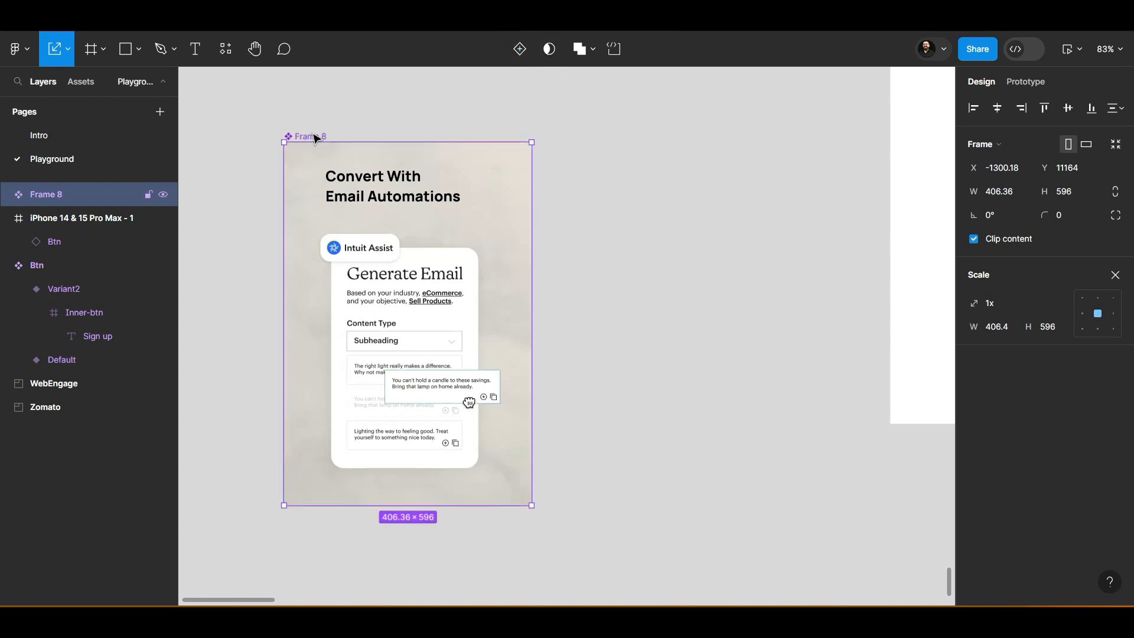
key("BackSpace")
left_click(367, 118)
left_click(333, 137)
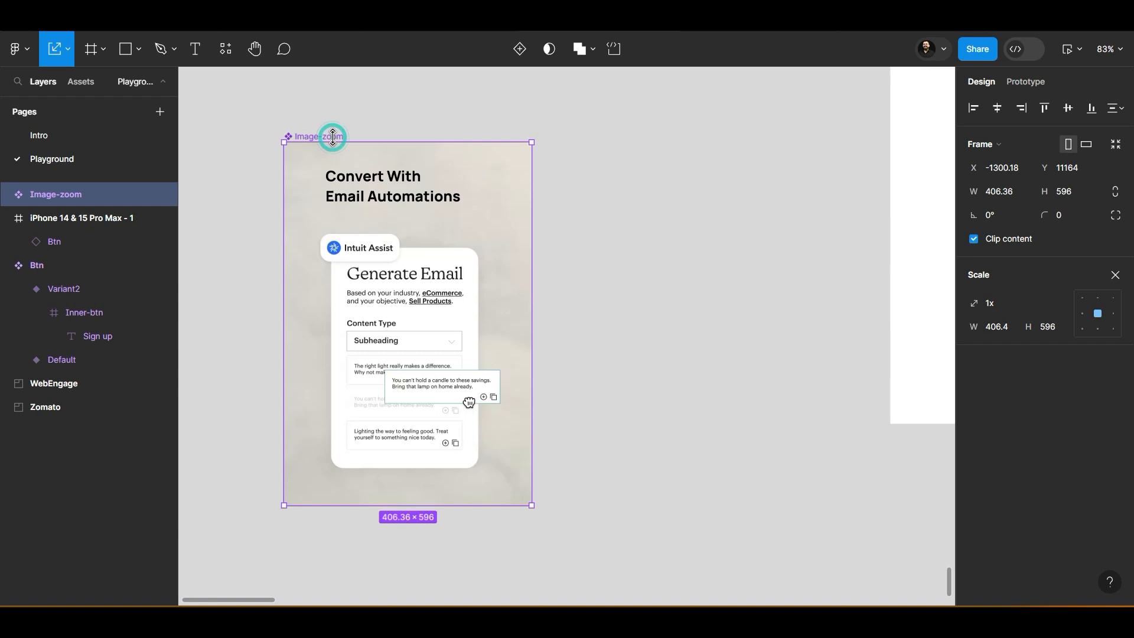
Add a second variant to the Image-zoom component and underline the heading in that variant
left_click(519, 49)
scroll(436, 339, "down", 4)
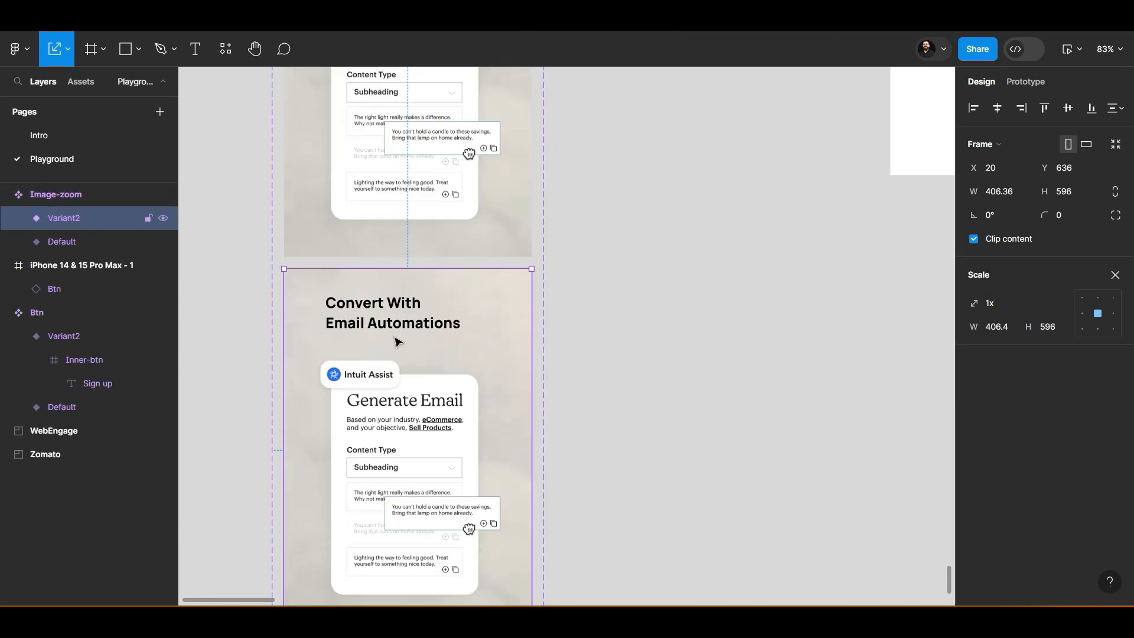
left_click(384, 333)
left_click(384, 333)
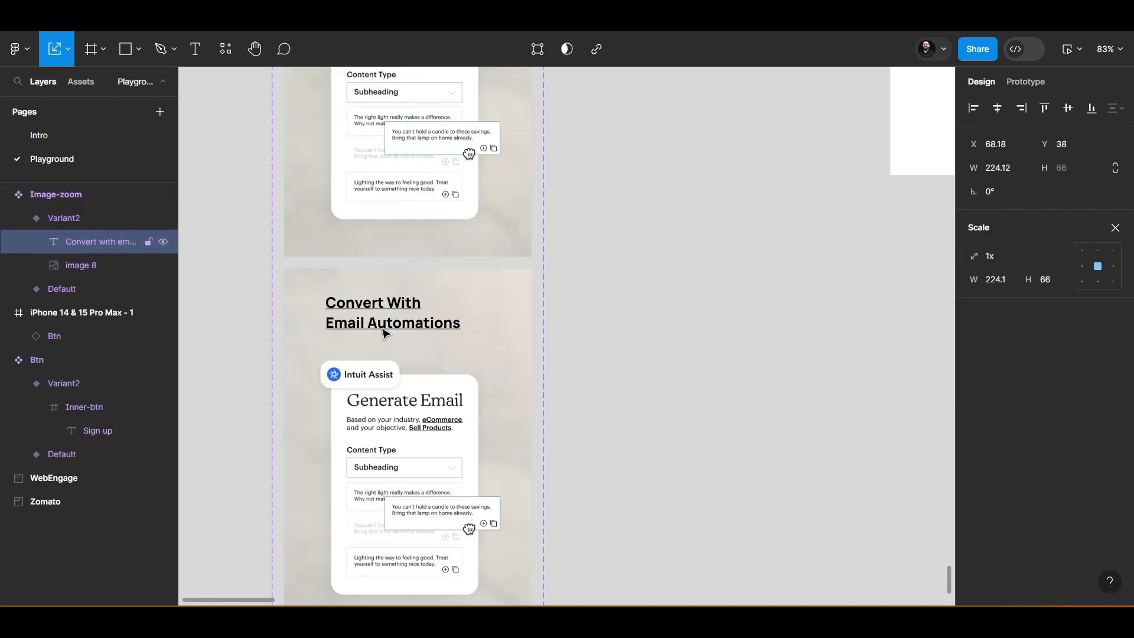
scroll(468, 362, "down", 3)
Scale the second variant's image up to about 438 × 642 and centre it within the variant
left_click(450, 353)
left_click(422, 332)
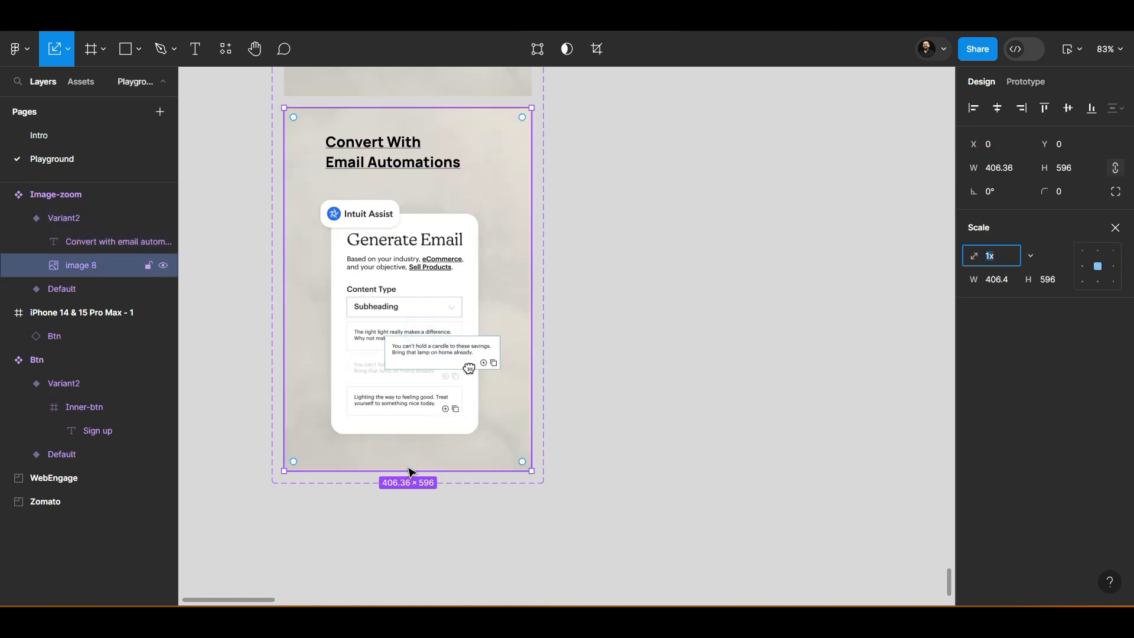
left_click_drag(409, 472, 412, 499)
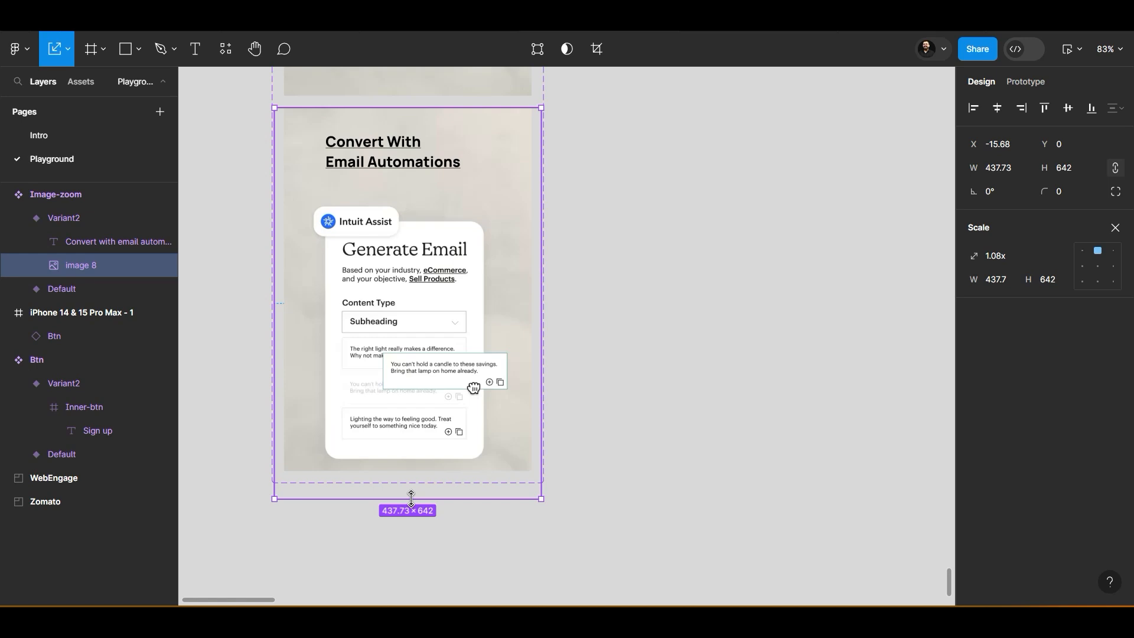
left_click_drag(419, 412, 420, 398)
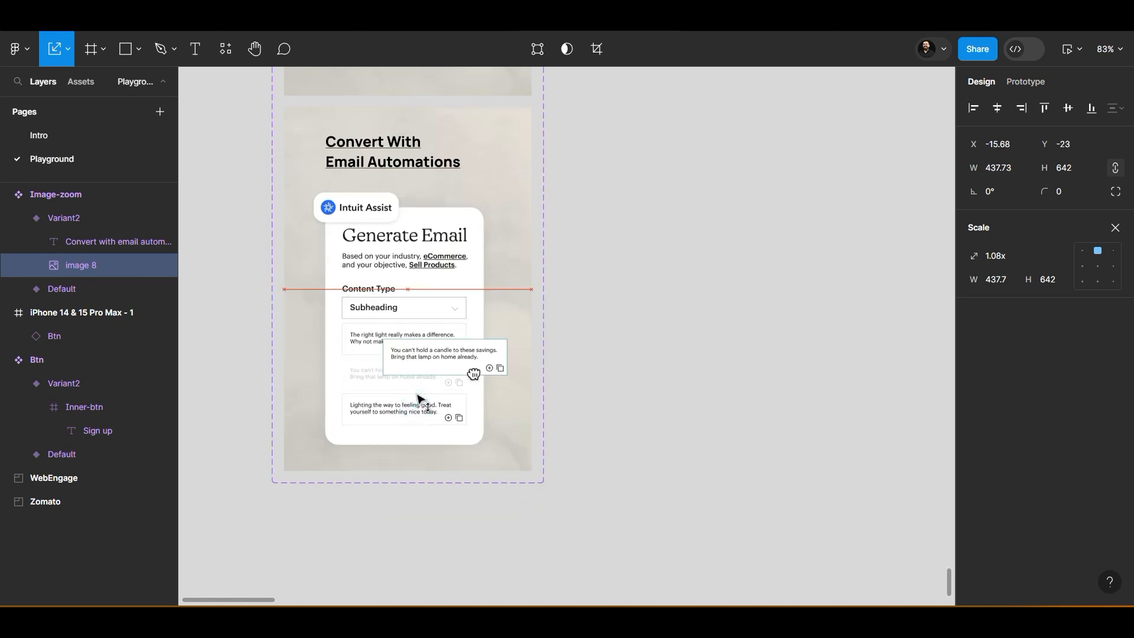
left_click(630, 304)
Add a While hovering interaction to the Default variant of Image-zoom that changes it to Variant2
left_click_drag(692, 265, 624, 359)
key("v")
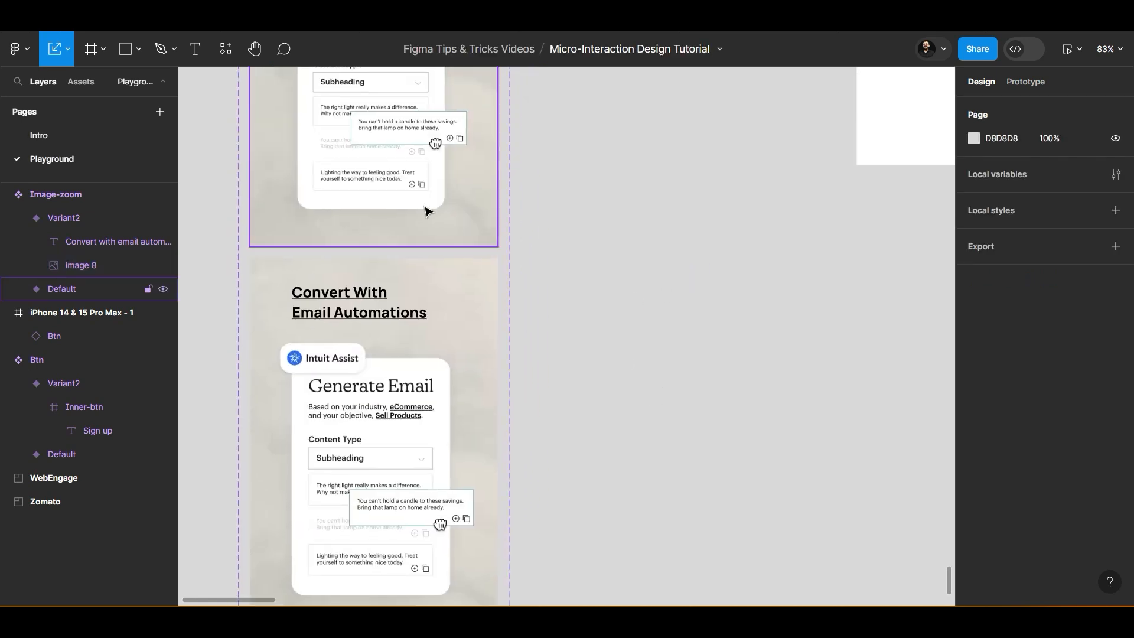
left_click(423, 202)
left_click(1026, 82)
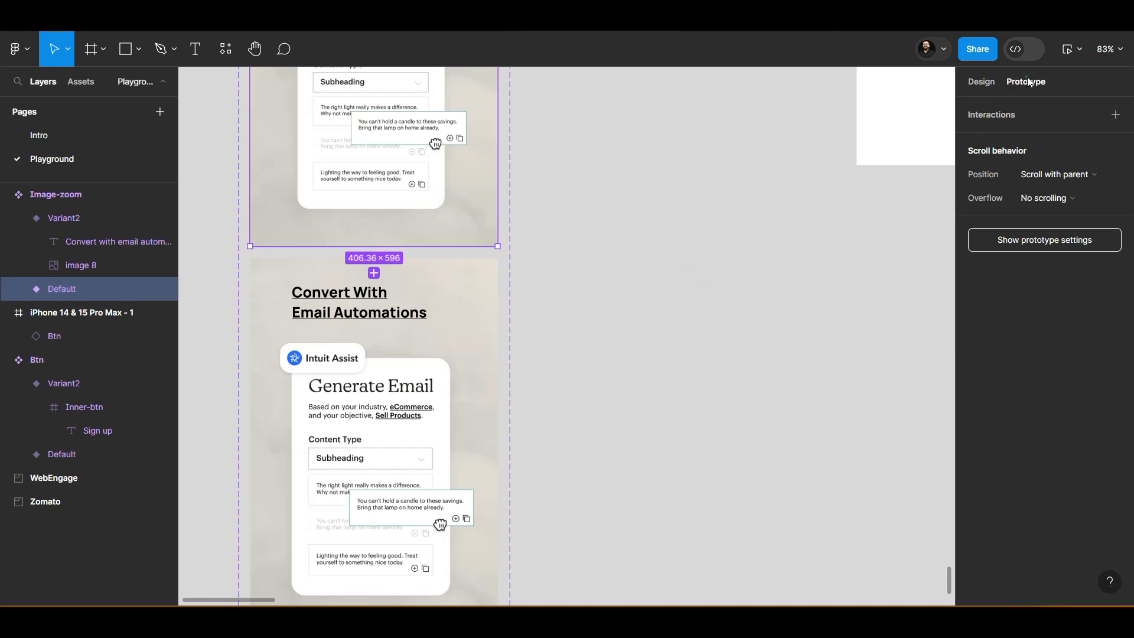
left_click(1115, 114)
left_click(831, 129)
left_click(827, 169)
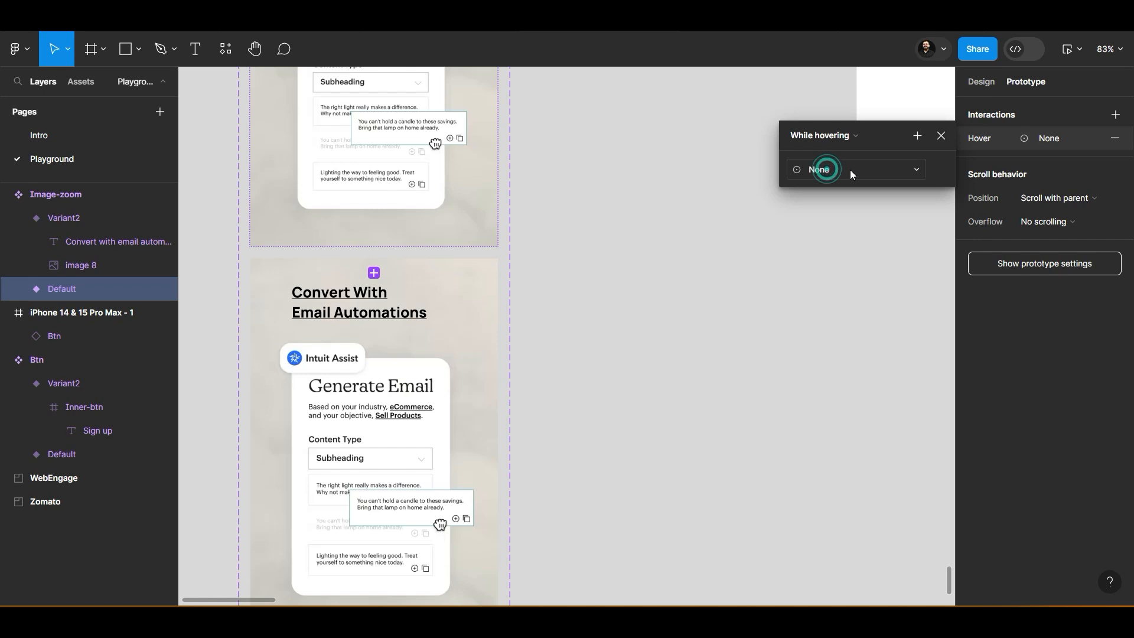
left_click(850, 171)
left_click(854, 214)
left_click(900, 195)
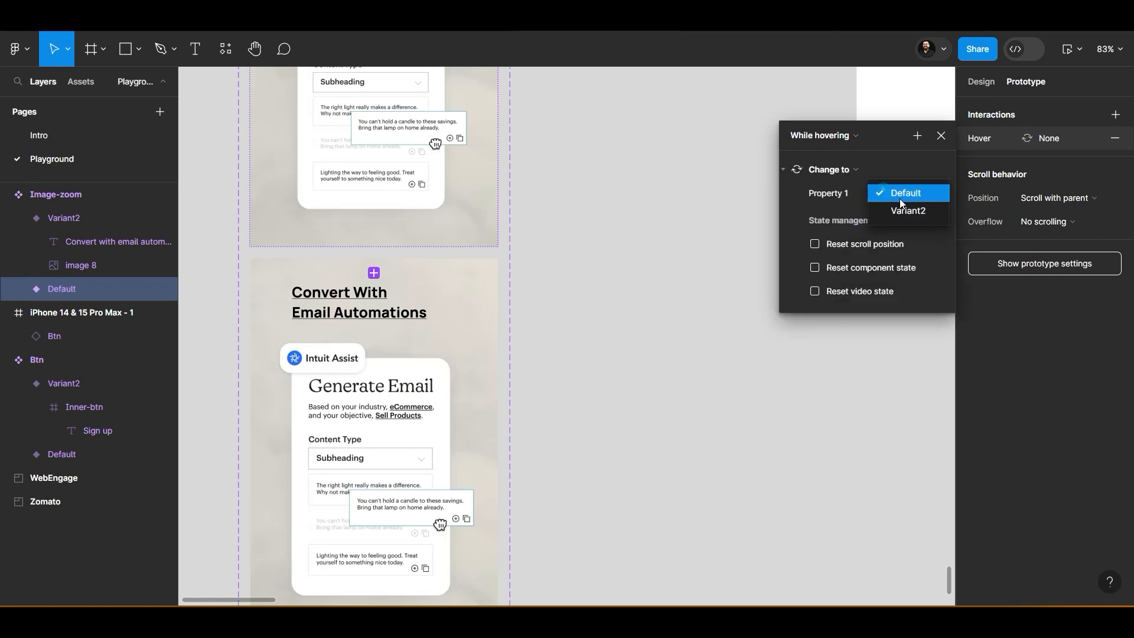
left_click(903, 211)
Set the hover transition to Smart animate with Ease in and out back easing
left_click(848, 215)
left_click(884, 249)
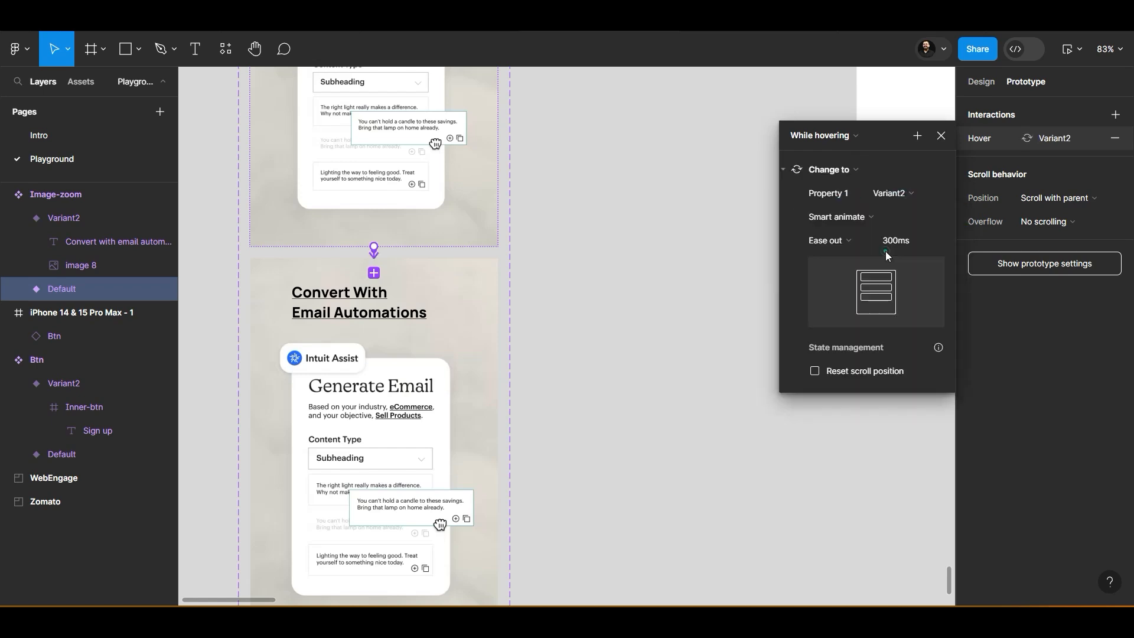
left_click(858, 240)
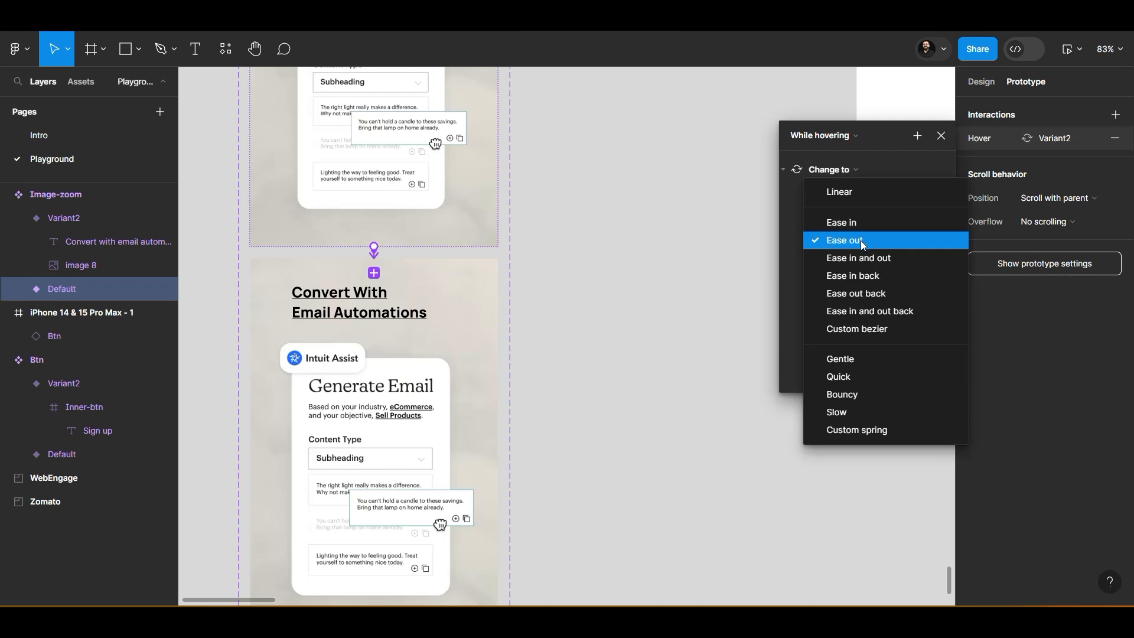
left_click(892, 309)
left_click(616, 307)
Move the Image-zoom component set up beside the Btn component set so their upper edges roughly line up
scroll(616, 306, "down", 5)
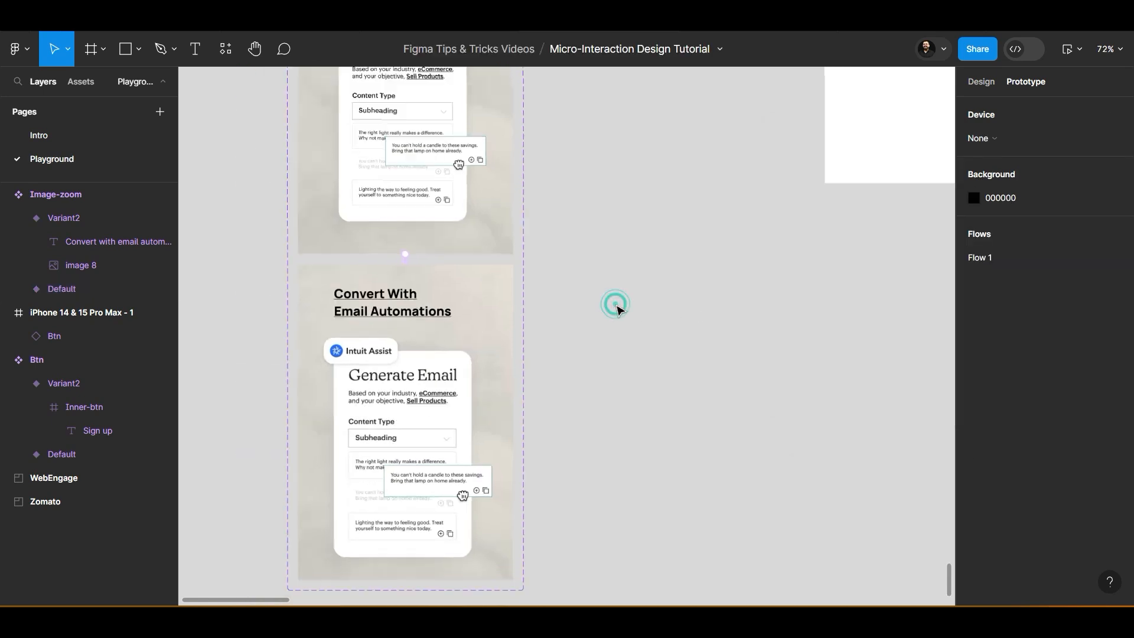
left_click_drag(735, 305, 569, 391)
left_click_drag(777, 229, 749, 305)
left_click_drag(277, 262, 271, 151)
left_click(509, 314)
left_click_drag(569, 312, 511, 318)
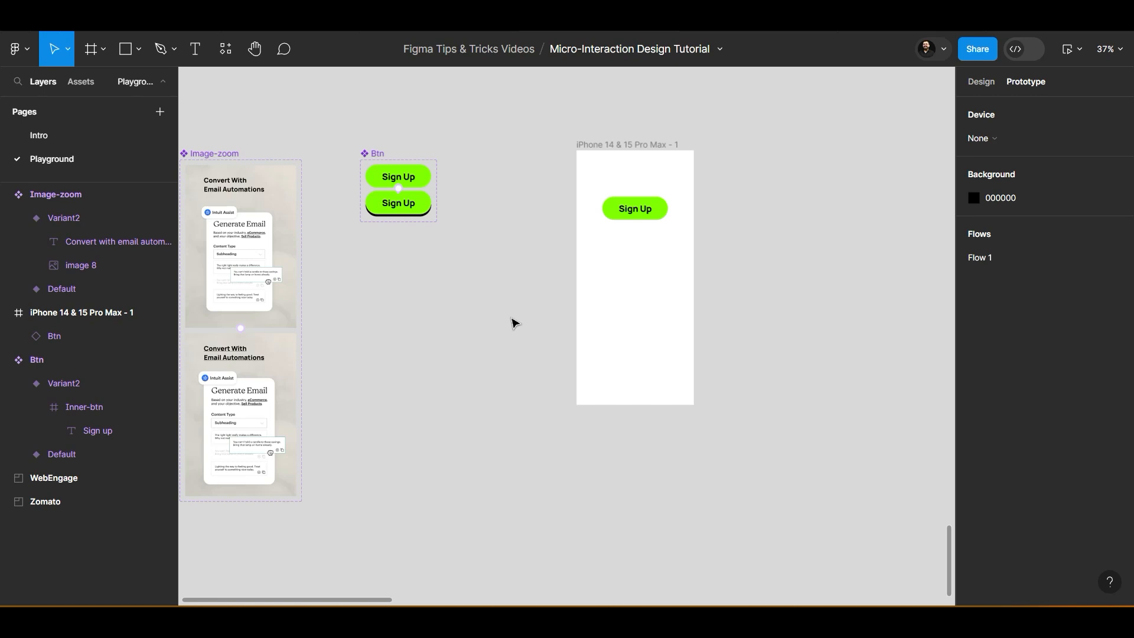
Add a Wireframe-preset desktop frame of 1440 × 1024 beside the iPhone frame, aligned with its upper edge
scroll(512, 319, "down", 3)
left_click_drag(713, 281, 665, 277)
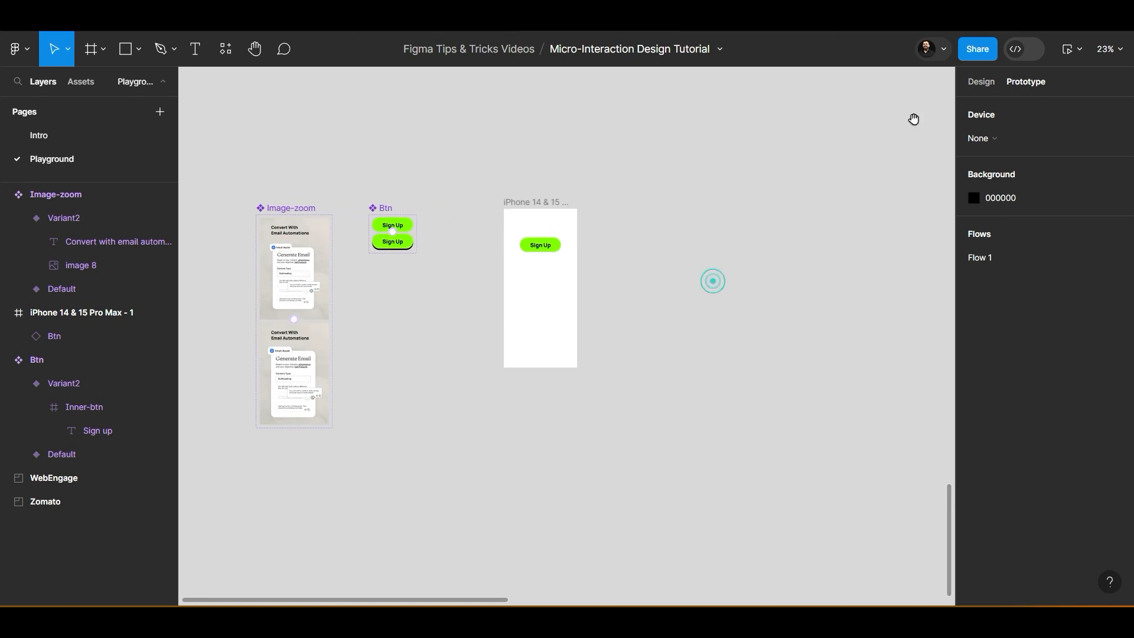
left_click(981, 81)
key("f")
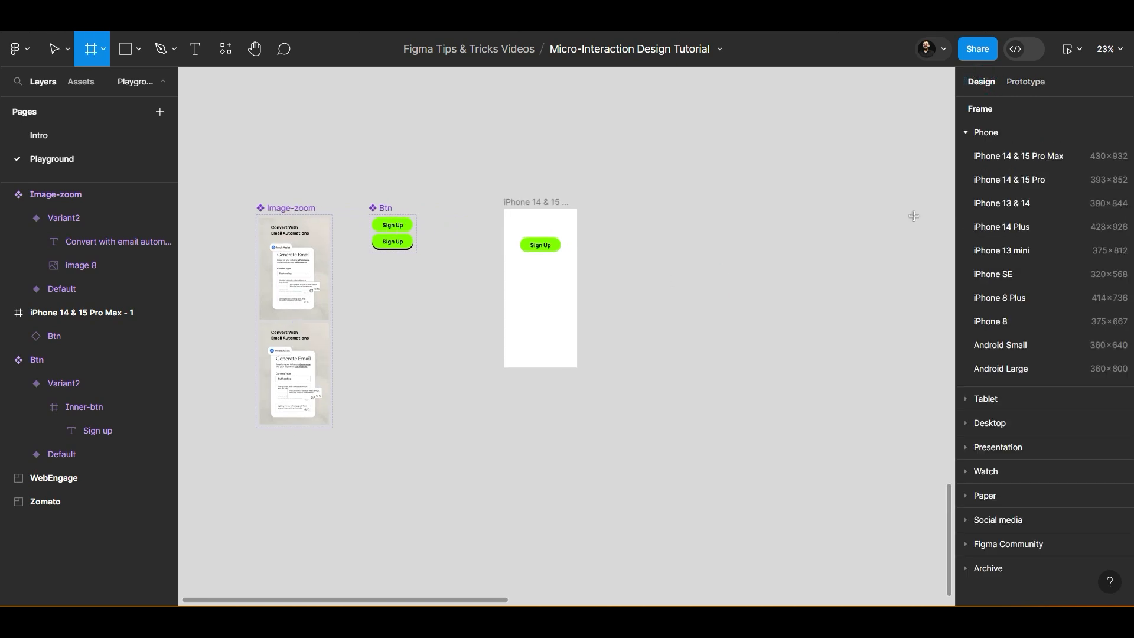
left_click(968, 425)
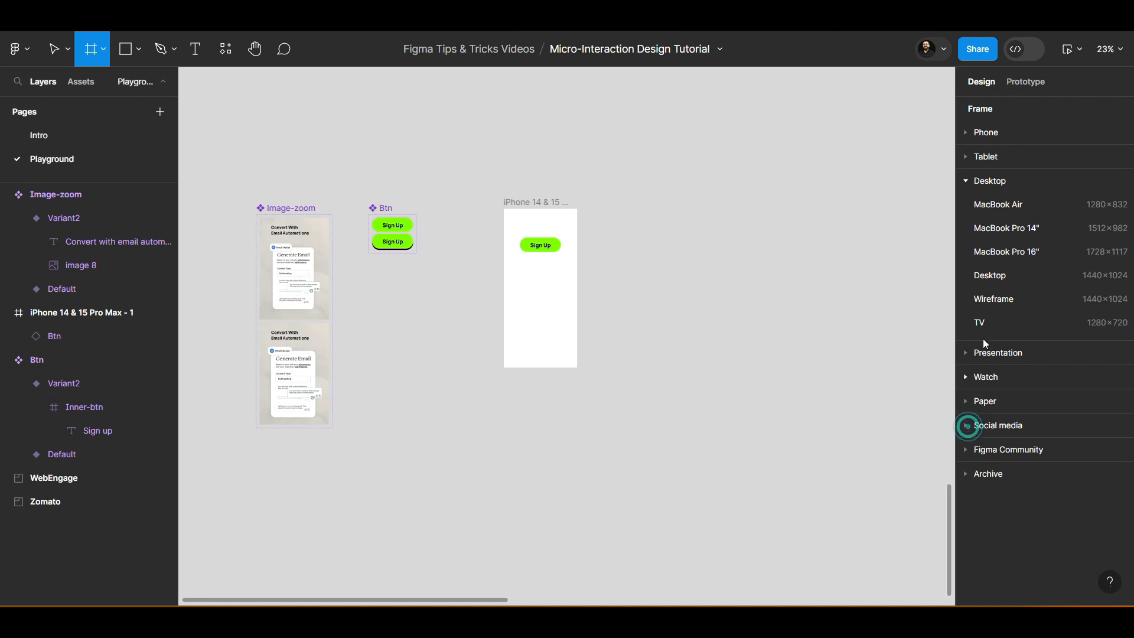
left_click(989, 305)
left_click_drag(700, 323, 708, 282)
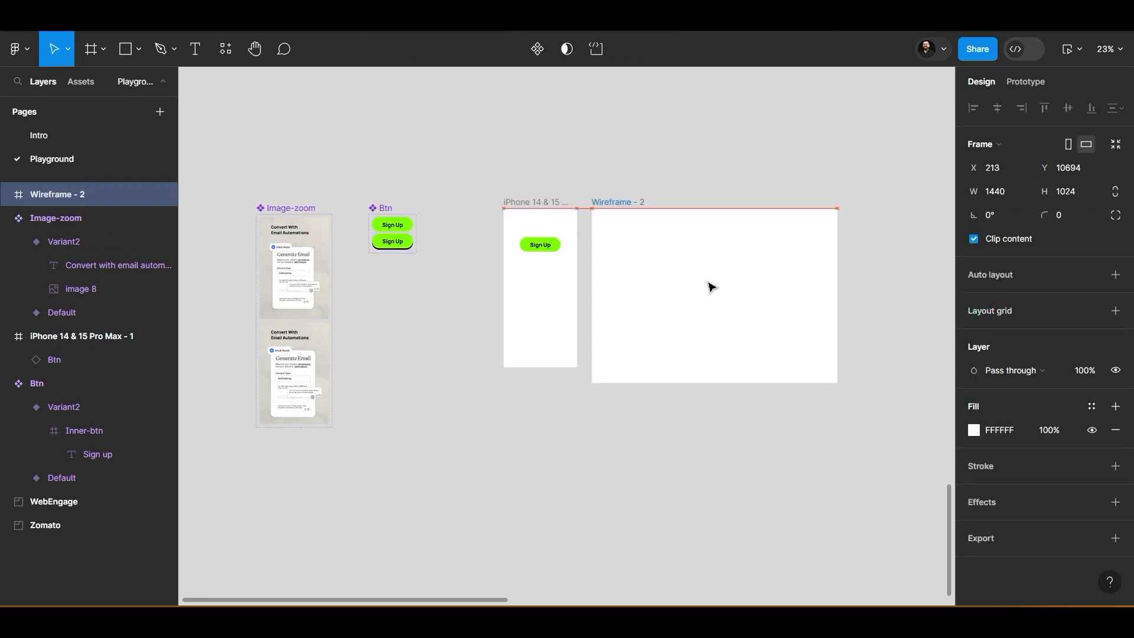
Insert three Image-zoom instances into the wireframe frame, placed edge to edge in one row, the first at X 111, Y 188
left_click(643, 410)
left_click(92, 87)
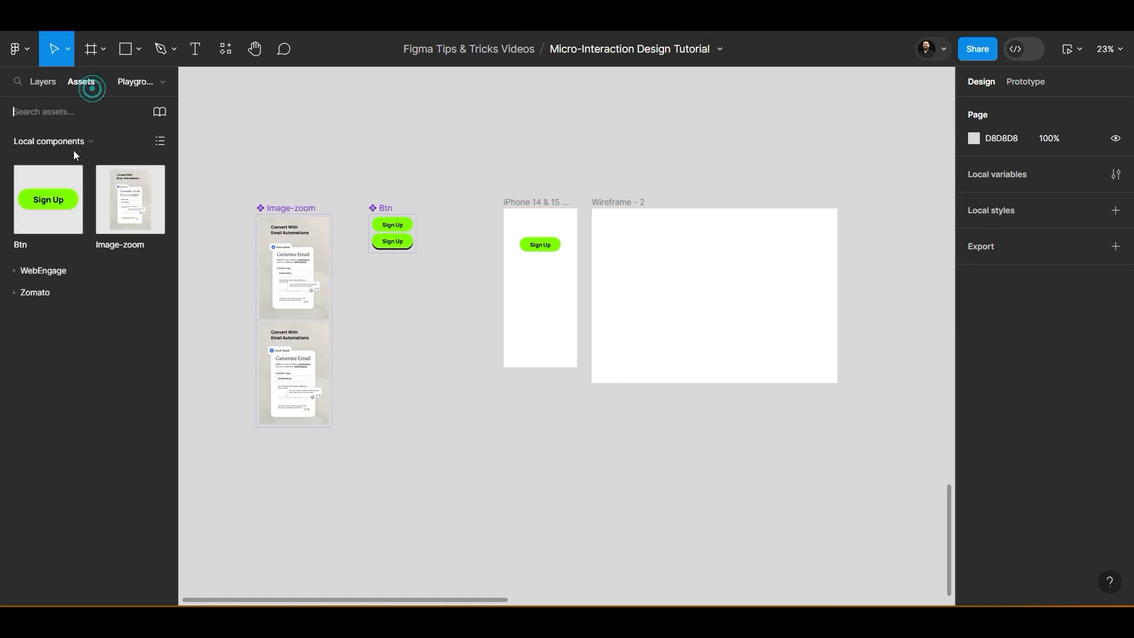
left_click_drag(130, 199, 707, 262)
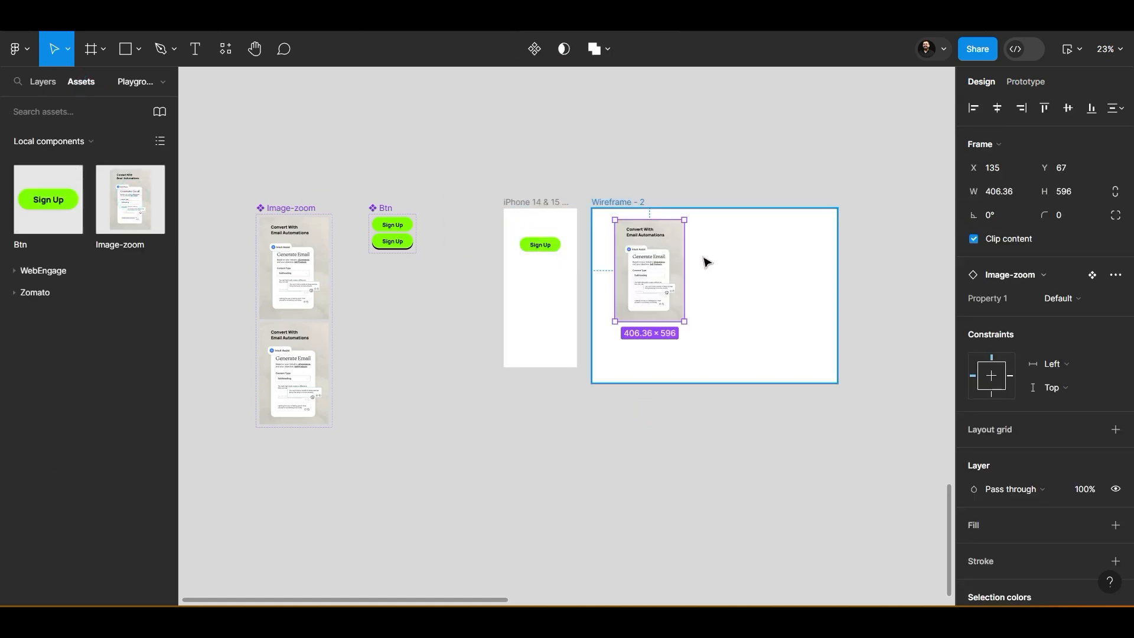
scroll(707, 261, "up", 5)
left_click_drag(465, 240, 746, 294)
left_click_drag(768, 284, 445, 300)
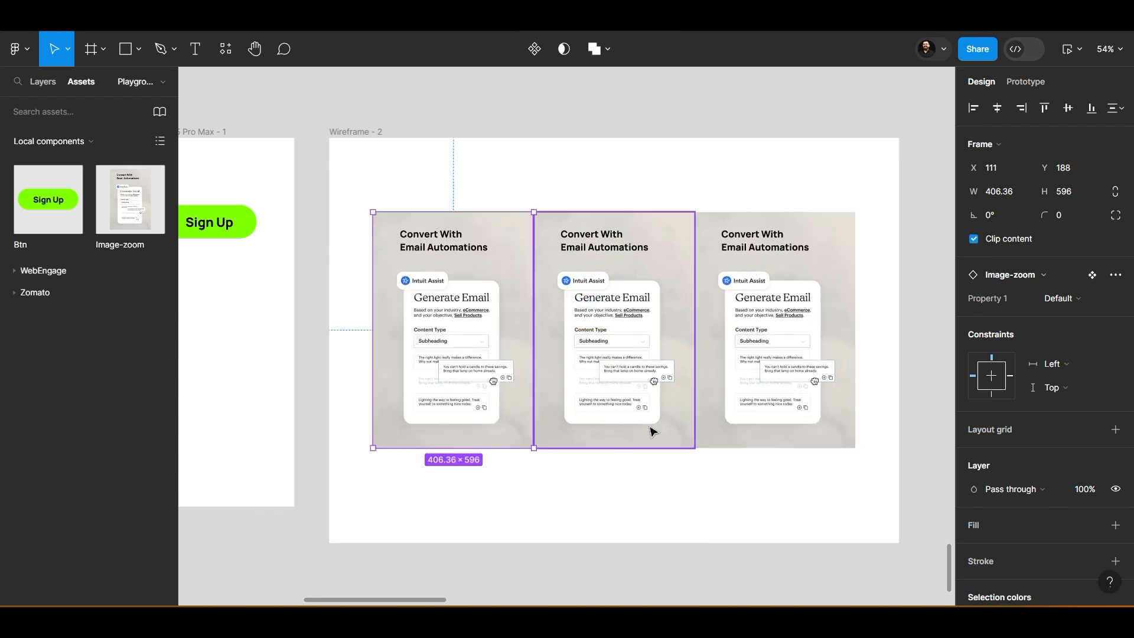
left_click(622, 461)
Present the wireframe frame as a prototype and test the hover zoom on the three cards
left_click(359, 132)
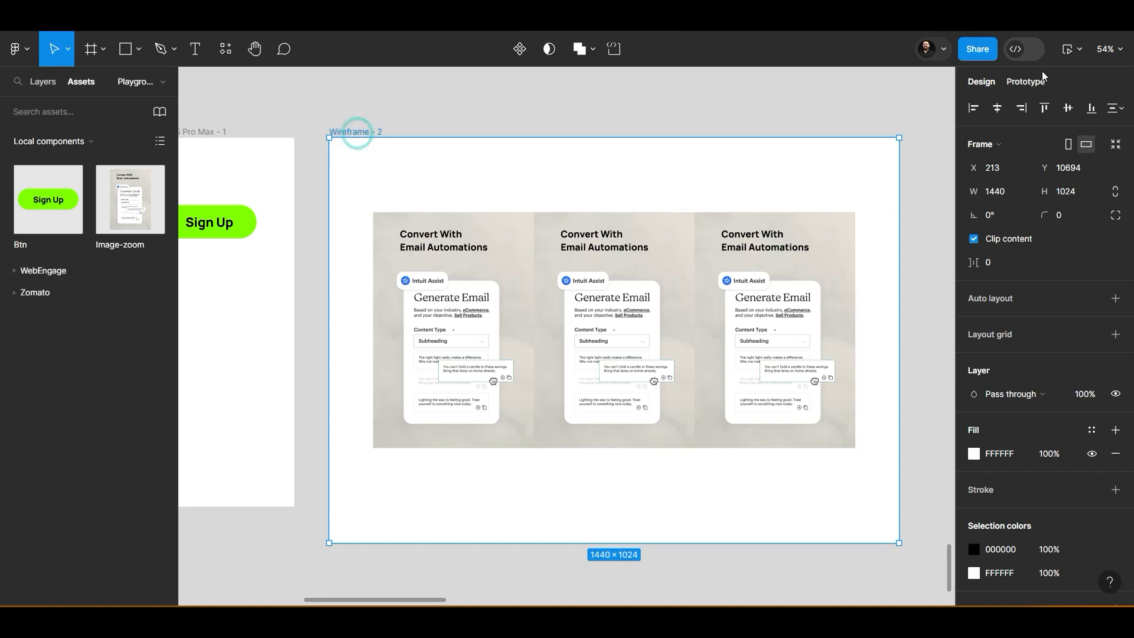
left_click(1080, 54)
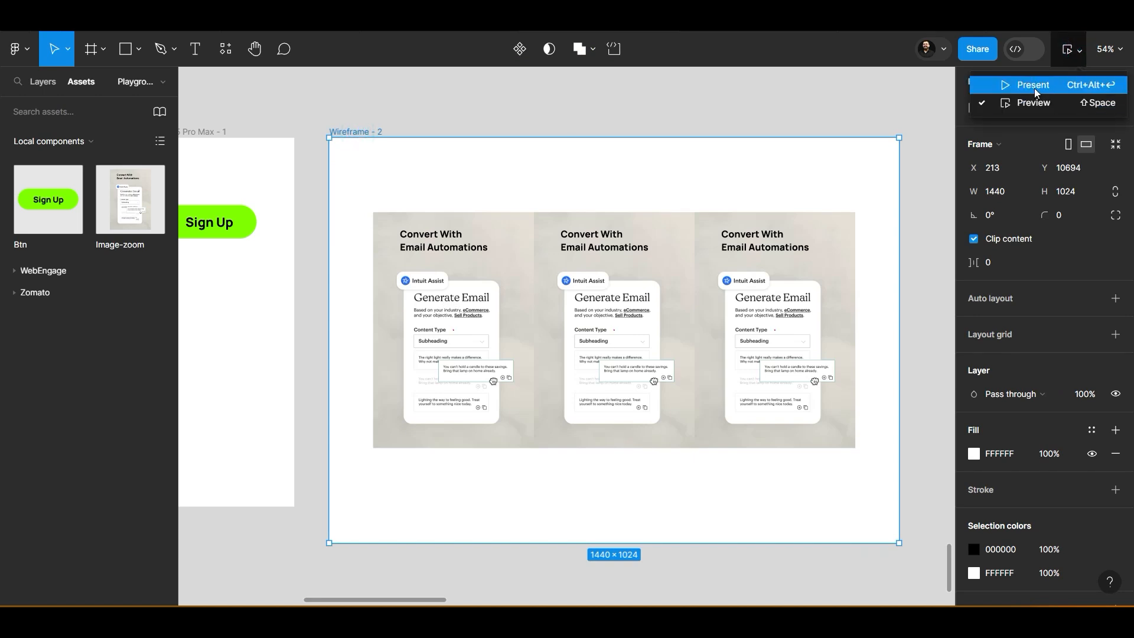
left_click(1035, 88)
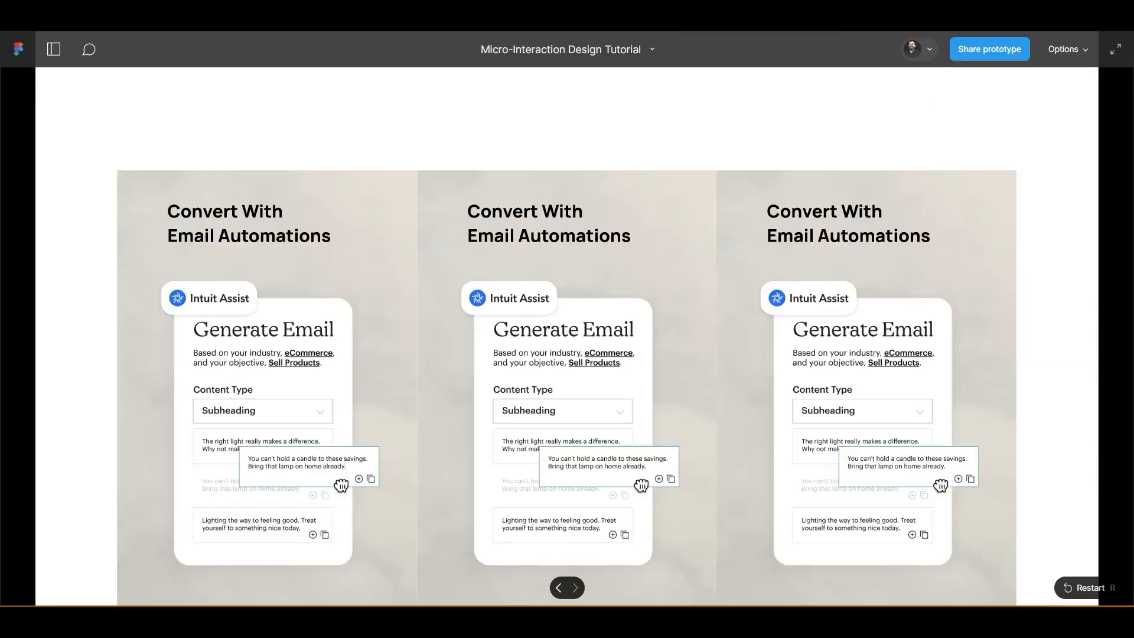
mouse_move(538, 256)
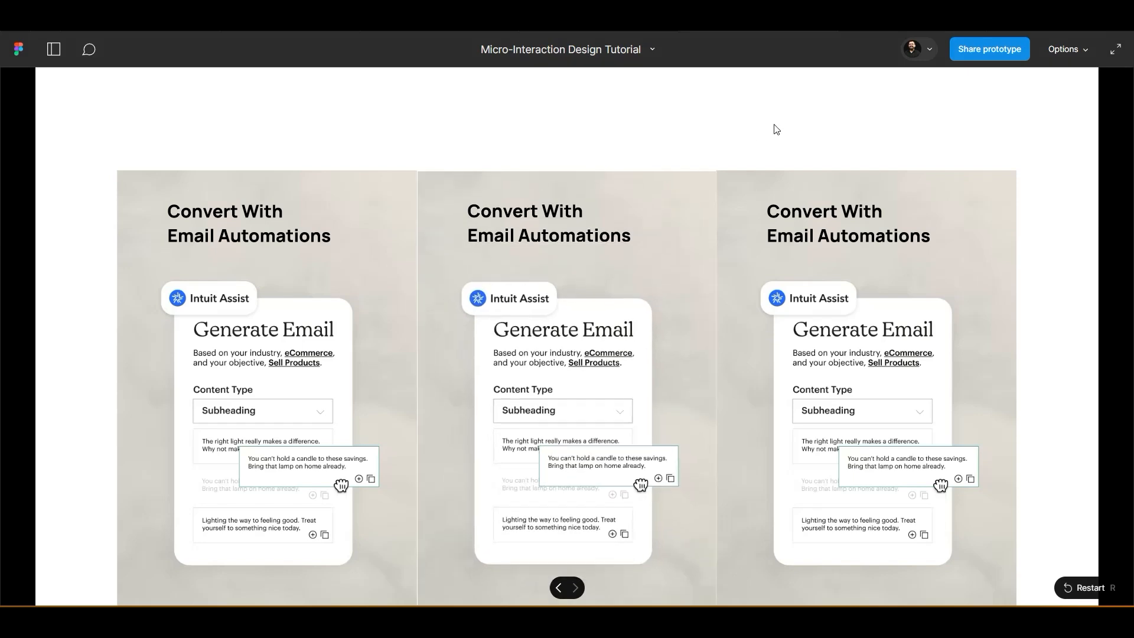
mouse_move(878, 254)
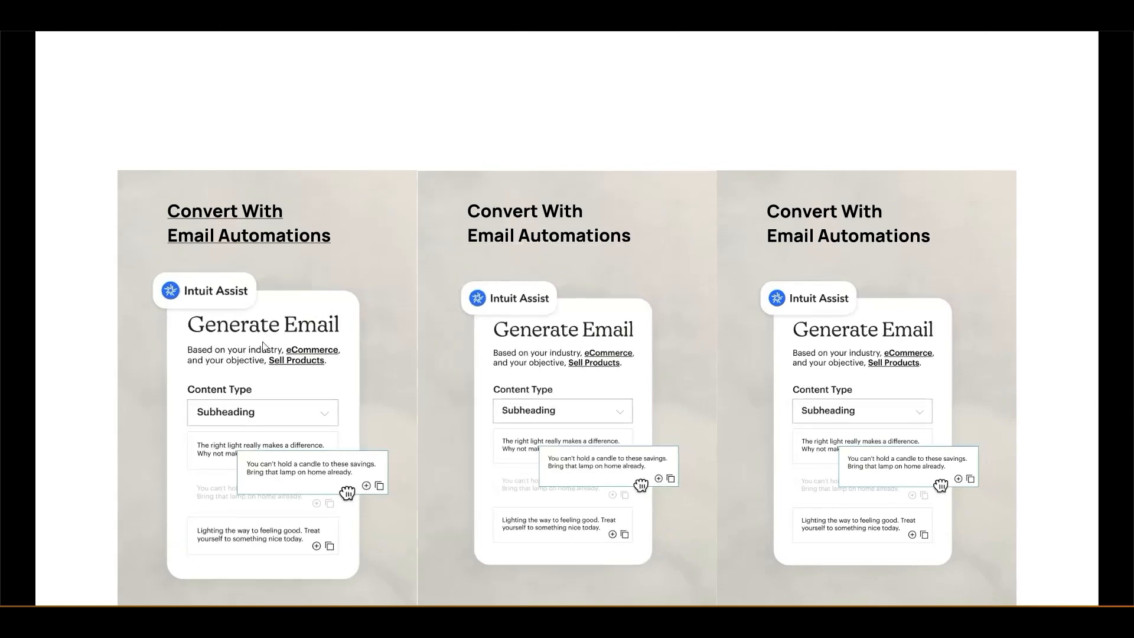
left_click(654, 131)
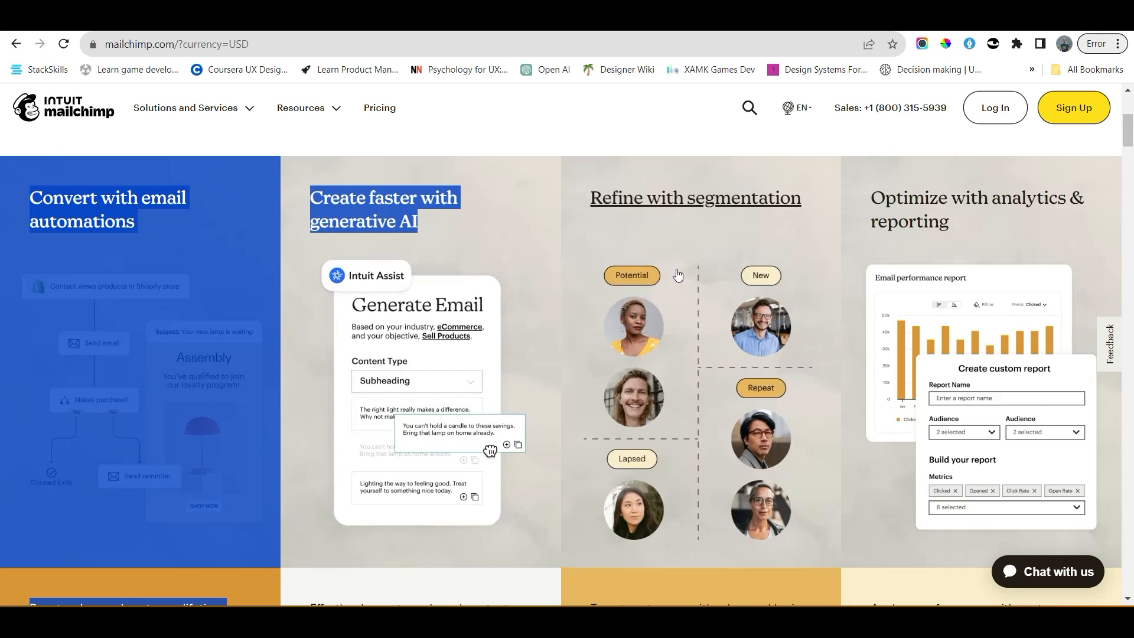
Examine the hover effect of the "Learn more about onboarding" link on the Mailchimp home page
scroll(678, 273, "down", 5)
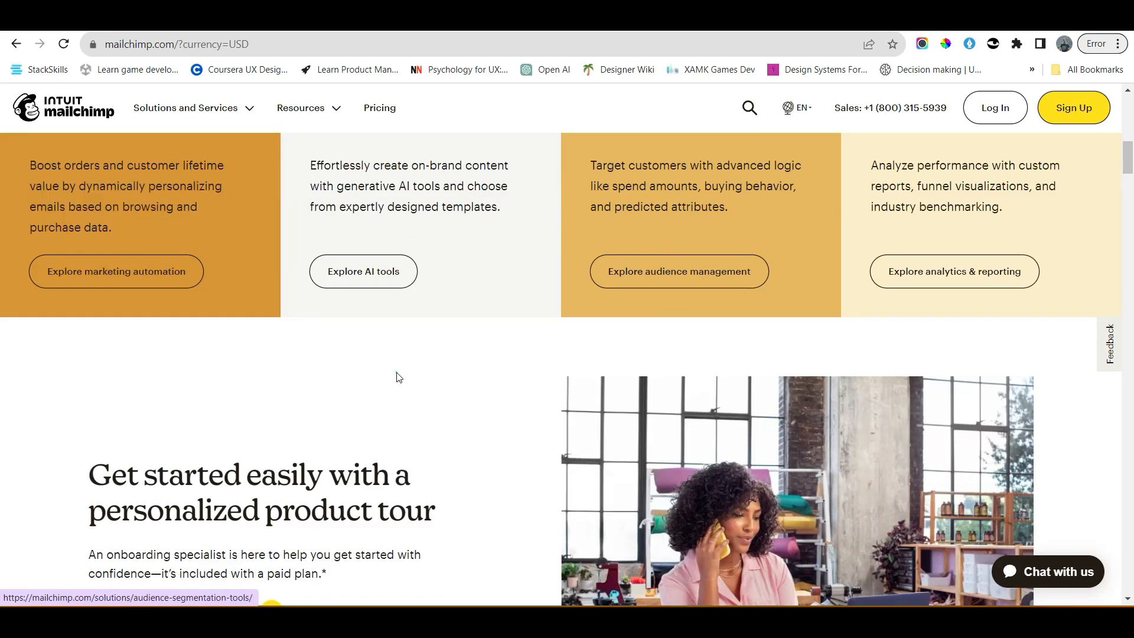
left_click(398, 374)
scroll(413, 377, "down", 5)
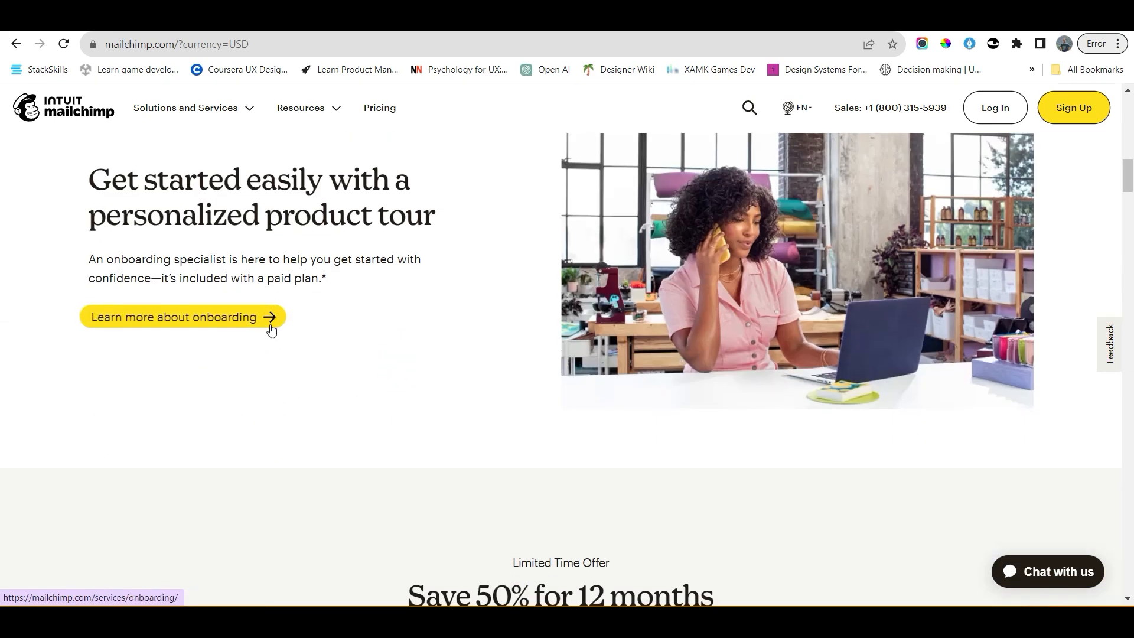
left_click(392, 328)
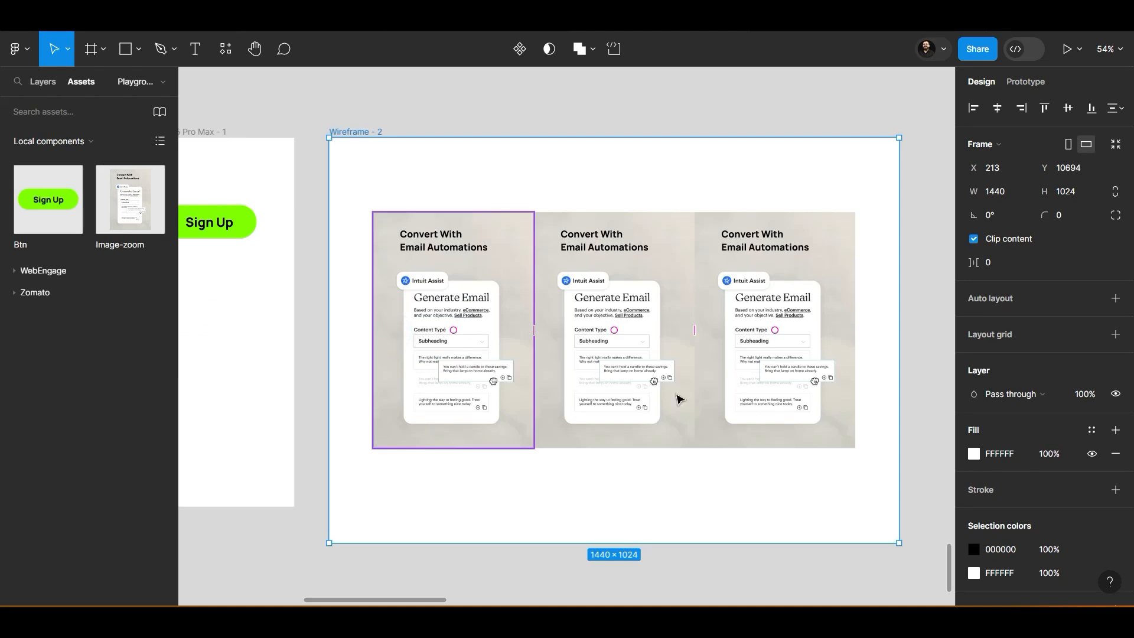
Switch back to Figma and draw a square frame about 41 × 41 on the canvas below the Btn component set
scroll(780, 413, "down", 5)
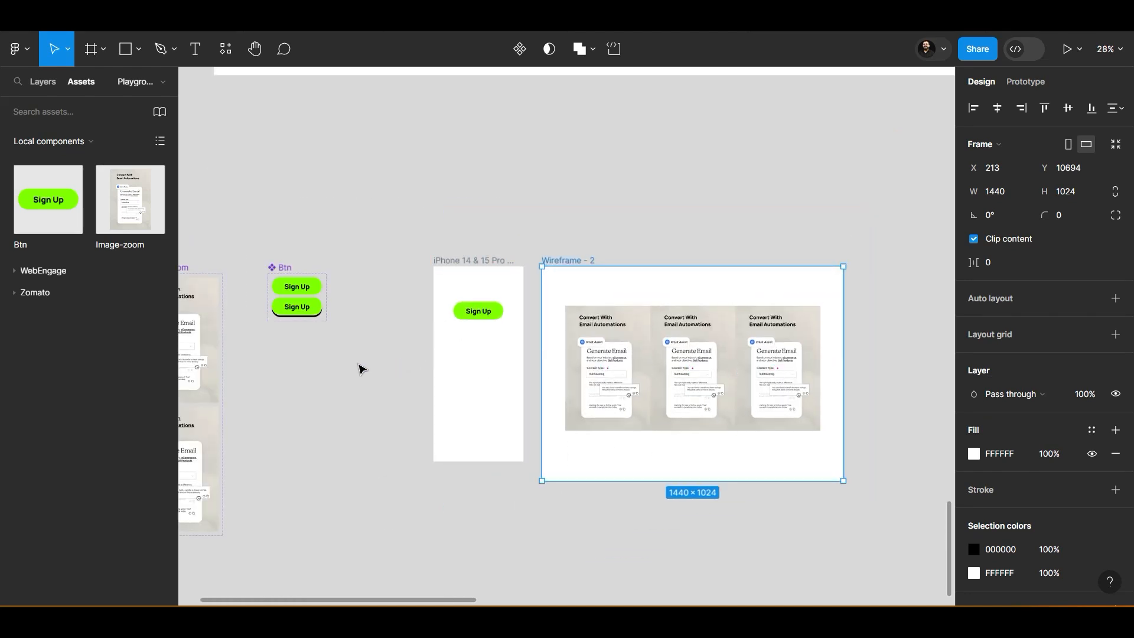
left_click(353, 363)
left_click_drag(418, 359, 512, 379)
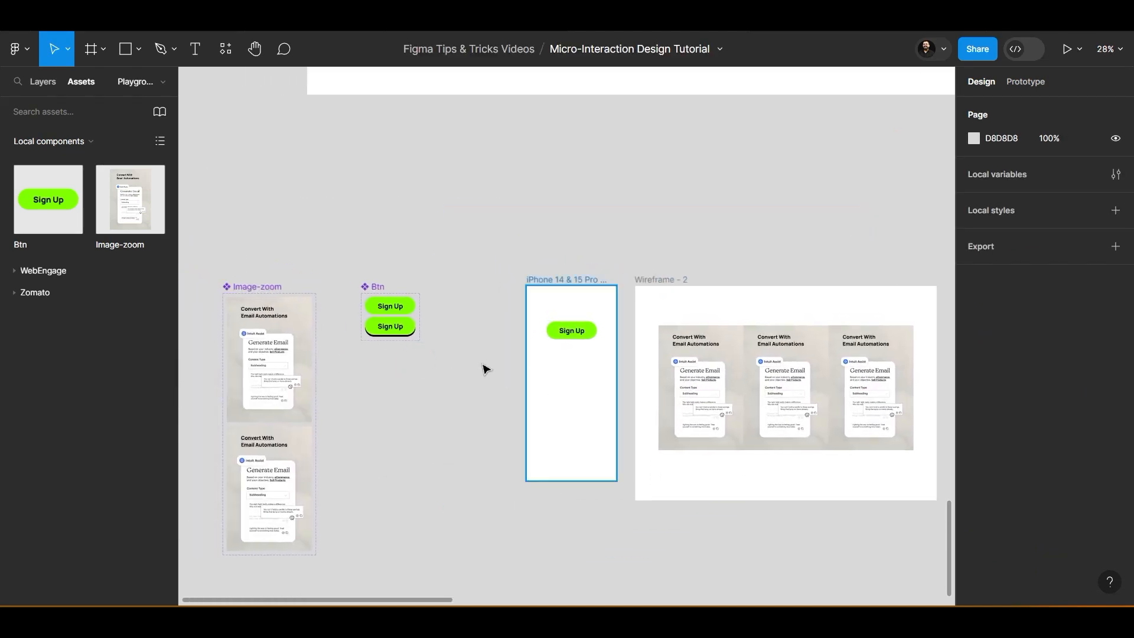
left_click(105, 50)
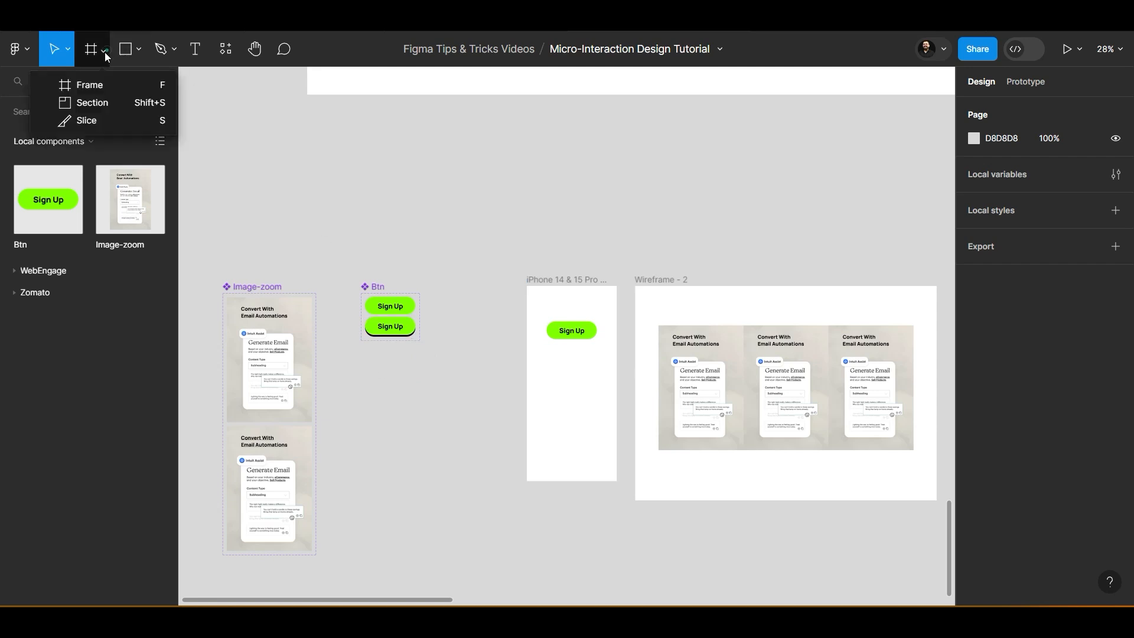
left_click(88, 82)
scroll(387, 377, "up", 5)
scroll(387, 377, "up", 4)
left_click_drag(484, 281, 527, 323)
scroll(583, 342, "up", 3)
scroll(590, 336, "down", 4)
scroll(633, 319, "down", 5)
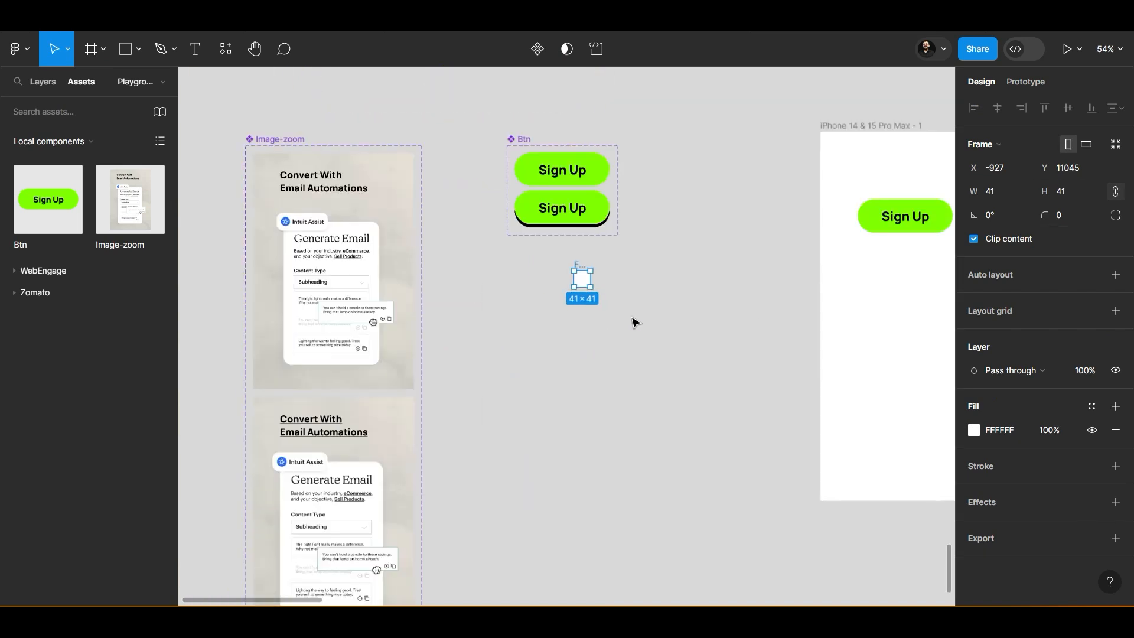
Find the Figma-FAQ component in the Zomato section and copy the 40 × 40 chevron icon of its collapsed variant
scroll(632, 322, "down", 4)
scroll(686, 159, "up", 10)
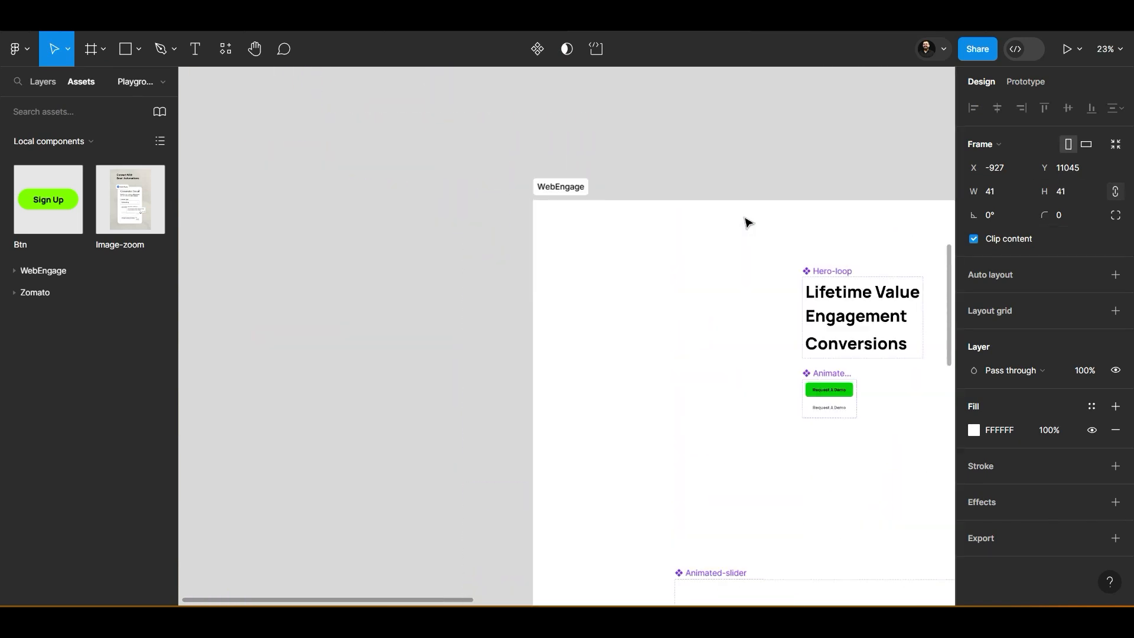
scroll(747, 223, "up", 2)
left_click(723, 159)
left_click_drag(723, 159, 557, 553)
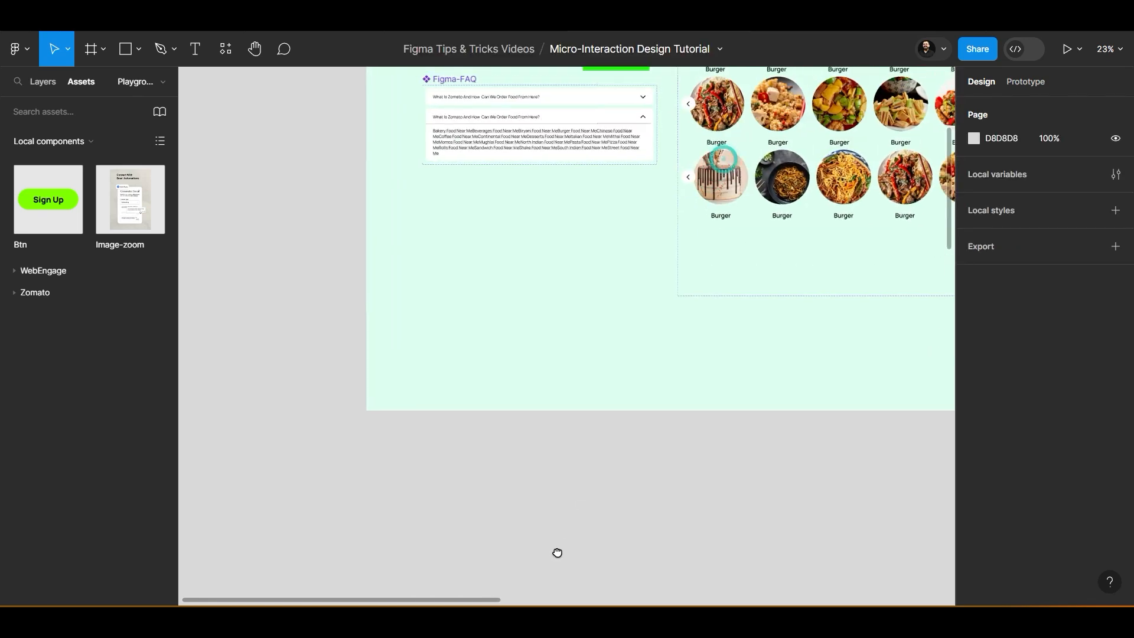
scroll(614, 324, "up", 4)
scroll(628, 332, "up", 8)
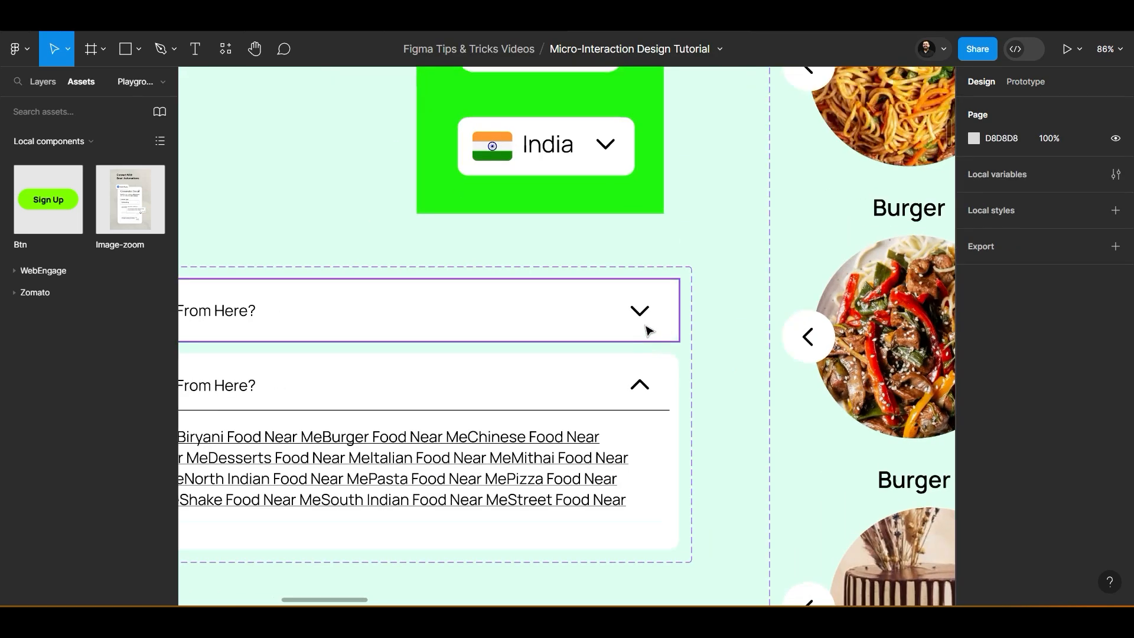
left_click(647, 321)
left_click(643, 313)
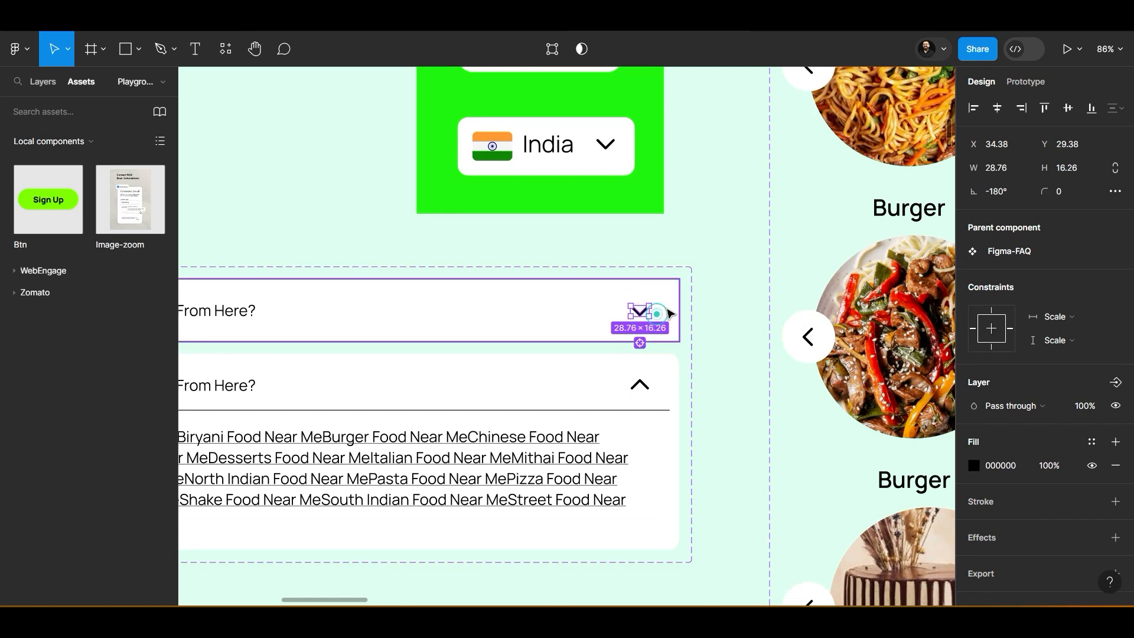
key("Escape")
left_click(644, 314)
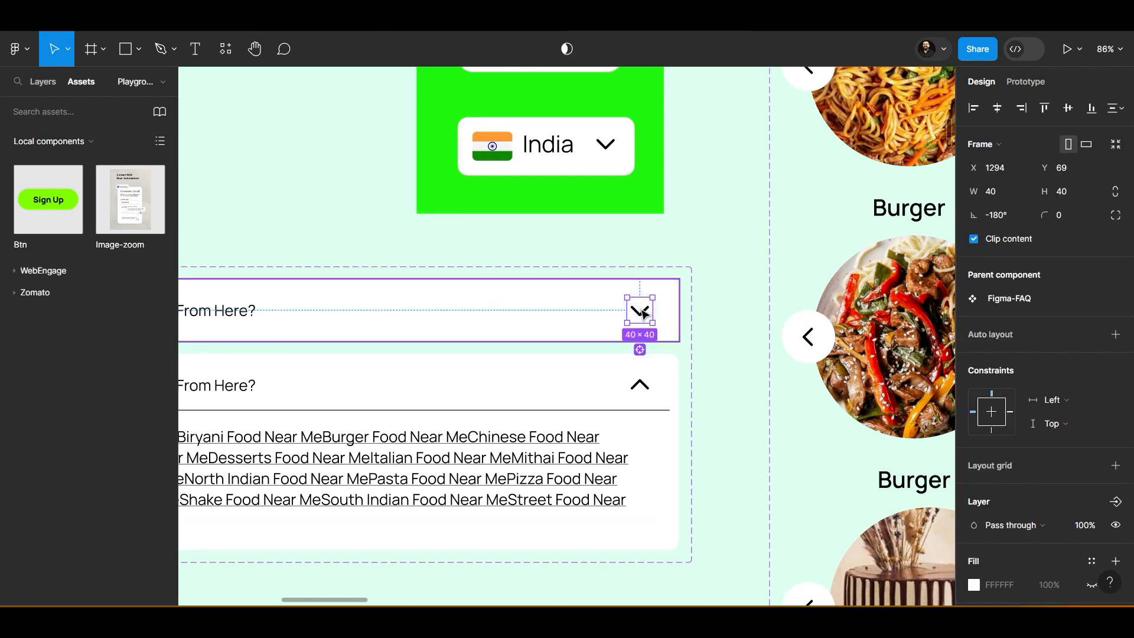
Paste the chevron into the 41 × 41 frame below Btn and rotate it to -90° so it points right
scroll(608, 317, "down", 5)
scroll(600, 287, "down", 10)
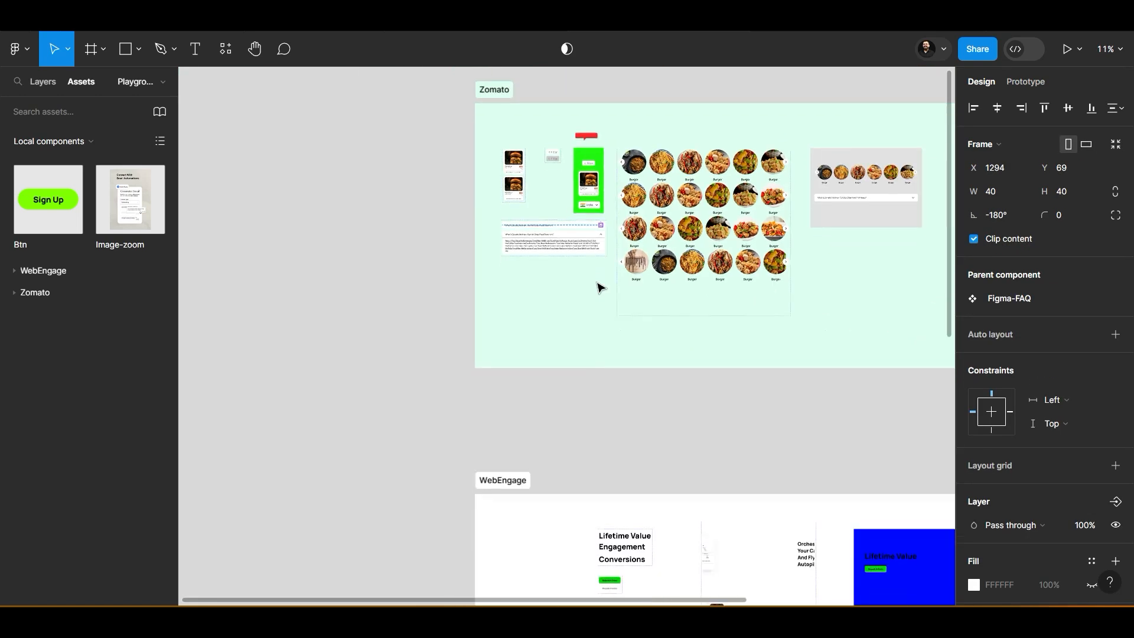
scroll(597, 283, "down", 15)
key("shift+2")
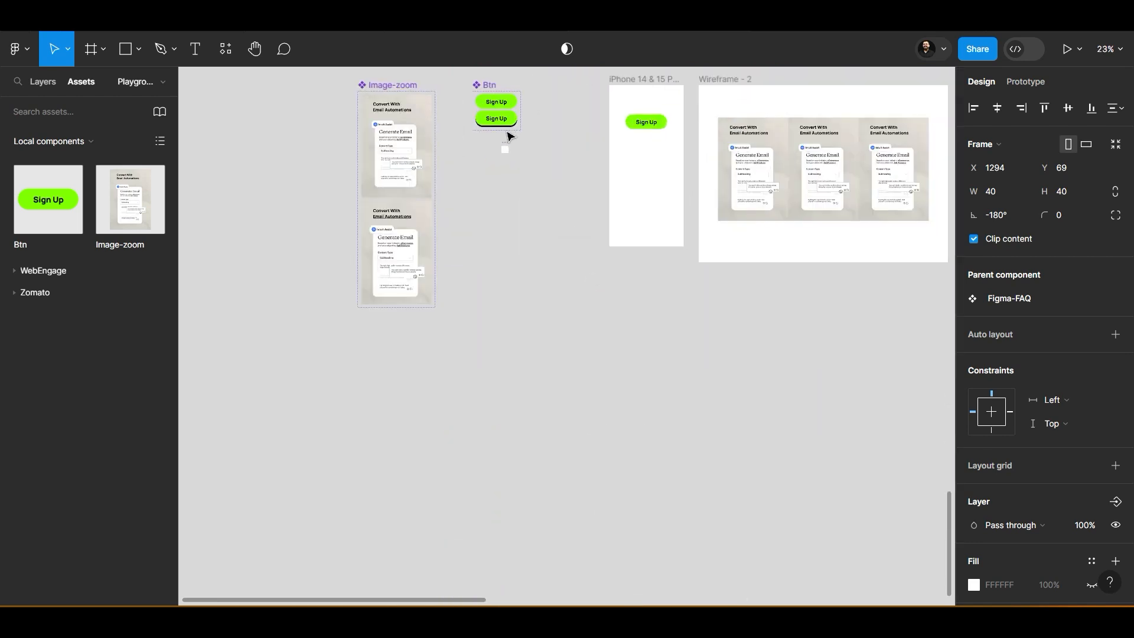
left_click(456, 281)
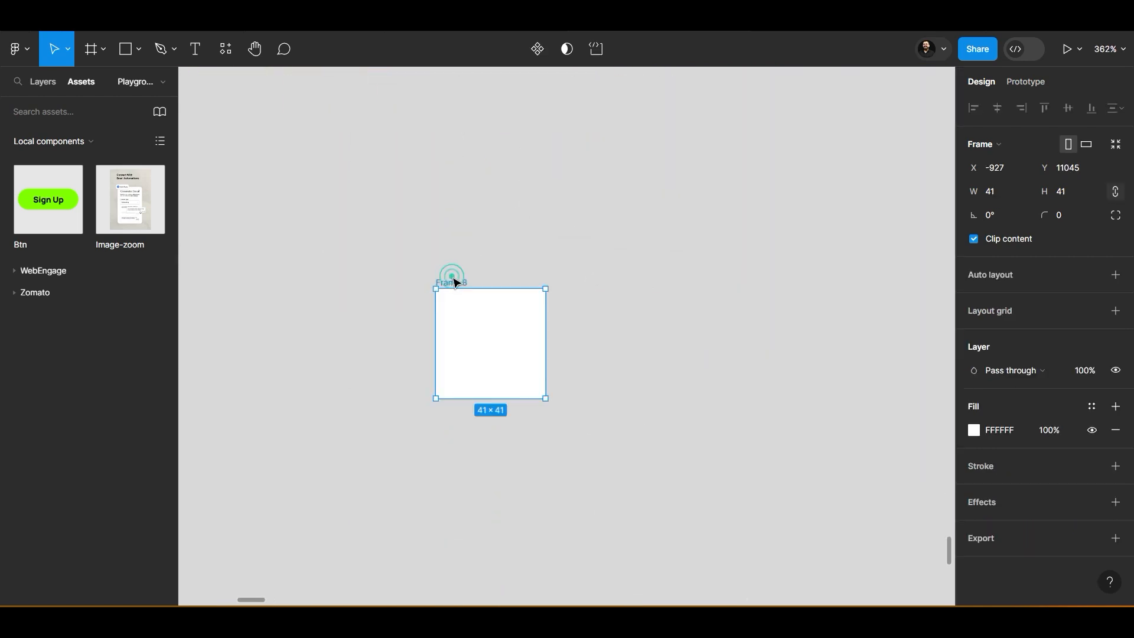
key("Return")
left_click_drag(508, 374, 511, 311)
left_click_drag(549, 419, 519, 319)
Round the small frame into a circle with a corner radius of 41
left_click(636, 327)
left_click(459, 280)
type("41")
key("Return")
left_click(642, 288)
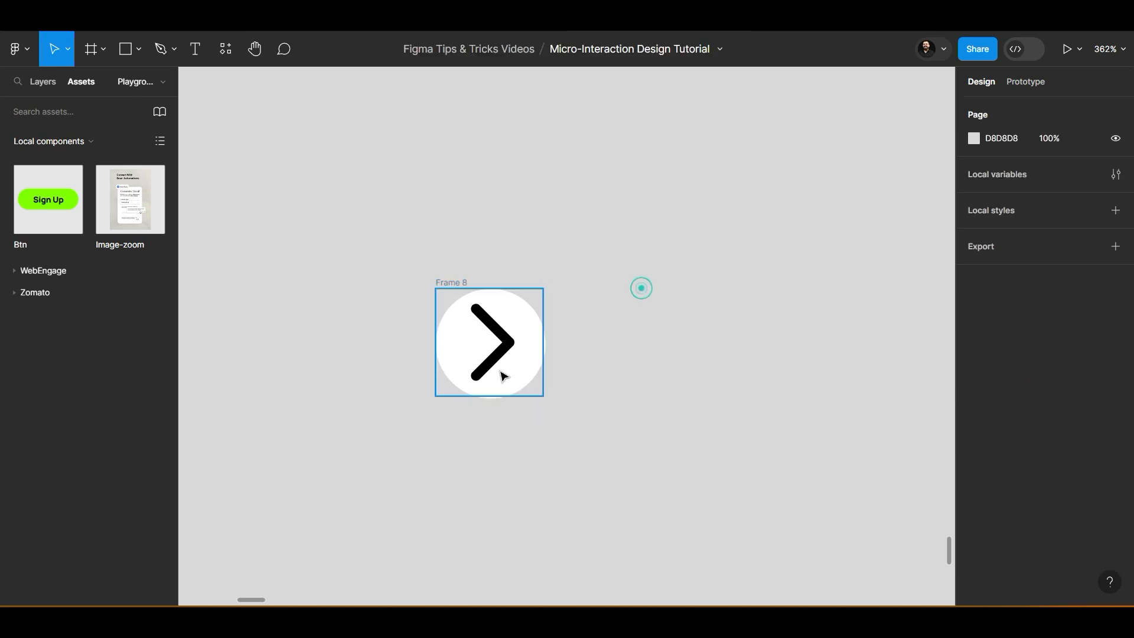
Scale the chevron down to about 27 × 27 with the Scale tool and centre it within the circle
left_click(494, 371)
left_click(600, 332)
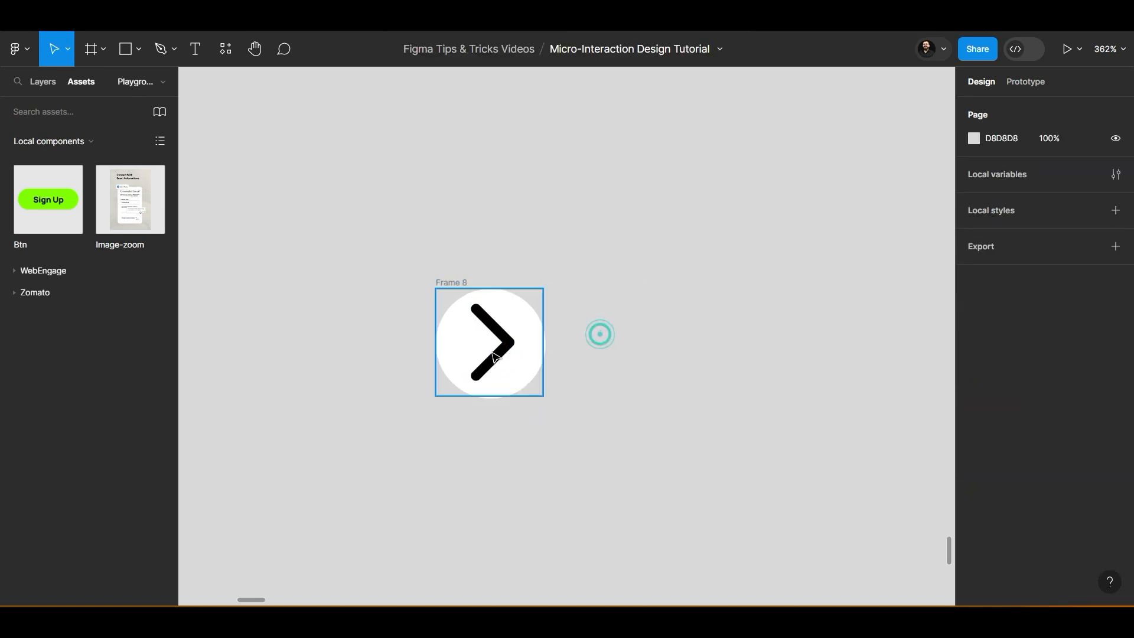
left_click(493, 353)
key("k")
left_click_drag(498, 394, 488, 349)
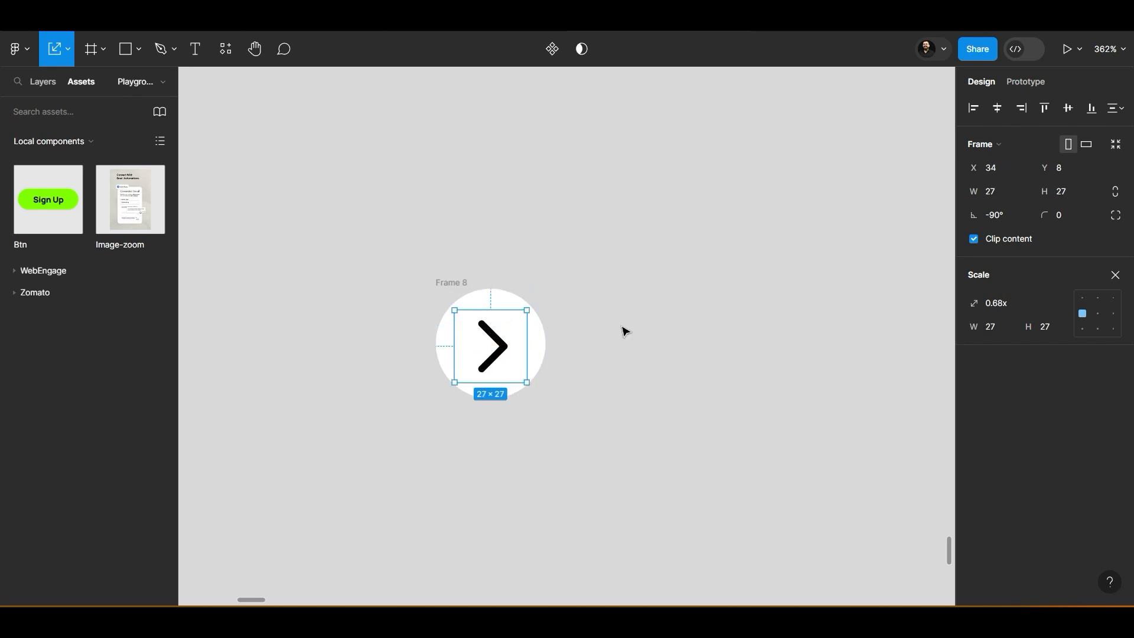
left_click(620, 324)
Fill the circular arrow frame with the green sampled from the Sign Up button
left_click(467, 286)
scroll(709, 313, "down", 6)
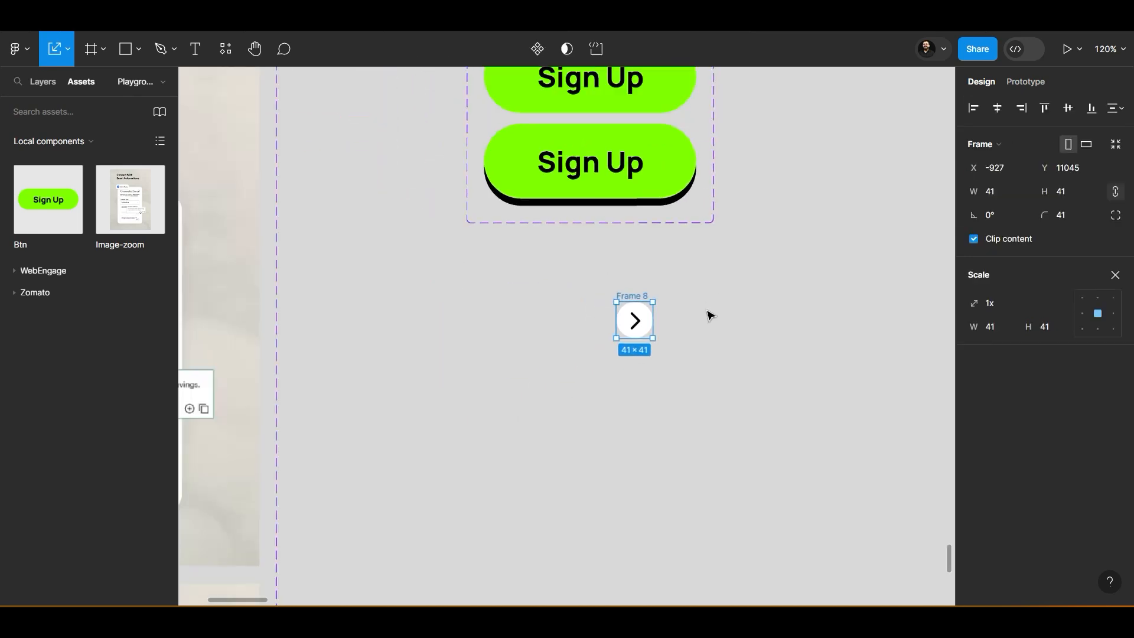
left_click(1110, 282)
left_click(974, 430)
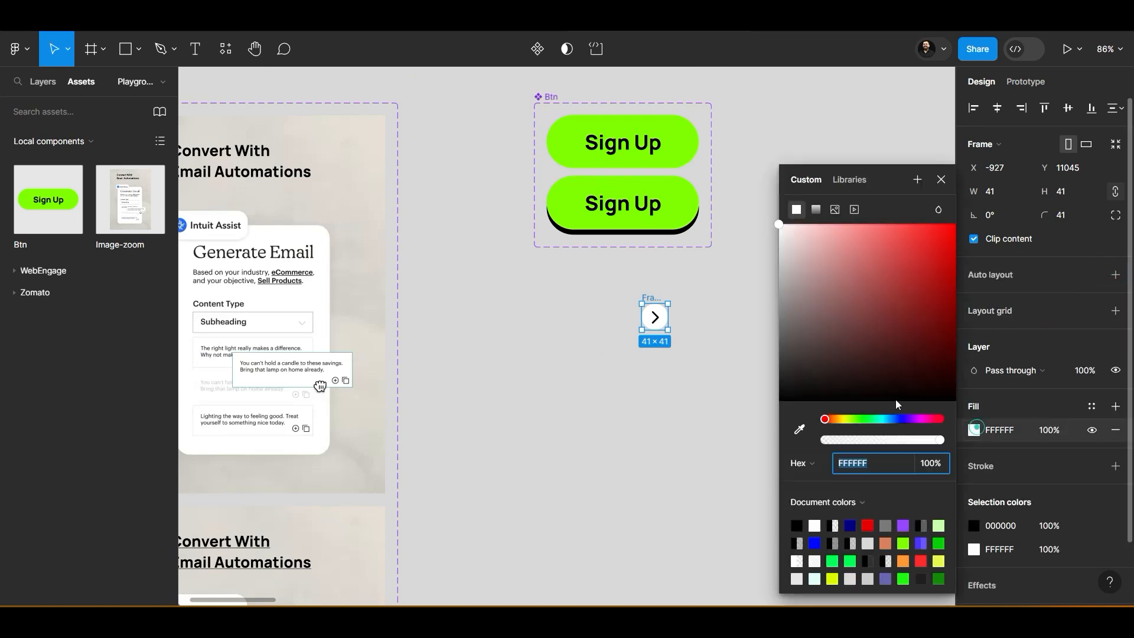
left_click(801, 430)
left_click(676, 251)
left_click(612, 424)
Place a copy of the "Convert With Email Automations" heading on the canvas just below the green arrow circle
scroll(612, 424, "up", 4)
scroll(537, 391, "down", 4)
scroll(562, 399, "down", 5)
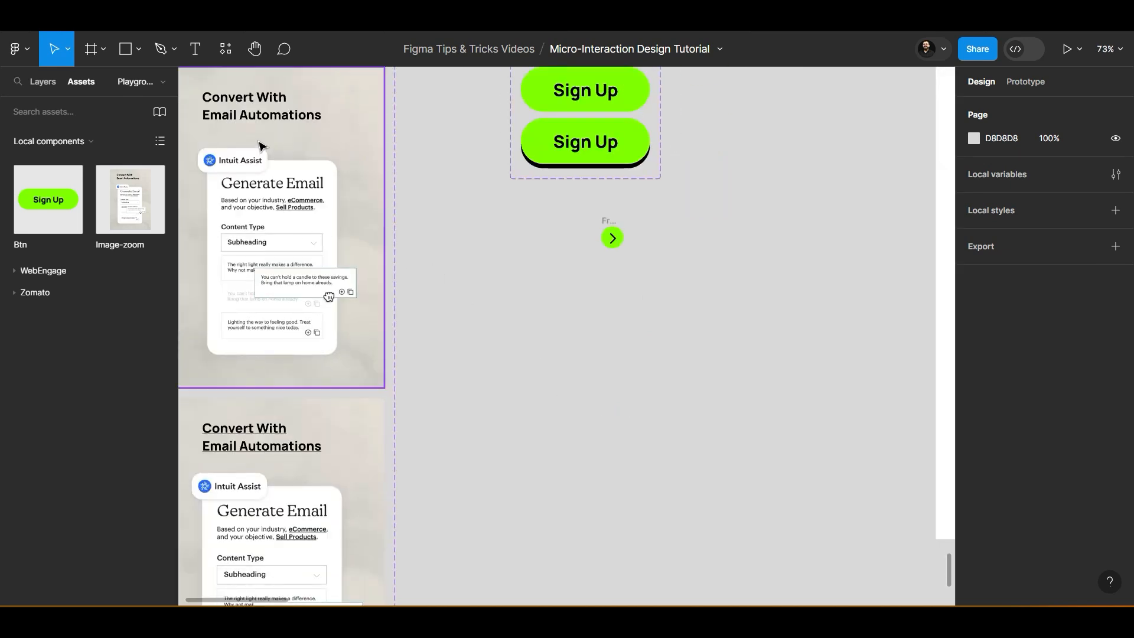
left_click(266, 116)
left_click_drag(266, 113, 535, 309)
left_click_drag(495, 102, 496, 263)
scroll(528, 276, "up", 1)
Replace the copied heading's text with "Learn More About Us"
double_click(530, 279)
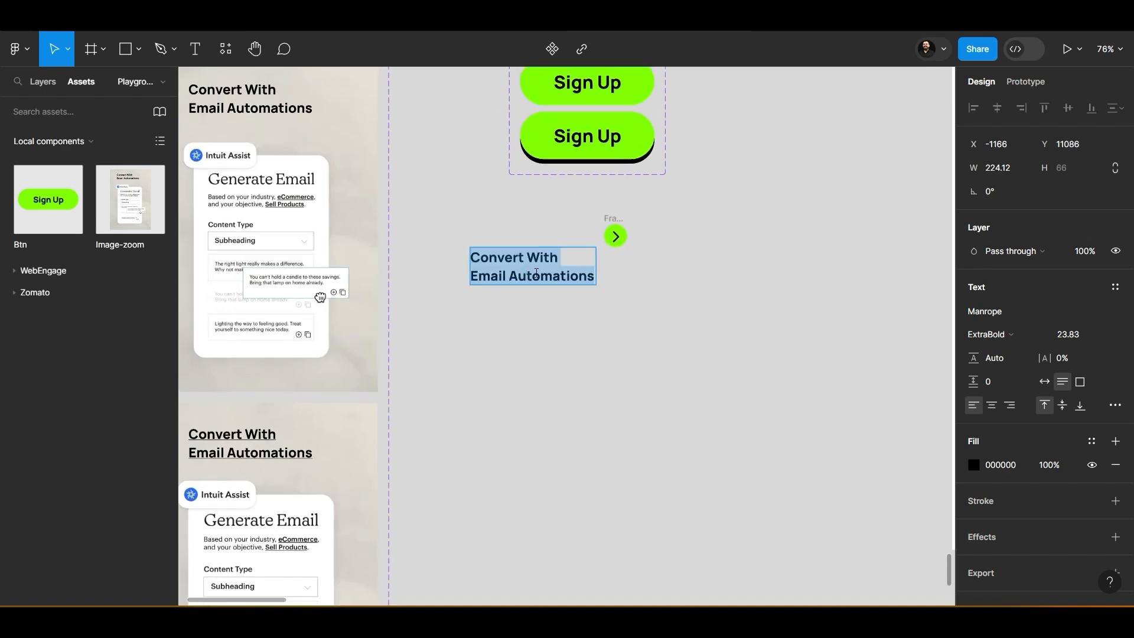
key("BackSpace")
type("Learn More")
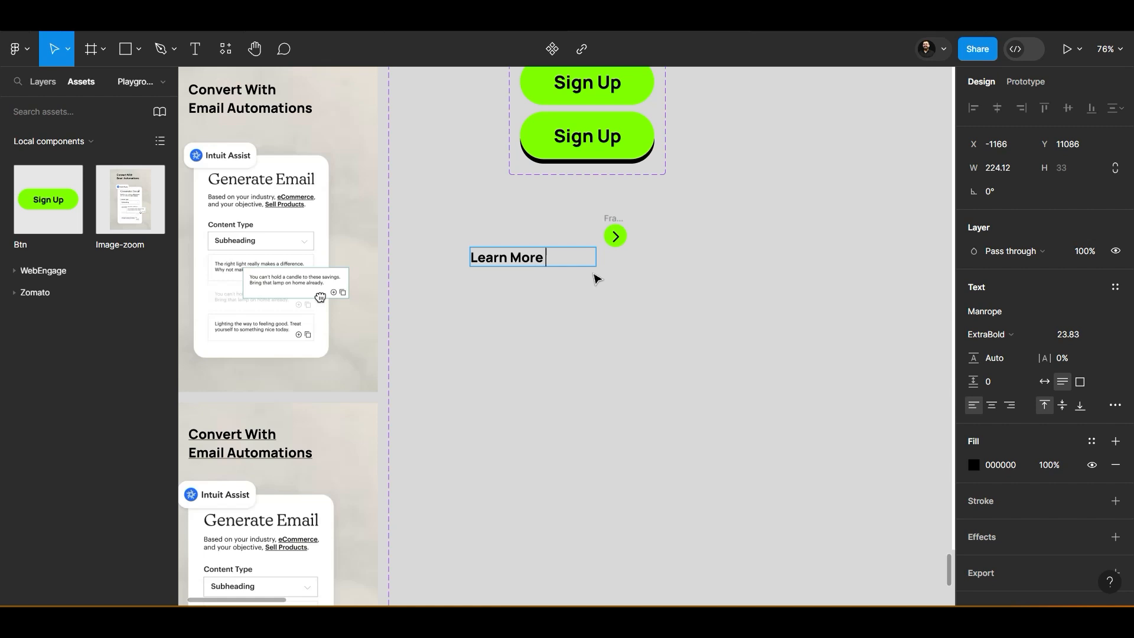
type(" About Us")
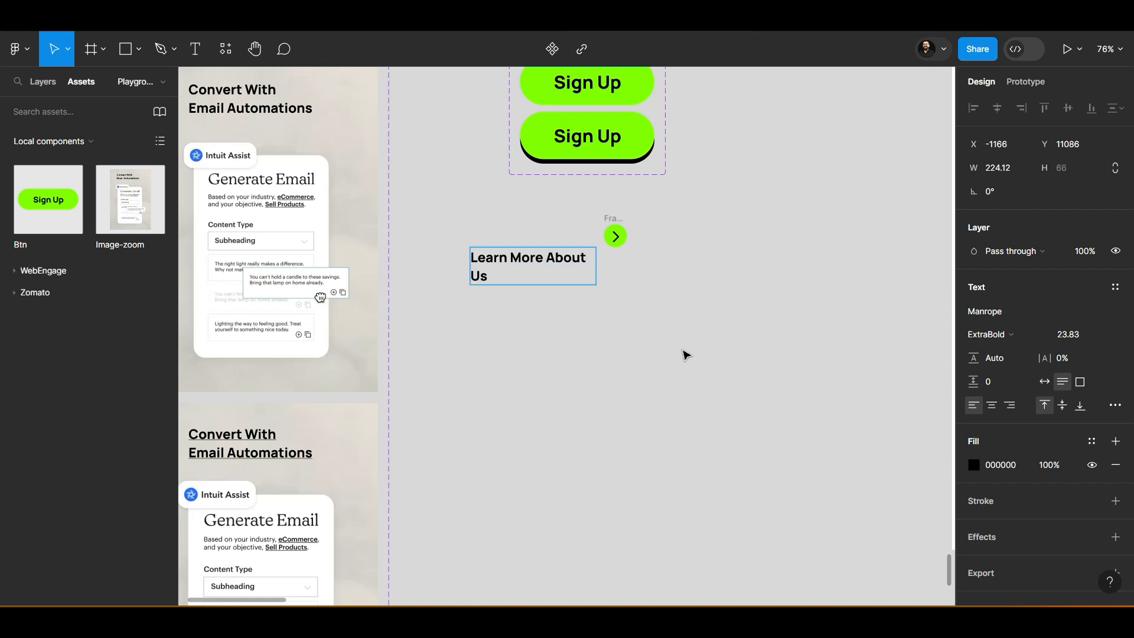
left_click(679, 349)
Set the "Learn More About Us" label to auto width, font size 20 and Medium weight
left_click(1045, 381)
left_click(1074, 334)
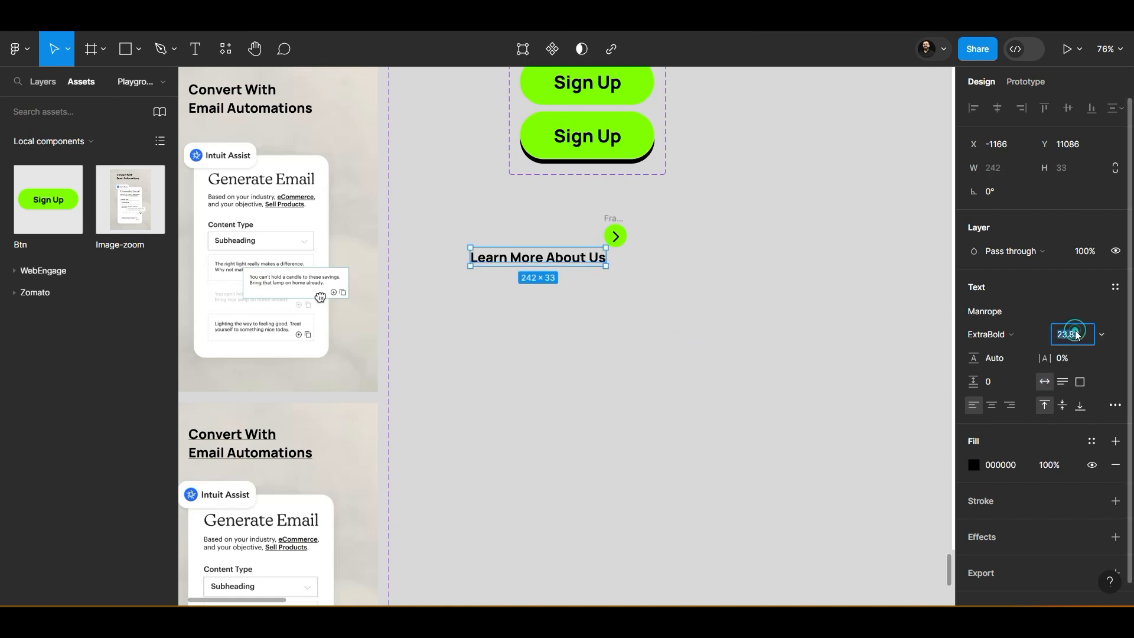
type("20")
key("Return")
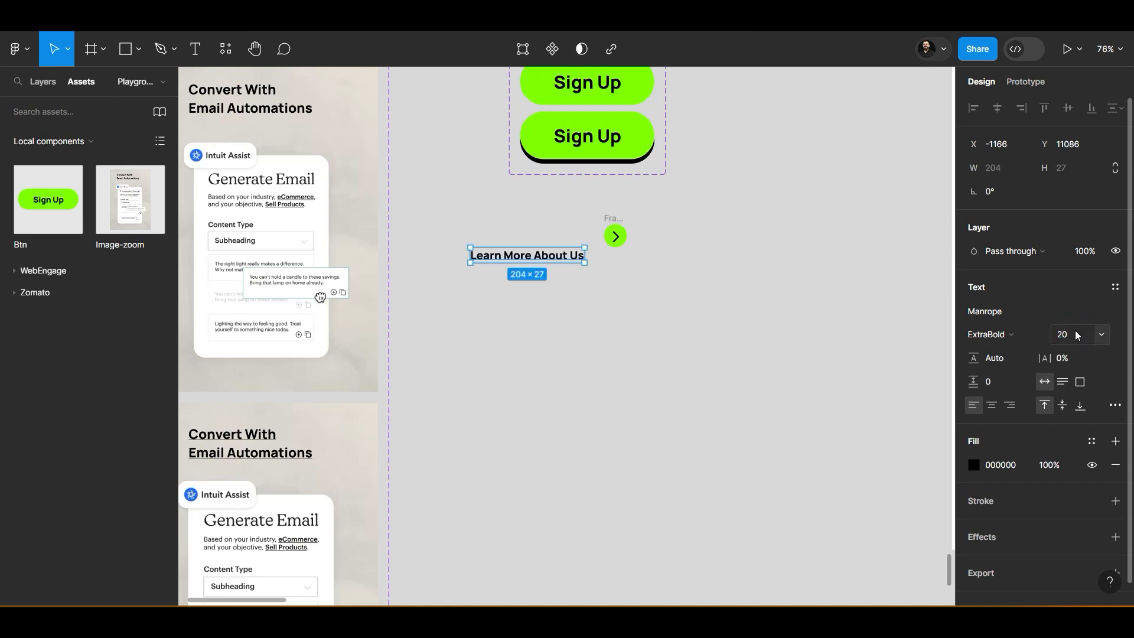
left_click(999, 334)
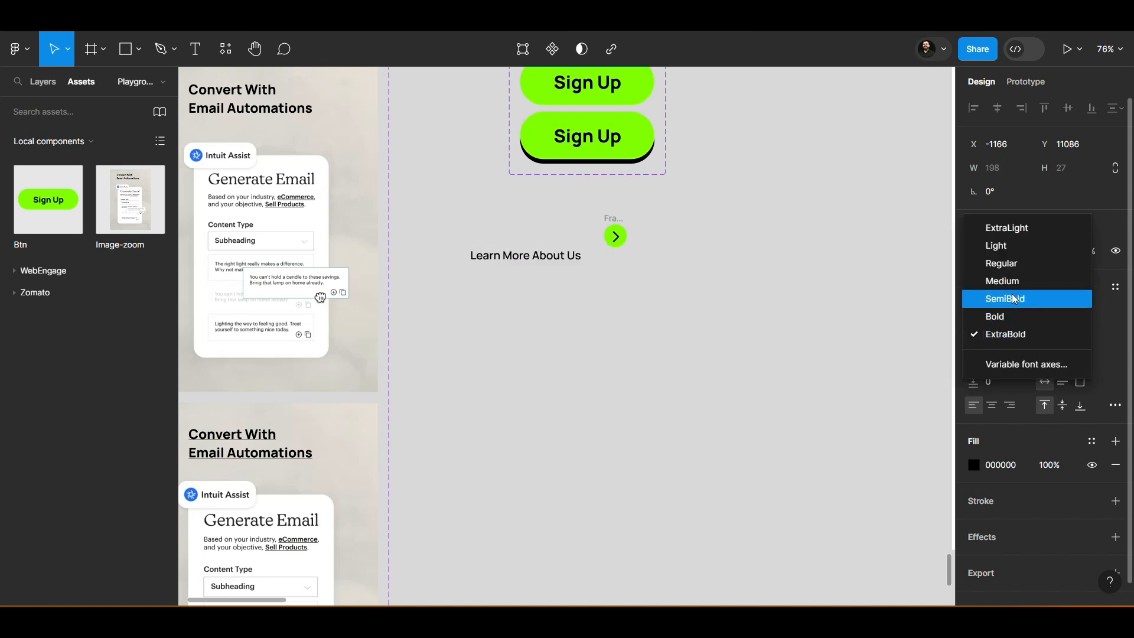
left_click(1011, 286)
Move the "Learn More About Us" label directly left of the green arrow circle and align it with the circle's vertical centre
scroll(505, 339, "up", 5)
scroll(668, 246, "up", 5)
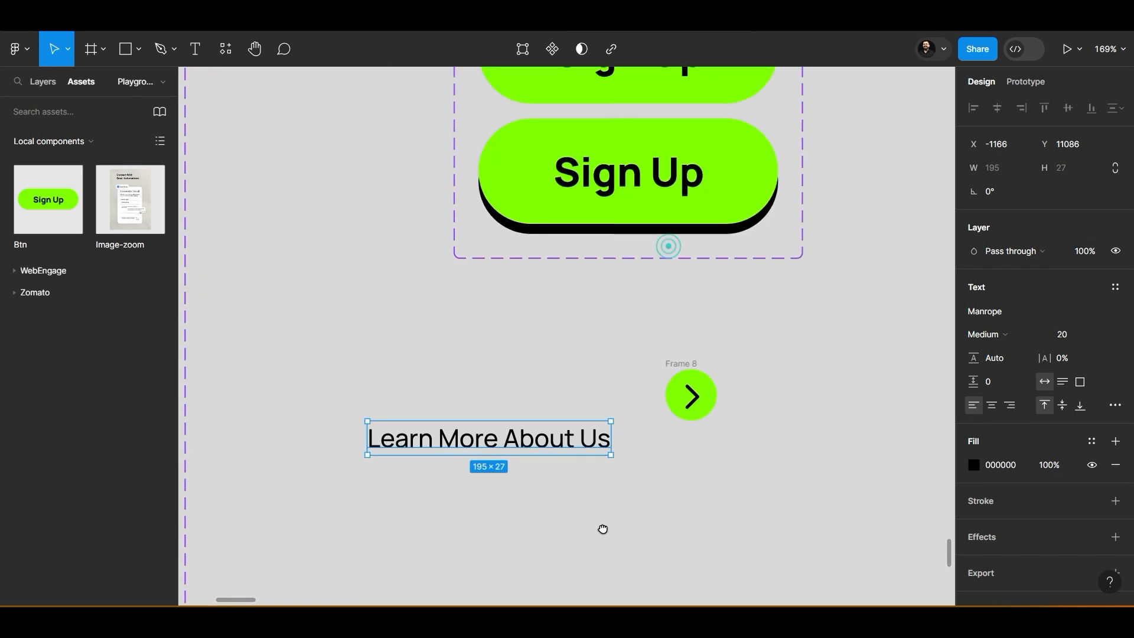
left_click_drag(532, 447, 574, 409)
left_click(712, 444)
left_click_drag(803, 430, 365, 361)
left_click(526, 410)
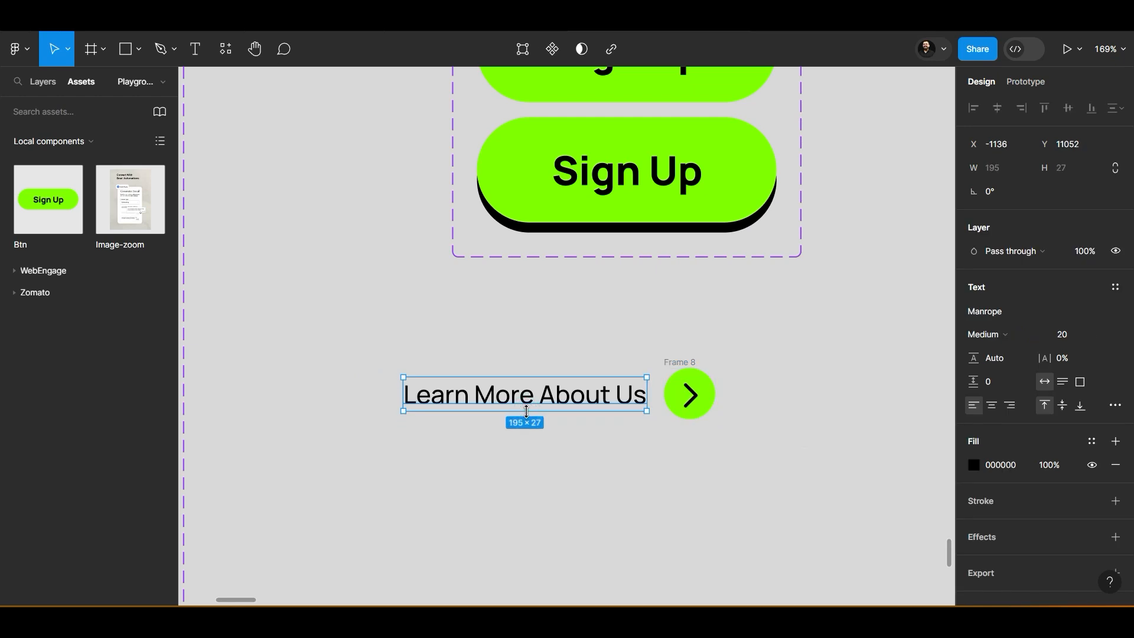
left_click(689, 382)
left_click_drag(665, 394, 475, 407)
key("ctrl+z")
Set the horizontal constraint of the chevron inside the green circle to Right
left_click(699, 397)
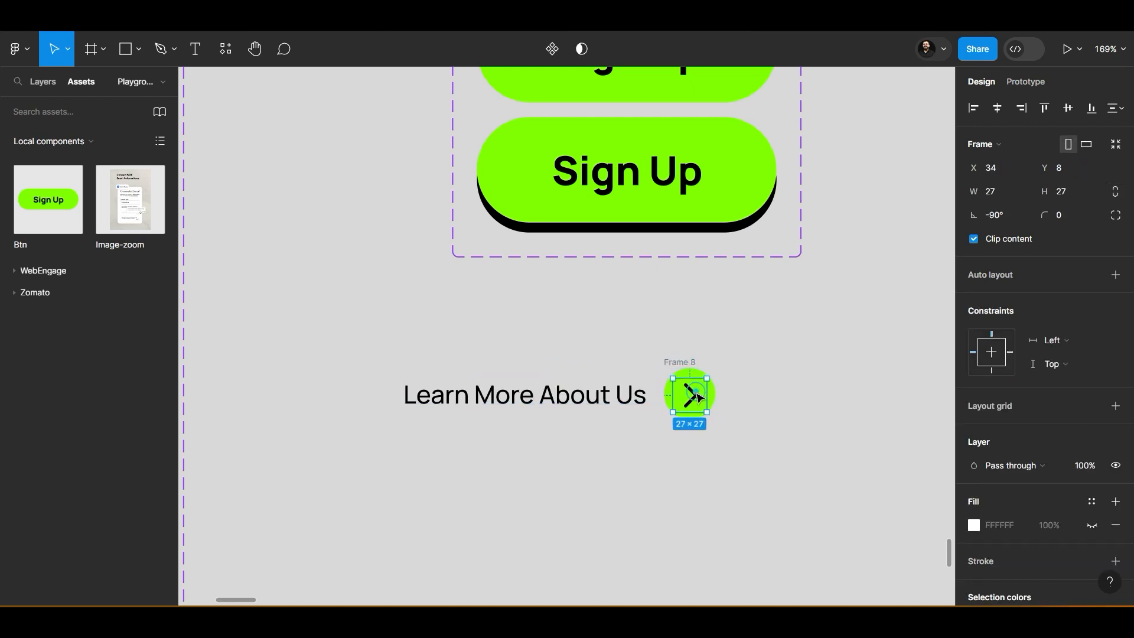
left_click(1077, 346)
left_click(1101, 360)
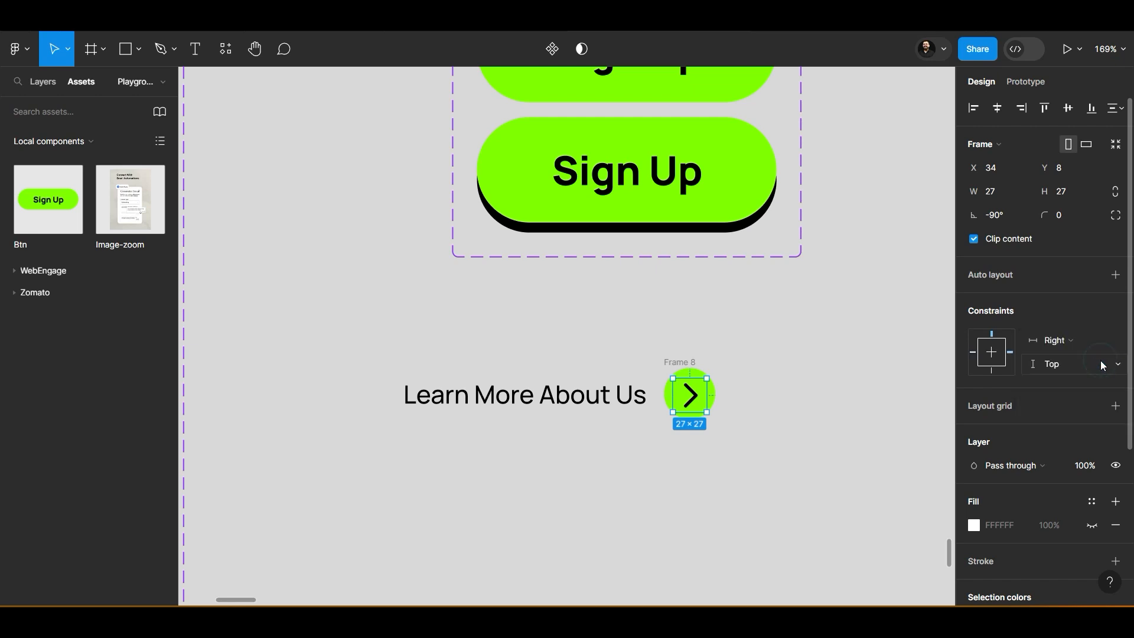
left_click(770, 477)
Test the chevron's constraint by stretching the green circle leftwards to about 218 wide, and undo the stretch
left_click(691, 372)
left_click_drag(664, 406, 443, 407)
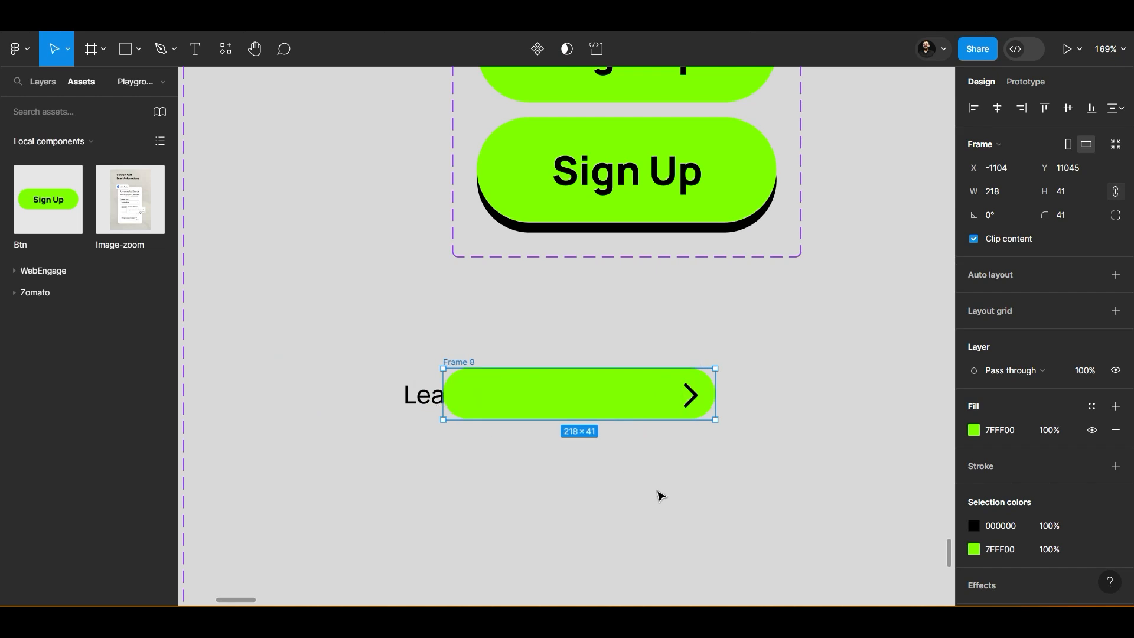
key("ctrl+z")
Wrap the label and the green arrow circle in one frame, with the text layer ordered above Frame 8
left_click_drag(375, 360, 808, 472)
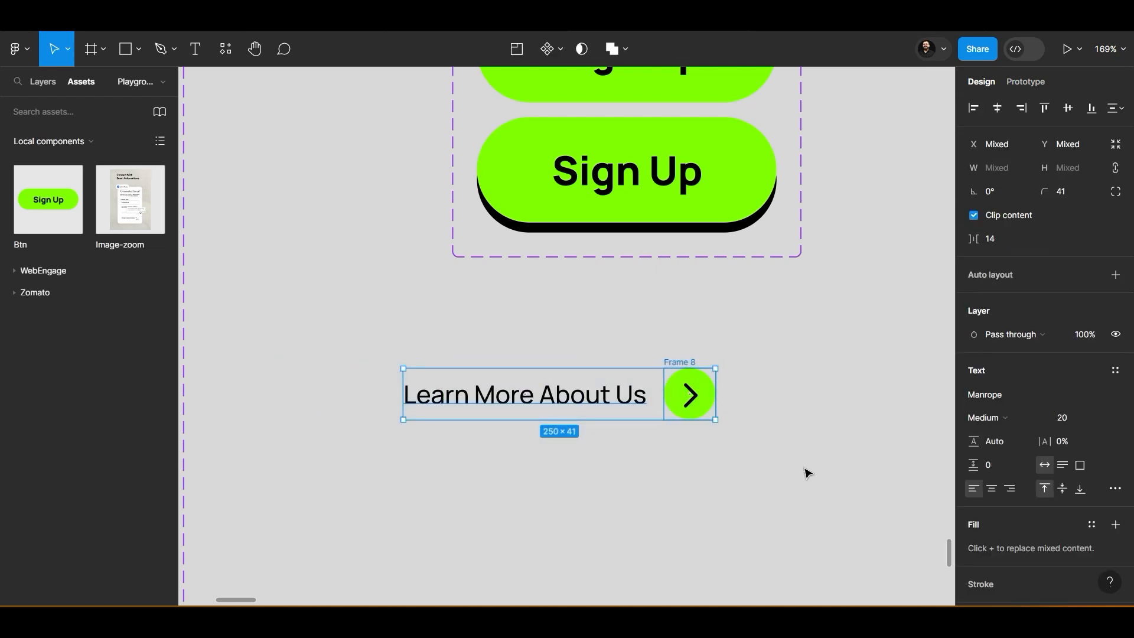
key("ctrl+alt+g")
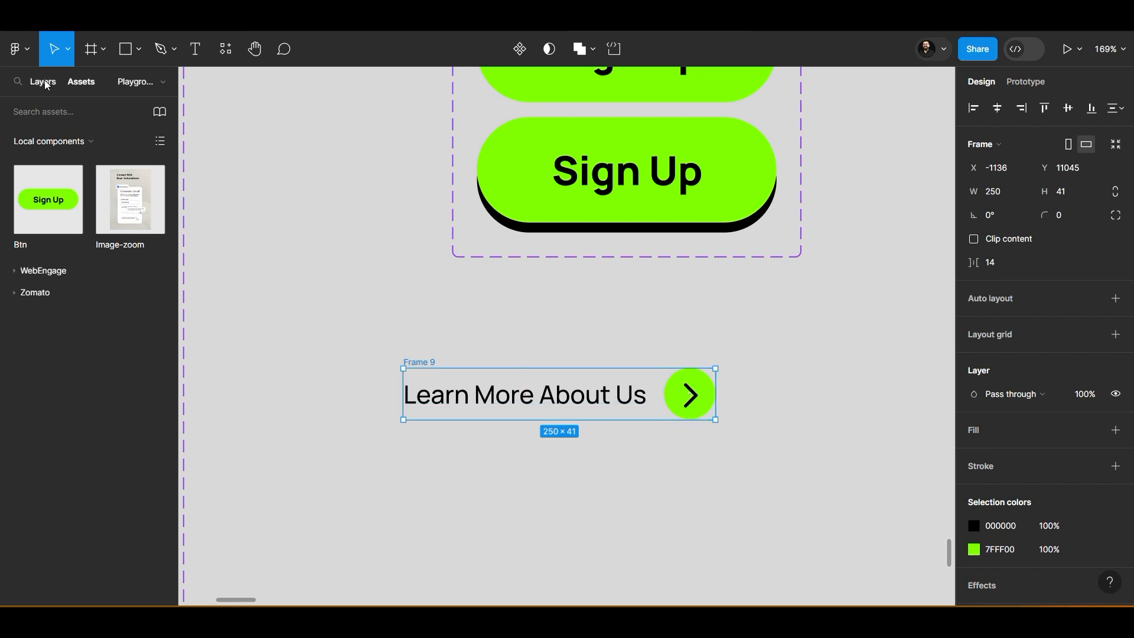
left_click(44, 82)
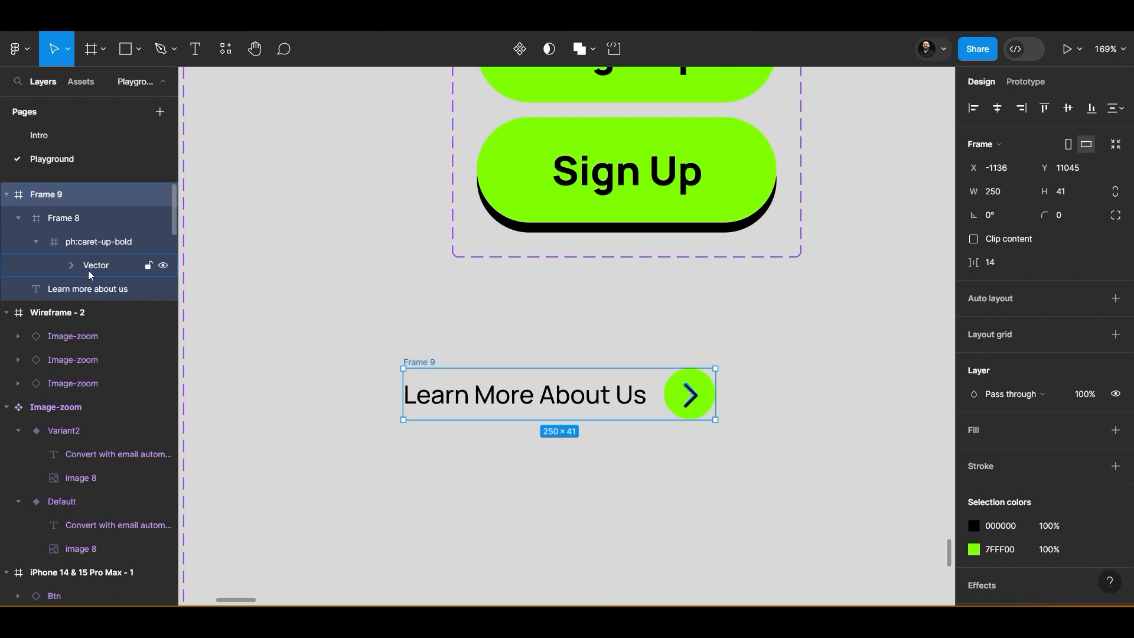
left_click(36, 241)
left_click_drag(60, 266, 77, 228)
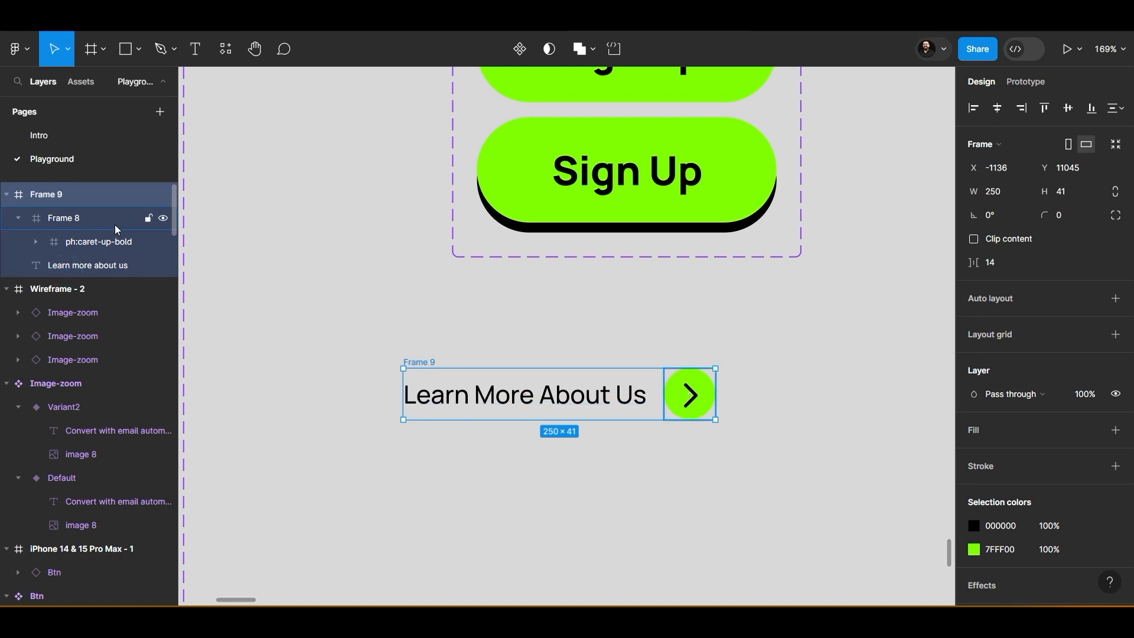
left_click(274, 238)
left_click(65, 266)
left_click_drag(66, 268, 68, 213)
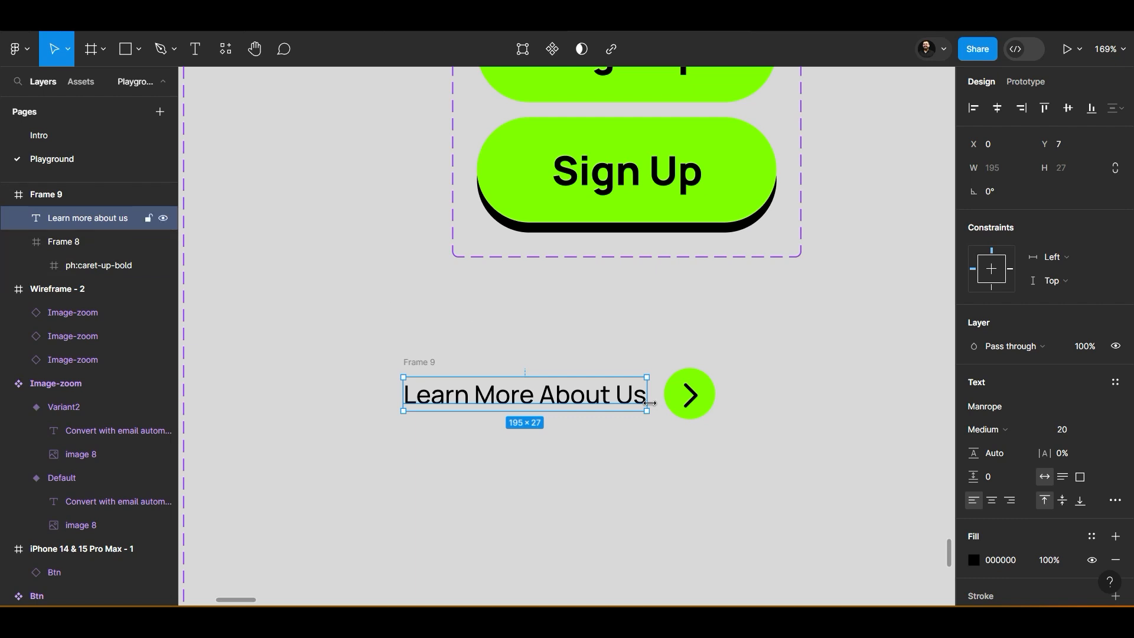
left_click(679, 404)
left_click(424, 356)
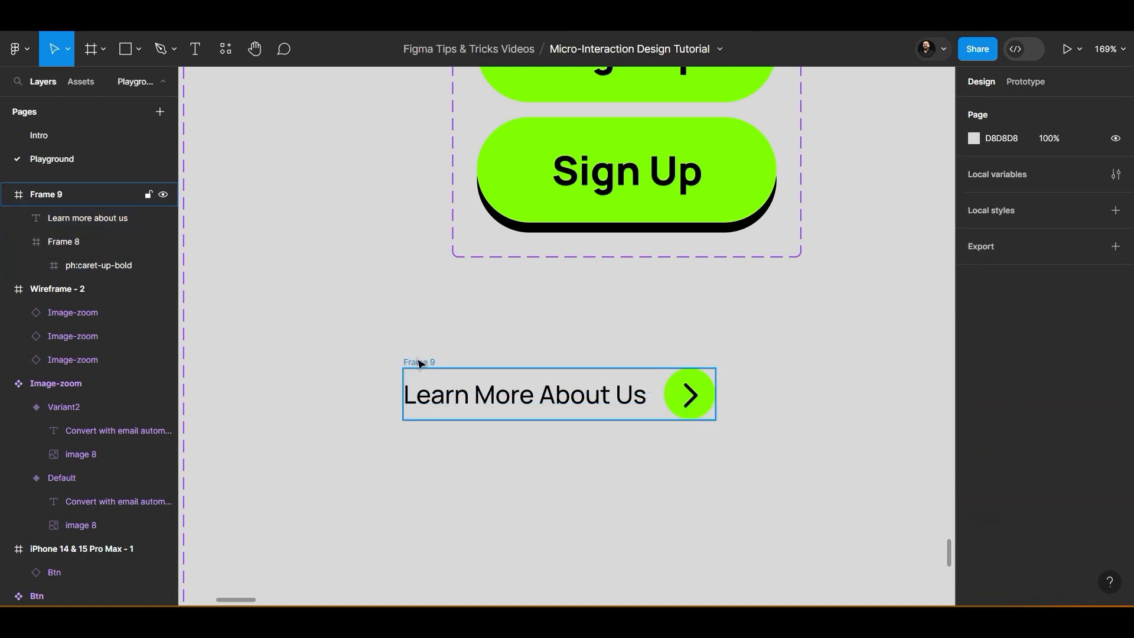
Rename the frame holding the label and arrow circle as "Learn-more Animation"
double_click(419, 362)
type("Learn-mor")
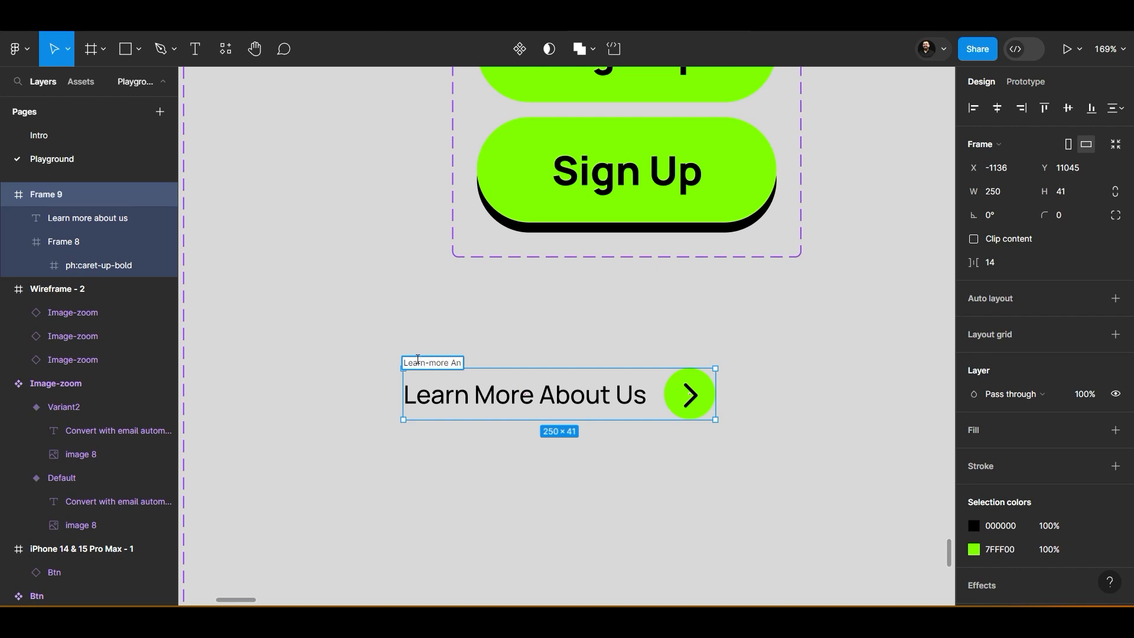
left_click(426, 327)
Turn the Learn-more Animation frame into a component and add a second variant to it
left_click(447, 360)
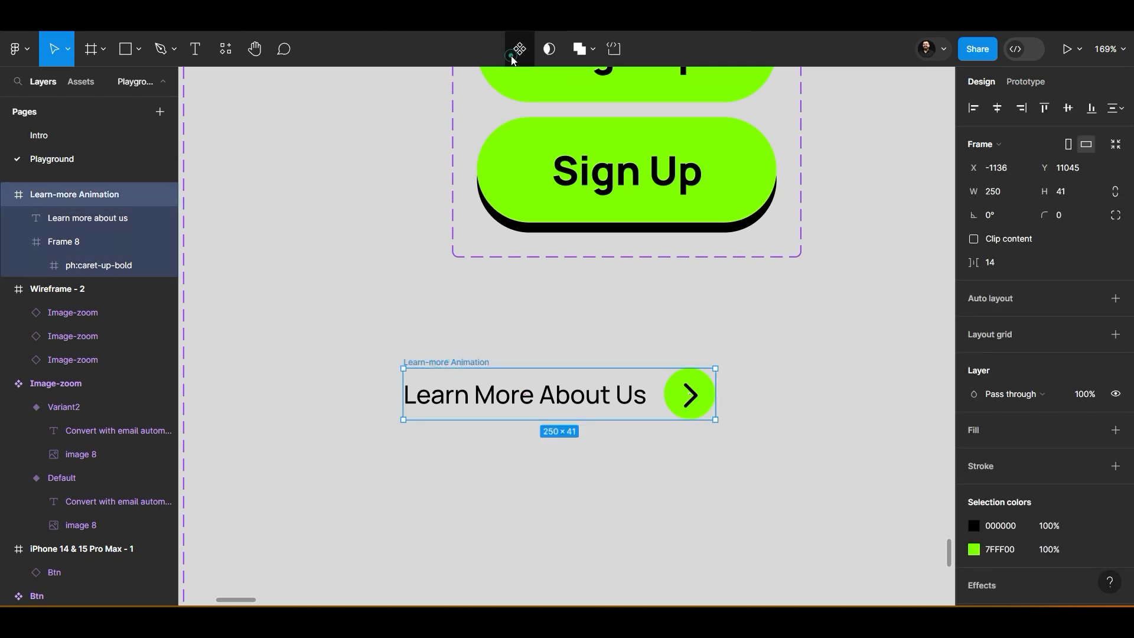
left_click(514, 56)
left_click(519, 55)
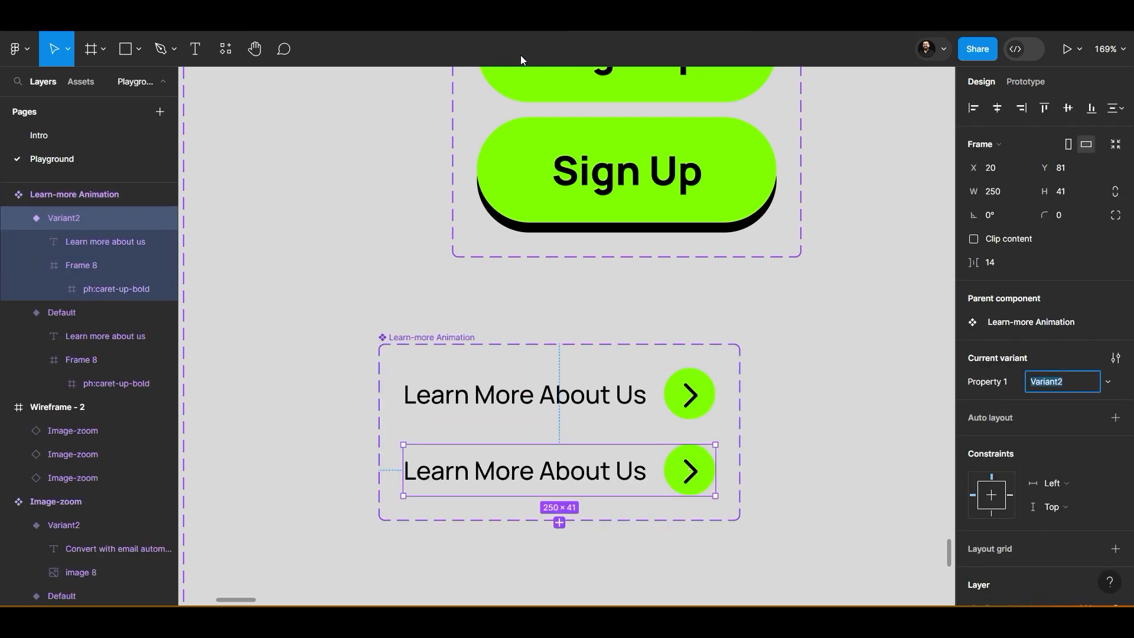
Stretch Variant2's green circle leftwards behind the label to about 259 wide and nudge the label 4 px to the right
left_click(679, 486)
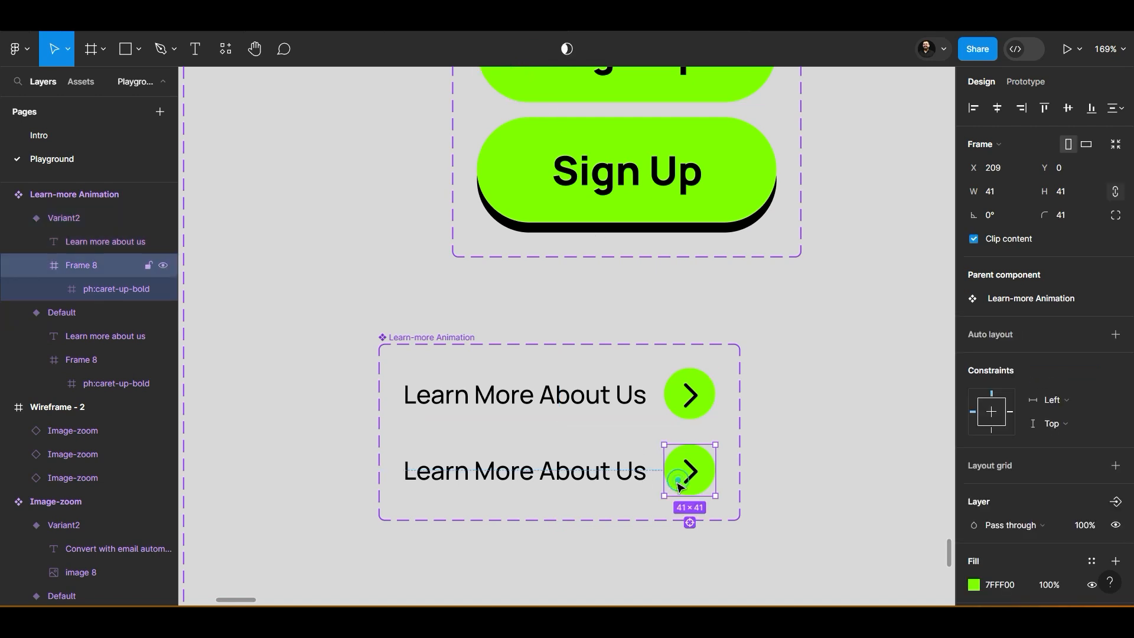
left_click_drag(664, 484, 392, 480)
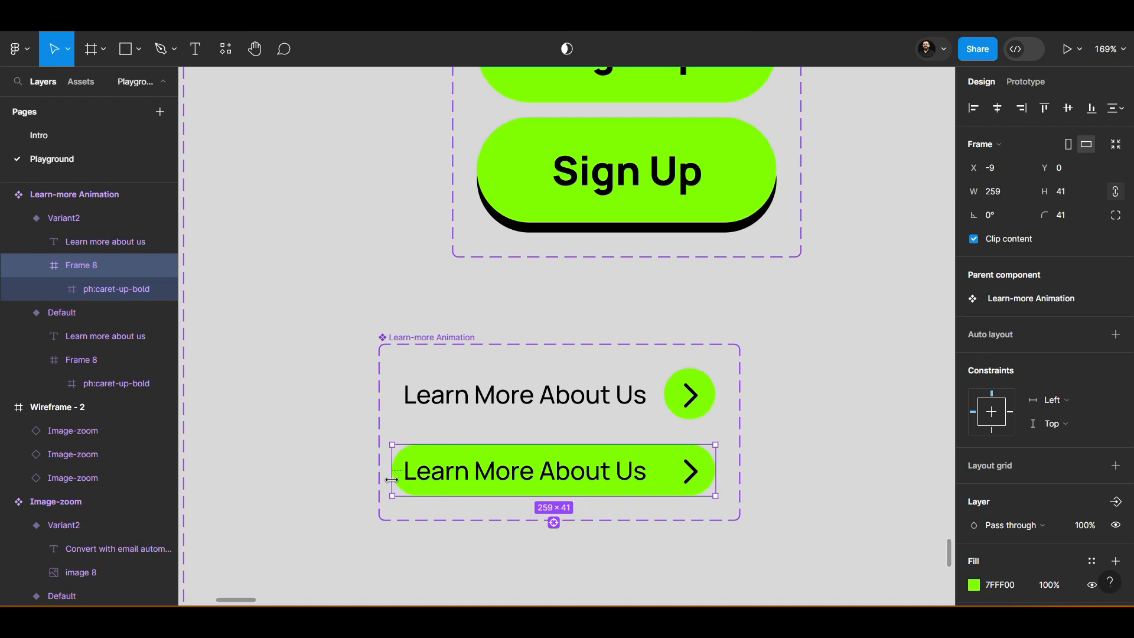
left_click(507, 477)
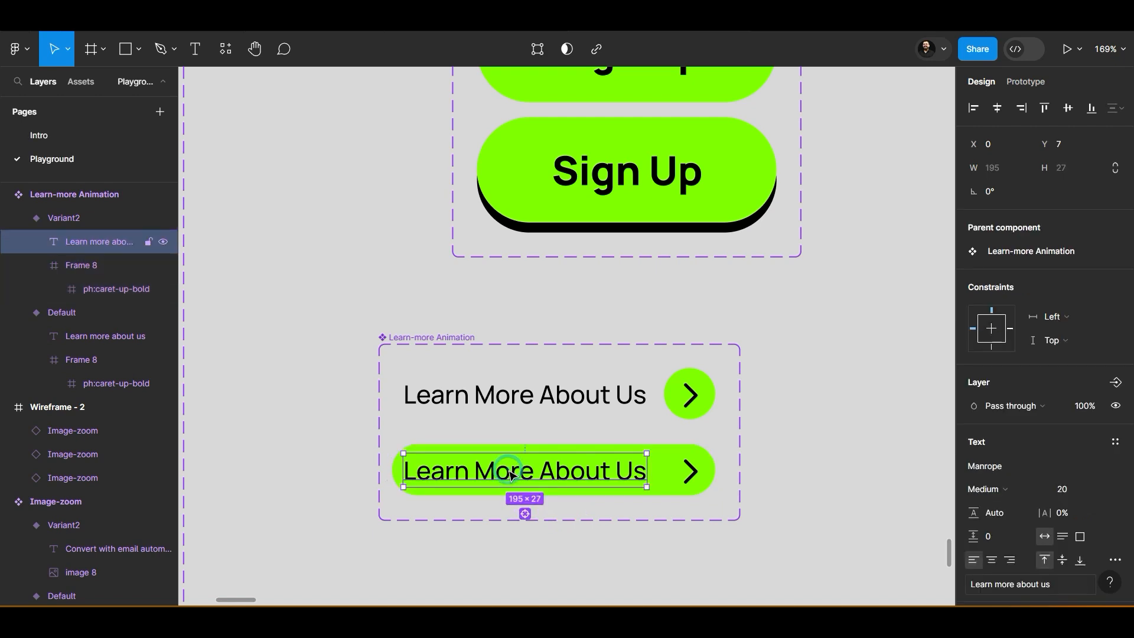
key("Right")
key("Right")
key("Right")
key("Right")
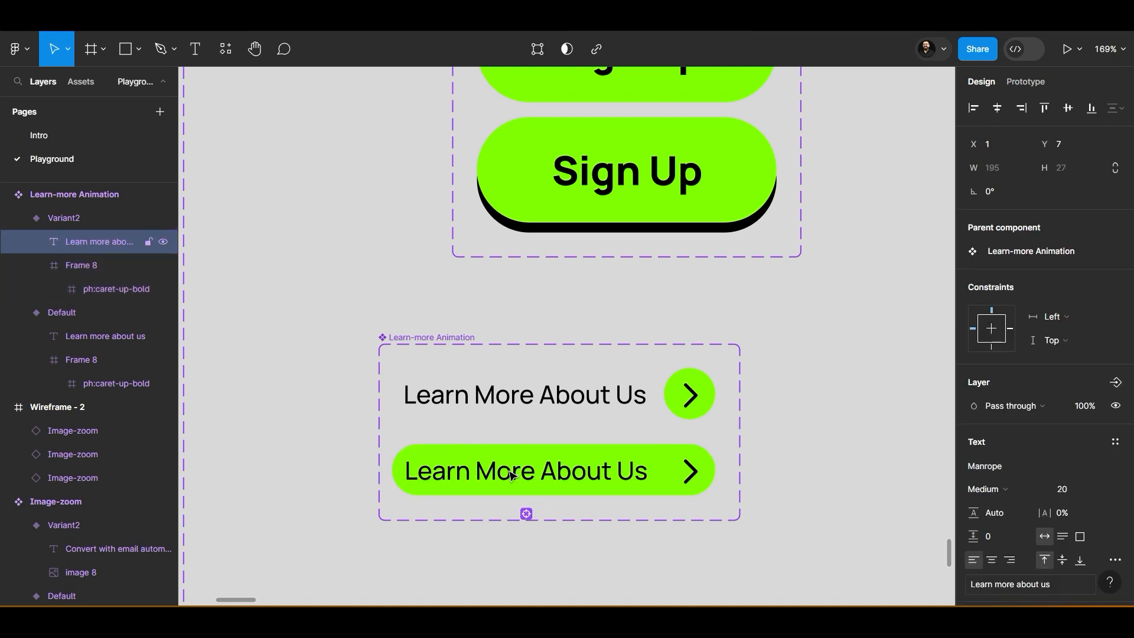
Nudge the chevron in Variant2's green pill 4 px to the left
left_click(678, 478)
left_click(683, 477)
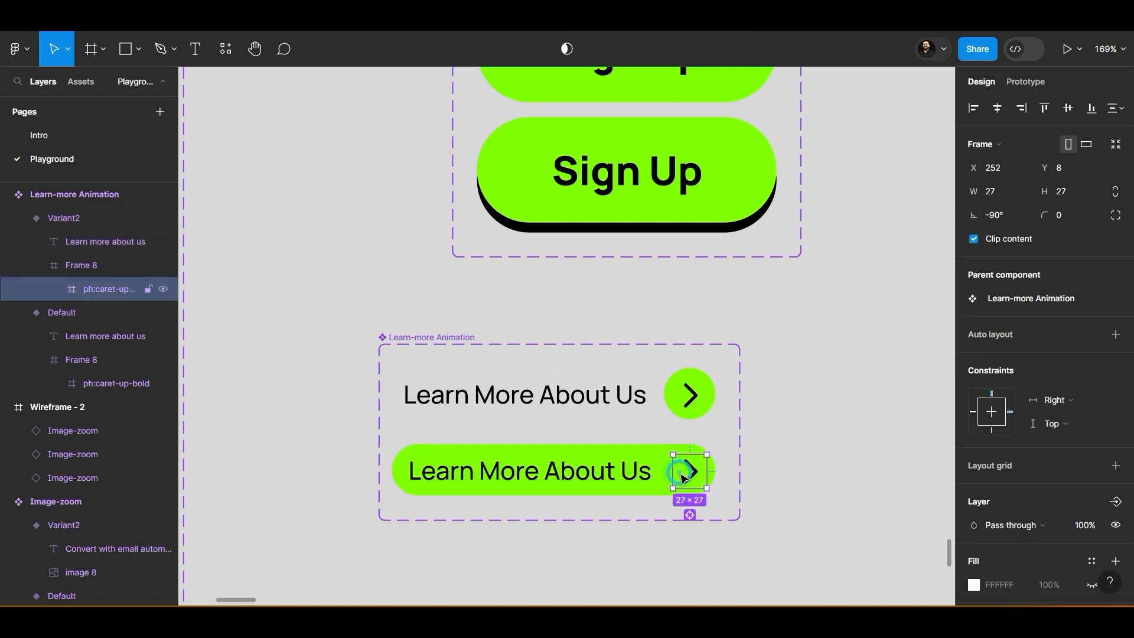
key("Left")
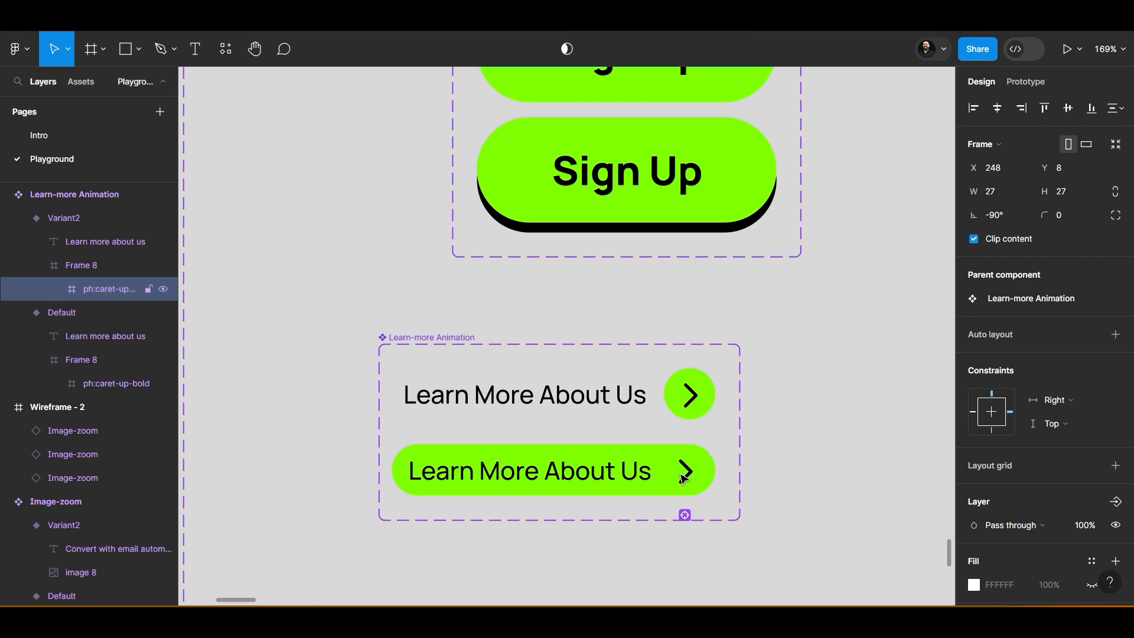
left_click(809, 437)
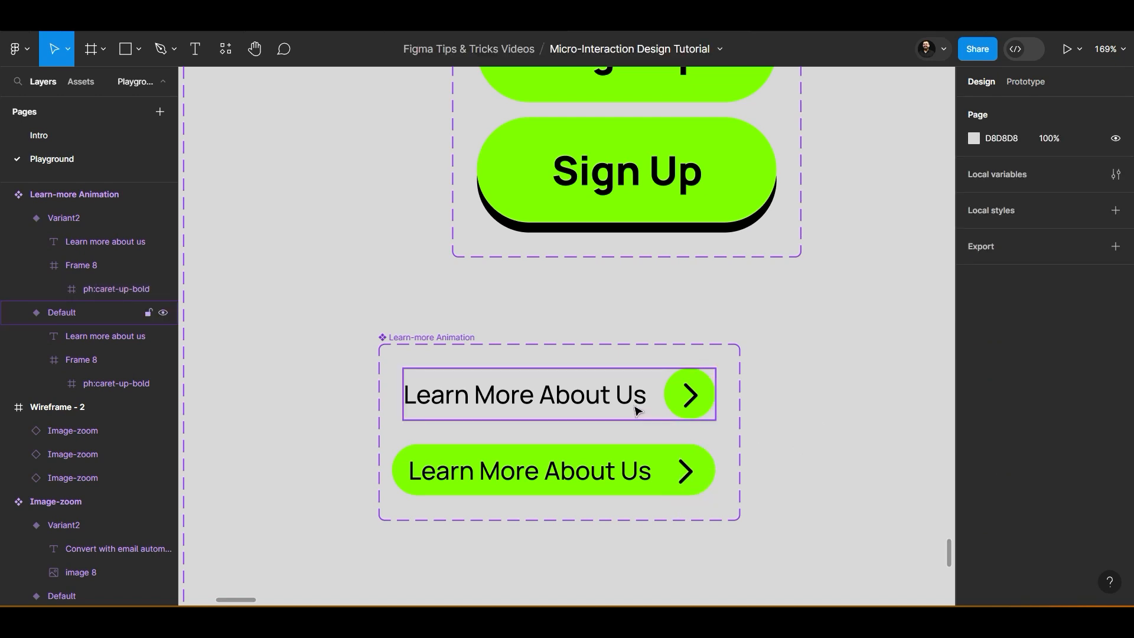
Add a While hovering interaction to the Default variant of Learn-more Animation that changes it to Variant2
left_click(635, 408)
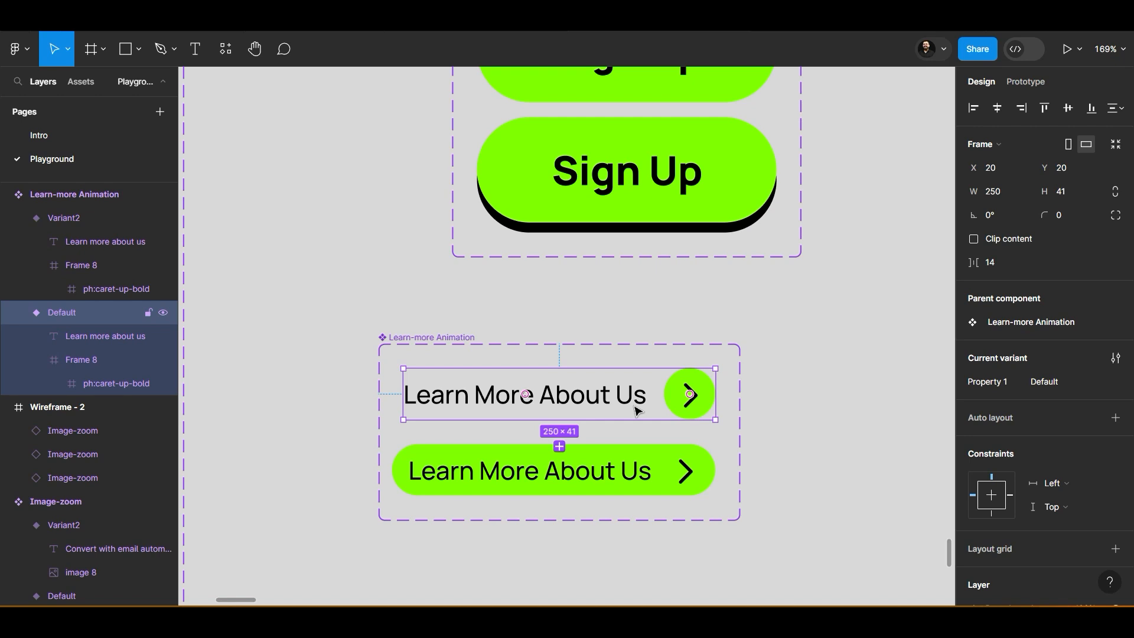
left_click(1038, 83)
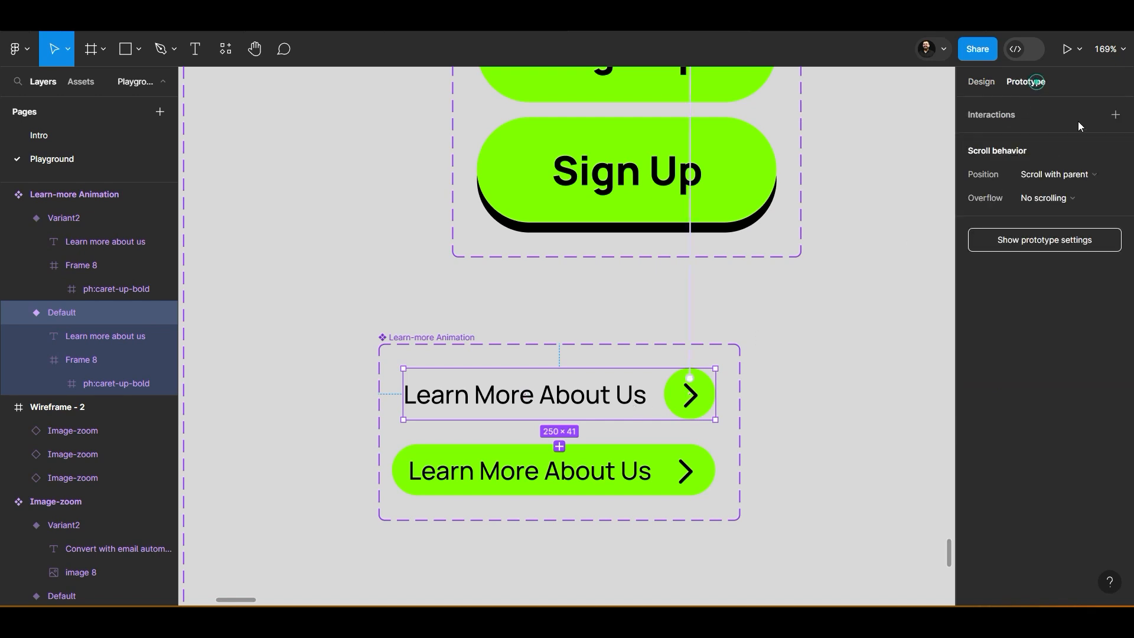
left_click(1116, 114)
left_click(834, 137)
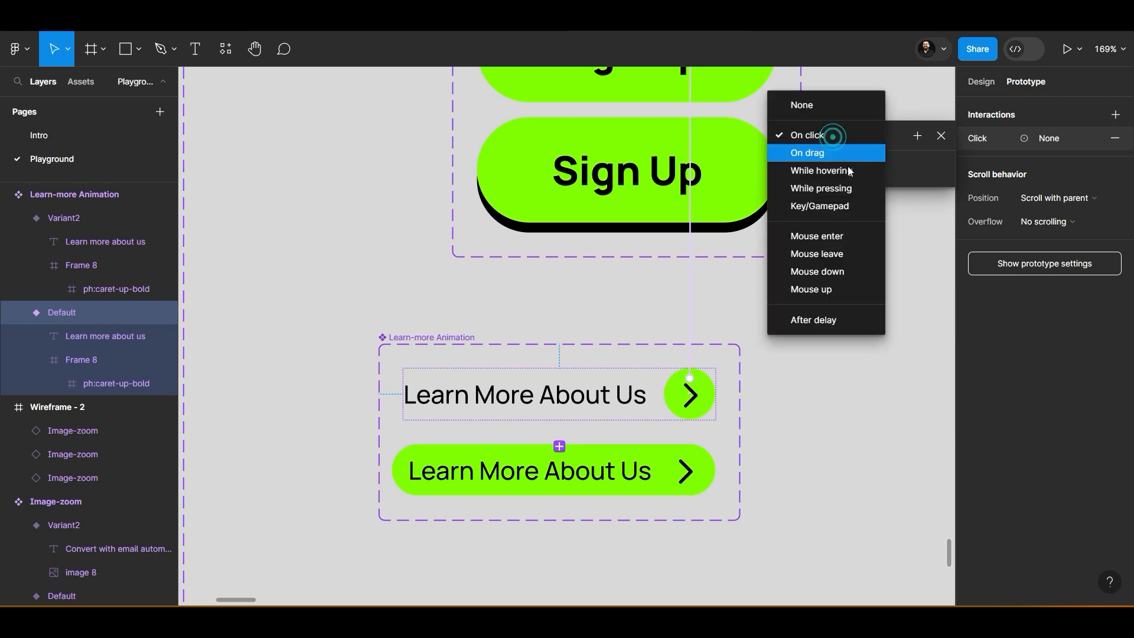
left_click(833, 170)
left_click(868, 167)
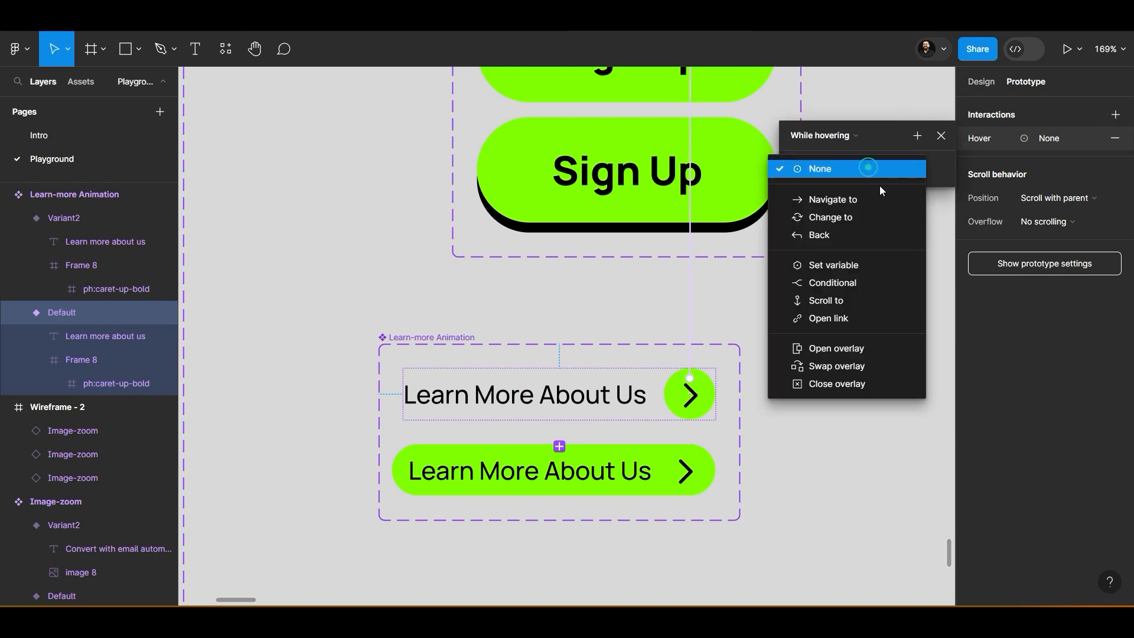
left_click(862, 216)
left_click(916, 193)
left_click(918, 206)
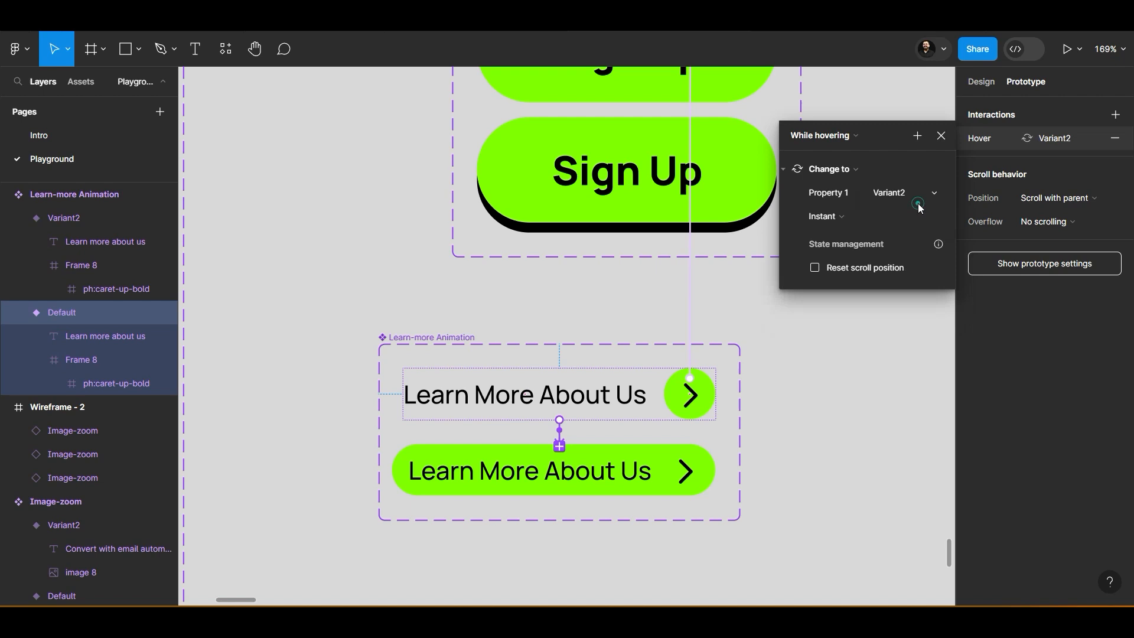
Set the hover interaction's transition to Smart animate with Ease in easing
left_click(834, 217)
left_click(867, 250)
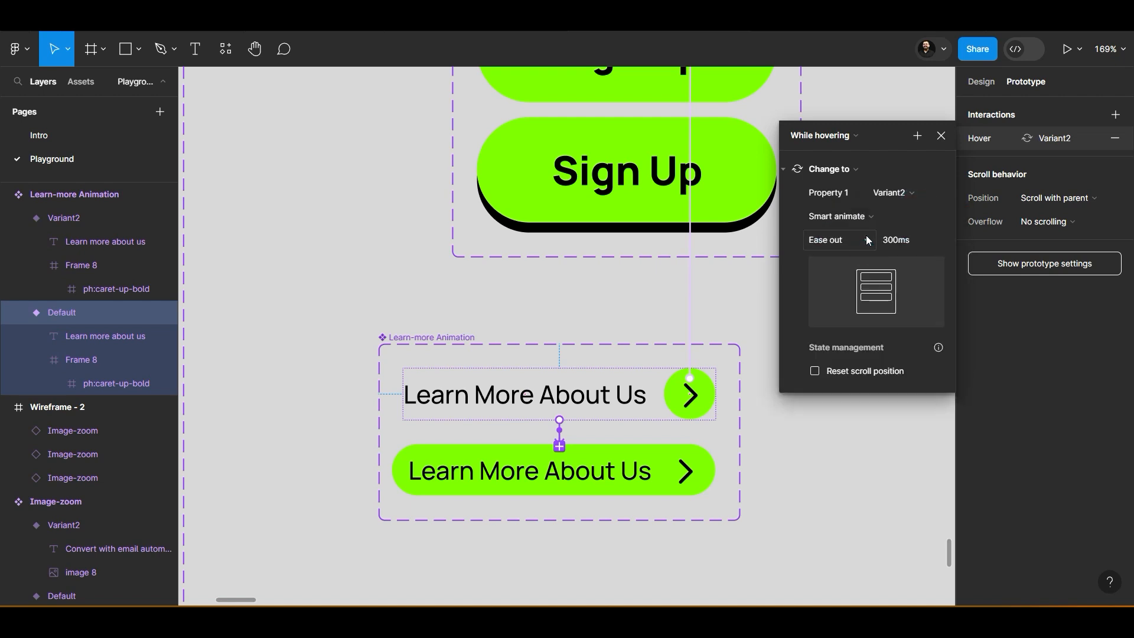
left_click(866, 235)
left_click(869, 222)
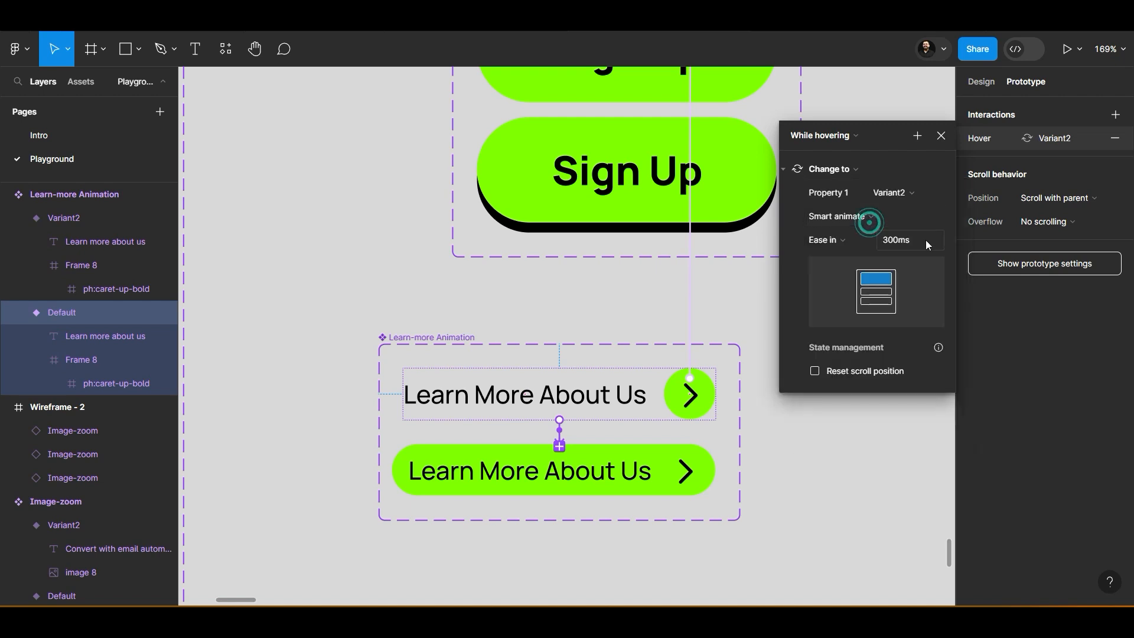
Remove the stray On click interaction from the chevron in Variant2 of Learn-more Animation
left_click(941, 136)
left_click(838, 403)
scroll(838, 404, "down", 5)
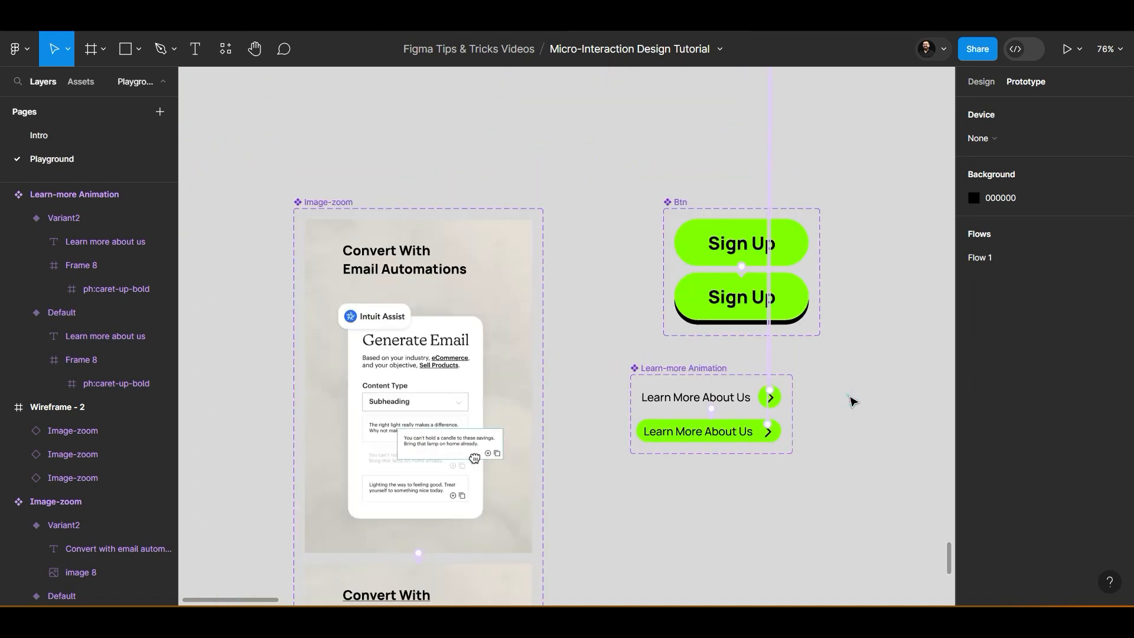
left_click(848, 395)
scroll(810, 380, "up", 5)
left_click(710, 338)
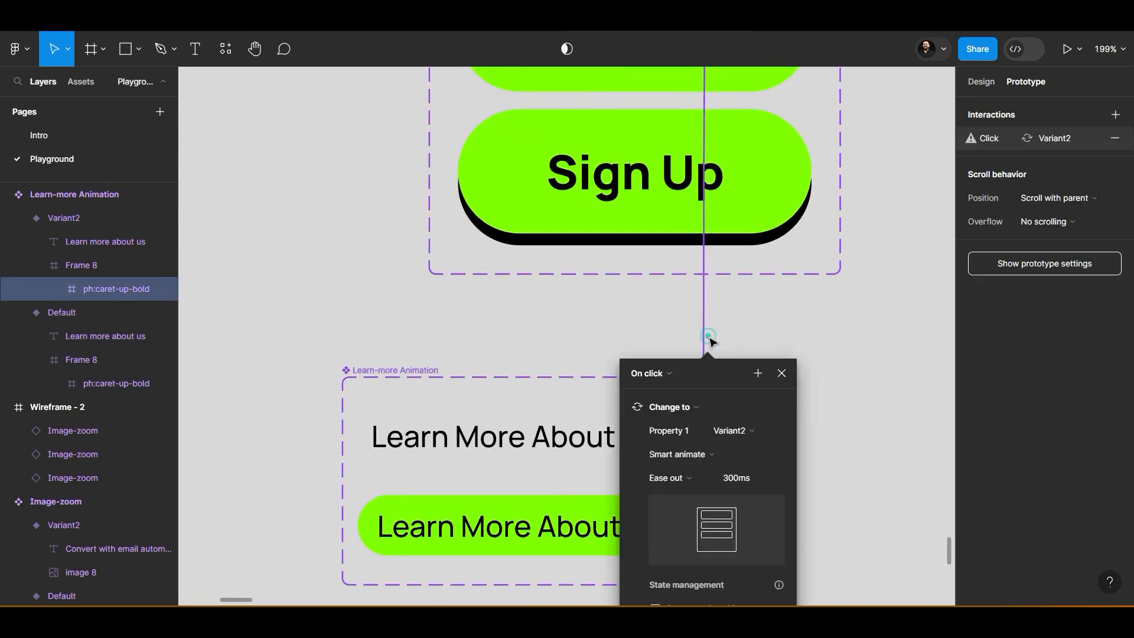
key("Escape")
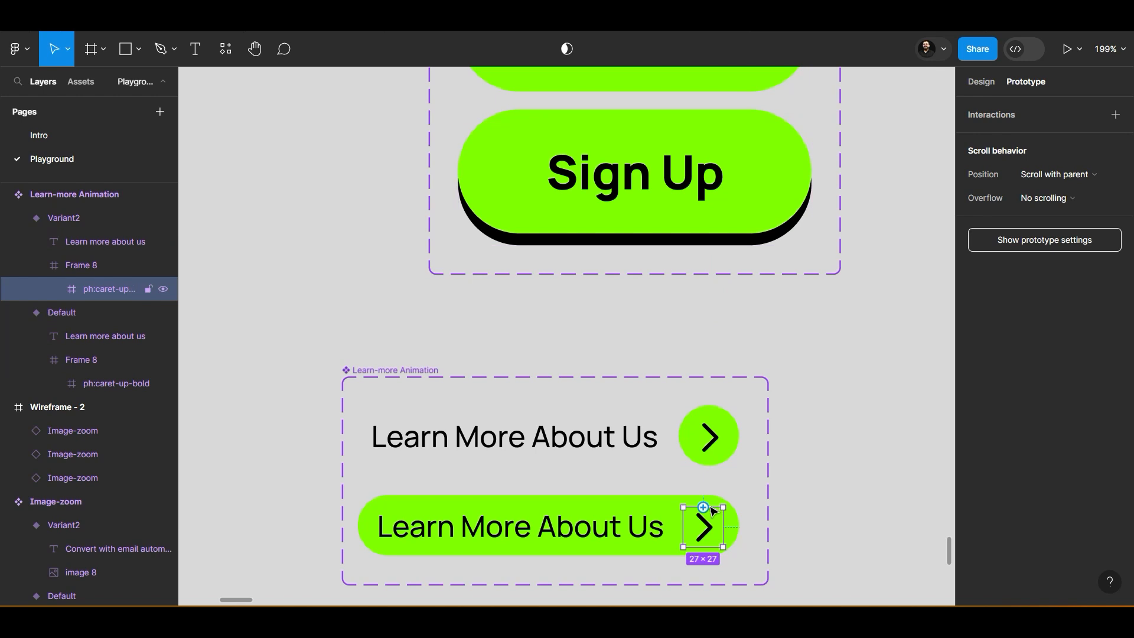
Remove the stray click interaction from the Default variant's chevron, keeping only the variant's own hover interaction
left_click(717, 449)
left_click(710, 338)
key("Escape")
left_click(796, 347)
left_click(627, 437)
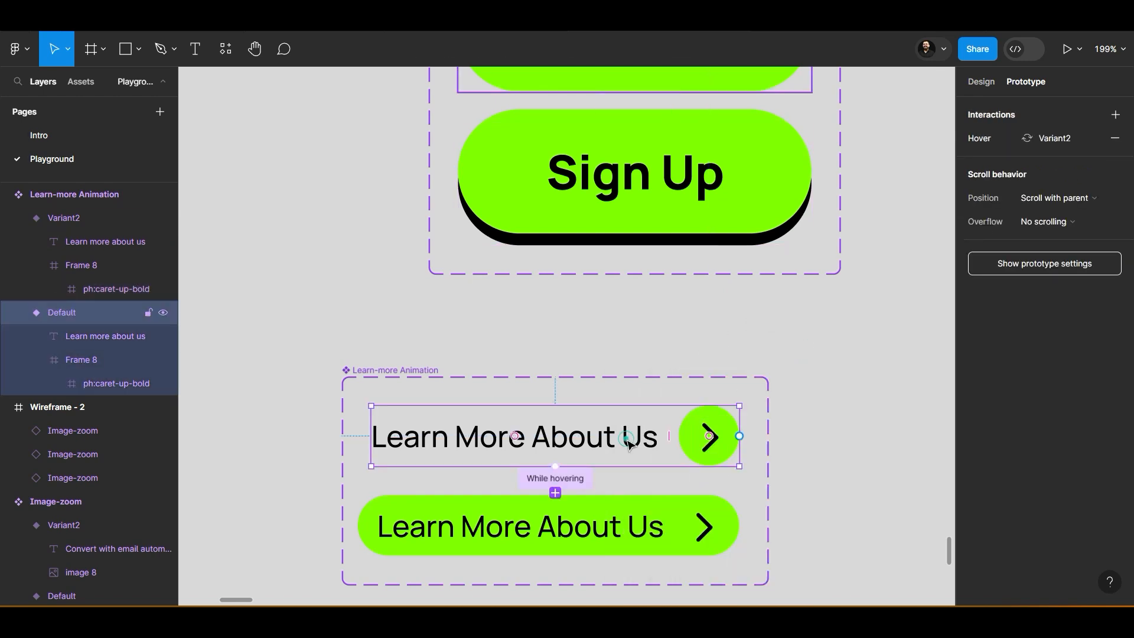
left_click(839, 382)
Align the Learn-more Animation component set's left edge with the Btn component set above it
scroll(839, 383, "down", 6)
scroll(862, 402, "right", 6)
left_click(394, 361)
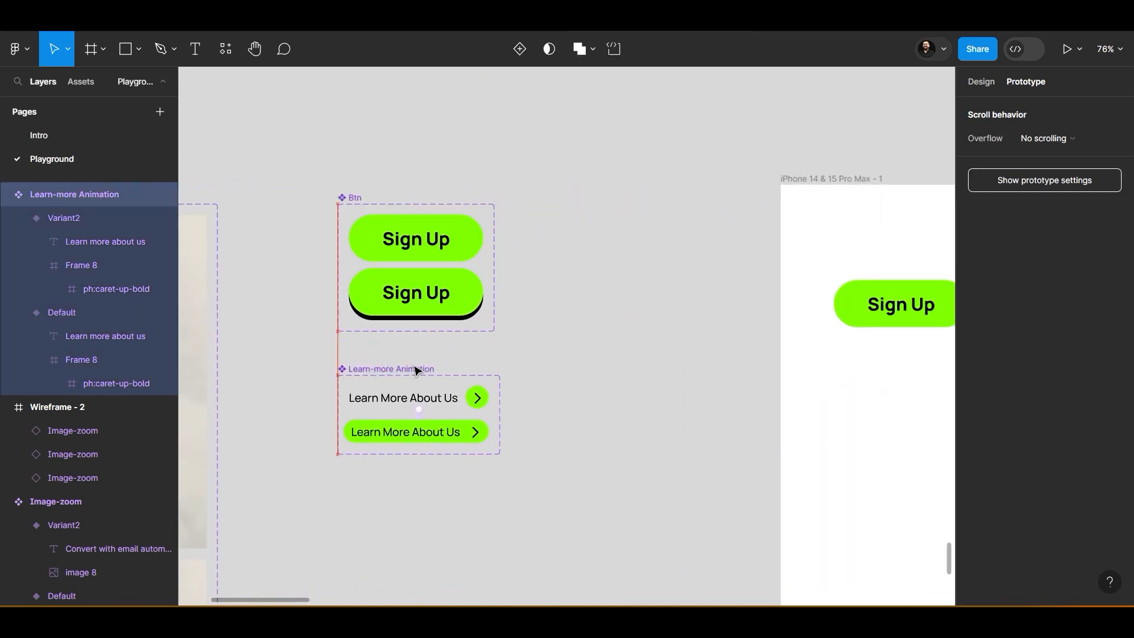
left_click(603, 363)
Place a Learn-more Animation instance in the iPhone 14 & 15 Pro Max frame, centred below the Sign Up button
scroll(603, 362, "down", 4)
scroll(624, 378, "right", 5)
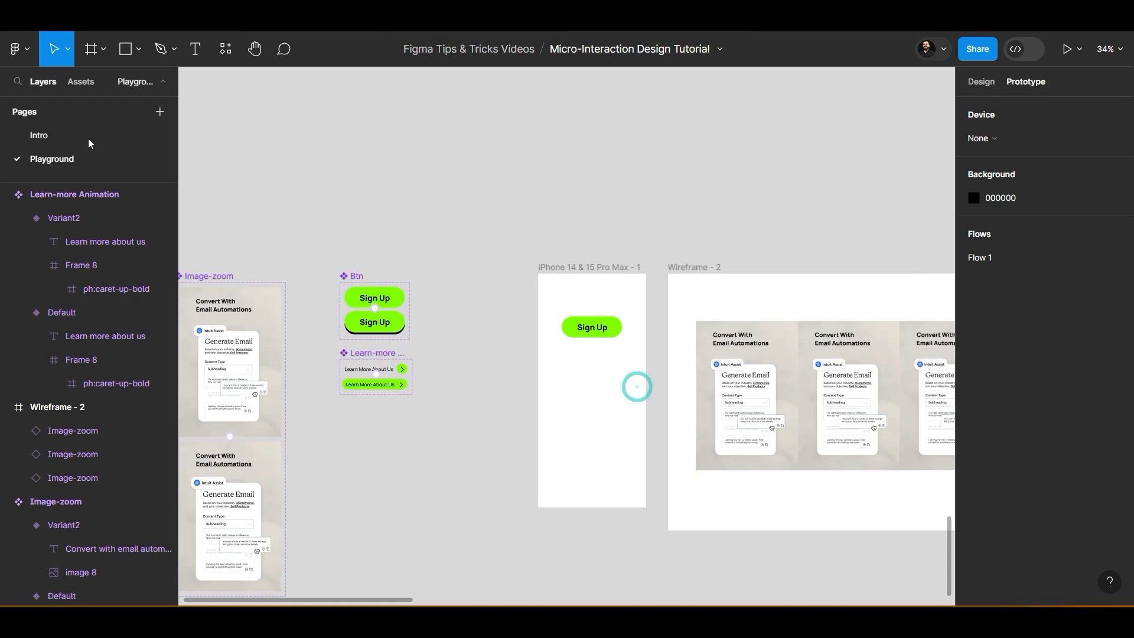
left_click(83, 81)
left_click_drag(53, 293, 638, 380)
scroll(638, 380, "up", 6)
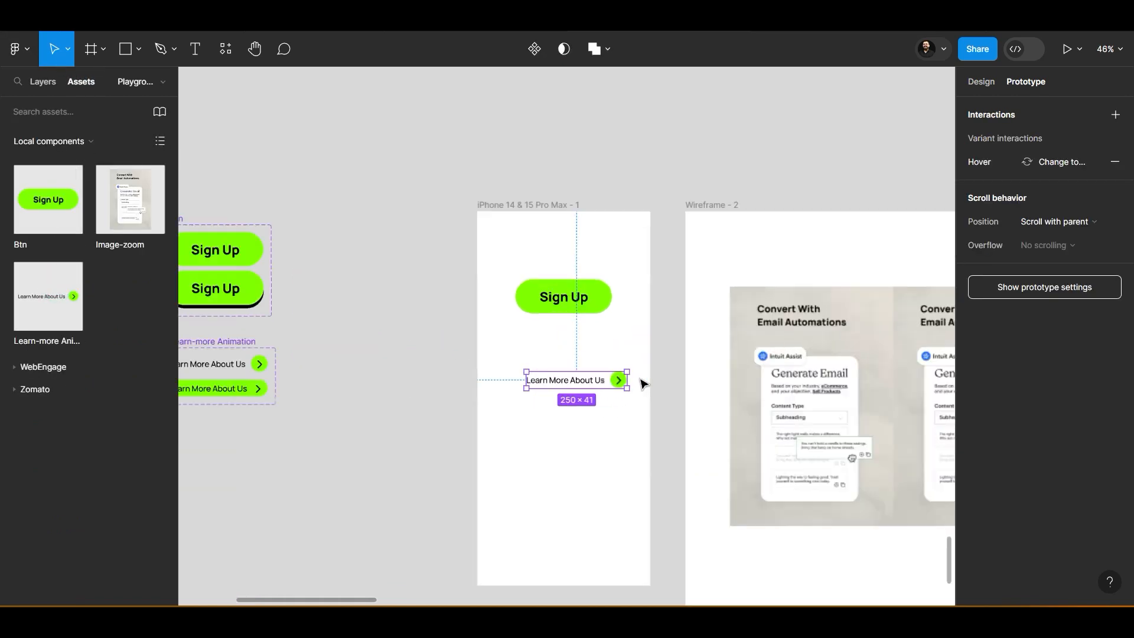
left_click(516, 364)
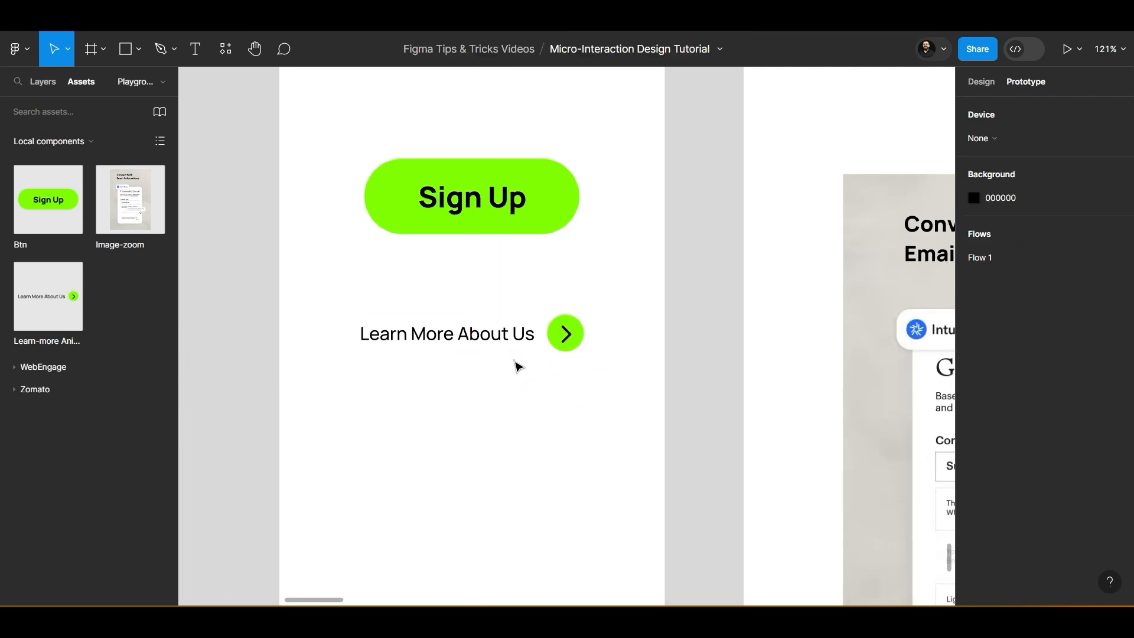
Preview the iPhone frame to check the Learn More About Us hover animation, and close the preview
scroll(604, 235, "down", 5)
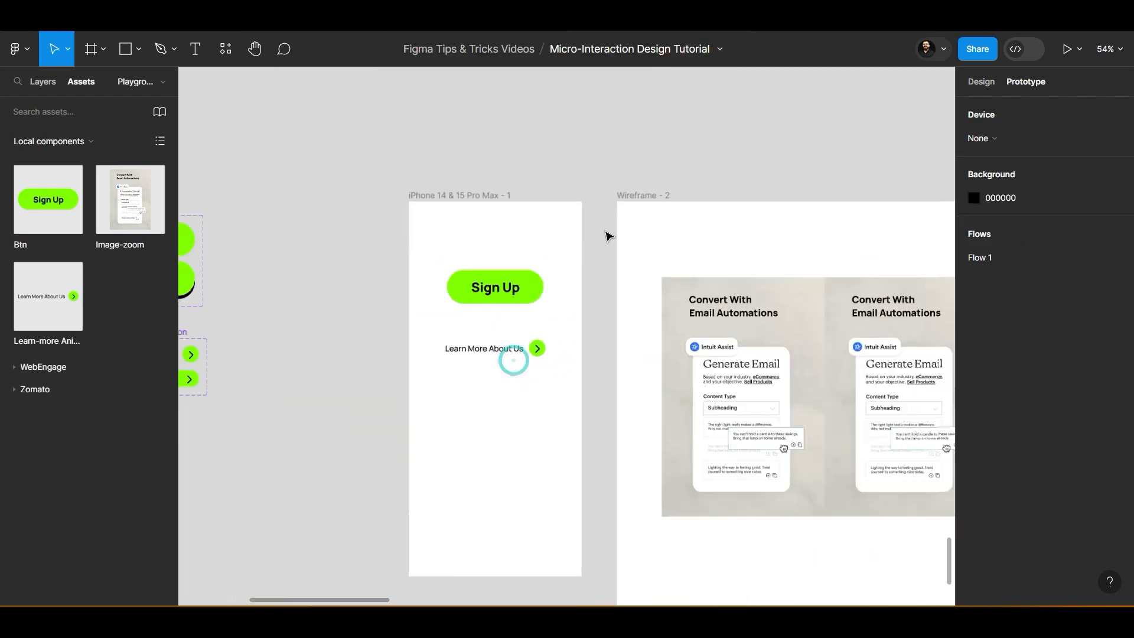
left_click(459, 195)
left_click(1078, 50)
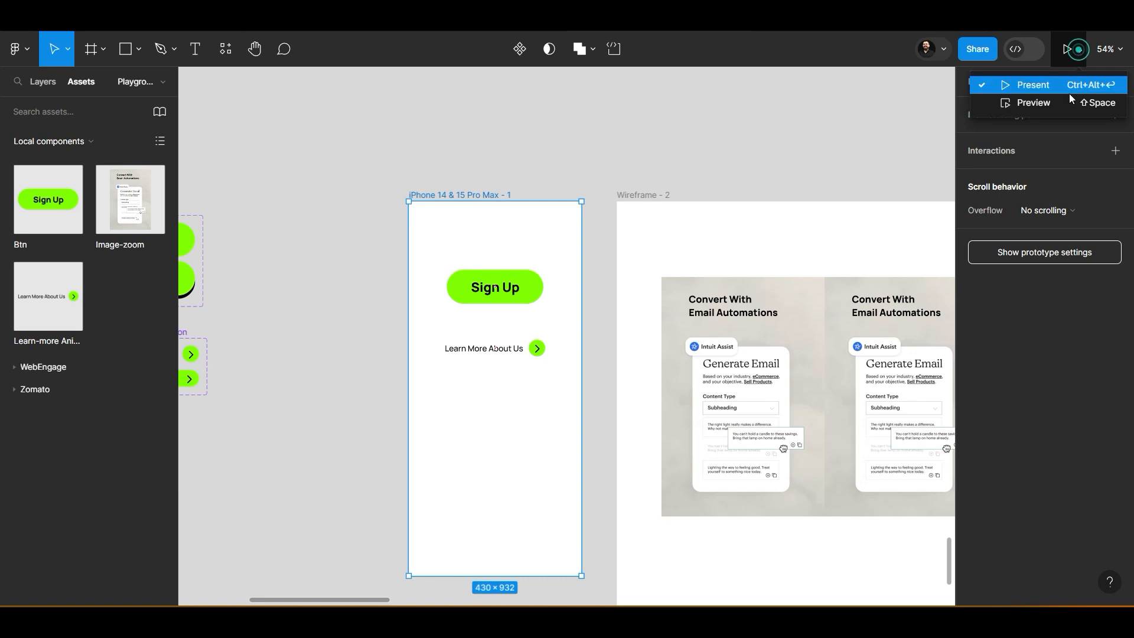
left_click(1037, 104)
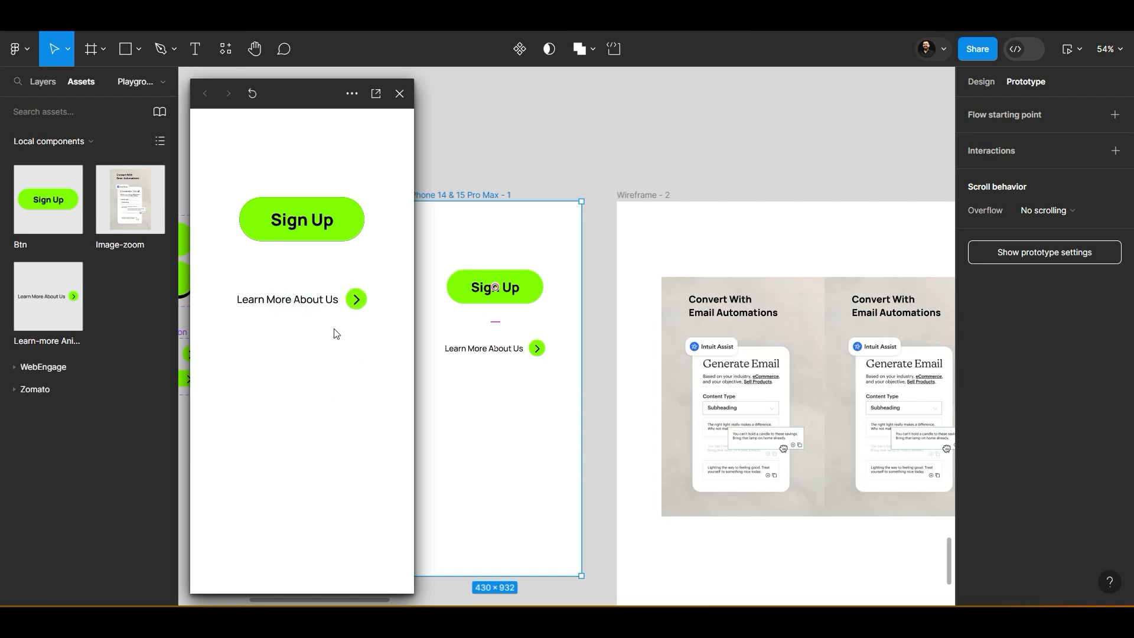
left_click(544, 173)
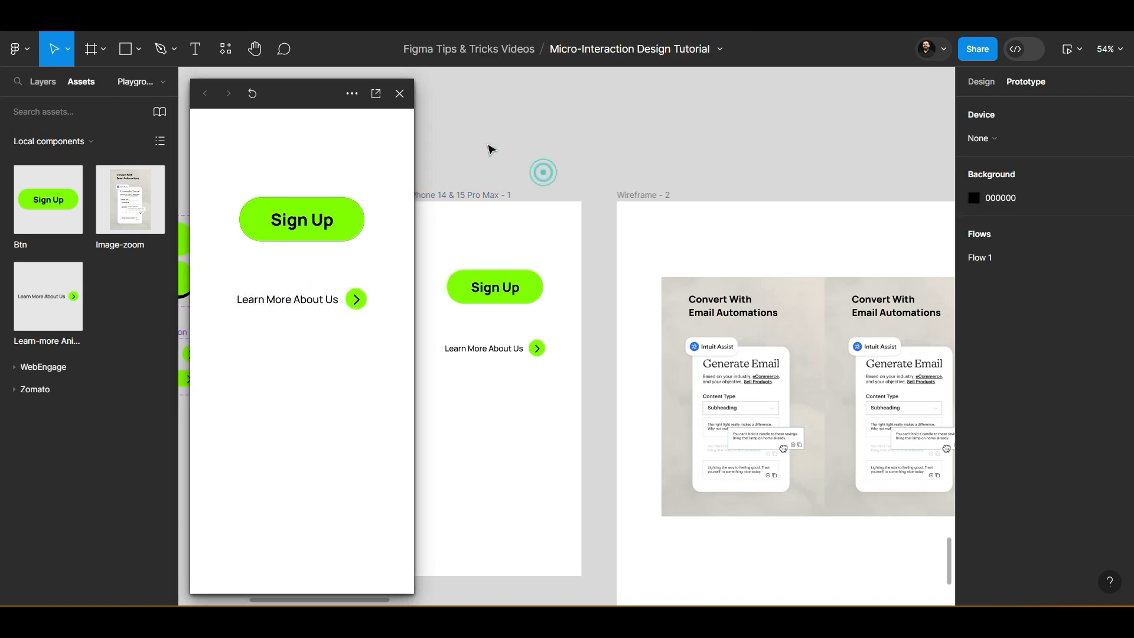
left_click(399, 93)
Draw a section of about 4374 × 2187 around the Image-zoom, Btn and Learn-more component sets and both demo frames
scroll(590, 180, "down", 5, "ctrl")
left_click(518, 400)
left_click(103, 49)
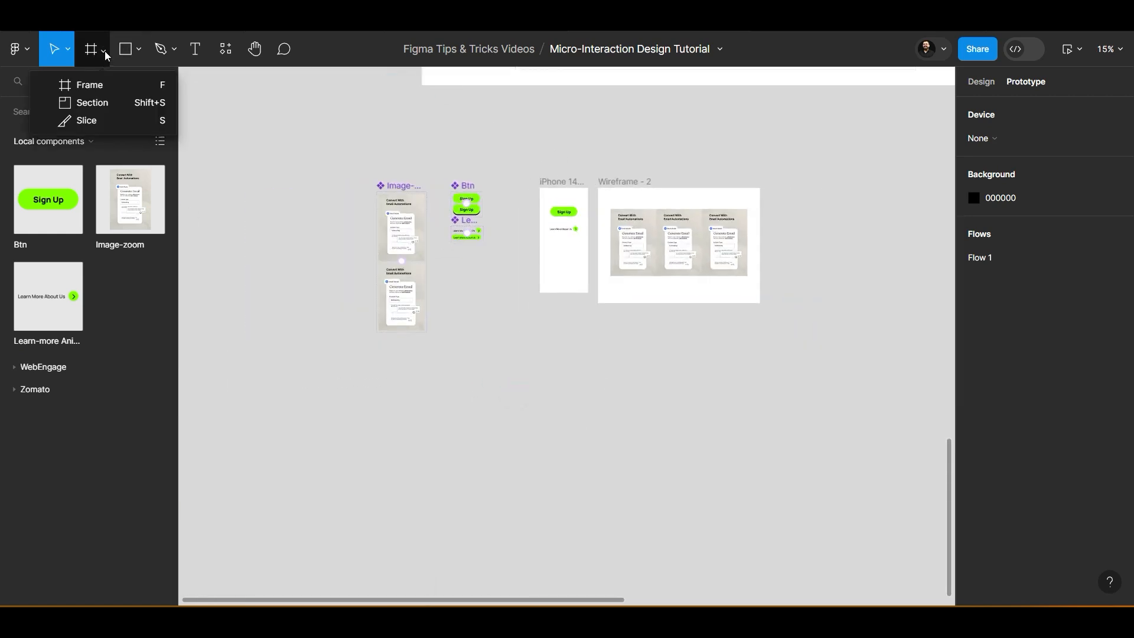
left_click(104, 102)
left_click_drag(355, 154, 846, 400)
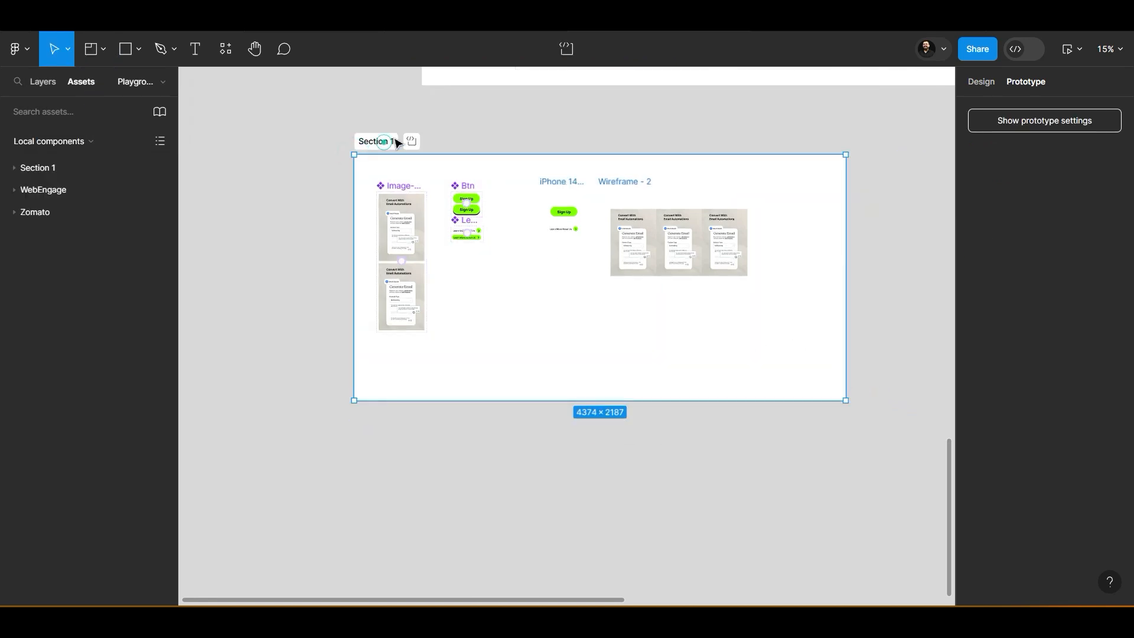
Change the new section's fill to the light mint green BEFFE7
scroll(383, 142, "up", 5)
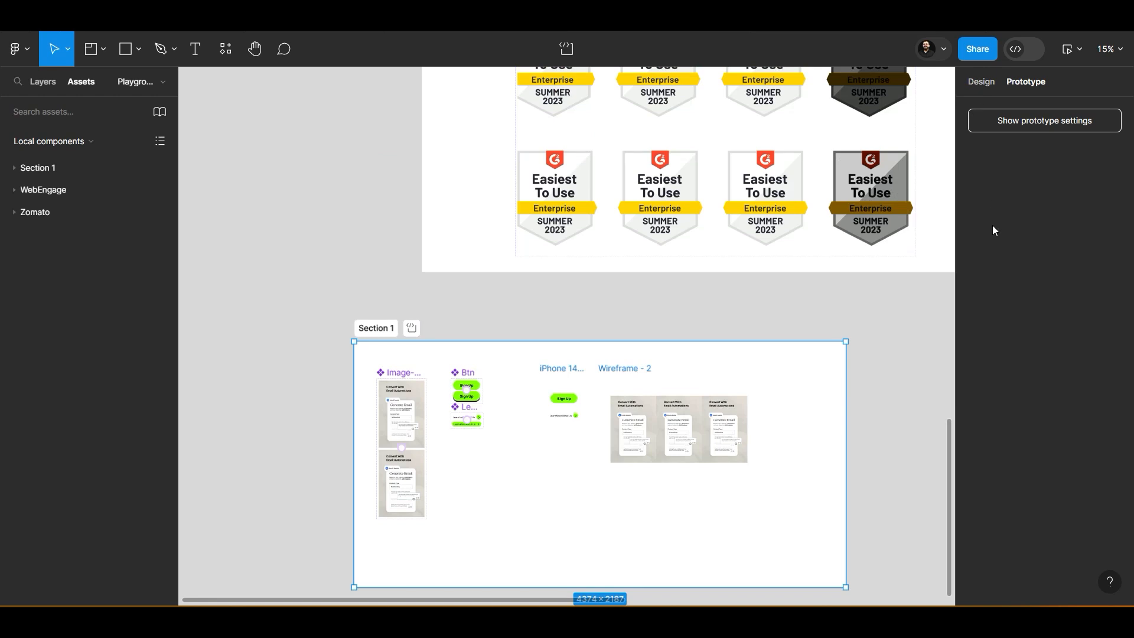
scroll(635, 407, "down", 3)
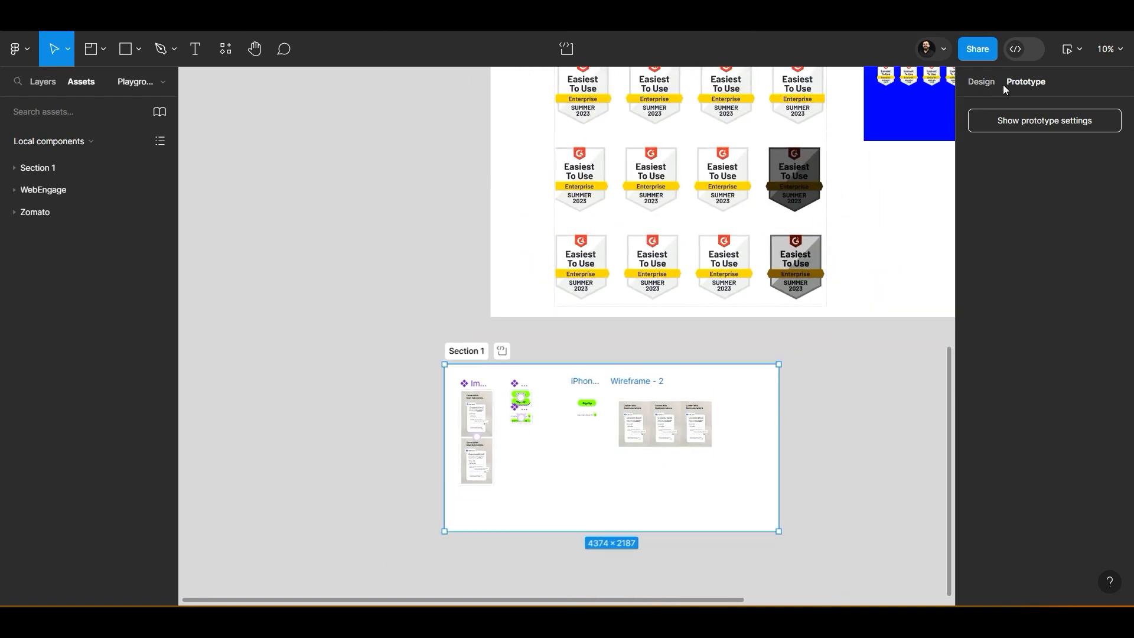
left_click(986, 82)
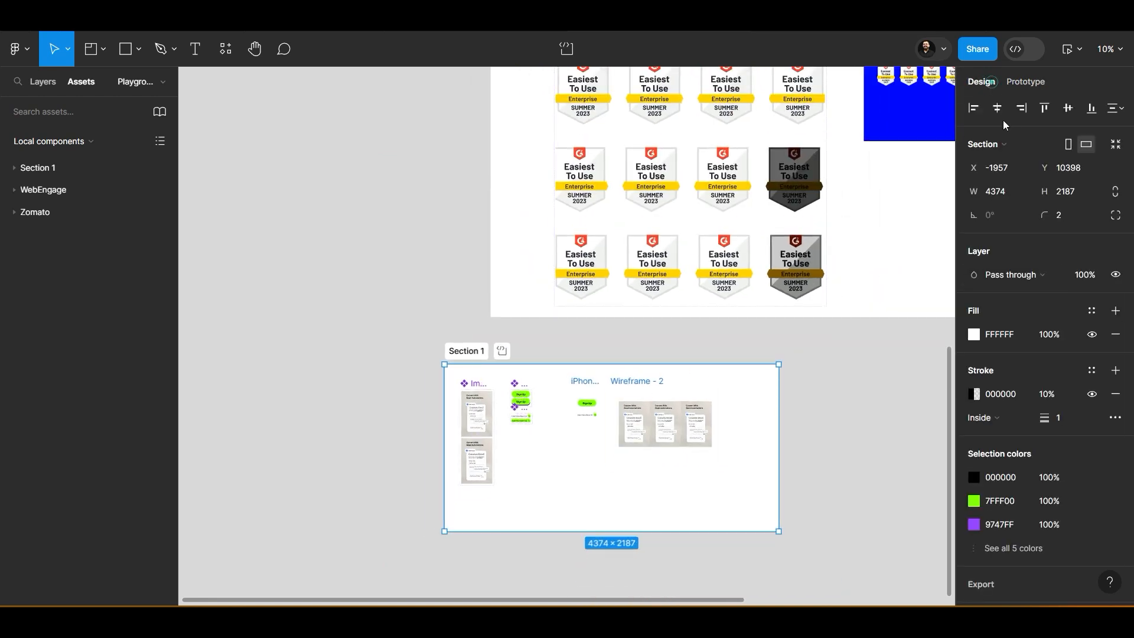
left_click(975, 335)
left_click_drag(831, 275, 824, 218)
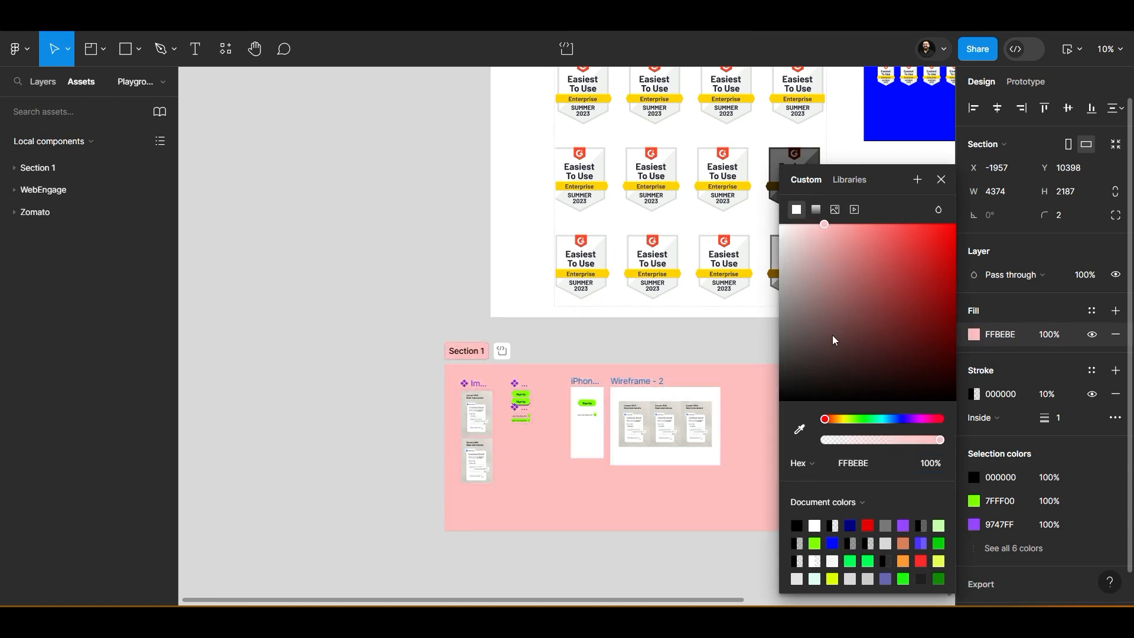
mouse_move(860, 419)
left_mouse_down()
mouse_move(885, 419)
mouse_move(873, 414)
left_mouse_up()
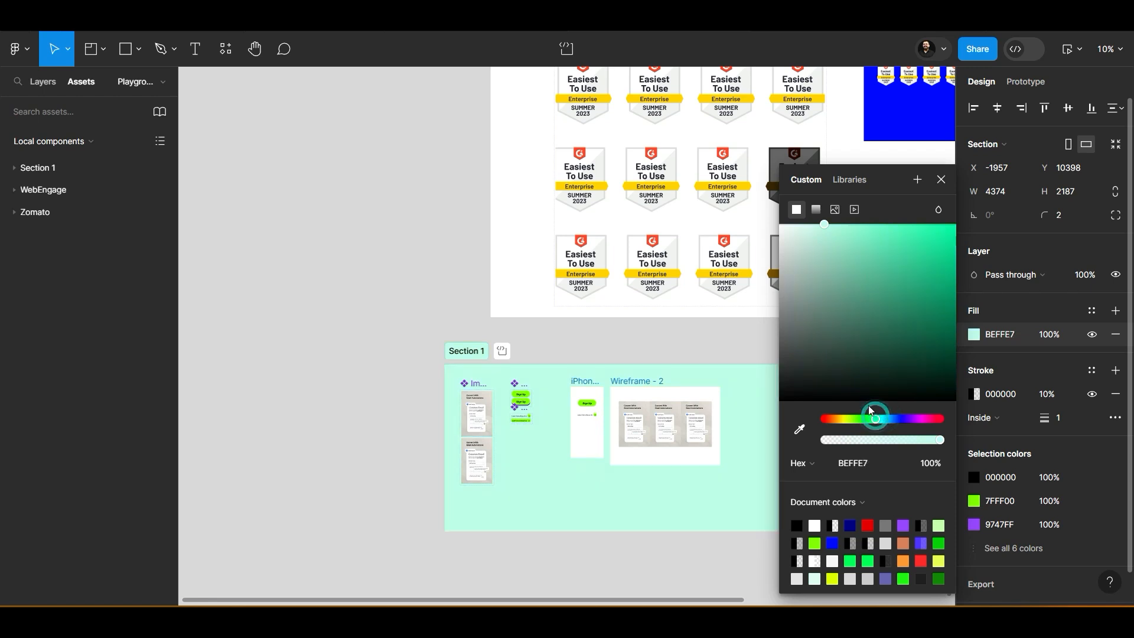
Move the mint section so its left edge lines up with the WebEngage section above it
left_click(614, 342)
left_click_drag(639, 347, 528, 341)
left_click_drag(362, 339, 412, 340)
Rename the mint section to MailChimp
scroll(435, 338, "up", 5)
scroll(437, 342, "up", 3)
double_click(335, 379)
key("BackSpace")
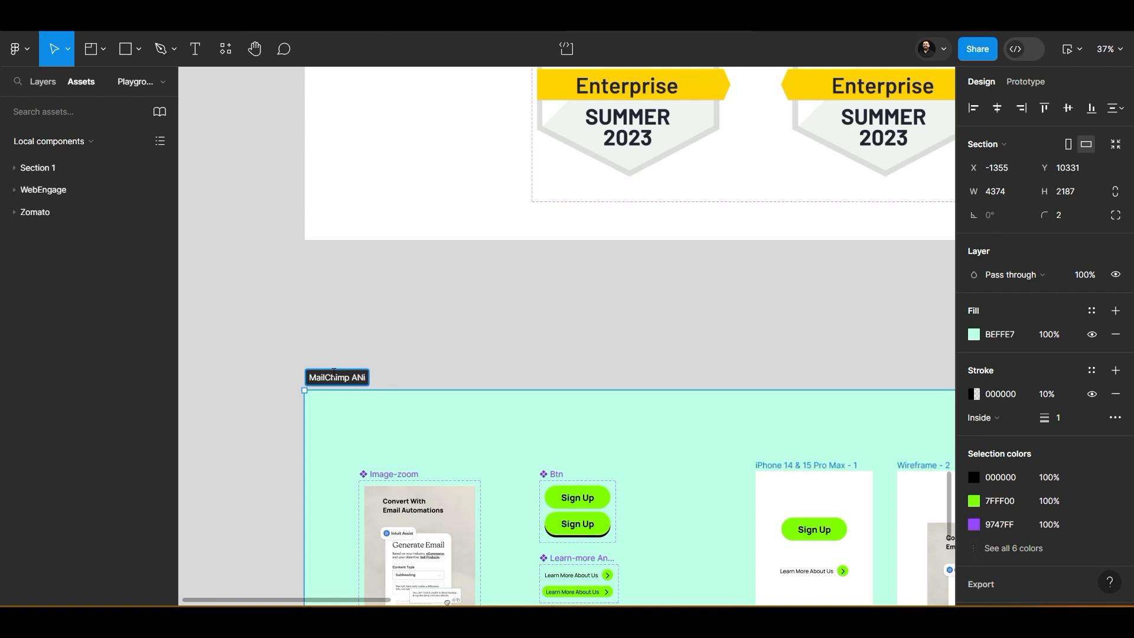
left_click(289, 318)
Collapse the MailChimp section in the layer list, leaving only the top-level sections listed
left_click(35, 83)
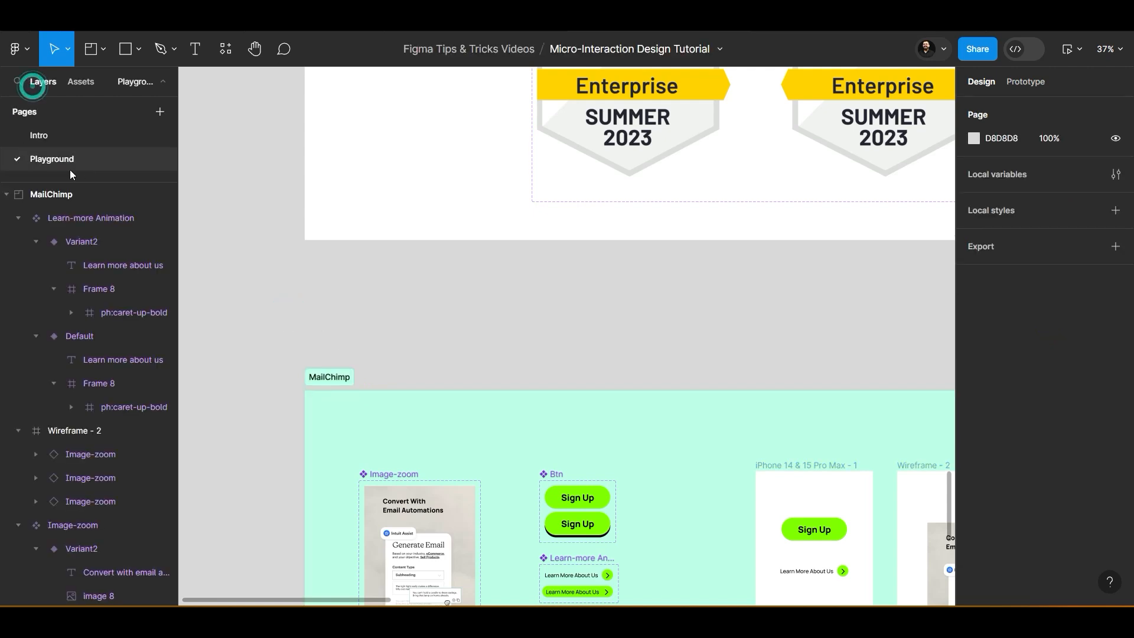
left_click(7, 195)
left_click(8, 243)
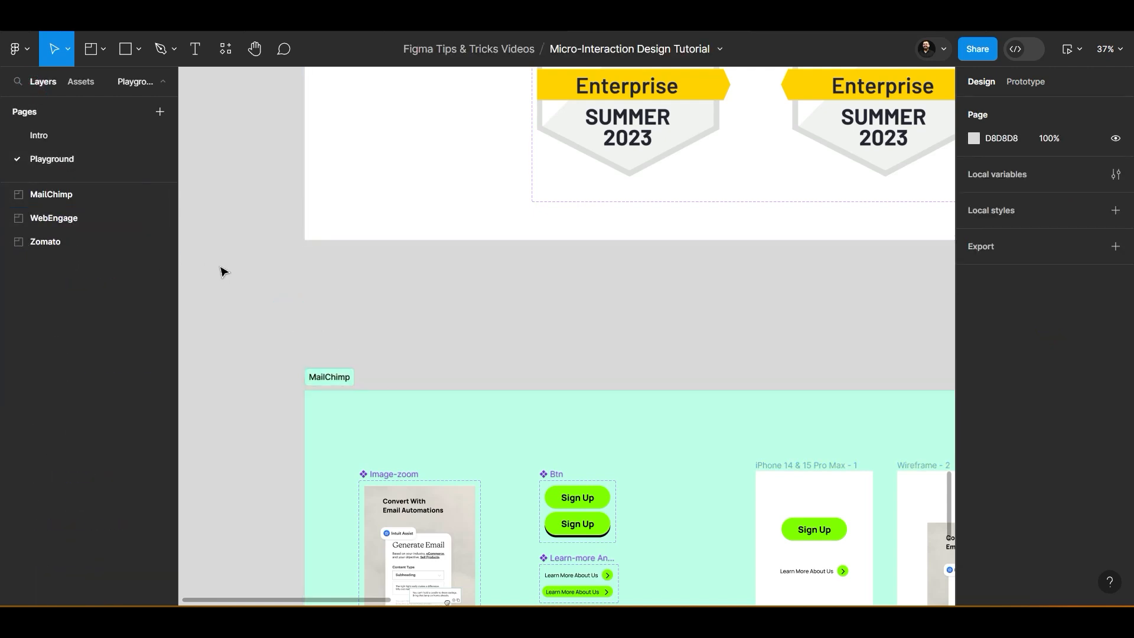
scroll(355, 319, "down", 6)
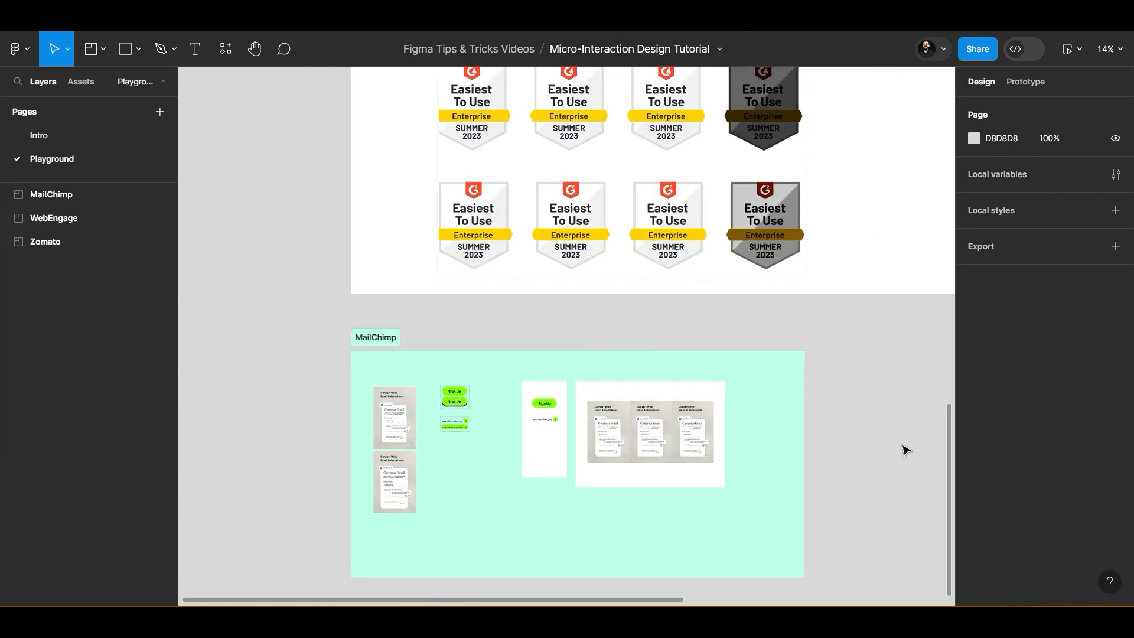
scroll(904, 449, "up", 4)
scroll(905, 449, "down", 5)
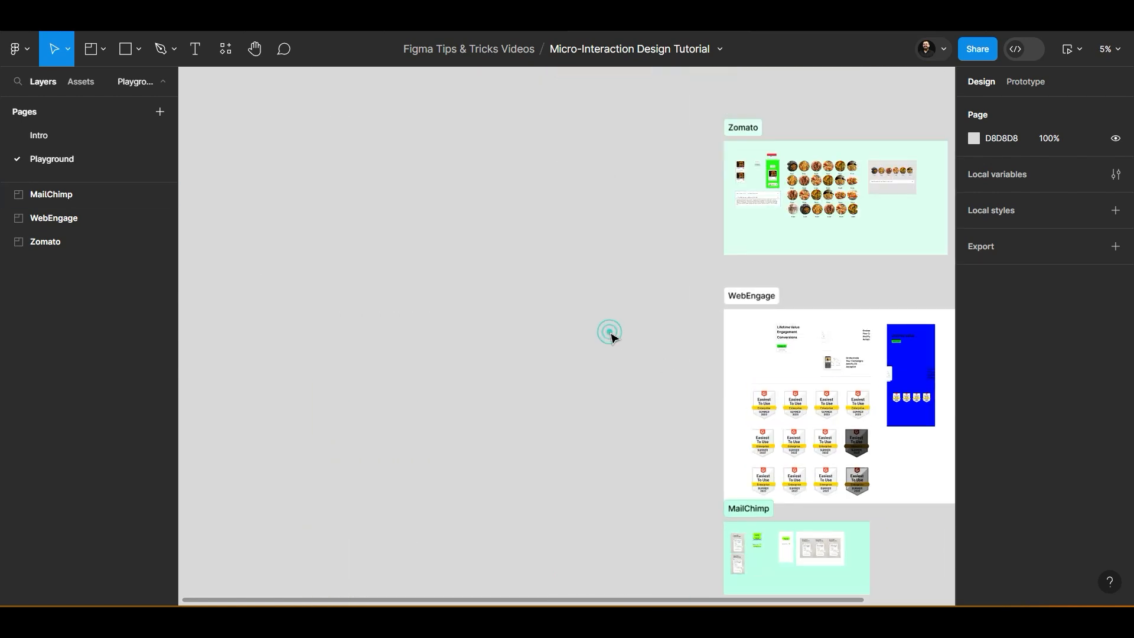
Switch to the browser and bring up the Airbnb home page
key("alt+Tab")
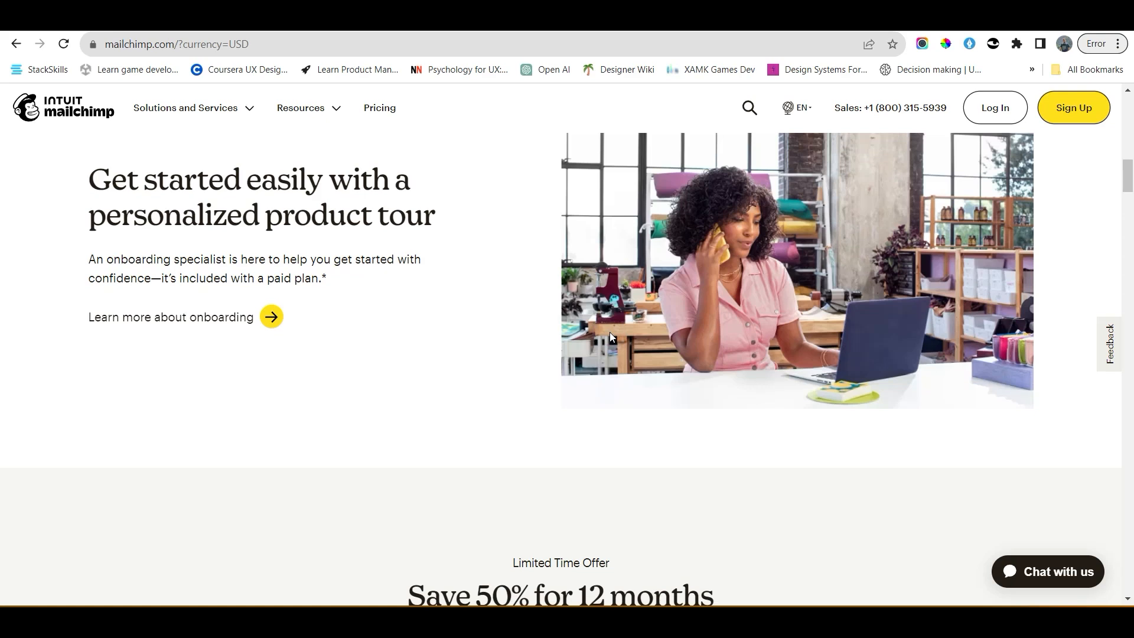
key("ctrl+Tab")
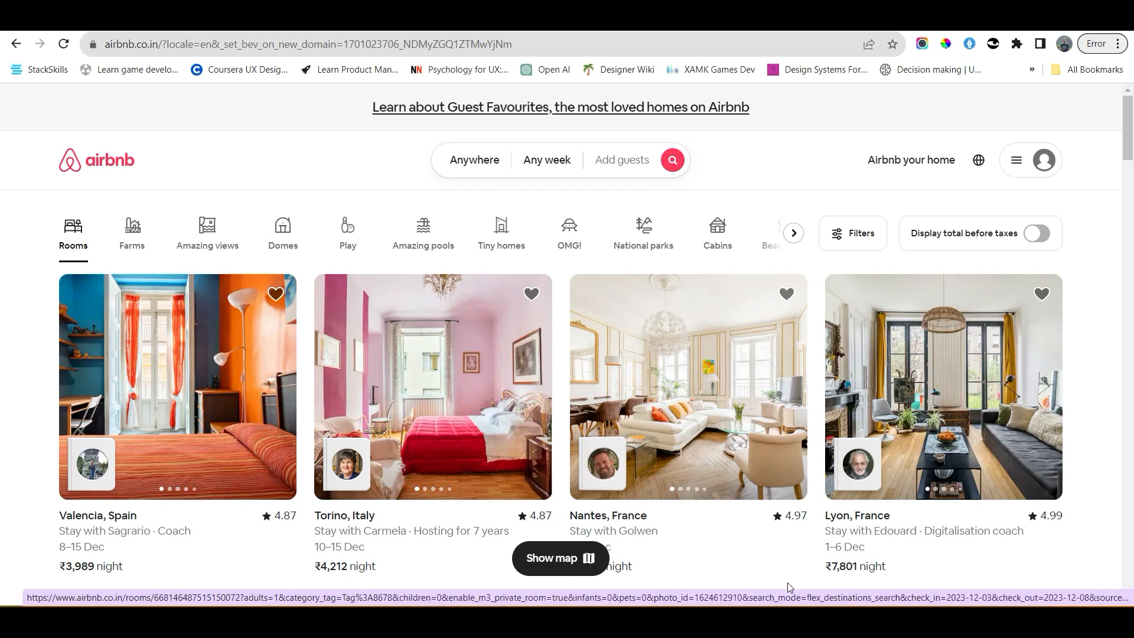
right_click(616, 457)
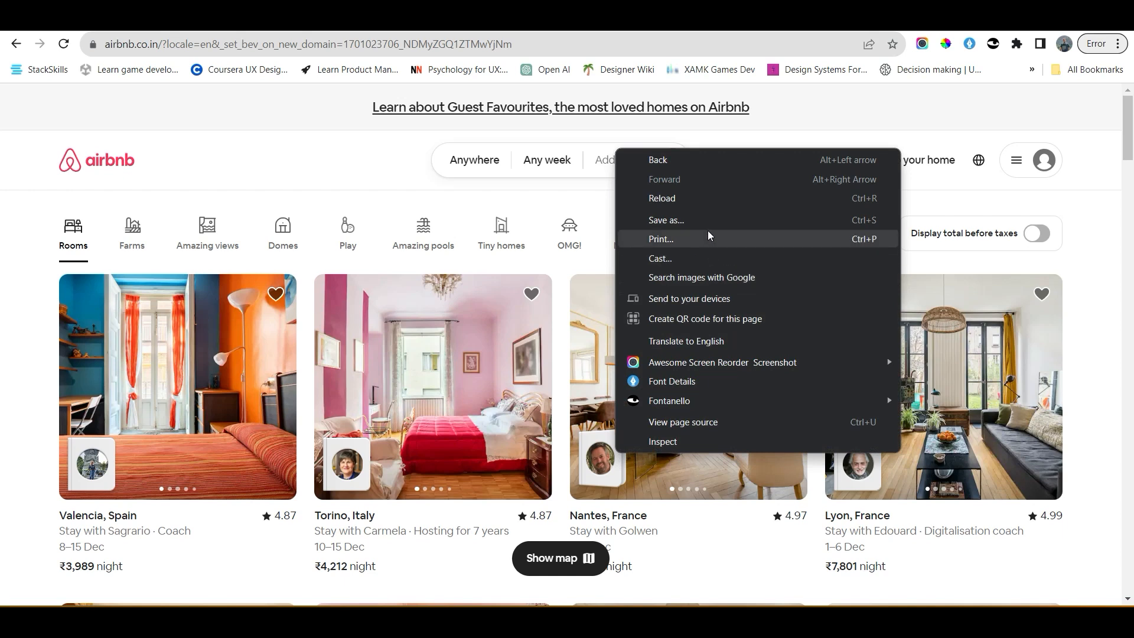
left_click(562, 204)
Expand and collapse Airbnb's search bar repeatedly to examine how its compact form transitions into the full search form
left_click(681, 155)
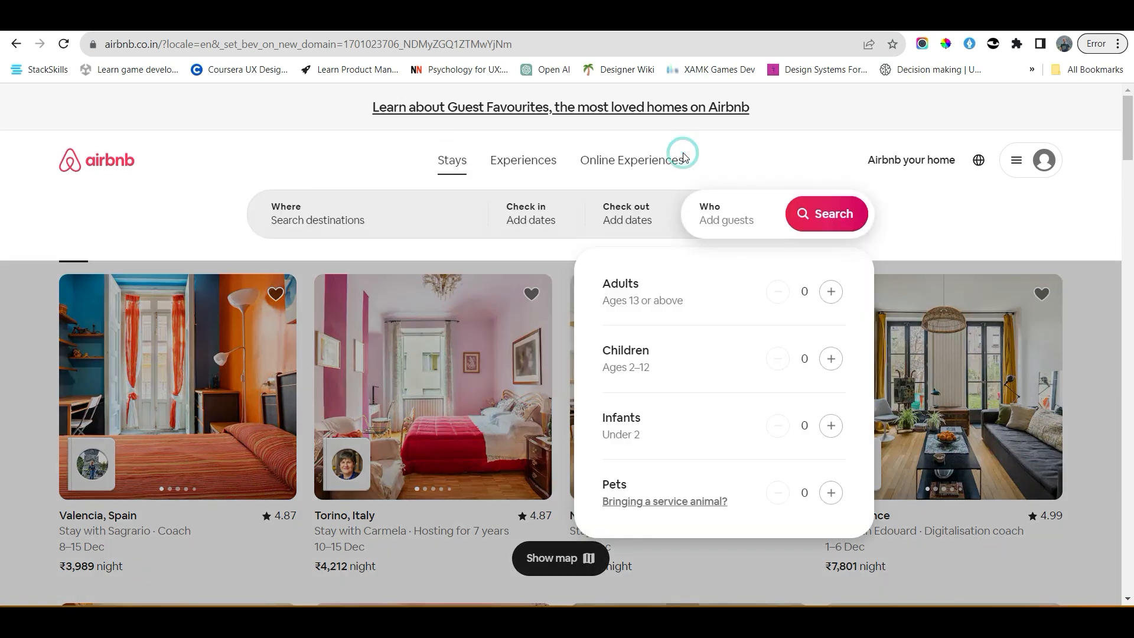
left_click(763, 155)
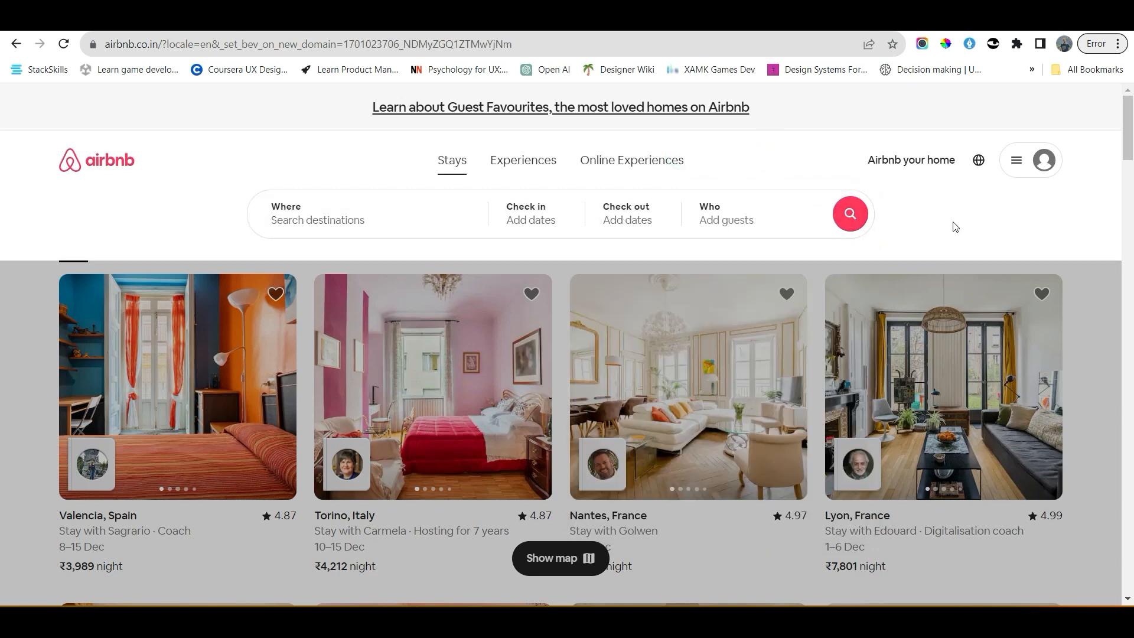
left_click(1118, 303)
left_click(681, 159)
left_click(1092, 313)
left_click(679, 161)
left_click(1094, 312)
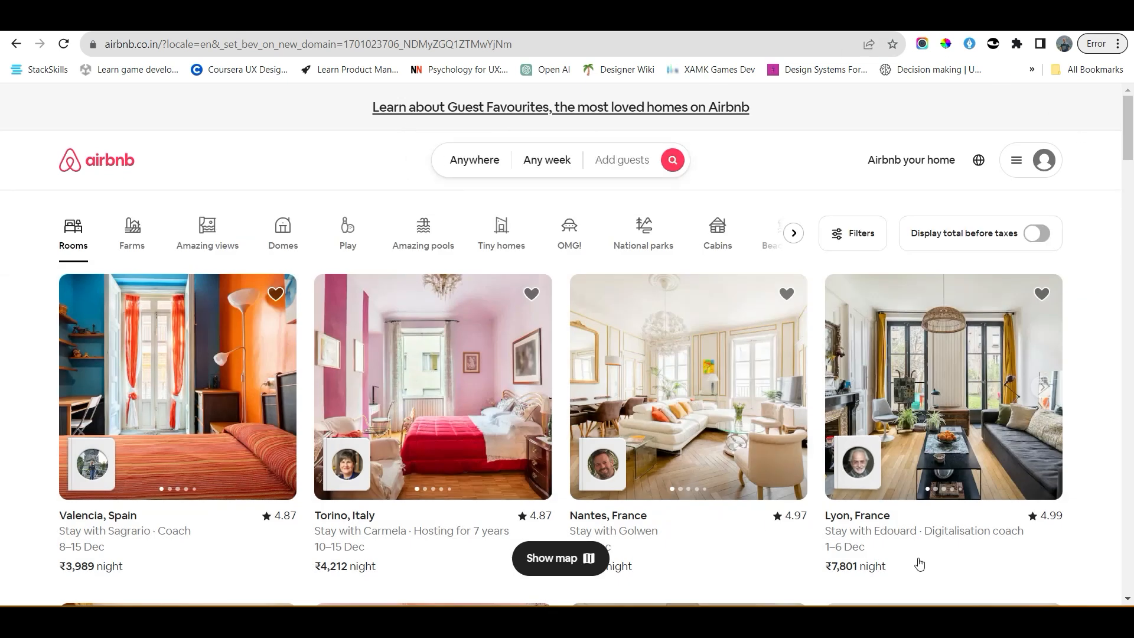
left_click(673, 161)
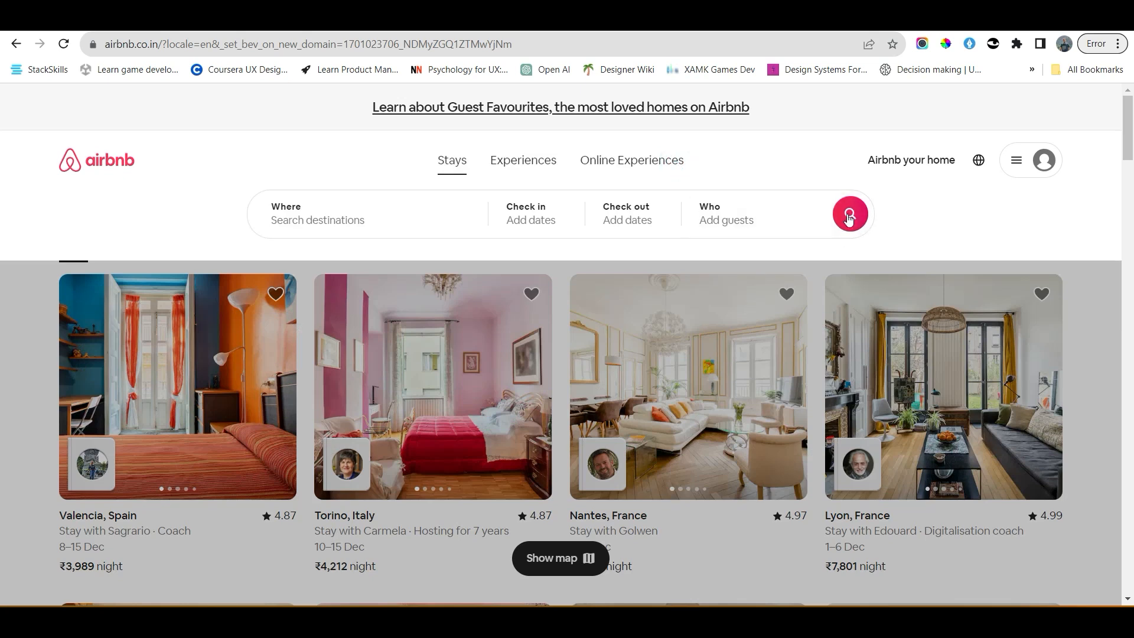
left_click(739, 183)
left_click(682, 168)
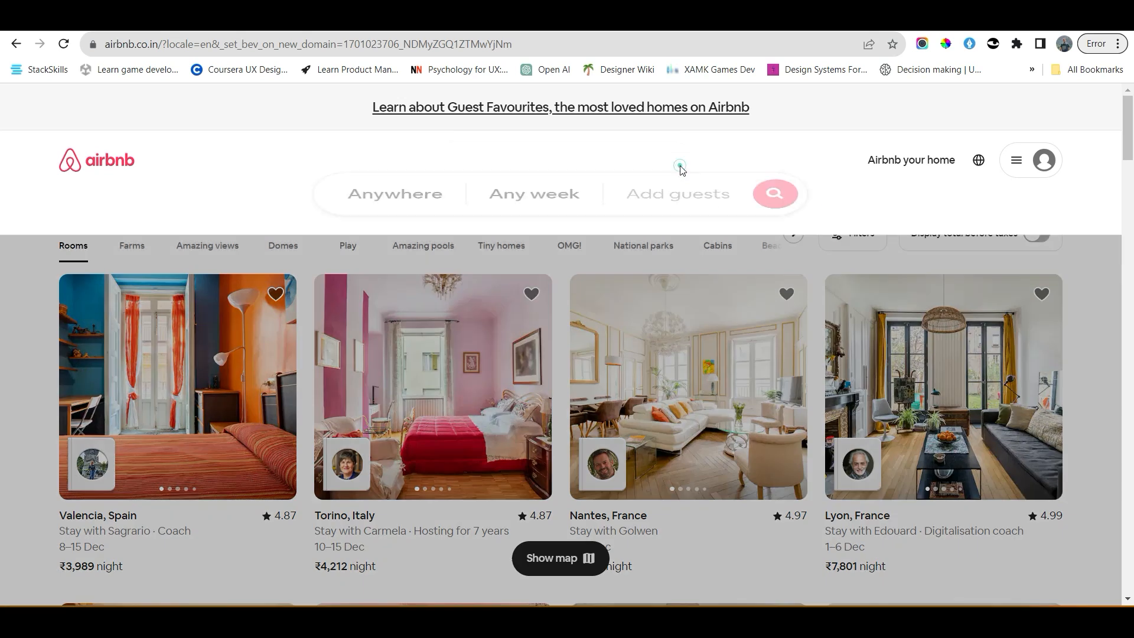
left_click(865, 218)
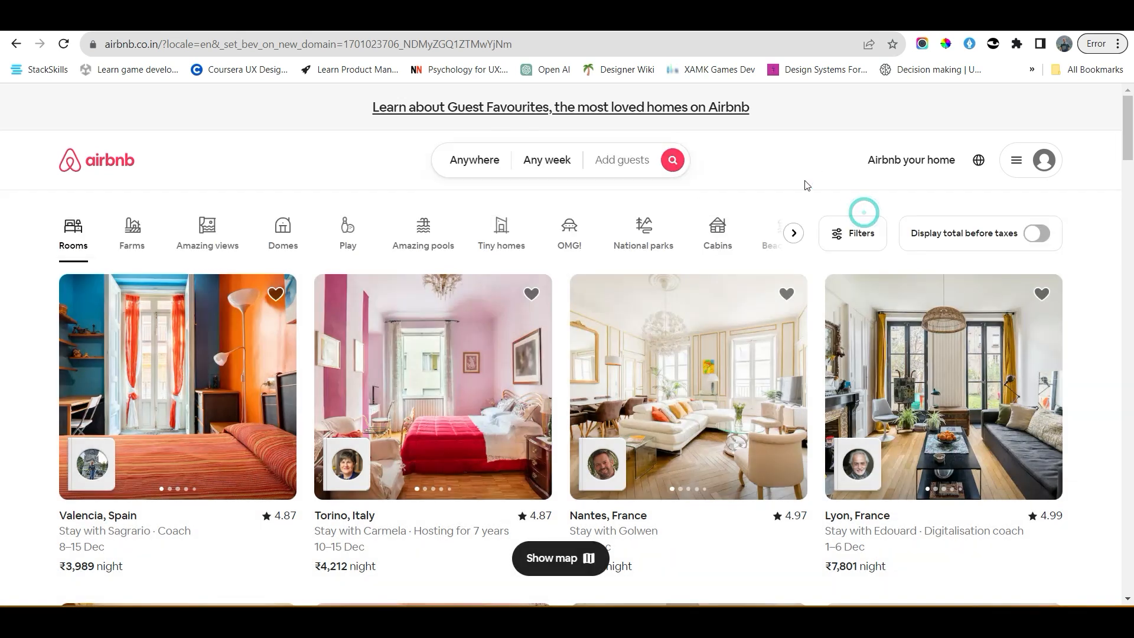
left_click(676, 168)
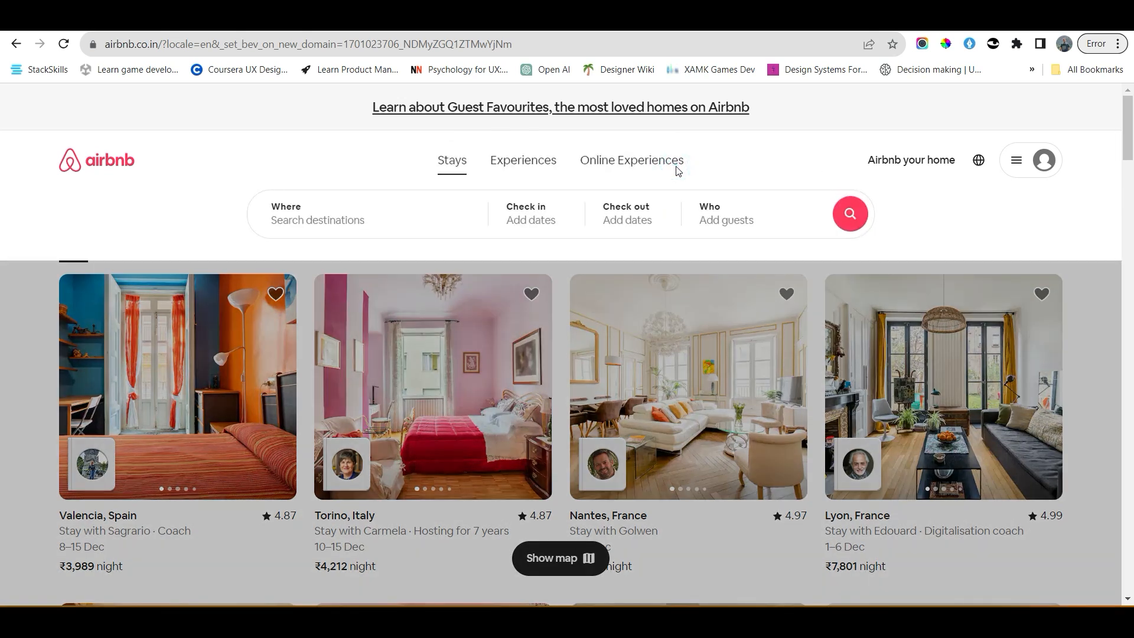
left_click(851, 213)
left_click(678, 166)
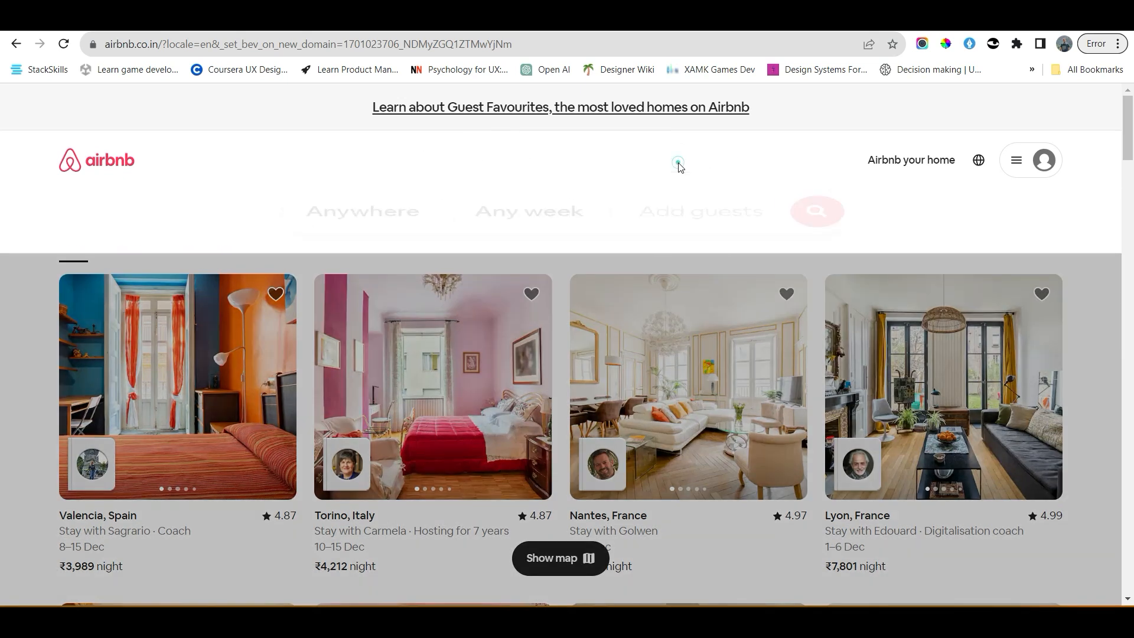
left_click(1022, 168)
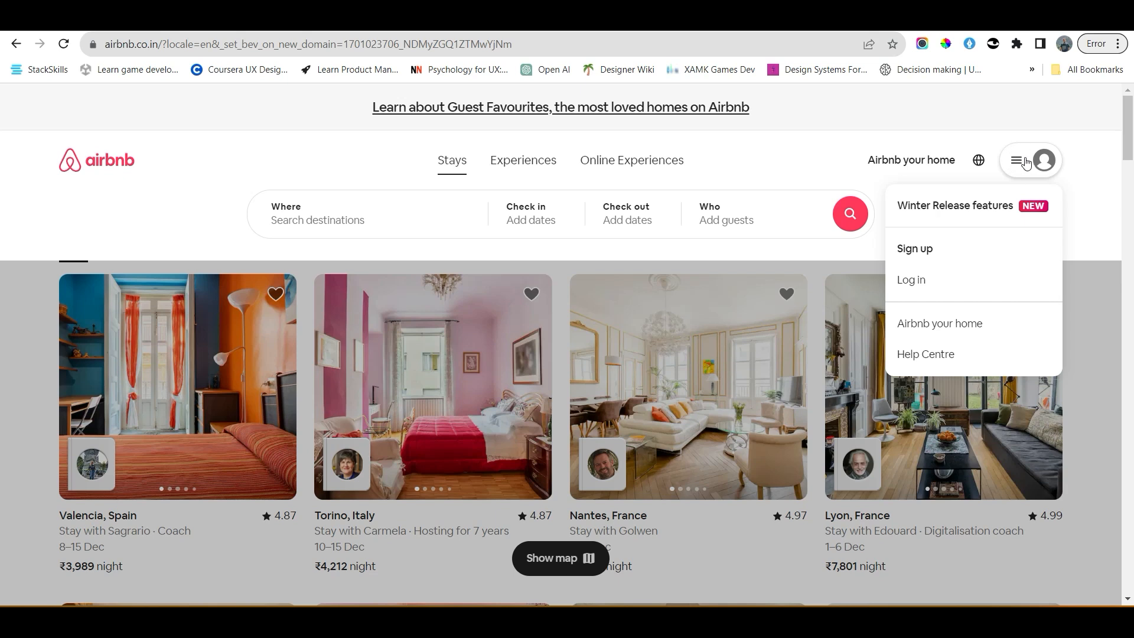
left_click(1102, 184)
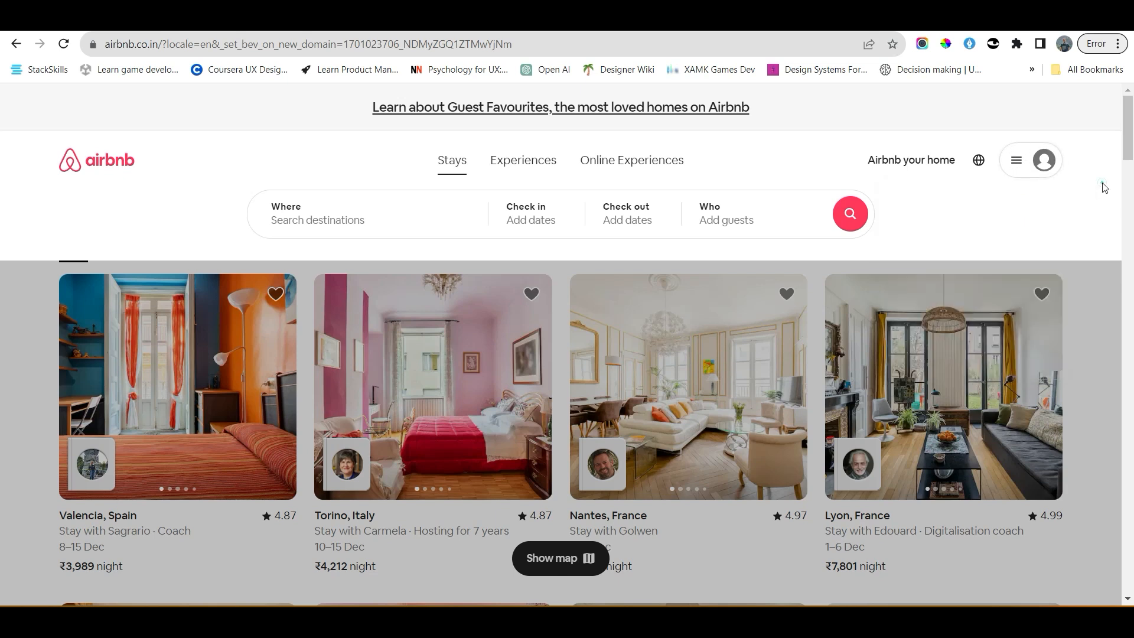
left_click(1026, 160)
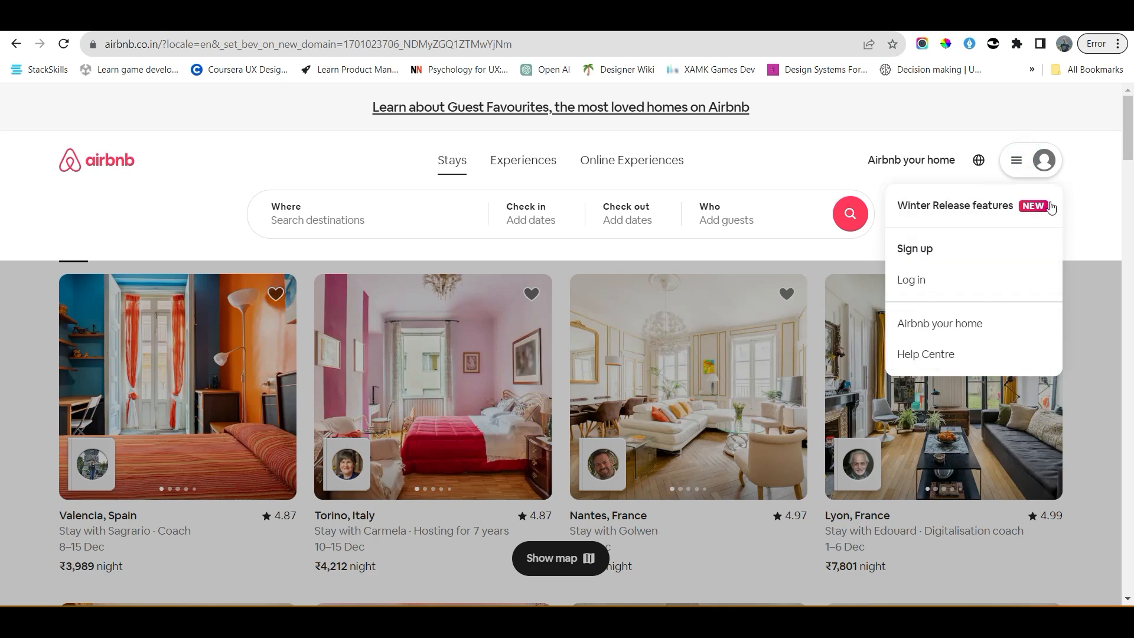
left_click(1084, 391)
scroll(1083, 390, "down", 15)
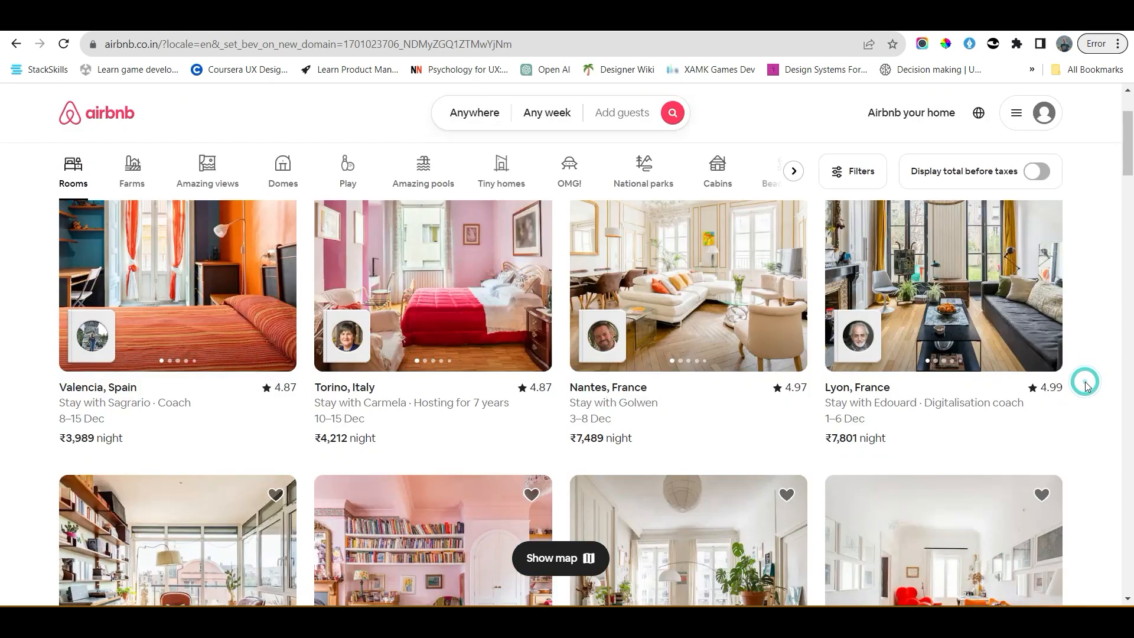
scroll(1088, 387, "down", 10)
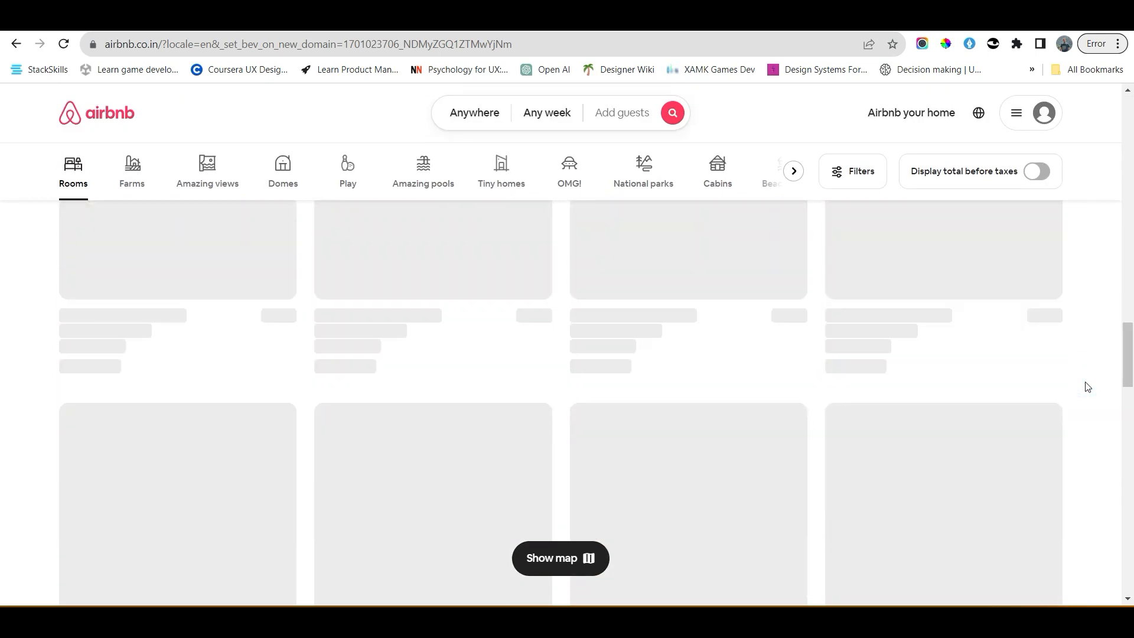
scroll(1088, 387, "down", 5)
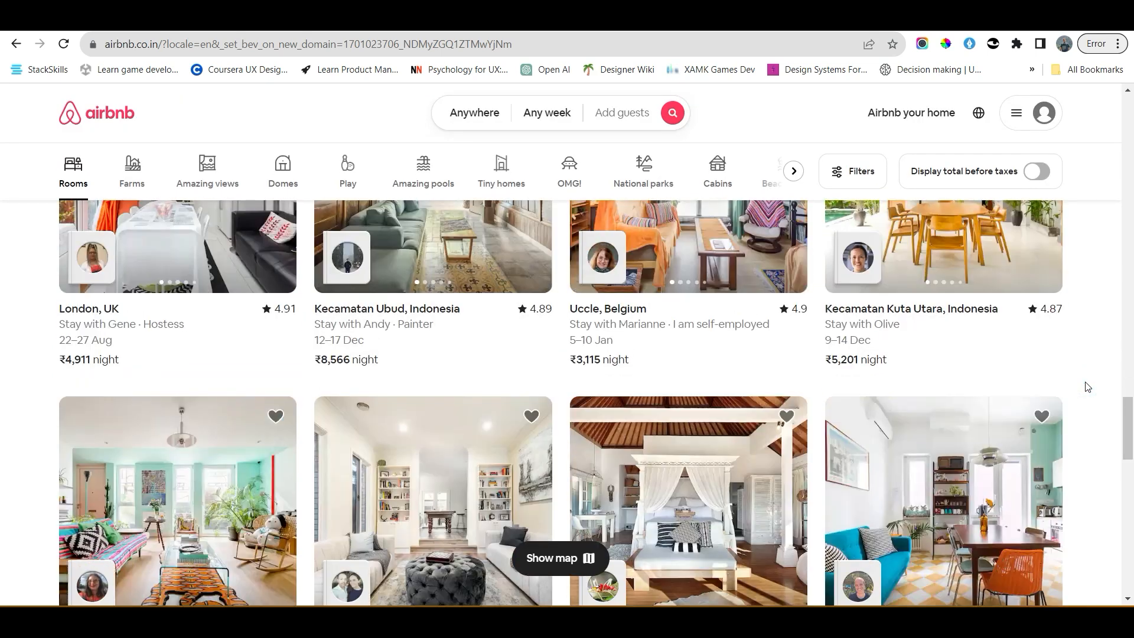
scroll(1088, 387, "up", 10)
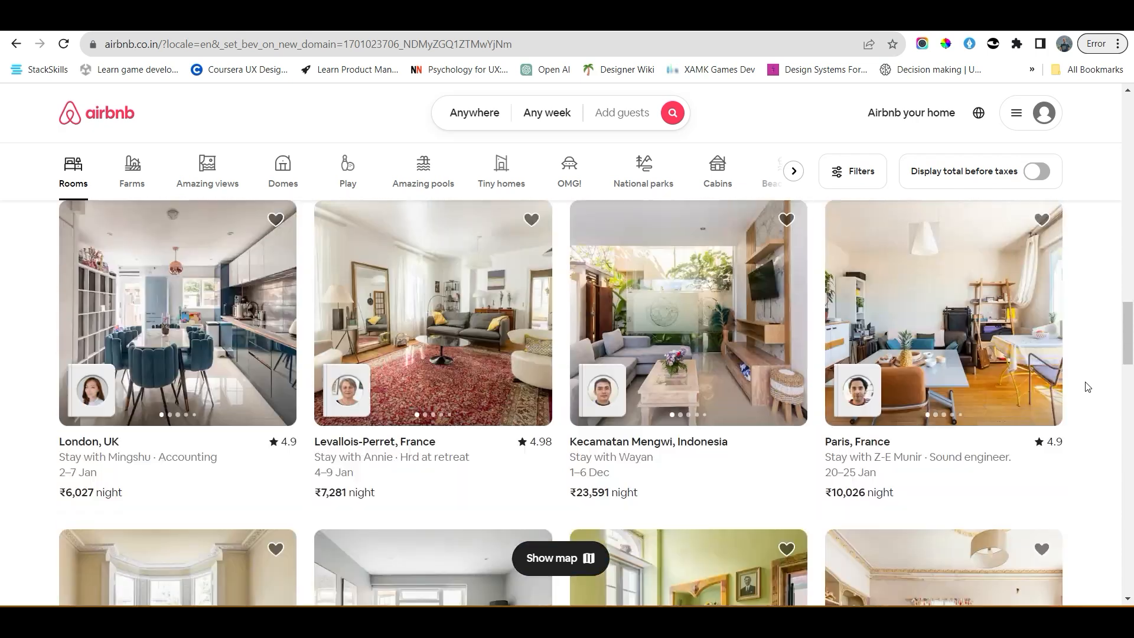
scroll(1088, 386, "up", 10)
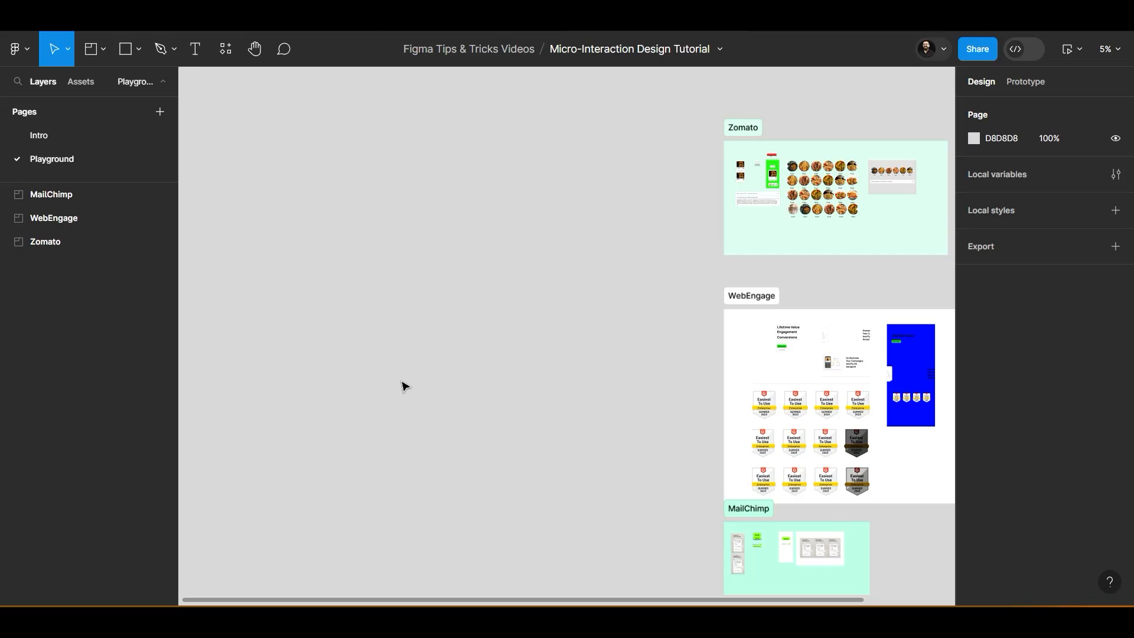
Switch to Figma and draw a wide frame of about 2582 × 349 below the MailChimp section
scroll(402, 385, "down", 5)
scroll(555, 302, "down", 4)
scroll(557, 293, "up", 5)
left_click_drag(608, 181, 528, 462)
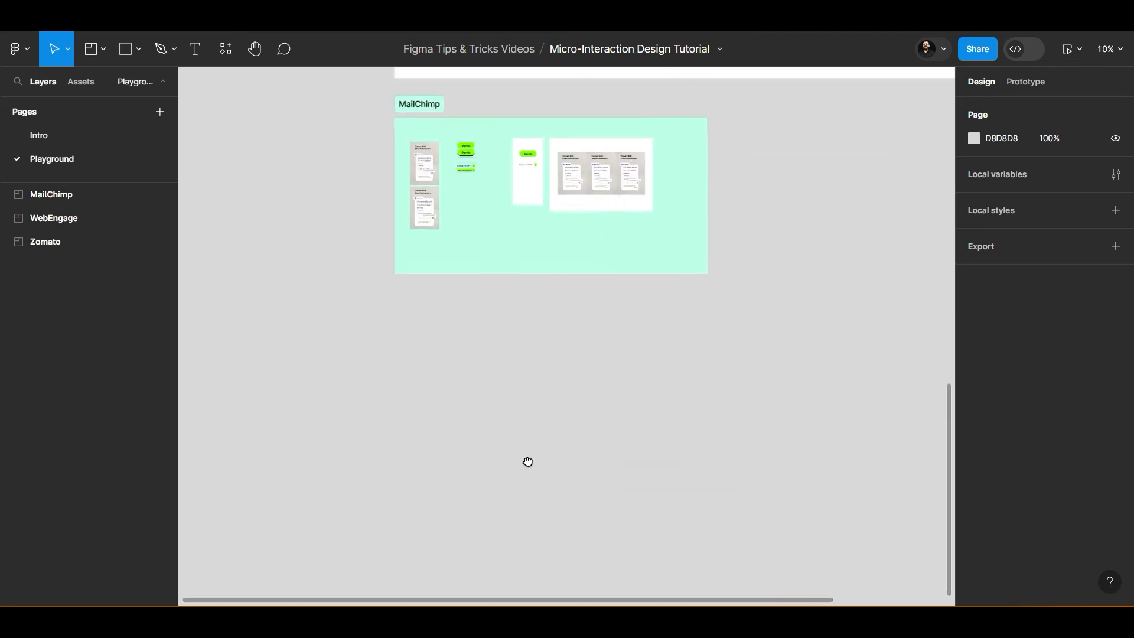
left_click(138, 46)
left_click(104, 50)
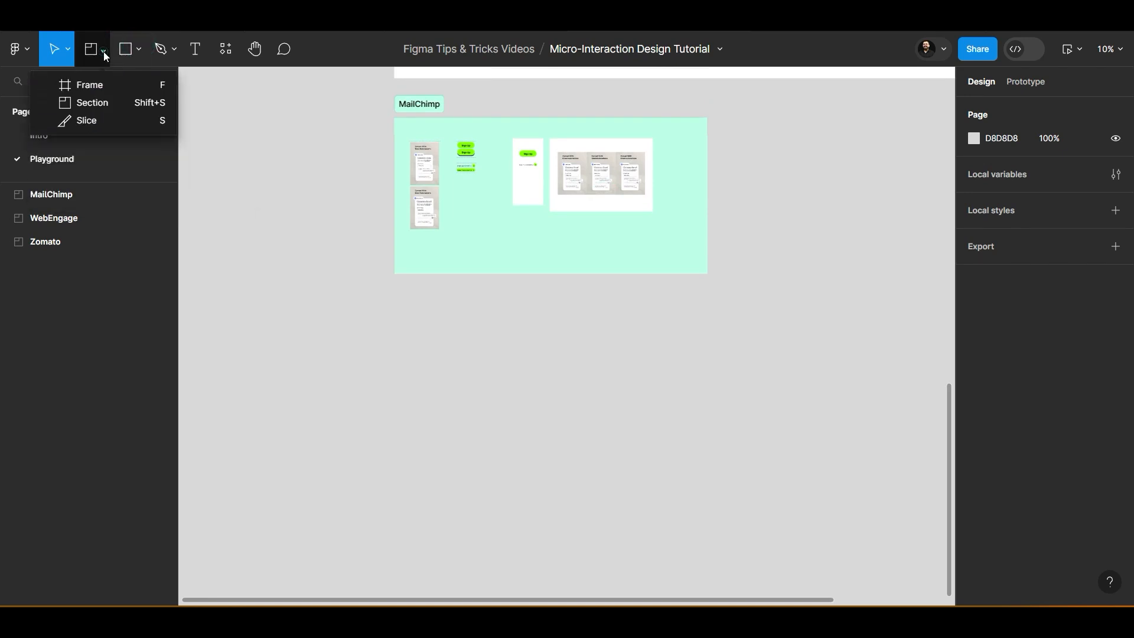
left_click(98, 81)
scroll(432, 308, "up", 5)
left_click_drag(364, 281, 853, 346)
Set the new frame's corner radius to 240 to give it a pill shape
left_click(1072, 207)
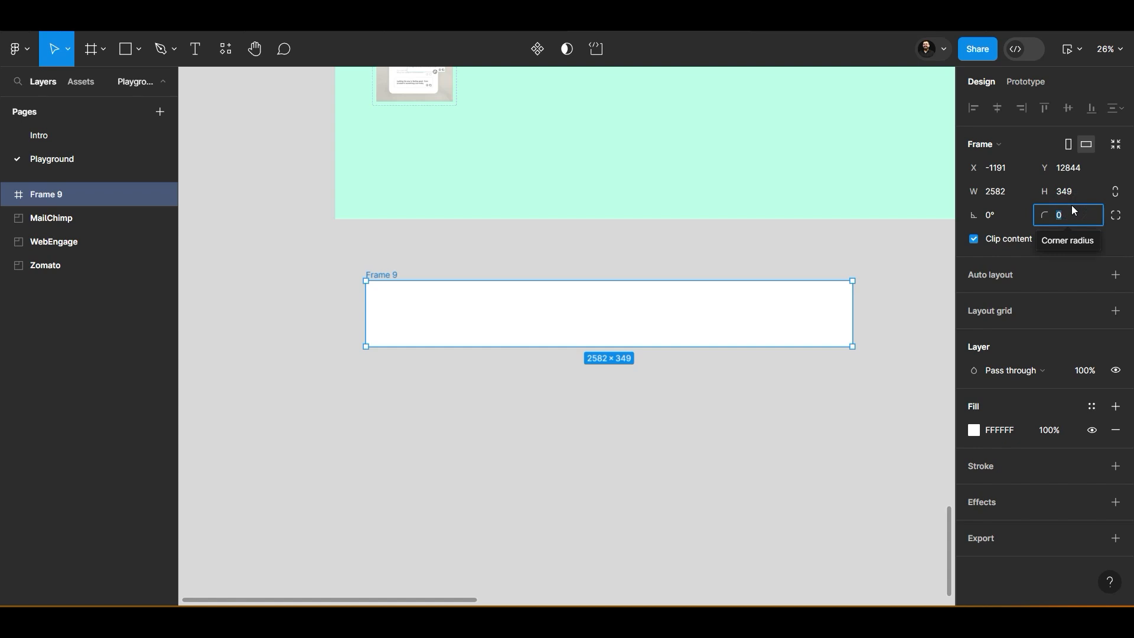
type("240")
key("Return")
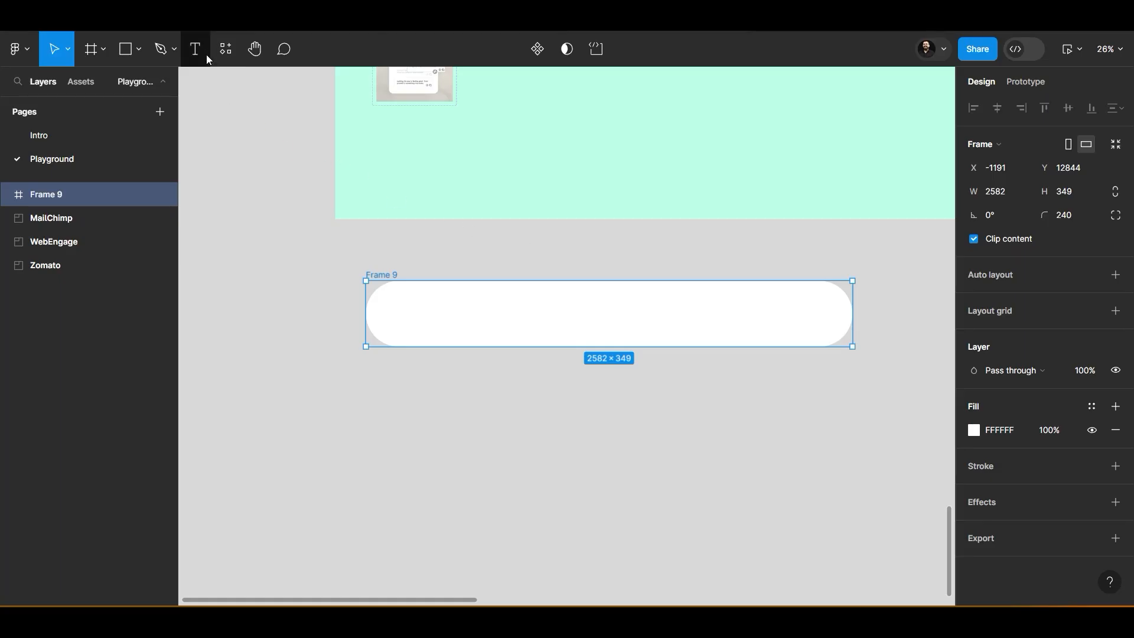
Add the text "Anywhere" near the start of the pill frame and scale it up to a font size of about 104
left_click(204, 53)
left_click(413, 309)
type("Anyw")
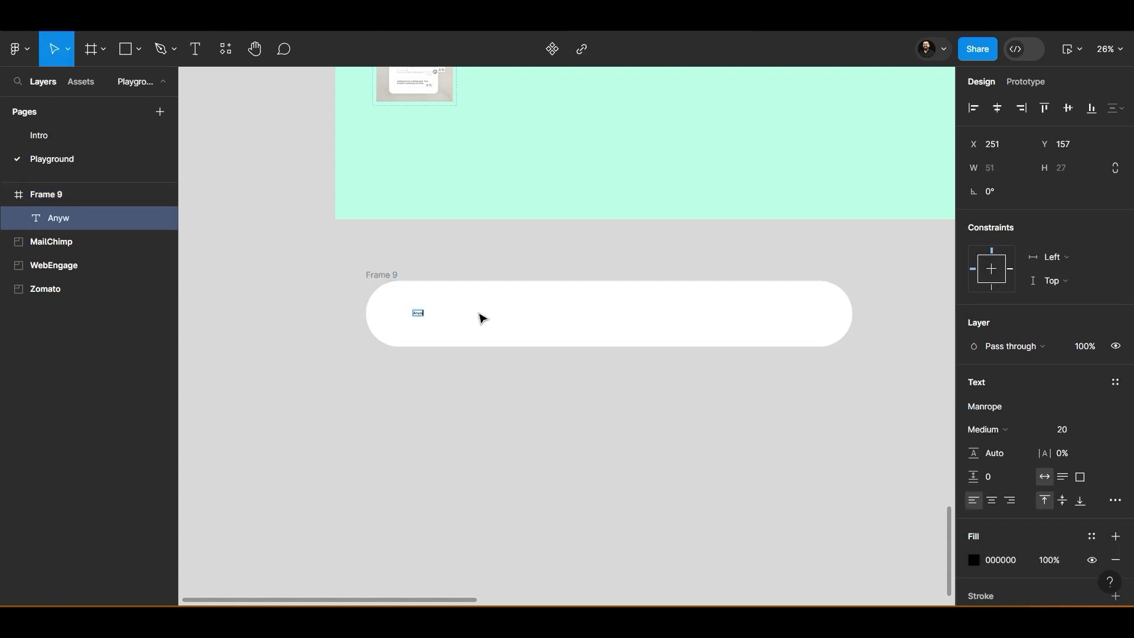
key("Escape")
scroll(443, 381, "up", 3)
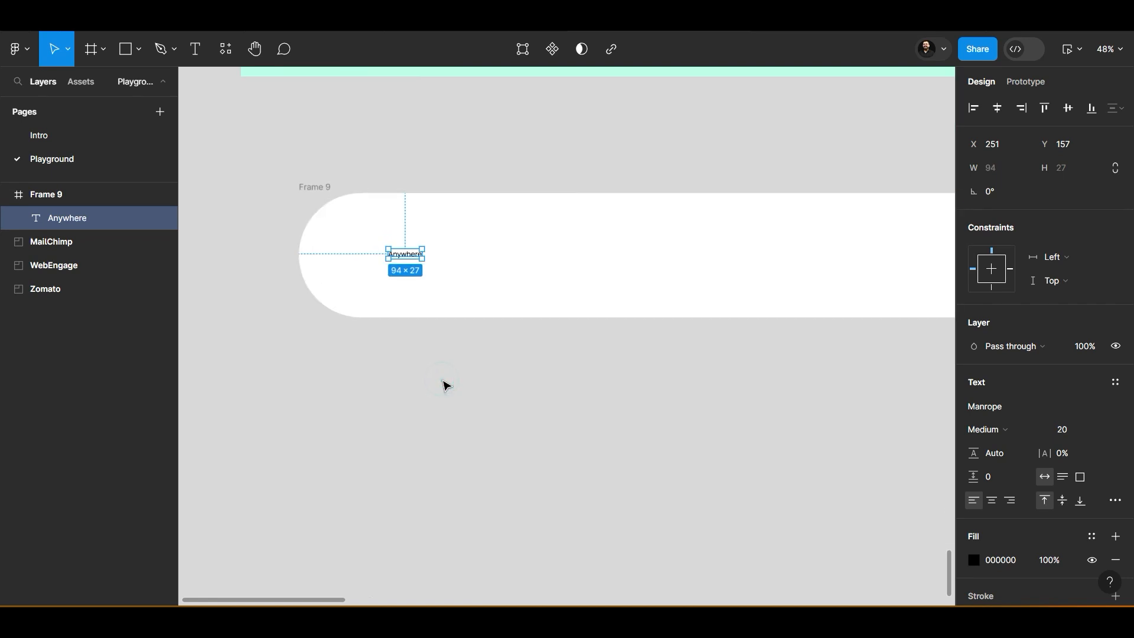
key("k")
left_click_drag(422, 259, 479, 268)
left_click(496, 350)
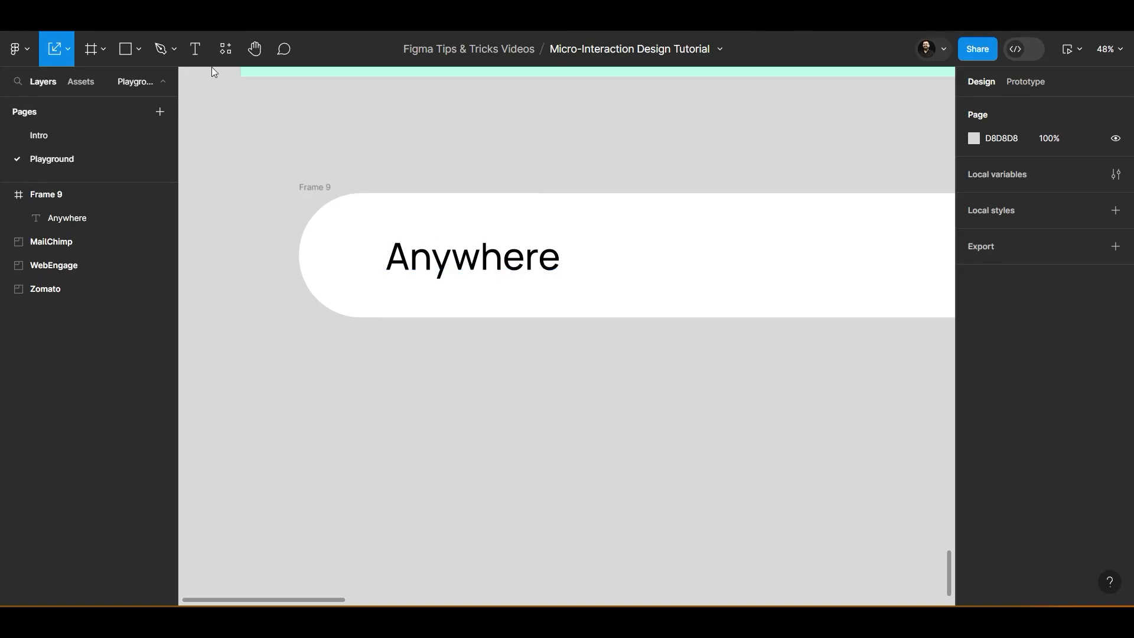
Draw a vertical divider line inside the pill frame, just after the "Anywhere" text
left_click(138, 48)
left_click(117, 100)
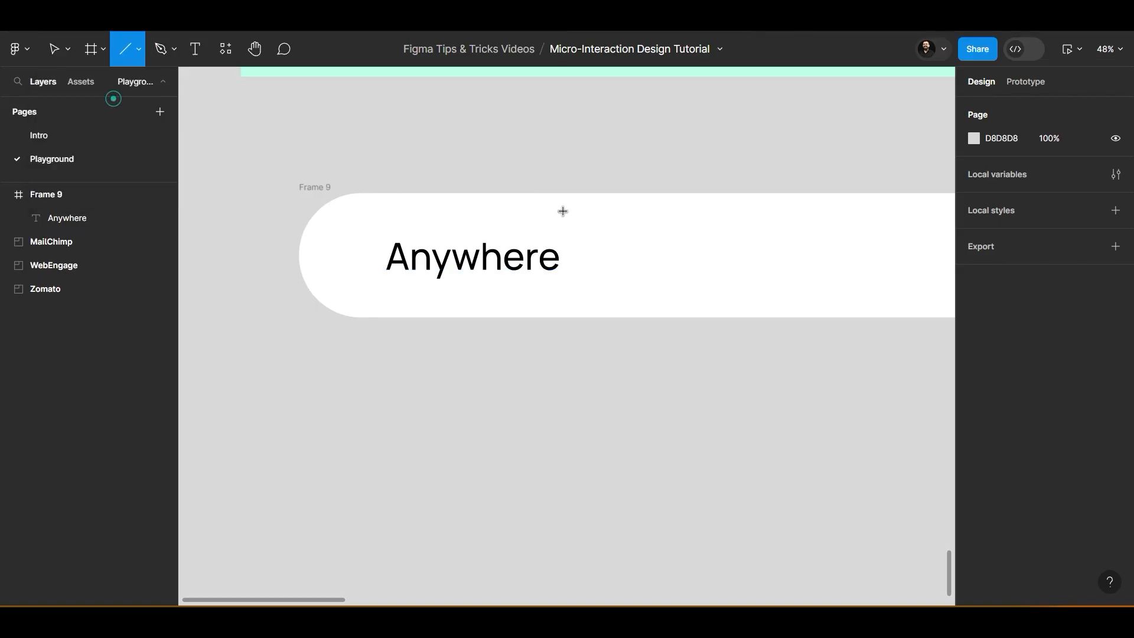
left_click_drag(633, 213, 633, 302)
Duplicate the "Anywhere" text to the other side of the divider and change the copy to "Any Week"
left_click(474, 256)
mouse_move(474, 255)
left_mouse_down()
mouse_move(955, 272)
mouse_move(725, 263)
mouse_move(910, 256)
left_mouse_up()
double_click(722, 257)
type("Week")
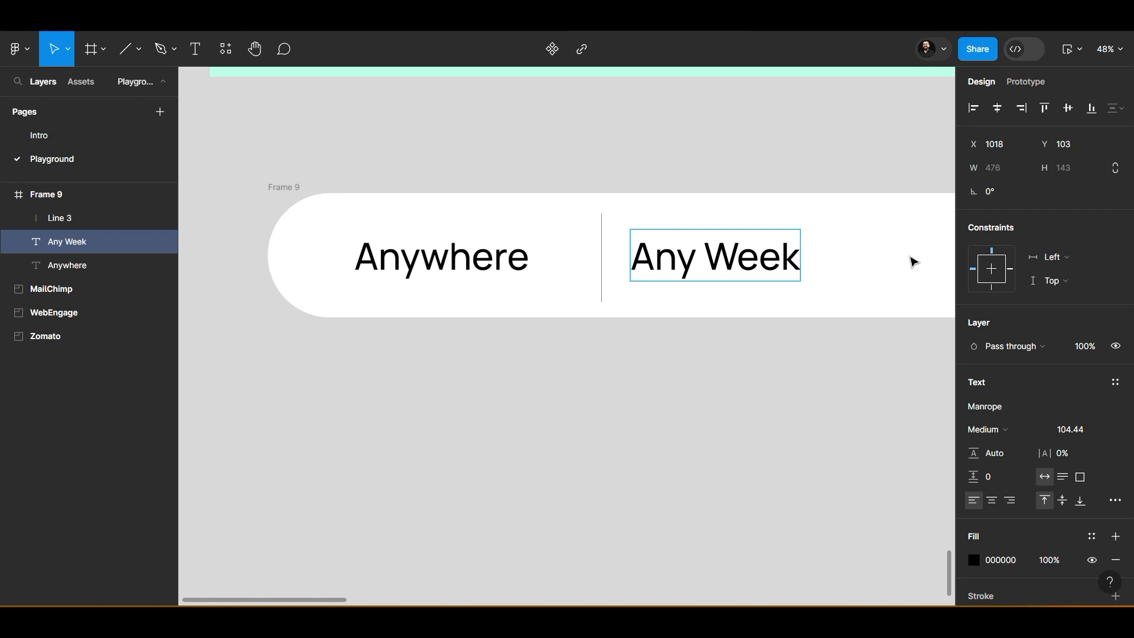
key("Escape")
left_click(719, 473)
scroll(719, 473, "down", 5)
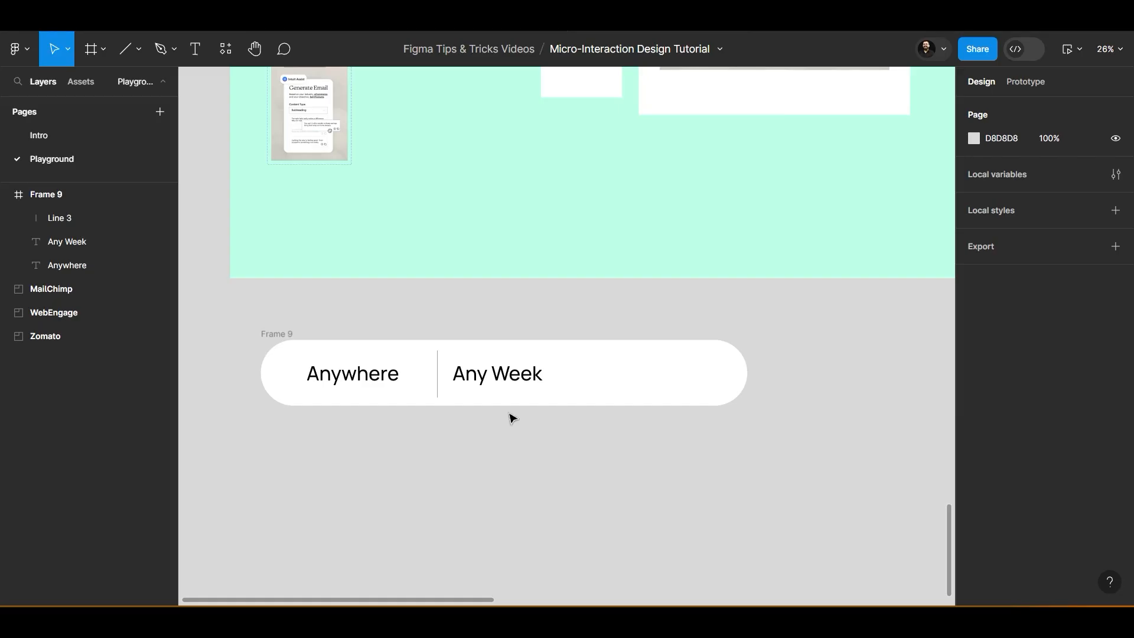
Duplicate the "Any Week" text further along the search bar and change the copy to "Any Guest"
left_click(481, 374)
left_click_drag(514, 381, 641, 382)
double_click(638, 378)
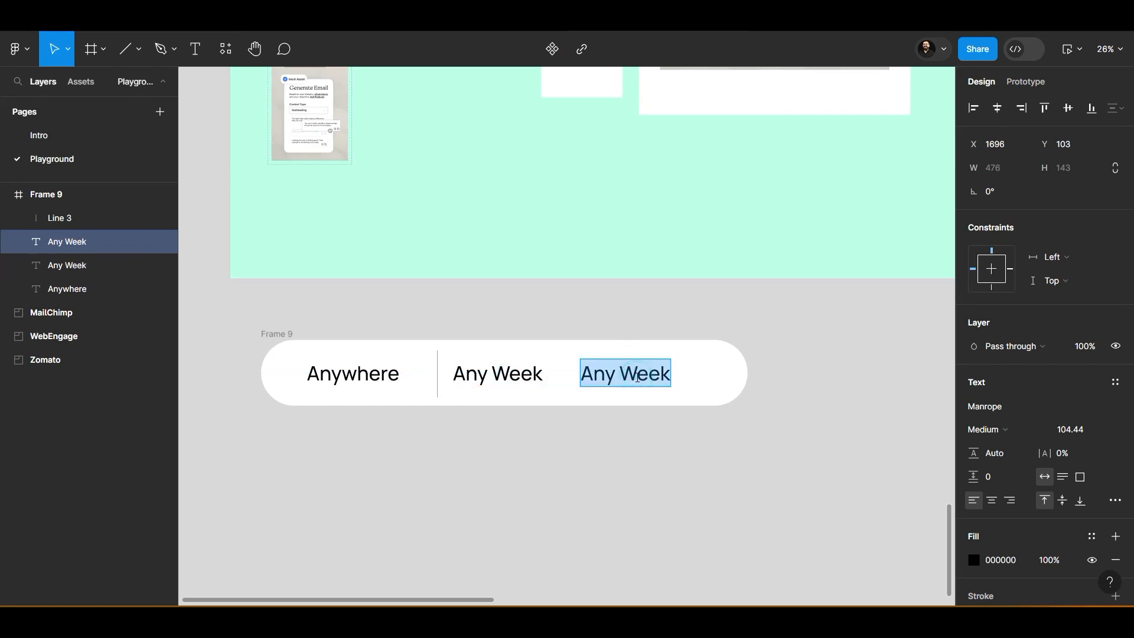
key("Right")
key("BackSpace")
key("BackSpace")
key("BackSpace")
key("BackSpace")
type("G")
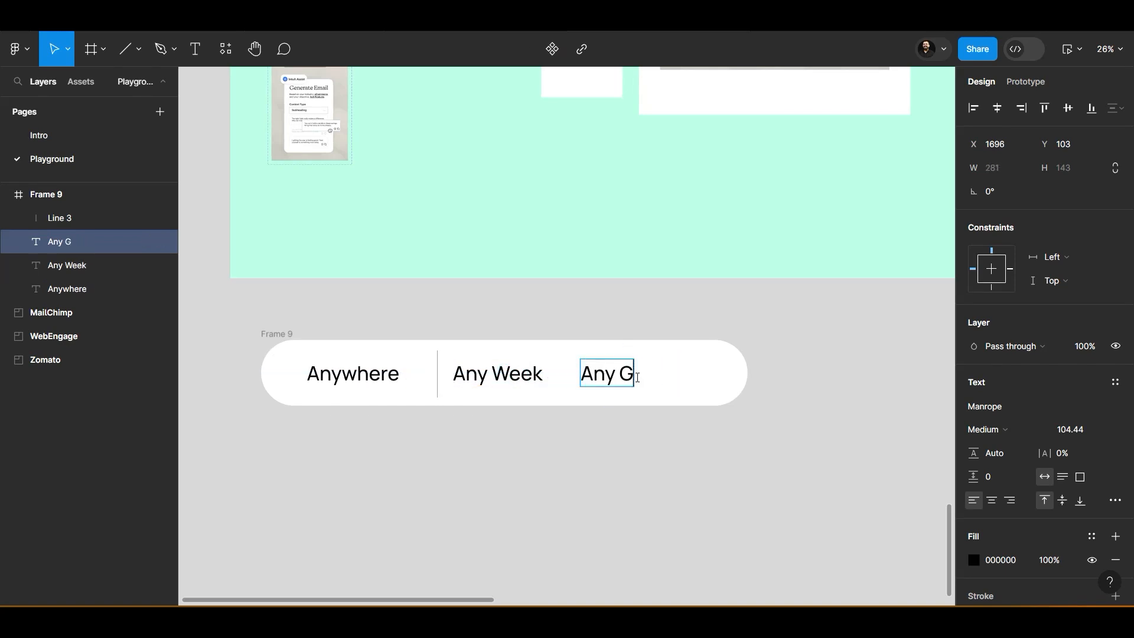
type("uest")
left_click(685, 484)
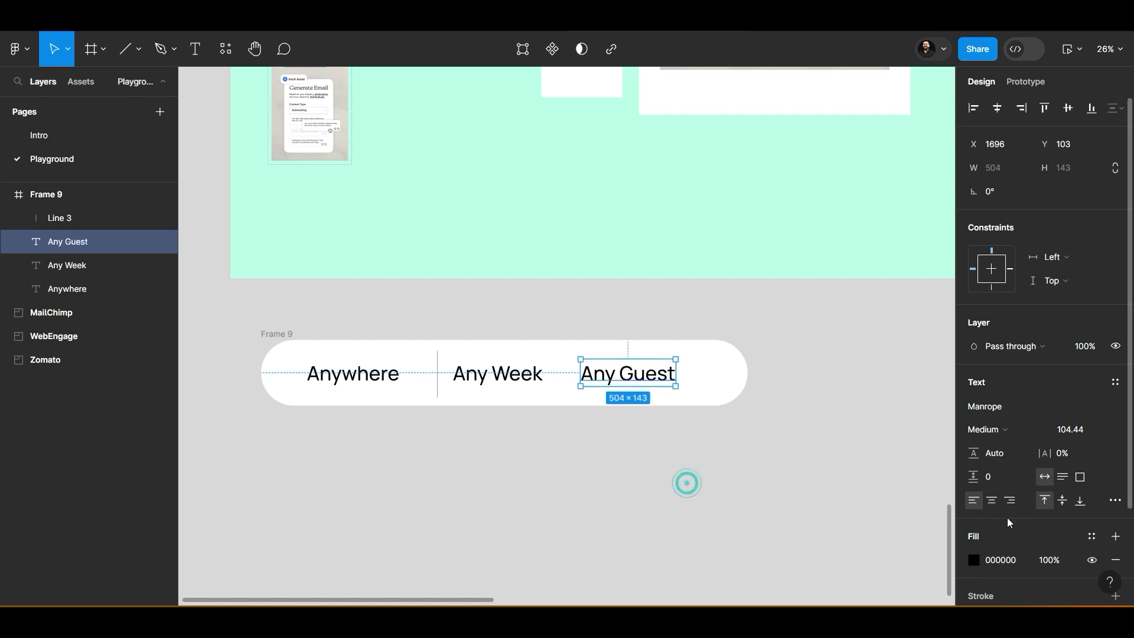
Lighten the "Any Guest" text by trying 30% fill opacity and settling on 60%
left_click(1049, 560)
type("30")
key("Return")
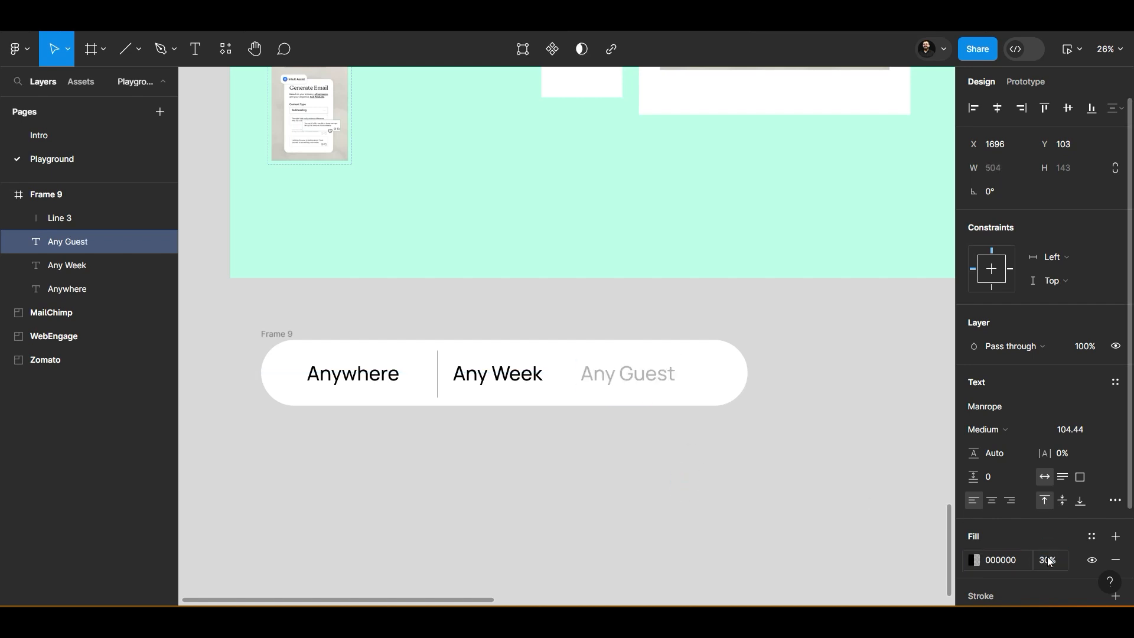
left_click(1063, 564)
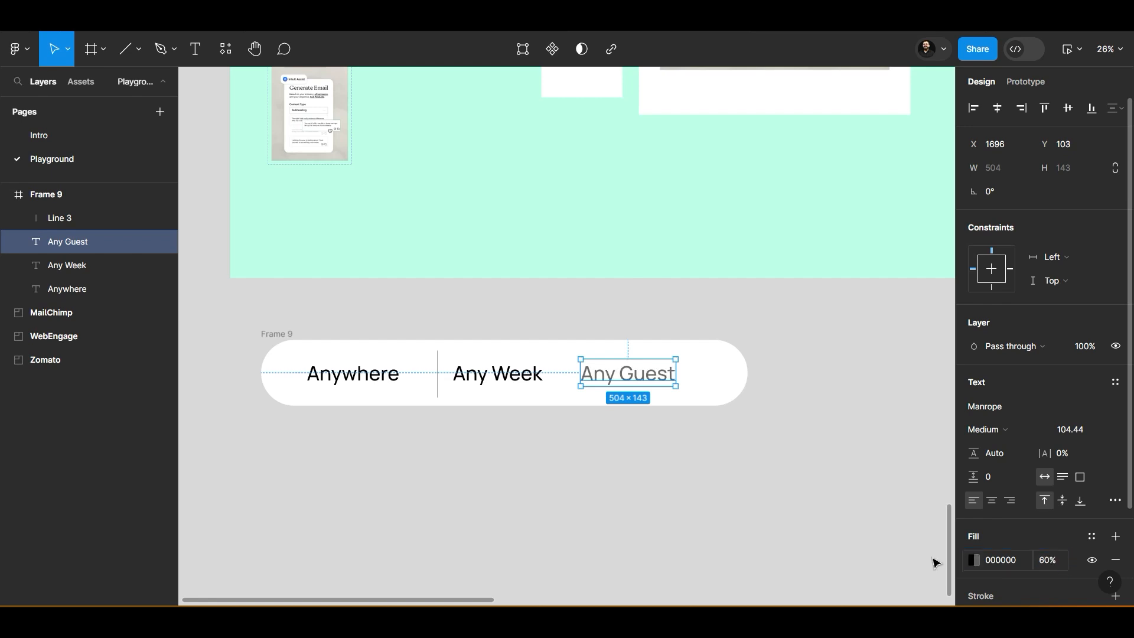
left_click(768, 529)
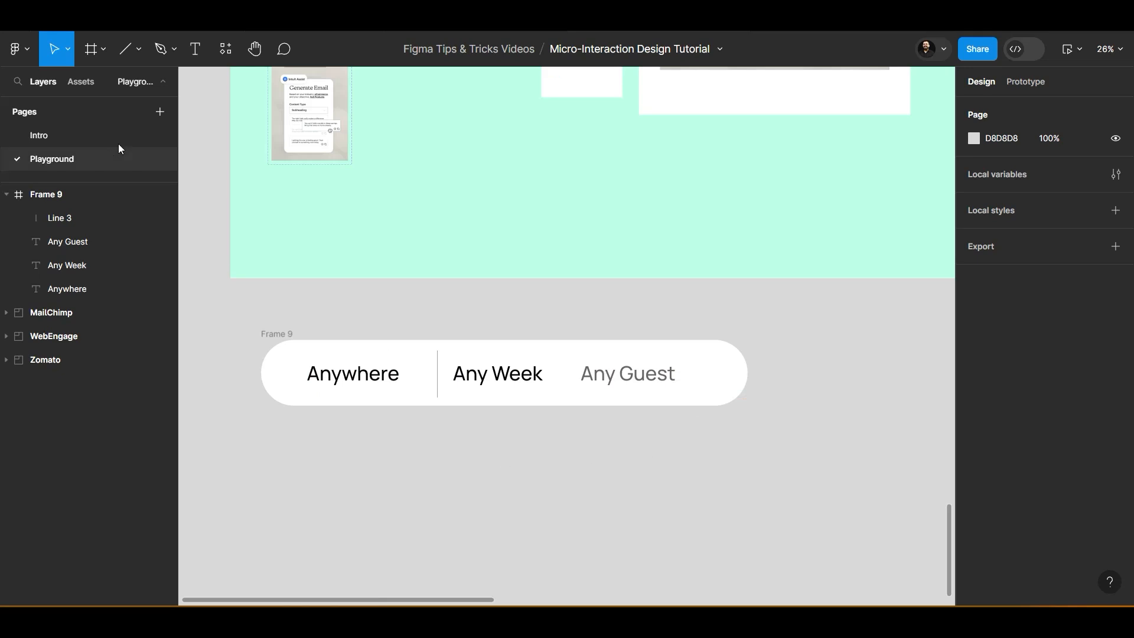
left_click(137, 49)
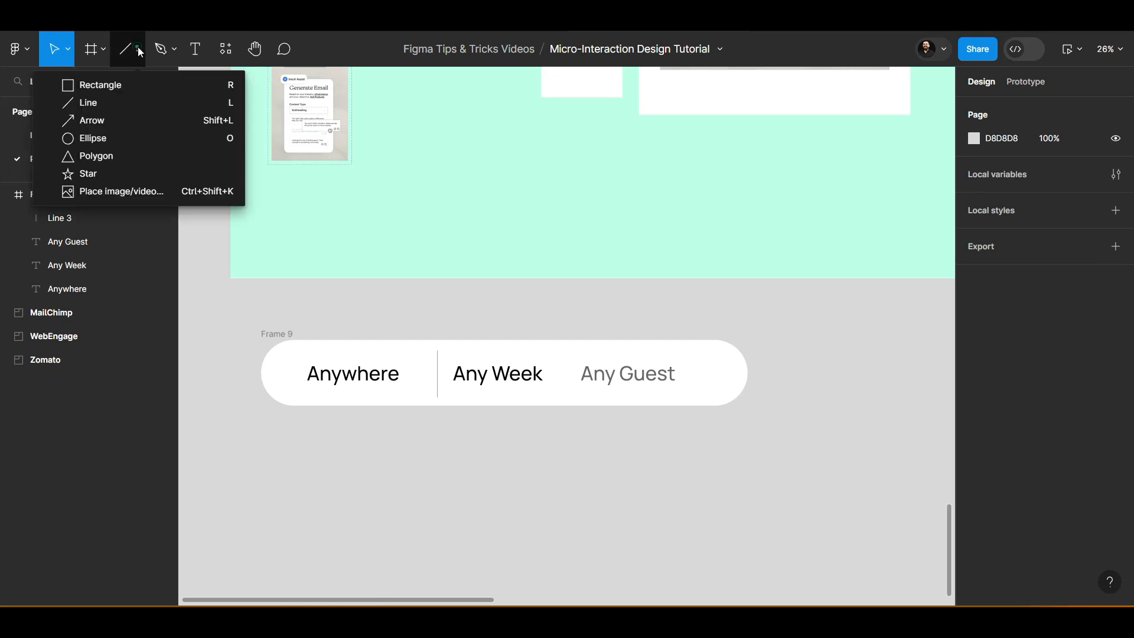
left_click(98, 139)
mouse_move(701, 355)
left_mouse_down()
mouse_move(739, 393)
mouse_move(709, 375)
left_mouse_up()
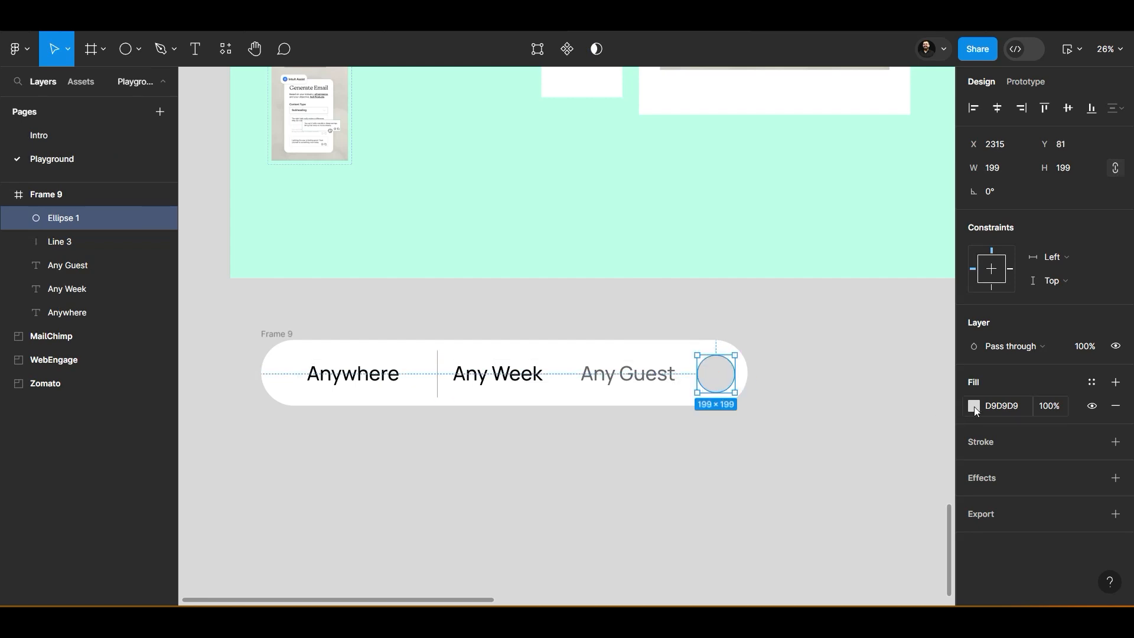
key("Delete")
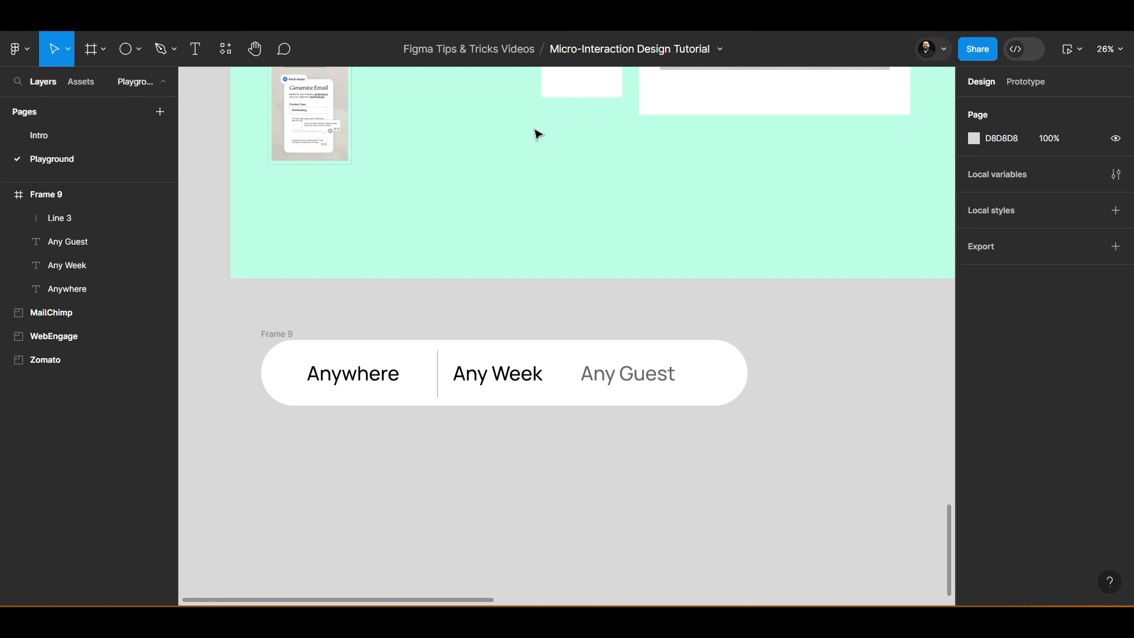
Draw a 184 × 184 frame after "Any Guest" in the search bar and set its corner radius to 184
left_click(105, 51)
left_click(104, 83)
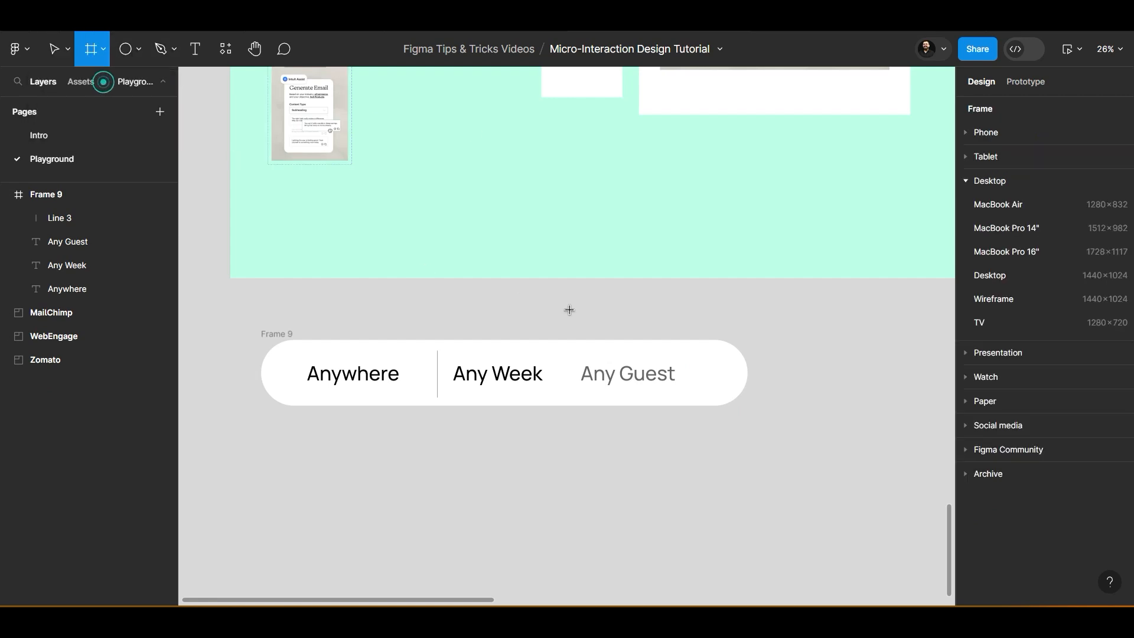
mouse_move(701, 359)
left_mouse_down()
mouse_move(736, 419)
mouse_move(714, 374)
left_mouse_up()
left_click(1015, 198)
key("ctrl+c")
left_click(1083, 219)
key("ctrl+v")
left_click(1087, 232)
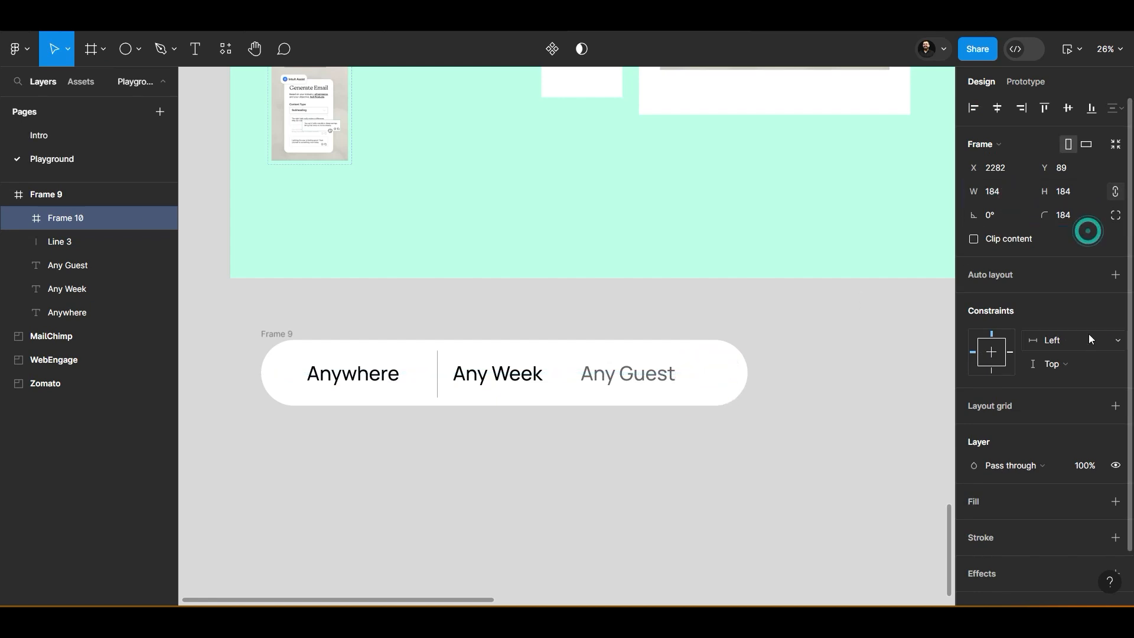
Fill the circular frame with coral red and shift it slightly closer to the end of the search bar
left_click(1116, 501)
left_click(974, 525)
left_click(914, 322)
left_click_drag(916, 313, 895, 208)
left_click(699, 443)
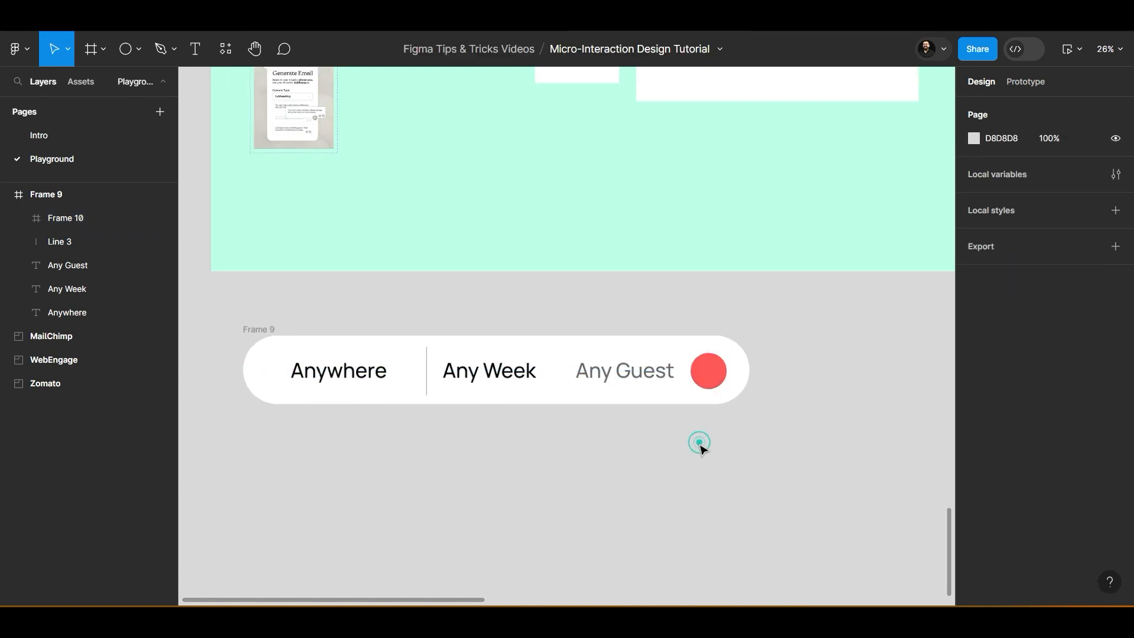
scroll(699, 443, "up", 3)
left_click_drag(715, 318, 732, 318)
left_click(686, 492)
Run the Iconify plugin, search for "search", and import the mdi:search icon onto the canvas below the search bar
scroll(686, 492, "down", 3)
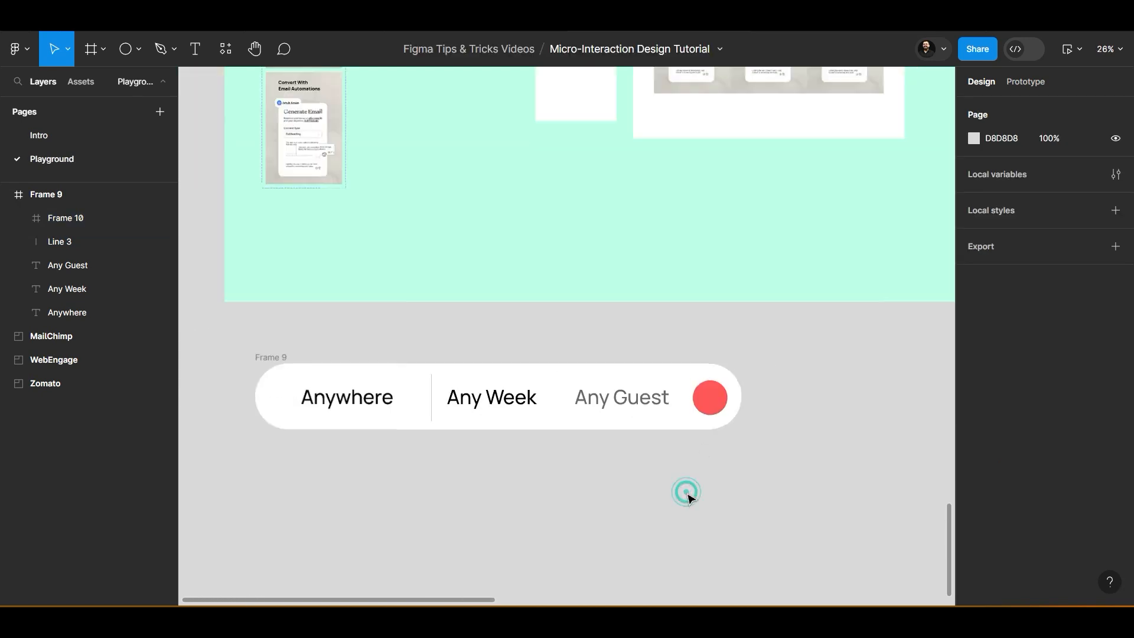
scroll(686, 493, "down", 2)
right_click(685, 494)
mouse_move(758, 569)
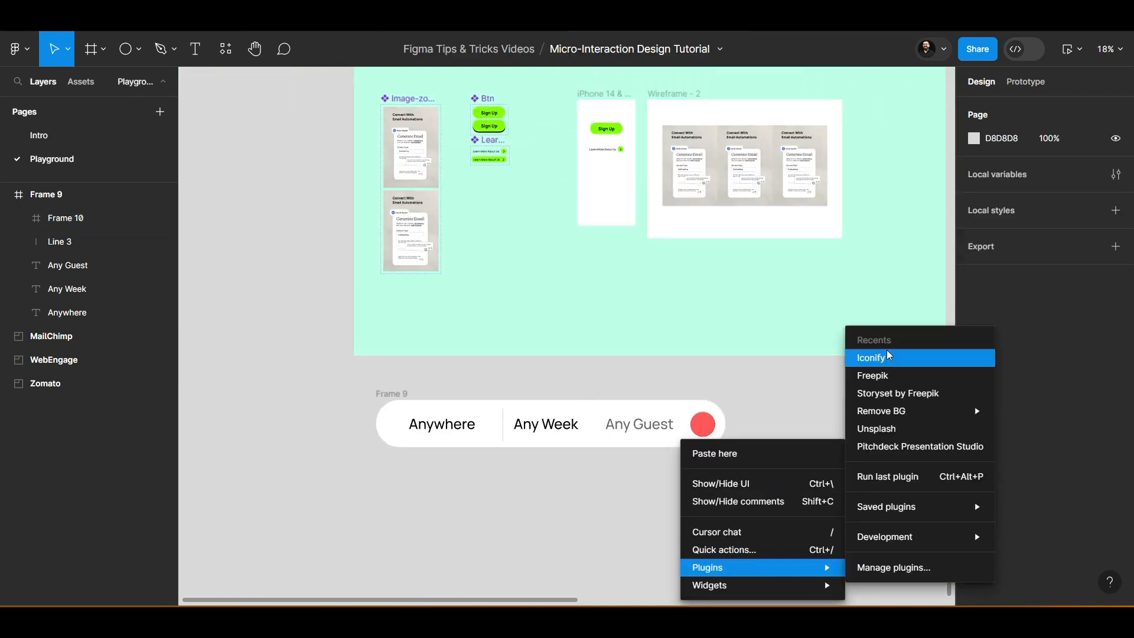
left_click(871, 357)
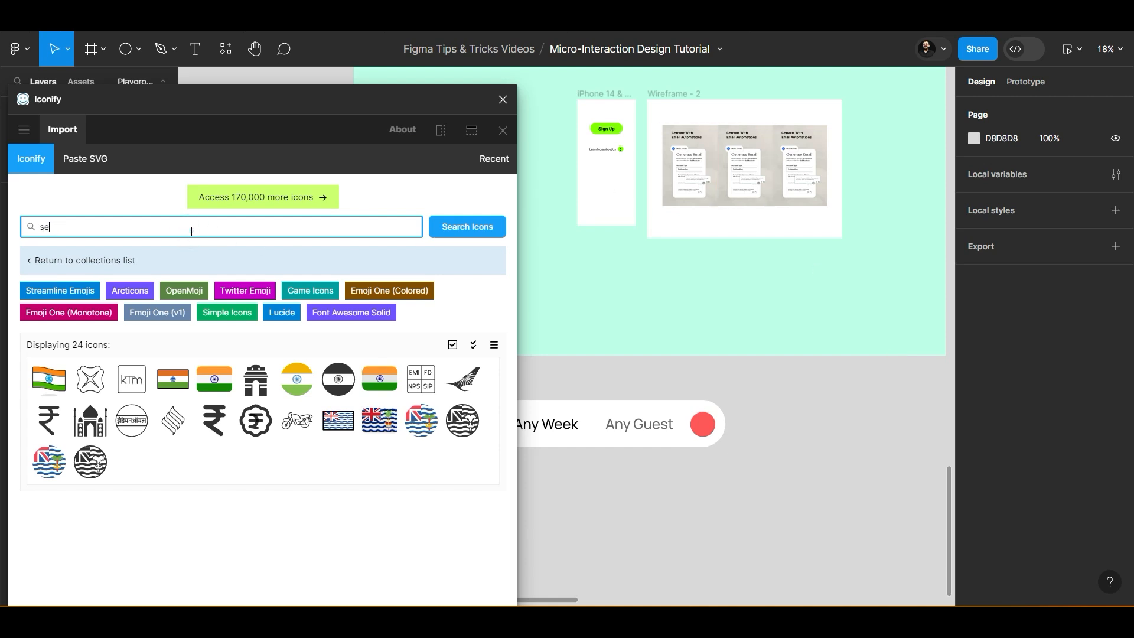
key("Return")
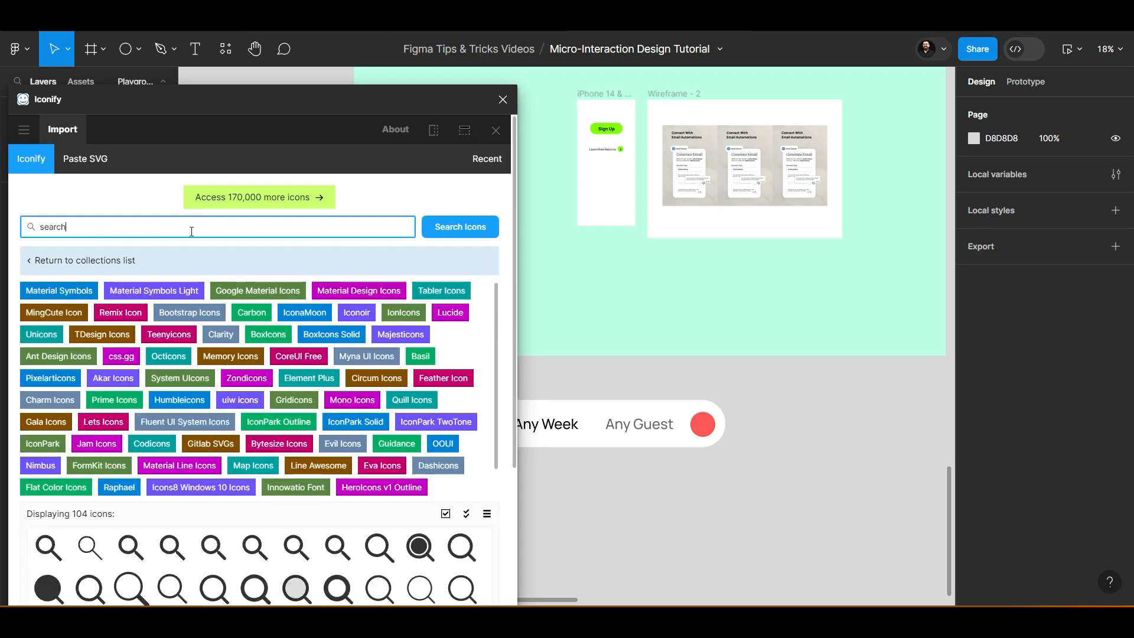
scroll(355, 429, "down", 1)
left_click_drag(337, 547, 707, 465)
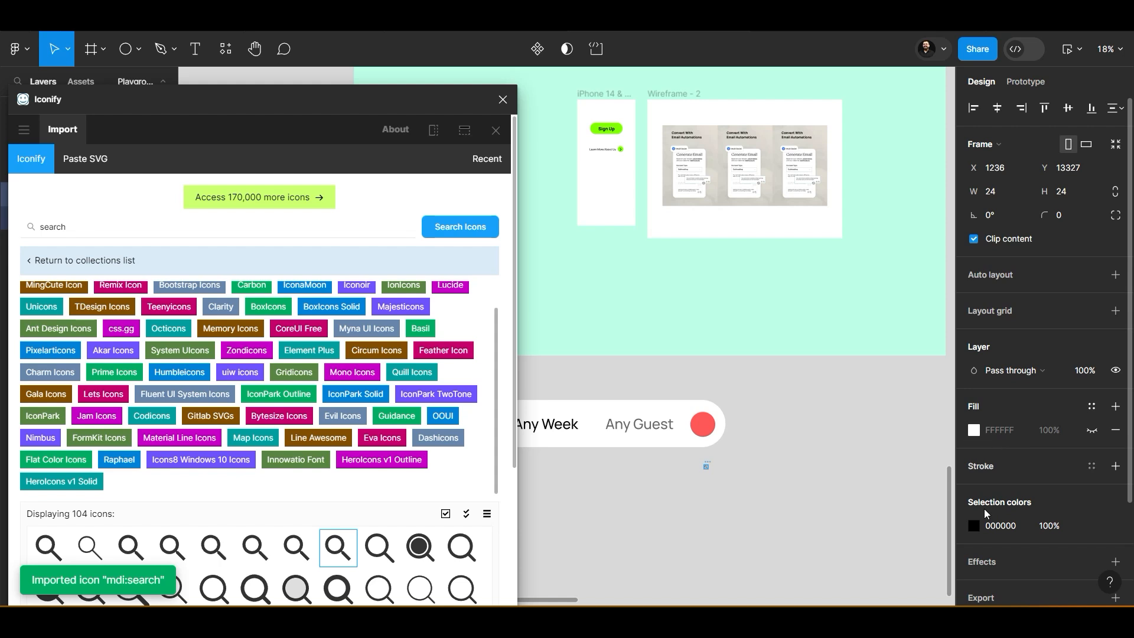
Recolor the imported search icon to white FFFFFF and place it inside the coral-red circle
left_click(974, 525)
left_click_drag(848, 304, 602, 164)
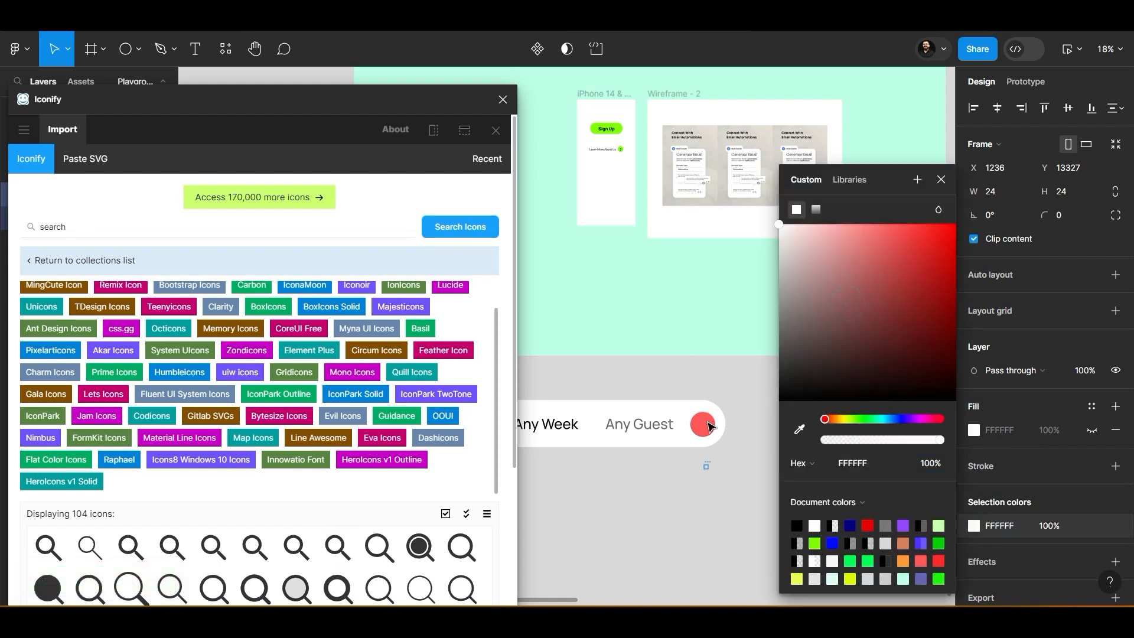
scroll(726, 467, "up", 5)
Scale up the white search icon within the red circle and close the Iconify plugin
left_click_drag(652, 471, 650, 302)
key("k")
left_click(747, 285)
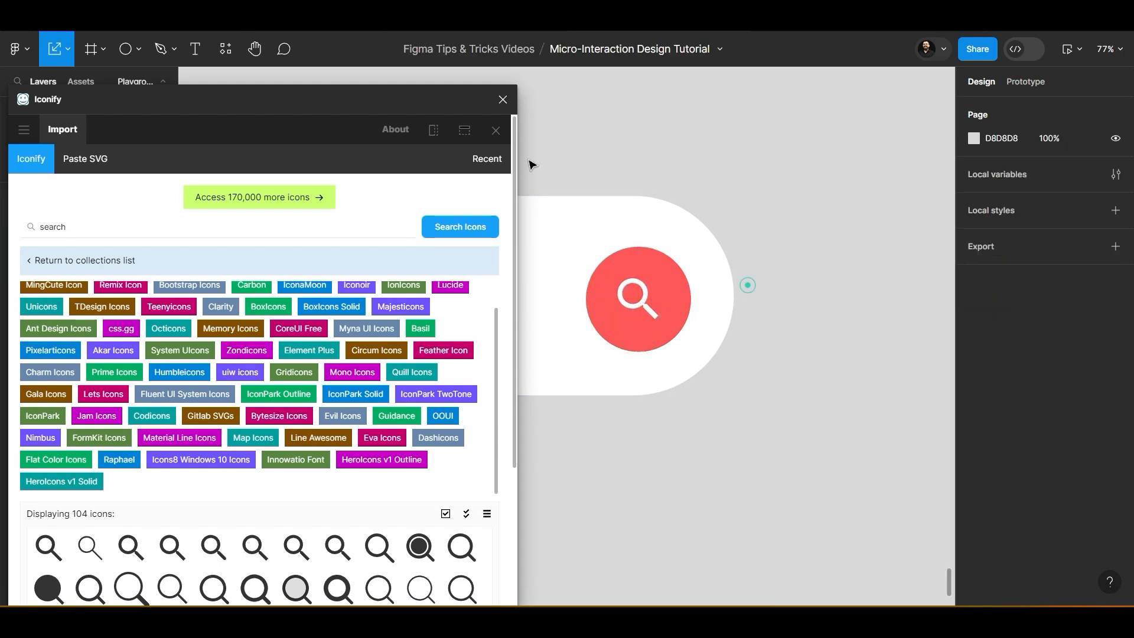
left_click(500, 94)
left_click(716, 183)
scroll(749, 204, "down", 3)
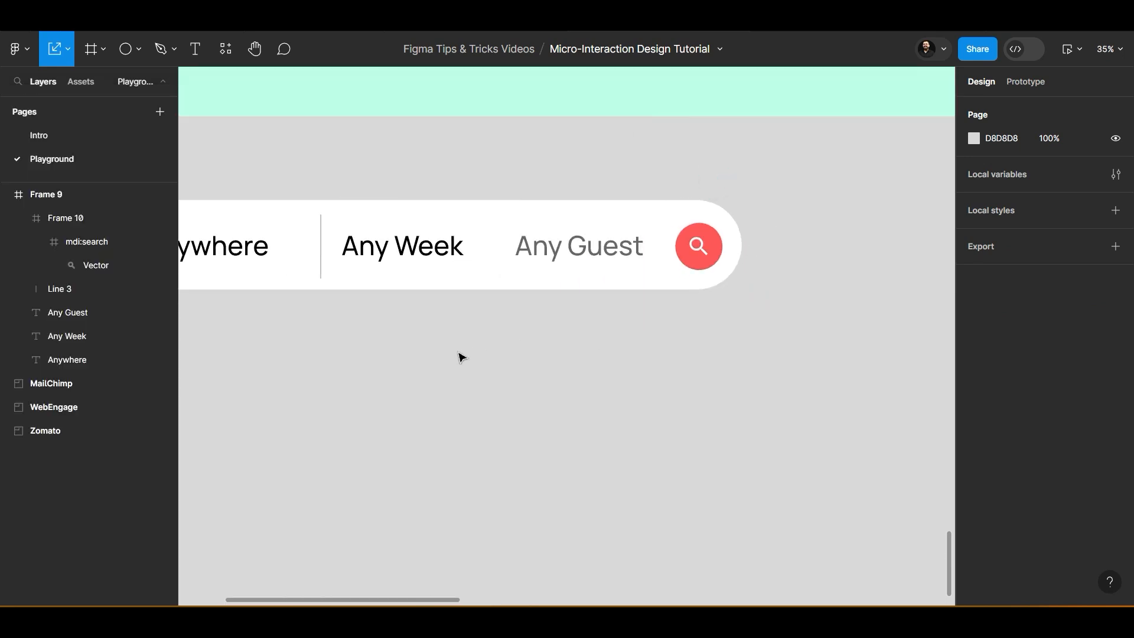
Set the fill opacity of the "Any Guest" text to 40%
left_click_drag(458, 351, 623, 394)
left_click(739, 291)
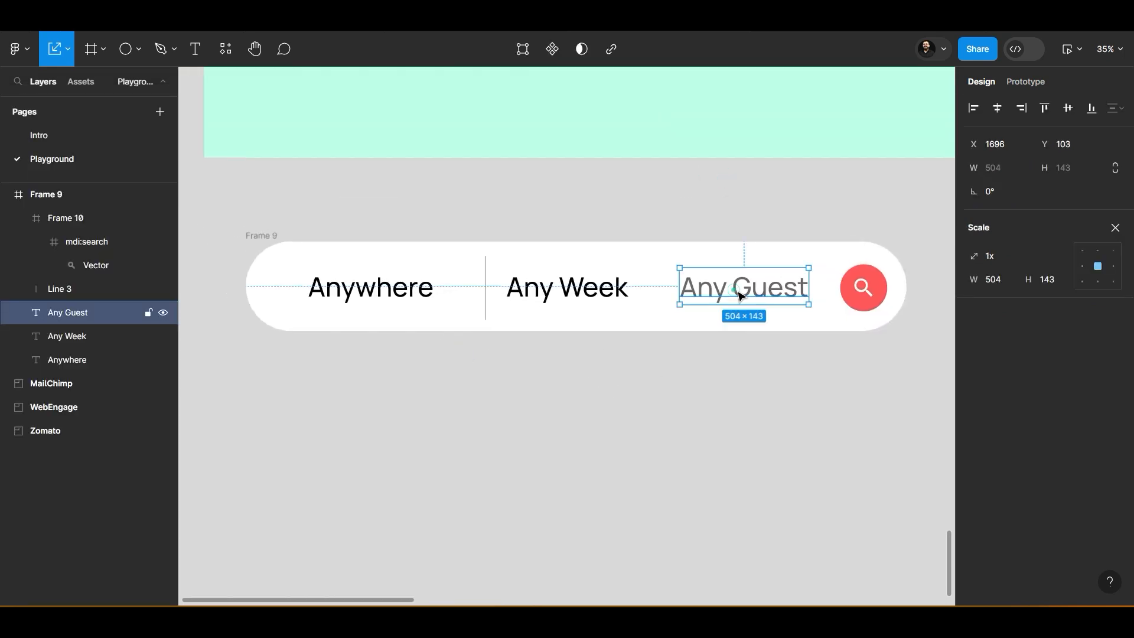
left_click(1120, 226)
scroll(983, 525, "down", 2)
left_click(1049, 446)
key("Return")
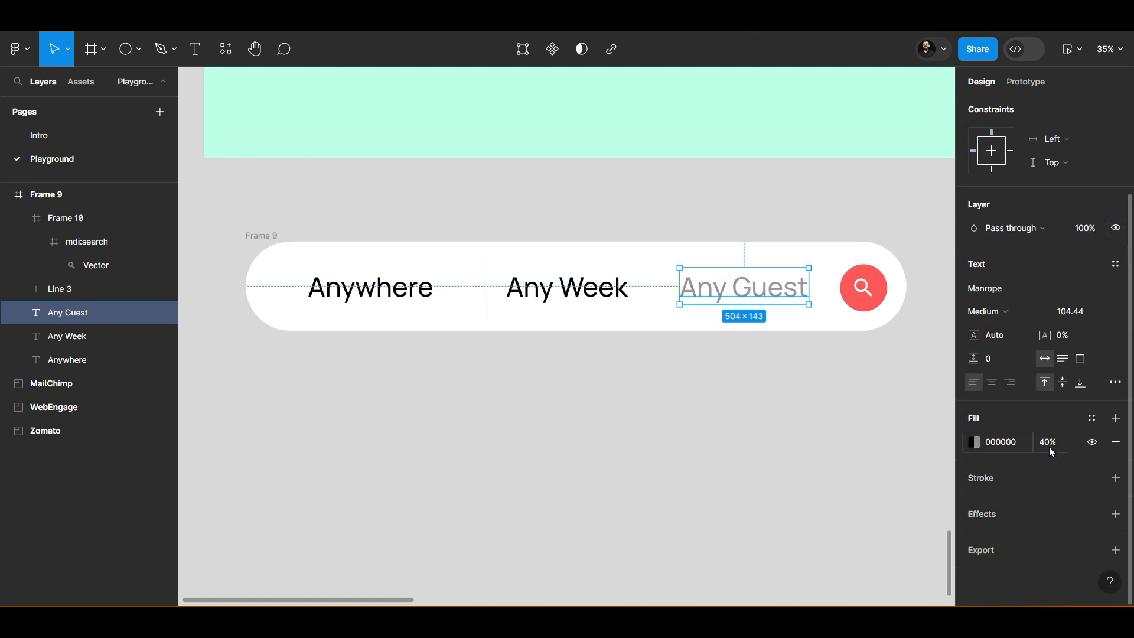
left_click(595, 441)
scroll(590, 435, "down", 5)
left_click_drag(711, 427, 676, 423)
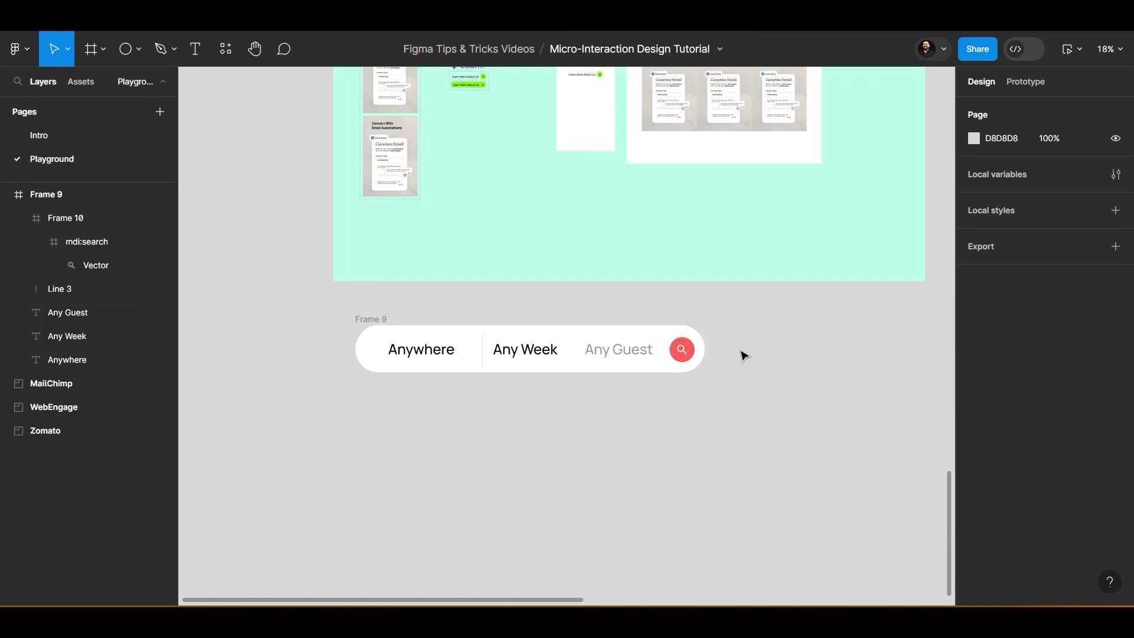
Rename the search bar frame "Search Animation" and move it a bit further down below the MailChimp section
left_click(374, 324)
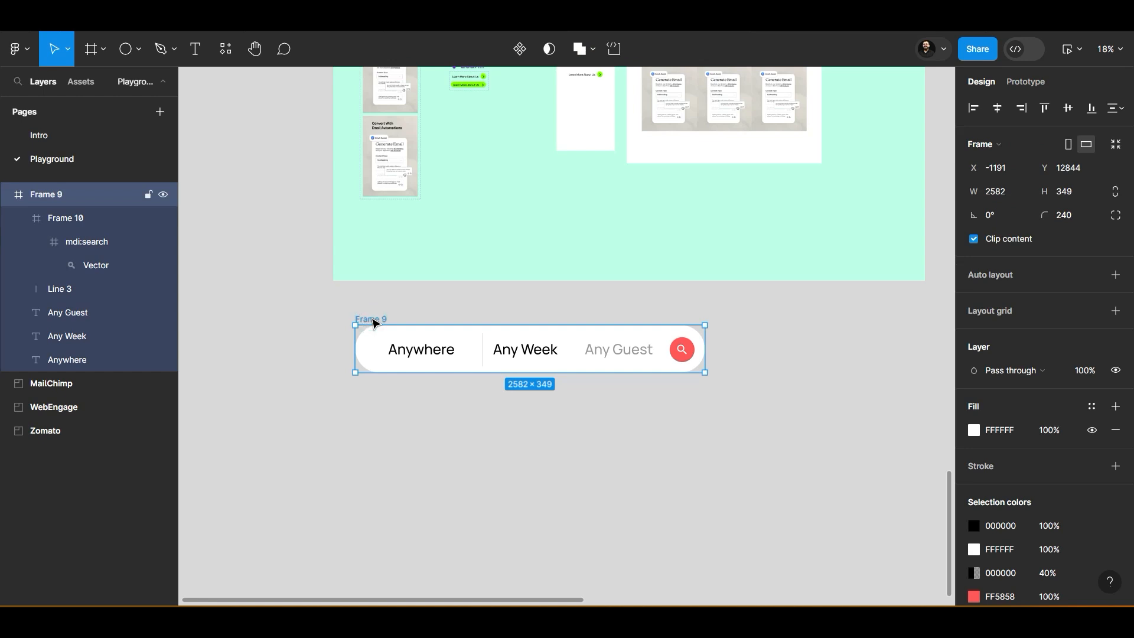
double_click(371, 318)
key("BackSpace")
type("Search Animation")
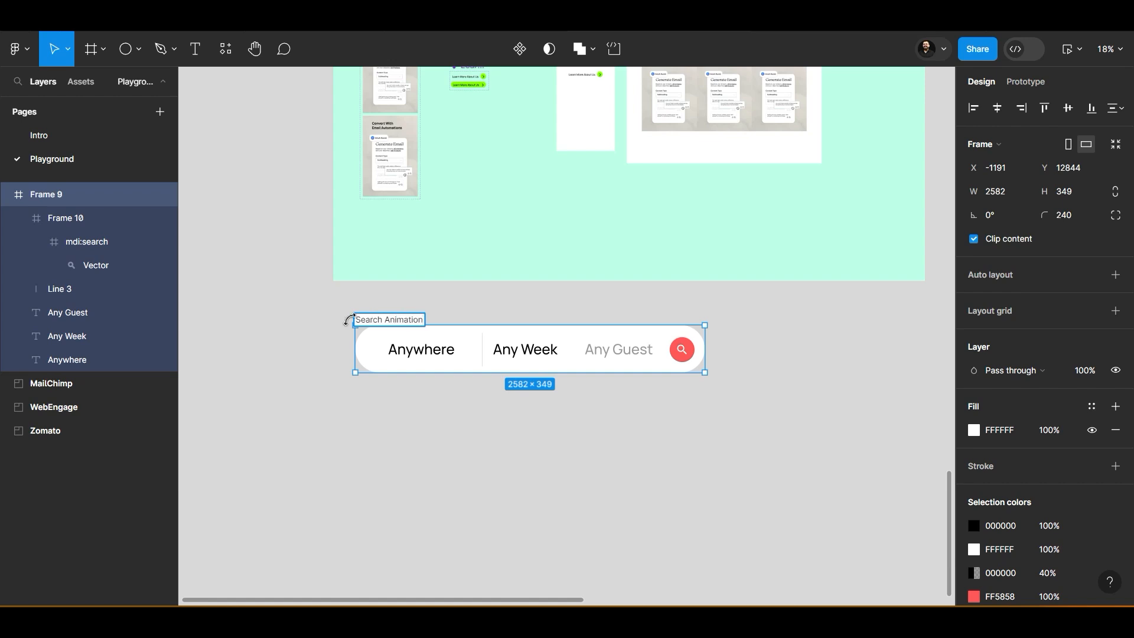
left_click(299, 447)
left_click_drag(376, 313, 384, 406)
left_click(481, 327)
Switch to the Airbnb site in the browser and expand its search bar to examine the transition and expanded layout
key("alt+Tab")
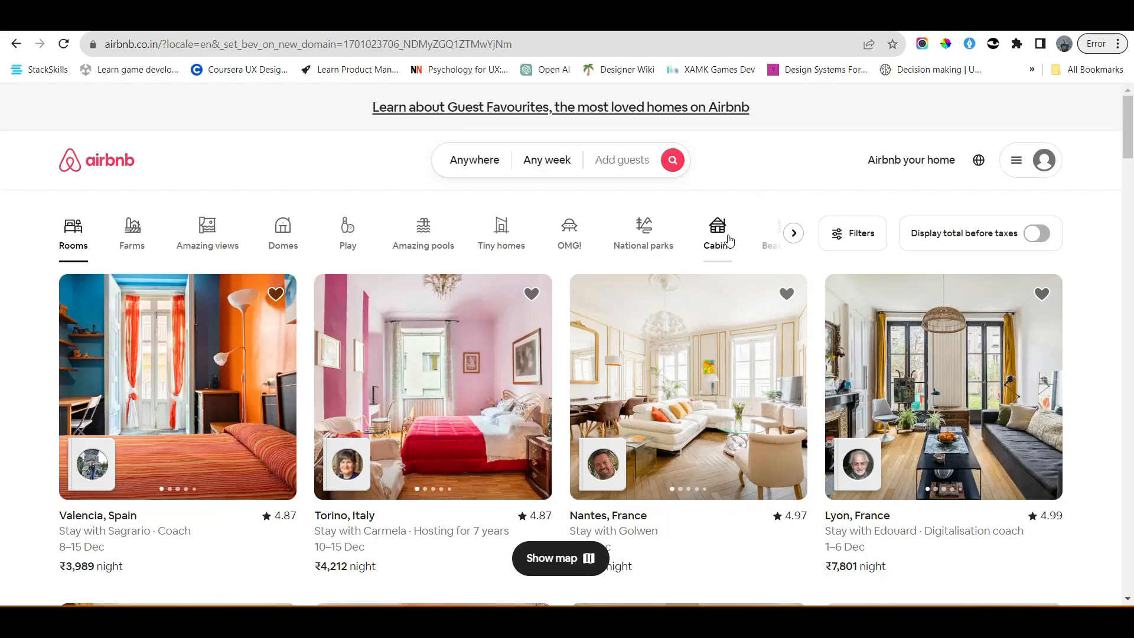
left_click(848, 234)
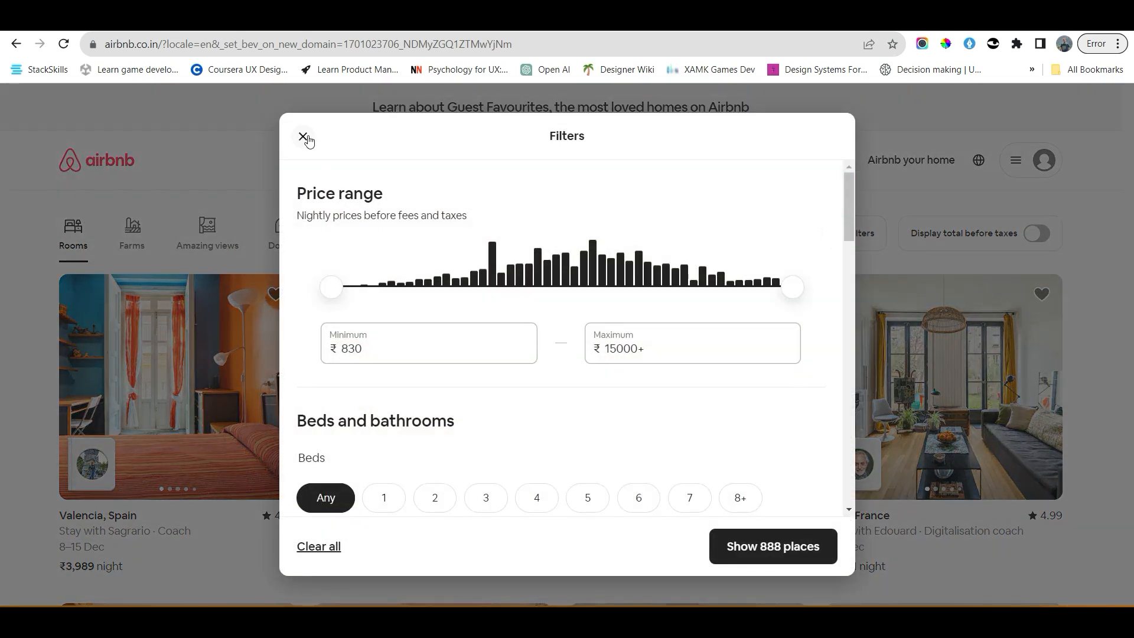
left_click(303, 138)
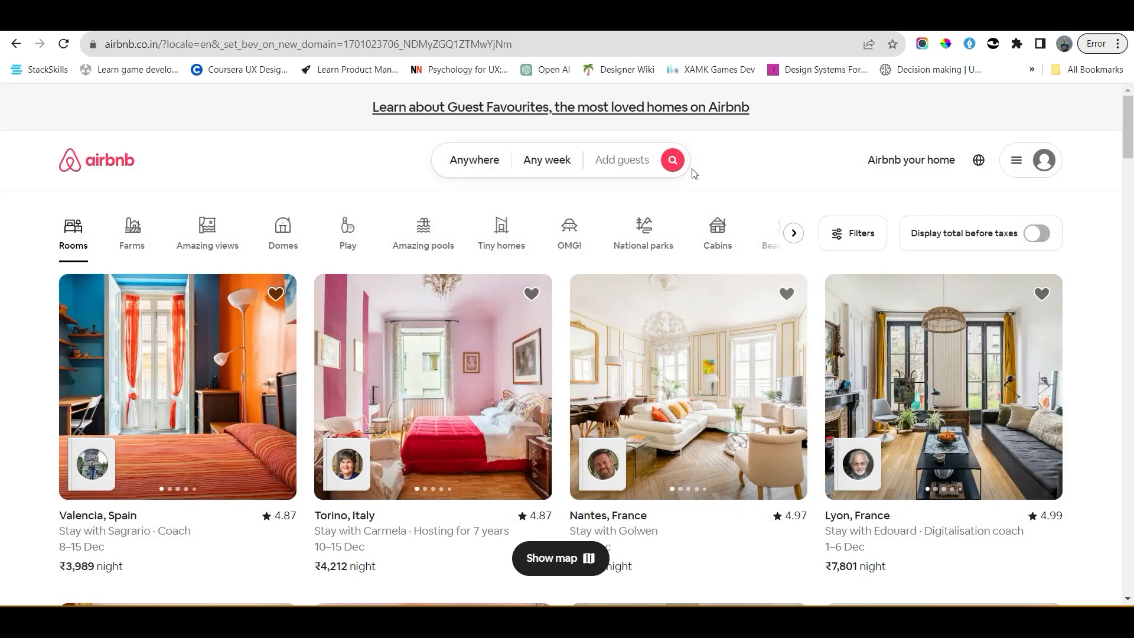
left_click(671, 162)
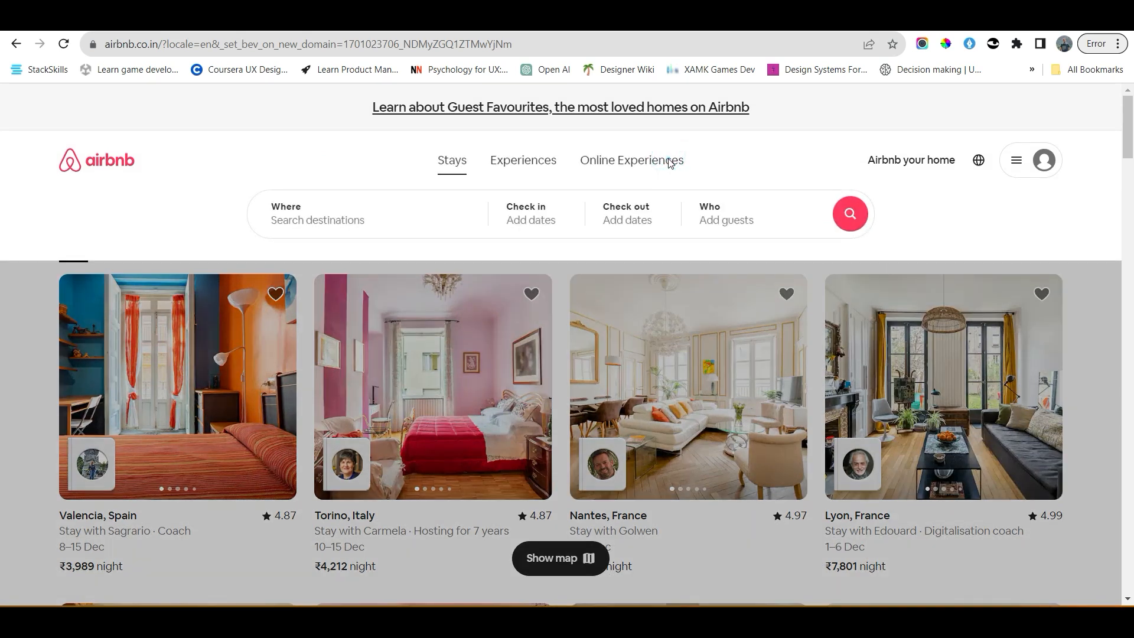
Switch back to Figma and add a 1440 × 1024 Wireframe preset frame beside the search bar, aligned with its upper edge
key("alt+Tab")
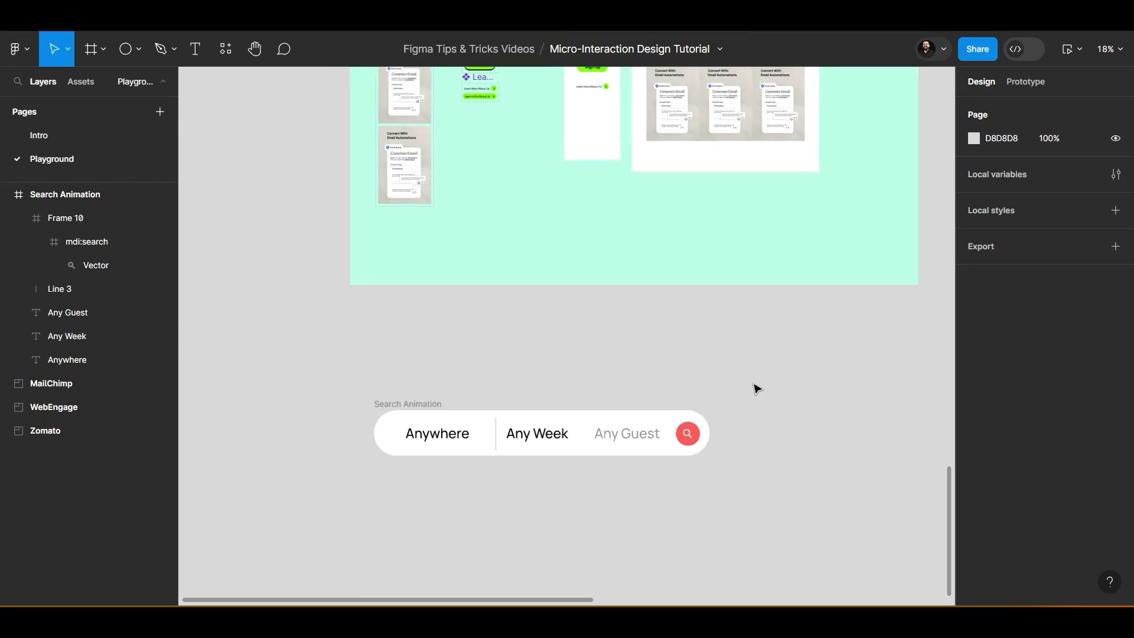
scroll(752, 384, "down", 5)
left_click_drag(828, 413, 578, 360)
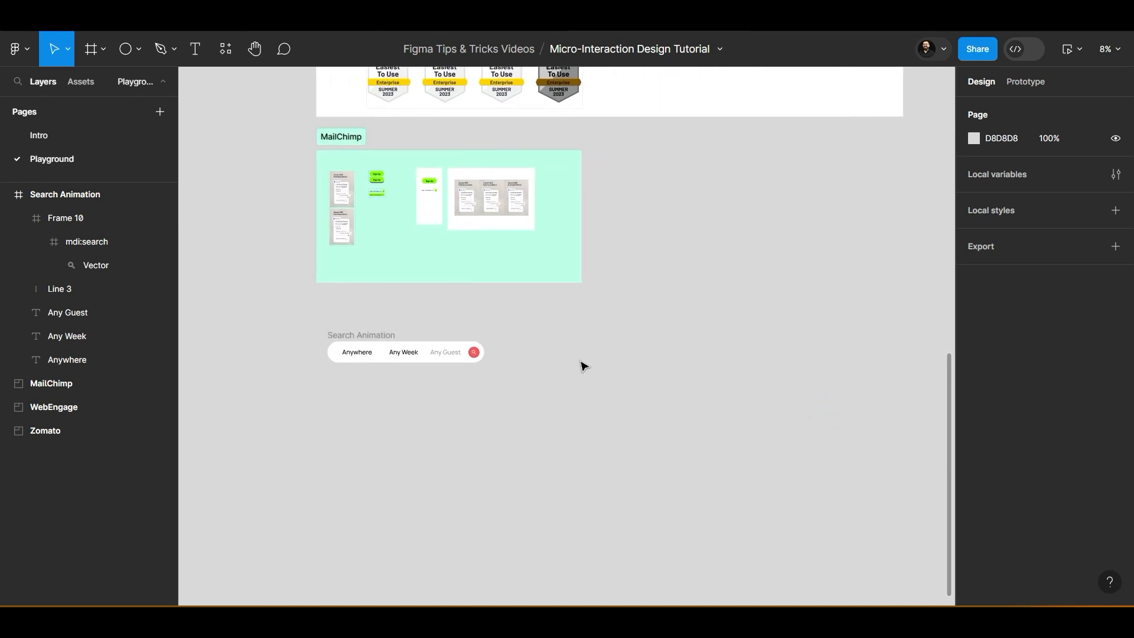
key("f")
left_click(1021, 292)
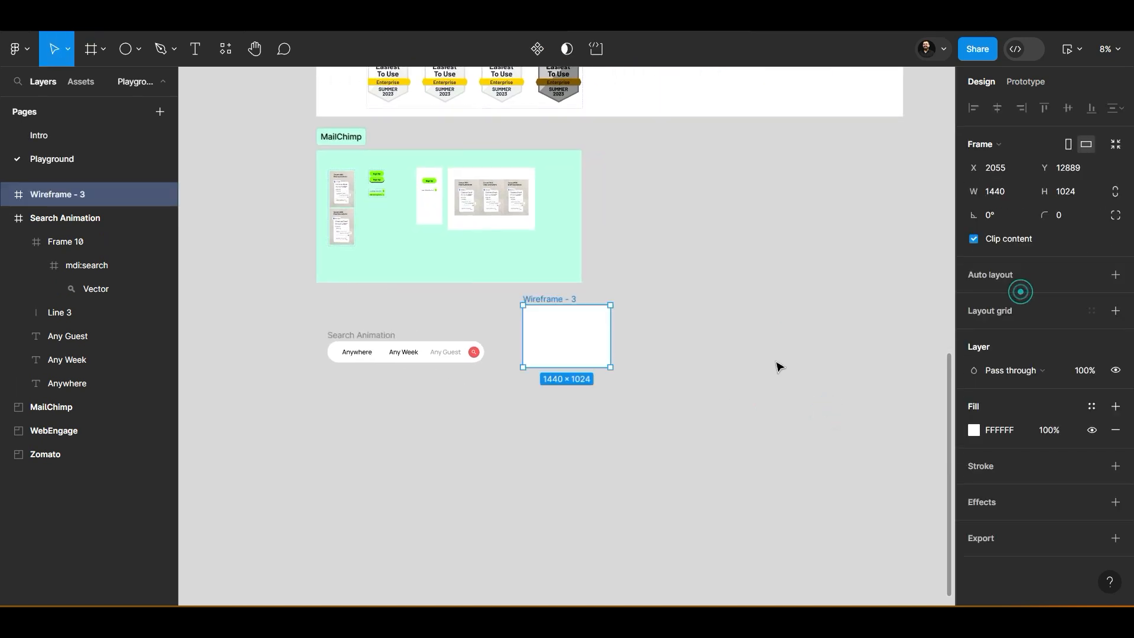
left_click_drag(561, 302, 576, 341)
scroll(534, 354, "up", 5)
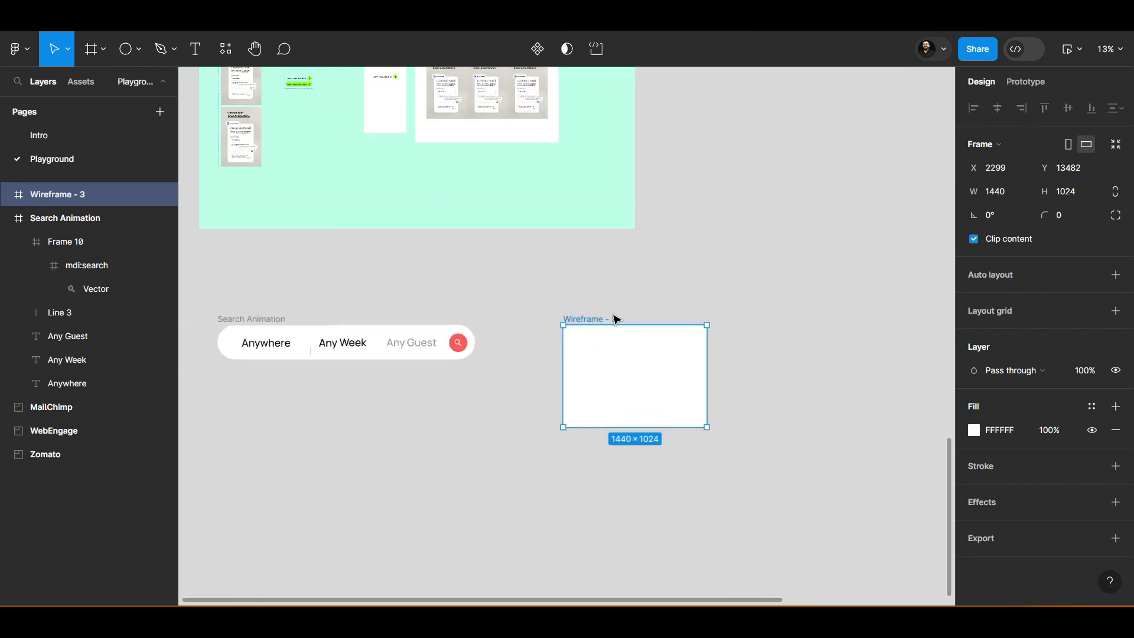
scroll(613, 319, "down", 2)
Turn the Search Animation frame into a component and insert an instance of it into Wireframe - 3
left_click(310, 317)
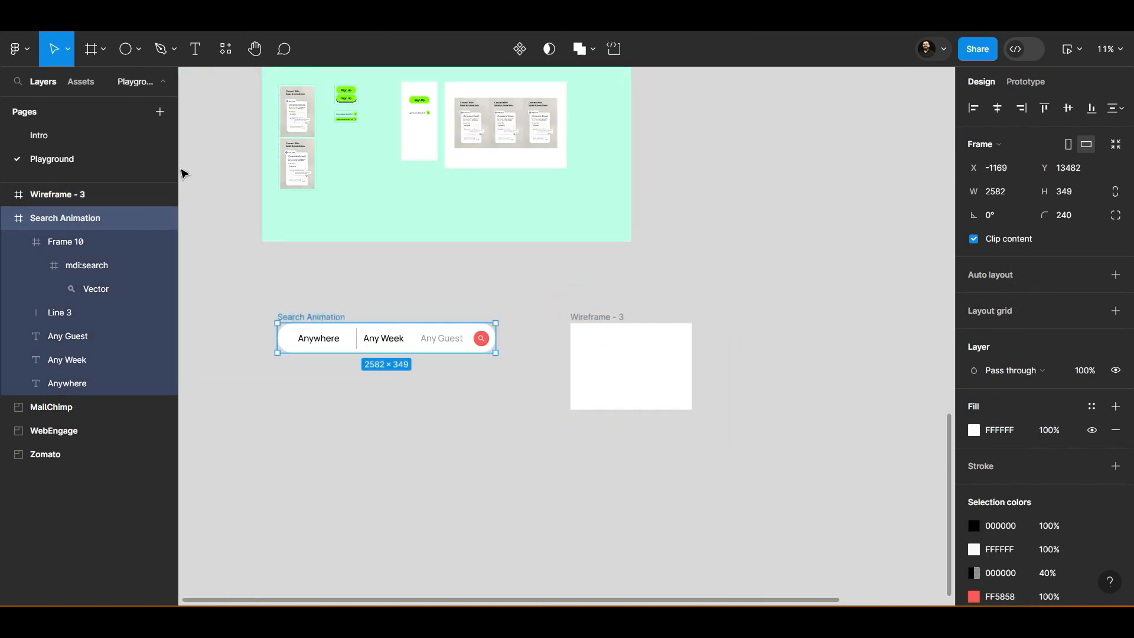
left_click(525, 49)
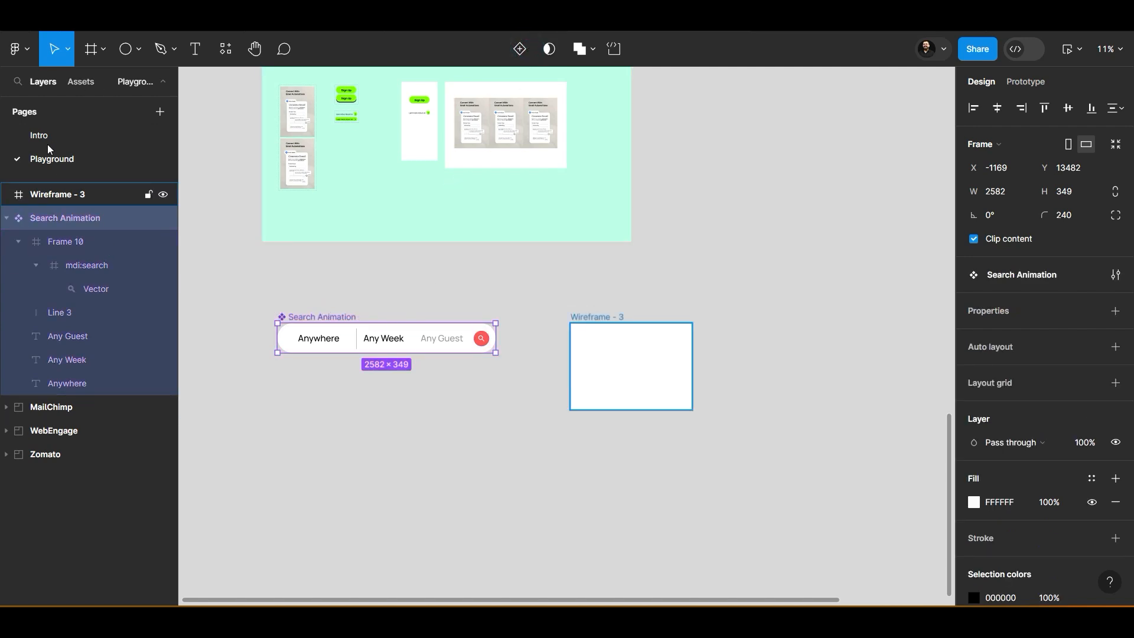
left_click(80, 81)
left_click(84, 183)
left_click_drag(582, 313, 646, 369)
Scale the search bar instance down to fit the wireframe and center it near the upper edge
scroll(764, 387, "up", 2)
key("k")
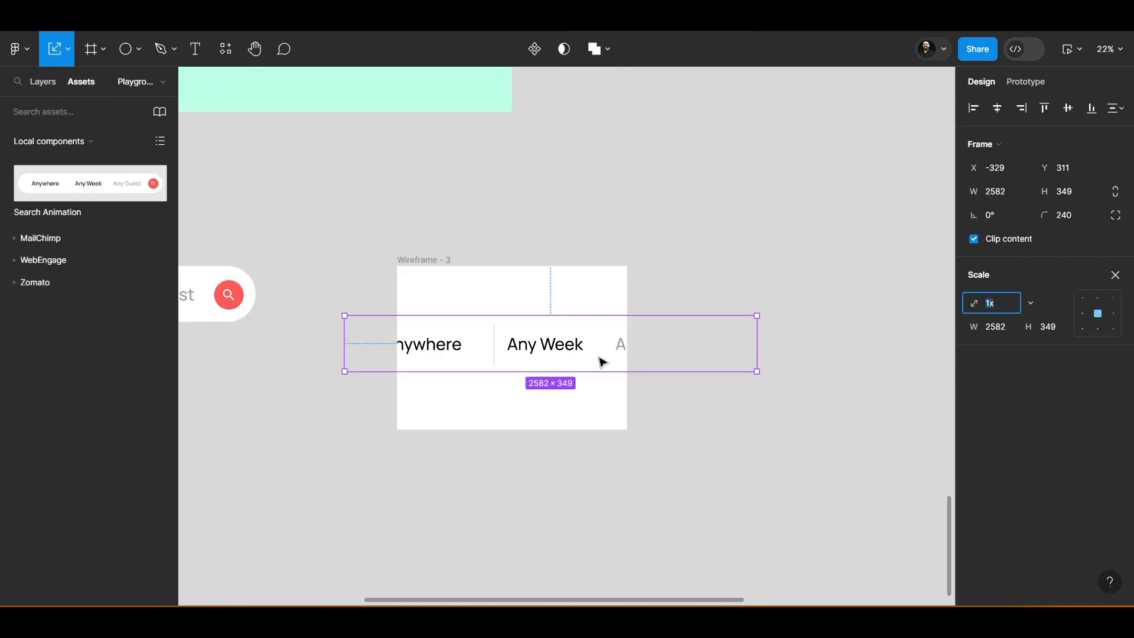
left_click_drag(557, 317, 532, 290)
Fill the Wireframe - 3 frame with light gray ECECEC
left_click(438, 260)
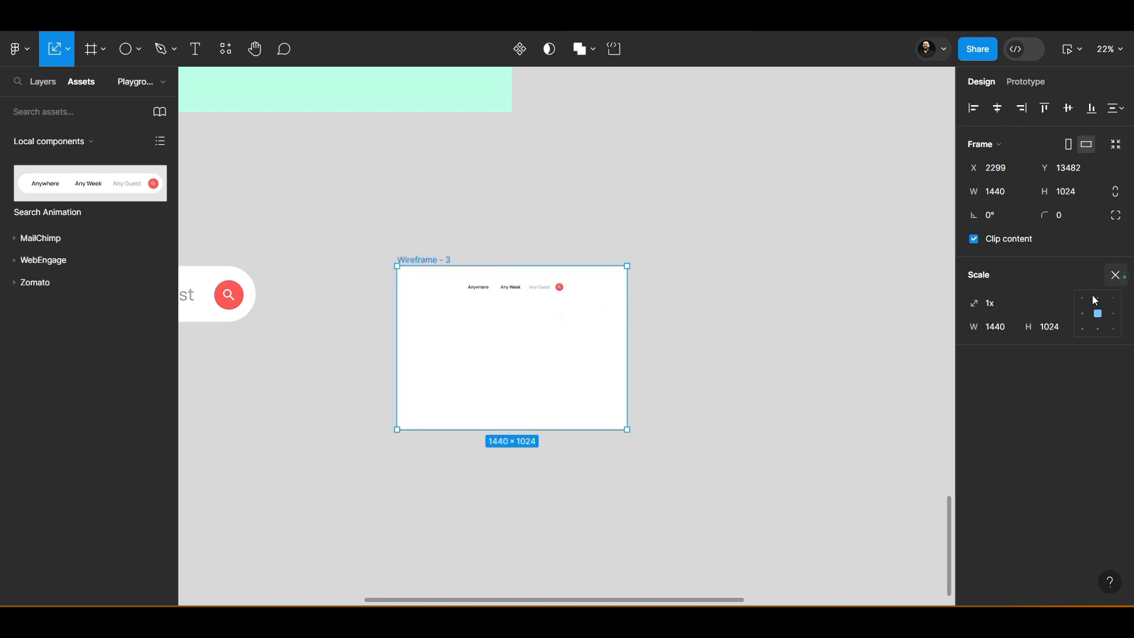
key("v")
left_click(973, 429)
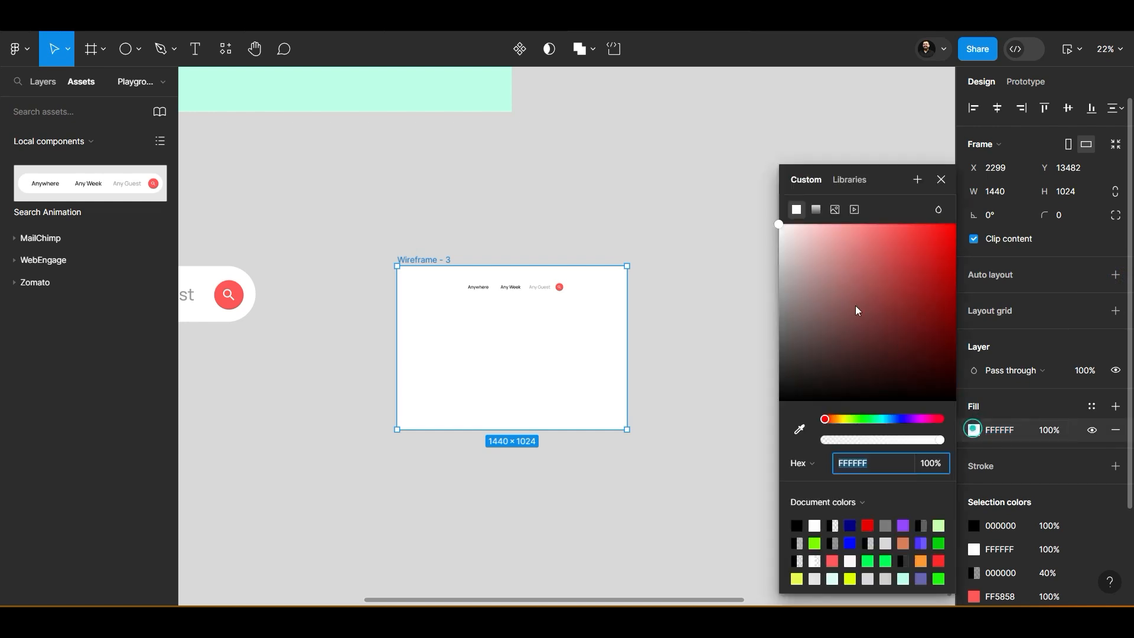
left_click_drag(799, 236, 750, 242)
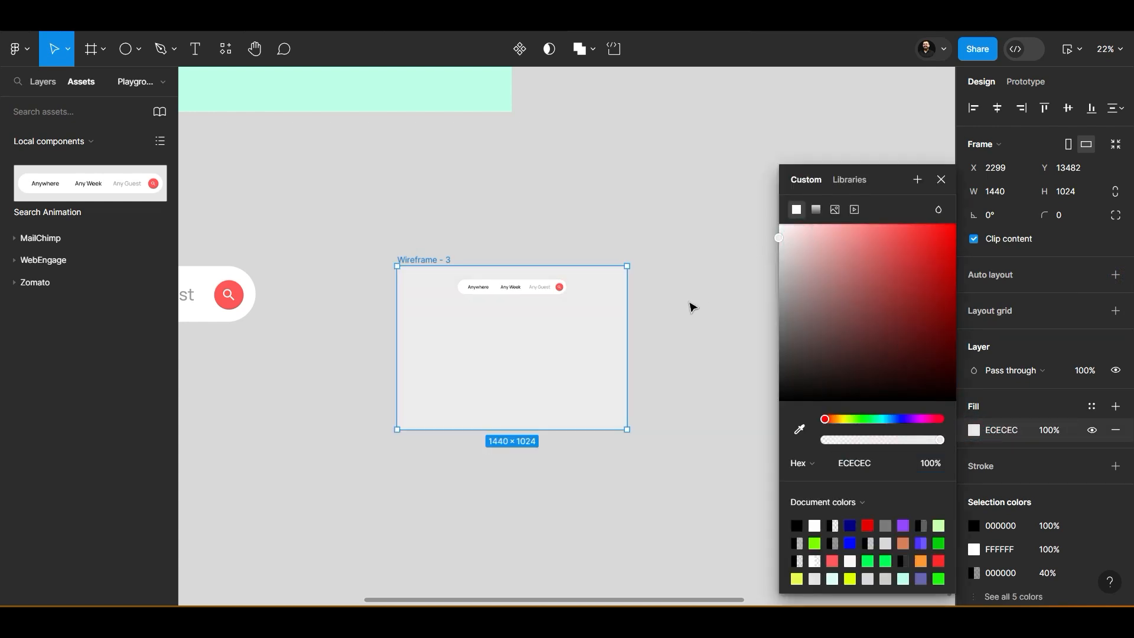
left_click(689, 302)
scroll(624, 320, "up", 4)
left_click_drag(693, 313, 927, 326)
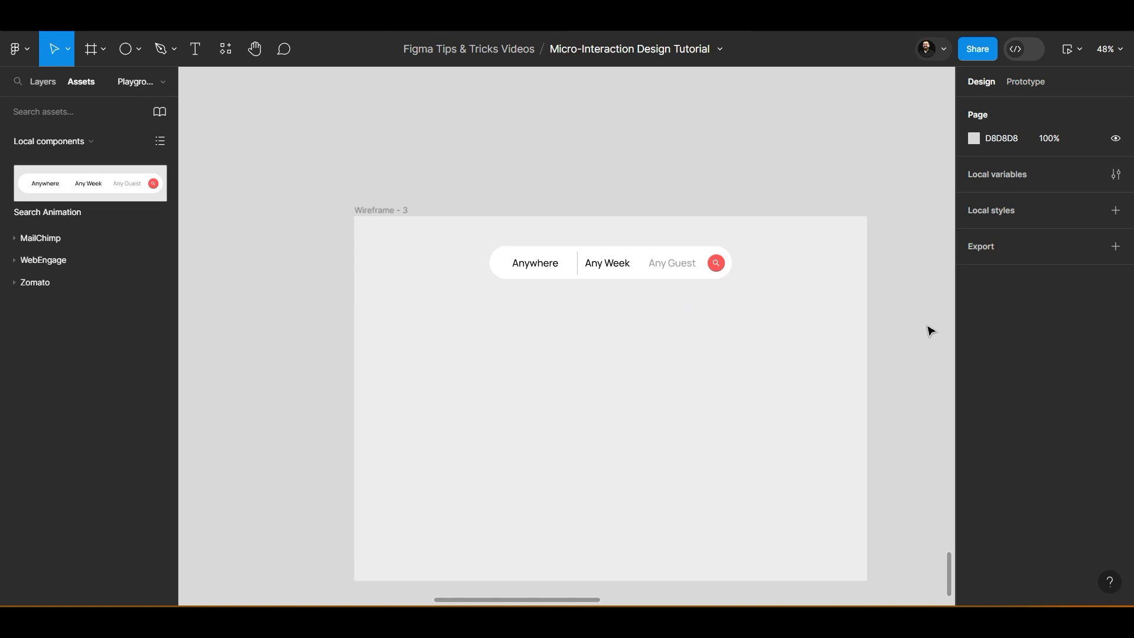
left_click(664, 299)
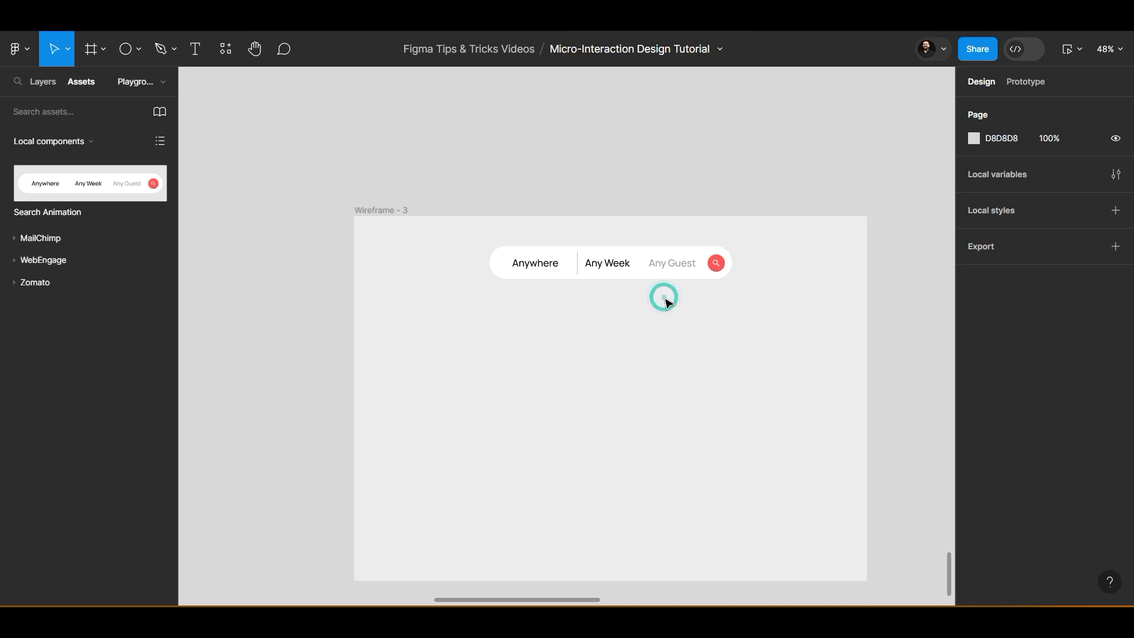
double_click(717, 265)
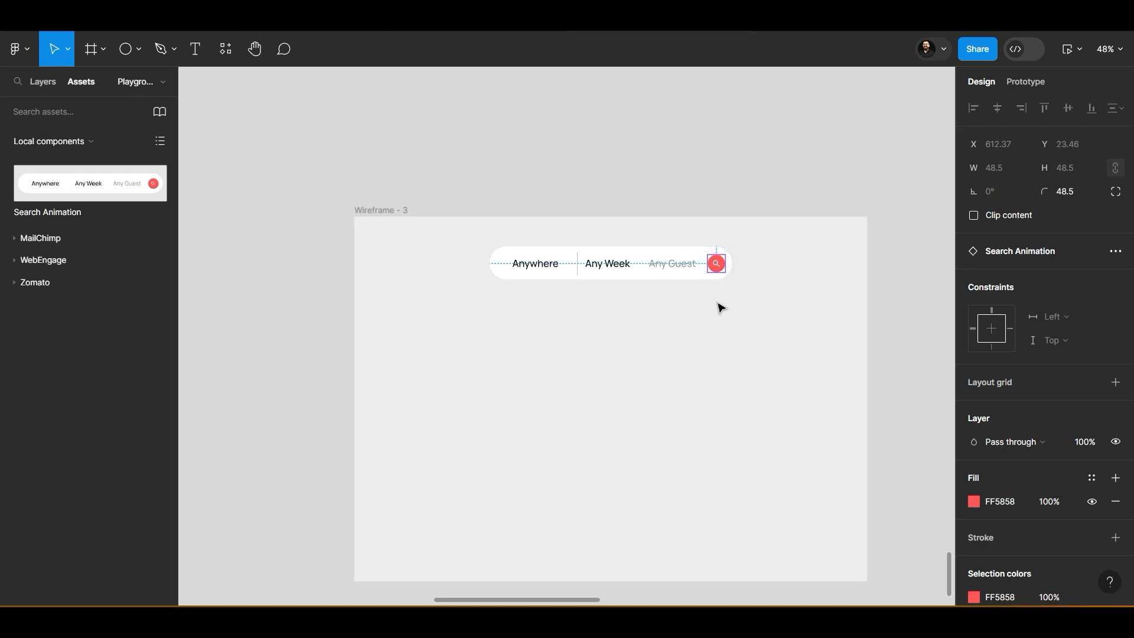
scroll(720, 307, "down", 3)
left_click(682, 202)
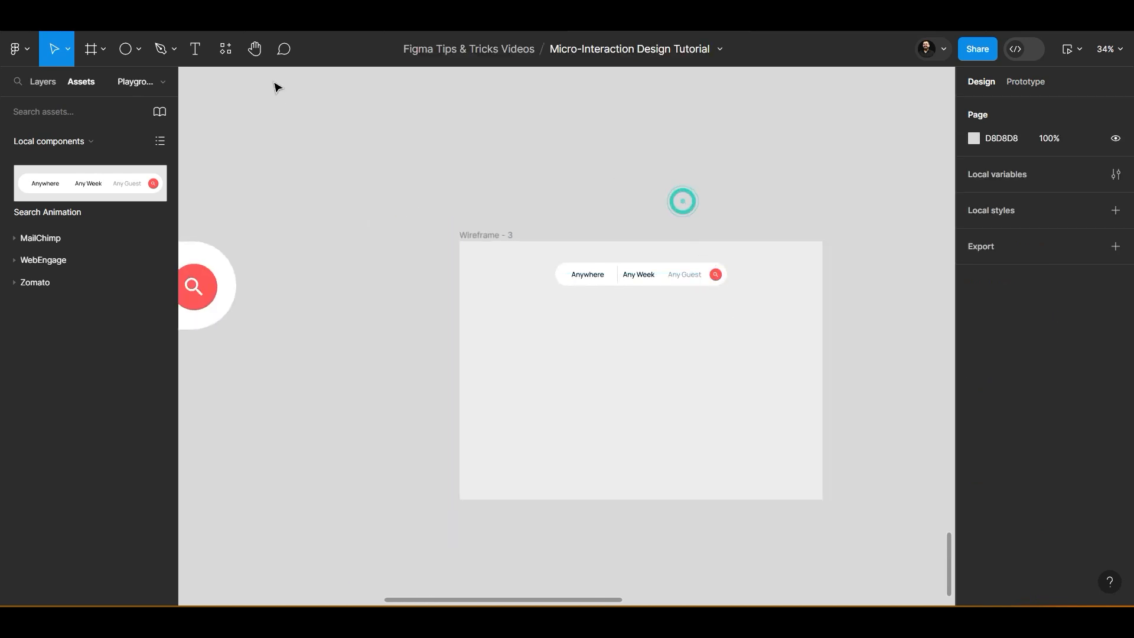
Draw a white frame 211 high below the Search Animation component and set its width to 1440
left_click(105, 48)
left_click(88, 80)
left_click_drag(196, 381, 494, 434)
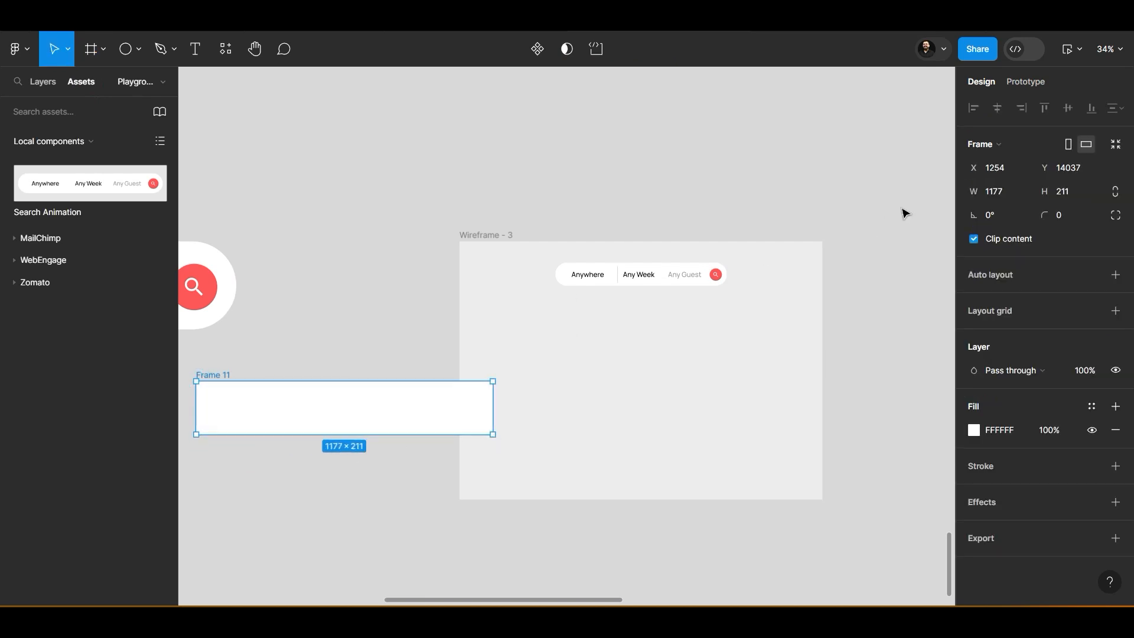
left_click(1023, 192)
type("1440")
key("Return")
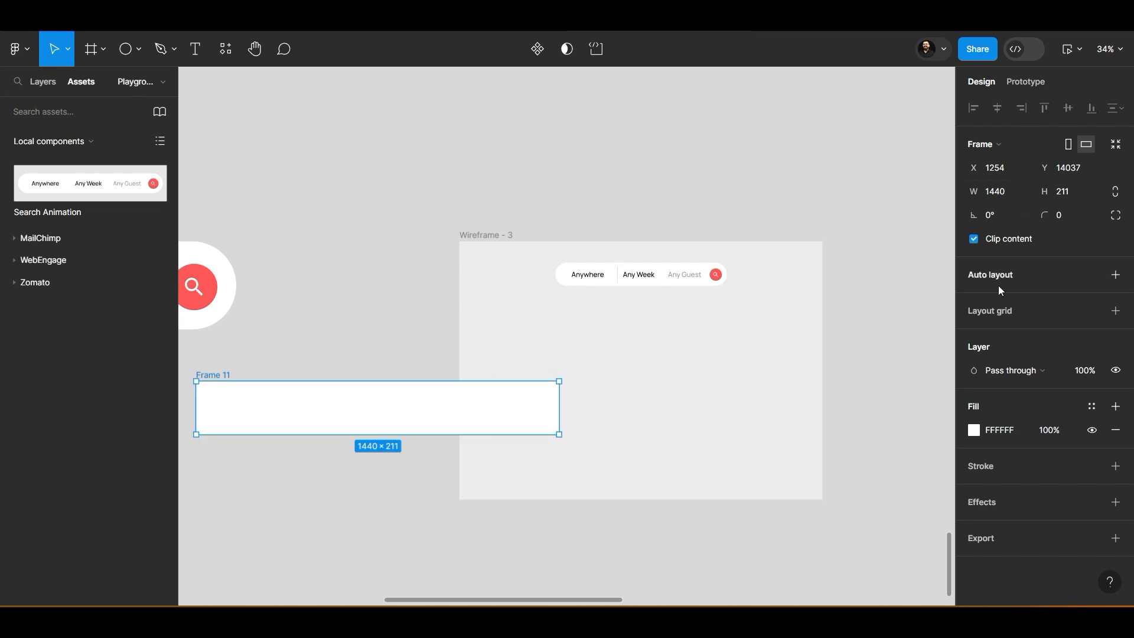
Add a drop shadow to the white 1440 × 211 frame and position it outside the wireframe, below the search component
left_click_drag(443, 425, 706, 285)
scroll(1106, 487, "down", 2)
scroll(1106, 486, "down", 1)
left_click(1116, 514)
left_click(795, 445)
left_click(734, 275)
left_click_drag(729, 276, 271, 413)
left_click_drag(277, 485, 553, 476)
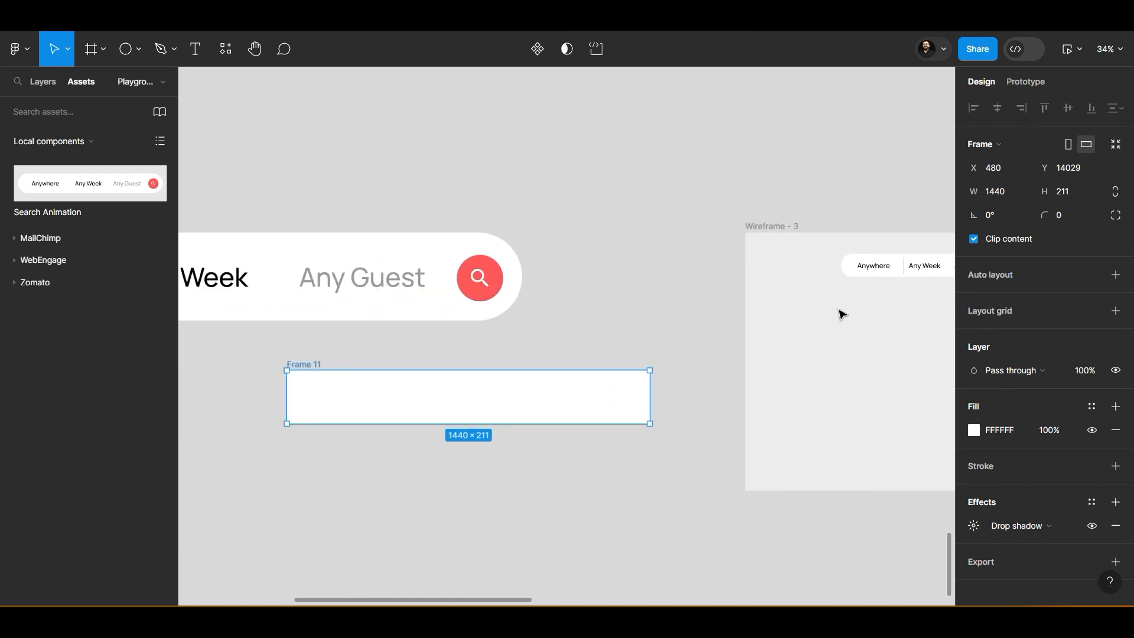
Give the red search button in Wireframe - 3 an On click interaction that opens Frame 11 as an overlay
left_click_drag(800, 330, 638, 329)
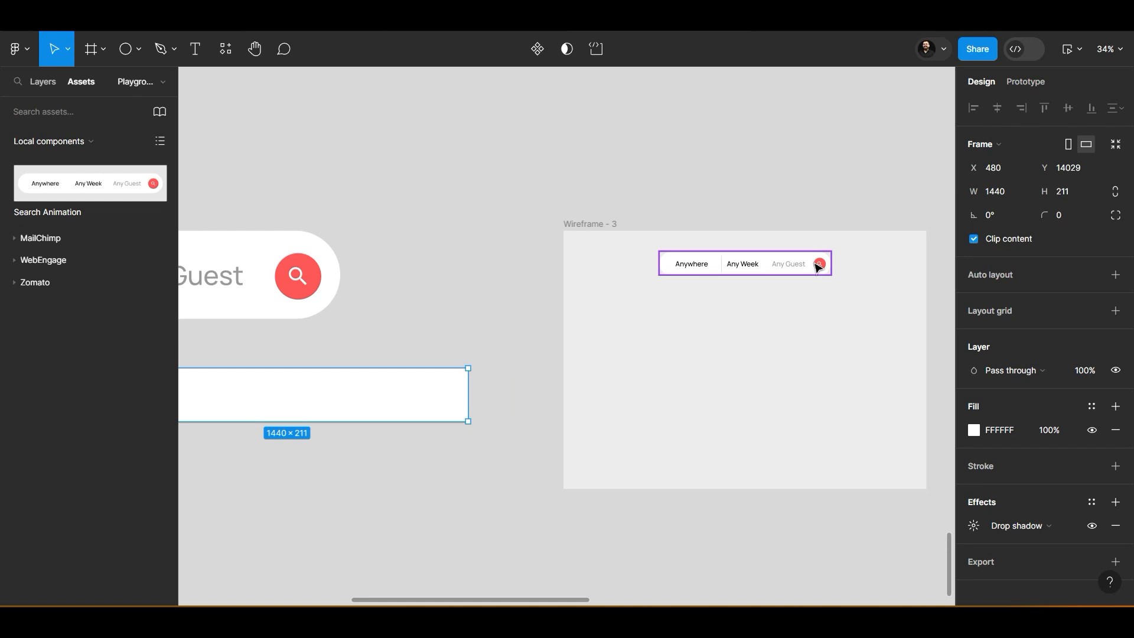
double_click(818, 265)
left_click(1017, 86)
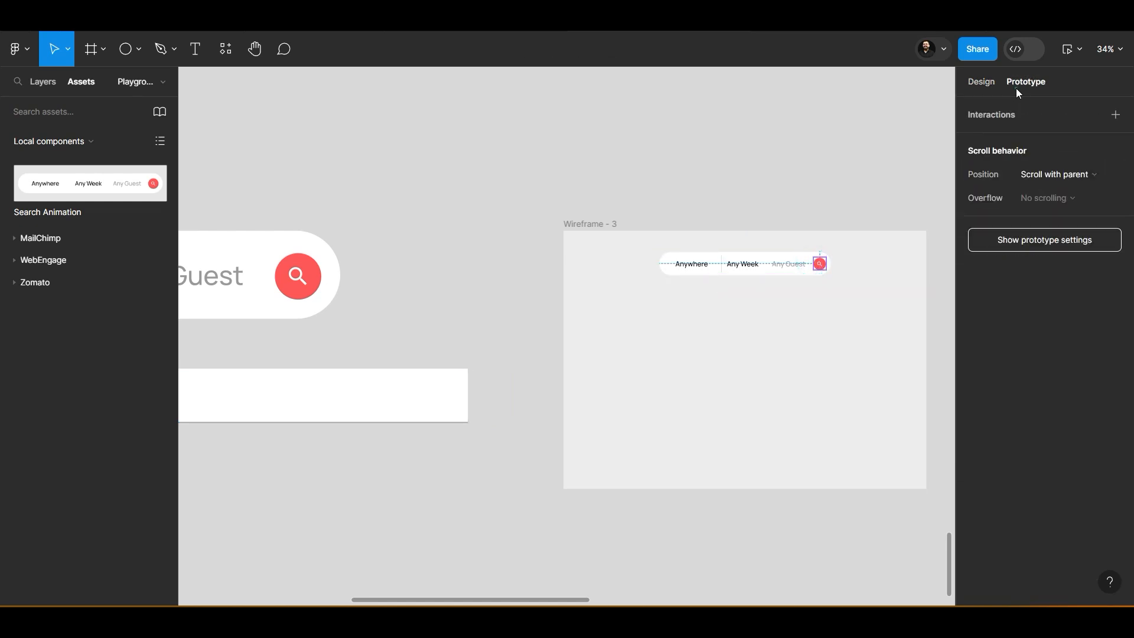
left_click(1116, 114)
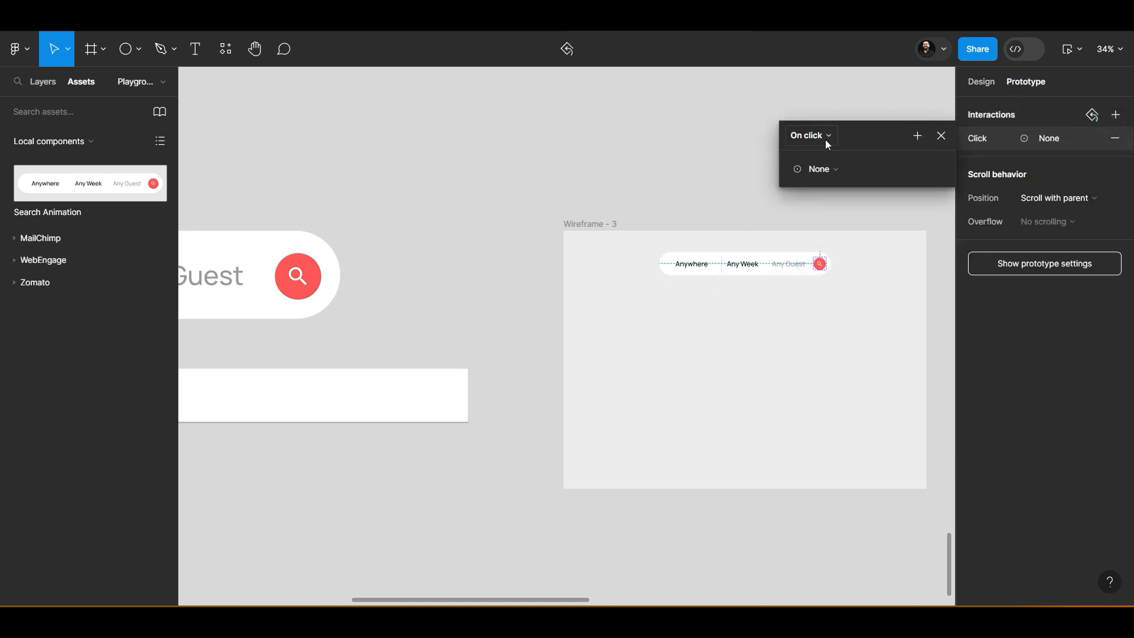
left_click(836, 171)
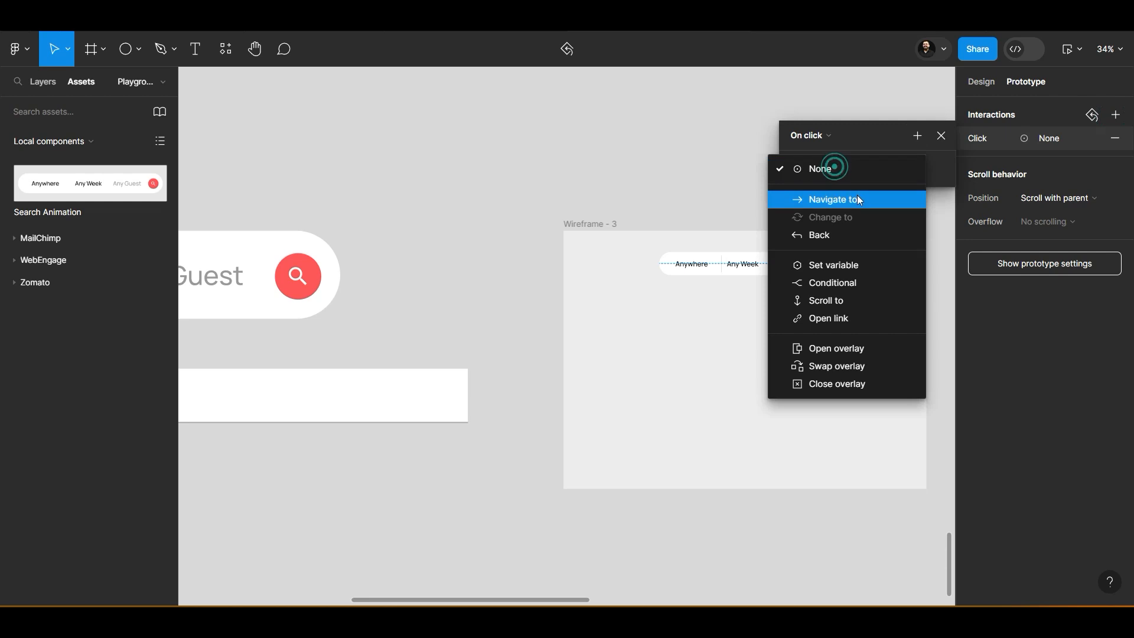
left_click(861, 349)
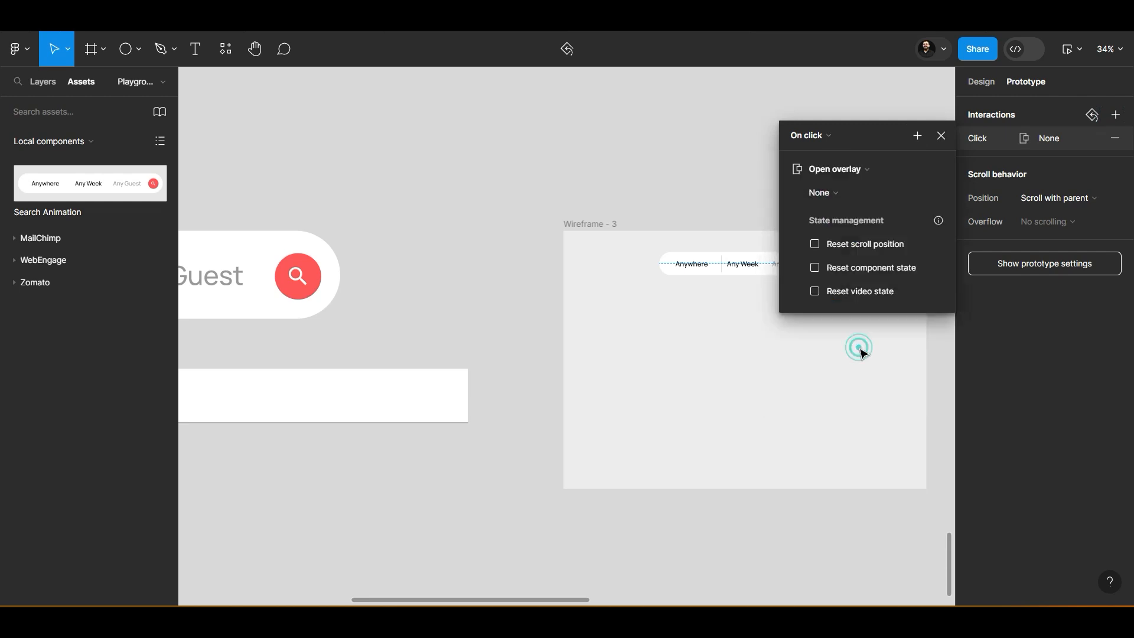
left_click(851, 199)
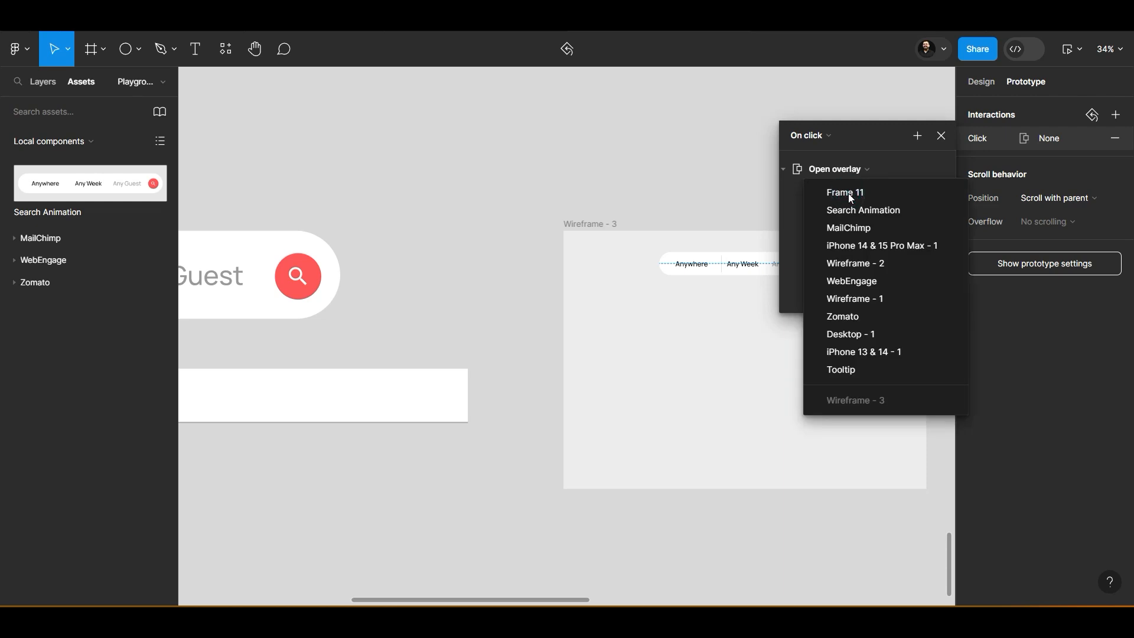
left_click(850, 195)
Rename the white 1440 × 211 frame below the search component as overlay
scroll(665, 481, "down", 3)
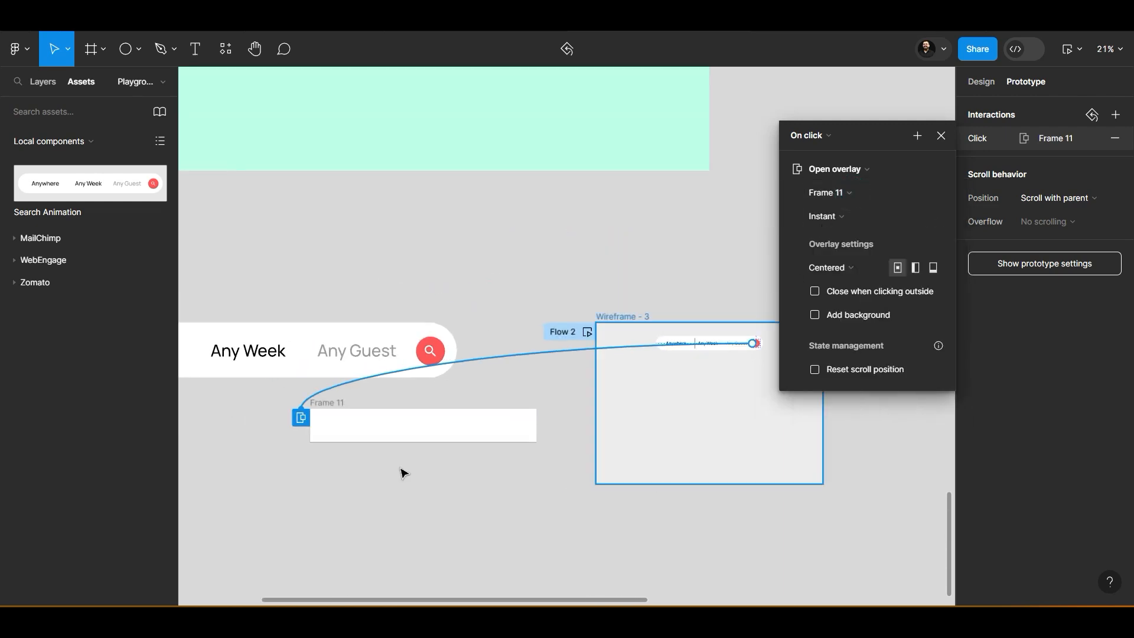
double_click(327, 403)
type("overlay")
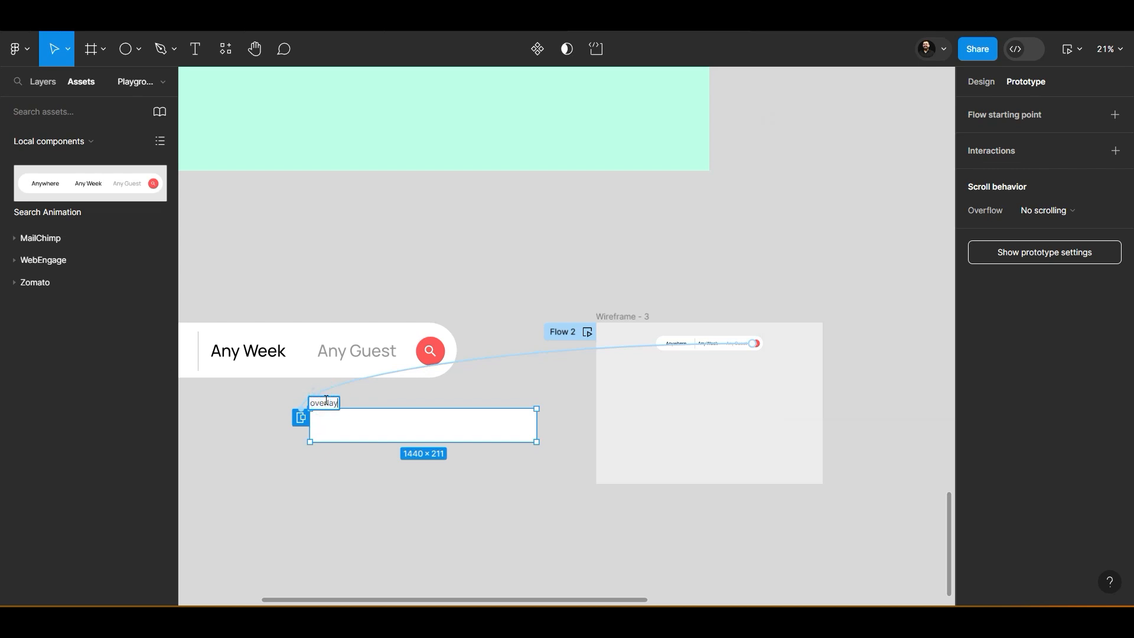
left_click(438, 494)
Set the search button's overlay interaction to a Dissolve animation with Ease in and out back easing
scroll(348, 449, "up", 3)
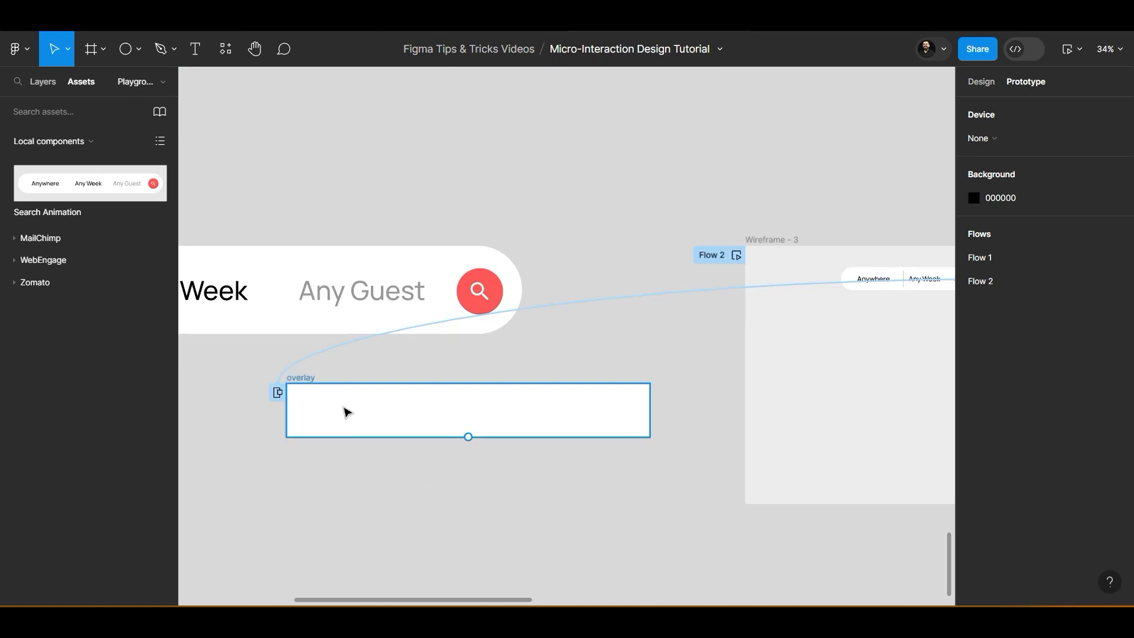
left_click(311, 381)
left_click_drag(829, 367, 700, 368)
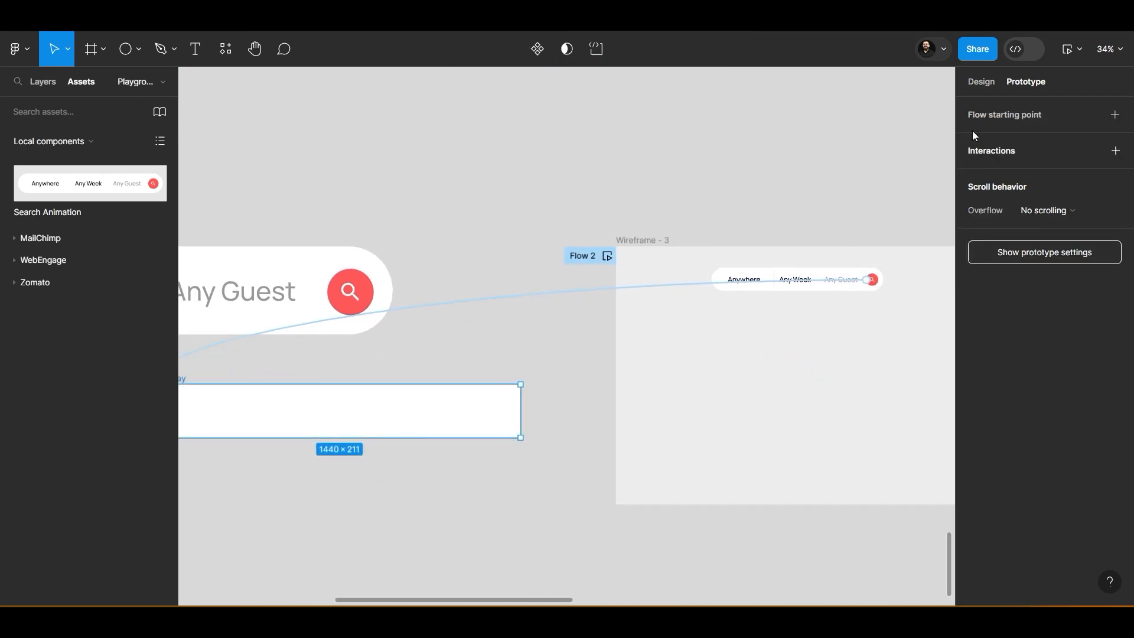
left_click(527, 297)
left_click(554, 423)
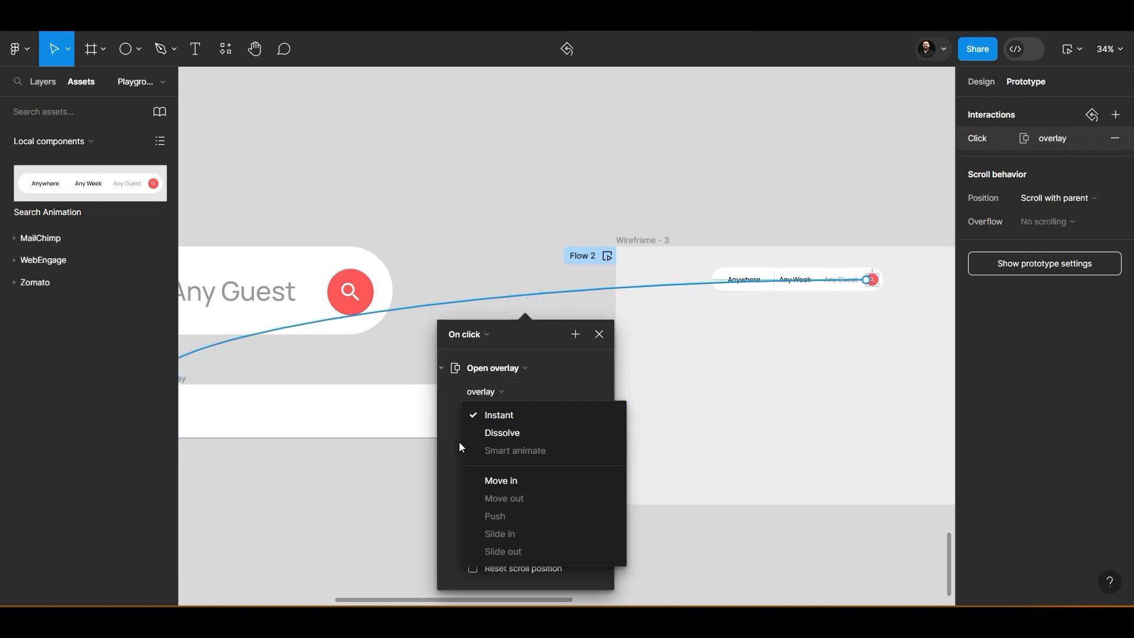
left_click(511, 435)
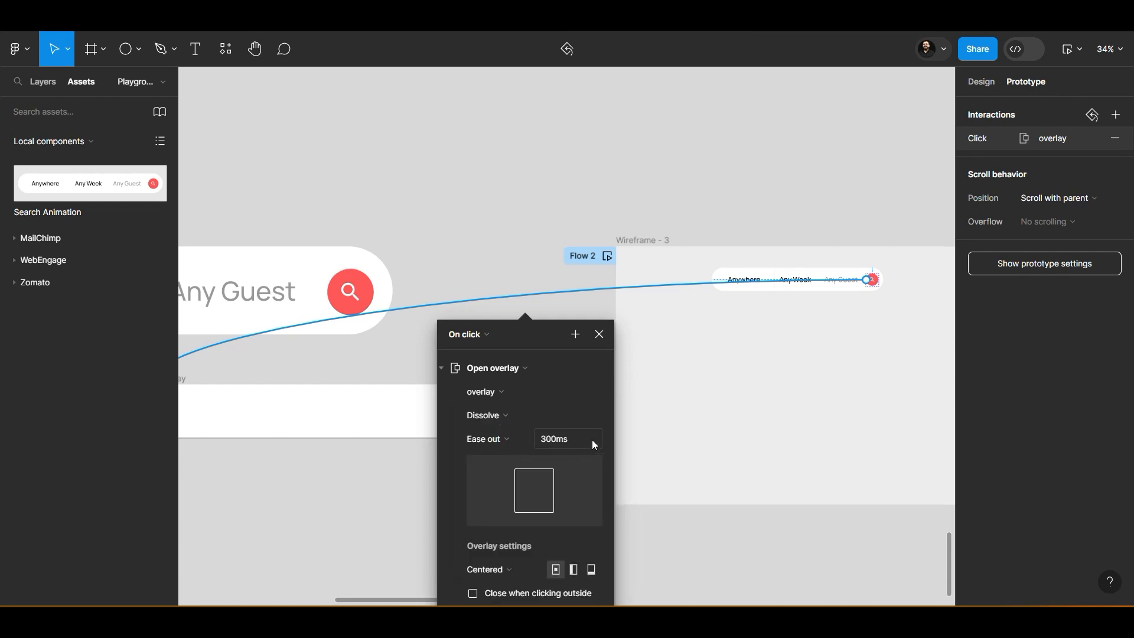
scroll(573, 462, "down", 1)
left_click(496, 434)
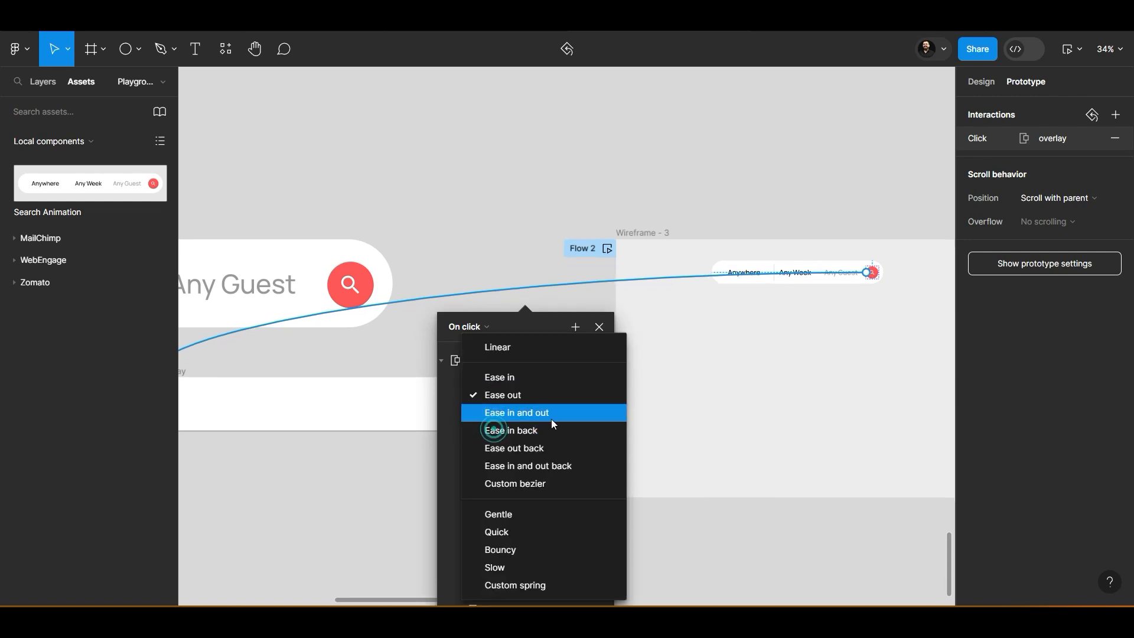
left_click(554, 416)
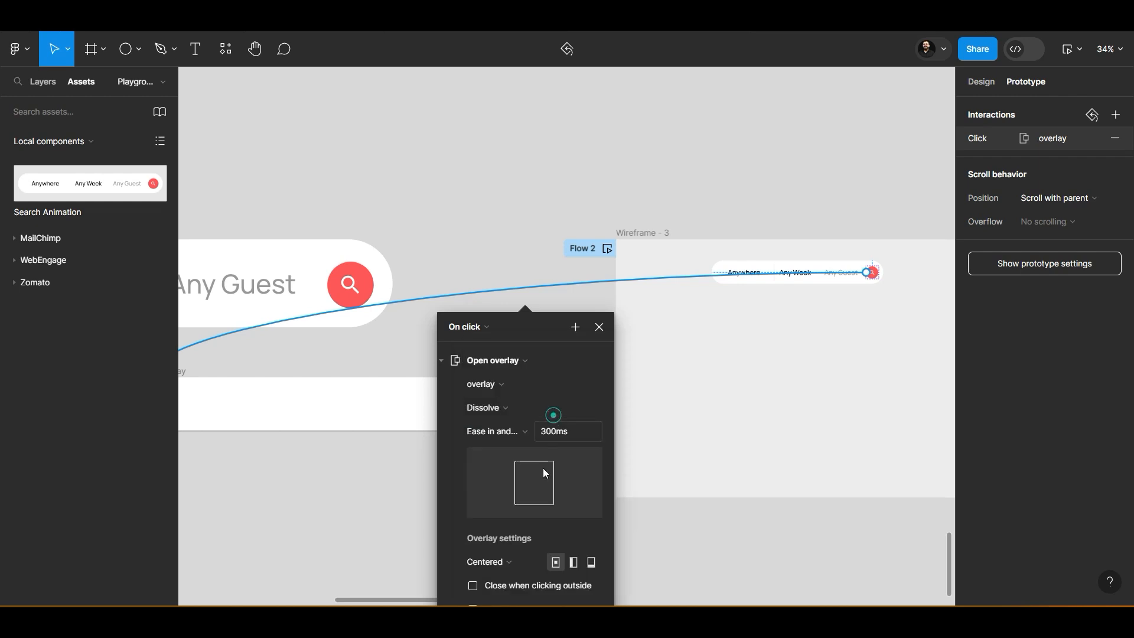
left_click(507, 429)
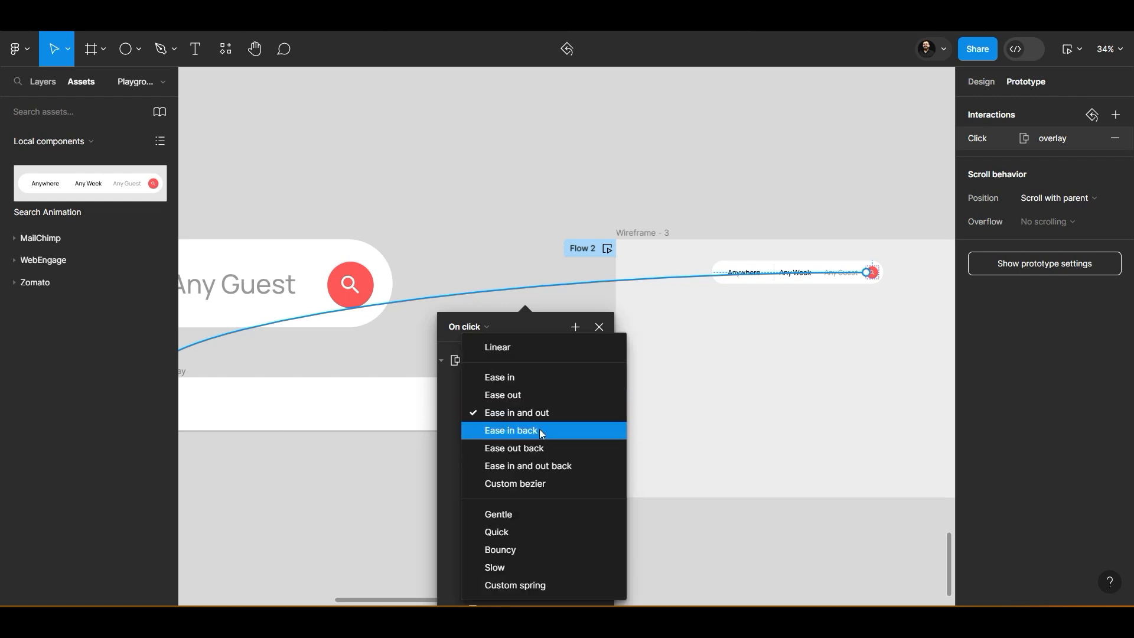
left_click(559, 464)
Set the overlay's position to Top center and close the interaction settings
left_click(504, 554)
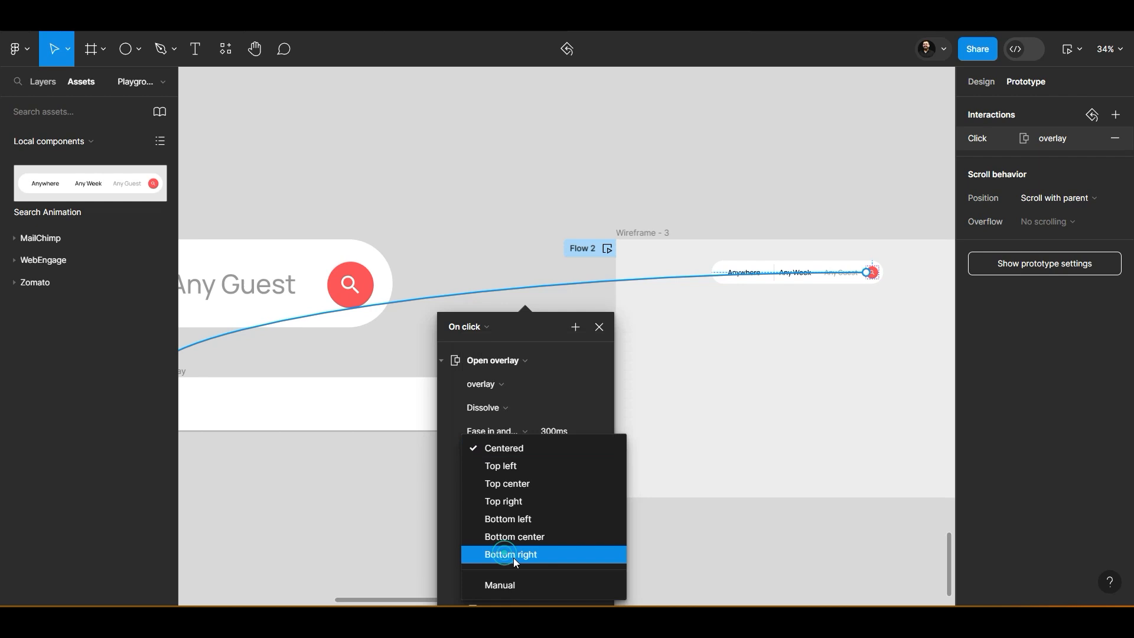
left_click(561, 485)
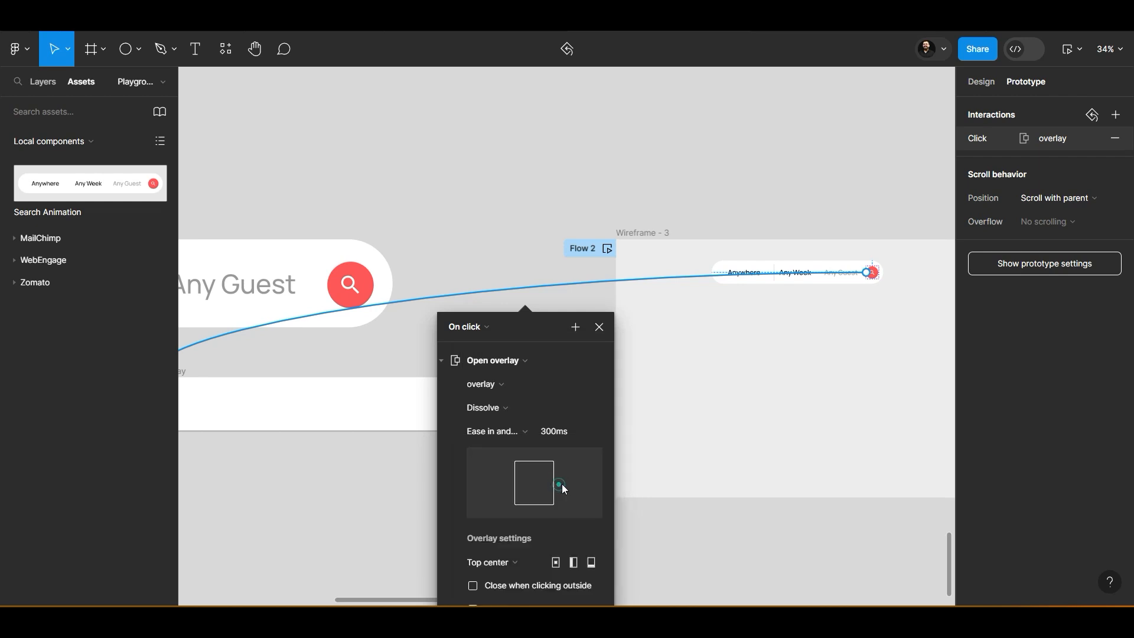
left_click(599, 327)
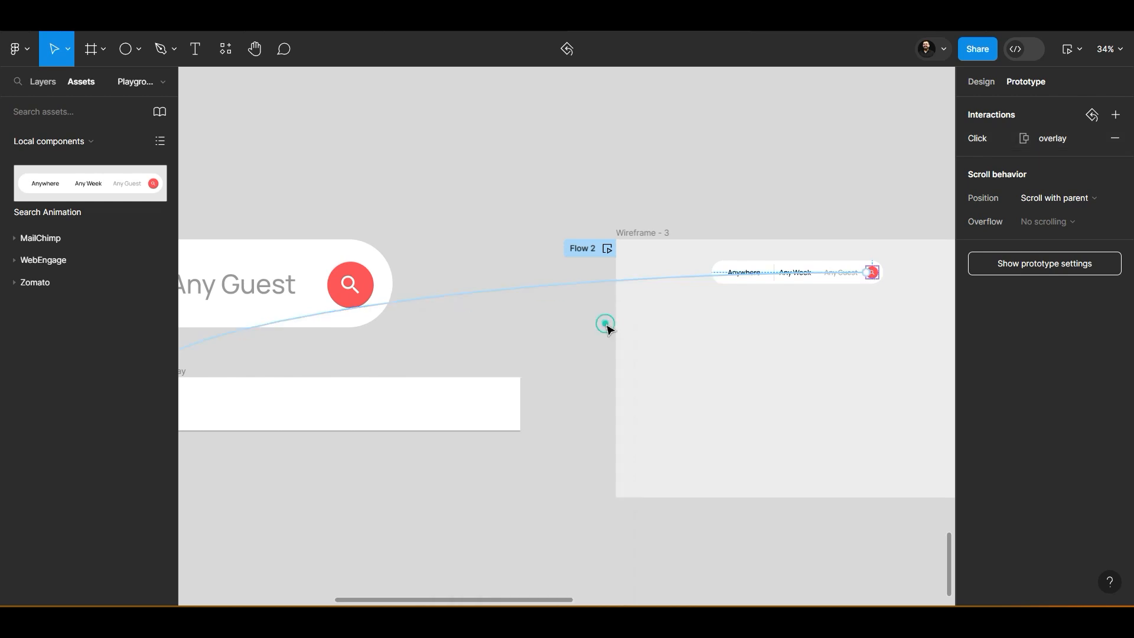
Present the prototype starting from Wireframe - 3, hide the flows list, and test the red search button
left_click(664, 198)
scroll(664, 199, "down", 2)
scroll(664, 198, "down", 2)
left_click(700, 166)
left_click(653, 216)
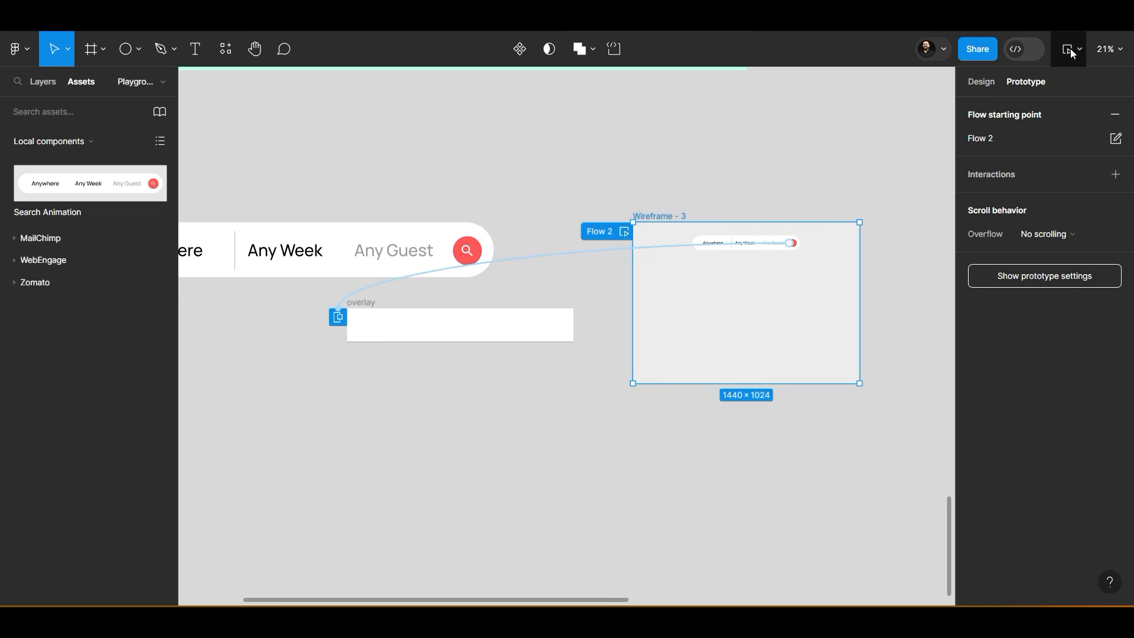
left_click(1079, 49)
left_click(1052, 87)
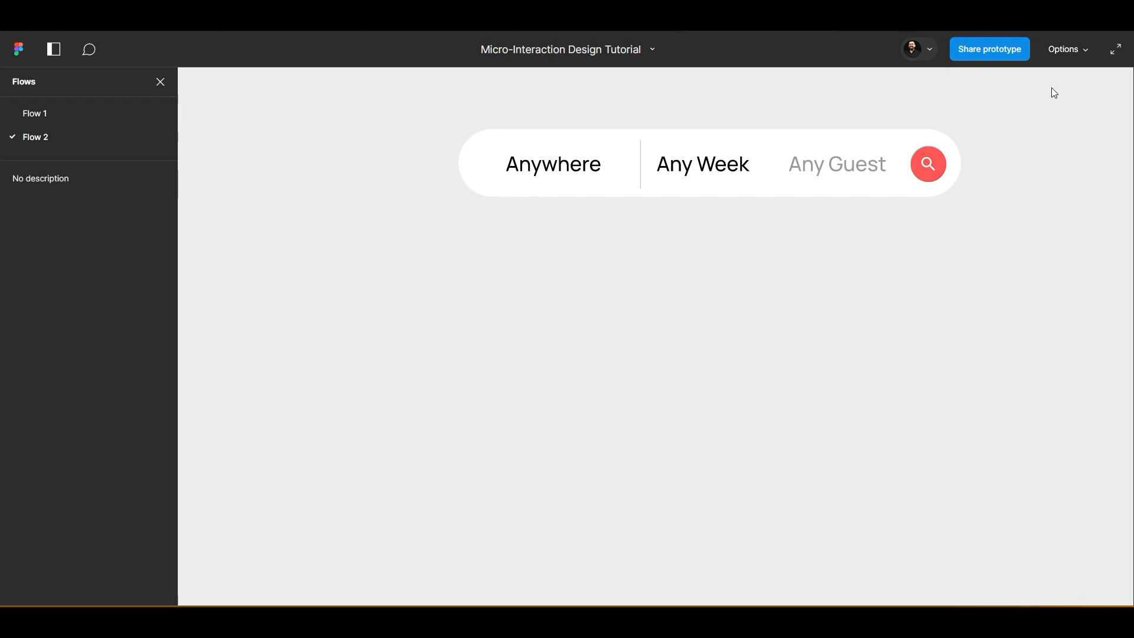
left_click(160, 82)
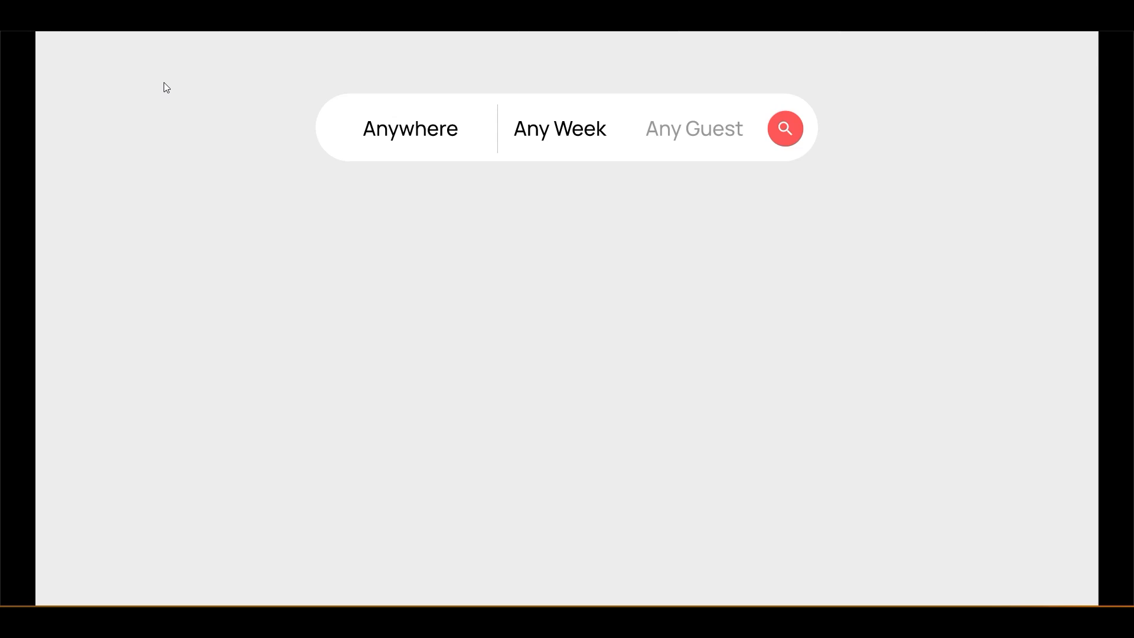
left_click(788, 130)
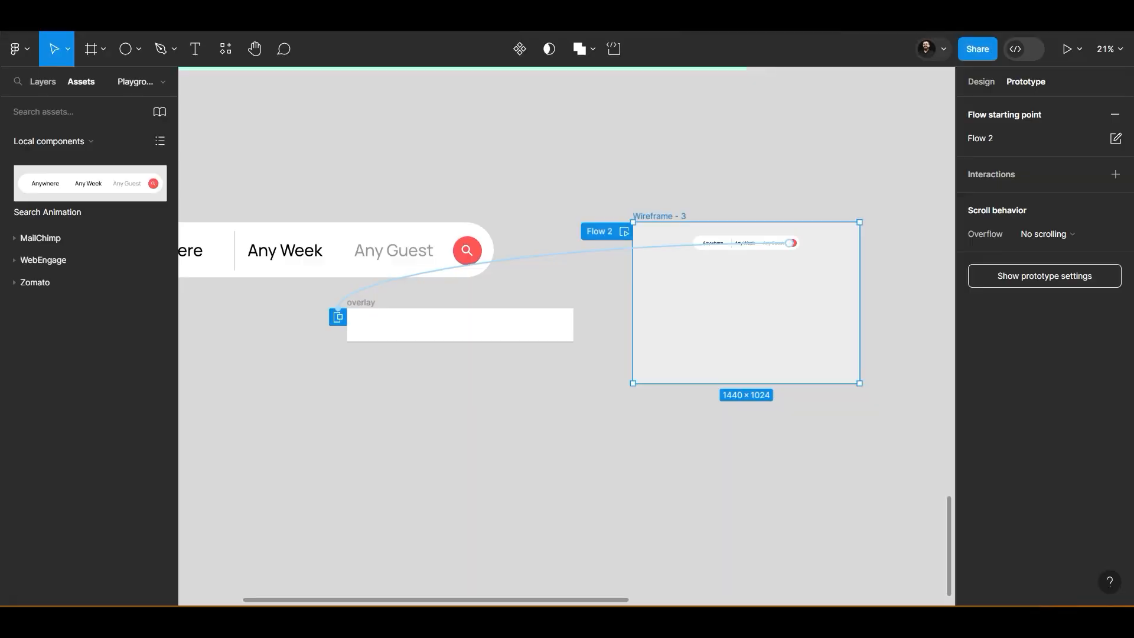
Enable Close when clicking outside and Add background for the overlay, and test opening and closing it in the prototype
left_click(558, 253)
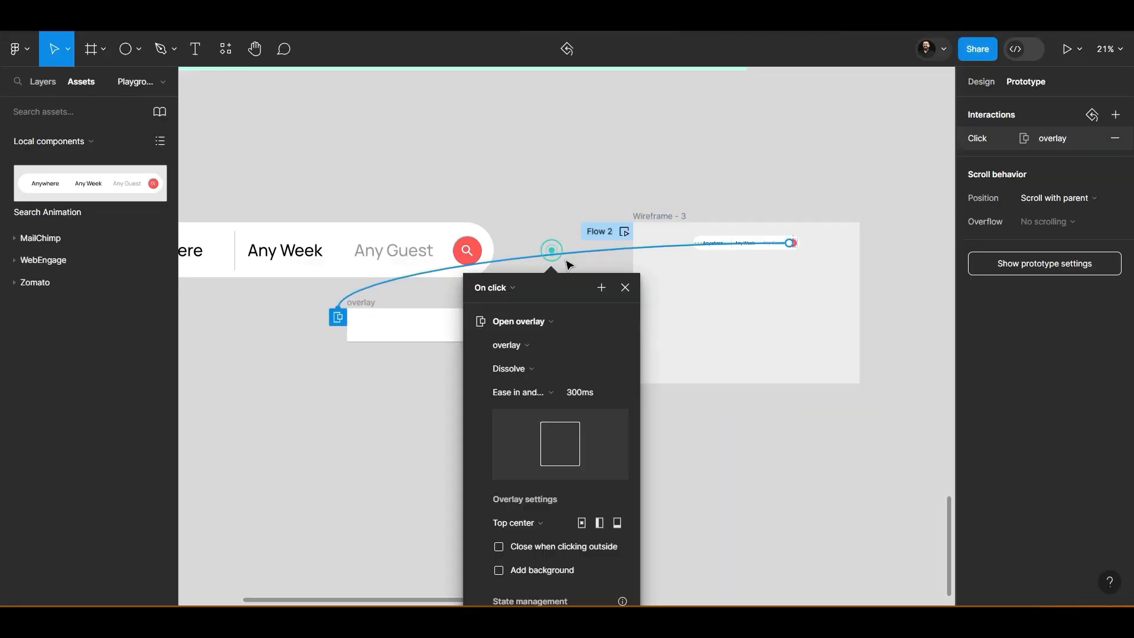
left_click(499, 547)
left_click(499, 569)
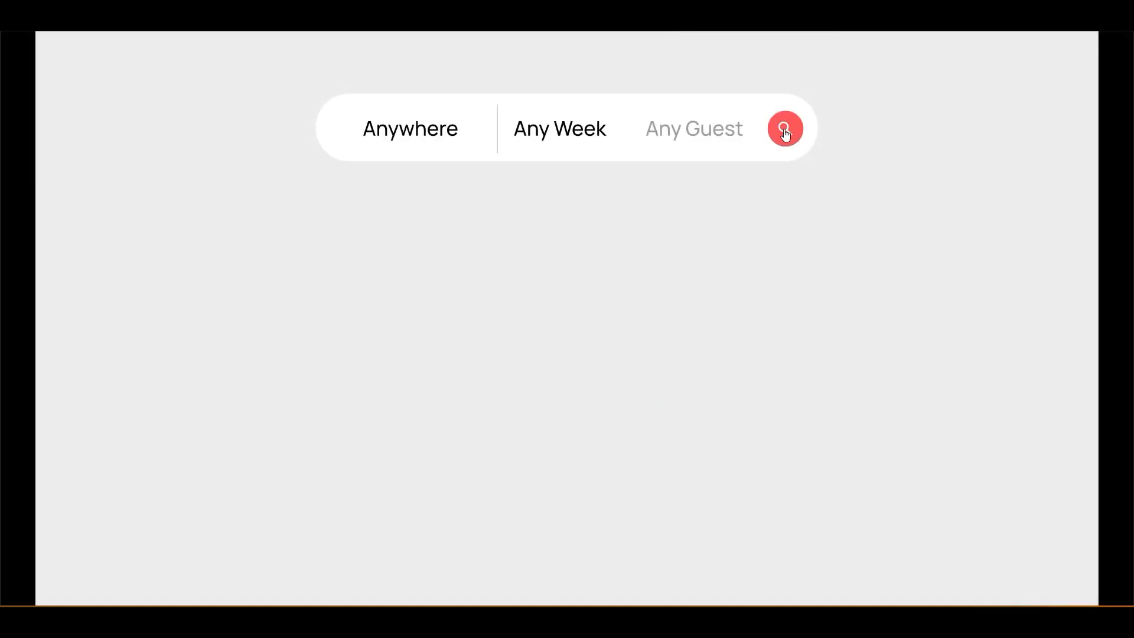
left_click(785, 130)
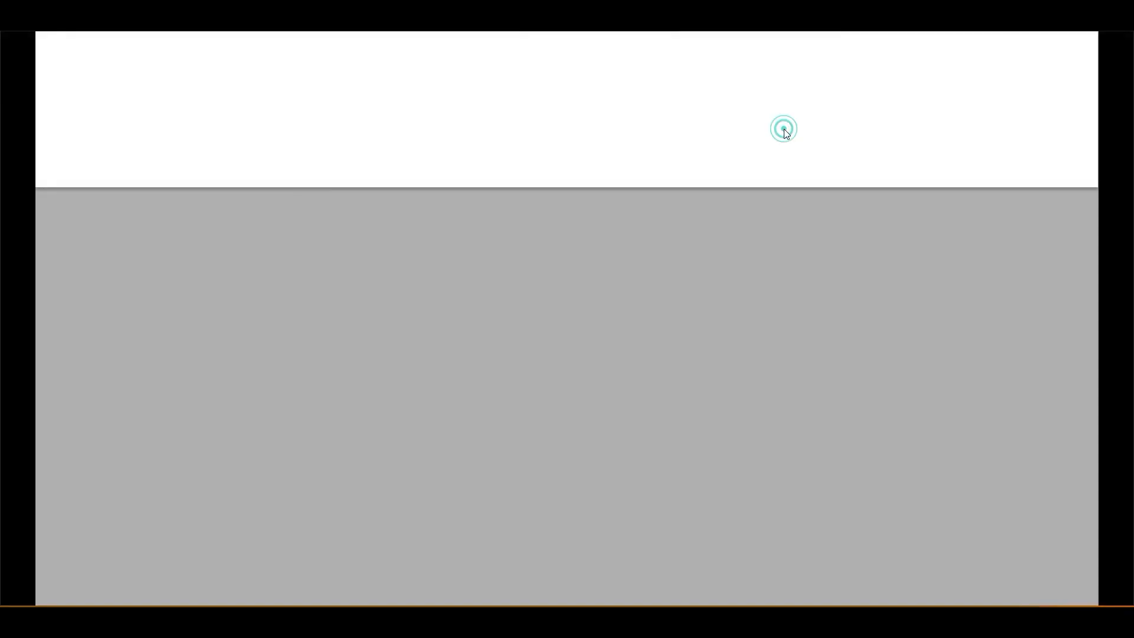
left_click(753, 239)
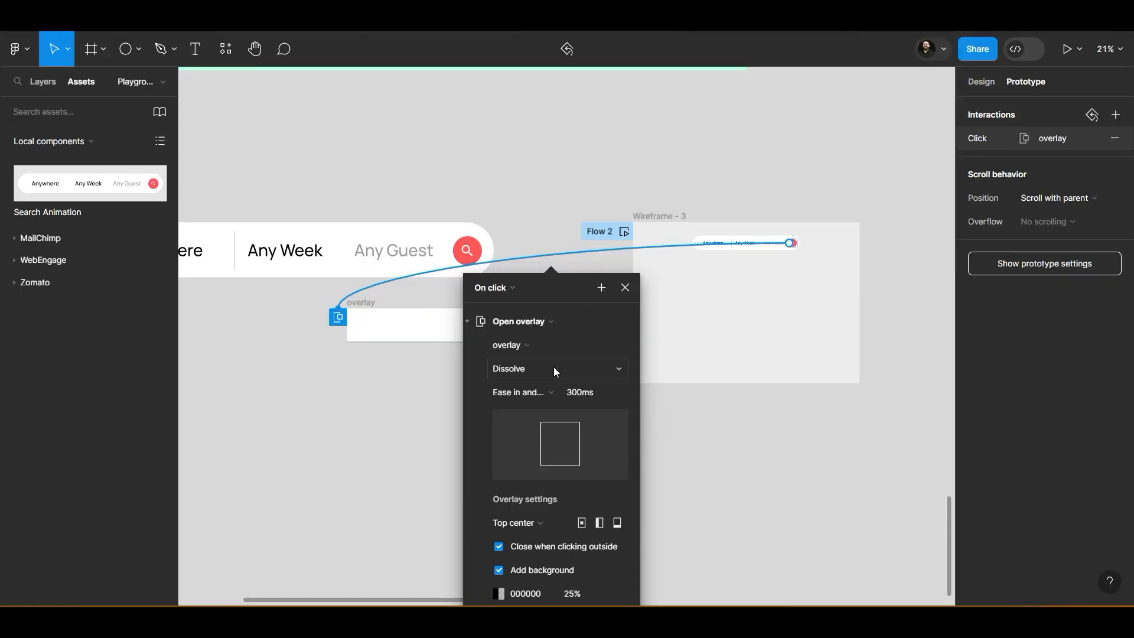
Try the Instant animation for the search button's overlay interaction
left_click(554, 370)
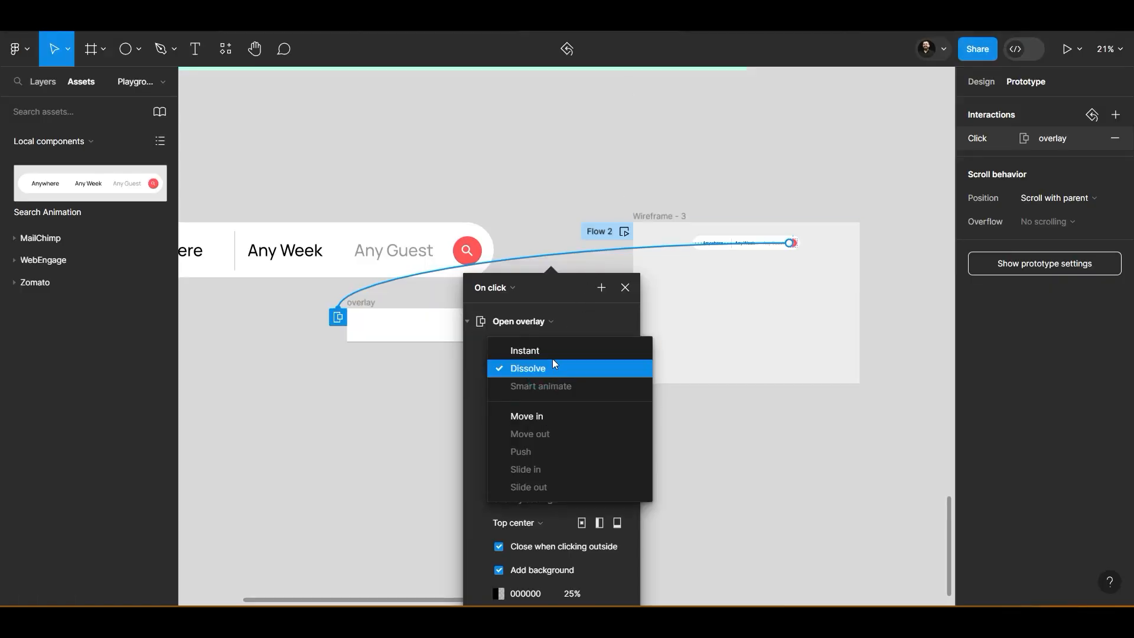
left_click(553, 353)
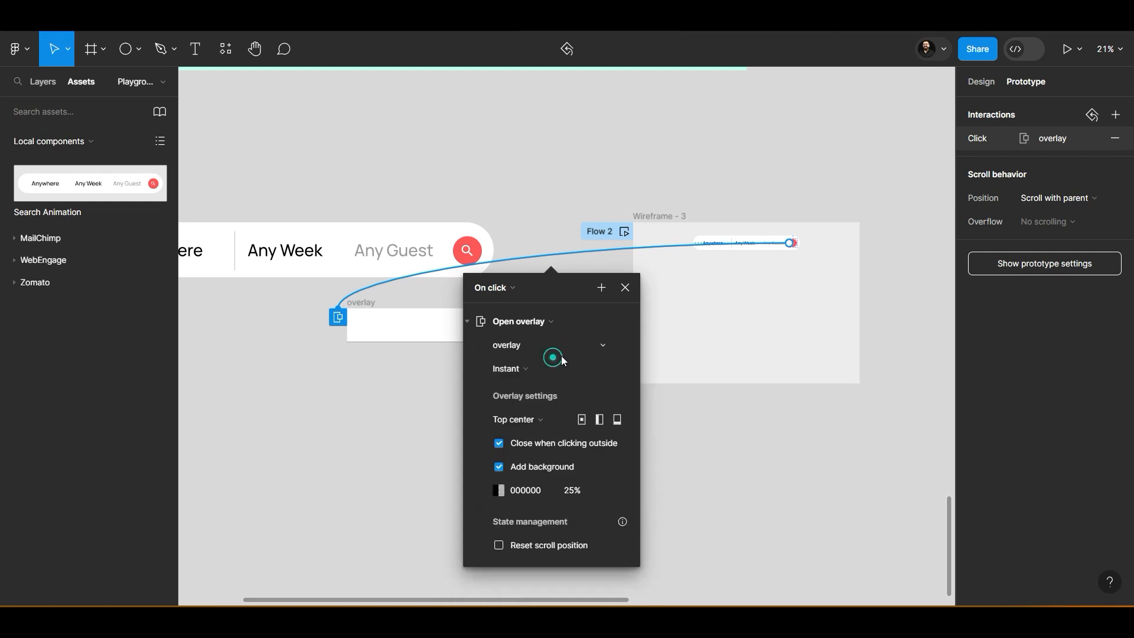
left_click(594, 374)
left_click(594, 374)
Set the overlay interaction's animation to Move in with the Quick easing
left_click(568, 370)
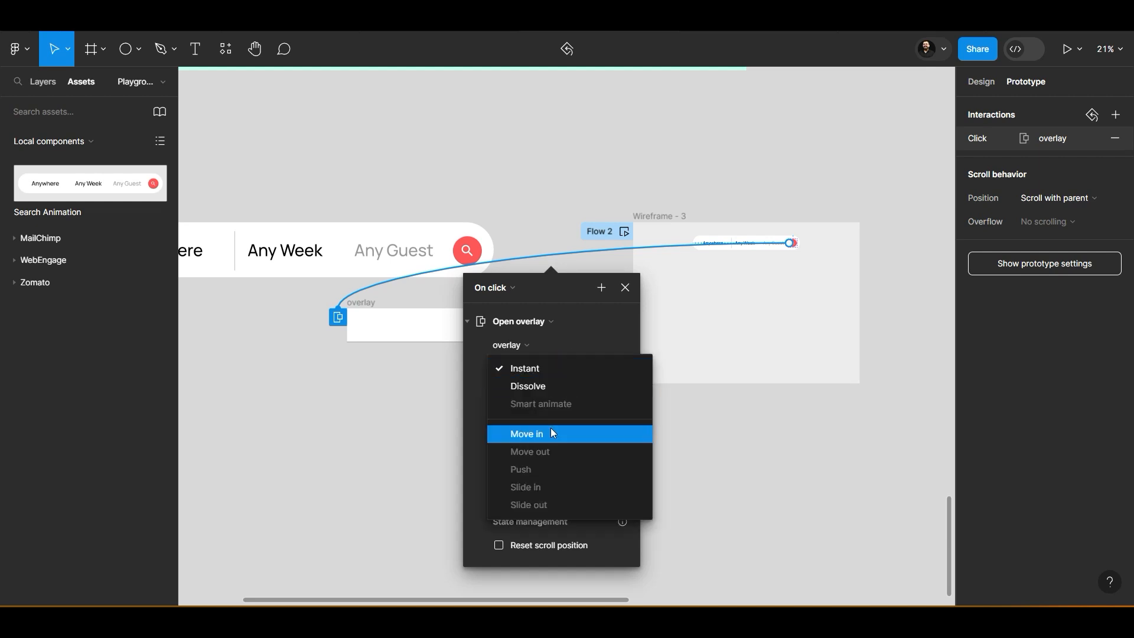
left_click(552, 433)
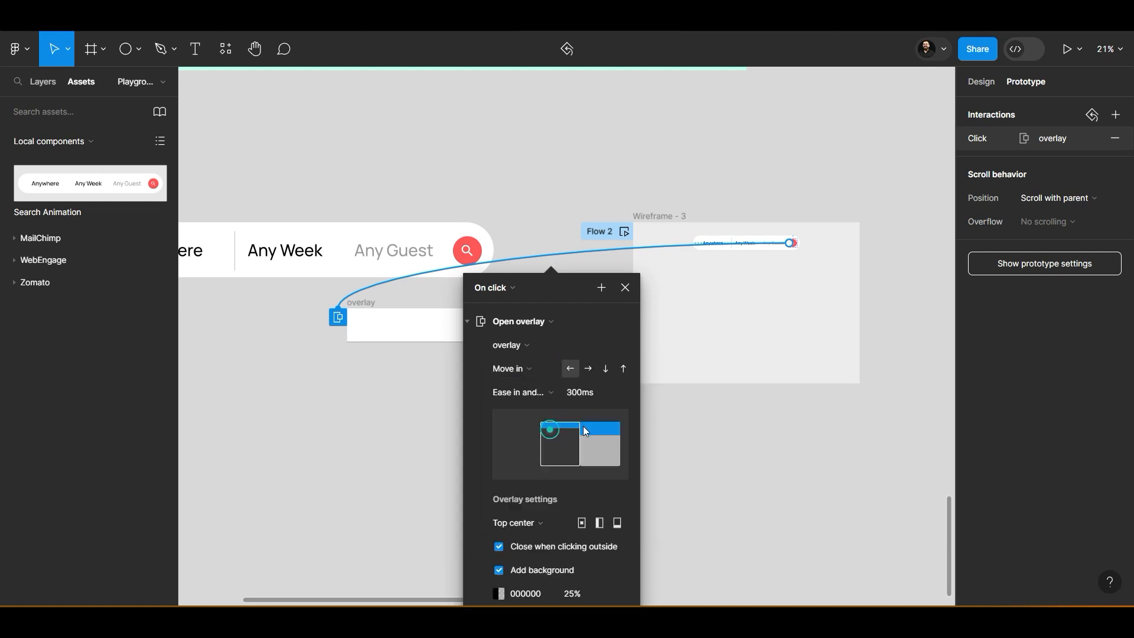
left_click(528, 366)
left_click(529, 369)
left_click(543, 393)
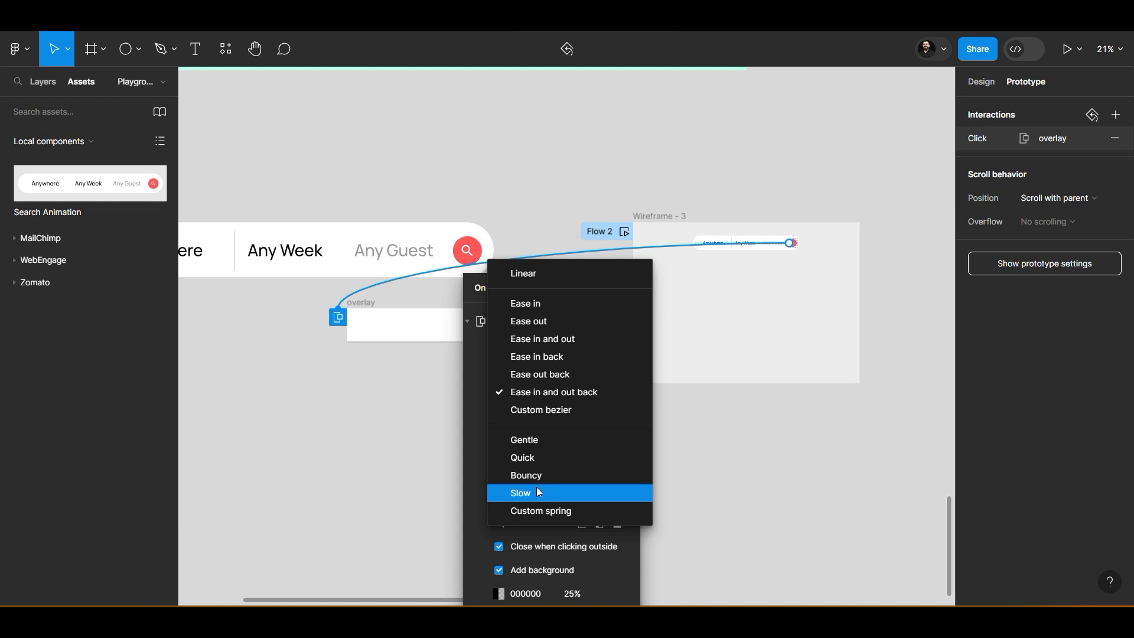
left_click(544, 458)
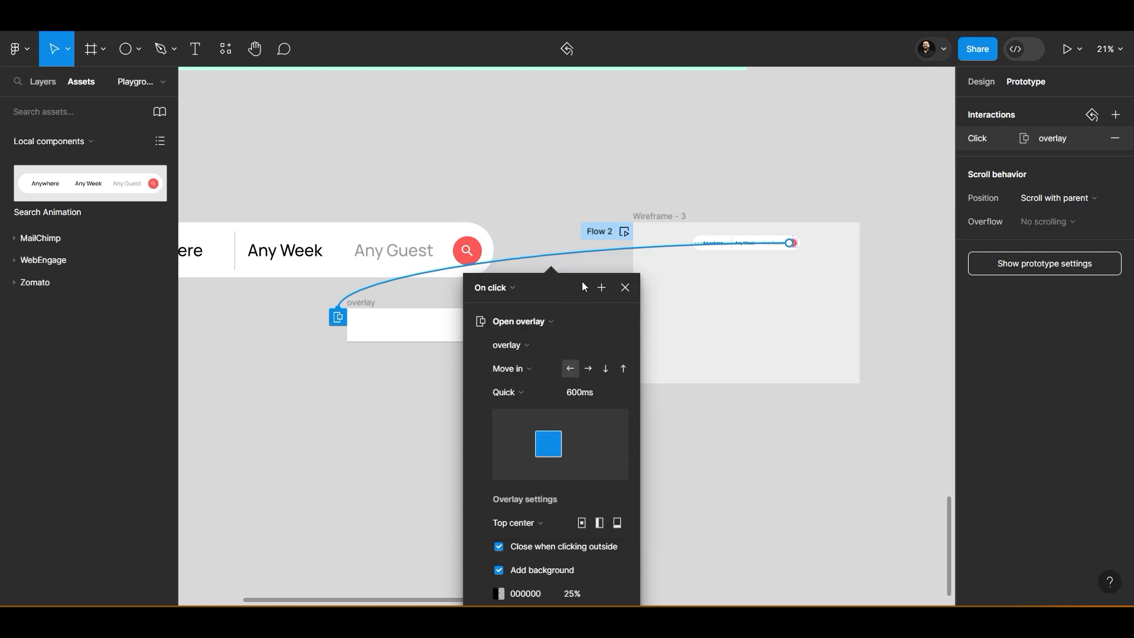
Test the Move in overlay in the prototype by opening it from the search button and dismissing it
left_click(771, 19)
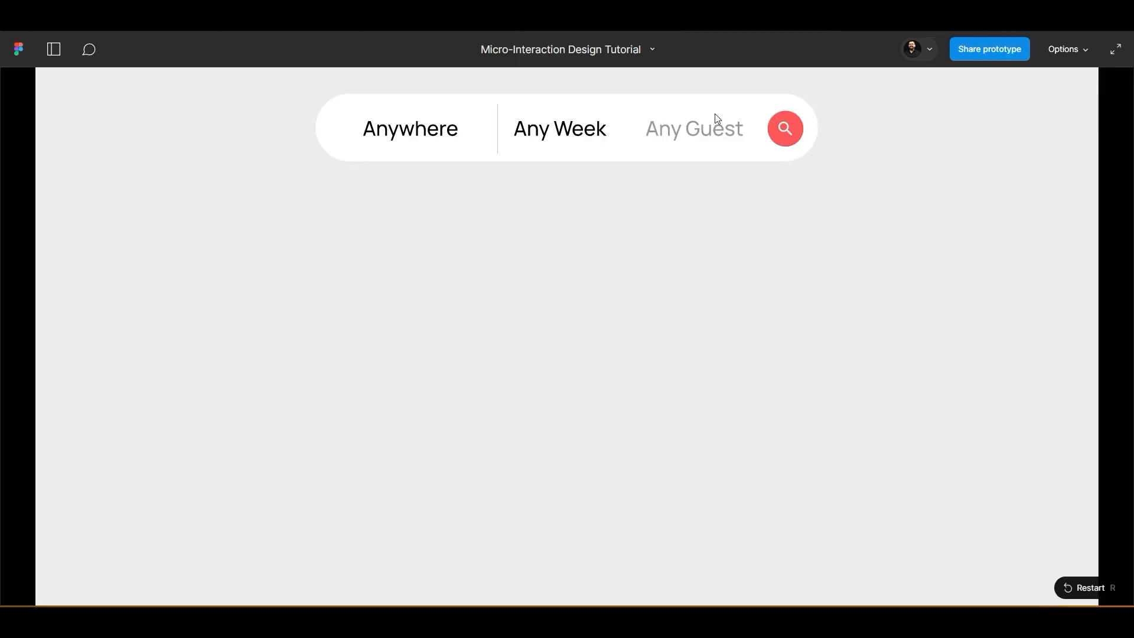
left_click(784, 127)
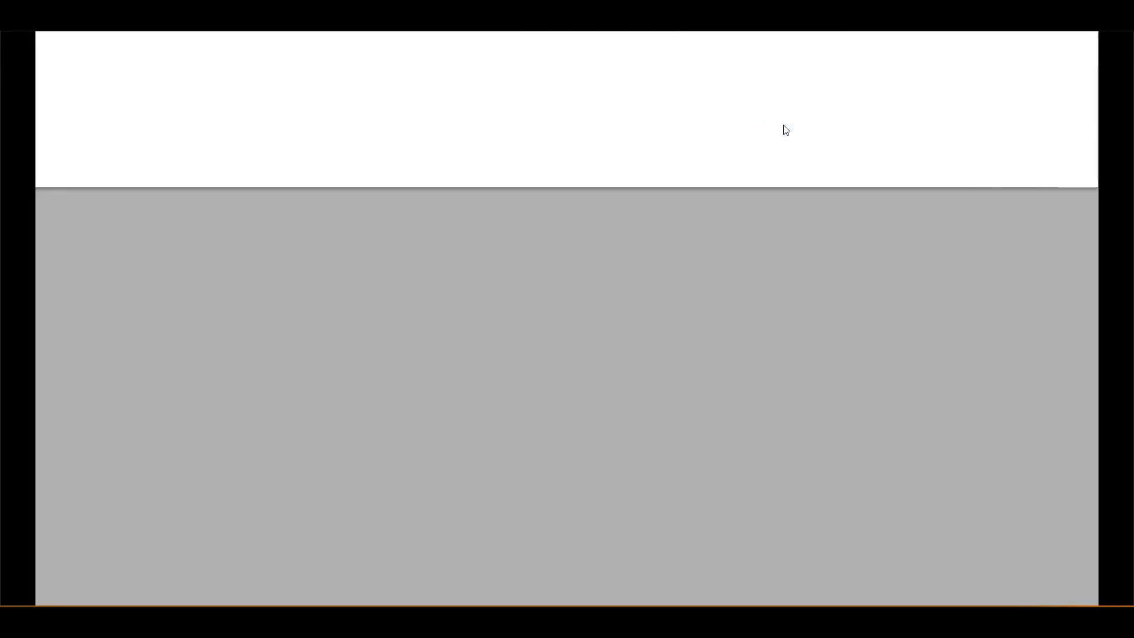
left_click(741, 254)
left_click(768, 141)
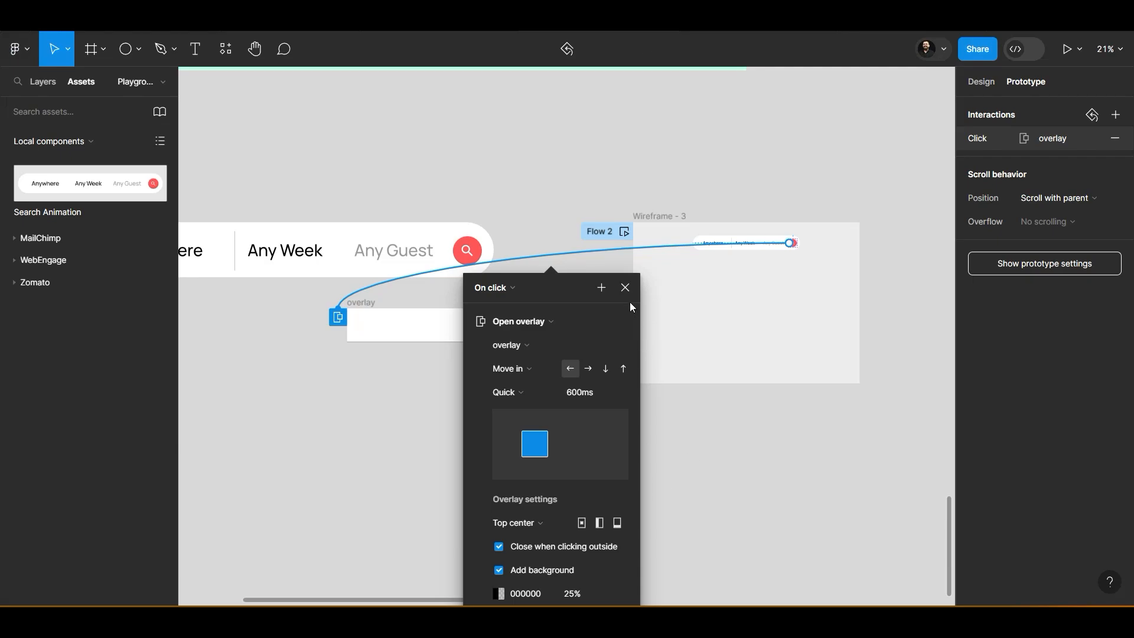
Close the overlay interaction settings, and dismiss the expanded search bar on the Airbnb site
key("Escape")
left_click(684, 413)
scroll(685, 417, "down", 3)
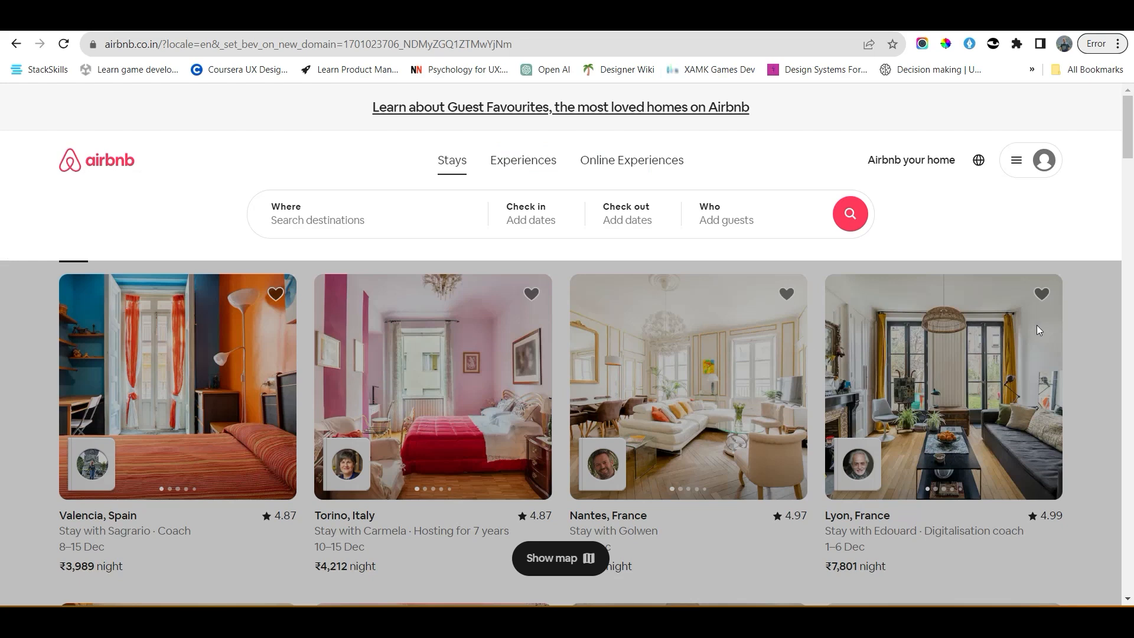
left_click(1080, 297)
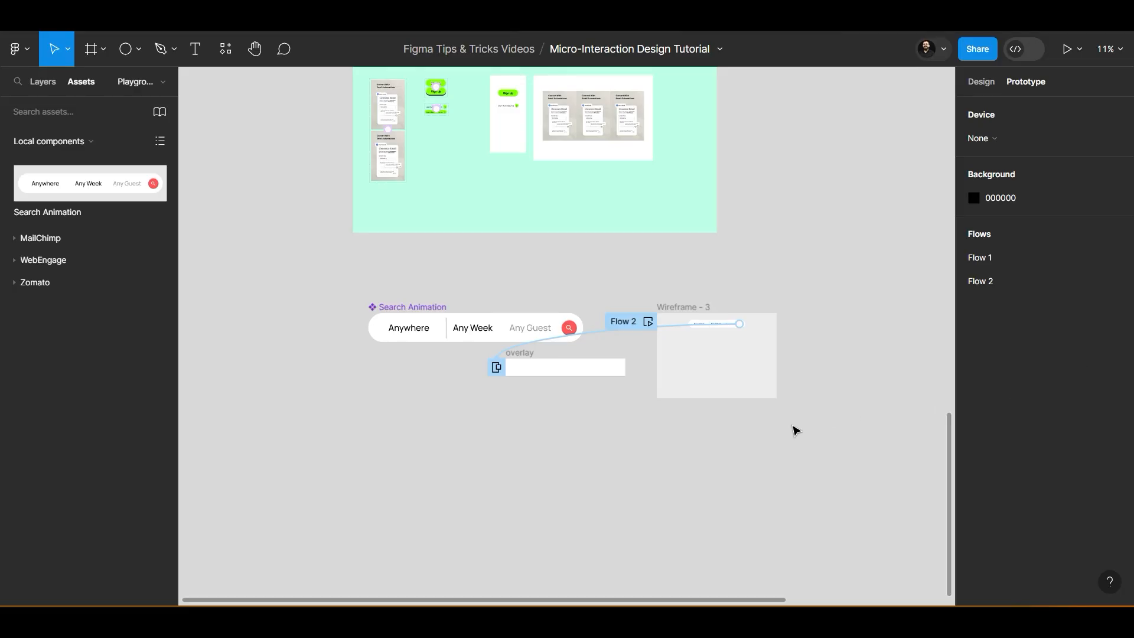
Draw a section about 6442 × 3496 around the Search Animation component, the overlay frame and Wireframe - 3
left_click(101, 50)
left_click(89, 101)
left_click_drag(319, 254, 643, 418)
left_click_drag(753, 442, 855, 546)
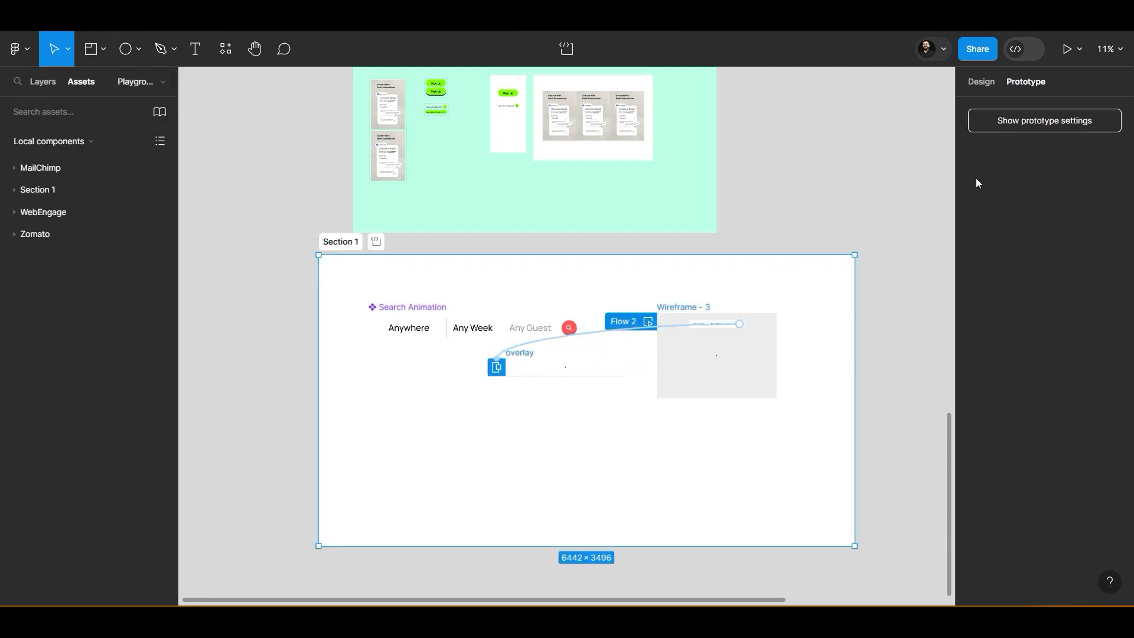
Set the new section's fill to F3F3F3 and move it so its left edge lines up with the mint section above
left_click(983, 83)
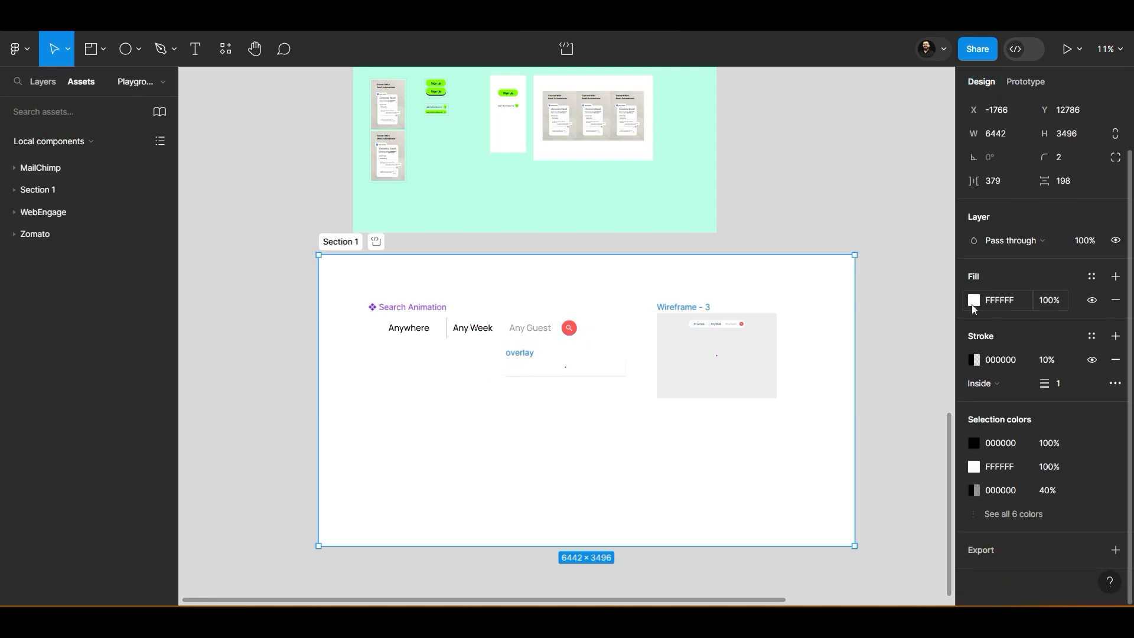
left_click(974, 300)
left_click_drag(790, 248, 754, 230)
left_click_drag(343, 242, 378, 295)
Rename the new section as AirBnB, checking the brand name on the Airbnb site
scroll(378, 297, "up", 5)
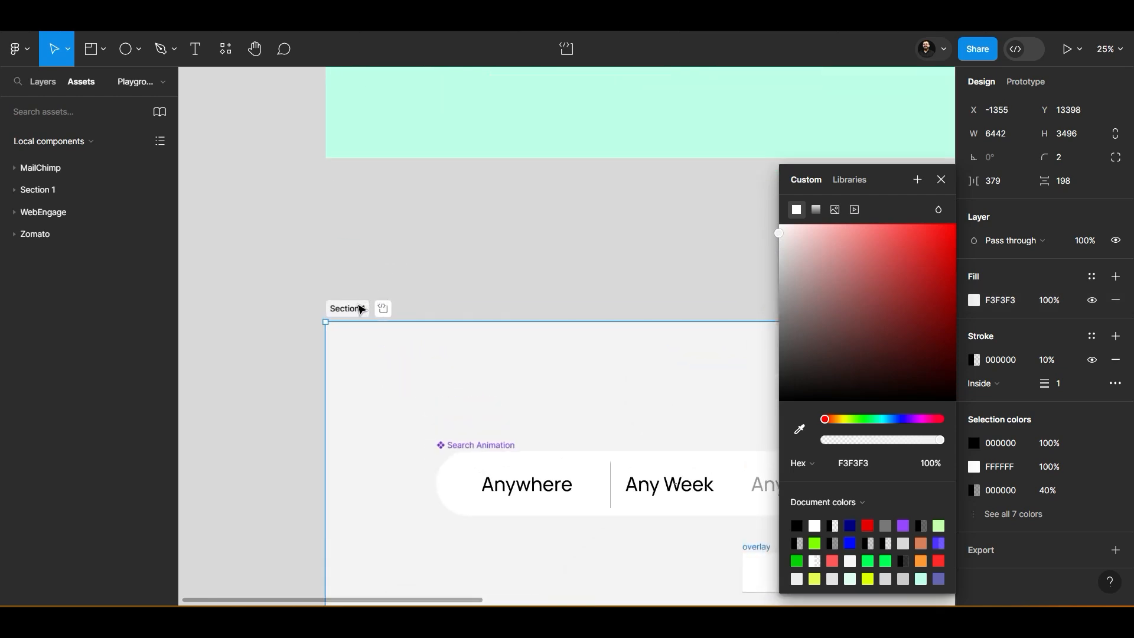
left_click(357, 305)
key("BackSpace")
key("alt+Tab")
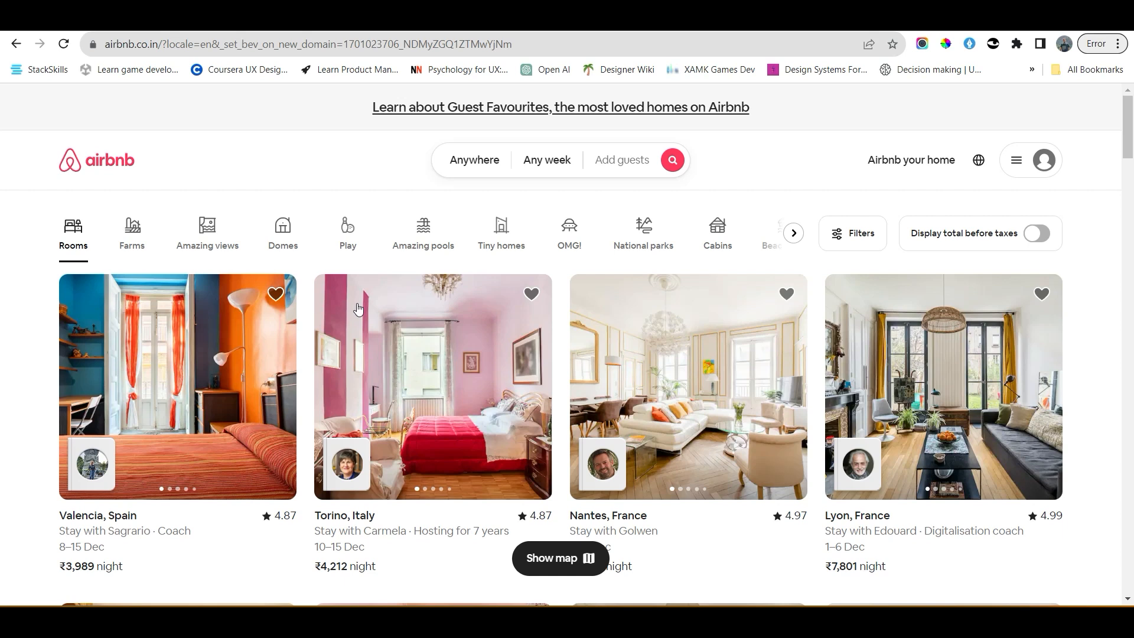
key("alt+Tab")
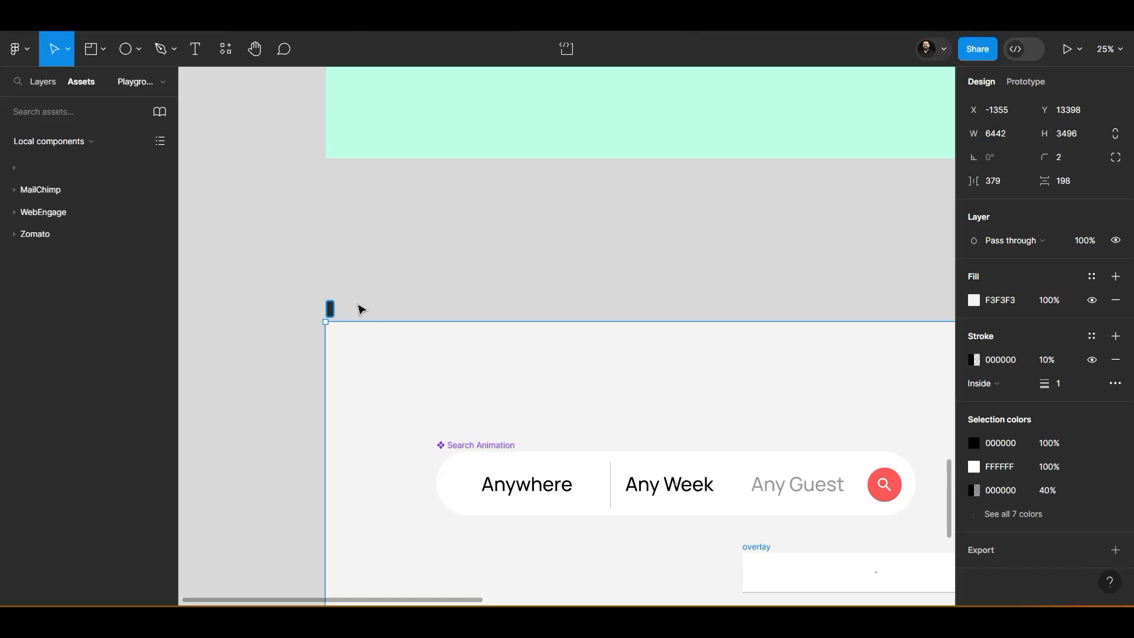
type("AirBnB")
left_click(425, 253)
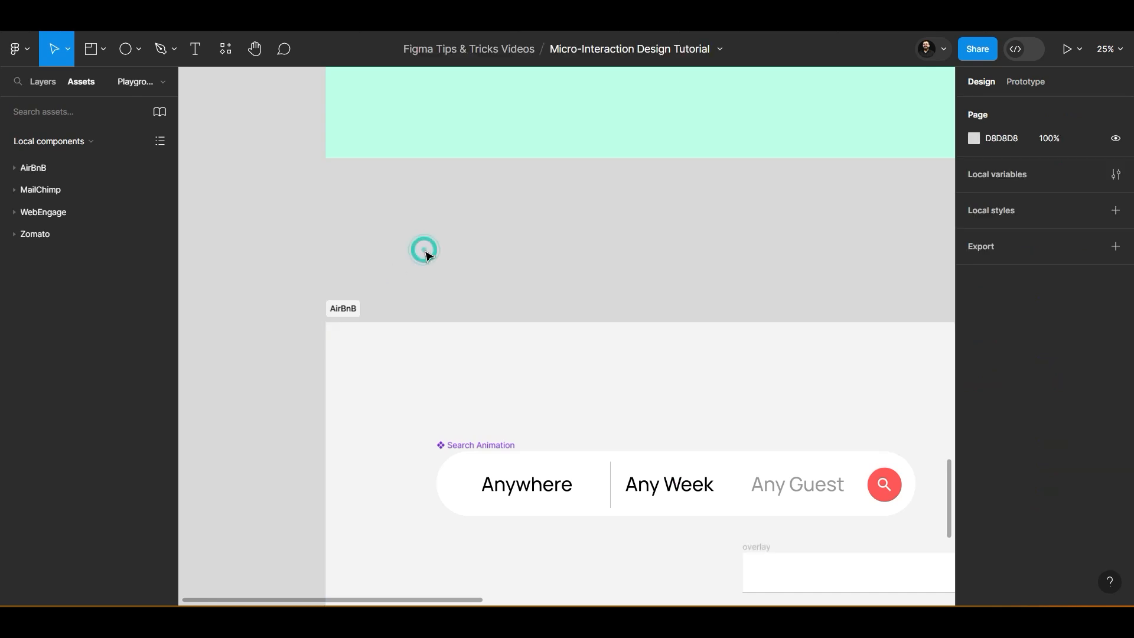
scroll(425, 251, "down", 5)
scroll(426, 254, "down", 3)
scroll(428, 256, "down", 1)
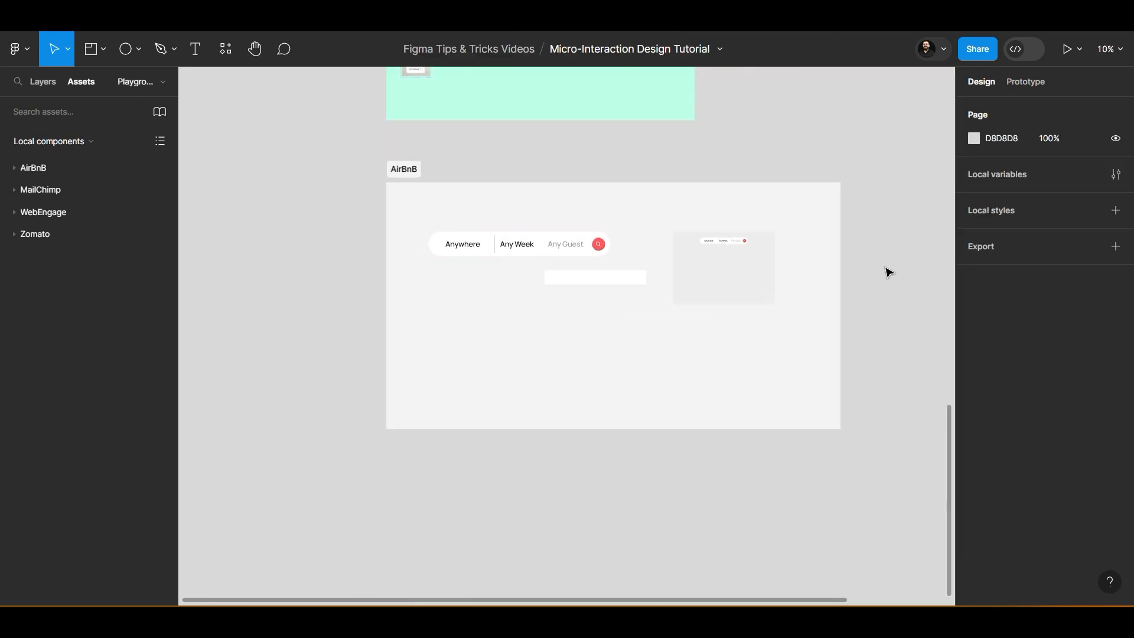
scroll(886, 271, "up", 10)
scroll(889, 272, "down", 4)
left_click_drag(858, 393, 645, 384)
Switch to the Airbnb site, examine the home page down to its footer, try favouriting a listing, and return to Figma
key("alt+Tab")
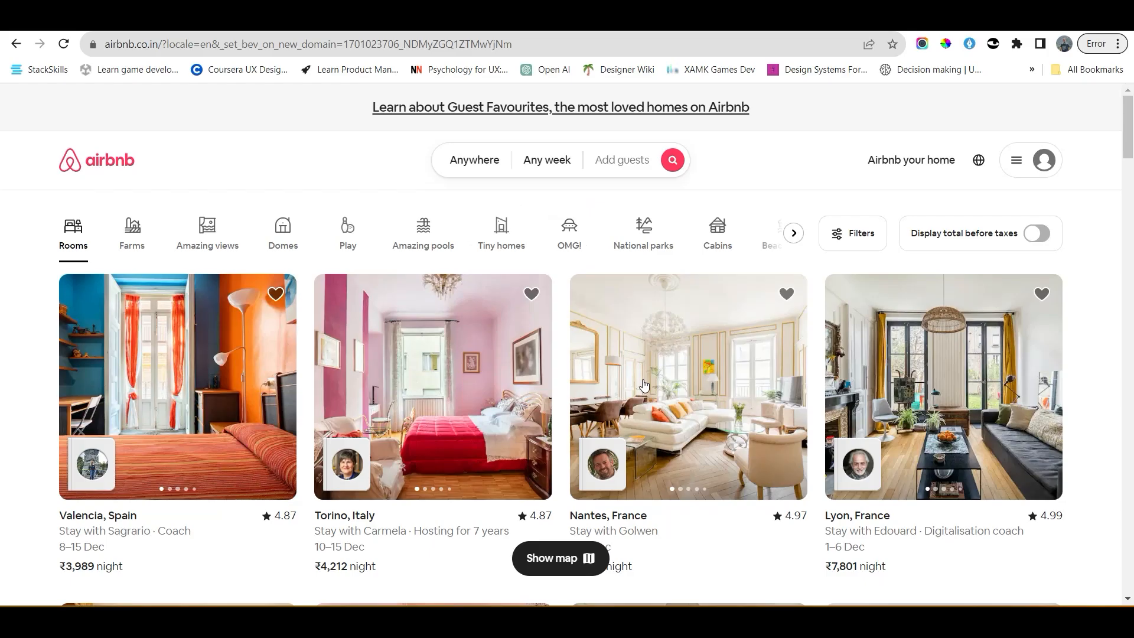
scroll(1070, 366, "down", 13)
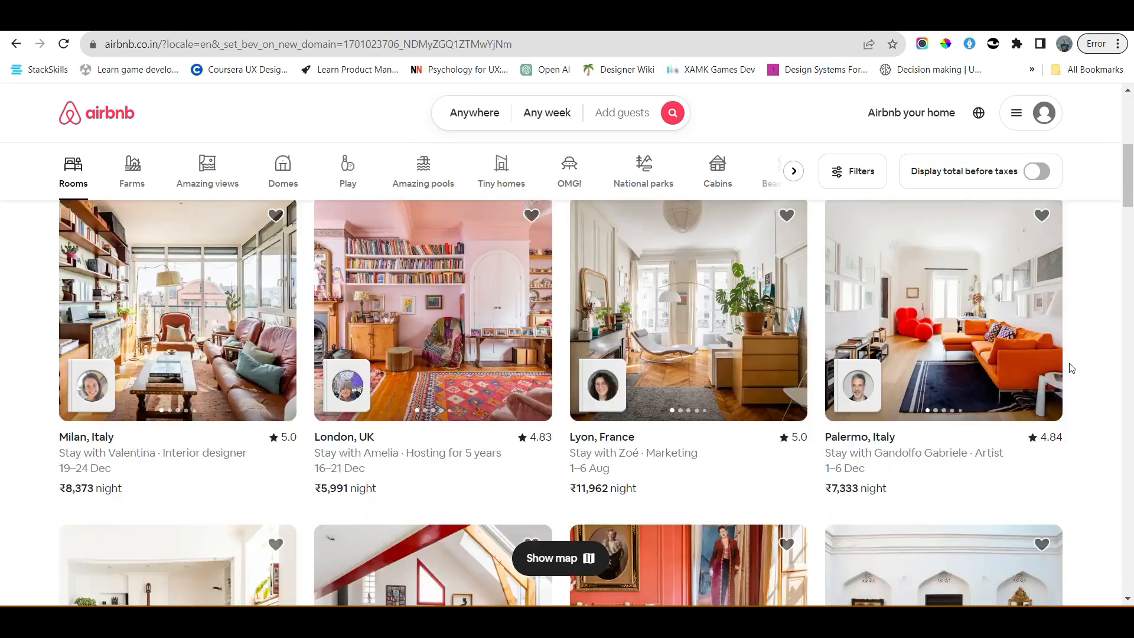
scroll(1078, 376, "down", 20)
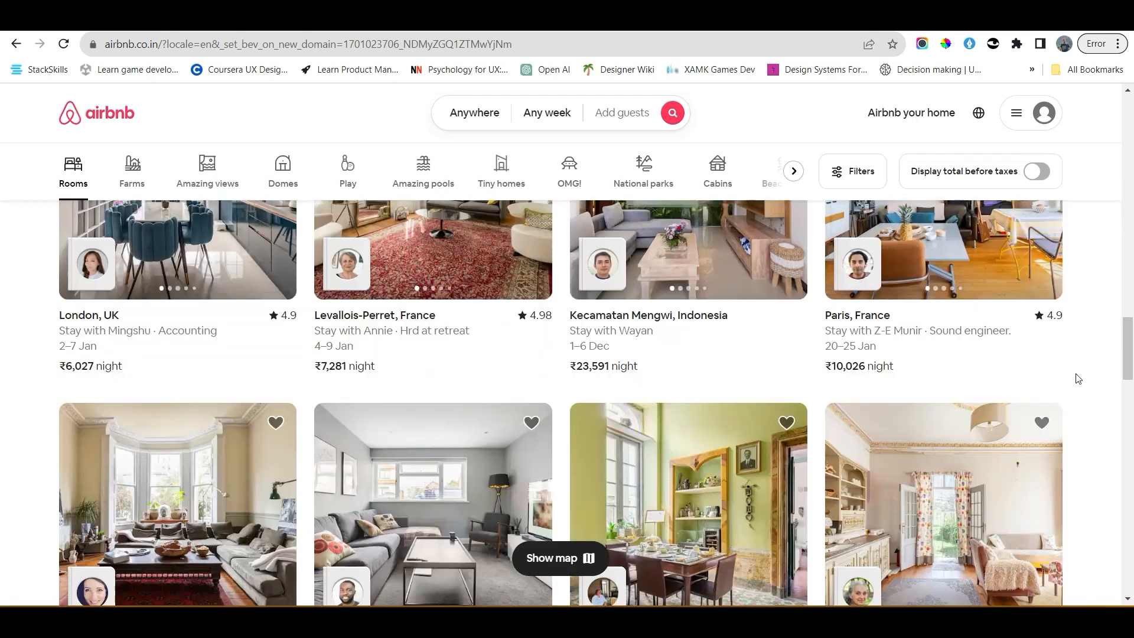
scroll(1124, 561, "down", 16)
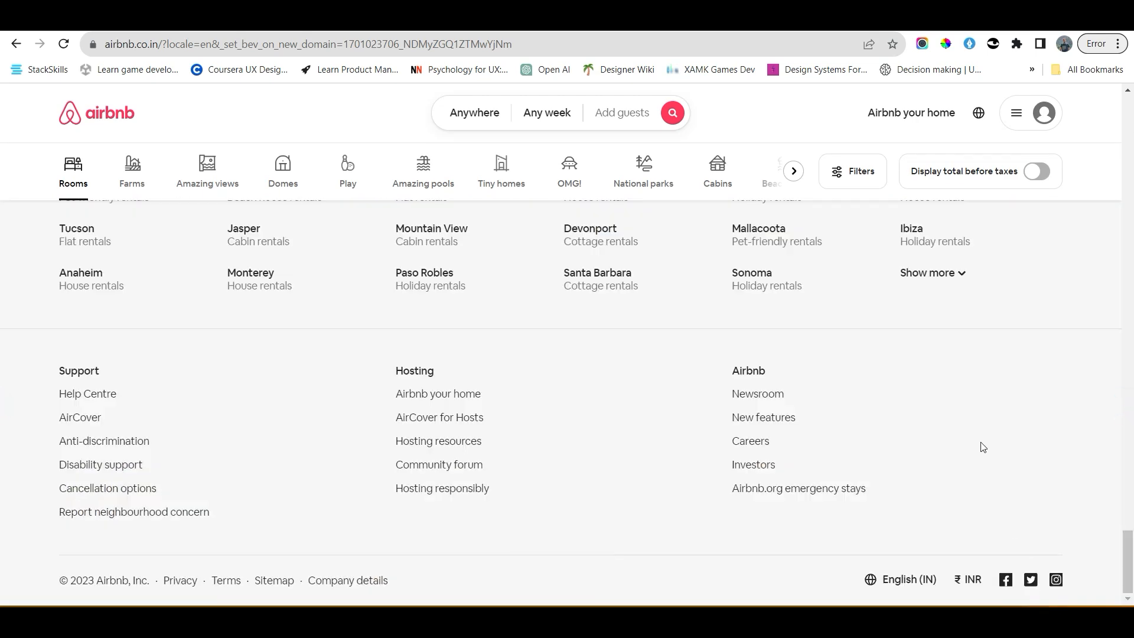
scroll(982, 447, "up", 7)
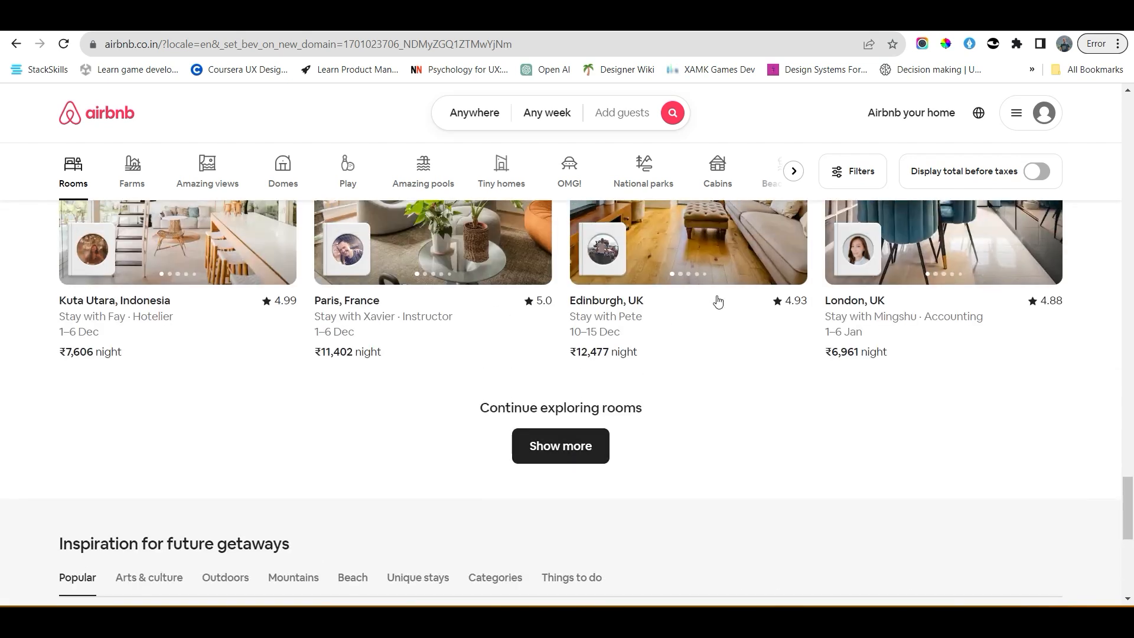
scroll(716, 299, "up", 5)
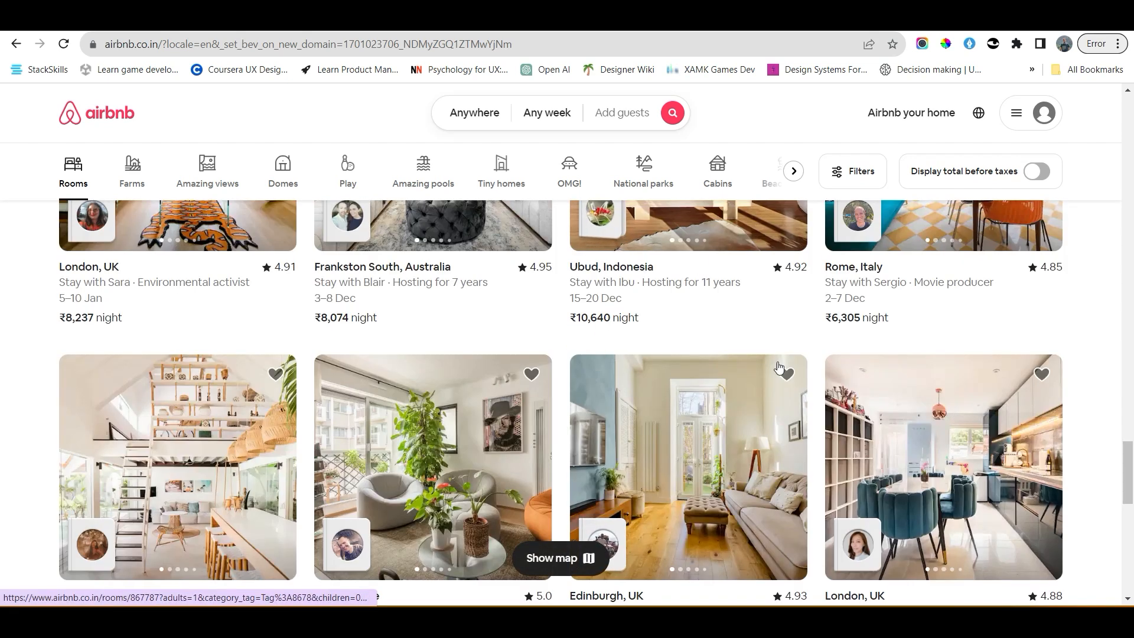
left_click(808, 377)
key("alt+Tab")
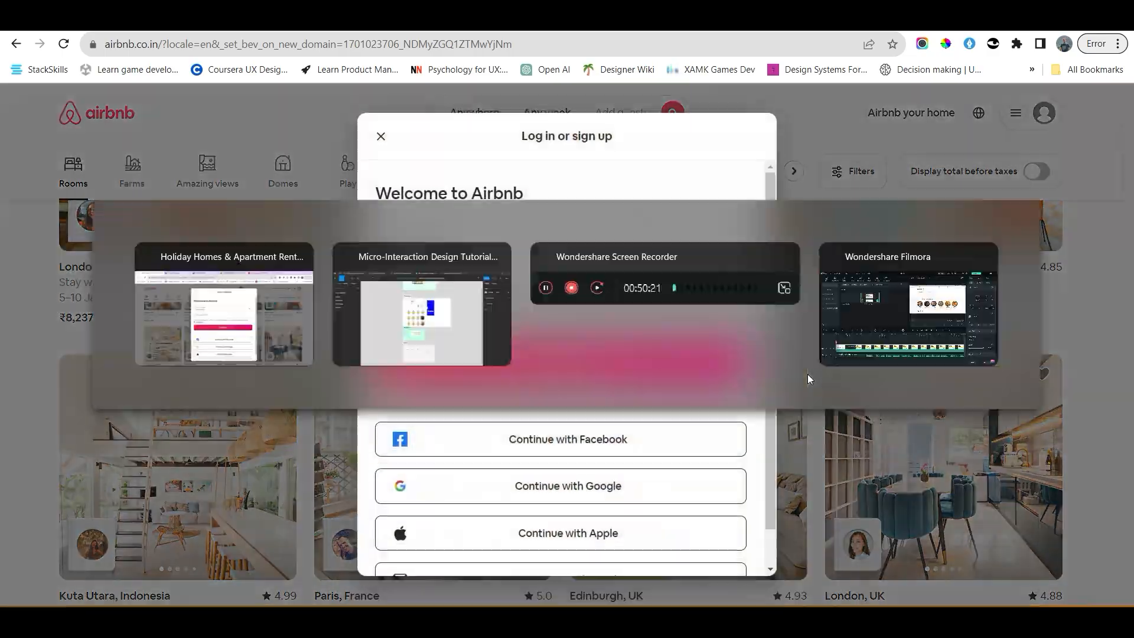
left_click(713, 374)
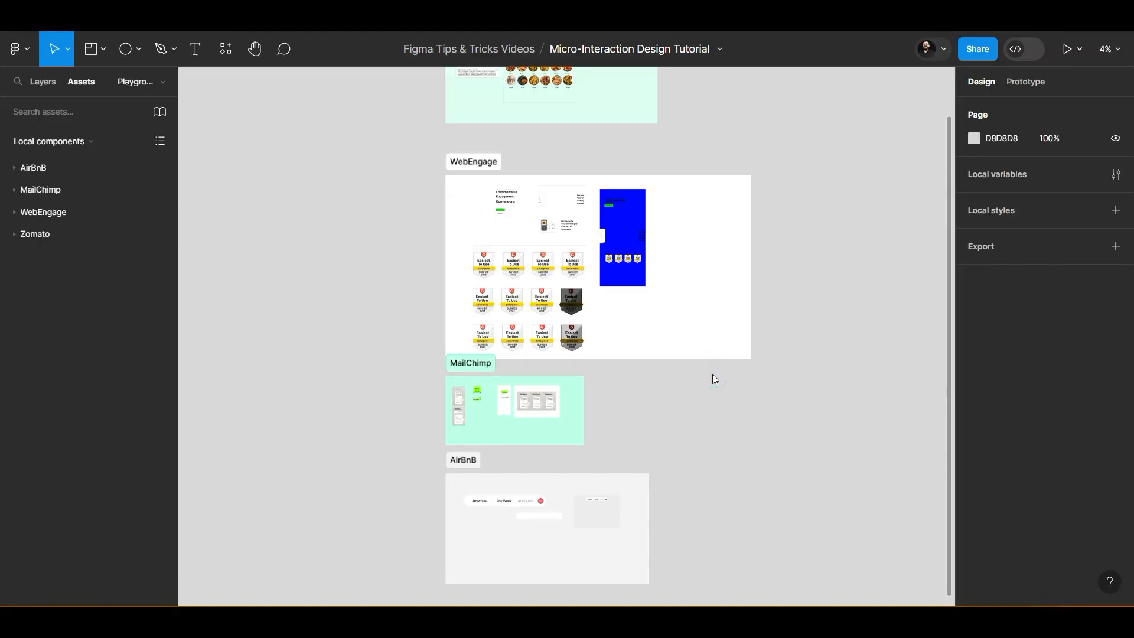